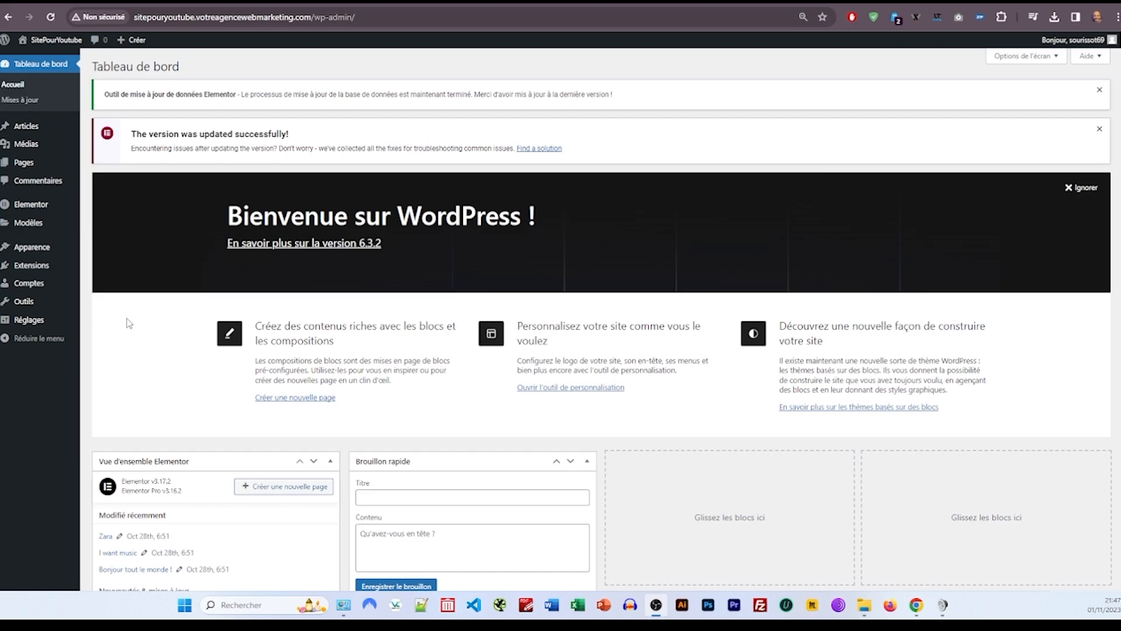
# Step: Set the site's general date format to "1 novembre 2023" (j F Y) and time format to "21h47" (G\hi), and save the changes
pyautogui.click(598, 274)
pyautogui.moveTo(38, 326)
pyautogui.click(100, 321)
pyautogui.scroll(-6, 233, 257)
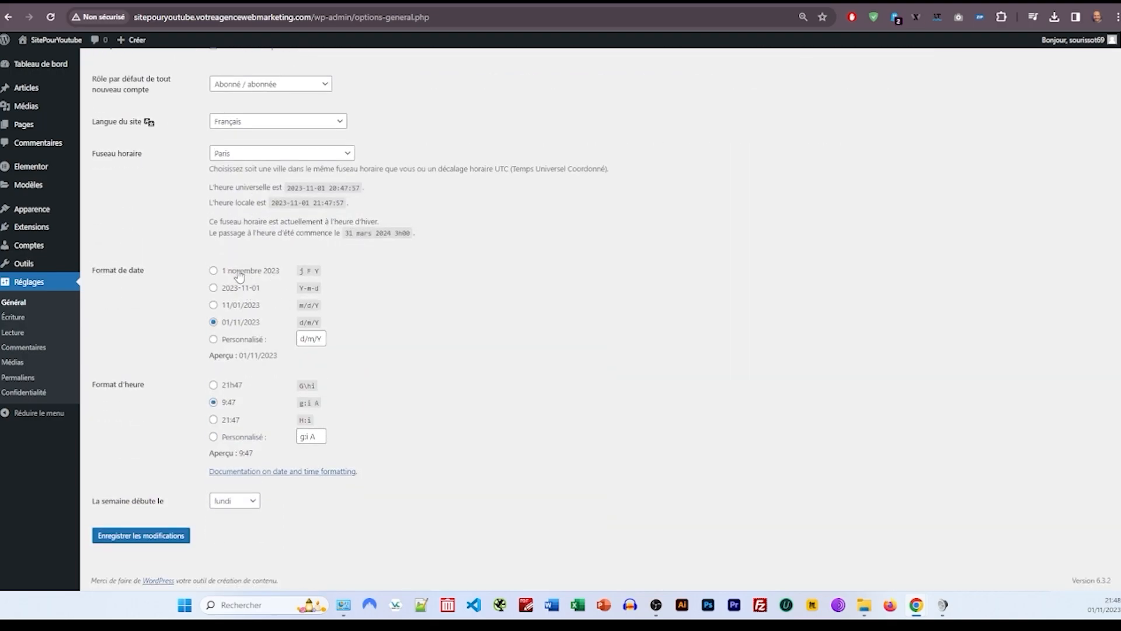
pyautogui.click(231, 273)
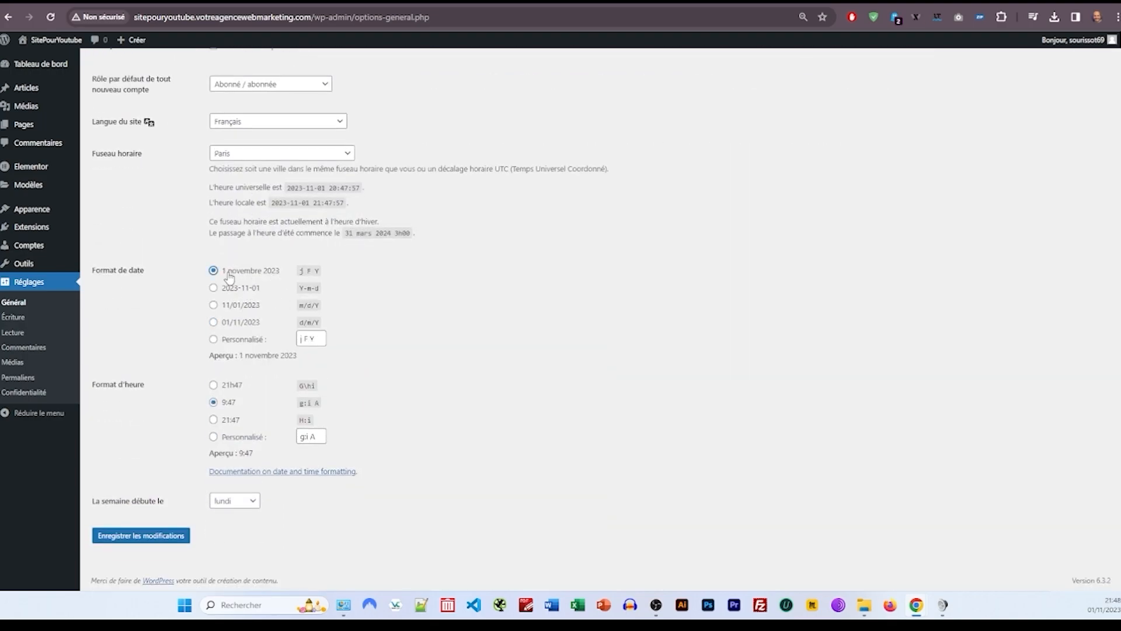
pyautogui.click(225, 388)
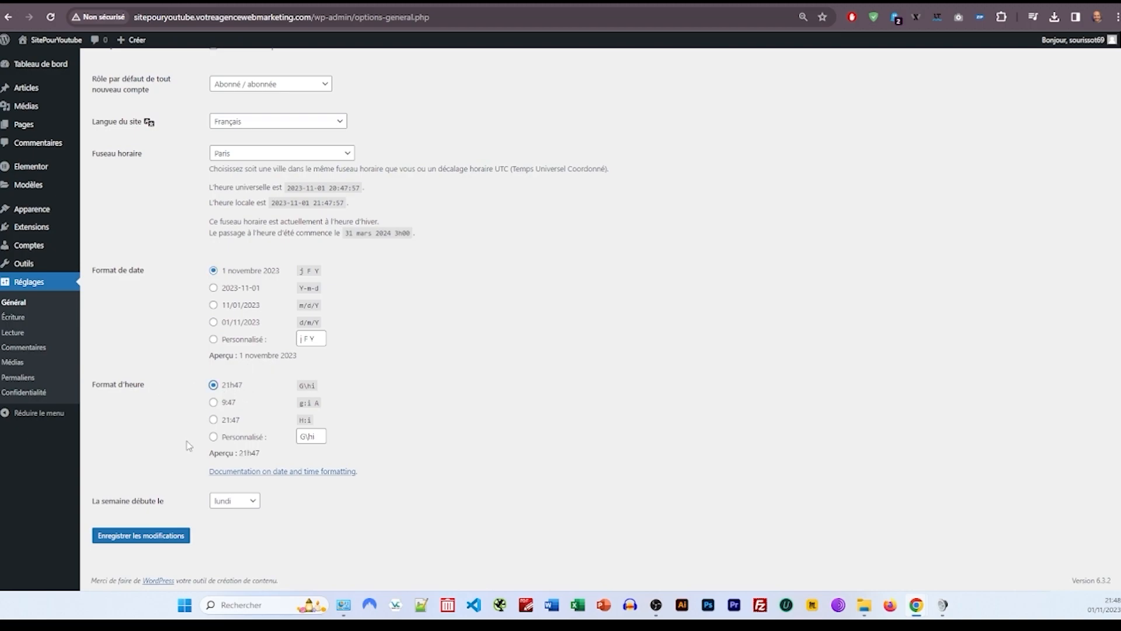
pyautogui.click(151, 535)
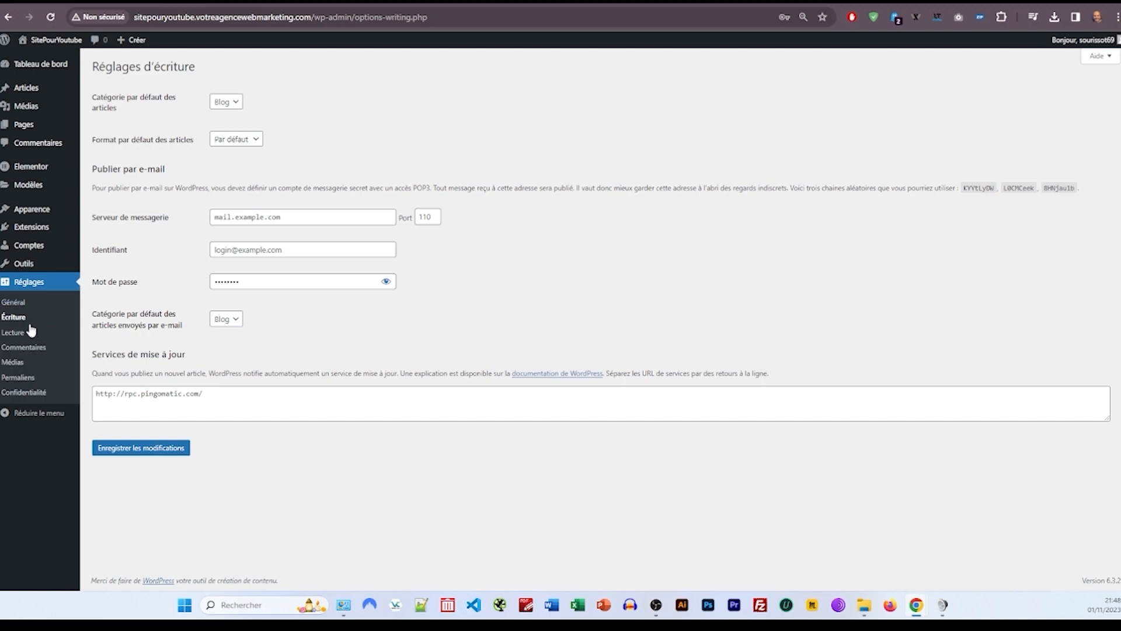
# Step: Set the permalink structure to "Titre de la publication" and save the changes
pyautogui.click(14, 333)
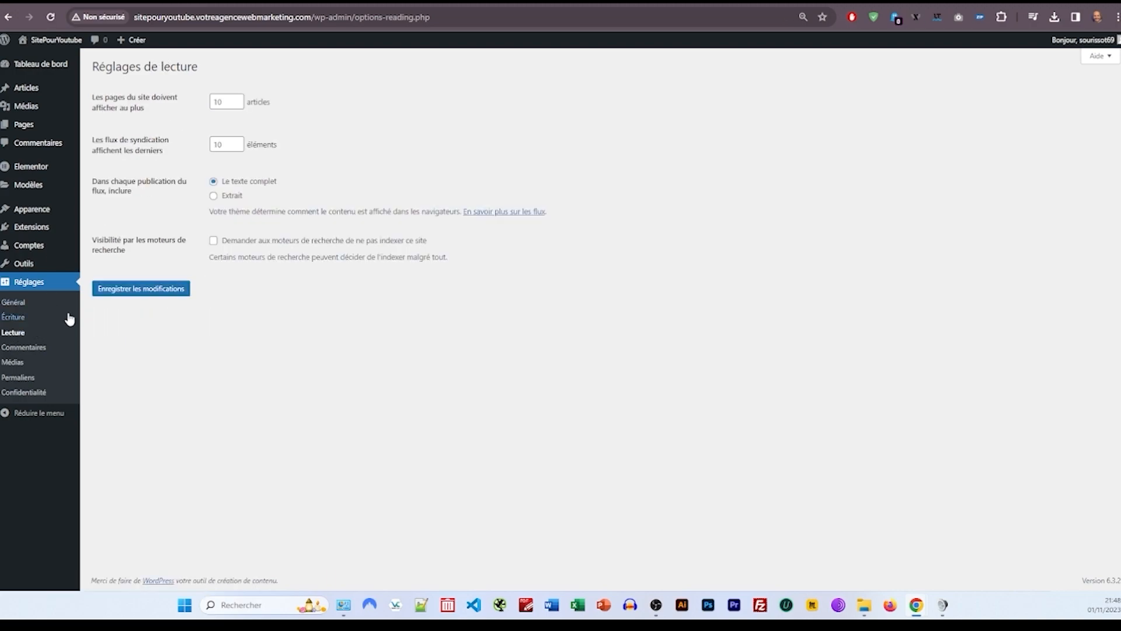
pyautogui.click(19, 378)
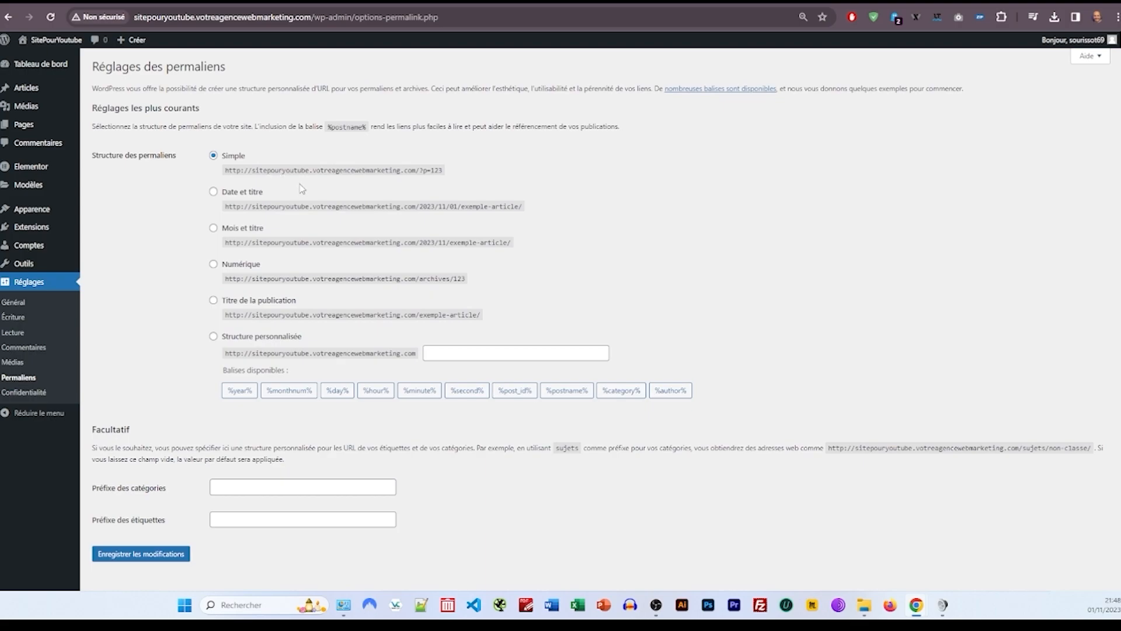
pyautogui.moveTo(293, 170); pyautogui.dragTo(374, 170)
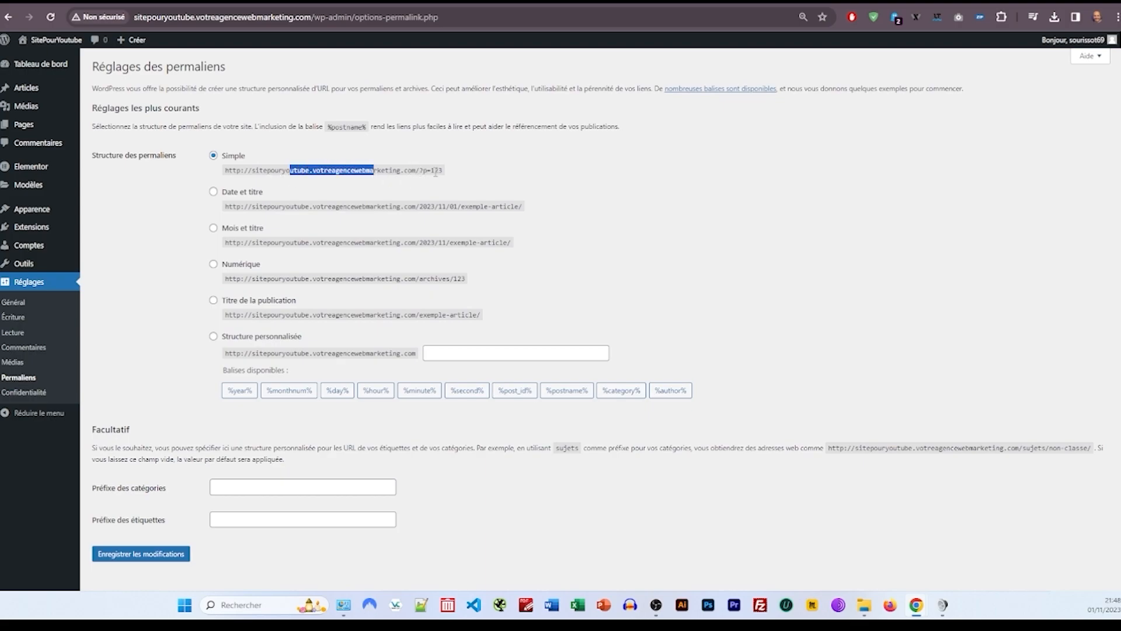
pyautogui.moveTo(439, 171); pyautogui.dragTo(421, 170)
pyautogui.click(428, 173)
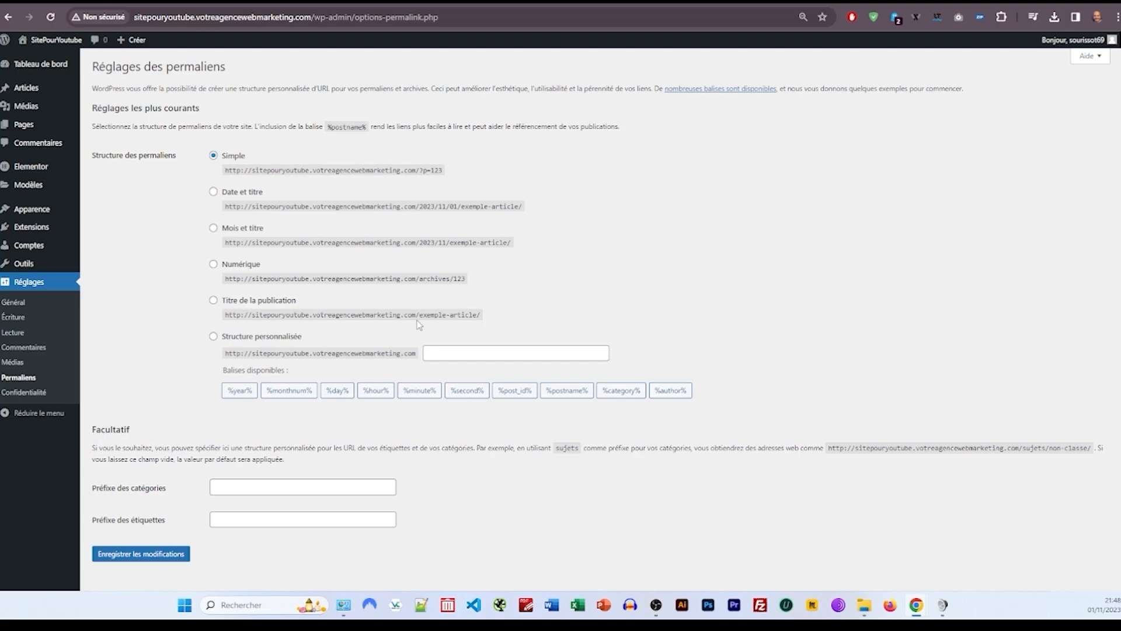
pyautogui.click(245, 303)
pyautogui.click(124, 544)
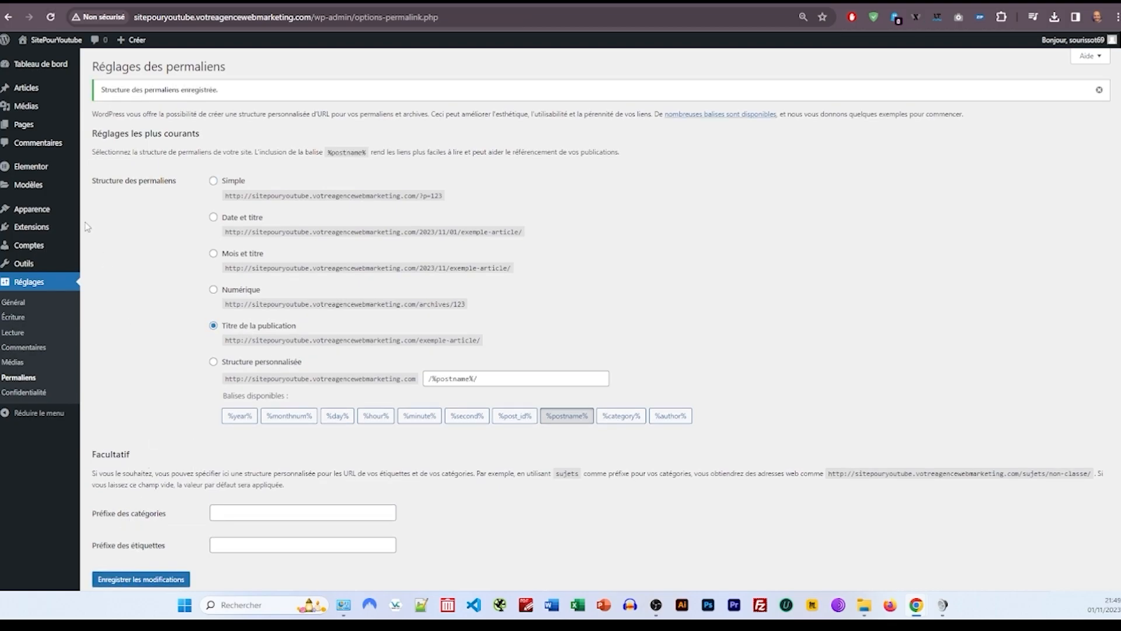
# Step: Add the Hello Elementor theme from the popular themes, installing and activating it
pyautogui.moveTo(50, 214)
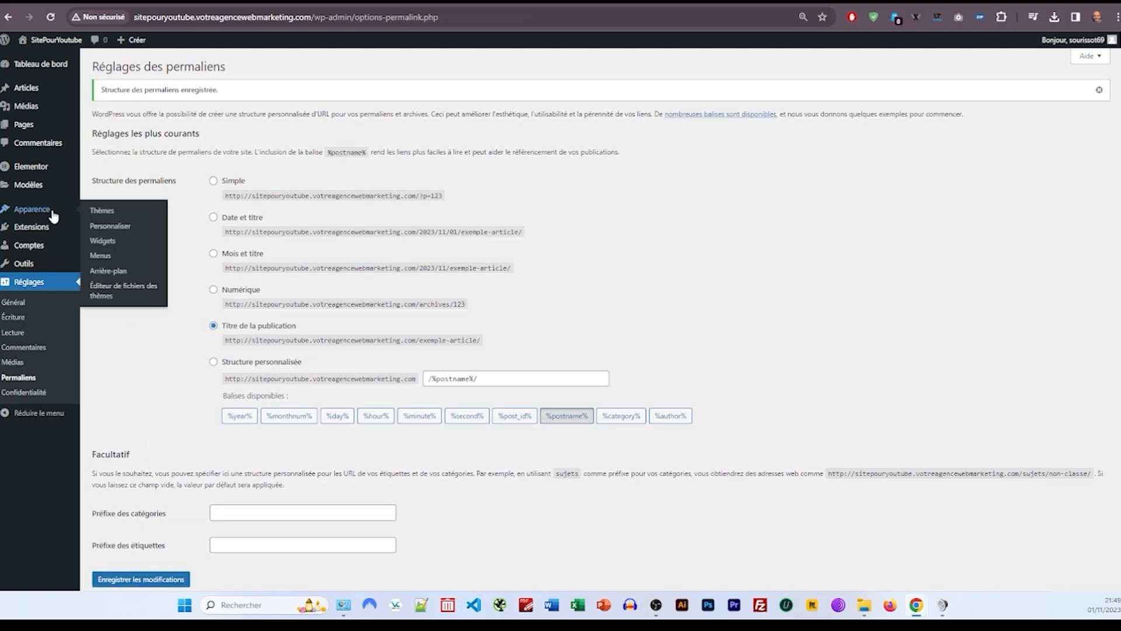
pyautogui.click(100, 214)
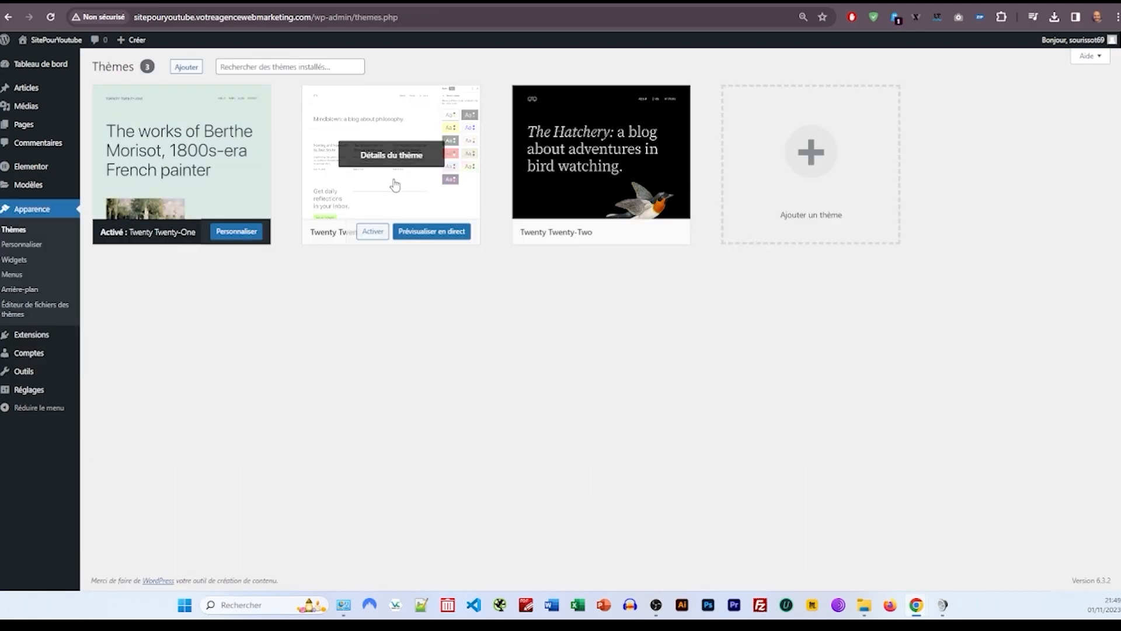
pyautogui.click(186, 67)
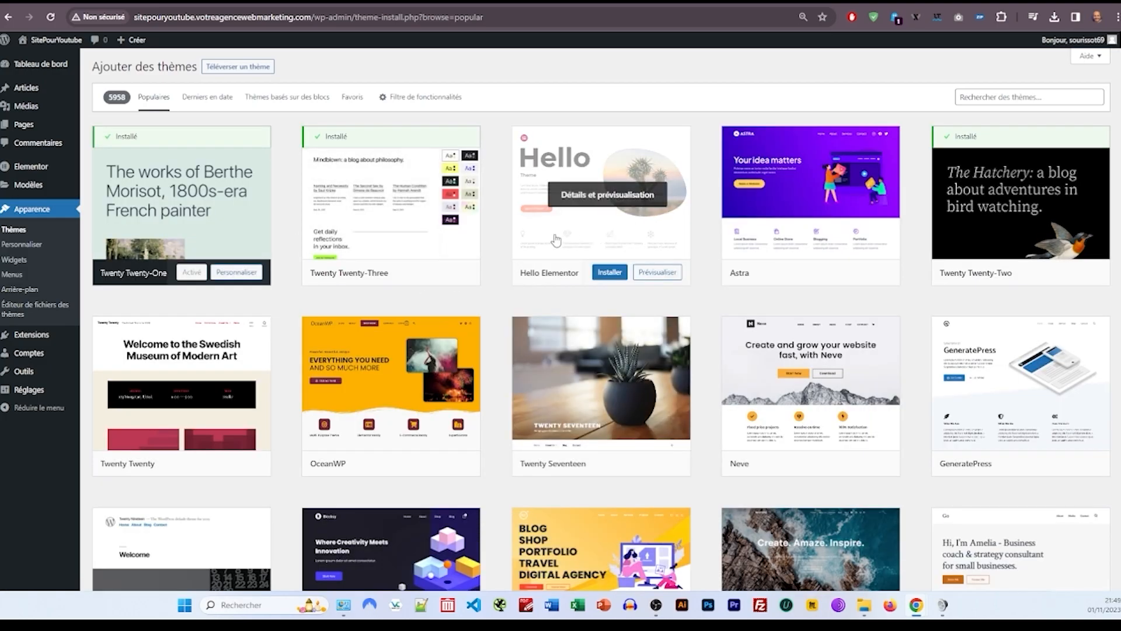
pyautogui.click(556, 240)
pyautogui.click(169, 51)
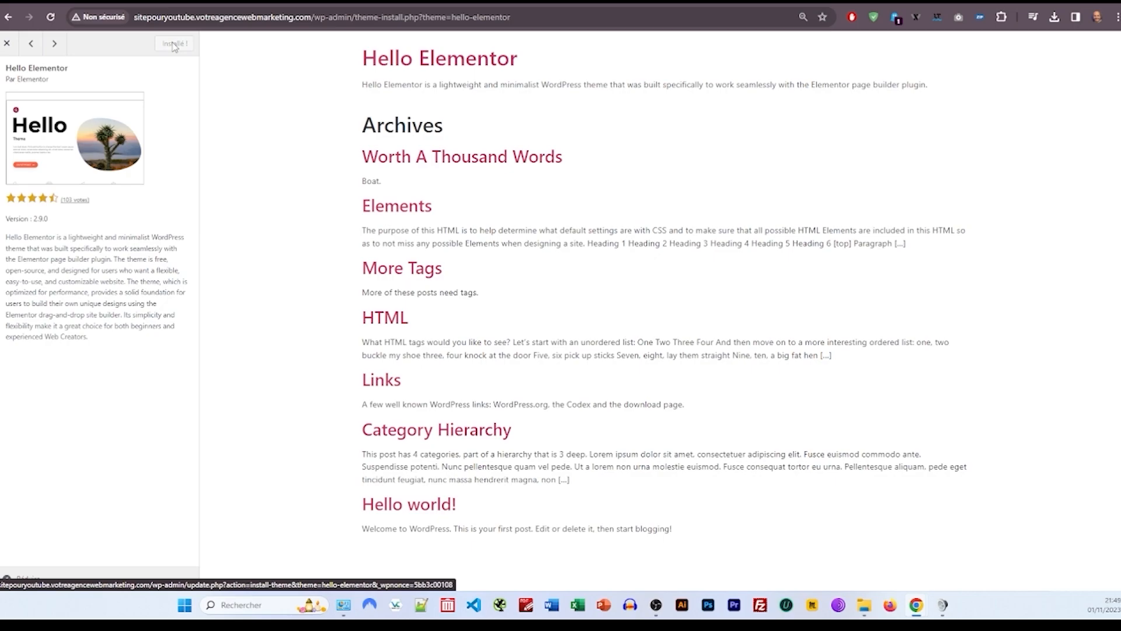
pyautogui.click(176, 44)
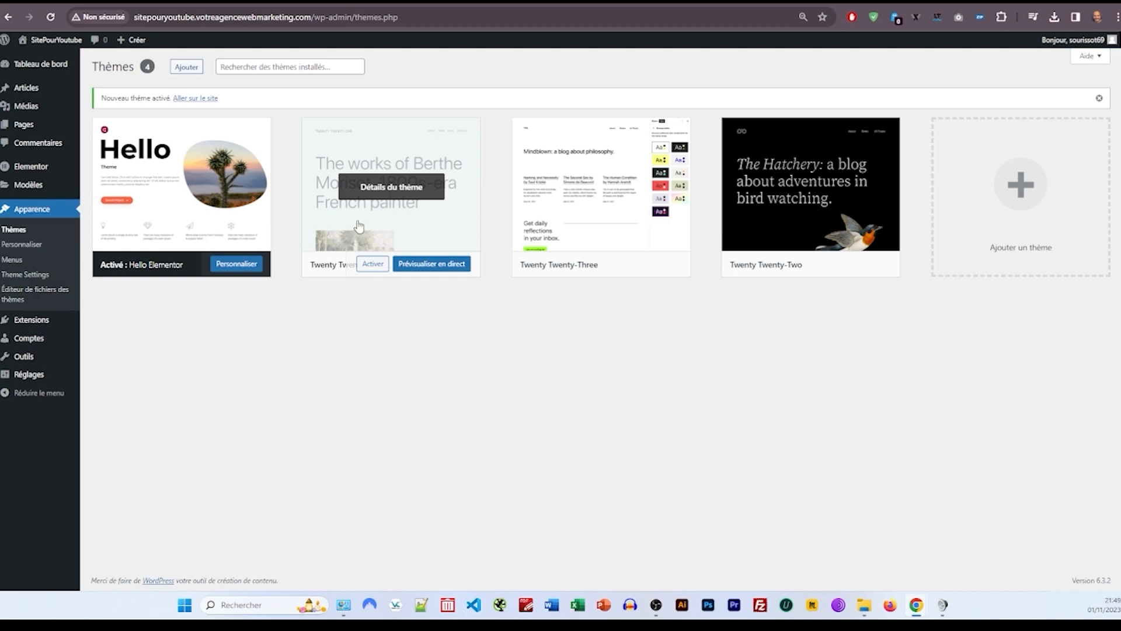
# Step: Open the site health report from the dashboard and read the security recommendation about inactive themes
pyautogui.moveTo(2, 383)
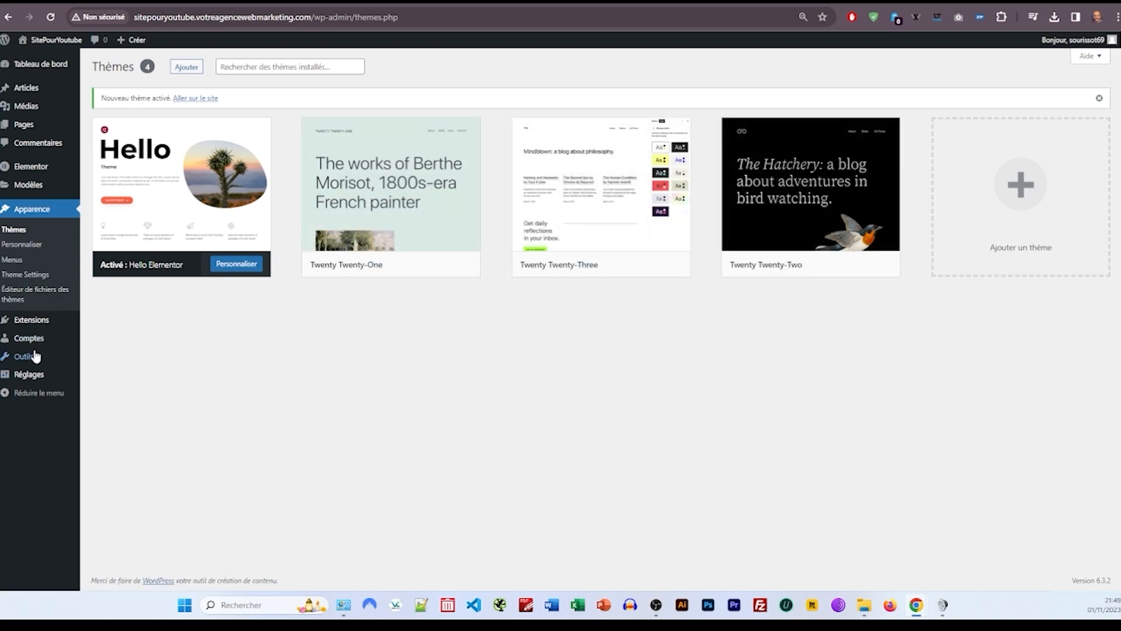
pyautogui.moveTo(52, 70)
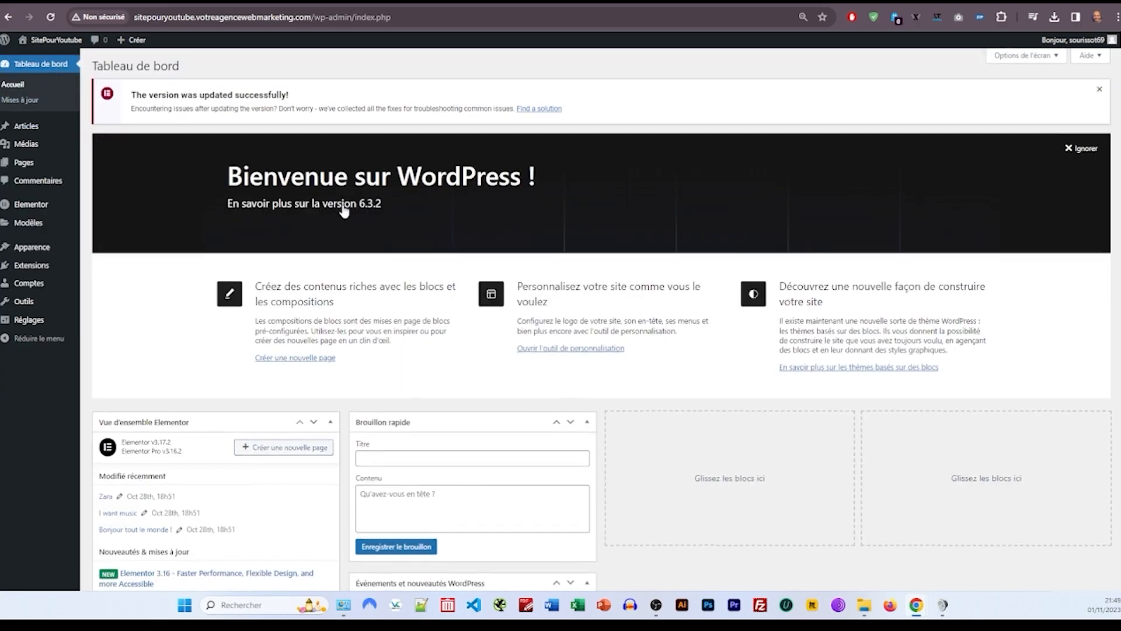
pyautogui.scroll(-10, 284, 295)
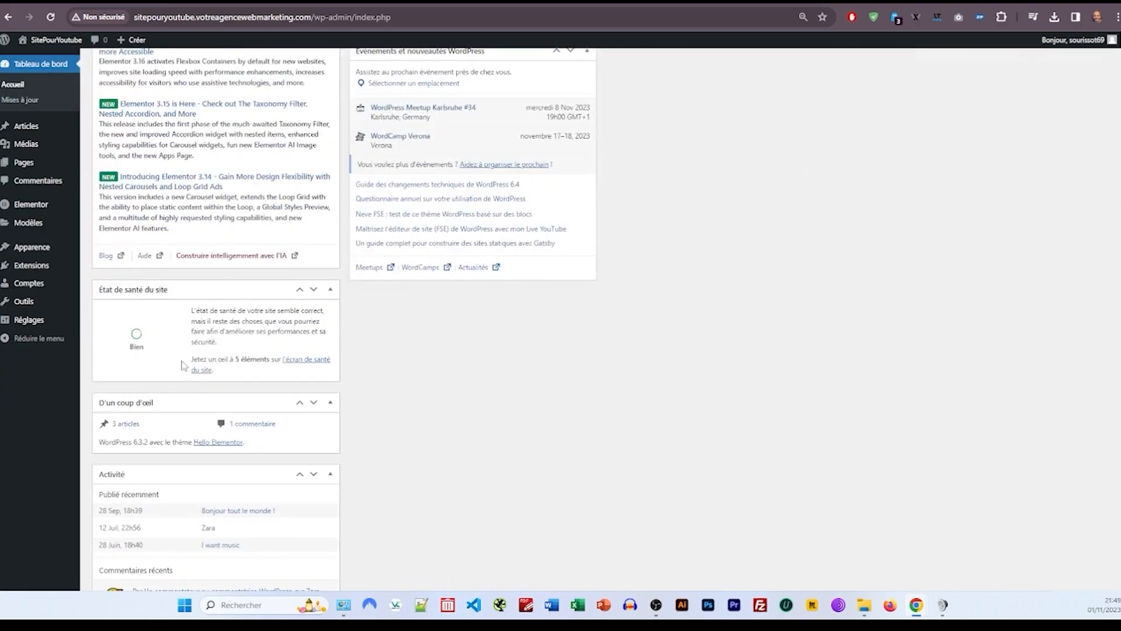
pyautogui.click(309, 359)
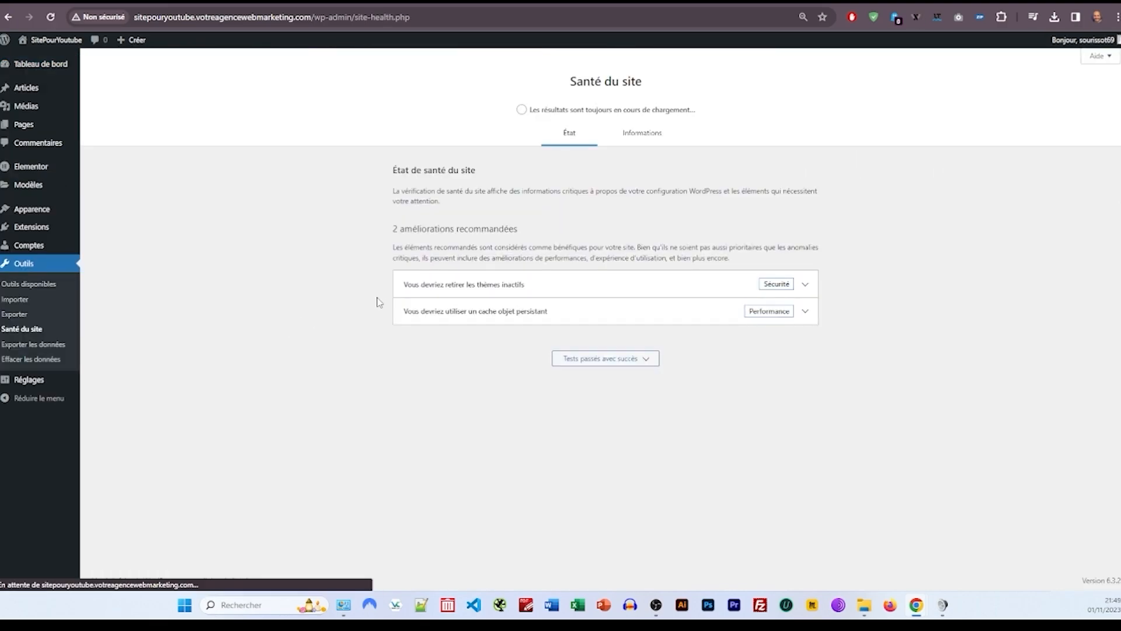
pyautogui.click(447, 286)
pyautogui.moveTo(655, 371); pyautogui.dragTo(422, 373)
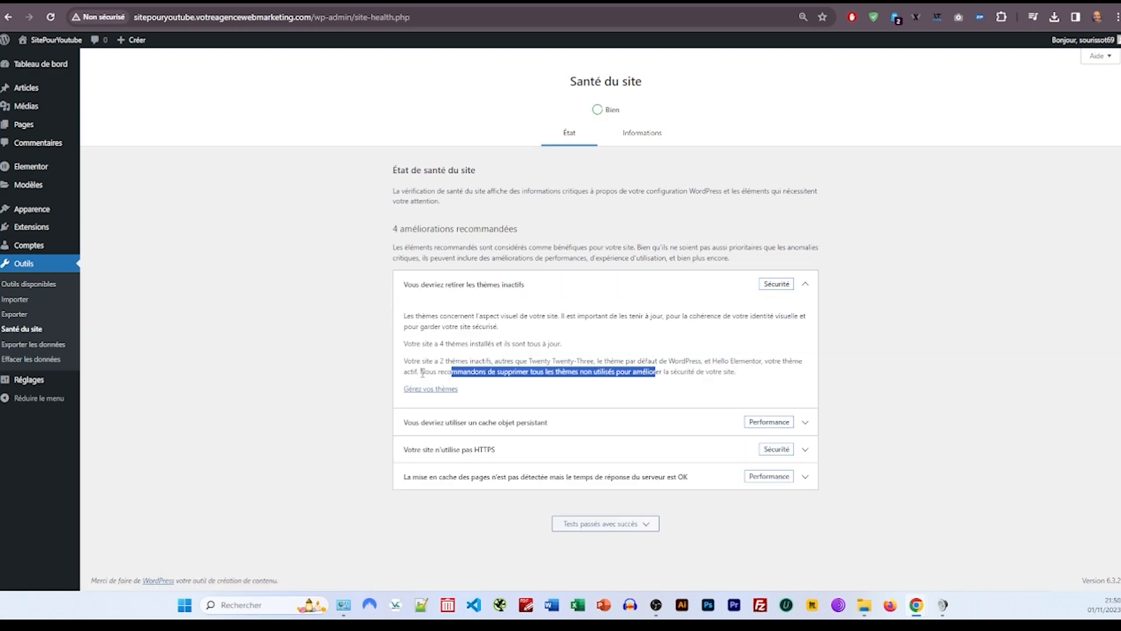
pyautogui.click(422, 372)
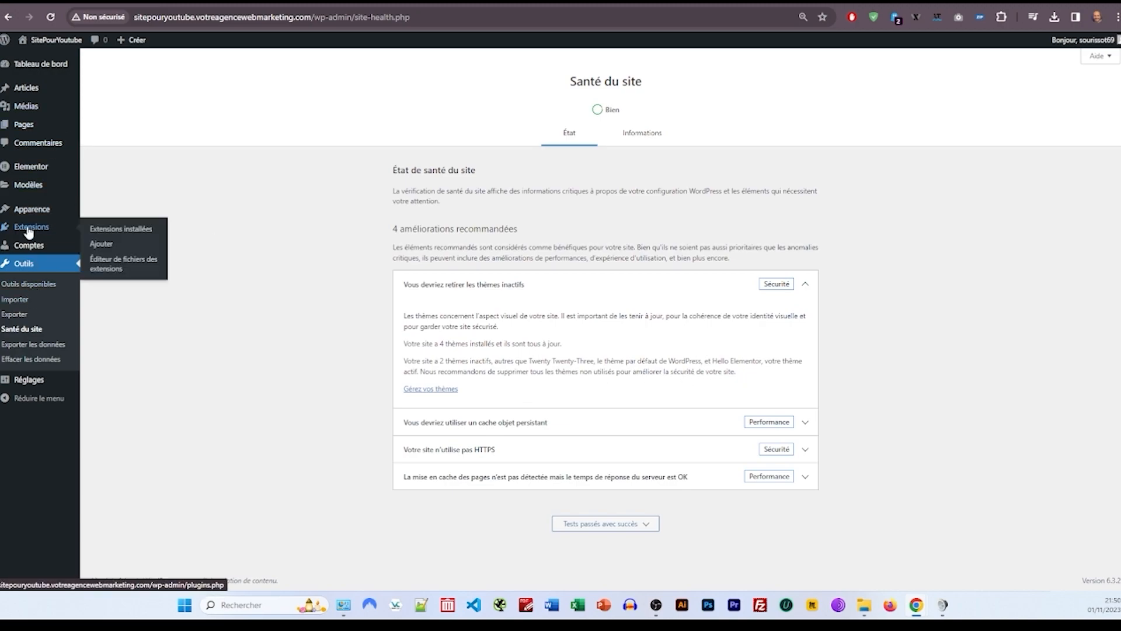
# Step: Delete the inactive Twenty Twenty-One, Twenty Twenty-Two and Twenty Twenty-Three themes
pyautogui.moveTo(36, 216)
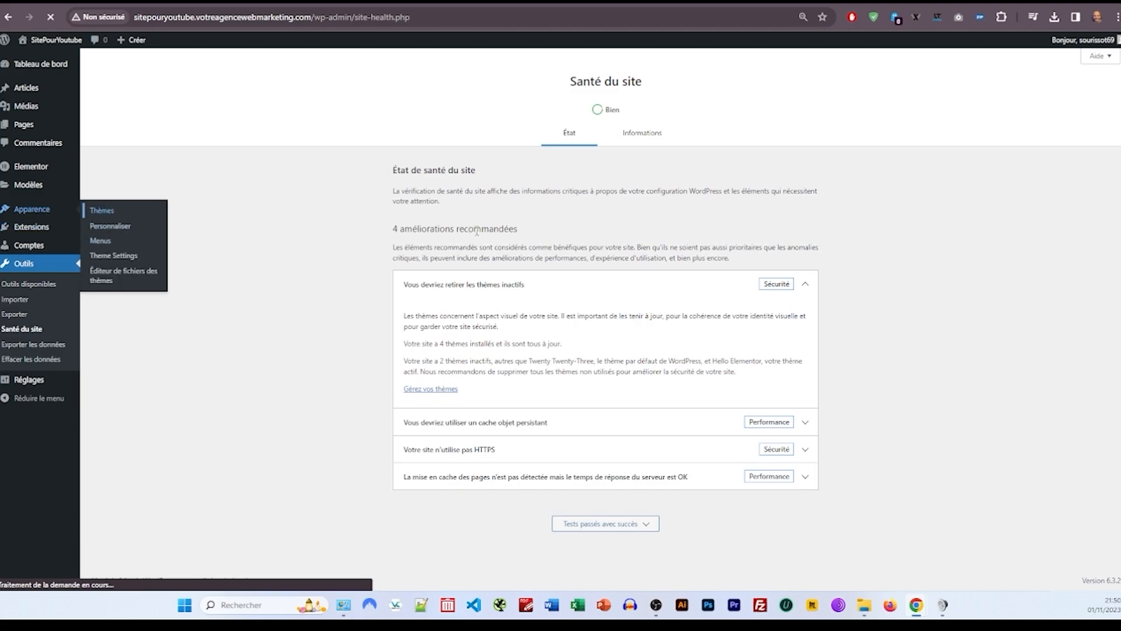
pyautogui.click(102, 211)
pyautogui.click(396, 211)
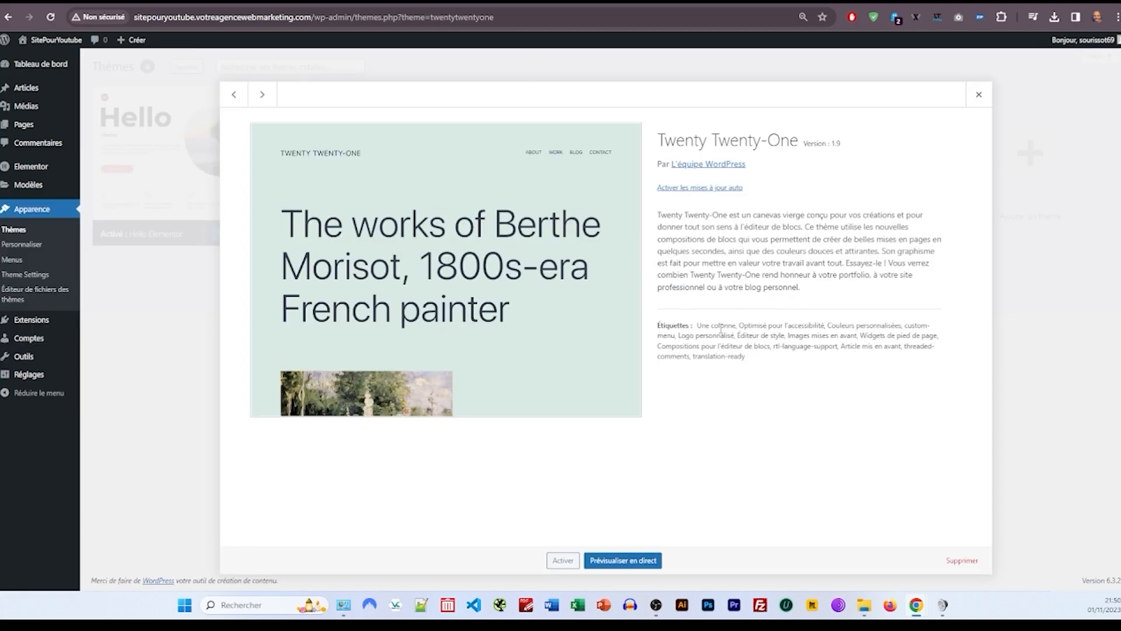
pyautogui.click(961, 561)
pyautogui.press('Return')
pyautogui.click(961, 561)
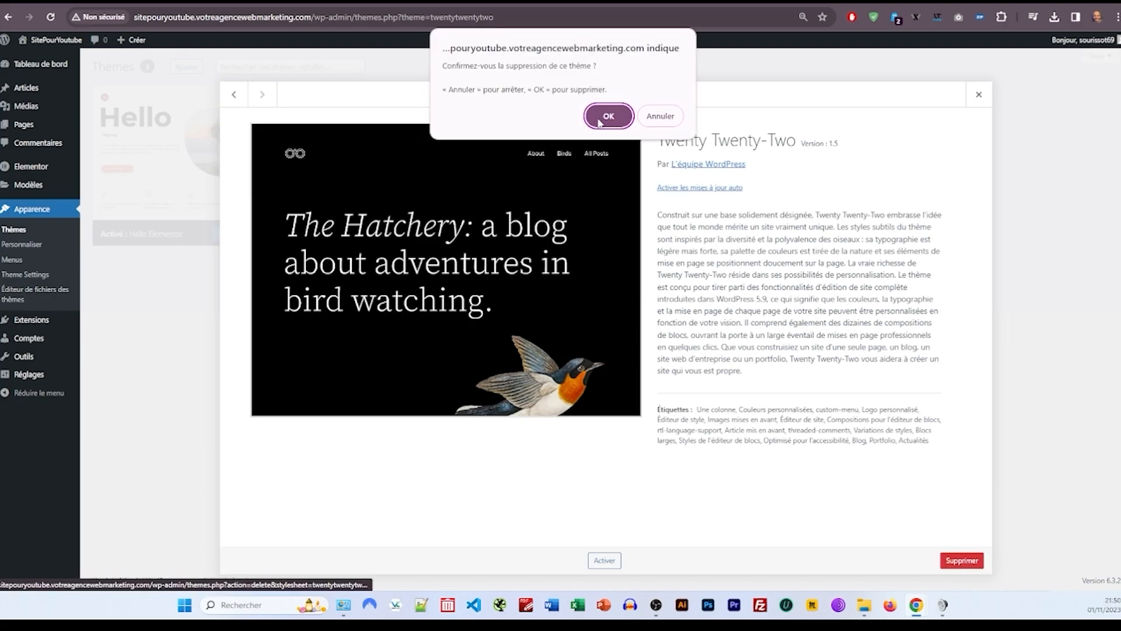
pyautogui.press('Return')
pyautogui.click(962, 560)
pyautogui.press('Return')
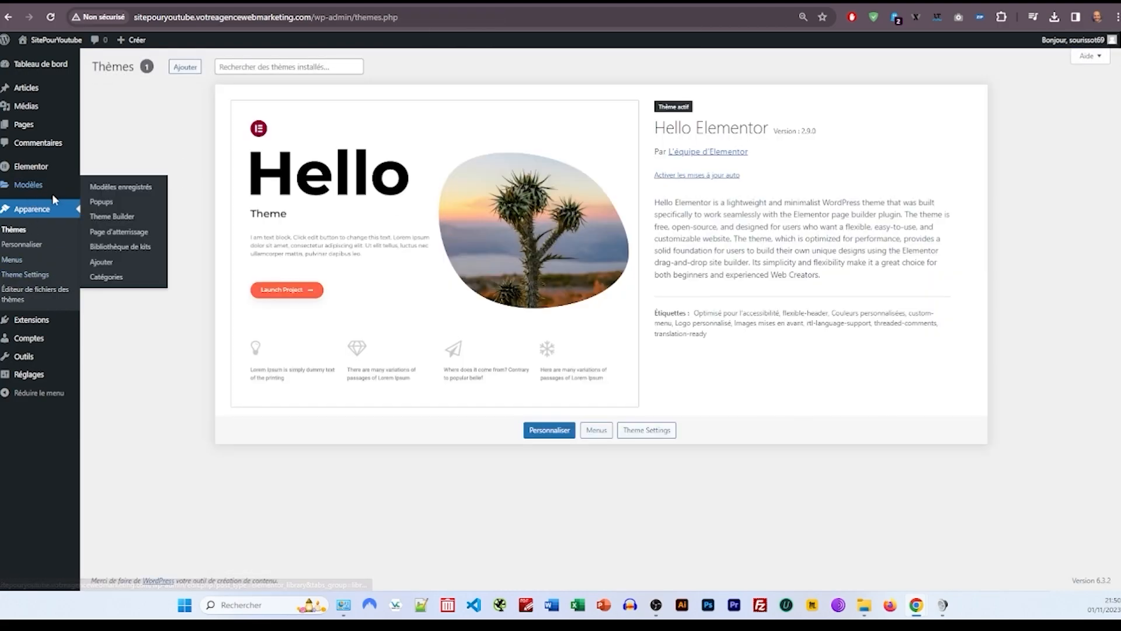
# Step: Search the plugin directory for "Duplicate Page" and install the Duplicate Page plugin
pyautogui.moveTo(45, 321)
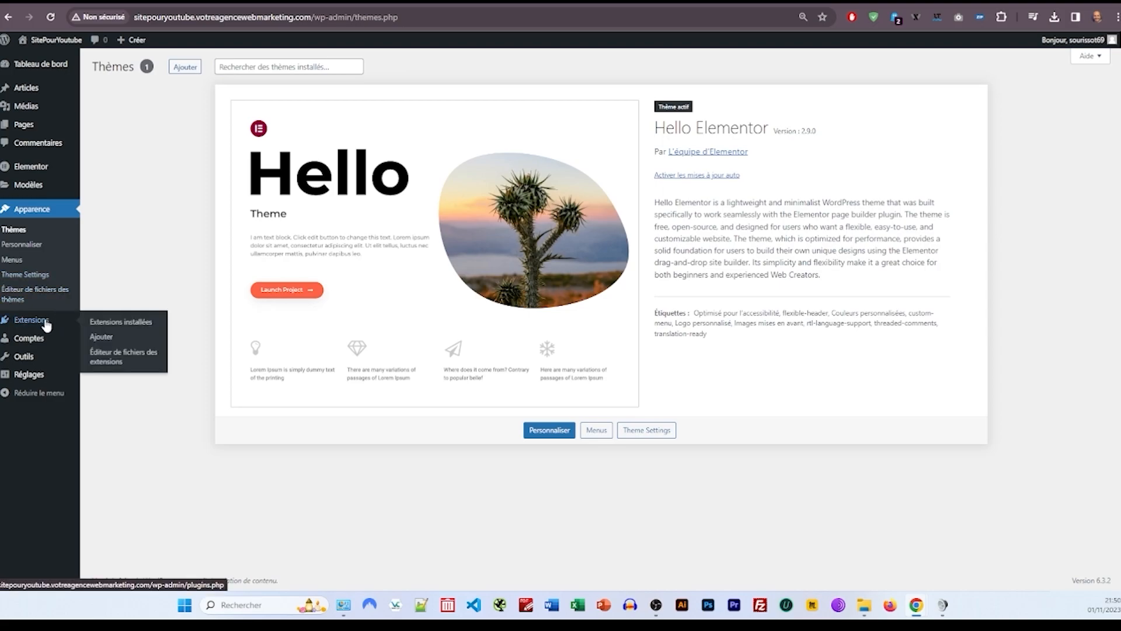
pyautogui.click(102, 337)
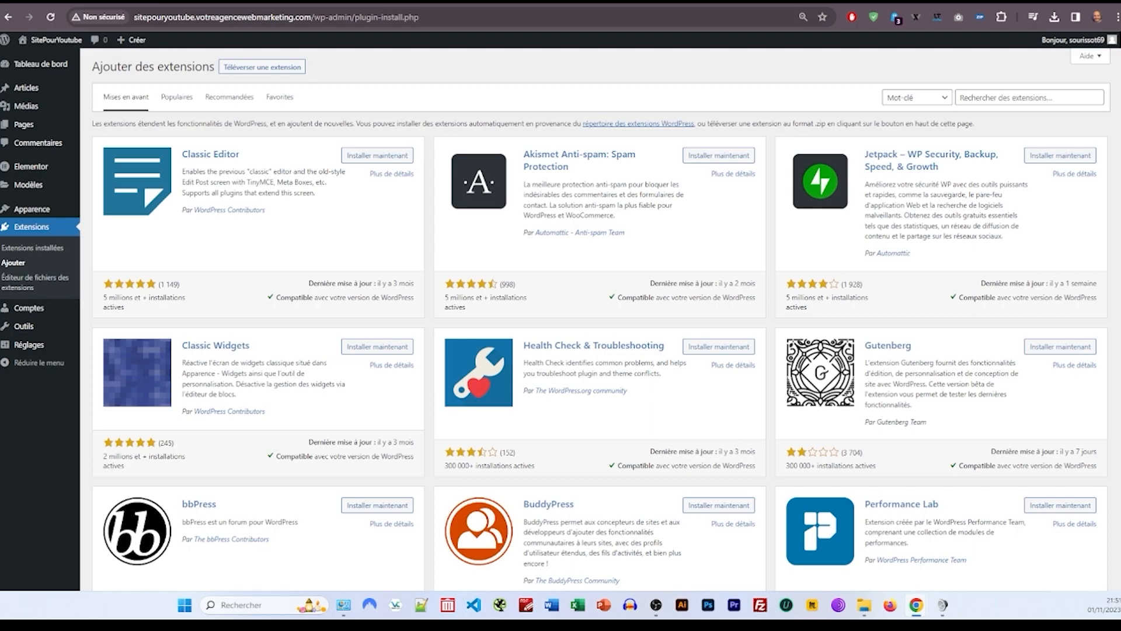
pyautogui.rightClick(971, 102)
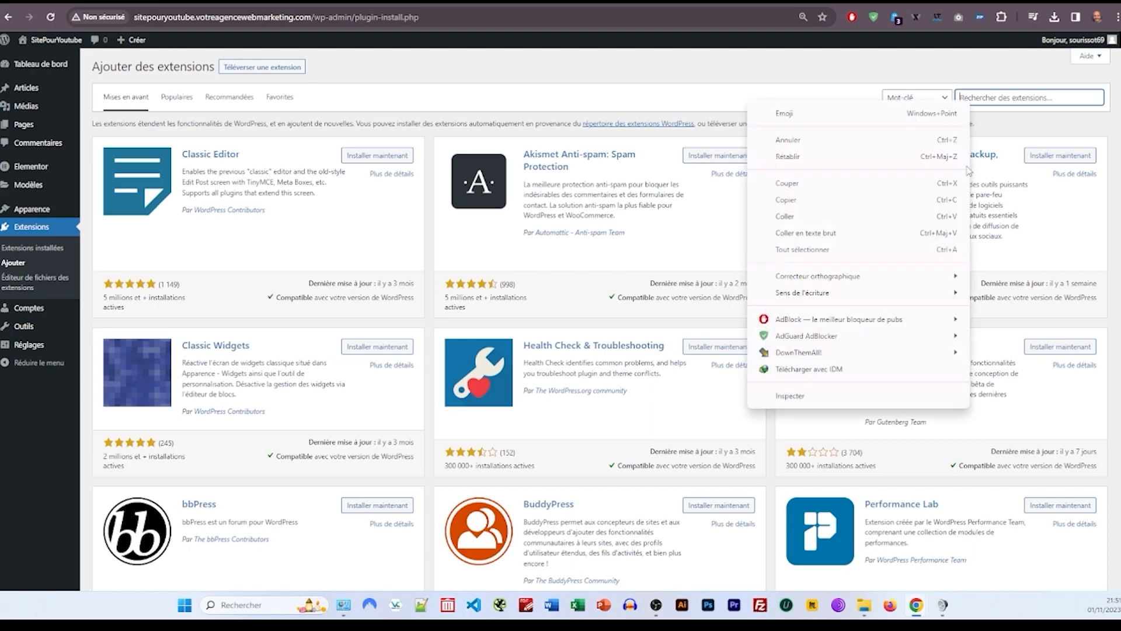
pyautogui.click(884, 215)
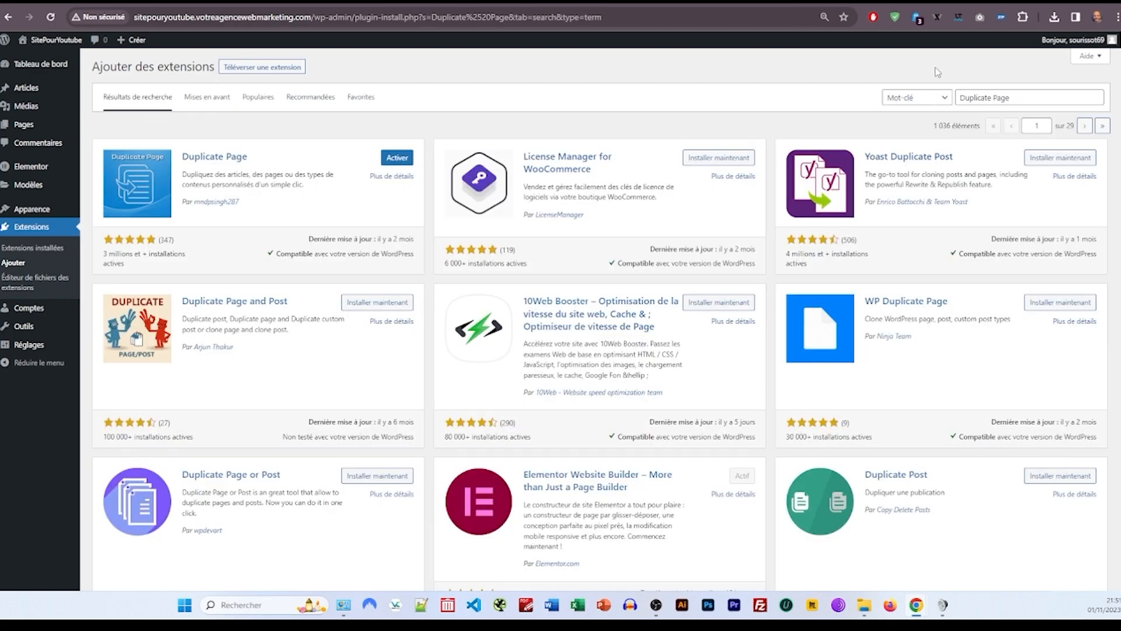
# Step: Find and install the ElementsKit Lite, Prime Slider, Safe SVG and SVG Support plugins
pyautogui.tripleClick(1040, 97)
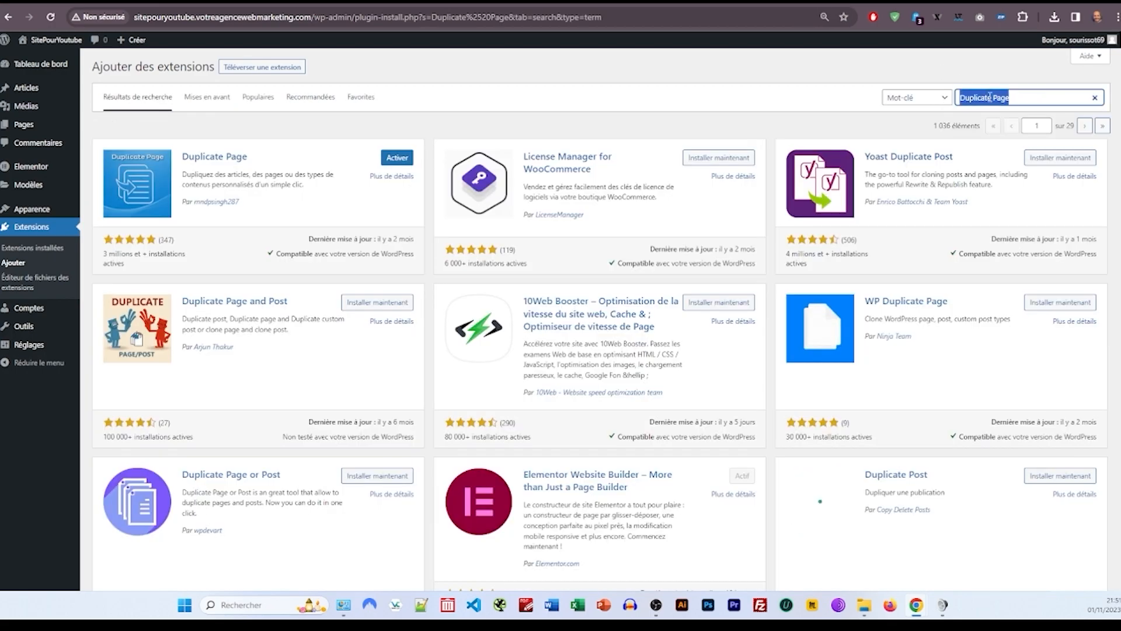
pyautogui.write('ElementsKit Lite')
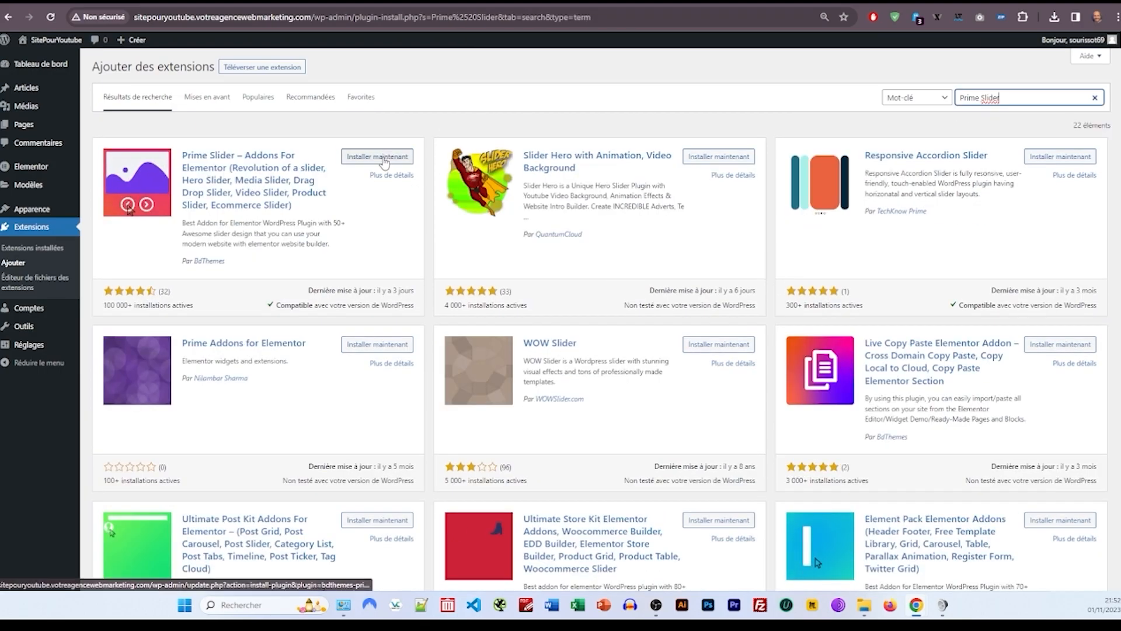
pyautogui.click(383, 156)
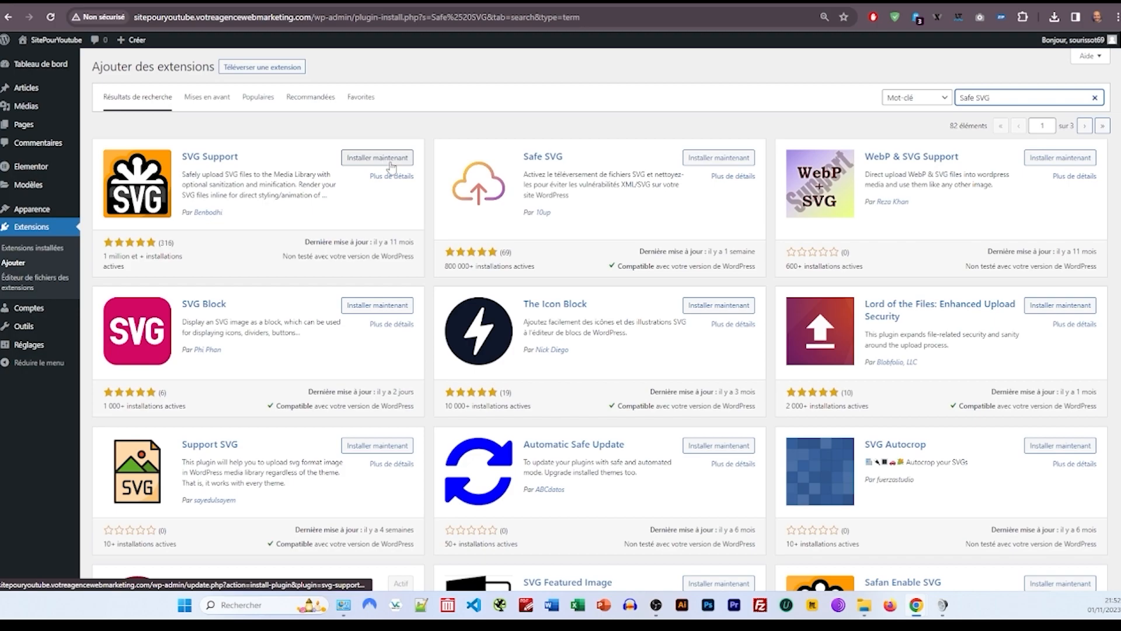
pyautogui.click(691, 159)
pyautogui.click(378, 158)
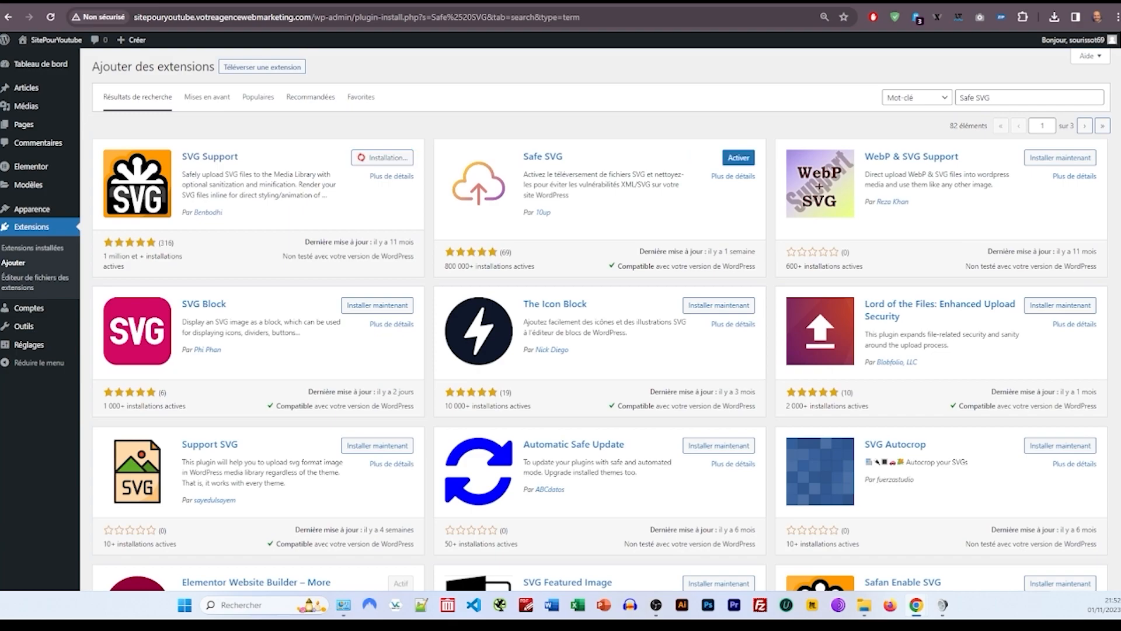
# Step: Search for "Unlimited Elements for Elementor", install that plugin, and open the list of installed plugins
pyautogui.tripleClick(970, 97)
pyautogui.write('Unlimited Elements for Elementor')
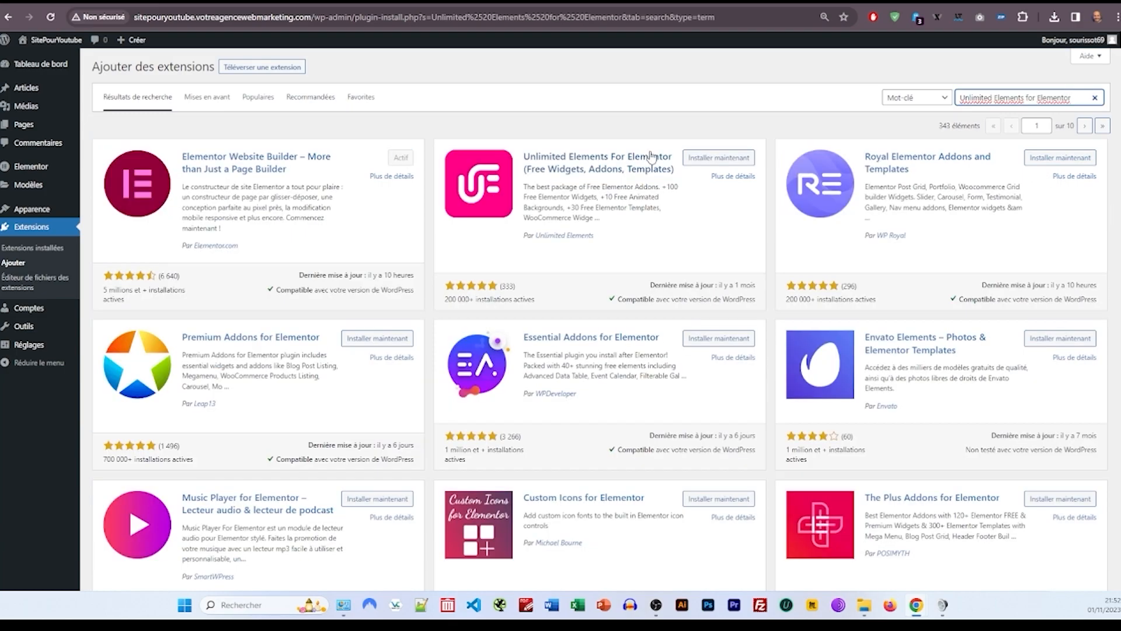
pyautogui.click(689, 158)
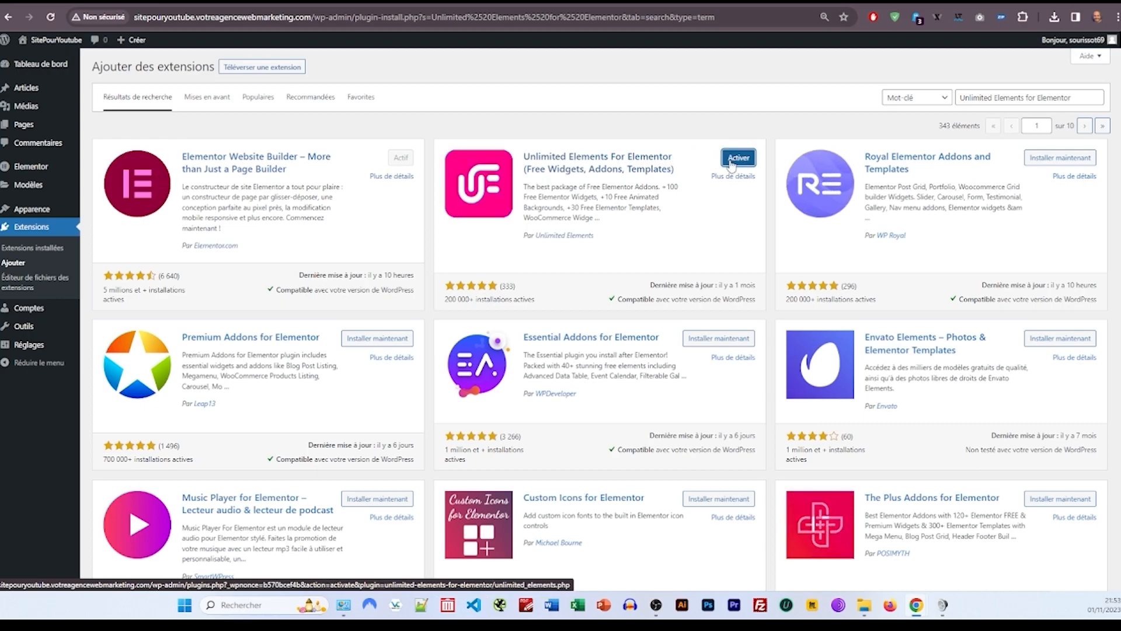
pyautogui.click(49, 263)
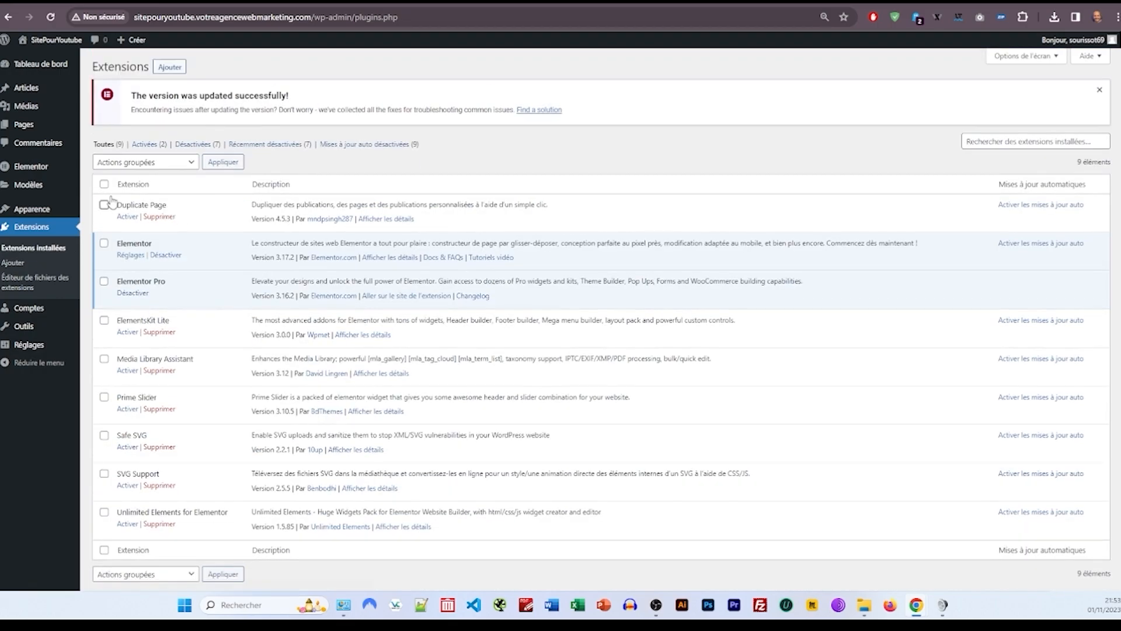
# Step: Select all installed plugins and activate them with one bulk action
pyautogui.click(104, 183)
pyautogui.click(132, 165)
pyautogui.click(129, 186)
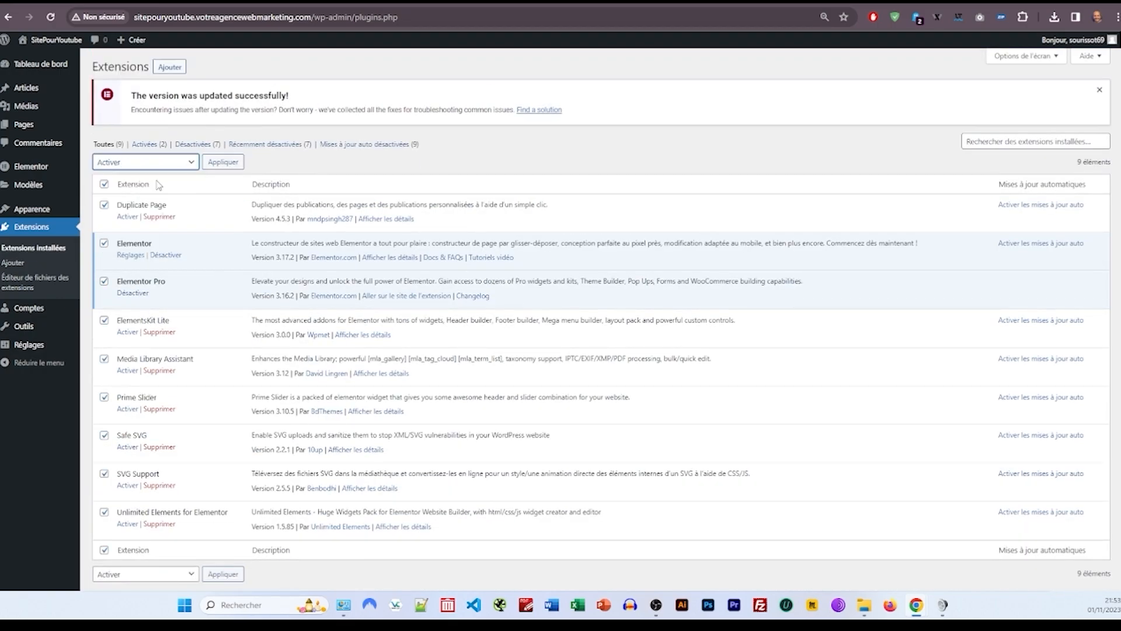
pyautogui.click(218, 163)
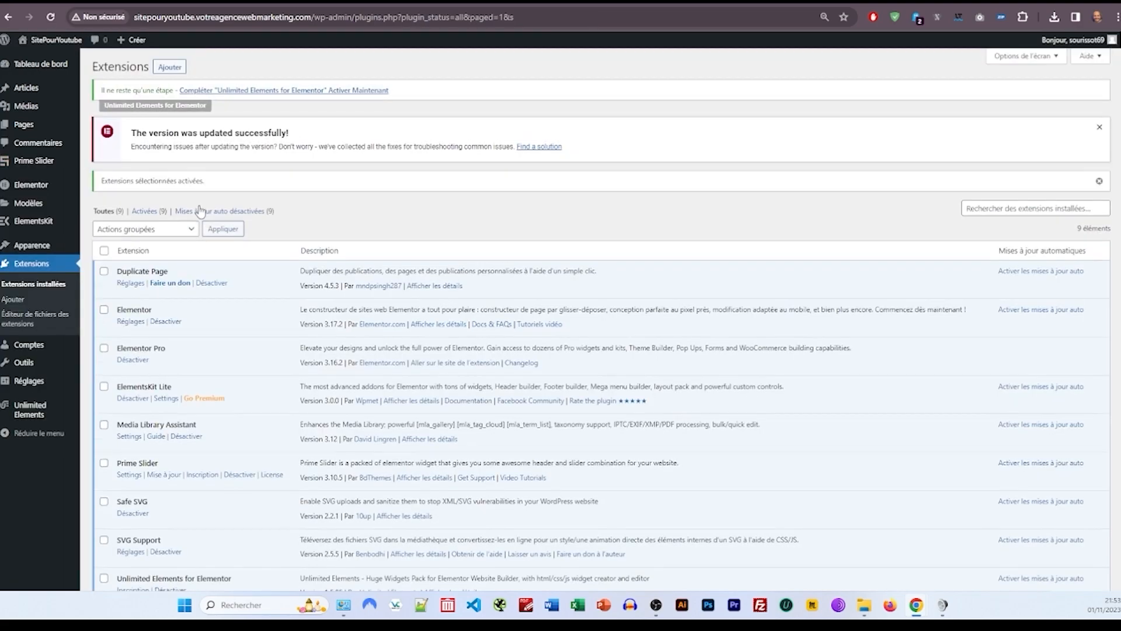
# Step: Create a new navigation menu named "Main" in the site's appearance settings
pyautogui.moveTo(19, 249)
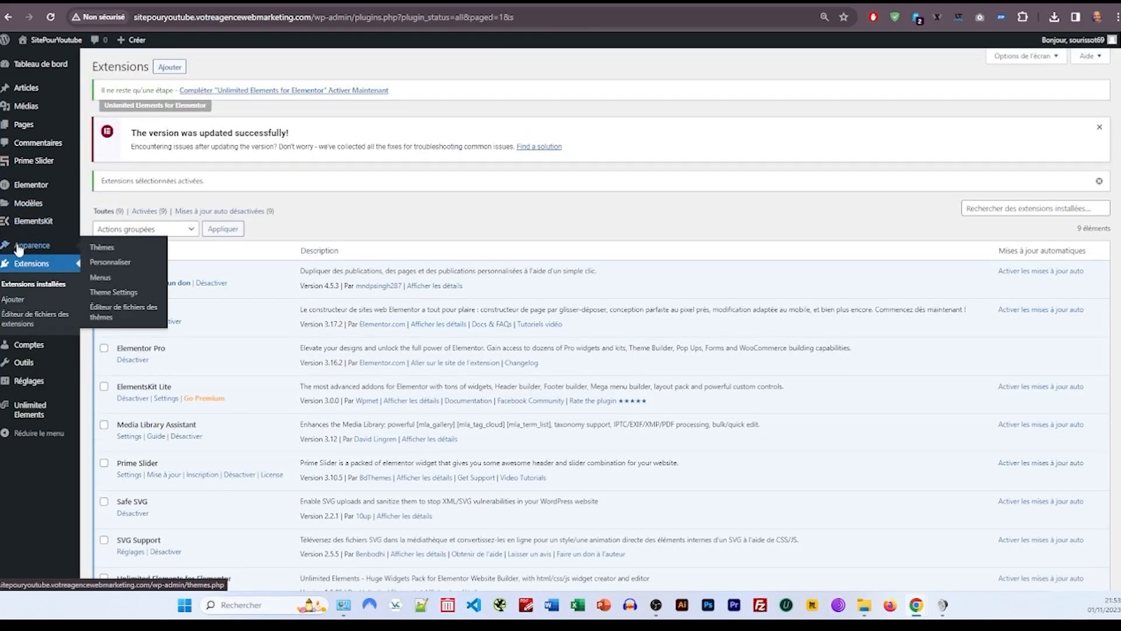
pyautogui.click(101, 278)
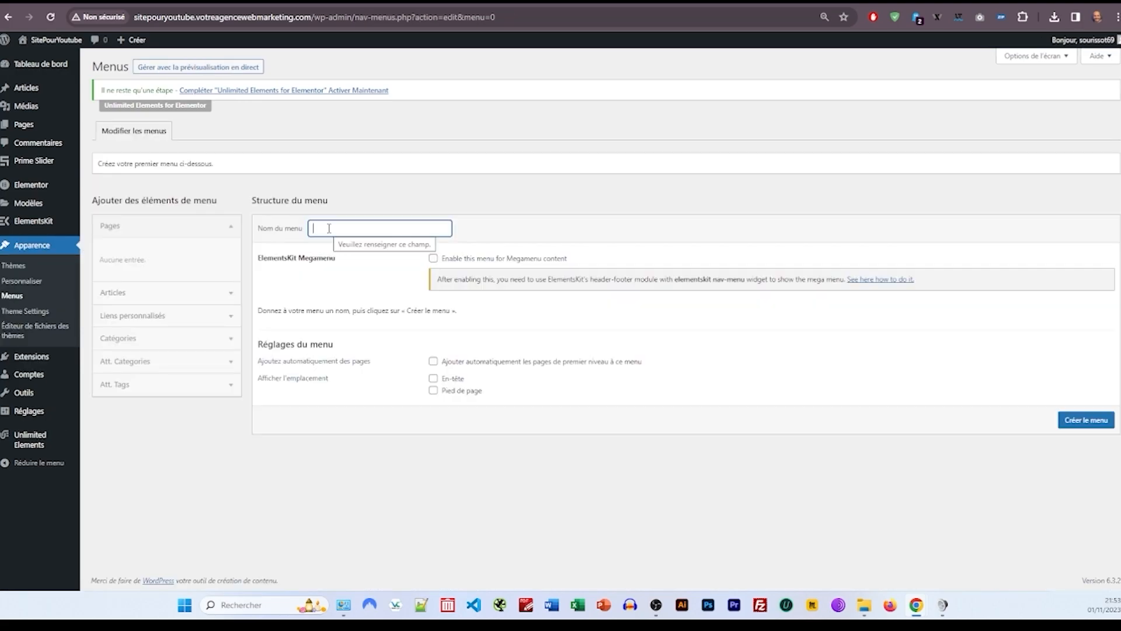
pyautogui.write('Main')
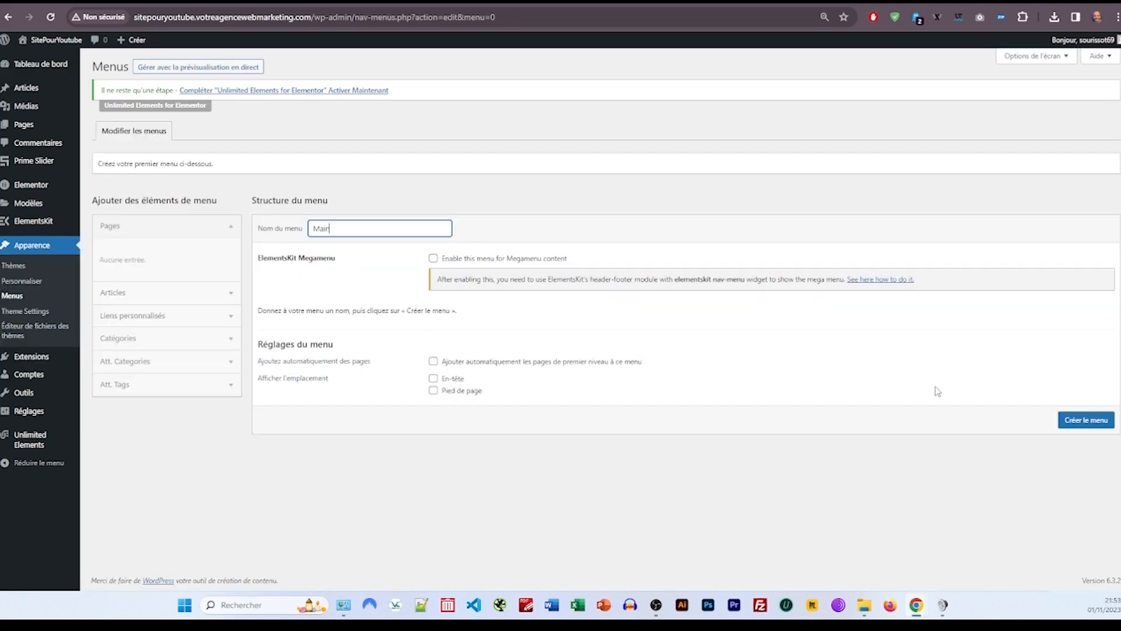
pyautogui.click(1079, 420)
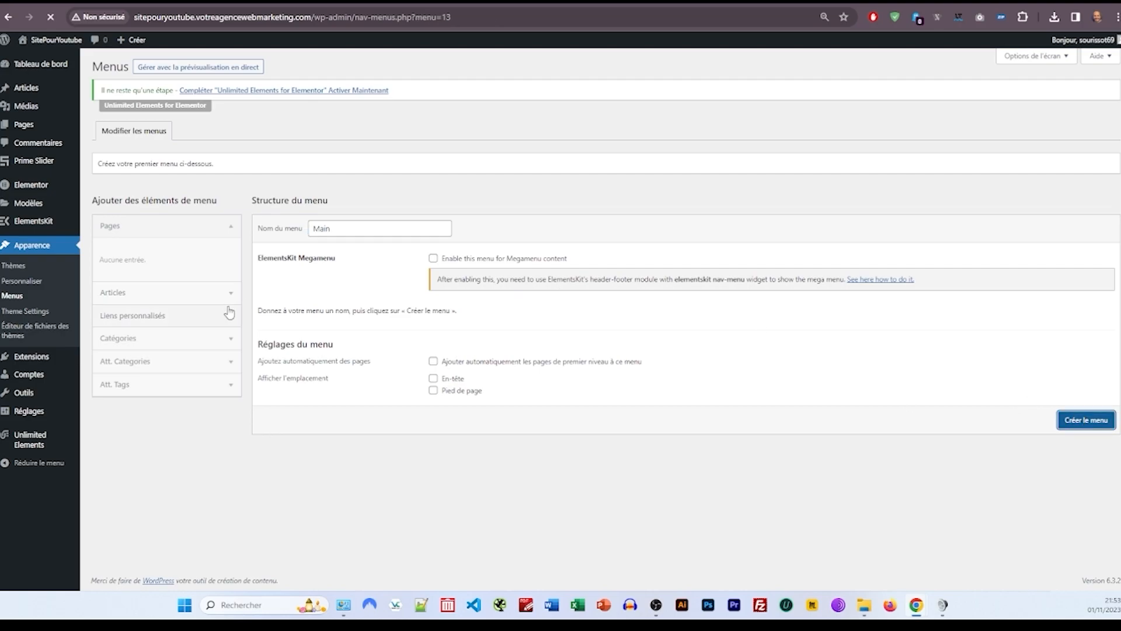
# Step: Add custom links "Accueil" and "Projets" to the Main menu, each with the URL "#"
pyautogui.click(173, 315)
pyautogui.hotkey('ctrl', 'a')
pyautogui.write('#')
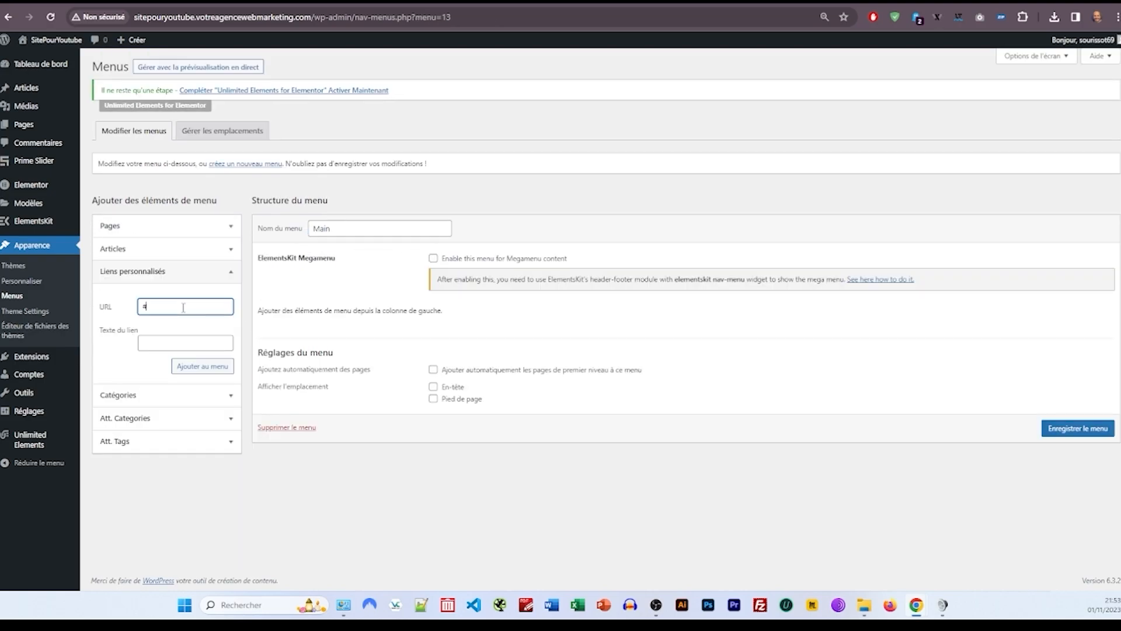
pyautogui.press('Tab')
pyautogui.write('Accueil')
pyautogui.press('Return')
pyautogui.write('#')
pyautogui.press('Tab')
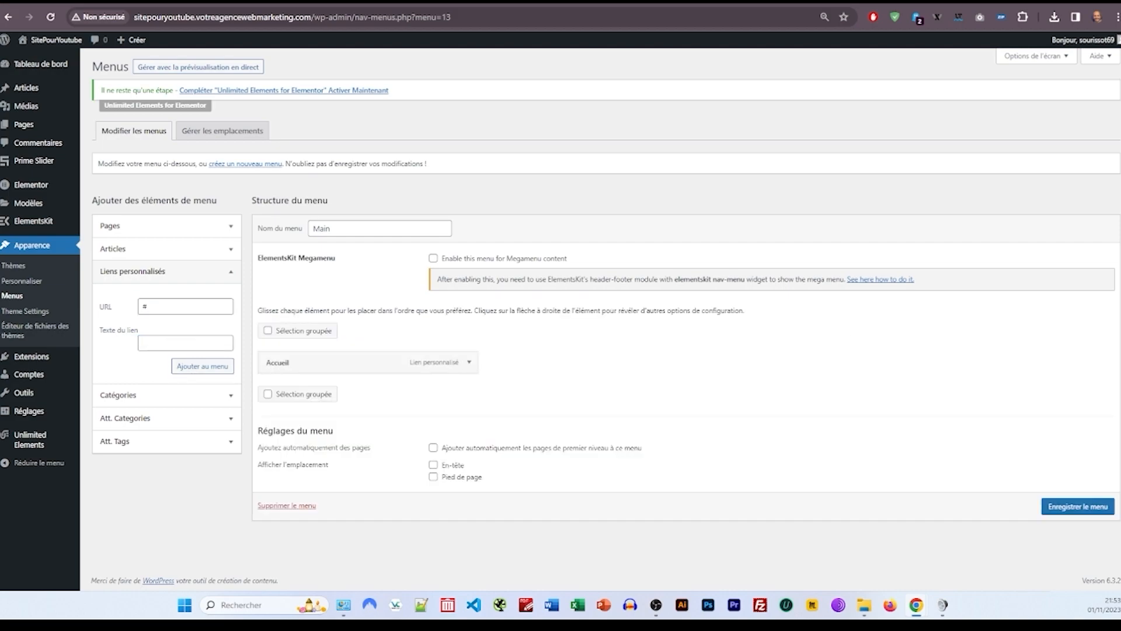
pyautogui.write('Projets')
pyautogui.click(202, 366)
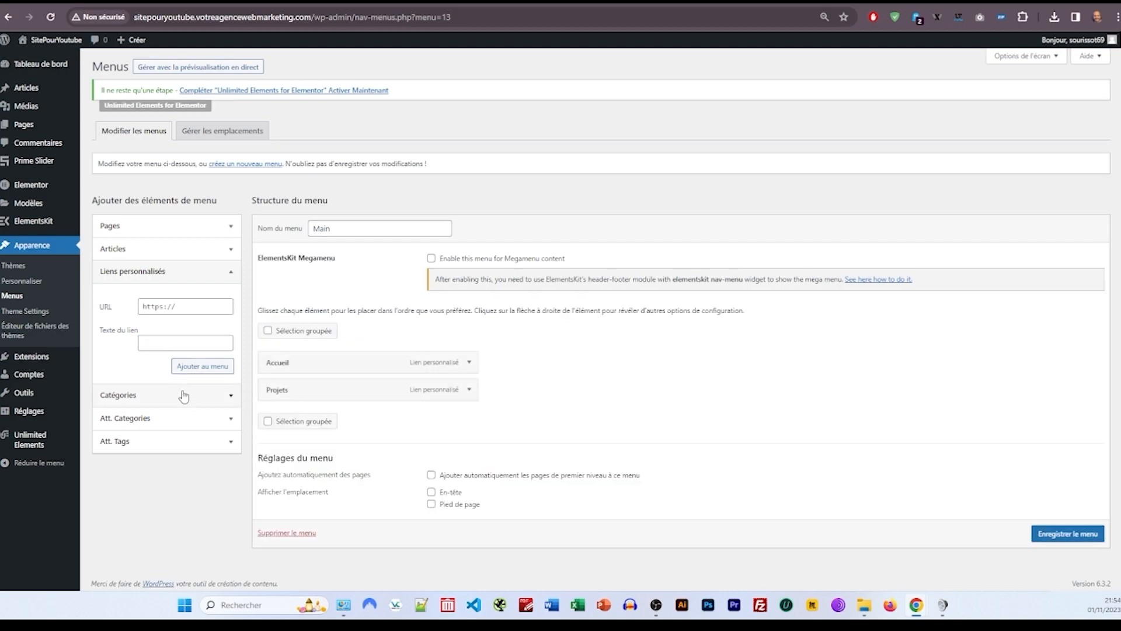
# Step: Add custom links "Services" and "Equipe" to the Main menu, each with the URL "#"
pyautogui.click(147, 341)
pyautogui.write('Services')
pyautogui.click(160, 306)
pyautogui.write('#')
pyautogui.click(182, 366)
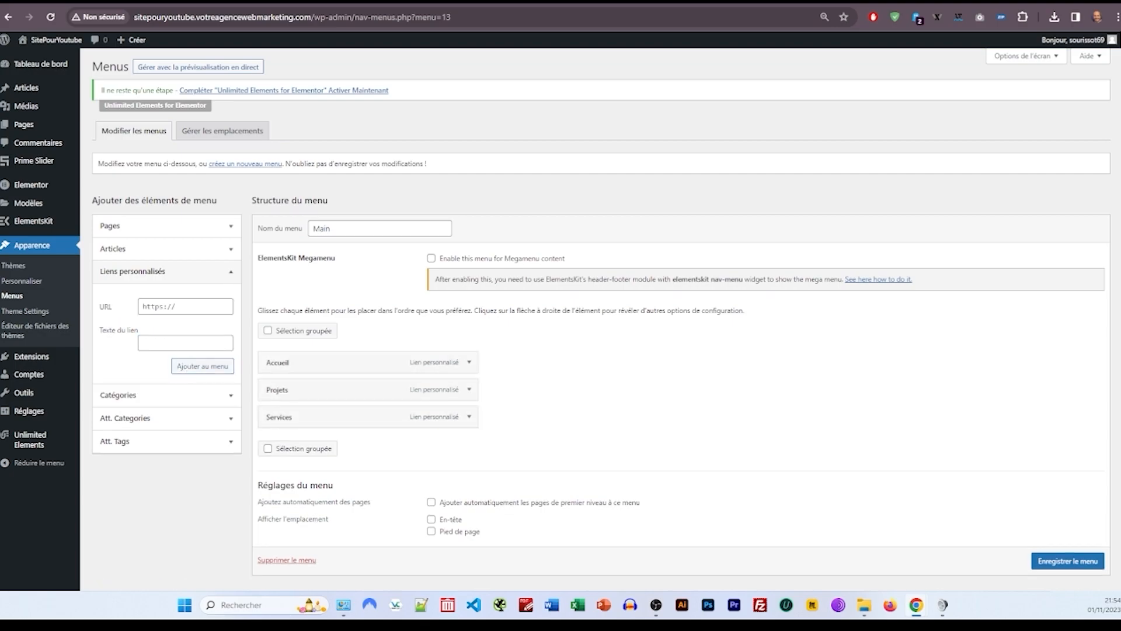
pyautogui.click(185, 343)
pyautogui.write('Equipe')
pyautogui.click(177, 306)
pyautogui.write('#')
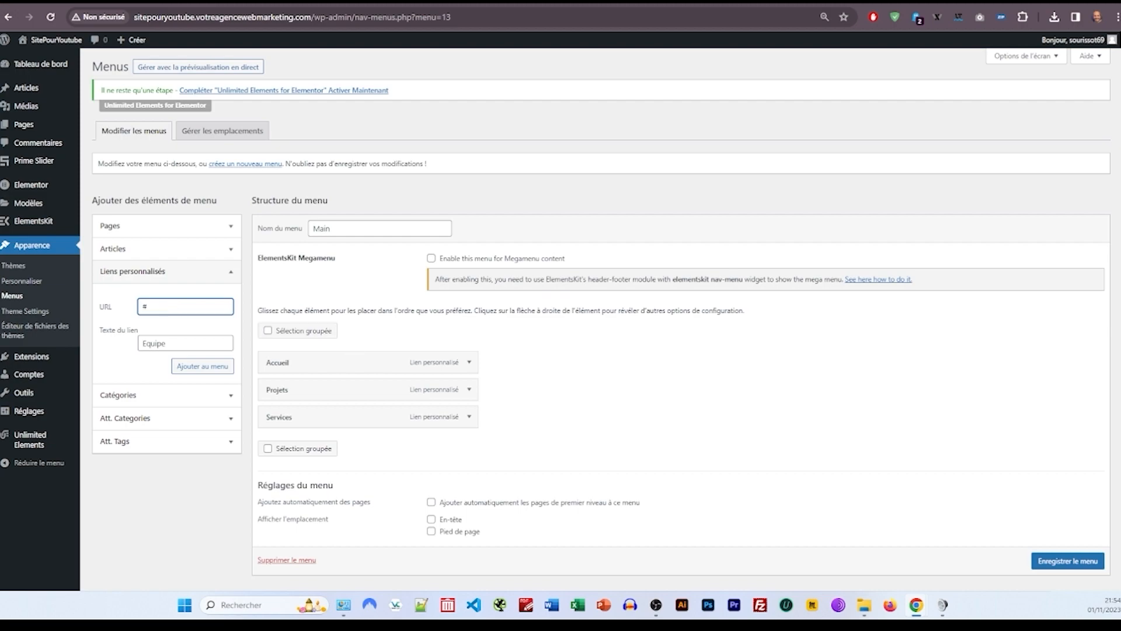
pyautogui.click(207, 363)
# Step: Add custom links "Blog" and "Contact" to the Main menu, each with the URL "#"
pyautogui.click(179, 341)
pyautogui.write('Blog')
pyautogui.click(176, 306)
pyautogui.write('#')
pyautogui.click(202, 365)
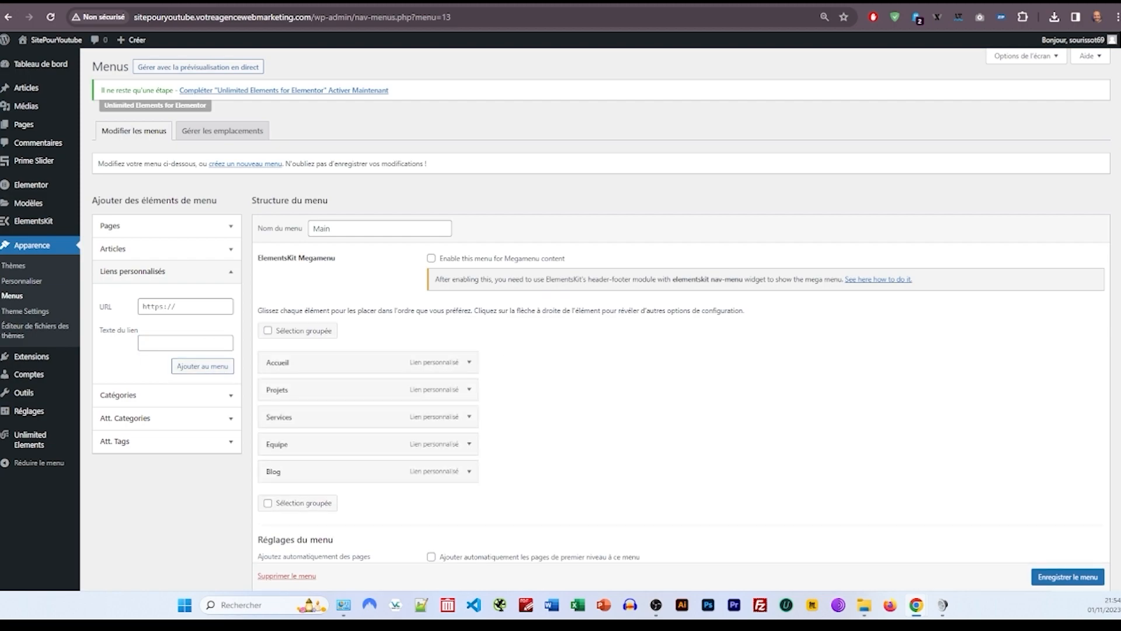
pyautogui.click(185, 343)
pyautogui.write('Contact')
pyautogui.click(177, 306)
pyautogui.write('#')
pyautogui.click(195, 369)
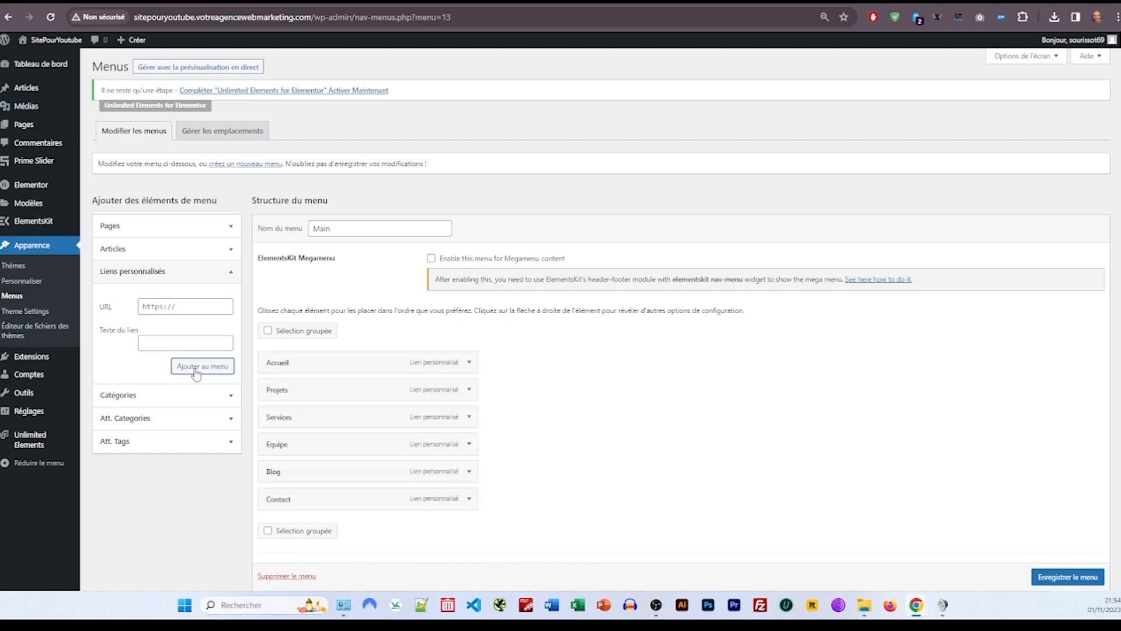
# Step: Save the Main menu and check the details of its Accueil item
pyautogui.click(1046, 577)
pyautogui.scroll(-1, 1047, 577)
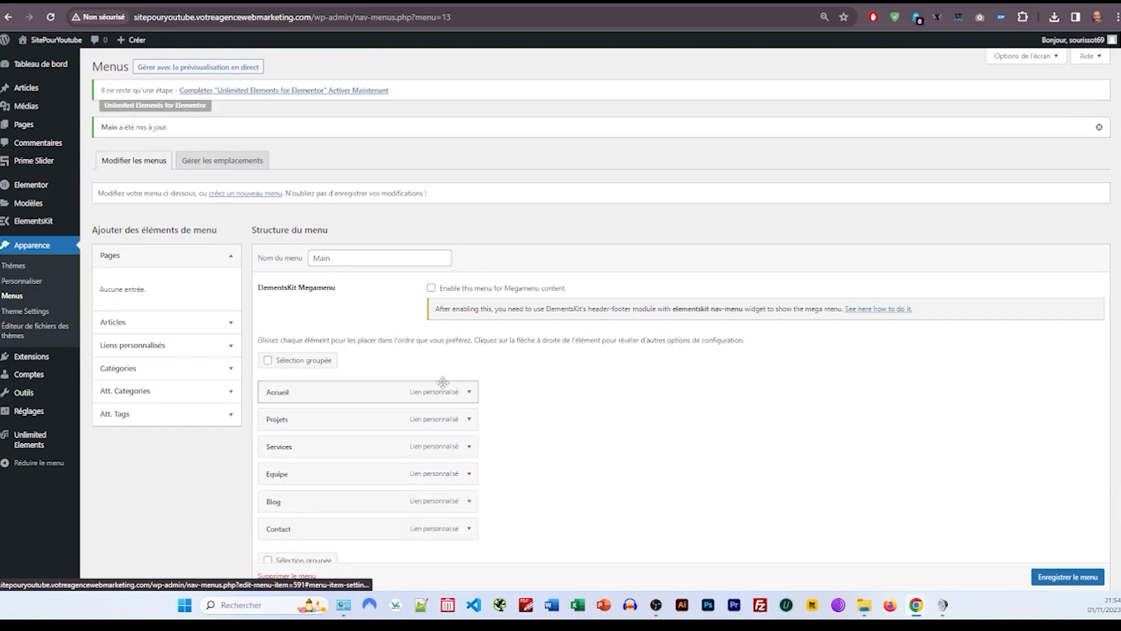
pyautogui.scroll(-3, 345, 350)
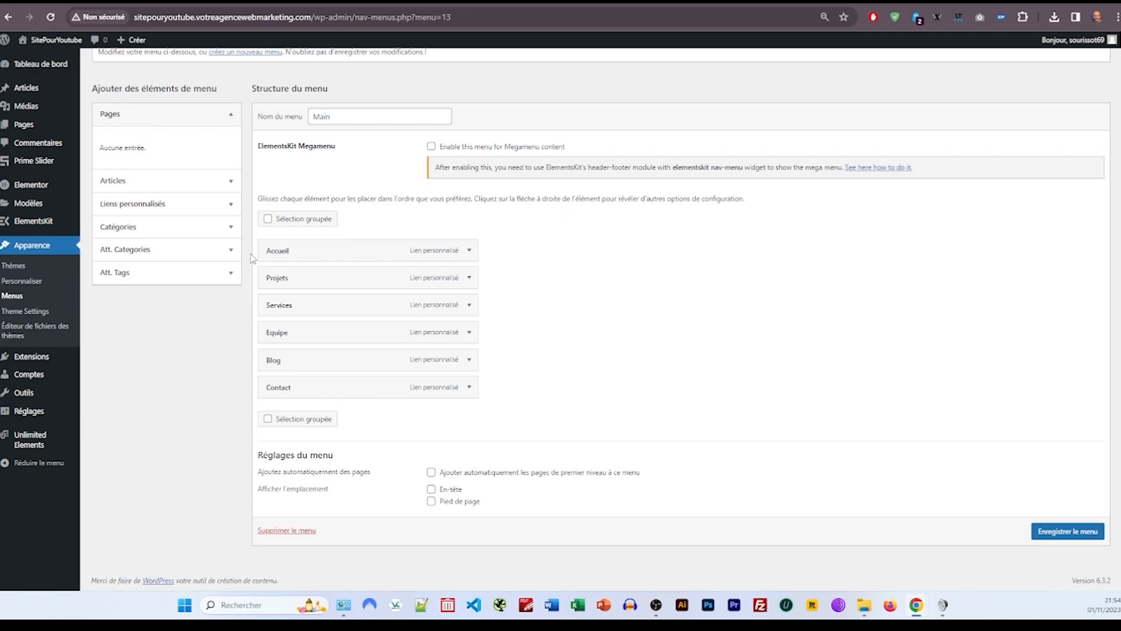
pyautogui.click(470, 251)
pyautogui.click(469, 251)
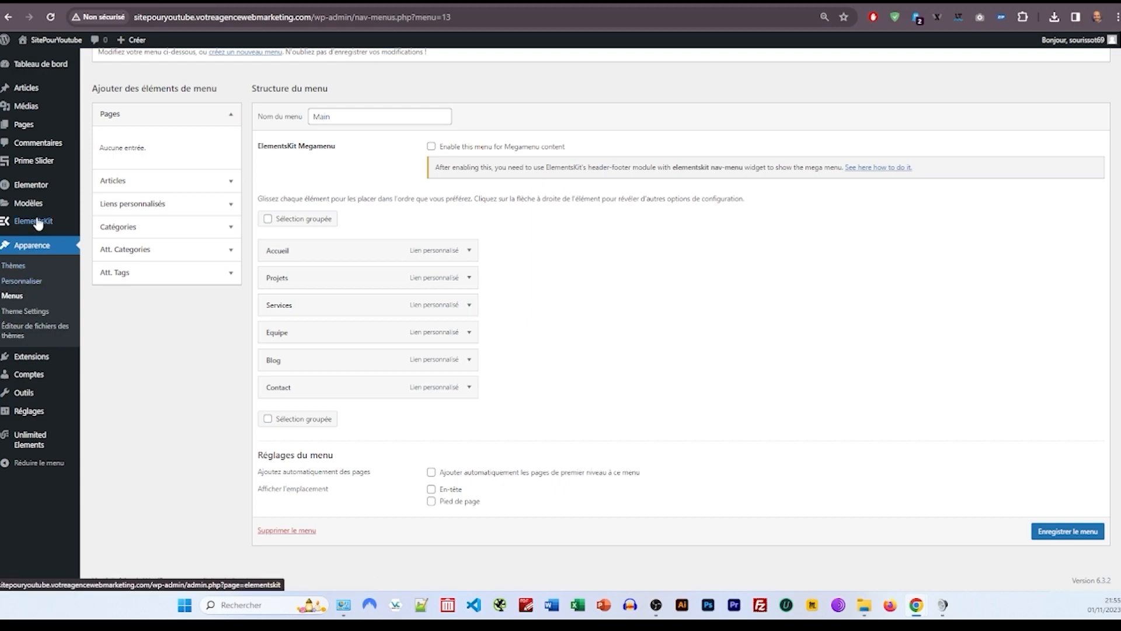
# Step: Create a new Header template in the Elementor Theme Builder and dismiss the block library to start from a blank layout
pyautogui.moveTo(32, 204)
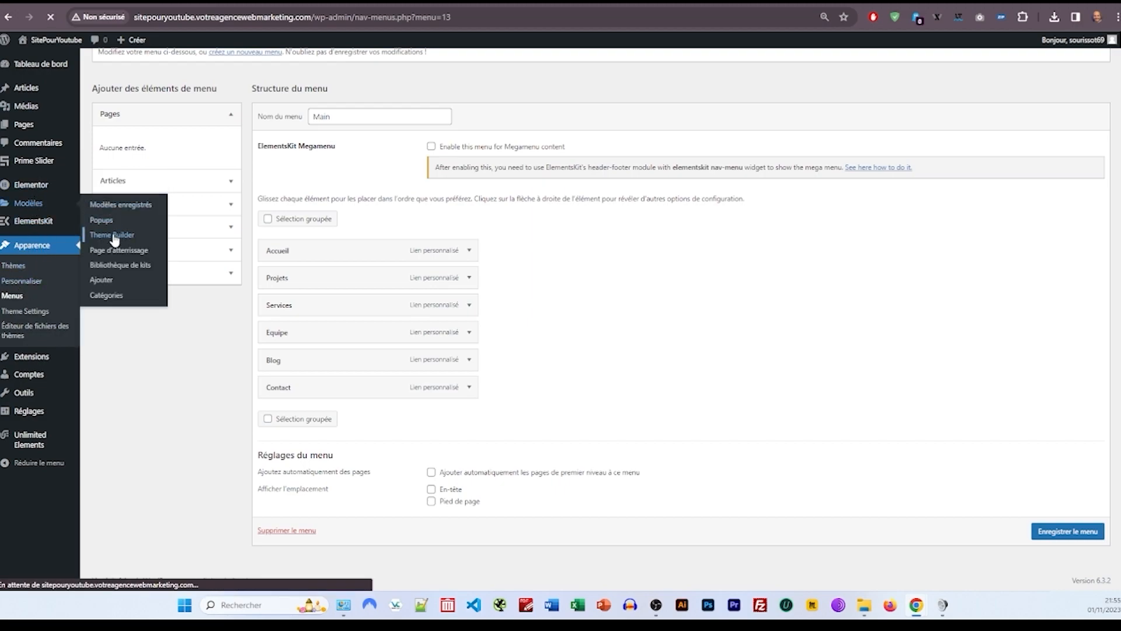
pyautogui.click(113, 239)
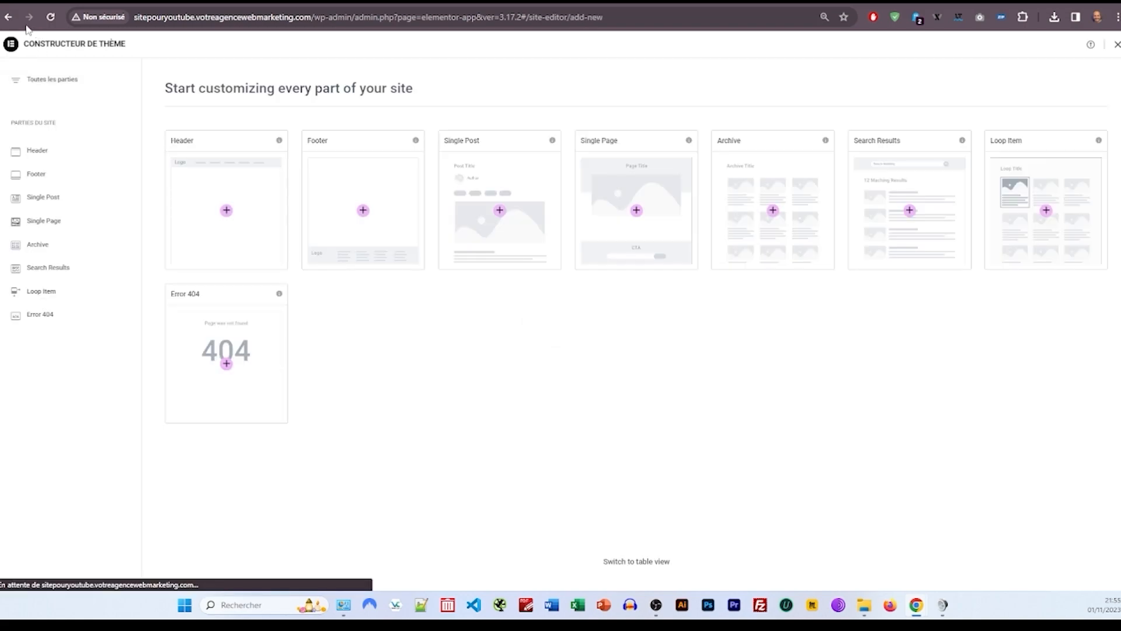
pyautogui.click(49, 155)
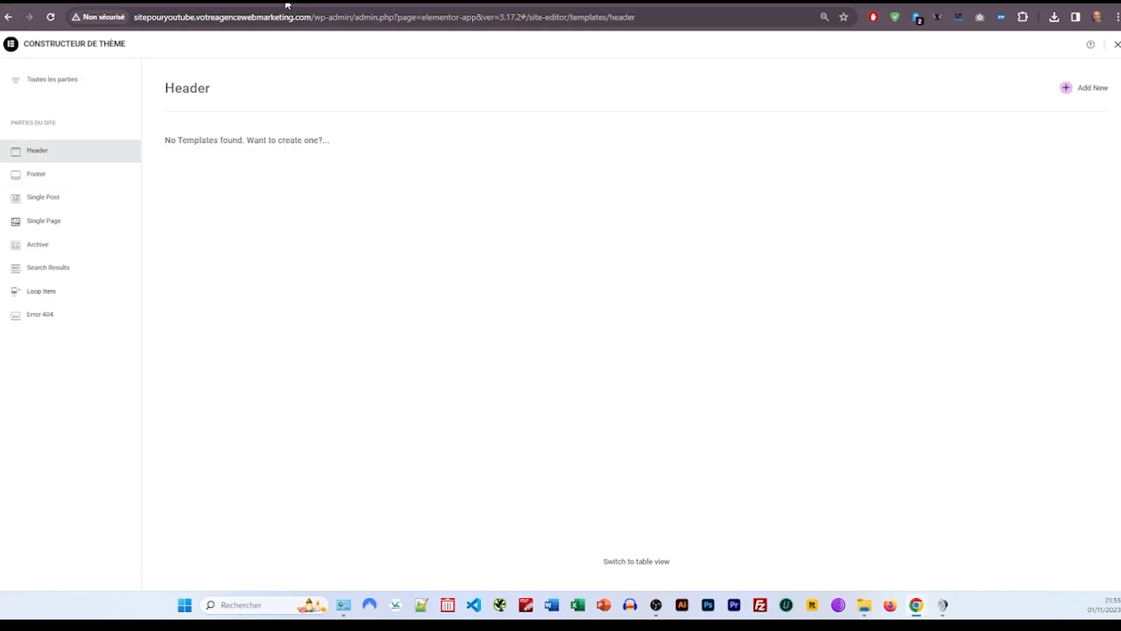
pyautogui.click(1091, 88)
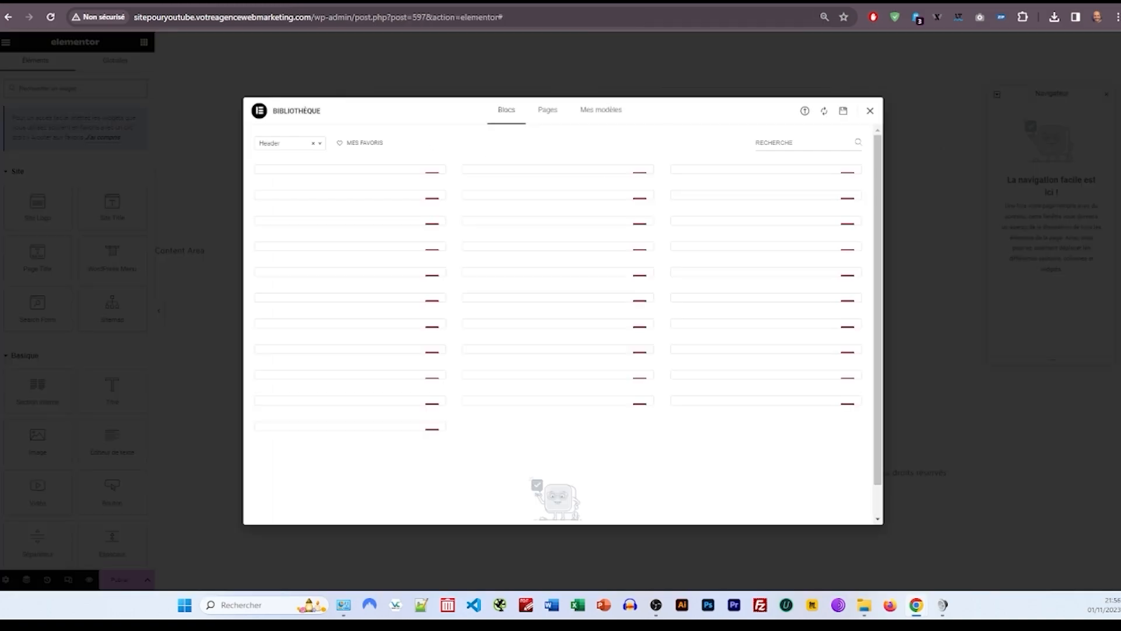
pyautogui.click(870, 111)
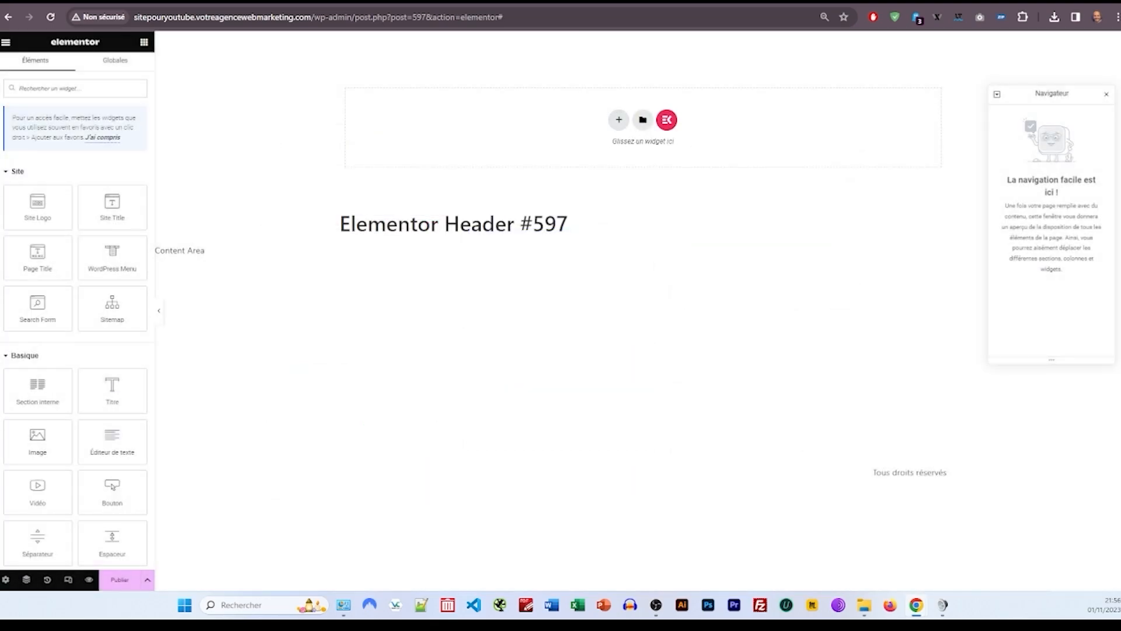
# Step: Add a single-column section to the header, set its content width to Pleine largeur and turn on section stretching
pyautogui.click(619, 120)
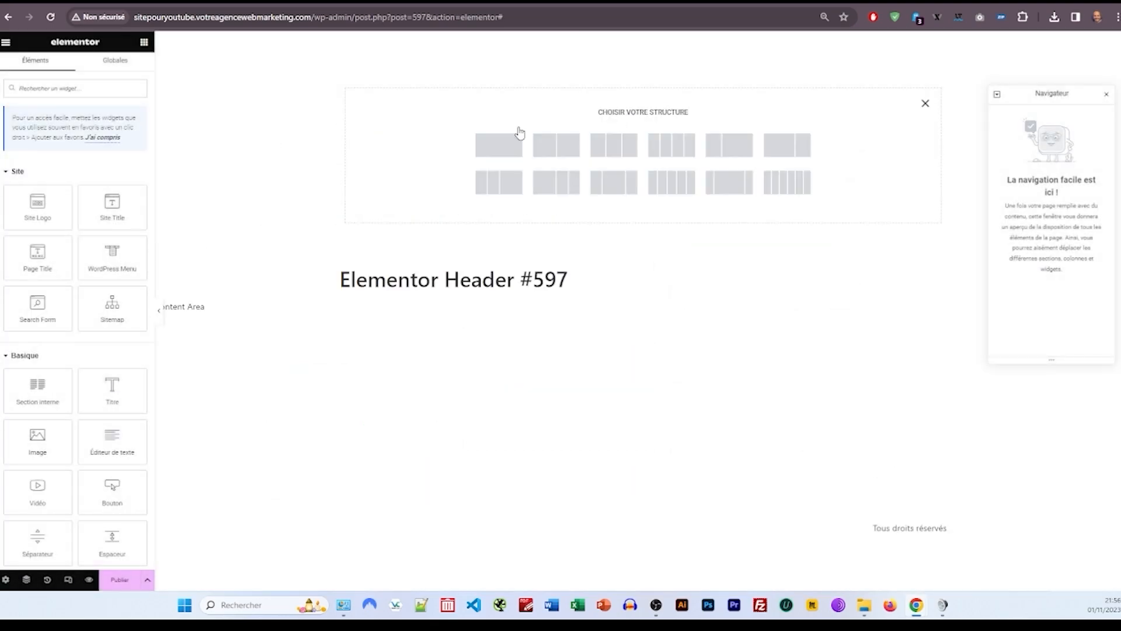
pyautogui.click(487, 146)
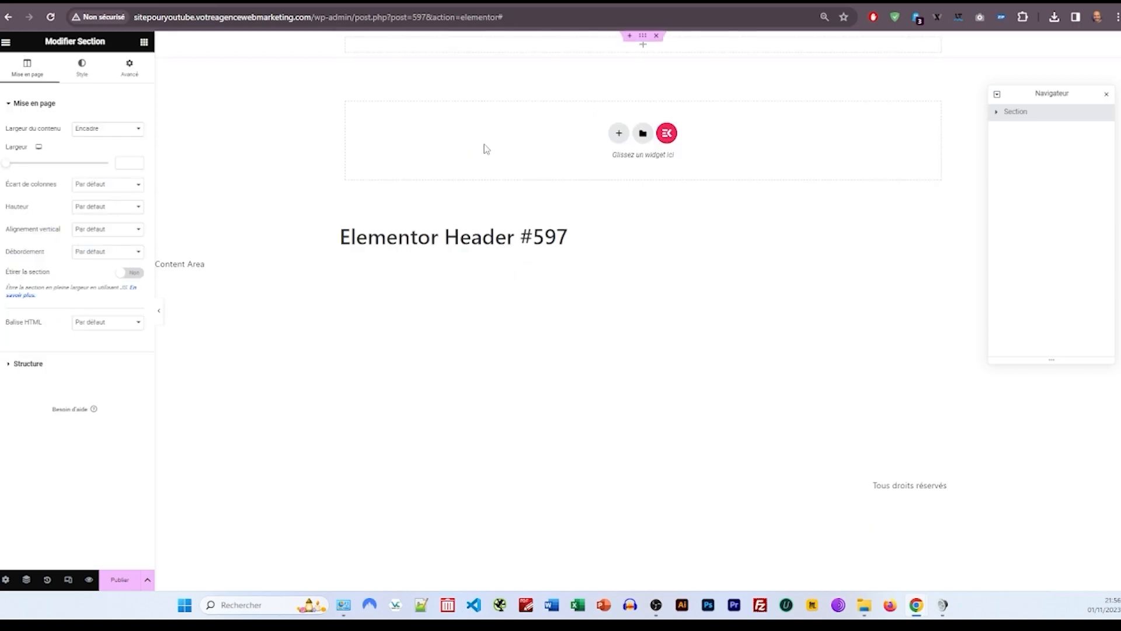
pyautogui.click(110, 128)
pyautogui.click(111, 148)
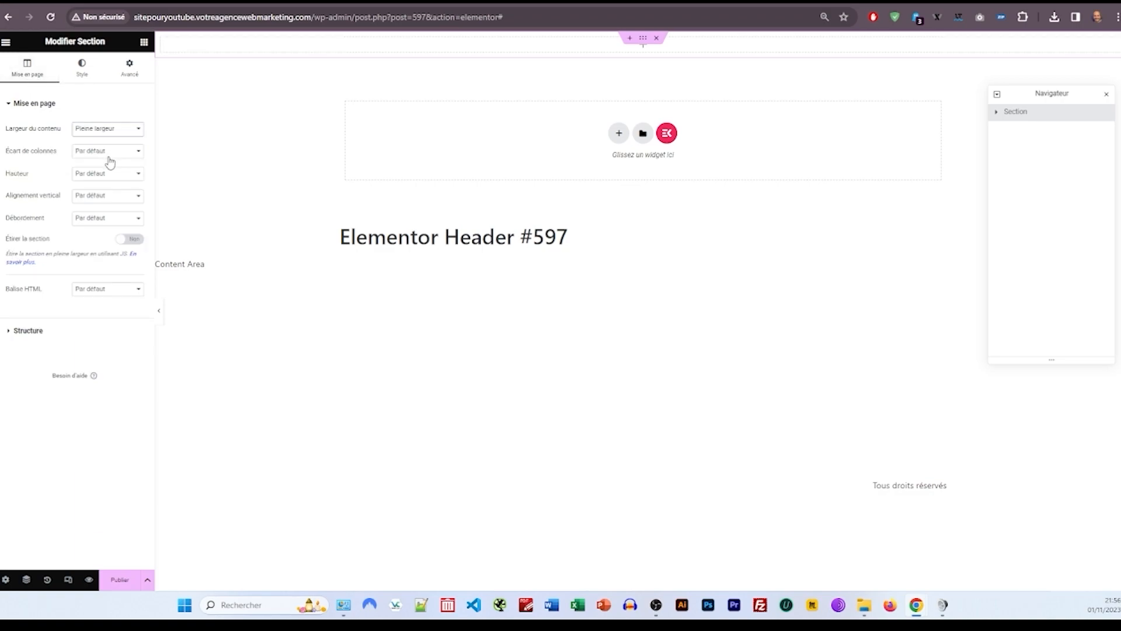
pyautogui.click(134, 238)
# Step: Give the header section a classic background in the global Texte colour (#111111)
pyautogui.click(82, 70)
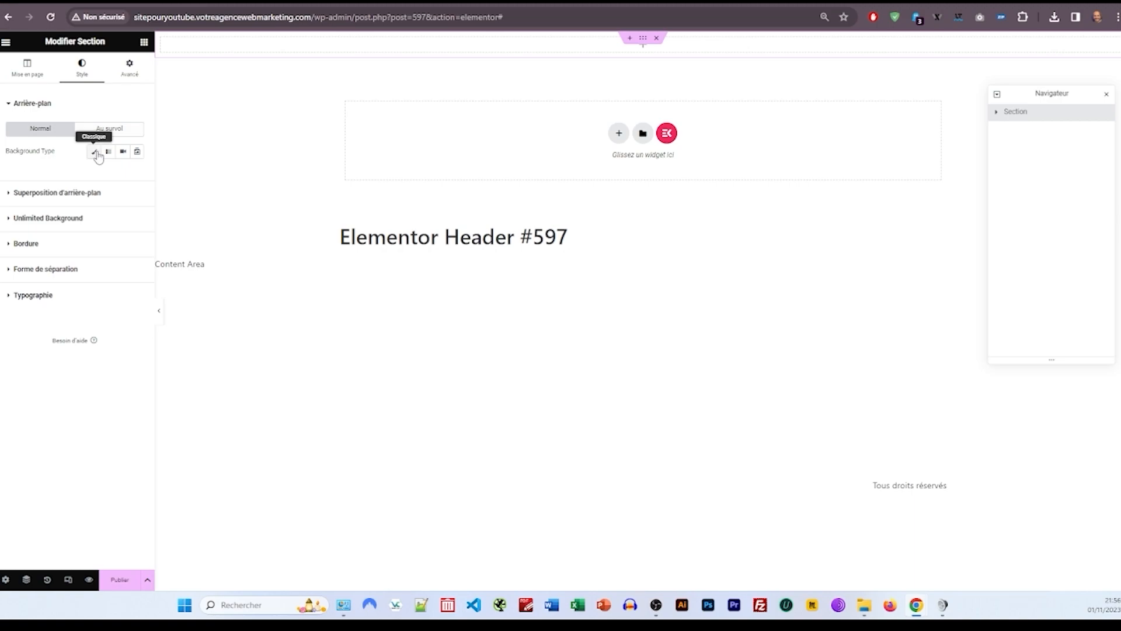
pyautogui.click(94, 151)
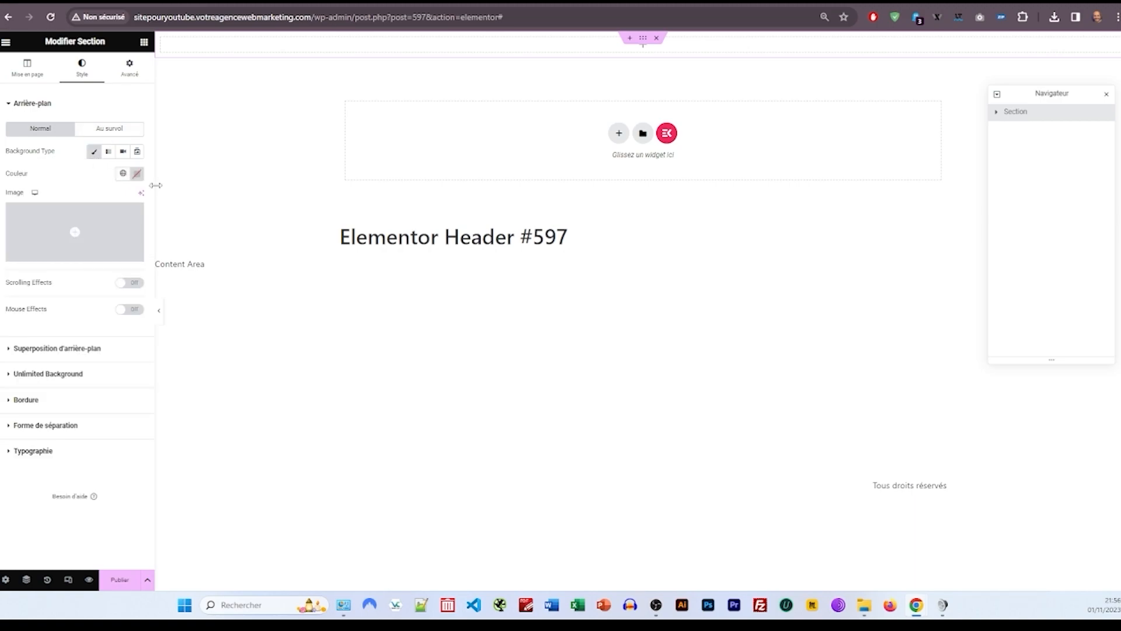
pyautogui.click(123, 173)
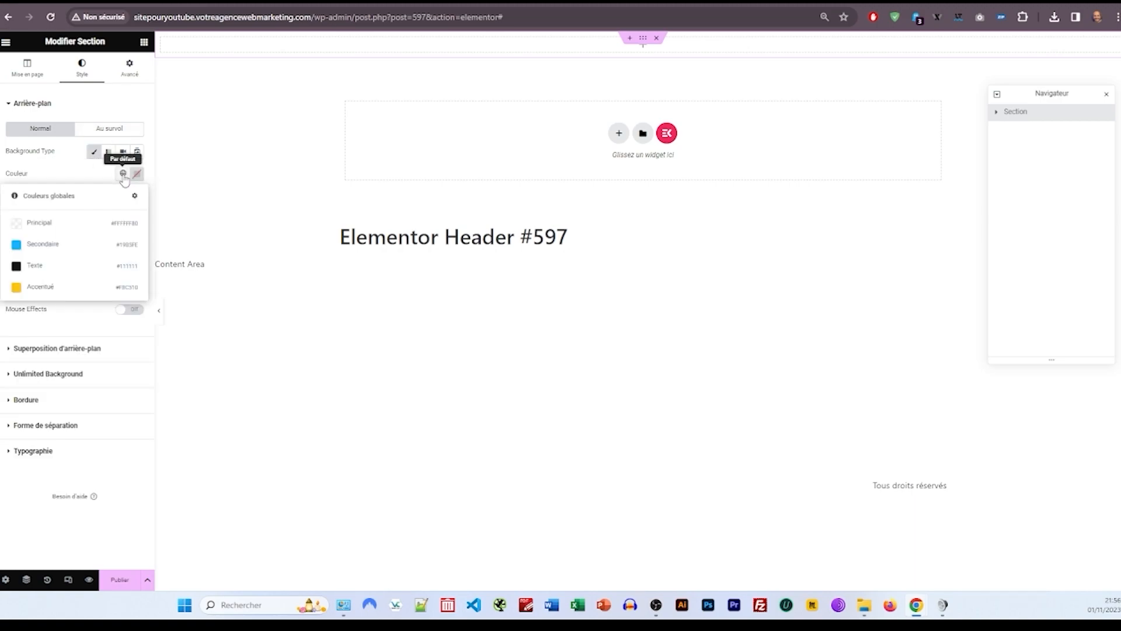
pyautogui.click(47, 271)
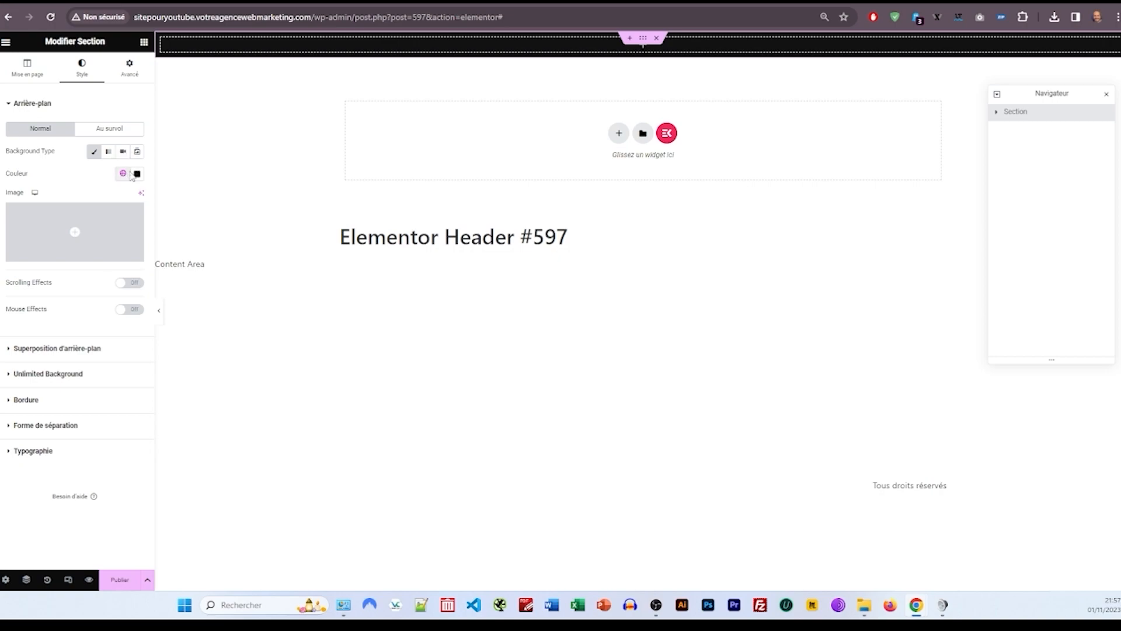
# Step: Open the global colour settings and examine the Principal, Secondaire and Texte system colours
pyautogui.click(123, 174)
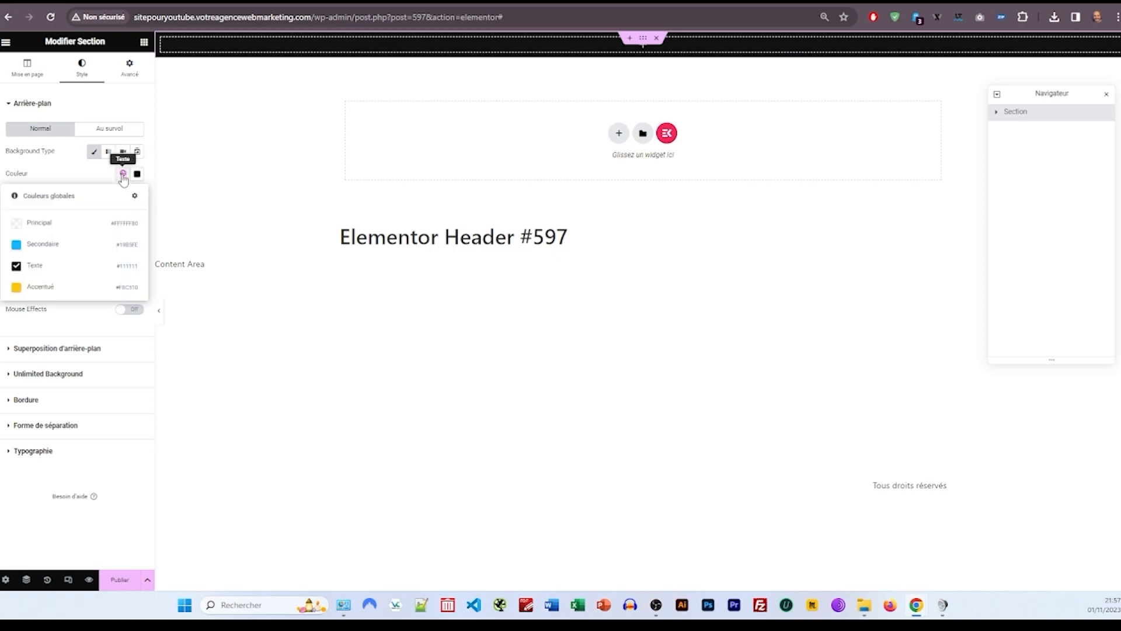
pyautogui.click(141, 194)
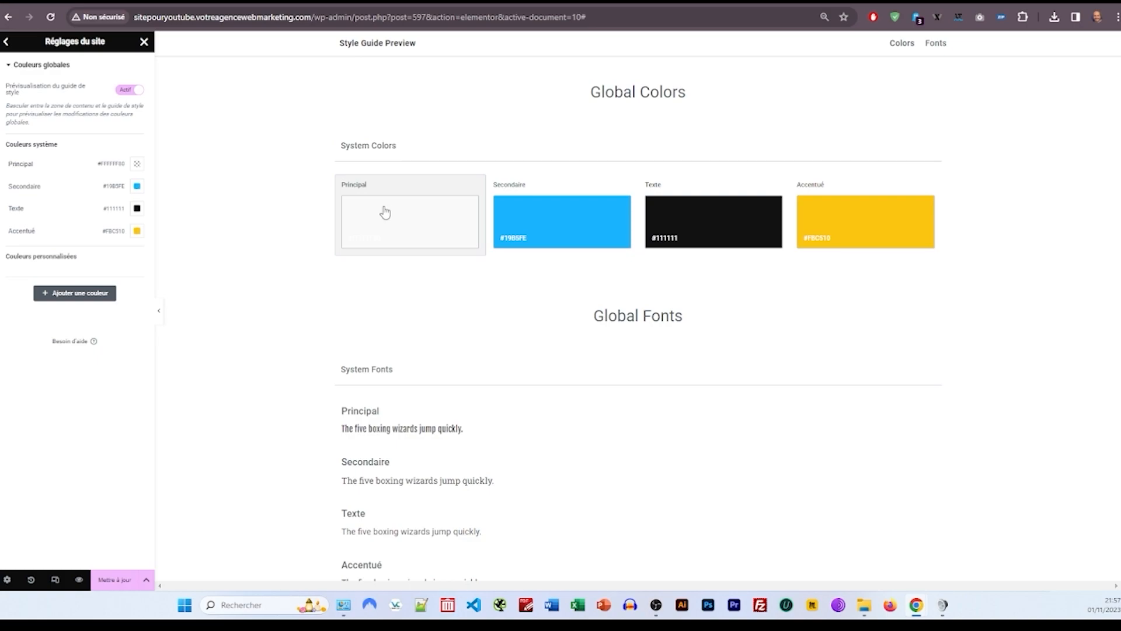
pyautogui.click(387, 212)
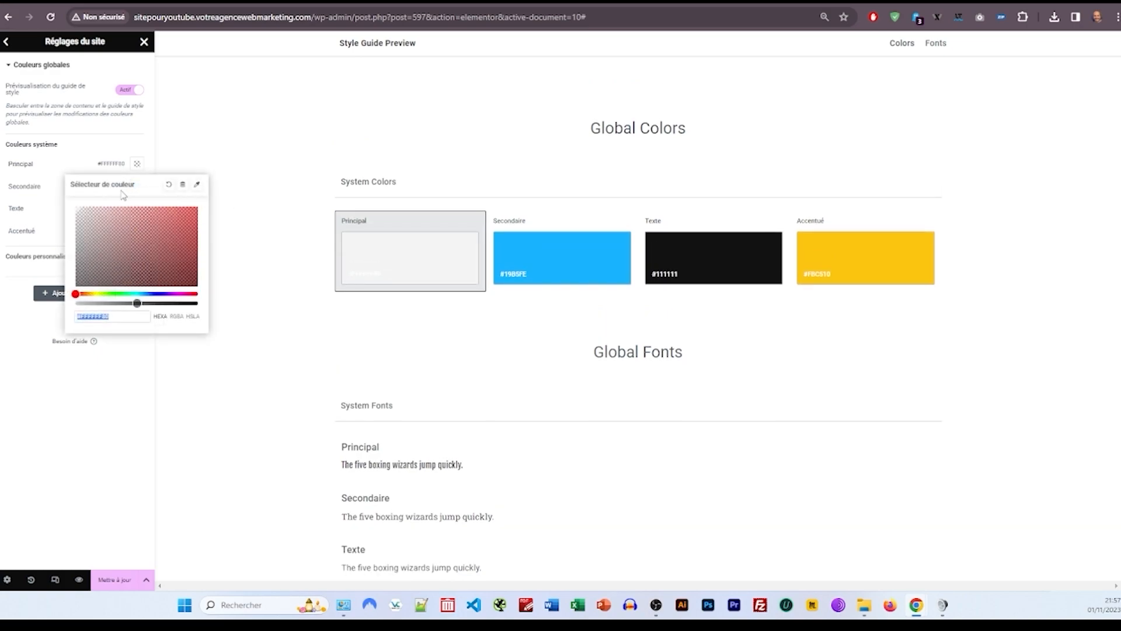
pyautogui.click(545, 255)
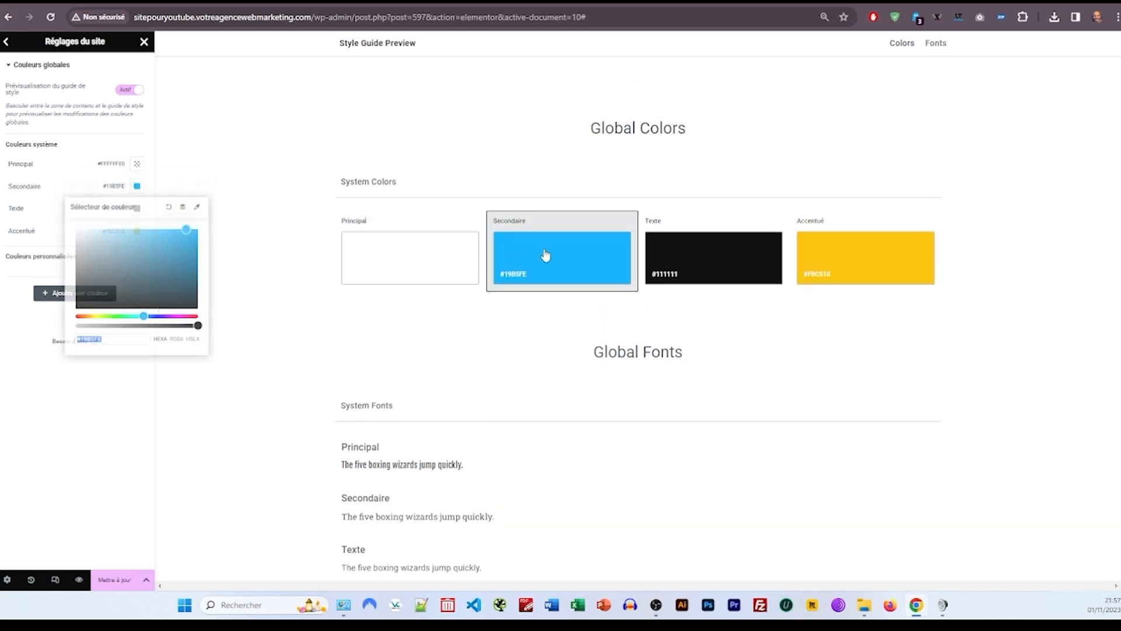
pyautogui.click(674, 260)
# Step: In the site's theme typography settings, set the body text colour to the global Principal colour
pyautogui.click(5, 41)
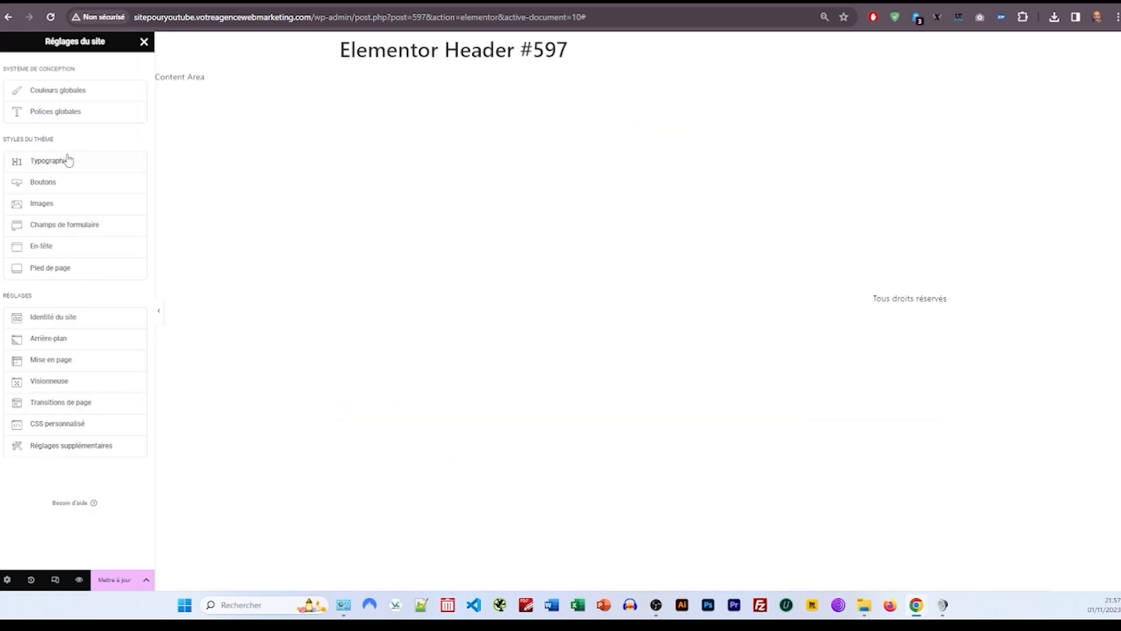
pyautogui.click(104, 167)
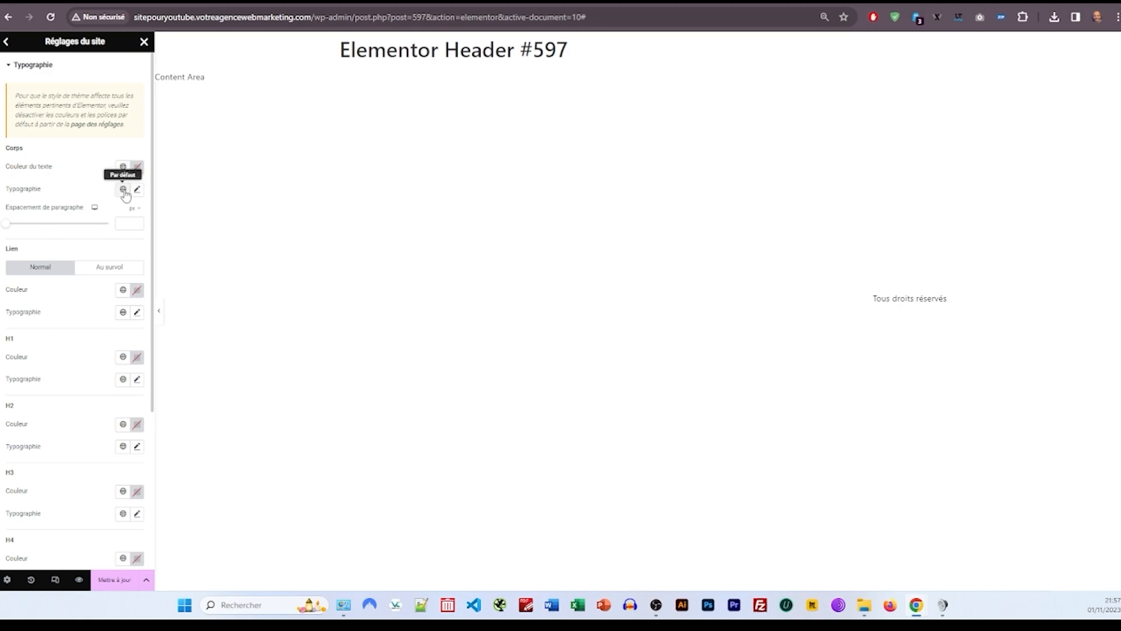
pyautogui.click(123, 167)
pyautogui.click(50, 217)
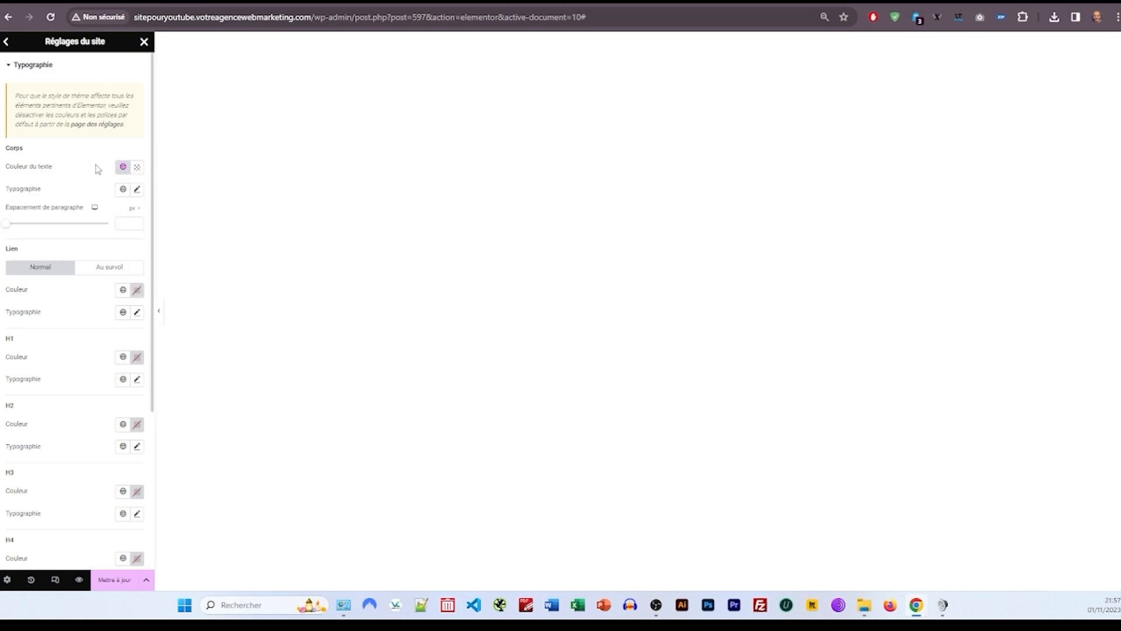
# Step: Set the theme's body text typography to Poppins at 16 px
pyautogui.click(136, 189)
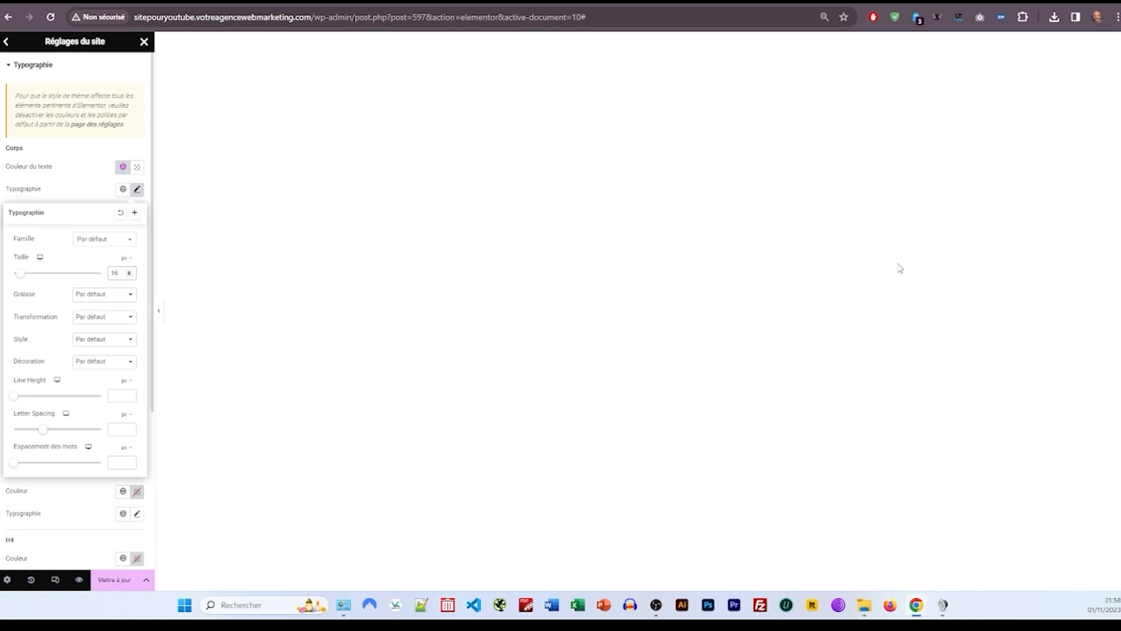
pyautogui.click(105, 239)
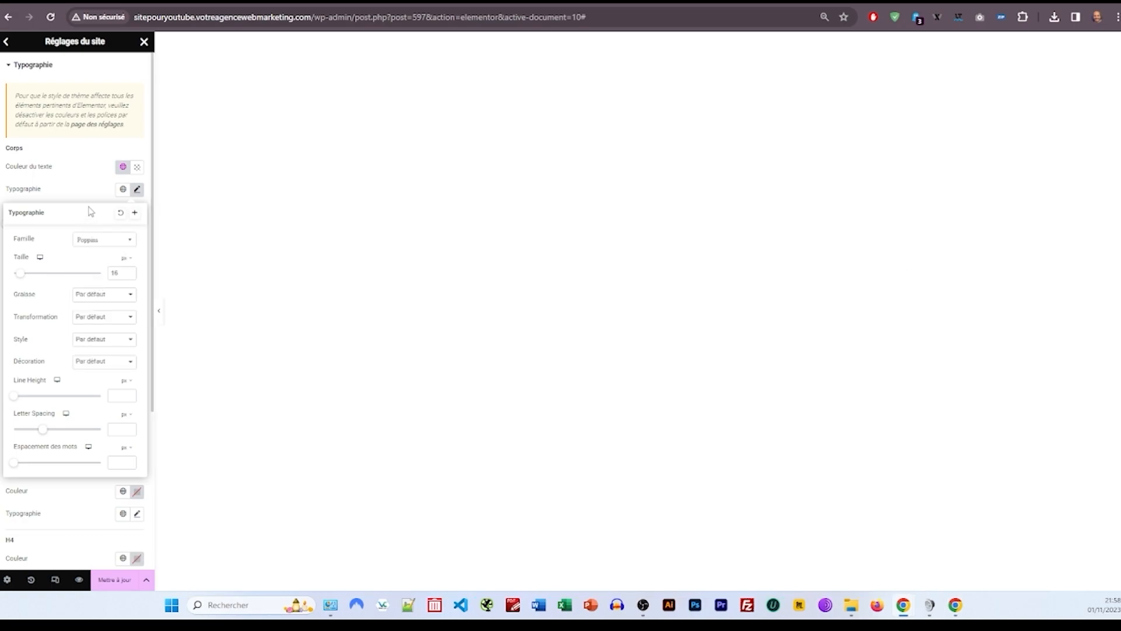
pyautogui.click(90, 195)
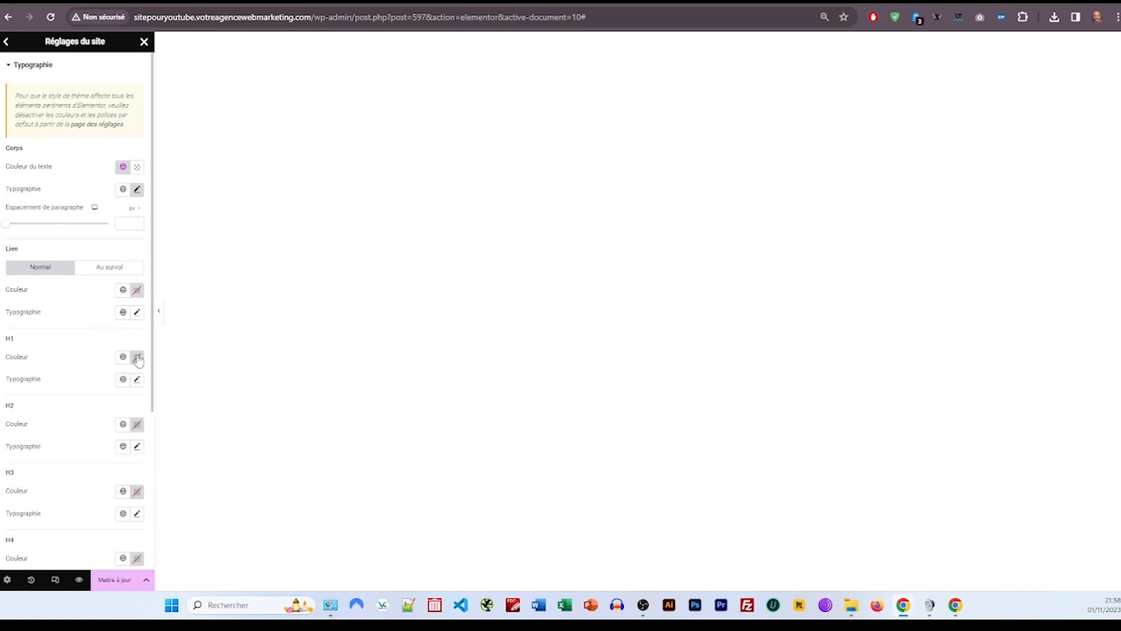
# Step: Set the H1 heading colour to the global Texte colour (#111111)
pyautogui.doubleClick(124, 384)
pyautogui.click(122, 356)
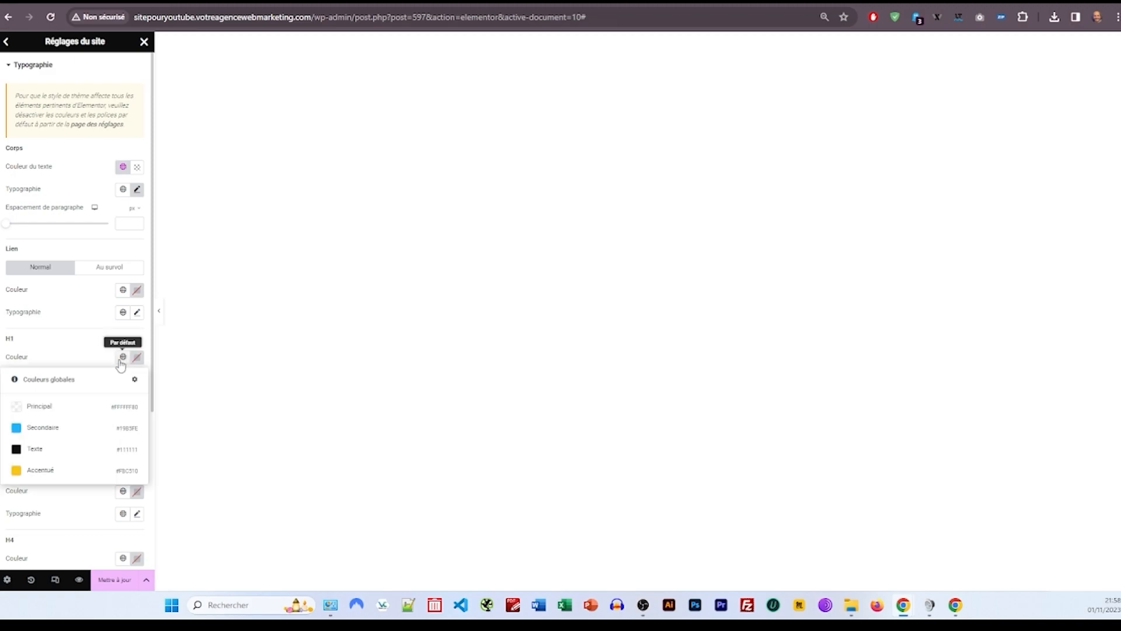
pyautogui.click(60, 451)
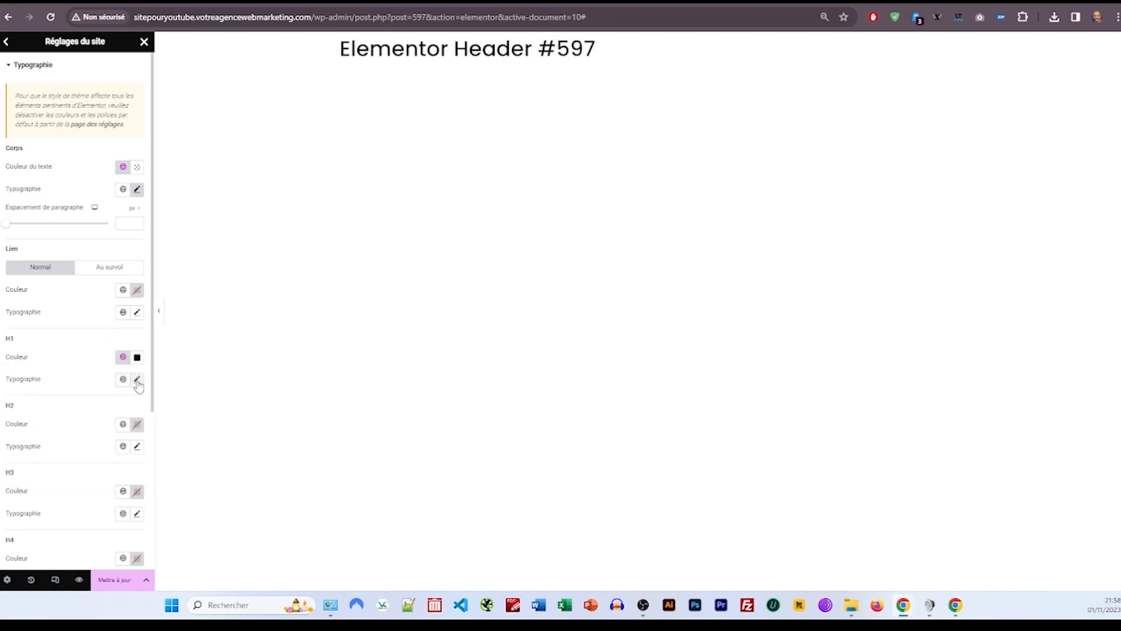
# Step: Set the H1 typography to Montserrat at 40 px, saving the site settings and returning to the header
pyautogui.click(137, 379)
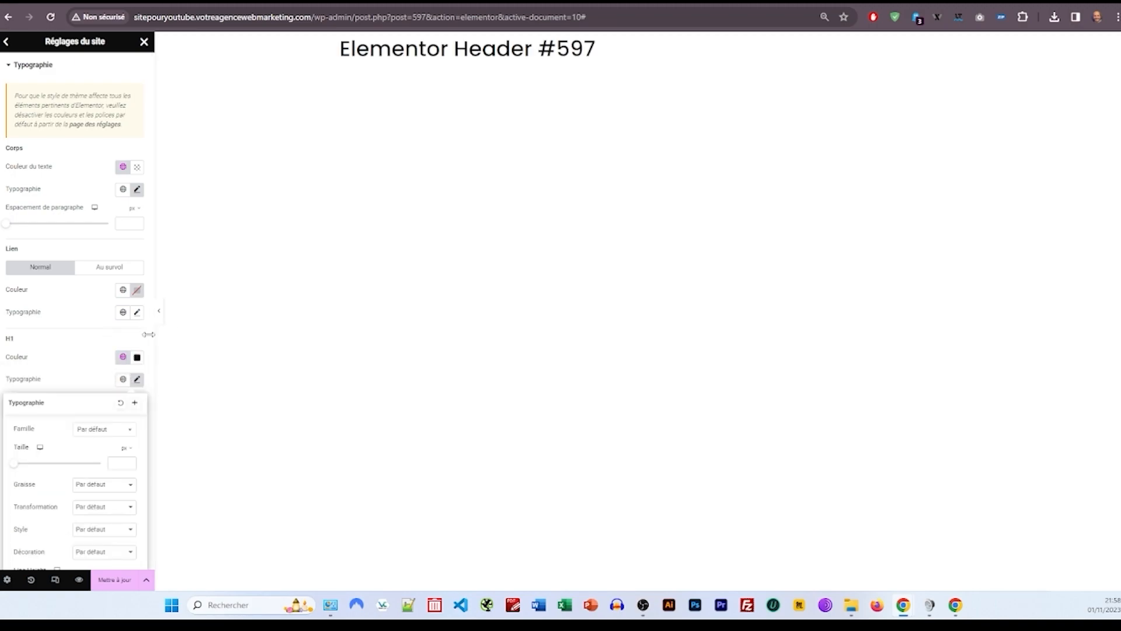
pyautogui.click(115, 431)
pyautogui.write('monts')
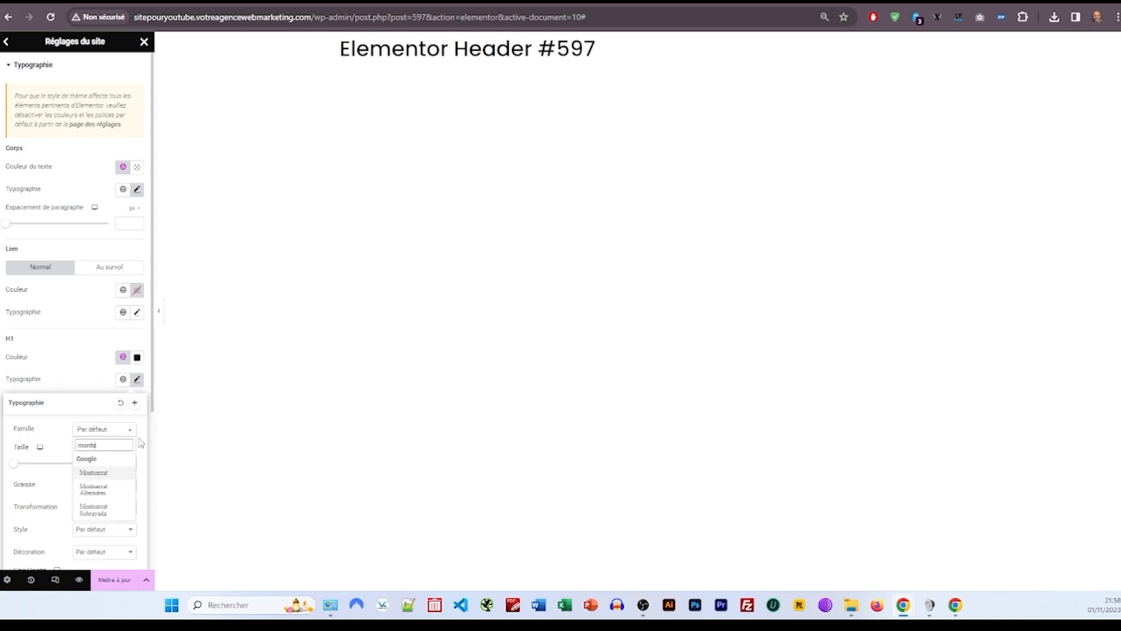
pyautogui.write('e')
pyautogui.click(117, 473)
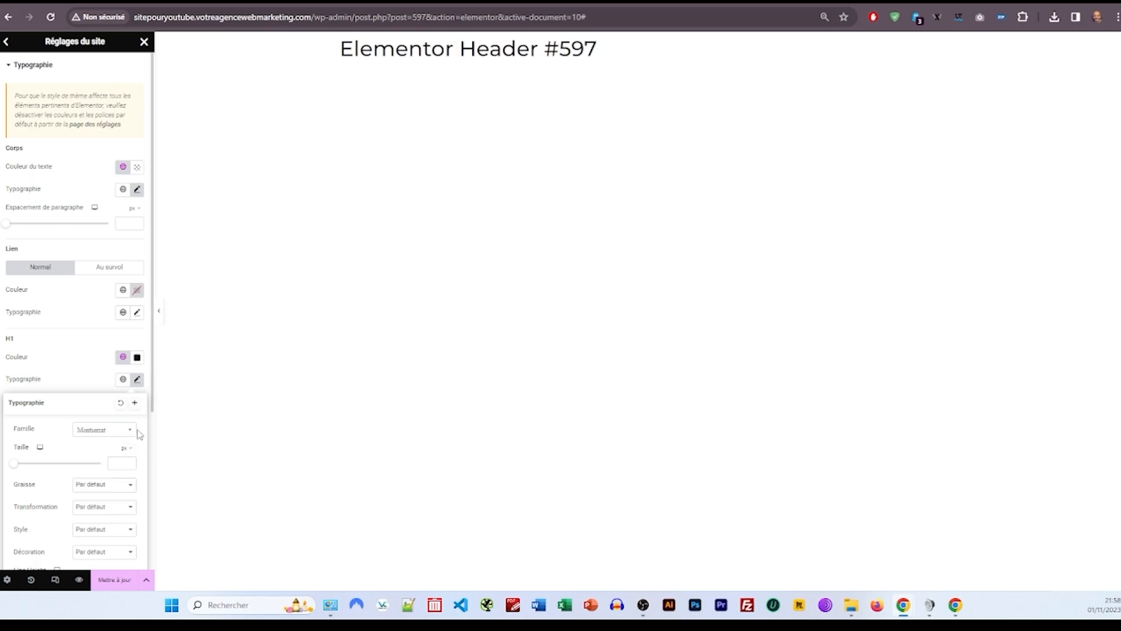
pyautogui.click(120, 462)
pyautogui.write('40')
pyautogui.click(90, 386)
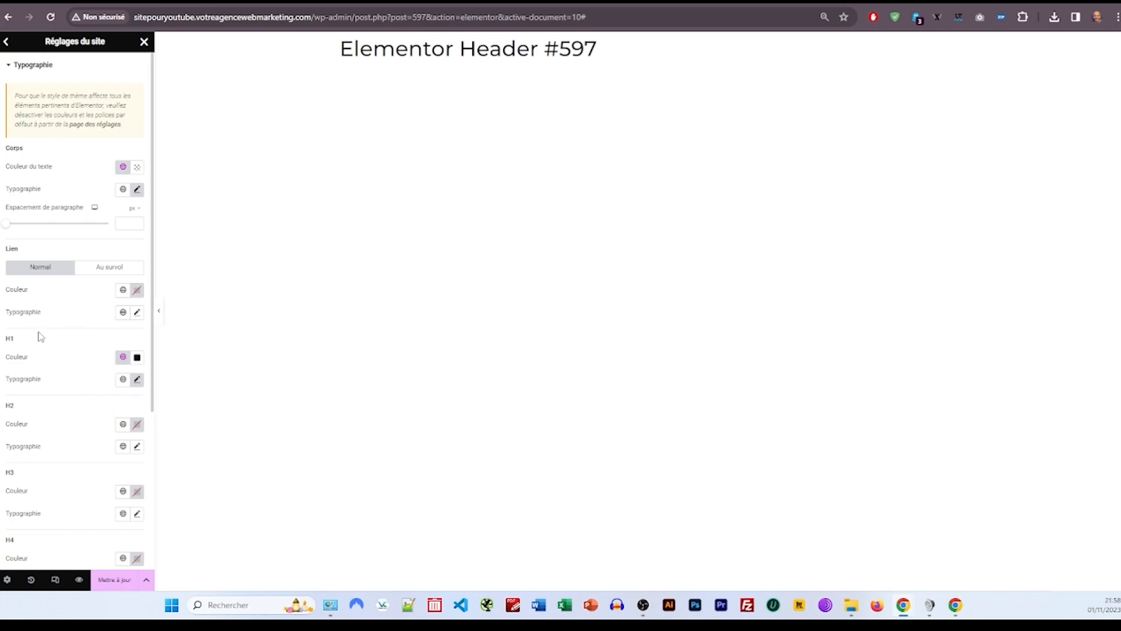
pyautogui.click(115, 582)
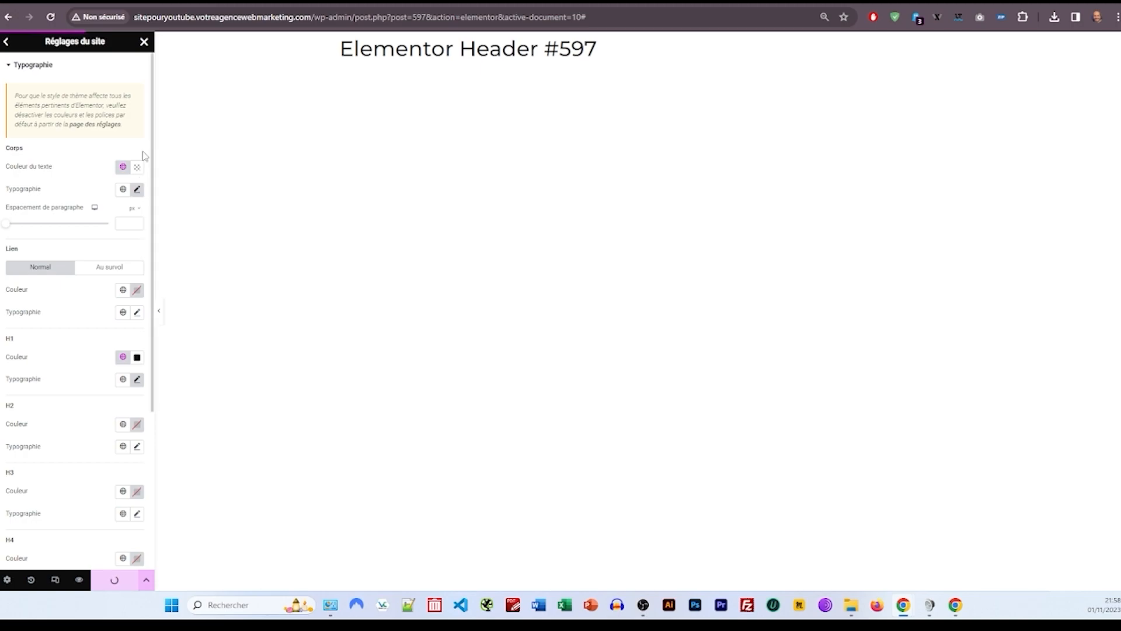
pyautogui.click(144, 42)
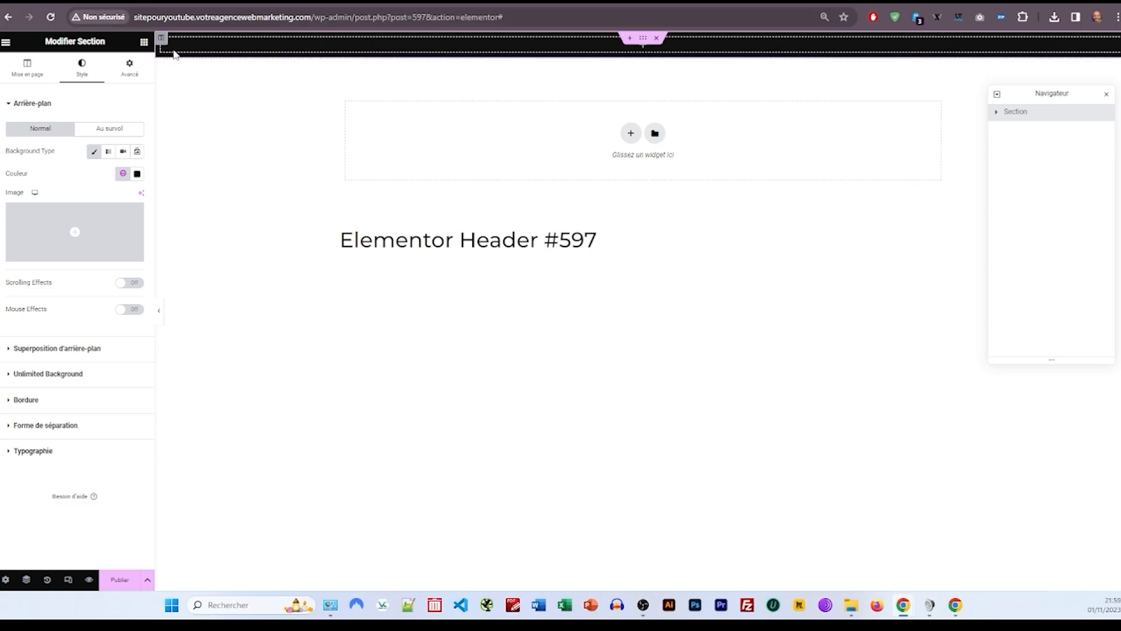
# Step: Add a Liste d'icône widget to the black header section
pyautogui.click(144, 41)
pyautogui.write('lis')
pyautogui.moveTo(19, 184); pyautogui.dragTo(263, 47)
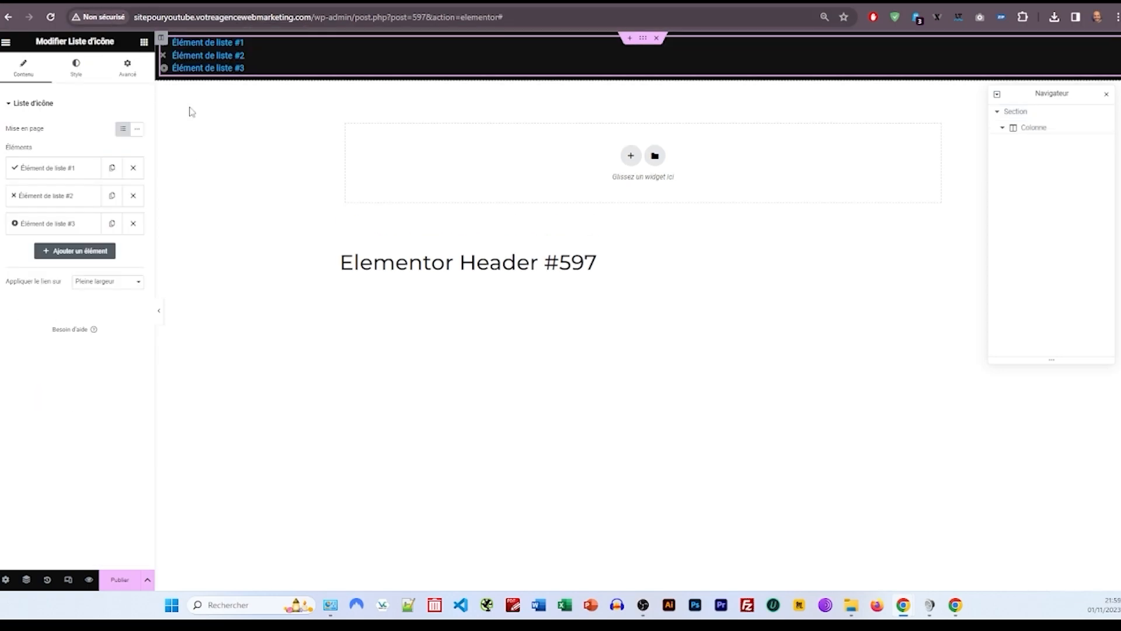
# Step: Add an Icônes réseaux sociaux widget below the icon list in the header column
pyautogui.click(143, 41)
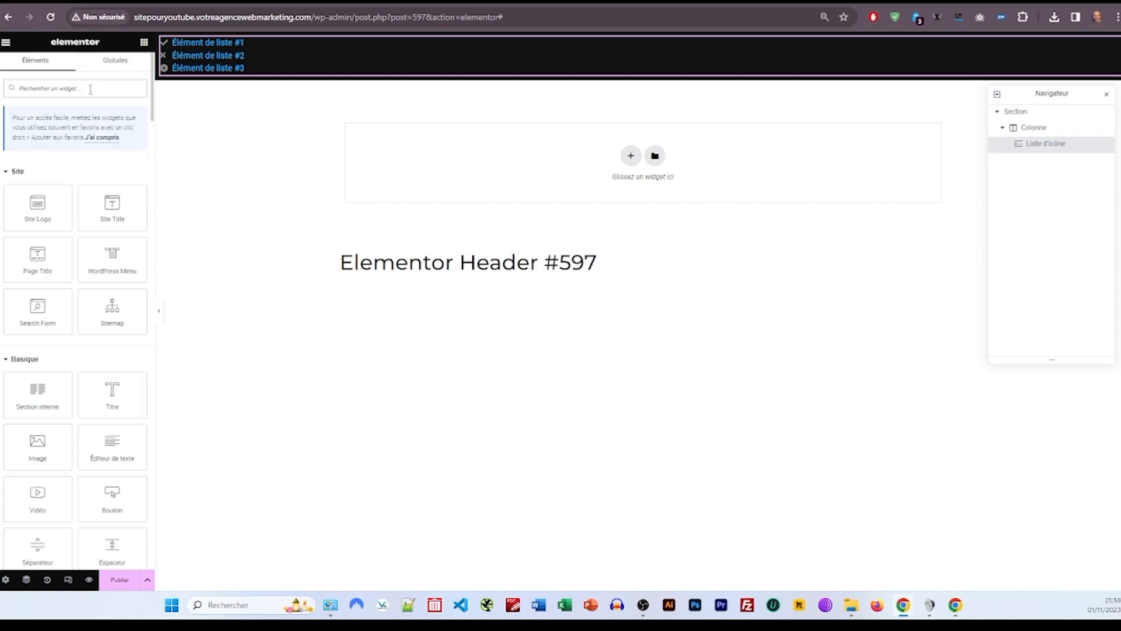
pyautogui.write('soci')
pyautogui.moveTo(38, 181); pyautogui.dragTo(292, 75)
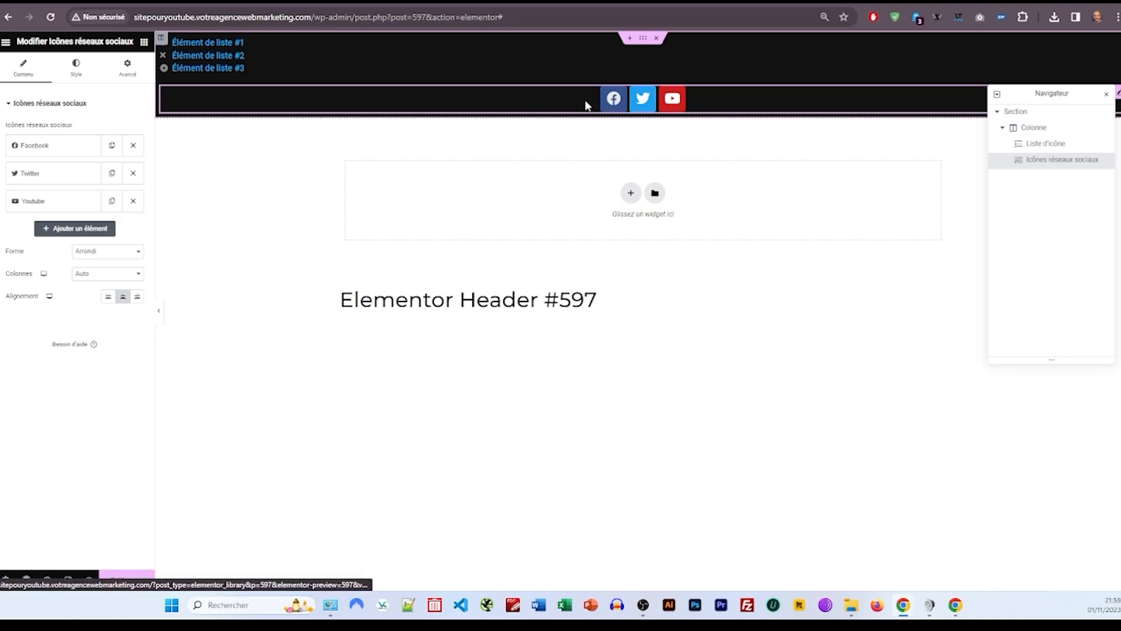
pyautogui.click(64, 146)
pyautogui.click(105, 187)
pyautogui.click(870, 112)
# Step: Delete the icon list's second and third items and set the remaining item's text to "Parlez nous de votre projet"
pyautogui.click(241, 56)
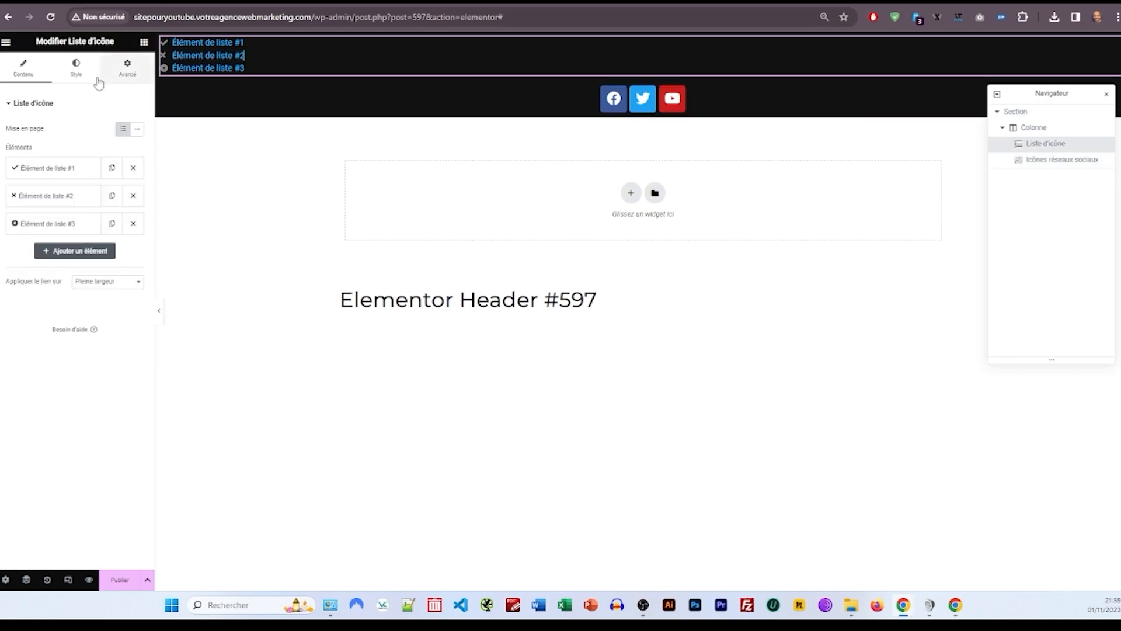
pyautogui.click(133, 225)
pyautogui.click(133, 195)
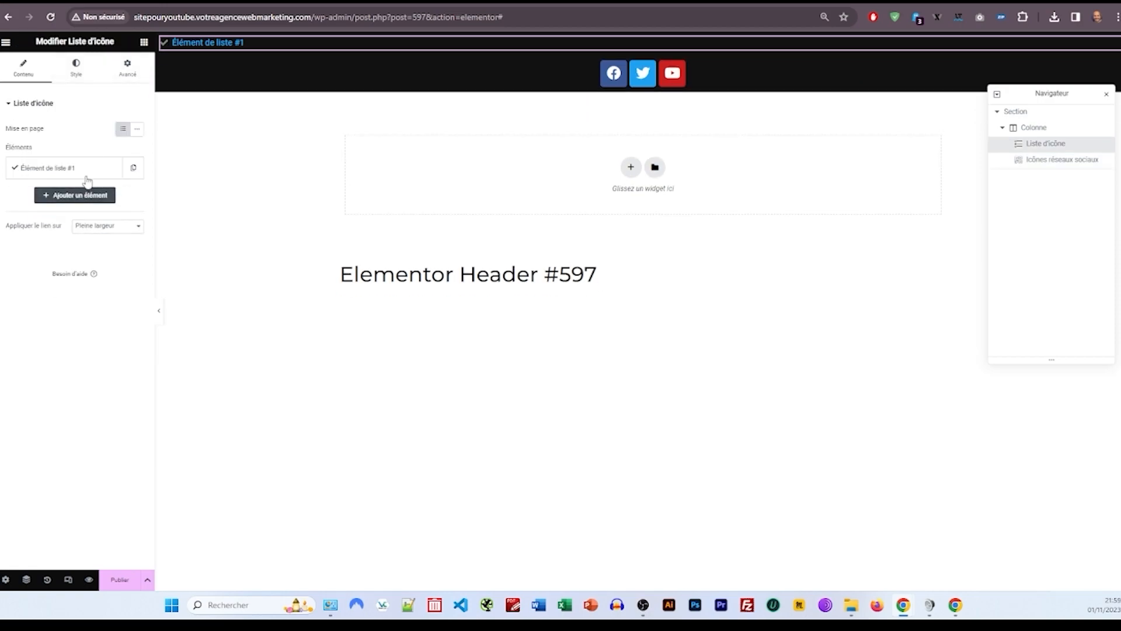
pyautogui.click(81, 169)
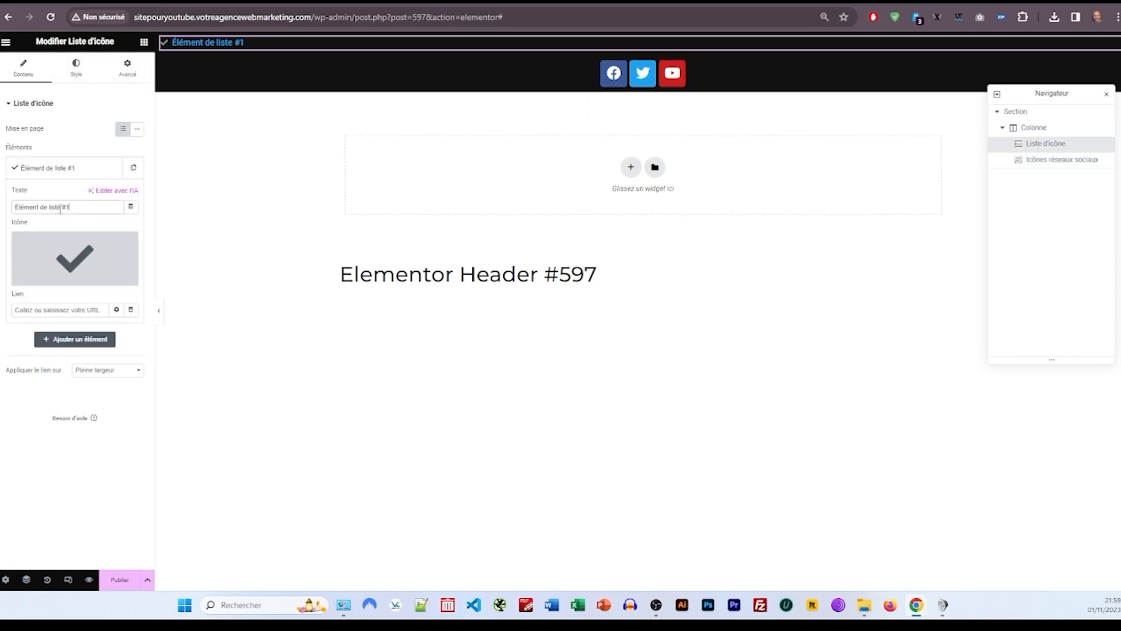
pyautogui.moveTo(79, 209); pyautogui.dragTo(10, 195)
pyautogui.write('Parlez nous de votre projet')
# Step: Replace the list item's check icon with the outlined Phone1 icon from the icon library
pyautogui.click(75, 257)
pyautogui.click(533, 148)
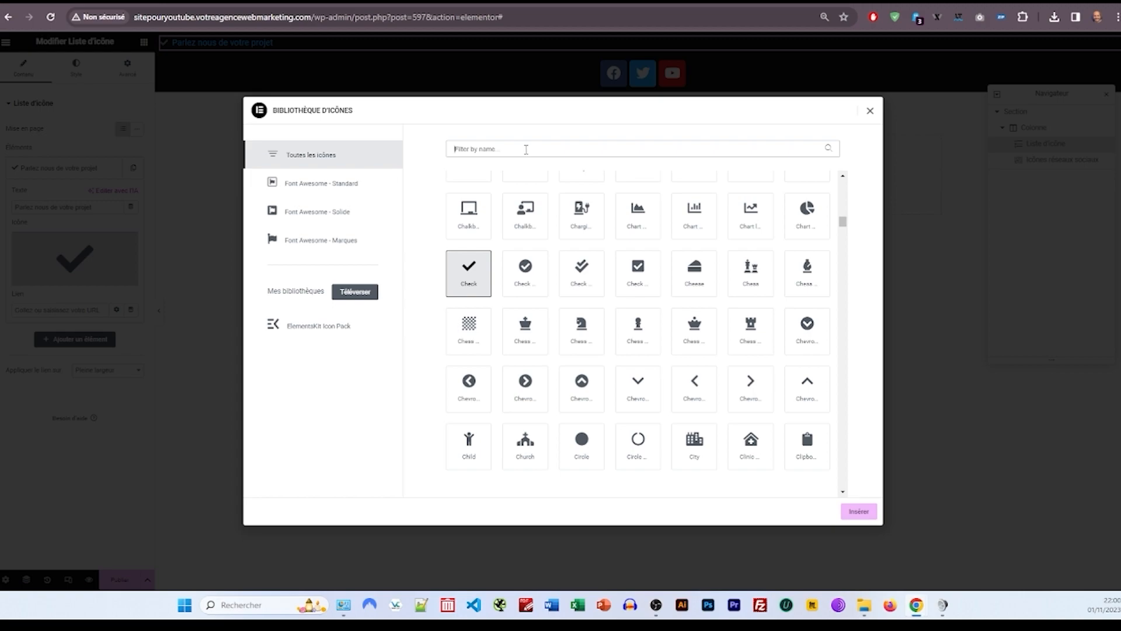
pyautogui.write('tele')
pyautogui.write('ph')
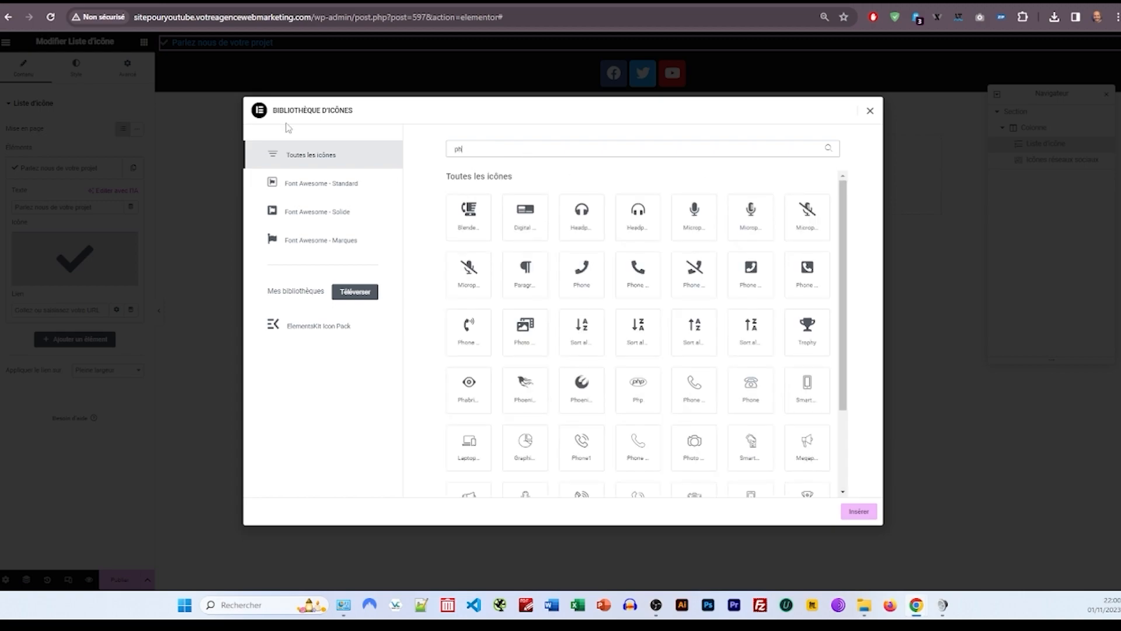
pyautogui.write('o')
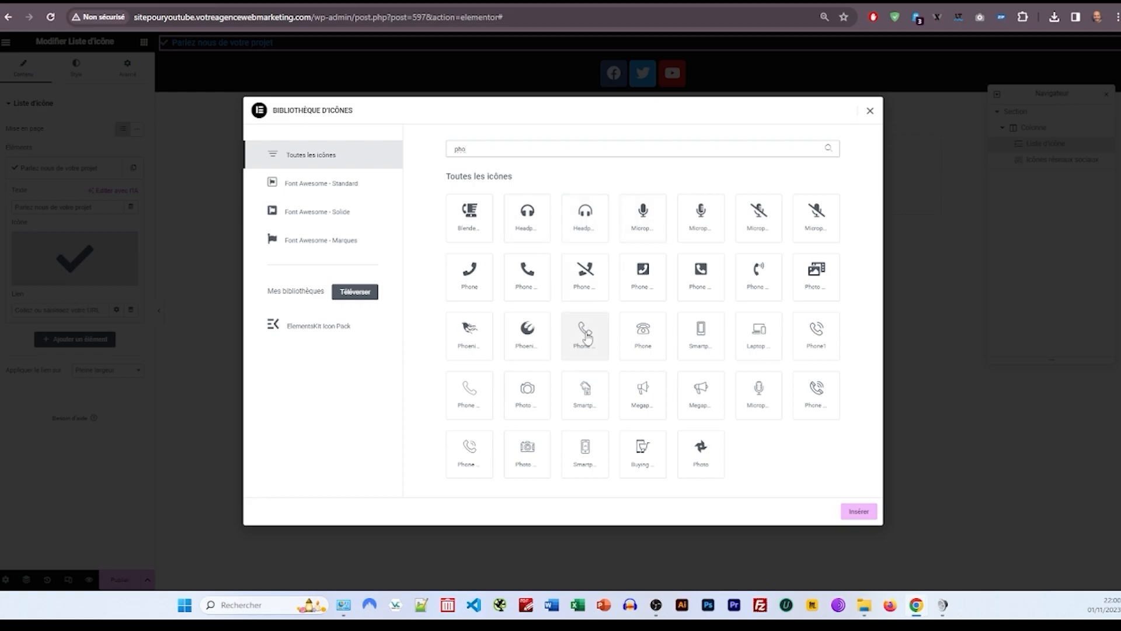
pyautogui.click(798, 345)
pyautogui.click(851, 509)
pyautogui.rightClick(87, 168)
pyautogui.click(38, 169)
pyautogui.click(39, 170)
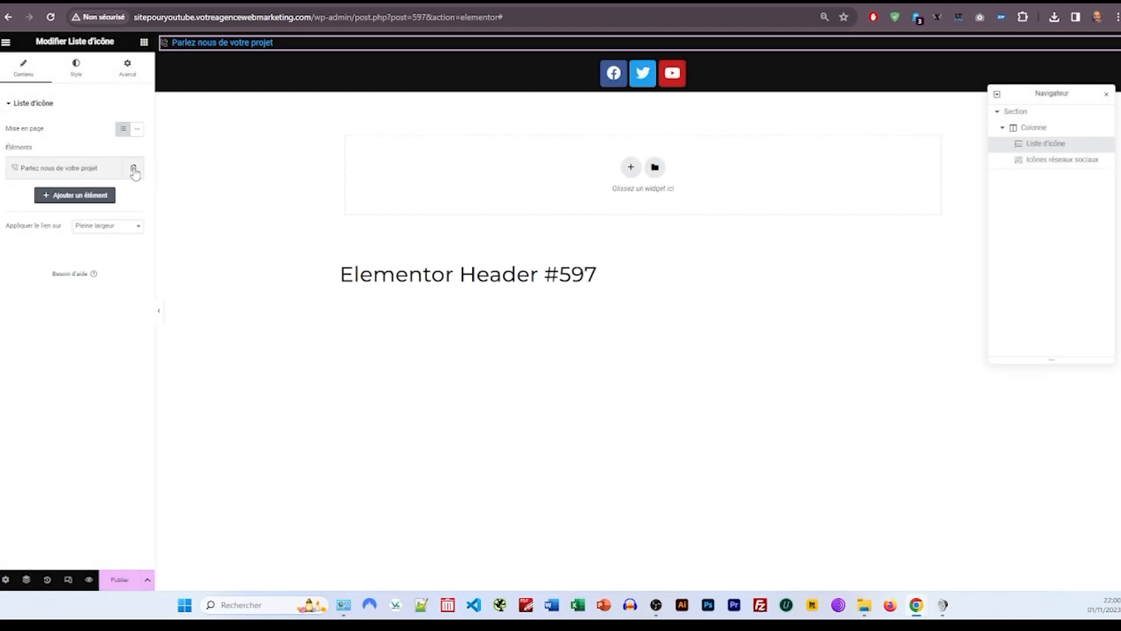
pyautogui.click(133, 169)
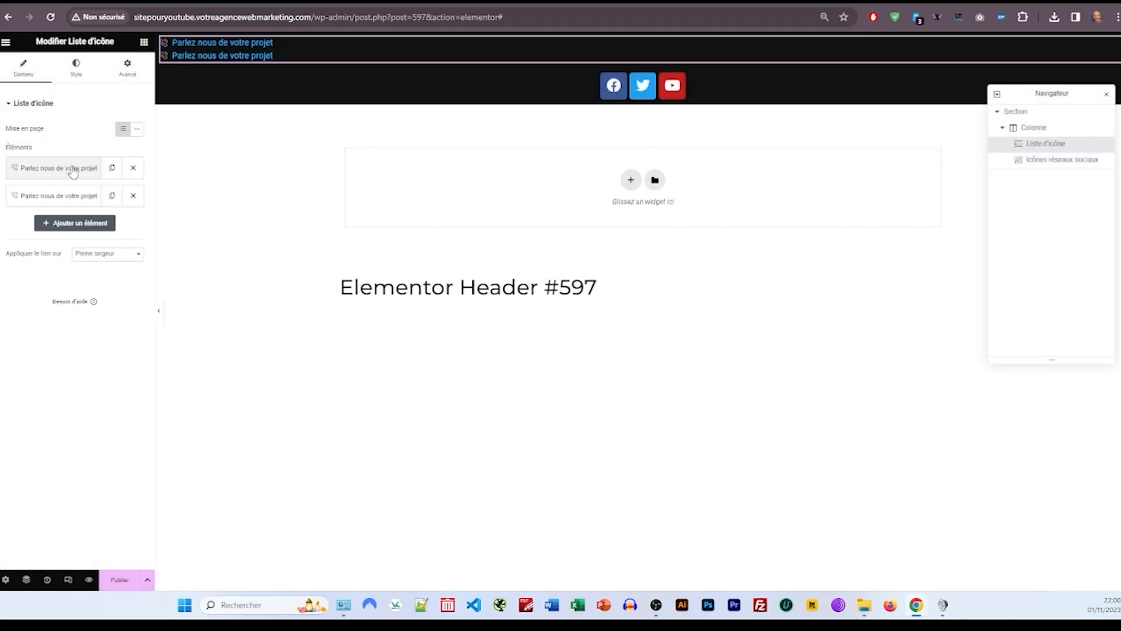
pyautogui.click(134, 195)
pyautogui.click(61, 168)
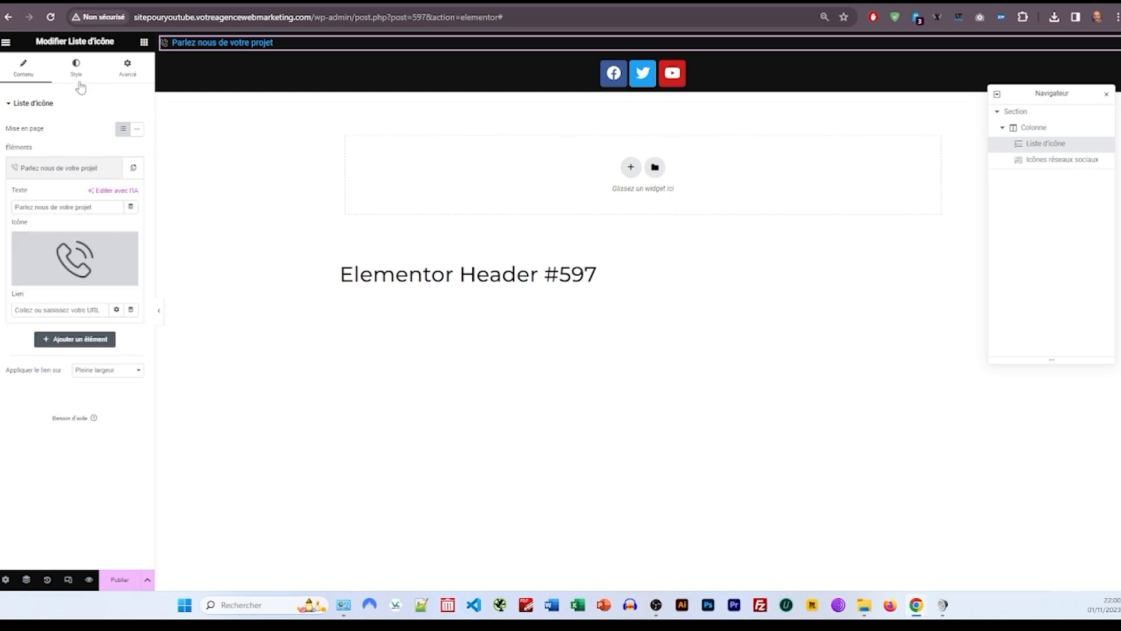
# Step: Set the icon list's spacing between items to 50 px and its alignment to Centré
pyautogui.click(75, 67)
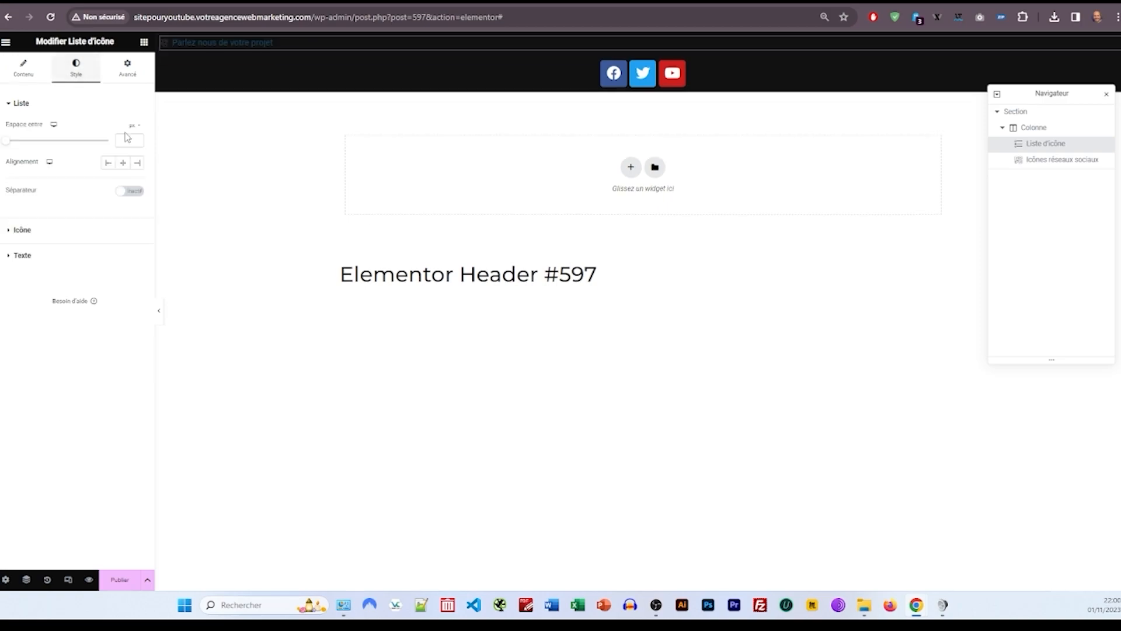
pyautogui.click(56, 231)
pyautogui.click(111, 104)
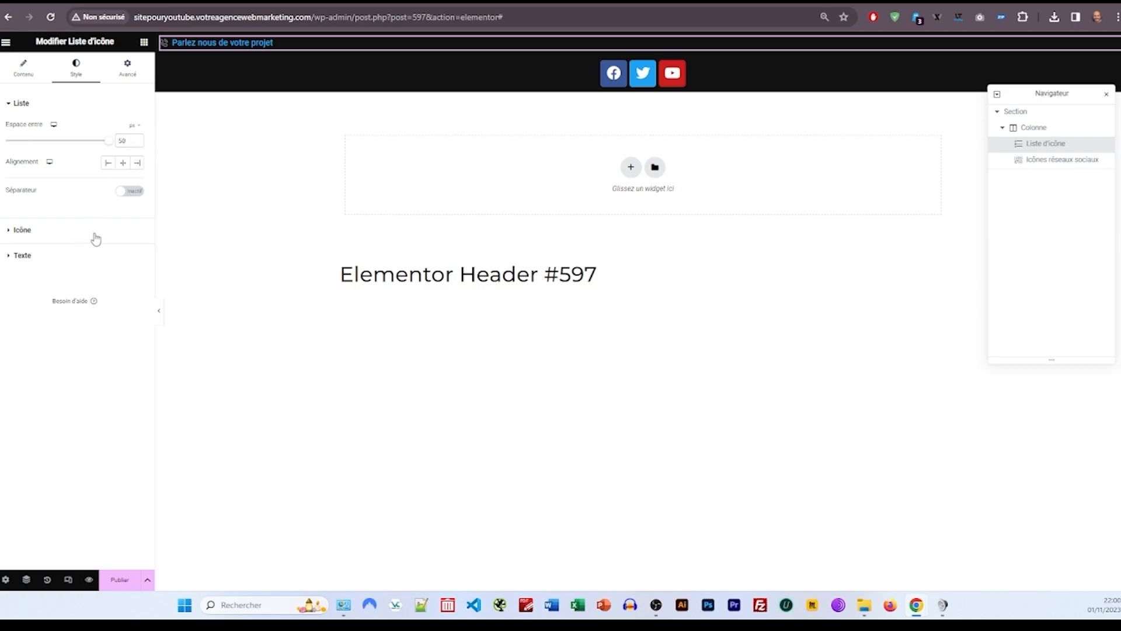
pyautogui.moveTo(98, 202); pyautogui.dragTo(95, 176)
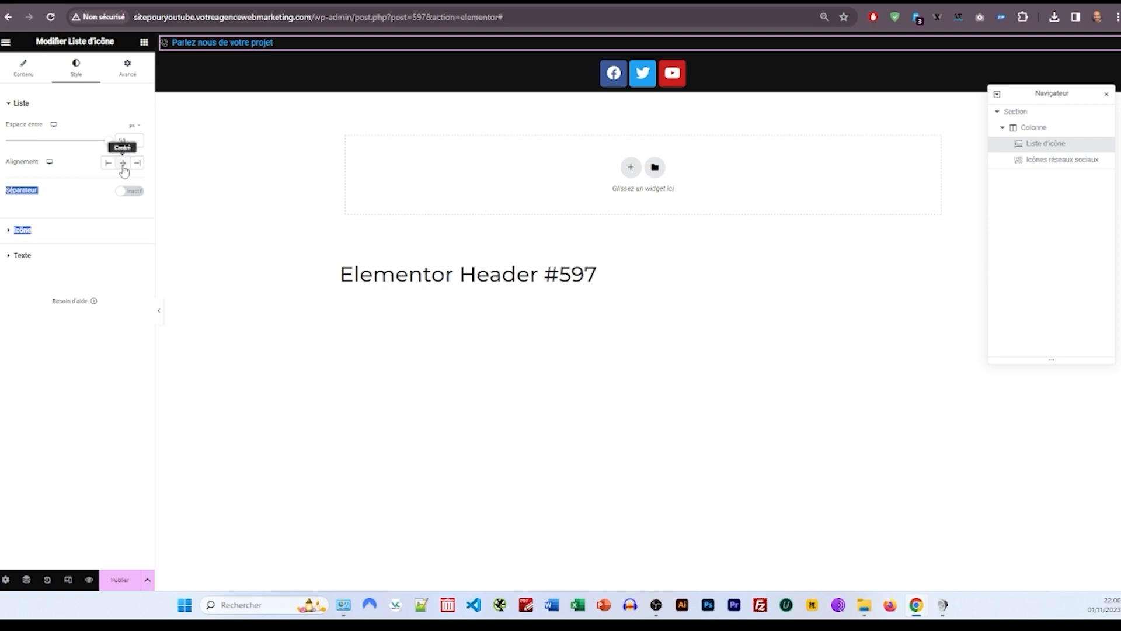
pyautogui.click(122, 166)
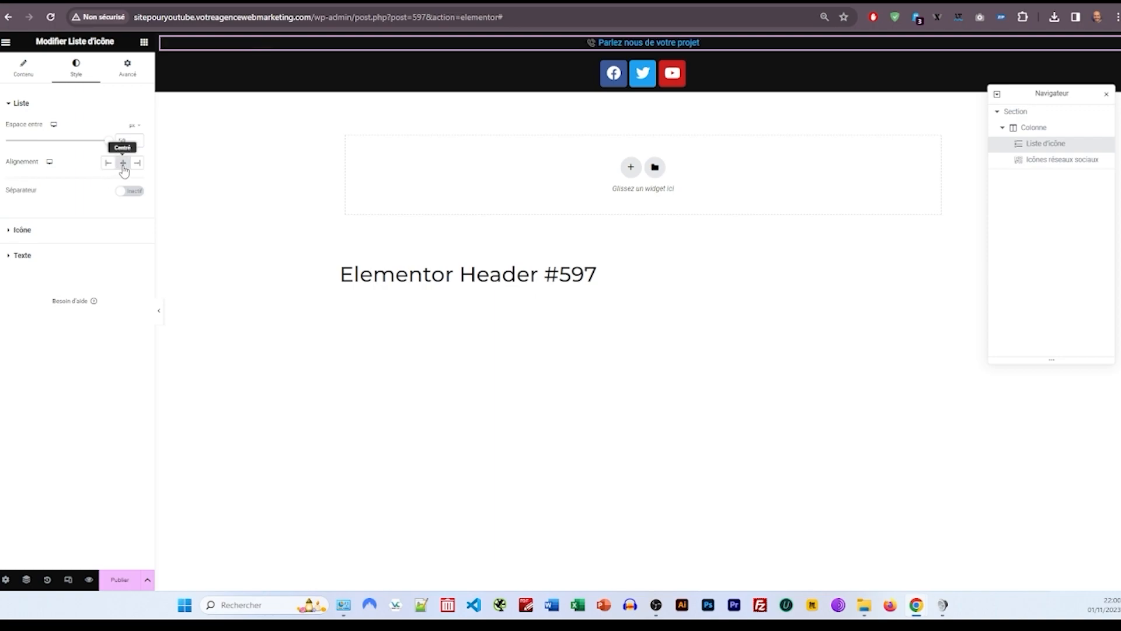
# Step: Set both the icon colour and the text colour of the icon list to the global Principal colour
pyautogui.click(92, 232)
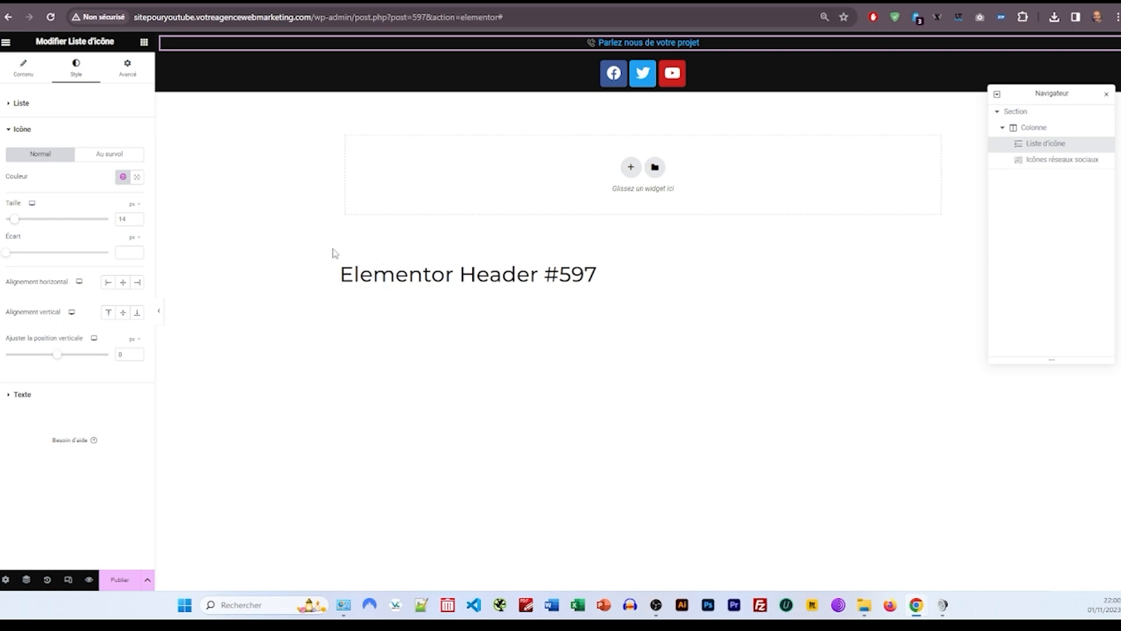
pyautogui.click(122, 179)
pyautogui.click(63, 227)
pyautogui.click(43, 395)
pyautogui.click(123, 247)
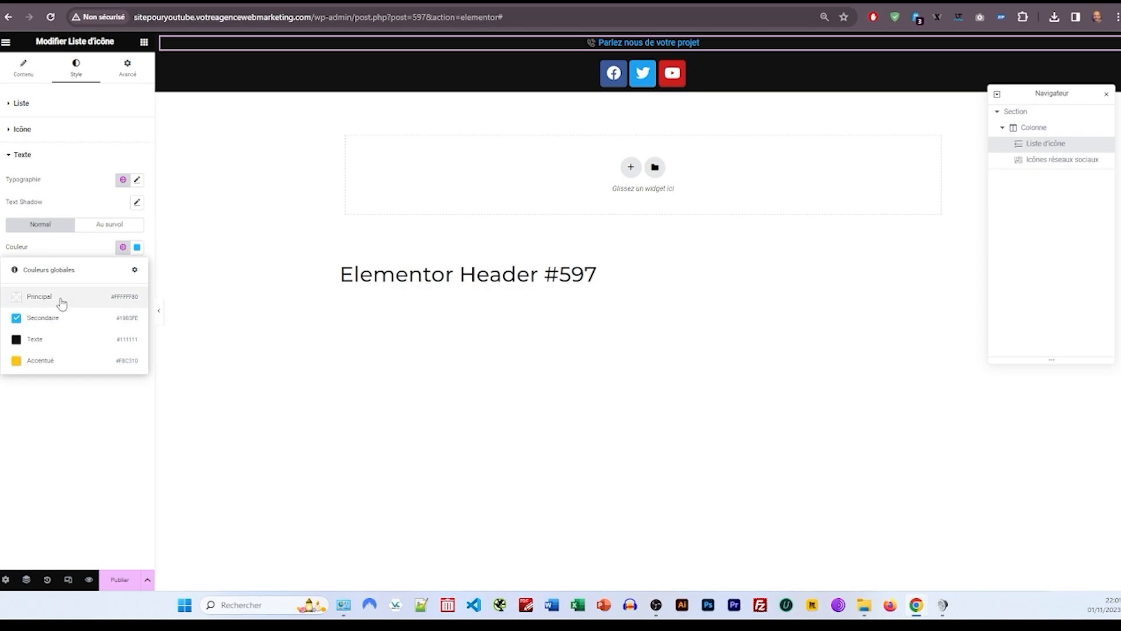
pyautogui.click(28, 296)
# Step: Set the icon list's text typography to Poppins at 12 px
pyautogui.click(137, 179)
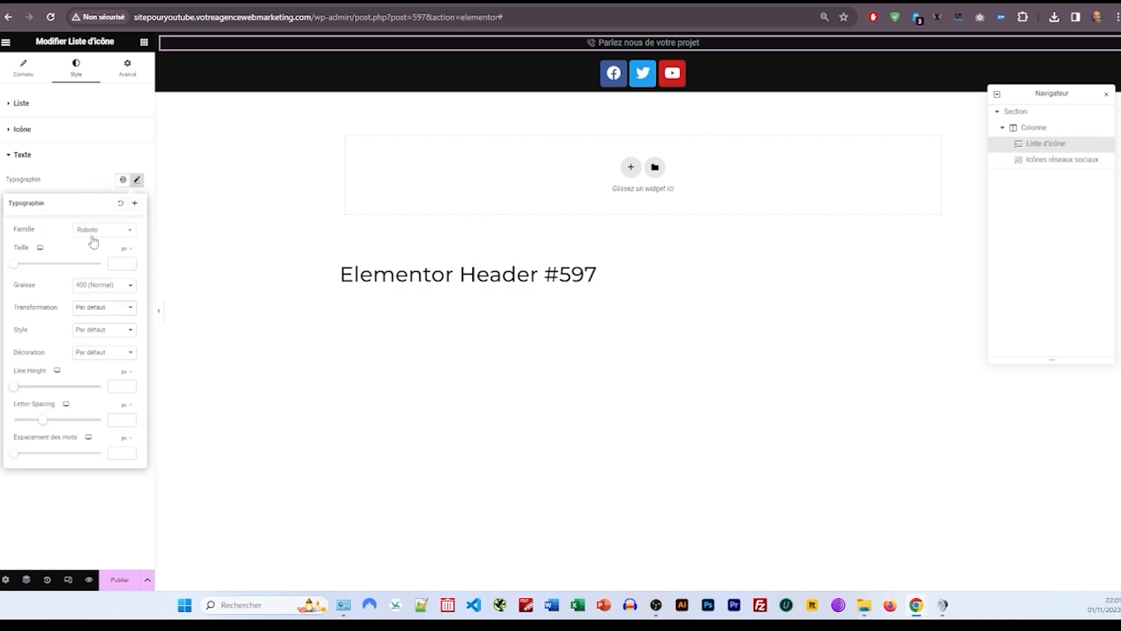
pyautogui.click(100, 230)
pyautogui.write('popp')
pyautogui.press('Return')
pyautogui.click(108, 264)
pyautogui.write('12')
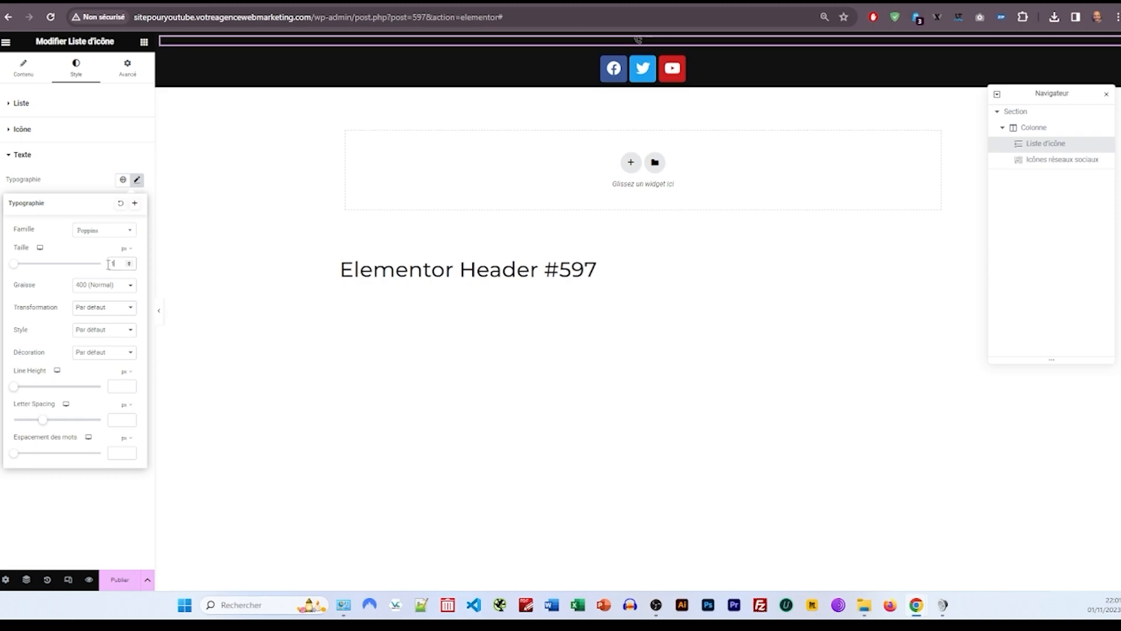
pyautogui.click(81, 184)
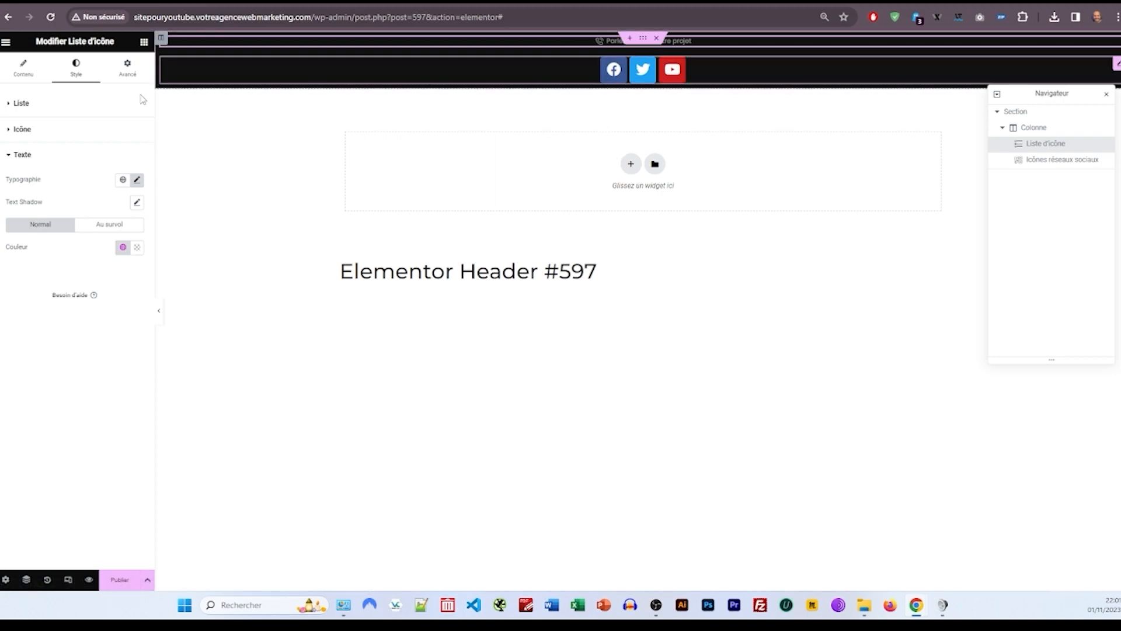
# Step: Duplicate the "Parlez nous de votre projet" list item and replace the copy's text with the contact e-mail address
pyautogui.click(24, 70)
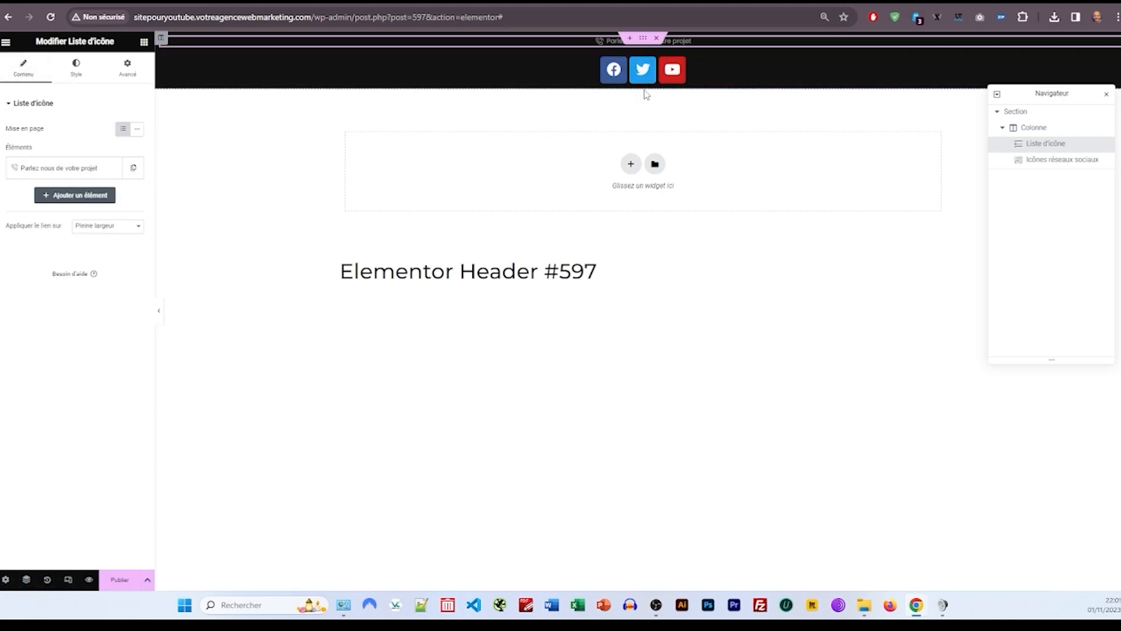
pyautogui.click(135, 168)
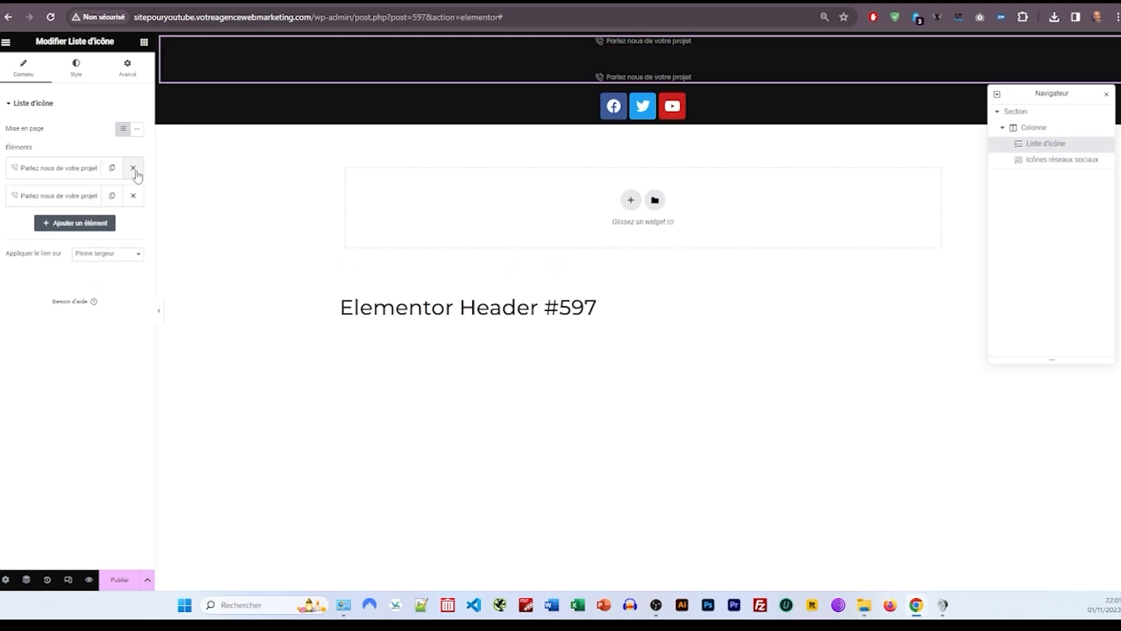
pyautogui.click(85, 197)
pyautogui.tripleClick(49, 235)
pyautogui.rightClick(49, 236)
pyautogui.click(98, 313)
# Step: Replace the e-mail list item's phone icon with an open envelope icon, filtering the icon library by "env"
pyautogui.click(95, 303)
pyautogui.click(513, 149)
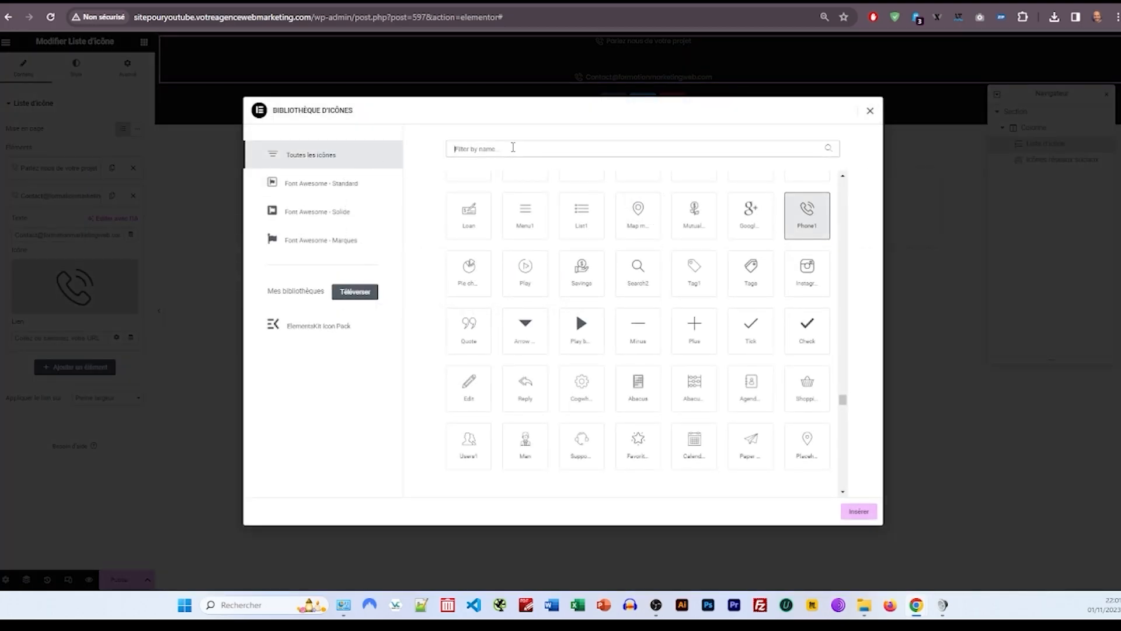
pyautogui.write('env')
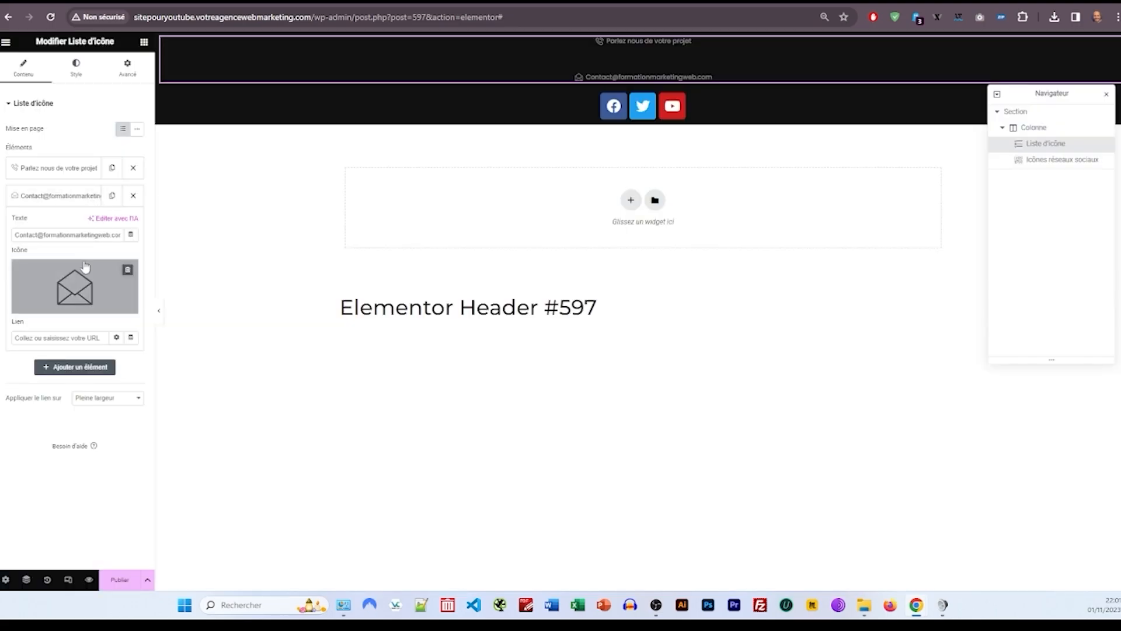
pyautogui.click(66, 199)
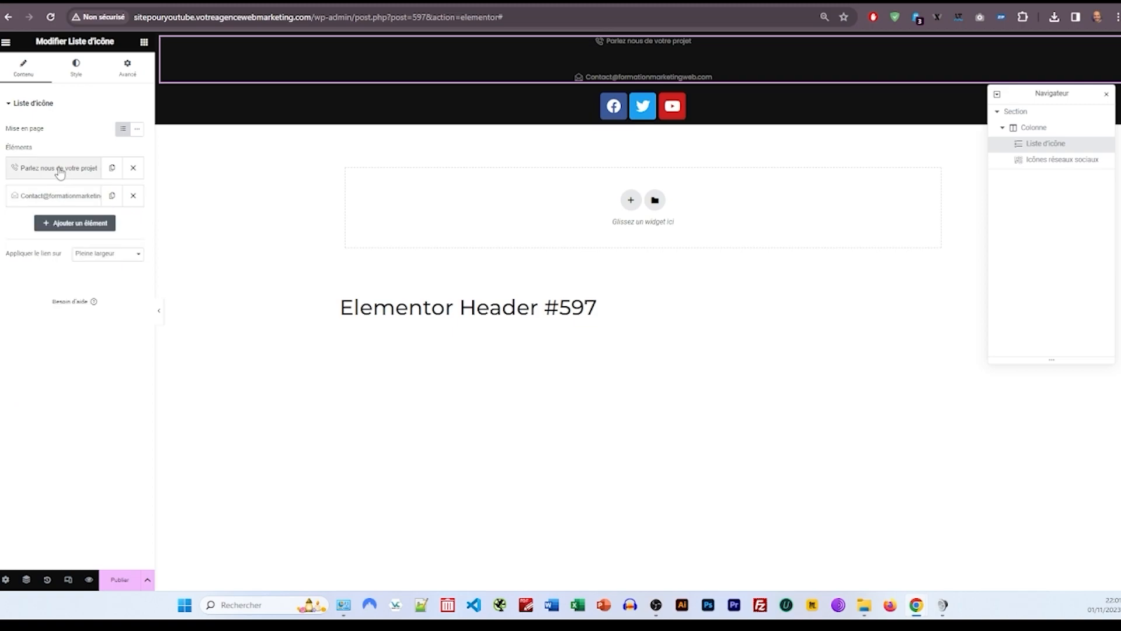
pyautogui.click(61, 169)
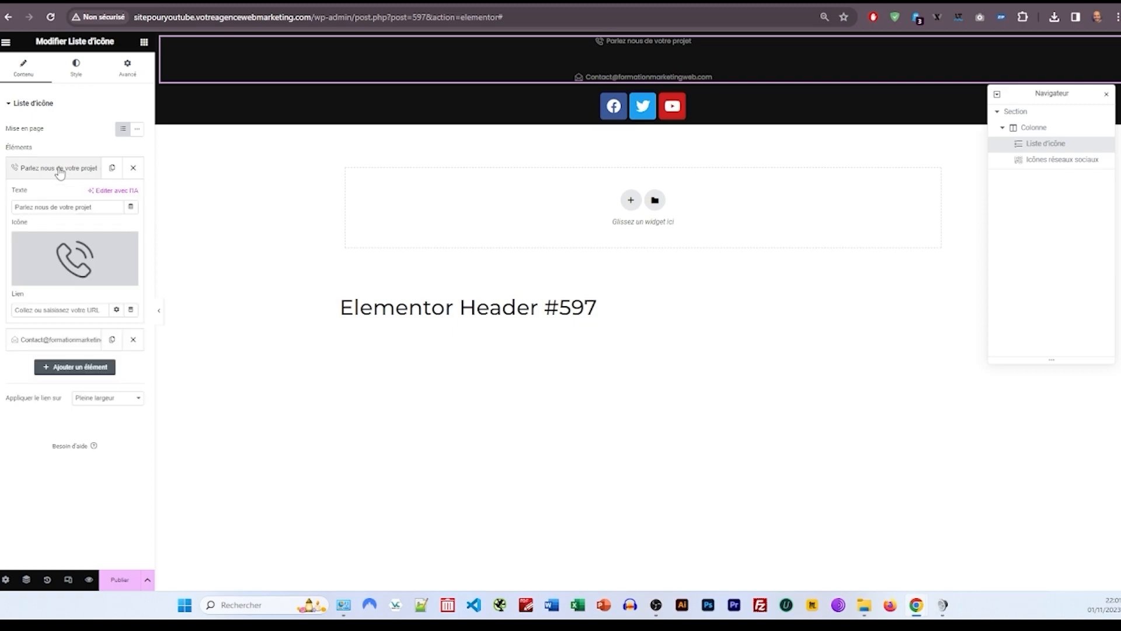
pyautogui.click(131, 208)
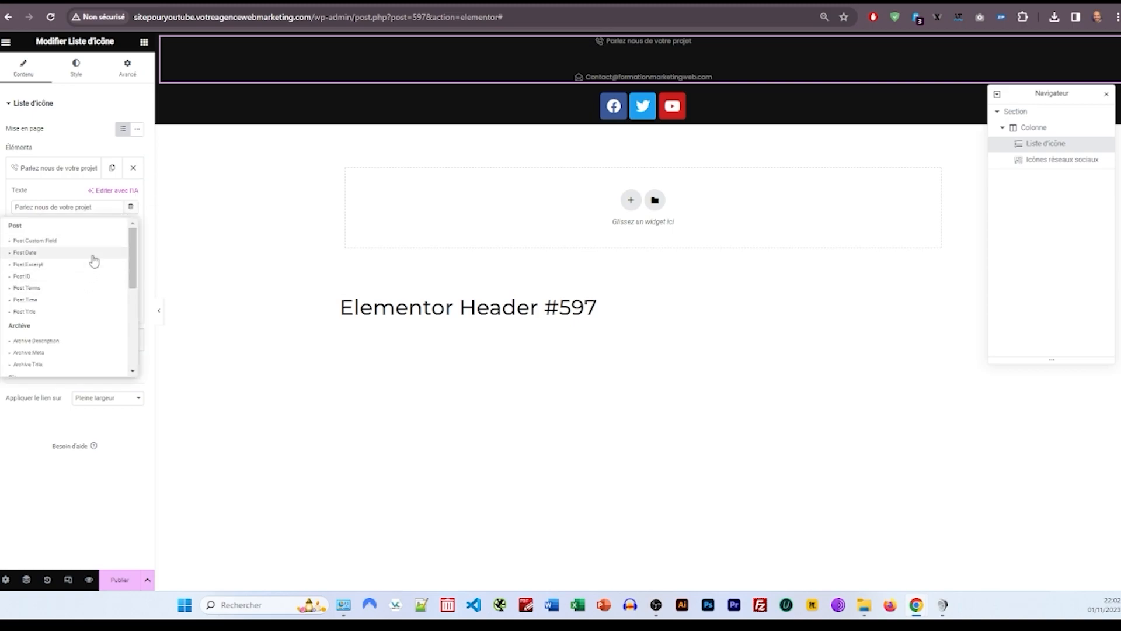
pyautogui.scroll(-2, 94, 261)
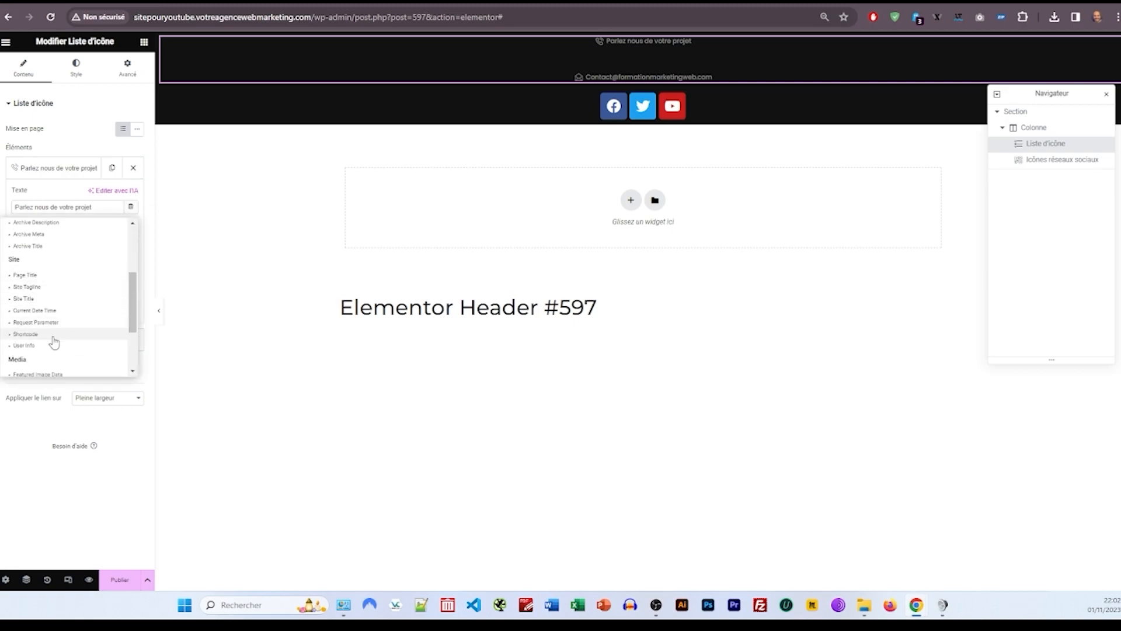
pyautogui.scroll(-1, 61, 333)
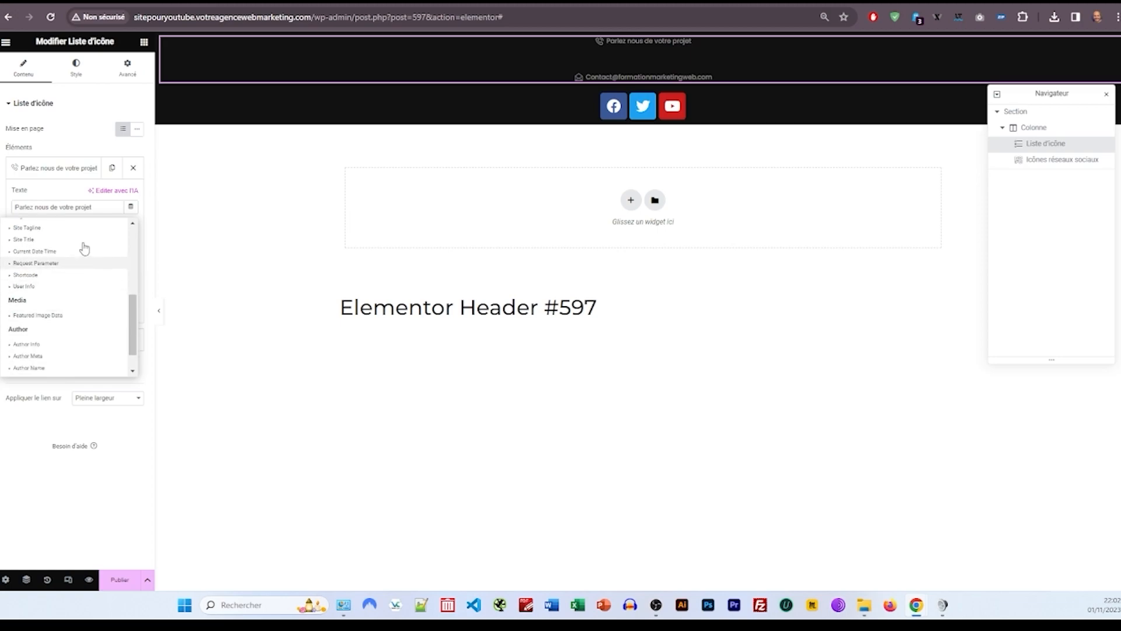
pyautogui.click(73, 176)
pyautogui.click(73, 178)
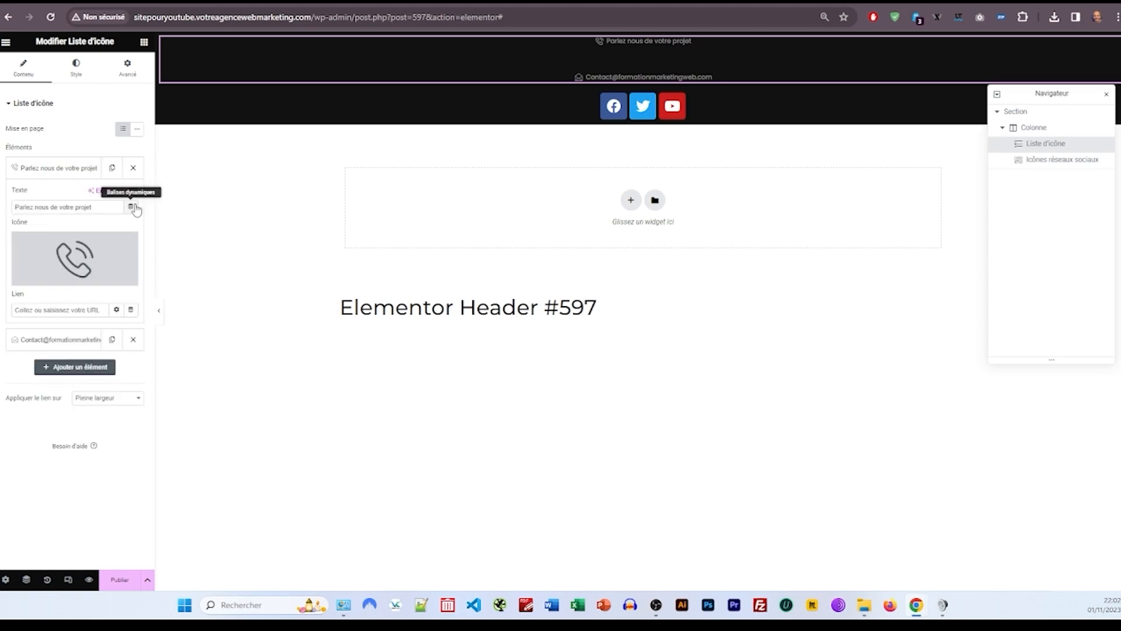
# Step: Link the "Parlez nous de votre projet" item to a dynamic Contact URL of type Tel and enter the contact phone number
pyautogui.click(131, 311)
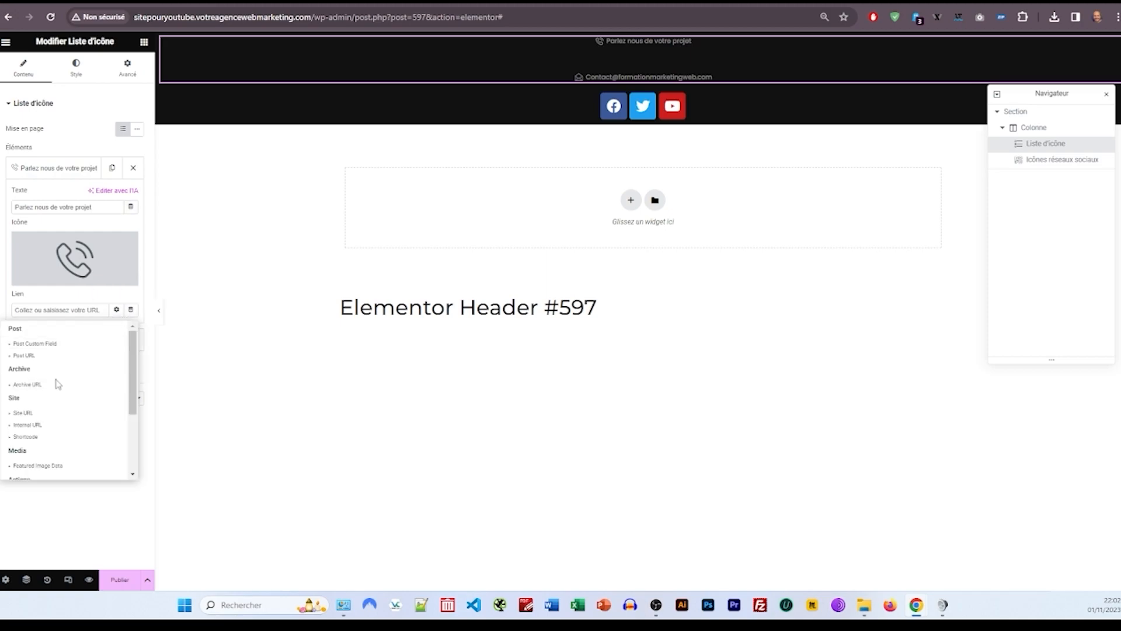
pyautogui.scroll(-3, 48, 420)
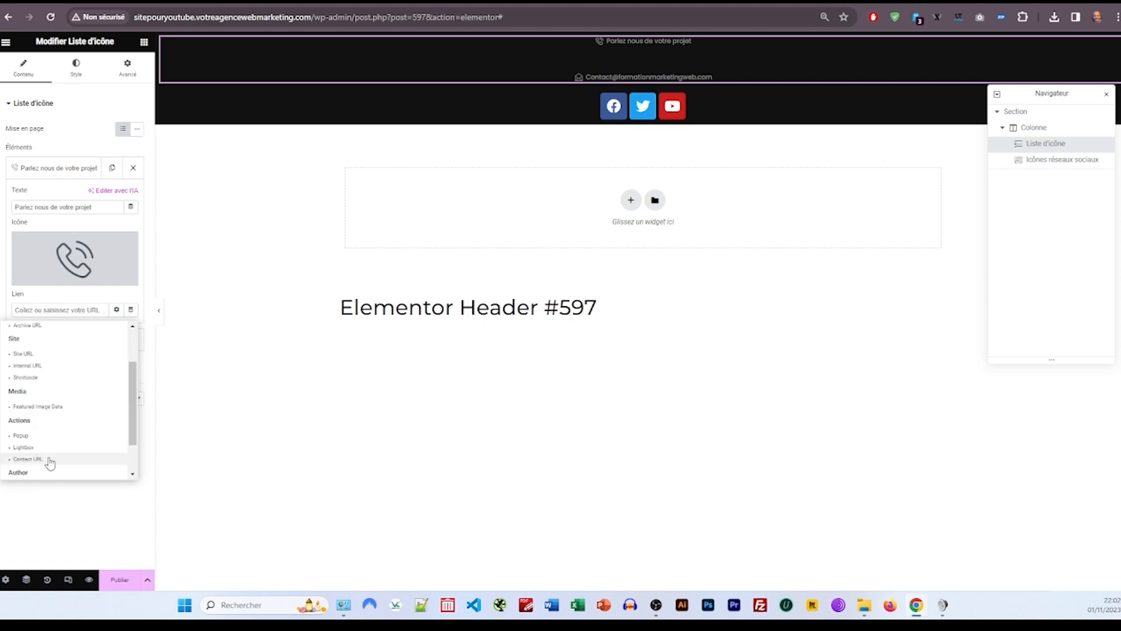
pyautogui.click(47, 460)
pyautogui.click(107, 311)
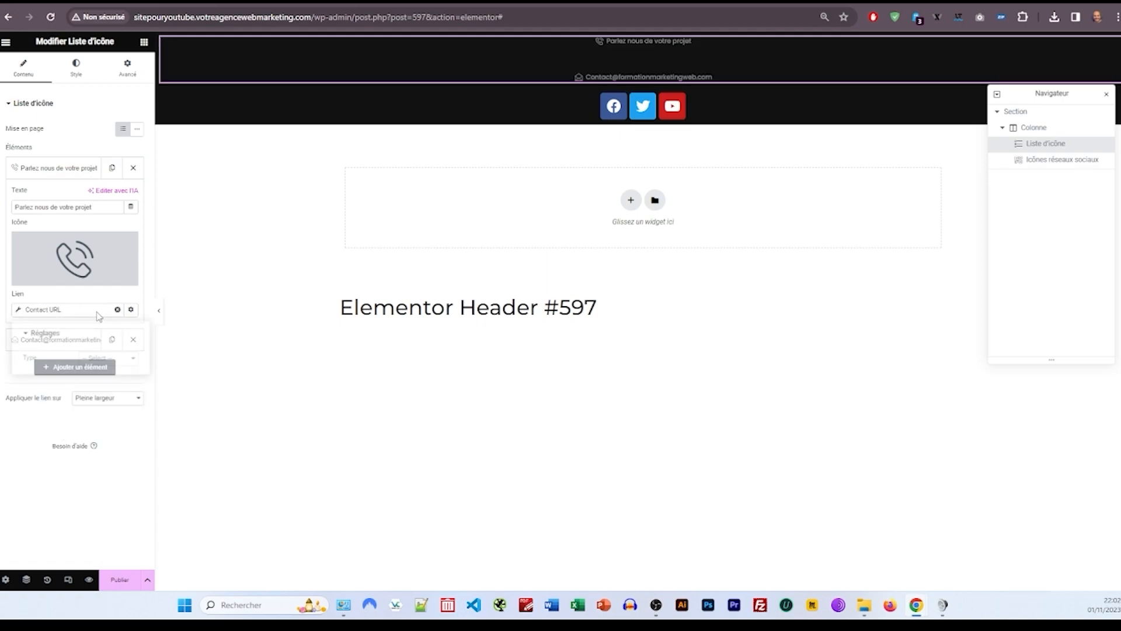
pyautogui.click(103, 358)
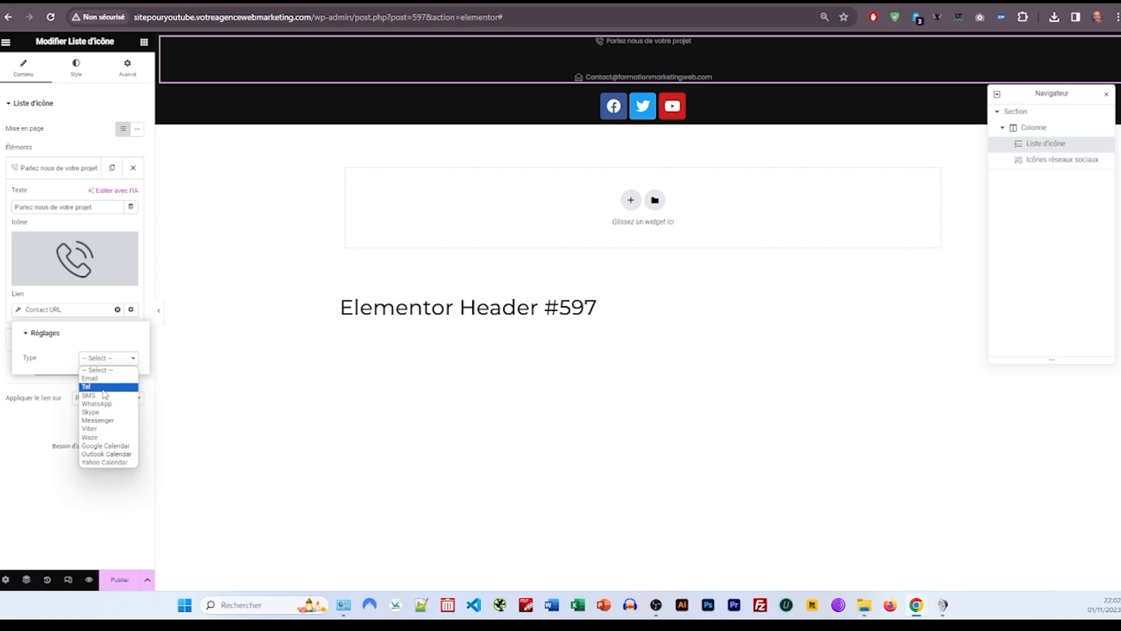
pyautogui.click(105, 387)
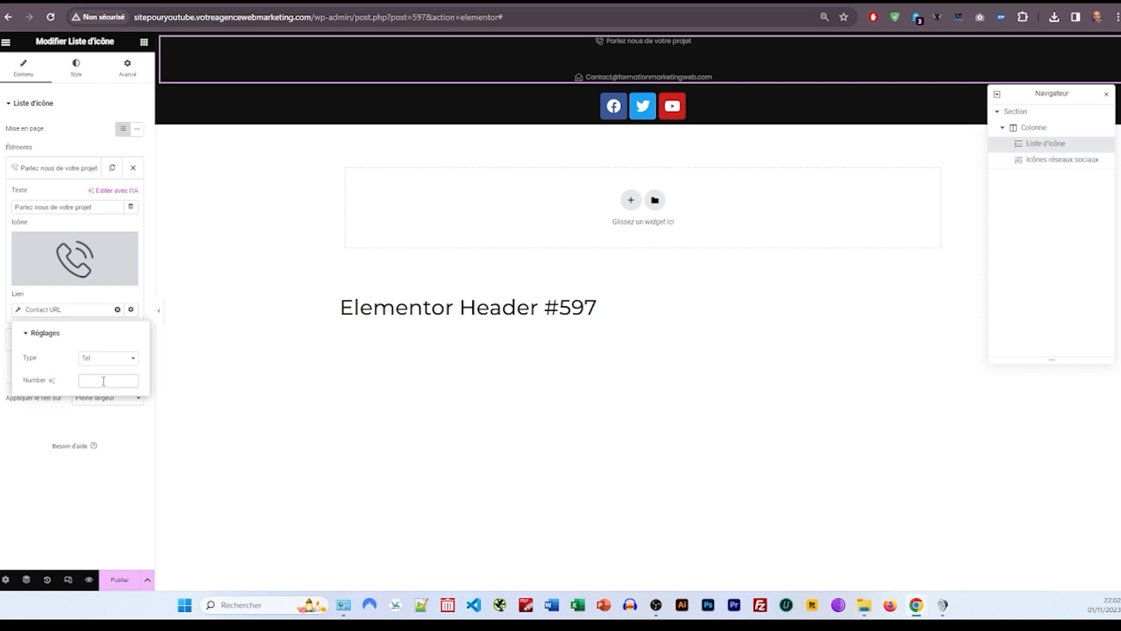
pyautogui.write('+33 1 25 23 68')
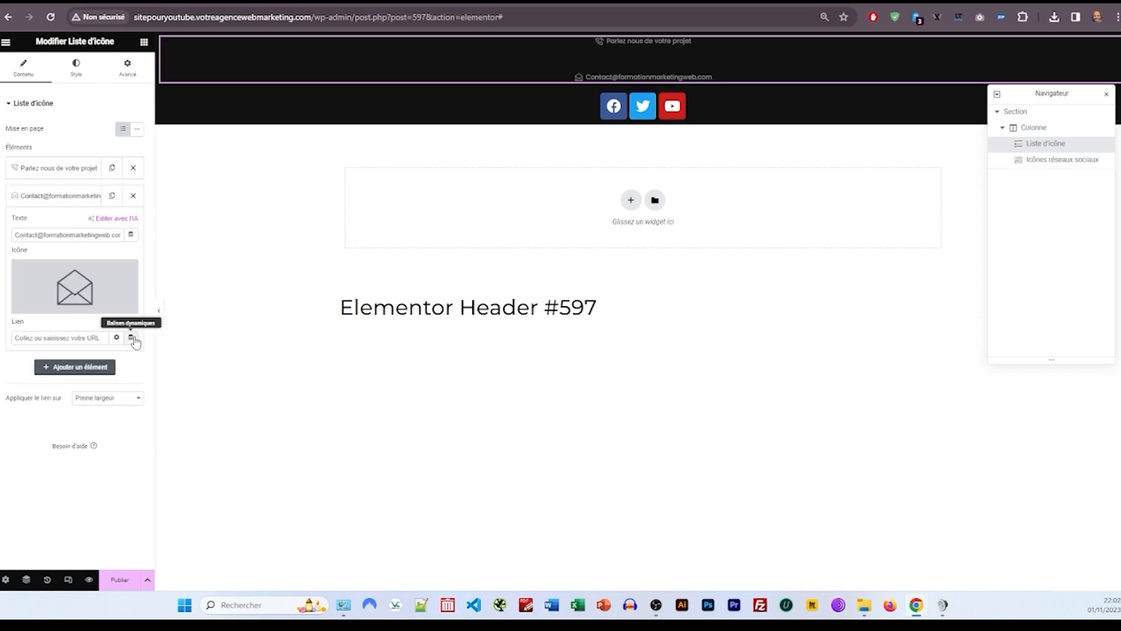
# Step: Link the e-mail item to a dynamic Contact URL of type Email, with the contact e-mail address and the subject "Contact"
pyautogui.click(132, 339)
pyautogui.scroll(-1, 78, 445)
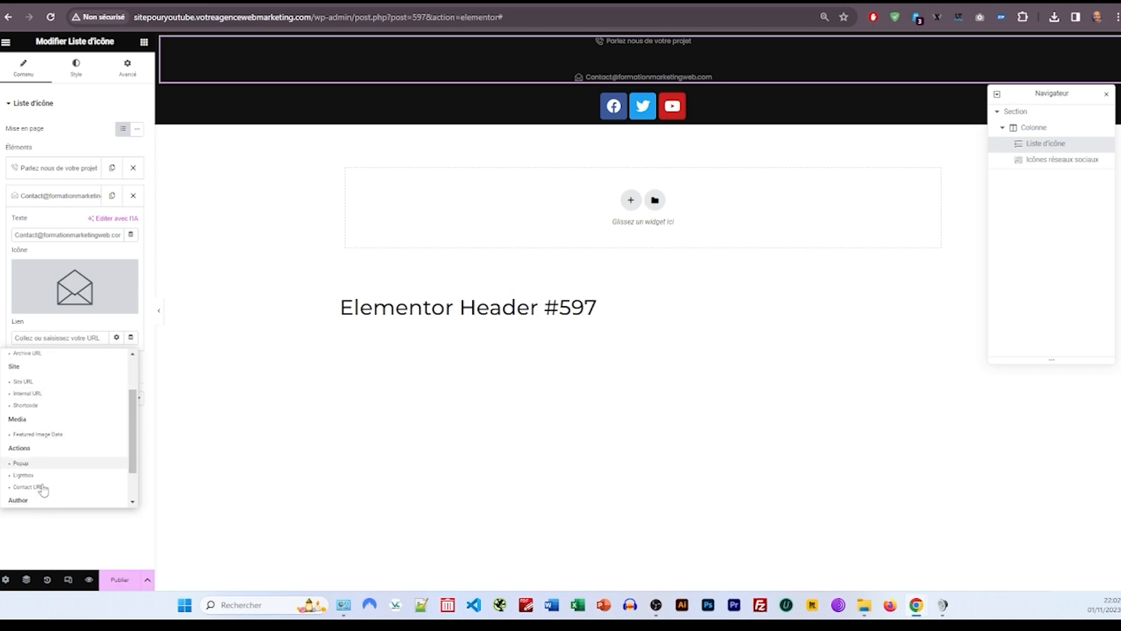
pyautogui.click(44, 498)
pyautogui.click(81, 337)
pyautogui.click(108, 385)
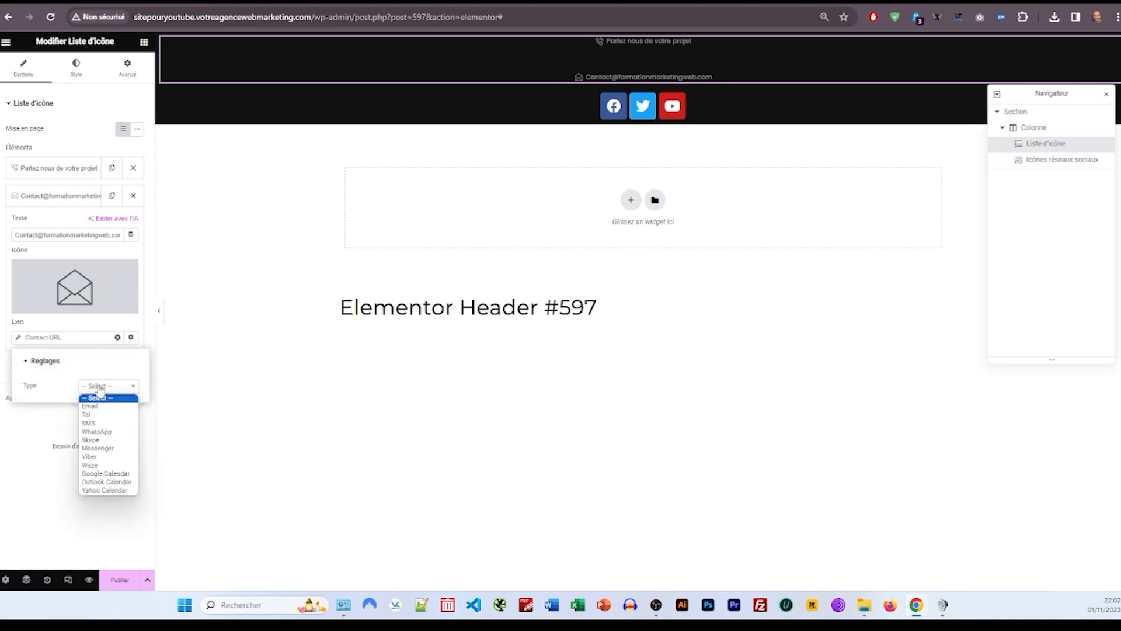
pyautogui.click(90, 406)
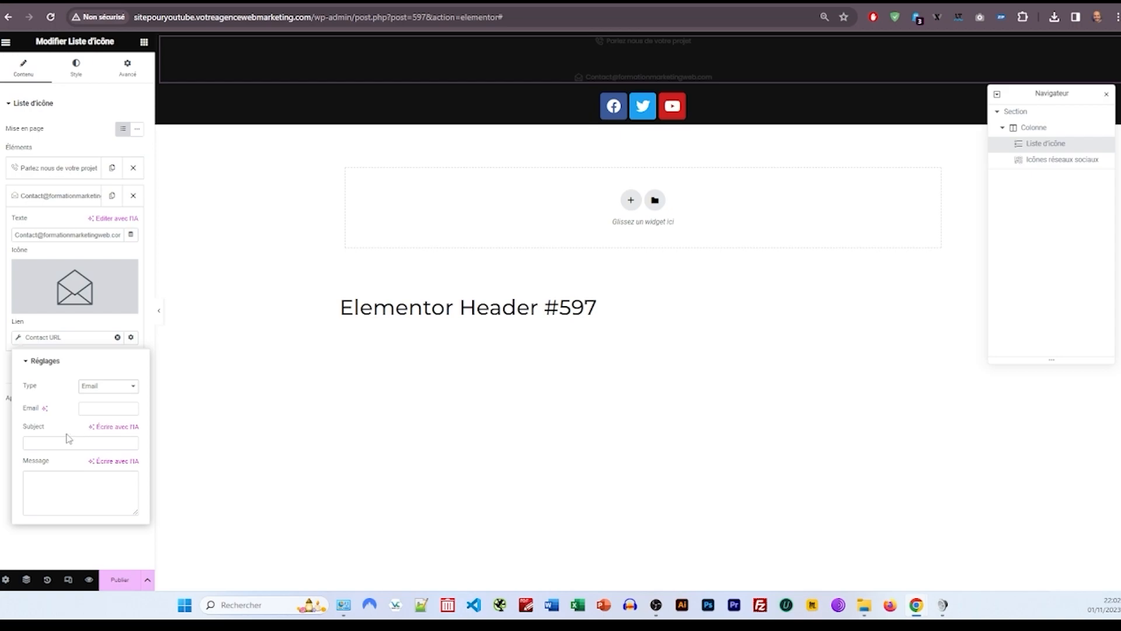
pyautogui.click(102, 406)
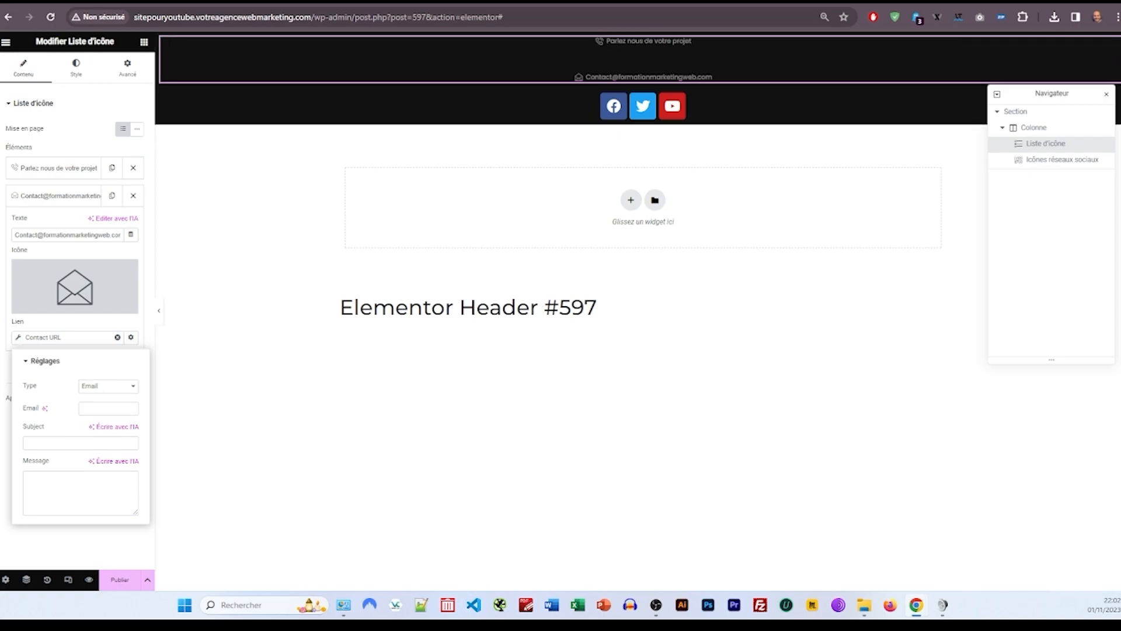
pyautogui.hotkey('ctrl', 'v')
pyautogui.click(57, 439)
pyautogui.write('Contact')
pyautogui.click(77, 536)
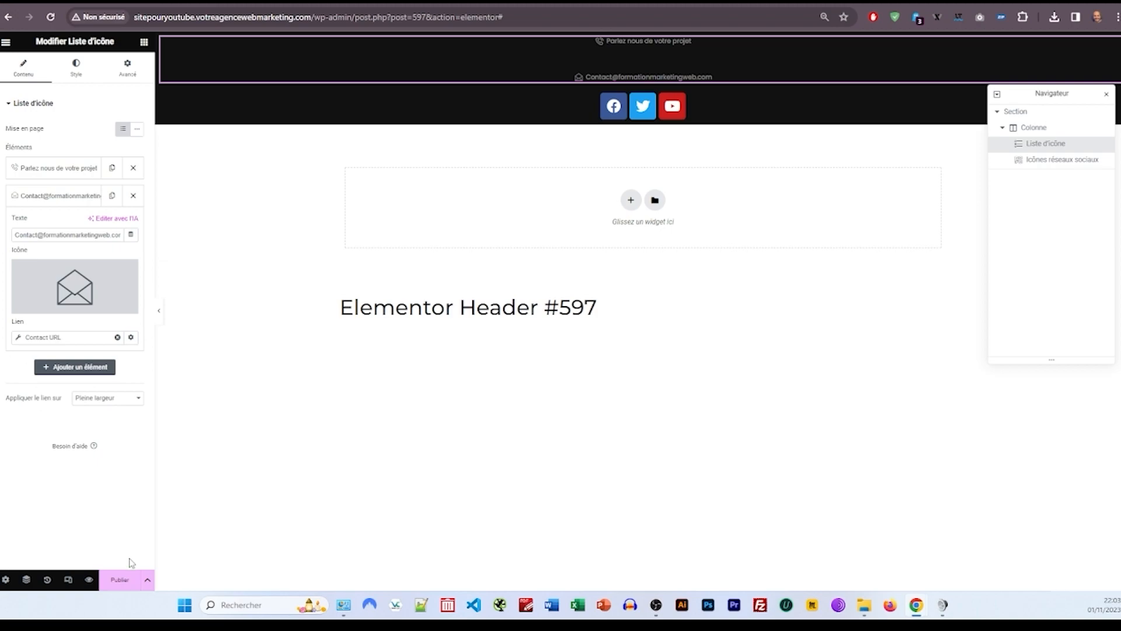
# Step: Preview the header without the editing panel and test the "Parlez nous de votre projet" link
pyautogui.click(159, 311)
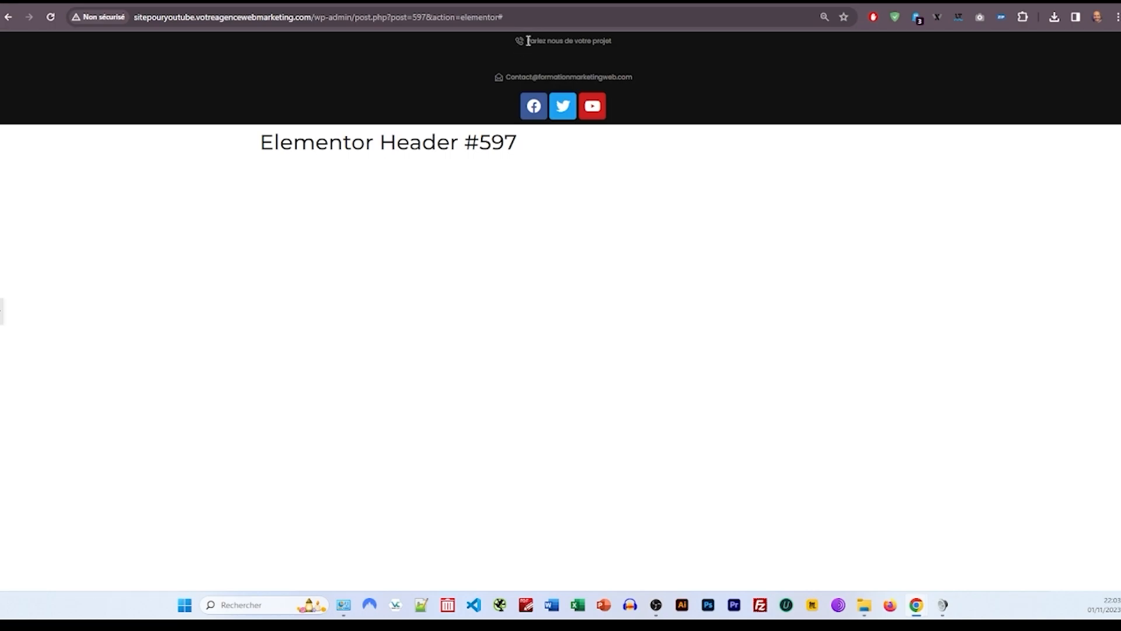
pyautogui.click(554, 43)
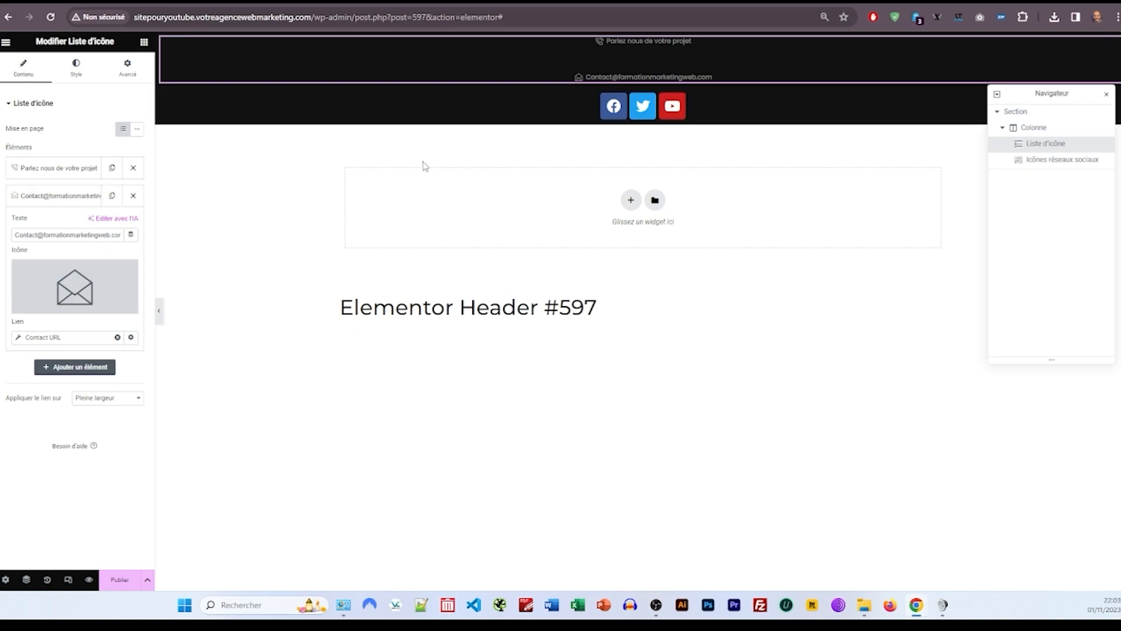
# Step: Replace the Twitter icon in the social icons widget with Instagram and align the icons to the right
pyautogui.click(611, 107)
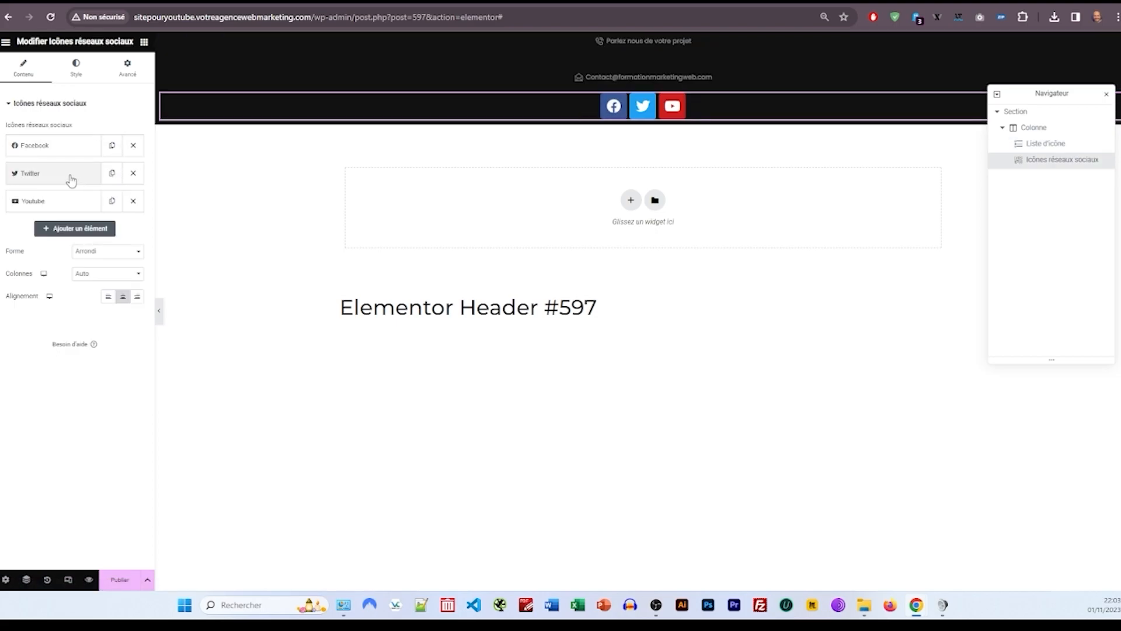
pyautogui.click(71, 180)
pyautogui.click(75, 231)
pyautogui.click(462, 233)
pyautogui.click(857, 510)
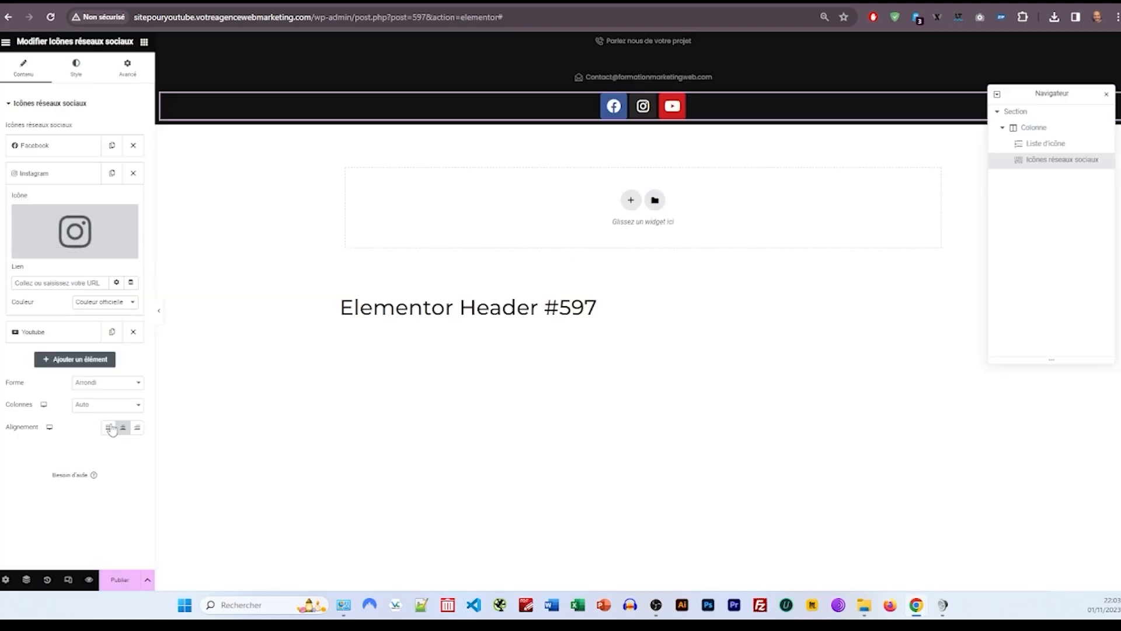
pyautogui.click(137, 426)
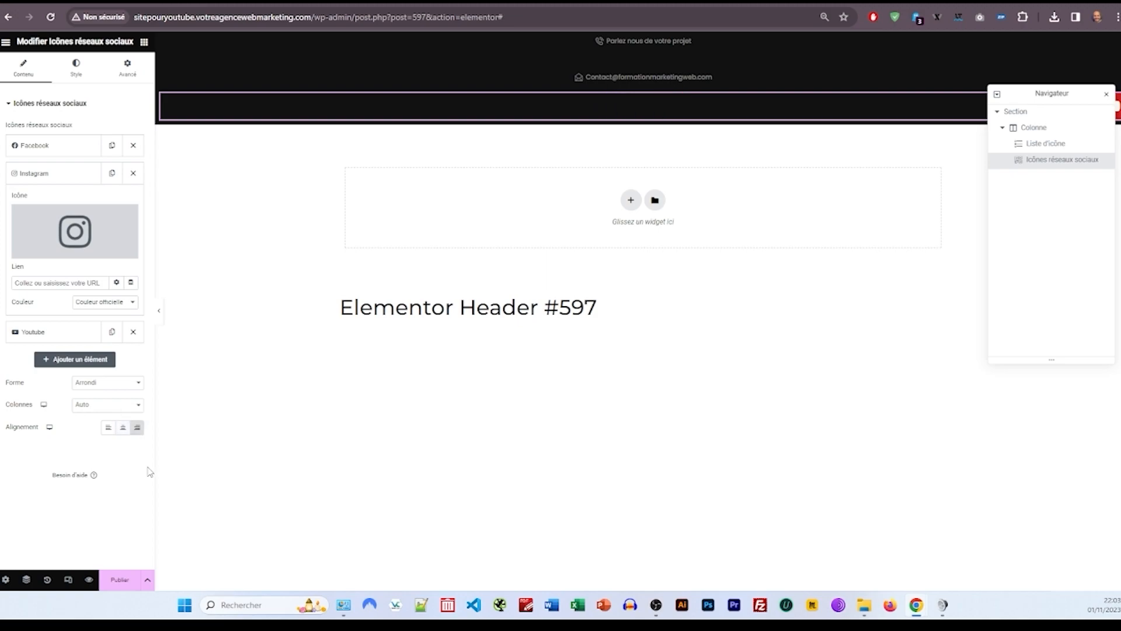
# Step: Set the social icons' colour to Personnalisé, with a fully transparent primary colour and the global Principal colour as secondary
pyautogui.click(75, 67)
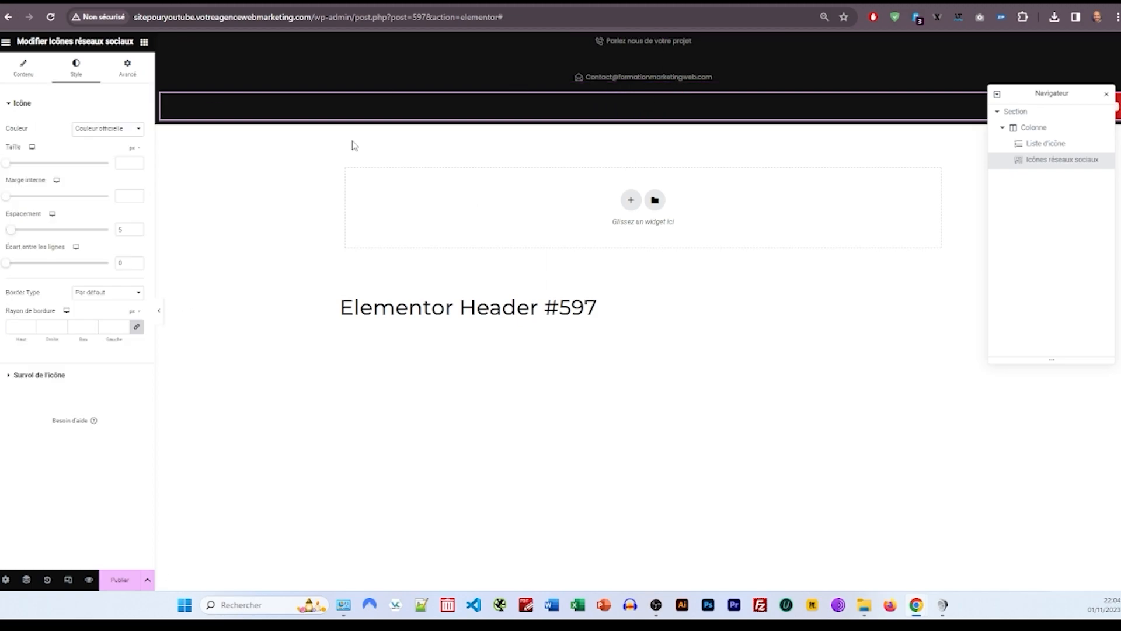
pyautogui.click(120, 129)
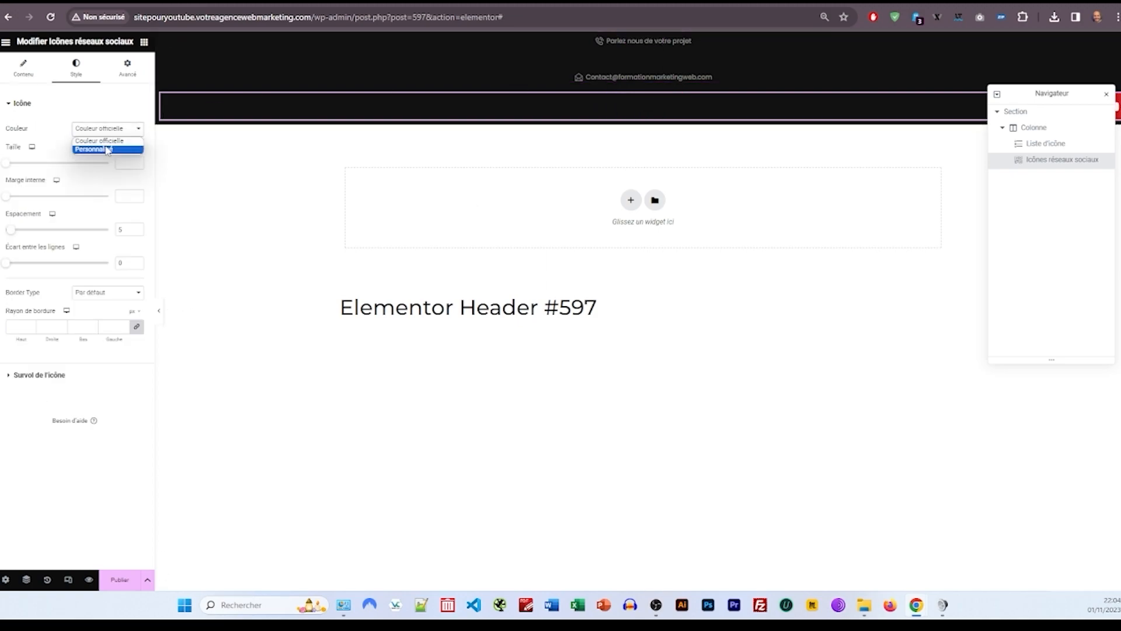
pyautogui.click(109, 150)
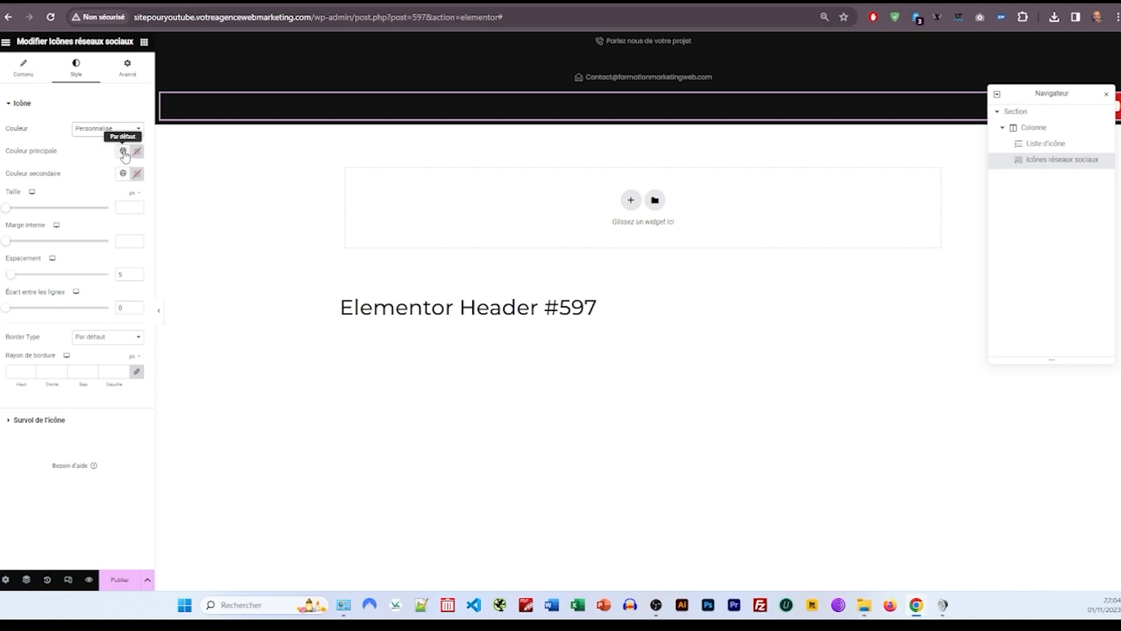
pyautogui.click(137, 151)
pyautogui.moveTo(115, 292); pyautogui.dragTo(76, 291)
pyautogui.click(80, 155)
pyautogui.click(123, 173)
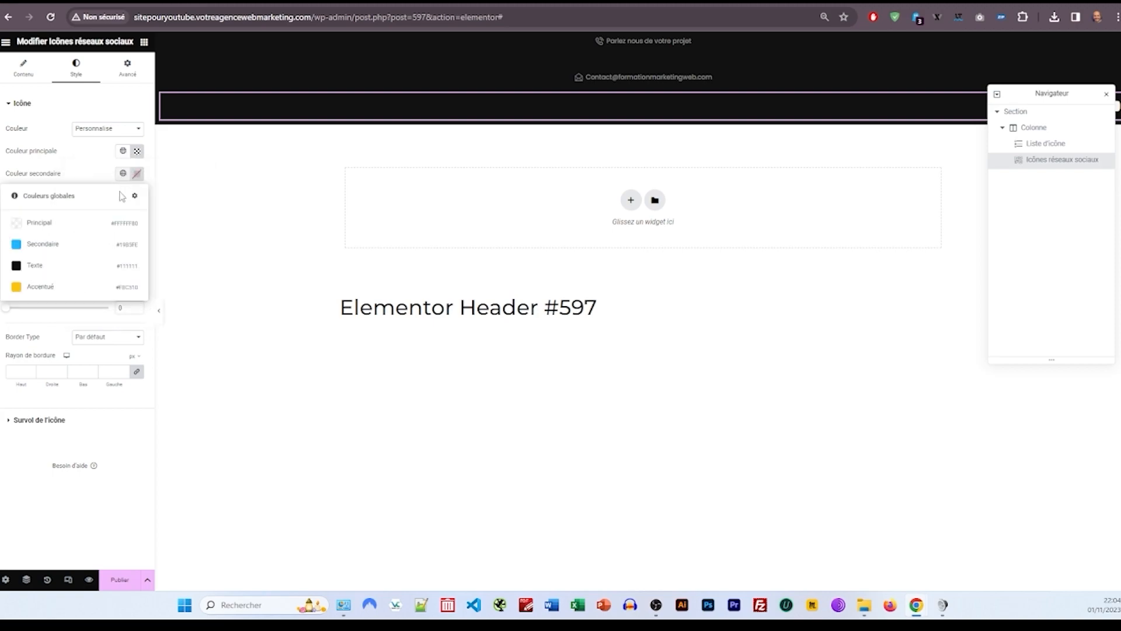
pyautogui.click(58, 223)
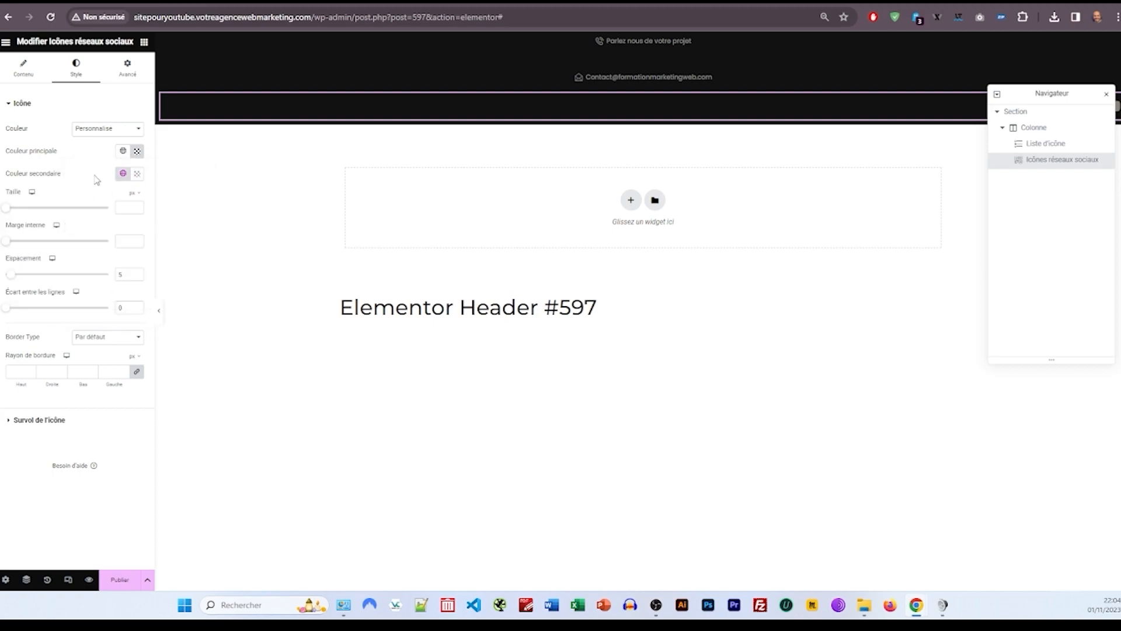
# Step: Set the social icons' size to 15 px and move the Navigateur window down, clear of the icons
pyautogui.click(127, 209)
pyautogui.write('15')
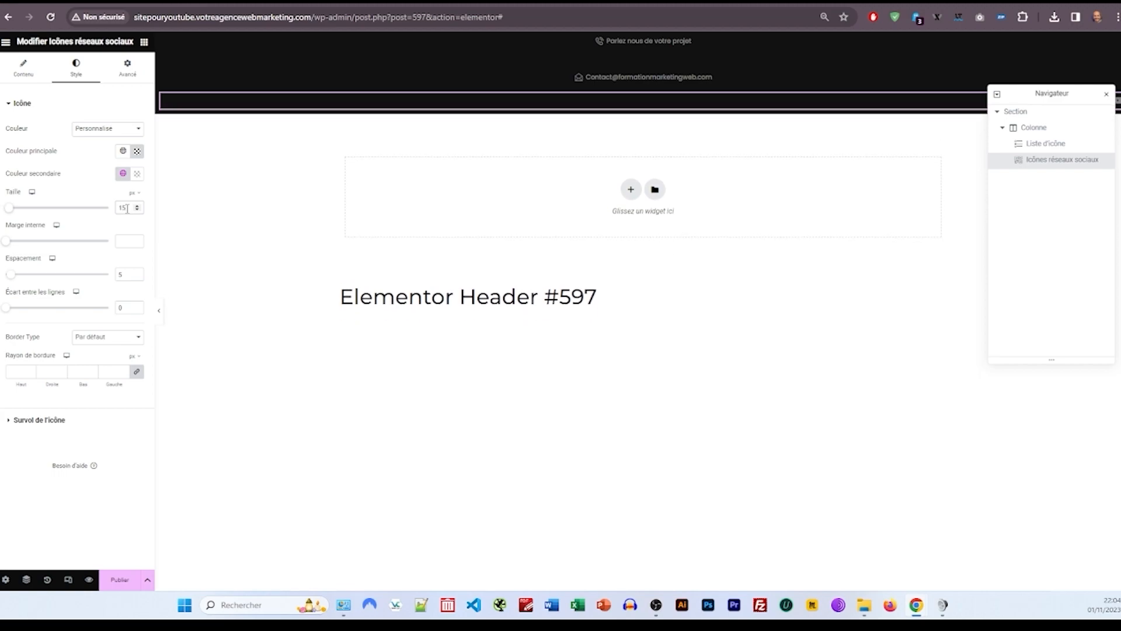
pyautogui.moveTo(1046, 98); pyautogui.dragTo(1052, 146)
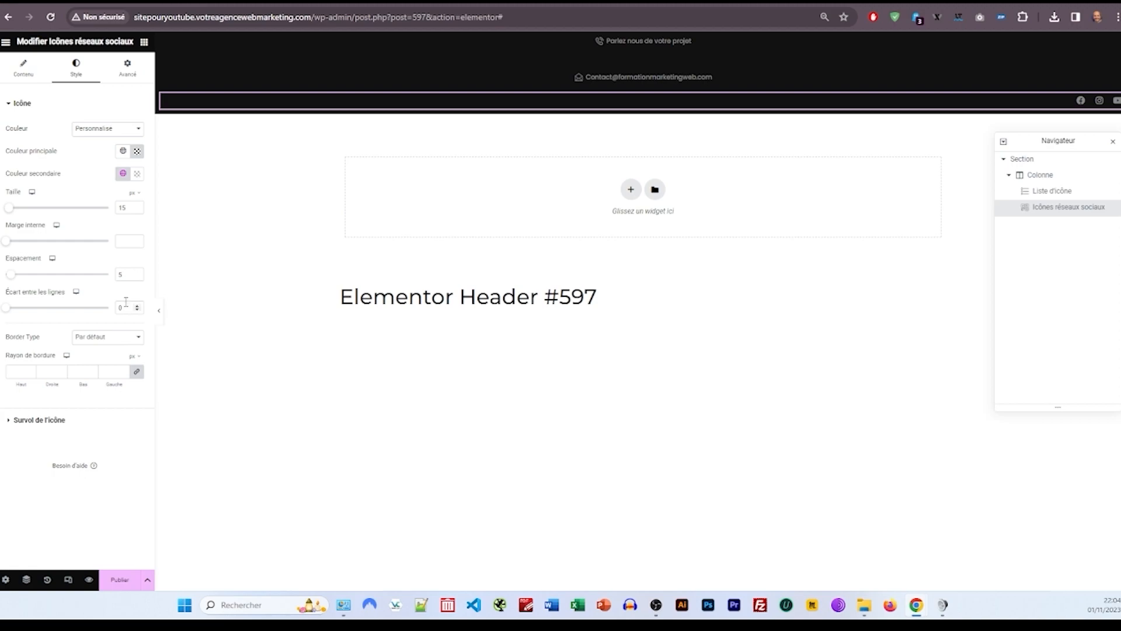
# Step: Set the social icons' hover animation to Float
pyautogui.click(35, 419)
pyautogui.click(55, 219)
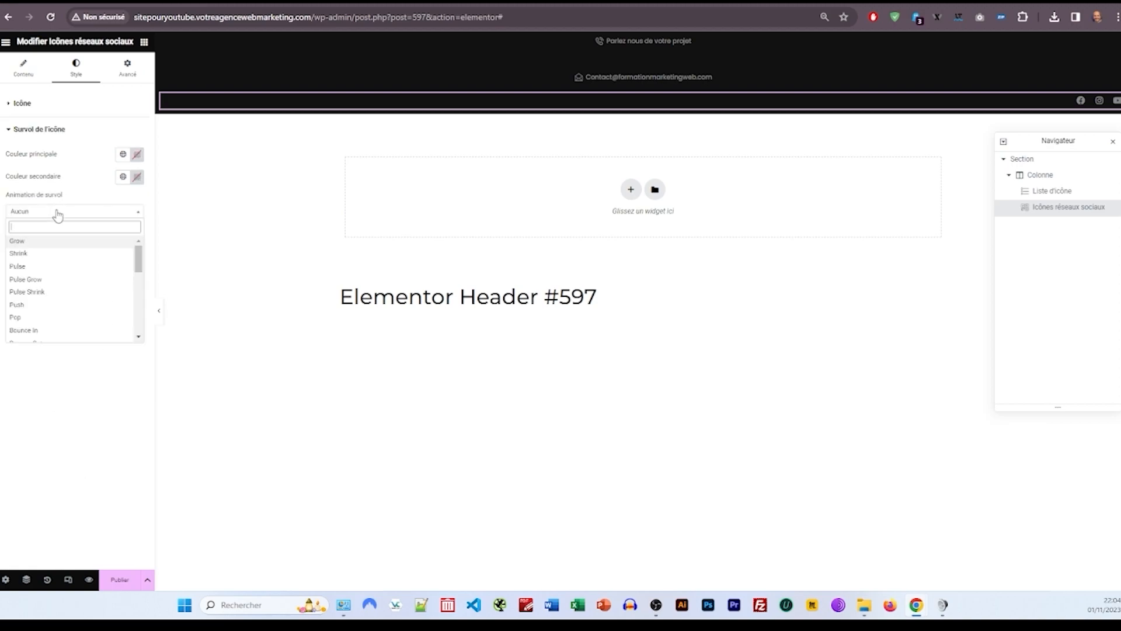
pyautogui.scroll(-4, 50, 274)
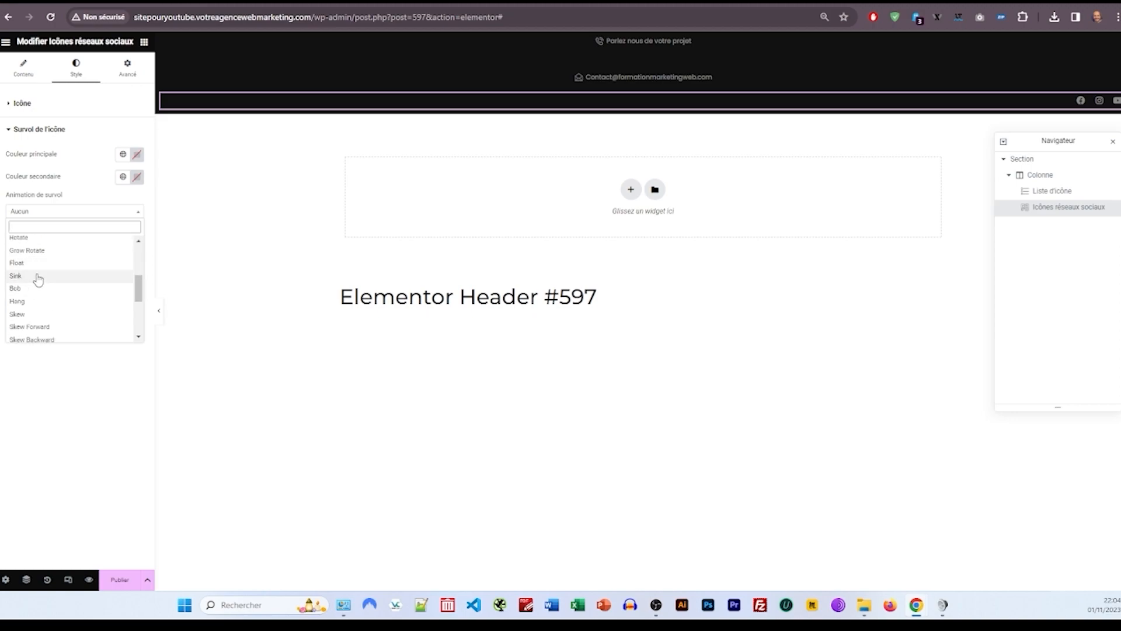
pyautogui.click(39, 265)
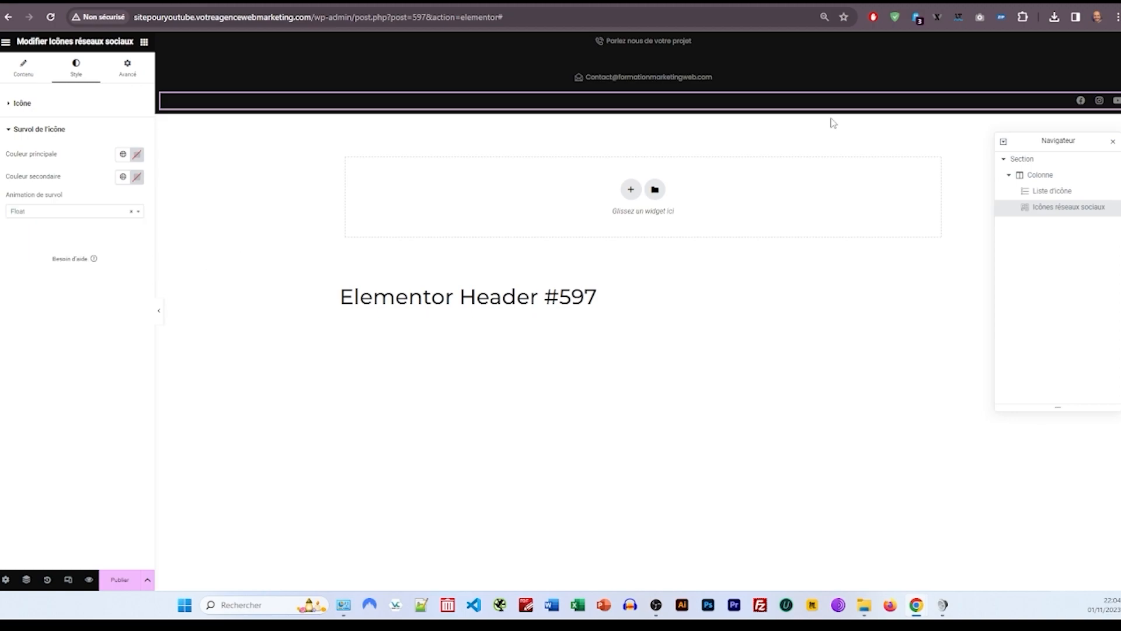
# Step: Set the social icons widget's width to En ligne (auto)
pyautogui.click(128, 68)
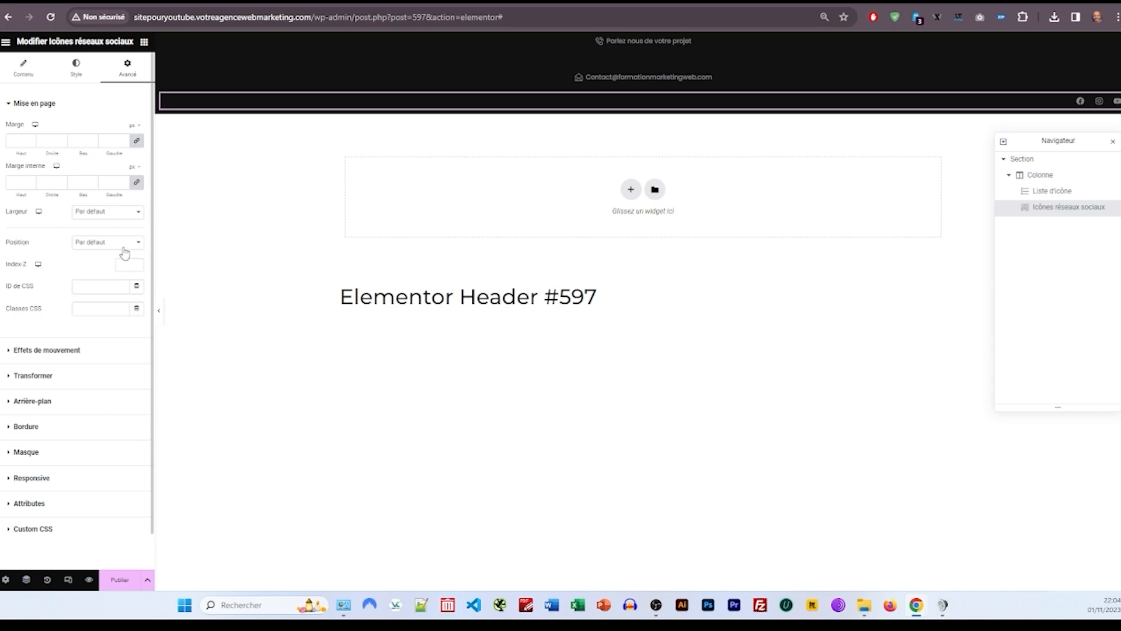
pyautogui.click(115, 214)
pyautogui.click(118, 240)
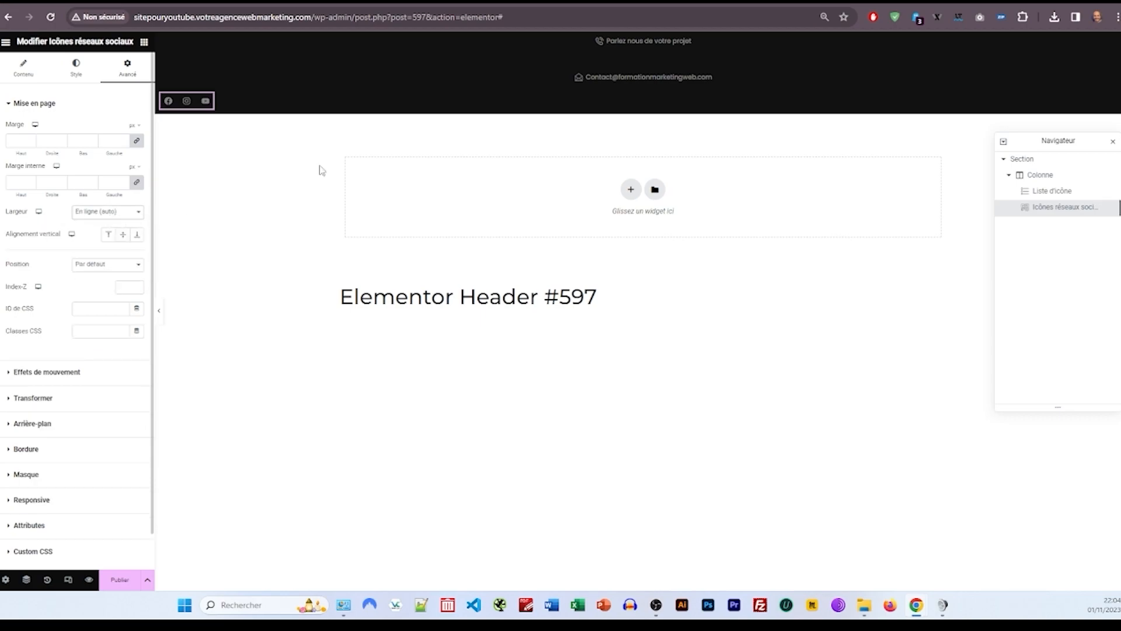
# Step: Switch the contact icon list to the inline layout and set its width to En ligne (auto)
pyautogui.click(601, 57)
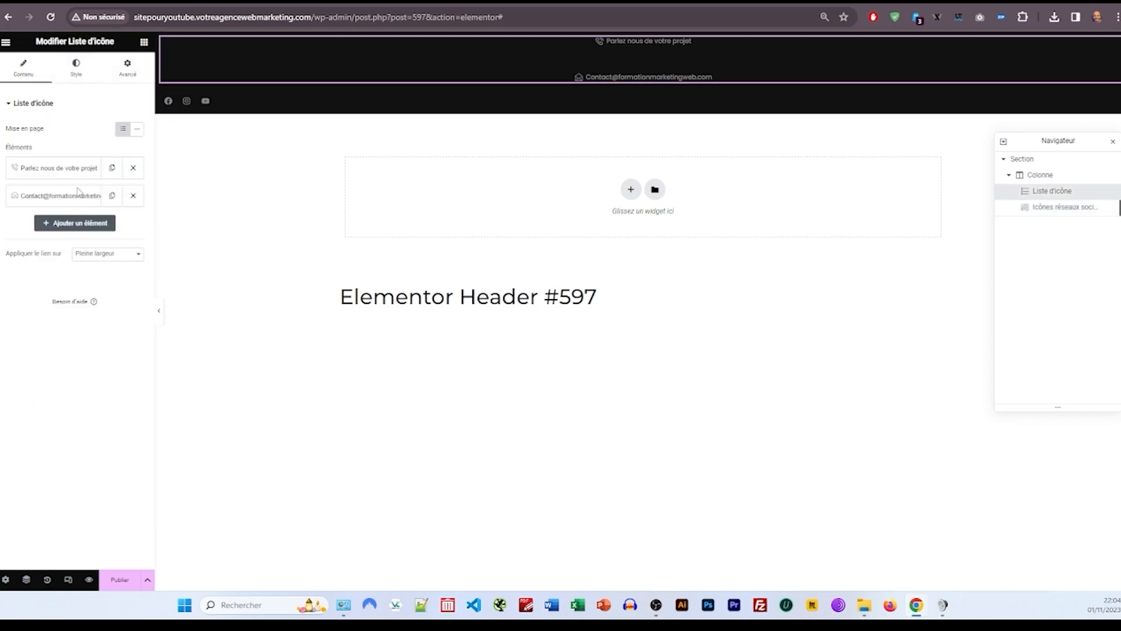
pyautogui.click(138, 131)
pyautogui.click(127, 67)
pyautogui.click(108, 211)
pyautogui.click(119, 232)
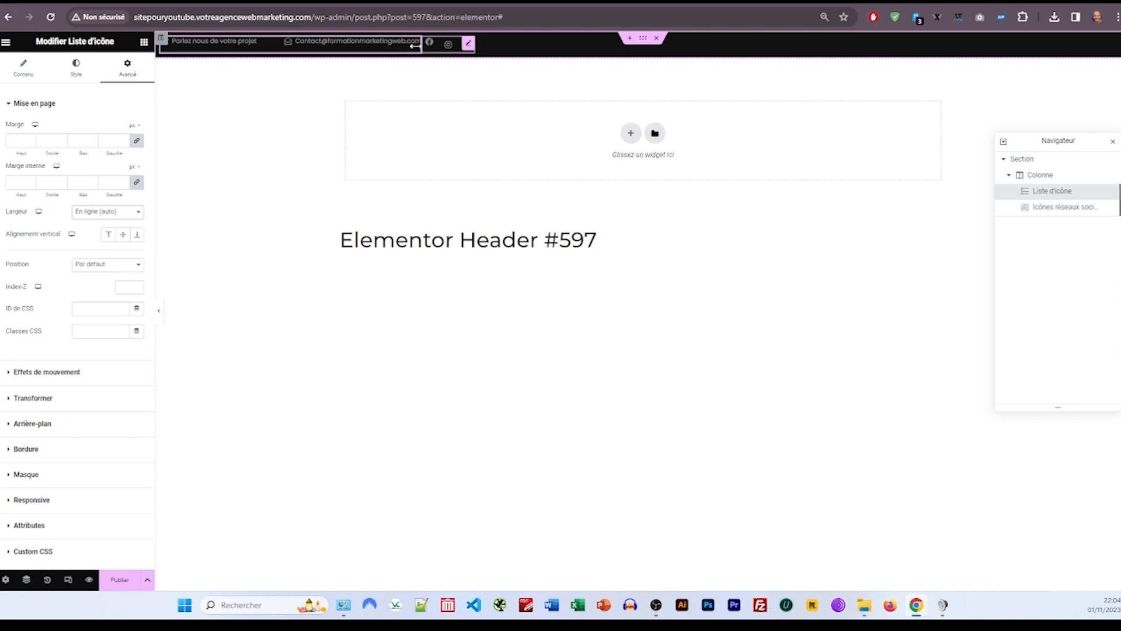
# Step: Set the top bar column's vertical alignment to Milieu and its horizontal alignment to Espace entre
pyautogui.click(162, 39)
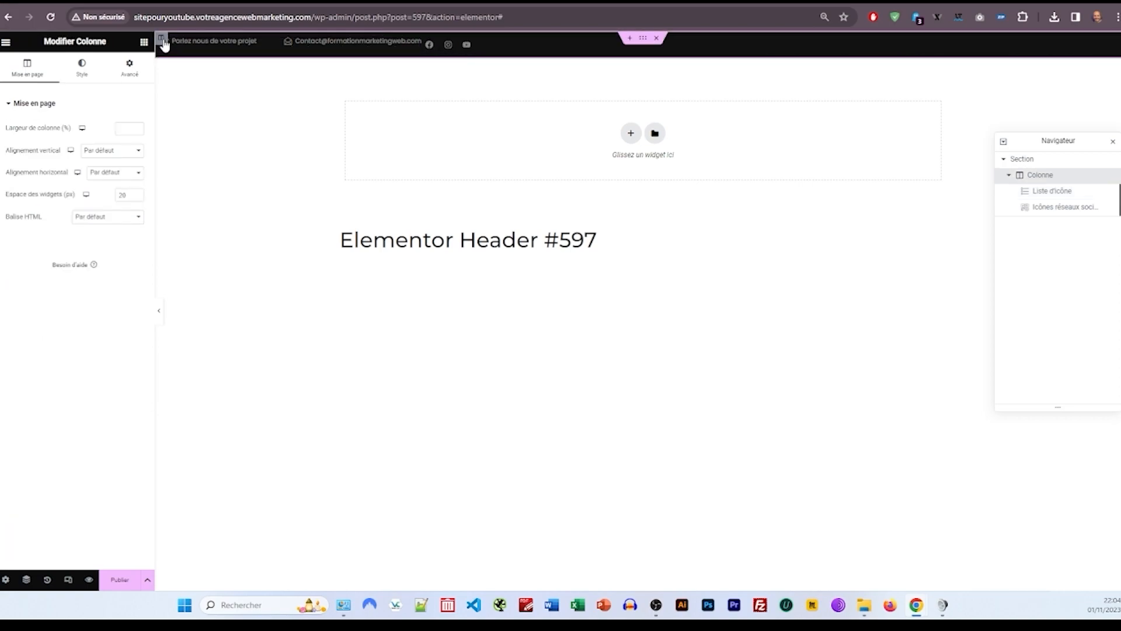
pyautogui.click(105, 150)
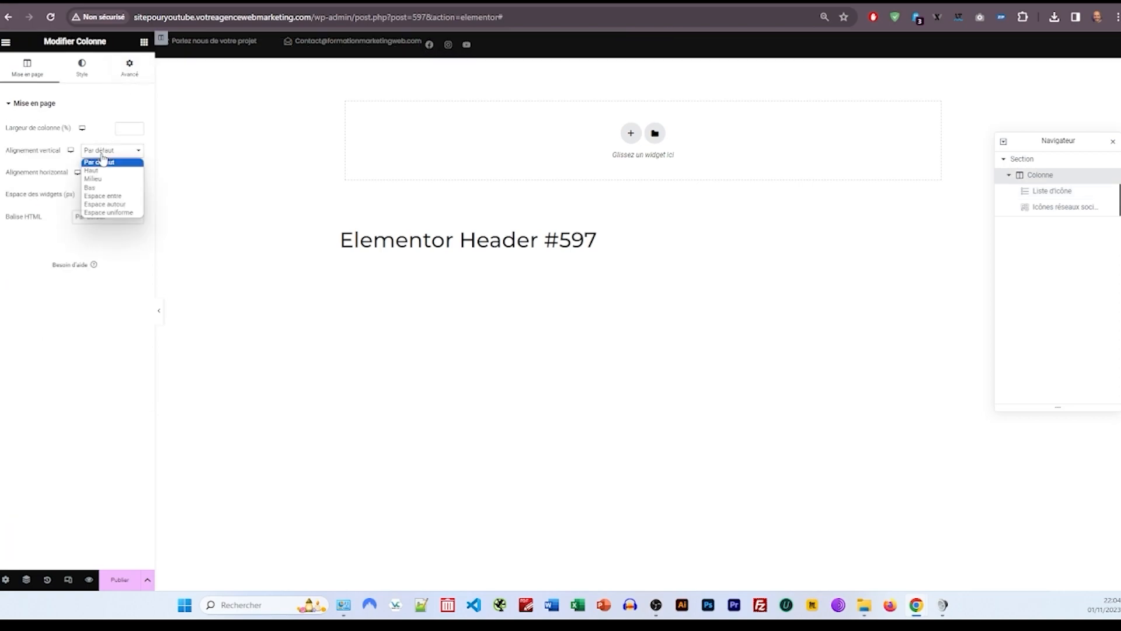
pyautogui.click(108, 180)
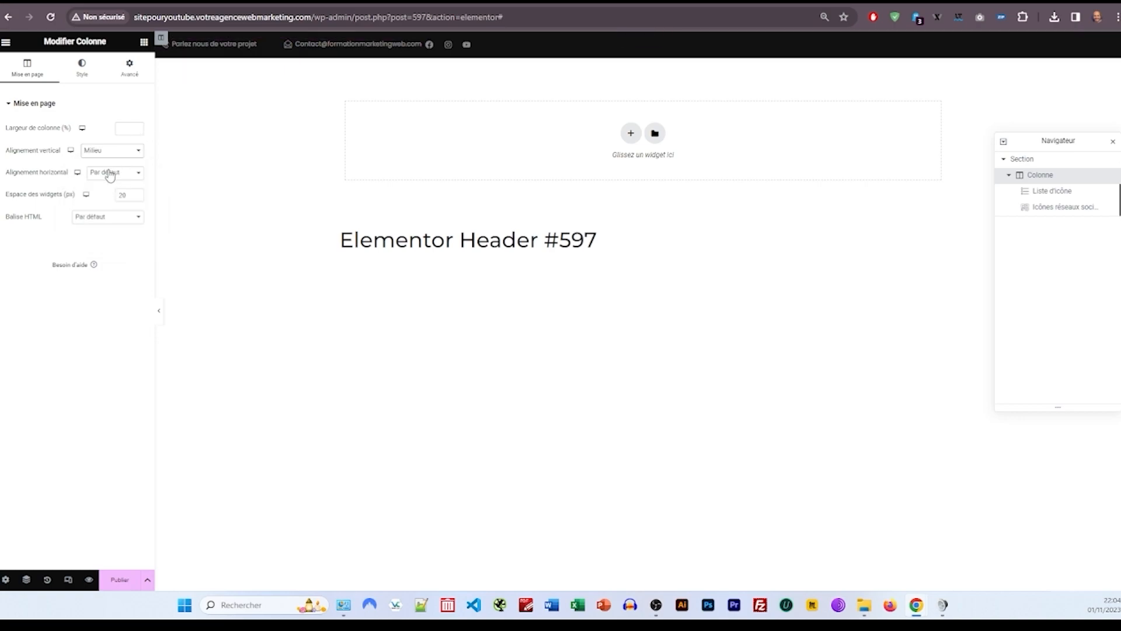
pyautogui.click(110, 176)
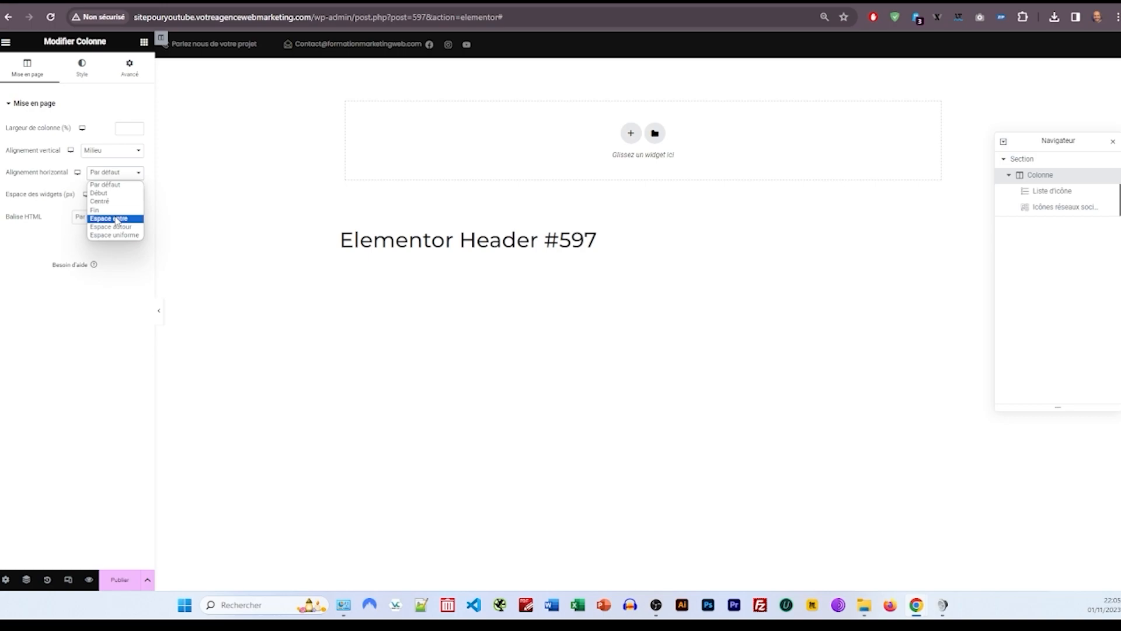
pyautogui.click(118, 220)
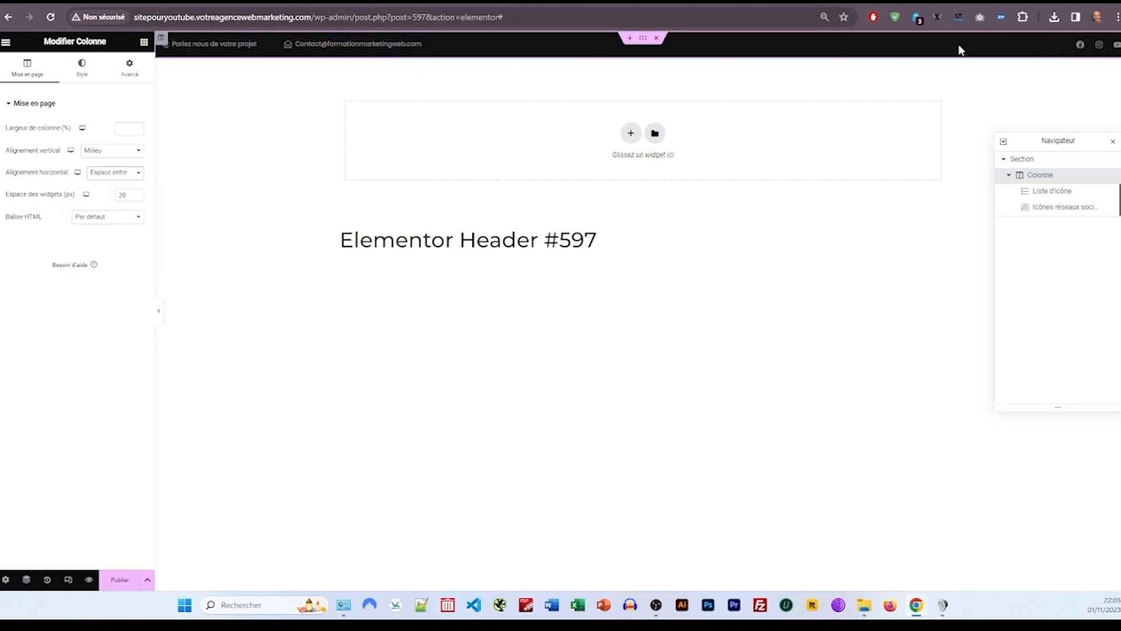
# Step: Add a section with three equal columns below the top bar, set to Pleine largeur and stretched
pyautogui.click(627, 139)
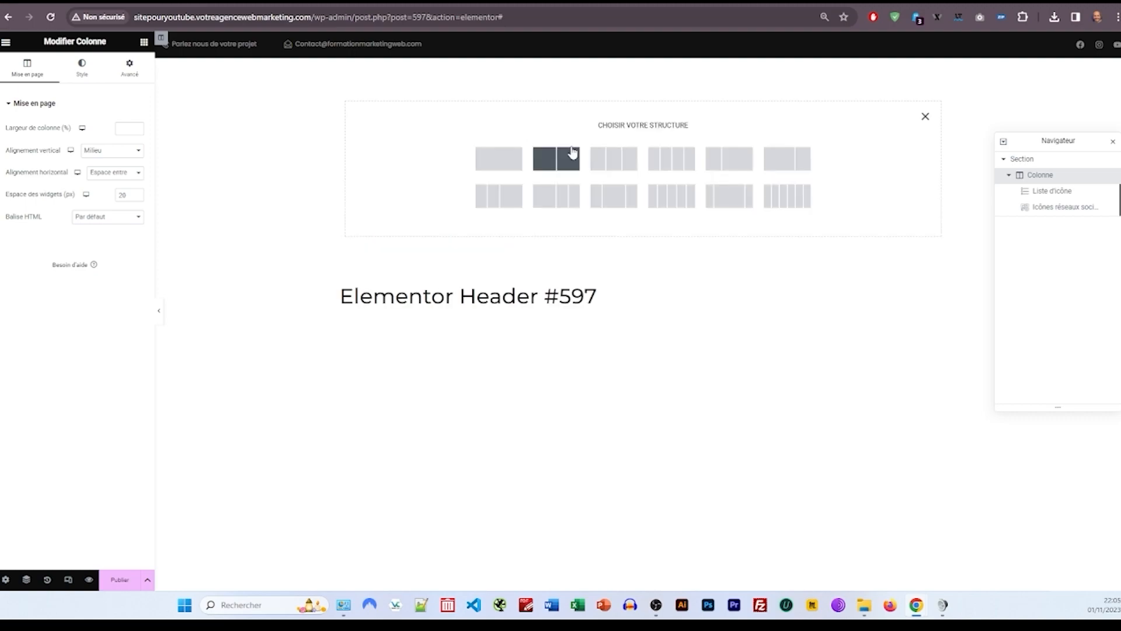
pyautogui.click(624, 165)
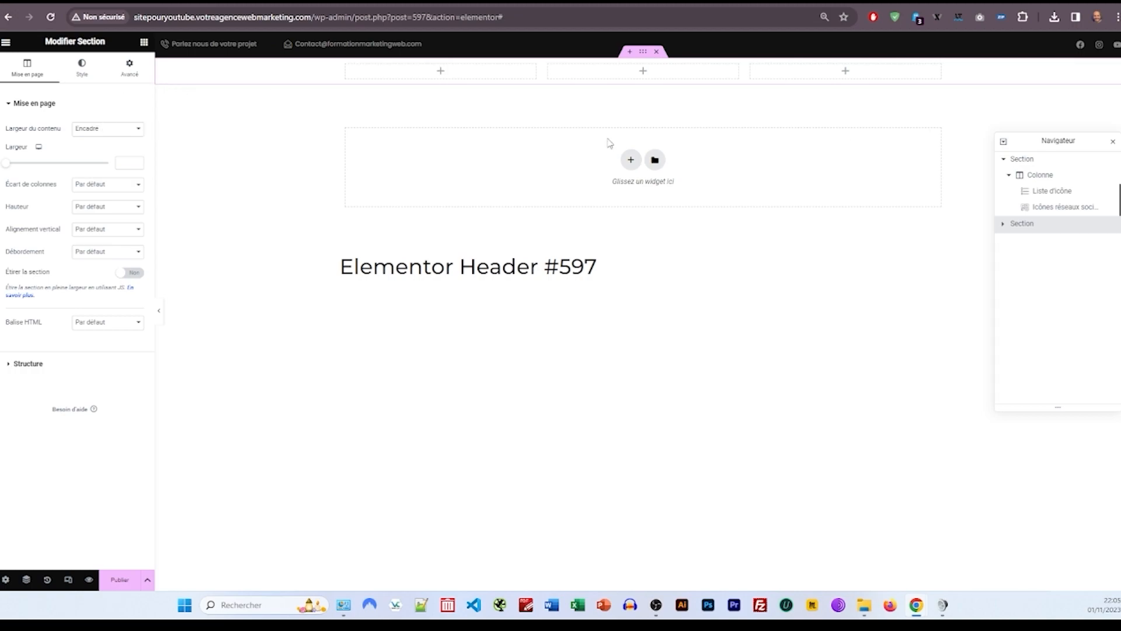
pyautogui.click(114, 132)
pyautogui.click(109, 149)
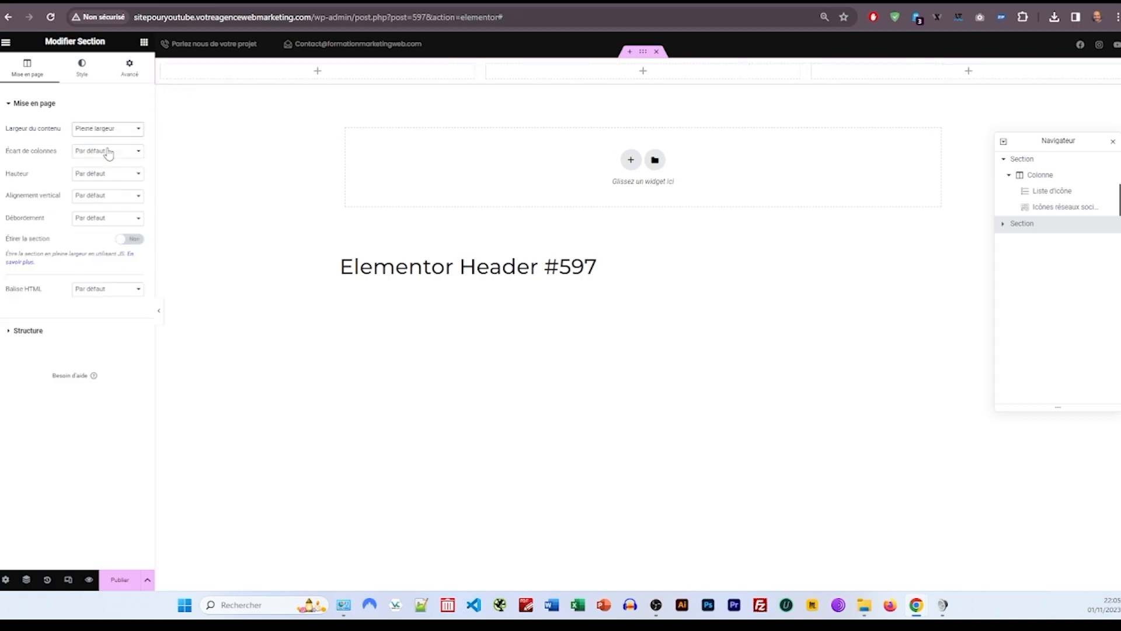
pyautogui.click(132, 240)
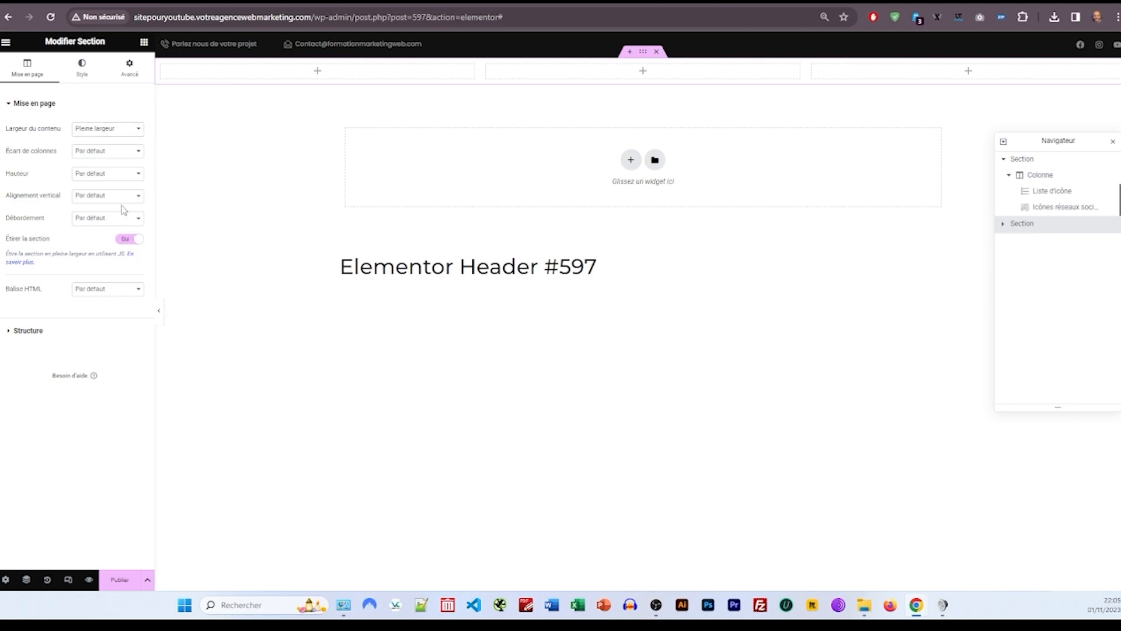
# Step: Set the three-column section's height to Hauteur min. with a minimum of 90 px
pyautogui.click(106, 175)
pyautogui.click(108, 202)
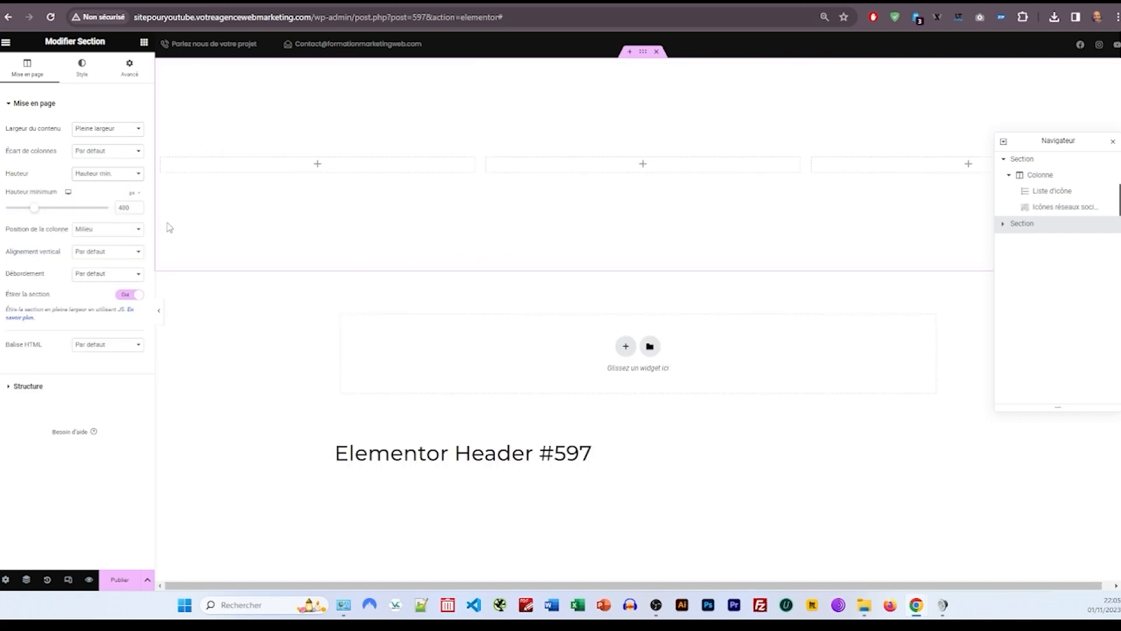
pyautogui.click(128, 204)
pyautogui.press('BackSpace')
pyautogui.press('BackSpace')
pyautogui.write('90')
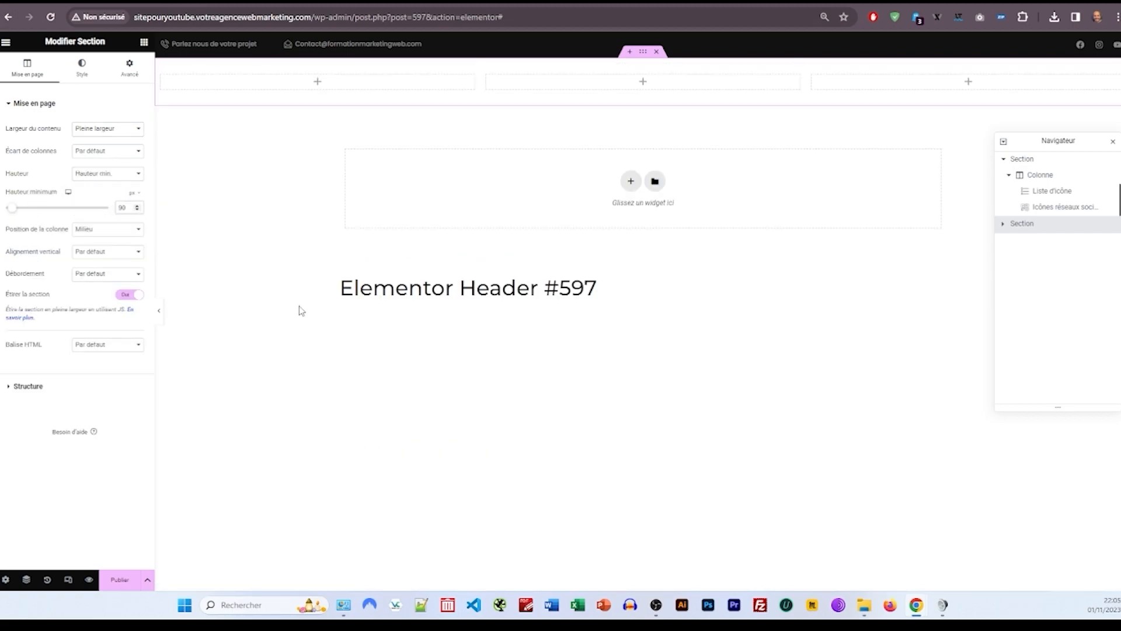
# Step: Set the HTML tag of the top bar section to header
pyautogui.click(103, 344)
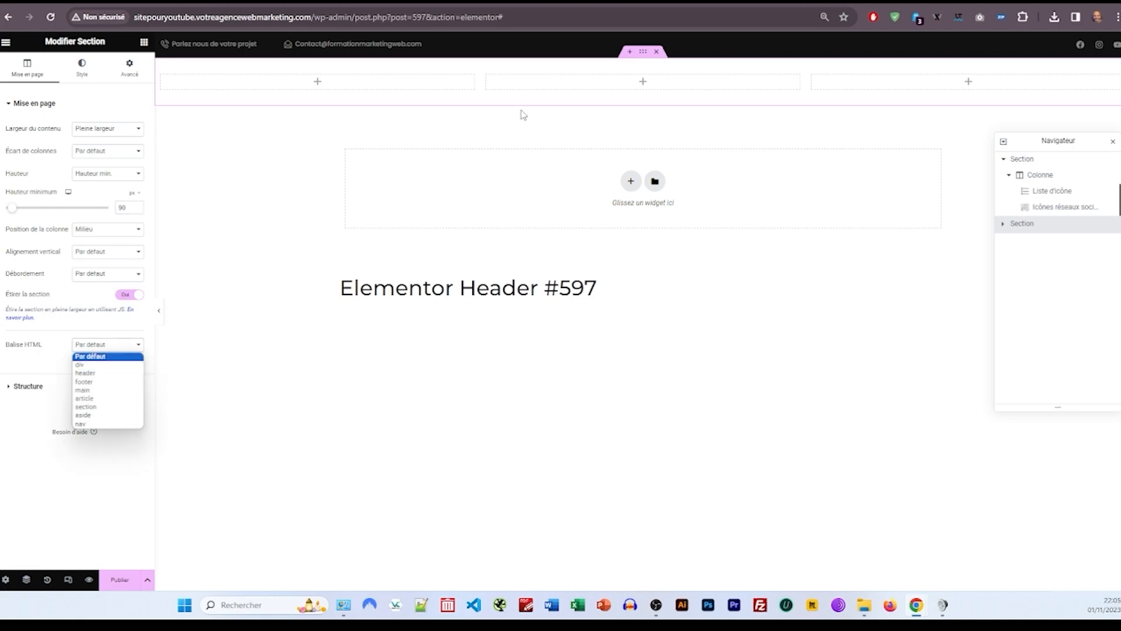
pyautogui.click(637, 47)
pyautogui.click(82, 67)
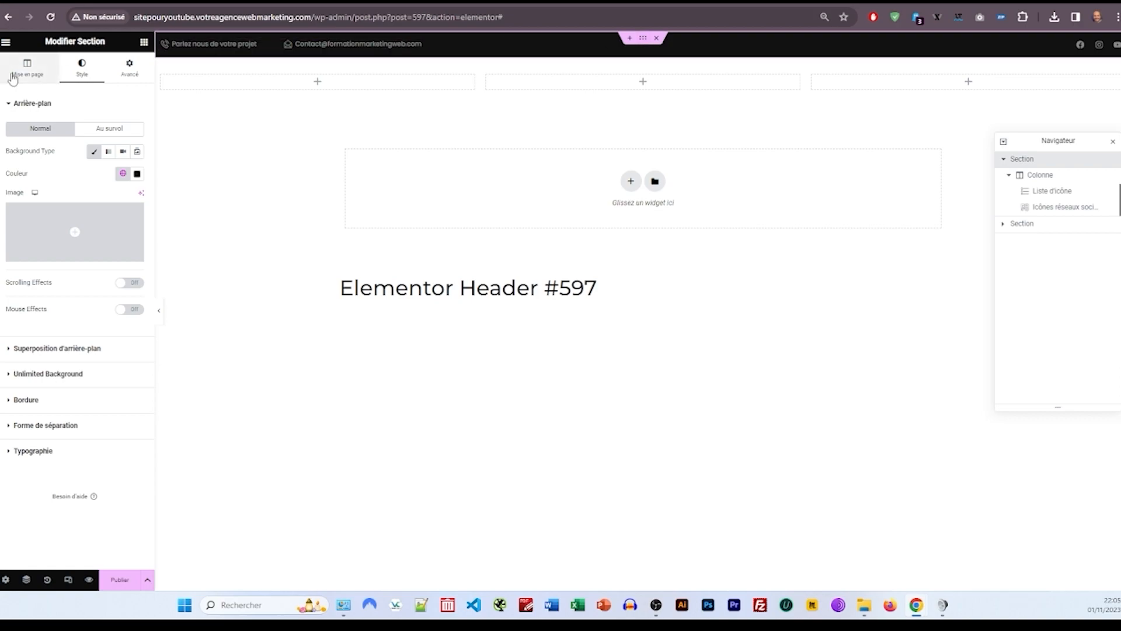
pyautogui.click(26, 68)
pyautogui.click(104, 288)
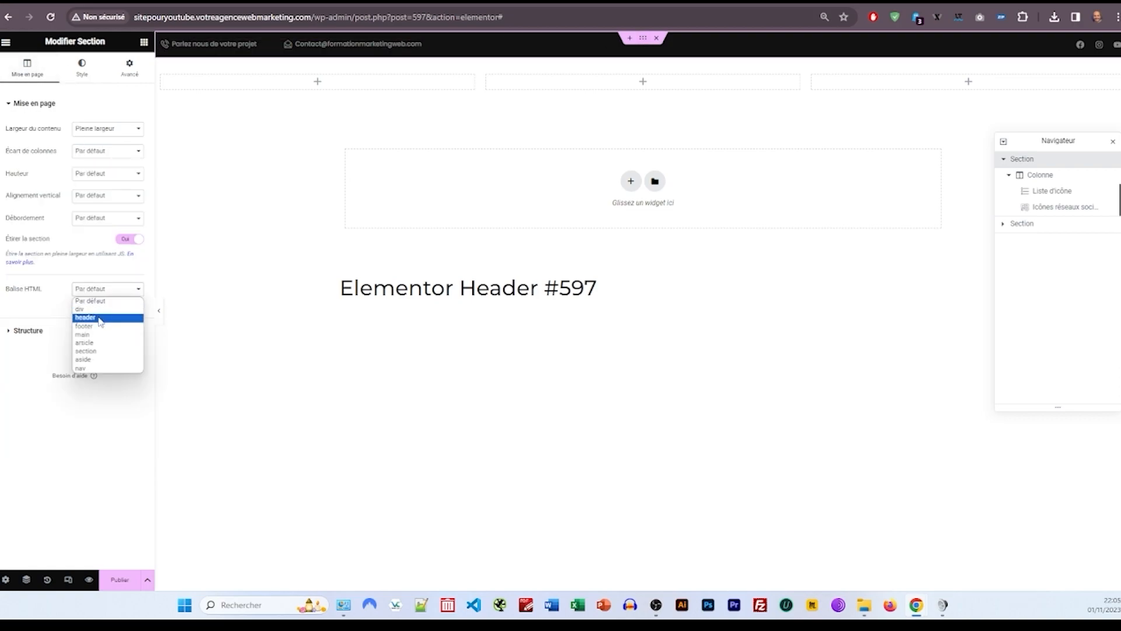
pyautogui.click(100, 320)
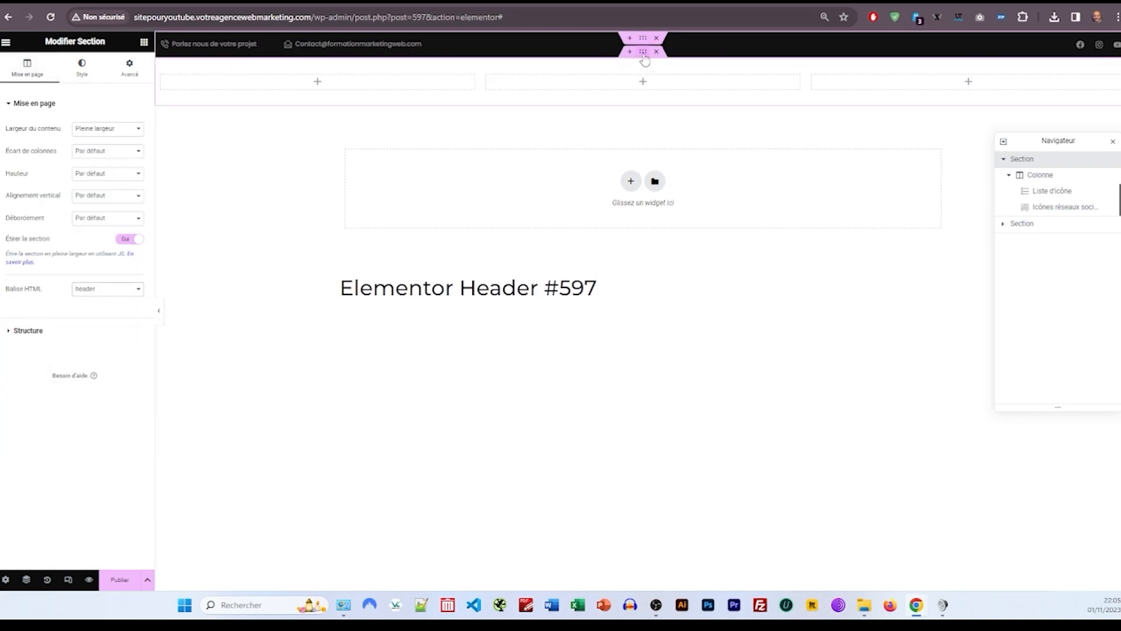
# Step: Set the HTML tag of the three-column section to header
pyautogui.click(643, 50)
pyautogui.click(102, 346)
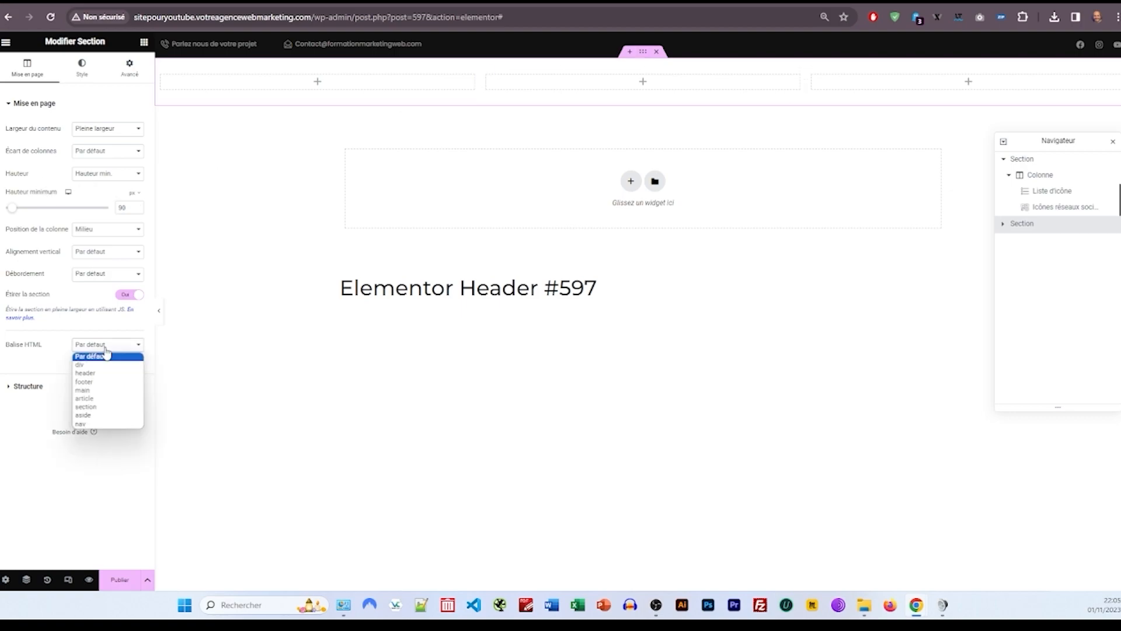
pyautogui.click(100, 373)
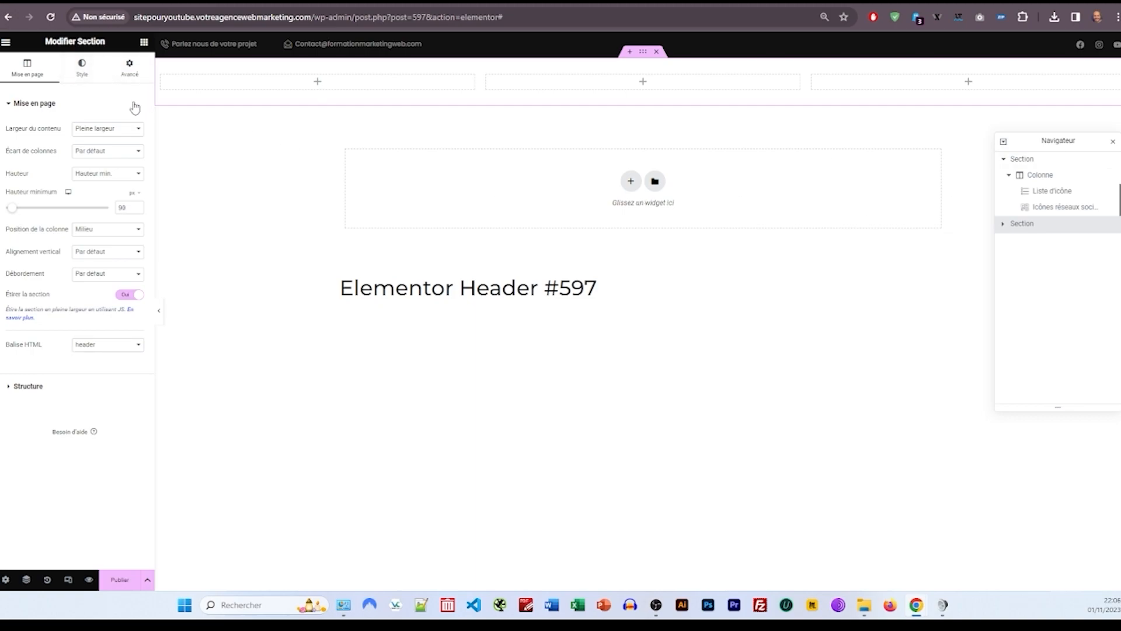
# Step: Give the three-column section a classic background in the global black colour used by the top bar
pyautogui.click(86, 70)
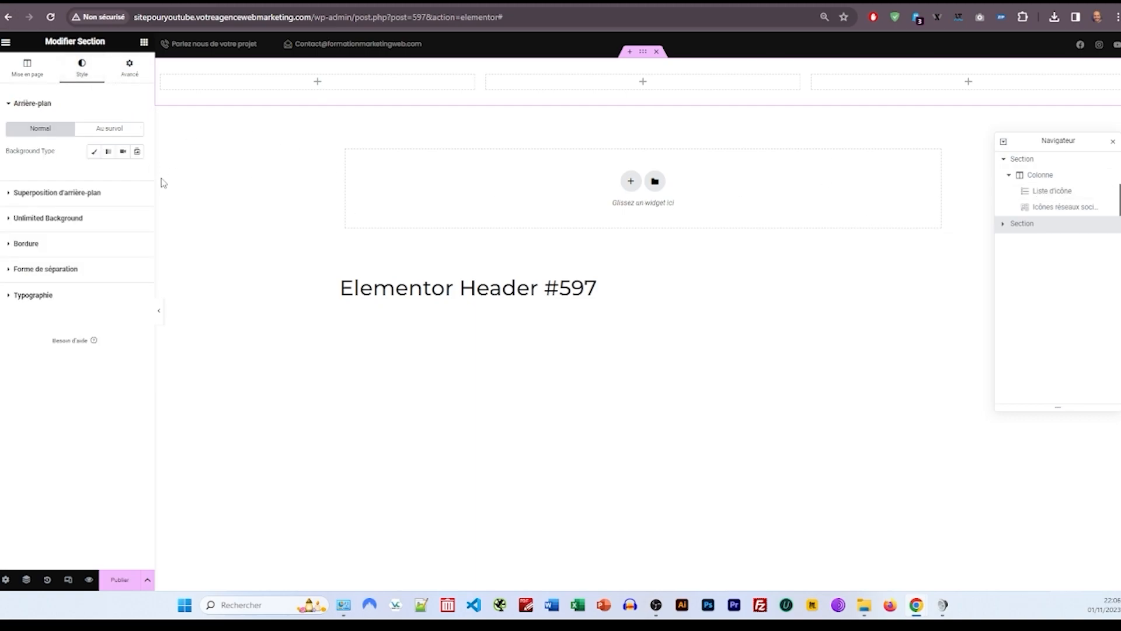
pyautogui.click(93, 152)
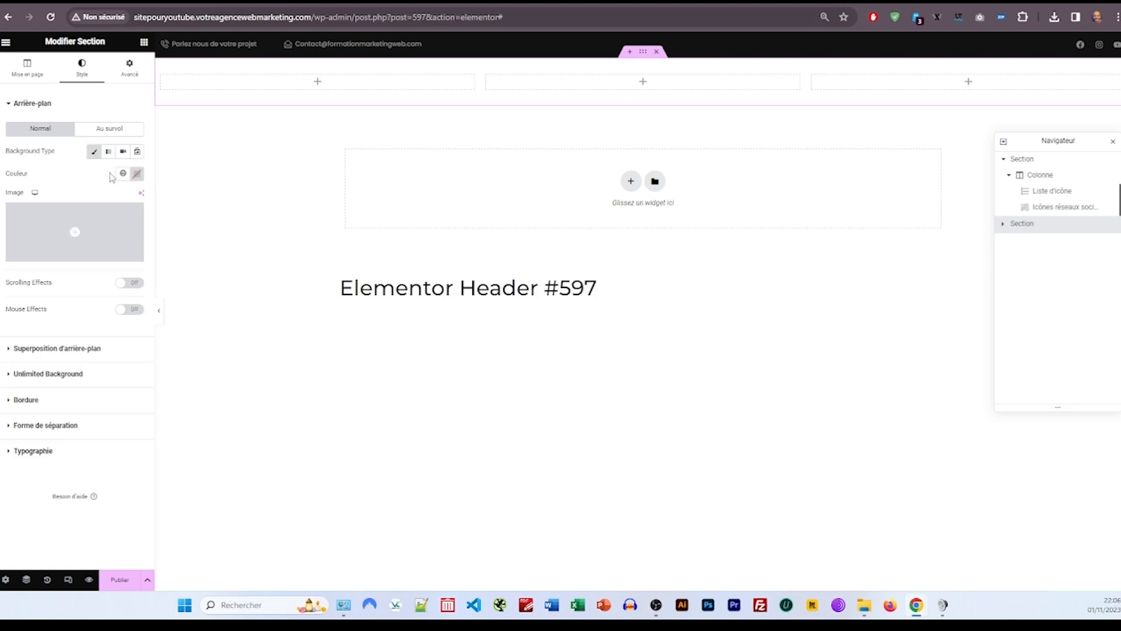
pyautogui.click(120, 174)
pyautogui.click(68, 256)
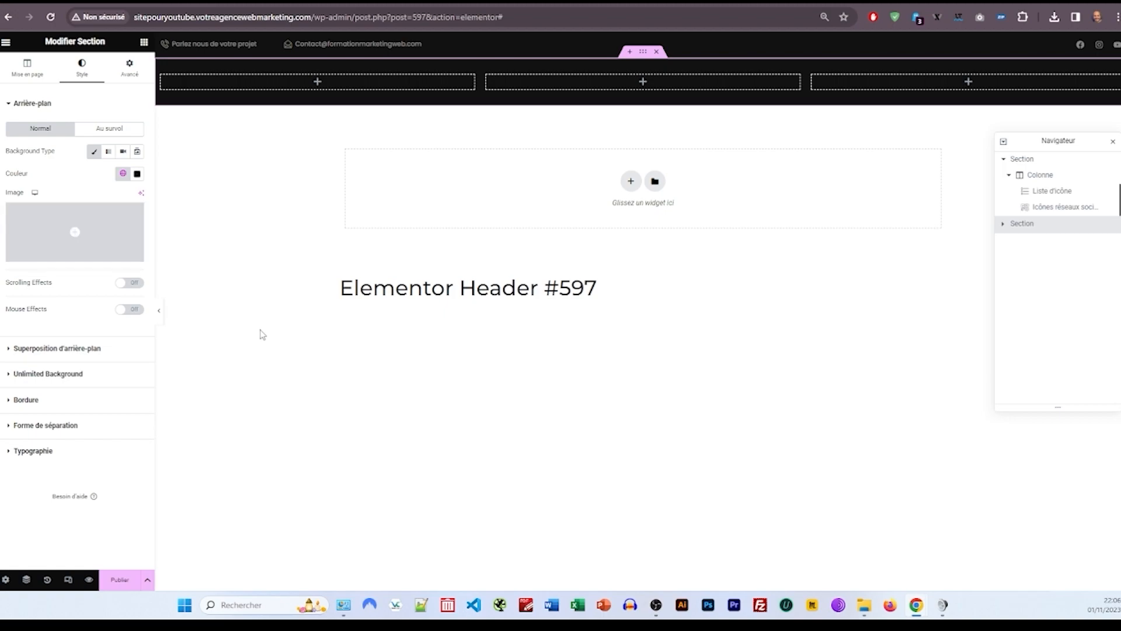
# Step: Add a Solide border in a global colour to the three-column section, 1 px at the bottom and 0 on the other sides
pyautogui.click(96, 399)
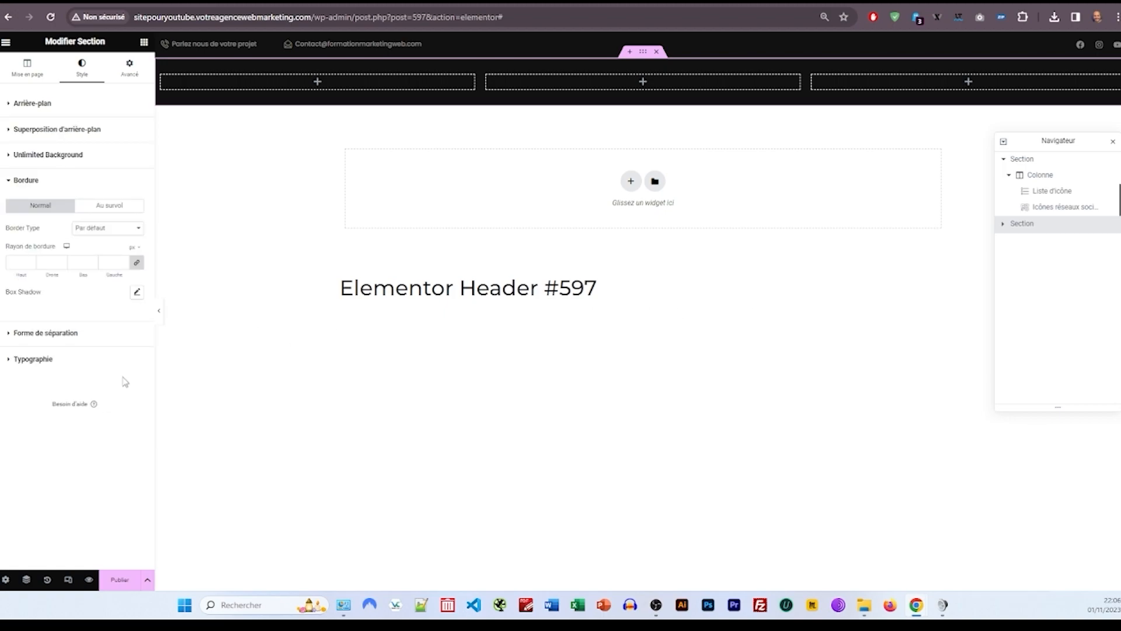
pyautogui.click(119, 228)
pyautogui.click(111, 261)
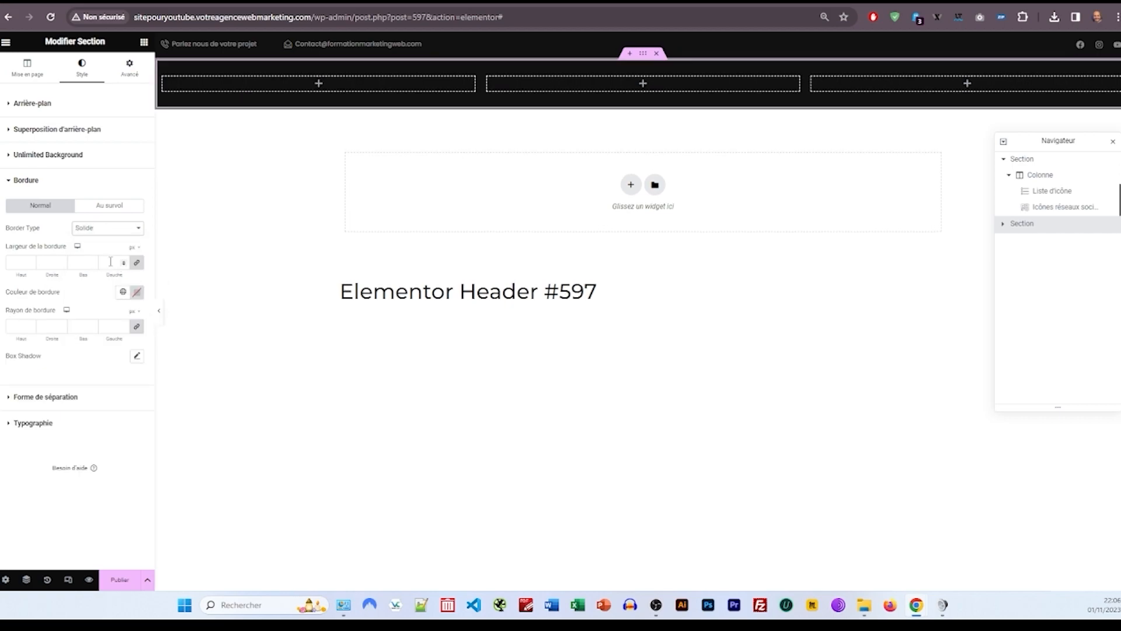
pyautogui.click(123, 292)
pyautogui.click(55, 345)
pyautogui.click(136, 264)
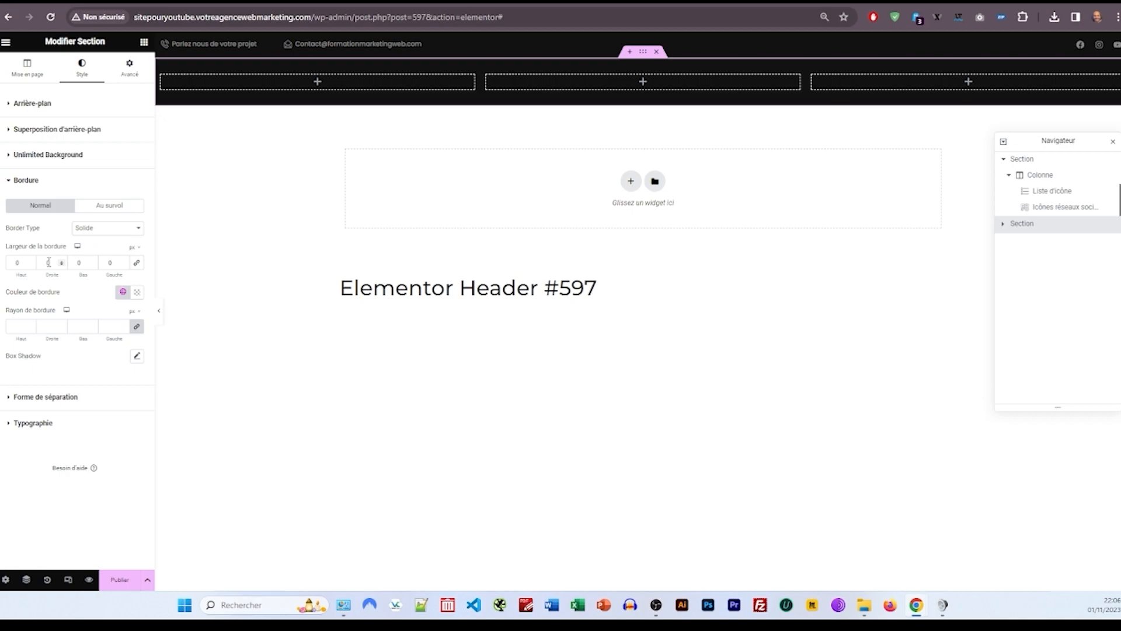
pyautogui.click(93, 263)
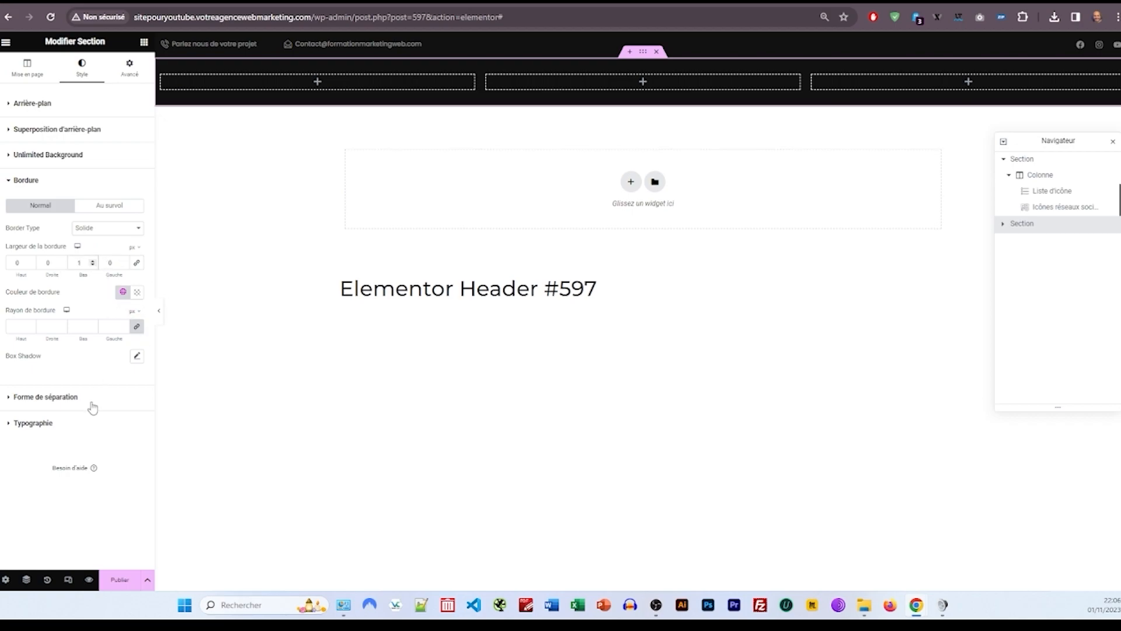
# Step: Unlink the three-column section's margin values and open the widget list
pyautogui.click(130, 67)
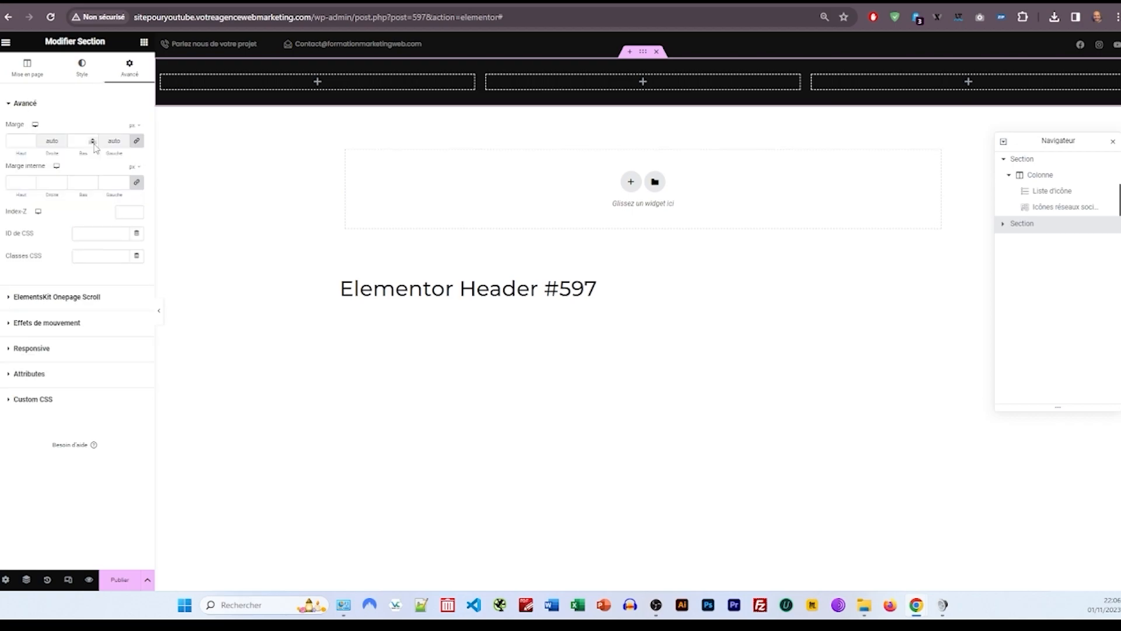
pyautogui.click(136, 141)
pyautogui.click(144, 42)
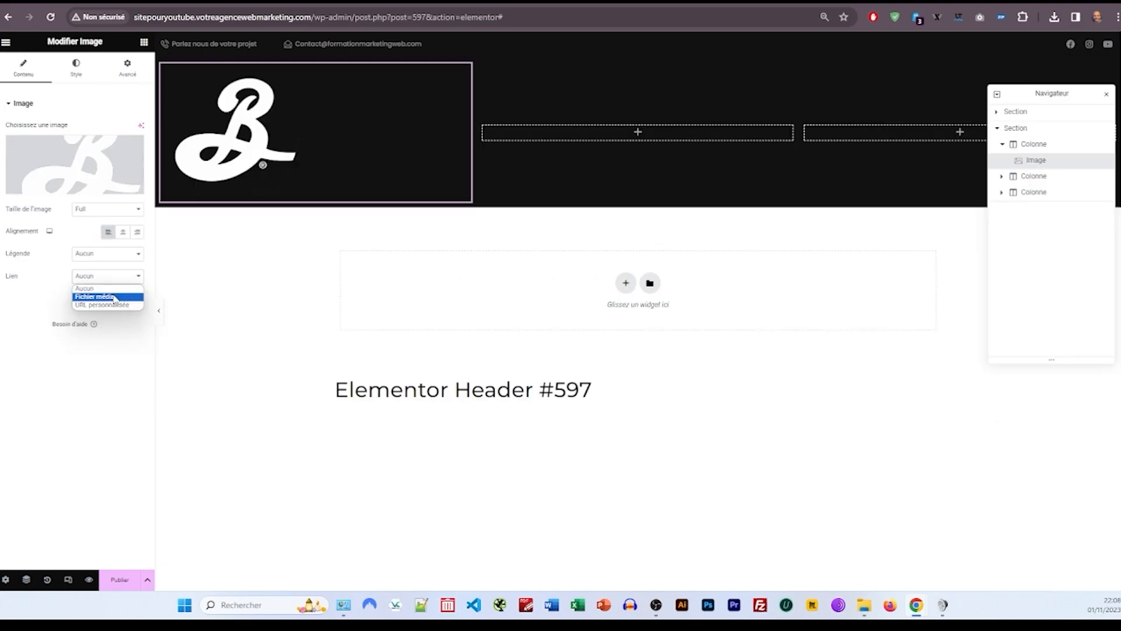
# Step: Link the logo image to a custom URL using the dynamic Site URL tag
pyautogui.click(112, 304)
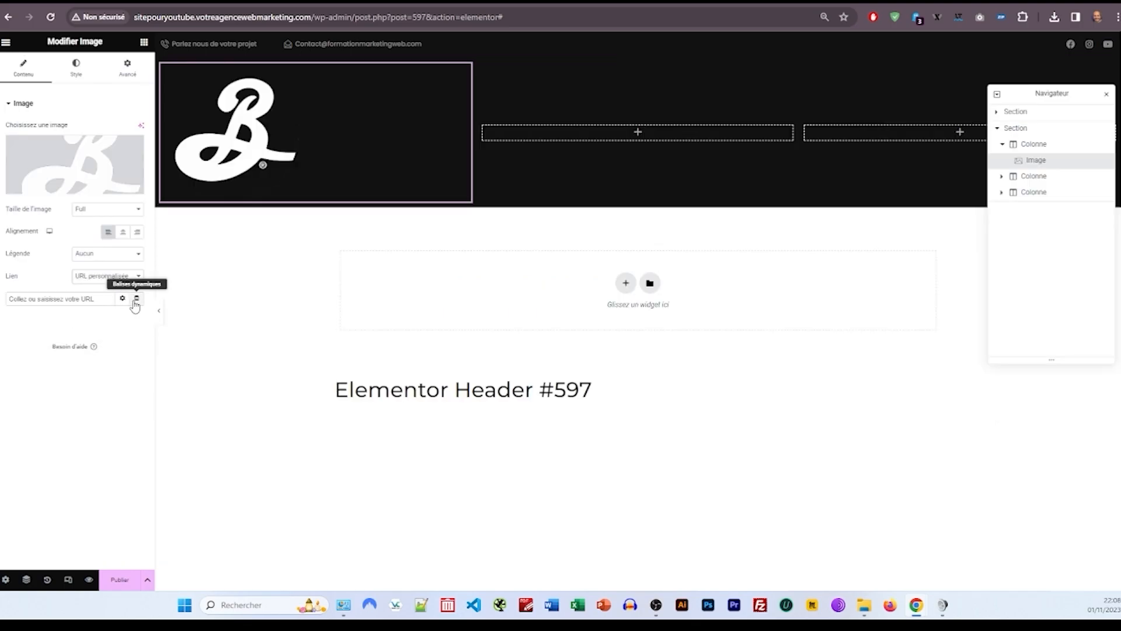
pyautogui.click(138, 300)
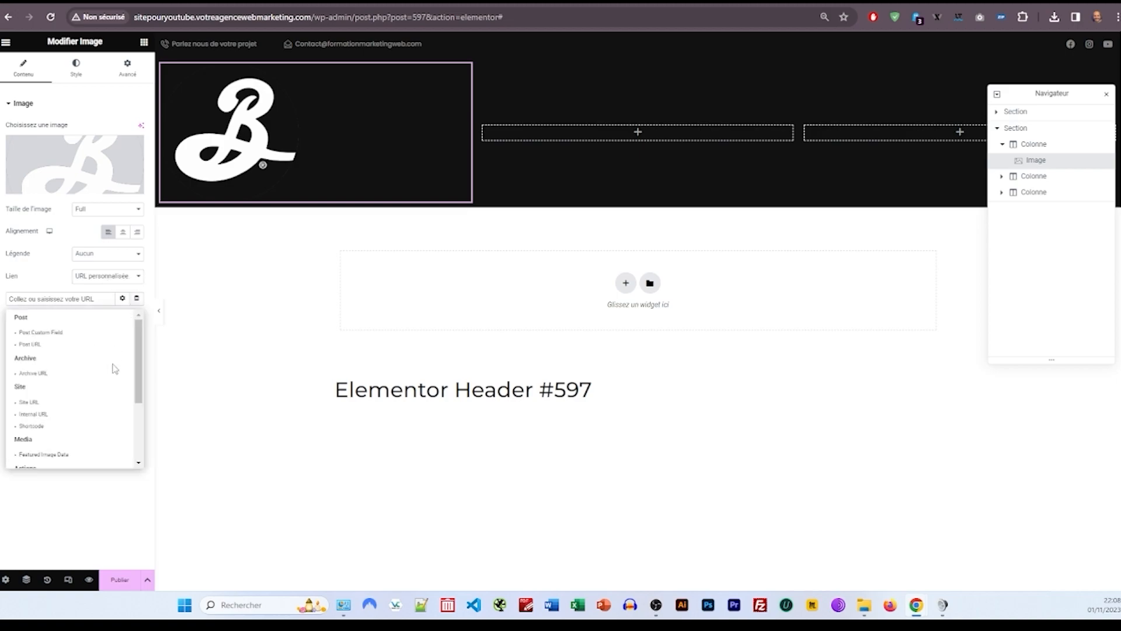
pyautogui.click(45, 404)
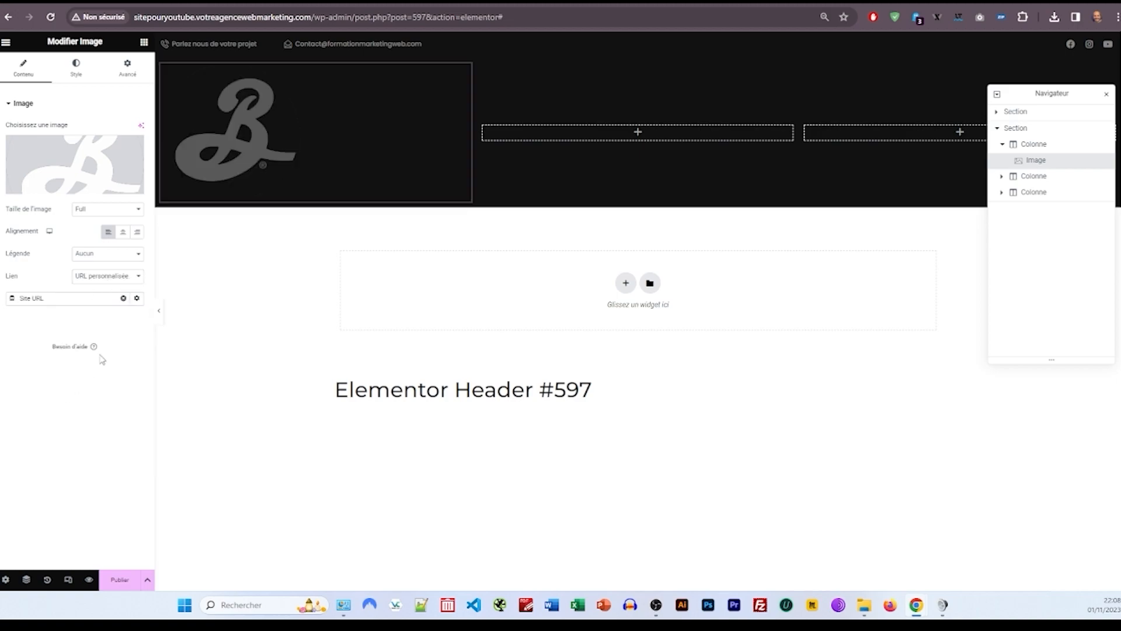
# Step: Set the logo image's width to 120 px
pyautogui.click(76, 69)
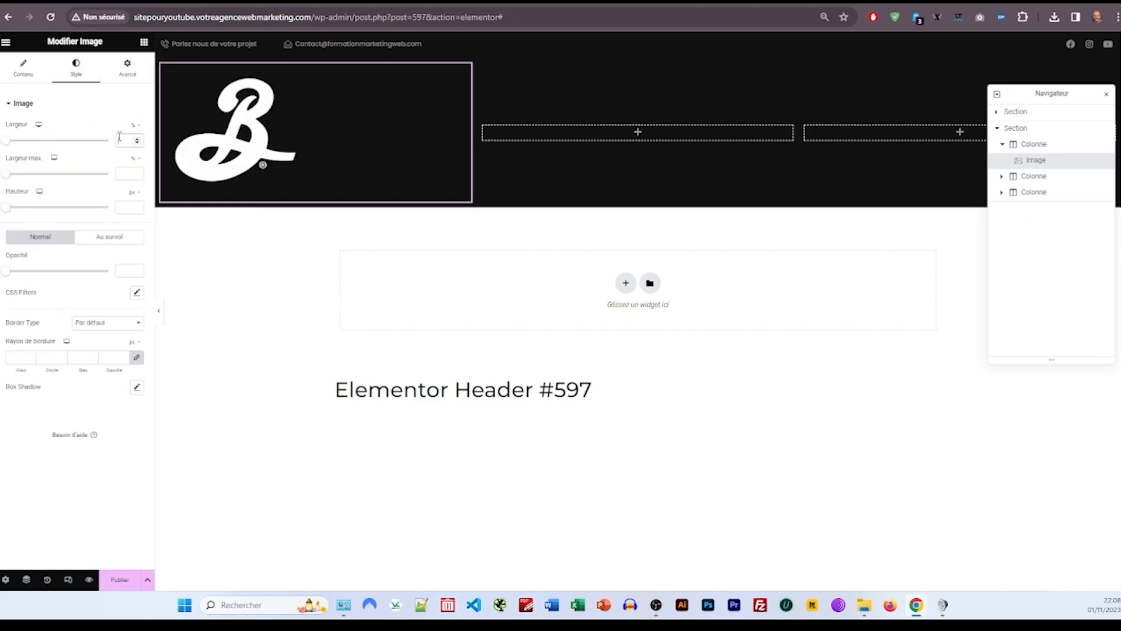
pyautogui.write('120')
pyautogui.click(137, 130)
pyautogui.click(134, 126)
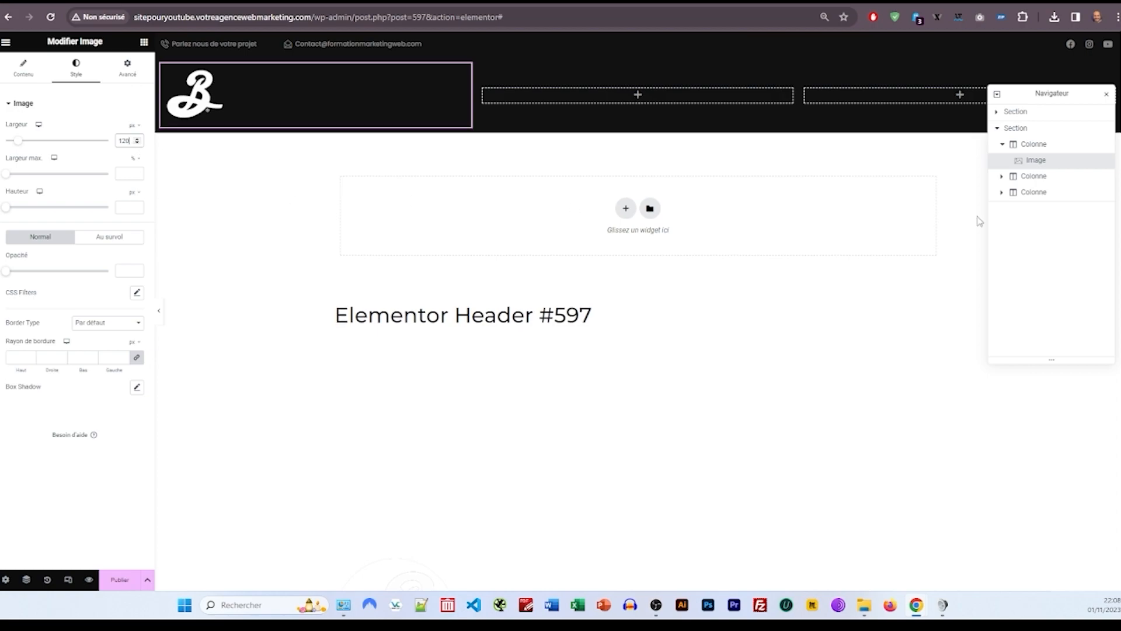
# Step: Add a WordPress Menu widget to the middle column of the logo section and stretch its alignment
pyautogui.click(143, 42)
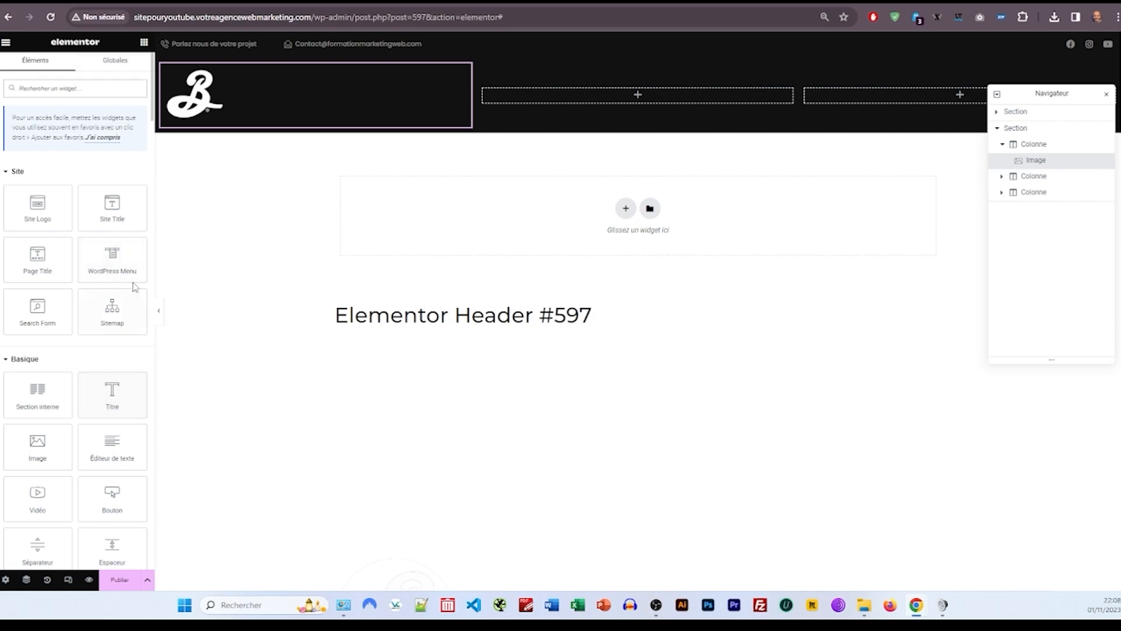
pyautogui.moveTo(136, 255); pyautogui.dragTo(543, 100)
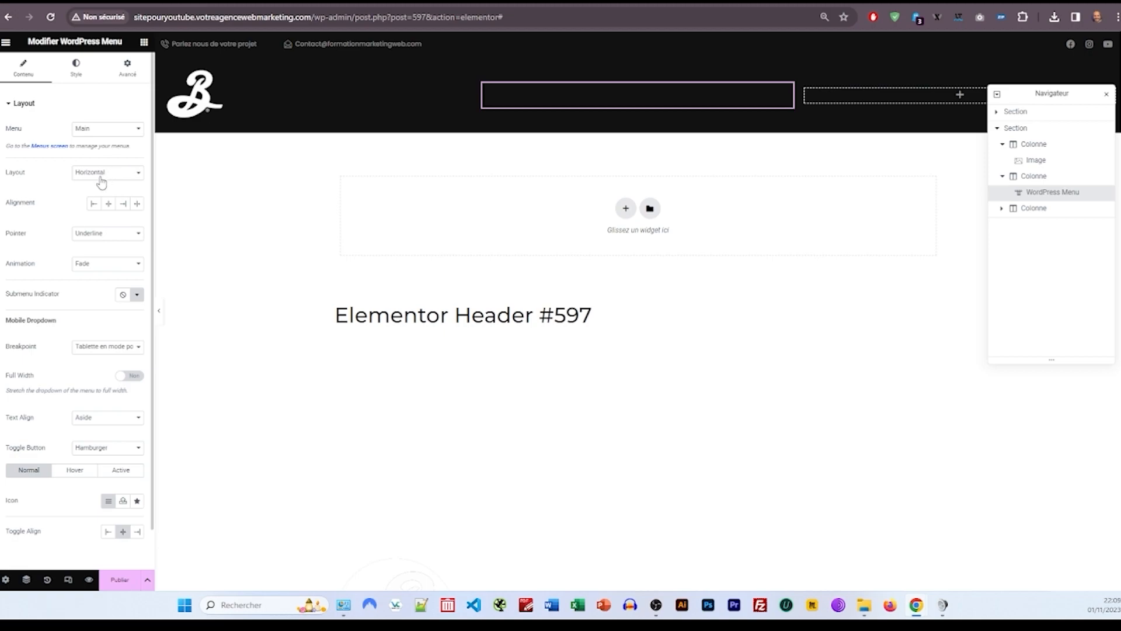
pyautogui.click(137, 204)
# Step: Set the header menu's normal text colour to the global Principal colour
pyautogui.click(76, 65)
pyautogui.click(123, 173)
pyautogui.click(49, 226)
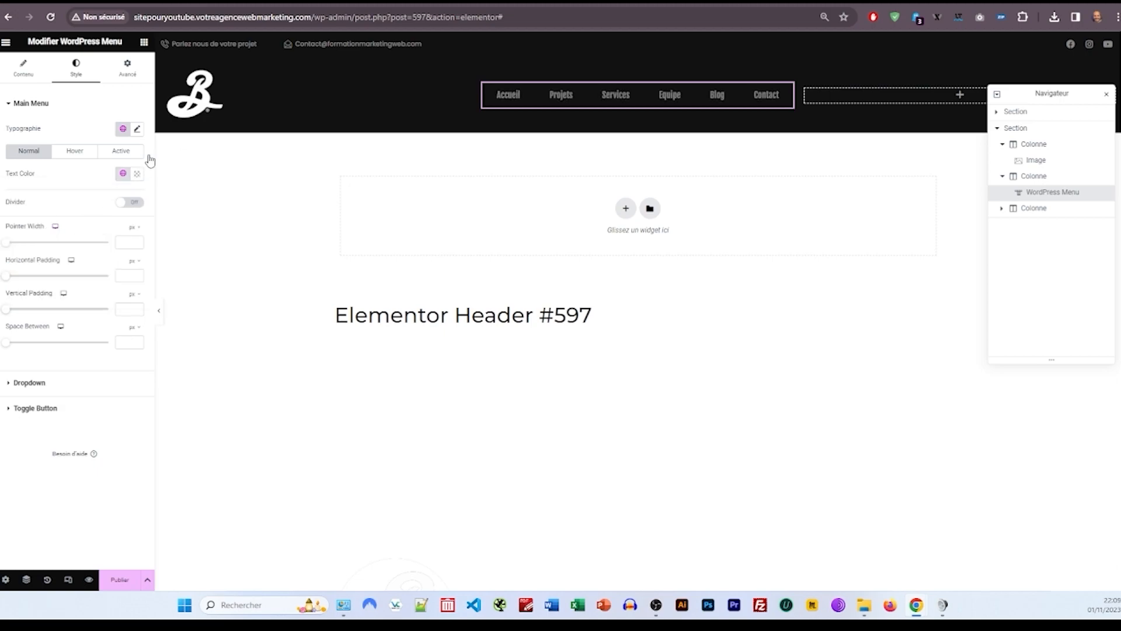
# Step: Try the left and centre alignments on the header menu and return to the stretched alignment
pyautogui.click(24, 67)
pyautogui.click(93, 203)
pyautogui.click(110, 204)
pyautogui.click(136, 204)
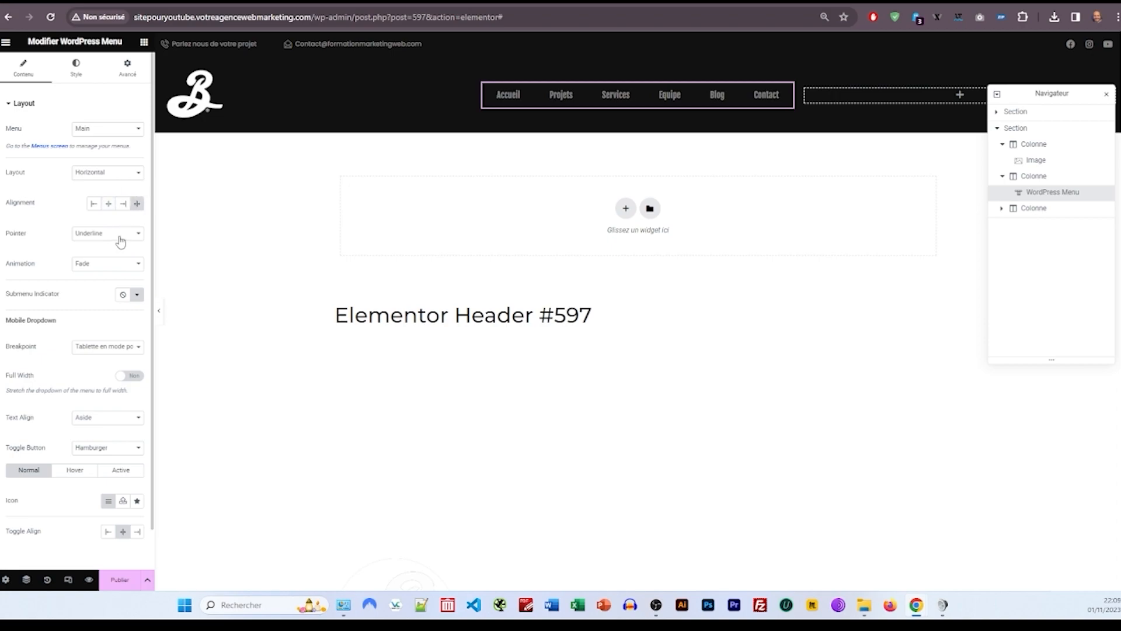
# Step: Set the menu's pointer animation to Slide and its mobile dropdown breakpoint to None
pyautogui.click(92, 265)
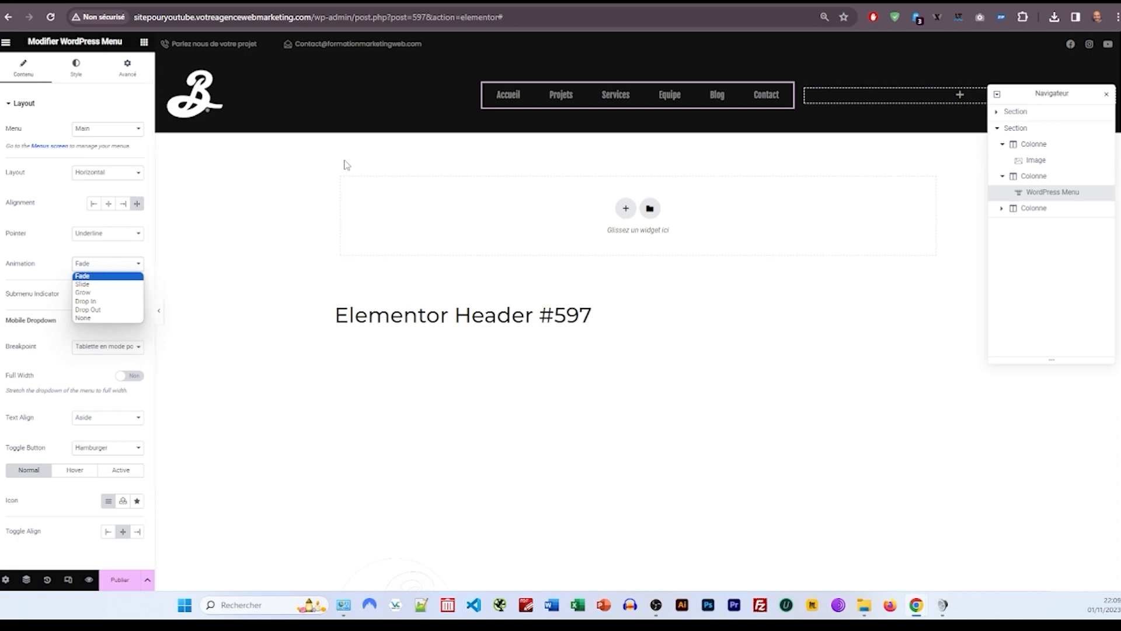
pyautogui.press('Down')
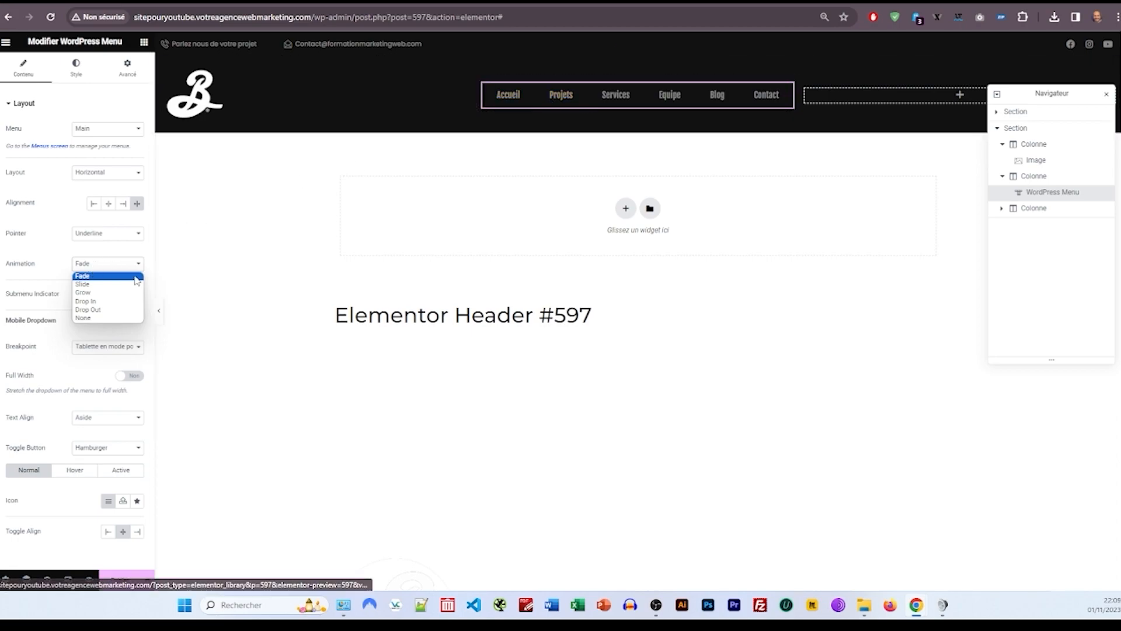
pyautogui.press('Return')
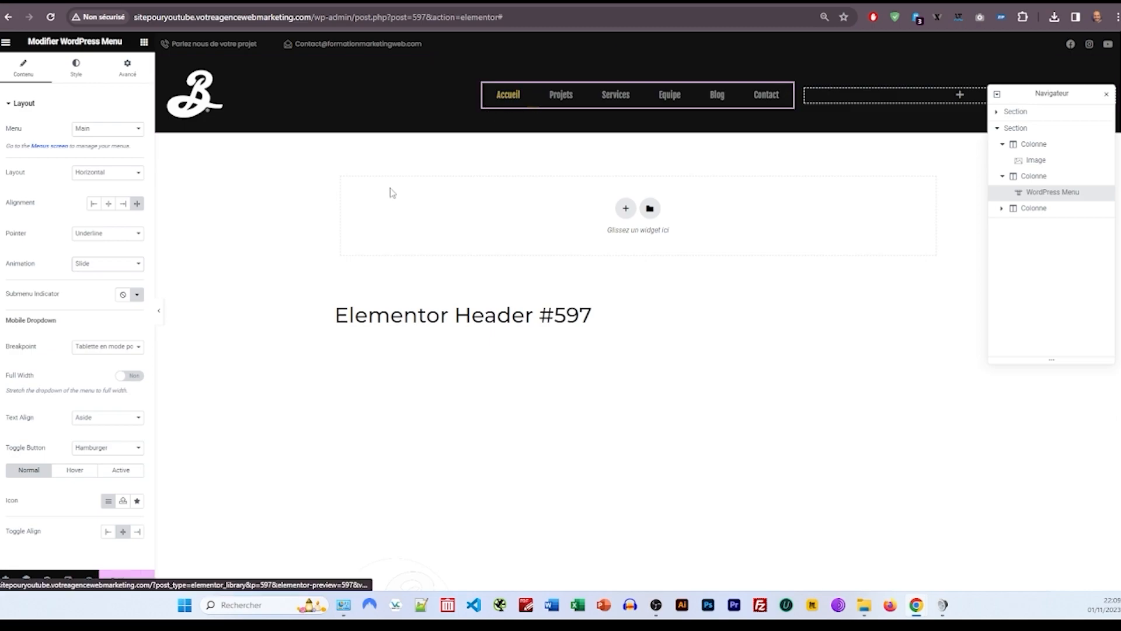
pyautogui.click(109, 349)
pyautogui.click(108, 374)
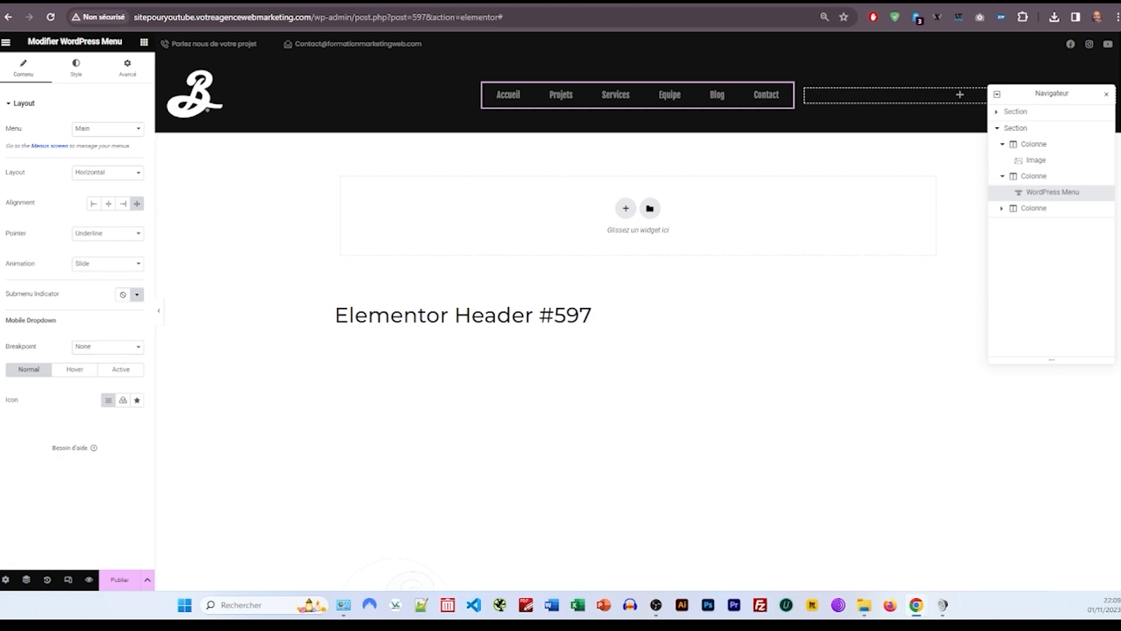
# Step: Set the main menu's typography to the Poppins font family at 15 px
pyautogui.click(79, 72)
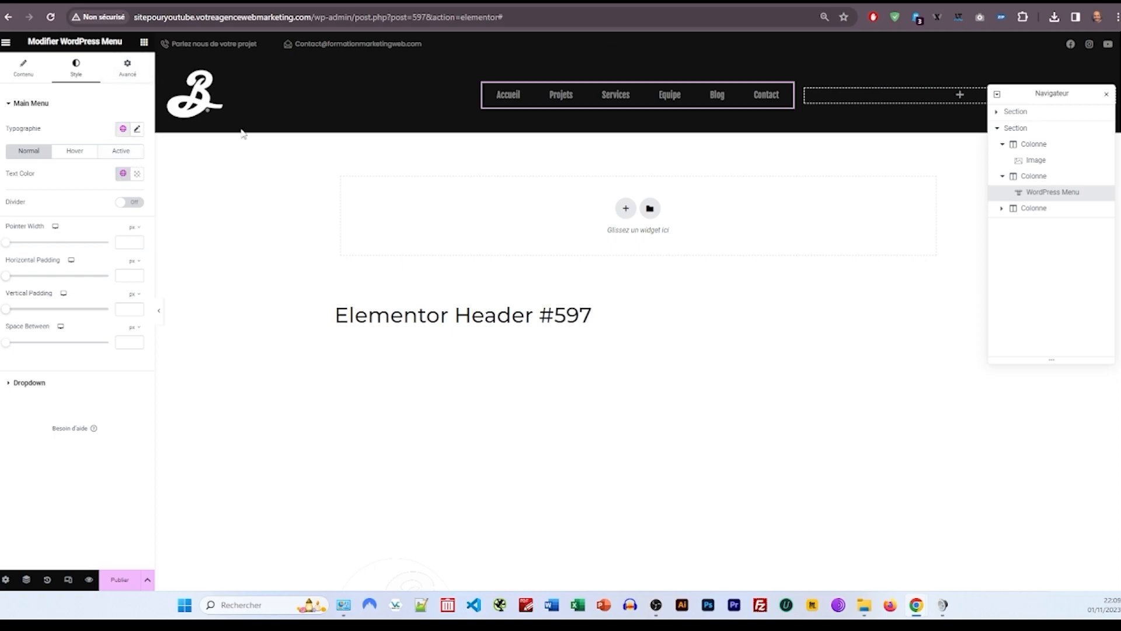
pyautogui.click(138, 130)
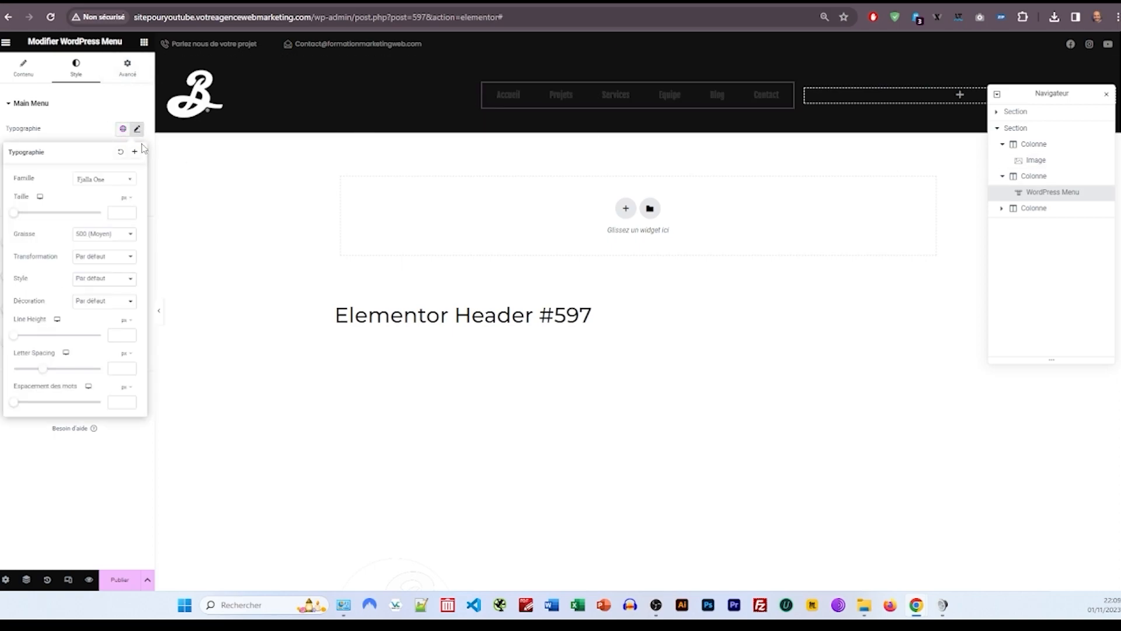
pyautogui.click(96, 182)
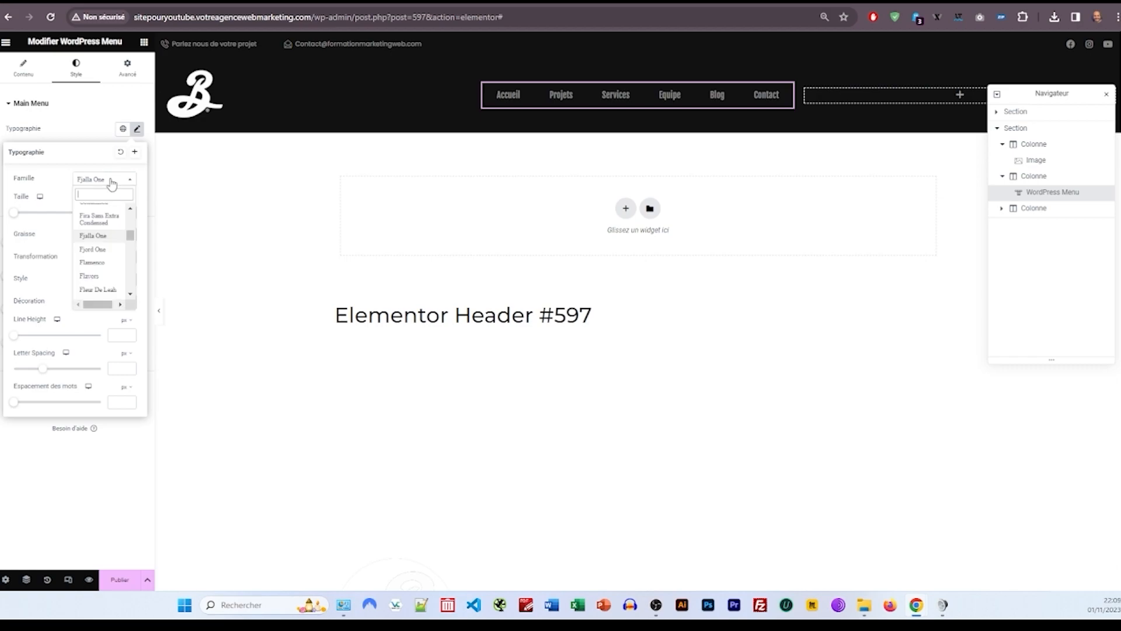
pyautogui.write('poppi')
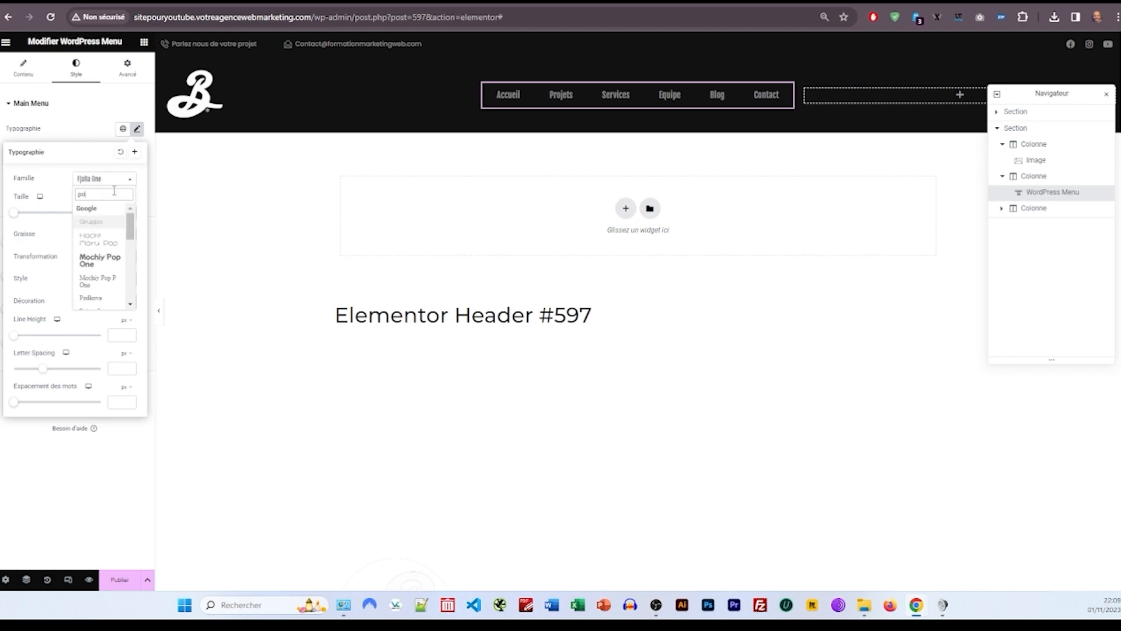
pyautogui.click(116, 220)
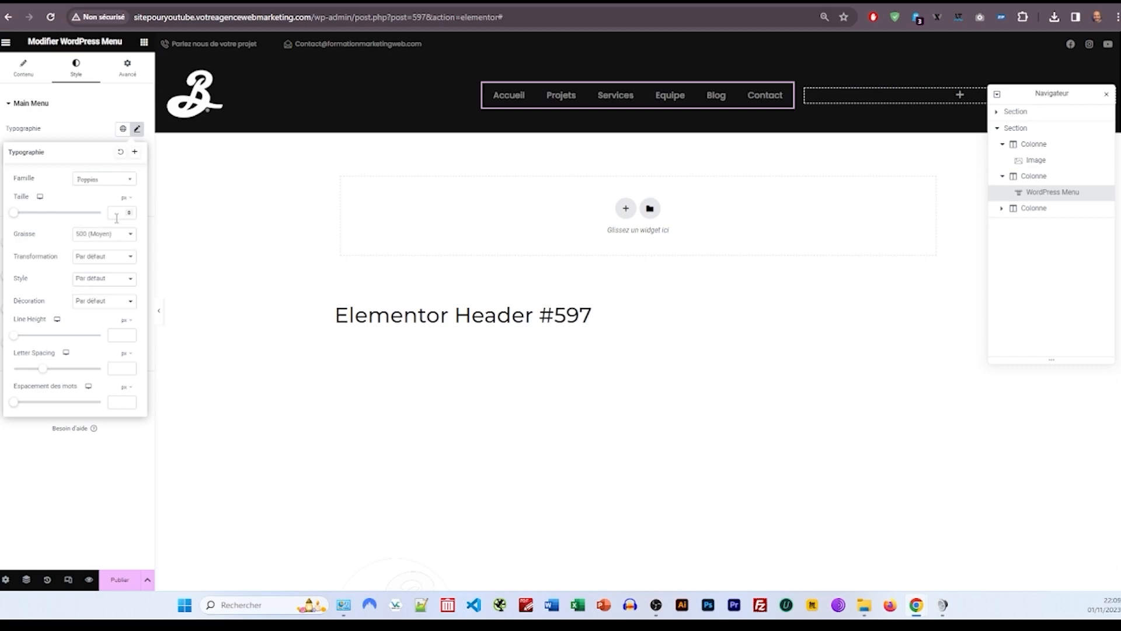
pyautogui.click(117, 214)
pyautogui.write('15')
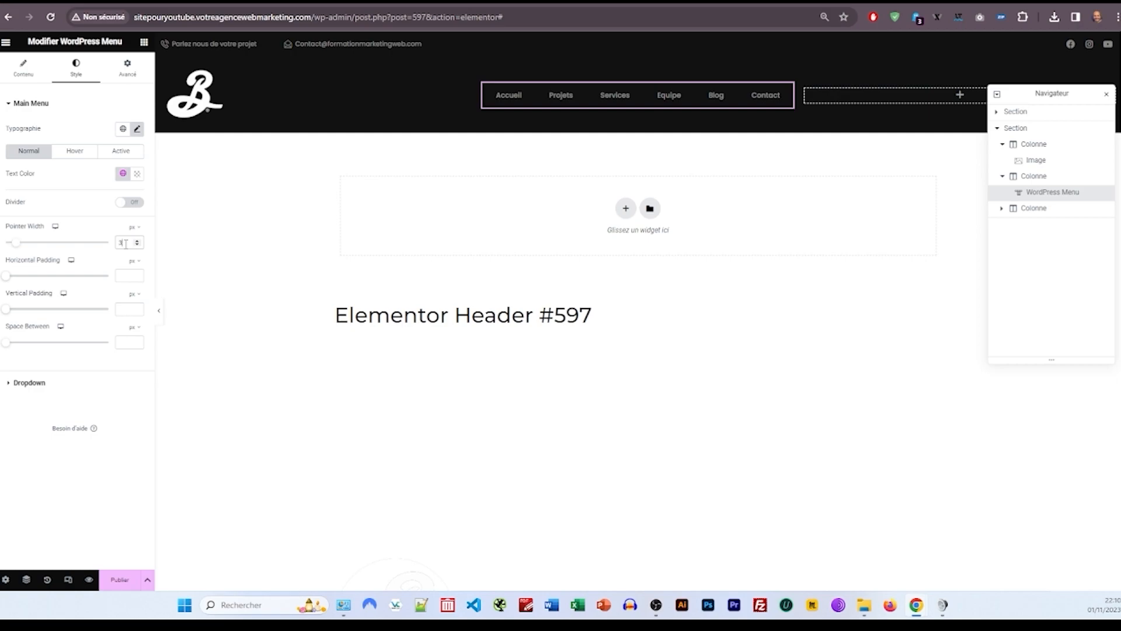
# Step: Try a 19 px pointer width on the main menu, and set it to 3 px
pyautogui.moveTo(16, 242); pyautogui.dragTo(73, 248)
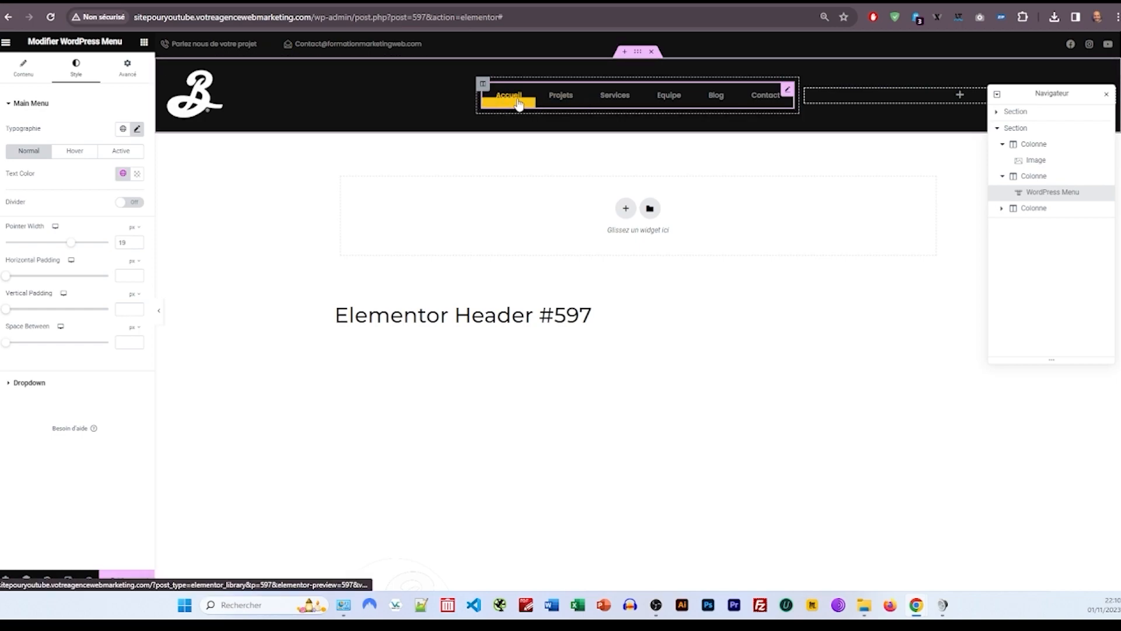
pyautogui.moveTo(129, 241); pyautogui.dragTo(53, 241)
pyautogui.write('3')
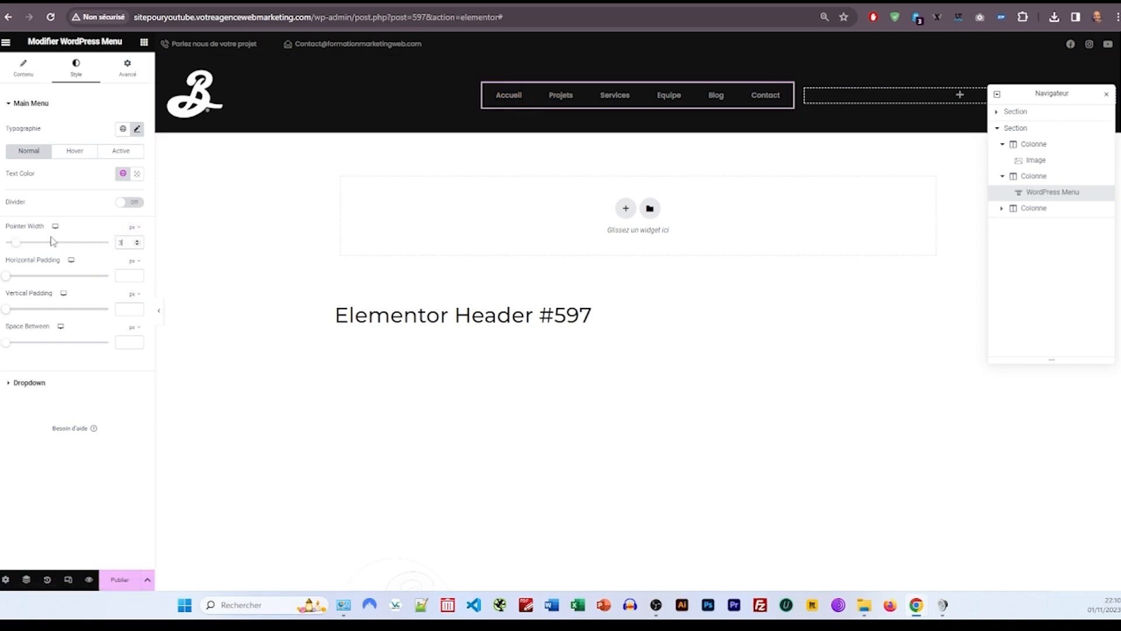
# Step: Try a vertical padding of 50 px on the main menu, and set it to 7 px
pyautogui.click(125, 313)
pyautogui.moveTo(7, 308); pyautogui.dragTo(112, 310)
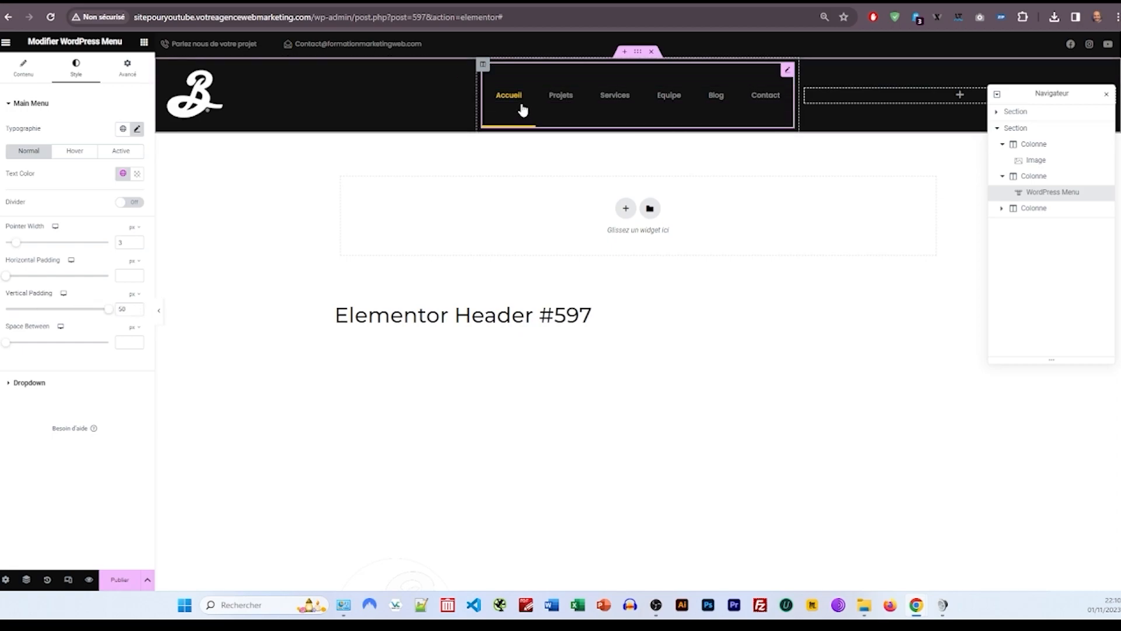
pyautogui.doubleClick(131, 314)
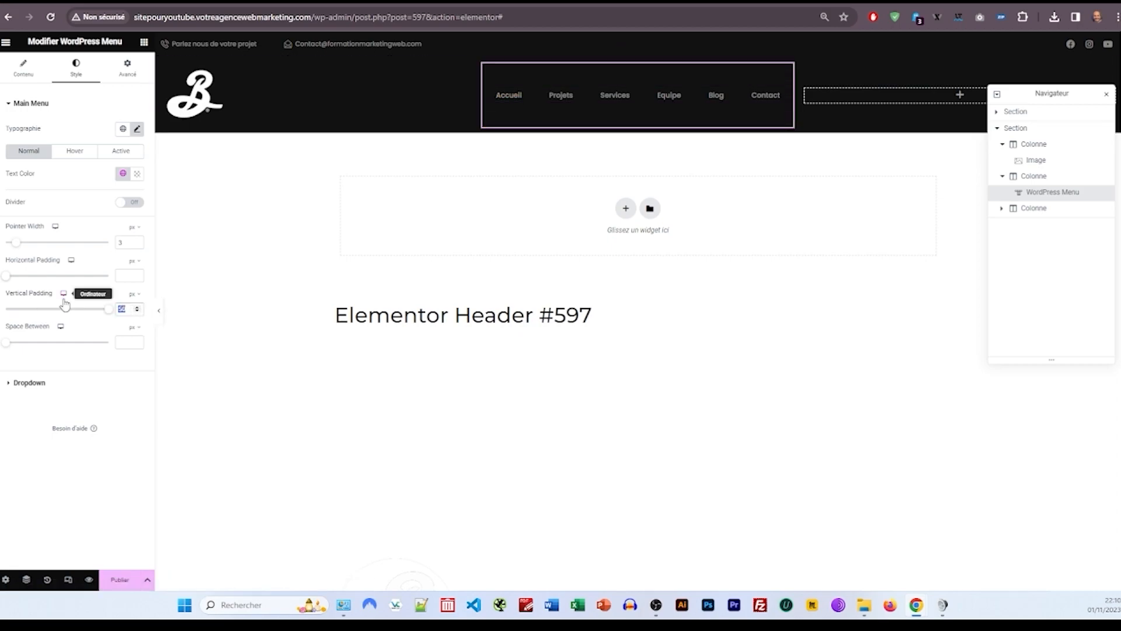
pyautogui.write('7')
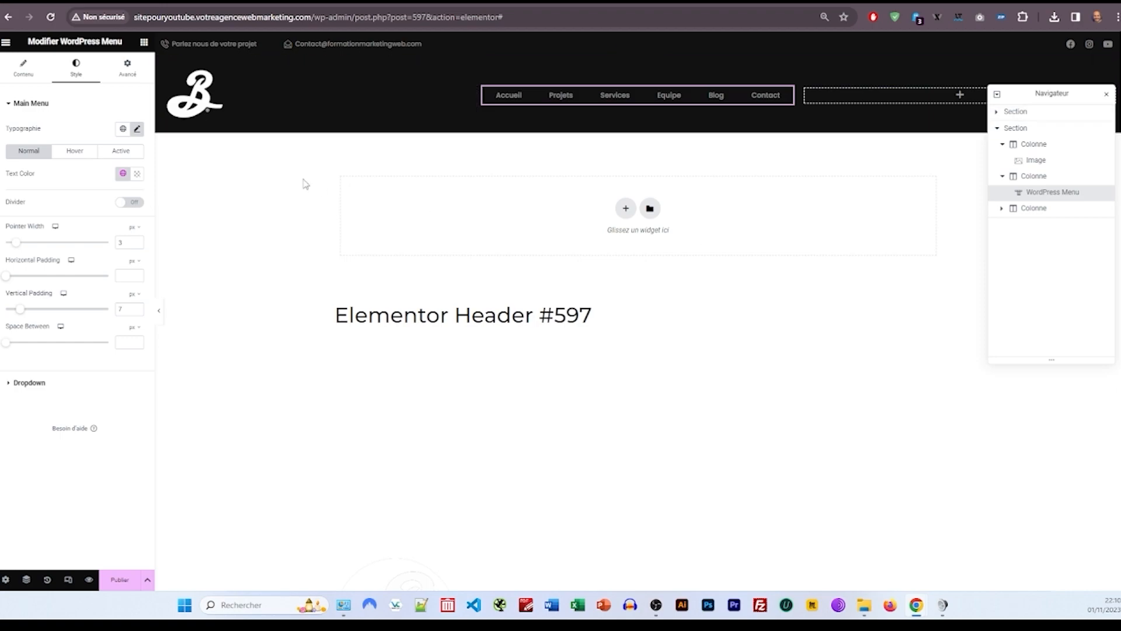
# Step: Add a Bouton widget to the third column of the logo section and align it right
pyautogui.click(127, 69)
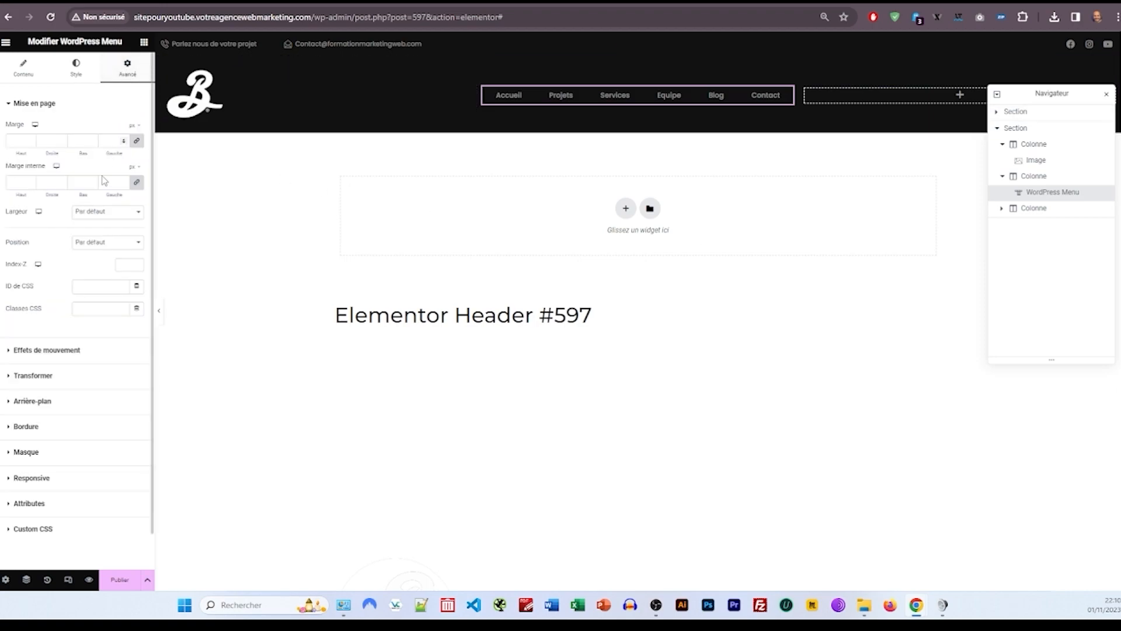
pyautogui.click(142, 44)
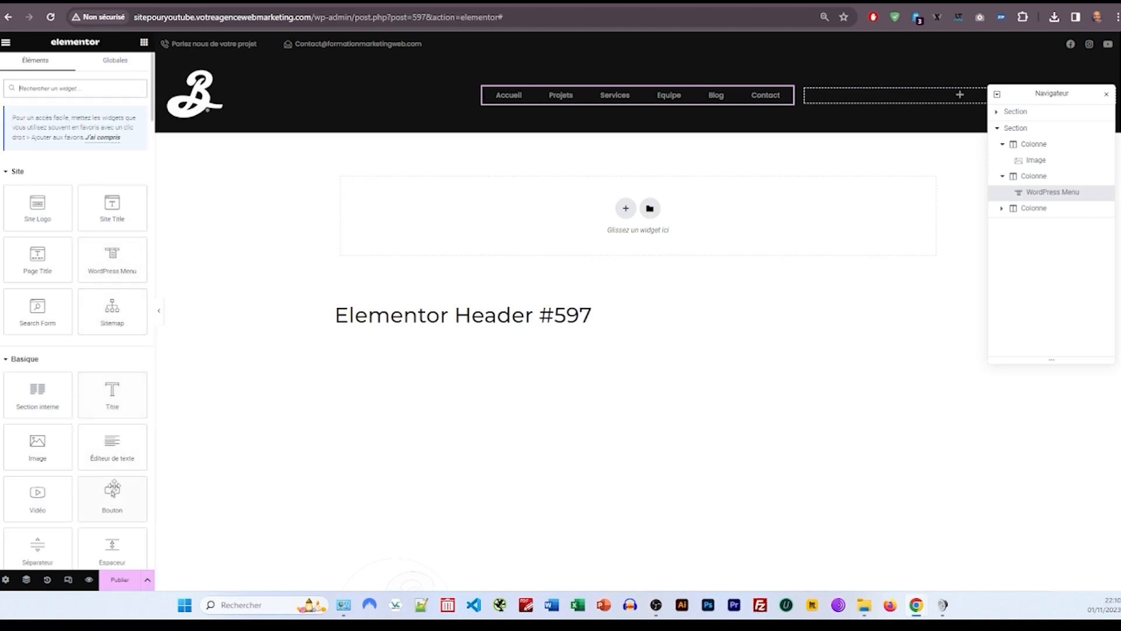
pyautogui.moveTo(117, 496); pyautogui.dragTo(964, 95)
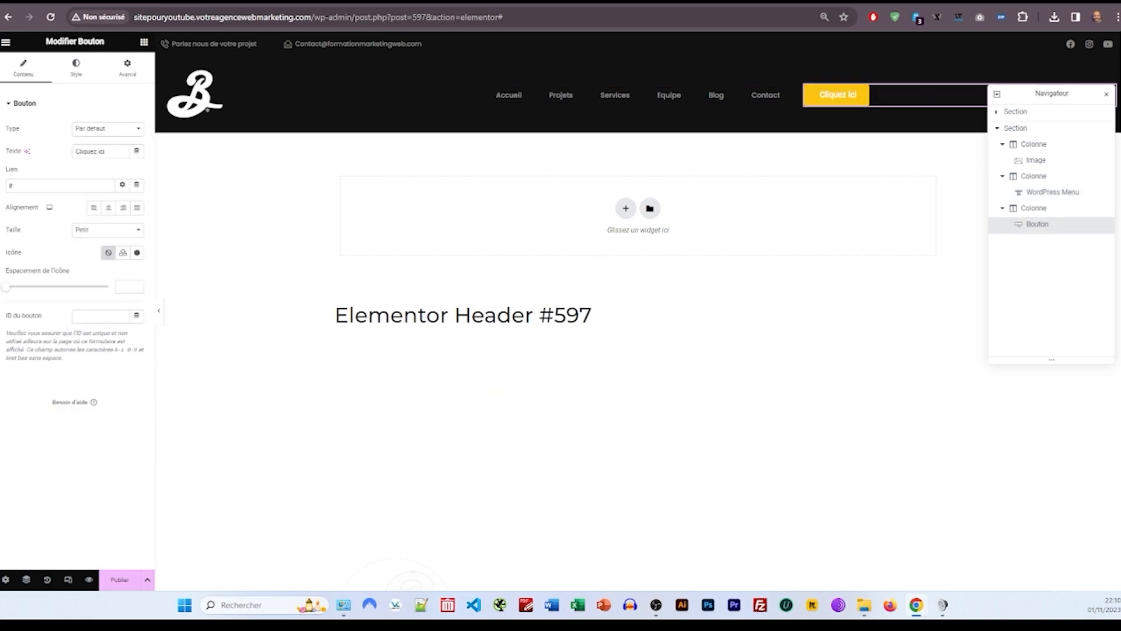
pyautogui.moveTo(1085, 90); pyautogui.dragTo(1060, 198)
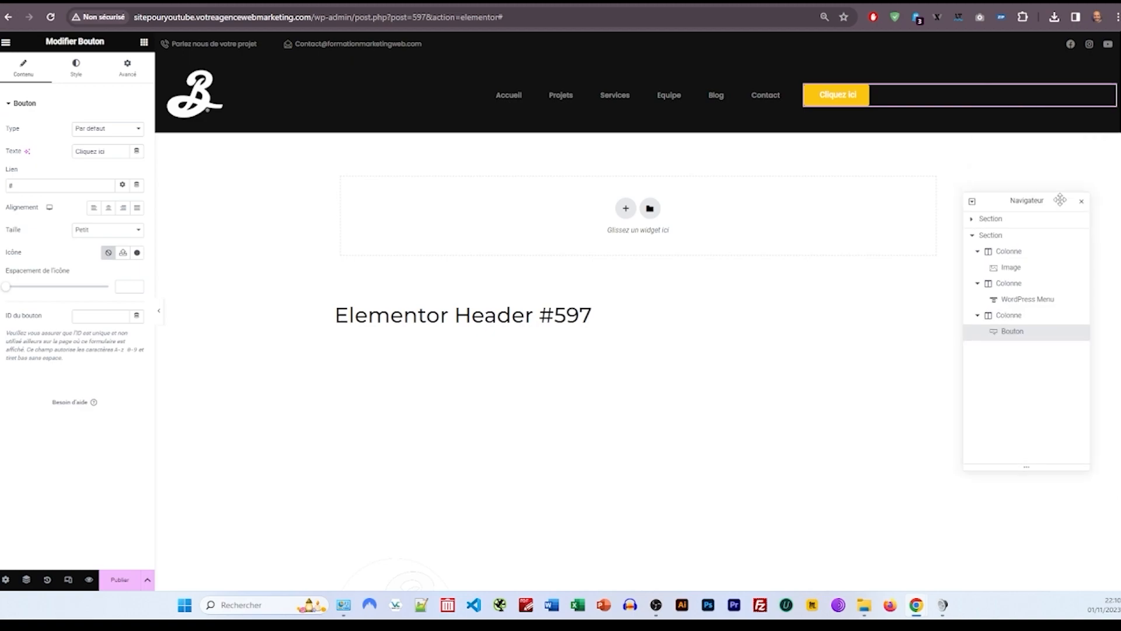
pyautogui.click(123, 208)
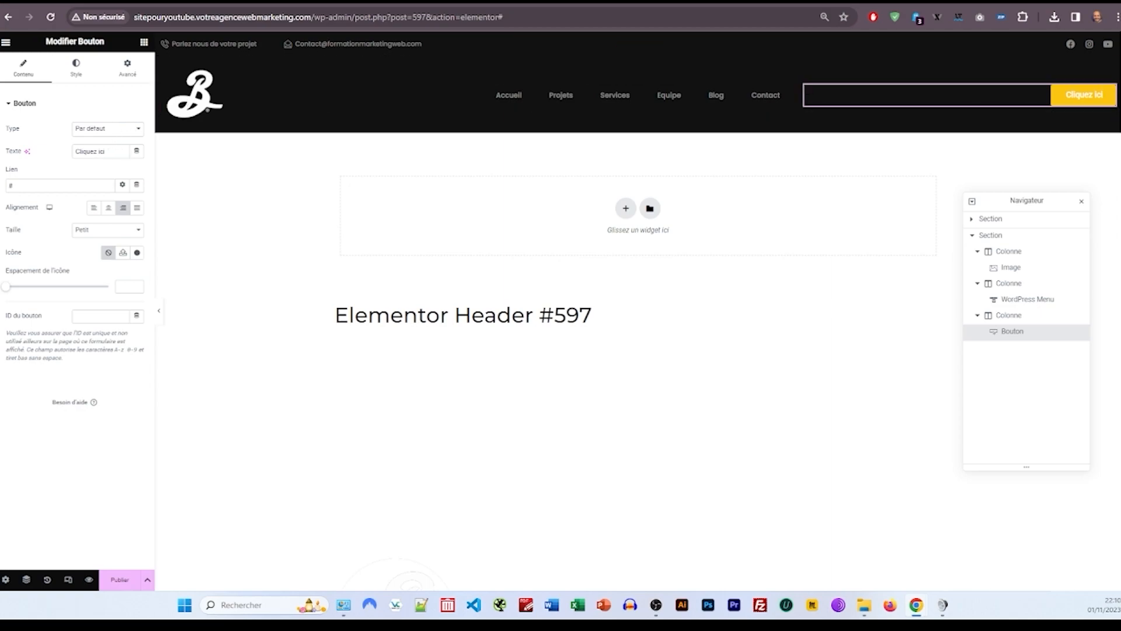
# Step: Replace the button's text with "Contactez-nous"
pyautogui.moveTo(120, 152); pyautogui.dragTo(87, 152)
pyautogui.rightClick(89, 153)
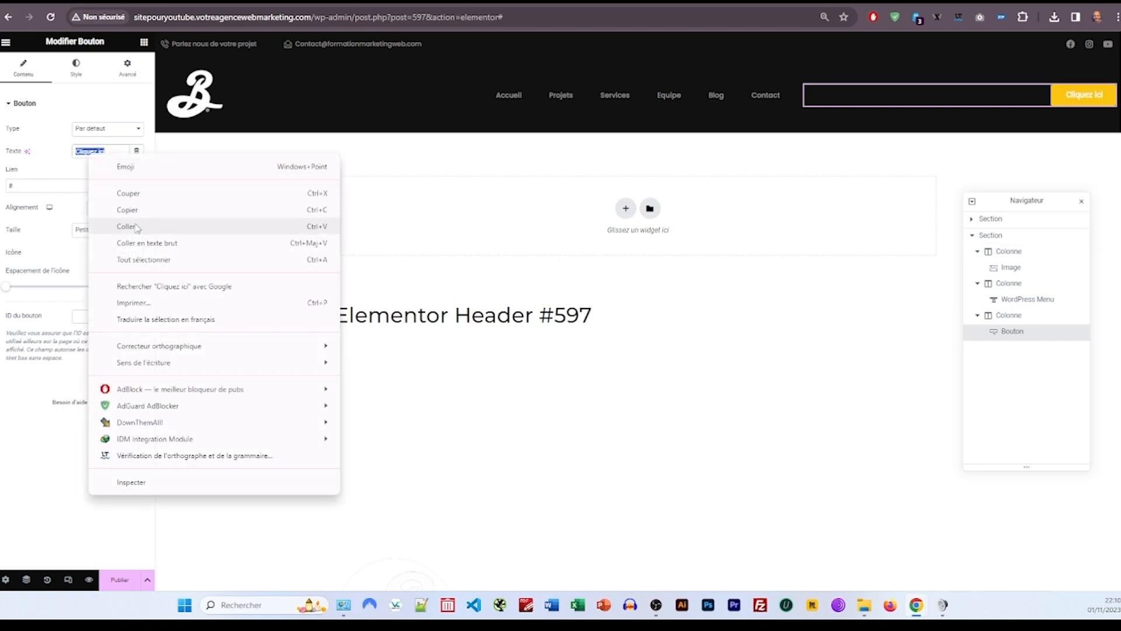
pyautogui.click(128, 227)
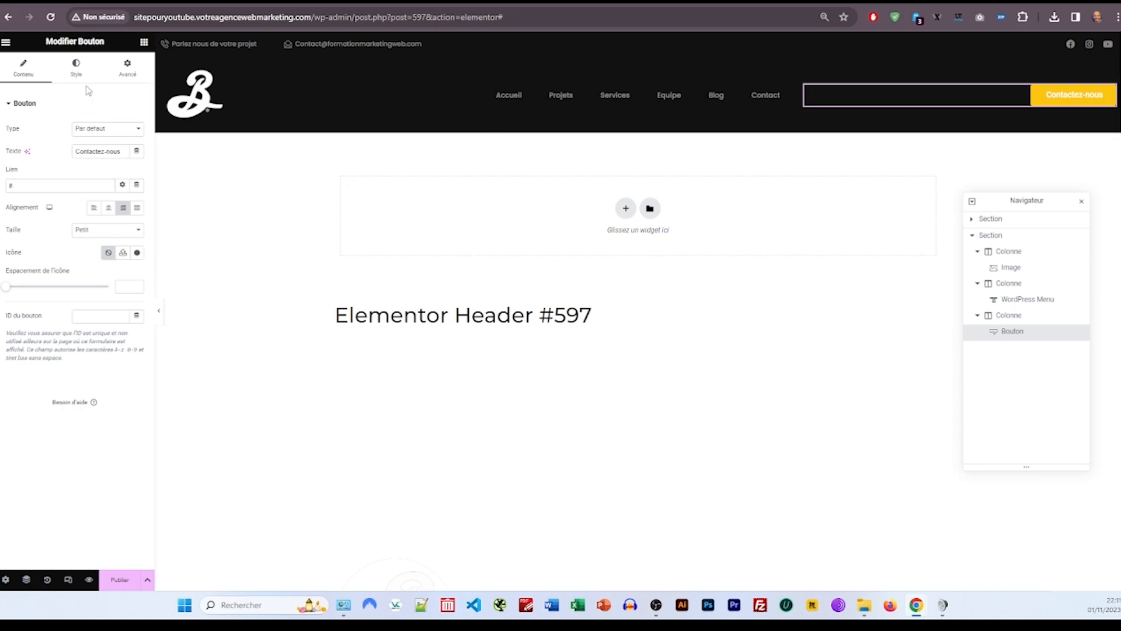
# Step: Set the button's text colour to the global Secondaire colour and make its background colour fully transparent
pyautogui.click(76, 66)
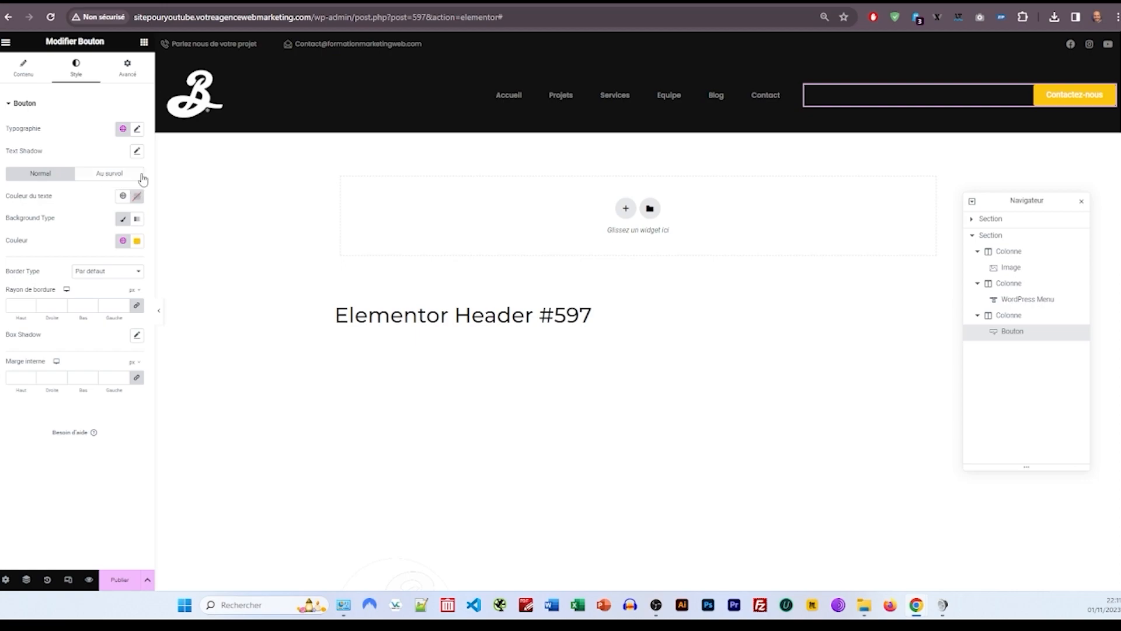
pyautogui.click(123, 195)
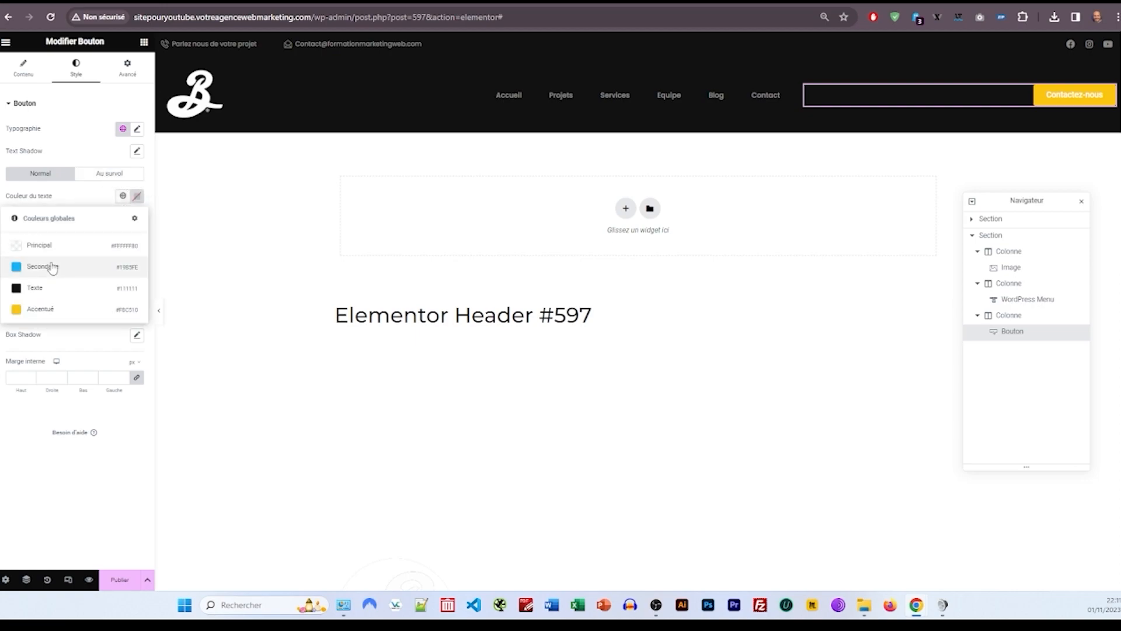
pyautogui.click(44, 266)
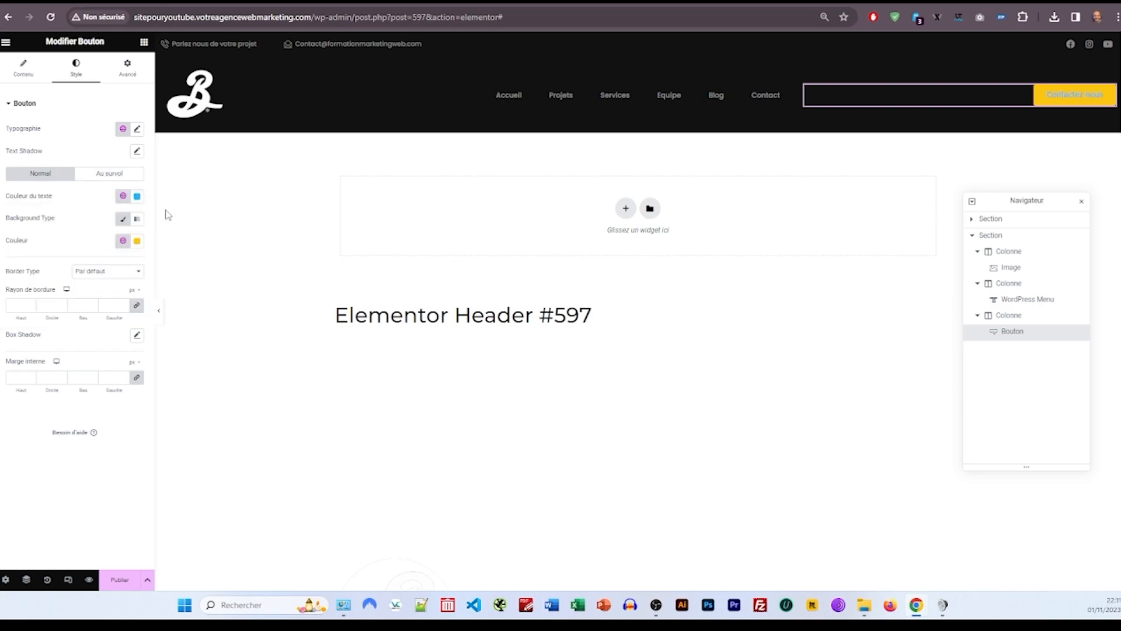
pyautogui.click(136, 241)
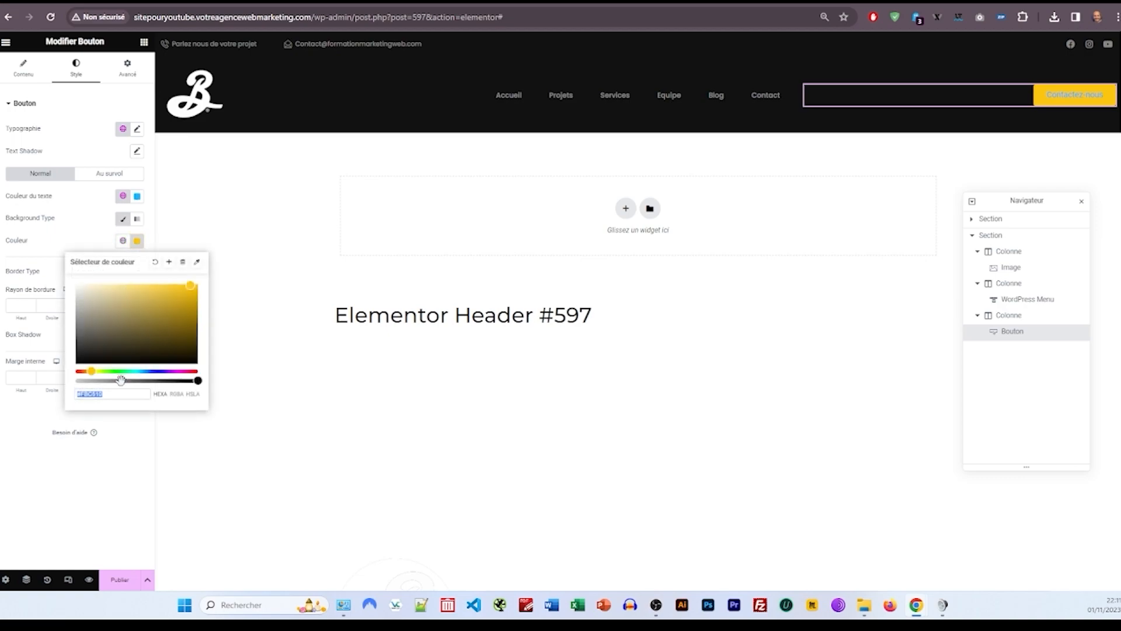
pyautogui.moveTo(121, 380); pyautogui.dragTo(76, 381)
pyautogui.click(81, 239)
# Step: Give the button a 1 px Solide border in the global Secondaire colour with a 5 px border radius
pyautogui.click(107, 271)
pyautogui.click(84, 299)
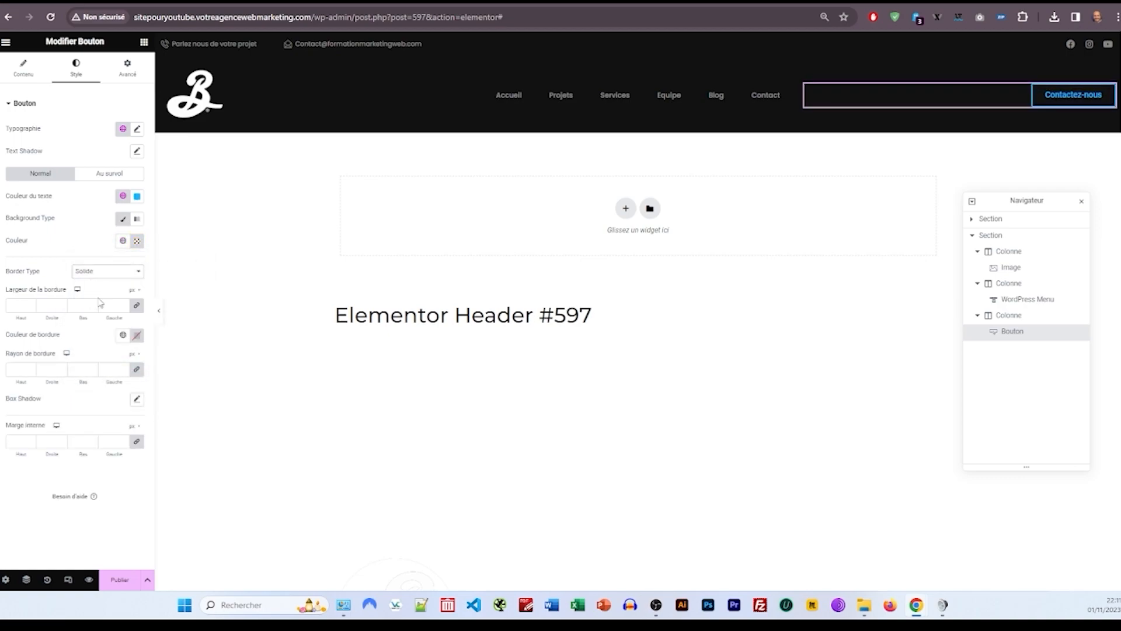
pyautogui.click(82, 305)
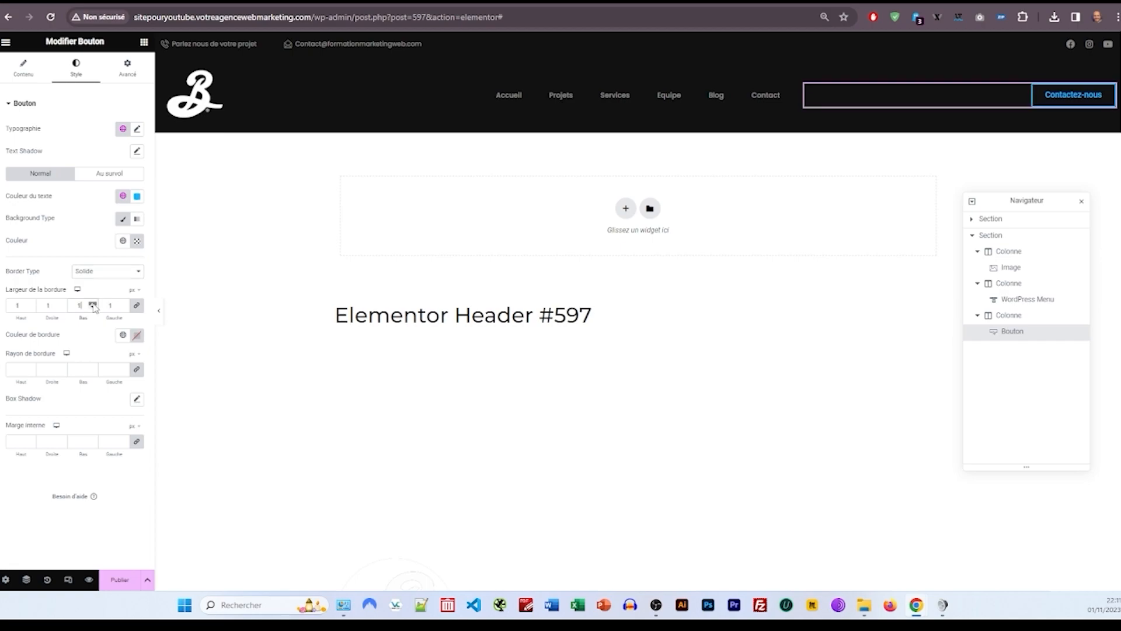
pyautogui.click(123, 334)
pyautogui.click(62, 404)
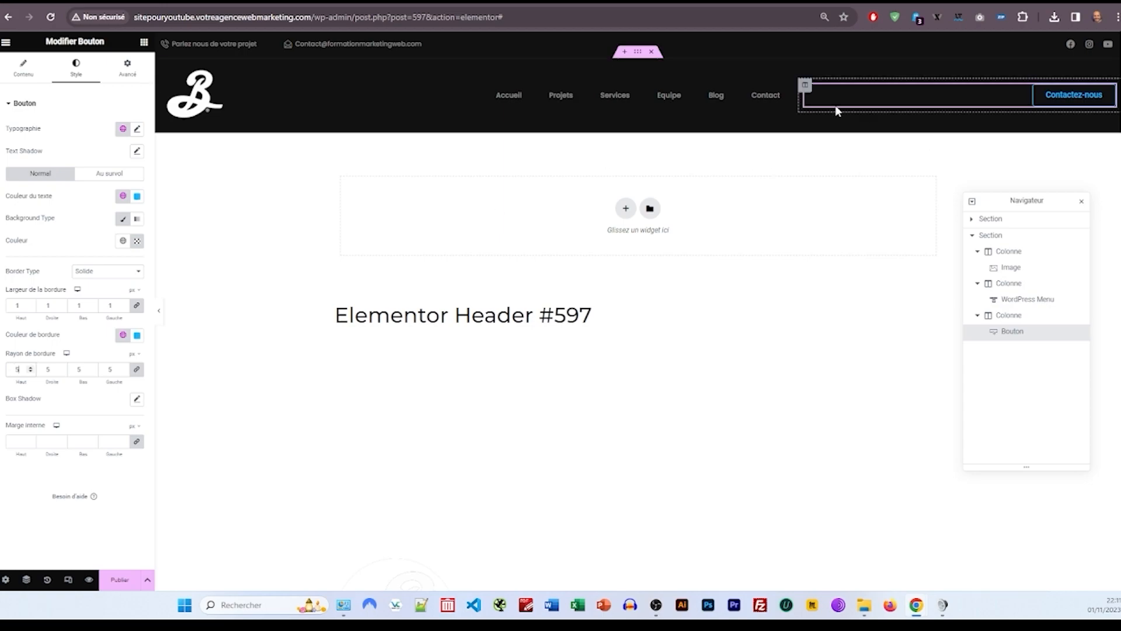
pyautogui.click(780, 105)
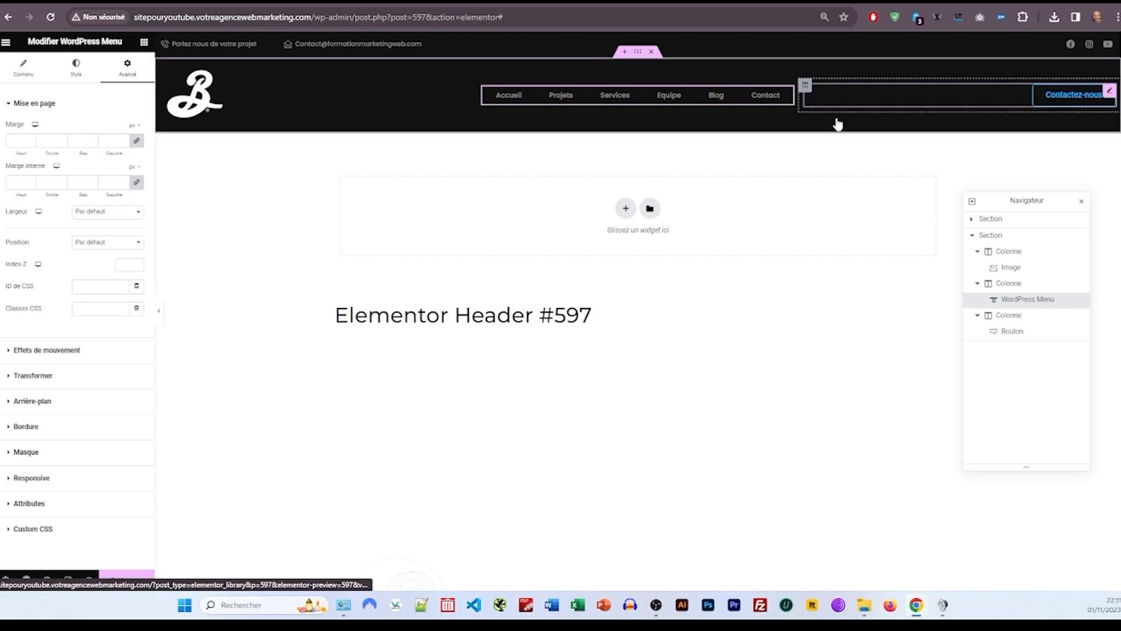
pyautogui.click(1006, 103)
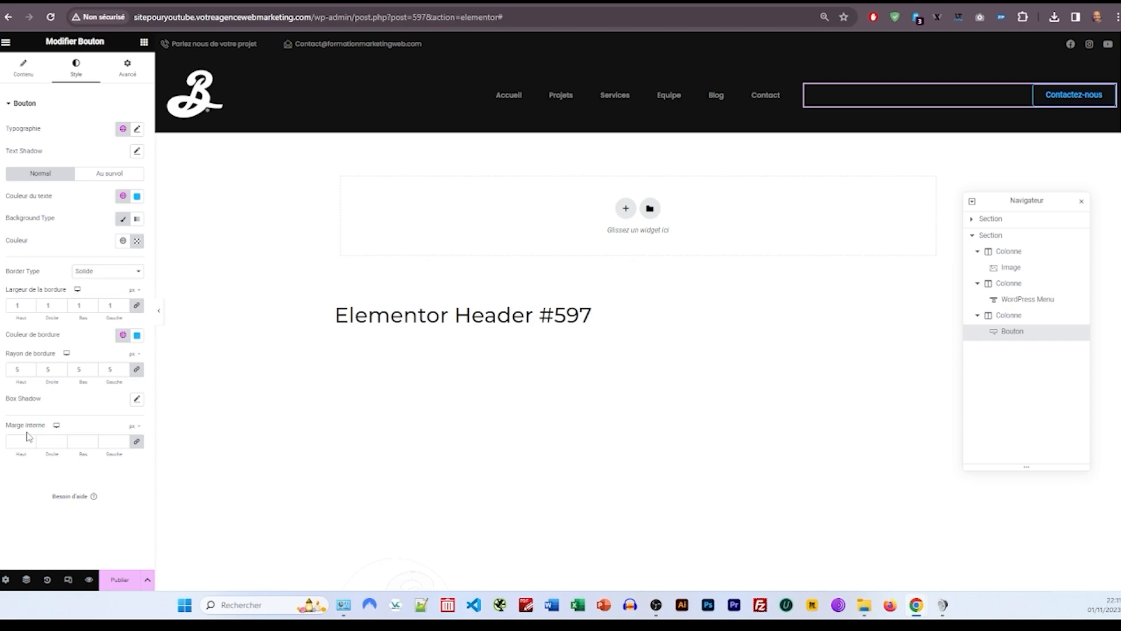
# Step: Unlink the button's padding values and set them to 15 px top and bottom, 50 px right and left
pyautogui.click(137, 441)
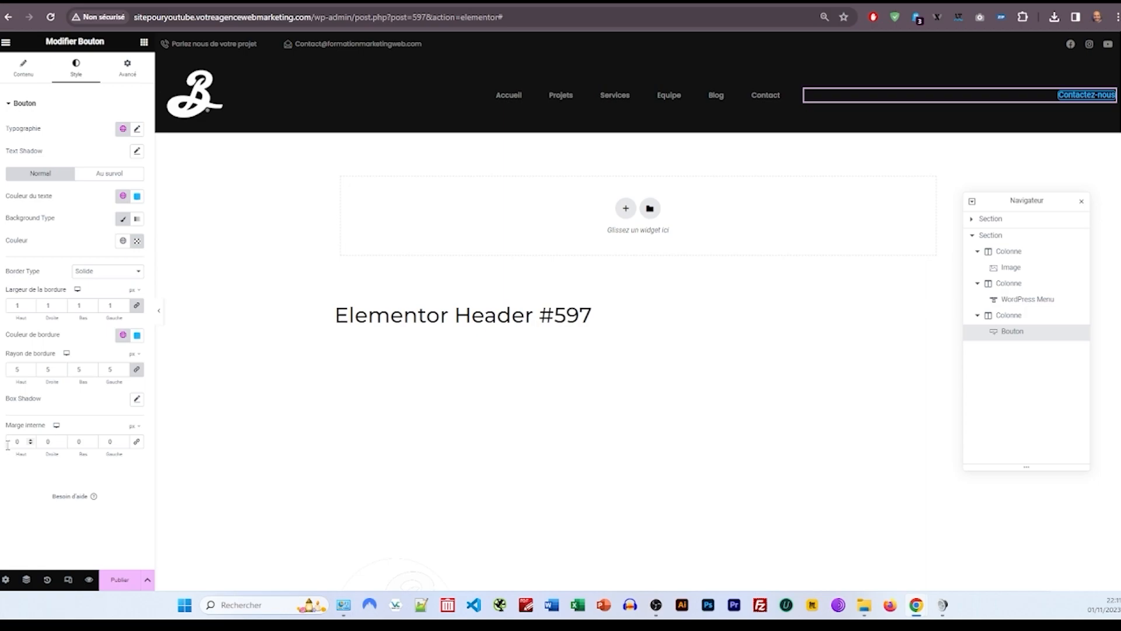
pyautogui.write('15')
pyautogui.doubleClick(45, 442)
pyautogui.write('50')
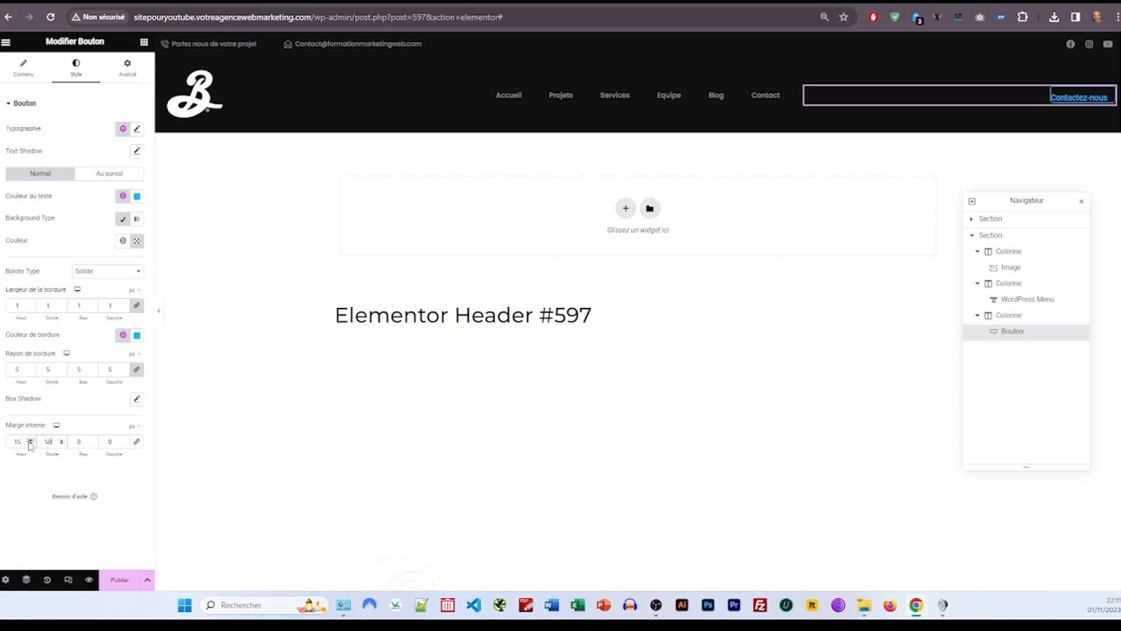
pyautogui.write('15')
pyautogui.press('Tab')
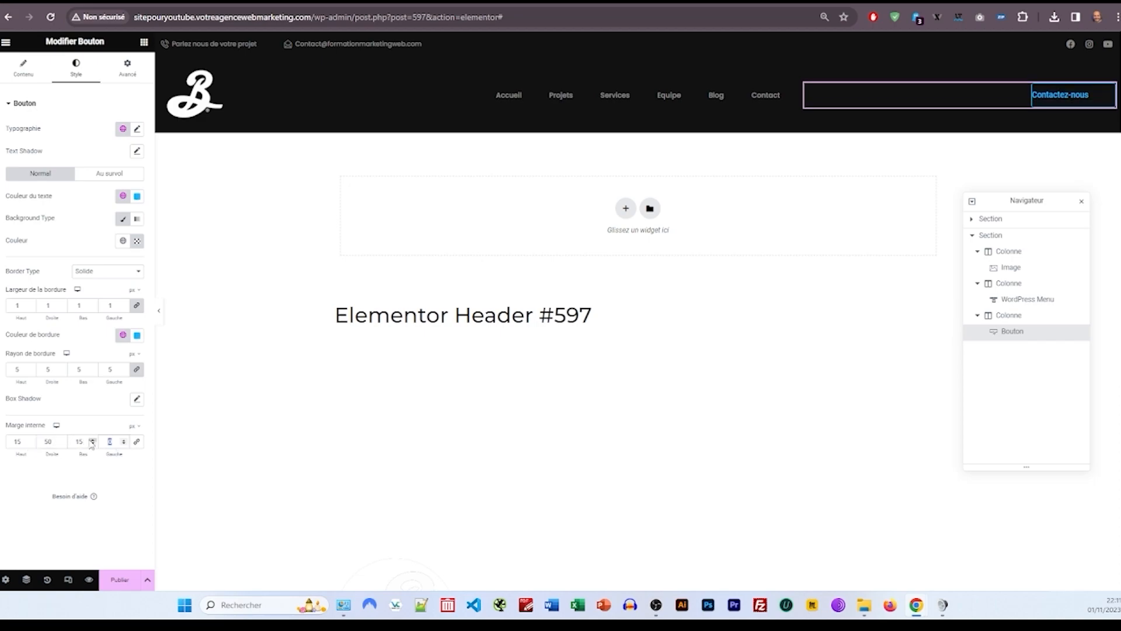
pyautogui.write('50')
# Step: Give the button's hover state white text and the global Secondaire background colour, and publish the header template
pyautogui.click(127, 175)
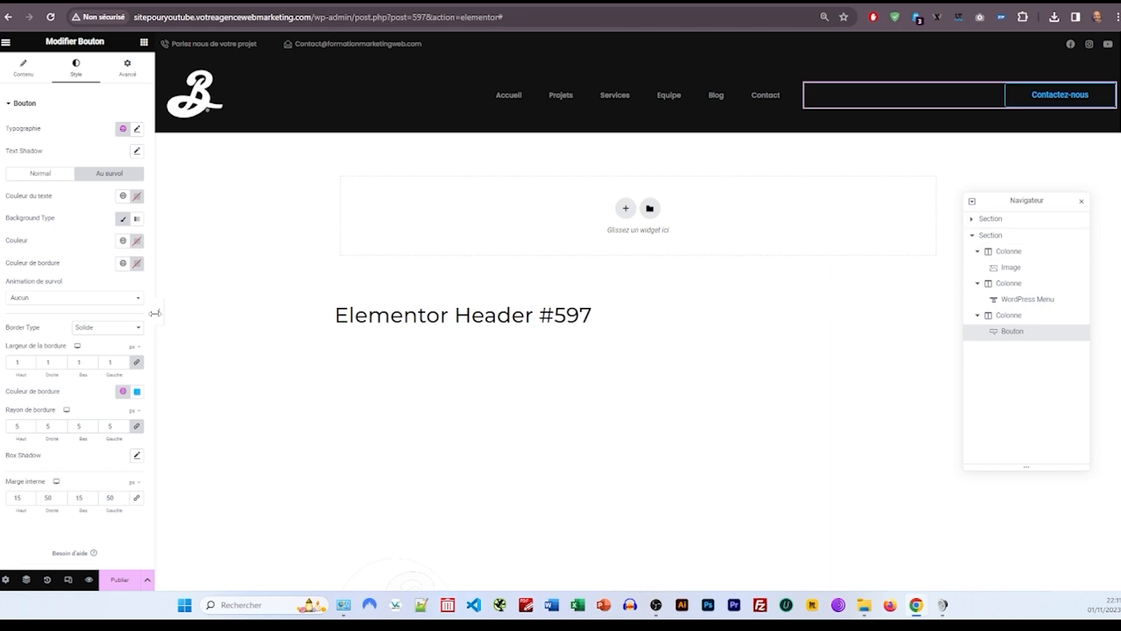
pyautogui.click(122, 390)
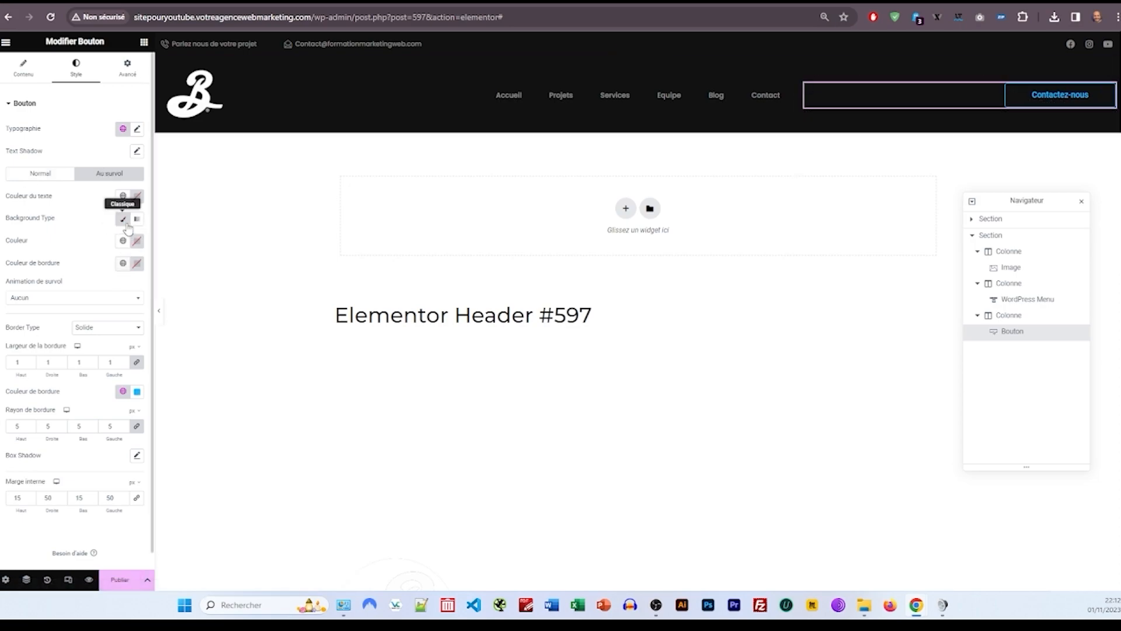
pyautogui.click(123, 196)
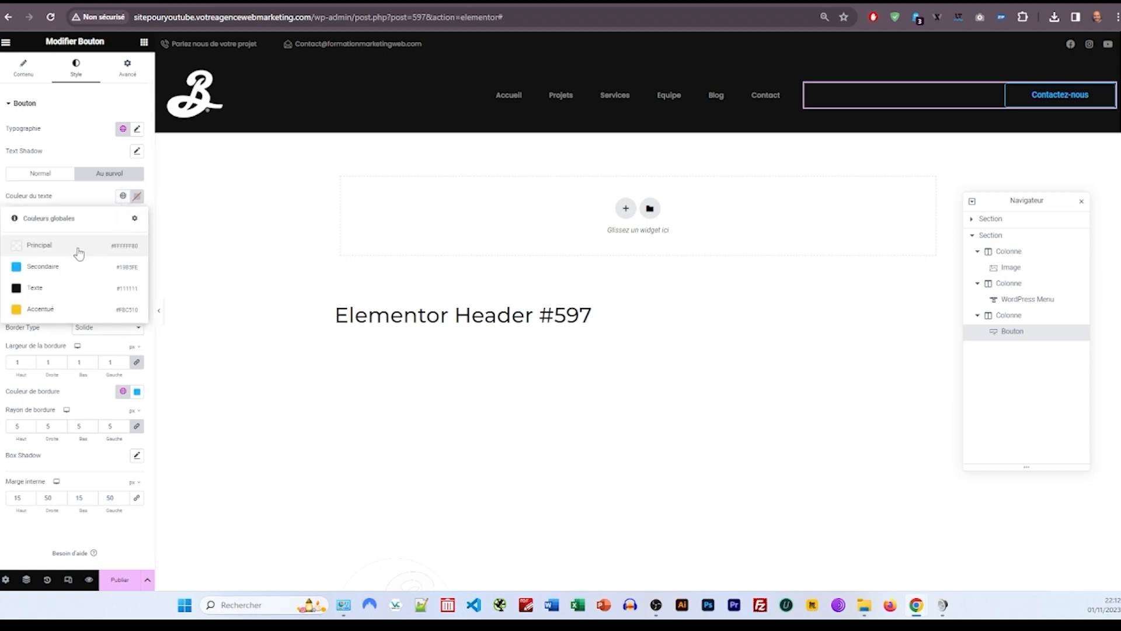
pyautogui.click(137, 196)
pyautogui.click(58, 217)
pyautogui.click(123, 241)
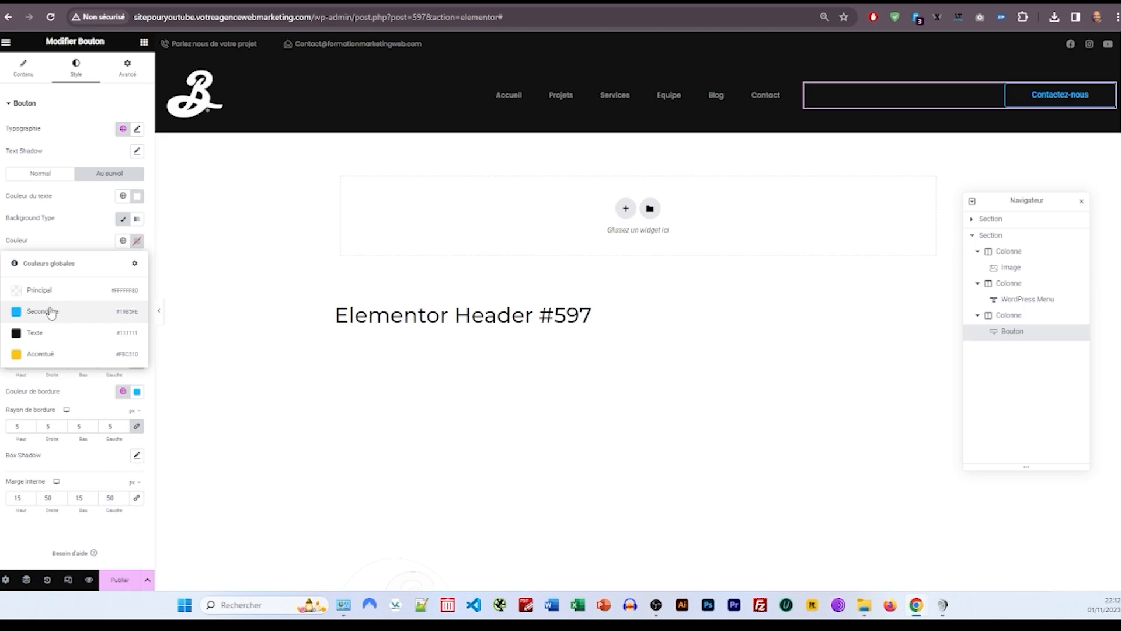
pyautogui.click(44, 311)
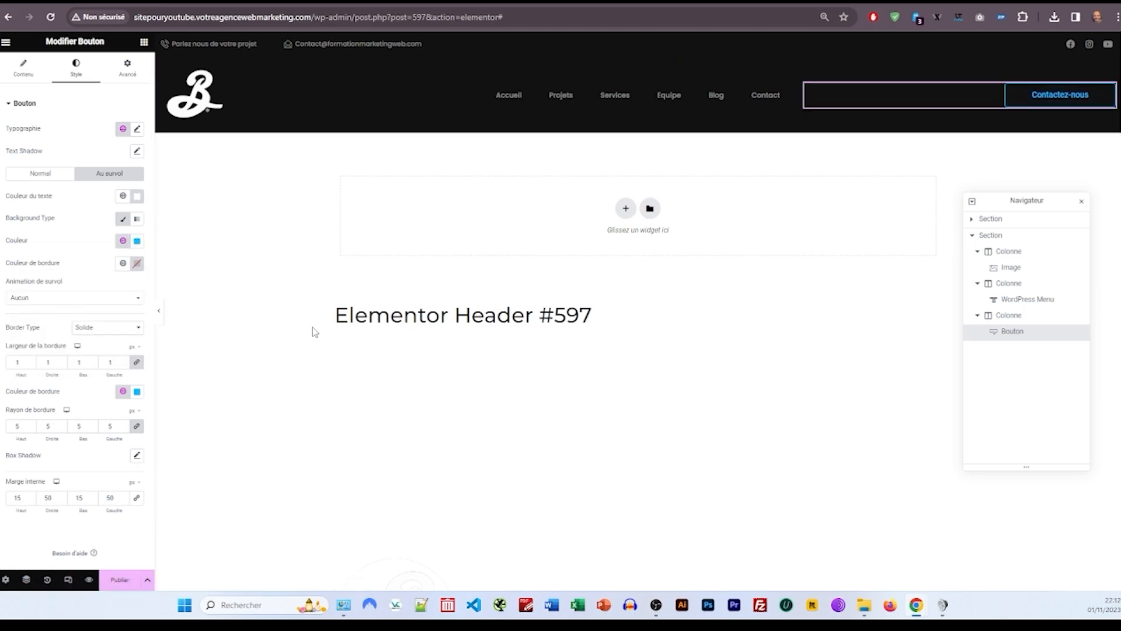
pyautogui.click(117, 584)
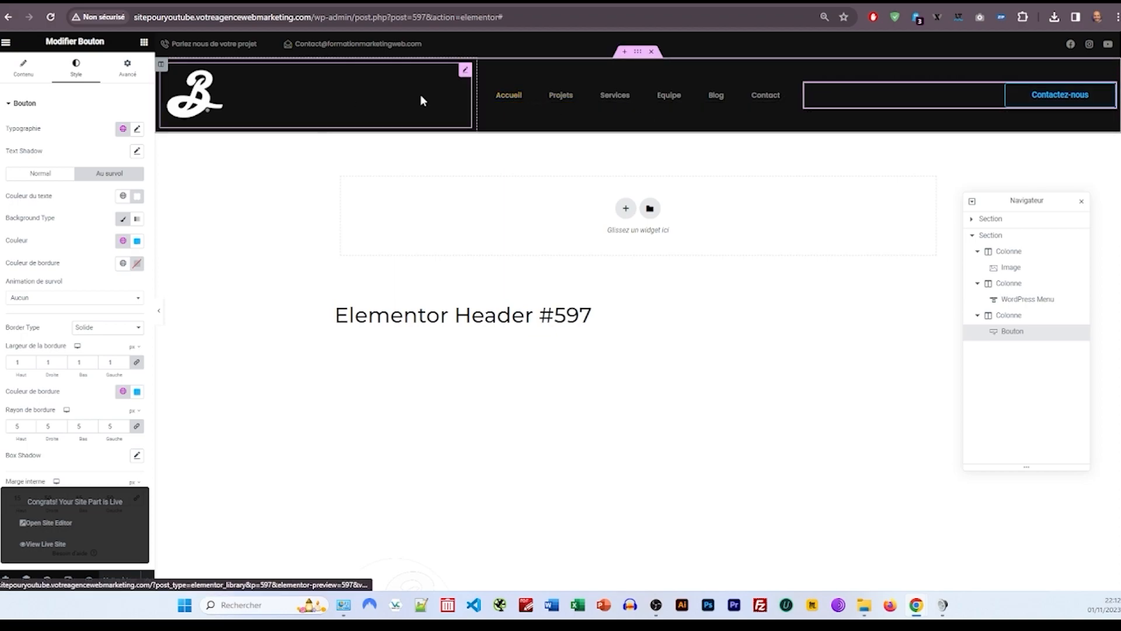
# Step: Set the WordPress Menu's hover text colour to white and its hover pointer colour to the global Secondaire colour
pyautogui.click(501, 101)
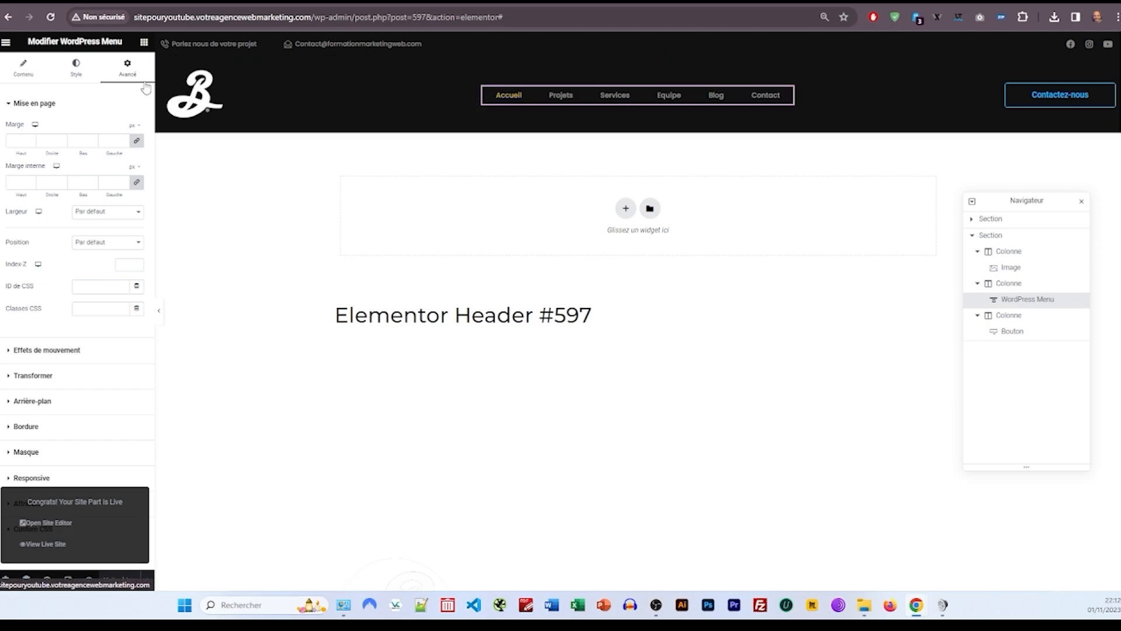
pyautogui.click(76, 67)
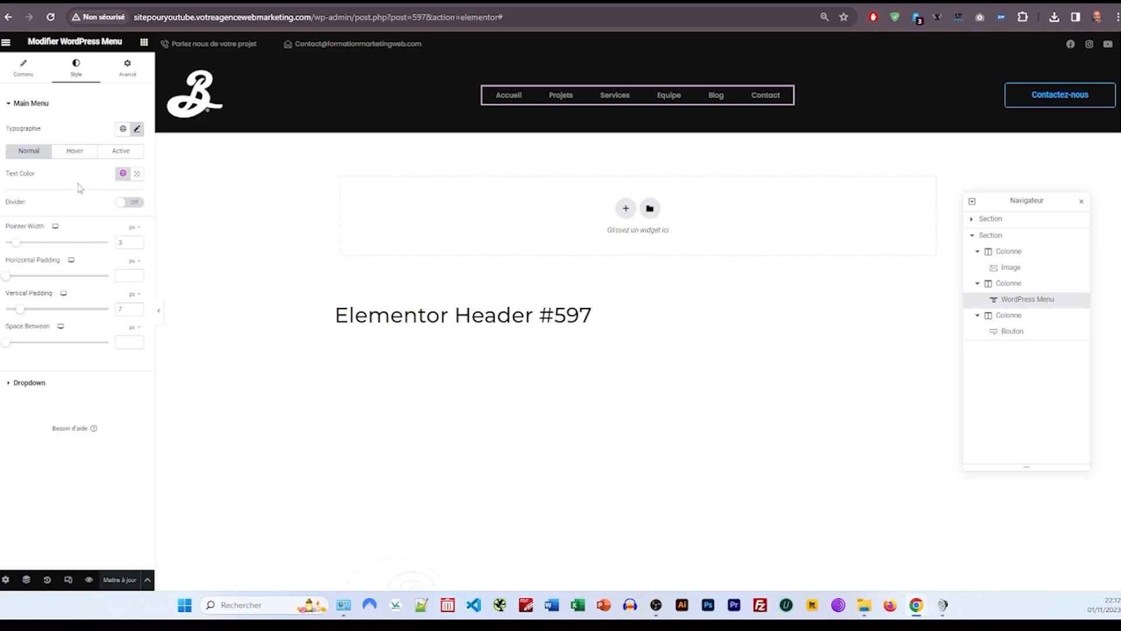
pyautogui.click(71, 150)
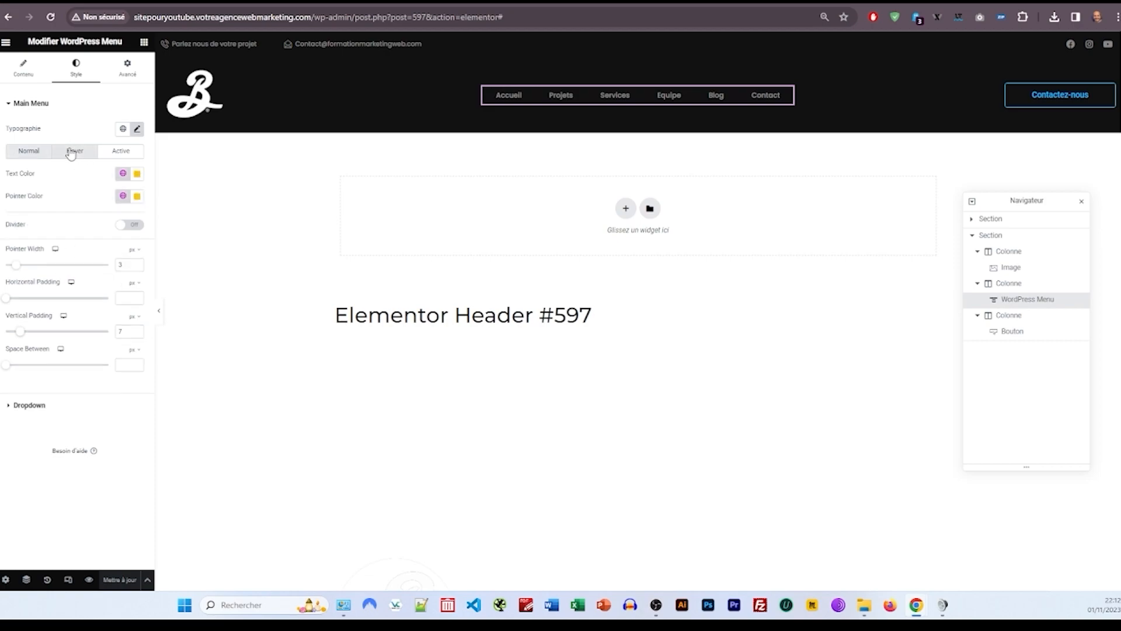
pyautogui.click(123, 174)
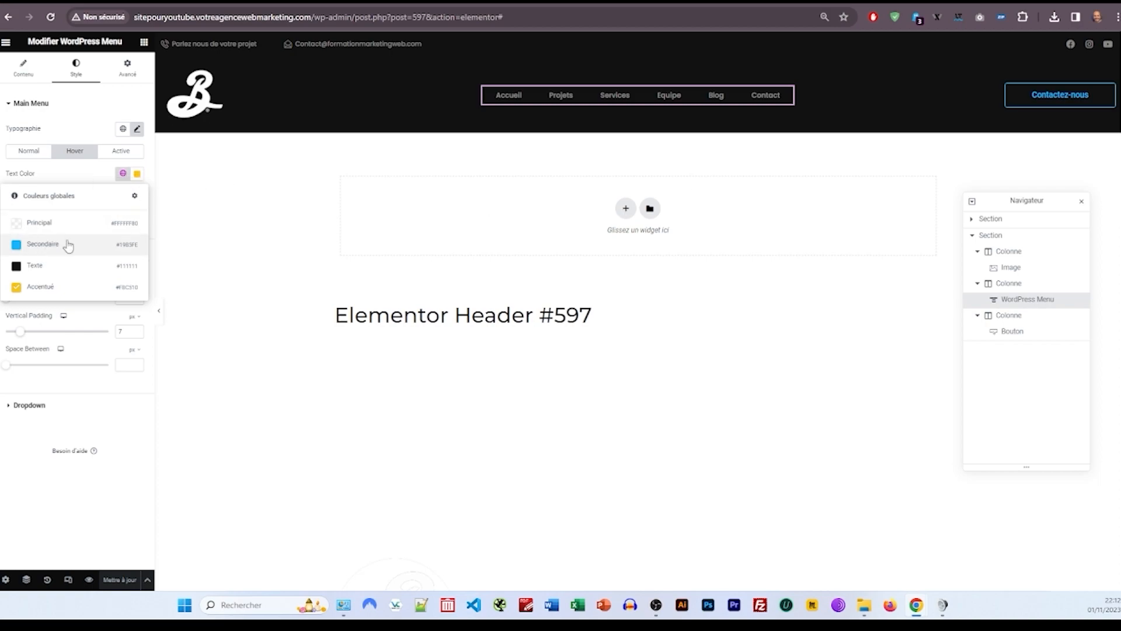
pyautogui.click(137, 175)
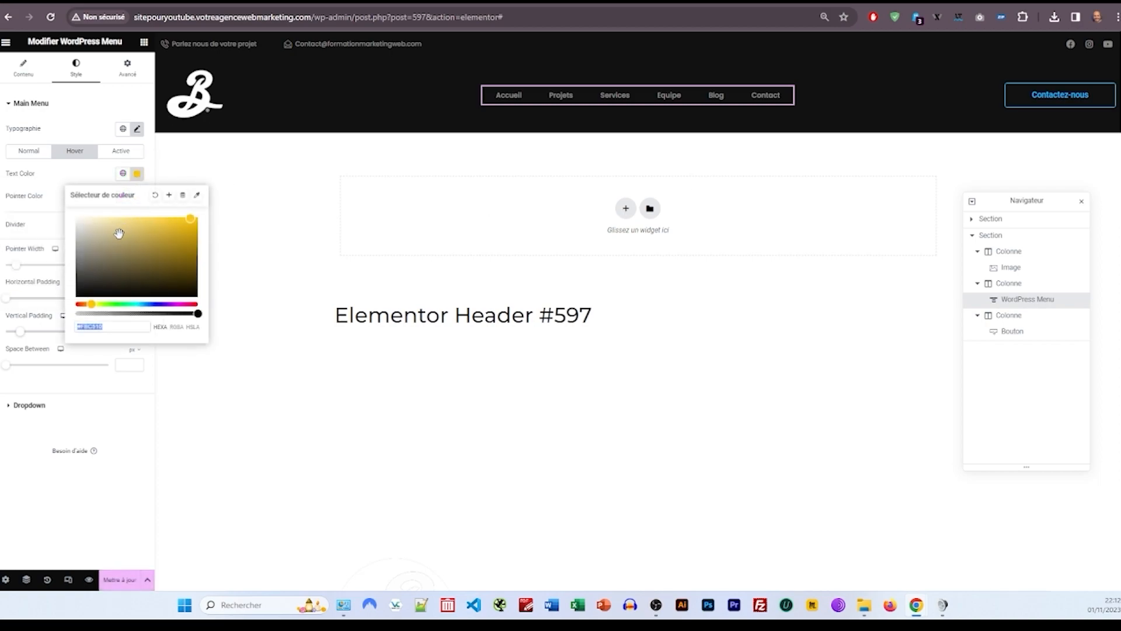
pyautogui.moveTo(117, 235); pyautogui.dragTo(86, 208)
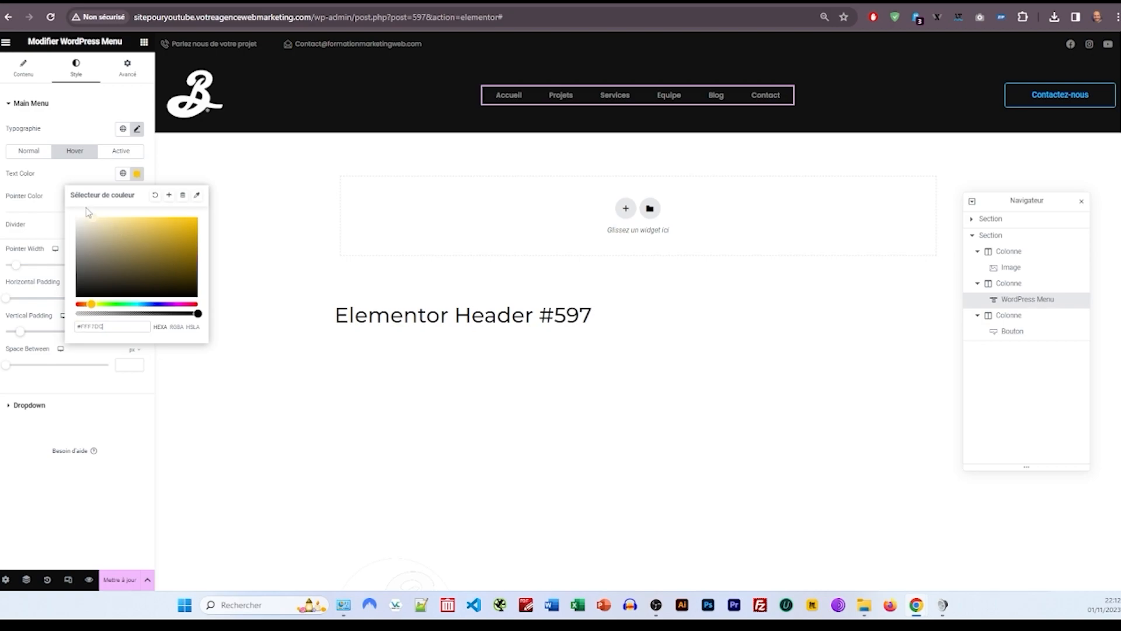
pyautogui.click(85, 170)
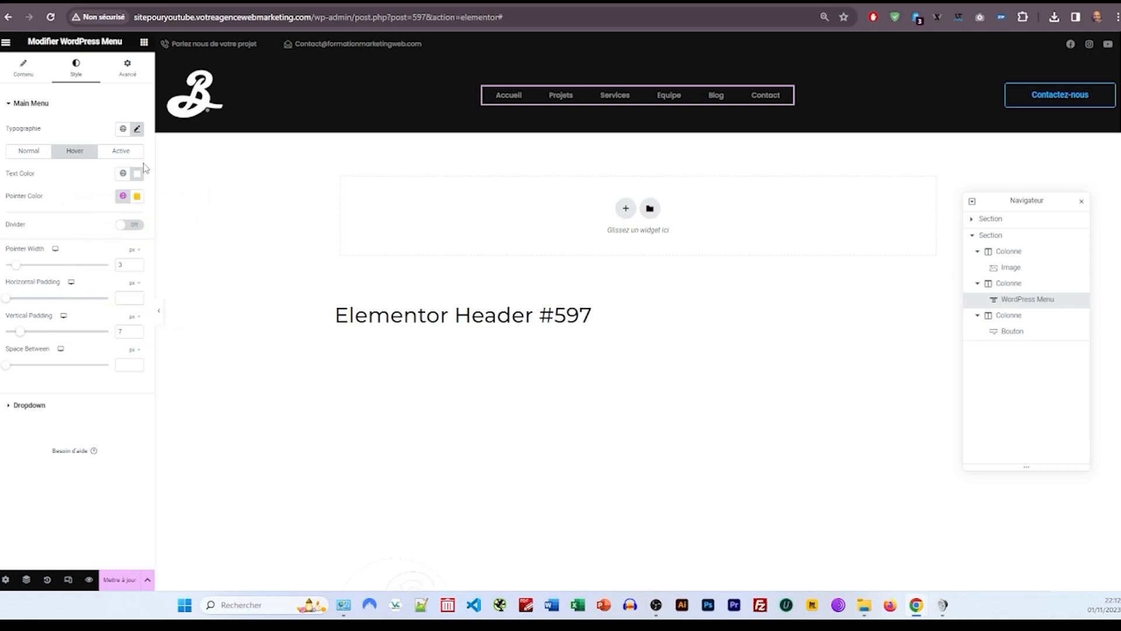
pyautogui.click(123, 195)
pyautogui.click(60, 267)
# Step: Set the menu's active-item text colour to white and its active pointer colour to the global Secondaire colour
pyautogui.click(118, 151)
pyautogui.click(122, 174)
pyautogui.click(136, 174)
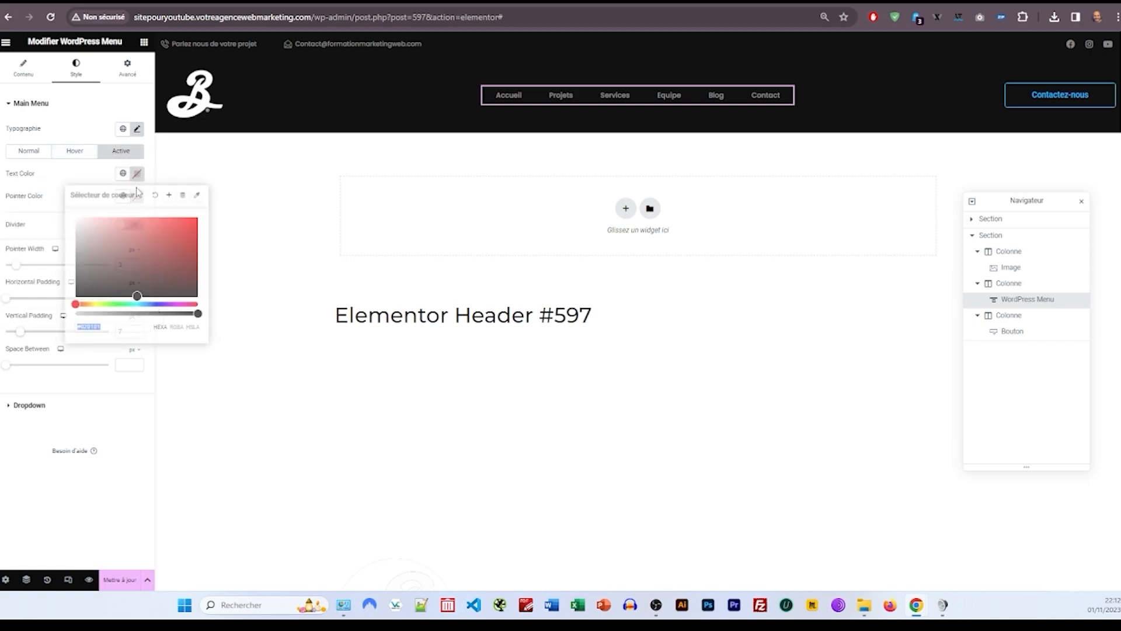
pyautogui.click(83, 174)
pyautogui.click(123, 195)
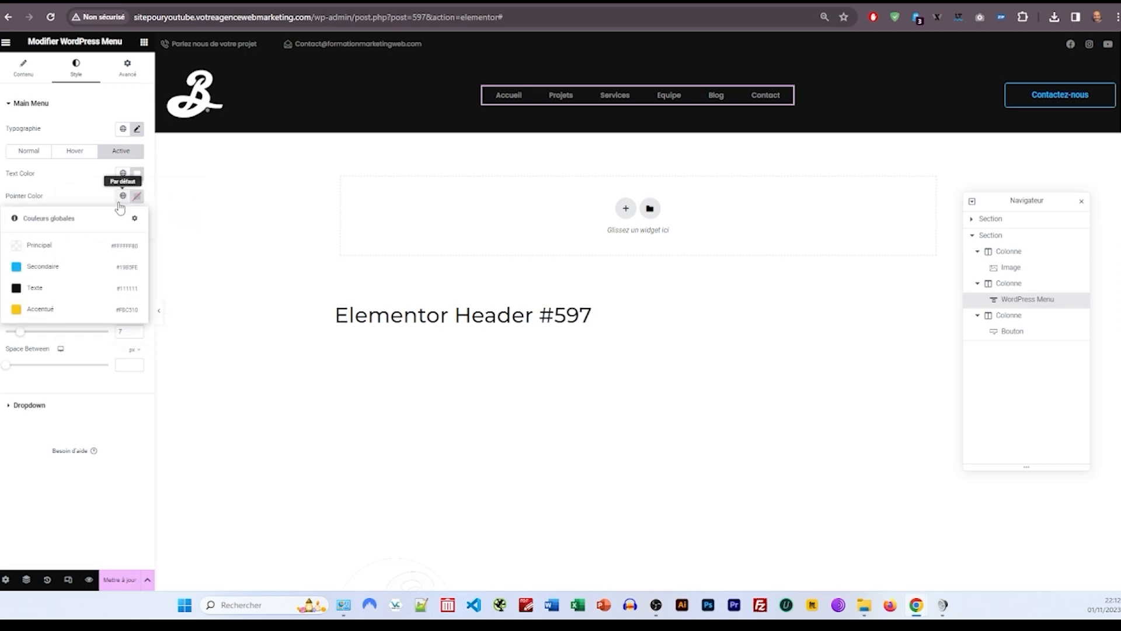
pyautogui.click(71, 264)
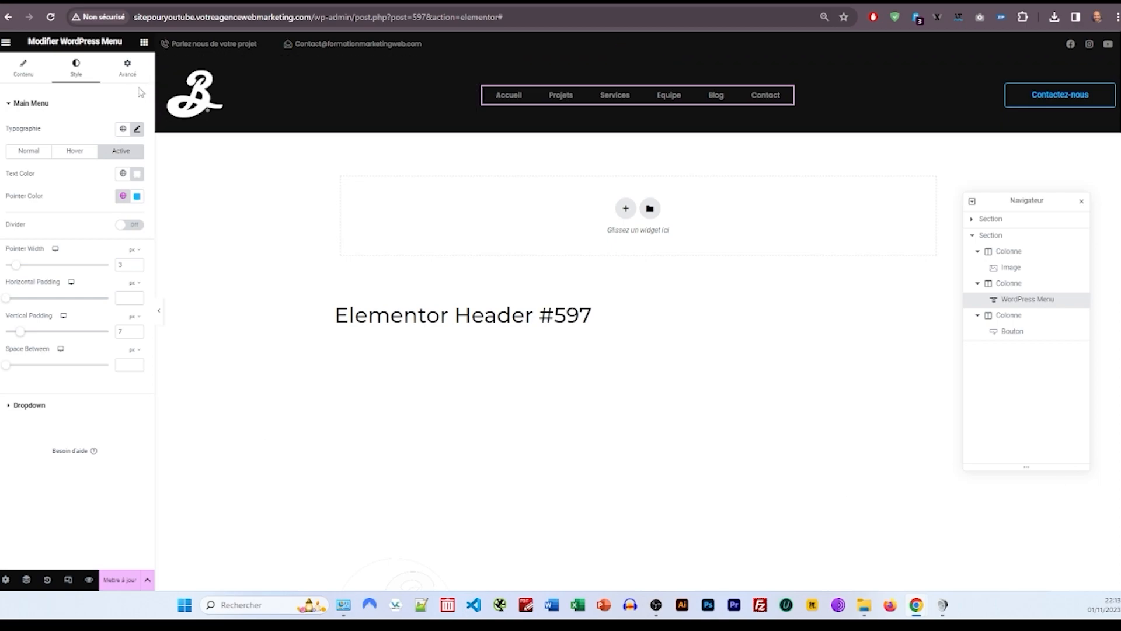
# Step: Paste the copied sticky-effects CSS rules into the Custom CSS of the section holding the logo, menu and button
pyautogui.click(127, 67)
pyautogui.scroll(-1, 80, 387)
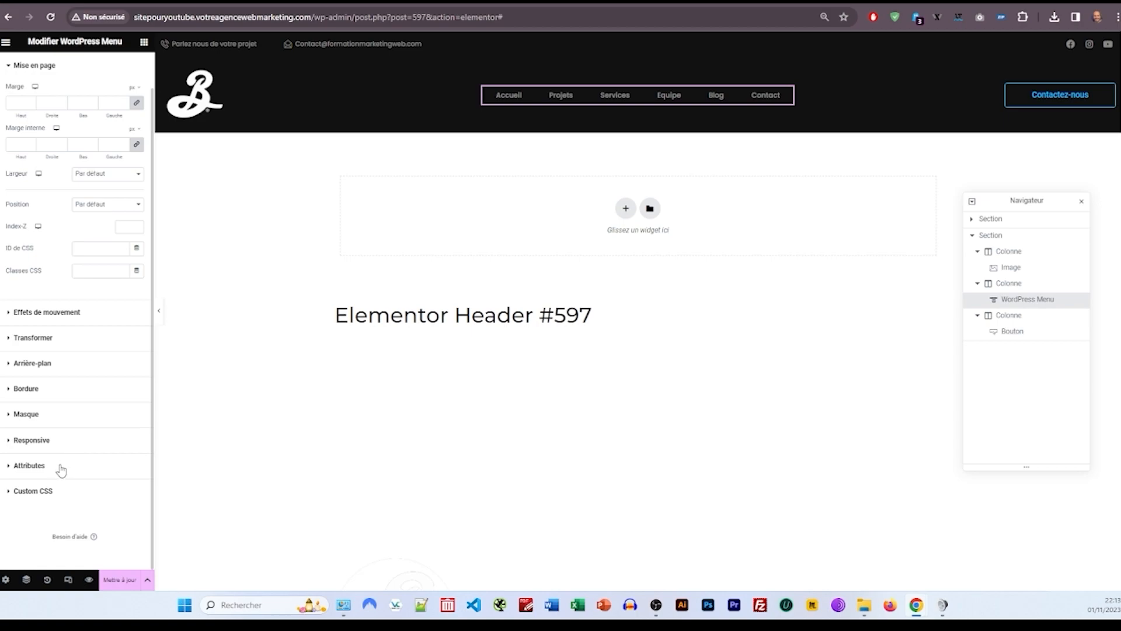
pyautogui.scroll(1, 137, 150)
pyautogui.scroll(-1, 93, 351)
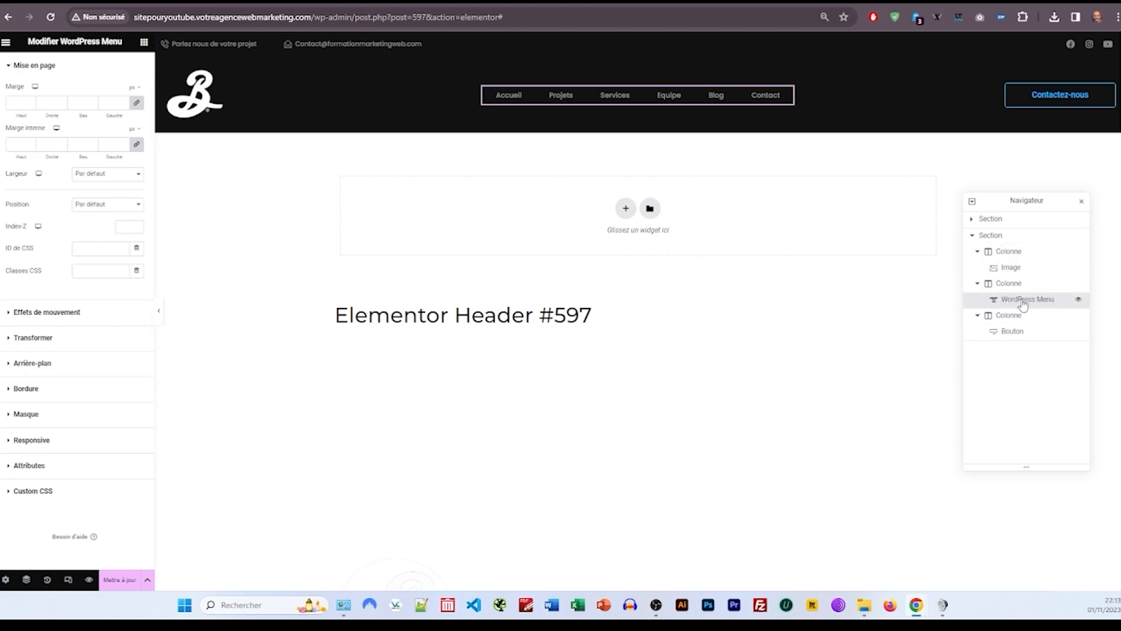
pyautogui.click(1009, 240)
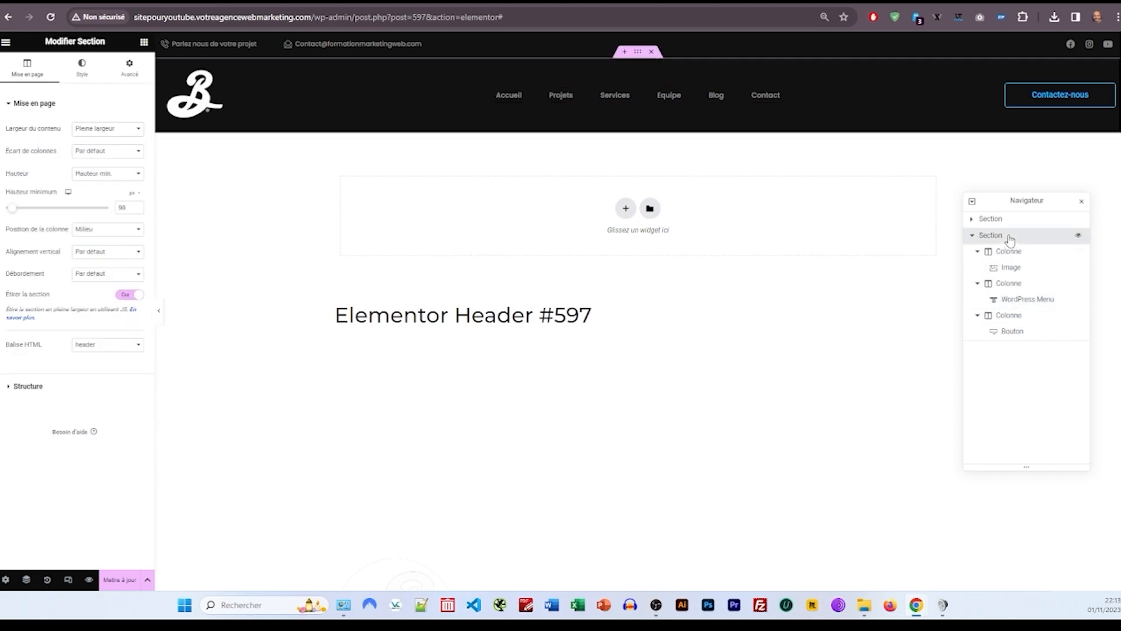
pyautogui.click(130, 76)
pyautogui.click(70, 402)
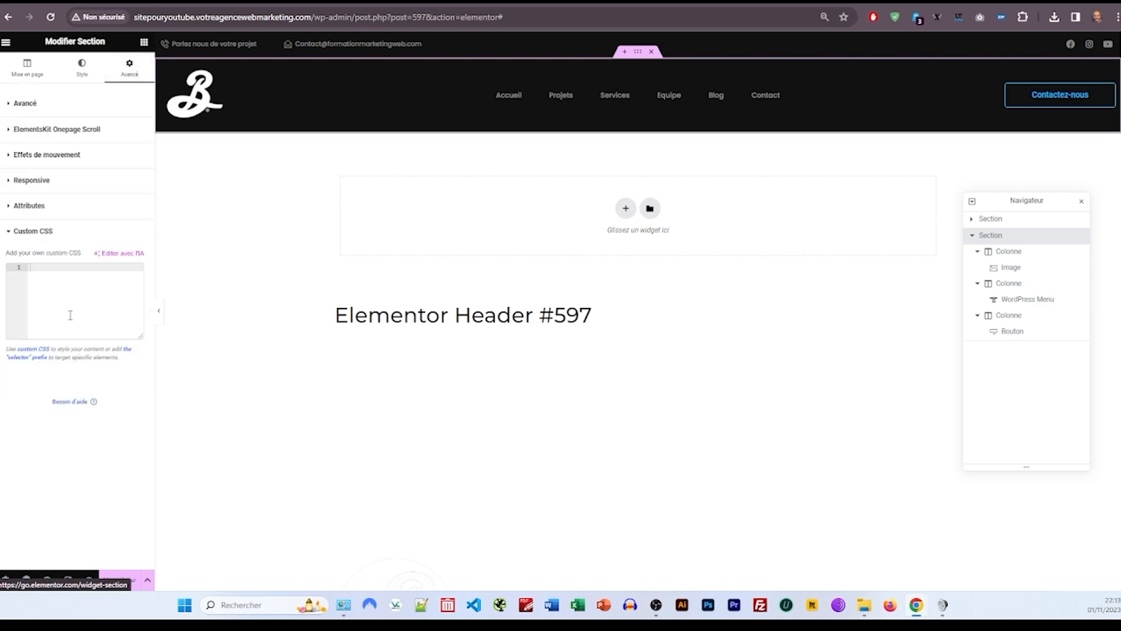
pyautogui.rightClick(65, 305)
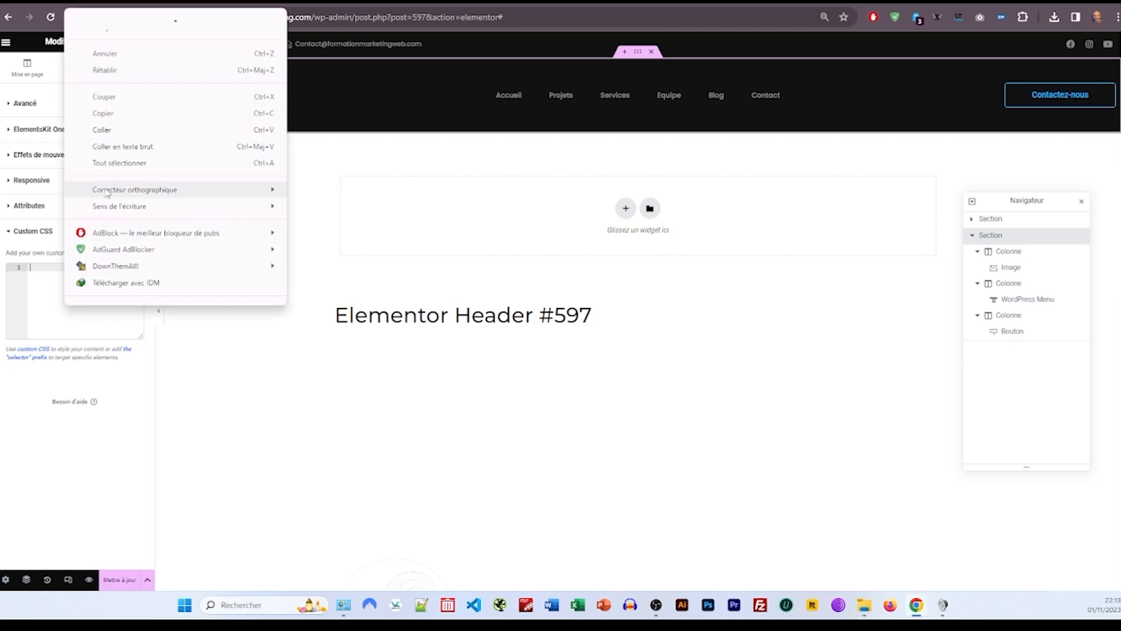
pyautogui.click(78, 128)
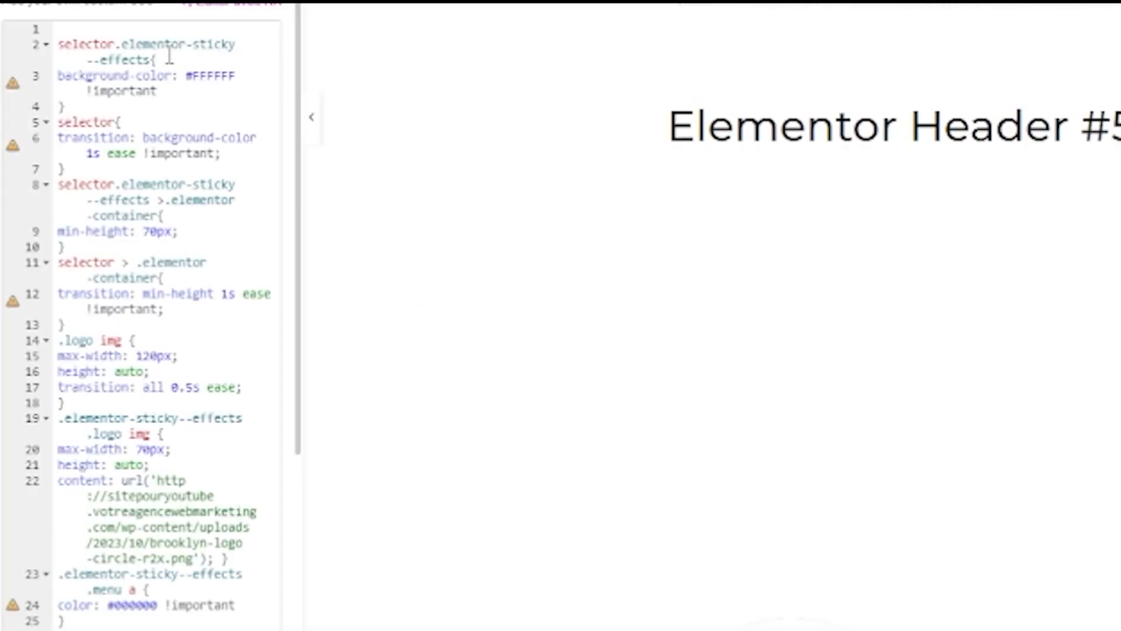
# Step: Examine the pasted sticky-header CSS, especially the rule that resizes the logo image and replaces it through a content URL
pyautogui.moveTo(87, 274); pyautogui.dragTo(109, 445)
pyautogui.moveTo(219, 397); pyautogui.dragTo(216, 400)
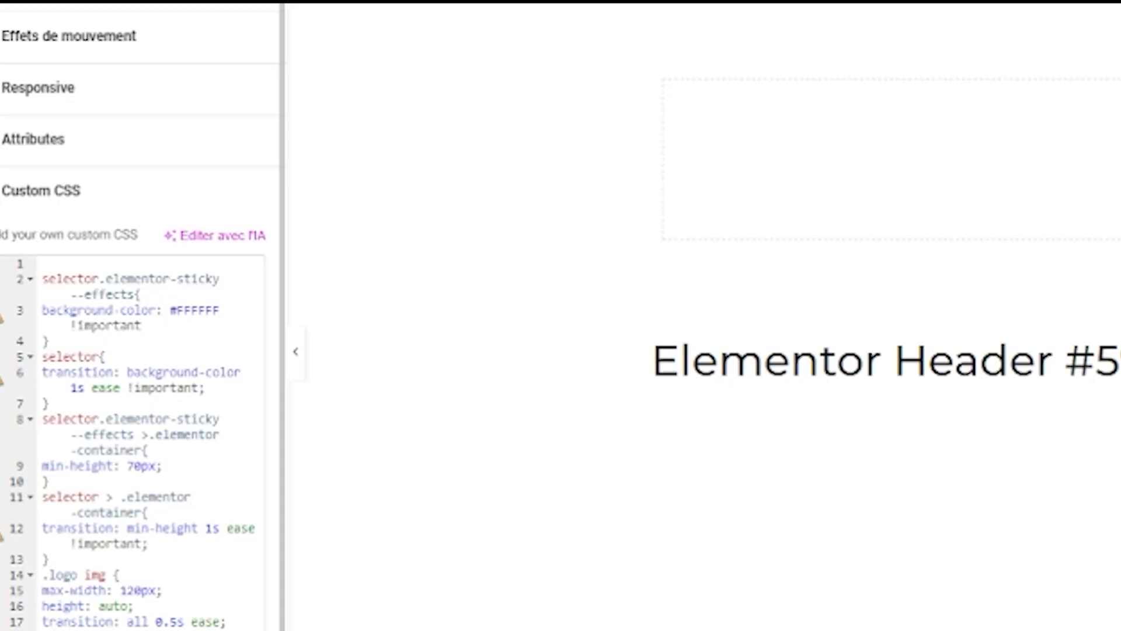
pyautogui.hotkey('ctrl', 'a')
pyautogui.scroll(-4, 134, 351)
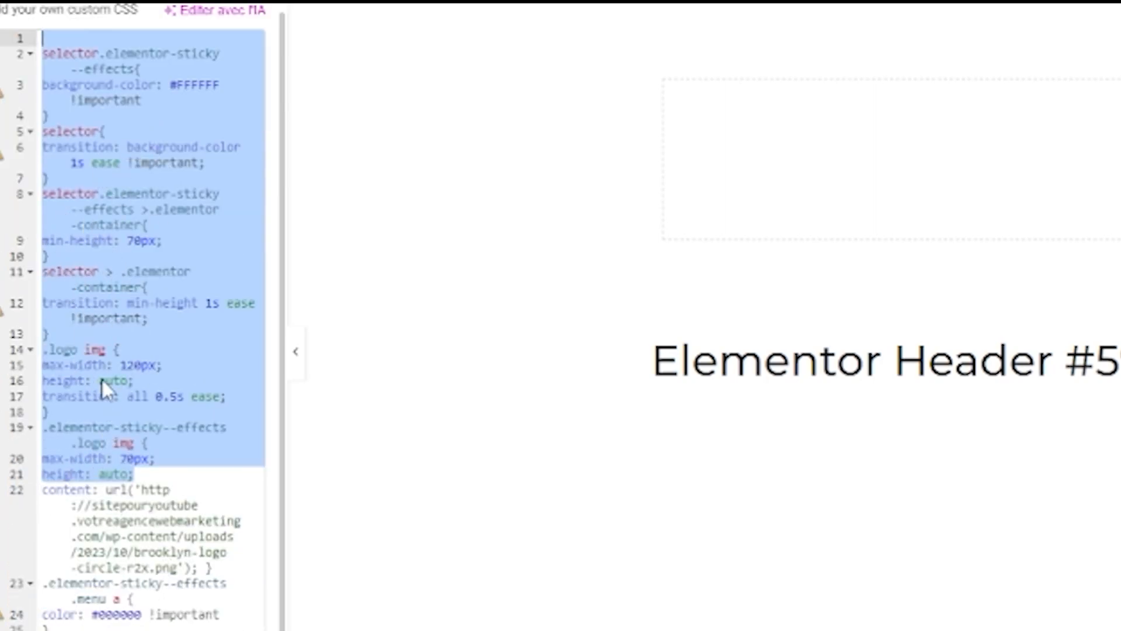
pyautogui.click(57, 492)
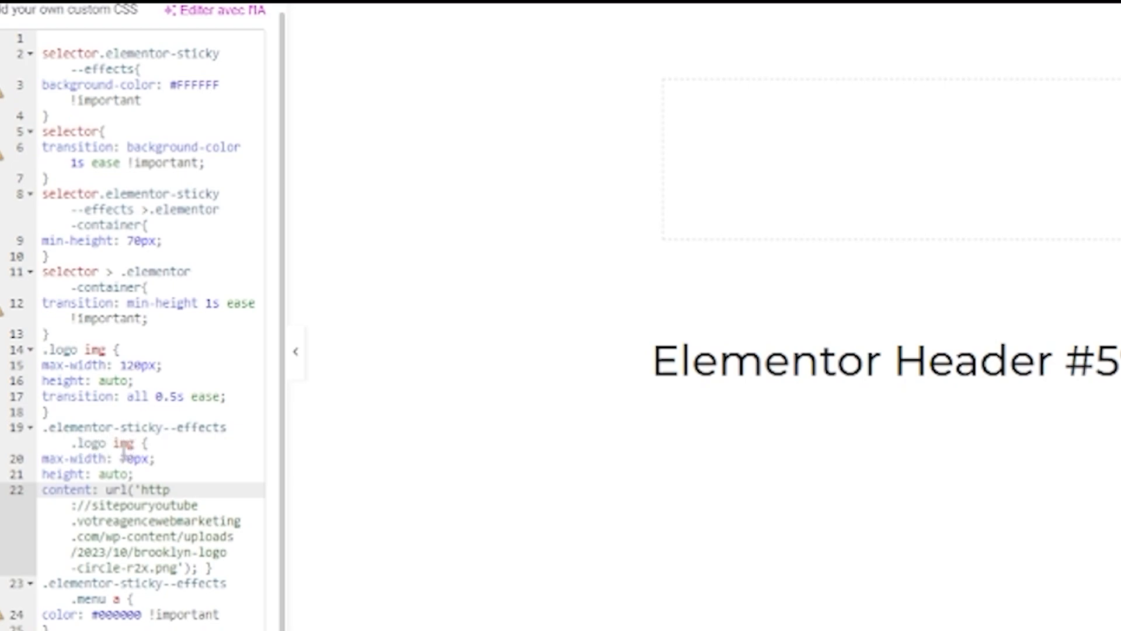
pyautogui.click(115, 443)
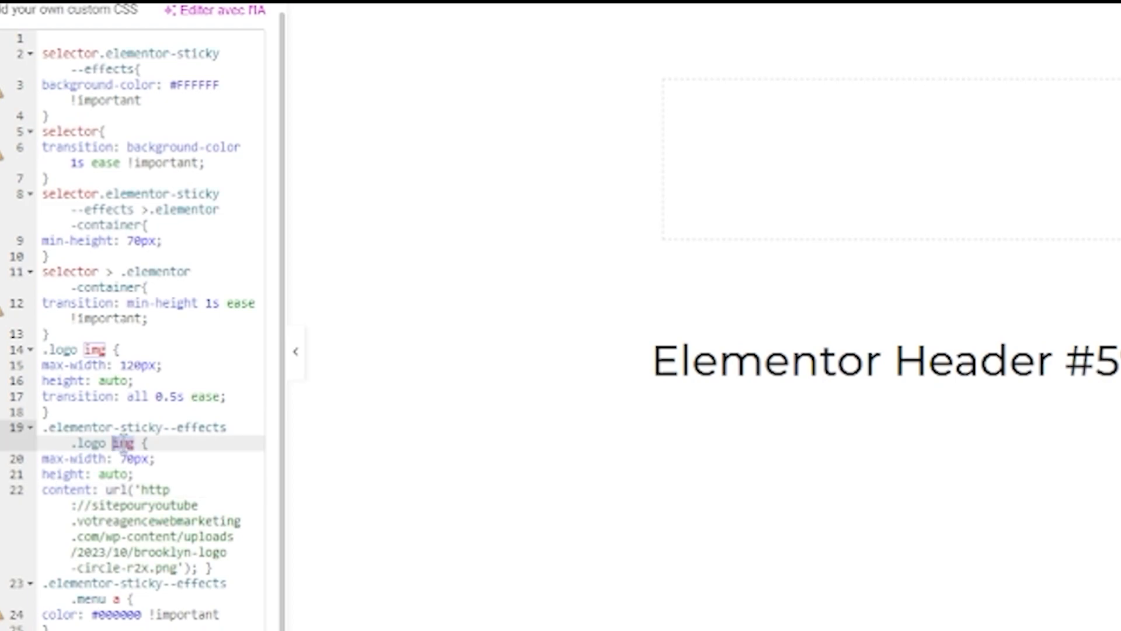
pyautogui.click(99, 444)
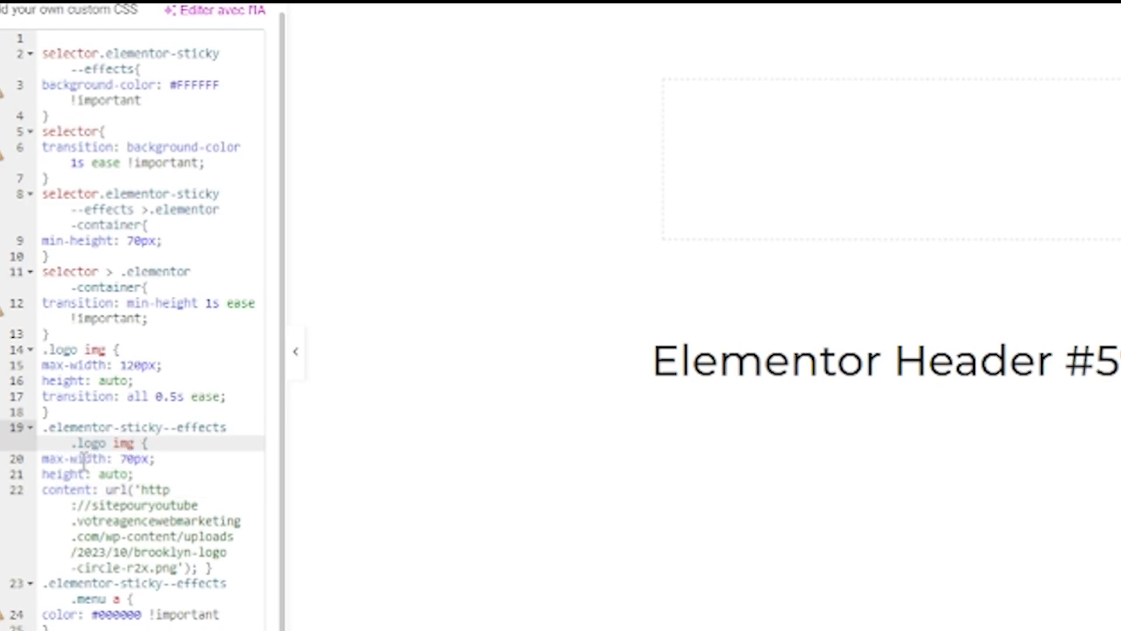
pyautogui.click(127, 459)
pyautogui.click(107, 474)
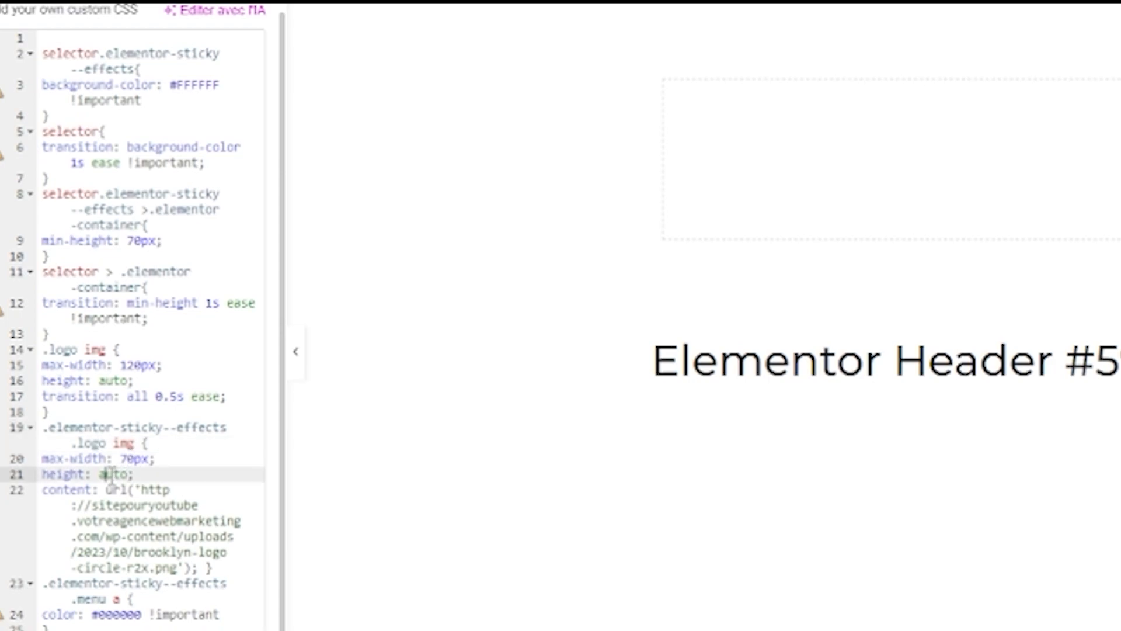
pyautogui.click(128, 459)
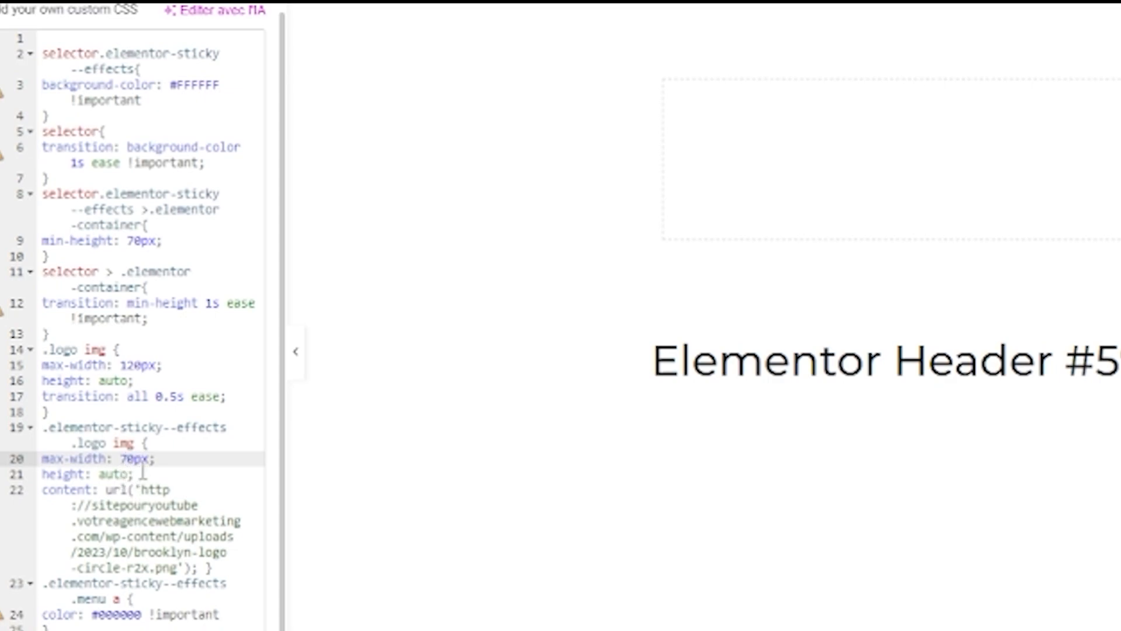
pyautogui.click(65, 490)
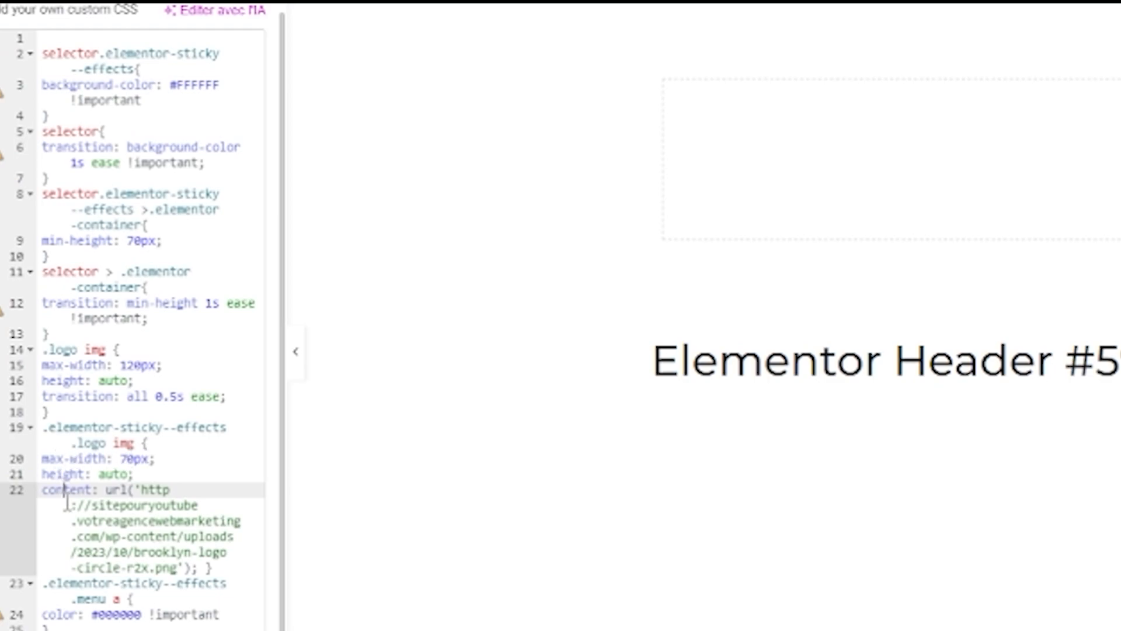
pyautogui.click(117, 442)
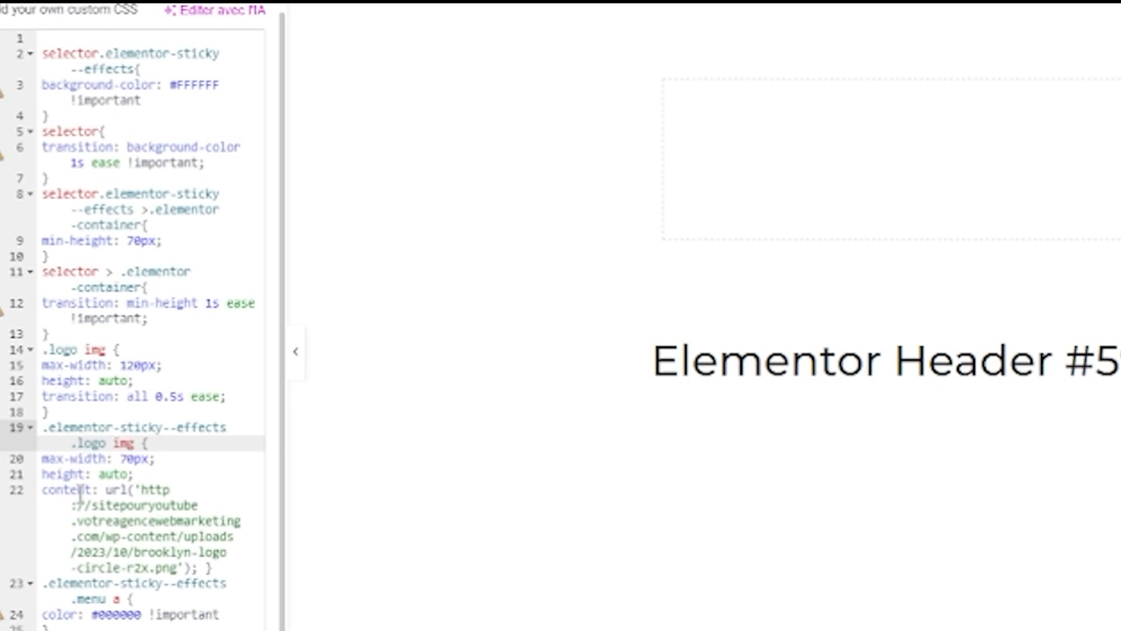
pyautogui.moveTo(86, 488); pyautogui.dragTo(205, 566)
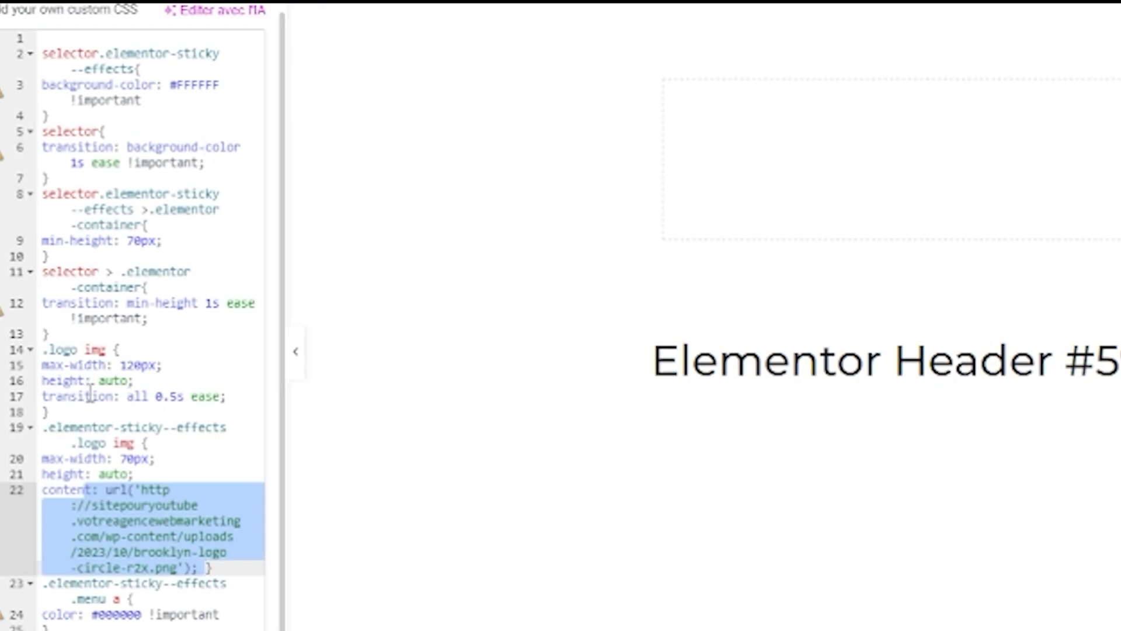
# Step: Examine the sticky rule that colours the menu links and the logo and menu class names used as selectors in the CSS
pyautogui.click(150, 537)
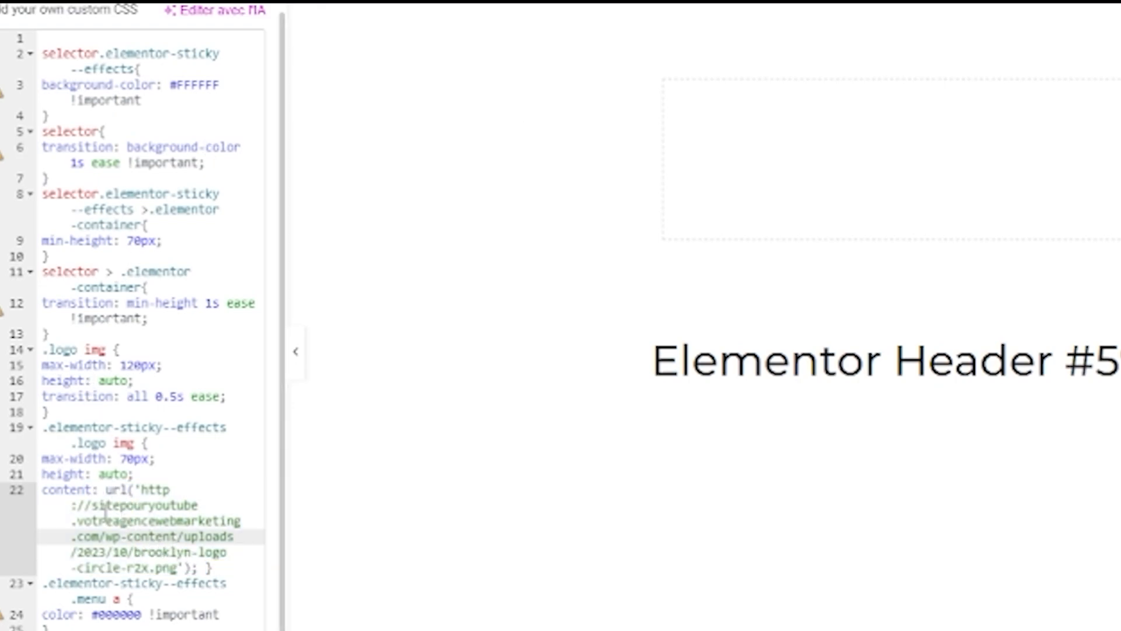
pyautogui.click(58, 585)
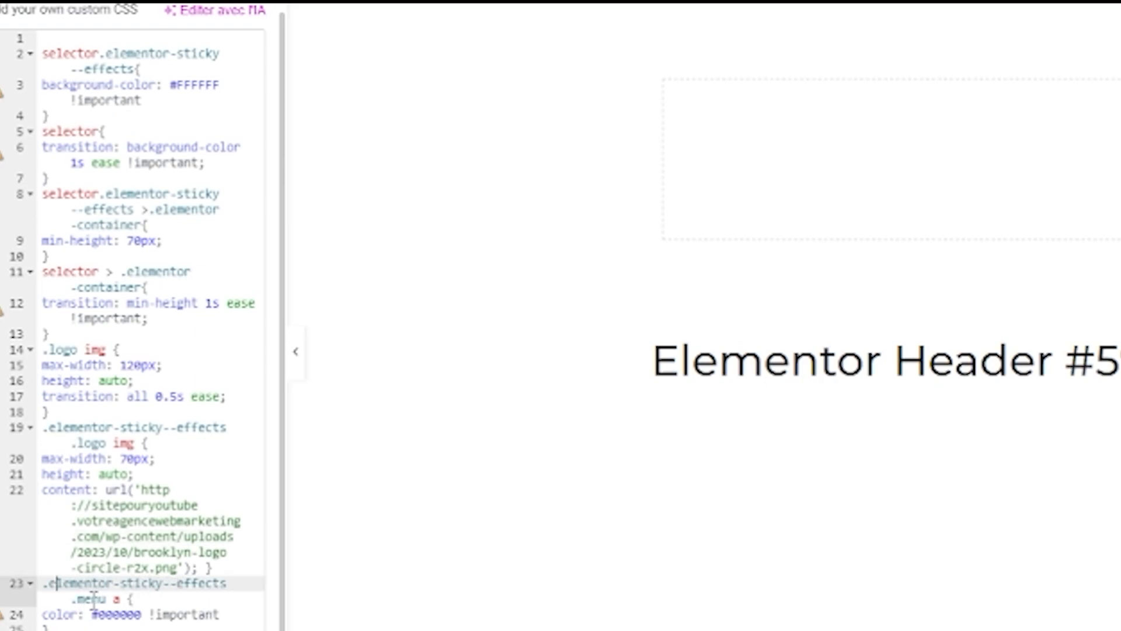
pyautogui.doubleClick(116, 599)
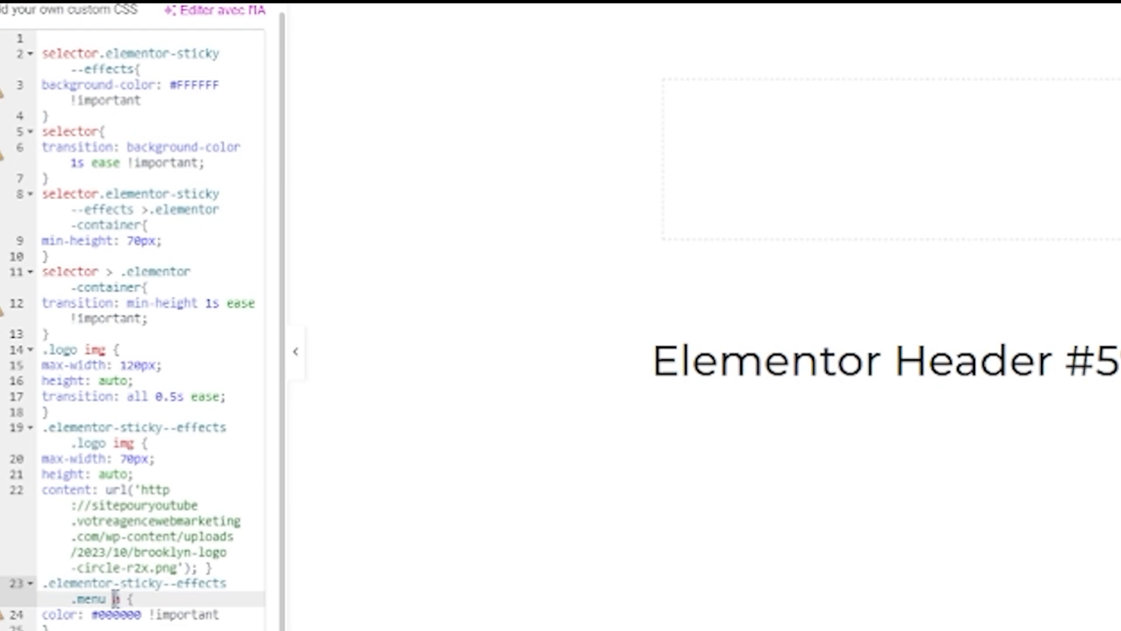
pyautogui.click(85, 599)
pyautogui.click(96, 442)
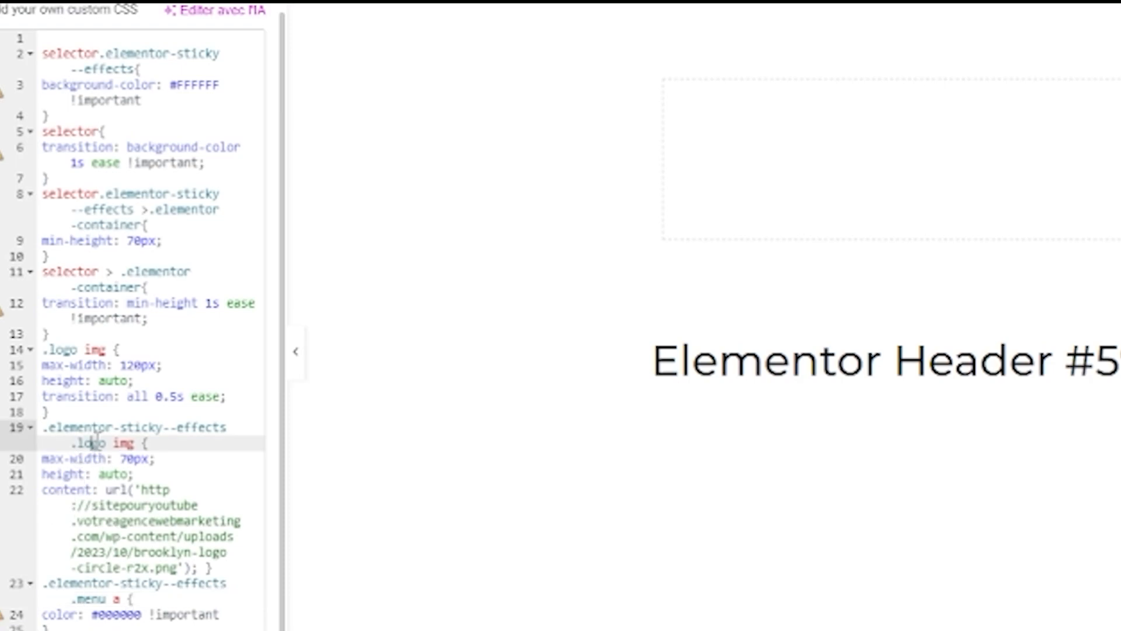
pyautogui.doubleClick(93, 442)
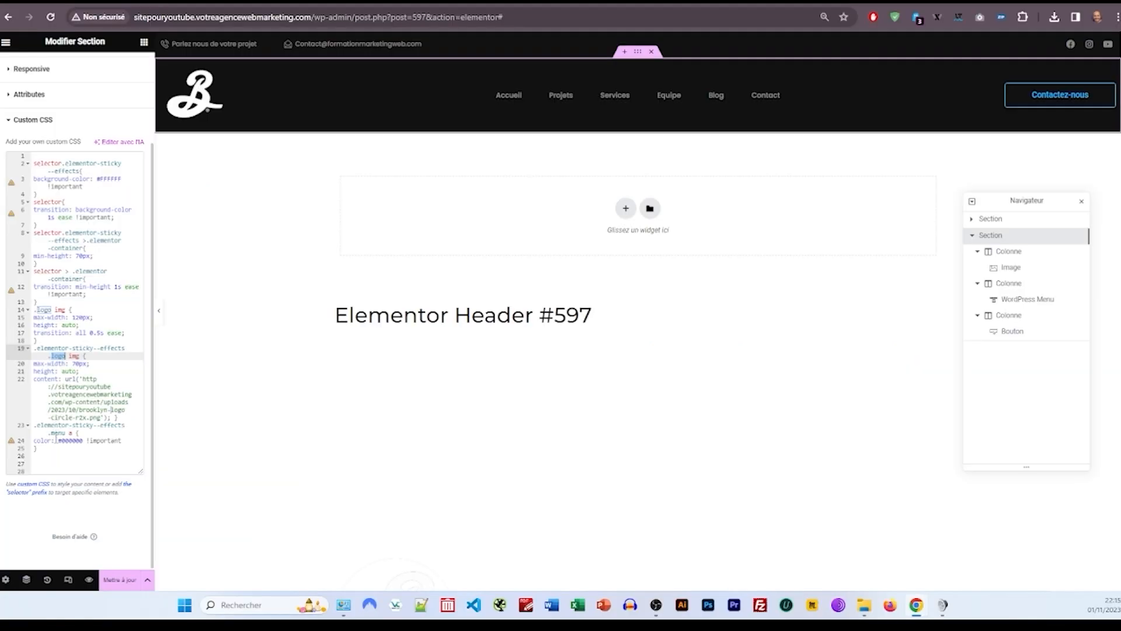
pyautogui.click(45, 440)
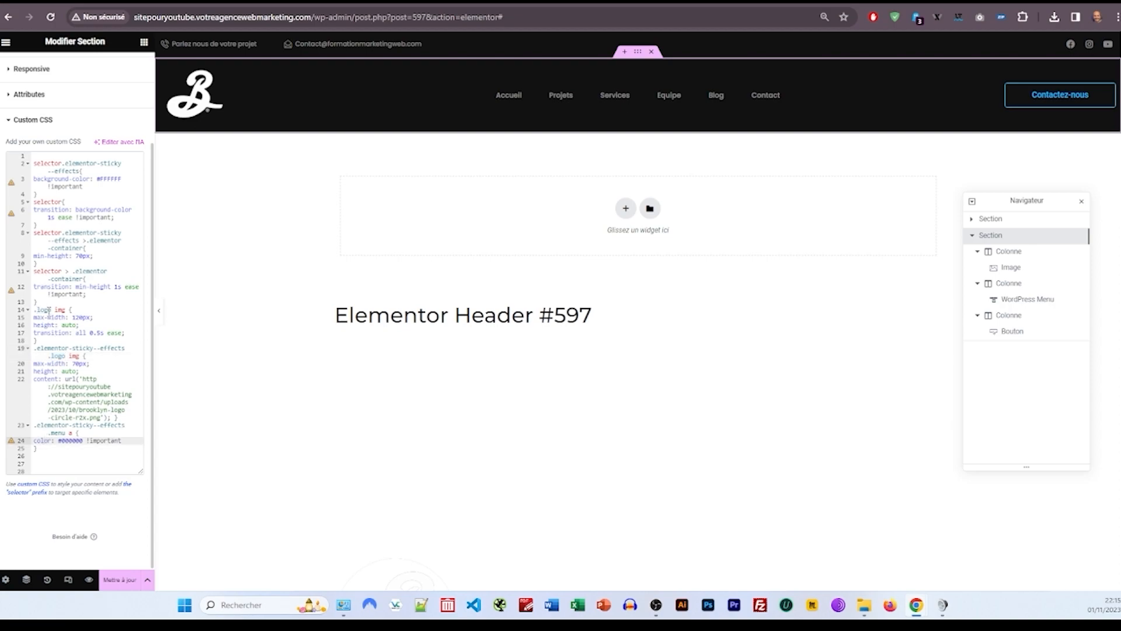
pyautogui.click(60, 433)
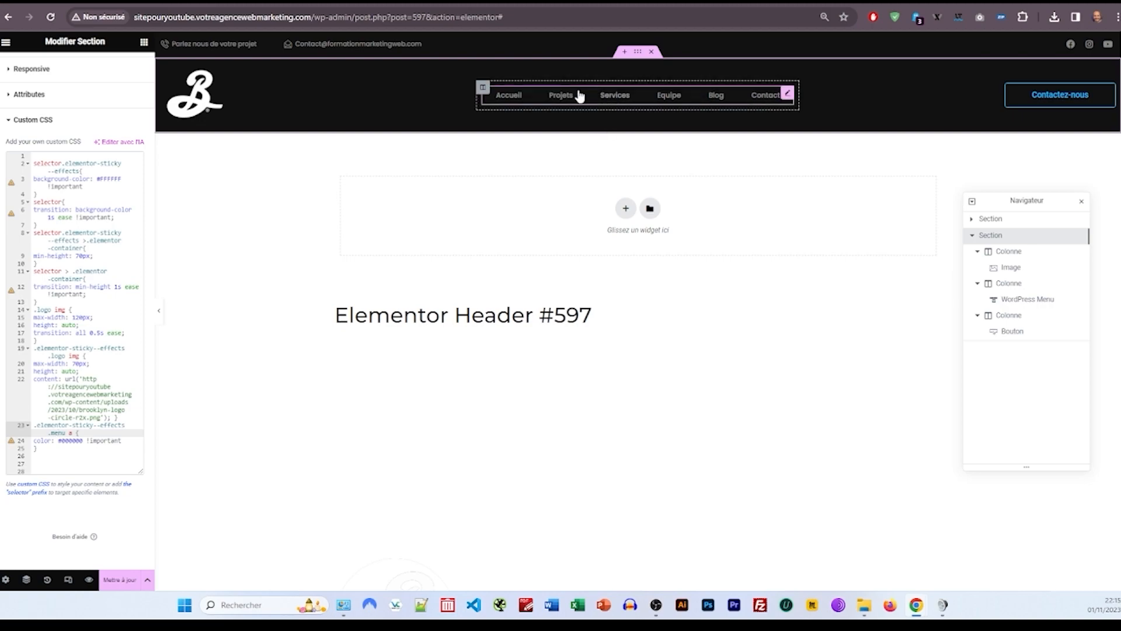
# Step: Assign the CSS class logo to the header's logo image widget
pyautogui.click(195, 94)
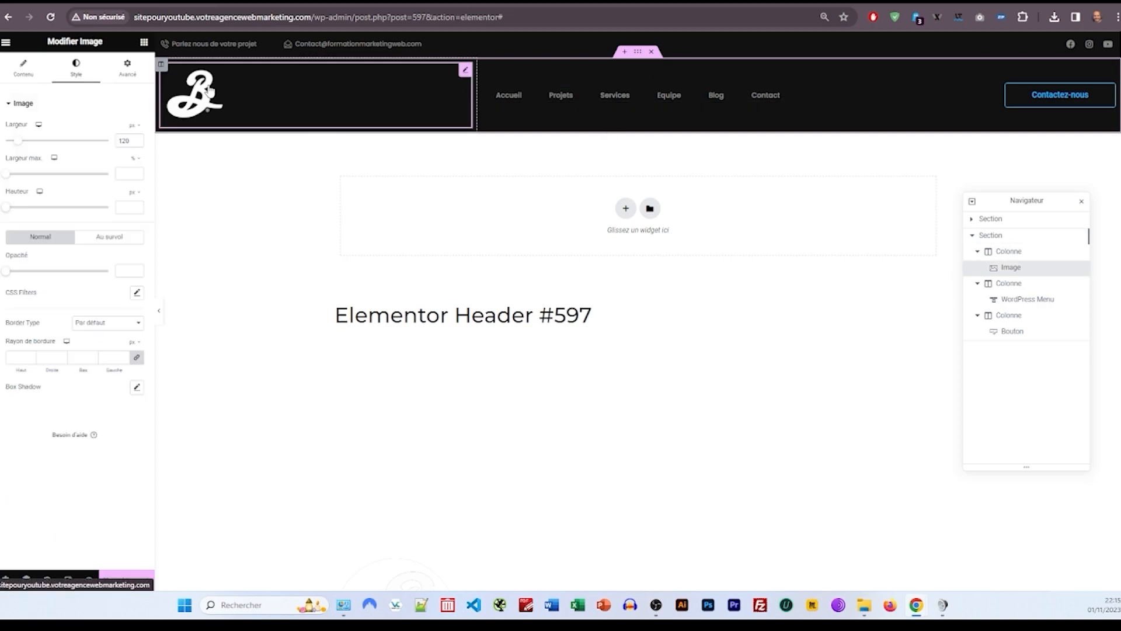
pyautogui.click(128, 72)
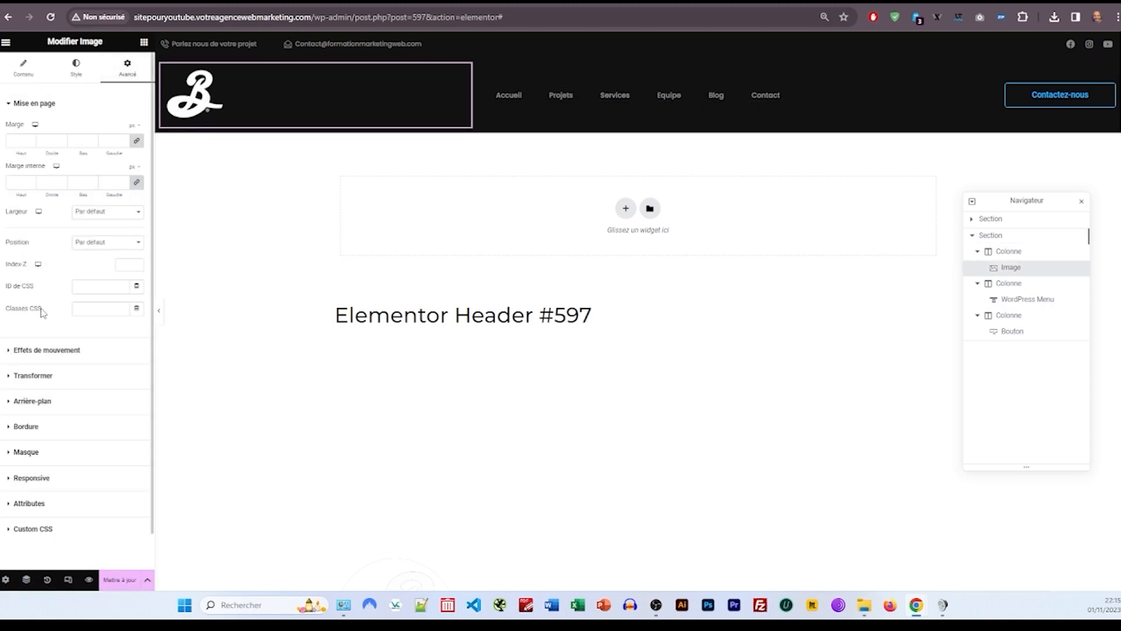
pyautogui.click(92, 310)
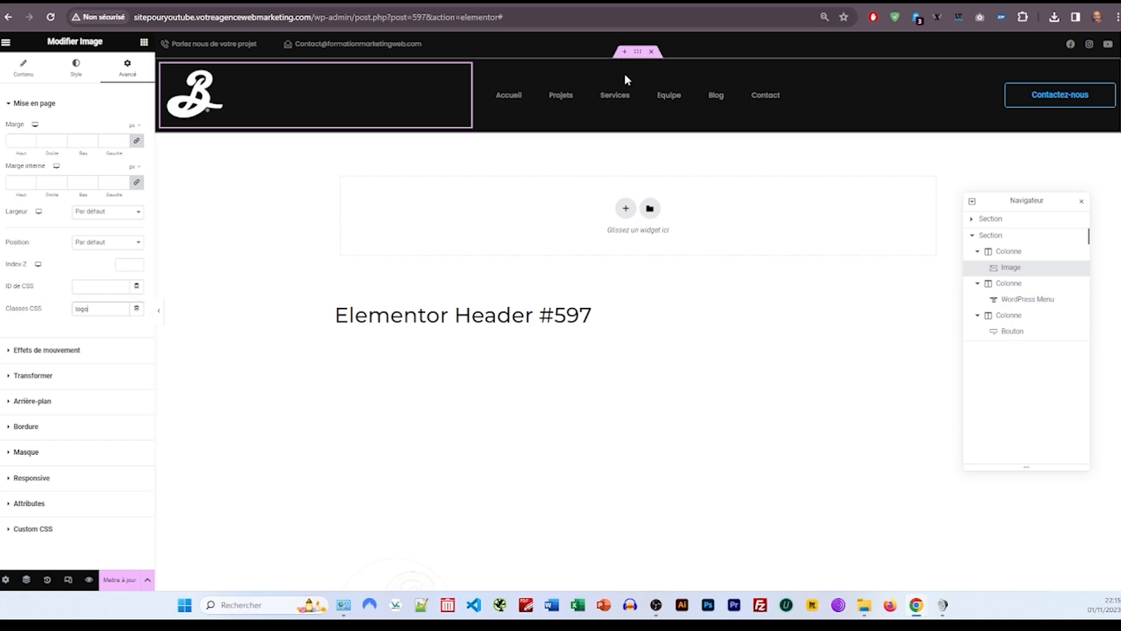
# Step: Assign the CSS class menu to the WordPress Menu widget and update the header template
pyautogui.click(610, 95)
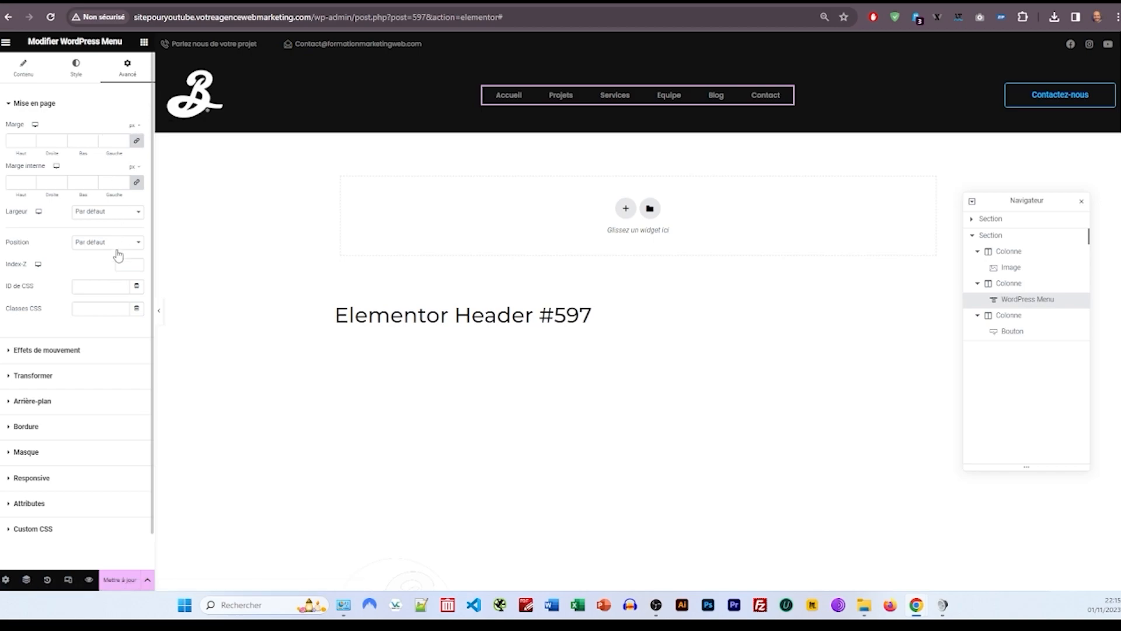
pyautogui.click(94, 311)
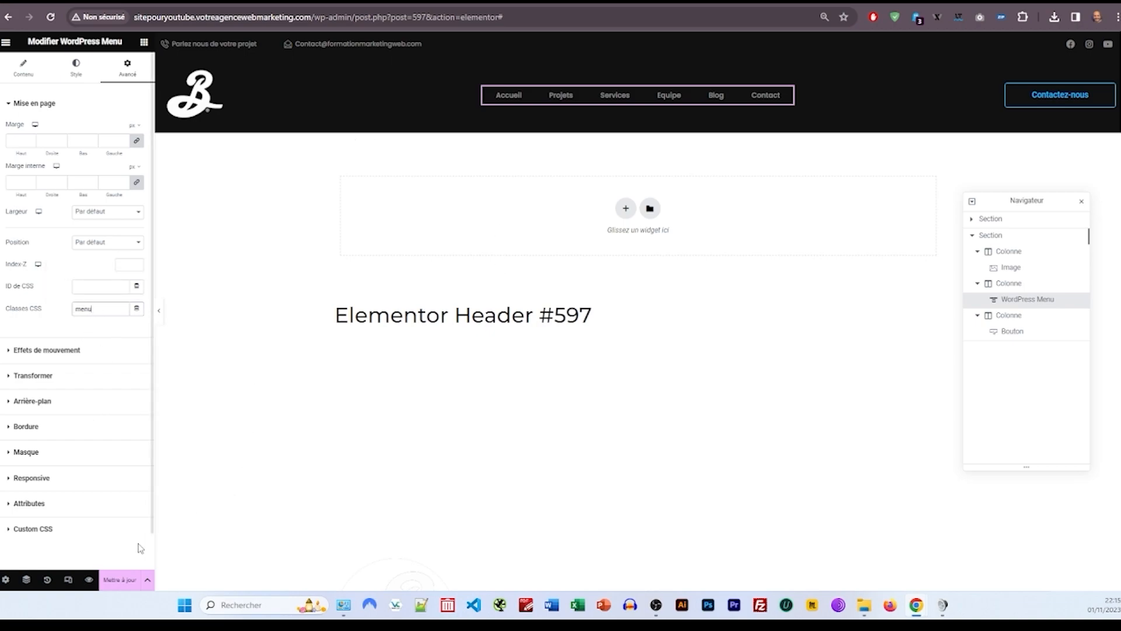
pyautogui.scroll(-2, 533, 278)
pyautogui.scroll(2, 537, 274)
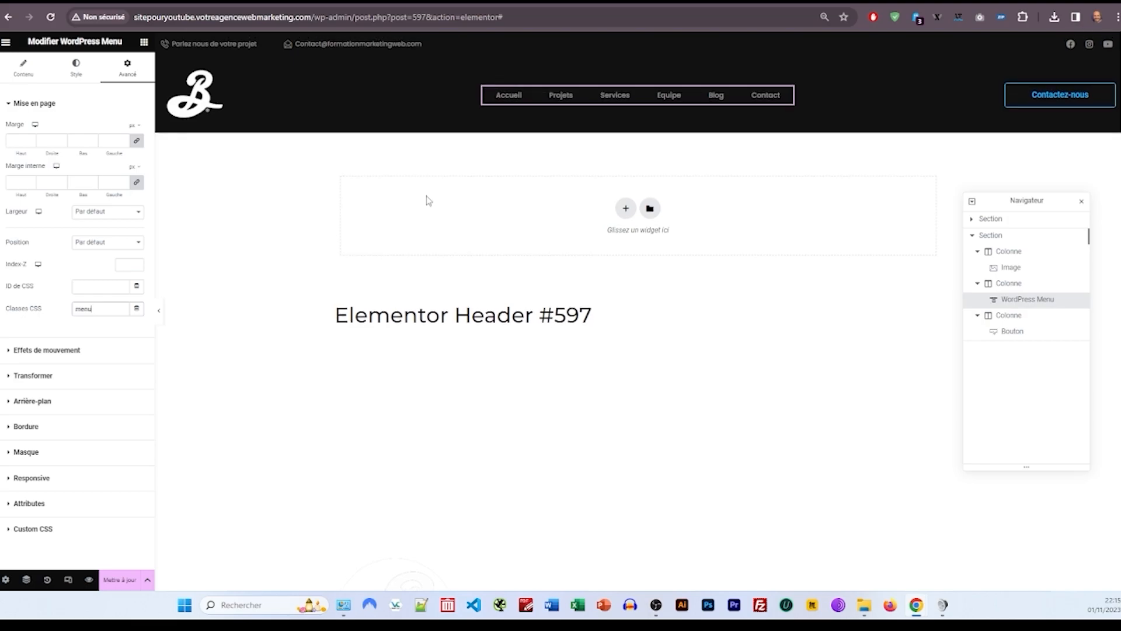
pyautogui.scroll(-2, 524, 181)
pyautogui.click(120, 579)
pyautogui.click(850, 527)
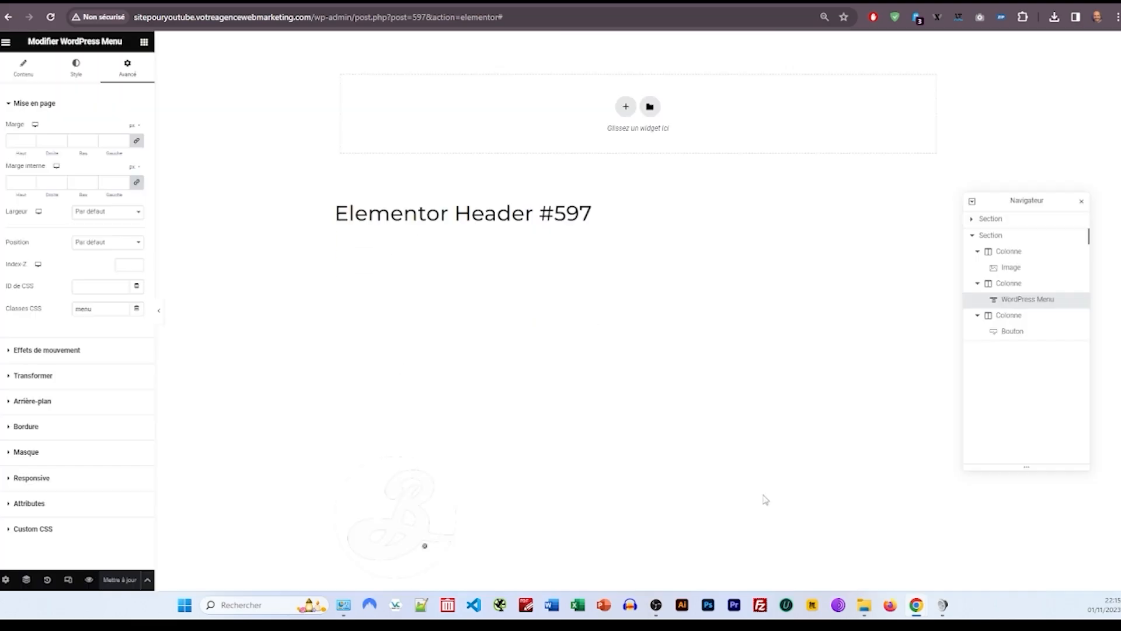
pyautogui.click(625, 209)
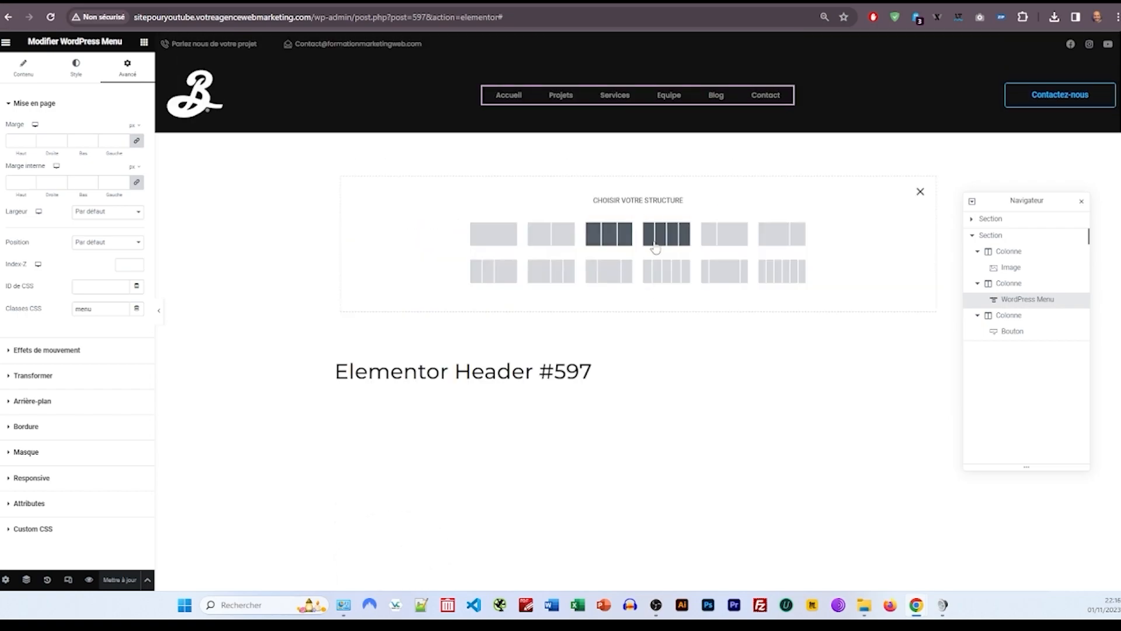
pyautogui.click(552, 234)
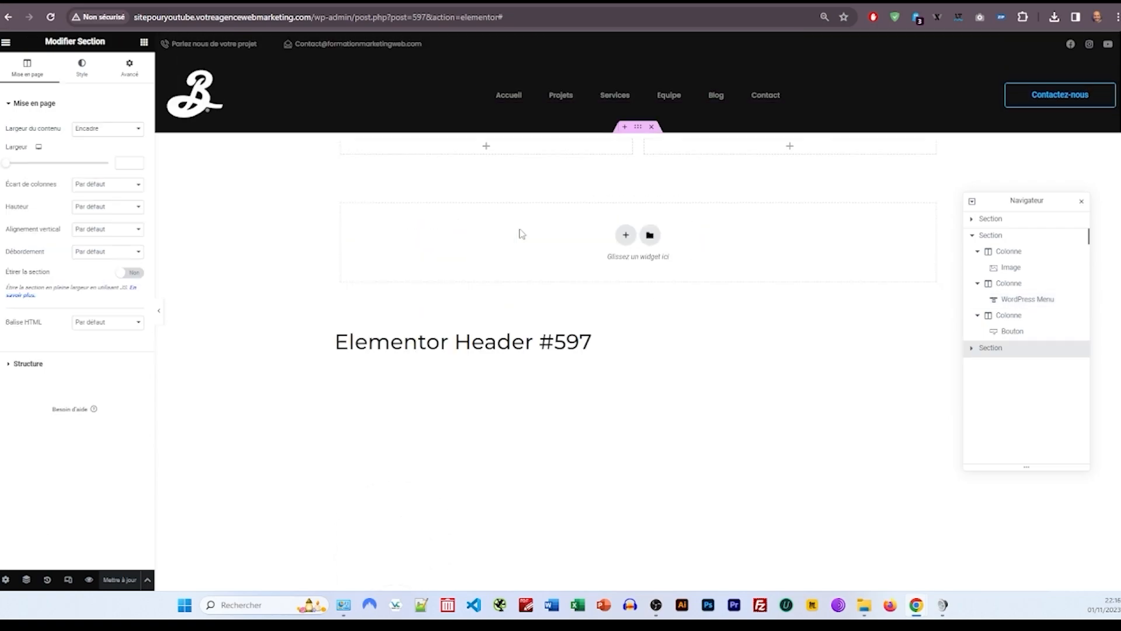
pyautogui.click(651, 126)
# Step: Add a single-column section below the header and set its height to fit the screen (Adapté à l'écran)
pyautogui.click(625, 208)
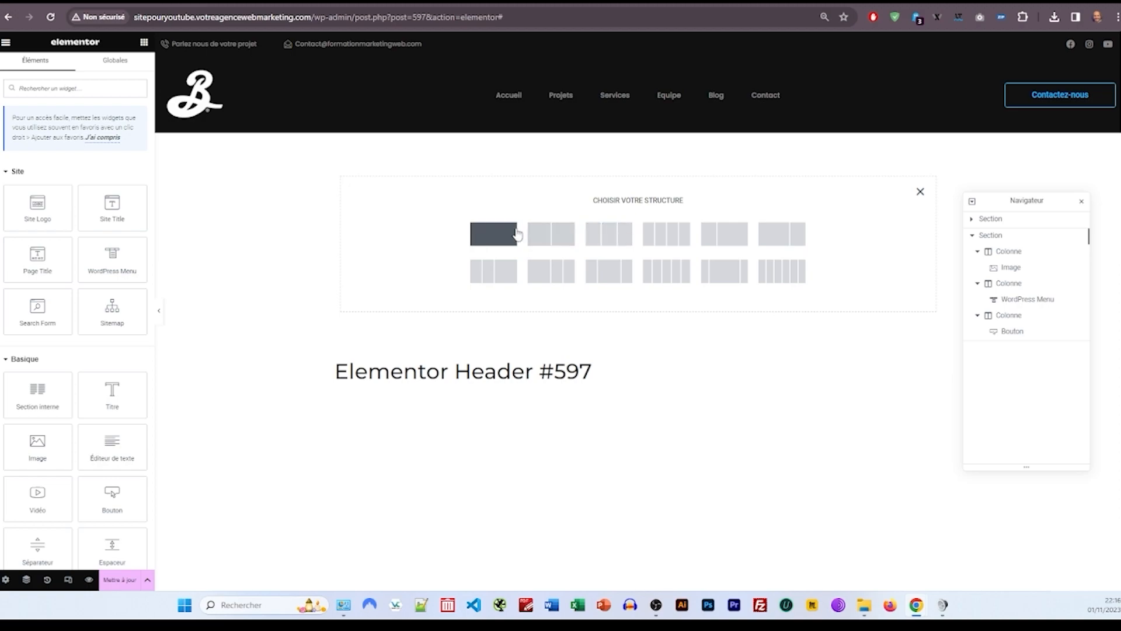
pyautogui.click(502, 234)
pyautogui.scroll(-1, 646, 248)
pyautogui.scroll(-2, 647, 249)
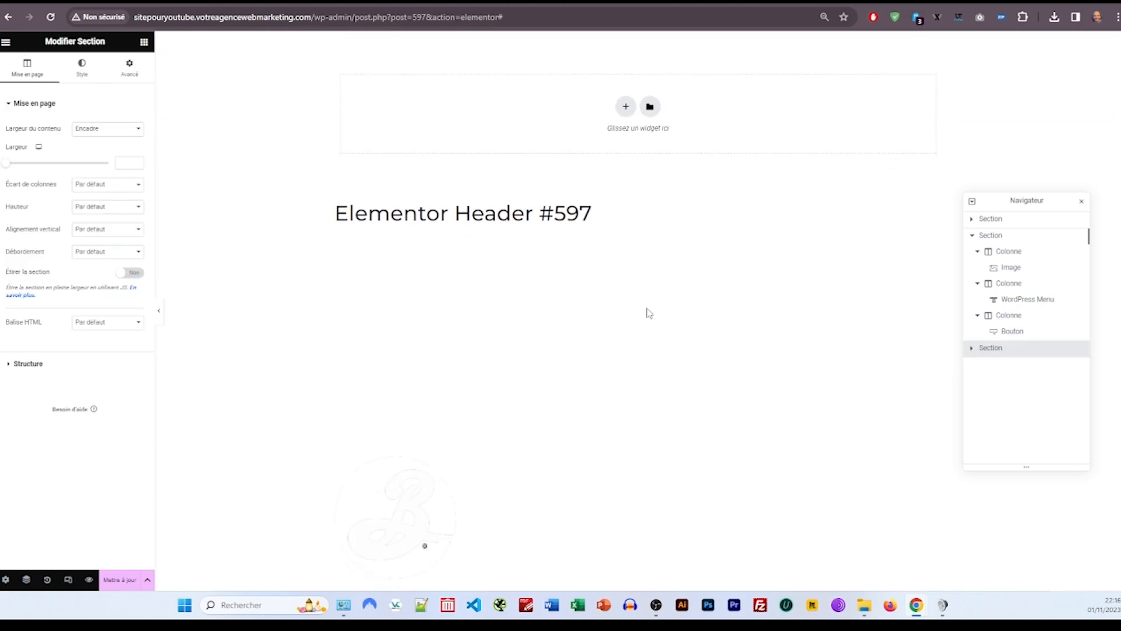
pyautogui.scroll(3, 647, 292)
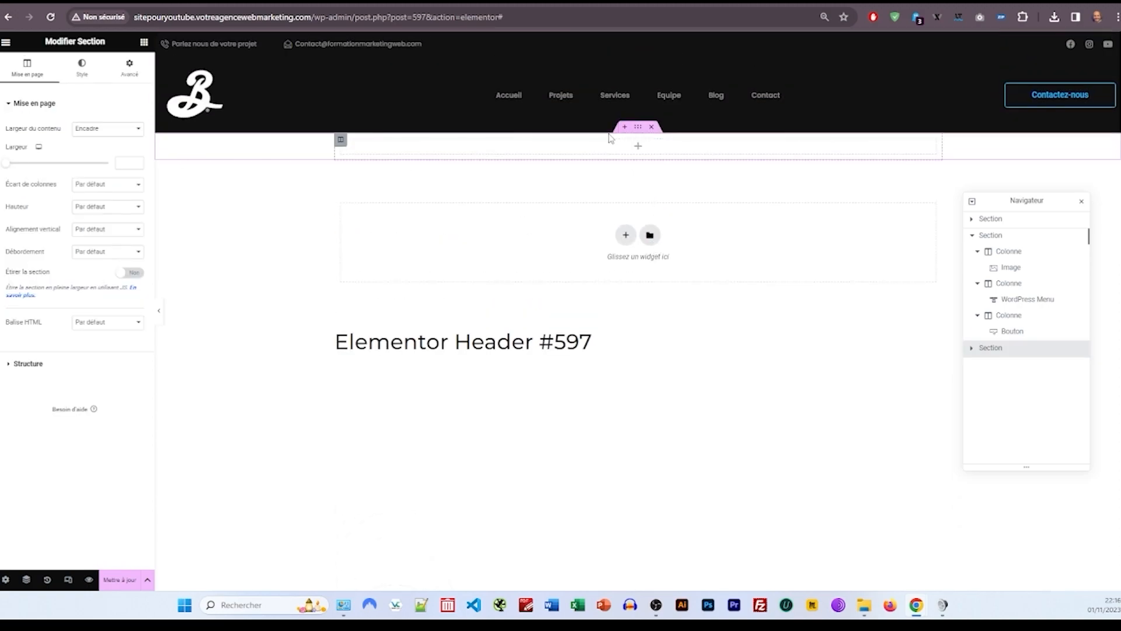
pyautogui.click(93, 208)
pyautogui.click(113, 226)
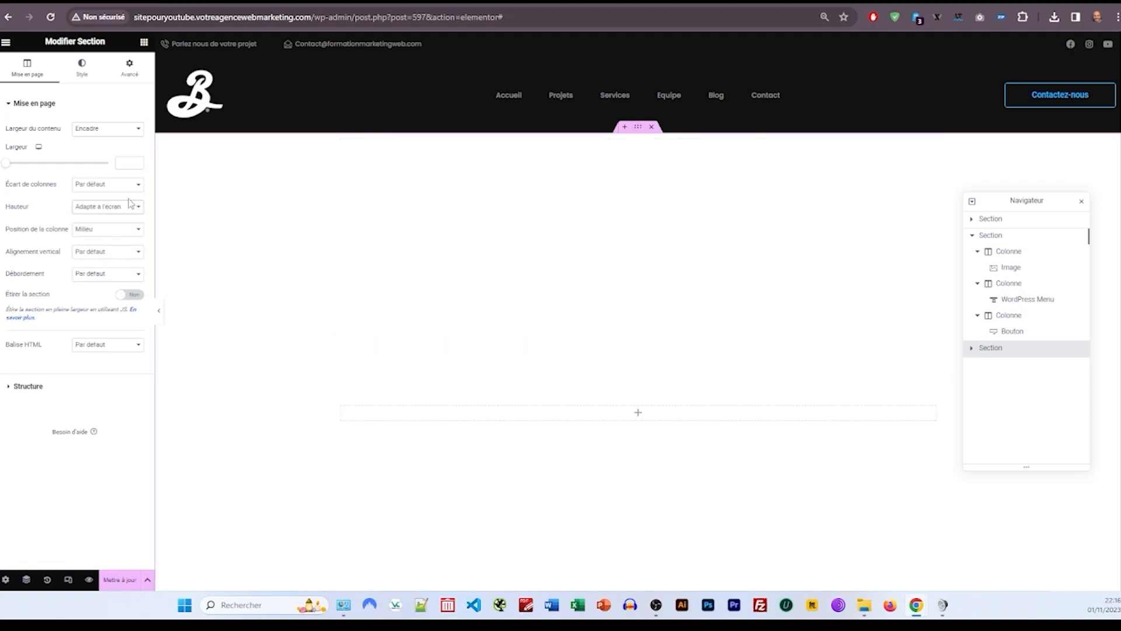
# Step: Give the new section a classic background using the portrait image p4-1500x1125-1.jpg from the media library
pyautogui.click(81, 69)
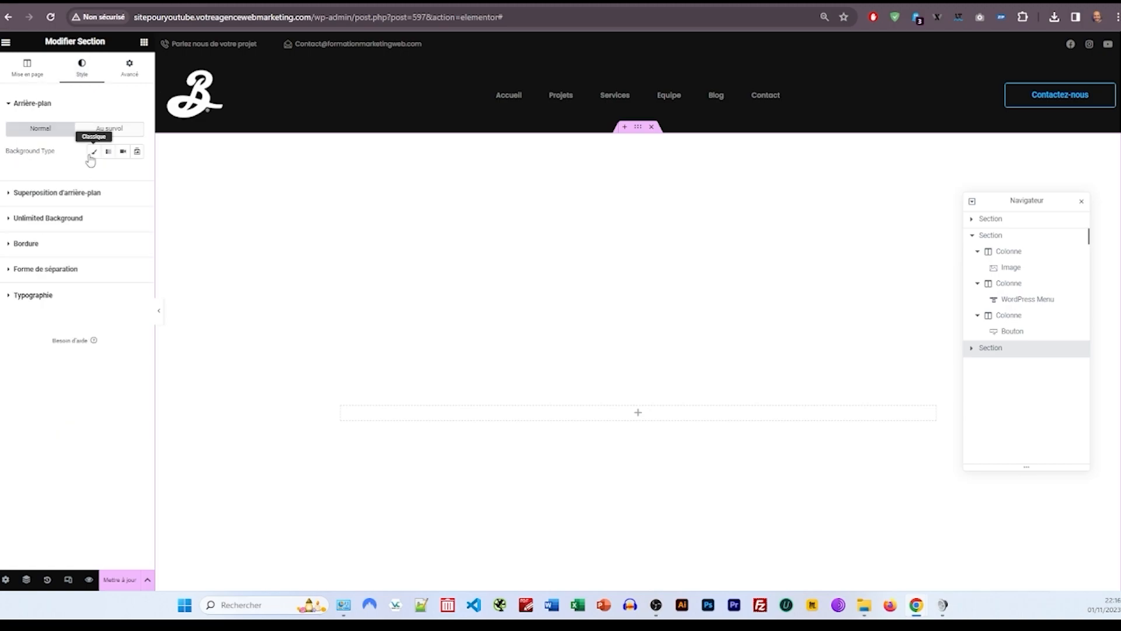
pyautogui.click(94, 151)
pyautogui.click(118, 236)
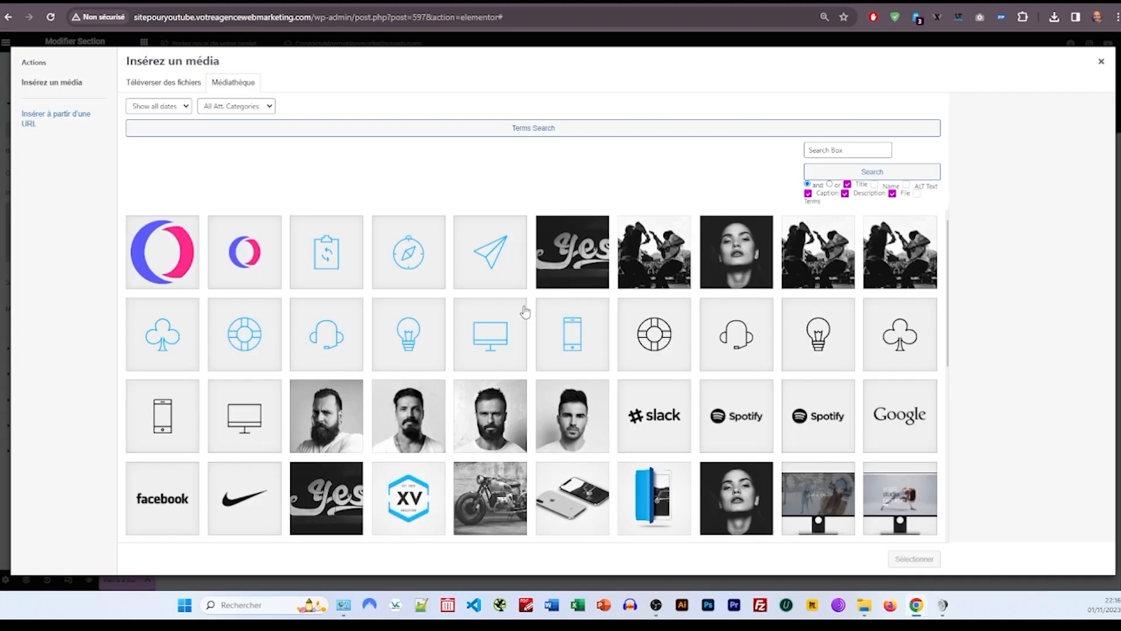
pyautogui.click(749, 495)
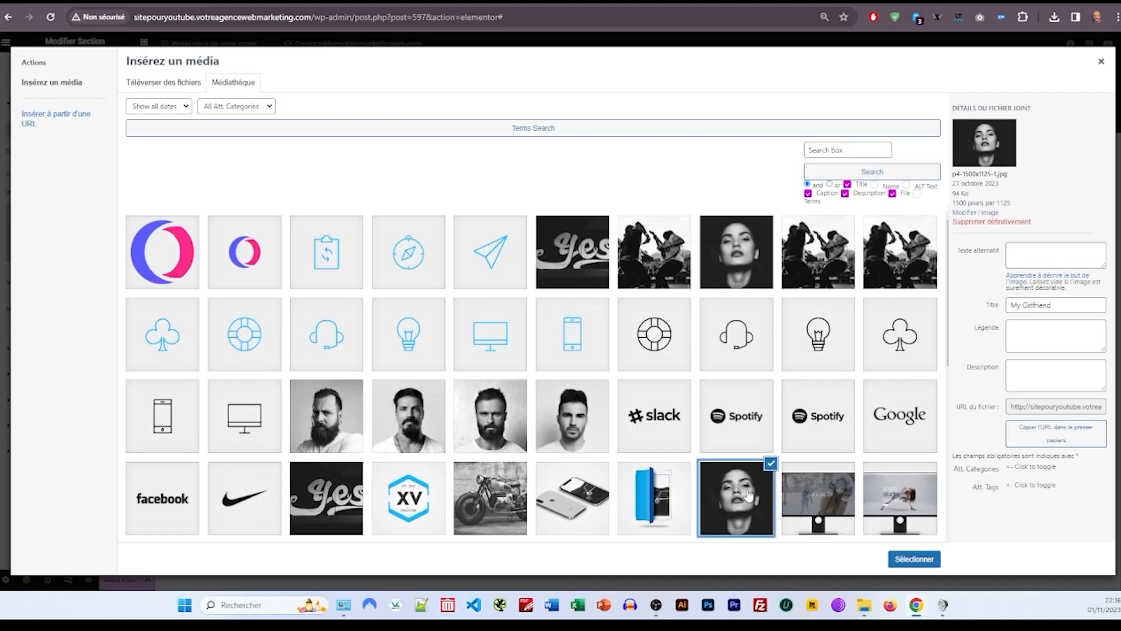
pyautogui.click(914, 559)
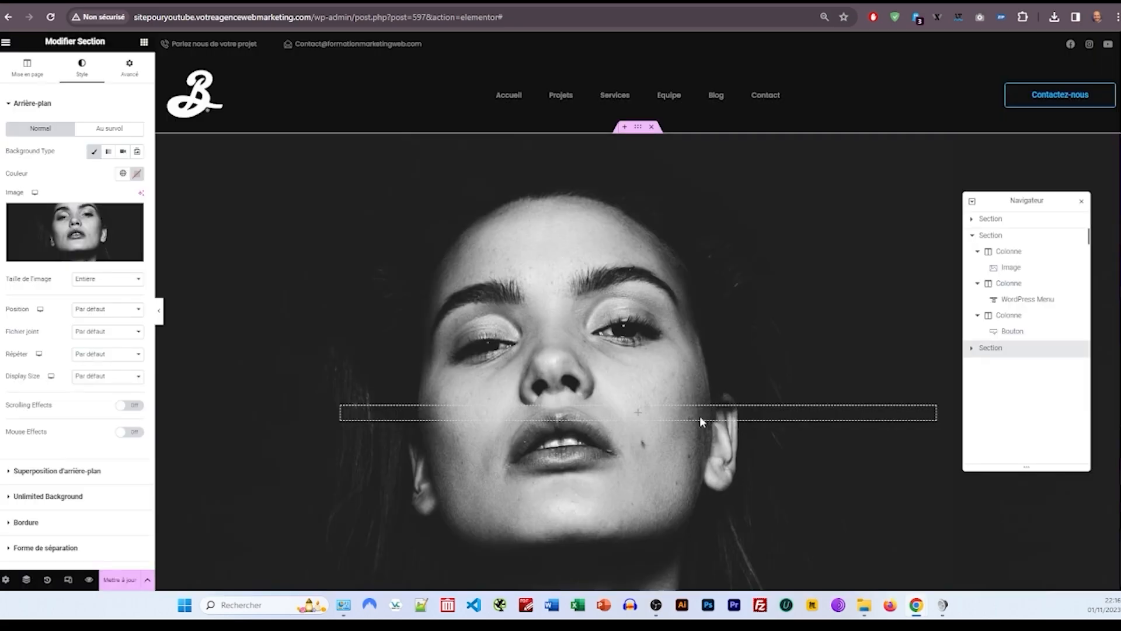
pyautogui.scroll(-10, 575, 301)
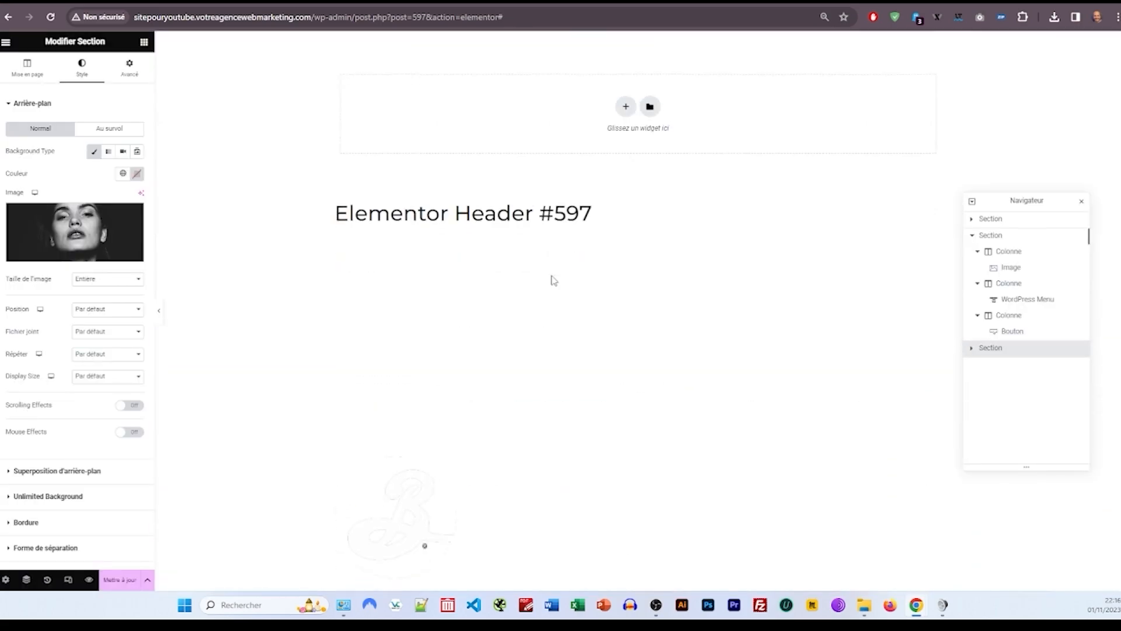
pyautogui.scroll(6, 553, 278)
pyautogui.scroll(5, 549, 238)
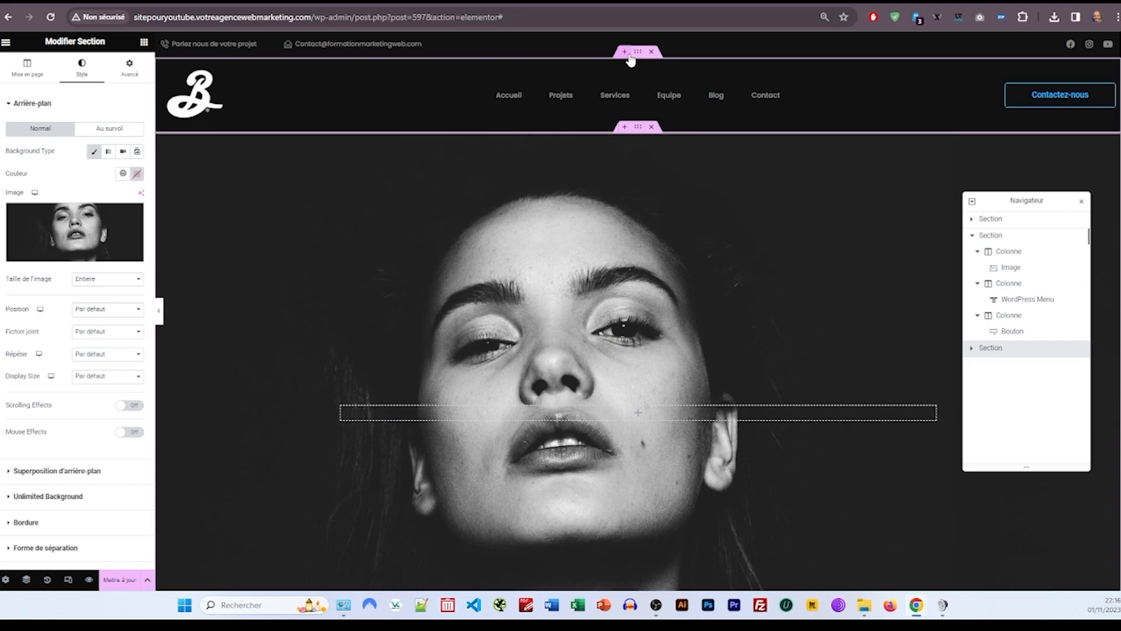
# Step: Make the section holding the logo, menu and button sticky at the top, on Desktop only
pyautogui.click(638, 56)
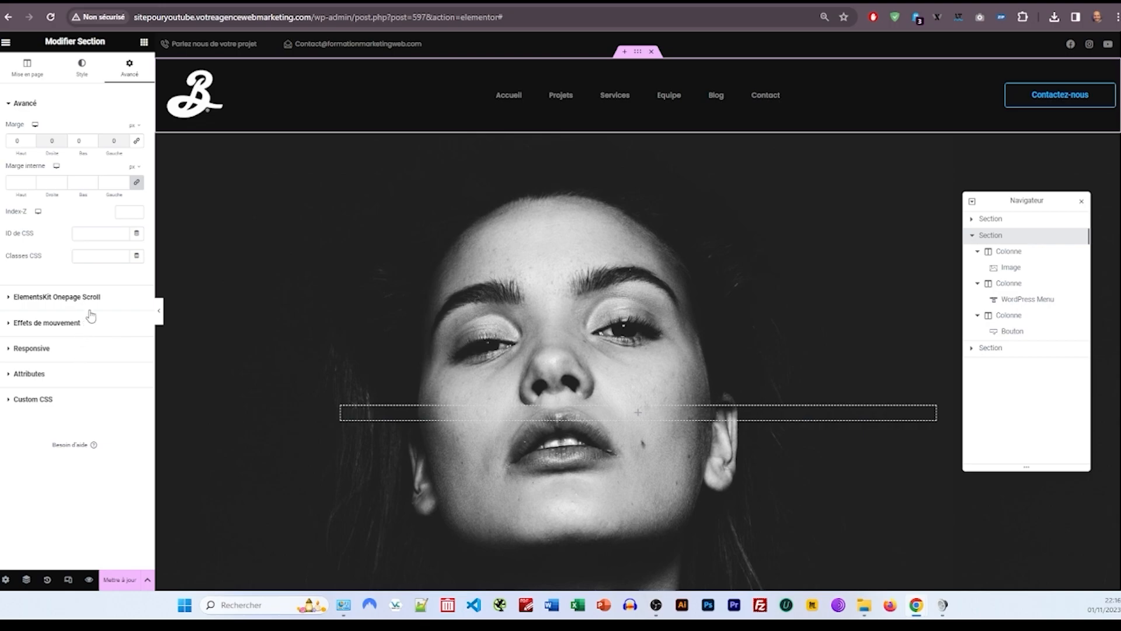
pyautogui.click(62, 324)
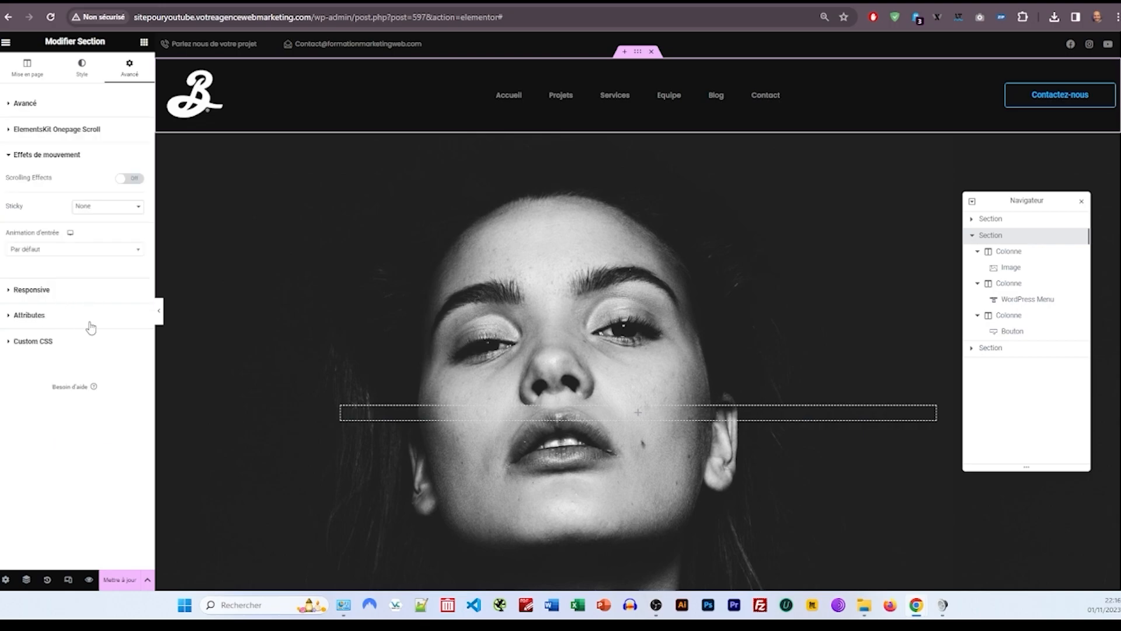
pyautogui.click(104, 209)
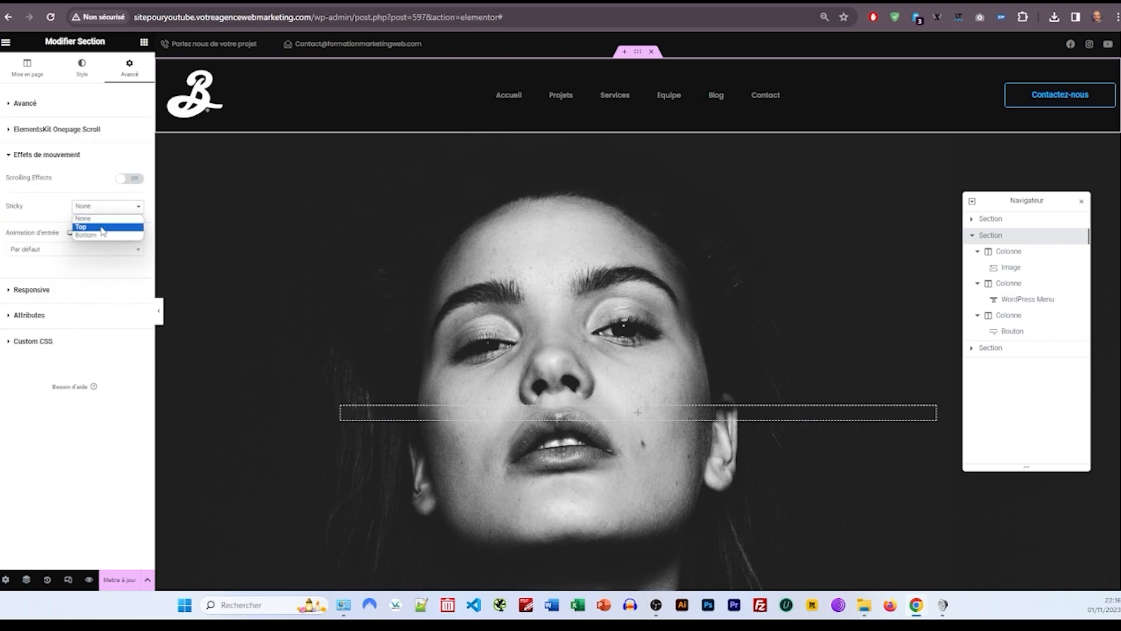
pyautogui.click(101, 224)
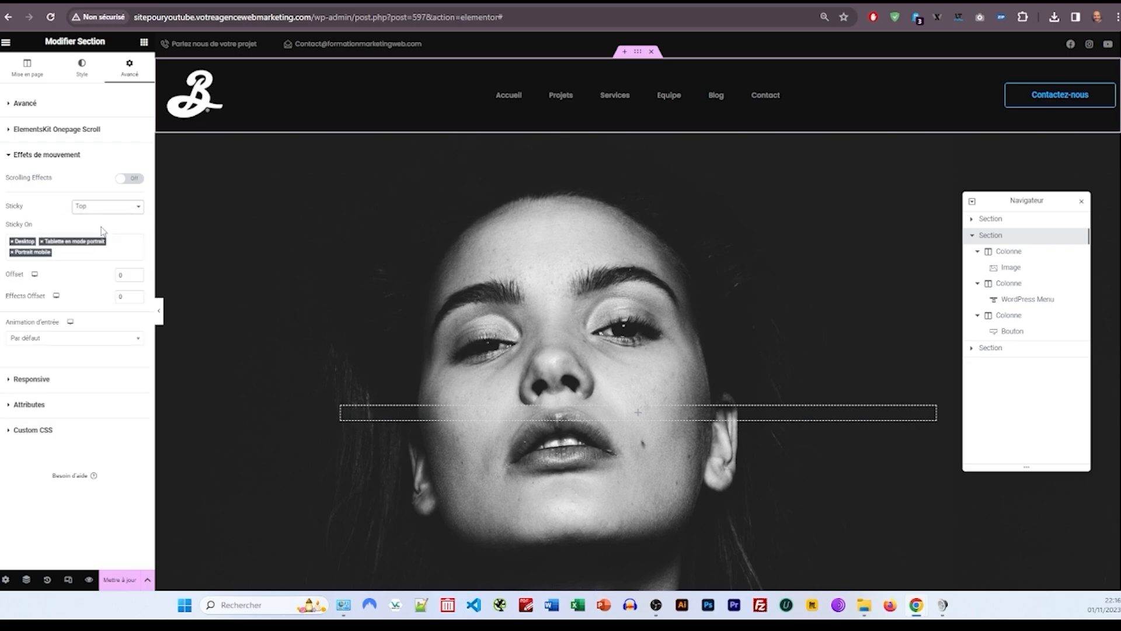
pyautogui.click(11, 252)
pyautogui.click(42, 242)
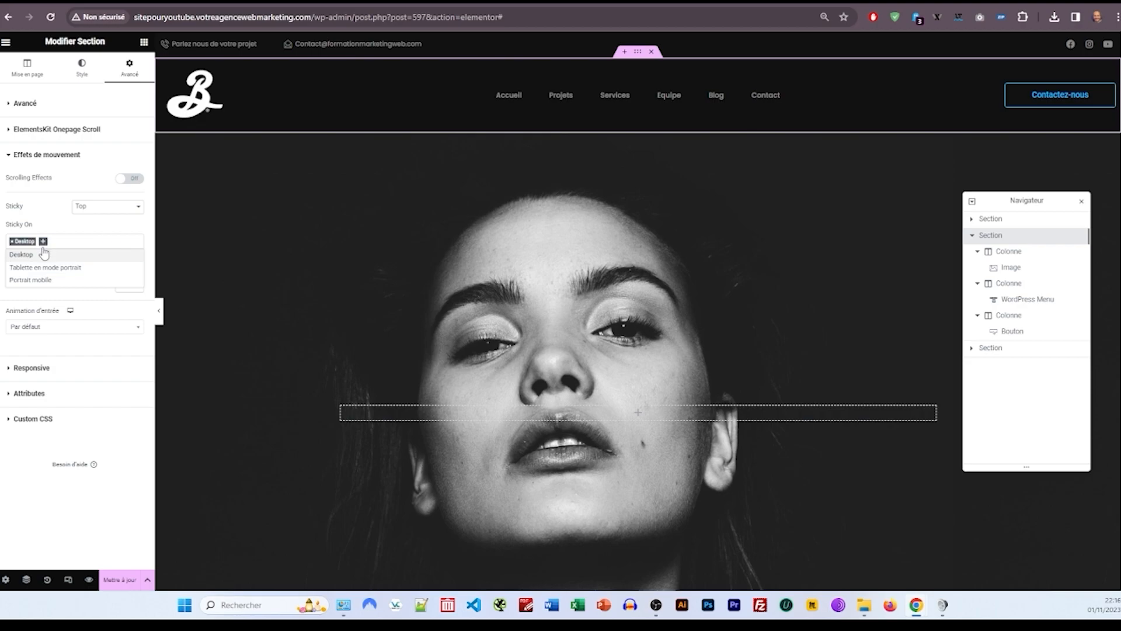
# Step: Set the sticky section's Effects Offset to 100 and test the sticky effect over the portrait section
pyautogui.click(75, 229)
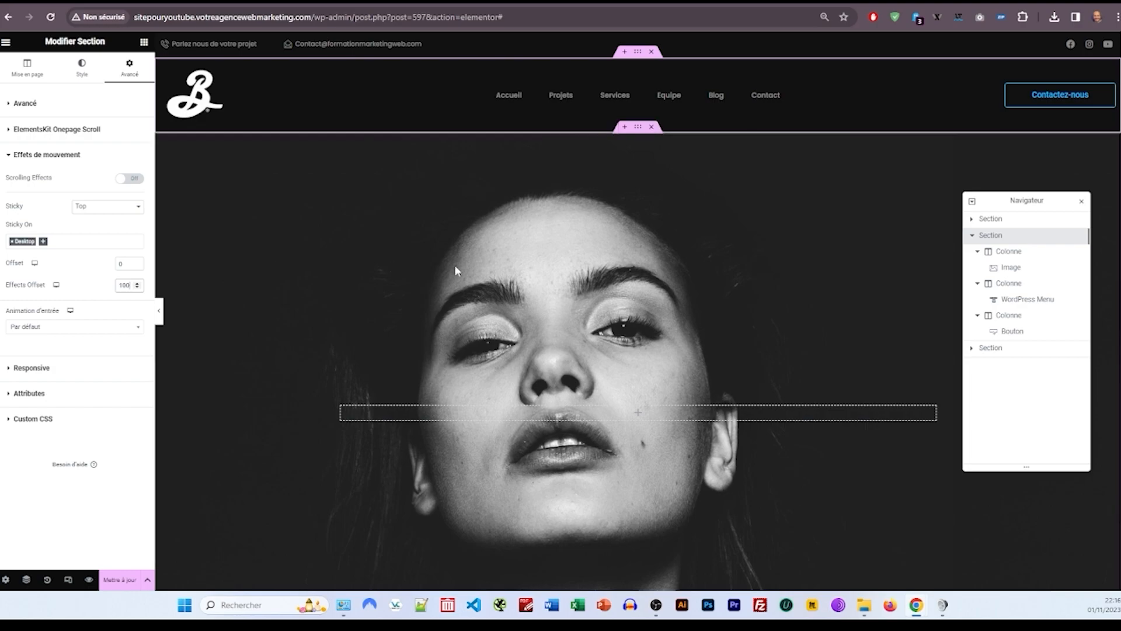
pyautogui.scroll(-5, 432, 270)
pyautogui.scroll(6, 454, 265)
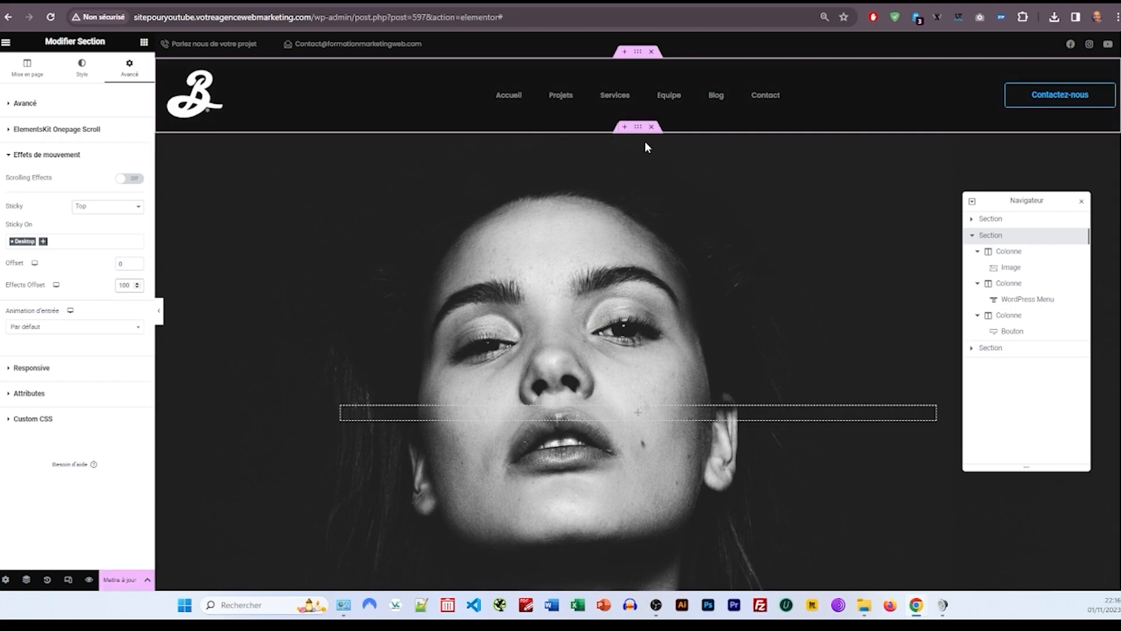
pyautogui.scroll(-2, 644, 143)
pyautogui.scroll(-1, 645, 148)
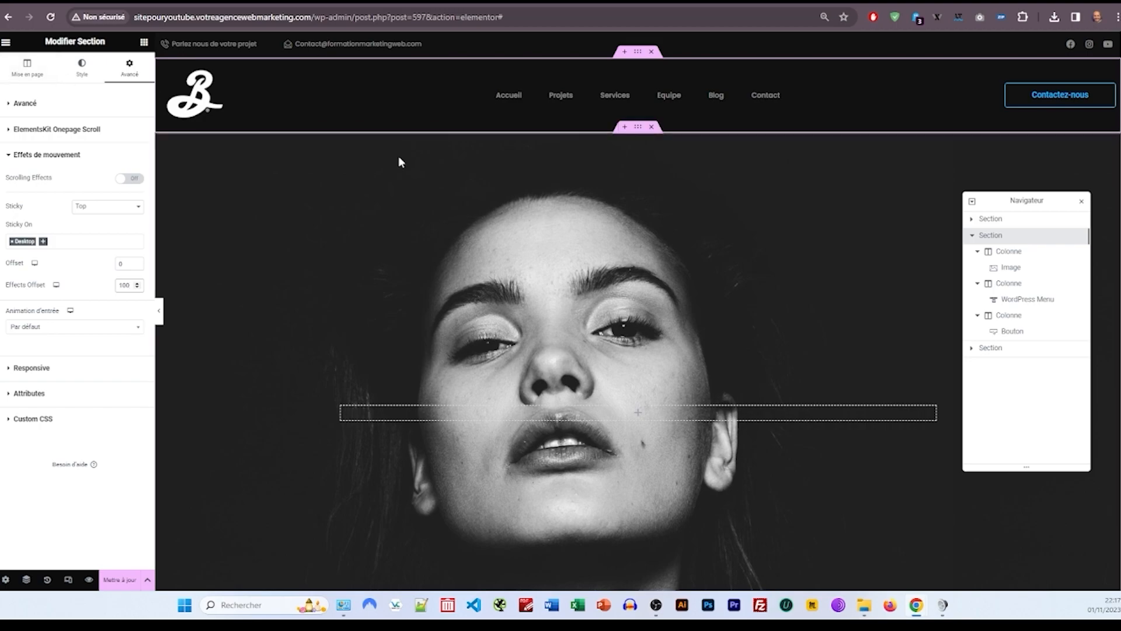
pyautogui.scroll(-5, 425, 139)
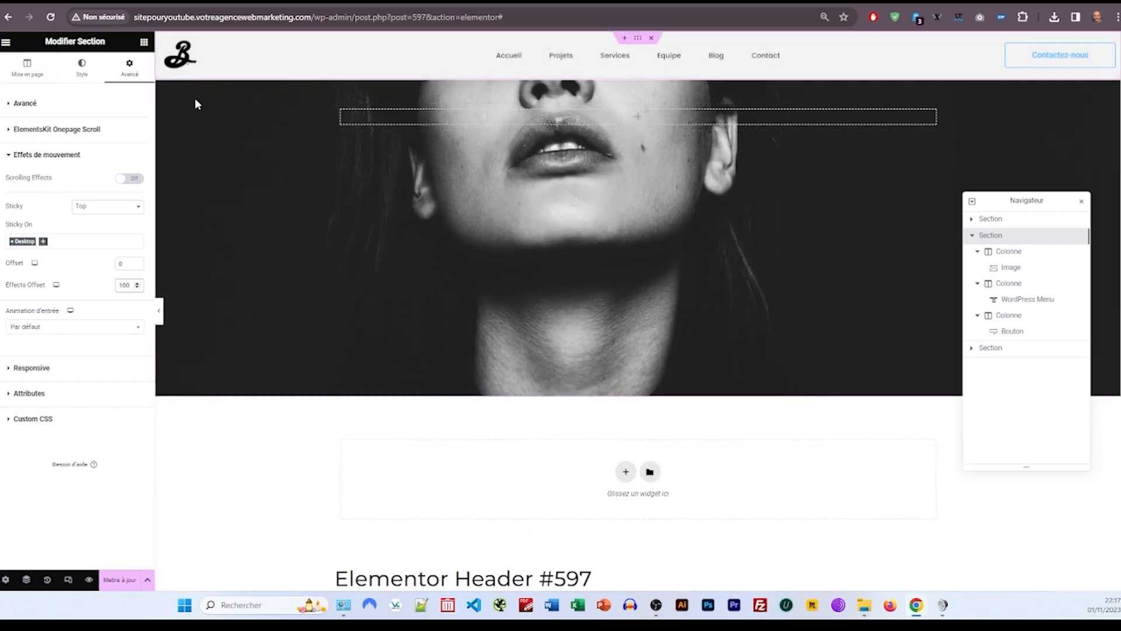
# Step: Check how the logo, menu and button section changes between its initial and sticky states over the portrait
pyautogui.scroll(3, 358, 138)
pyautogui.scroll(-3, 373, 118)
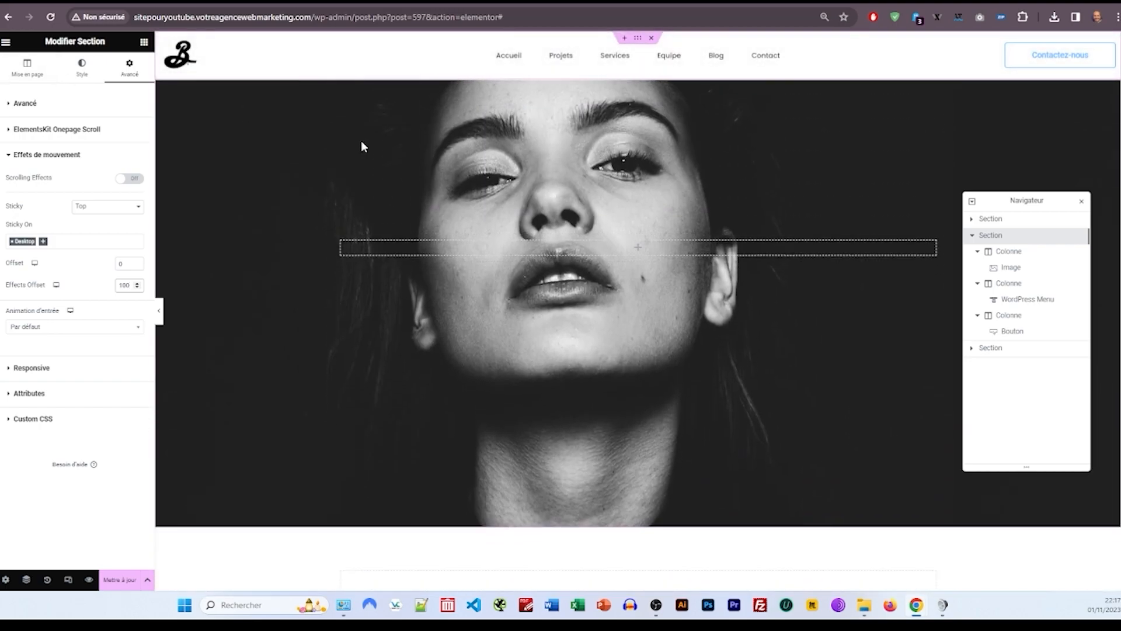
pyautogui.scroll(5, 274, 124)
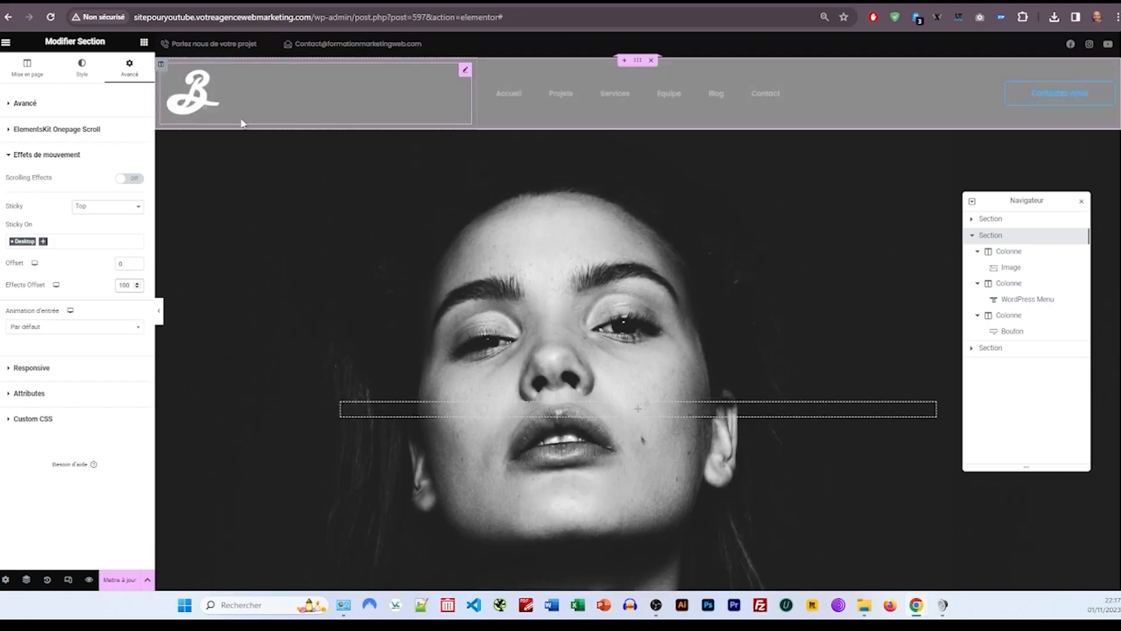
pyautogui.scroll(-3, 224, 111)
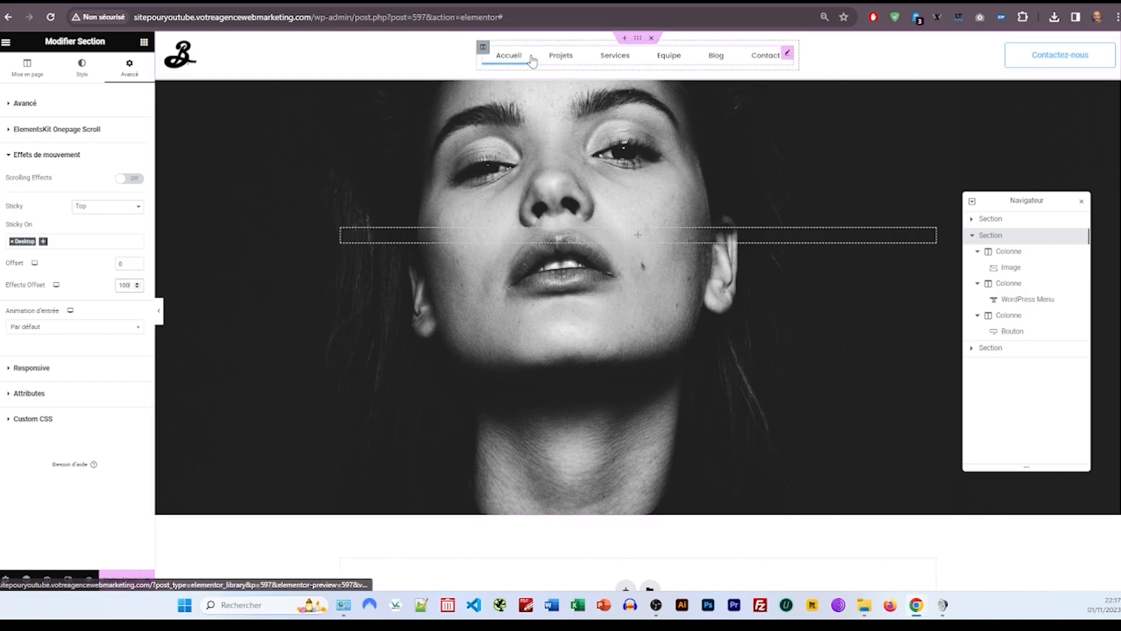
pyautogui.scroll(1, 531, 108)
pyautogui.scroll(3, 531, 105)
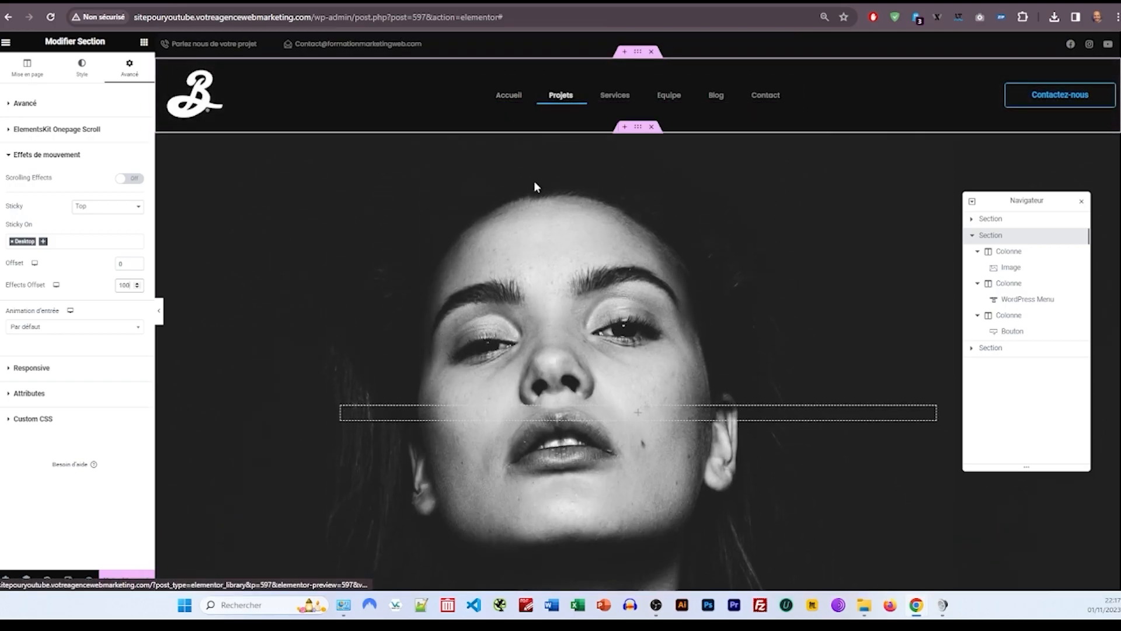
pyautogui.scroll(-4, 554, 182)
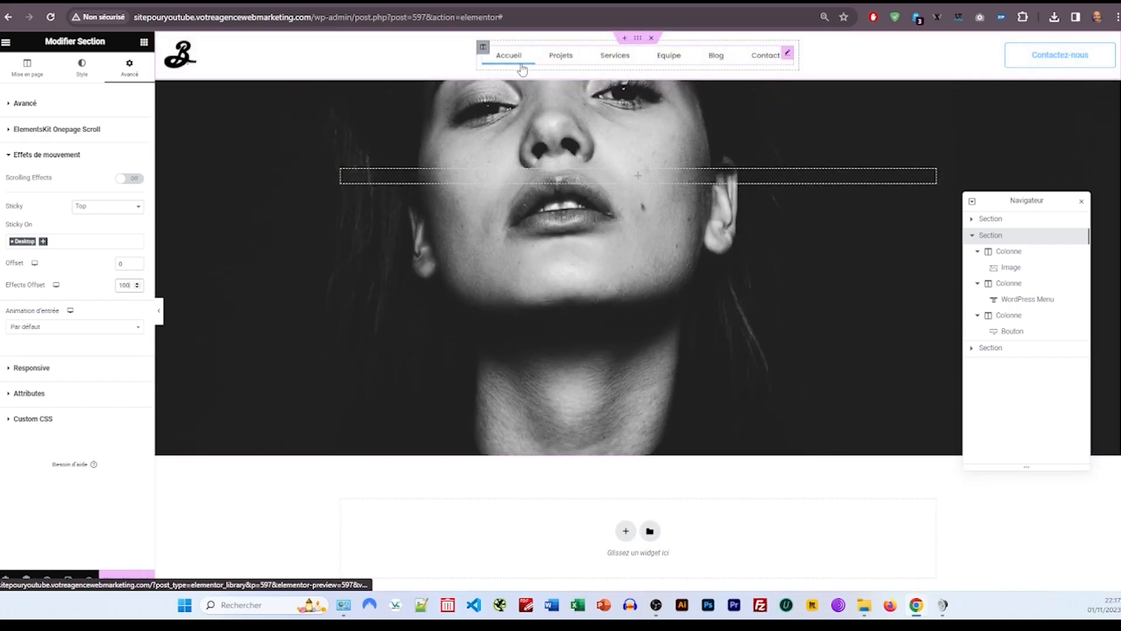
pyautogui.scroll(4, 264, 138)
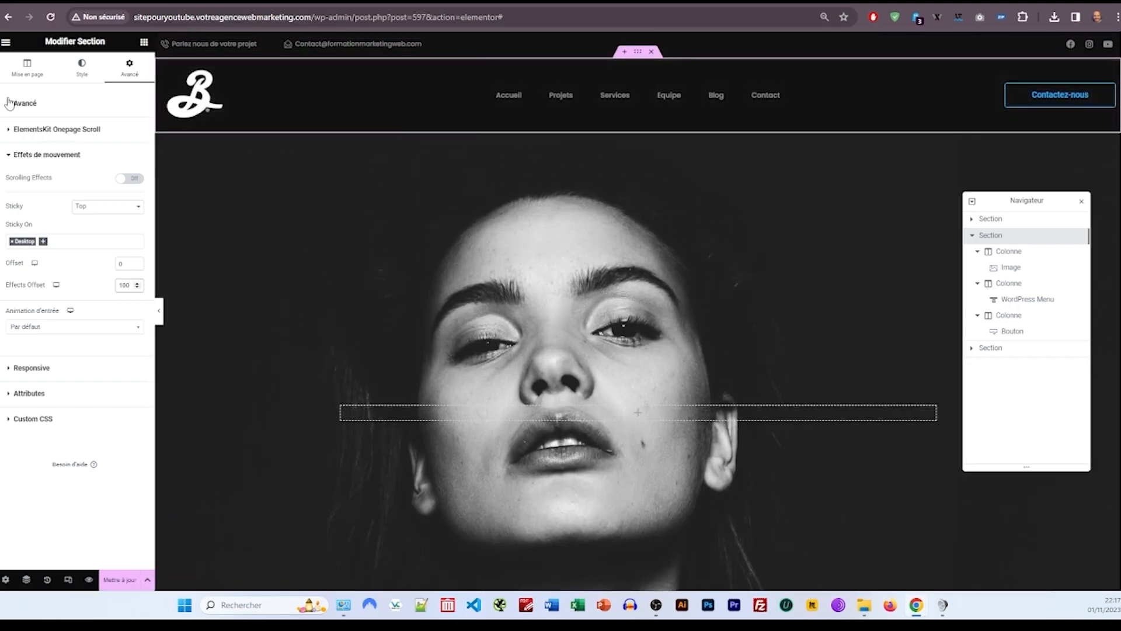
# Step: Make the background colour of the section holding the logo, menu and button fully transparent
pyautogui.click(82, 67)
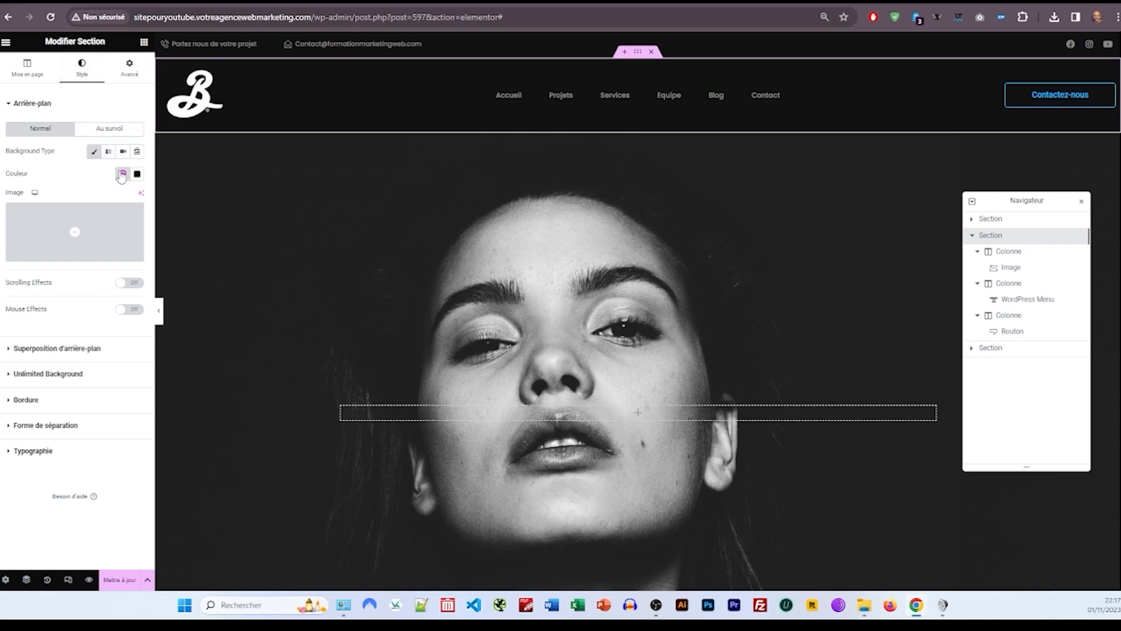
pyautogui.click(137, 173)
pyautogui.moveTo(108, 312); pyautogui.dragTo(65, 312)
pyautogui.click(65, 180)
# Step: Switch the sticky section's margin unit to % and set its bottom margin to -11 so the portrait slides underneath
pyautogui.click(129, 67)
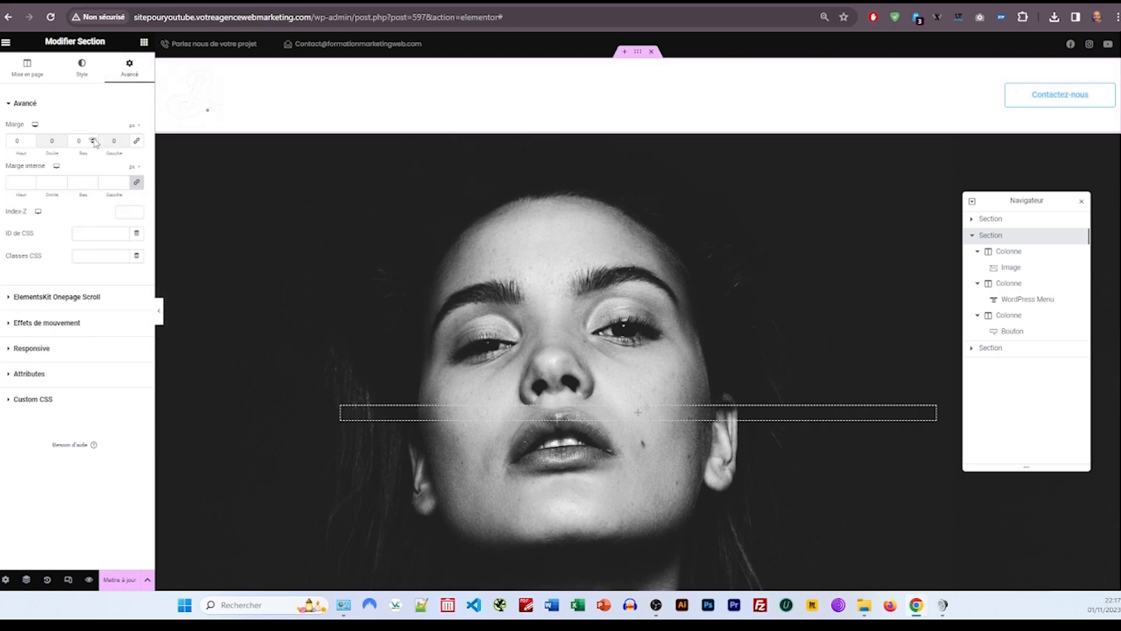
pyautogui.click(134, 126)
pyautogui.click(134, 145)
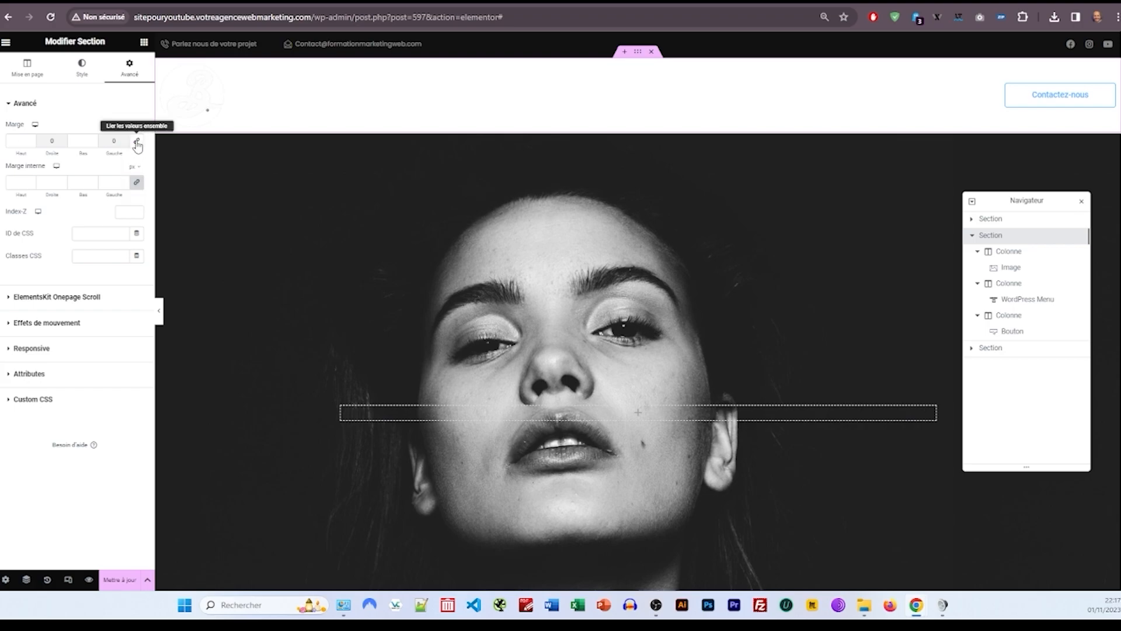
pyautogui.click(94, 143)
pyautogui.click(94, 143)
pyautogui.click(94, 143)
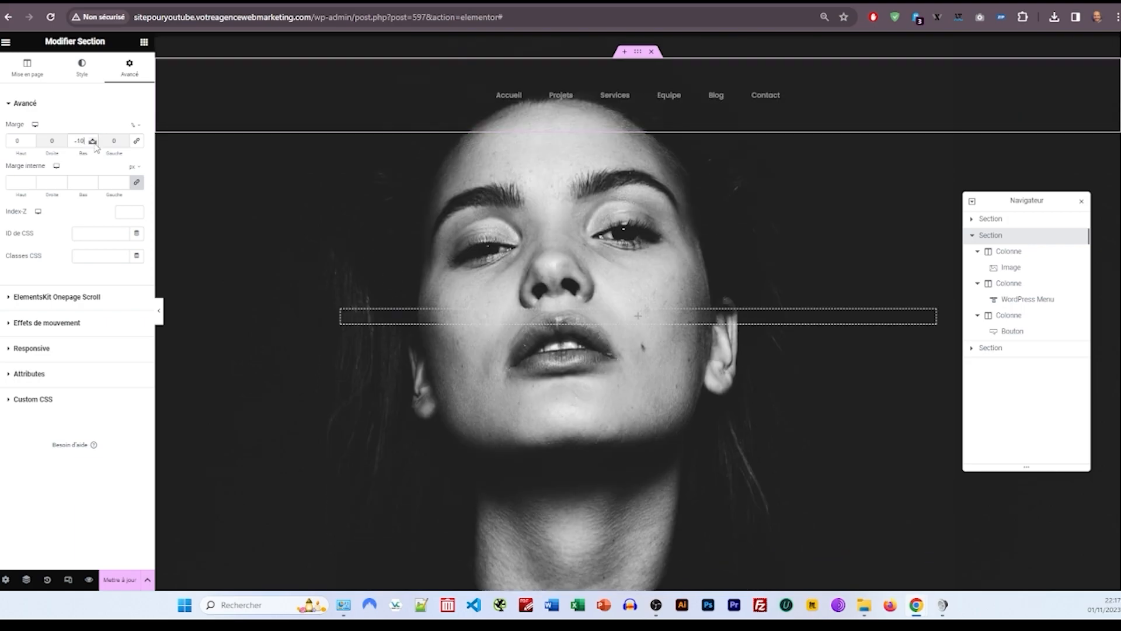
pyautogui.click(95, 143)
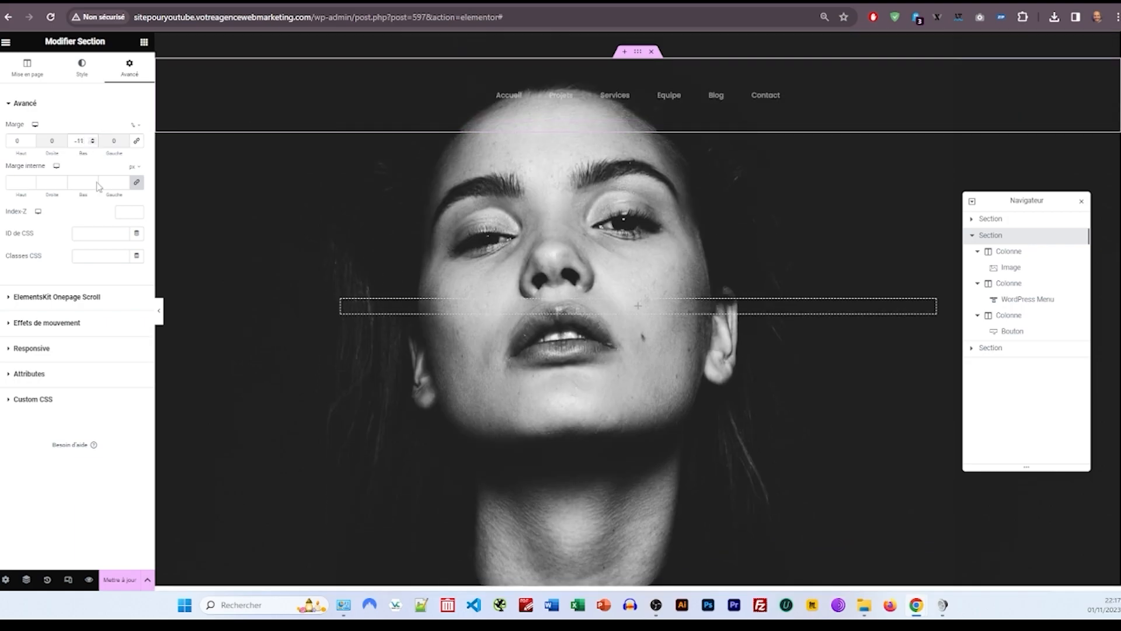
# Step: Examine the overlapping header at full width and its behaviour on scroll with the editing panel hidden
pyautogui.click(160, 312)
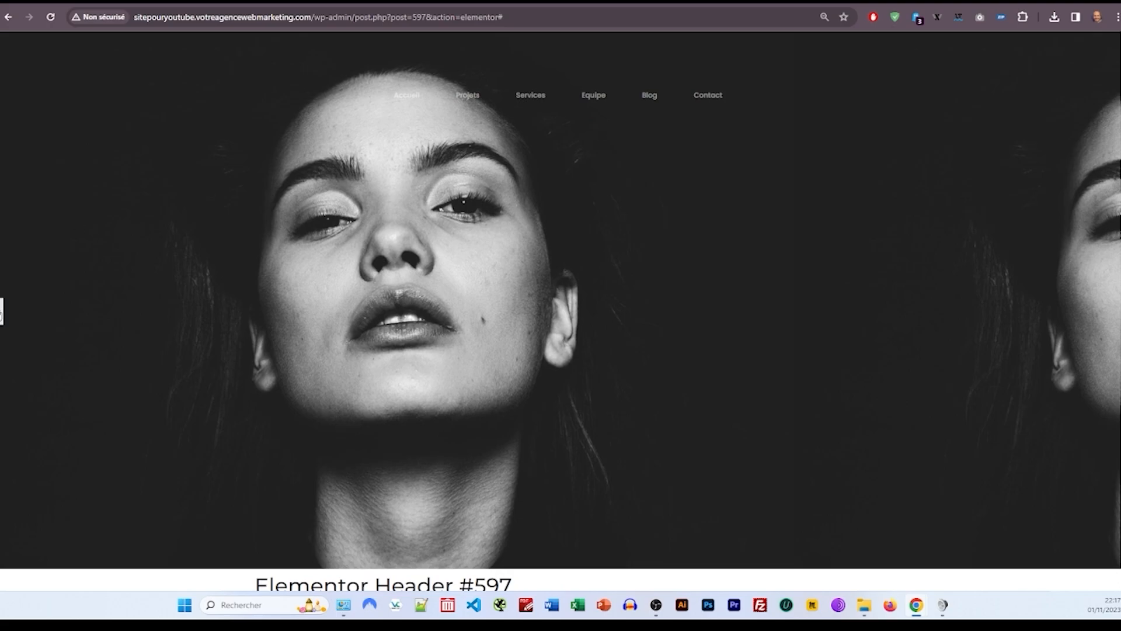
pyautogui.scroll(-3, 200, 183)
pyautogui.scroll(3, 292, 228)
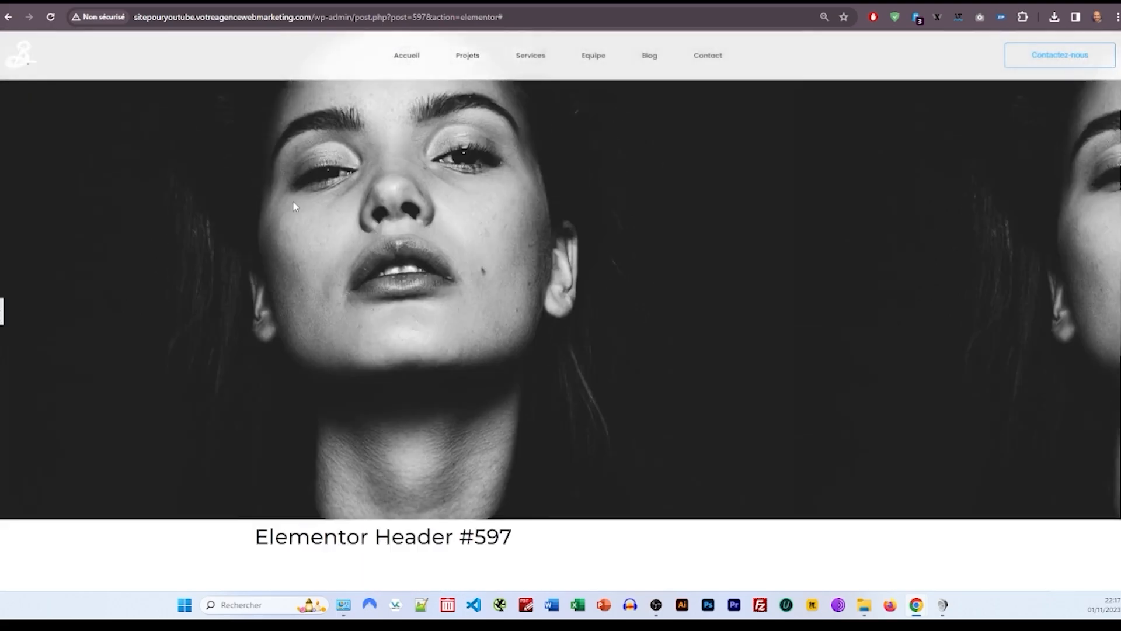
pyautogui.scroll(-4, 292, 168)
pyautogui.scroll(4, 291, 146)
pyautogui.scroll(-1, 294, 124)
pyautogui.scroll(1, 351, 117)
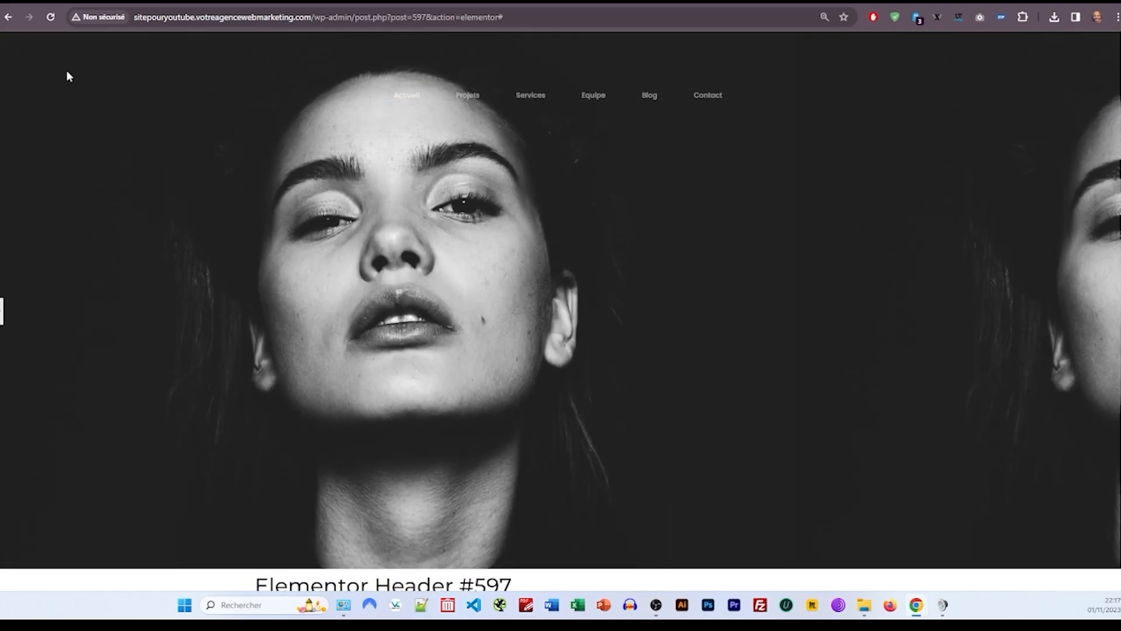
pyautogui.click(2, 309)
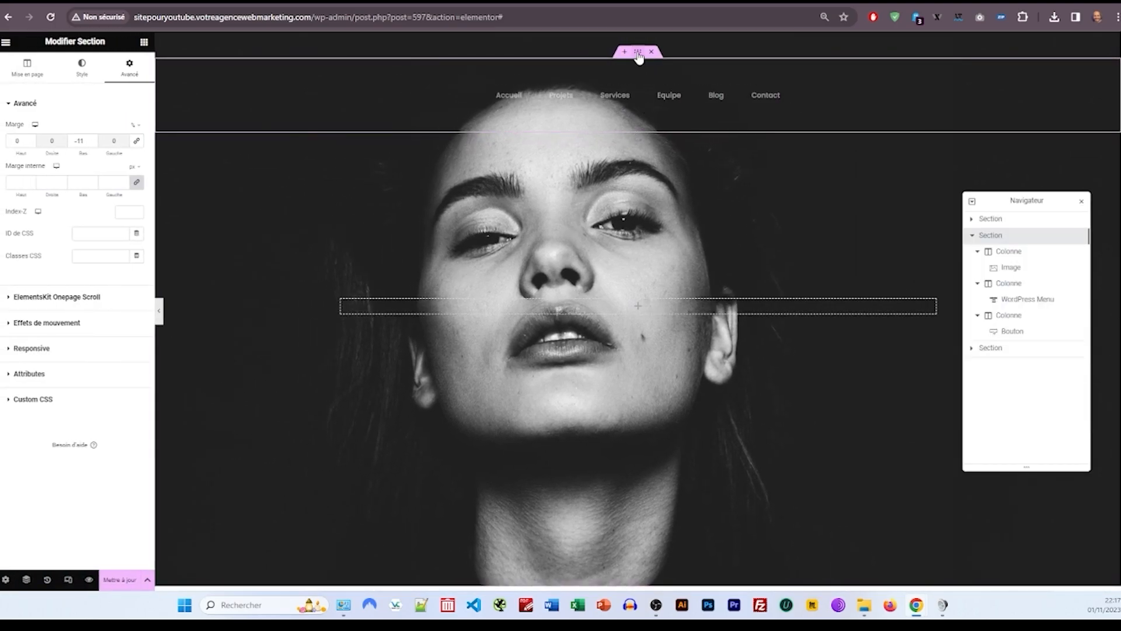
# Step: Set the Z-index to 102 on the contact bar section and 101 on the logo, menu and button section
pyautogui.click(988, 218)
pyautogui.click(125, 68)
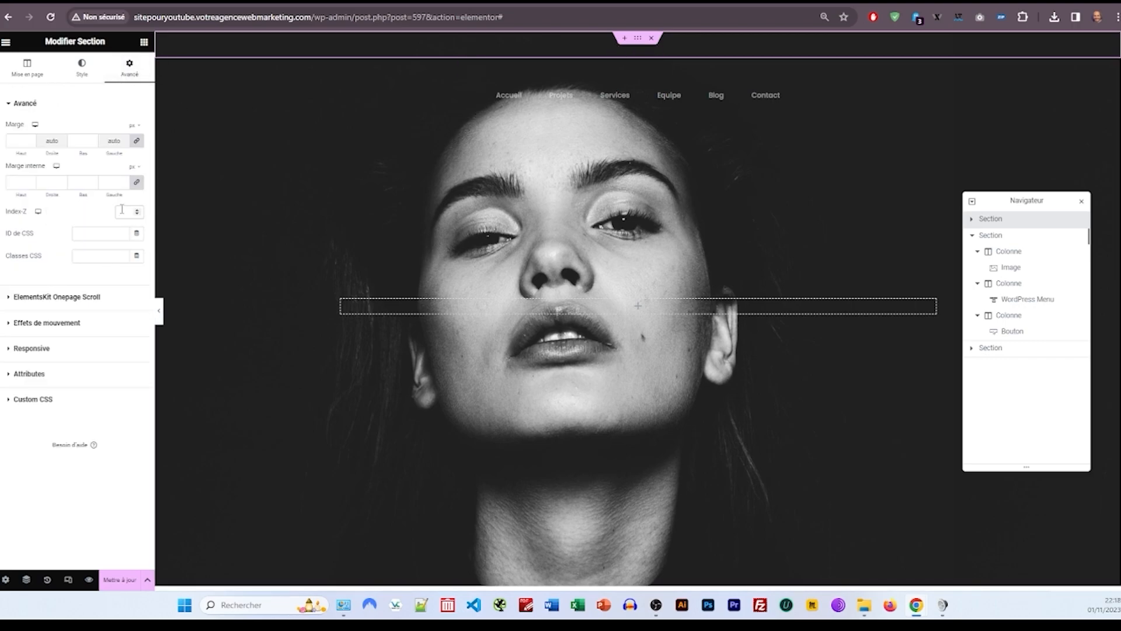
pyautogui.write('9')
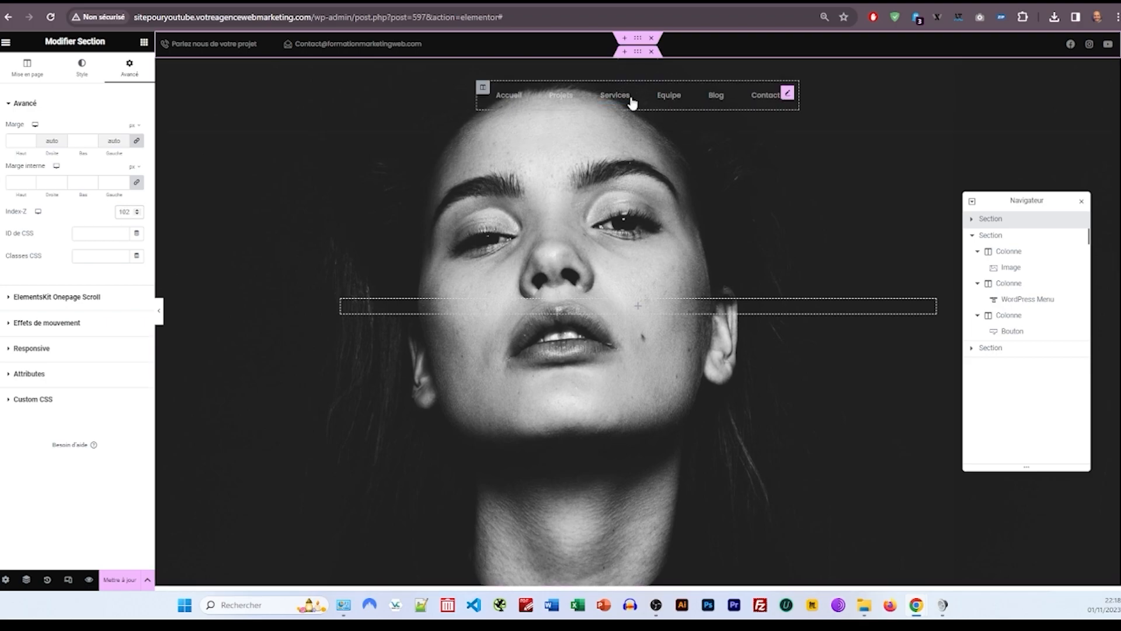
pyautogui.click(634, 67)
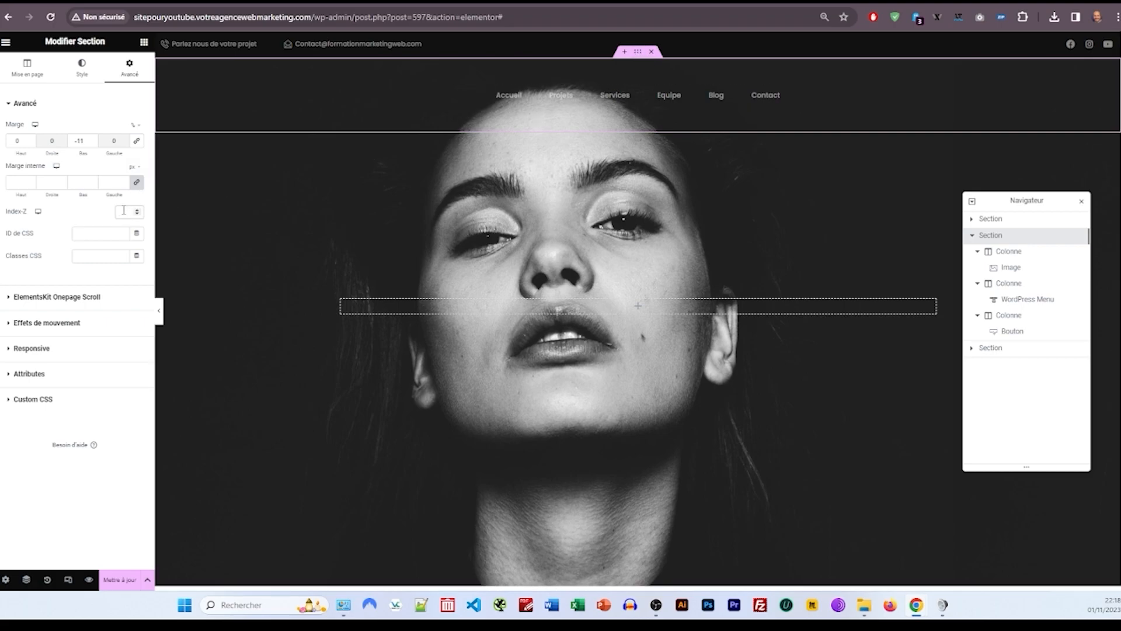
pyautogui.write('101')
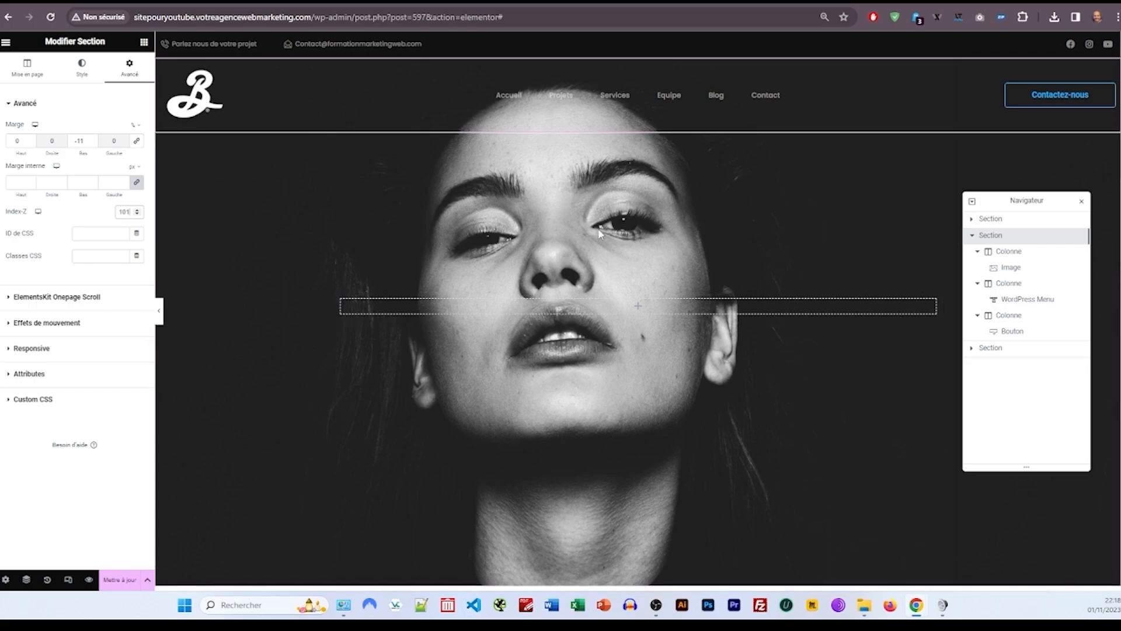
# Step: Update the template with a display condition that includes the Entire Site, and save it
pyautogui.scroll(-6, 610, 236)
pyautogui.click(110, 577)
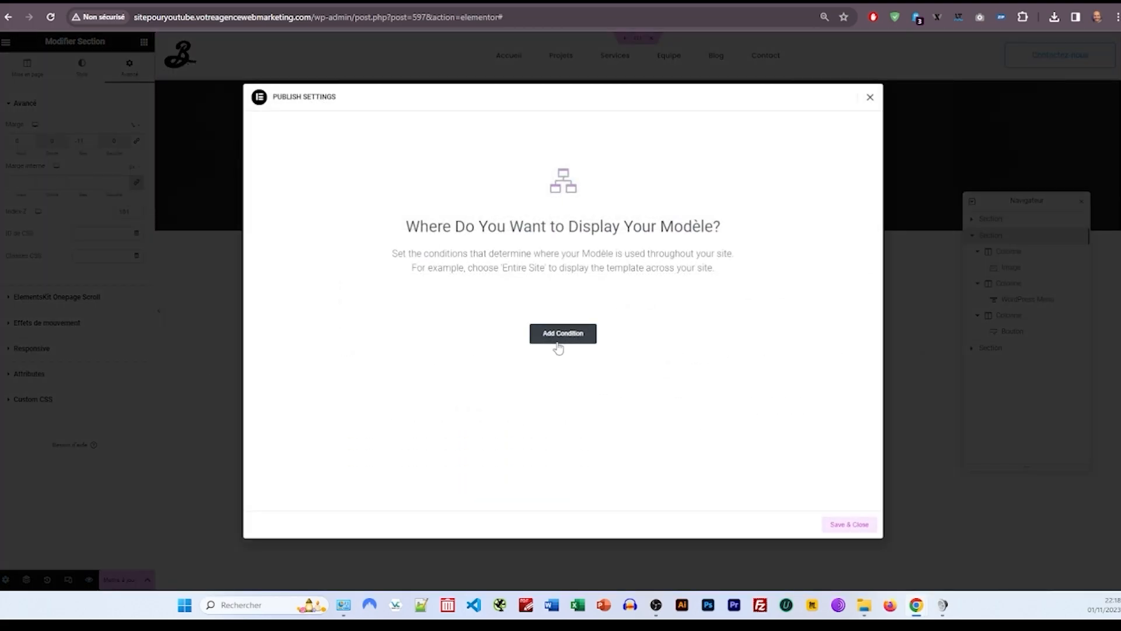
pyautogui.click(548, 336)
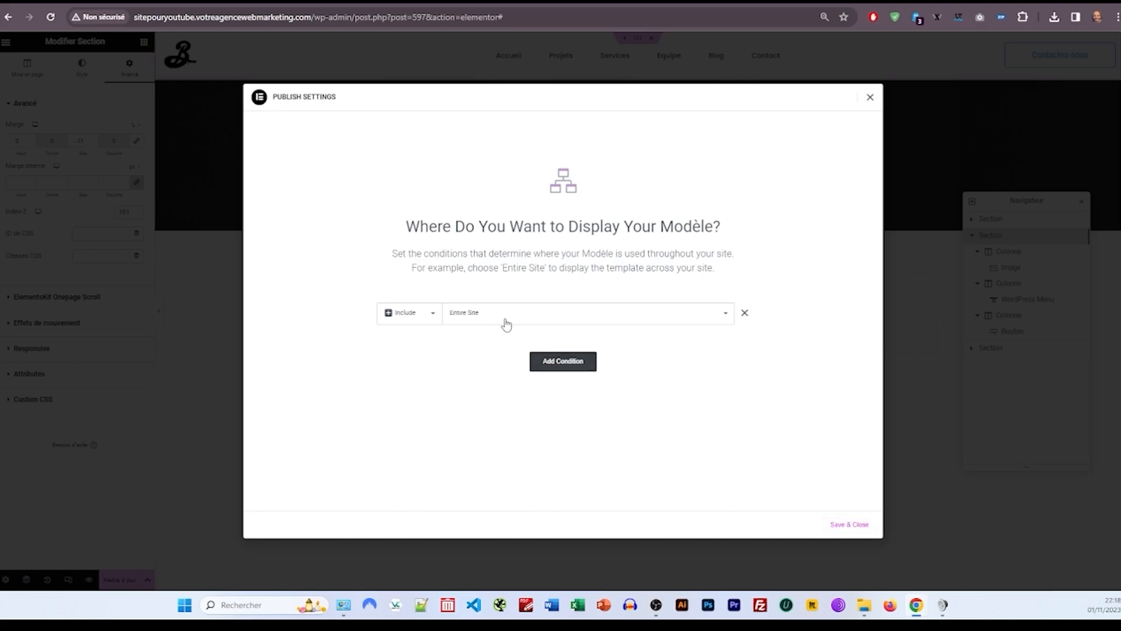
pyautogui.click(840, 518)
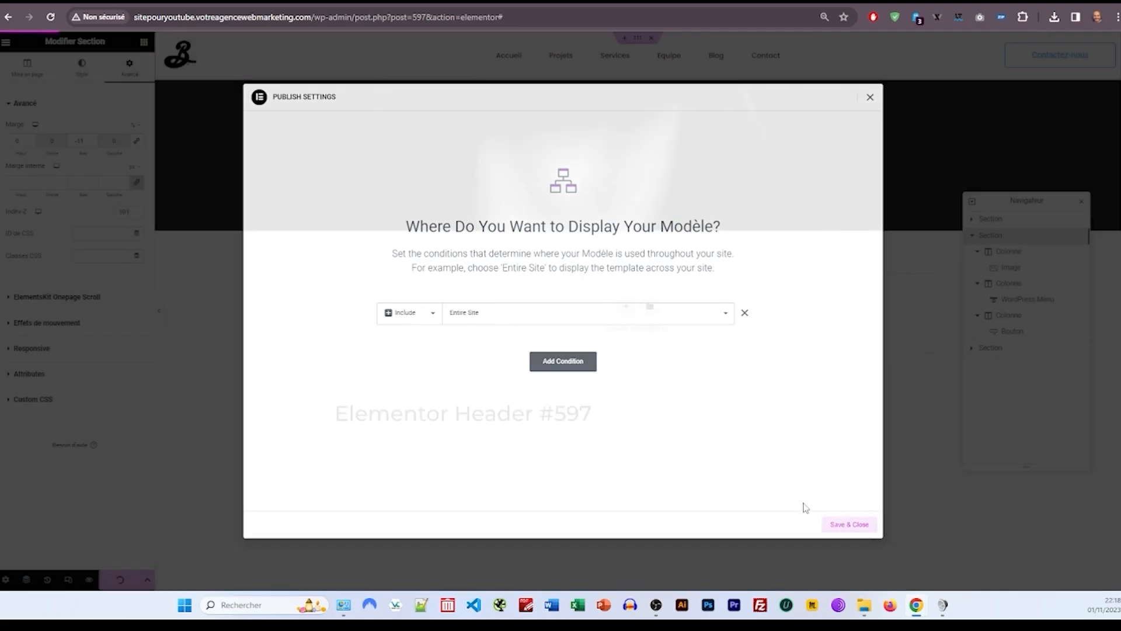
# Step: Preview the header template on the live site, examine its sticky transition on scroll, and return to the editor
pyautogui.moveTo(91, 579)
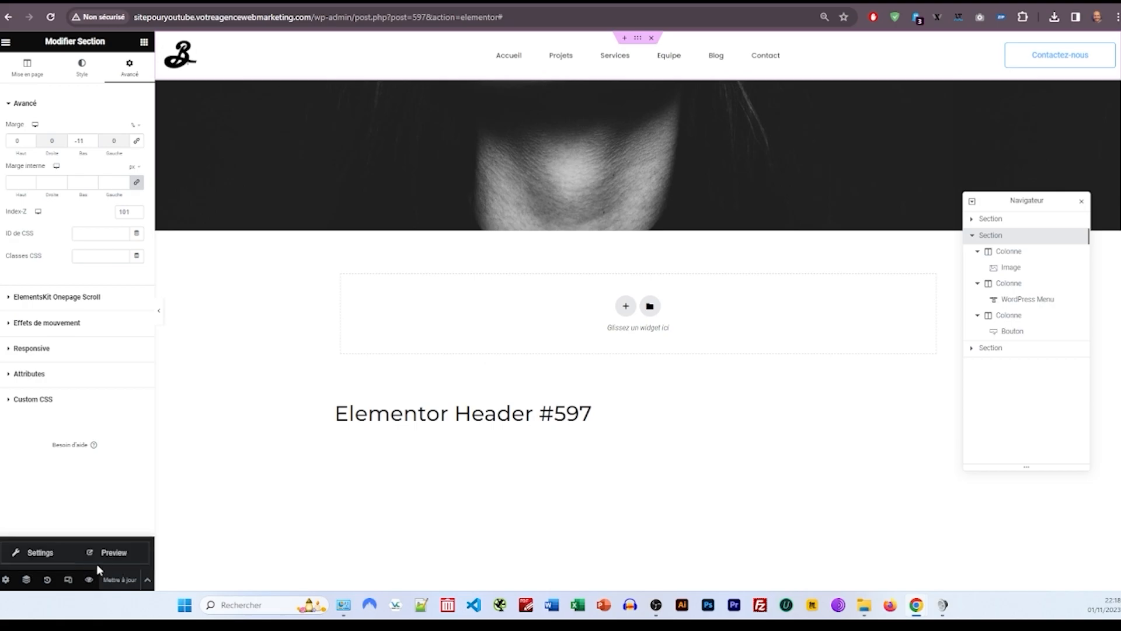
pyautogui.click(99, 554)
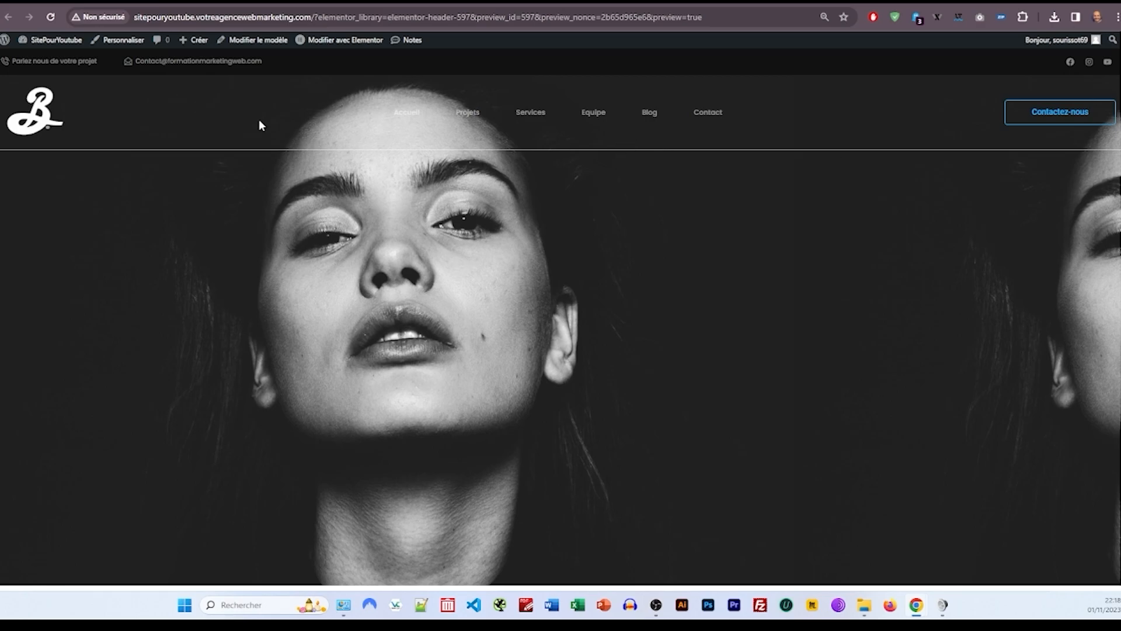
pyautogui.scroll(-6, 243, 118)
pyautogui.scroll(6, 323, 160)
pyautogui.scroll(-5, 383, 132)
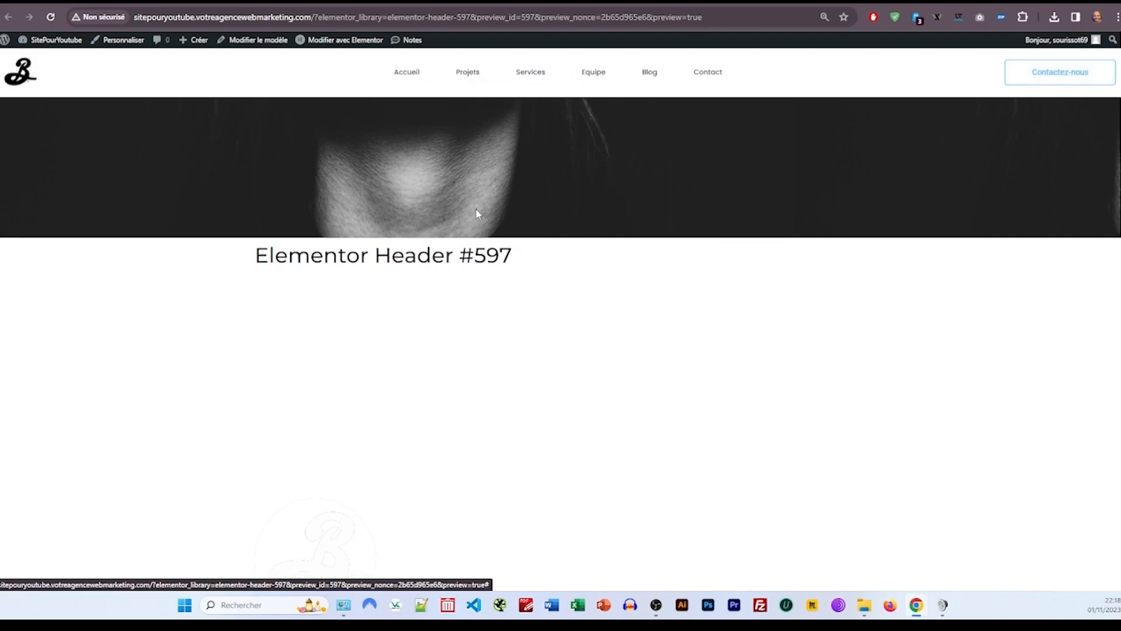
pyautogui.scroll(5, 474, 217)
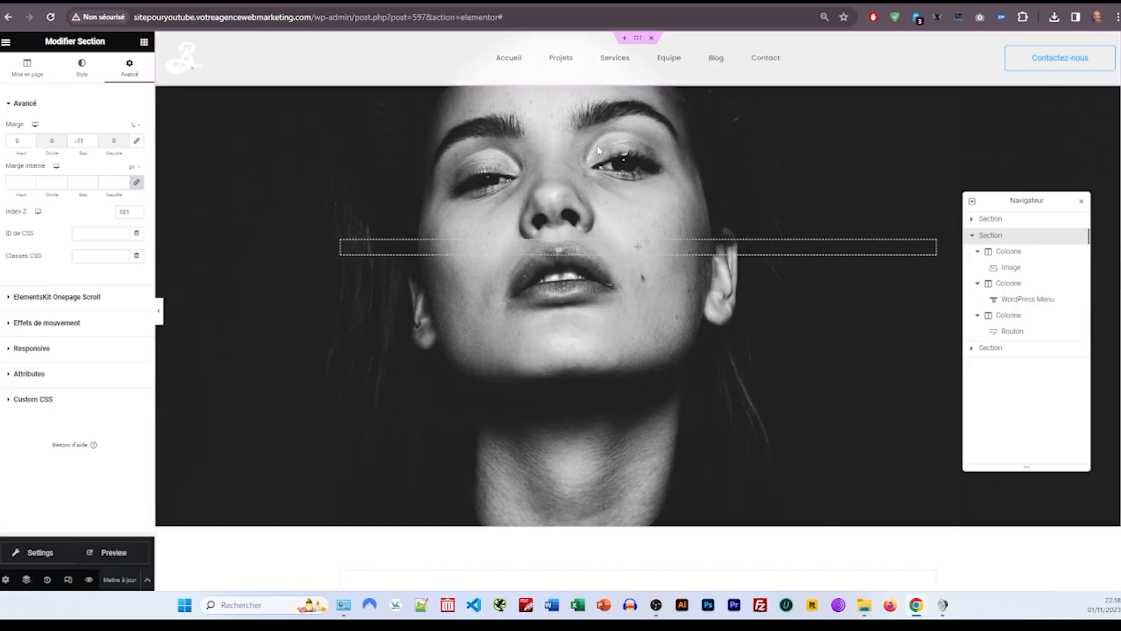
pyautogui.scroll(1, 594, 150)
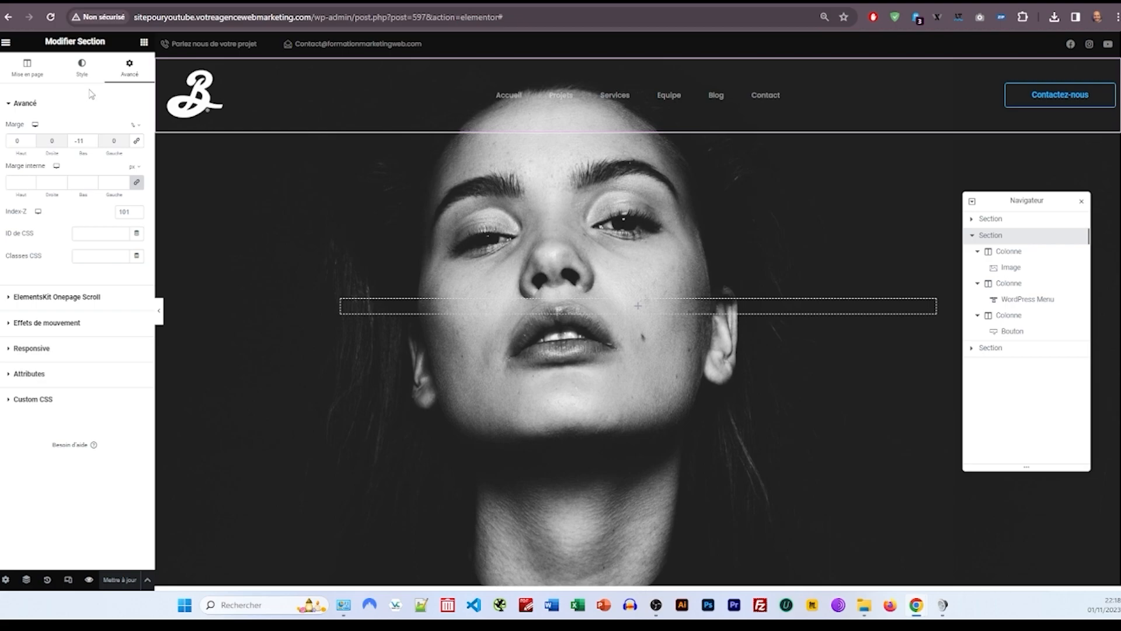
# Step: Lower the opacity of the sticky section's bottom border colour and update the template
pyautogui.click(82, 68)
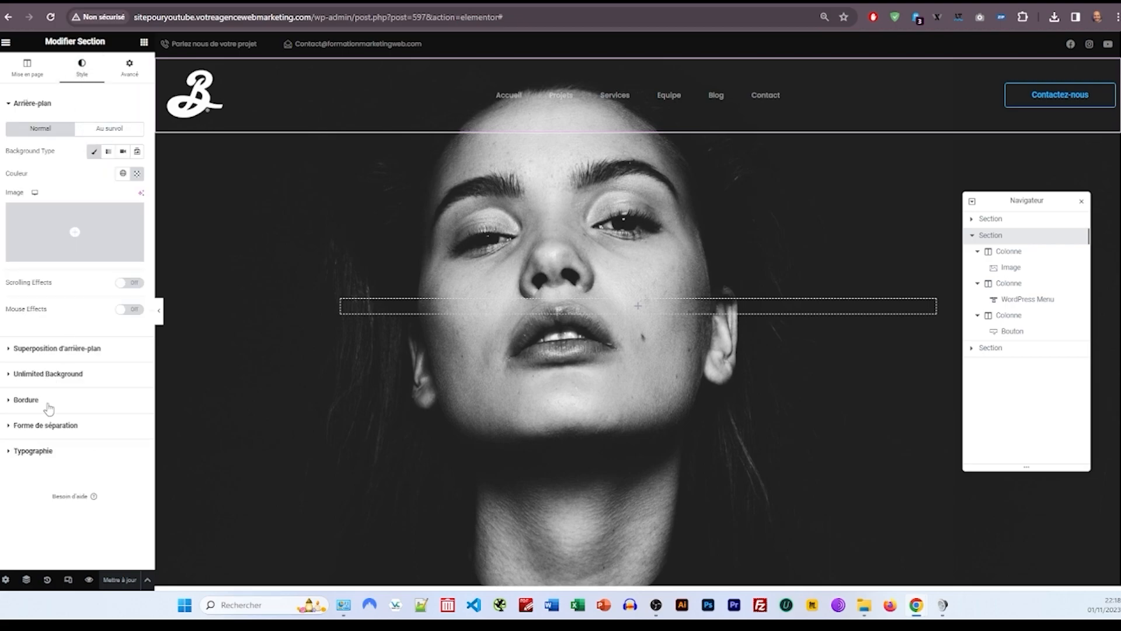
pyautogui.click(49, 403)
pyautogui.click(137, 291)
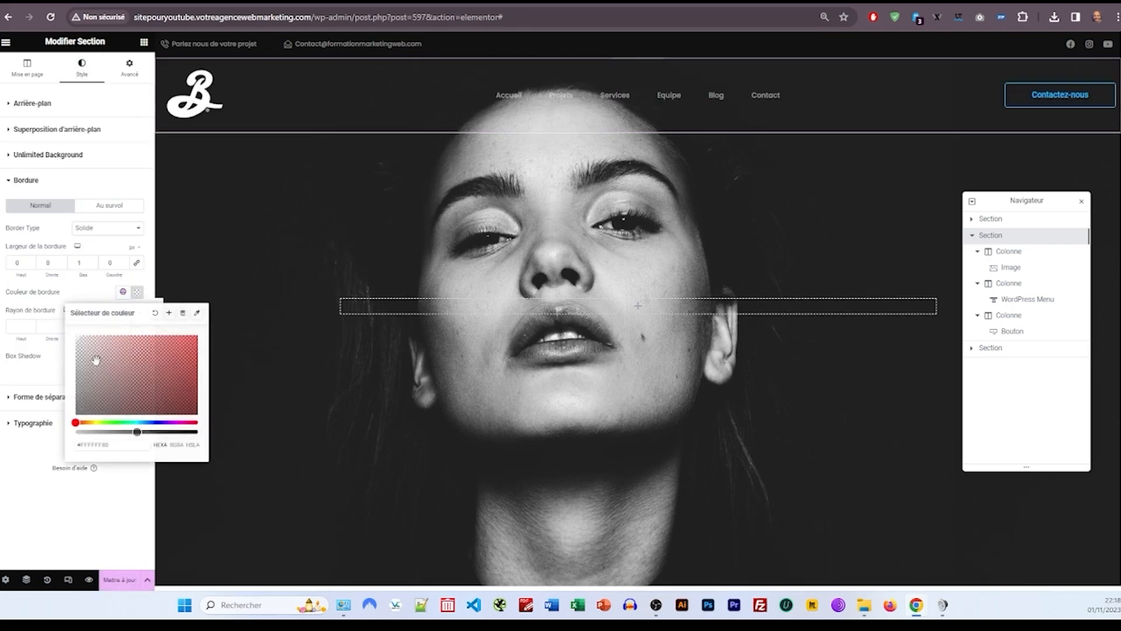
pyautogui.click(98, 432)
pyautogui.moveTo(96, 432); pyautogui.dragTo(92, 432)
pyautogui.click(38, 475)
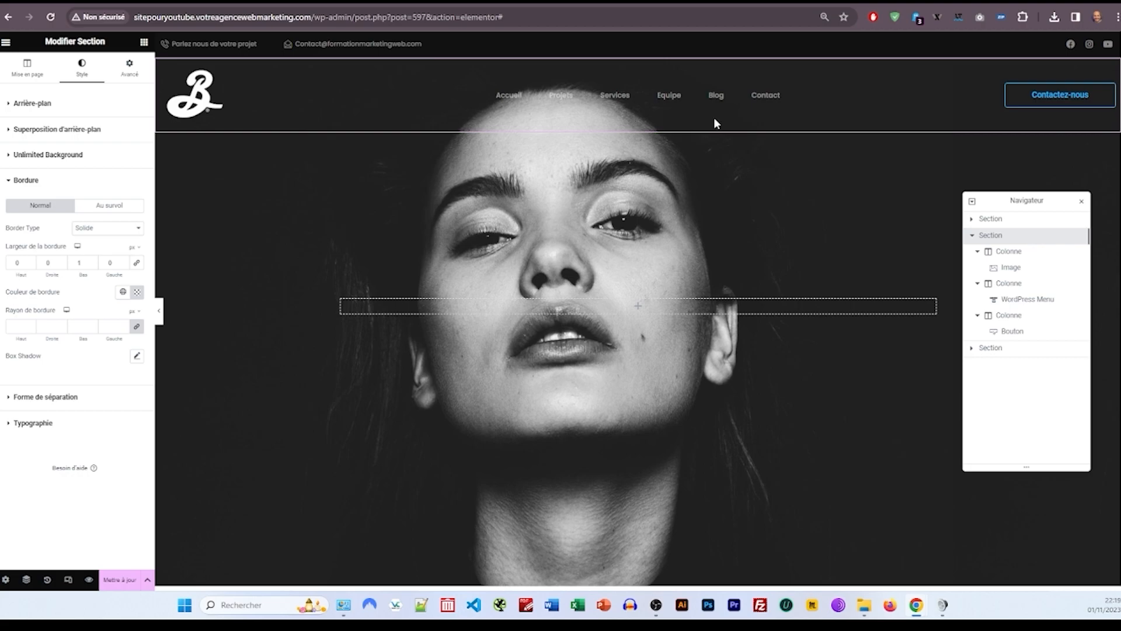
pyautogui.scroll(-5, 493, 245)
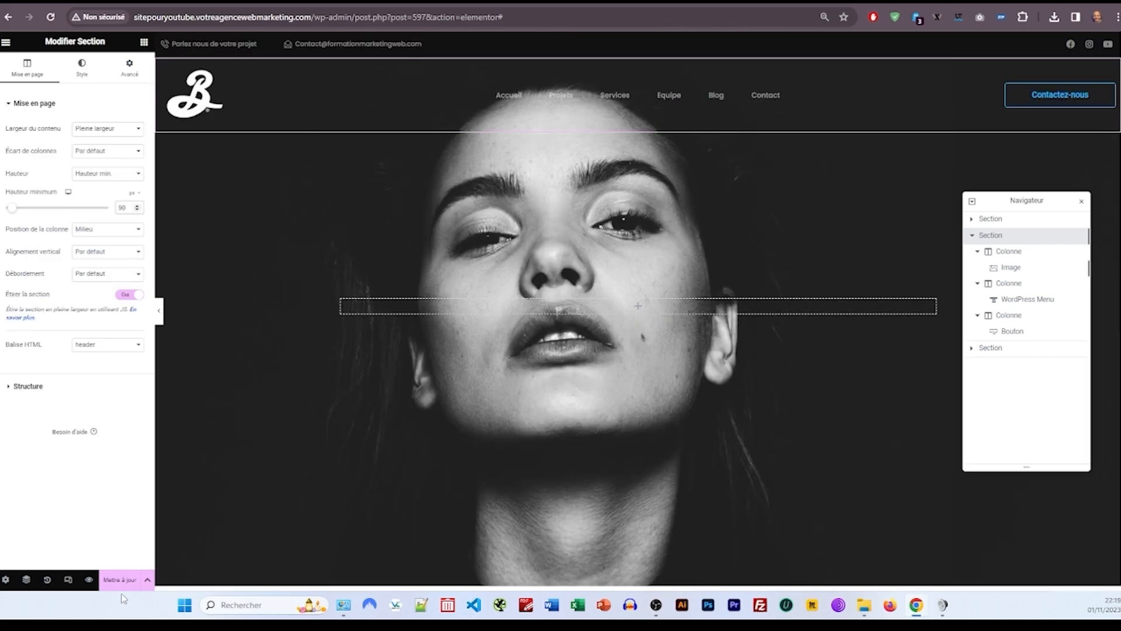
pyautogui.click(120, 579)
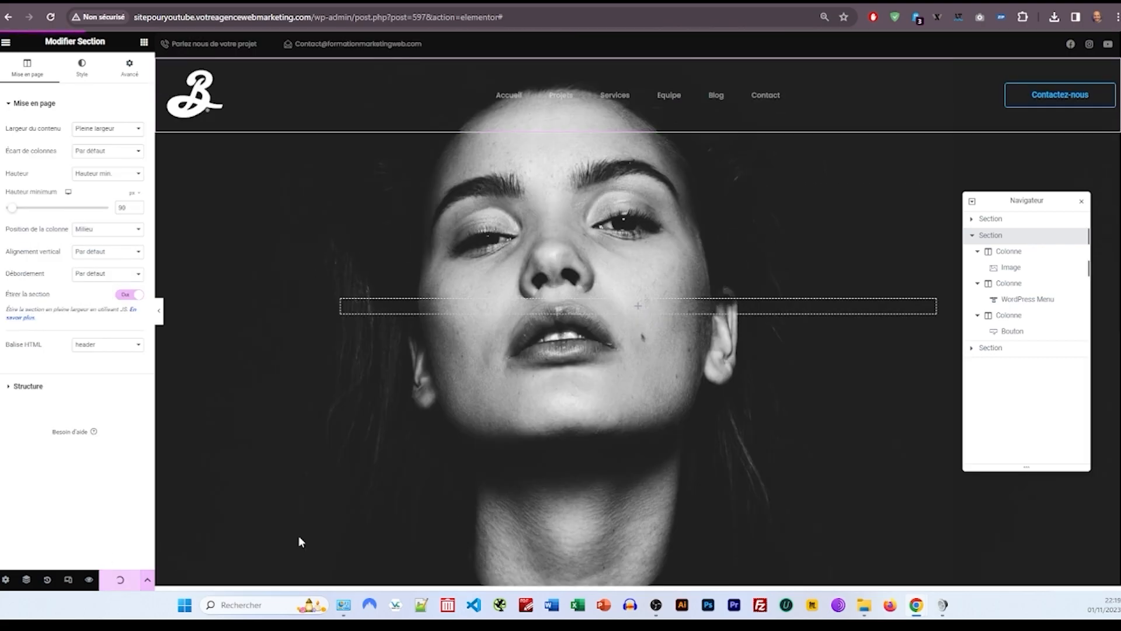
# Step: Try deleting the portrait section from the header template, and undo the deletion
pyautogui.click(1008, 349)
pyautogui.rightClick(1008, 349)
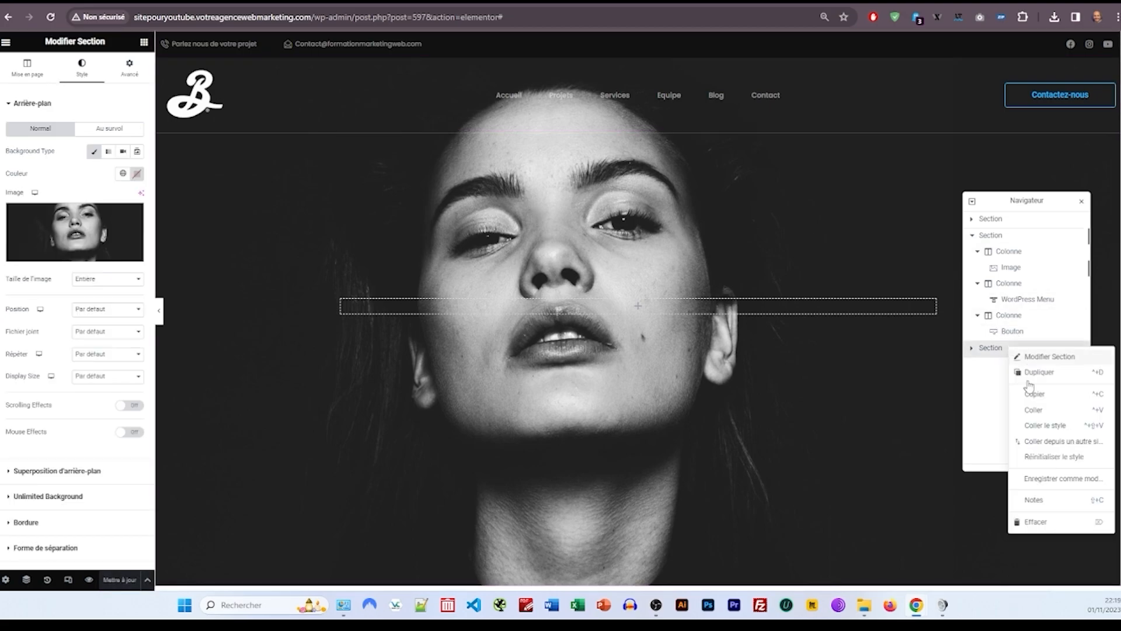
pyautogui.click(1036, 524)
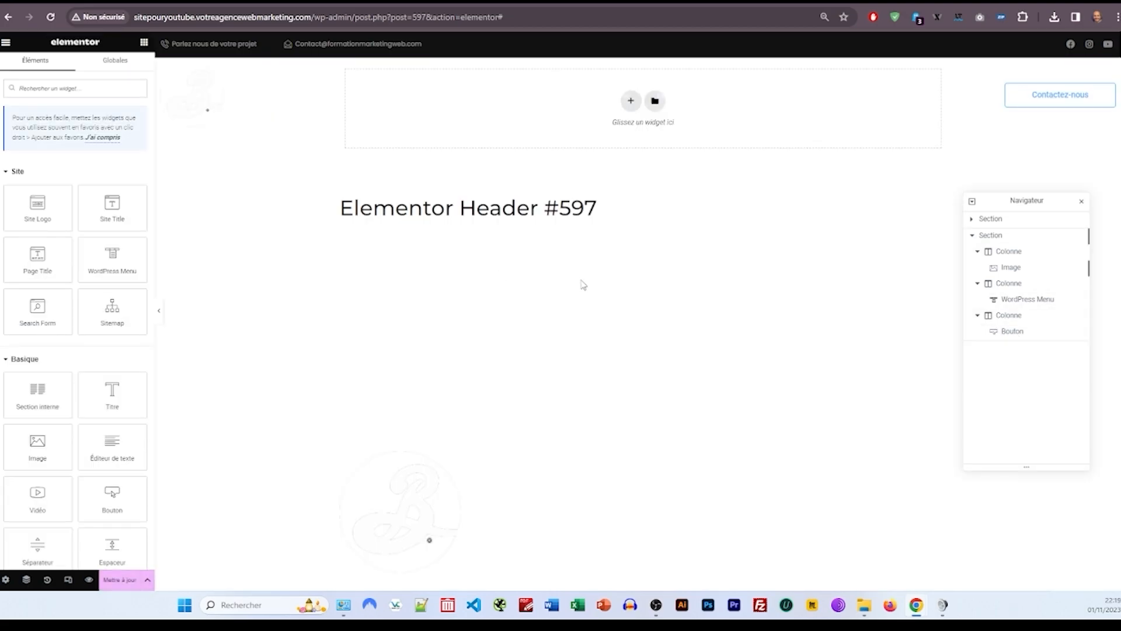
pyautogui.hotkey('ctrl', 'z')
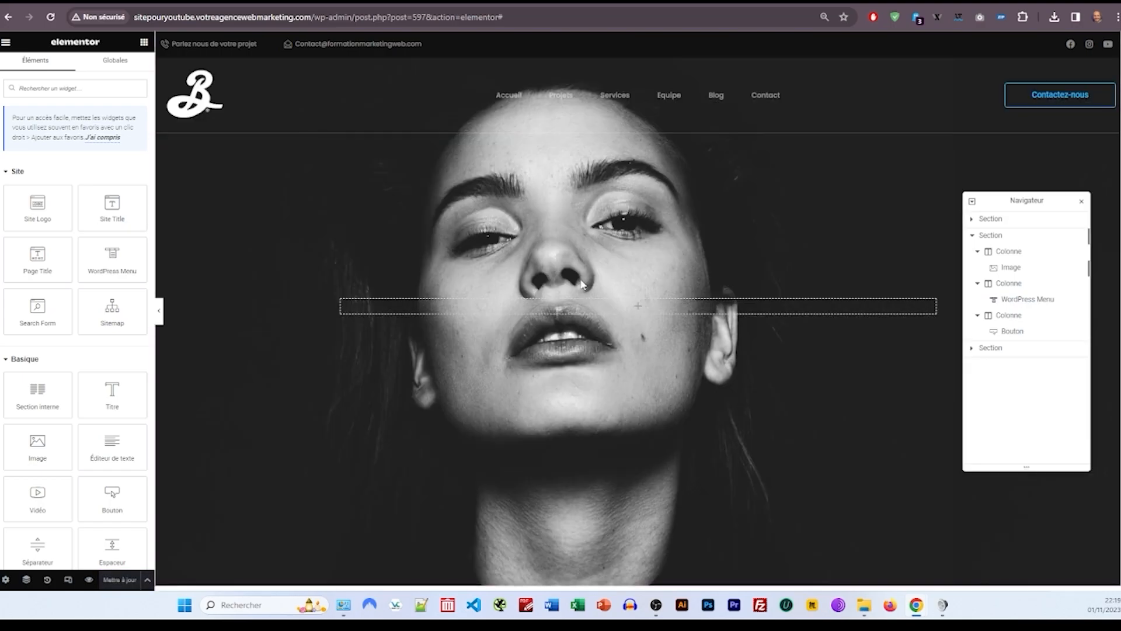
# Step: Delete the portrait section from the header template and update the template
pyautogui.click(974, 236)
pyautogui.click(1001, 253)
pyautogui.rightClick(1002, 255)
pyautogui.click(1020, 428)
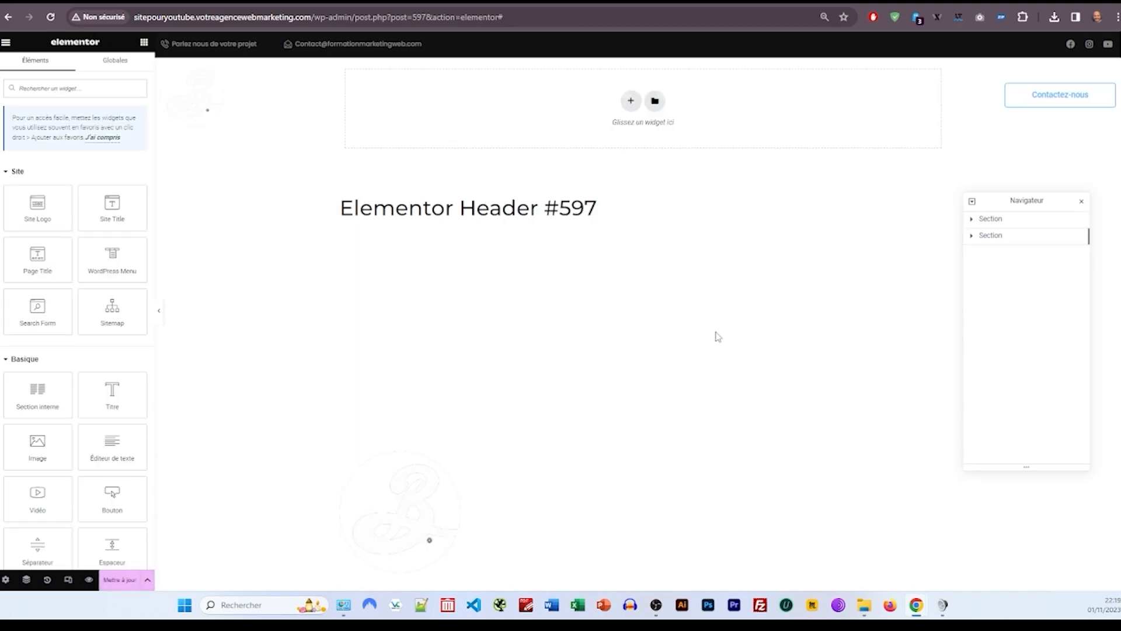
pyautogui.click(123, 580)
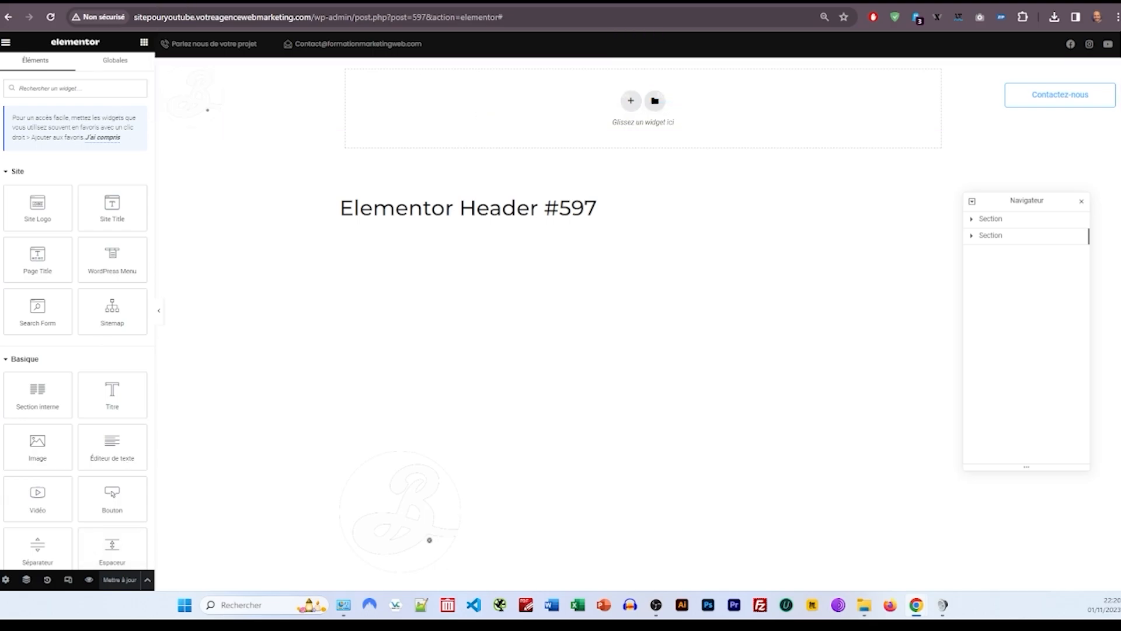
# Step: Create a new footer template in the Theme Builder and dismiss the template library
pyautogui.click(164, 2)
pyautogui.click(57, 60)
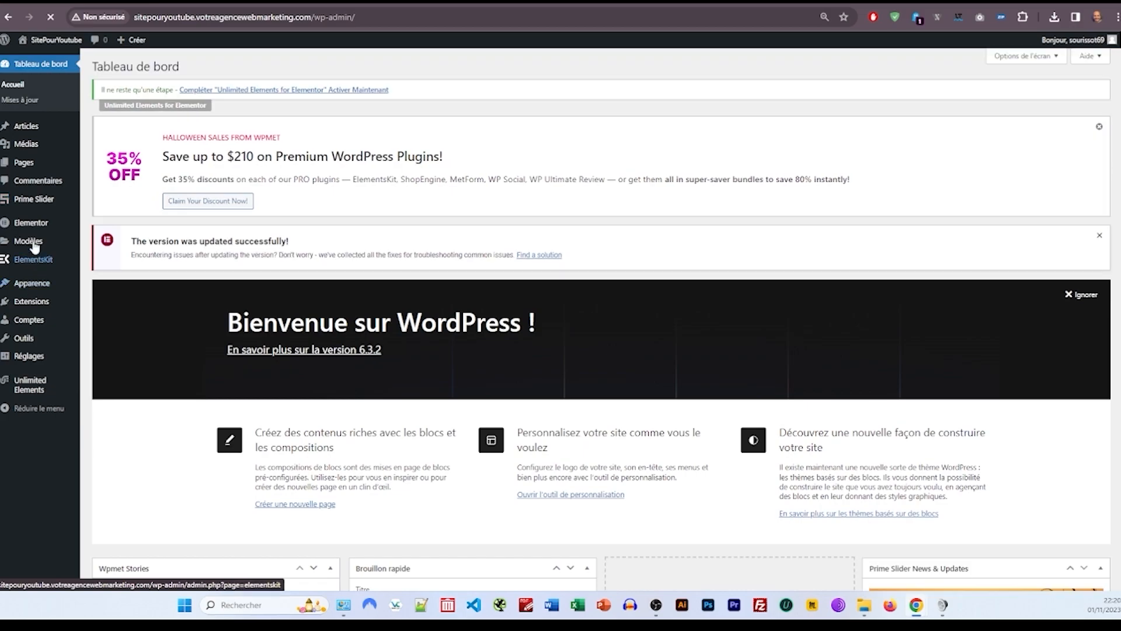
pyautogui.moveTo(33, 241)
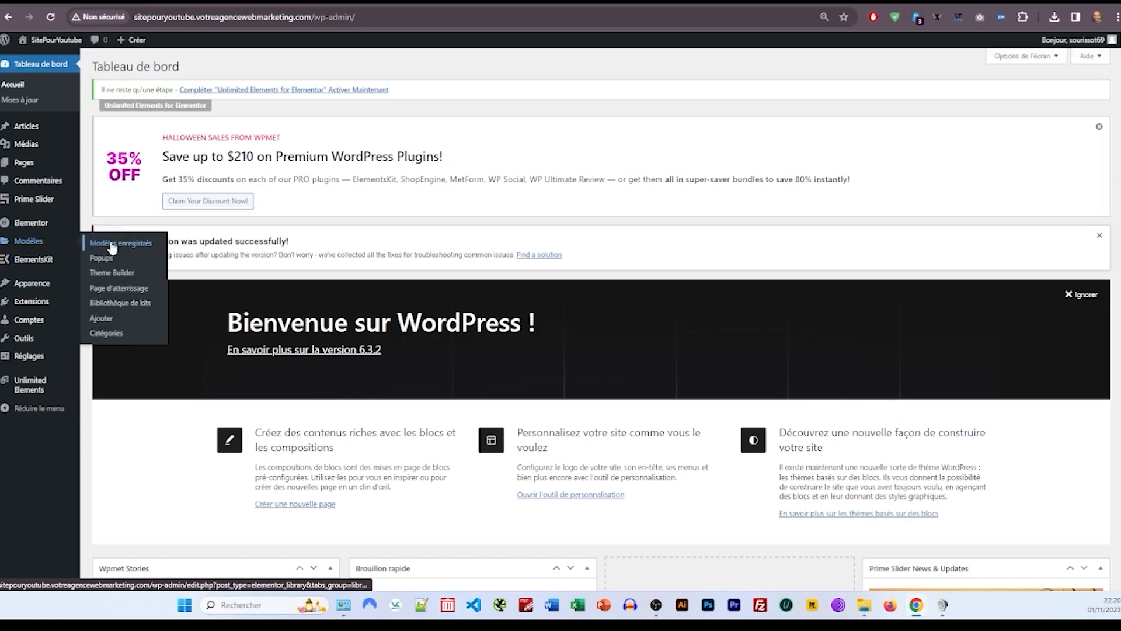
pyautogui.click(118, 272)
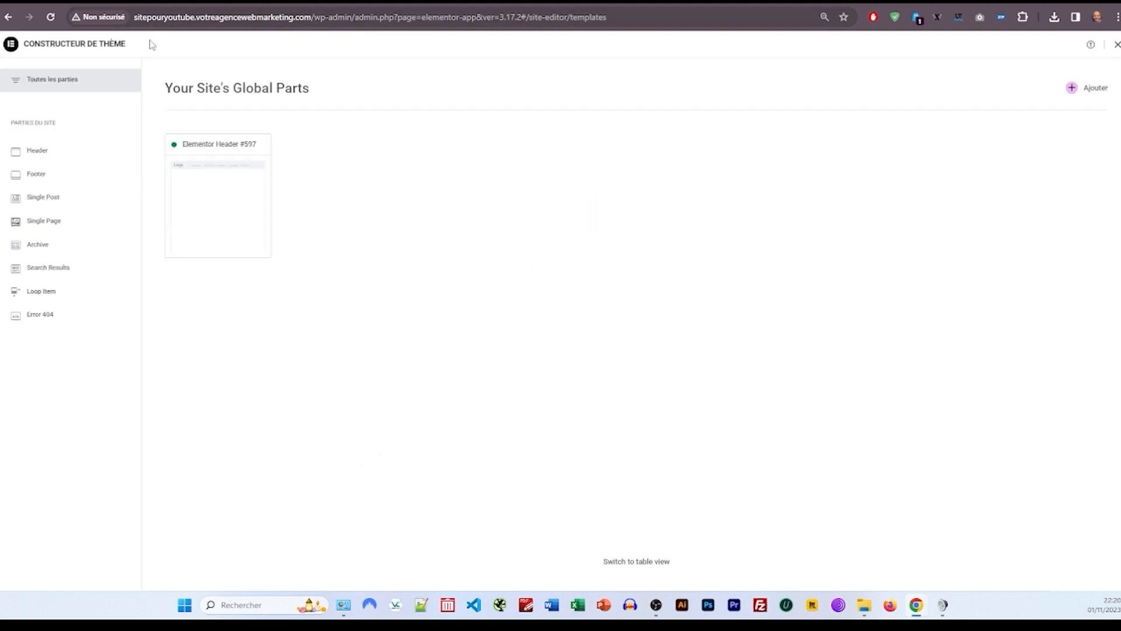
pyautogui.click(36, 174)
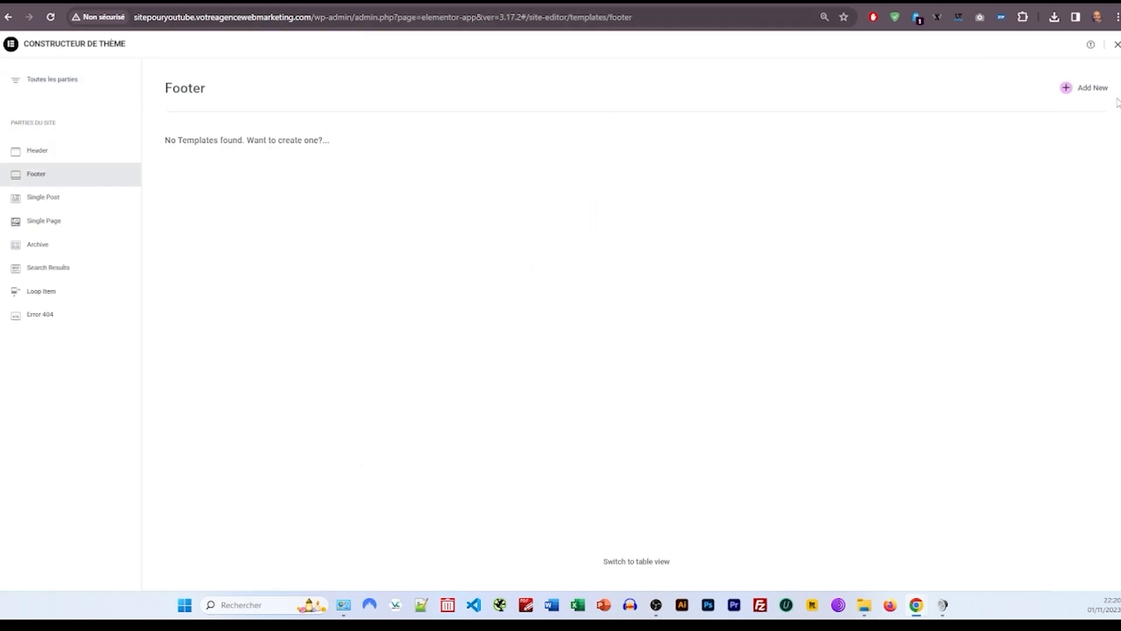
pyautogui.click(1092, 91)
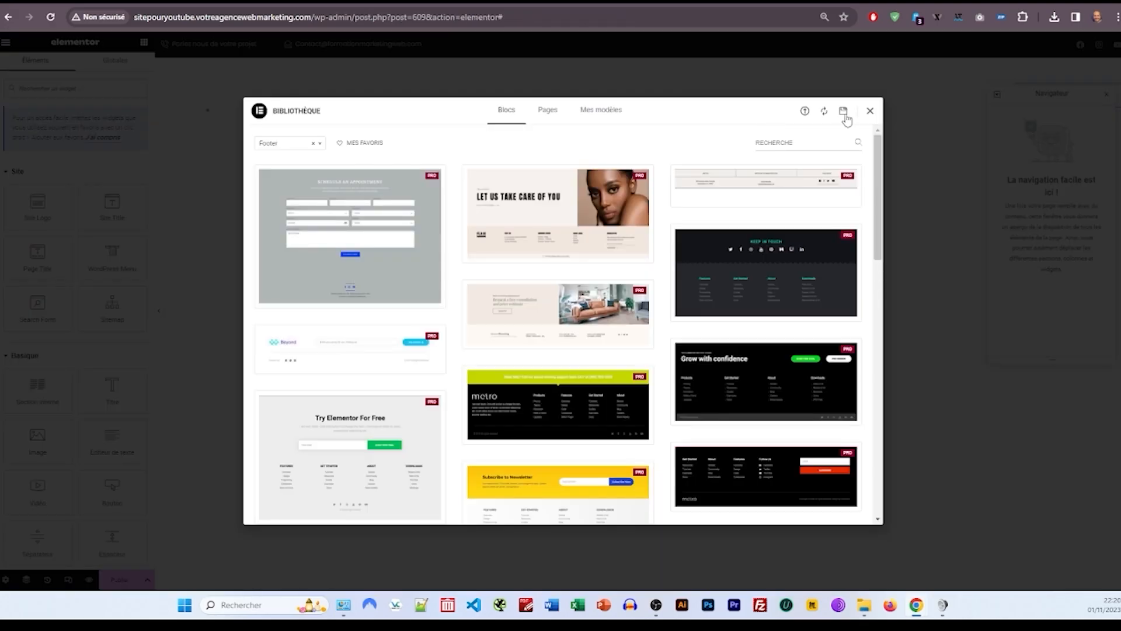
pyautogui.click(871, 112)
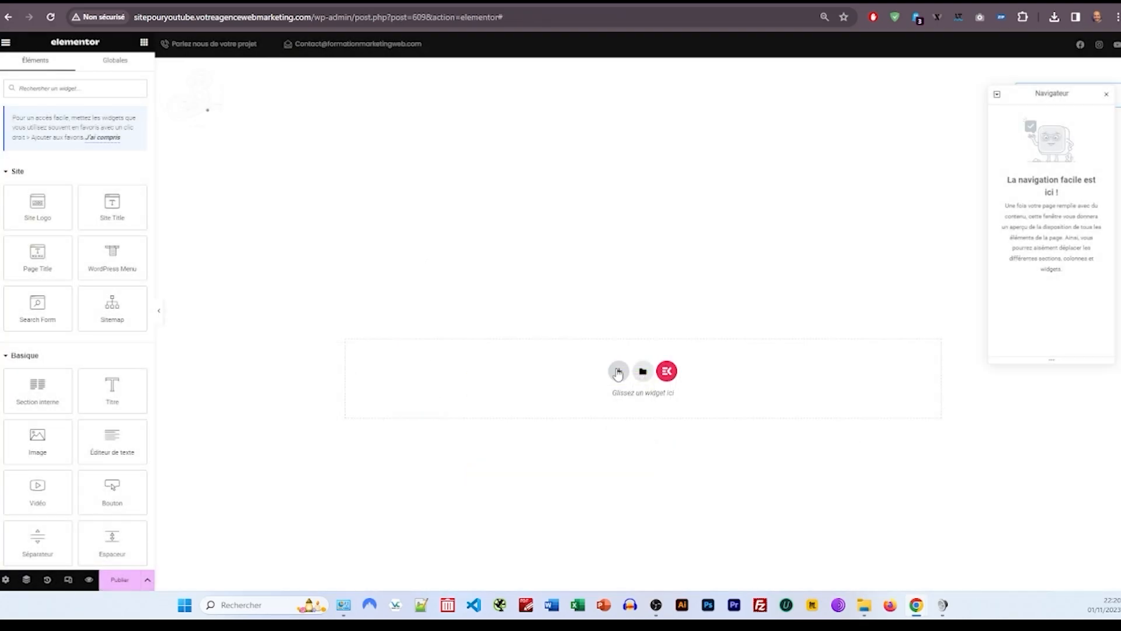
# Step: Add a single-column section to the footer and place a text editor widget in it
pyautogui.click(614, 369)
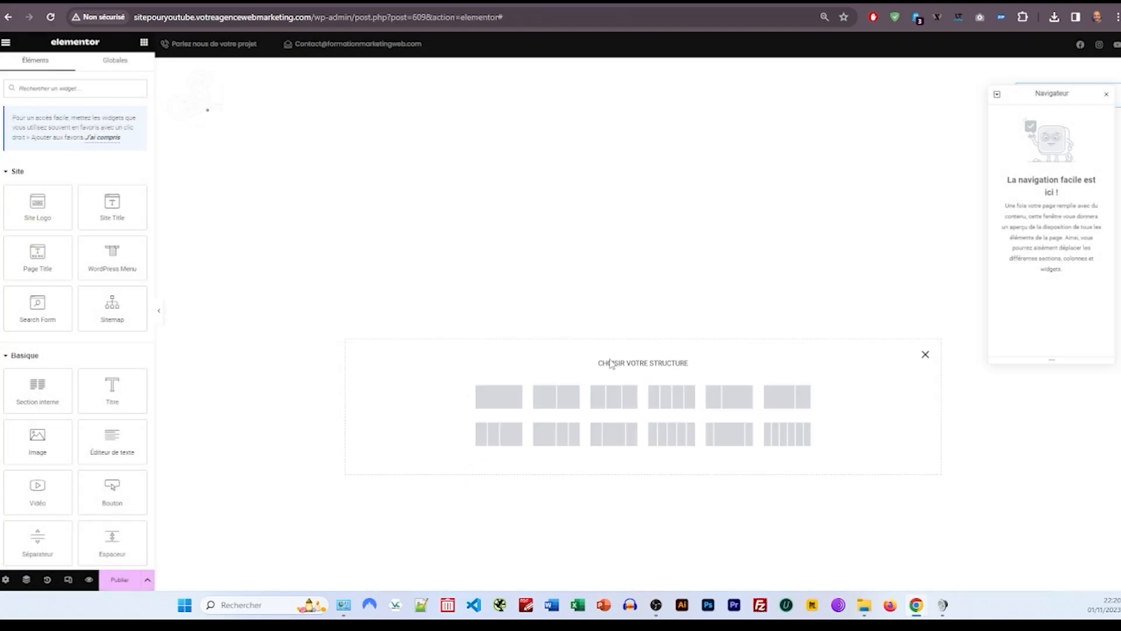
pyautogui.click(513, 401)
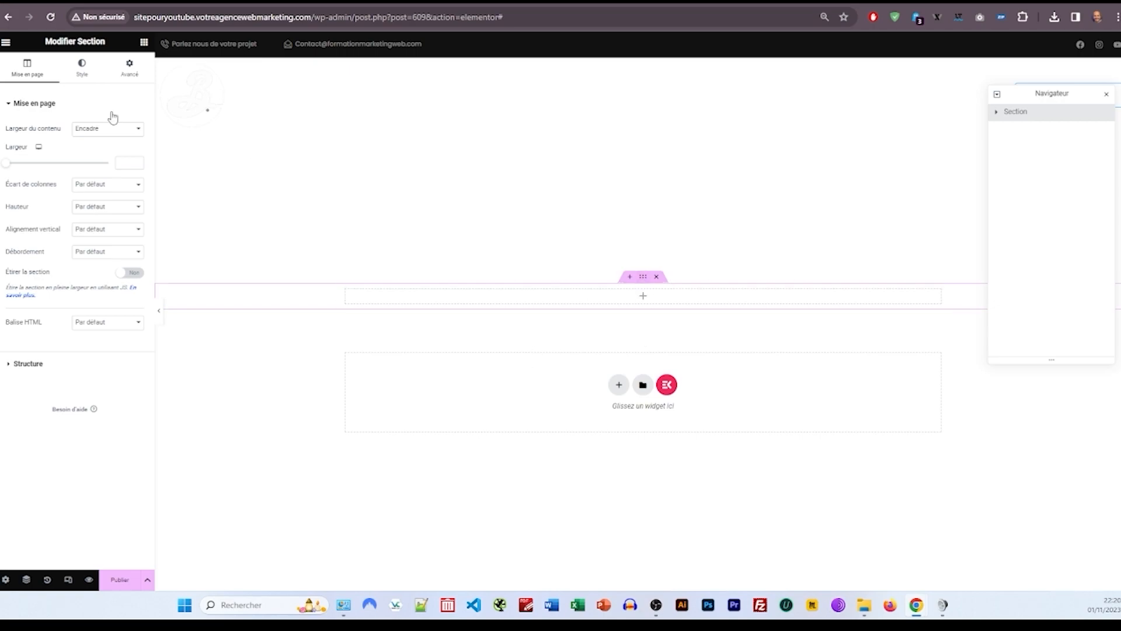
pyautogui.click(143, 42)
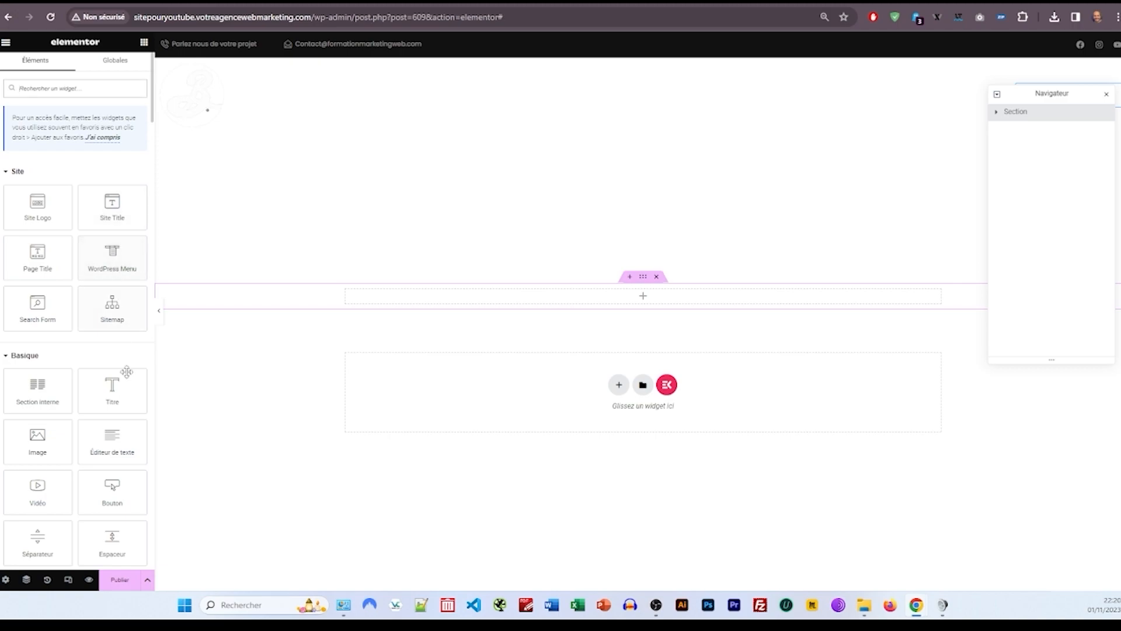
pyautogui.moveTo(103, 431); pyautogui.dragTo(388, 295)
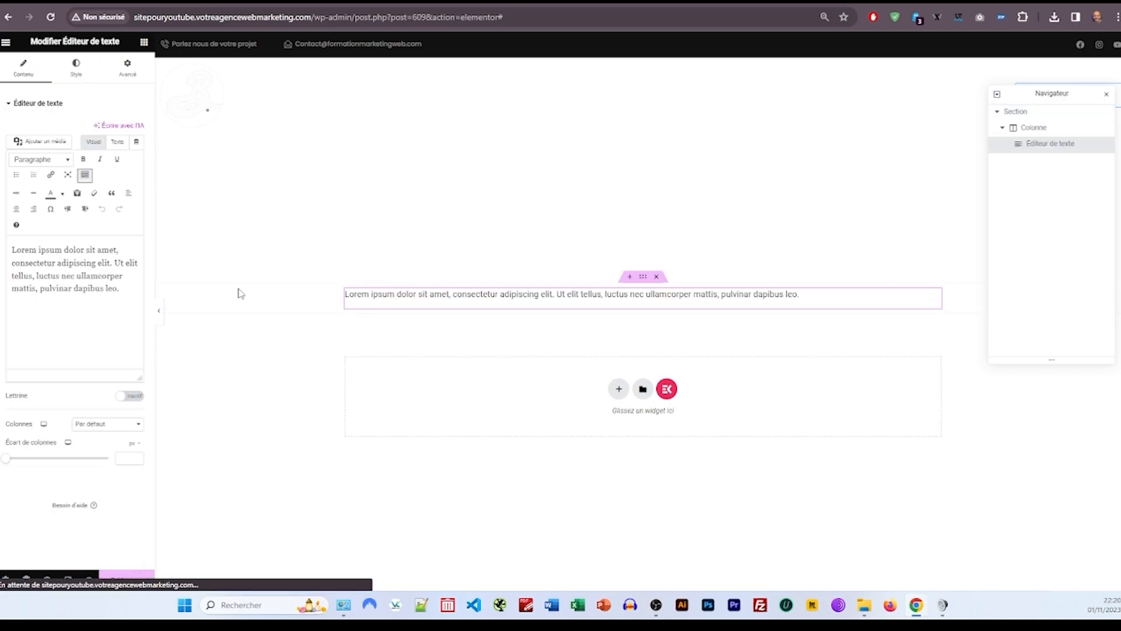
# Step: Give the footer section a classic background in the global black colour
pyautogui.click(643, 278)
pyautogui.click(82, 67)
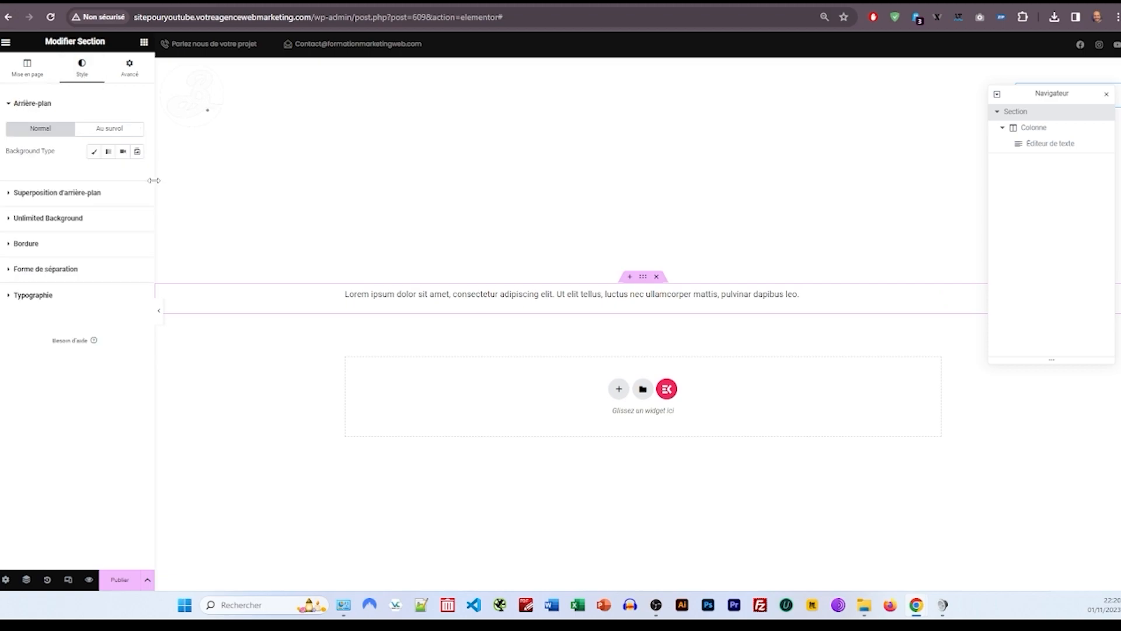
pyautogui.click(94, 153)
pyautogui.click(124, 176)
pyautogui.click(76, 239)
# Step: Replace the placeholder text in the footer with "Tous droits réservés © 2023 Brooklyn"
pyautogui.click(561, 298)
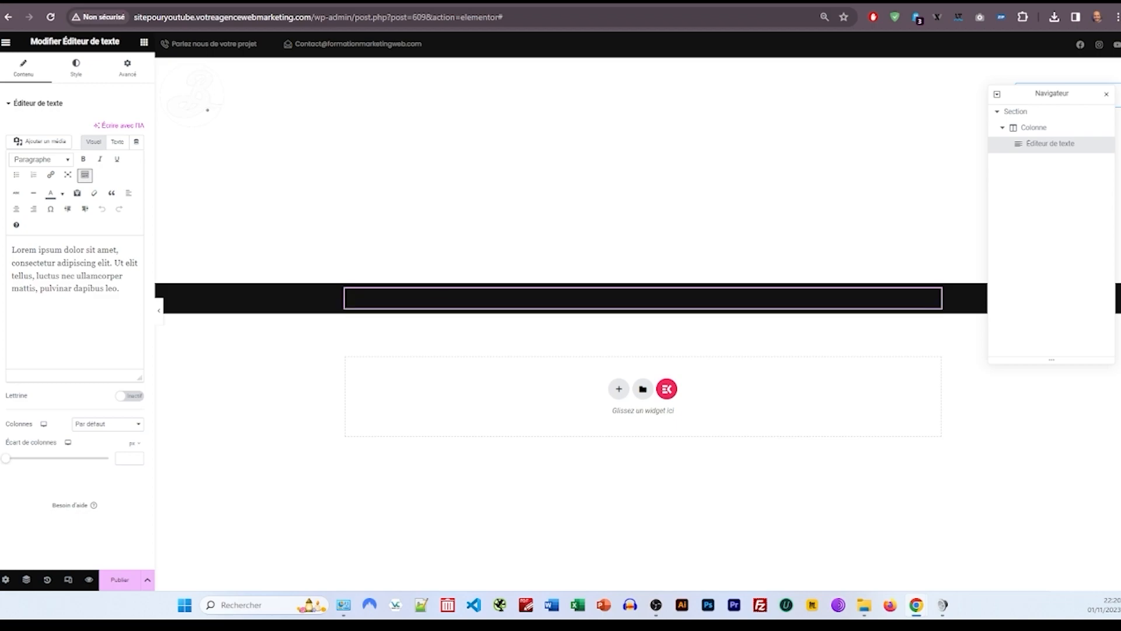
pyautogui.tripleClick(140, 273)
pyautogui.rightClick(140, 273)
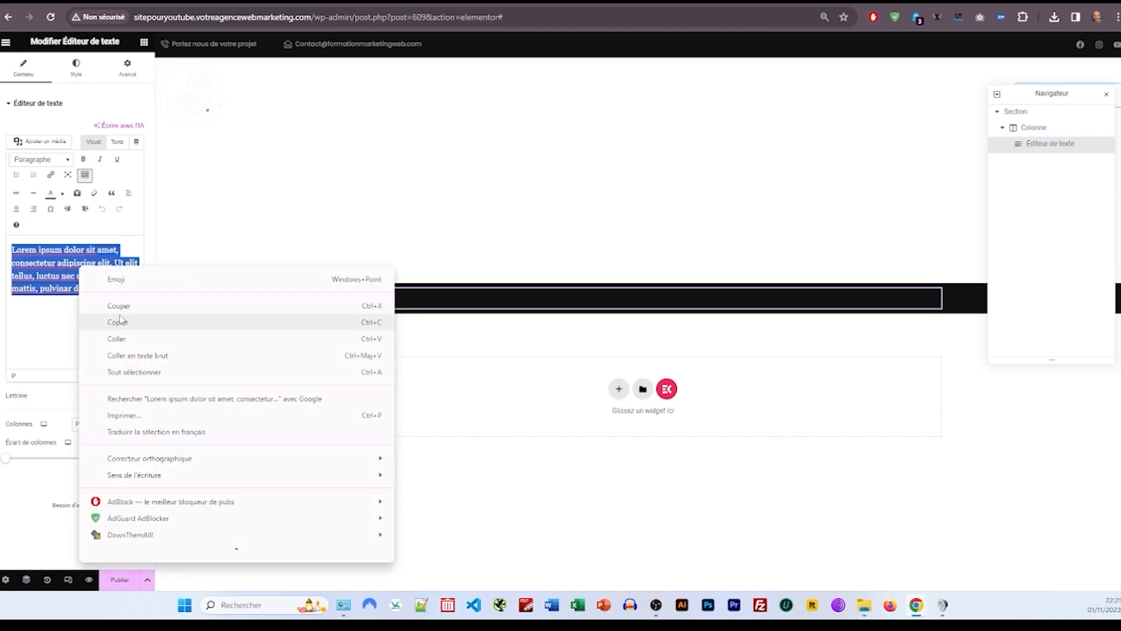
pyautogui.click(134, 339)
# Step: Set the copyright text to the light global colour and align it to the centre
pyautogui.click(76, 67)
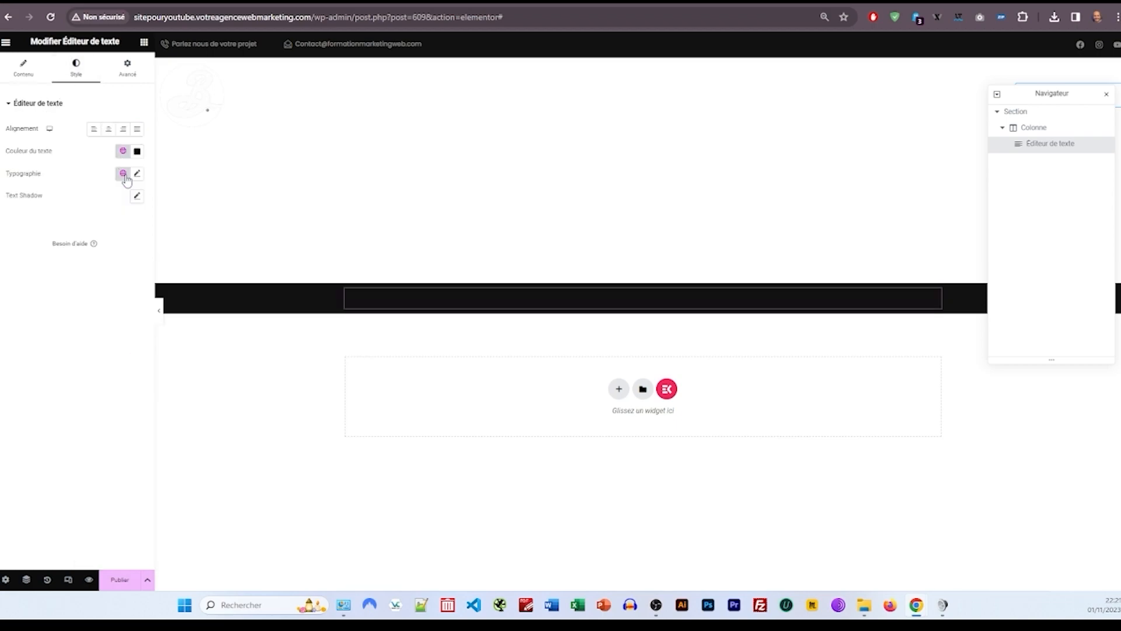
pyautogui.click(123, 150)
pyautogui.click(68, 203)
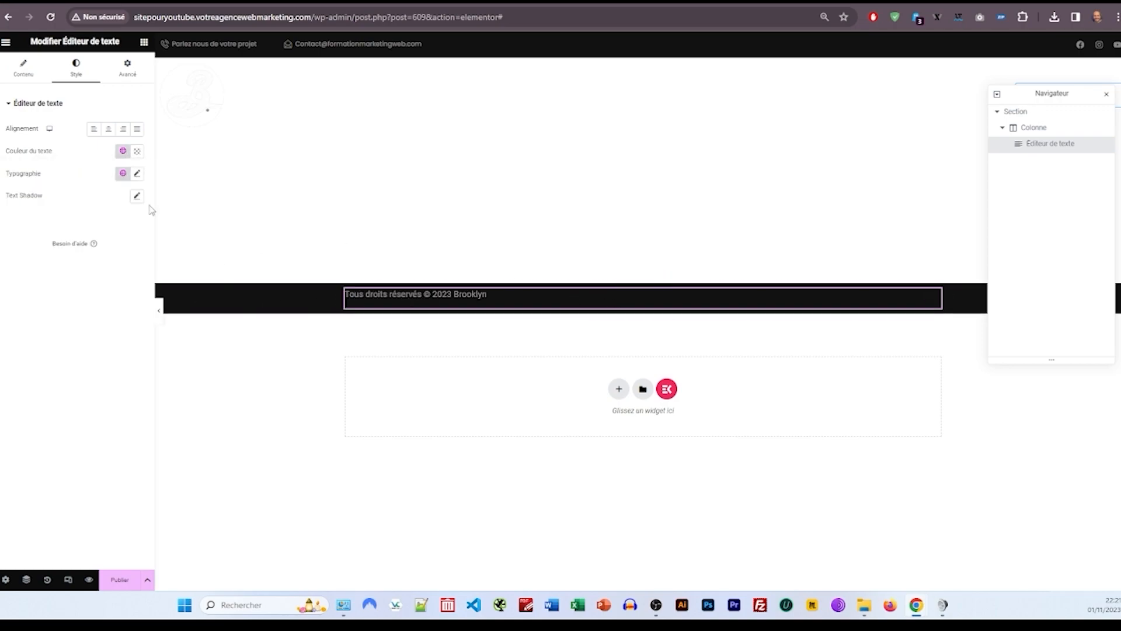
pyautogui.click(108, 131)
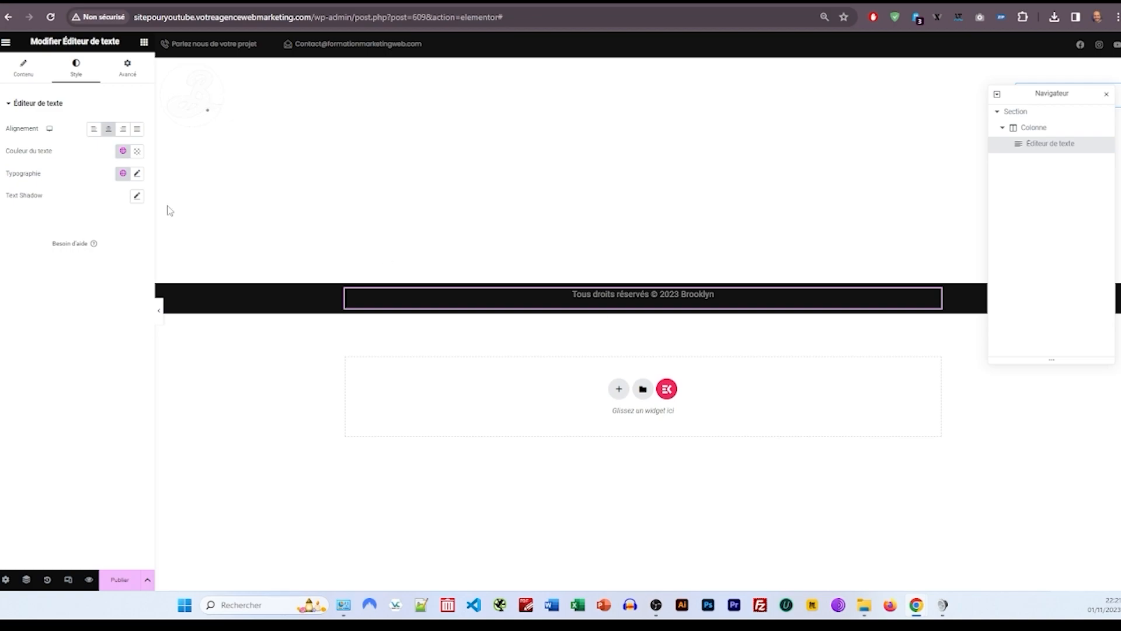
# Step: Set the footer column's vertical alignment to Milieu and its horizontal alignment to Centré
pyautogui.click(346, 290)
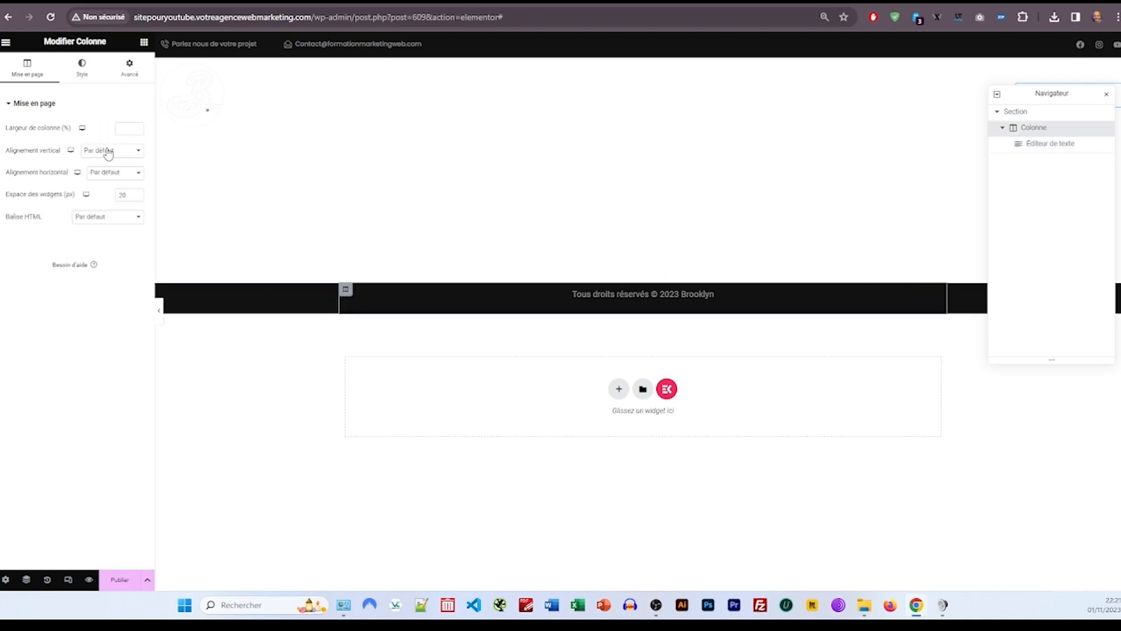
pyautogui.click(110, 152)
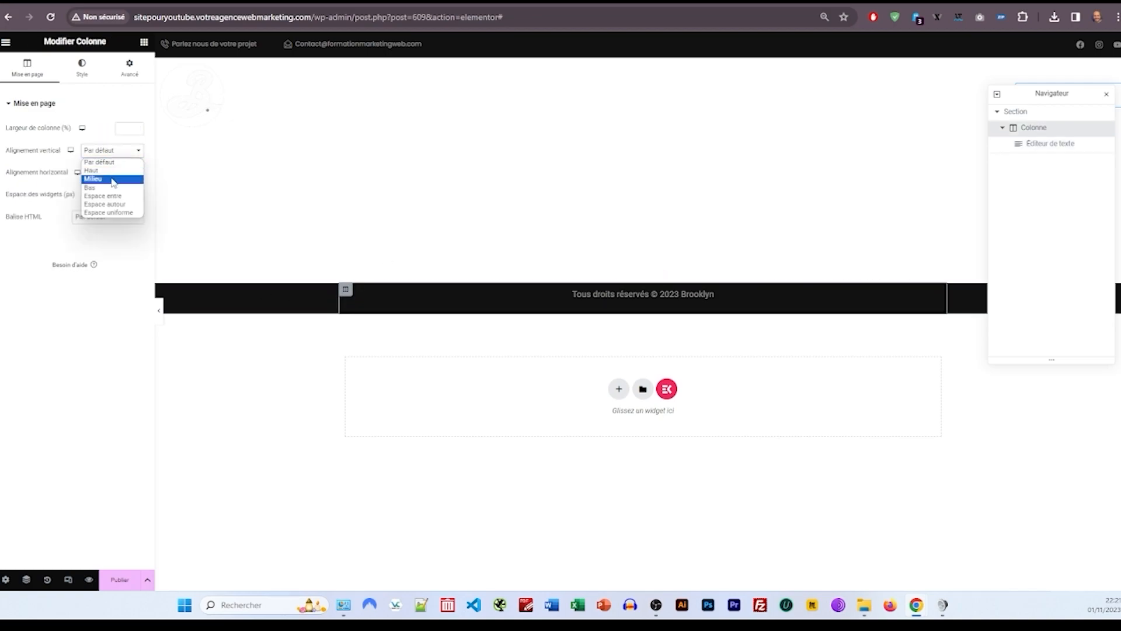
pyautogui.click(111, 179)
pyautogui.click(112, 173)
pyautogui.click(114, 201)
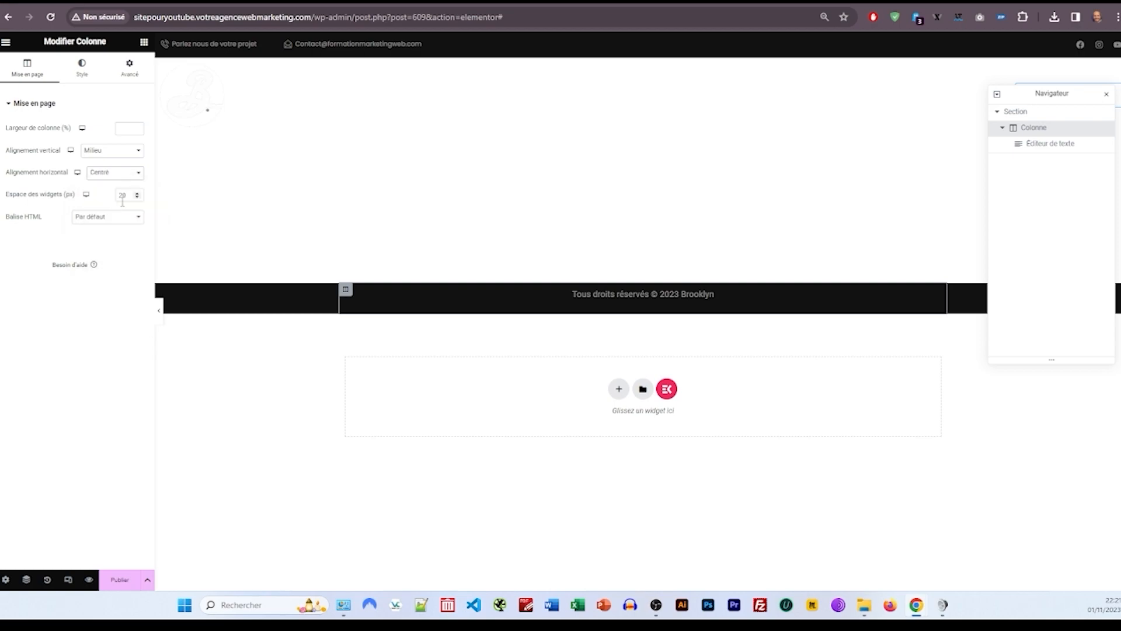
# Step: Add a second single-column section below the copyright bar and place a Phone Call widget in it
pyautogui.click(619, 389)
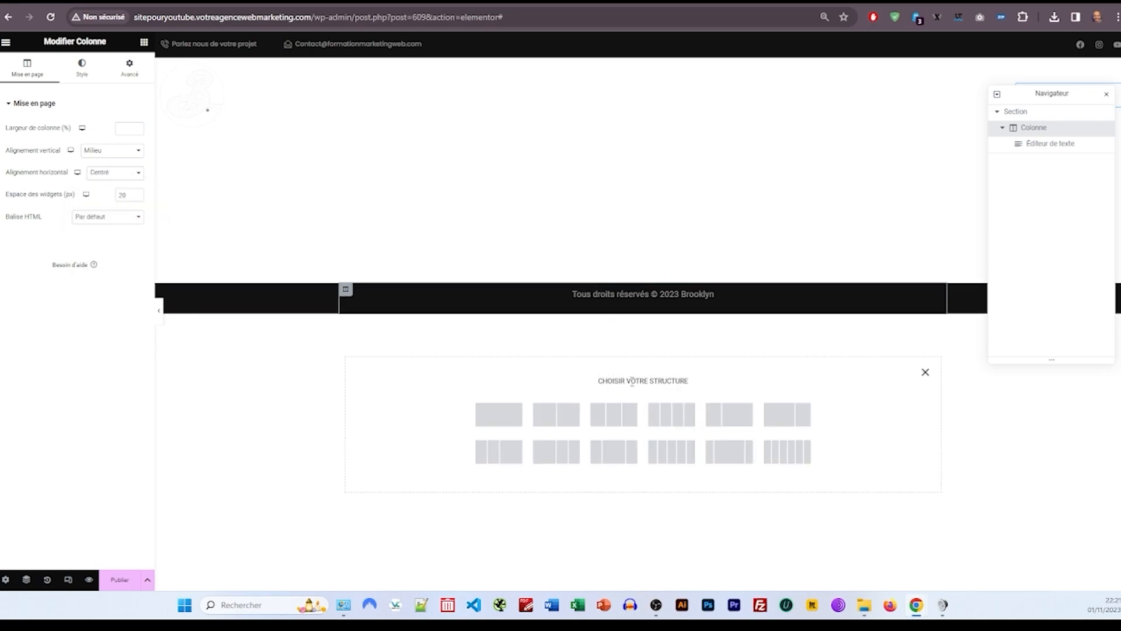
pyautogui.click(498, 414)
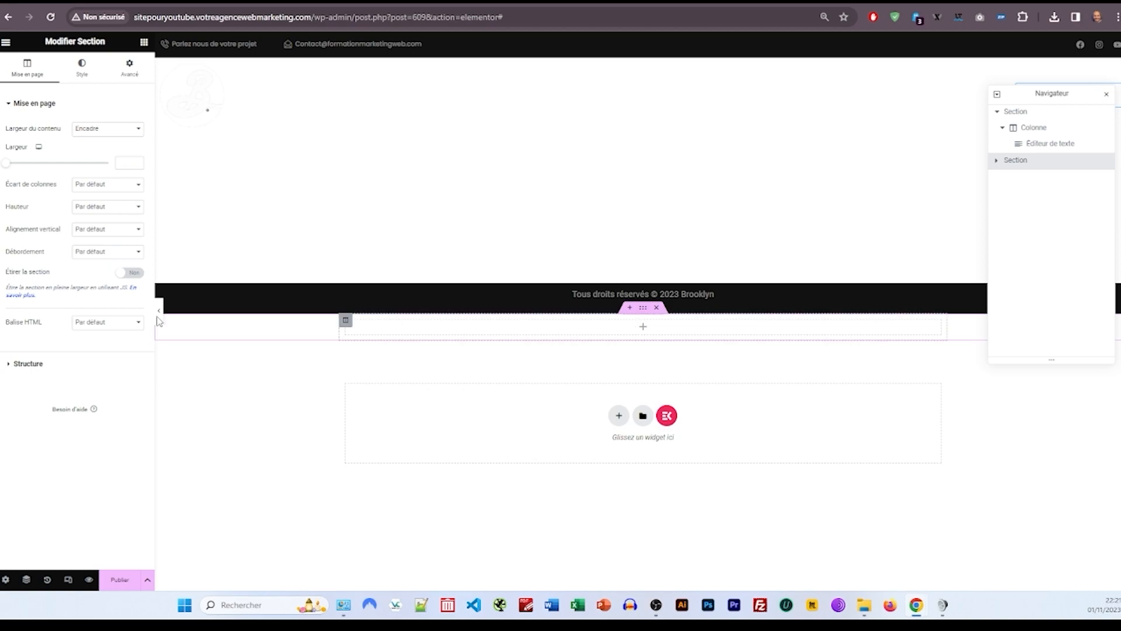
pyautogui.click(144, 43)
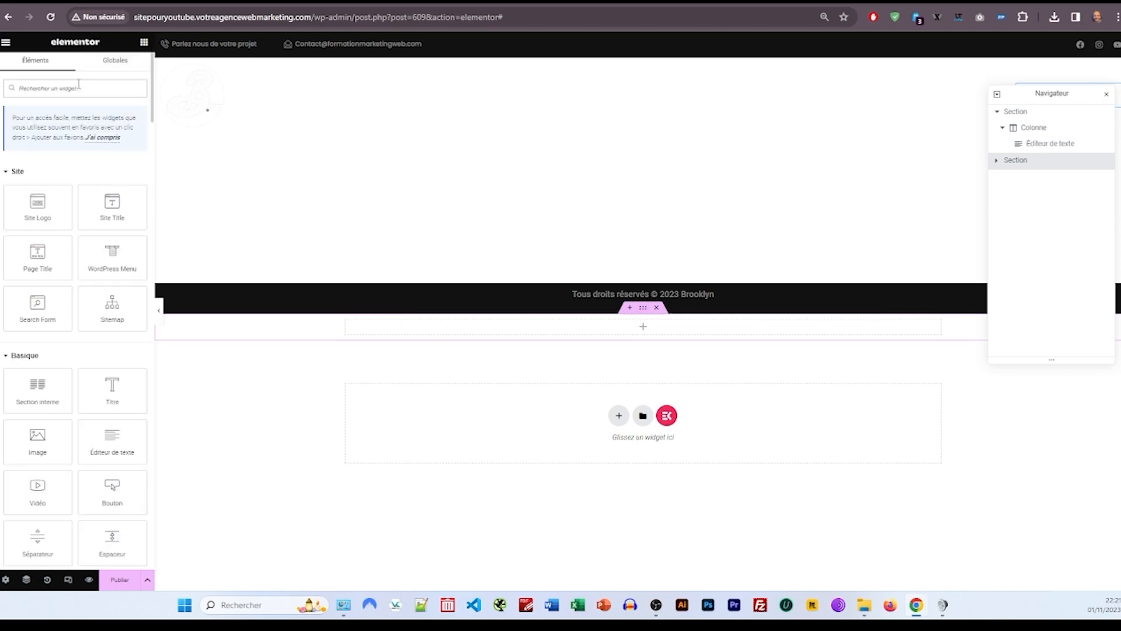
pyautogui.write('d')
pyautogui.press('BackSpace')
pyautogui.write('pho')
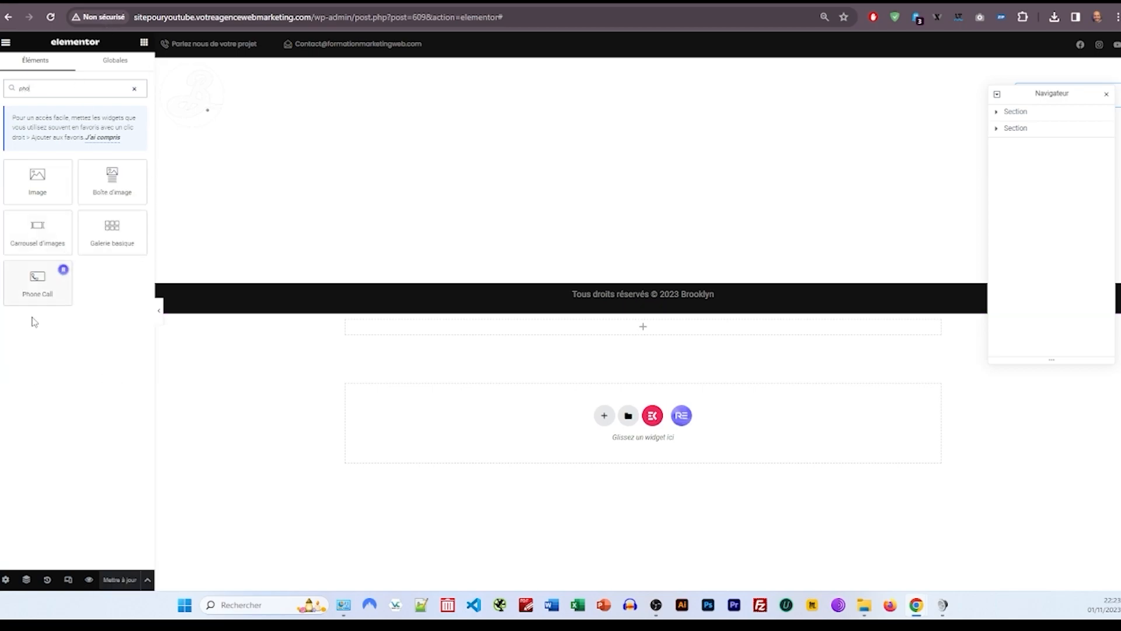
pyautogui.moveTo(36, 289); pyautogui.dragTo(497, 330)
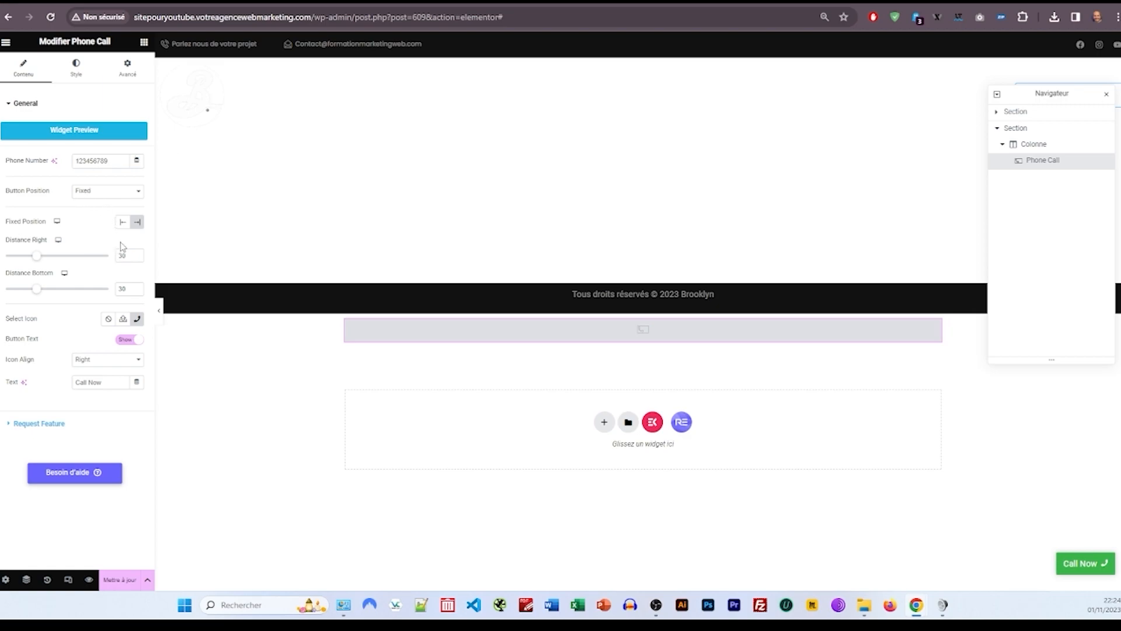
# Step: Set the call button's right distance to 10 and bottom distance to 100, and remove its text
pyautogui.doubleClick(129, 256)
pyautogui.write('10')
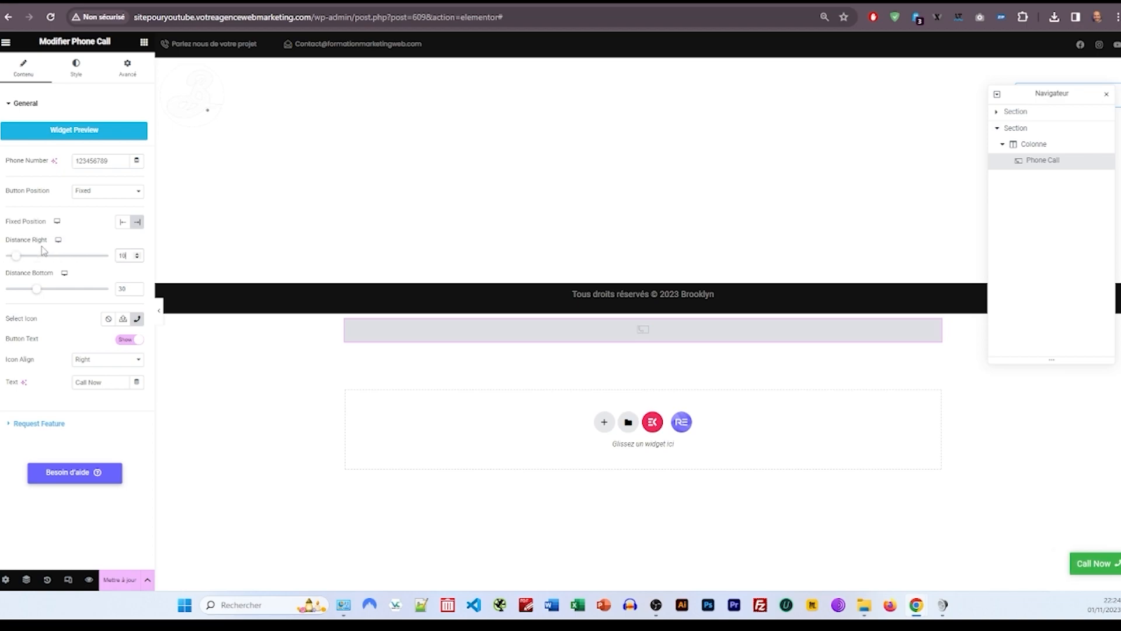
pyautogui.doubleClick(124, 289)
pyautogui.write('100')
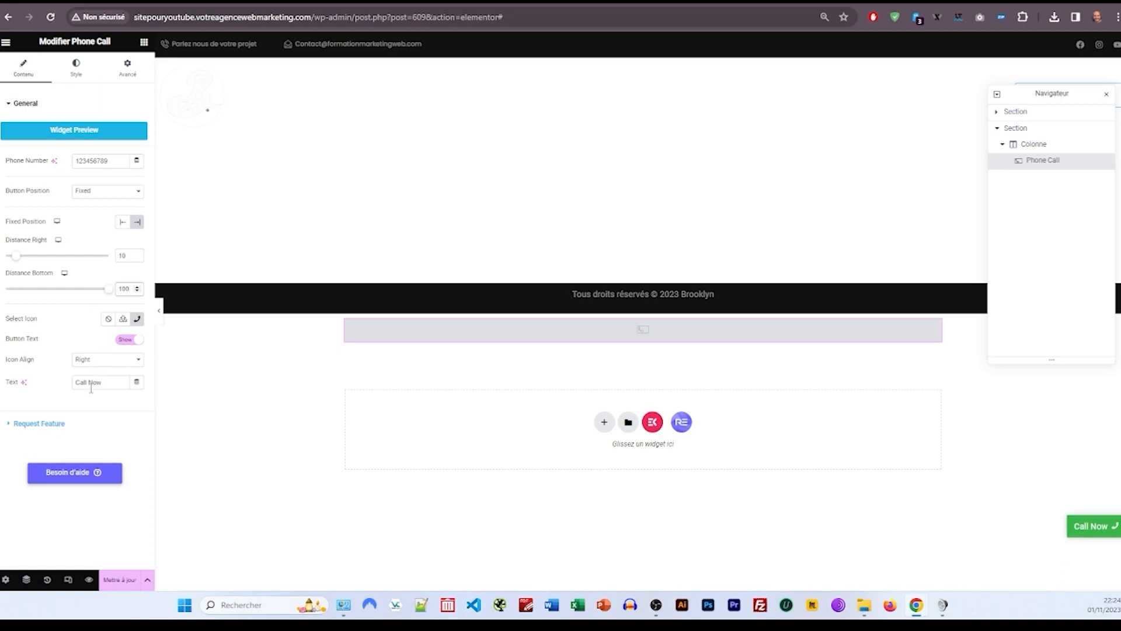
pyautogui.moveTo(112, 384); pyautogui.dragTo(38, 381)
# Step: Set the call button's background to the global black colour and make its border colour fully transparent
pyautogui.click(76, 67)
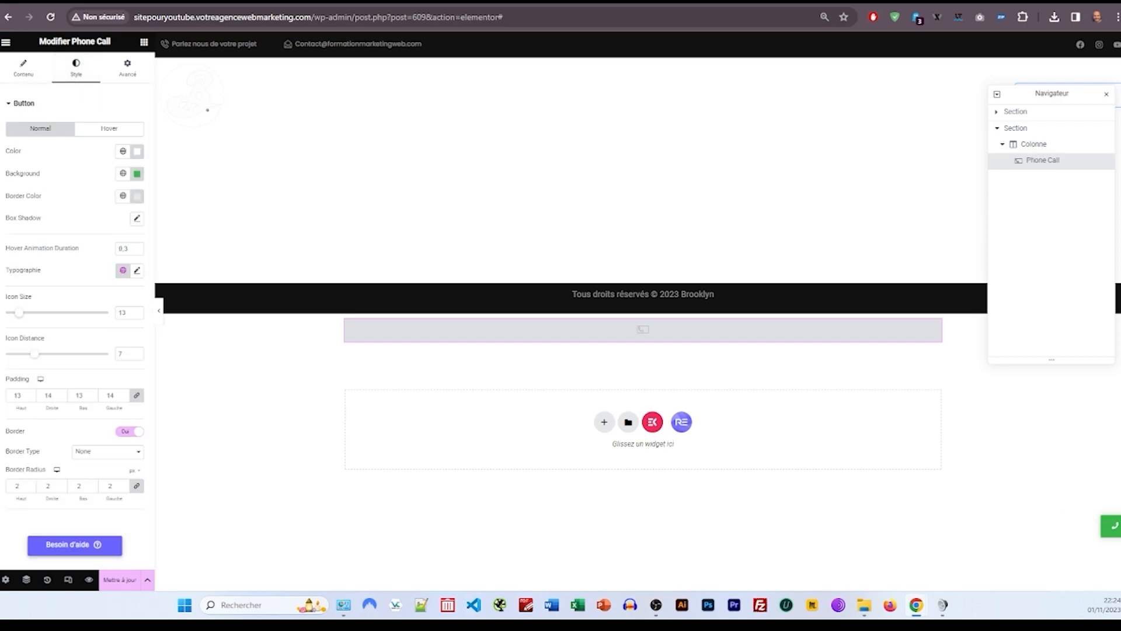
pyautogui.click(123, 174)
pyautogui.click(41, 276)
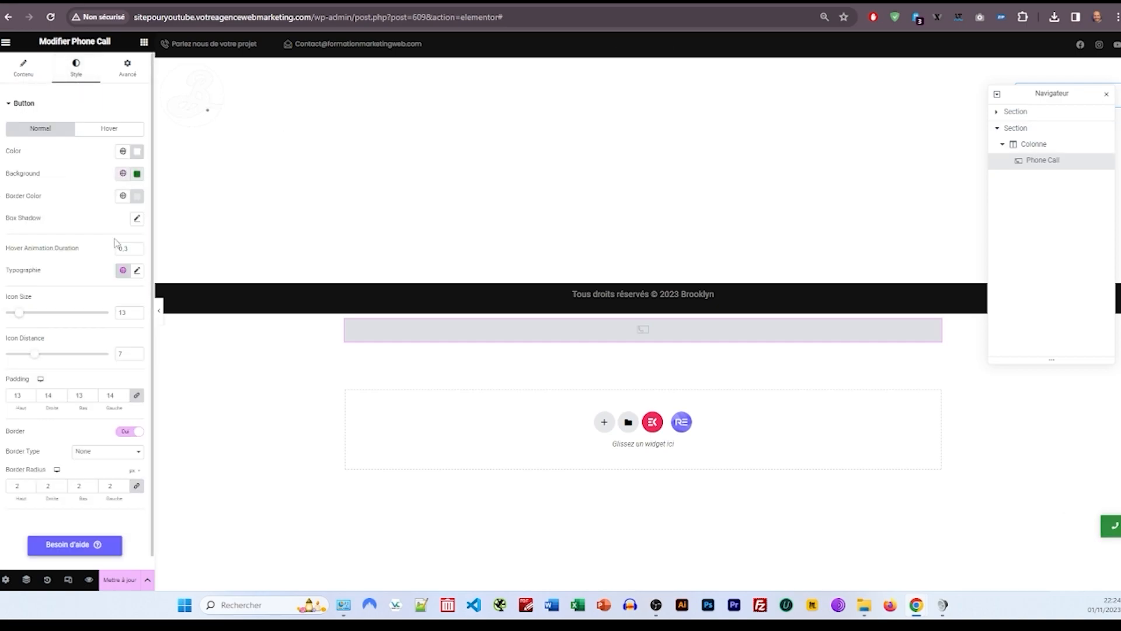
pyautogui.click(136, 196)
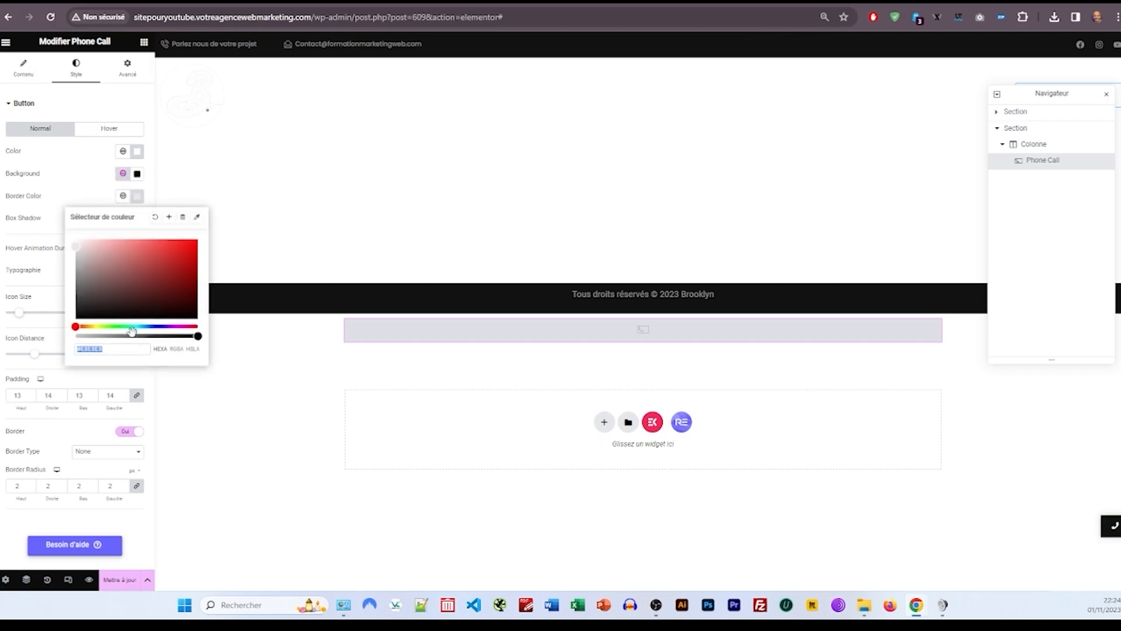
pyautogui.moveTo(129, 336); pyautogui.dragTo(62, 325)
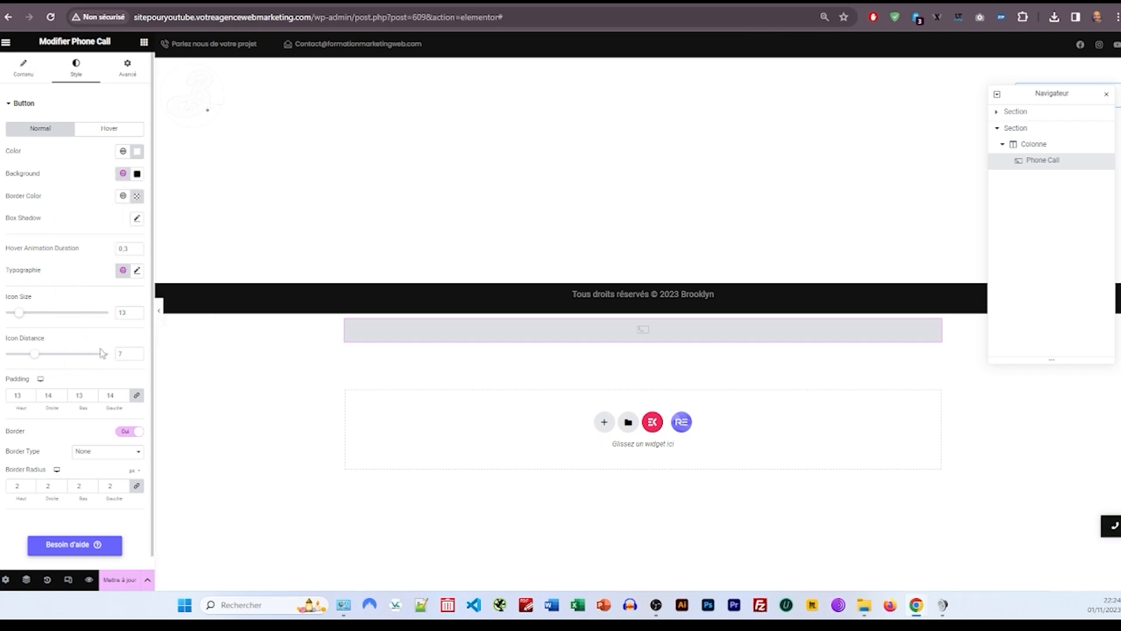
# Step: Set the call button's icon size to 15 and its icon distance to 0
pyautogui.click(137, 310)
pyautogui.click(137, 310)
pyautogui.moveTo(128, 354); pyautogui.dragTo(100, 352)
pyautogui.write('0')
pyautogui.scroll(-1, 97, 350)
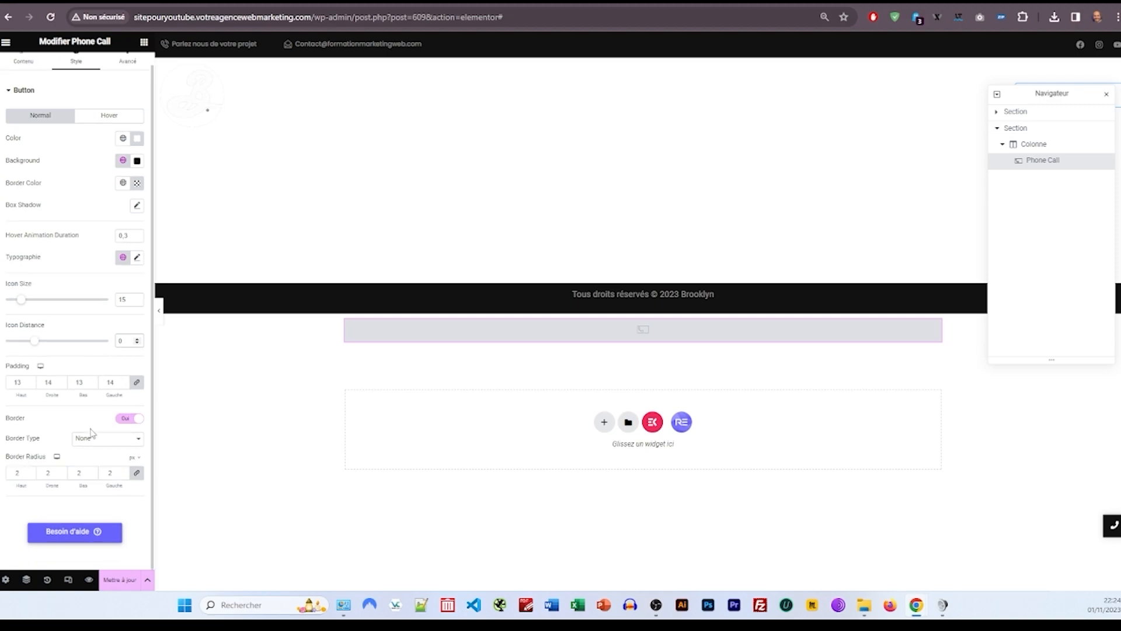
# Step: Set the call button's padding to 15 on all sides, turn off its border and set the border radius to 30
pyautogui.click(30, 380)
pyautogui.click(62, 381)
pyautogui.click(129, 418)
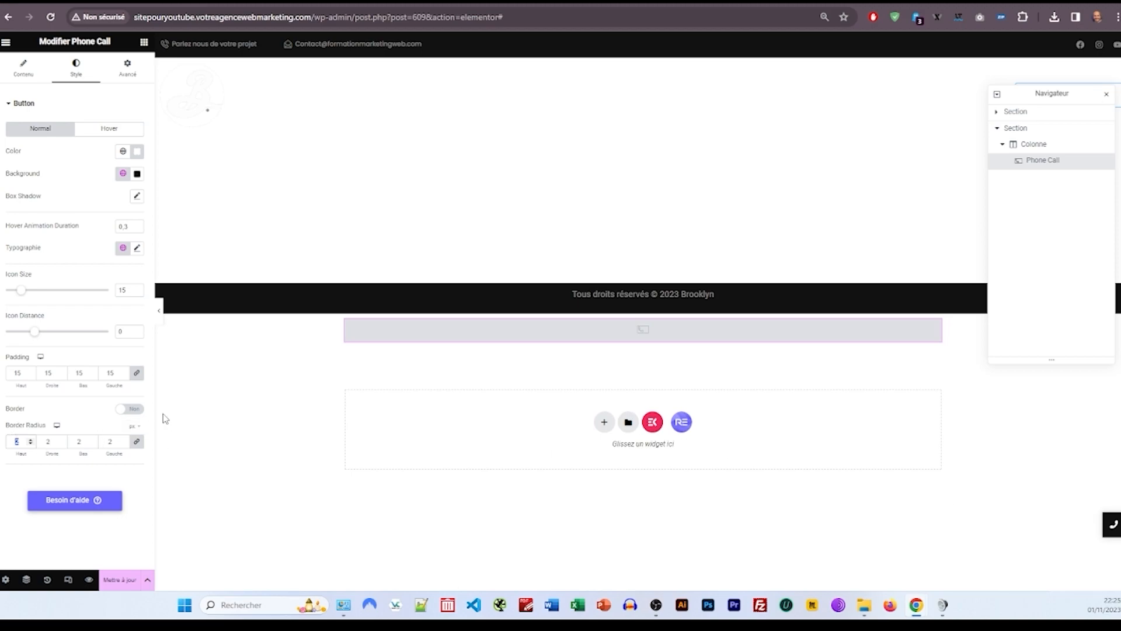
pyautogui.write('0')
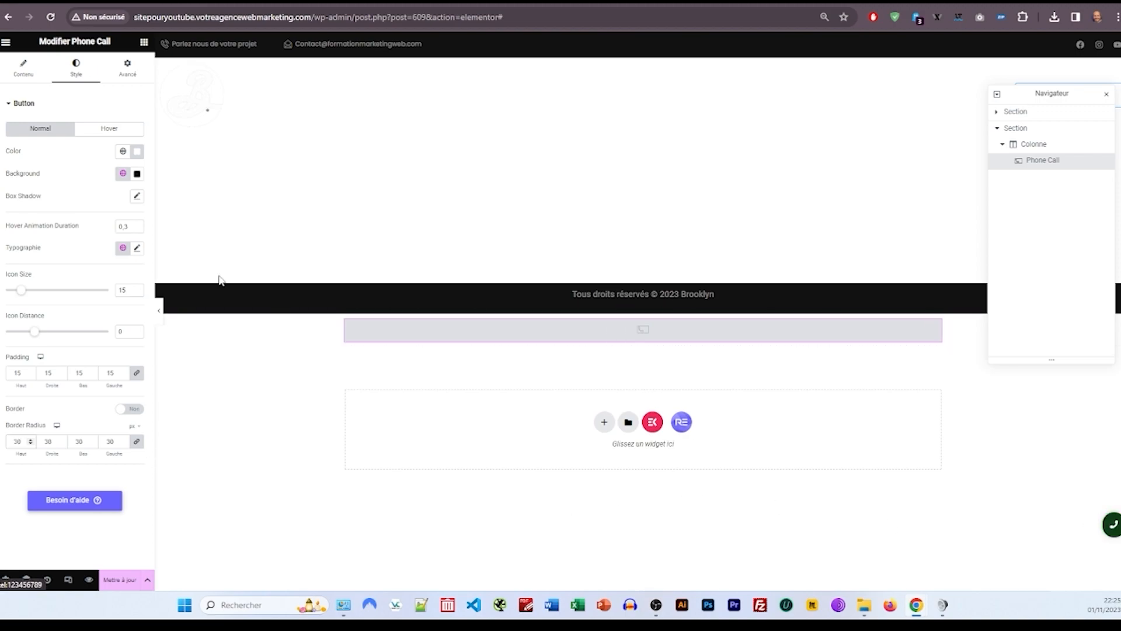
# Step: Set the call button's hover background to the global black Texte colour
pyautogui.click(109, 129)
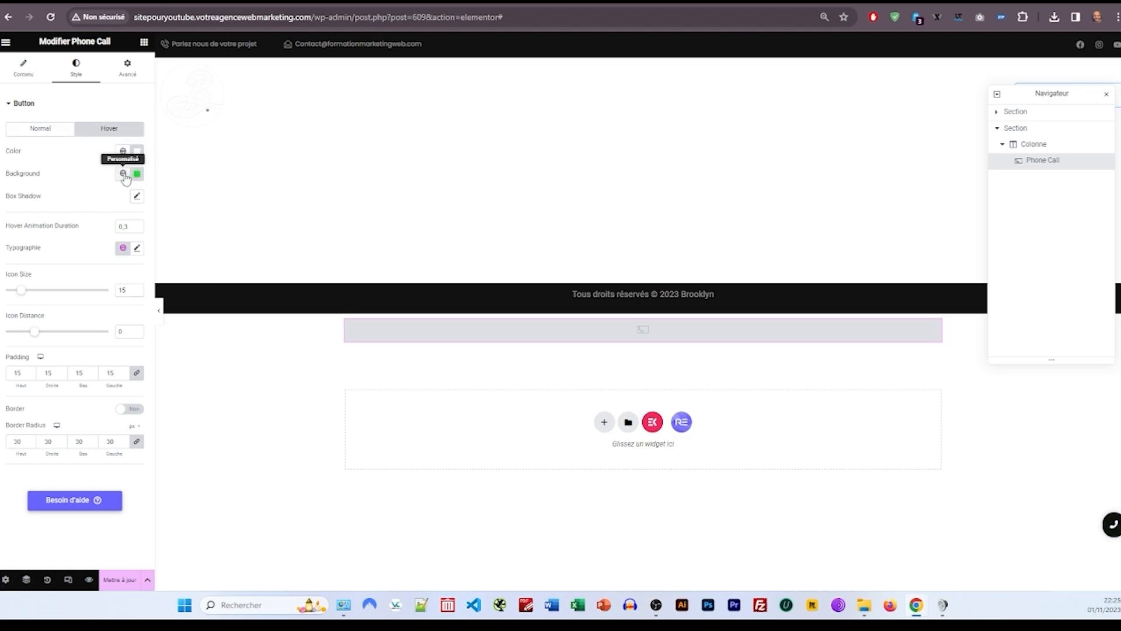
pyautogui.click(123, 174)
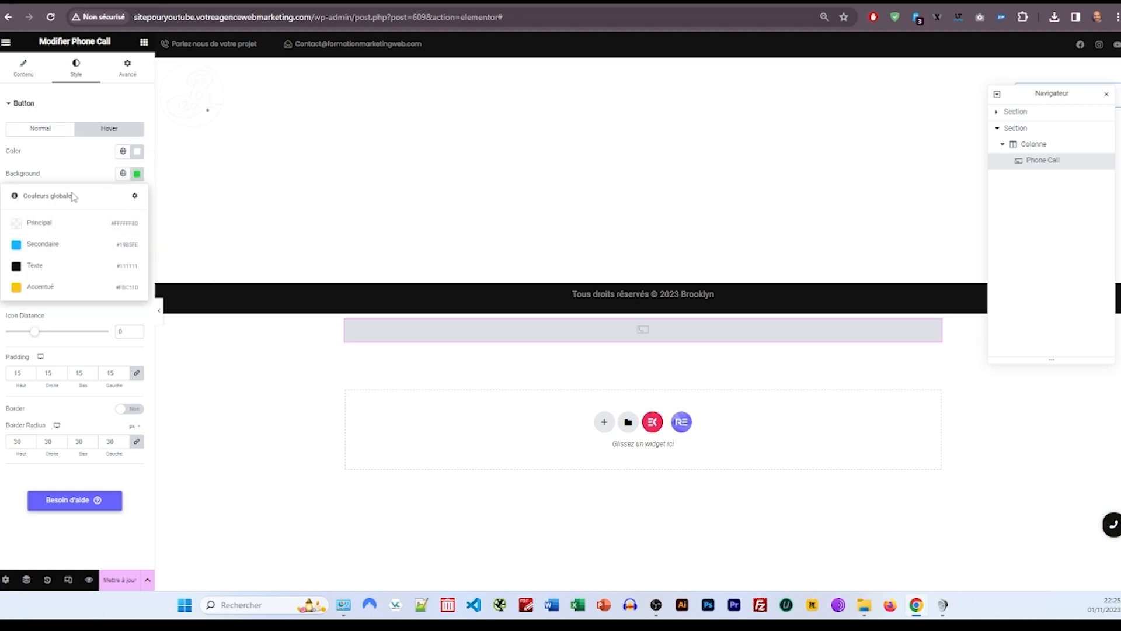
pyautogui.click(50, 266)
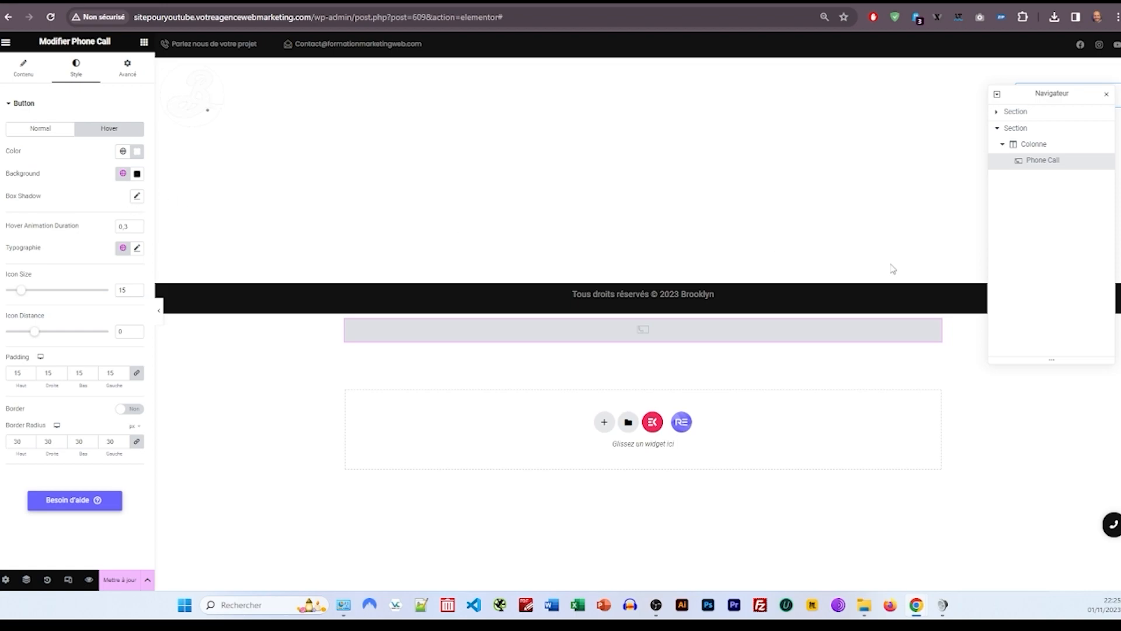
# Step: Give the call button's hover state a box shadow with a blur of 20 and a nearly transparent colour
pyautogui.click(136, 197)
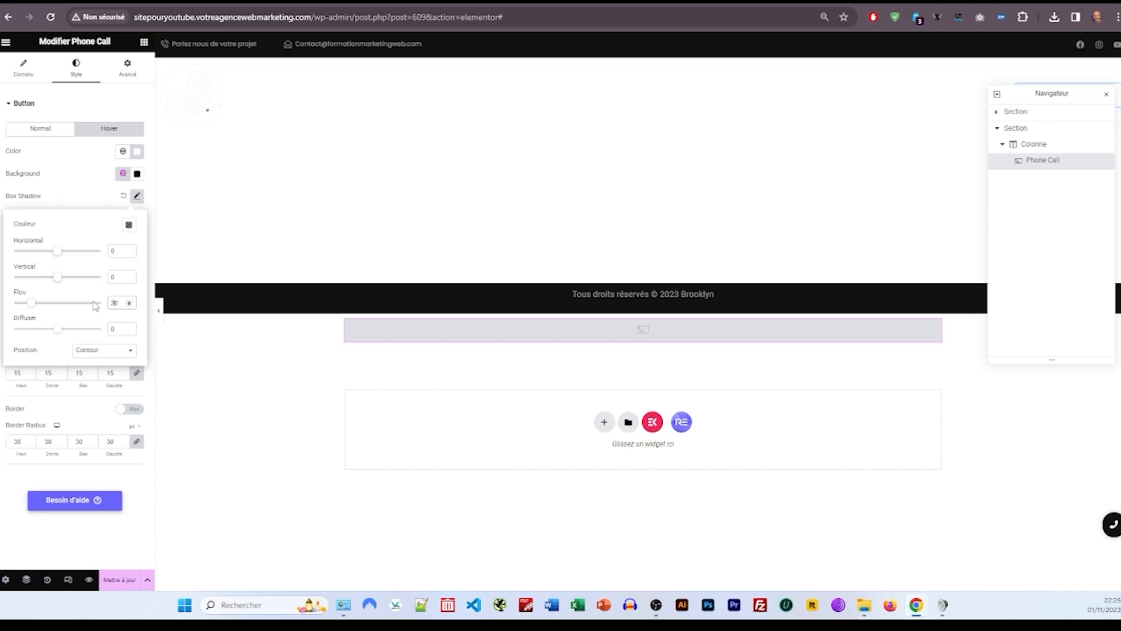
pyautogui.click(128, 226)
pyautogui.moveTo(68, 347)
pyautogui.mouseDown()
pyautogui.moveTo(78, 307)
pyautogui.moveTo(46, 359)
pyautogui.mouseUp()
pyautogui.moveTo(129, 364); pyautogui.dragTo(73, 360)
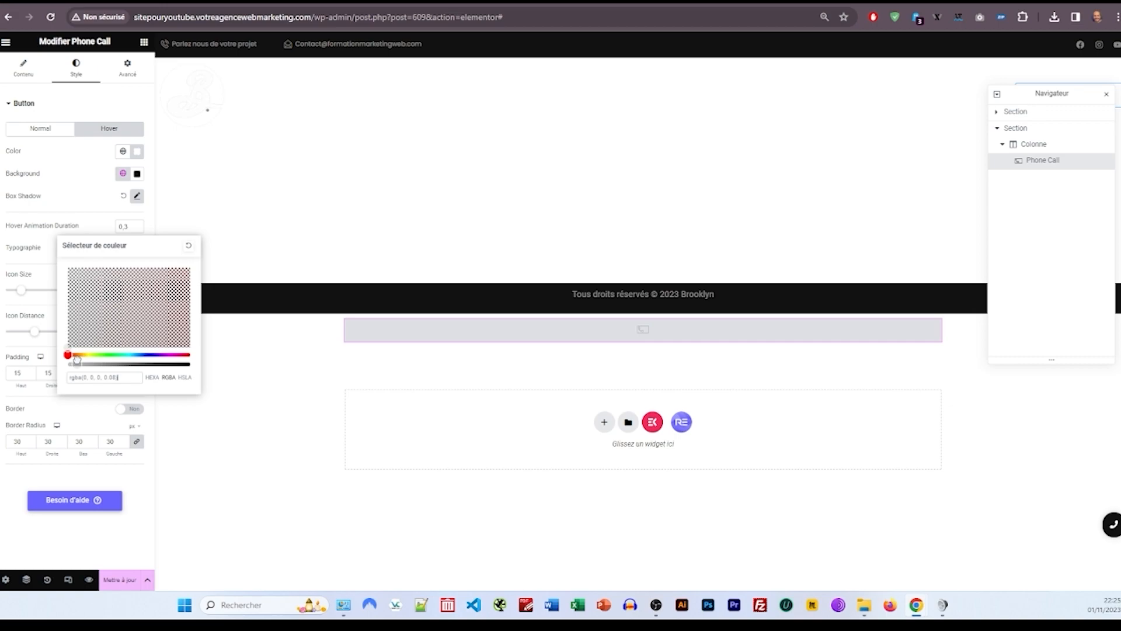
pyautogui.moveTo(99, 297); pyautogui.dragTo(73, 254)
pyautogui.moveTo(76, 364); pyautogui.dragTo(44, 356)
pyautogui.moveTo(84, 304); pyautogui.dragTo(76, 364)
pyautogui.click(77, 363)
pyautogui.click(85, 176)
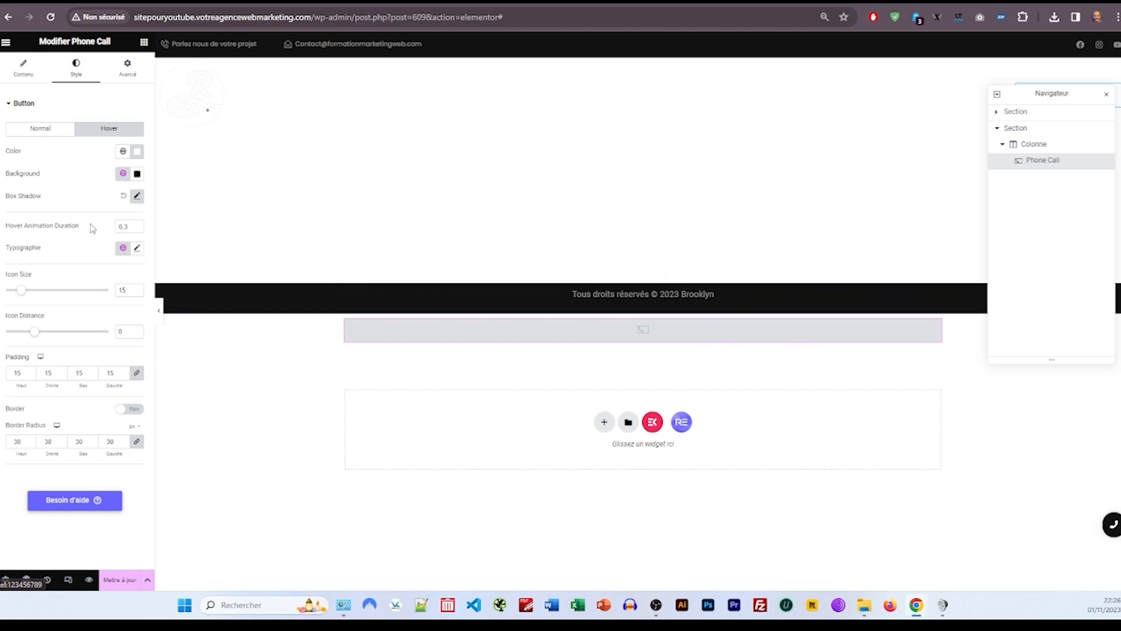
pyautogui.click(136, 195)
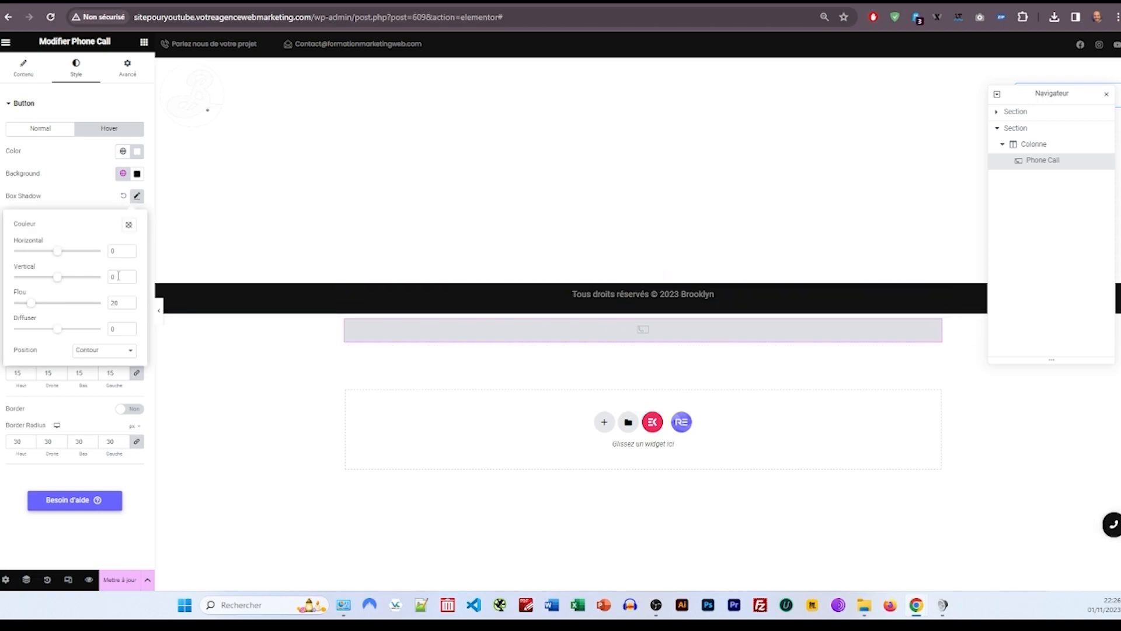
# Step: Set the phone call button's hover box shadow colour to rgba(0, 0, 0, 0.22)
pyautogui.click(127, 228)
pyautogui.click(95, 364)
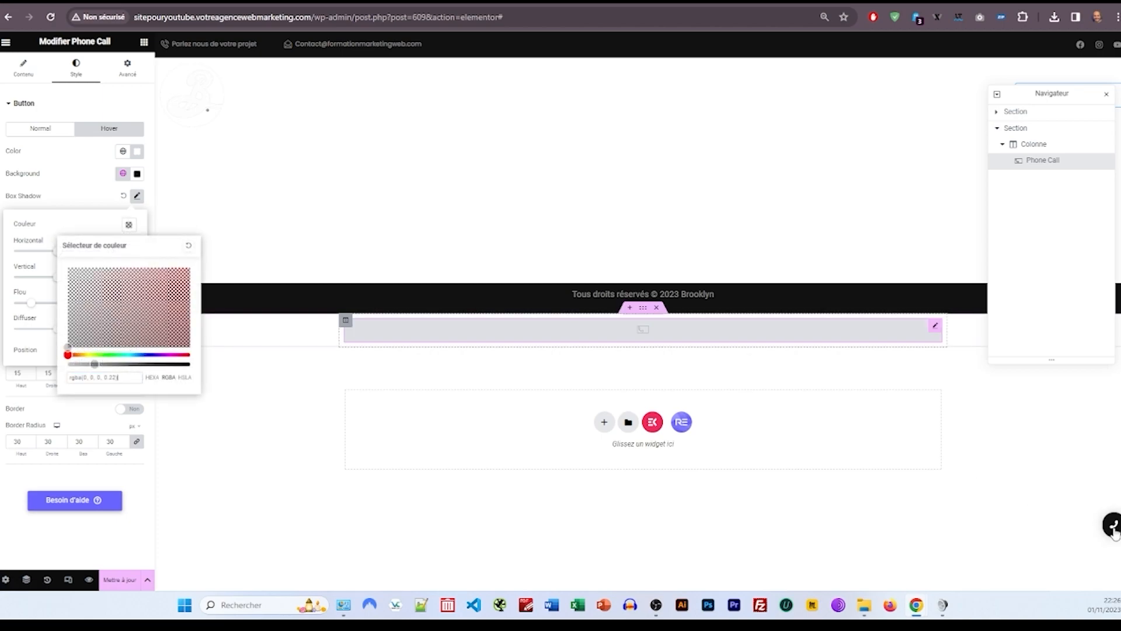
pyautogui.click(88, 180)
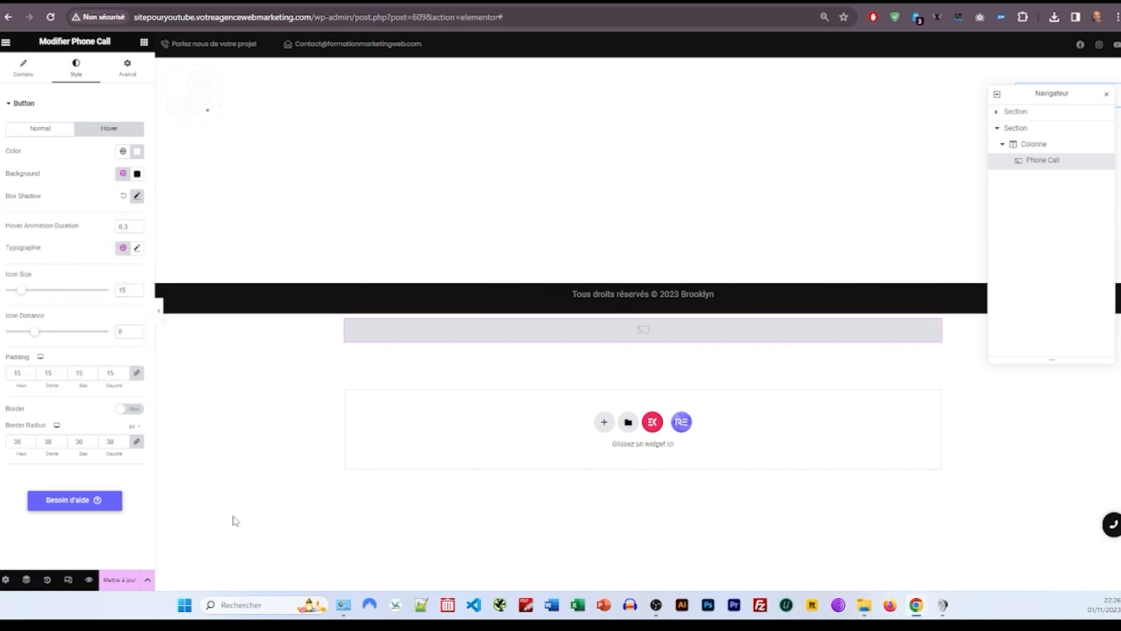
# Step: Save the footer template with the display condition Include Entire Site and preview it
pyautogui.click(118, 582)
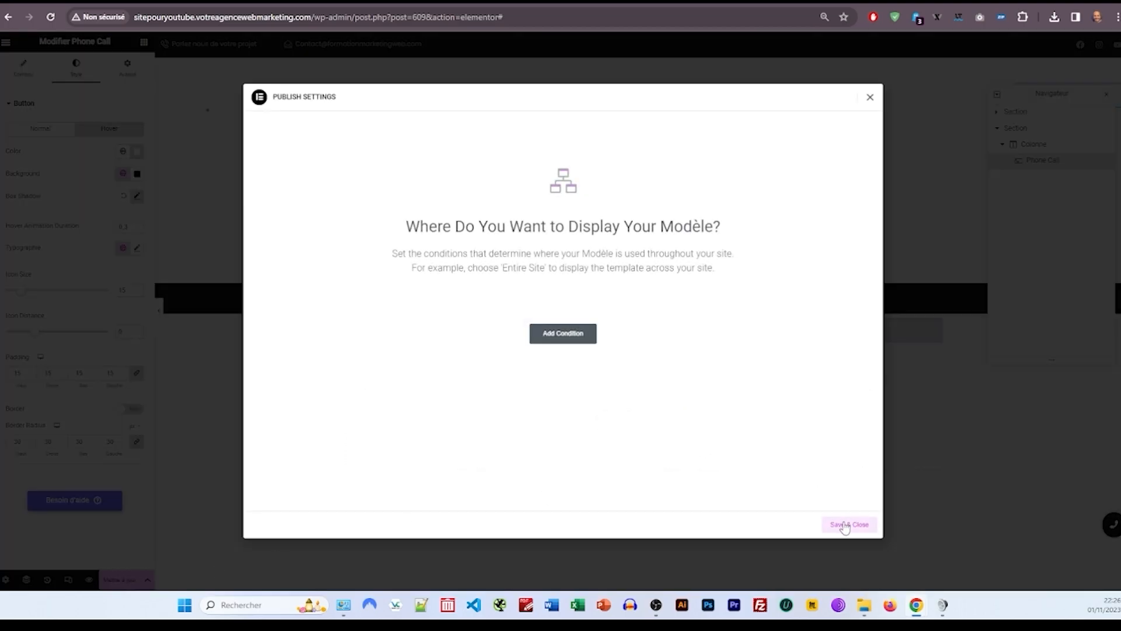
pyautogui.click(579, 345)
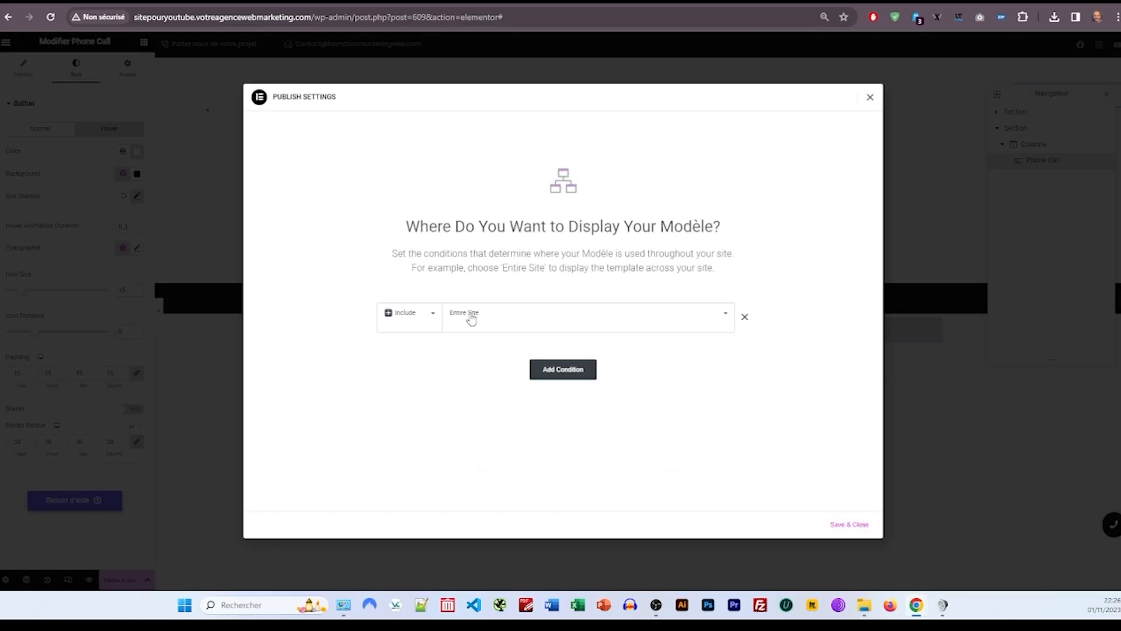
pyautogui.click(850, 524)
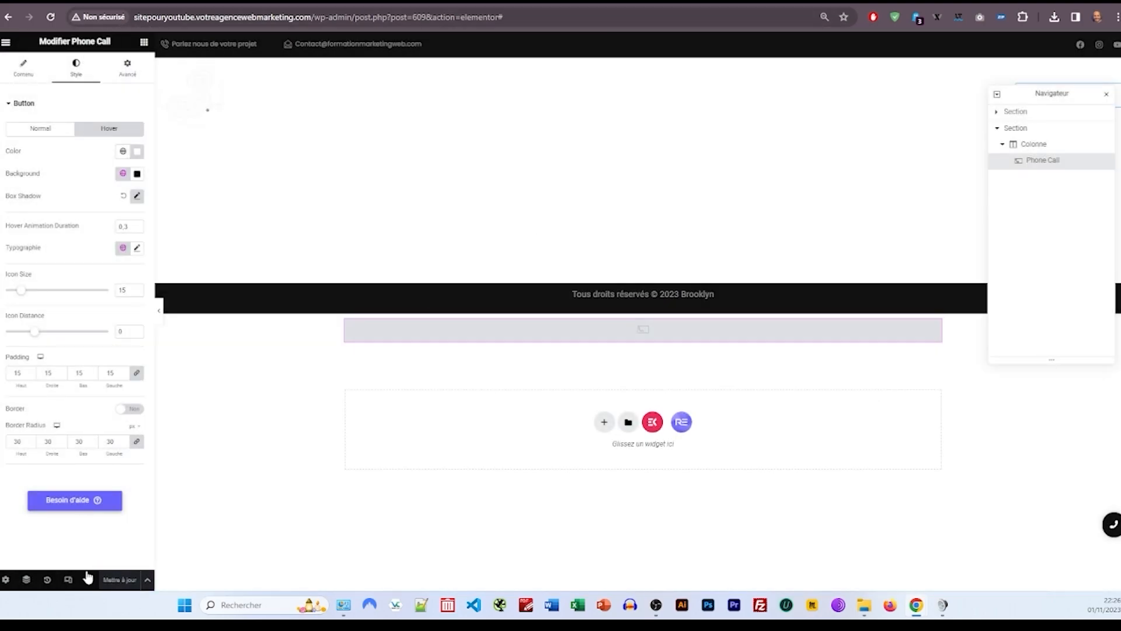
pyautogui.moveTo(87, 579)
pyautogui.click(115, 552)
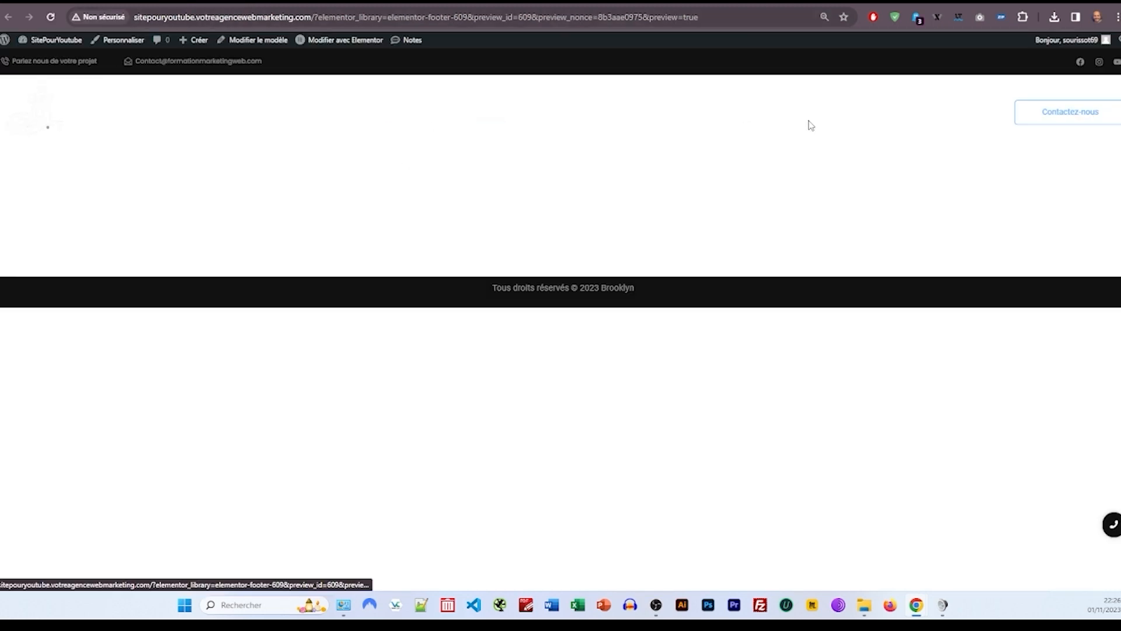
# Step: Go to the site's WordPress dashboard and start a new page
pyautogui.moveTo(56, 40)
pyautogui.click(76, 56)
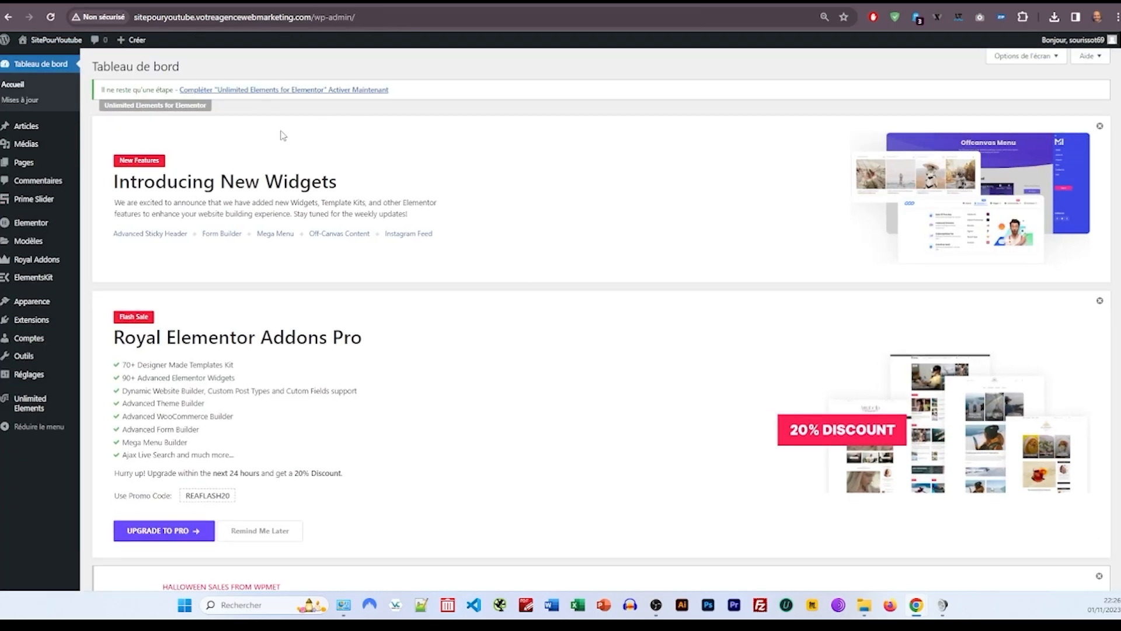
pyautogui.moveTo(23, 167)
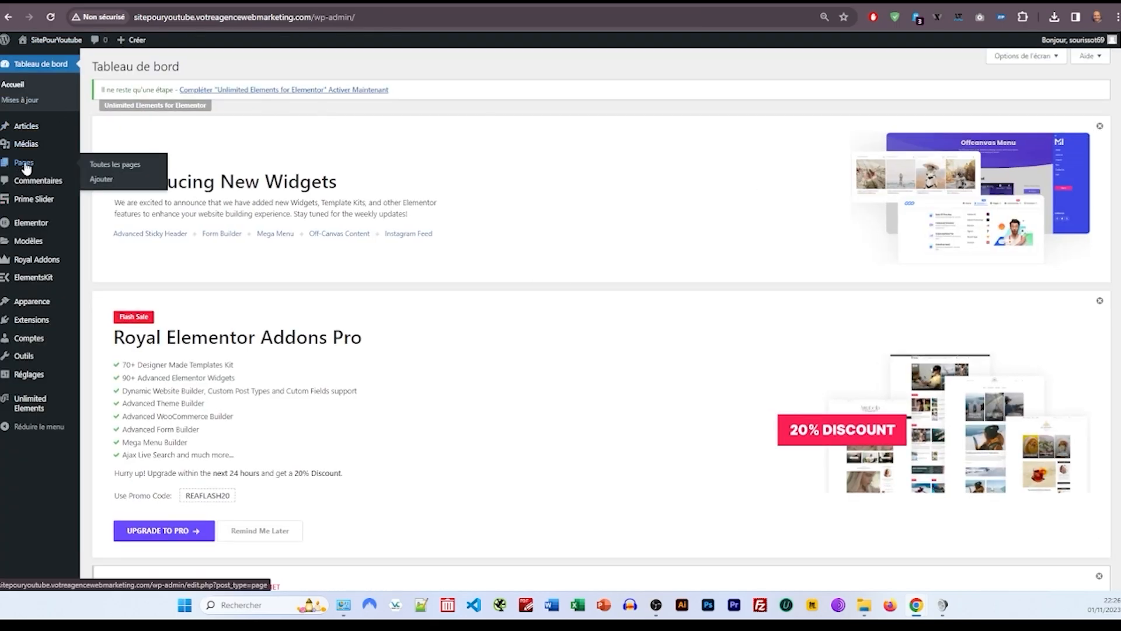
pyautogui.click(101, 181)
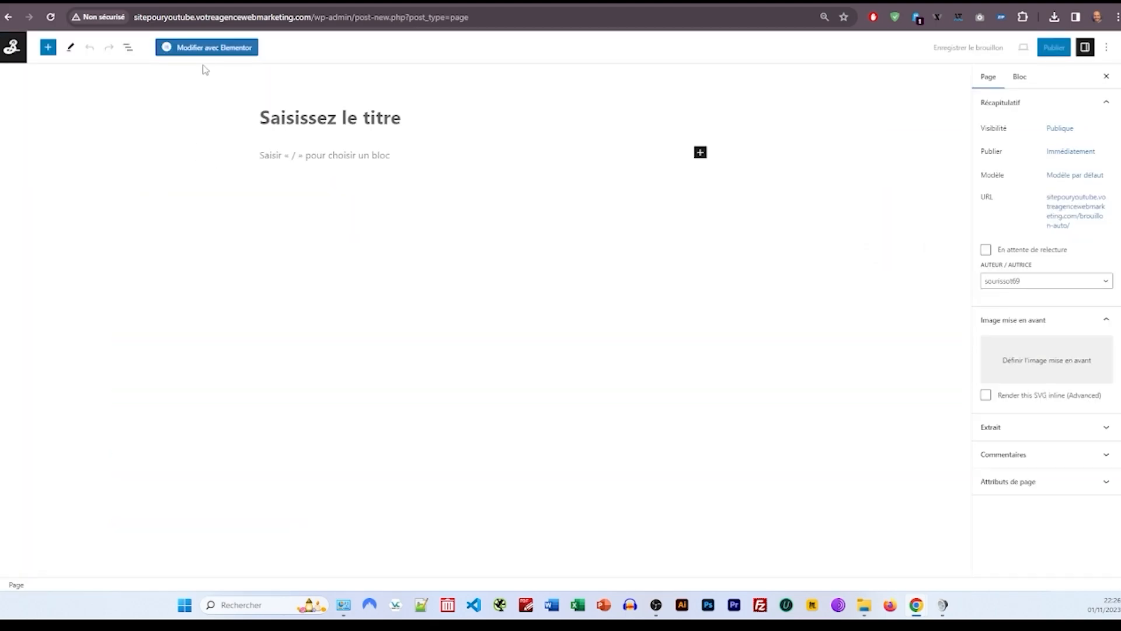
# Step: Title the new page Home and publish it
pyautogui.click(313, 113)
pyautogui.write('Home')
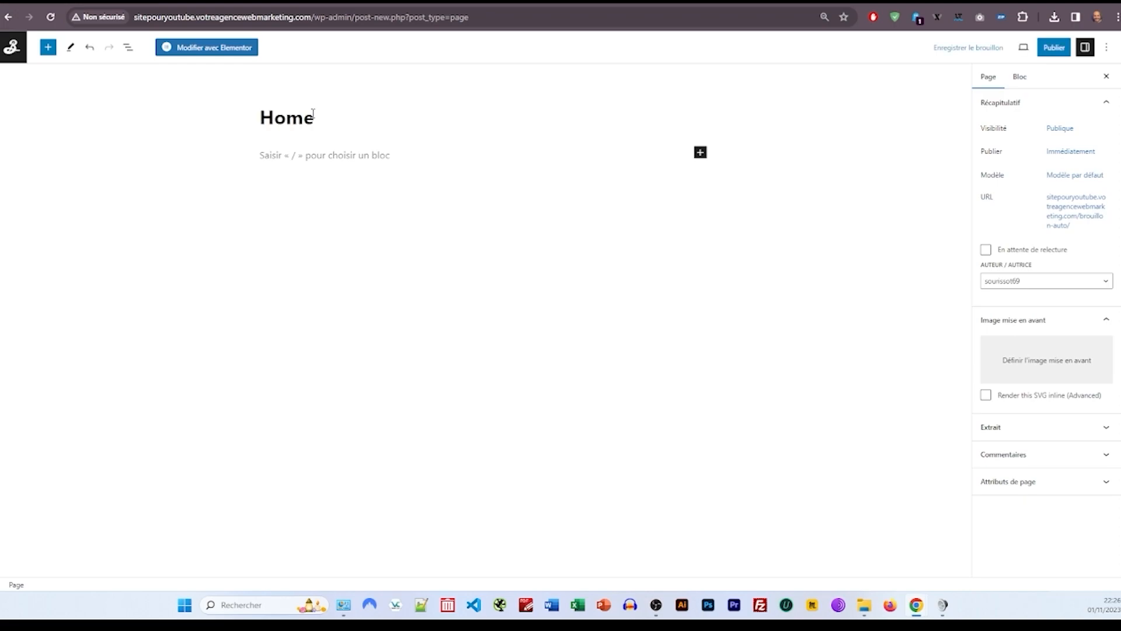
pyautogui.click(1054, 48)
pyautogui.click(1019, 47)
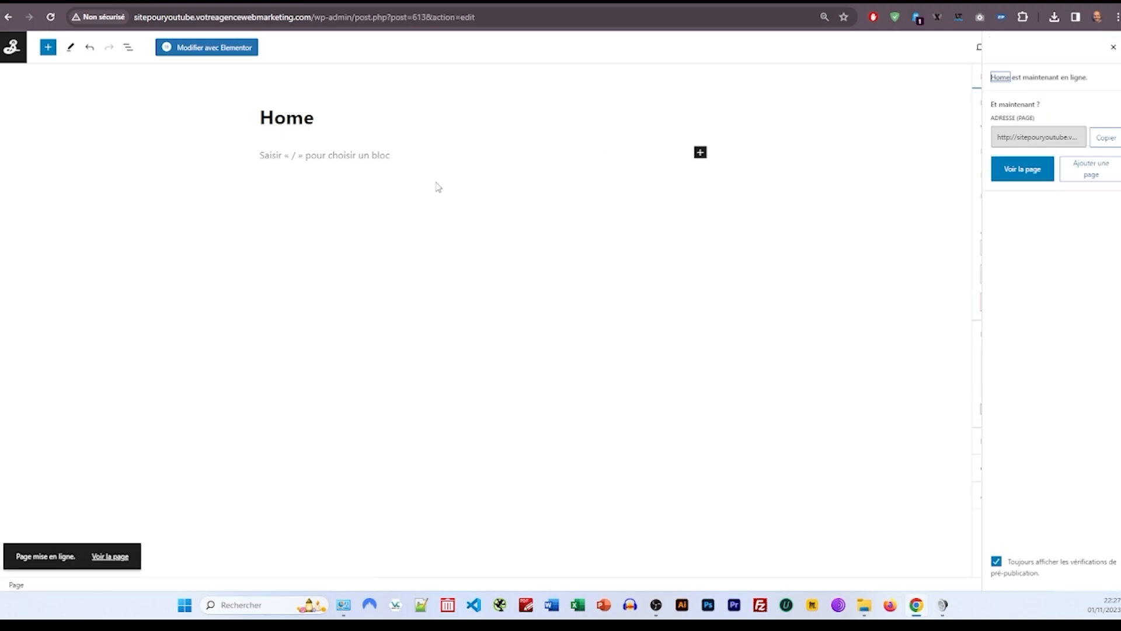
# Step: Edit the Home page with Elementor and set its page template to Elementor Full Width
pyautogui.click(182, 48)
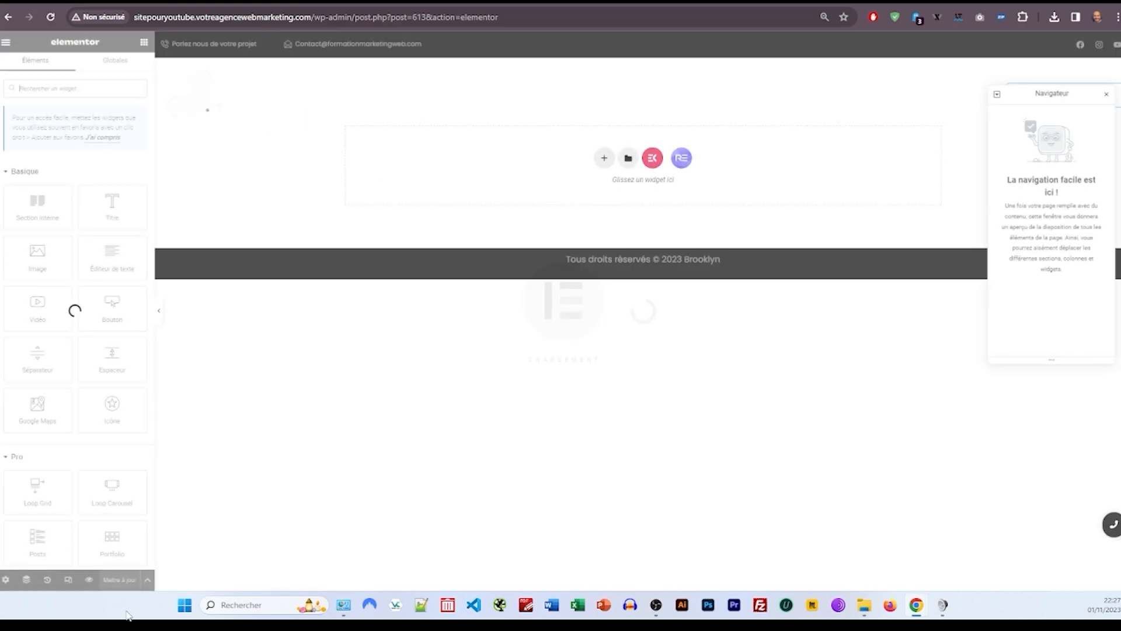
pyautogui.click(5, 579)
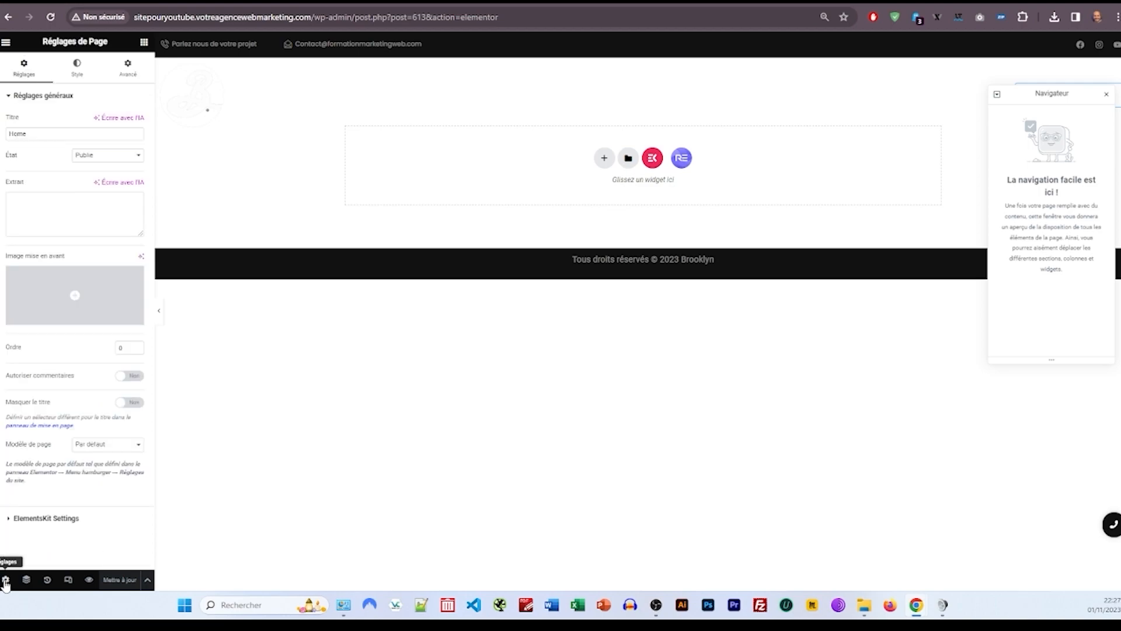
pyautogui.click(87, 446)
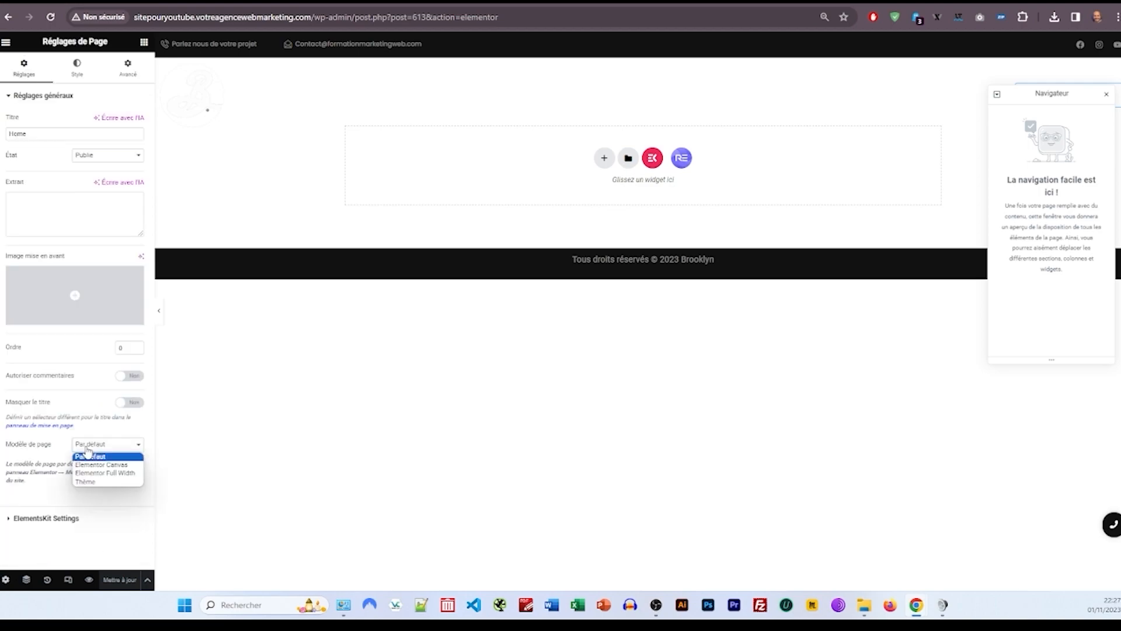
pyautogui.click(101, 474)
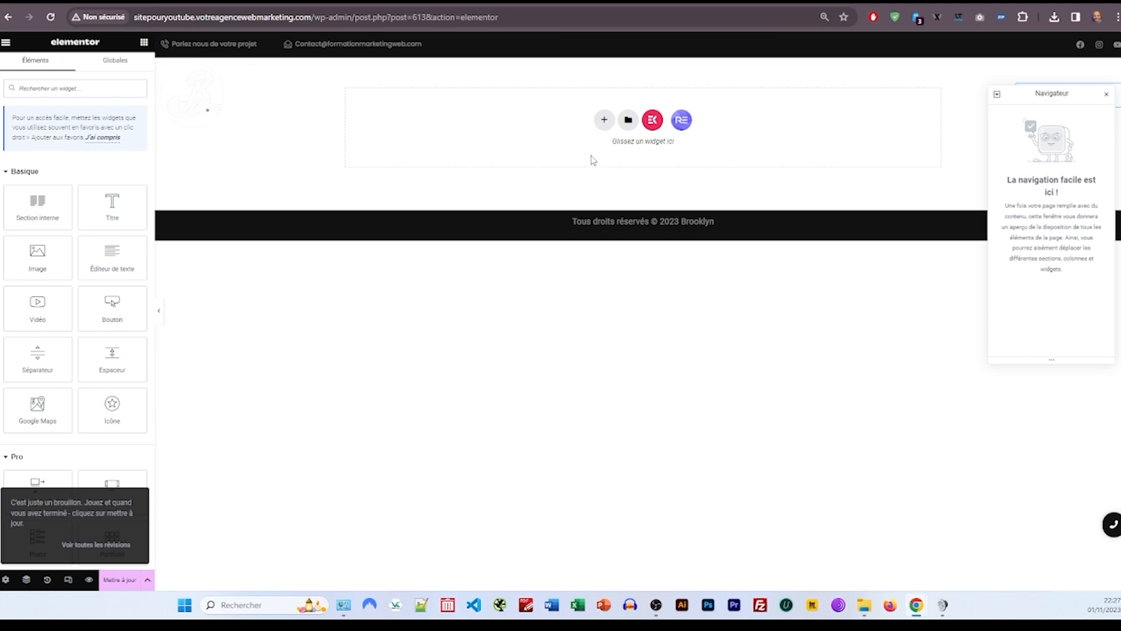
# Step: Switch the Home page's template to Elementor Canvas
pyautogui.doubleClick(608, 119)
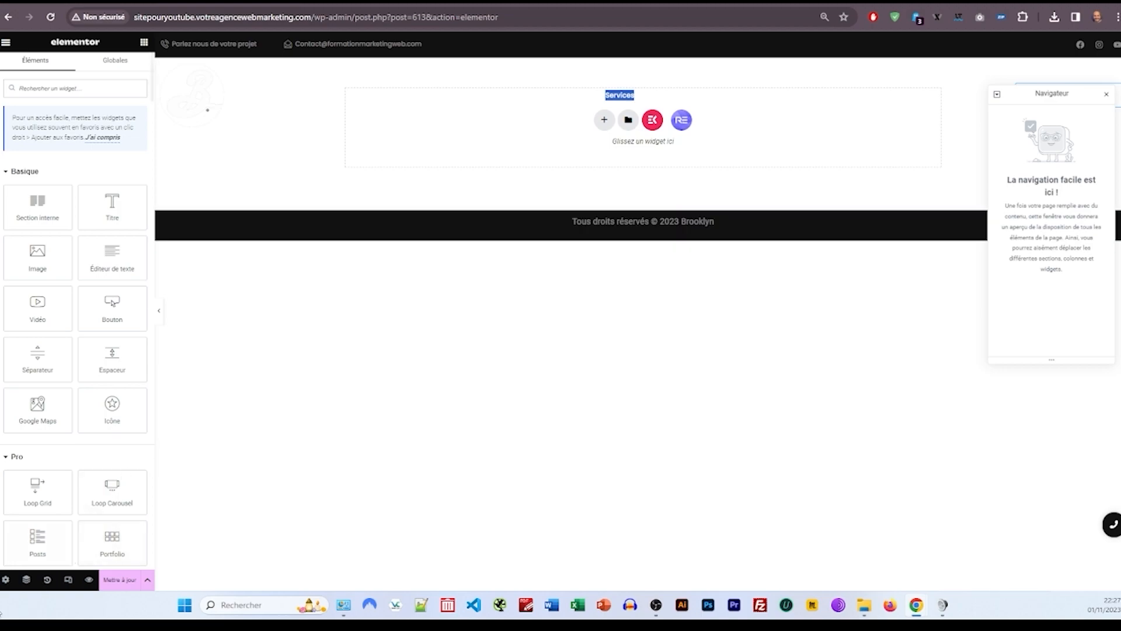
pyautogui.click(5, 579)
pyautogui.click(107, 444)
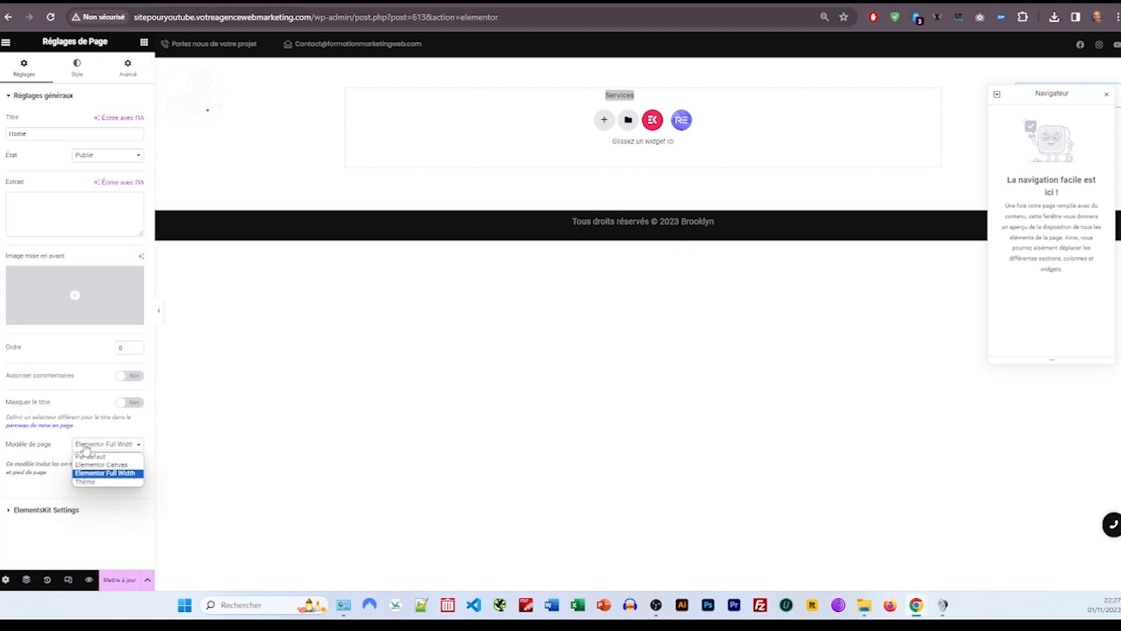
pyautogui.click(102, 464)
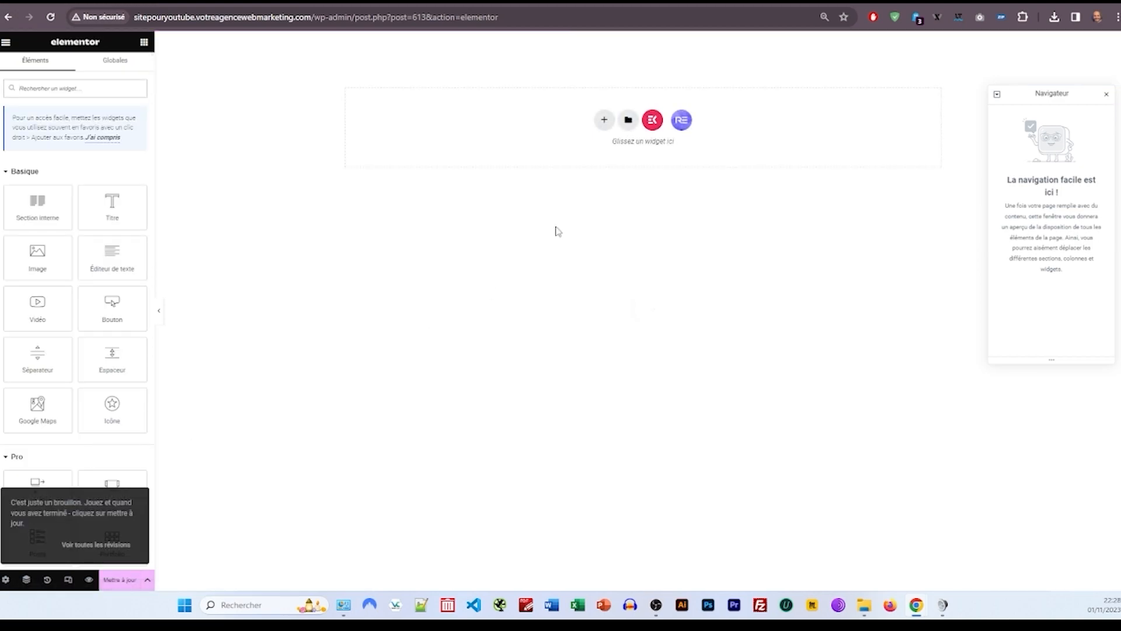
# Step: Add a single-column section to the empty page and set its height to Adapté à l'écran
pyautogui.click(604, 126)
pyautogui.click(503, 147)
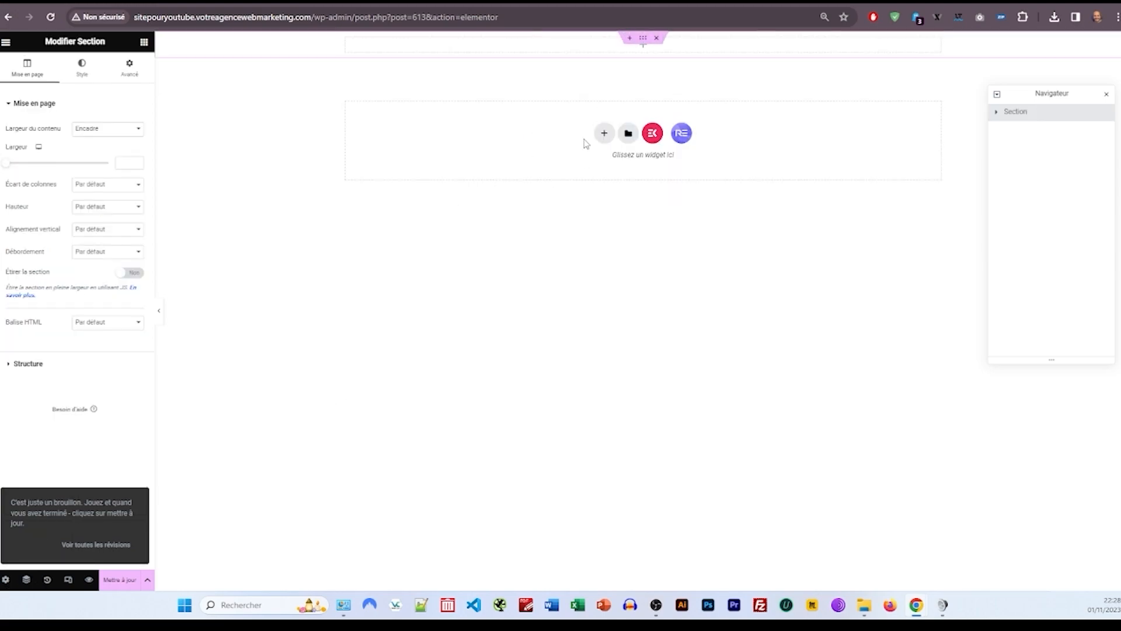
pyautogui.click(91, 209)
pyautogui.click(89, 226)
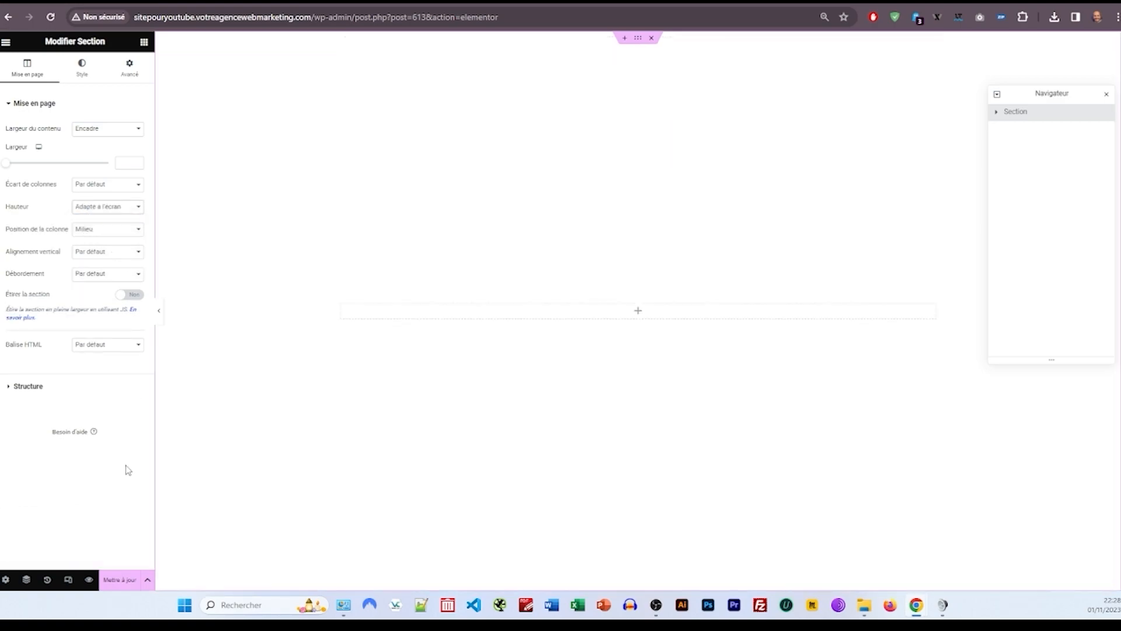
# Step: Change the Home page's template back to Elementor Full Width
pyautogui.click(6, 579)
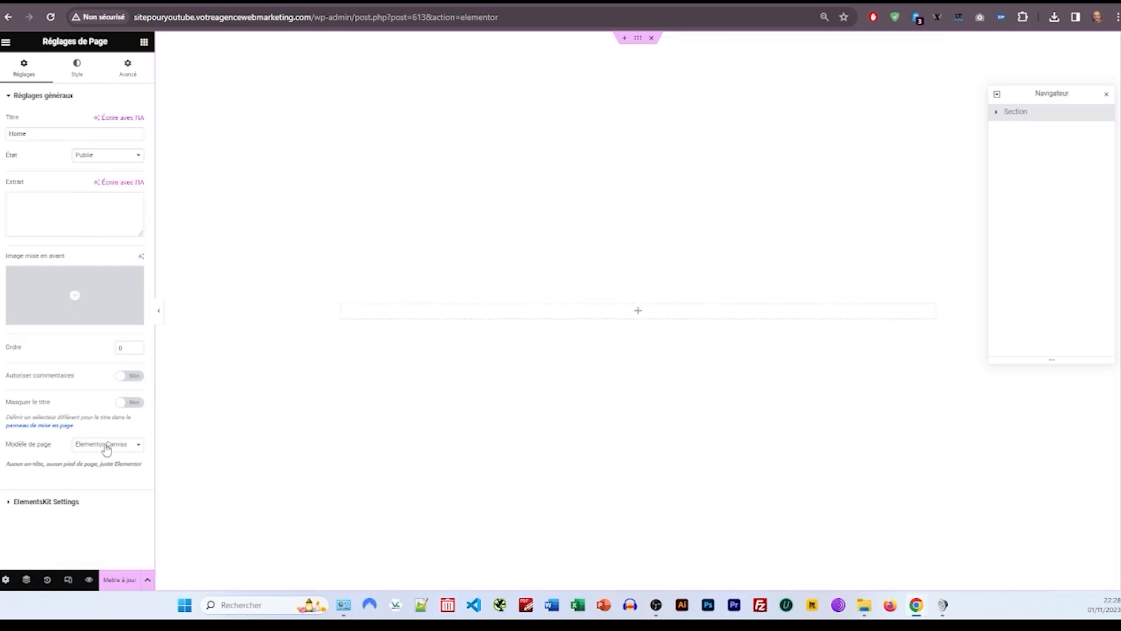
pyautogui.click(106, 445)
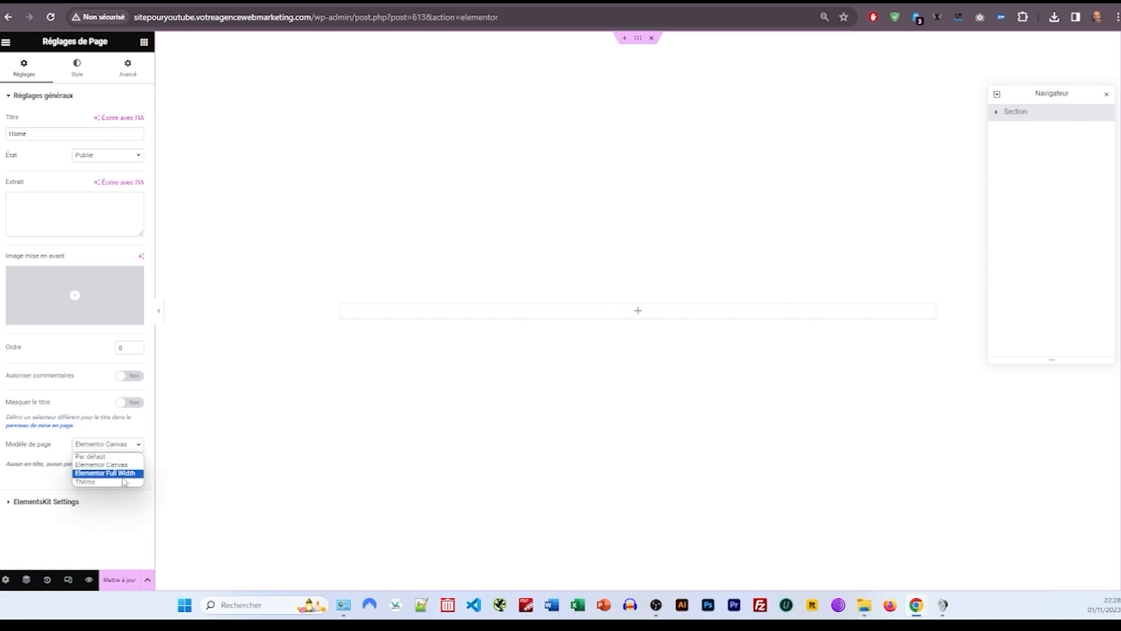
pyautogui.click(124, 473)
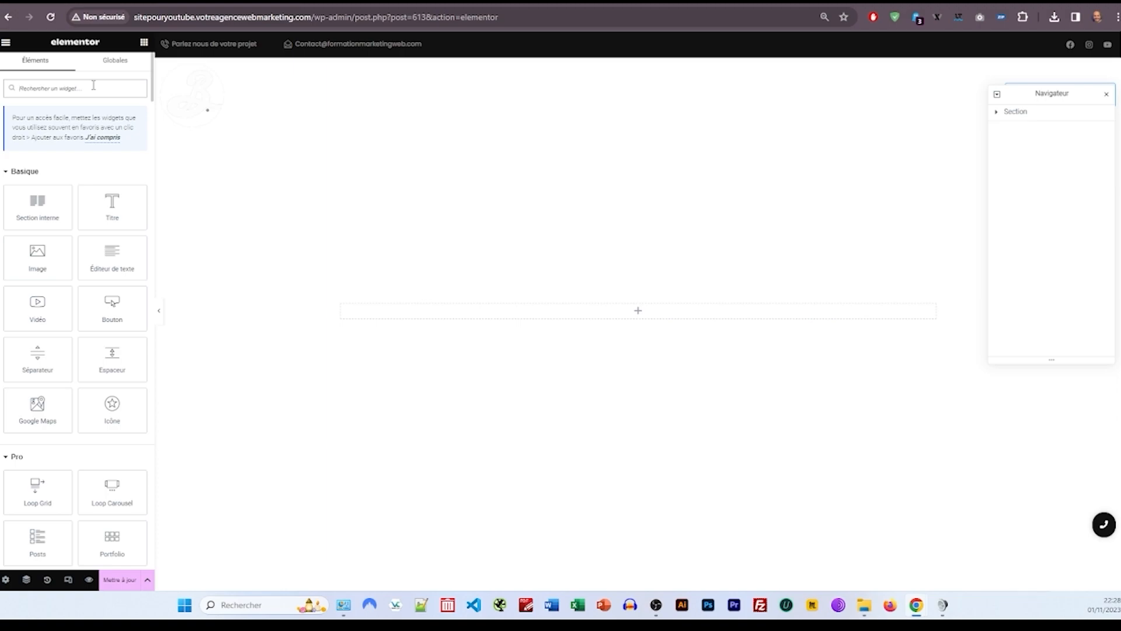
# Step: Search the widgets for slider and place the General slider in the new section's column
pyautogui.write('slider')
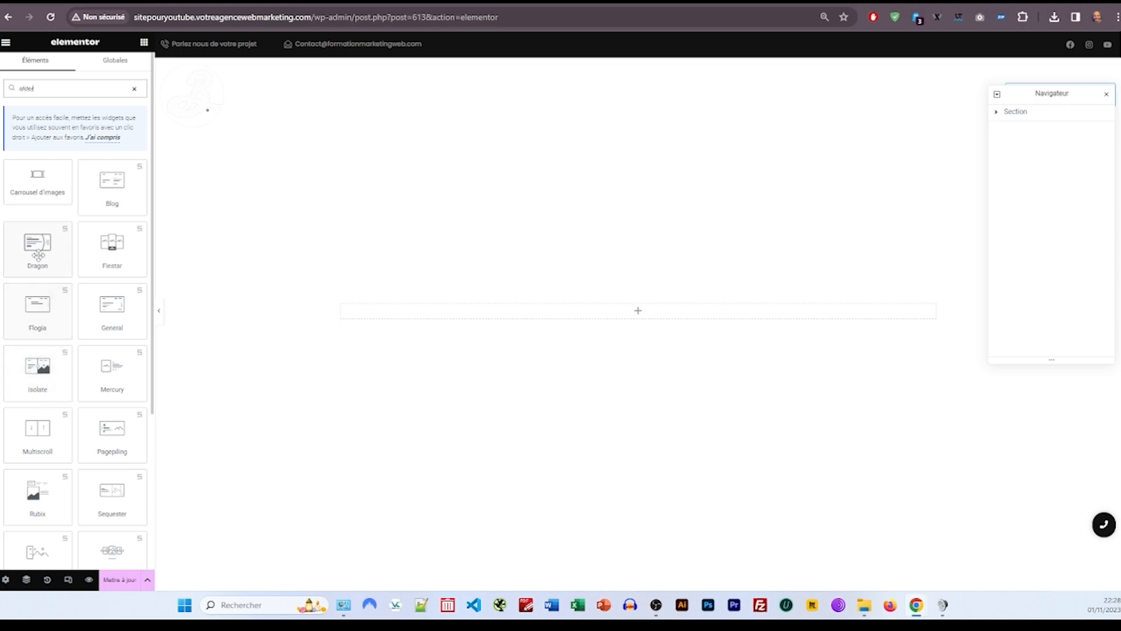
pyautogui.moveTo(112, 304); pyautogui.dragTo(444, 317)
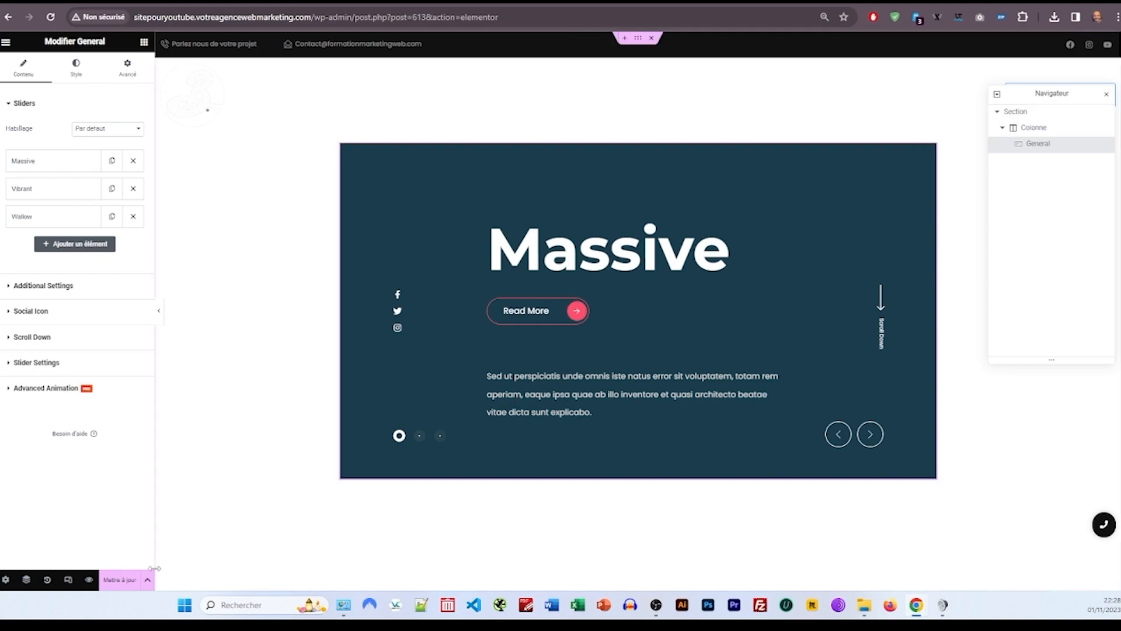
# Step: Set the slider's section to Pleine largeur content width and Par défaut height, and turn on stretching for the section
pyautogui.click(1023, 117)
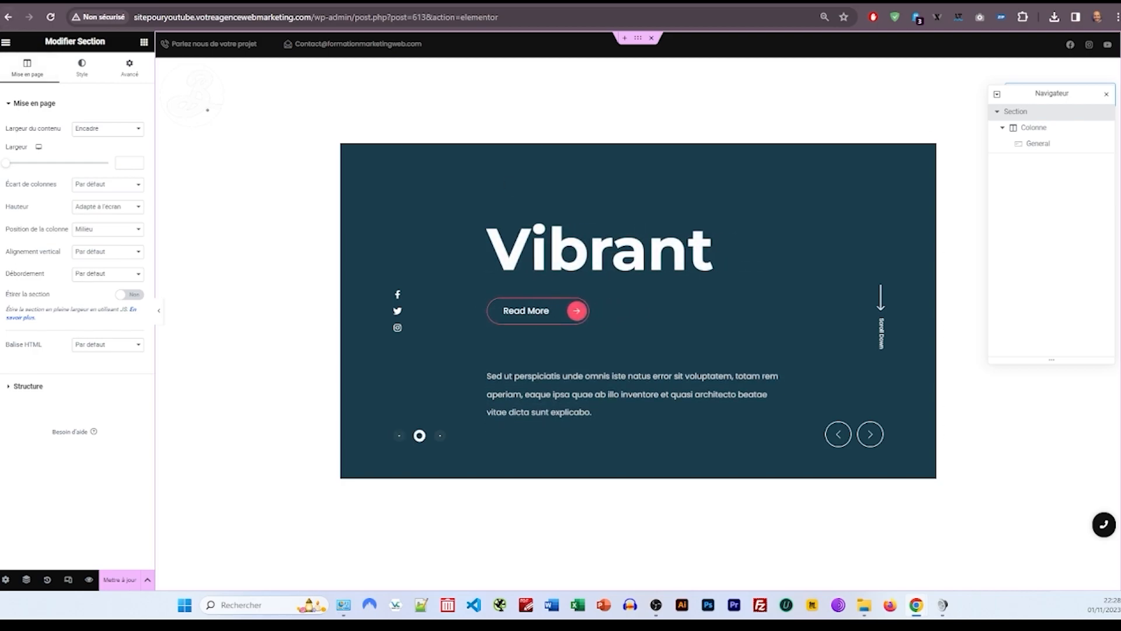
pyautogui.click(83, 128)
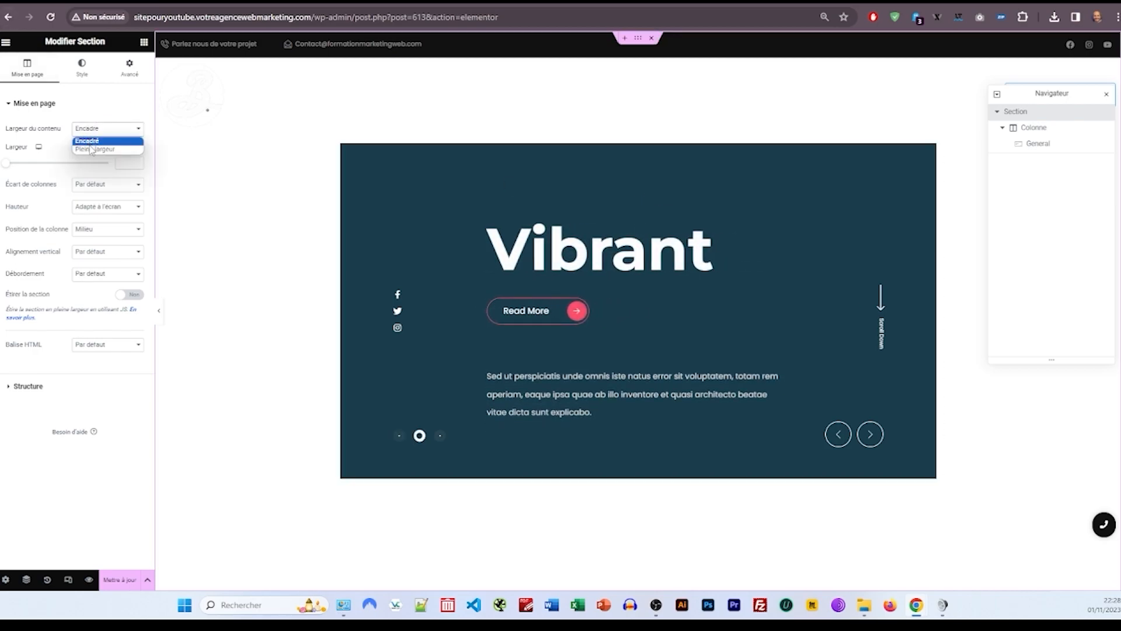
pyautogui.click(93, 149)
pyautogui.click(100, 174)
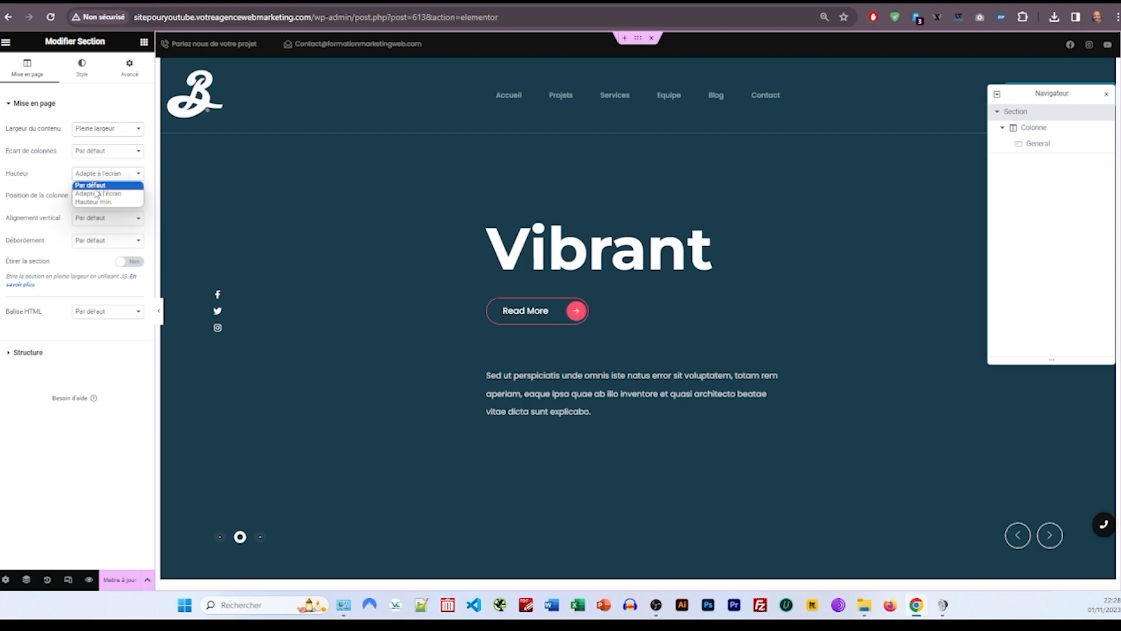
pyautogui.click(97, 186)
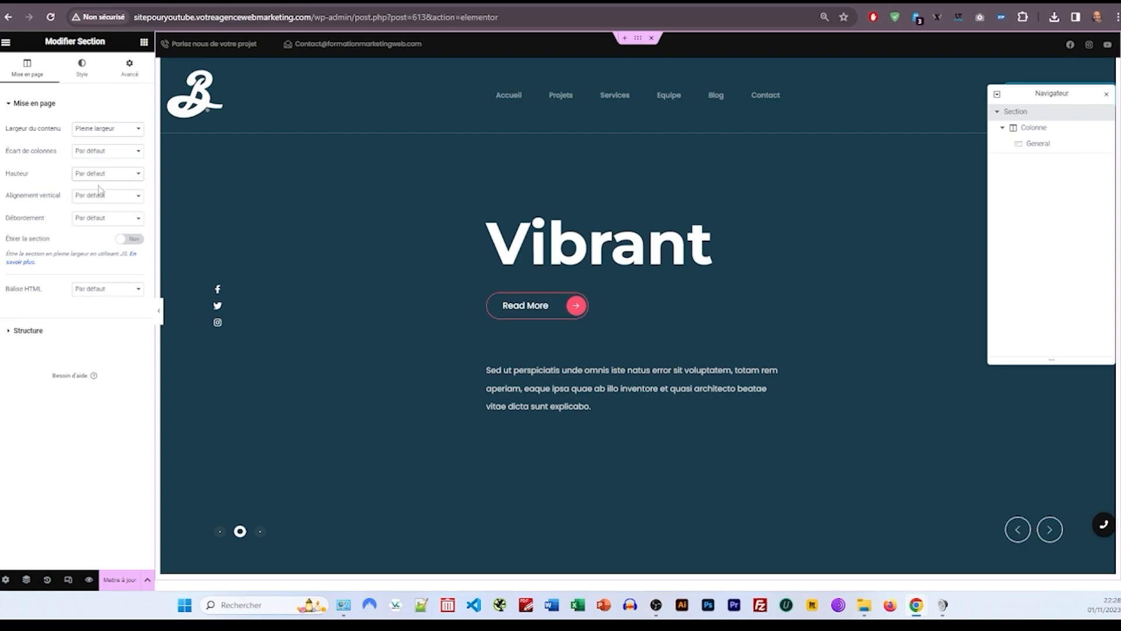
pyautogui.click(132, 240)
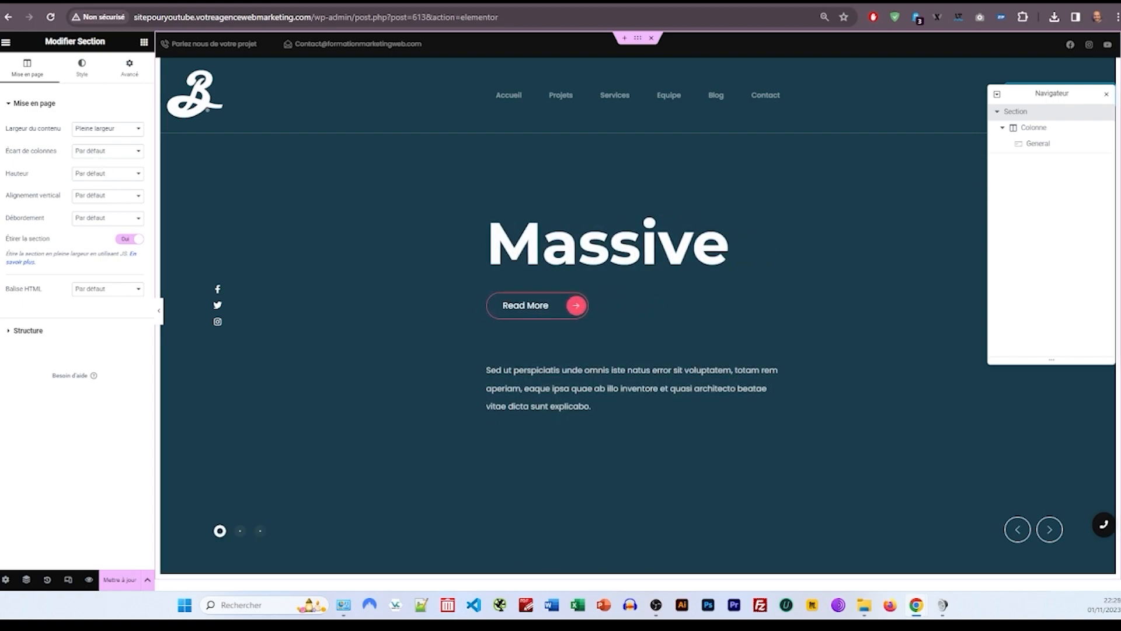
pyautogui.click(121, 73)
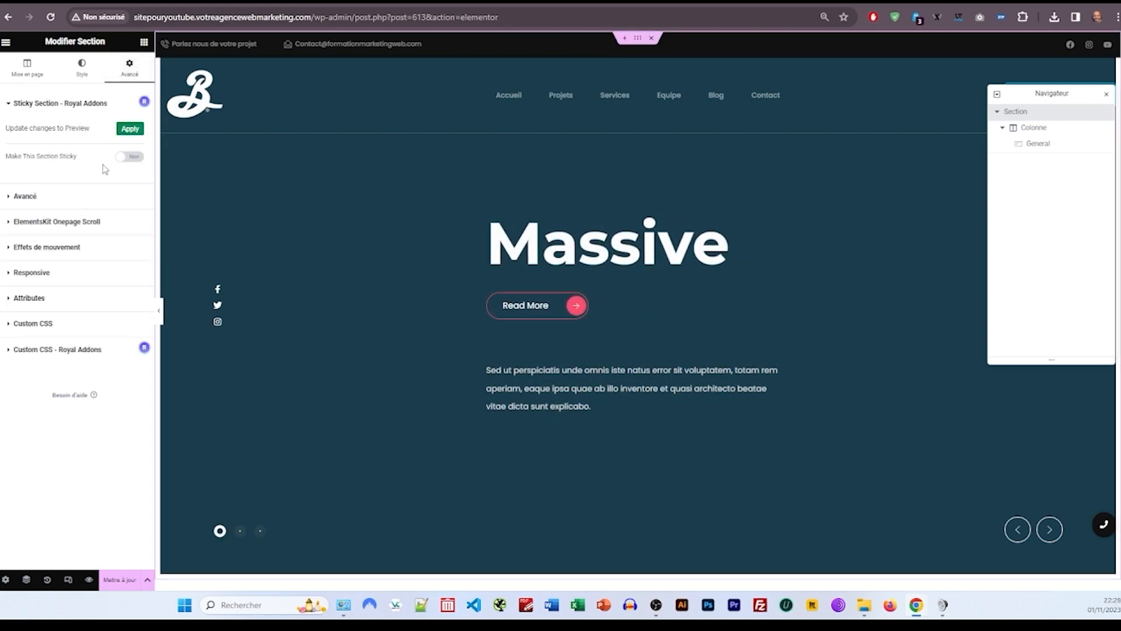
pyautogui.click(82, 69)
pyautogui.click(119, 73)
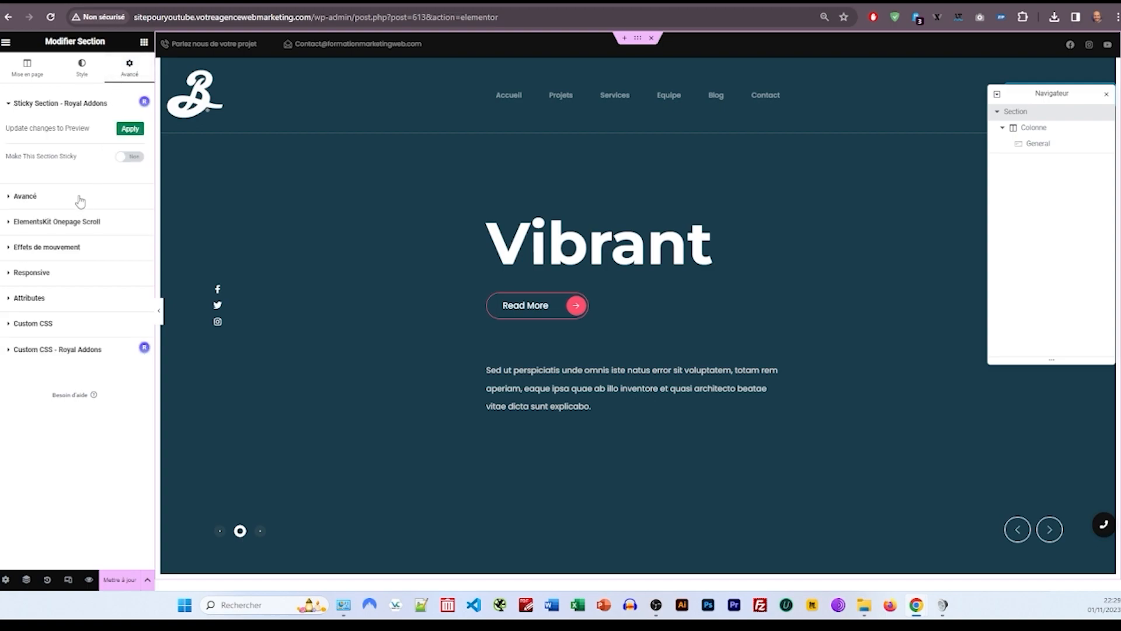
pyautogui.click(63, 205)
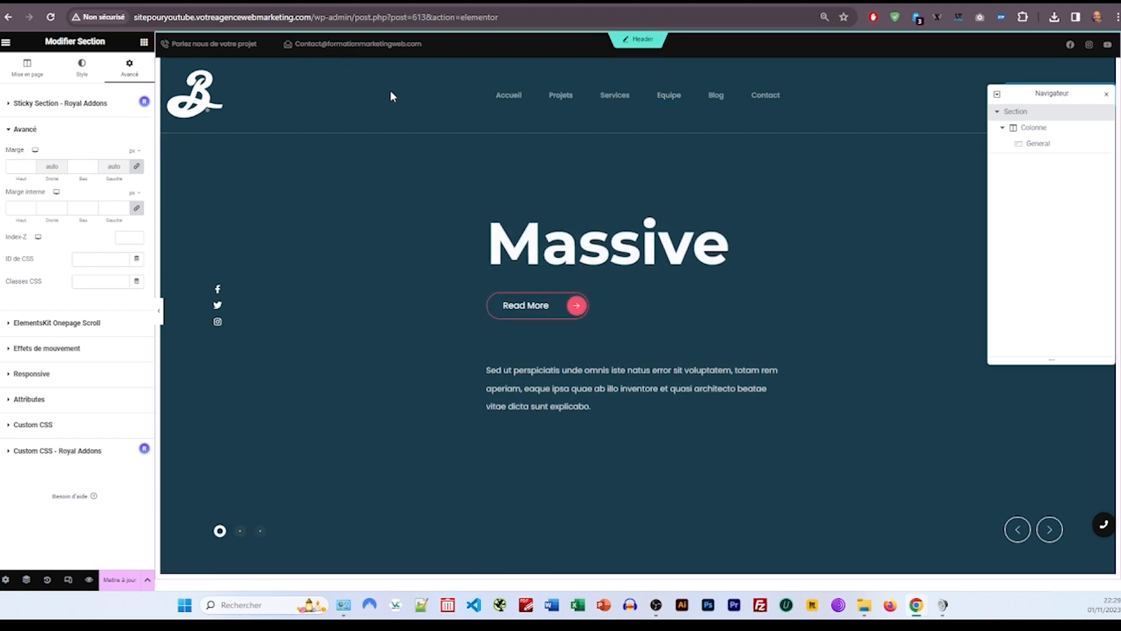
# Step: Set the Home page's template to Elementor Canvas in the page settings
pyautogui.click(5, 580)
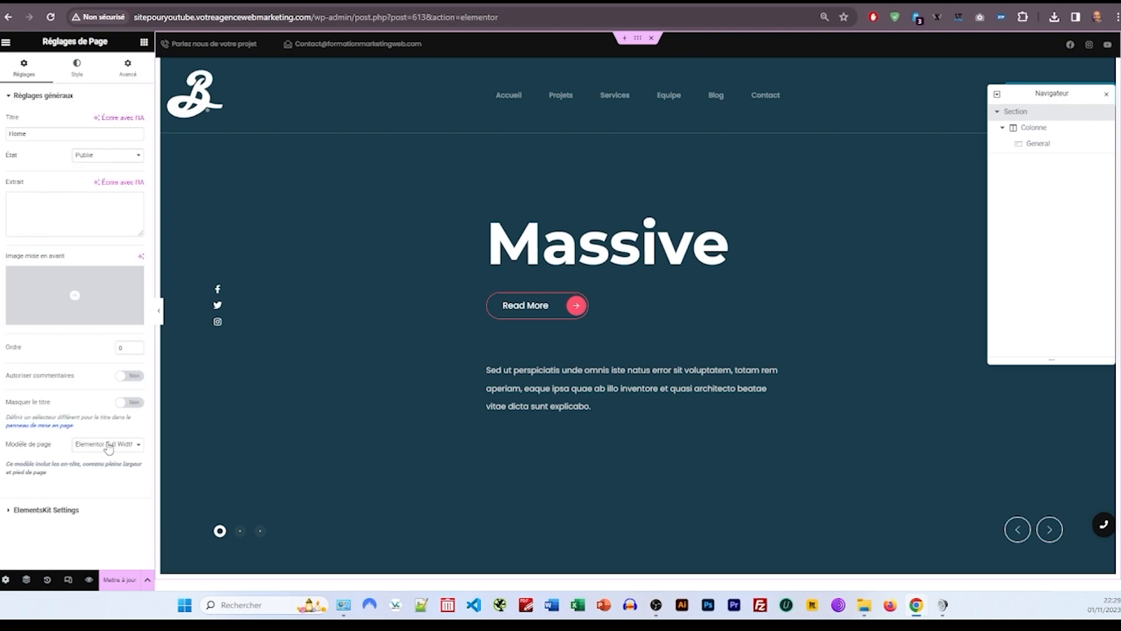
pyautogui.click(108, 446)
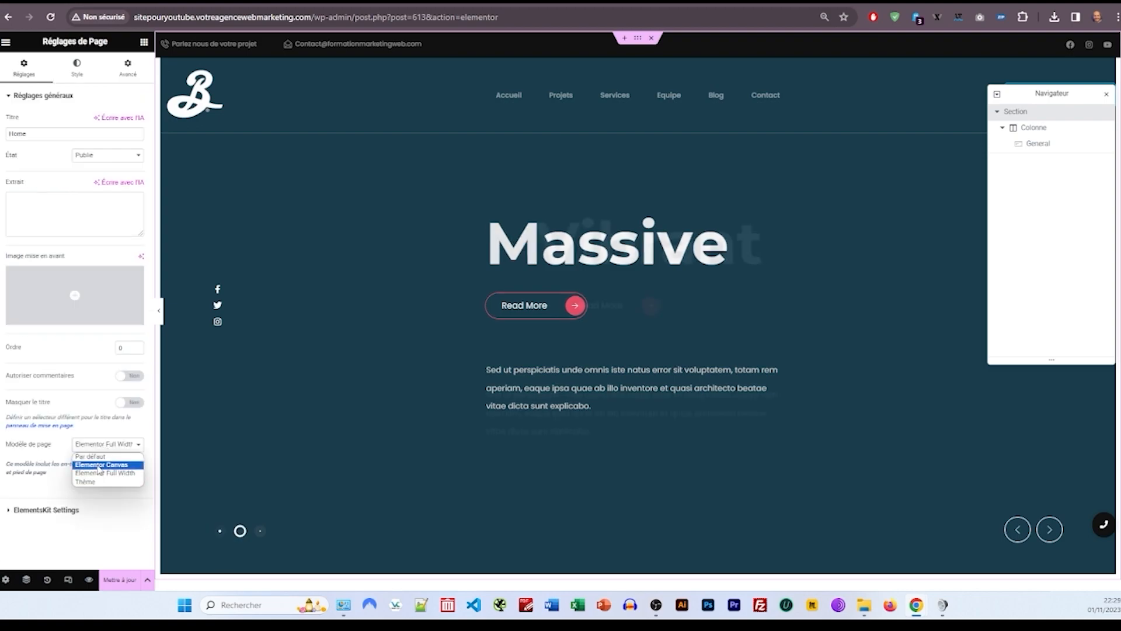
pyautogui.click(98, 471)
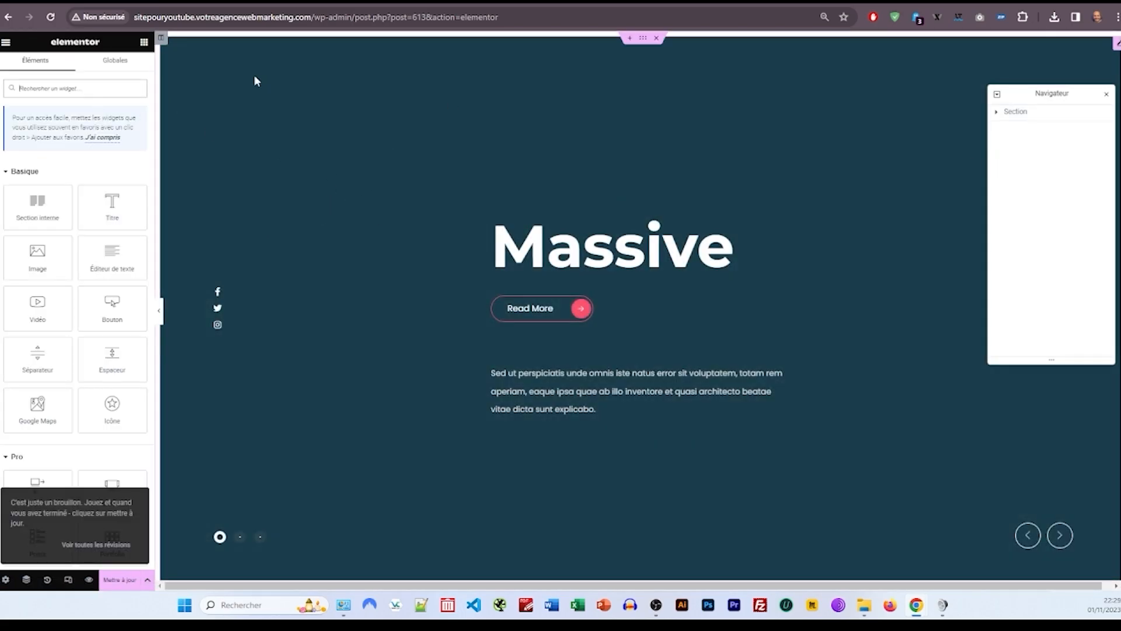
# Step: Unlink the inner margin values of the slider's column and set all four sides to 0
pyautogui.click(162, 39)
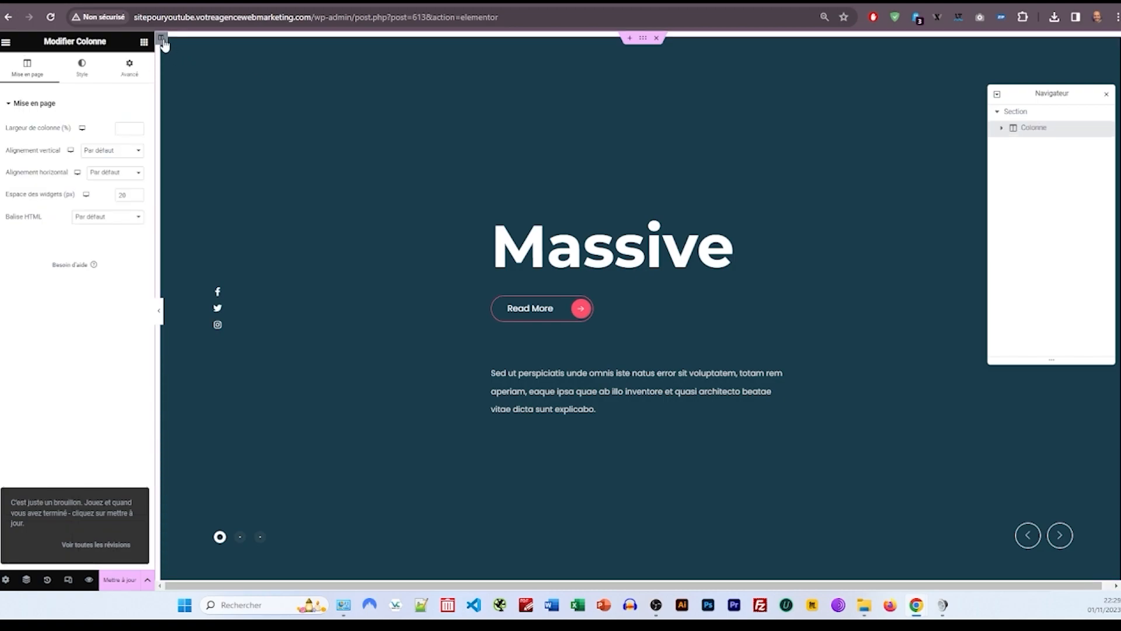
pyautogui.click(129, 67)
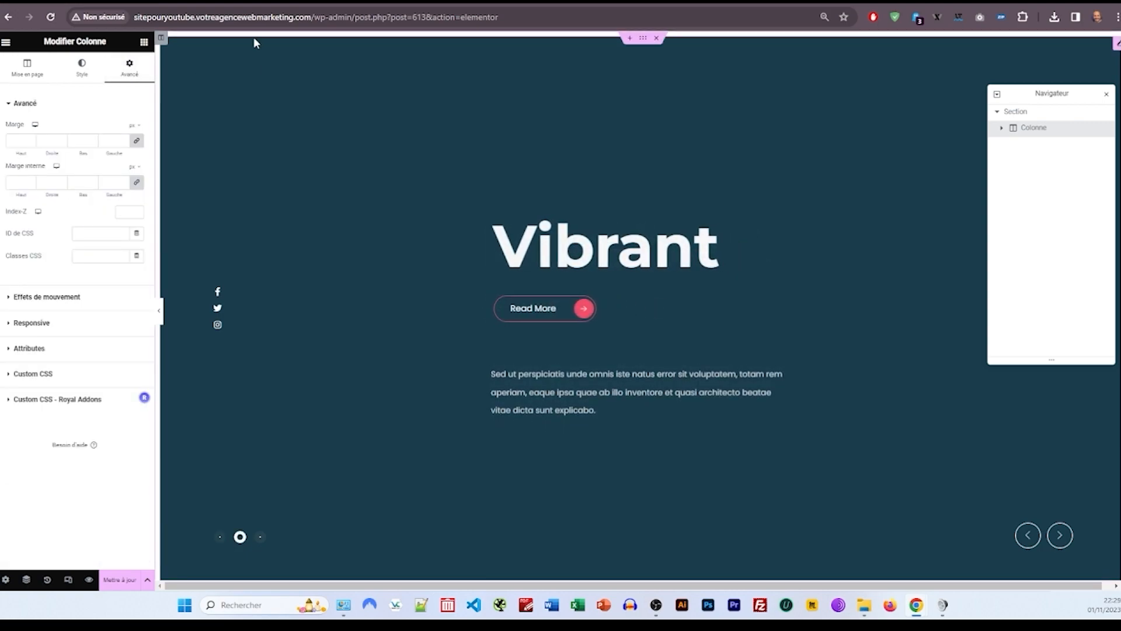
pyautogui.click(136, 184)
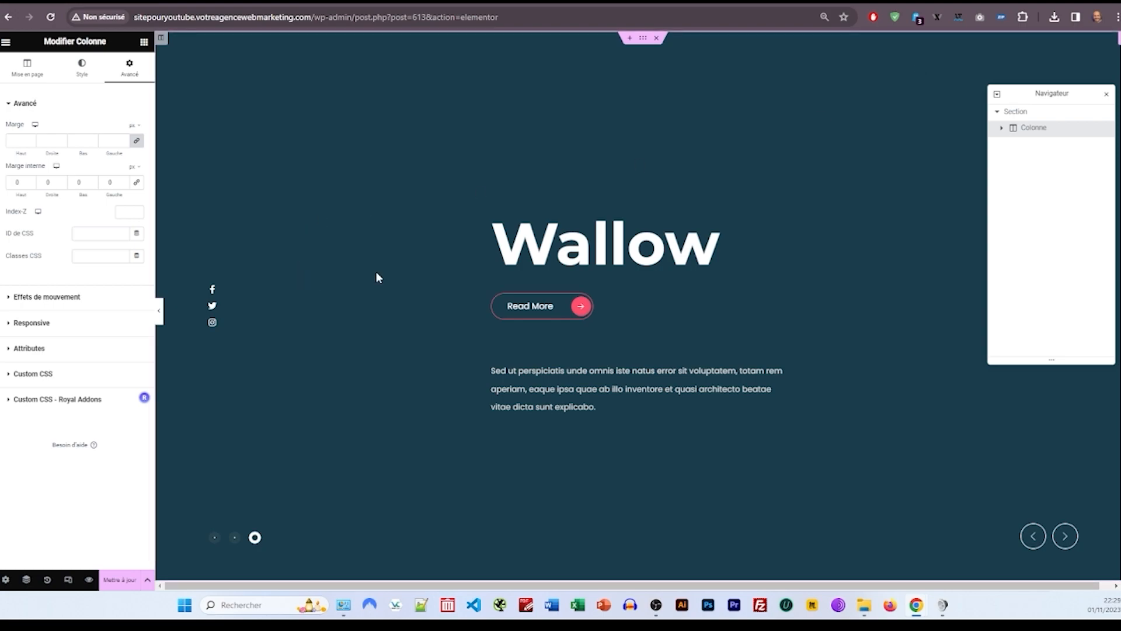
# Step: Give the first slide the "Sed ut perspiciatis" subtitle, title NOUS SOMMES FMW, button text Lire la suite and an image background
pyautogui.click(454, 162)
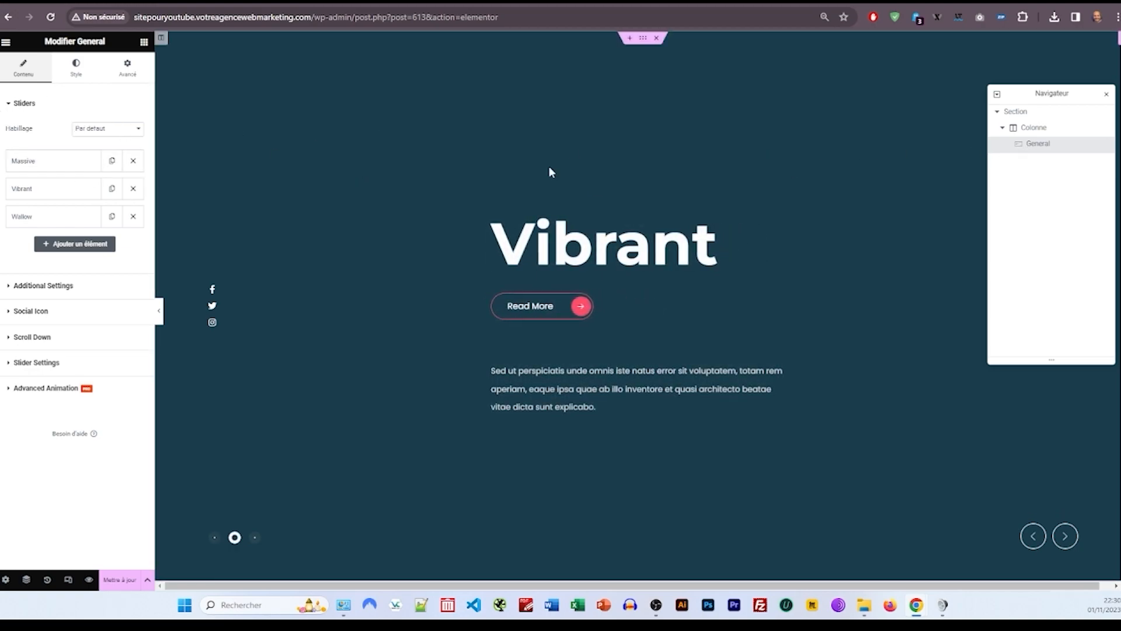
pyautogui.click(59, 163)
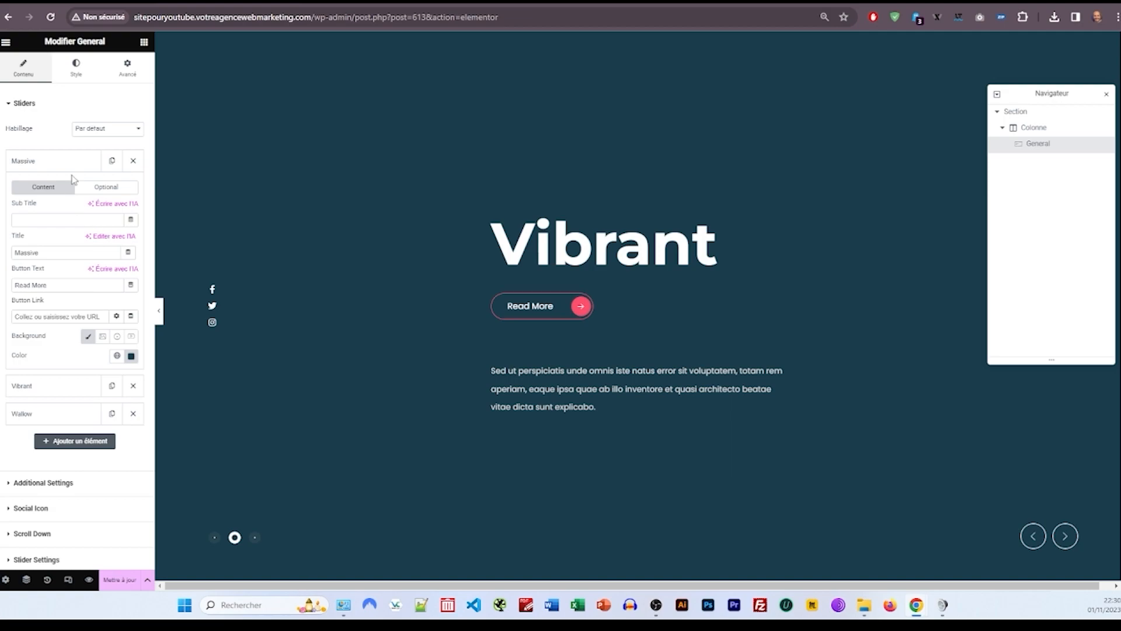
pyautogui.rightClick(54, 221)
pyautogui.click(92, 337)
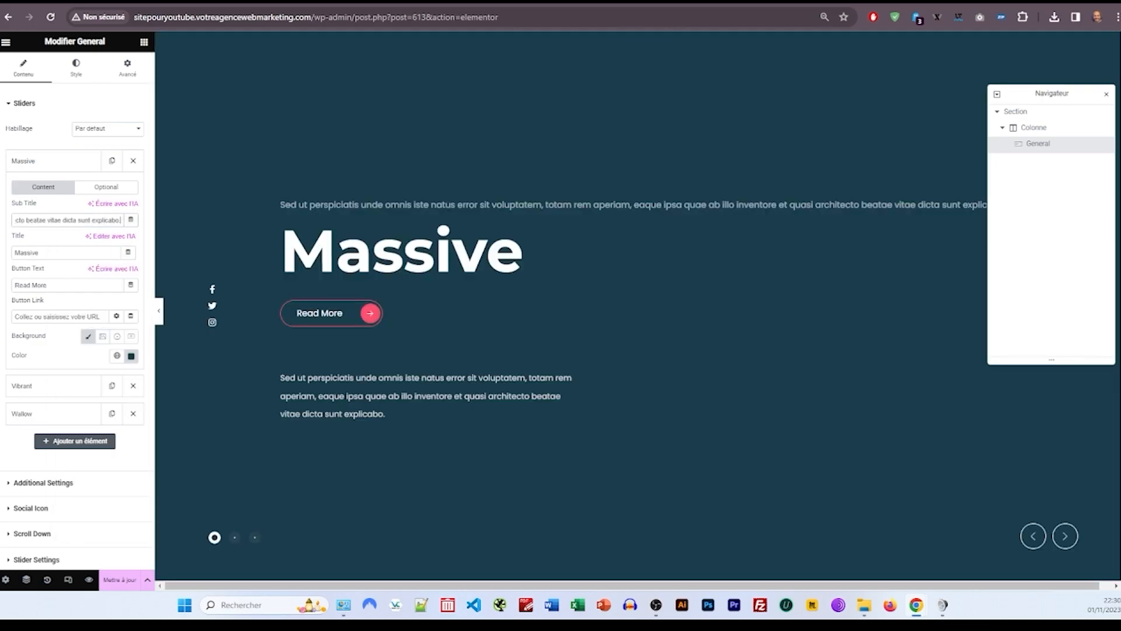
pyautogui.click(1028, 245)
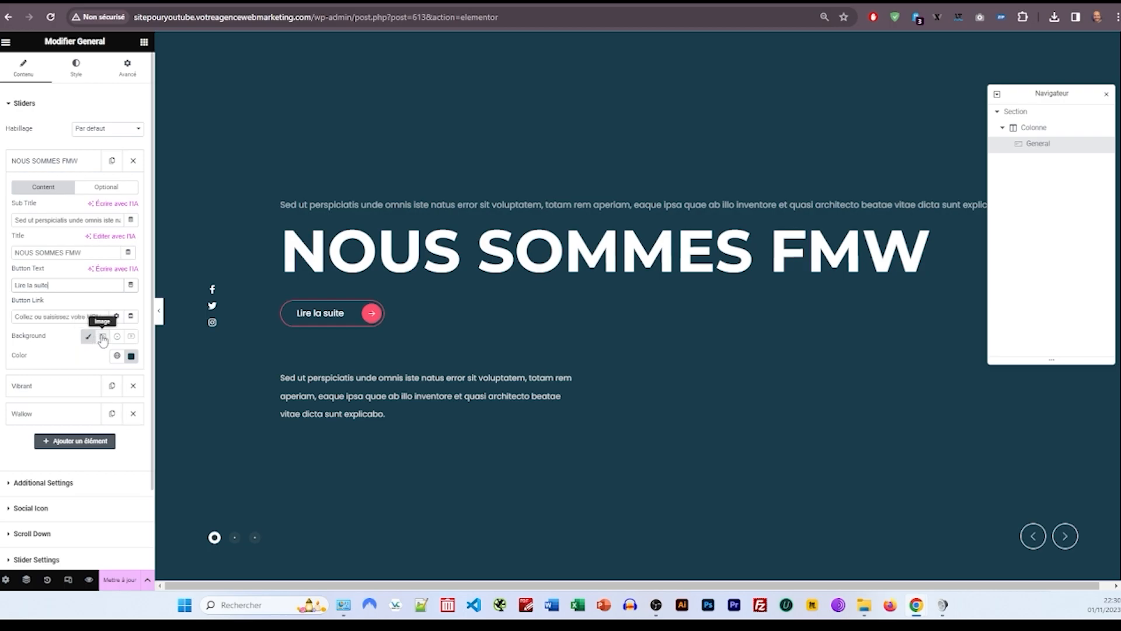
pyautogui.click(103, 337)
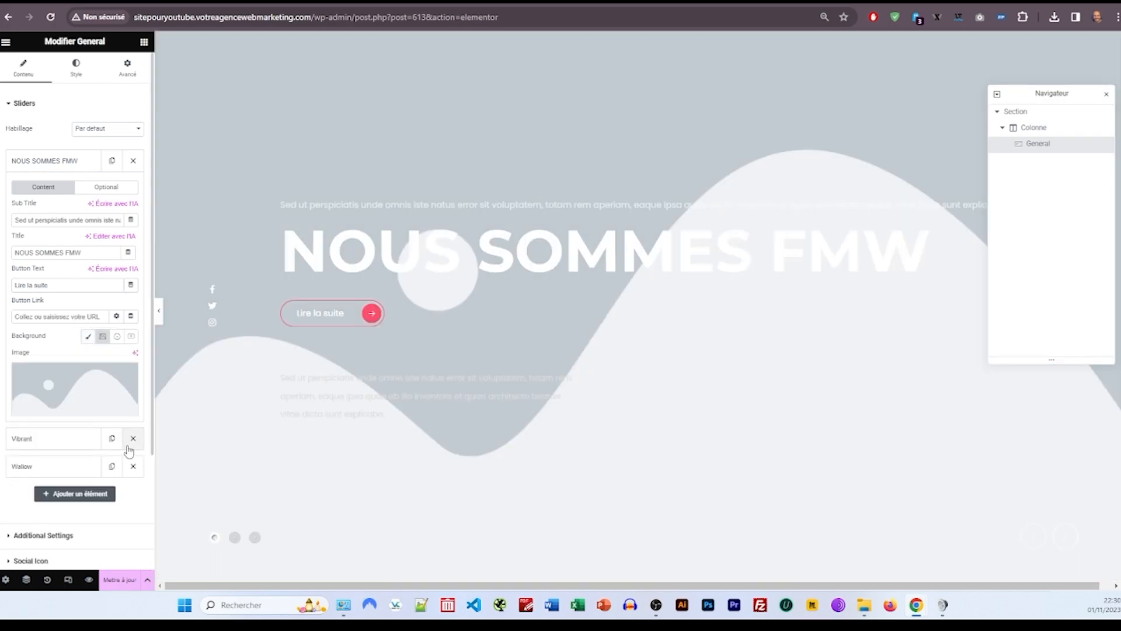
# Step: Delete the Wallow slide and clear the excerpt text of the NOUS SOMMES FMW slide
pyautogui.click(133, 466)
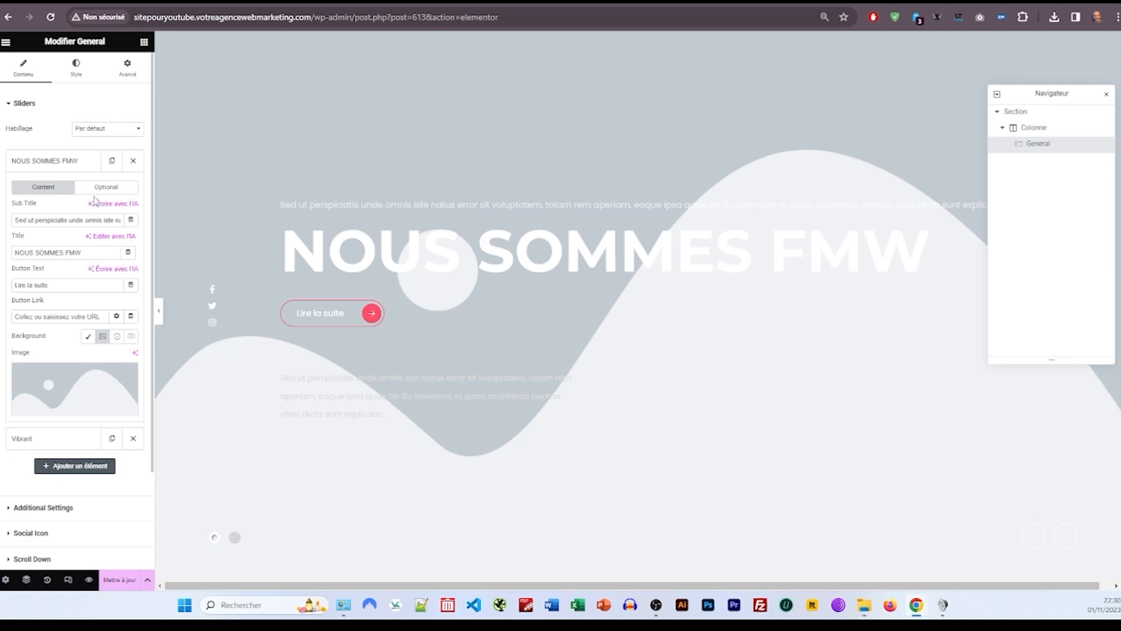
pyautogui.click(88, 190)
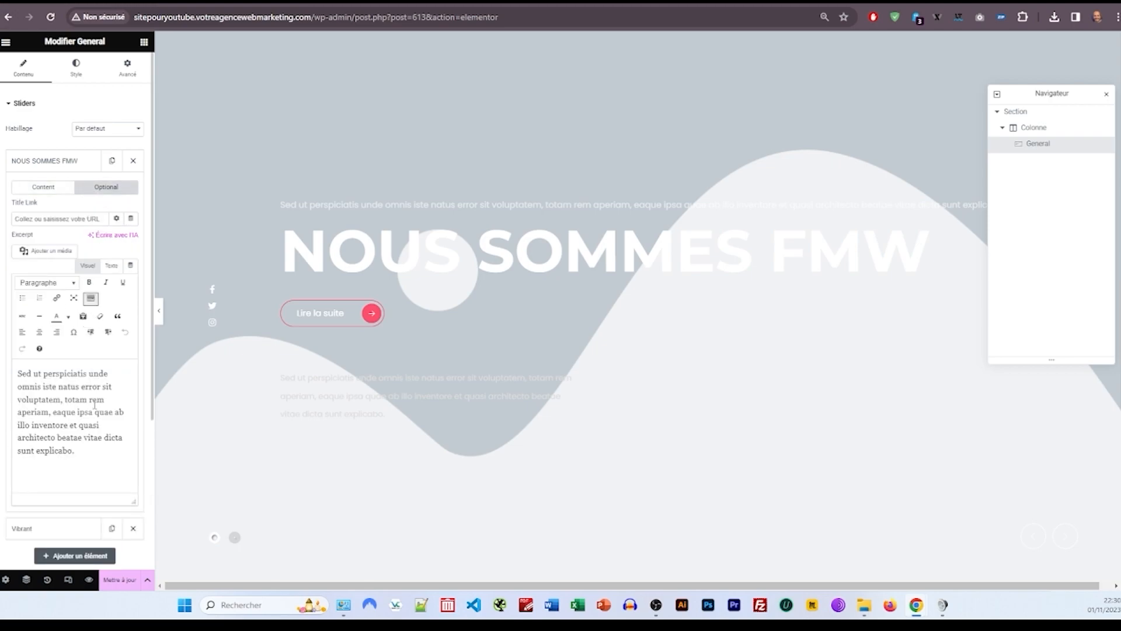
pyautogui.tripleClick(73, 454)
pyautogui.press('BackSpace')
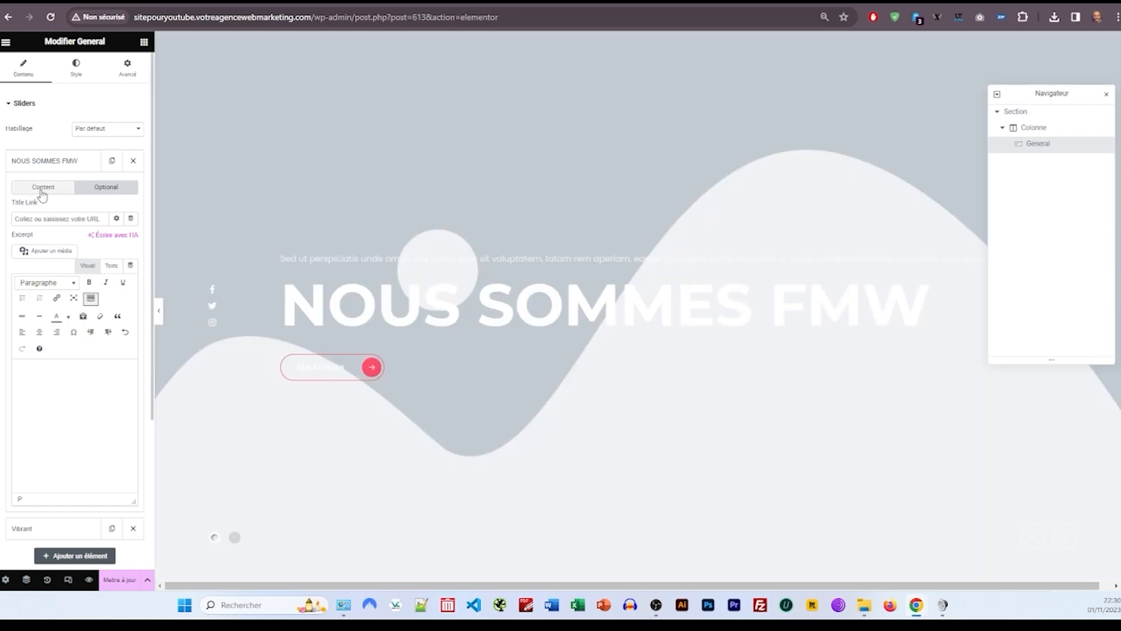
pyautogui.click(42, 191)
pyautogui.click(101, 188)
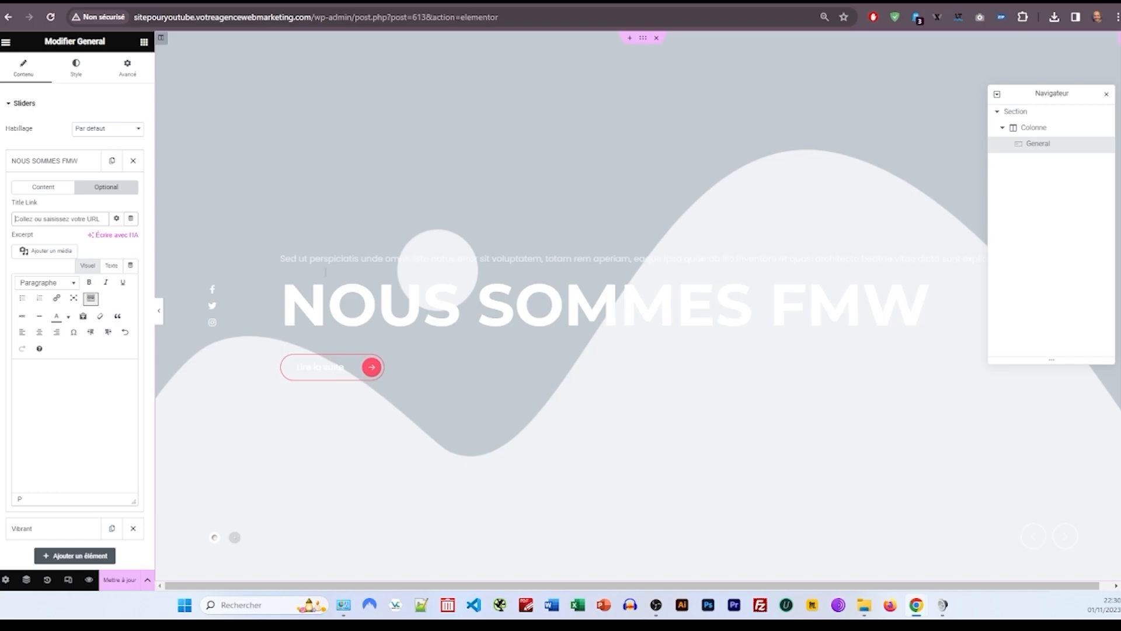
pyautogui.click(130, 218)
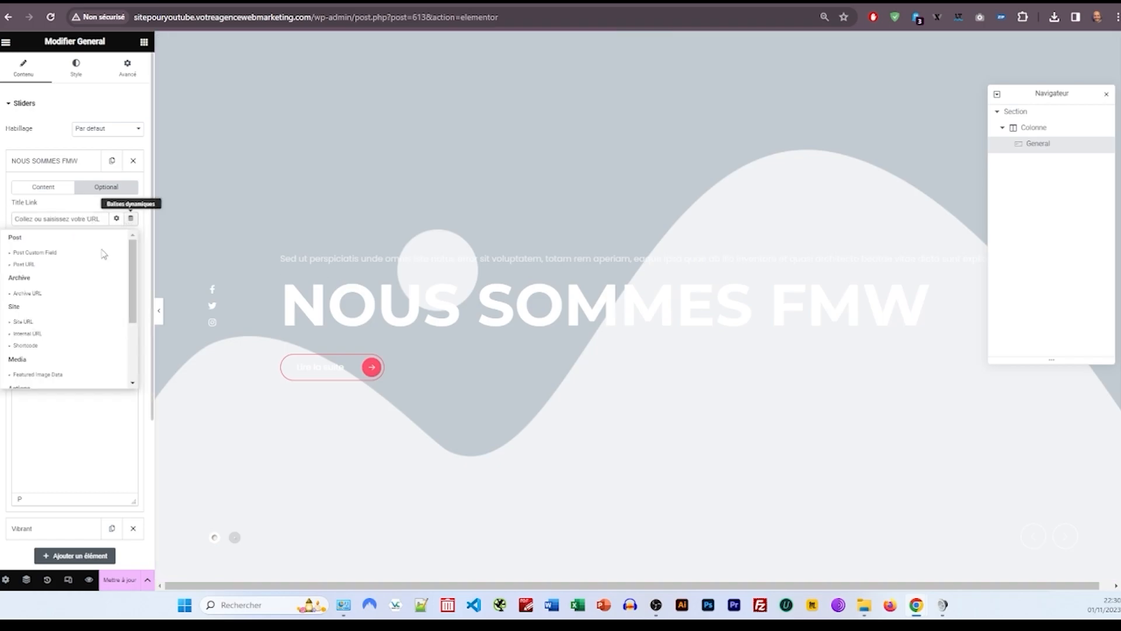
pyautogui.click(38, 334)
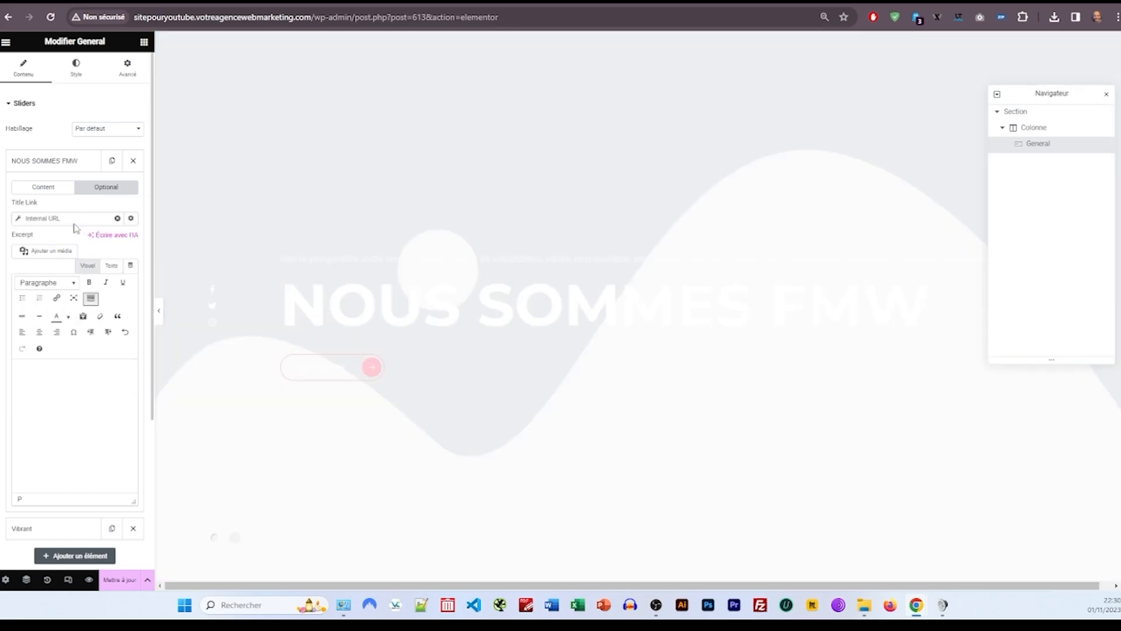
pyautogui.click(72, 224)
pyautogui.click(96, 267)
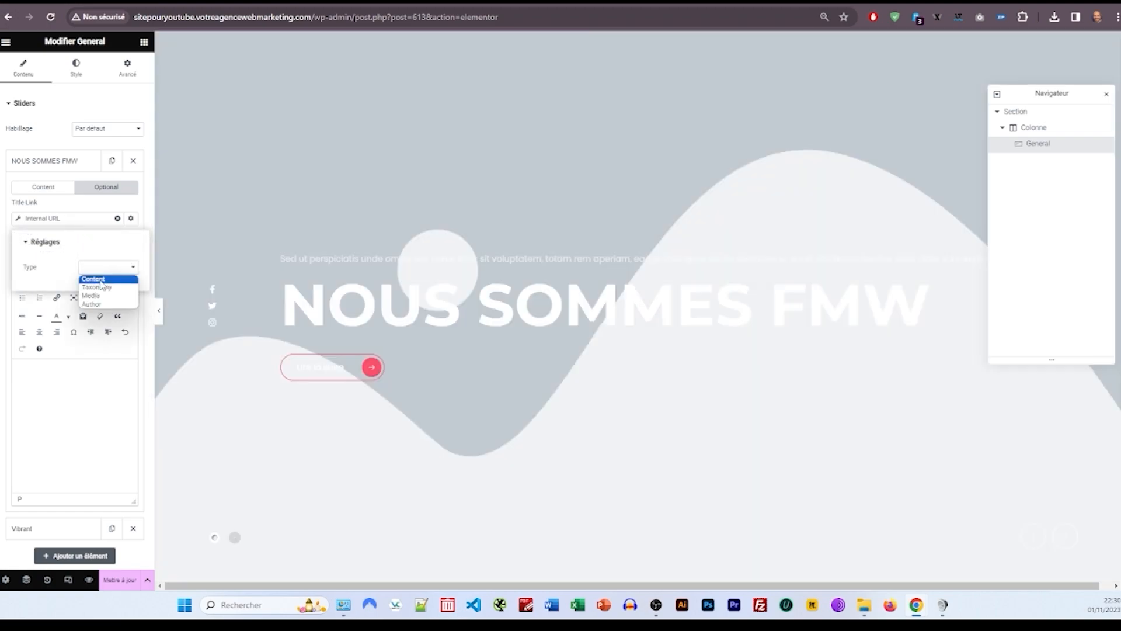
pyautogui.click(86, 285)
pyautogui.click(52, 308)
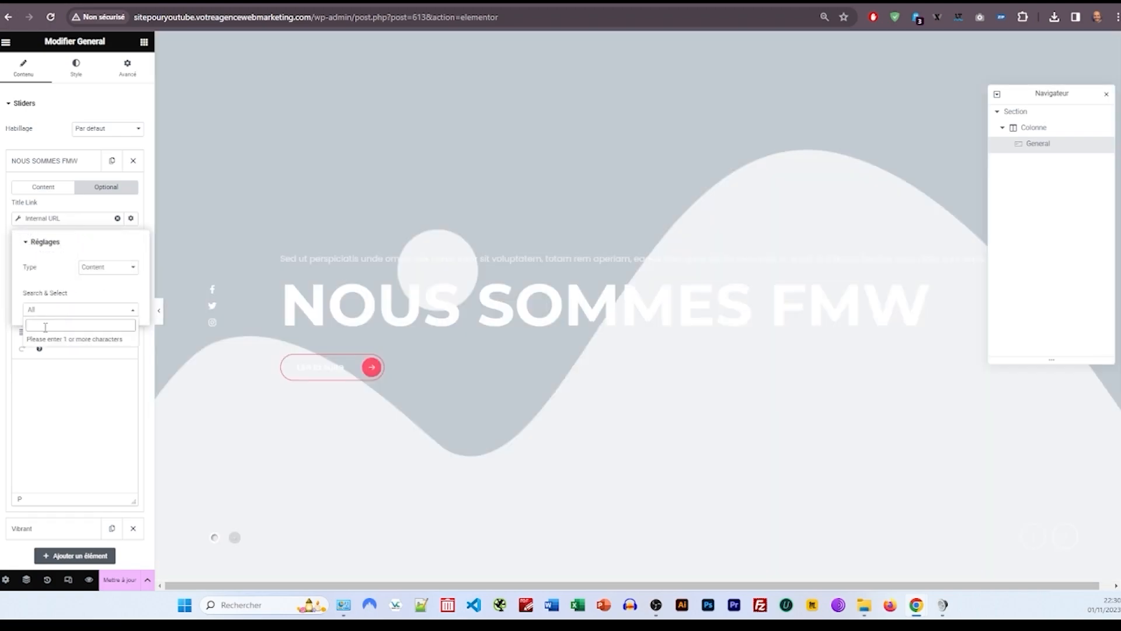
pyautogui.click(118, 219)
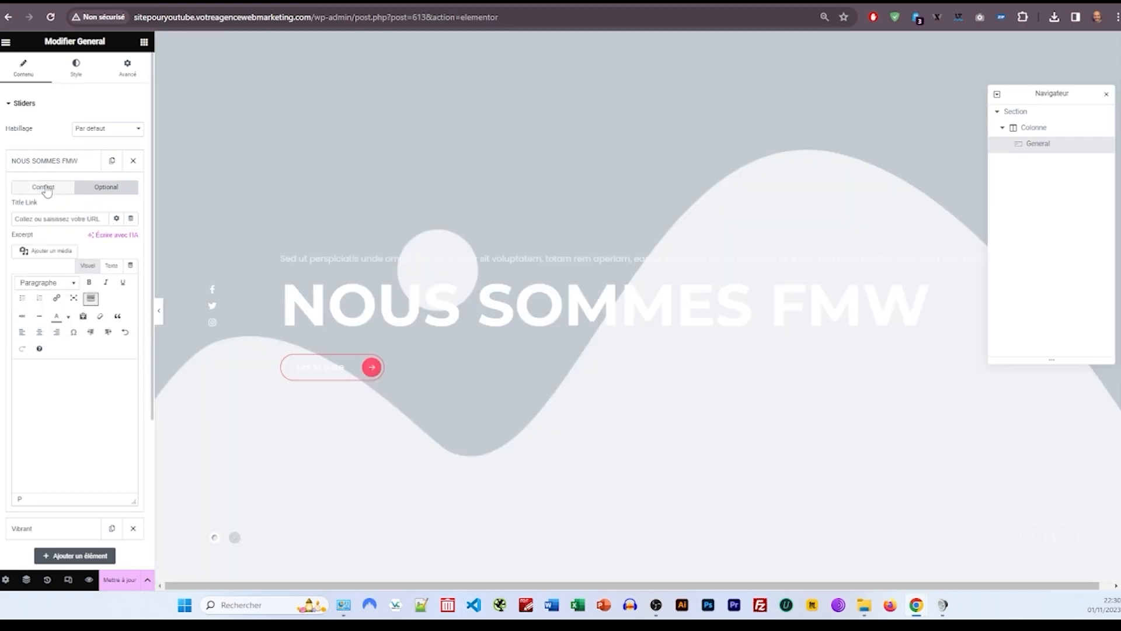
pyautogui.click(52, 191)
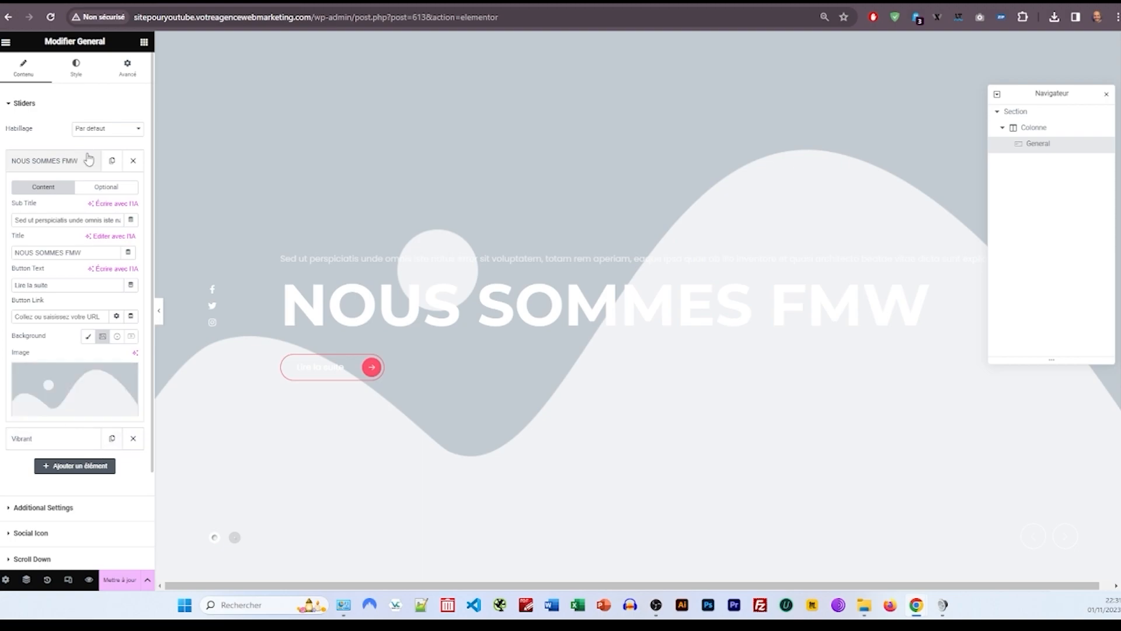
# Step: Delete the Vibrant slide and duplicate the NOUS SOMMES FMW slide twice
pyautogui.click(65, 161)
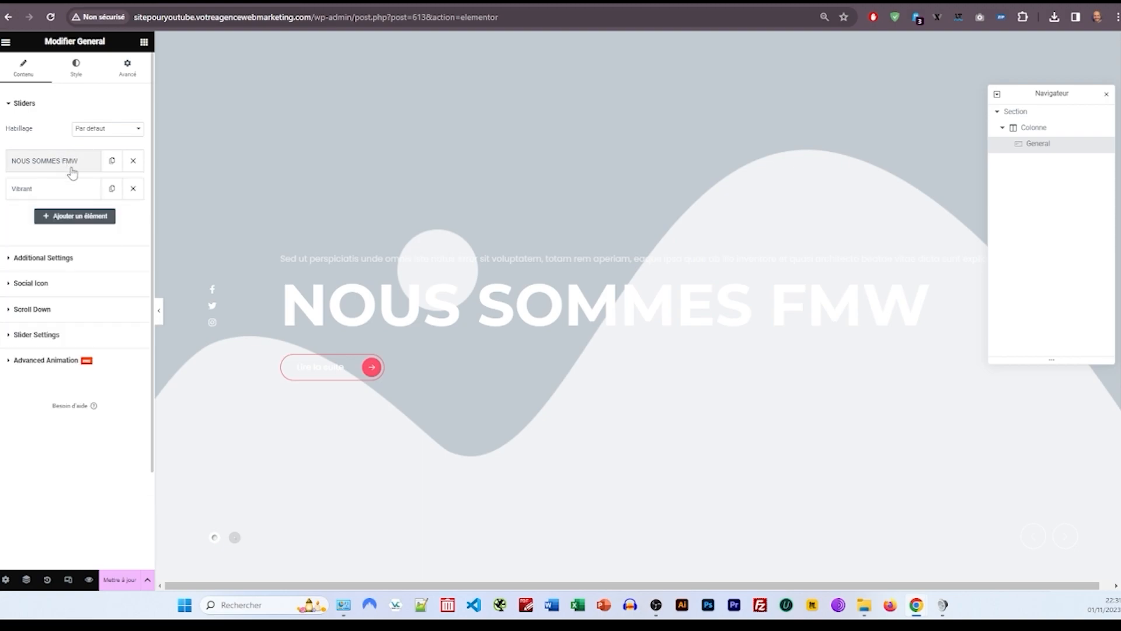
pyautogui.click(133, 190)
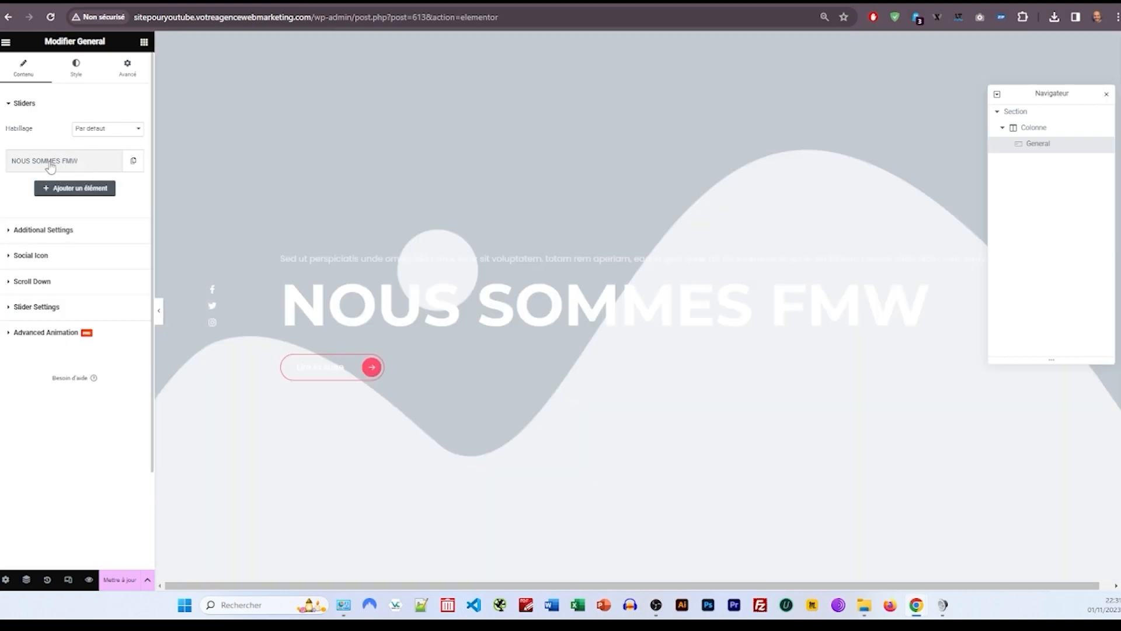
pyautogui.click(135, 167)
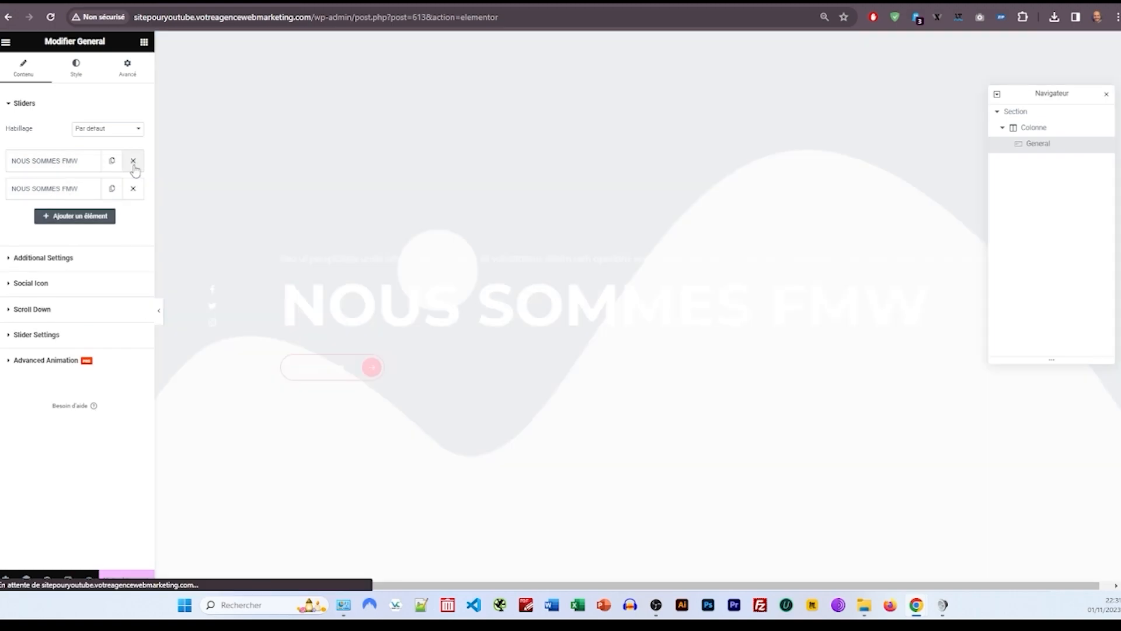
pyautogui.click(112, 190)
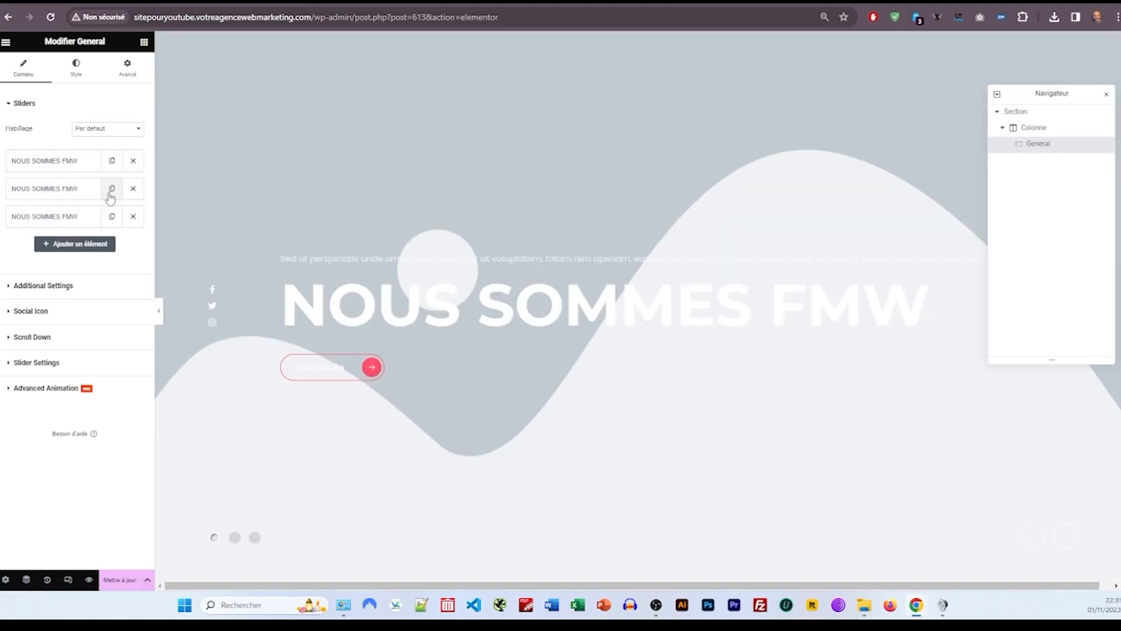
# Step: Change the second slide's title to NOUS CREONS LE WEB
pyautogui.click(67, 187)
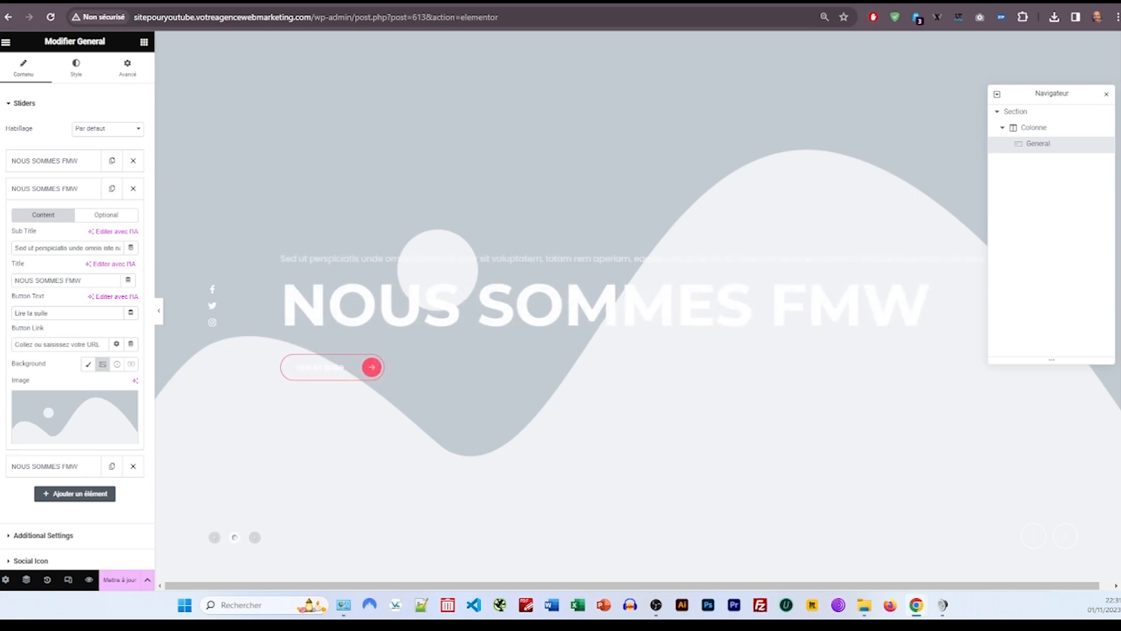
pyautogui.tripleClick(55, 280)
pyautogui.rightClick(55, 280)
pyautogui.click(105, 353)
pyautogui.click(53, 188)
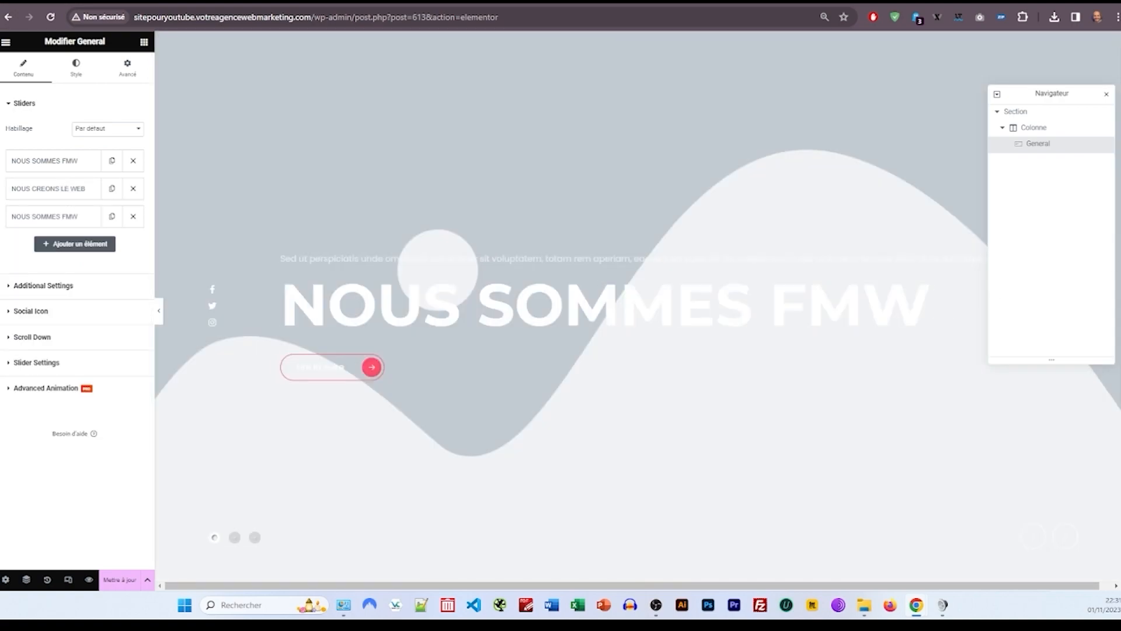
# Step: Change the third slide's title to NOUS CONSTRUISONS DES MARQUES
pyautogui.click(51, 217)
pyautogui.tripleClick(55, 308)
pyautogui.rightClick(55, 308)
pyautogui.click(105, 88)
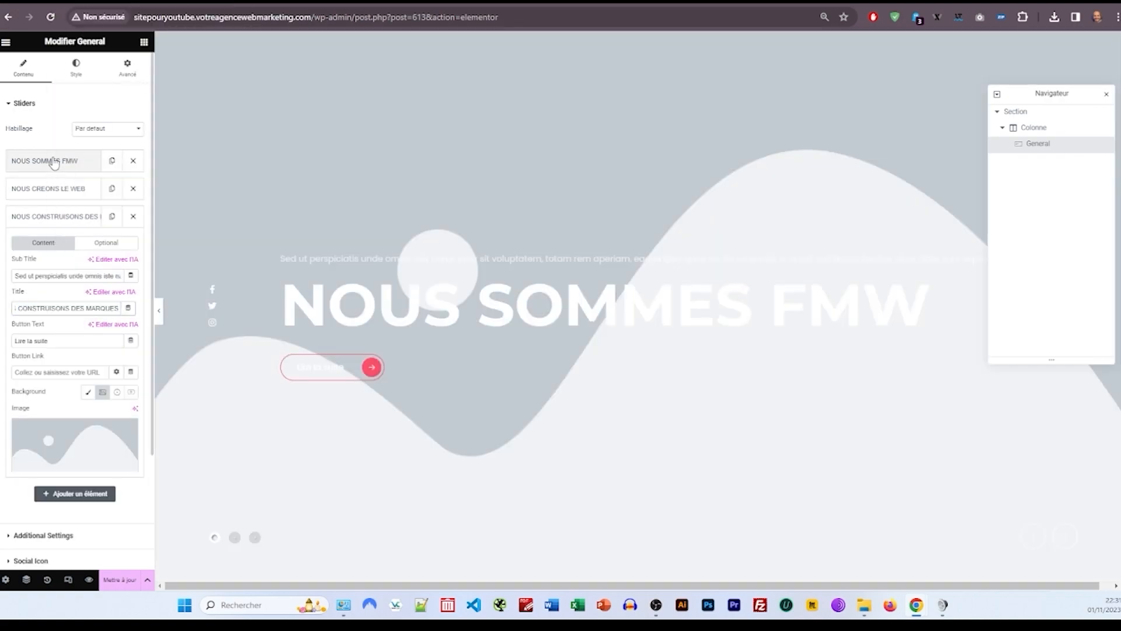
# Step: Set the background image of the NOUS SOMMES FMW slide to the motorcycle picture 404-1.jpg from the media library
pyautogui.click(54, 161)
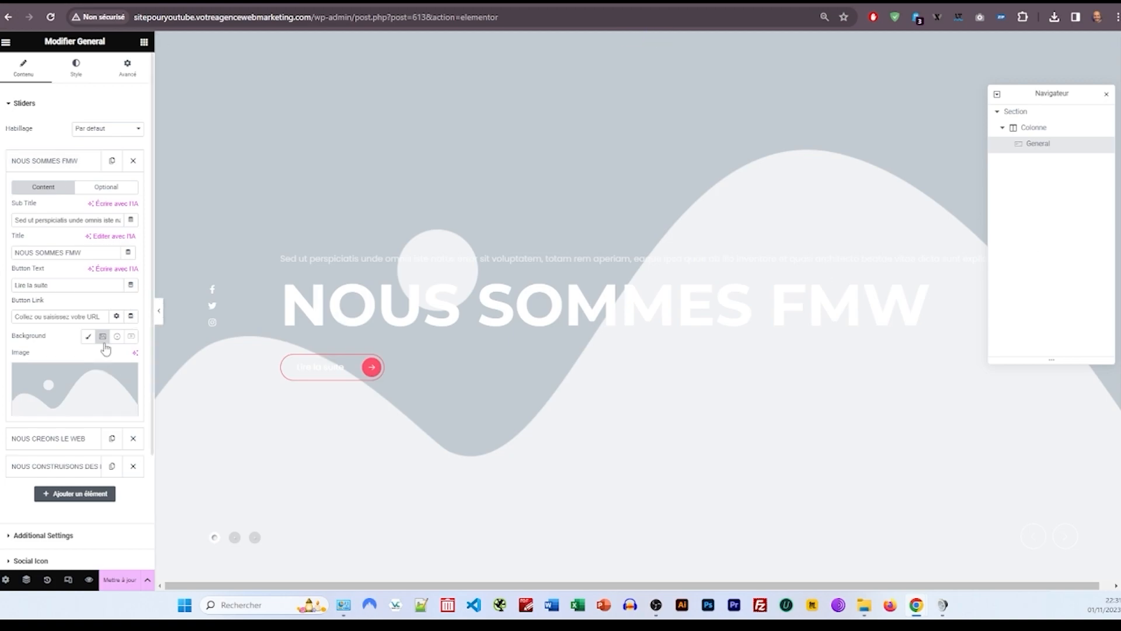
pyautogui.click(47, 388)
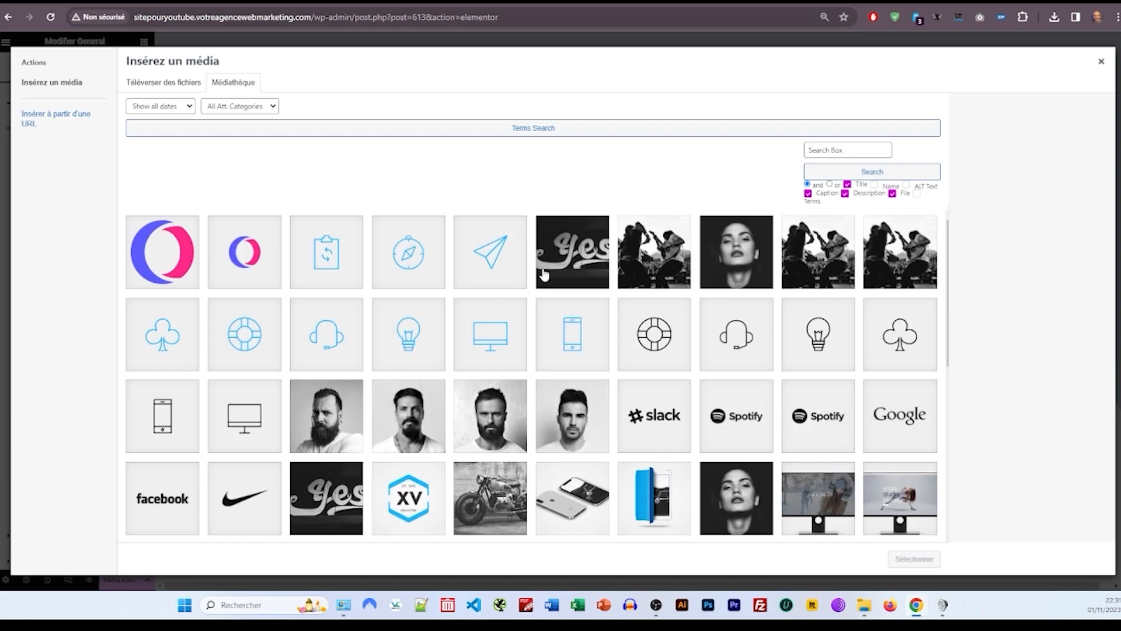
pyautogui.scroll(-3, 524, 356)
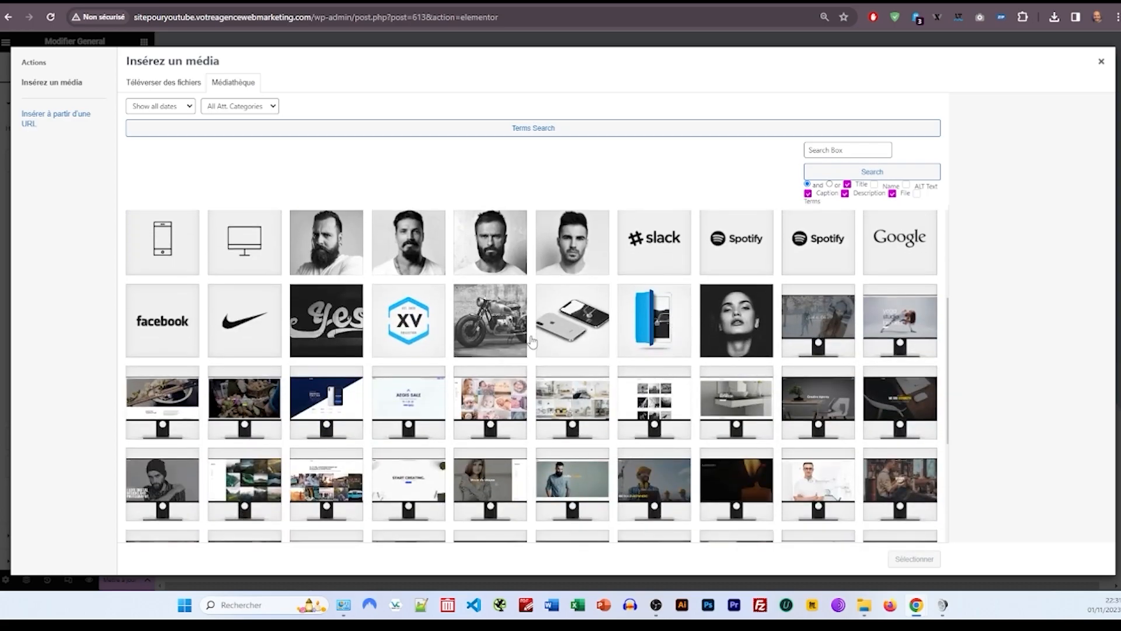
pyautogui.scroll(3, 530, 336)
pyautogui.scroll(-8, 587, 325)
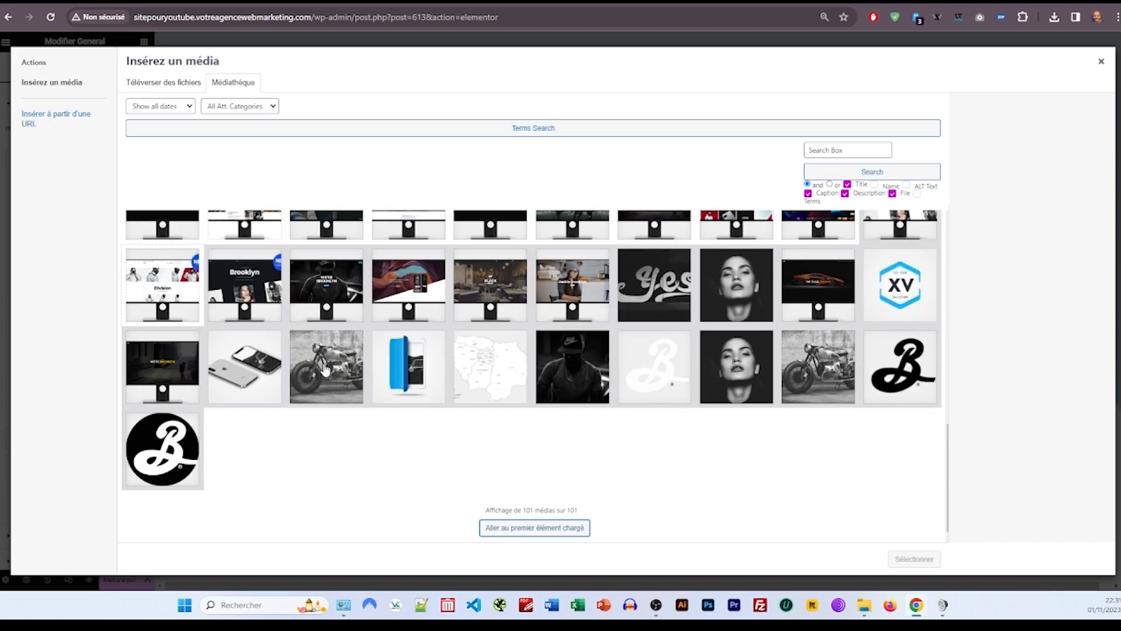
pyautogui.click(325, 372)
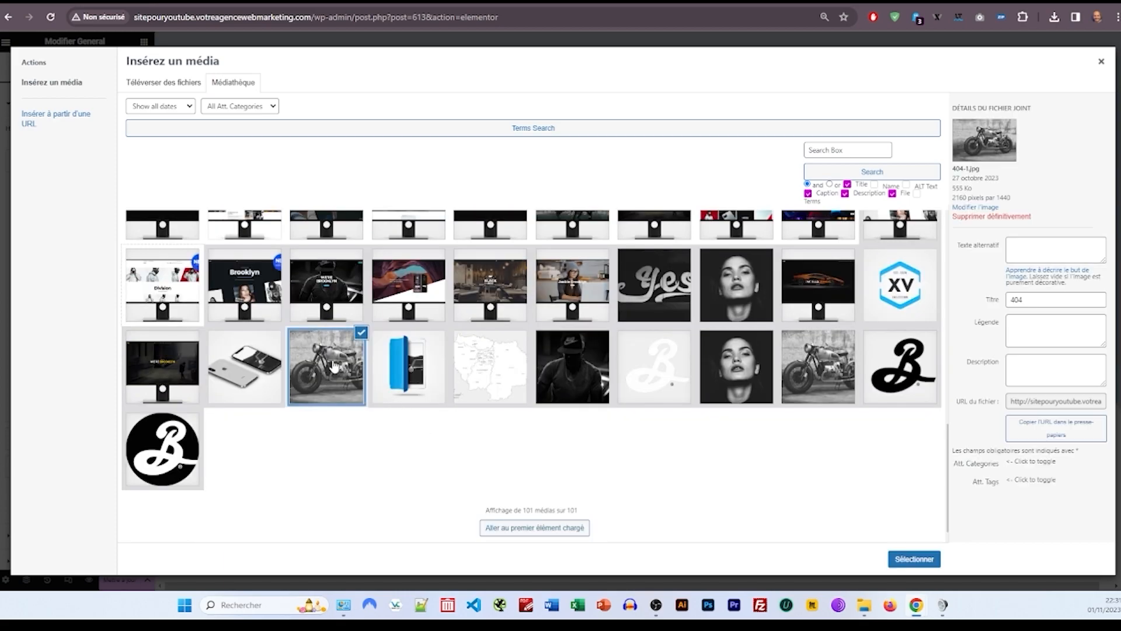
pyautogui.click(814, 372)
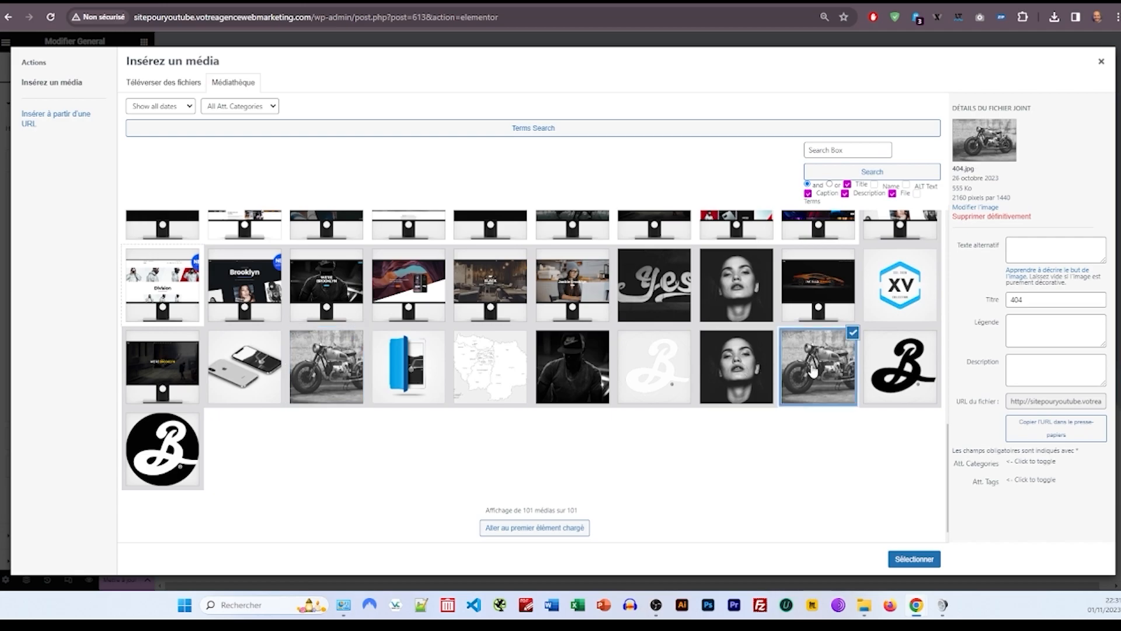
pyautogui.click(325, 367)
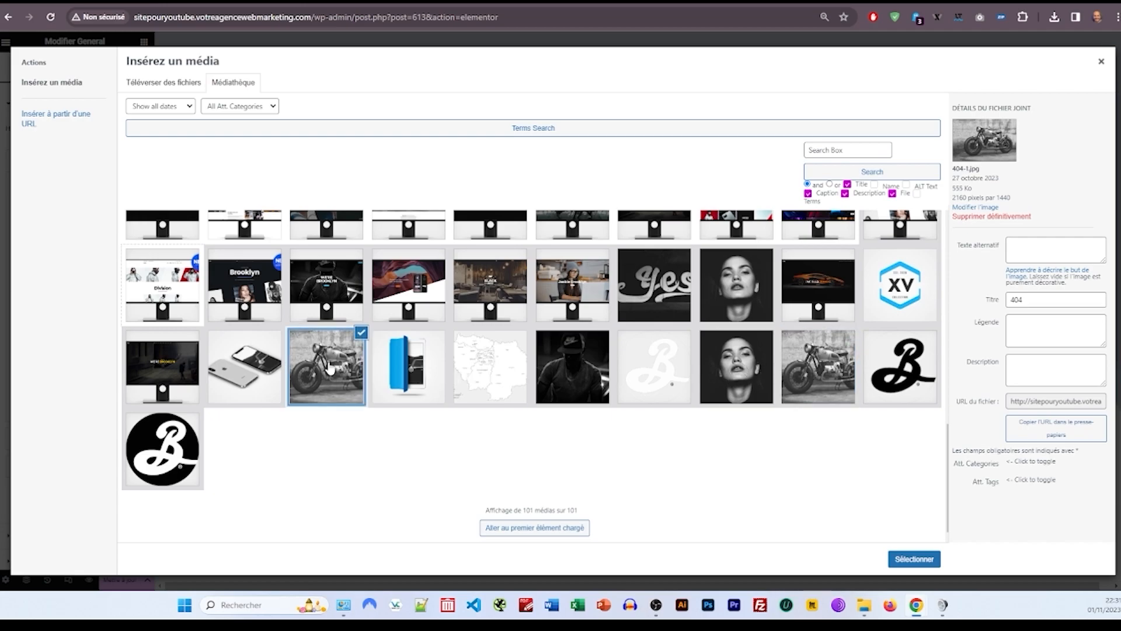
pyautogui.click(914, 559)
# Step: Set the background image of the NOUS CREONS LE WEB slide to the dark picture of the man in a cap
pyautogui.click(75, 415)
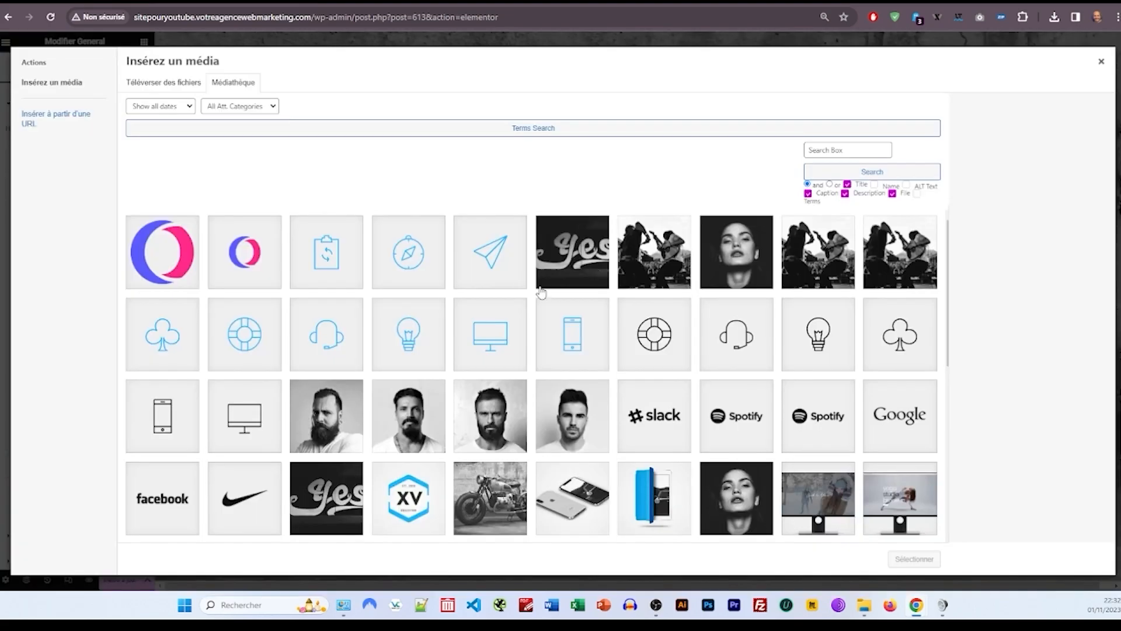
pyautogui.scroll(-5, 567, 445)
pyautogui.scroll(-3, 568, 445)
pyautogui.click(573, 364)
pyautogui.click(915, 559)
# Step: Set the background image of the NOUS CONSTRUISONS DES MARQUES slide to the woman's portrait p4.jpg
pyautogui.click(58, 196)
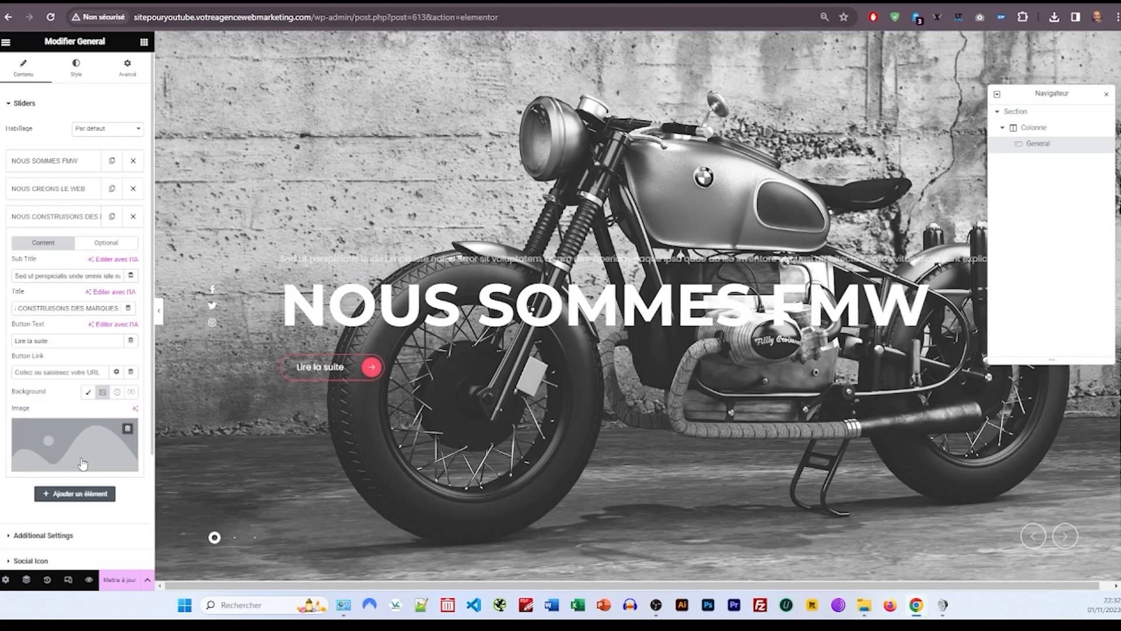
pyautogui.click(74, 438)
pyautogui.click(751, 238)
pyautogui.scroll(-3, 806, 282)
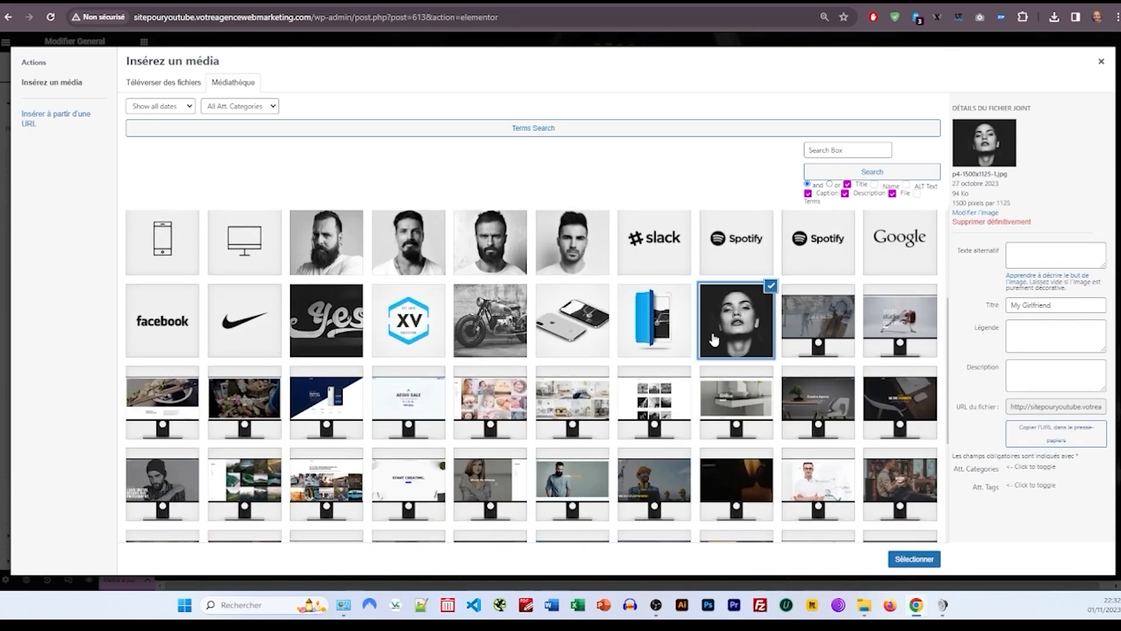
pyautogui.scroll(-5, 805, 283)
pyautogui.click(737, 362)
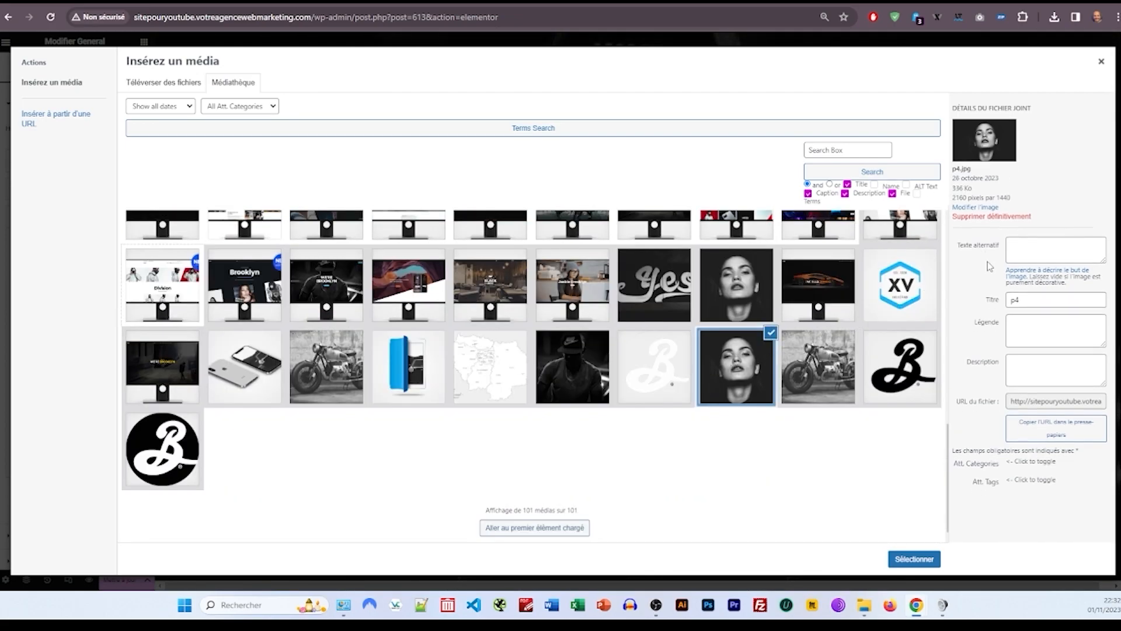
pyautogui.click(912, 559)
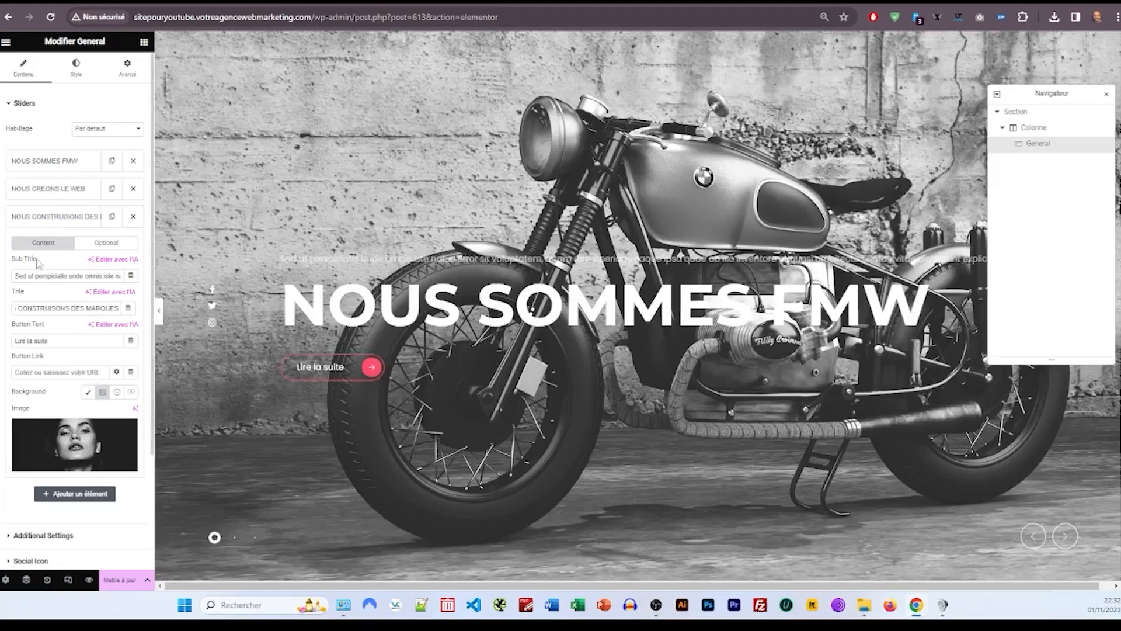
# Step: Collapse the slide items and reorder them so NOUS CREONS LE WEB comes before NOUS SOMMES FMW
pyautogui.click(58, 216)
pyautogui.click(52, 188)
pyautogui.click(52, 188)
pyautogui.moveTo(59, 165); pyautogui.dragTo(50, 187)
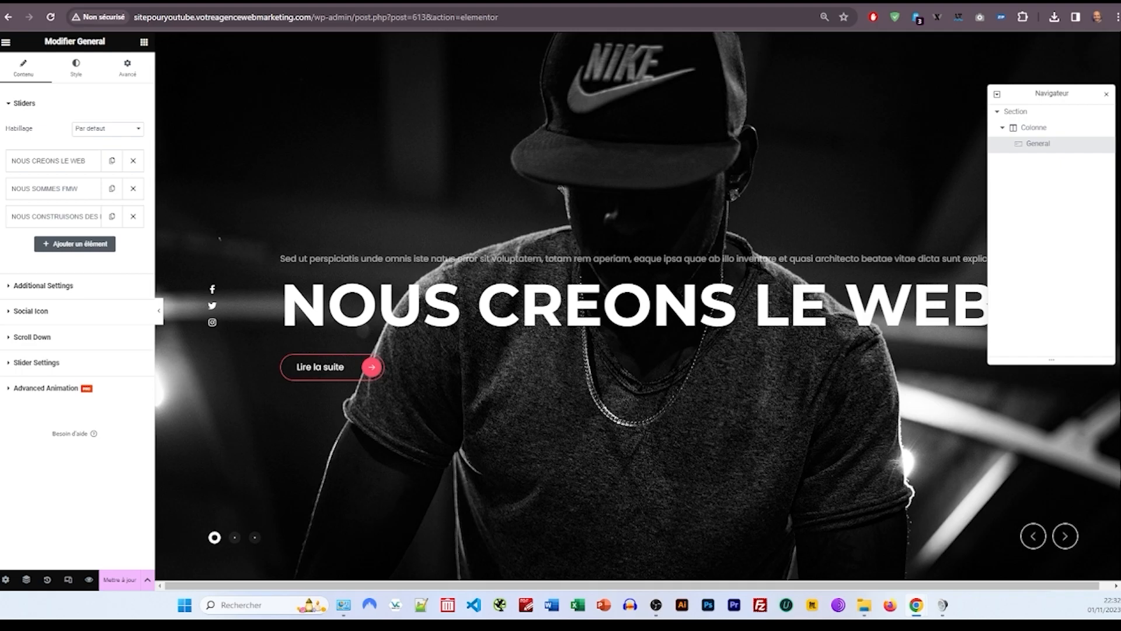
# Step: Set the slider's minimum height to 700 and centre the alignment of its content
pyautogui.click(64, 299)
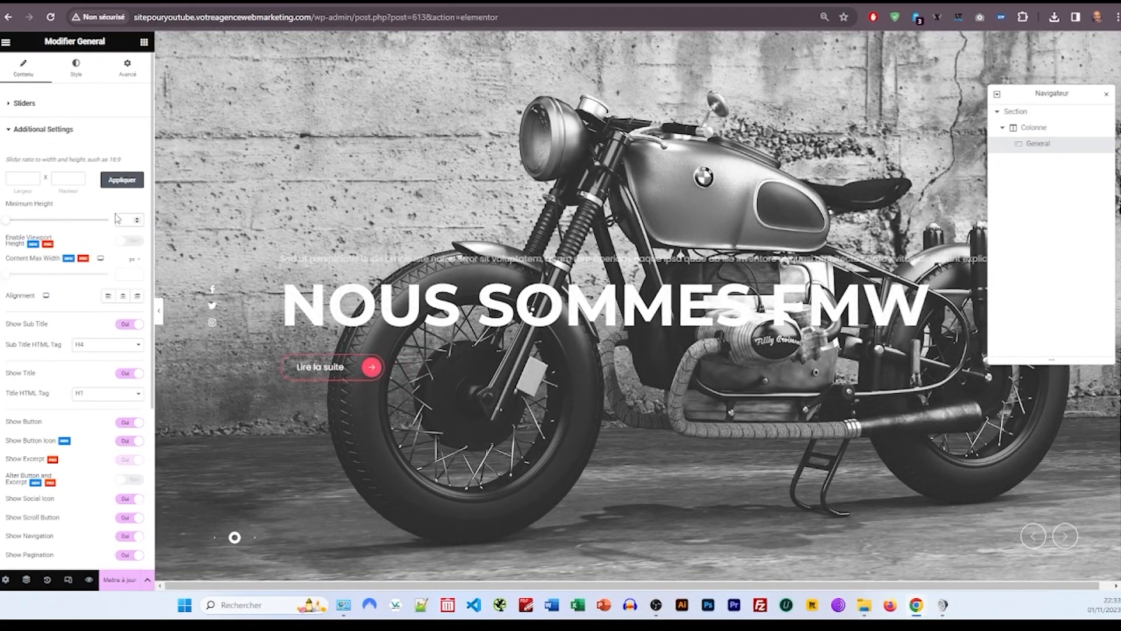
pyautogui.click(116, 219)
pyautogui.write('700')
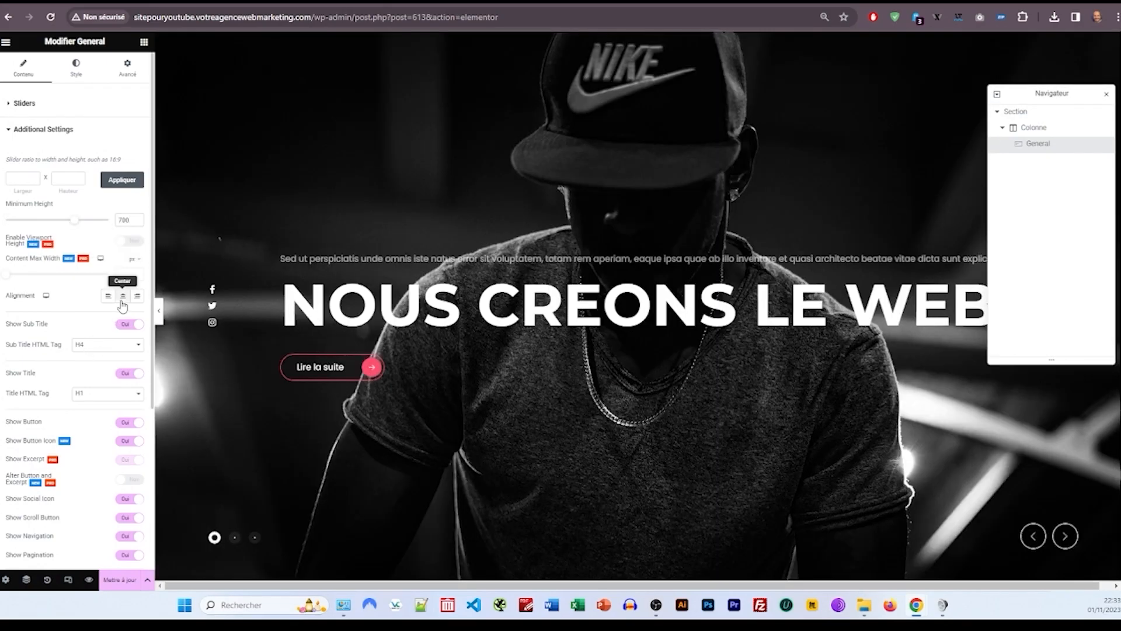
pyautogui.click(122, 298)
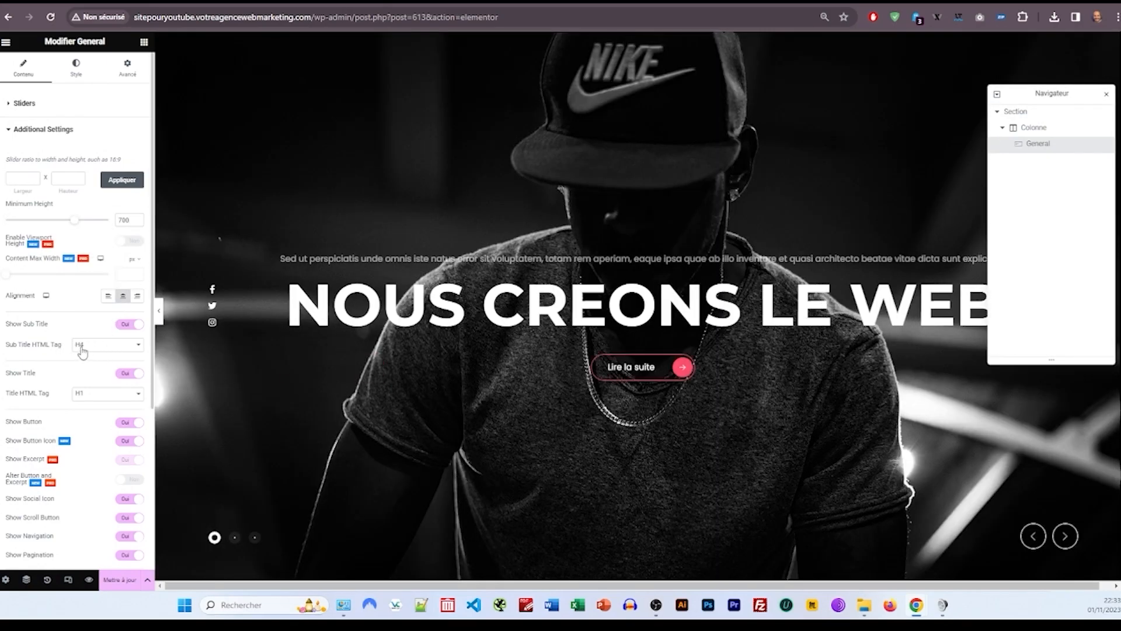
pyautogui.click(105, 350)
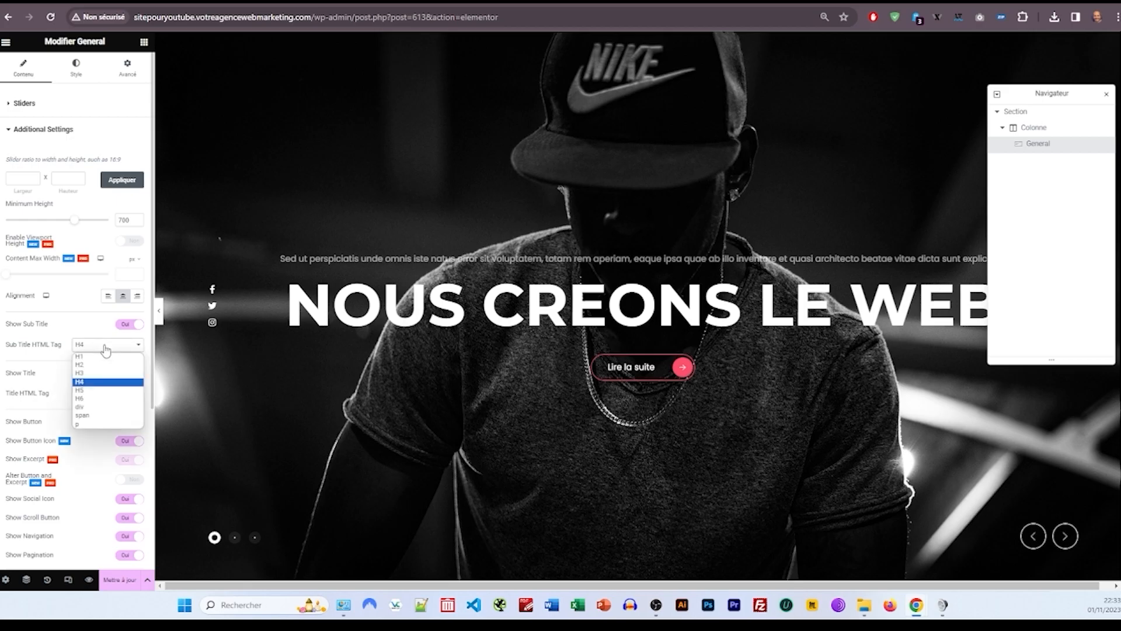
pyautogui.click(105, 349)
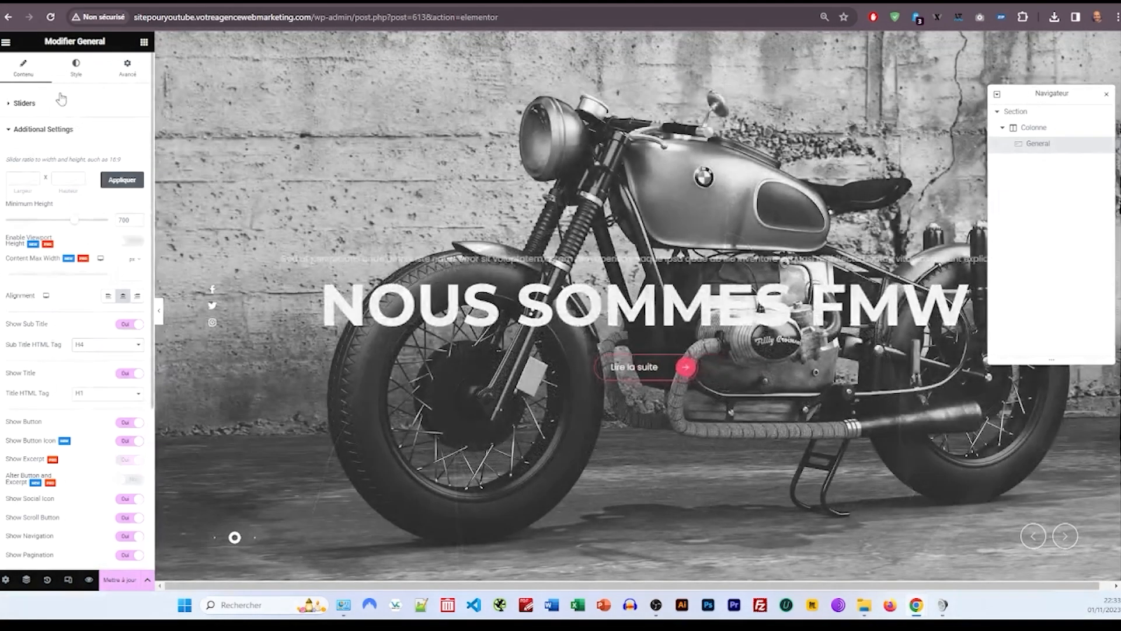
pyautogui.click(24, 102)
pyautogui.click(50, 165)
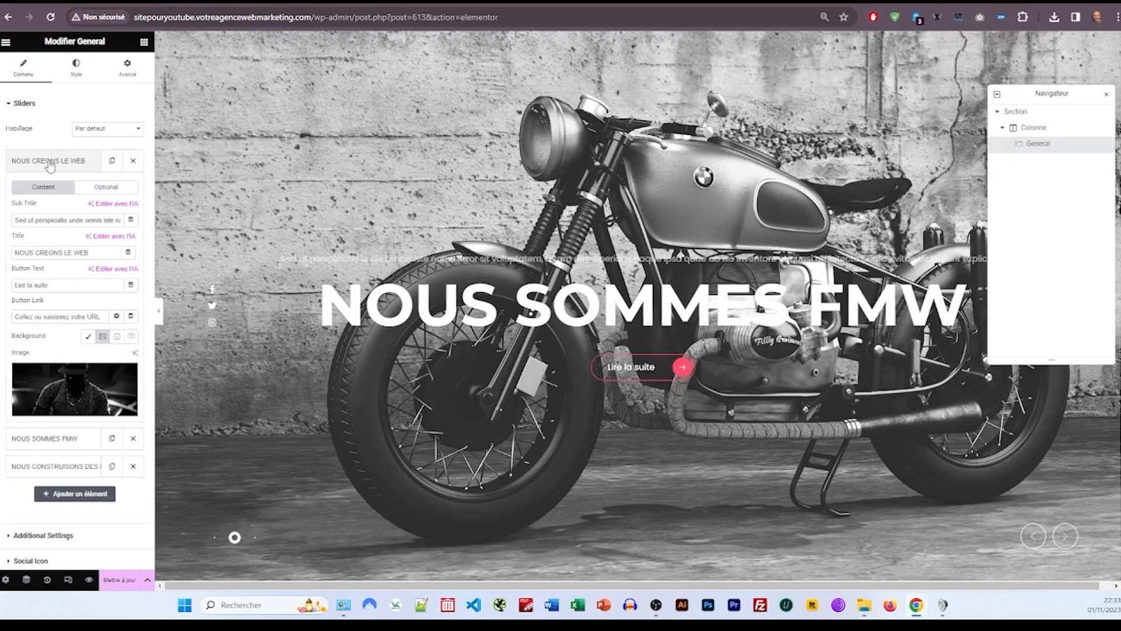
pyautogui.click(50, 163)
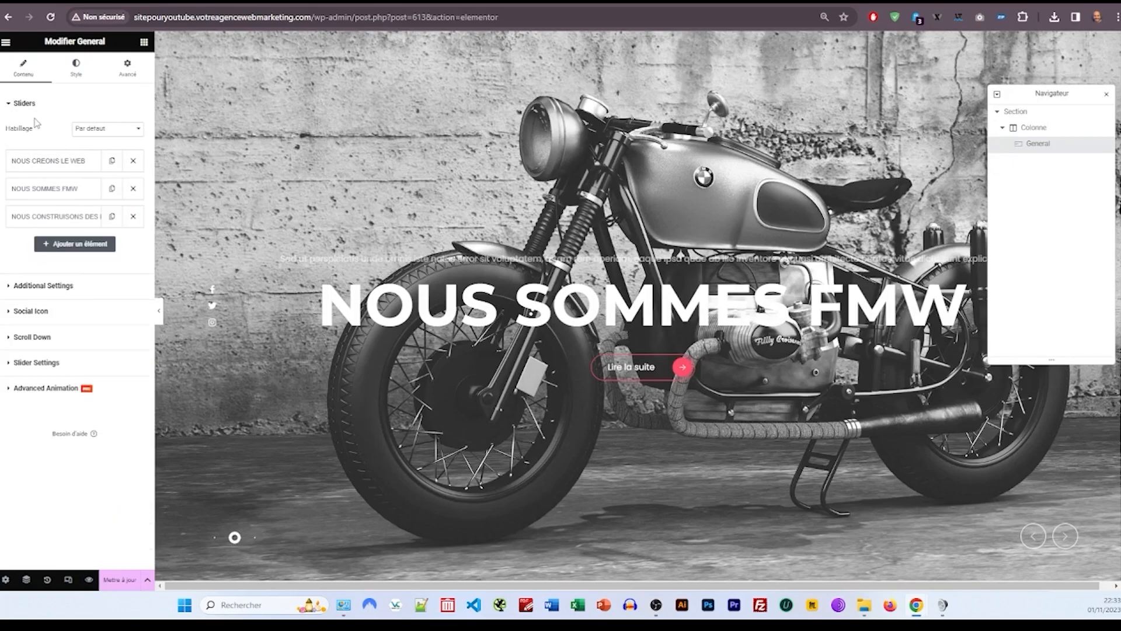
# Step: Set the Sub Title HTML tag of the slider to p in the additional settings
pyautogui.click(53, 287)
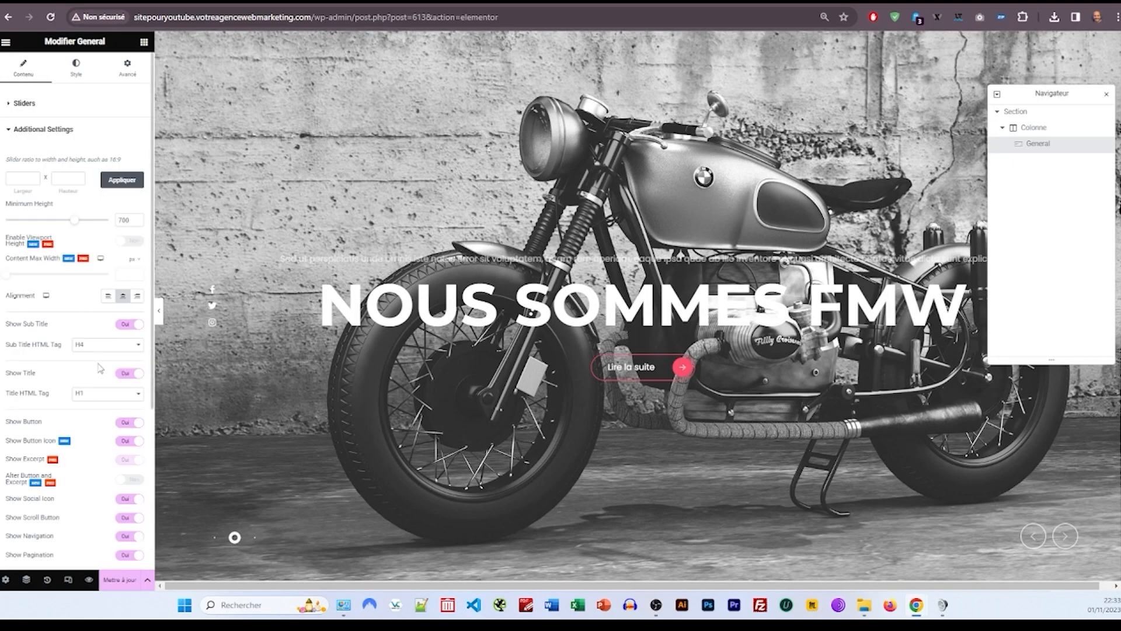
pyautogui.click(105, 345)
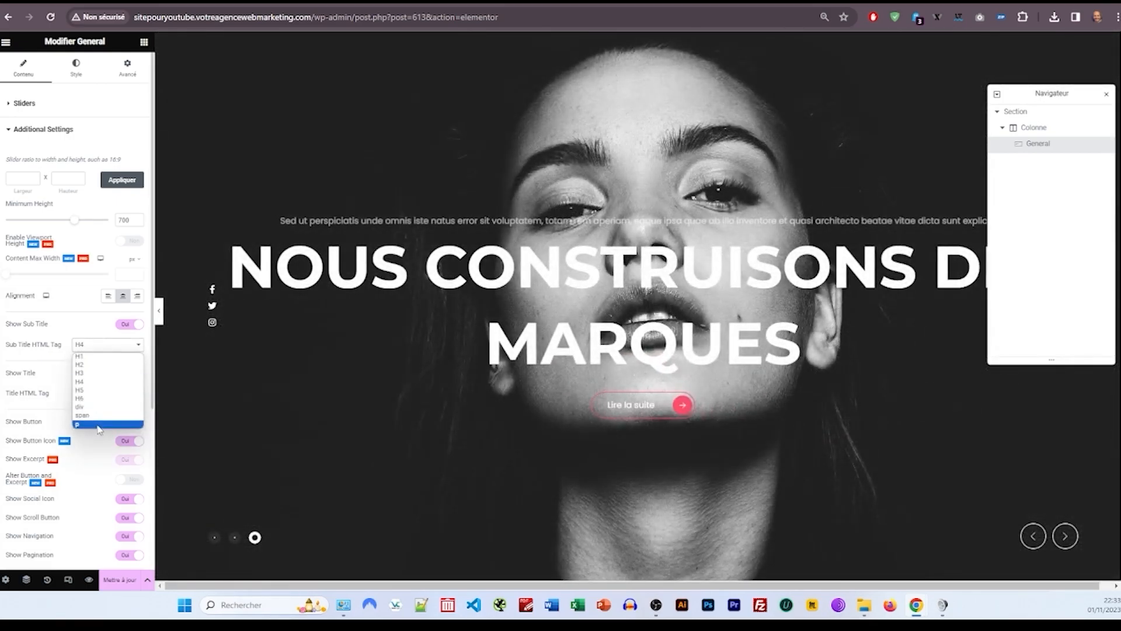
pyautogui.click(98, 427)
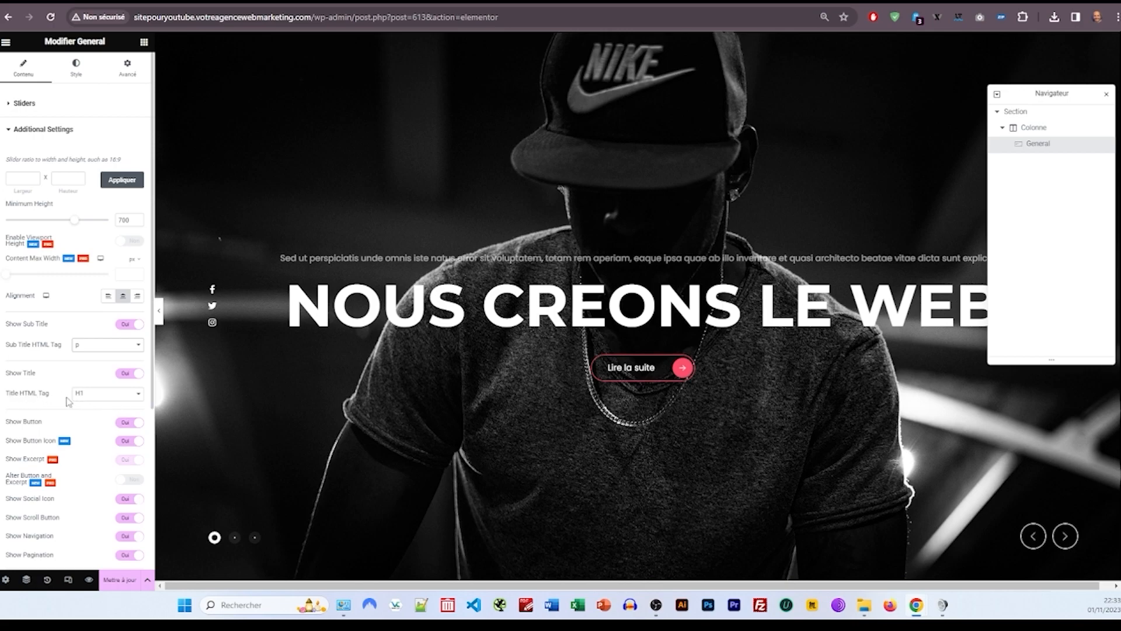
# Step: Hide the slider's social icons, scroll button and pagination, and move the Navigator clear of the slider's edge
pyautogui.scroll(-2, 83, 407)
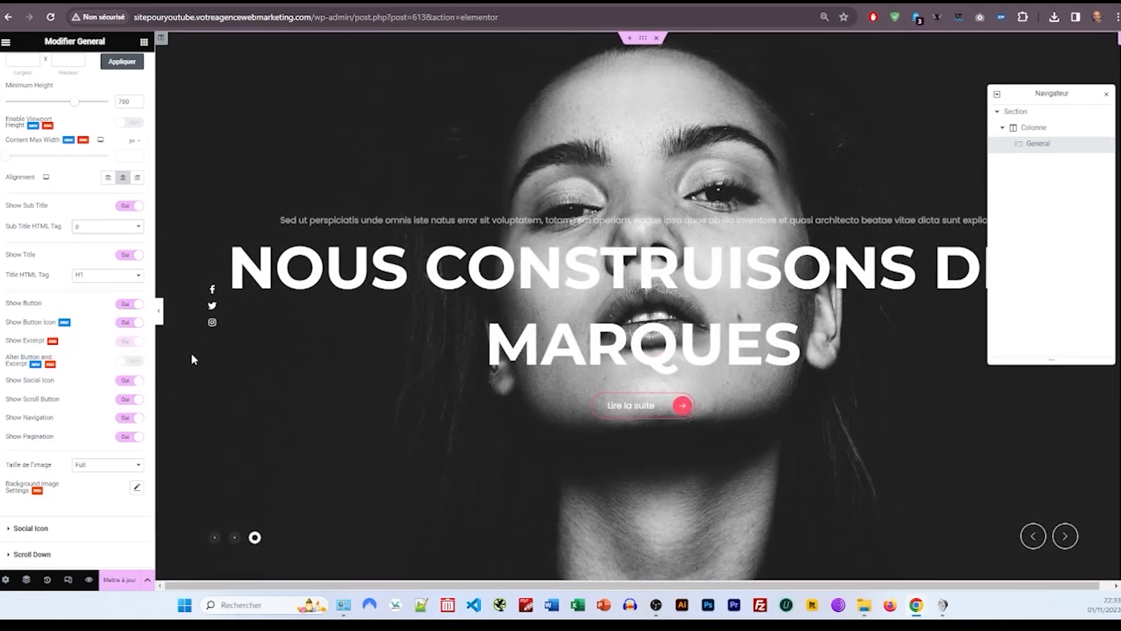
pyautogui.click(126, 380)
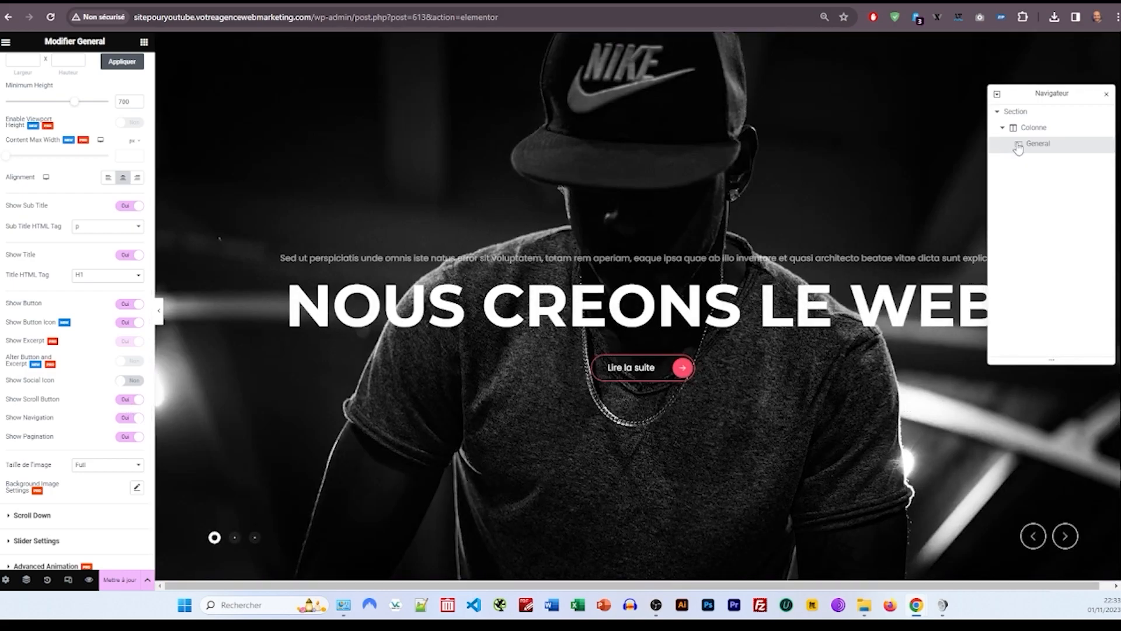
pyautogui.moveTo(1031, 93); pyautogui.dragTo(916, 86)
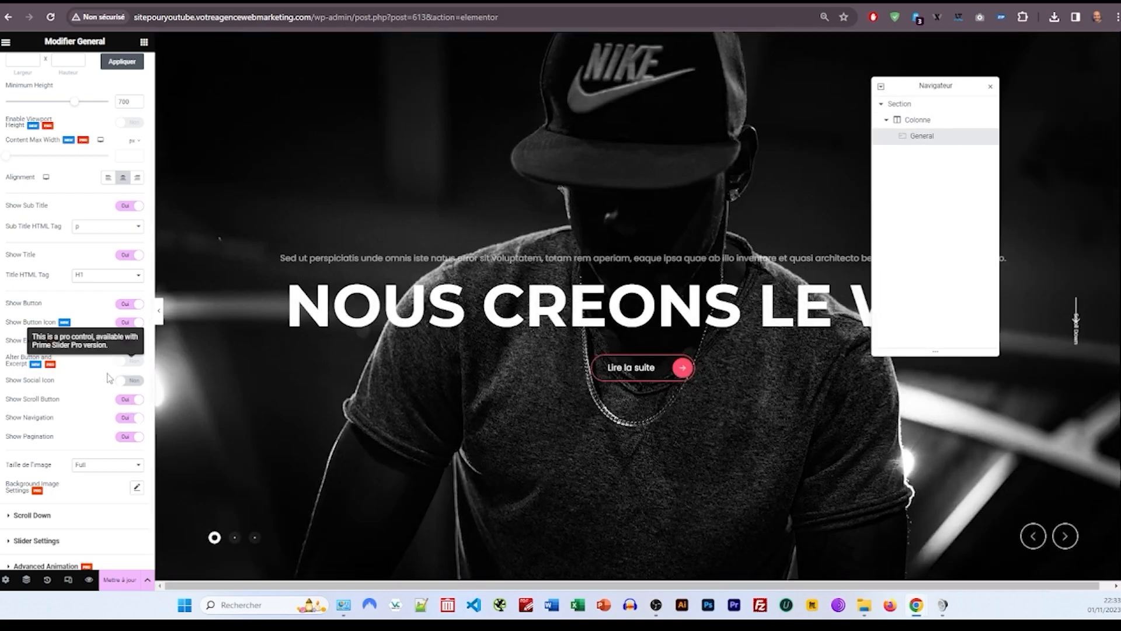
pyautogui.click(124, 400)
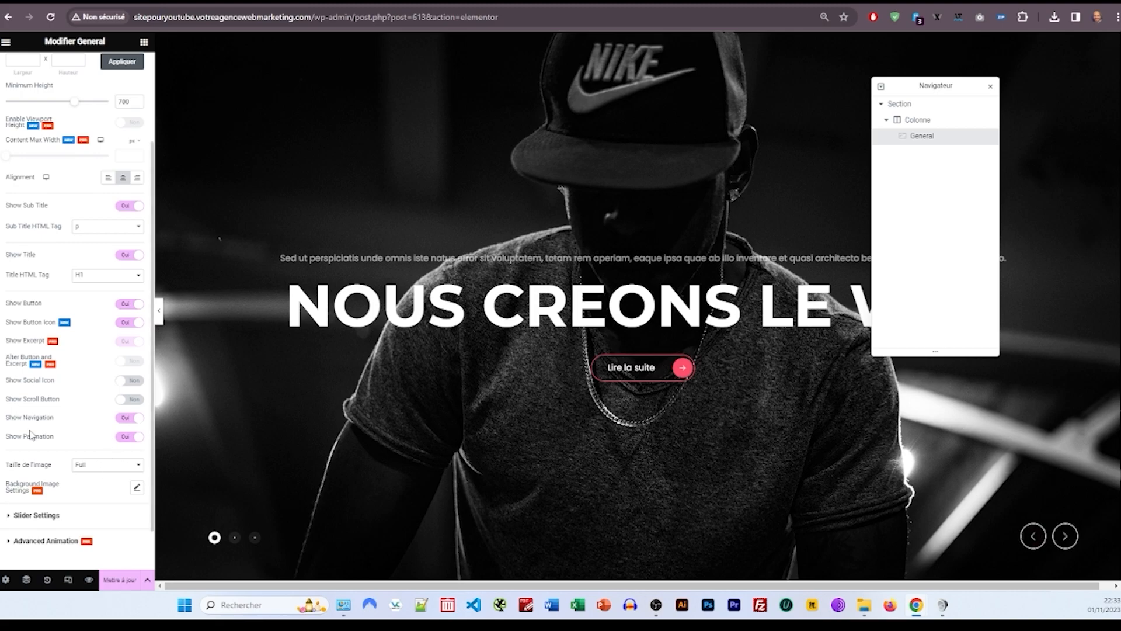
pyautogui.click(124, 437)
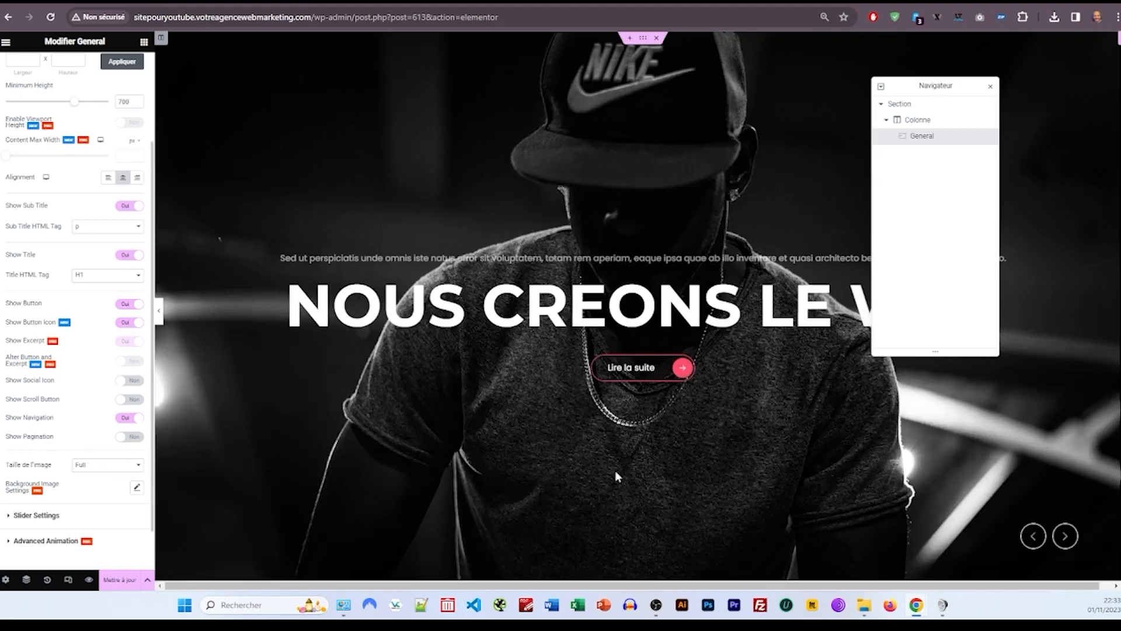
# Step: Set the slider animation to Slide and enable the Kenburns animation
pyautogui.click(70, 515)
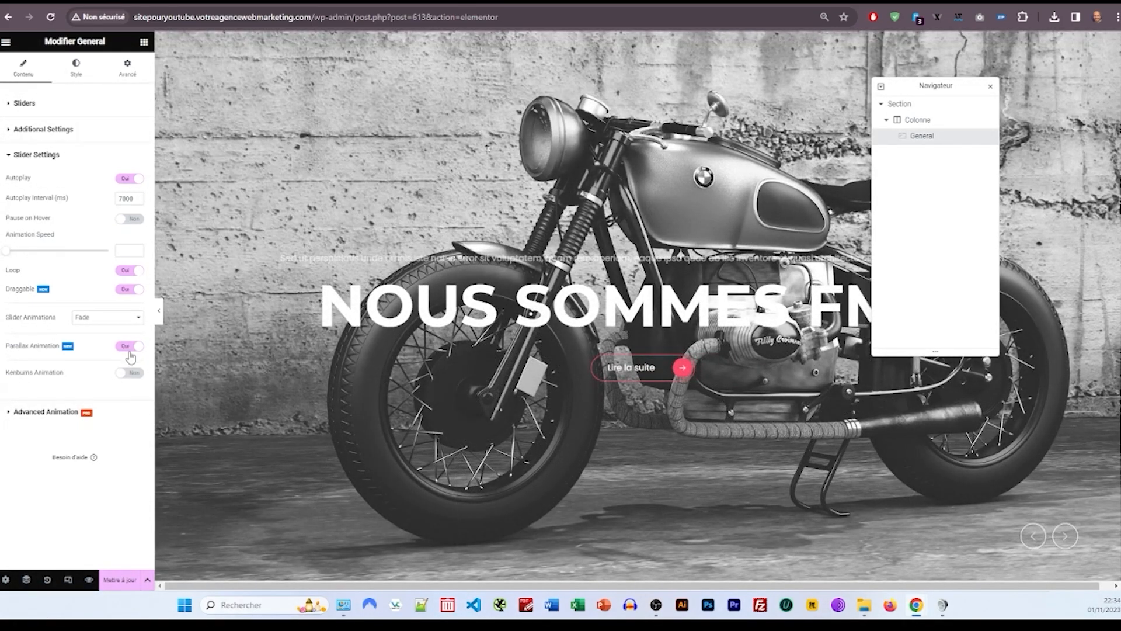
pyautogui.click(119, 320)
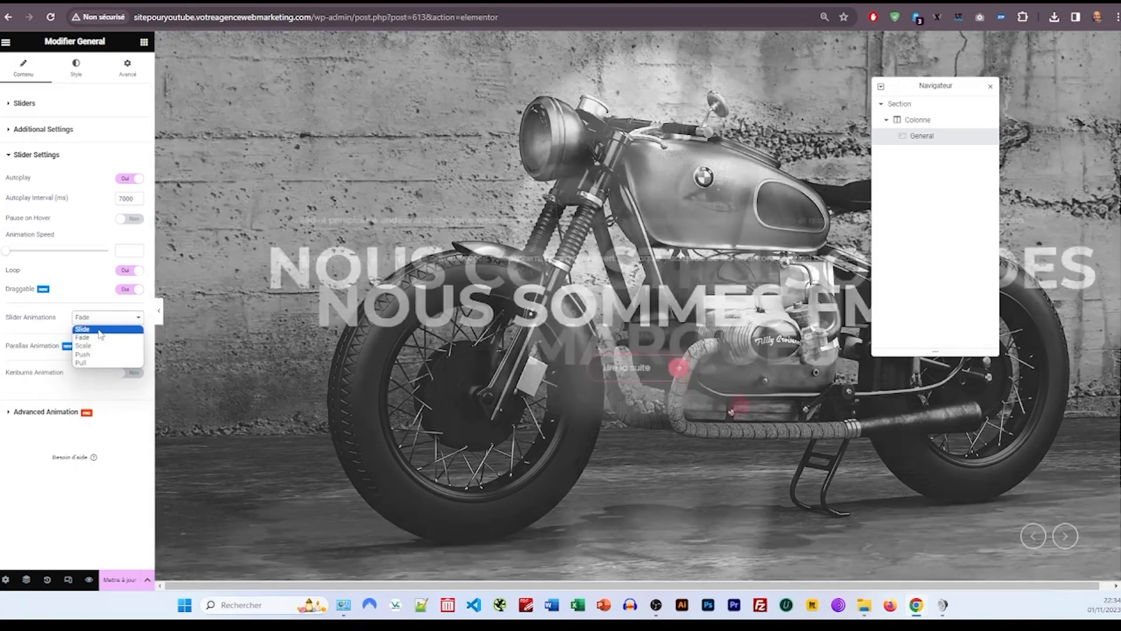
pyautogui.click(99, 330)
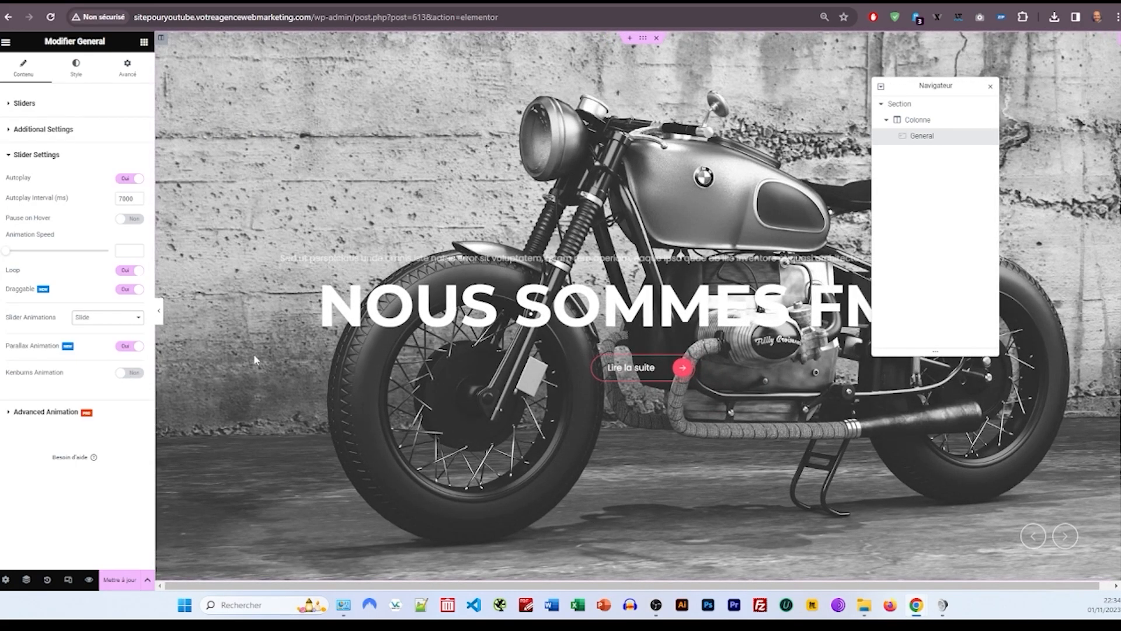
pyautogui.click(137, 374)
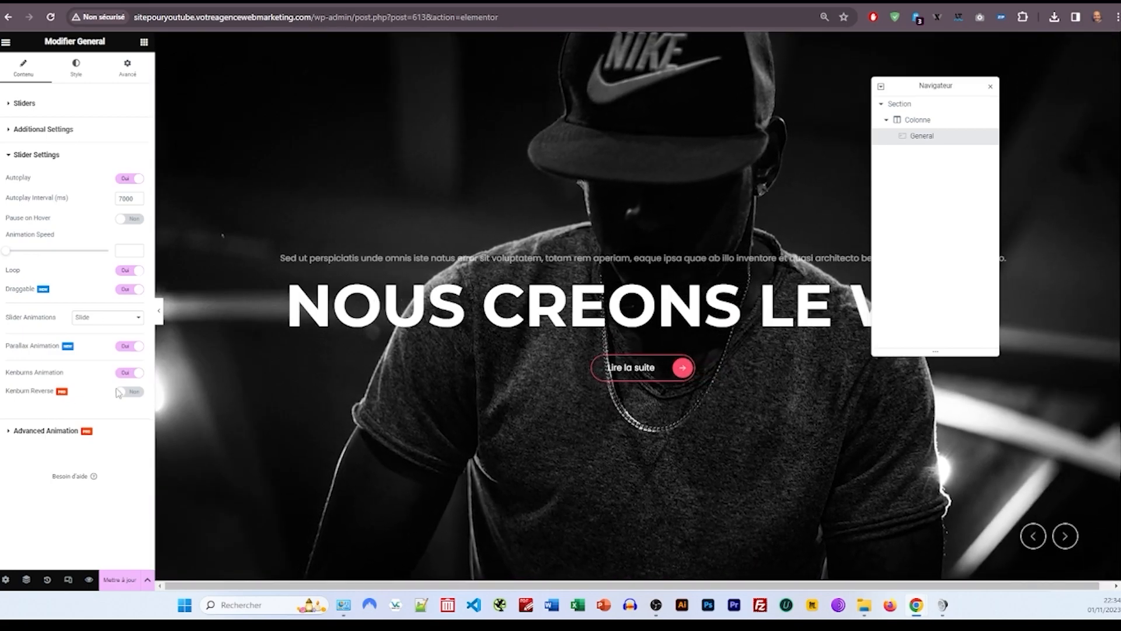
pyautogui.click(136, 392)
pyautogui.click(137, 392)
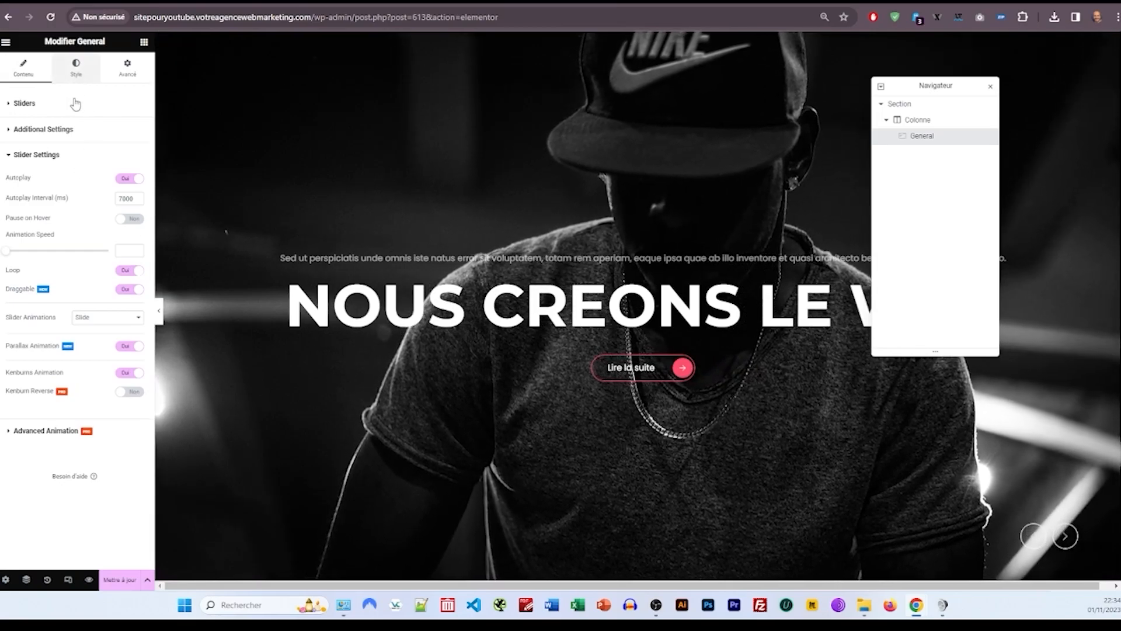
# Step: Set the slider's overlay style to Blend
pyautogui.click(76, 67)
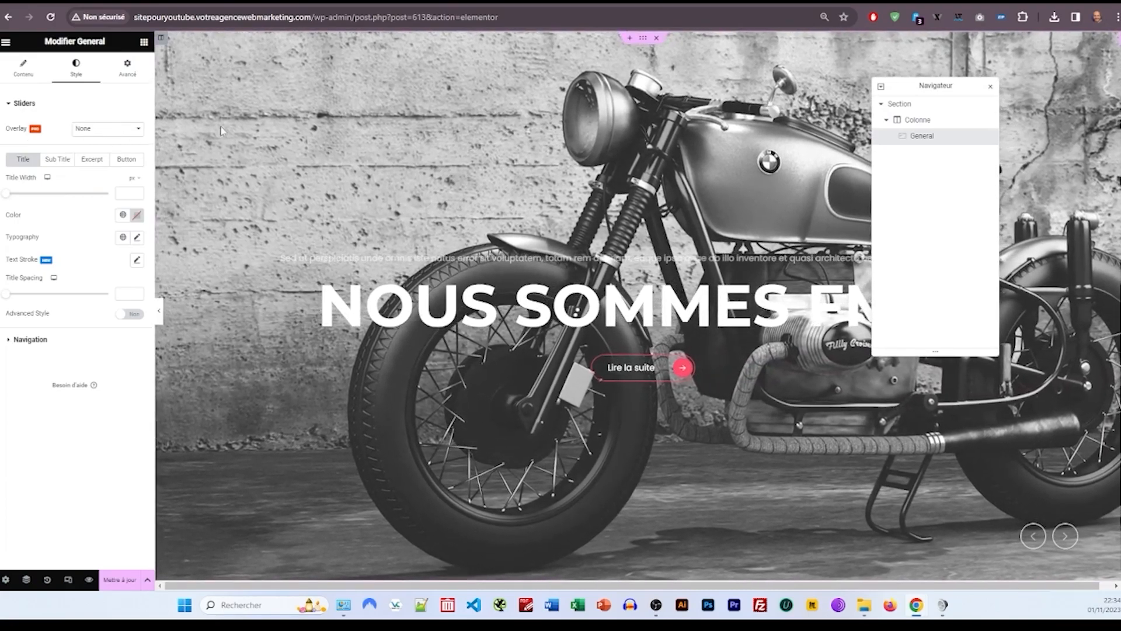
pyautogui.click(107, 128)
pyautogui.click(100, 157)
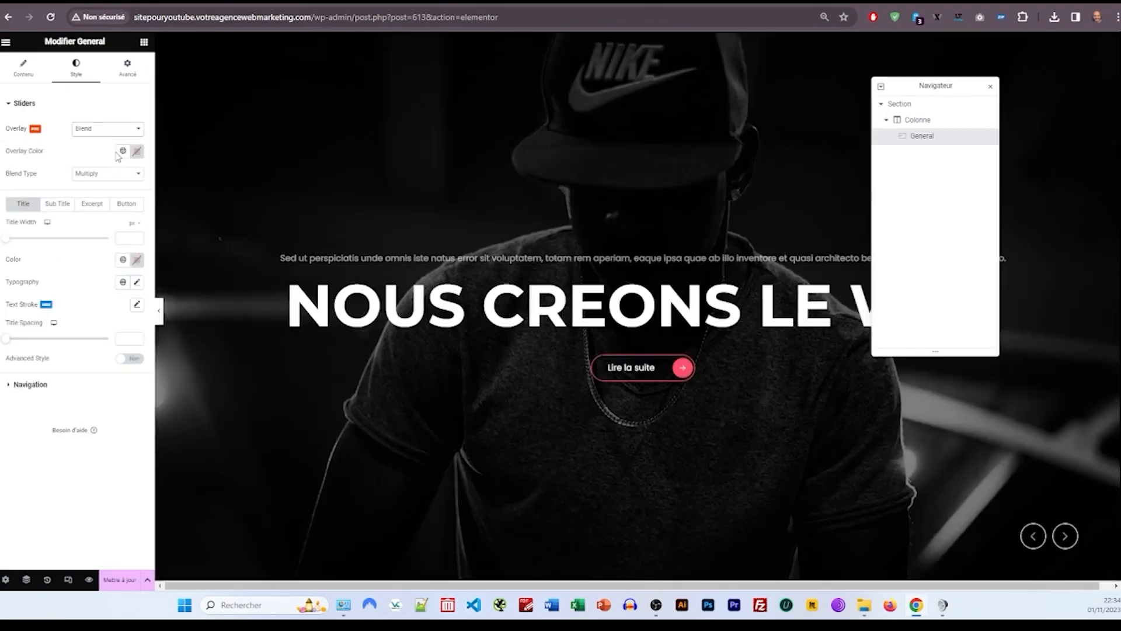
# Step: Set the slider's overlay color to a custom semi-transparent dark grey
pyautogui.click(122, 150)
pyautogui.click(64, 222)
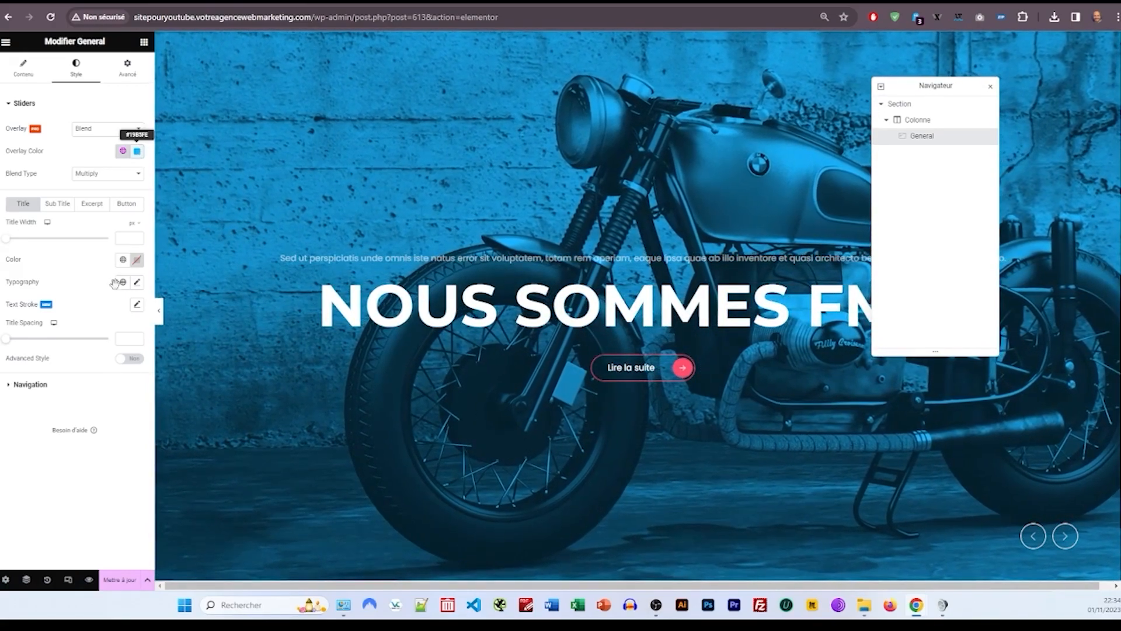
pyautogui.click(136, 150)
pyautogui.doubleClick(93, 304)
pyautogui.rightClick(106, 303)
pyautogui.click(166, 79)
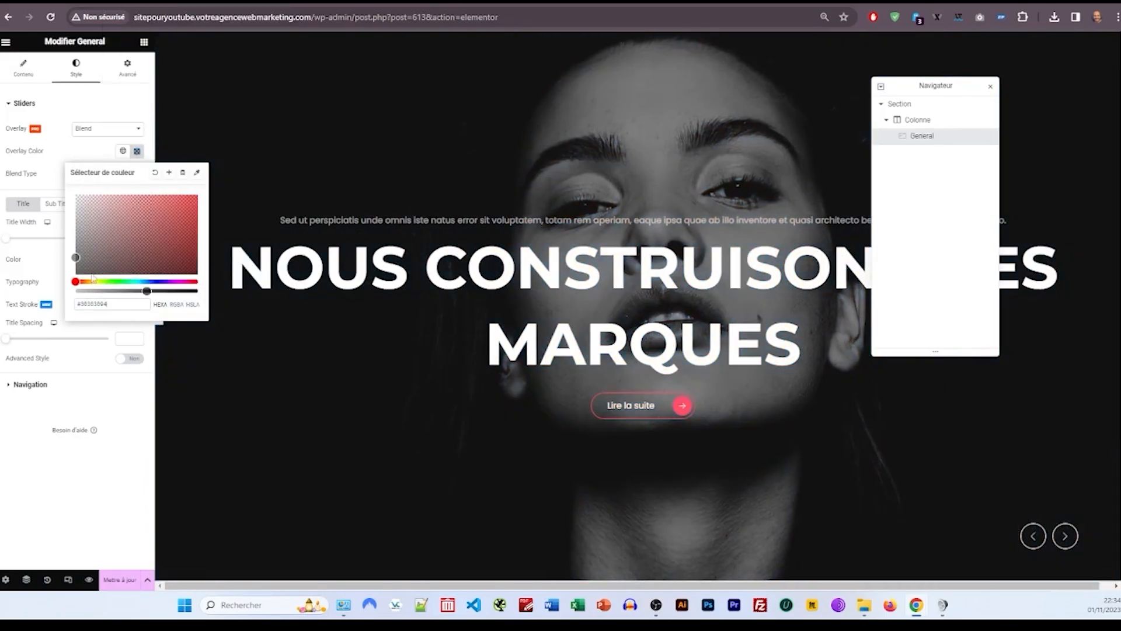
pyautogui.click(72, 158)
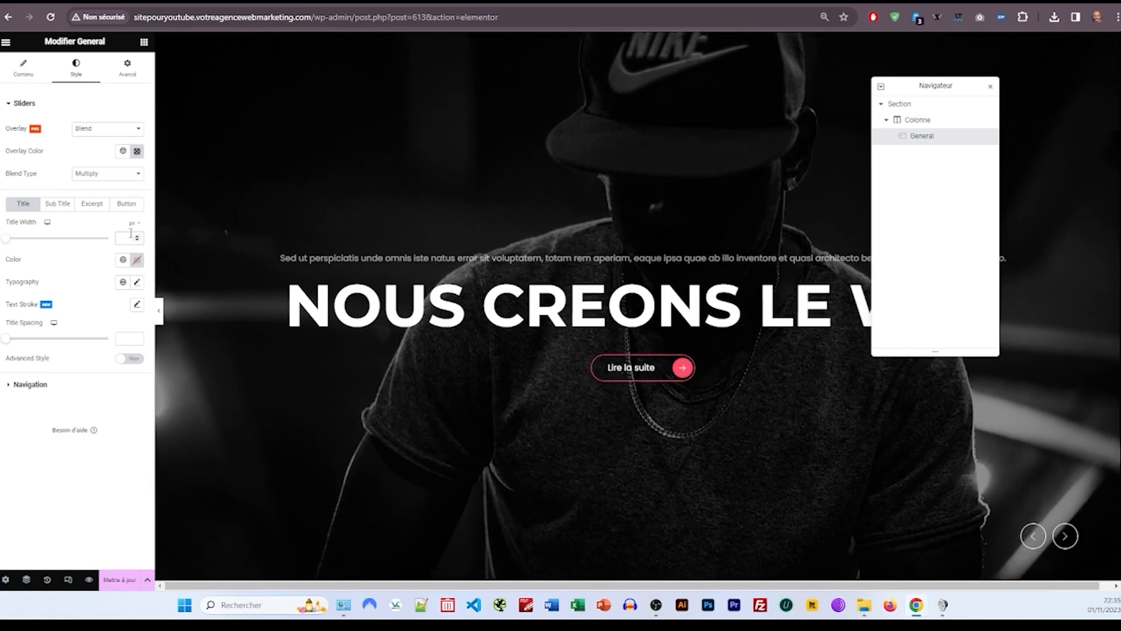
# Step: Close the Navigator and set the slider title's width to 76 px and its spacing to 55
pyautogui.click(991, 86)
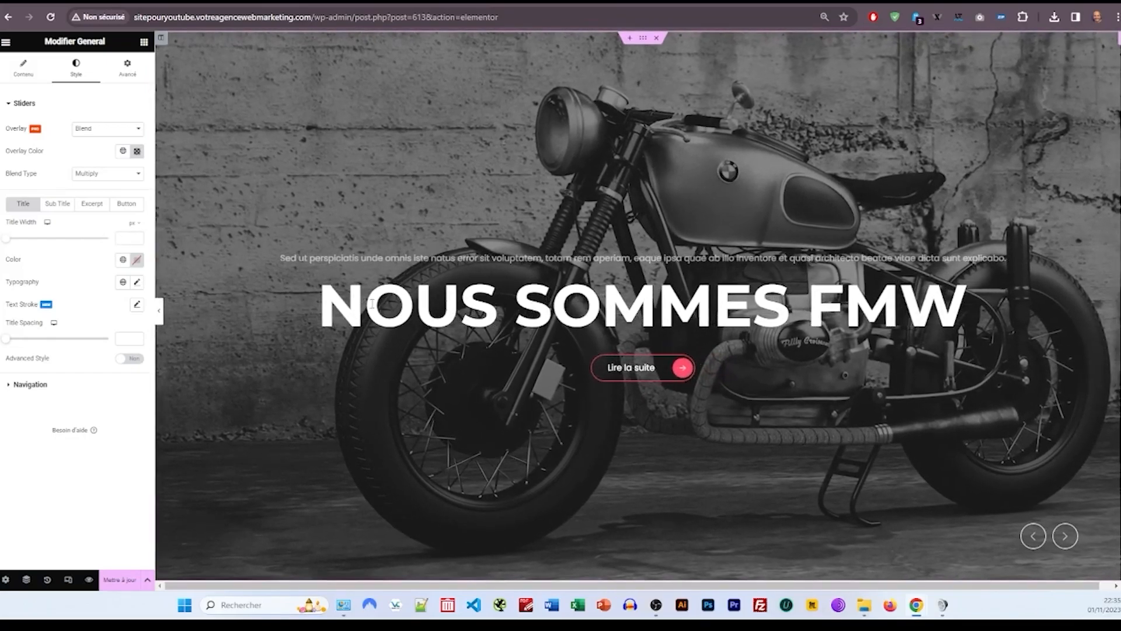
pyautogui.click(1065, 536)
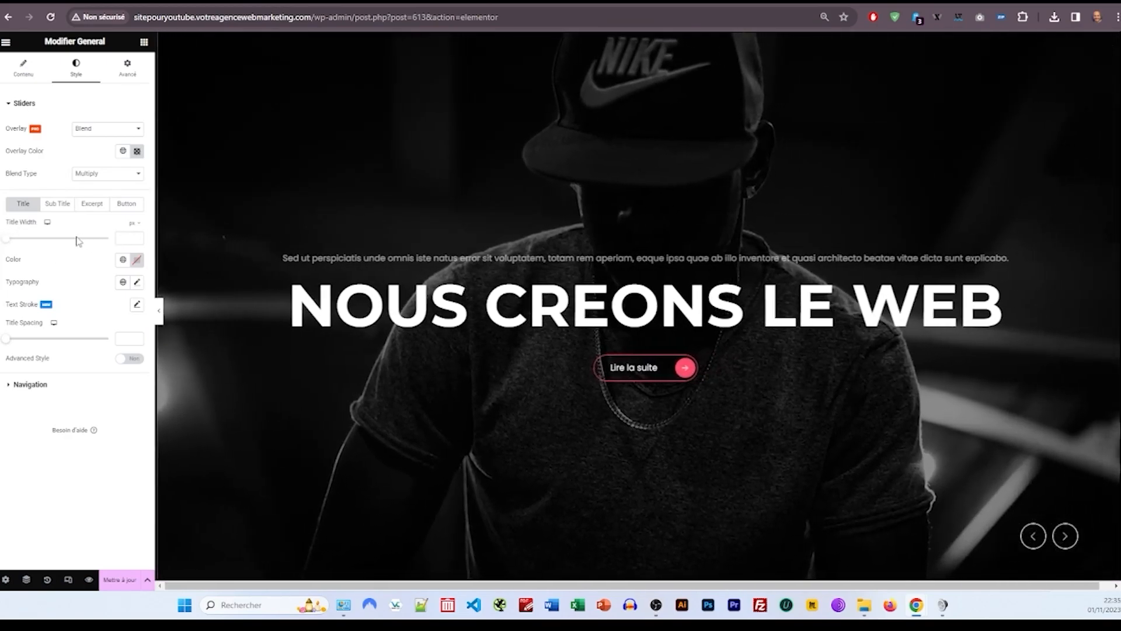
pyautogui.click(120, 236)
pyautogui.write('20')
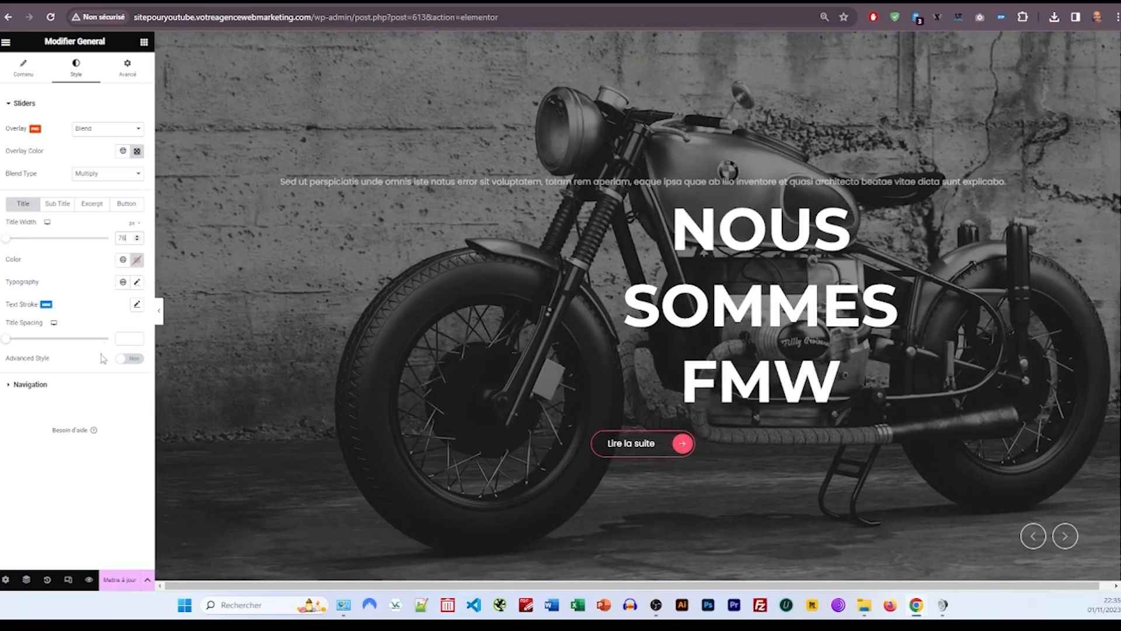
pyautogui.click(126, 338)
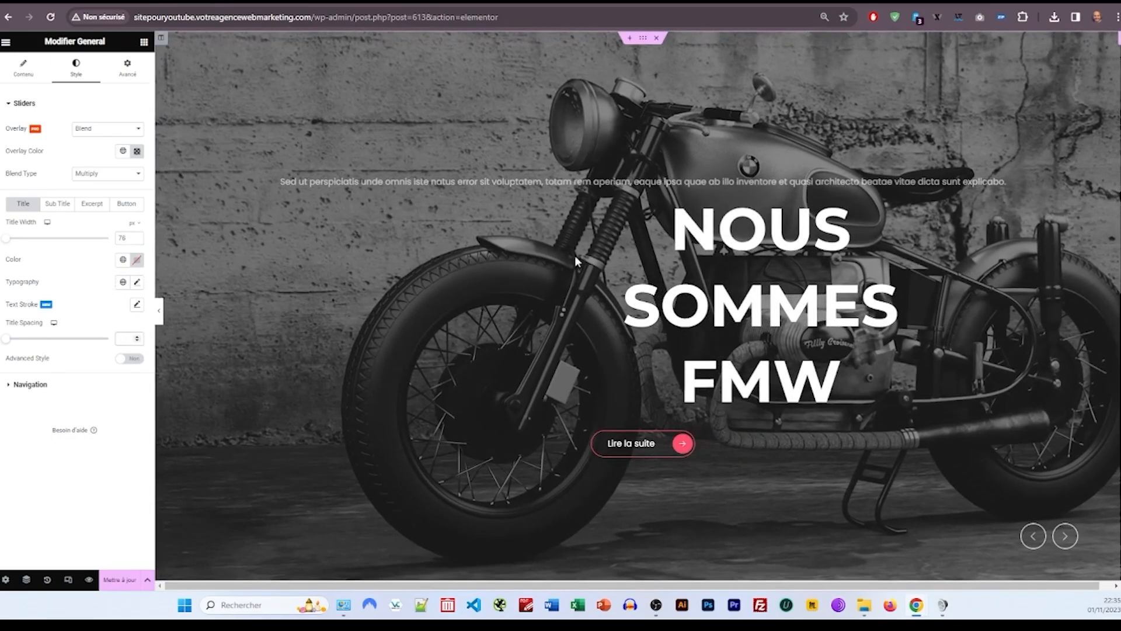
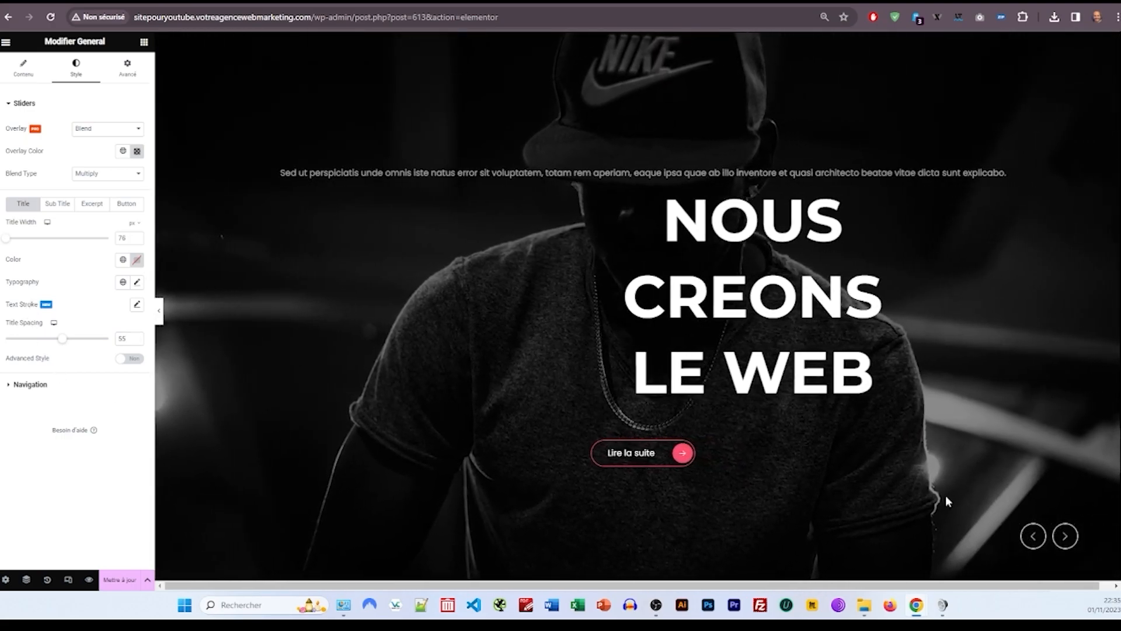
# Step: Give the slider's navigation arrows the global Secondaire color and a solid border in the same color
pyautogui.click(30, 384)
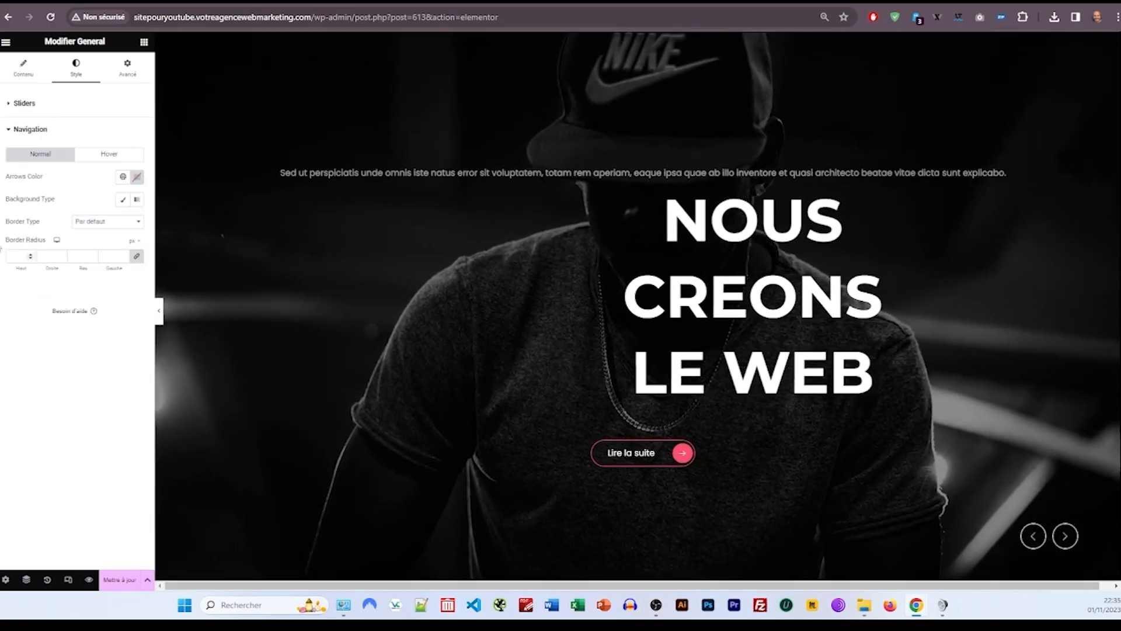
pyautogui.click(121, 176)
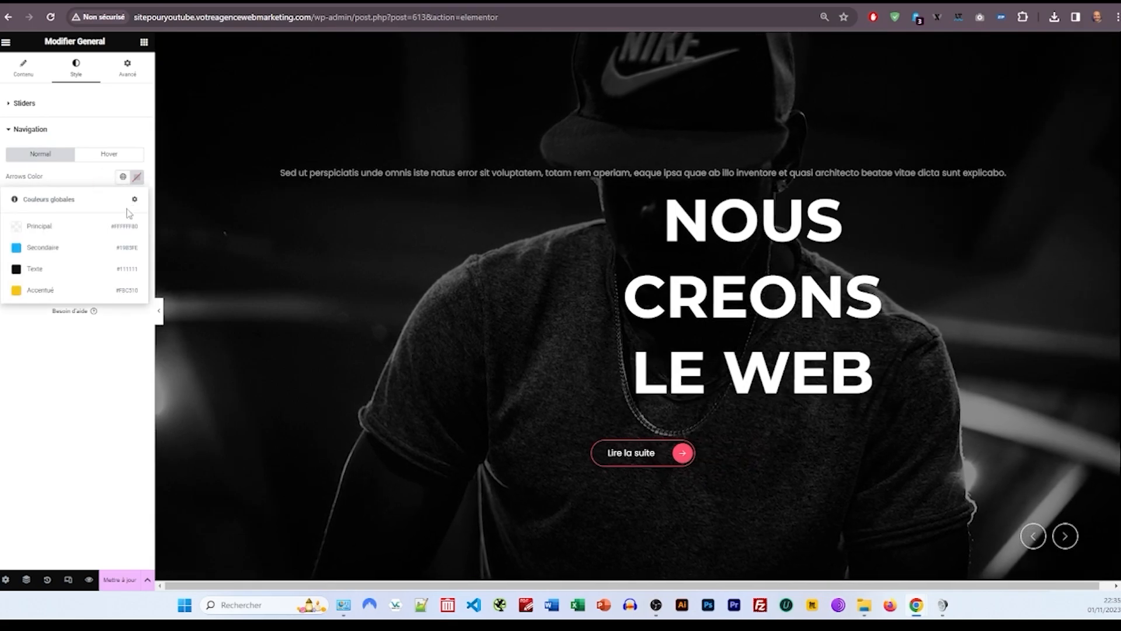
pyautogui.click(70, 247)
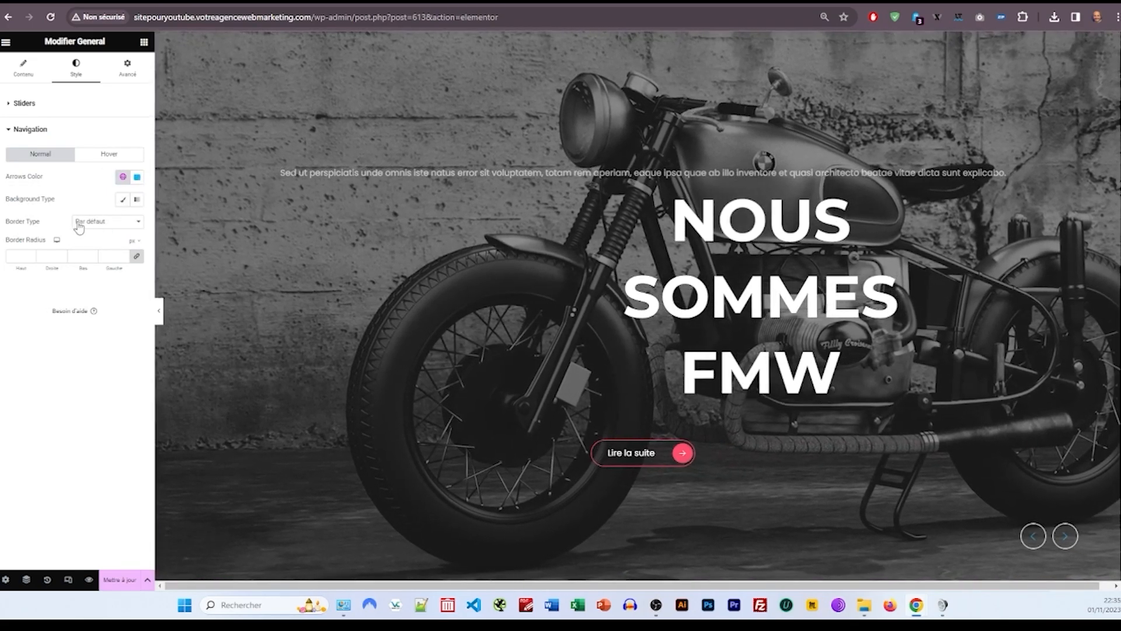
pyautogui.click(79, 226)
pyautogui.click(83, 249)
pyautogui.click(123, 286)
pyautogui.click(65, 355)
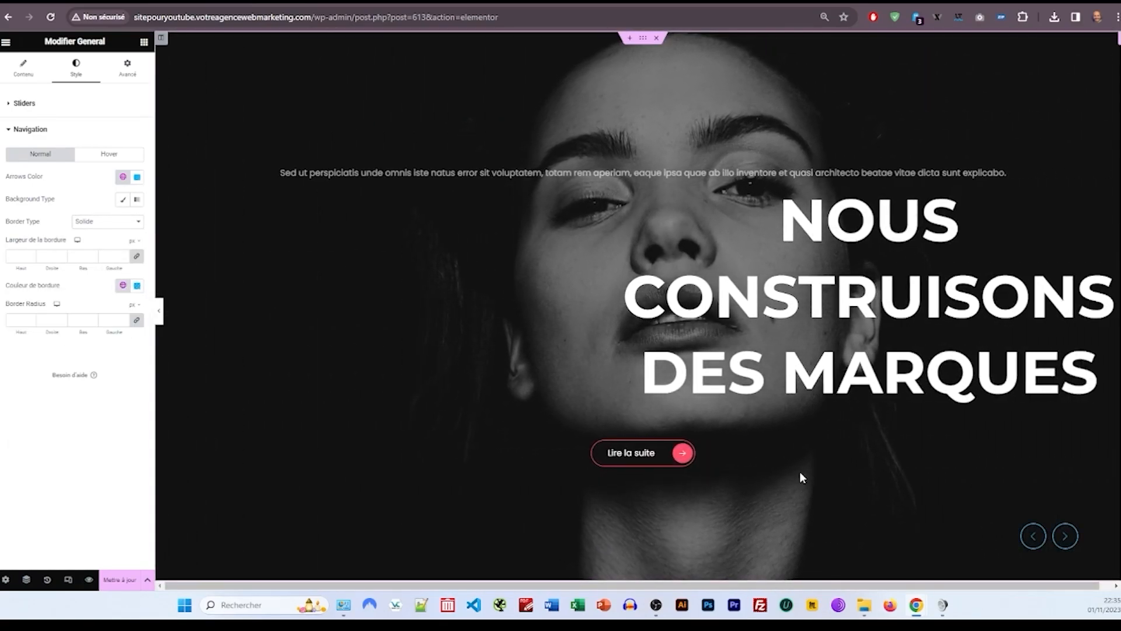
# Step: Give the navigation arrows' hover state a classic background with a fully transparent color
pyautogui.click(112, 158)
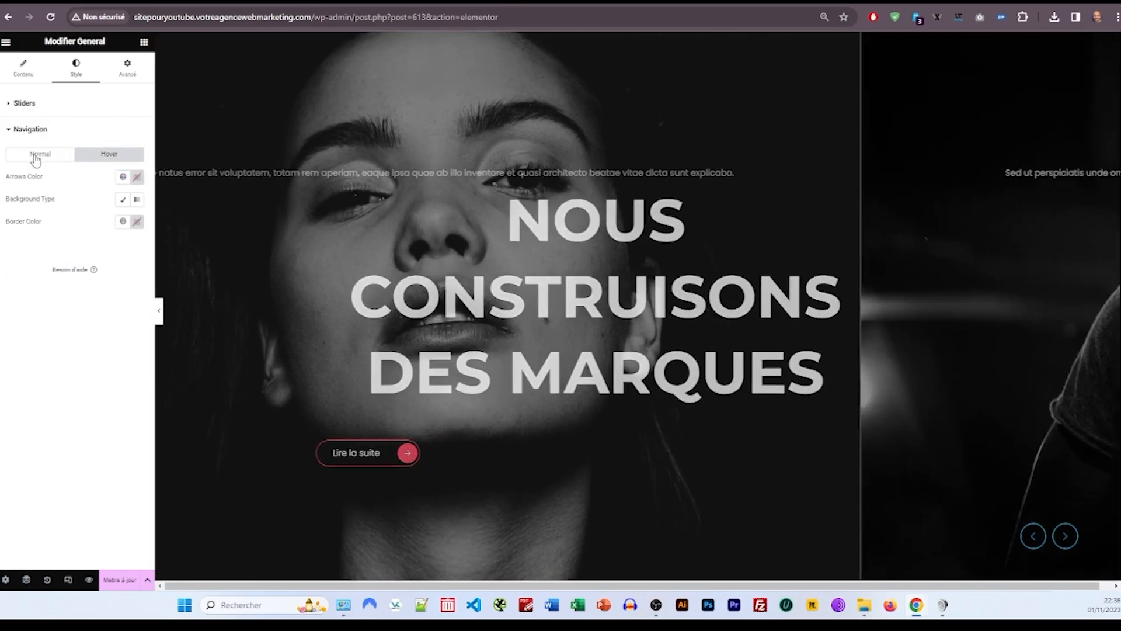
pyautogui.click(40, 154)
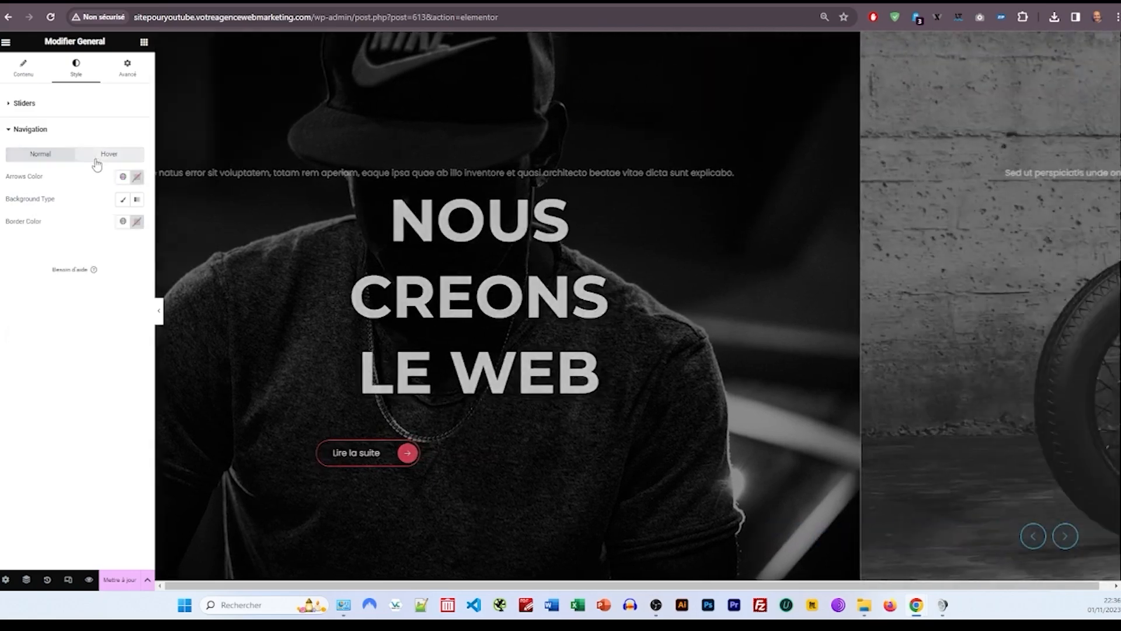
pyautogui.click(103, 155)
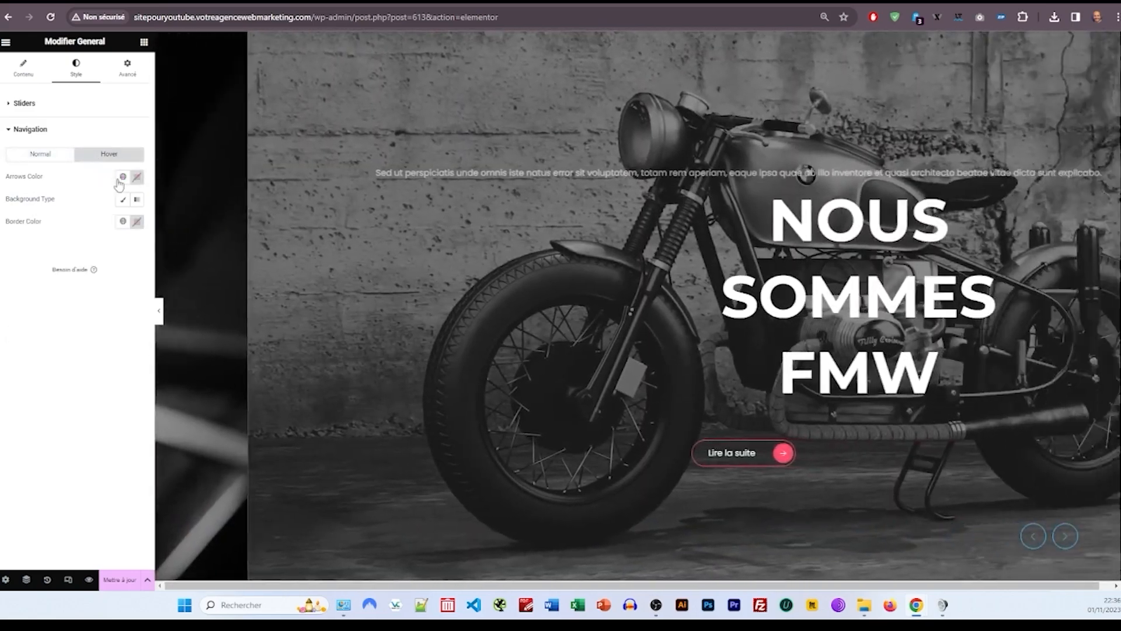
pyautogui.click(122, 222)
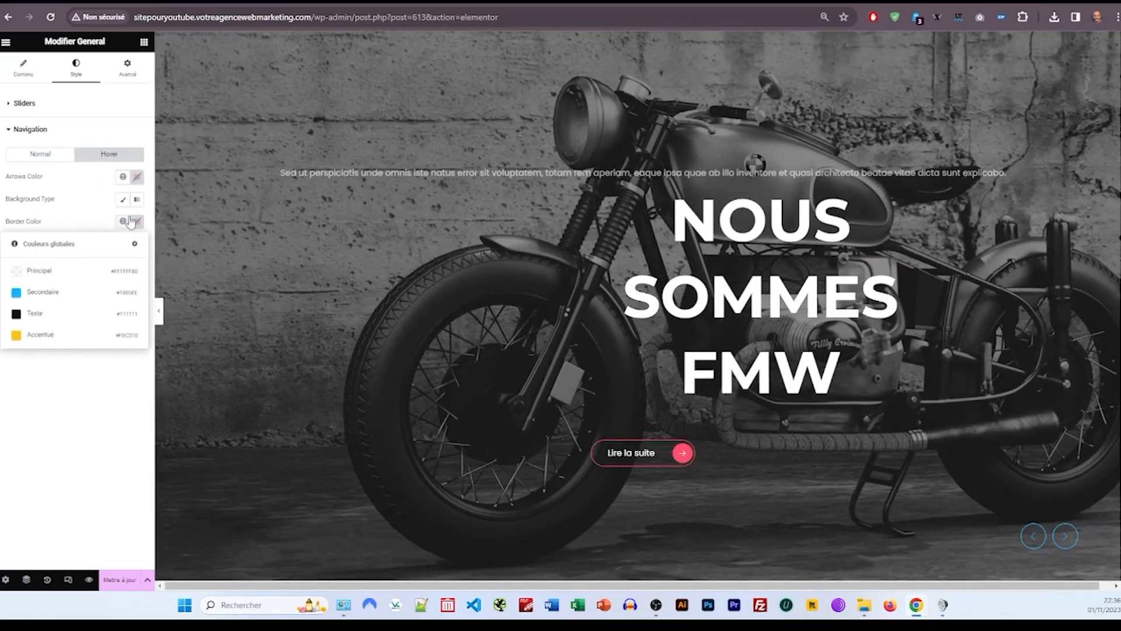
pyautogui.click(121, 200)
pyautogui.click(136, 222)
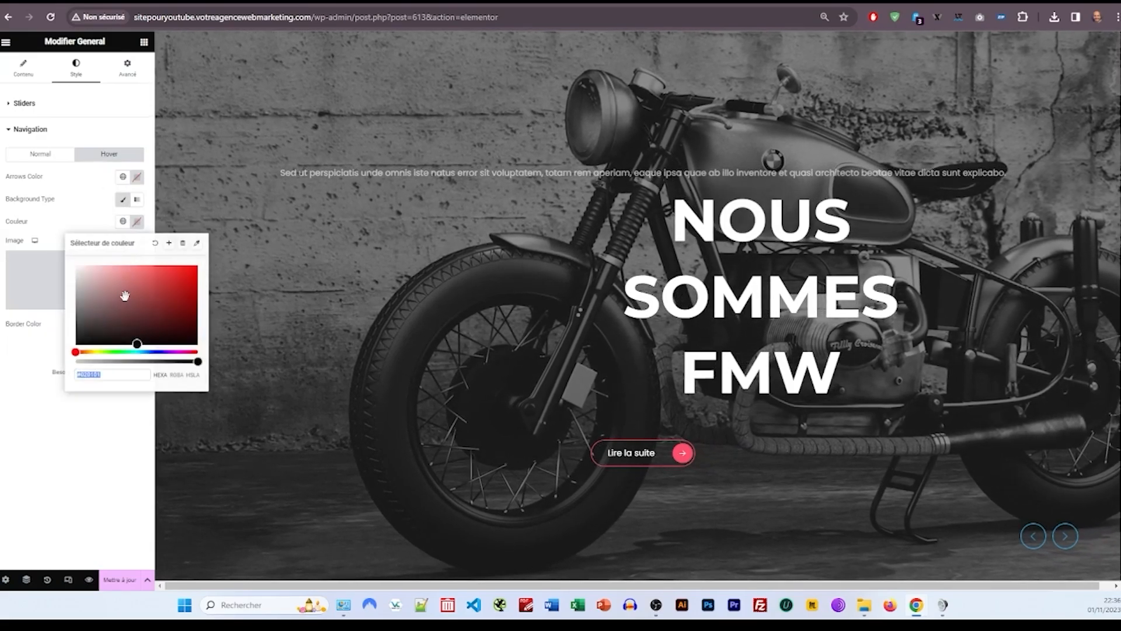
pyautogui.click(137, 343)
pyautogui.moveTo(114, 362); pyautogui.dragTo(57, 360)
pyautogui.click(79, 219)
# Step: Set the navigation arrows' hover border color to fully transparent
pyautogui.click(135, 325)
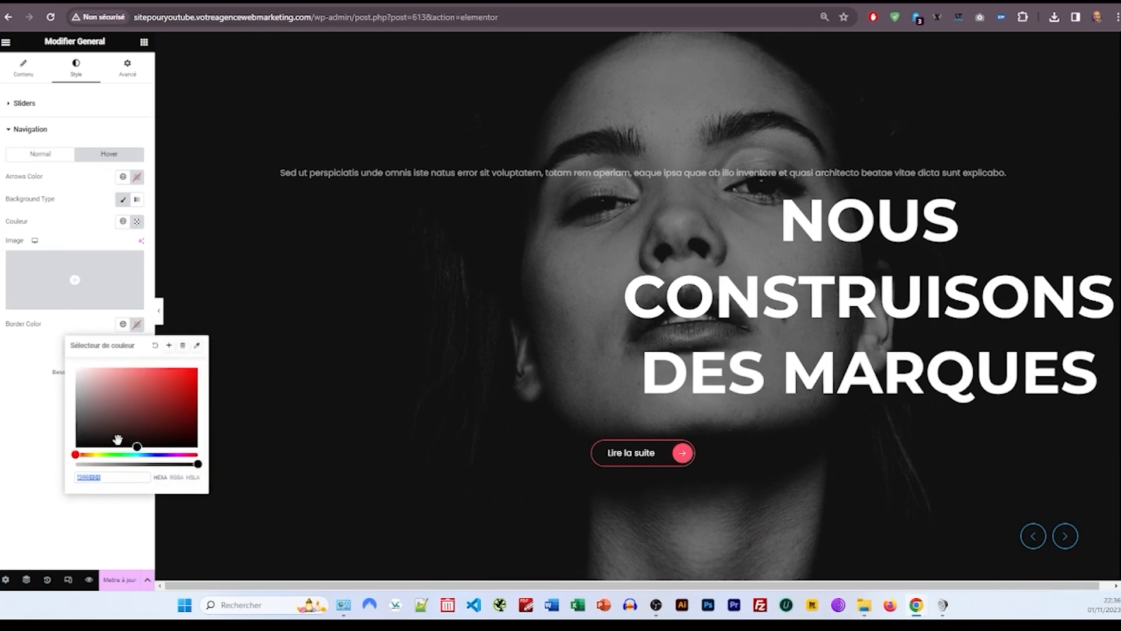
pyautogui.moveTo(119, 465); pyautogui.dragTo(38, 461)
pyautogui.click(37, 450)
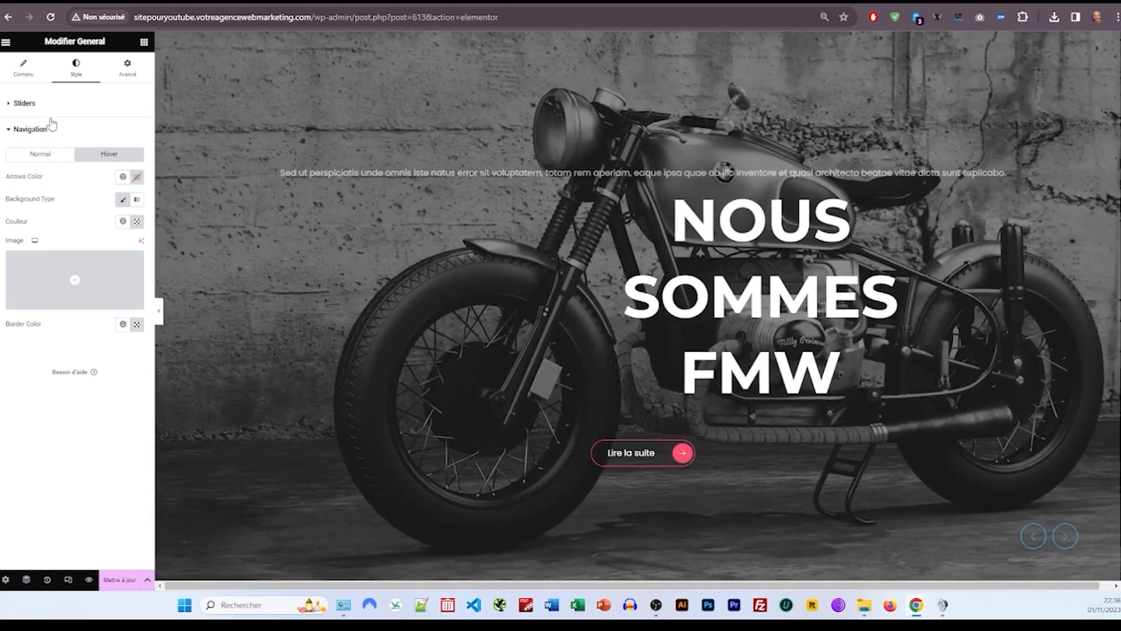
# Step: Set the slider's Sub Title spacing to 20
pyautogui.click(36, 104)
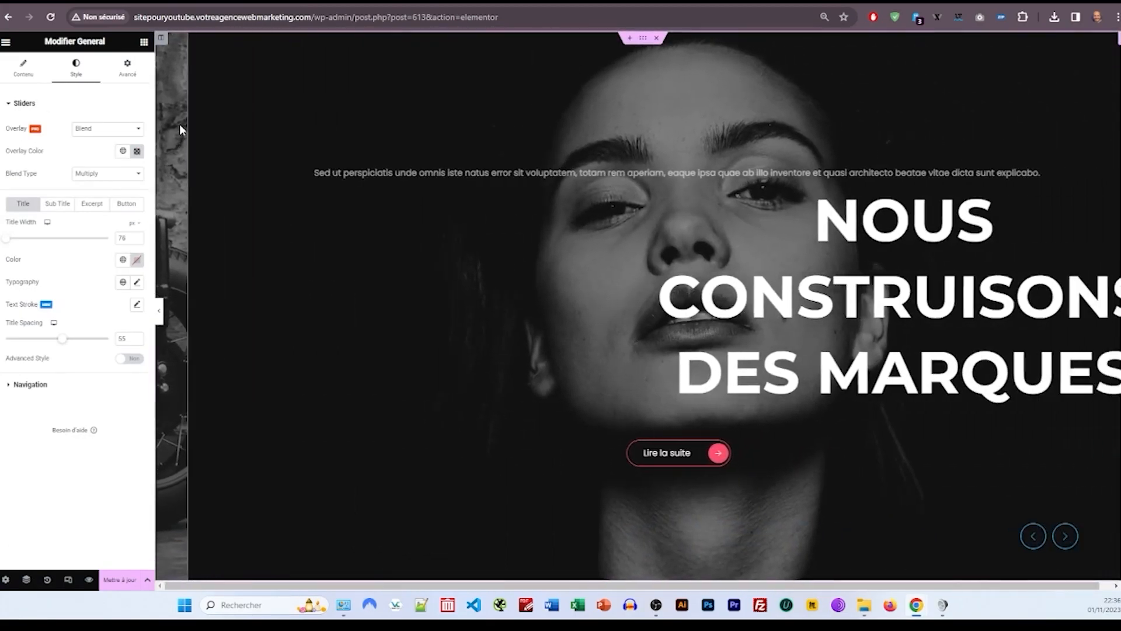
pyautogui.click(57, 205)
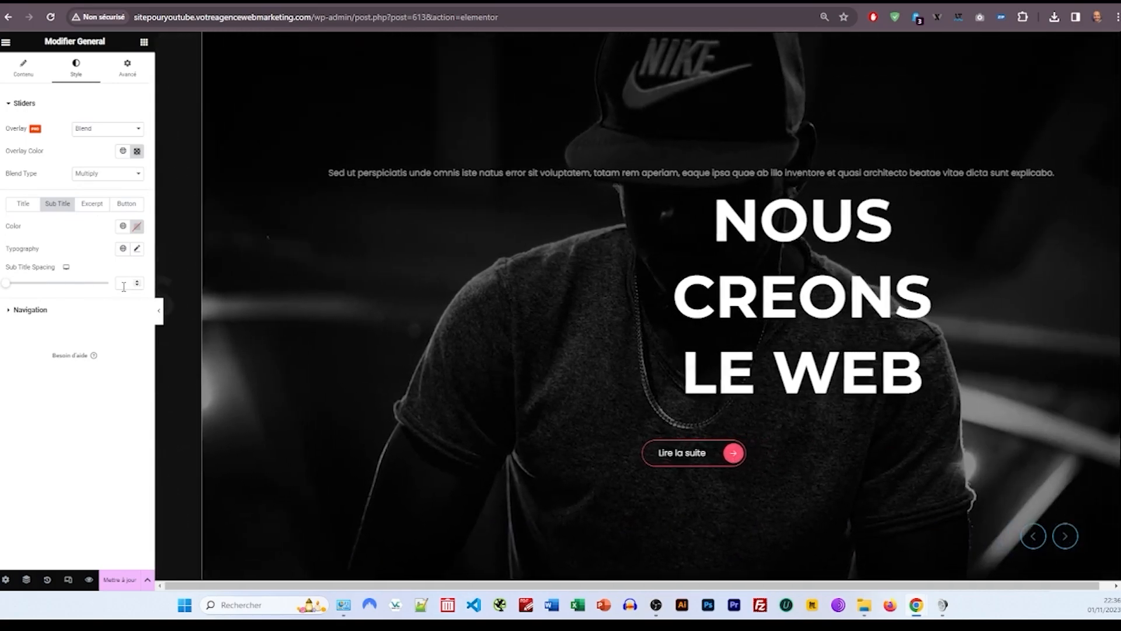
pyautogui.click(124, 286)
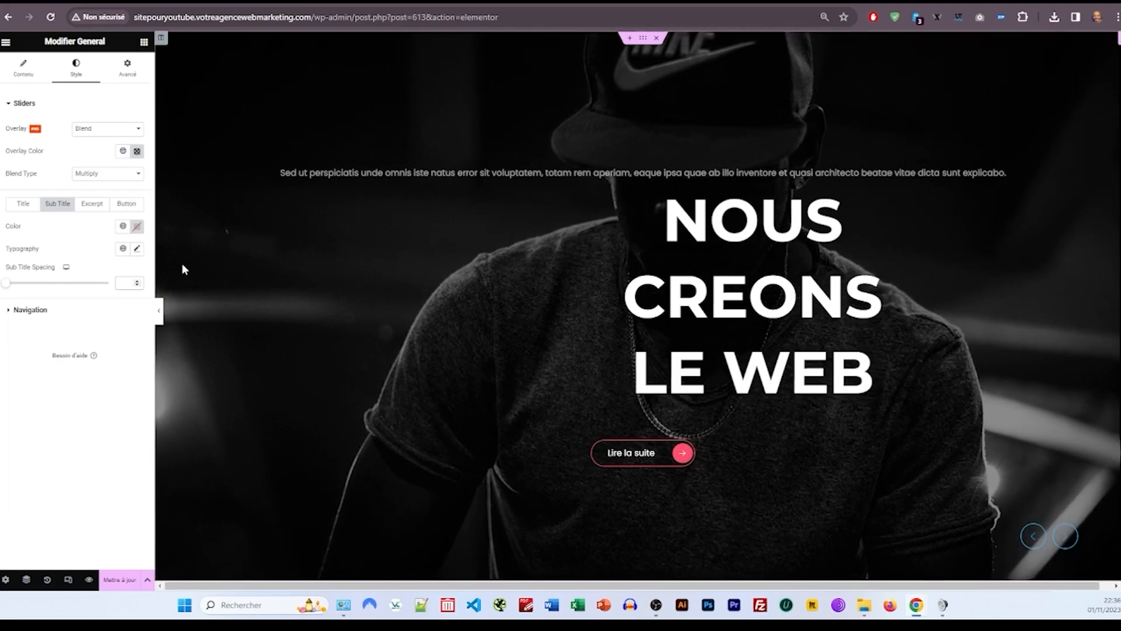
pyautogui.write('20')
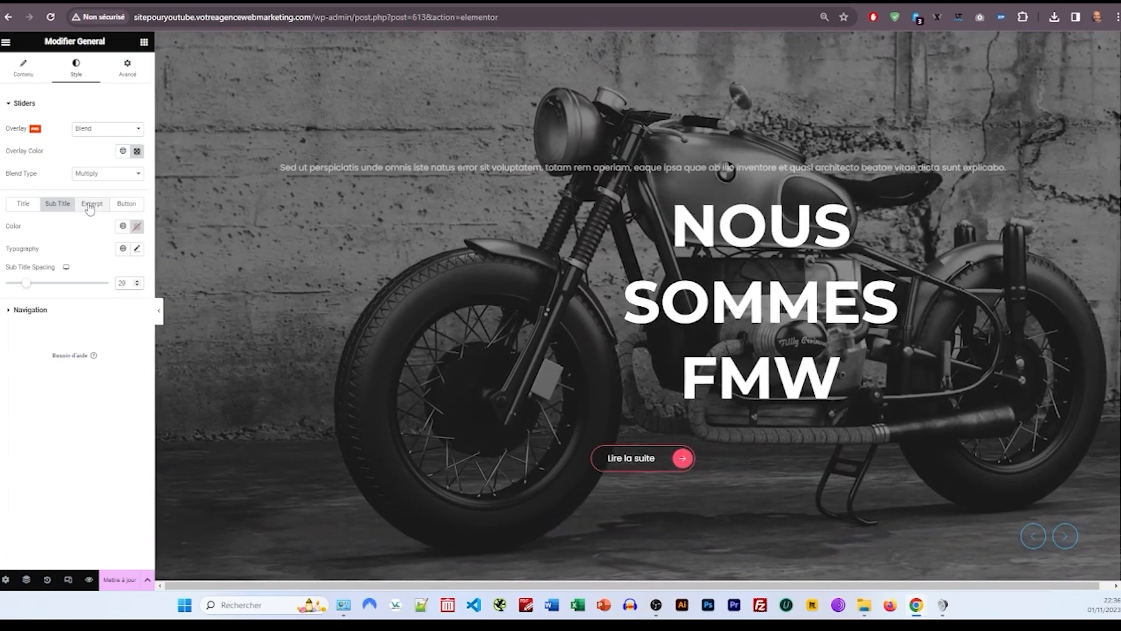
# Step: Set the normal-state text color of the slider's button to the global Principal color
pyautogui.click(108, 206)
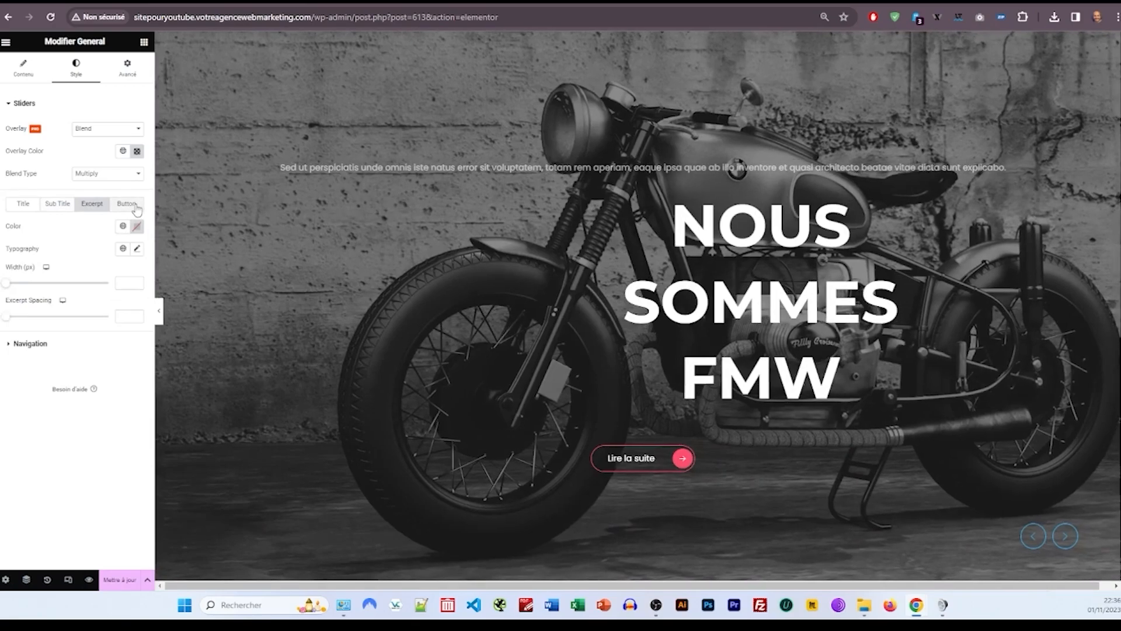
pyautogui.click(126, 203)
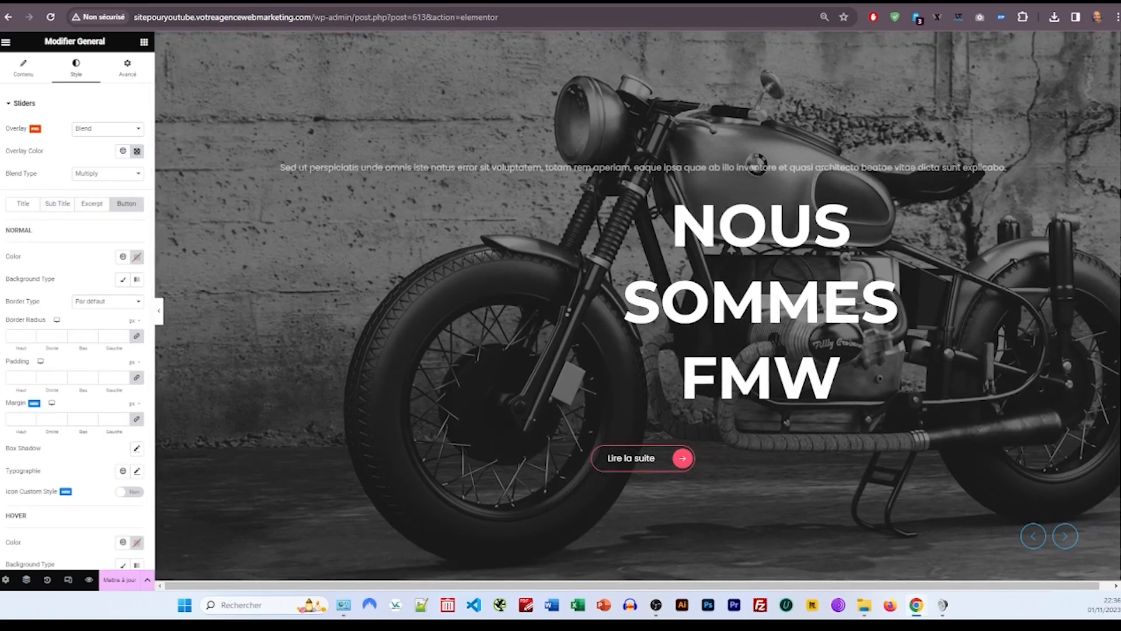
pyautogui.click(137, 256)
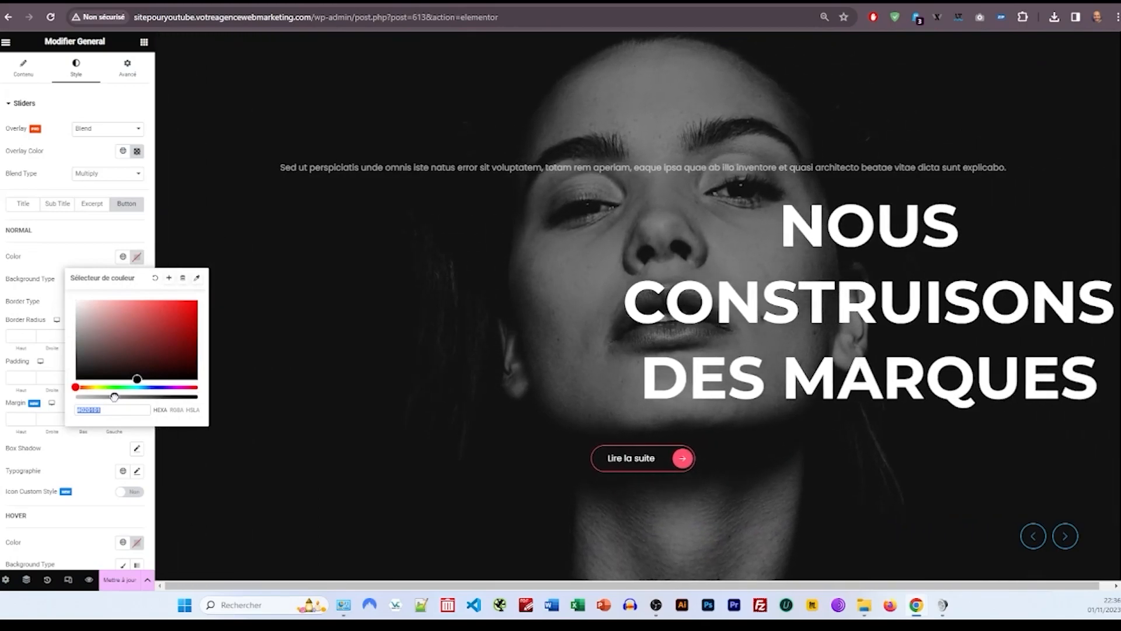
pyautogui.click(115, 397)
pyautogui.moveTo(115, 397); pyautogui.dragTo(103, 397)
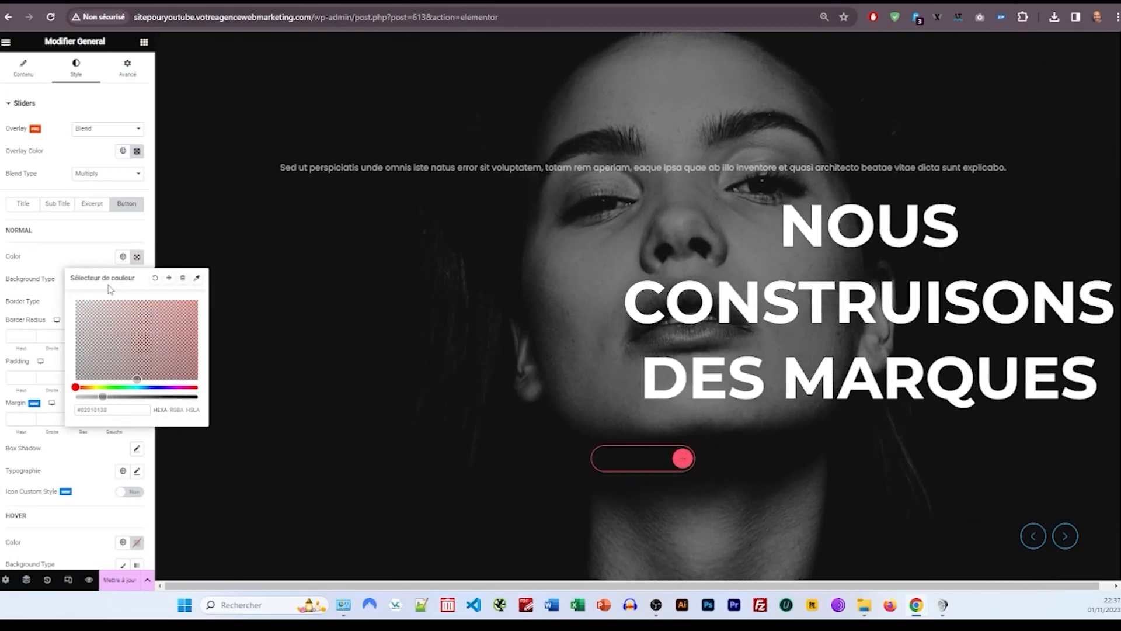
pyautogui.click(123, 256)
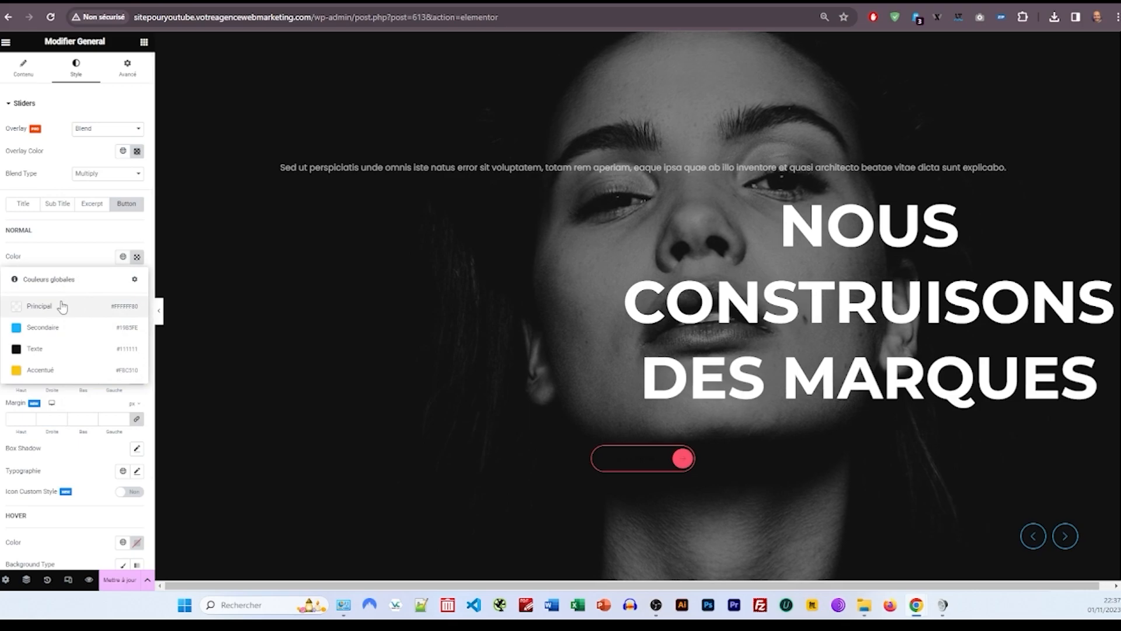
pyautogui.click(58, 305)
# Step: Give the slider's button a solid border 1 px wide in the global Secondaire color
pyautogui.scroll(-1, 100, 245)
pyautogui.click(100, 243)
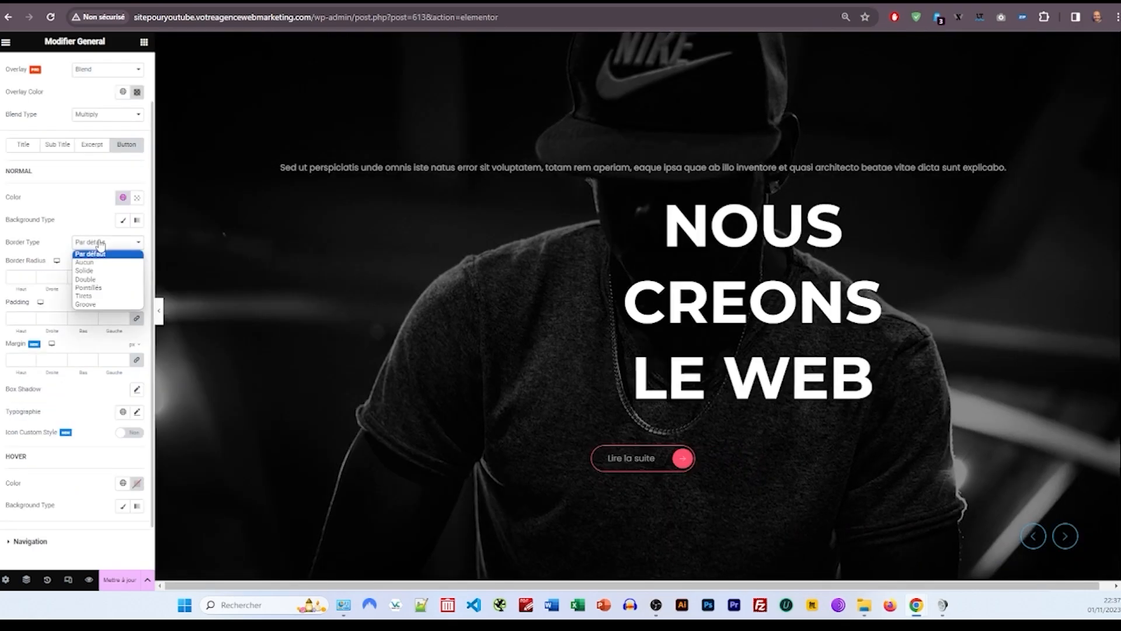
pyautogui.click(93, 263)
pyautogui.click(103, 244)
pyautogui.click(94, 266)
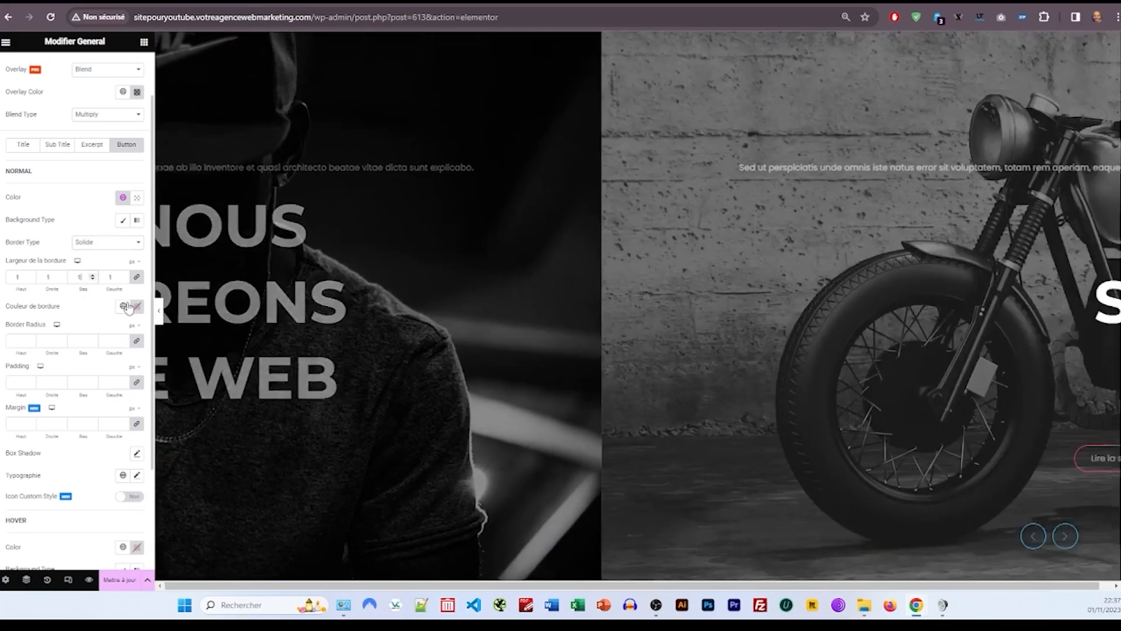
pyautogui.click(122, 306)
pyautogui.click(47, 368)
# Step: Enable the custom icon style for the slider's button and set the icon color to the global Texte color
pyautogui.scroll(-3, 100, 358)
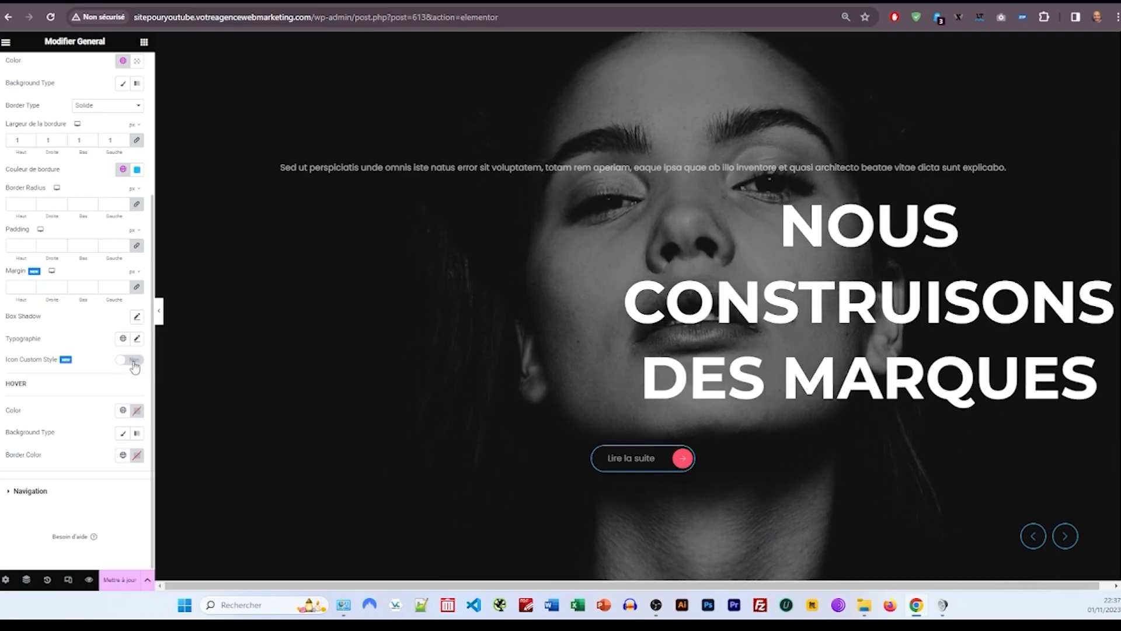
pyautogui.click(131, 360)
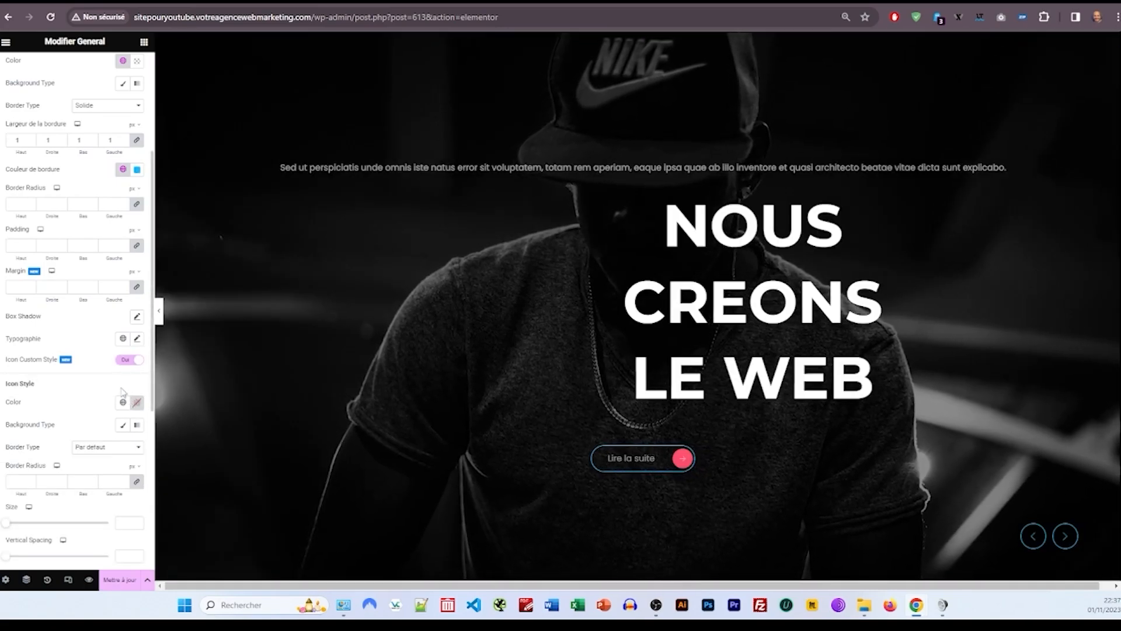
pyautogui.scroll(-3, 89, 356)
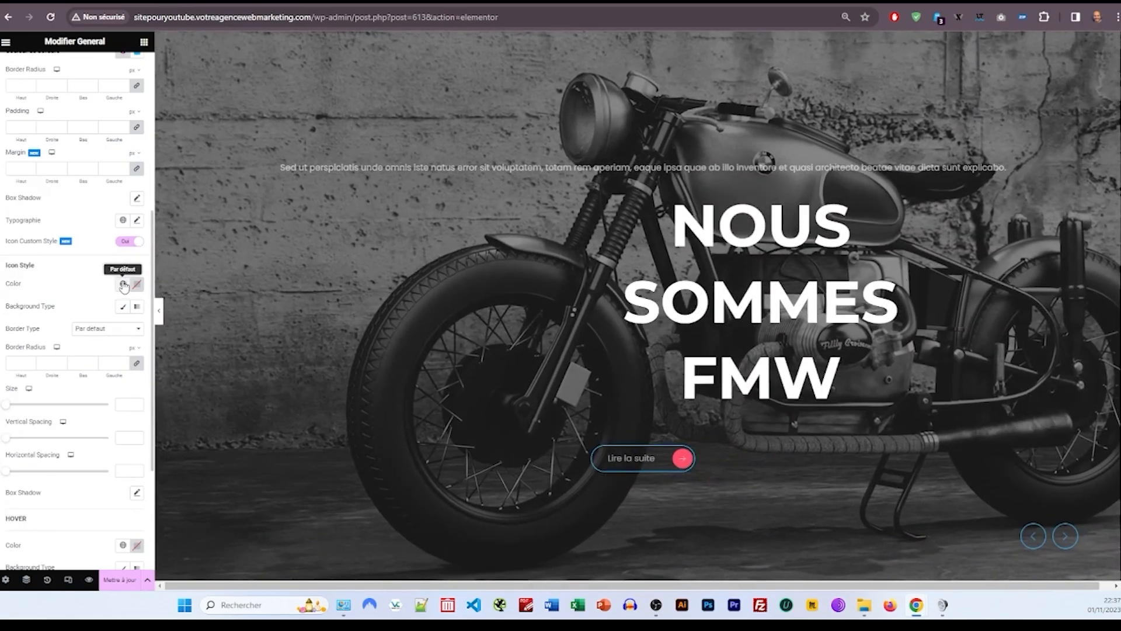
pyautogui.click(122, 283)
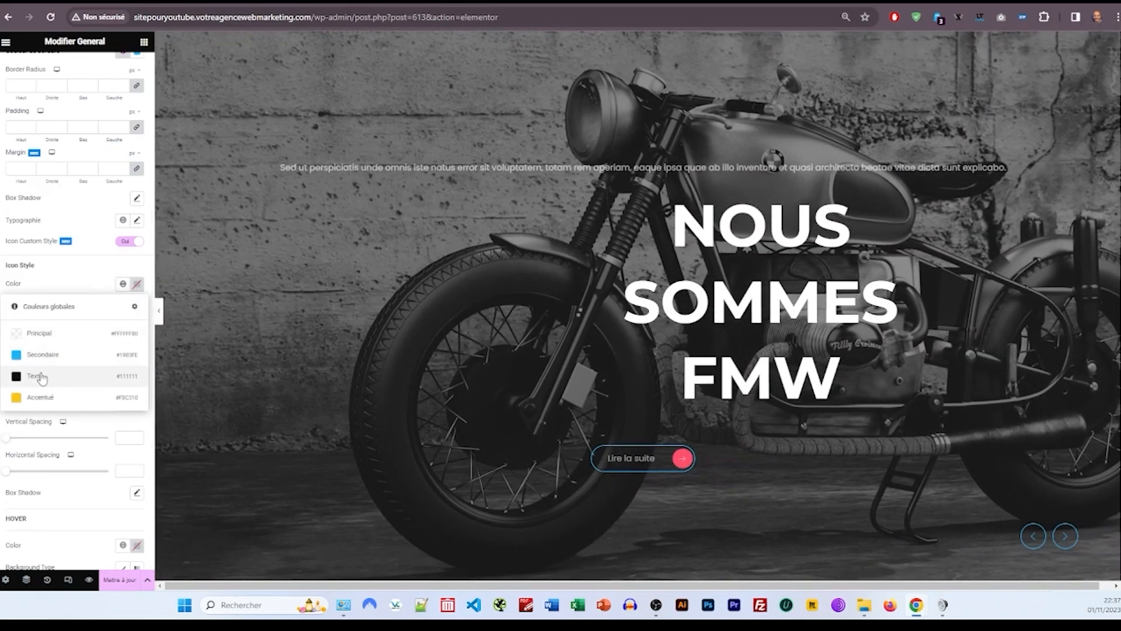
pyautogui.click(41, 377)
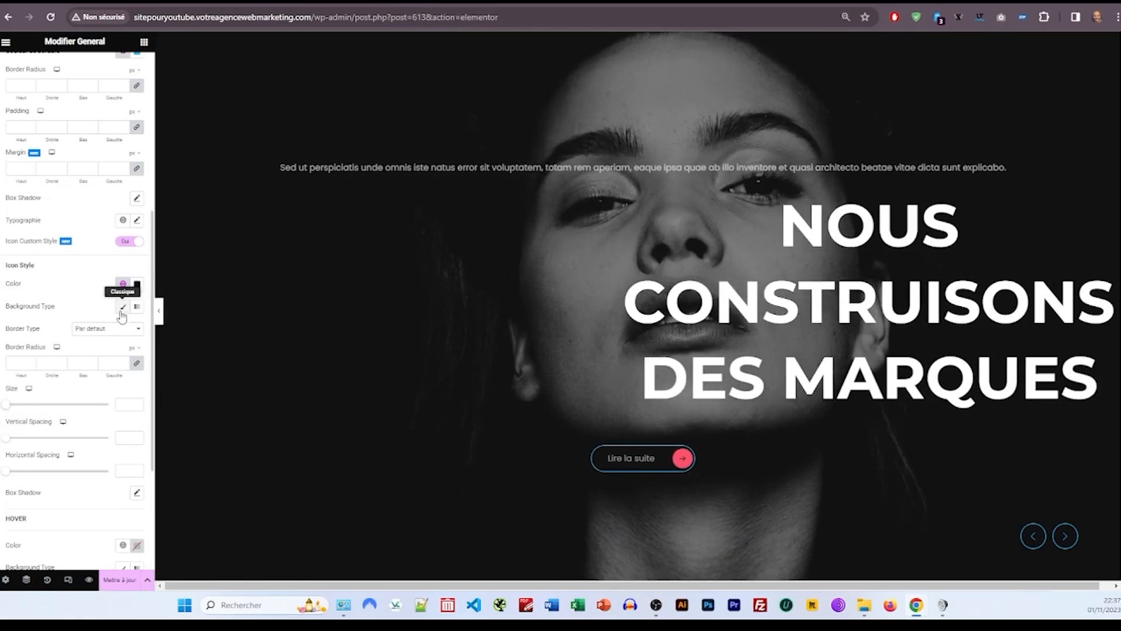
# Step: Give the slider button's icon a classic background in the global Secondaire color
pyautogui.click(122, 309)
pyautogui.click(123, 329)
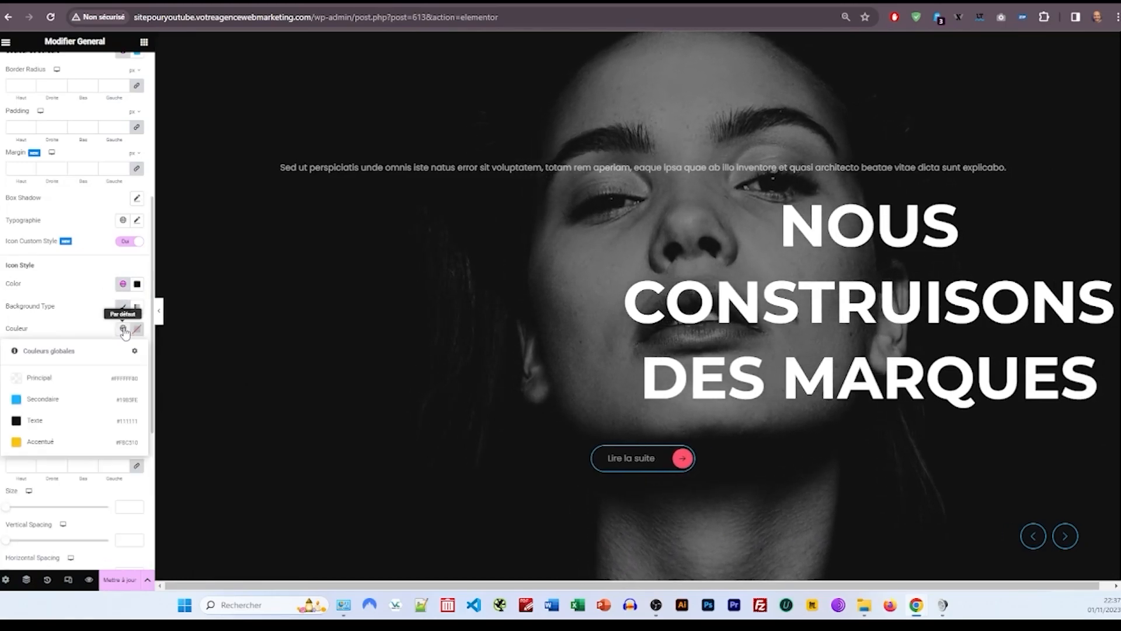
pyautogui.click(62, 398)
# Step: Set the hover-state text color of the slider's button to the global Secondaire color
pyautogui.scroll(-5, 114, 371)
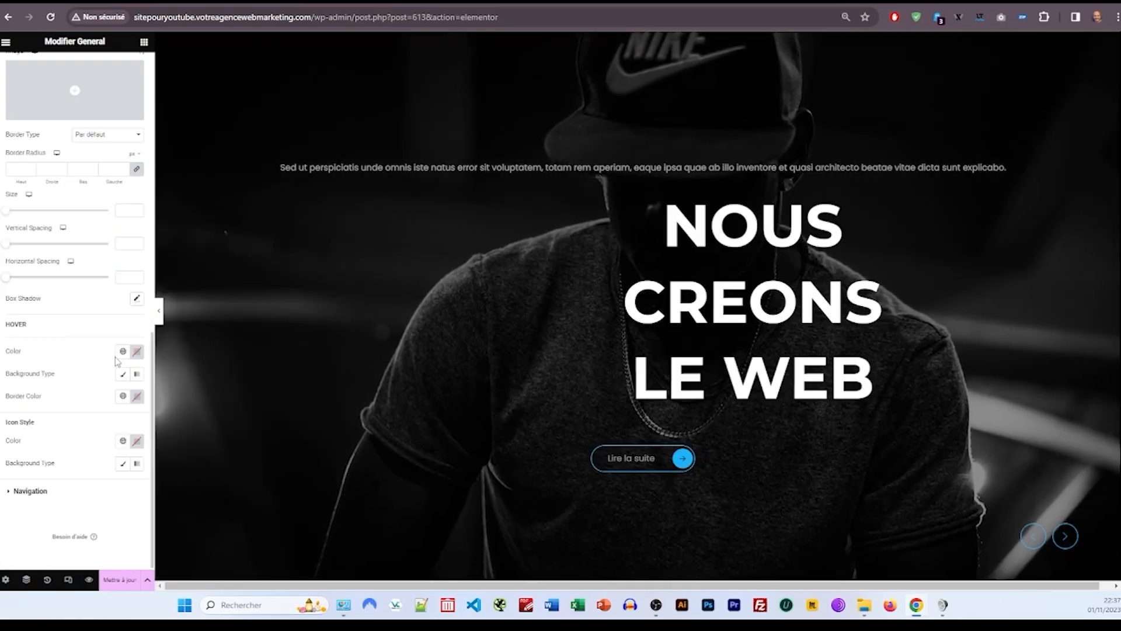
pyautogui.click(122, 352)
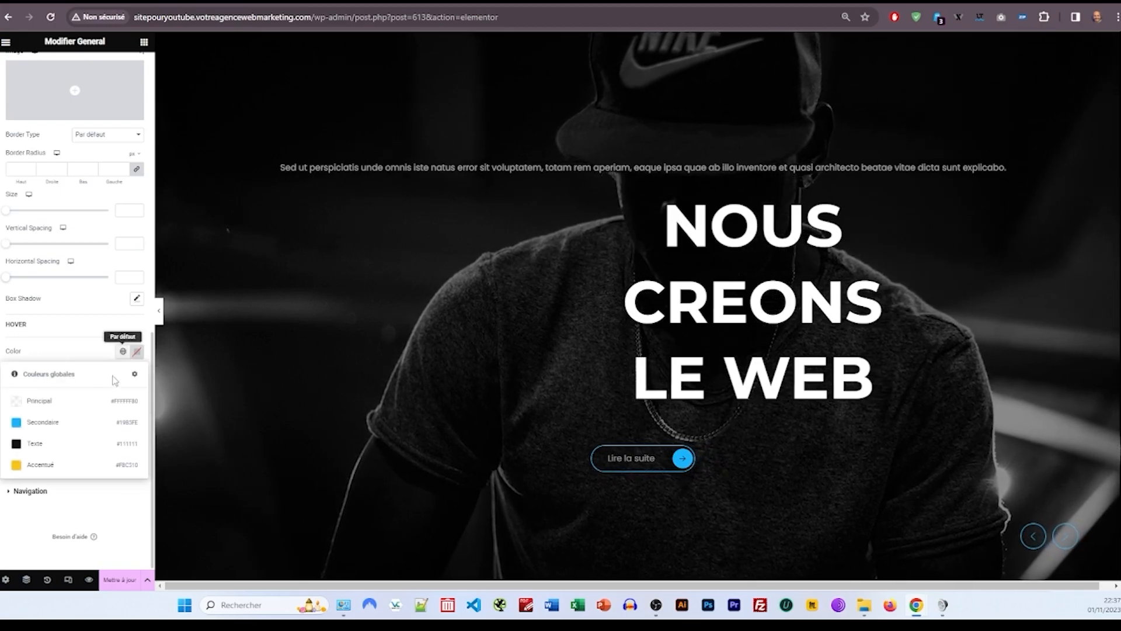
pyautogui.click(57, 421)
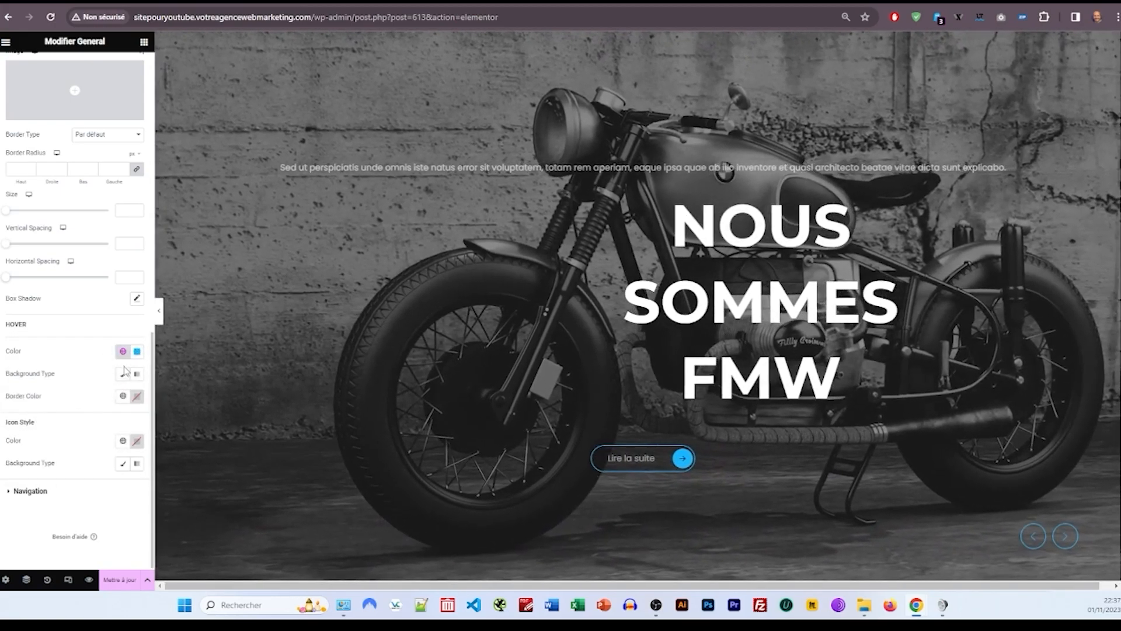
# Step: Give the button's hover state a classic background and make its background and border colors fully transparent
pyautogui.click(123, 374)
pyautogui.click(136, 396)
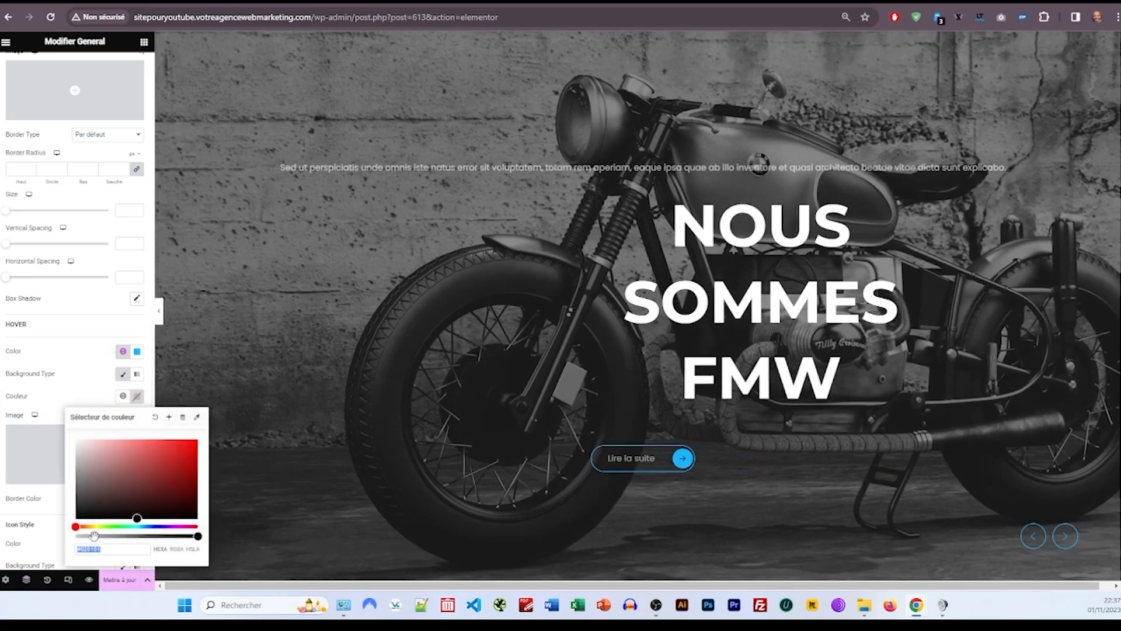
pyautogui.moveTo(93, 536); pyautogui.dragTo(76, 536)
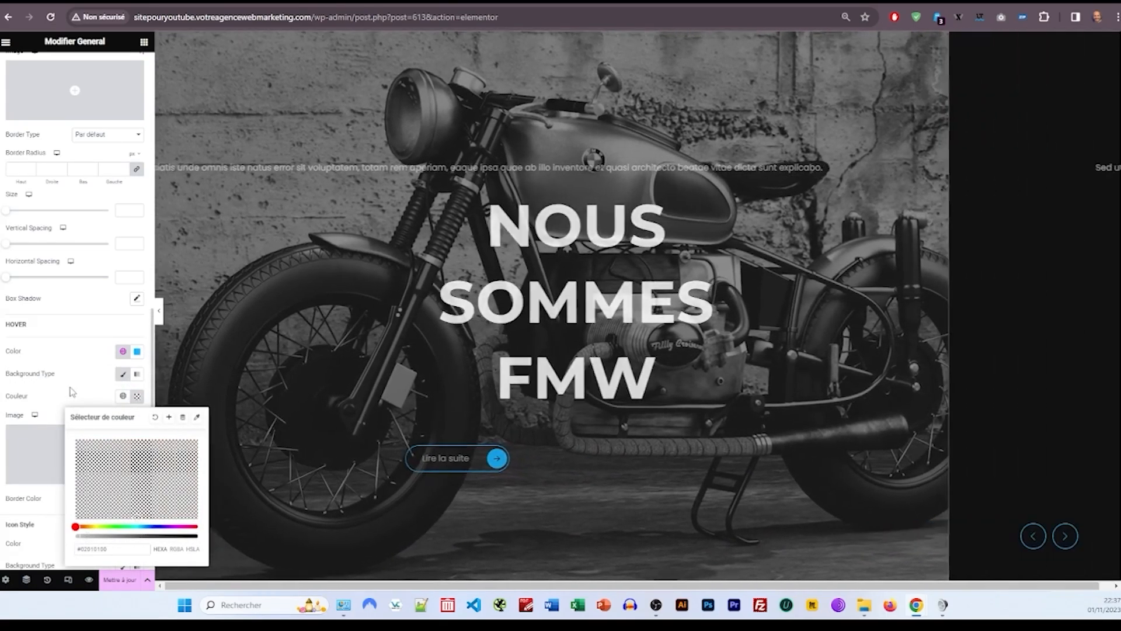
pyautogui.scroll(-3, 75, 382)
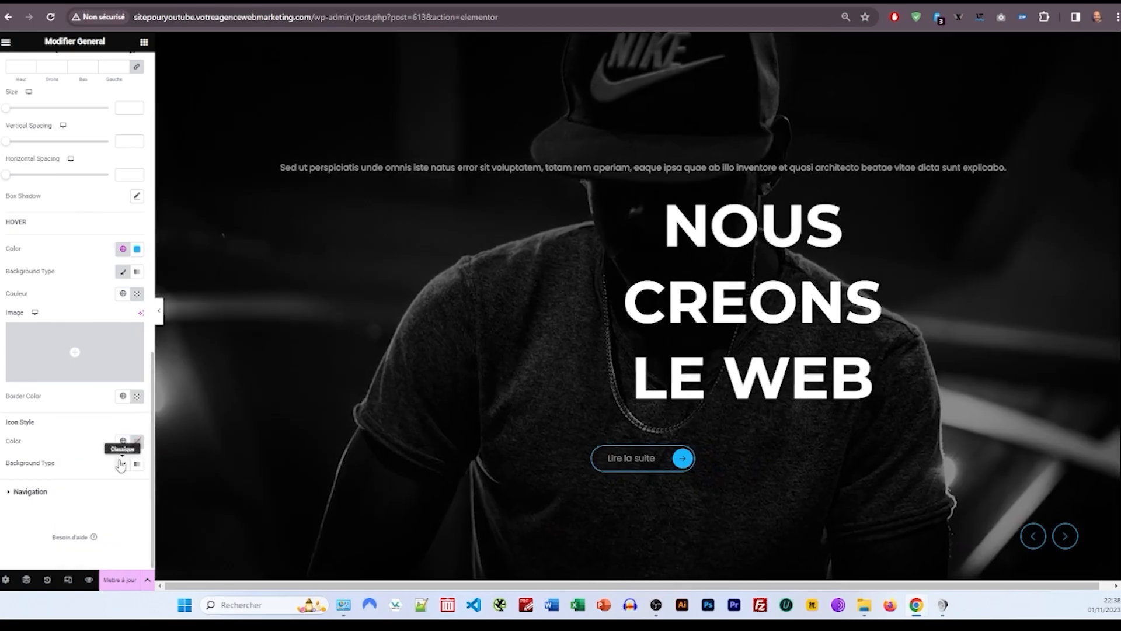
# Step: Set the button icon's hover color to the global Secondaire color and give it a fully transparent classic background
pyautogui.click(123, 462)
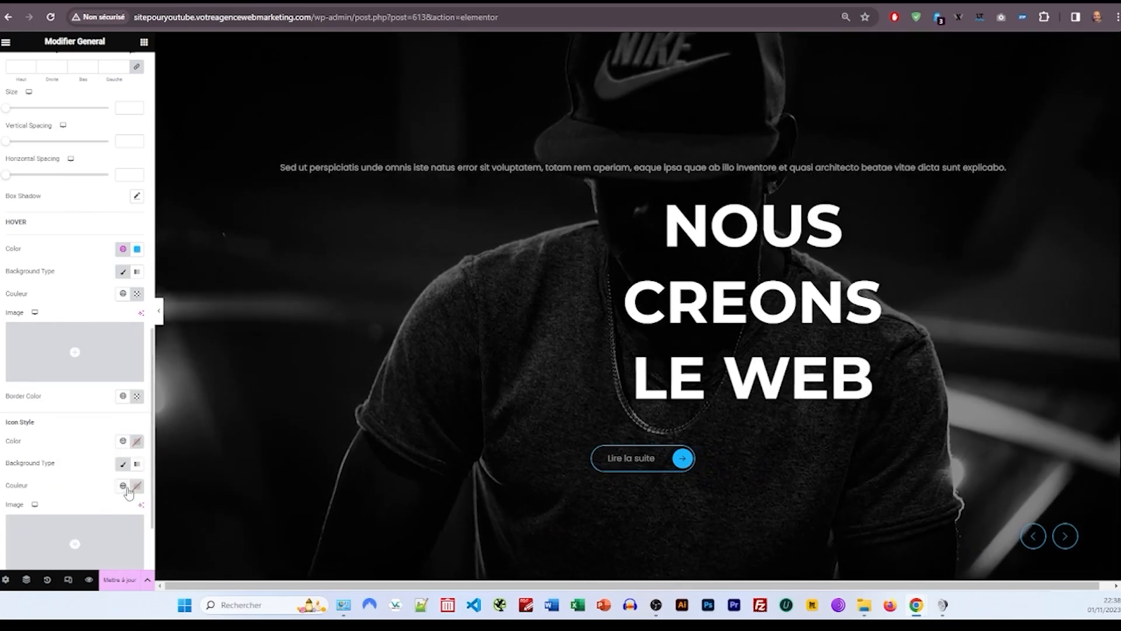
pyautogui.click(122, 485)
pyautogui.scroll(-3, 61, 434)
pyautogui.click(58, 420)
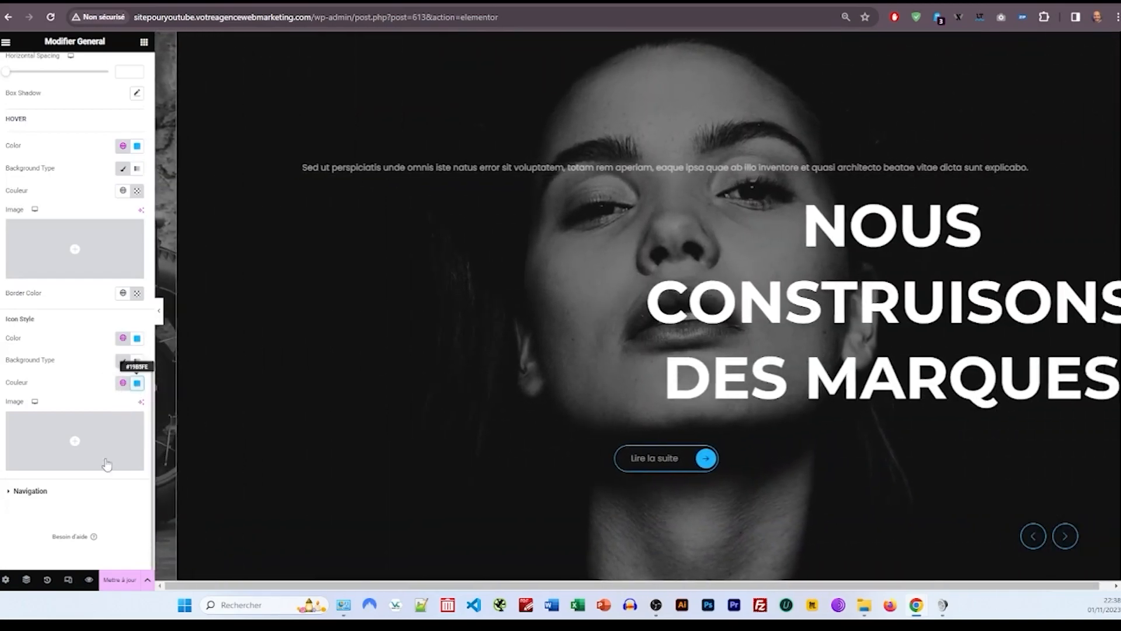
pyautogui.click(137, 383)
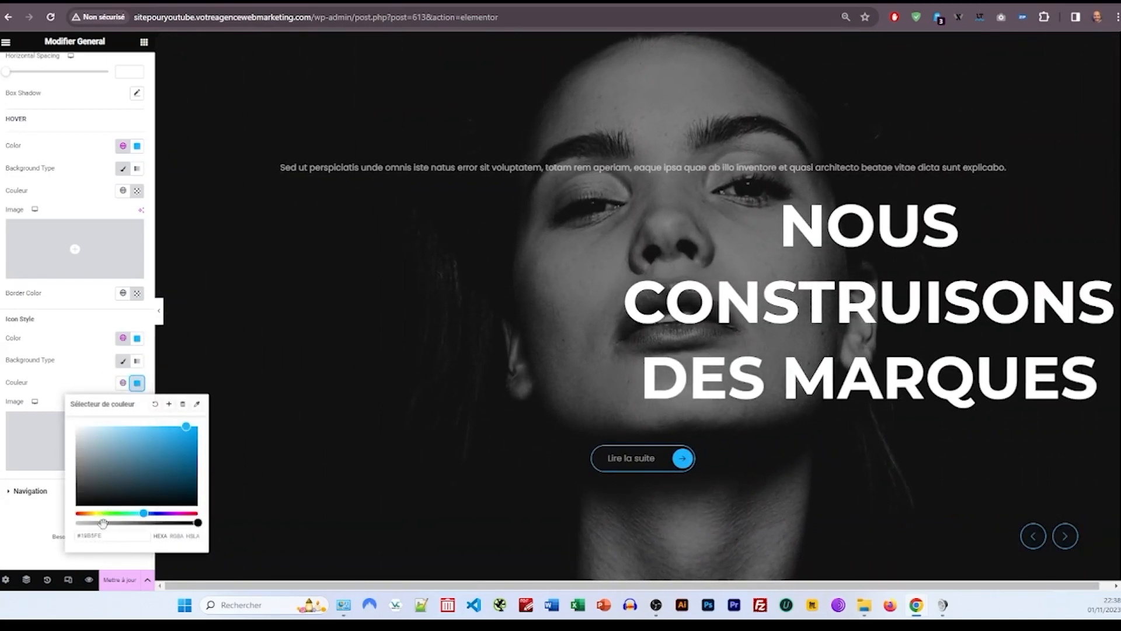
pyautogui.moveTo(105, 523); pyautogui.dragTo(61, 517)
pyautogui.click(96, 370)
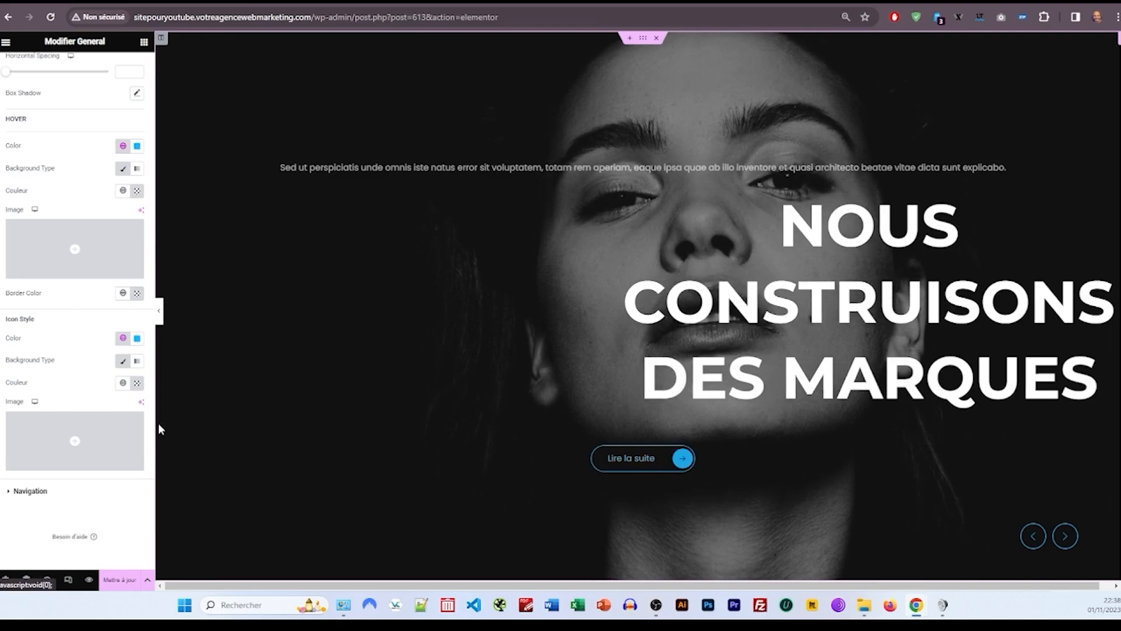
# Step: Try left alignment for the slider's content in its additional settings
pyautogui.scroll(7, 88, 245)
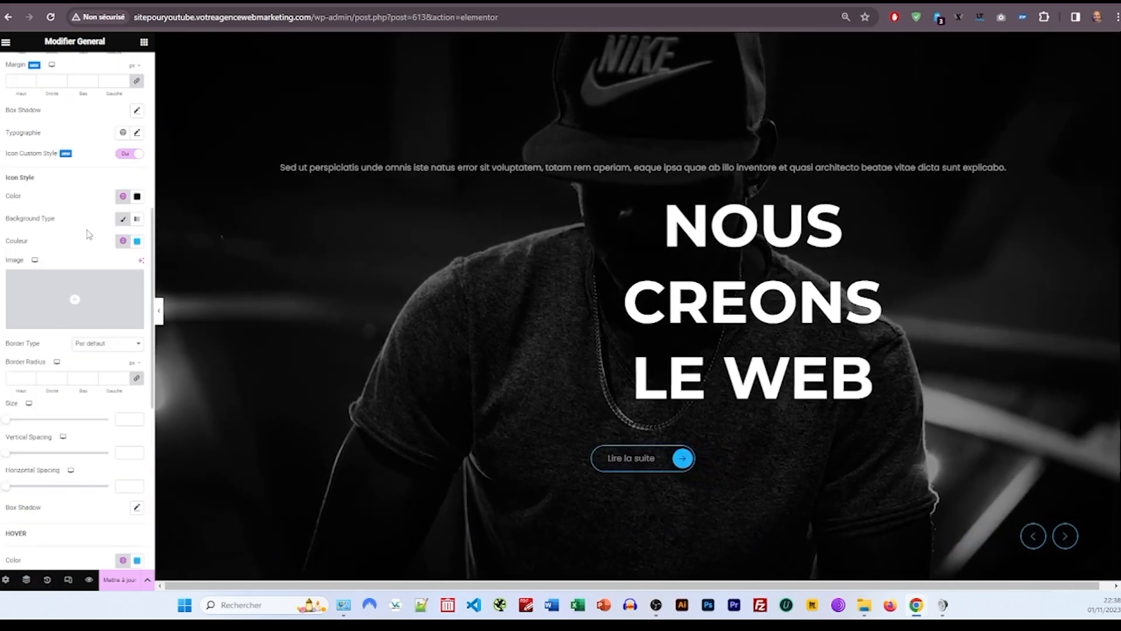
pyautogui.scroll(7, 88, 225)
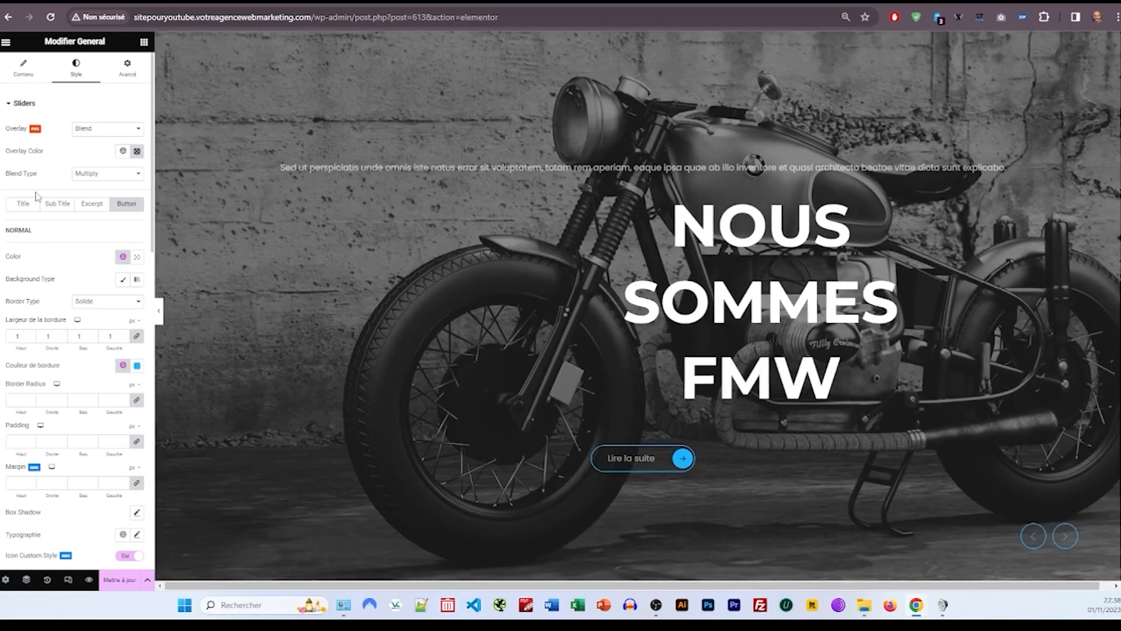
pyautogui.click(23, 204)
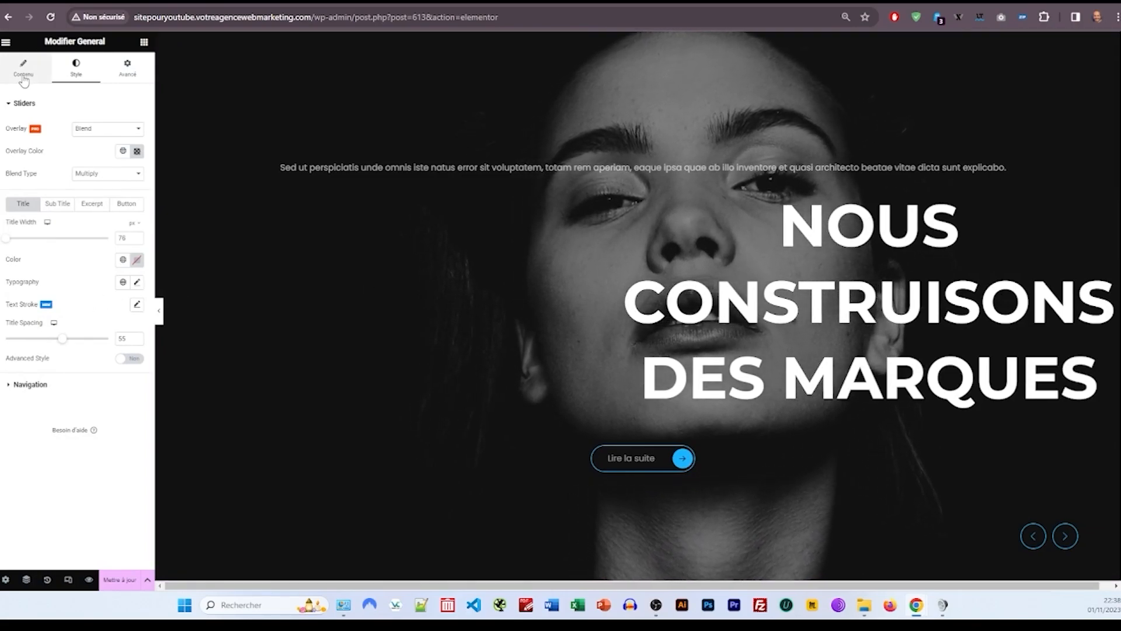
pyautogui.click(24, 79)
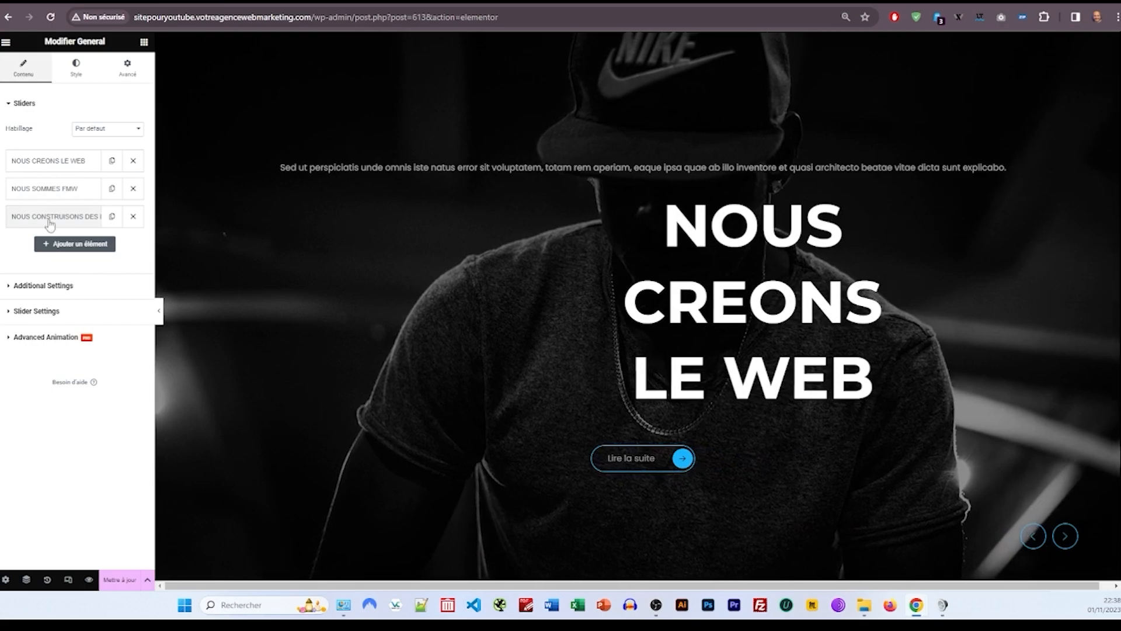
pyautogui.click(42, 286)
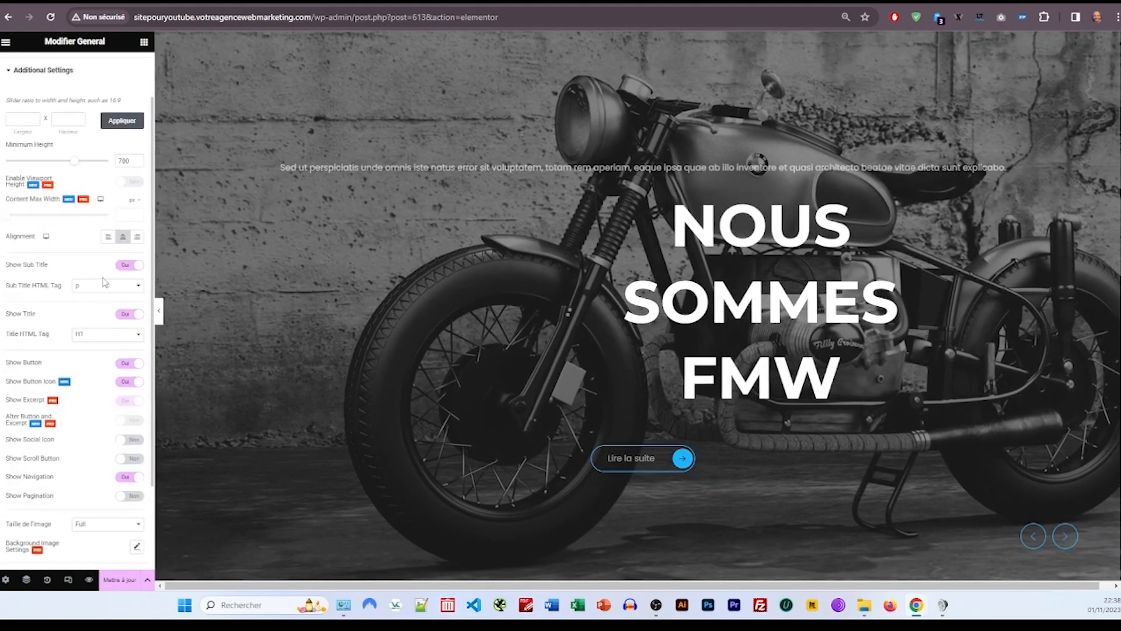
pyautogui.scroll(-3, 78, 461)
pyautogui.click(77, 464)
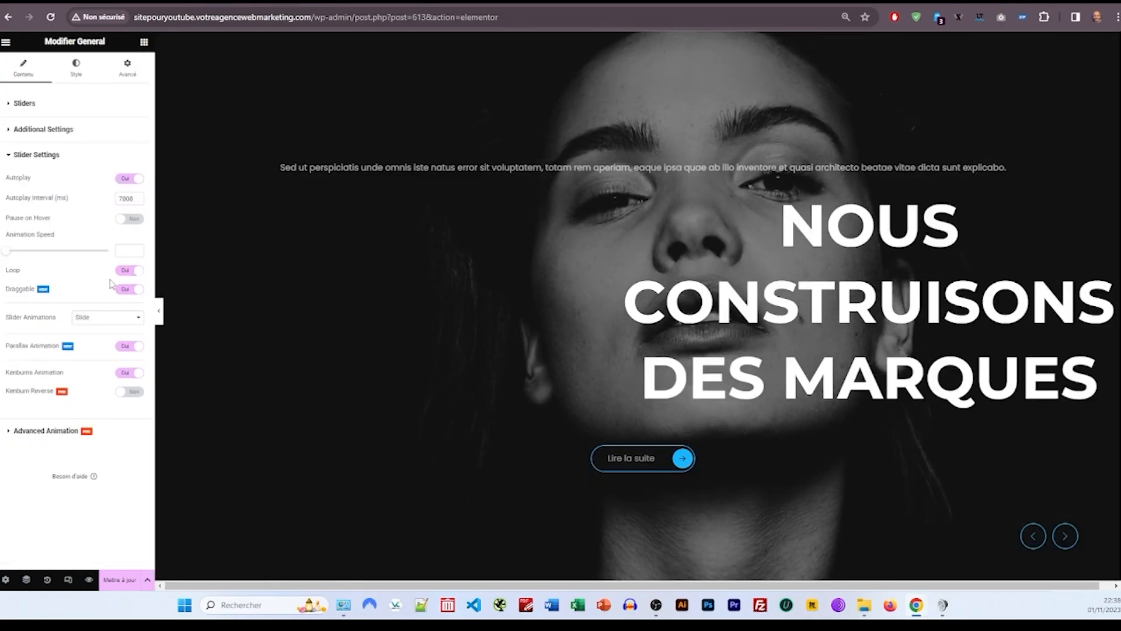
pyautogui.click(73, 136)
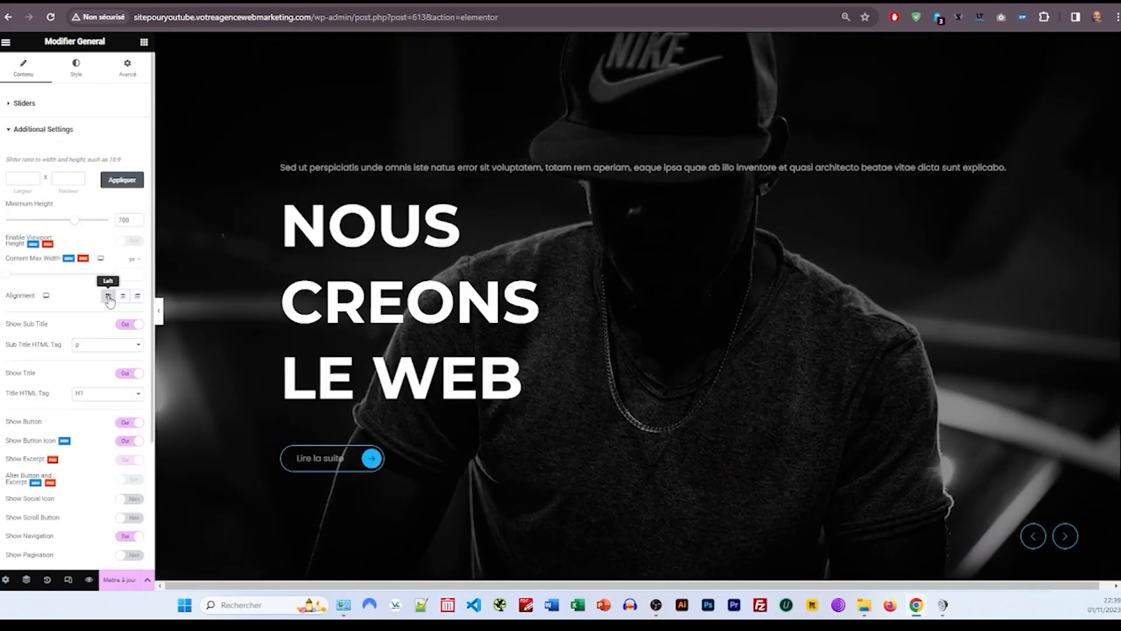
# Step: Change the slider's Title Width unit to percent and set the width to 76 %
pyautogui.click(76, 68)
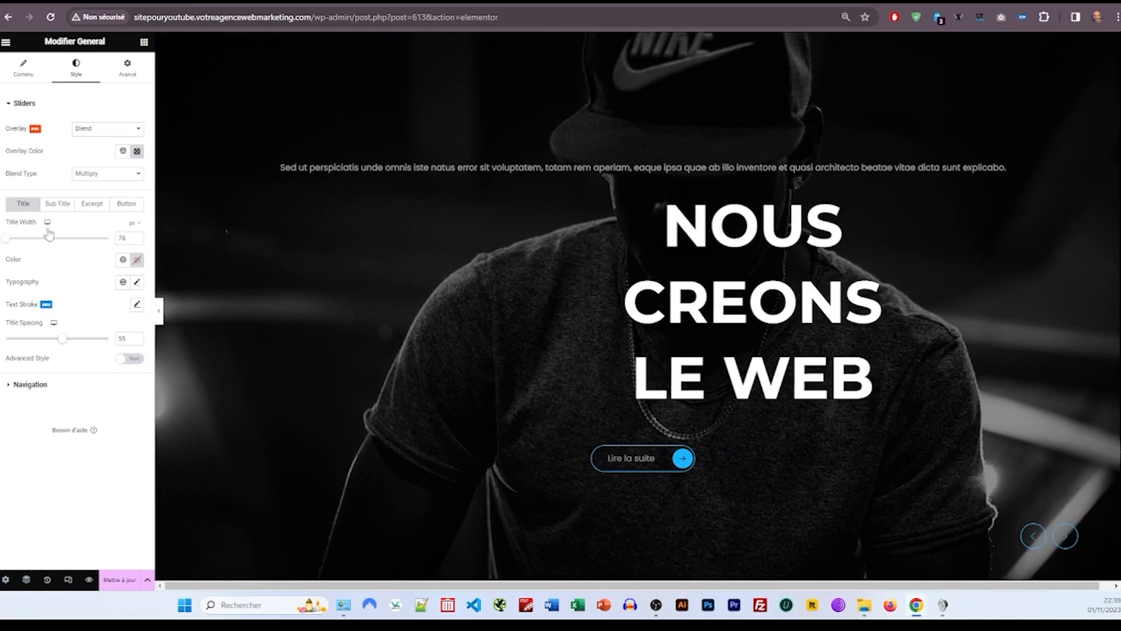
pyautogui.moveTo(12, 239)
pyautogui.mouseDown()
pyautogui.moveTo(43, 240)
pyautogui.moveTo(4, 239)
pyautogui.mouseUp()
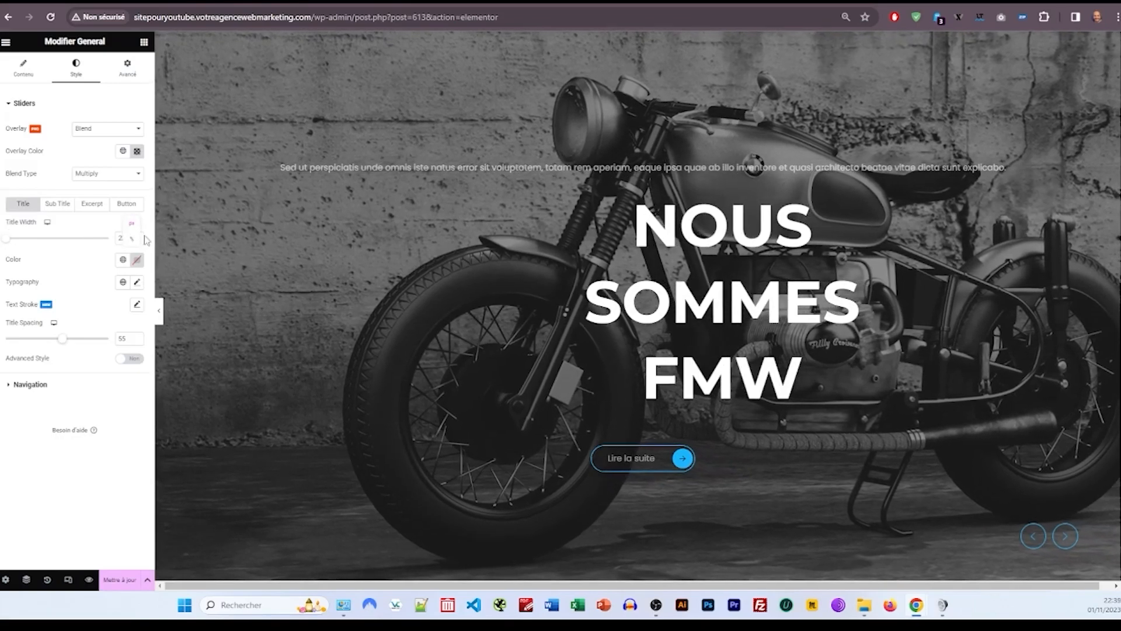
pyautogui.click(133, 239)
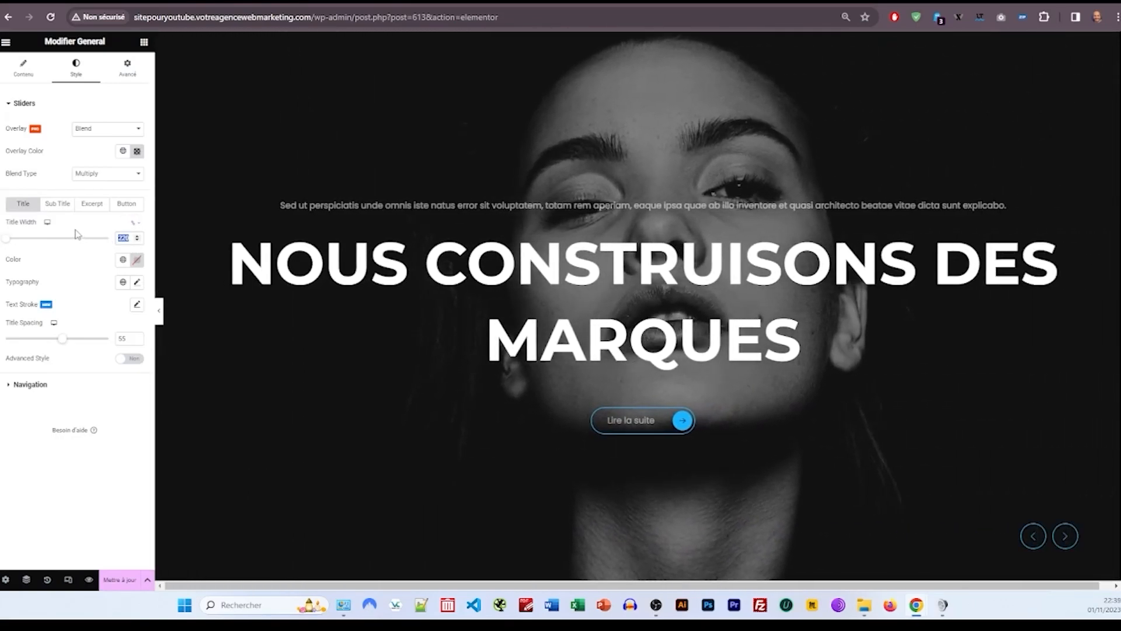
pyautogui.write('78')
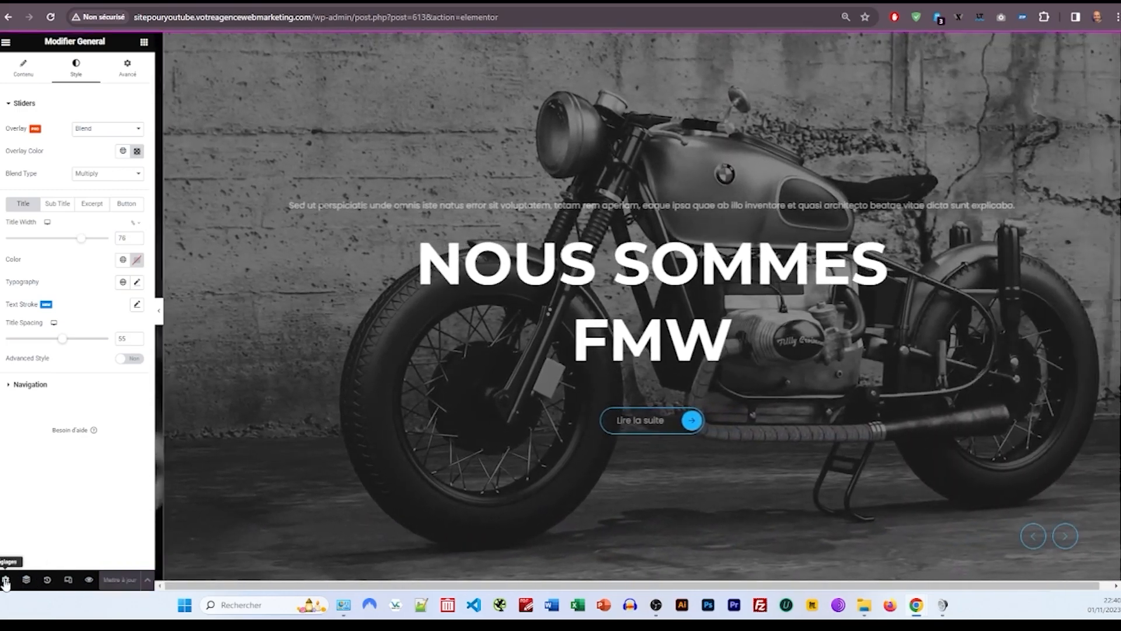
# Step: Change the Home page's template to Elementor Full Width
pyautogui.click(6, 580)
pyautogui.click(104, 443)
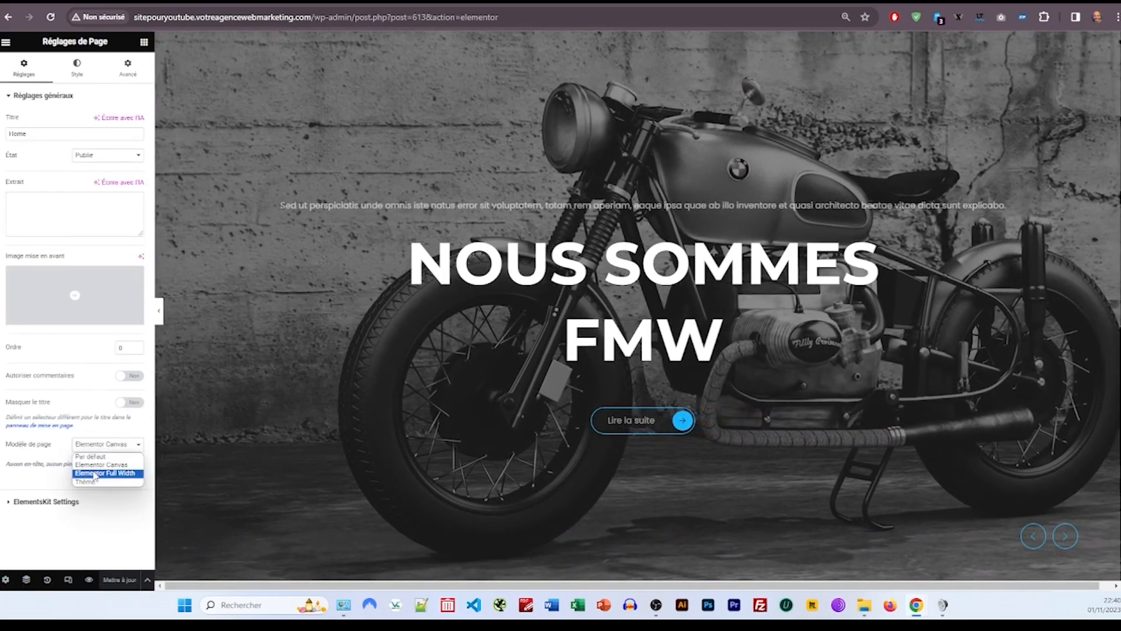
pyautogui.click(100, 473)
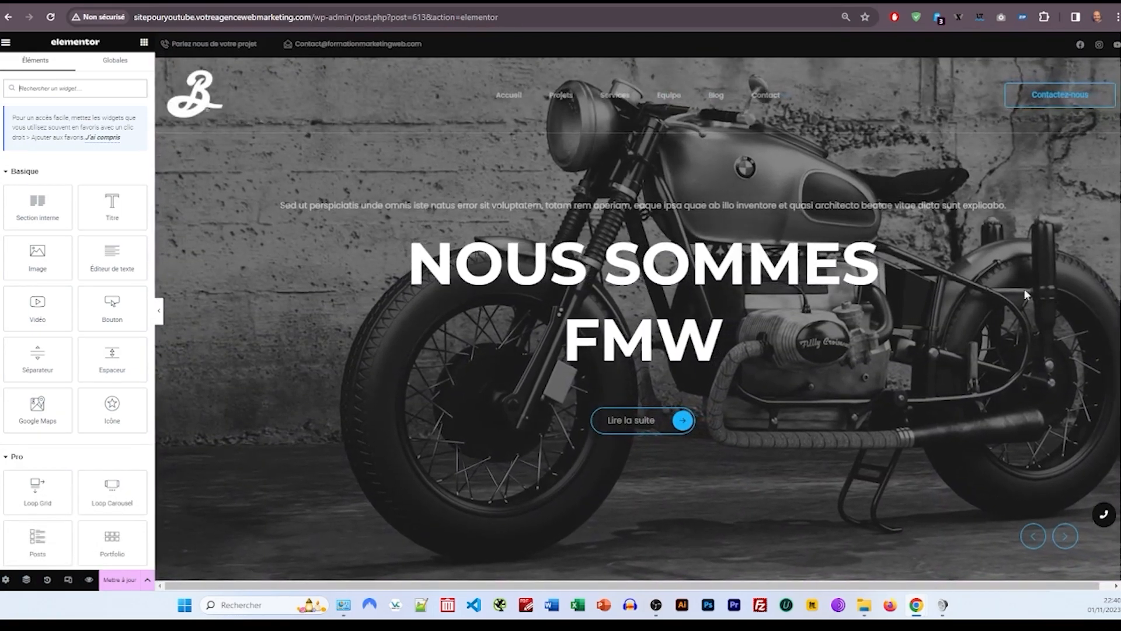
# Step: Add a new single-column section below the slider
pyautogui.scroll(-4, 726, 340)
pyautogui.click(598, 449)
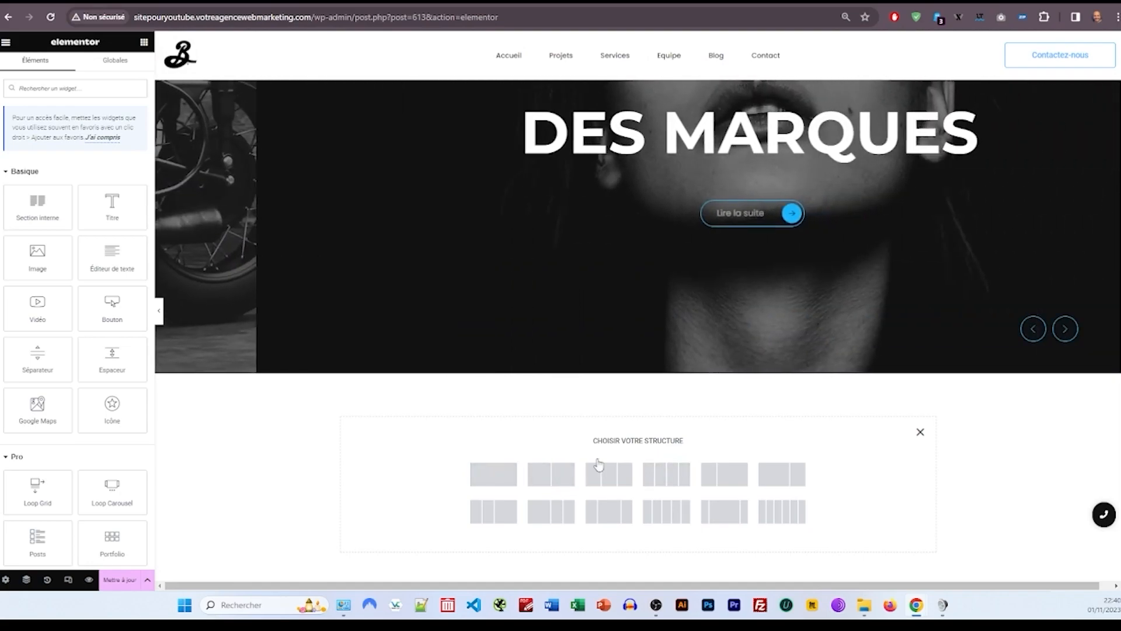
pyautogui.click(493, 474)
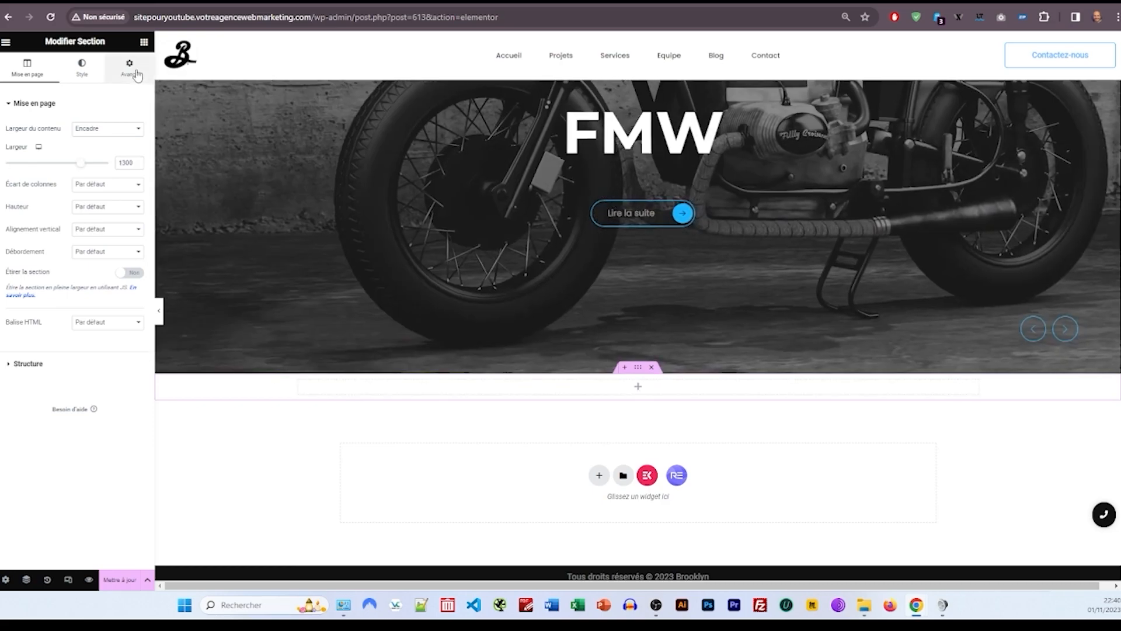
# Step: Unlink the new section's inner margin values and set 100 px at the top and bottom, with 0 at the sides
pyautogui.click(129, 67)
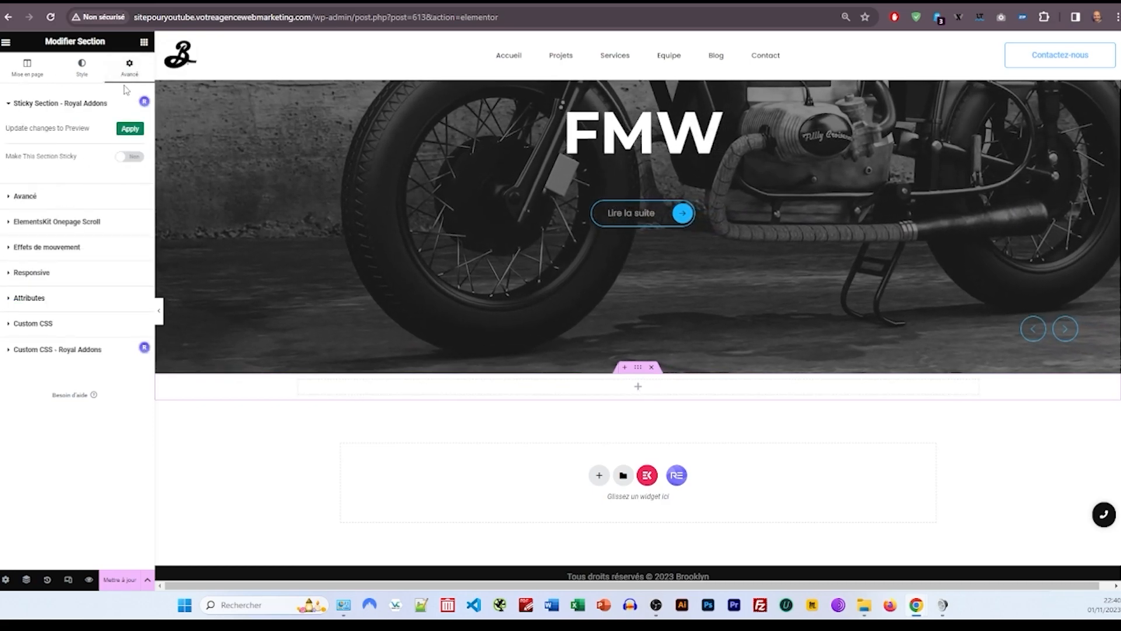
pyautogui.click(47, 201)
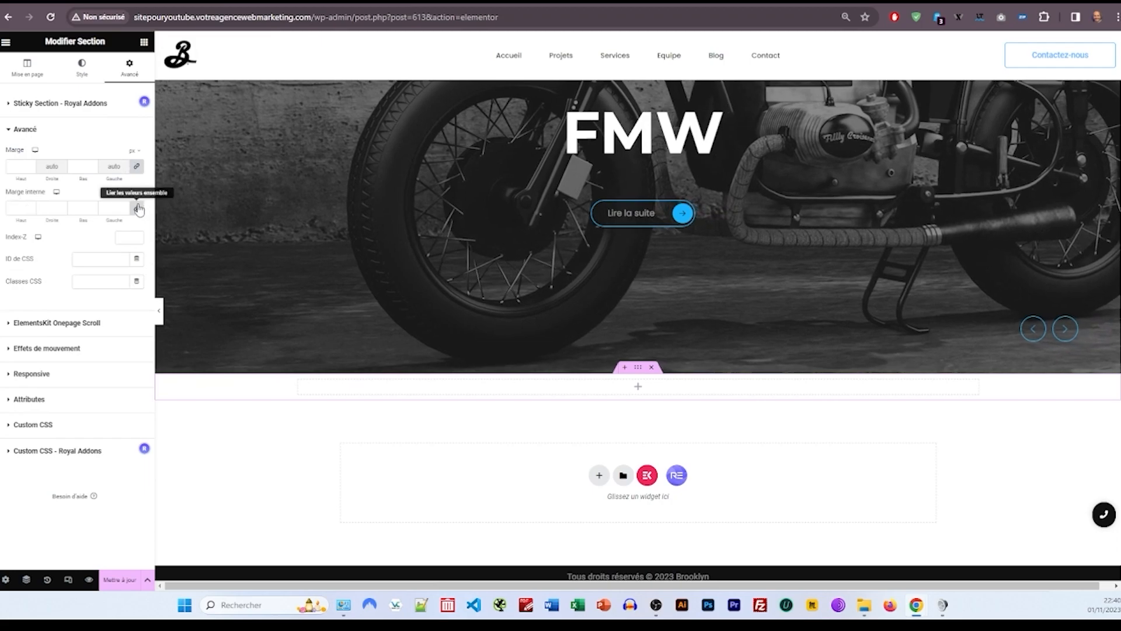
pyautogui.write('100')
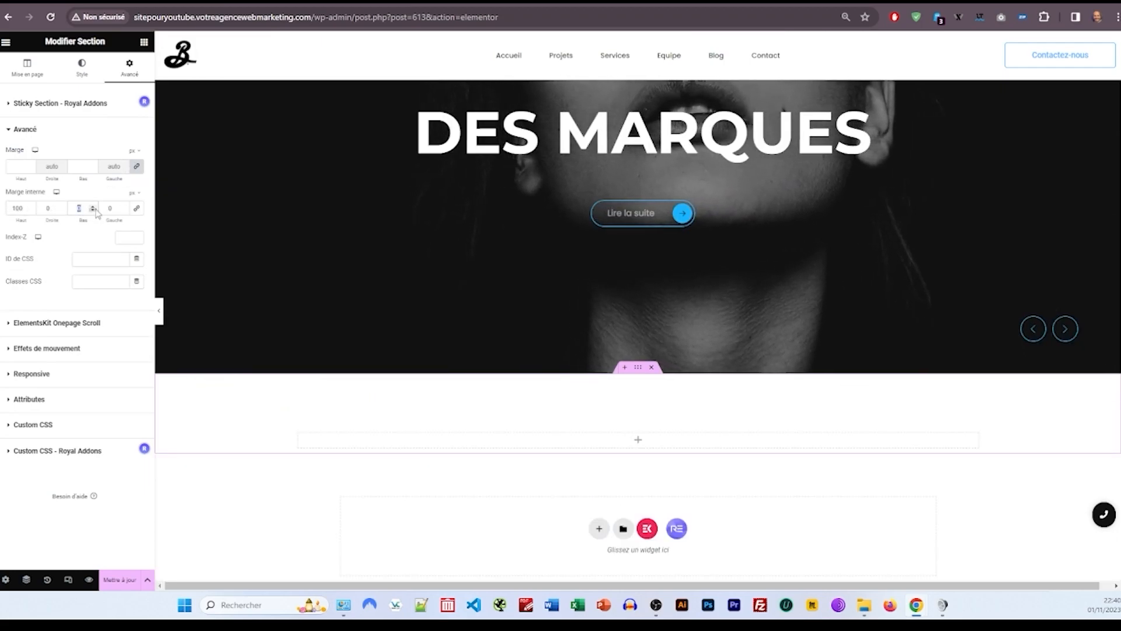
pyautogui.write('100')
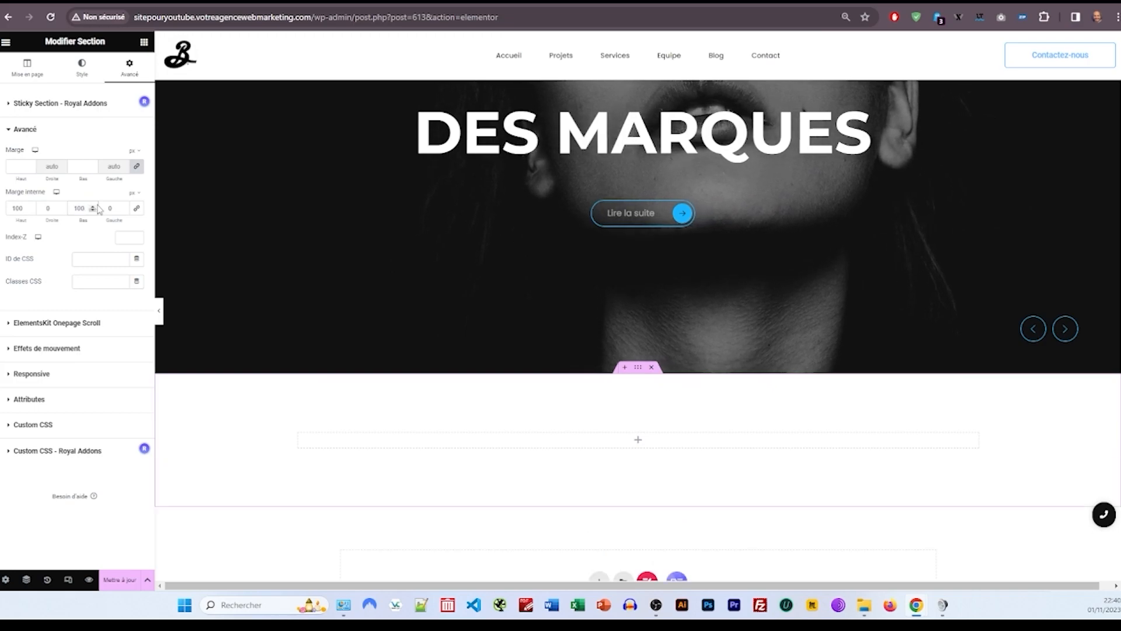
# Step: Add a Titre widget to the new section's column
pyautogui.click(143, 42)
pyautogui.moveTo(112, 206); pyautogui.dragTo(542, 447)
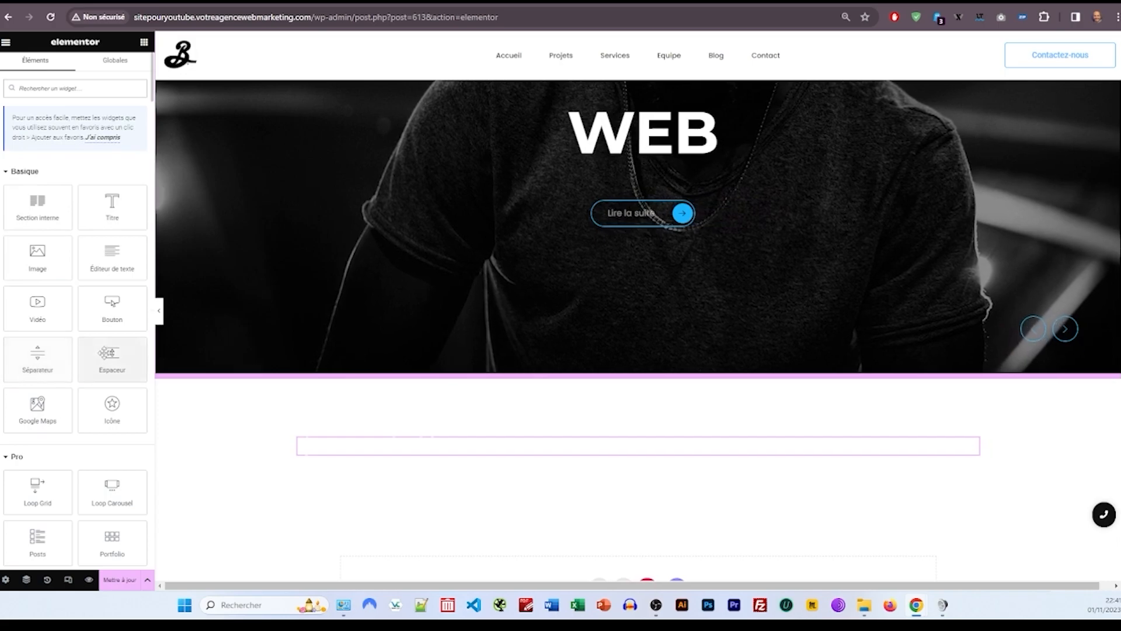
pyautogui.click(106, 354)
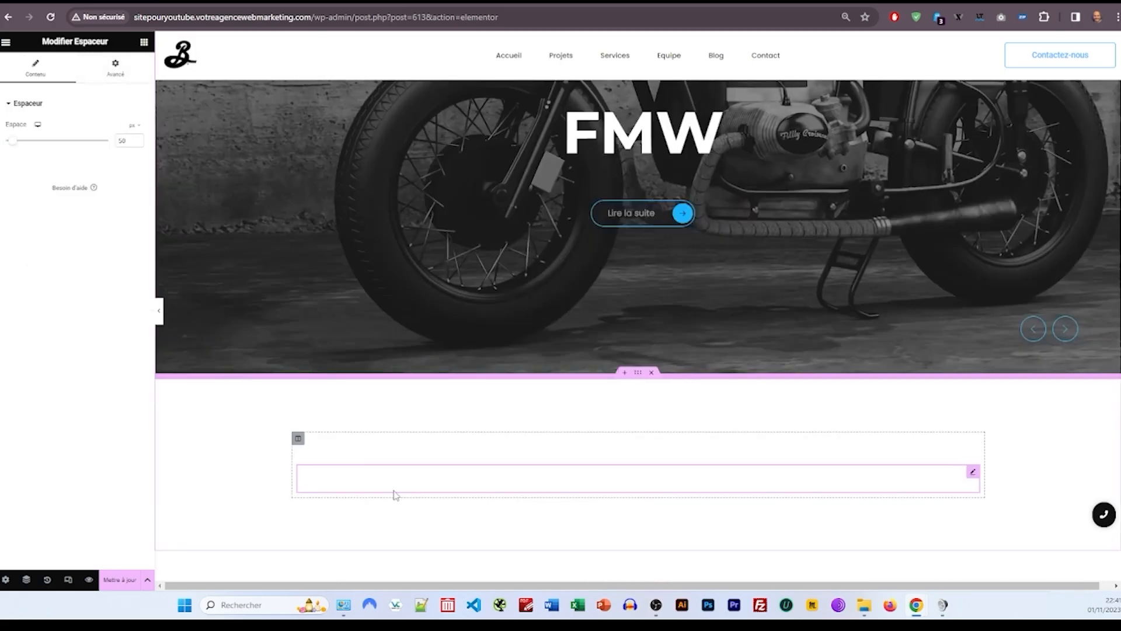
pyautogui.rightClick(396, 495)
pyautogui.click(420, 578)
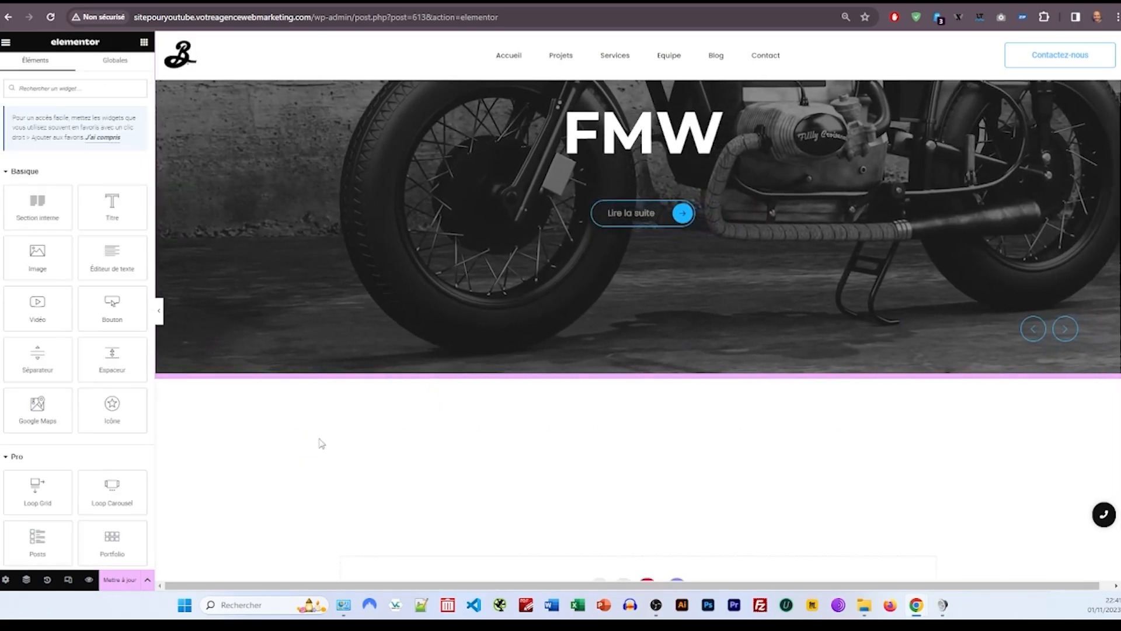
# Step: Add a Séparateur widget below the title, followed by an Éditeur de texte widget
pyautogui.moveTo(62, 368); pyautogui.dragTo(533, 450)
pyautogui.click(144, 46)
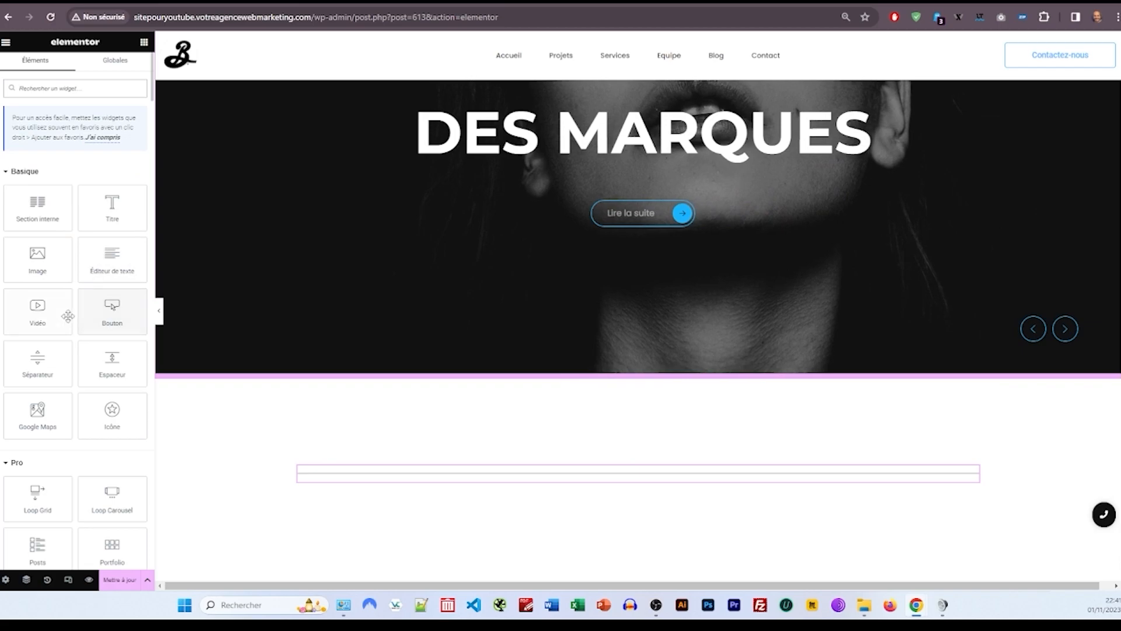
pyautogui.moveTo(115, 273); pyautogui.dragTo(431, 466)
# Step: Center the new section's title and replace its text with "Une agence Web axée sur Vision, produit et personnes."
pyautogui.click(430, 441)
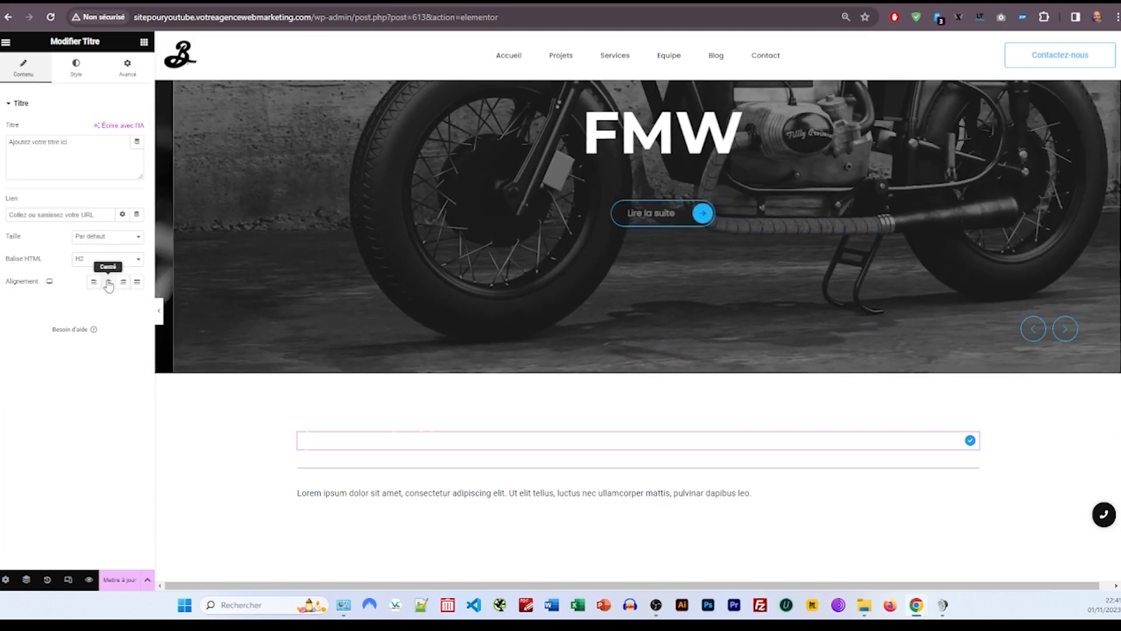
pyautogui.tripleClick(37, 142)
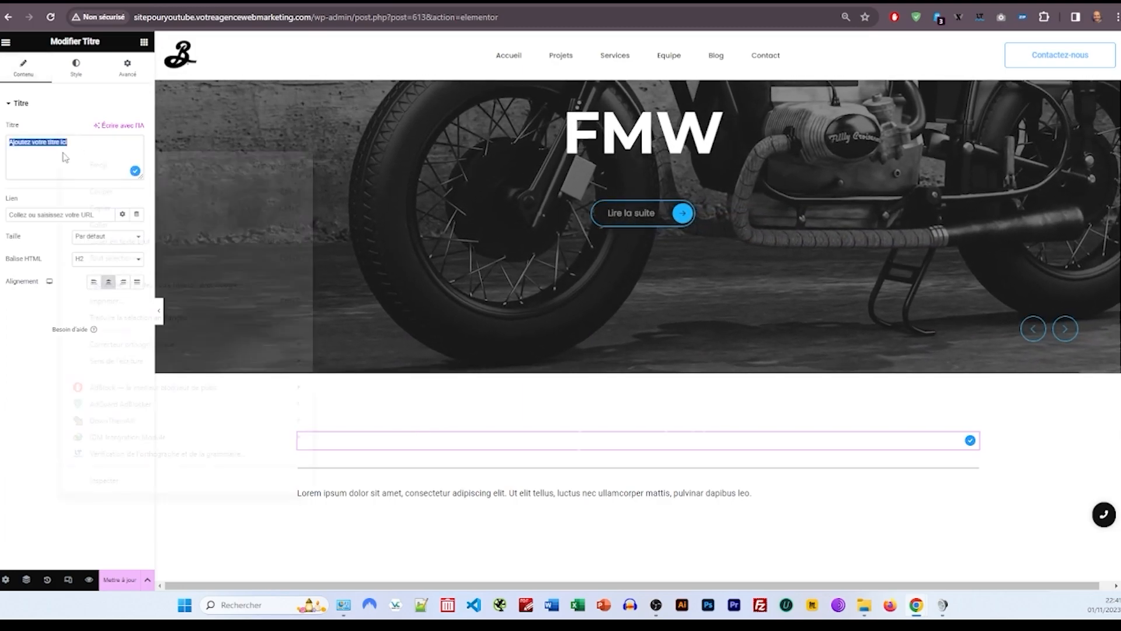
pyautogui.rightClick(61, 152)
pyautogui.click(98, 224)
# Step: Set the section title's text colour to the global colour Texte
pyautogui.click(76, 68)
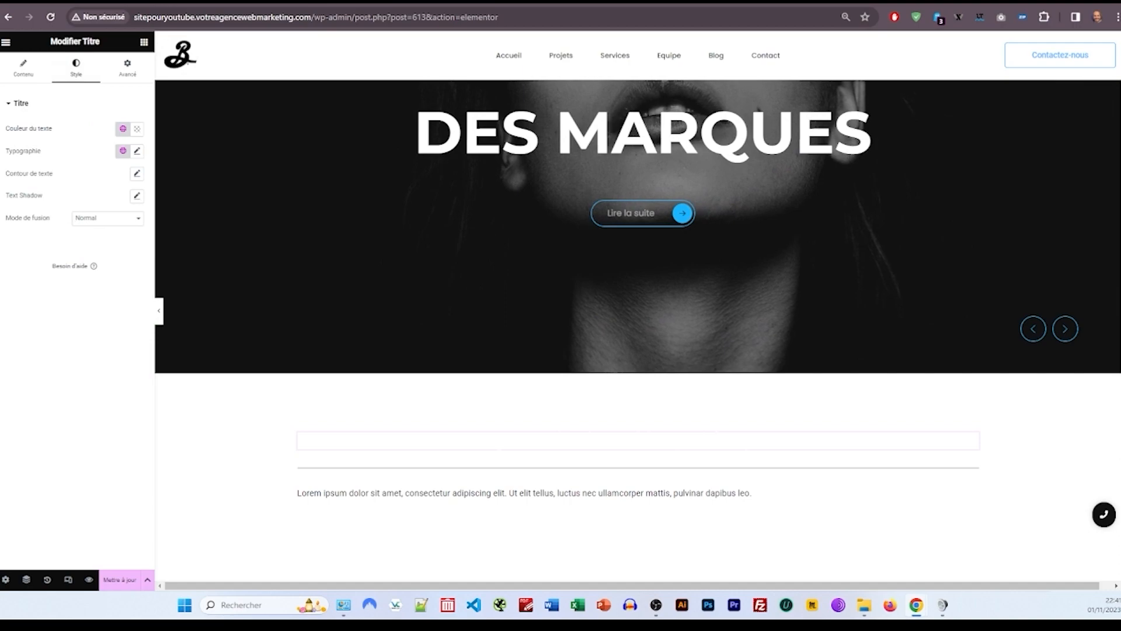
pyautogui.click(123, 128)
pyautogui.click(70, 220)
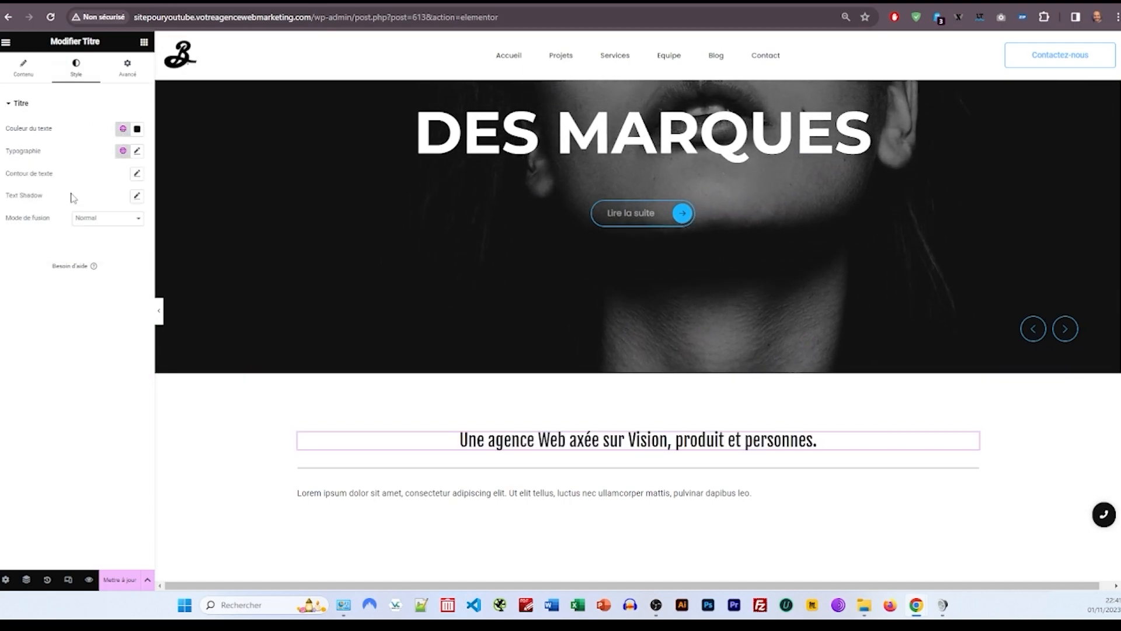
# Step: Set the section title's typography to Montserrat, size 80 px, weight 800
pyautogui.click(137, 151)
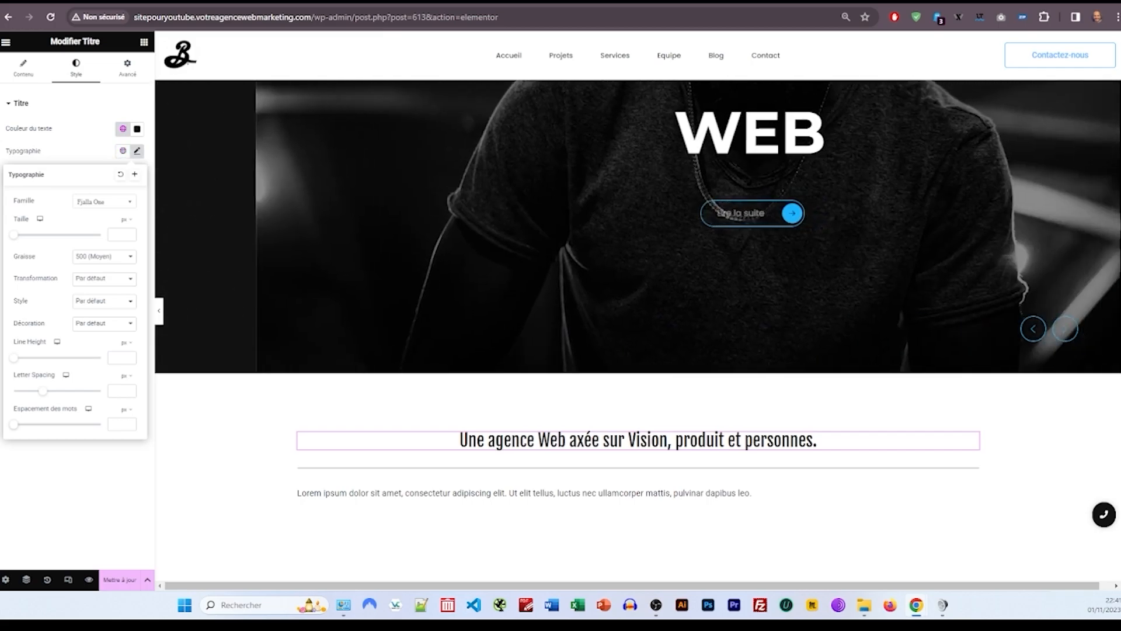
pyautogui.click(108, 204)
pyautogui.scroll(5, 111, 245)
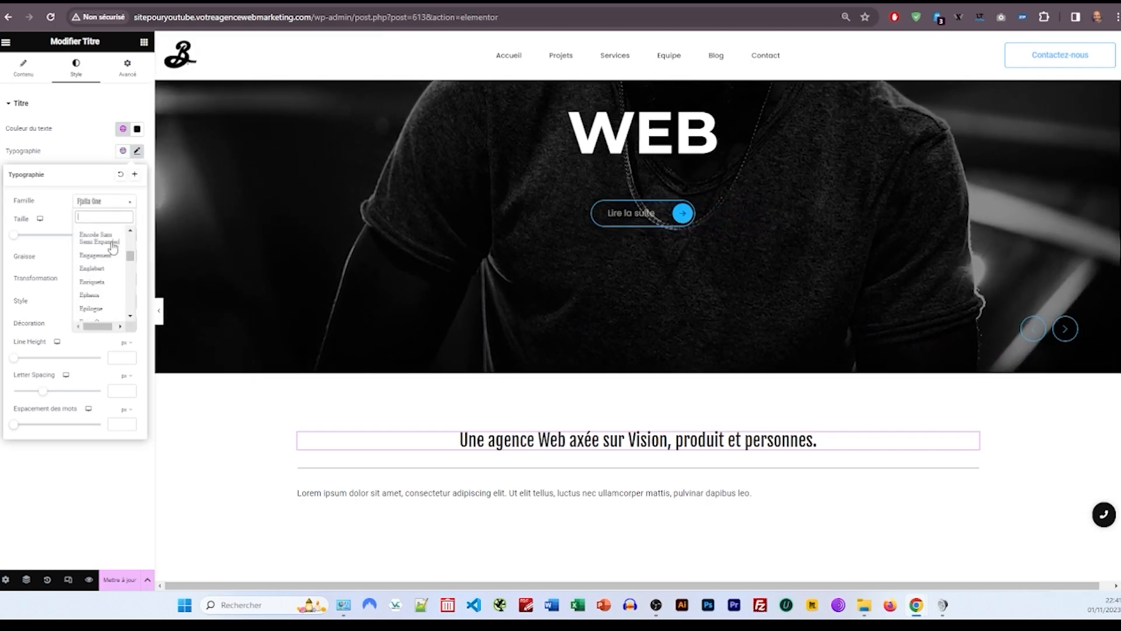
pyautogui.scroll(10, 111, 256)
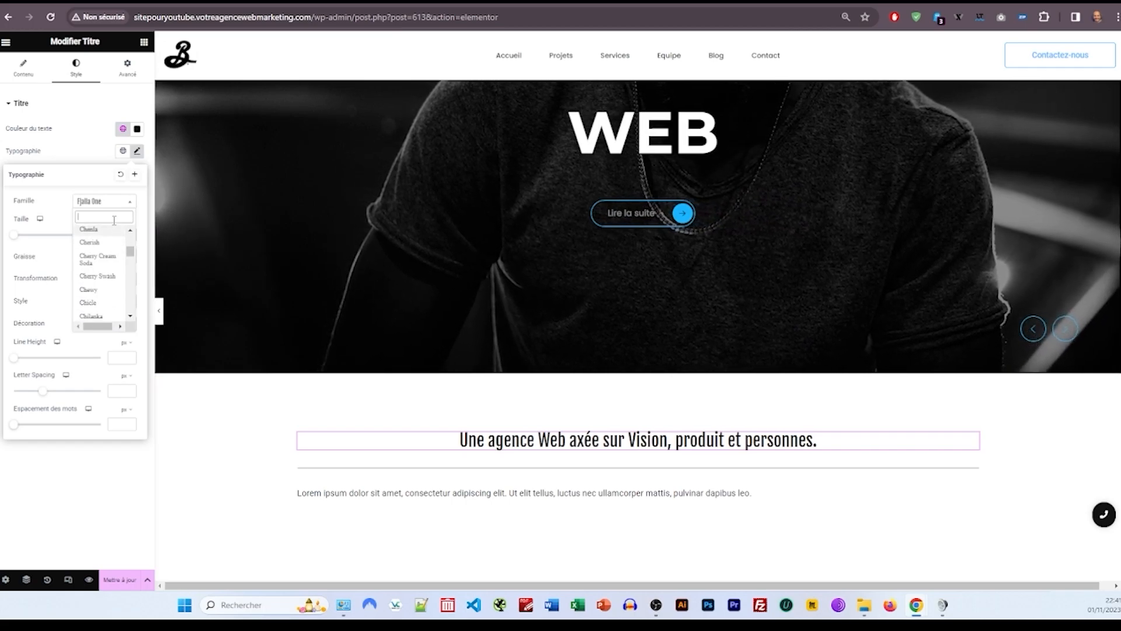
pyautogui.write('mon')
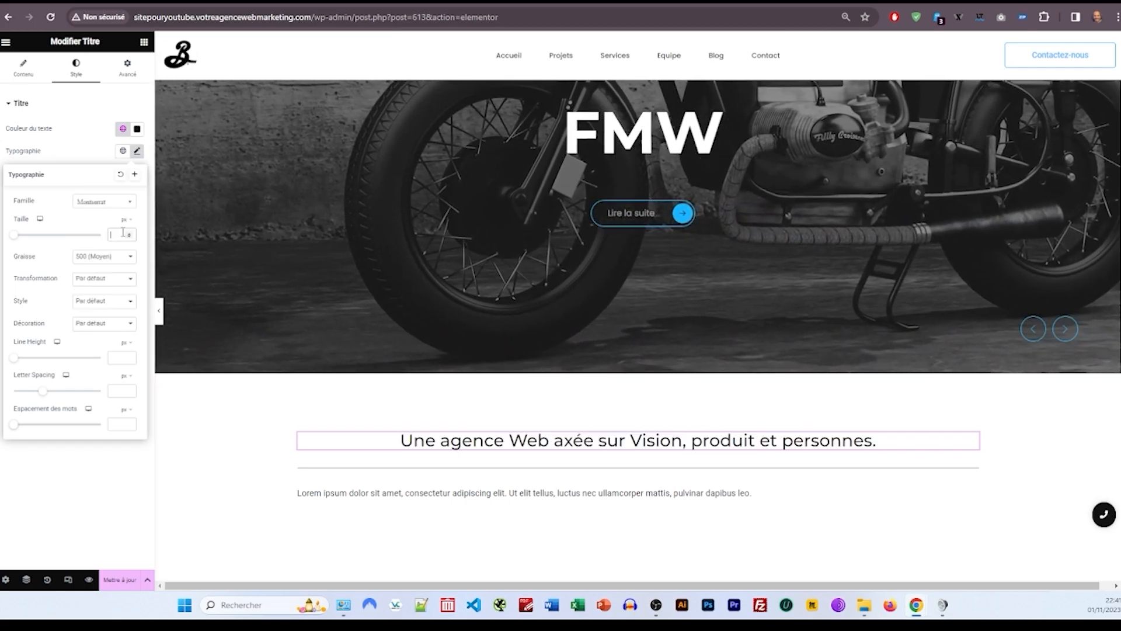
pyautogui.click(123, 233)
pyautogui.write('80')
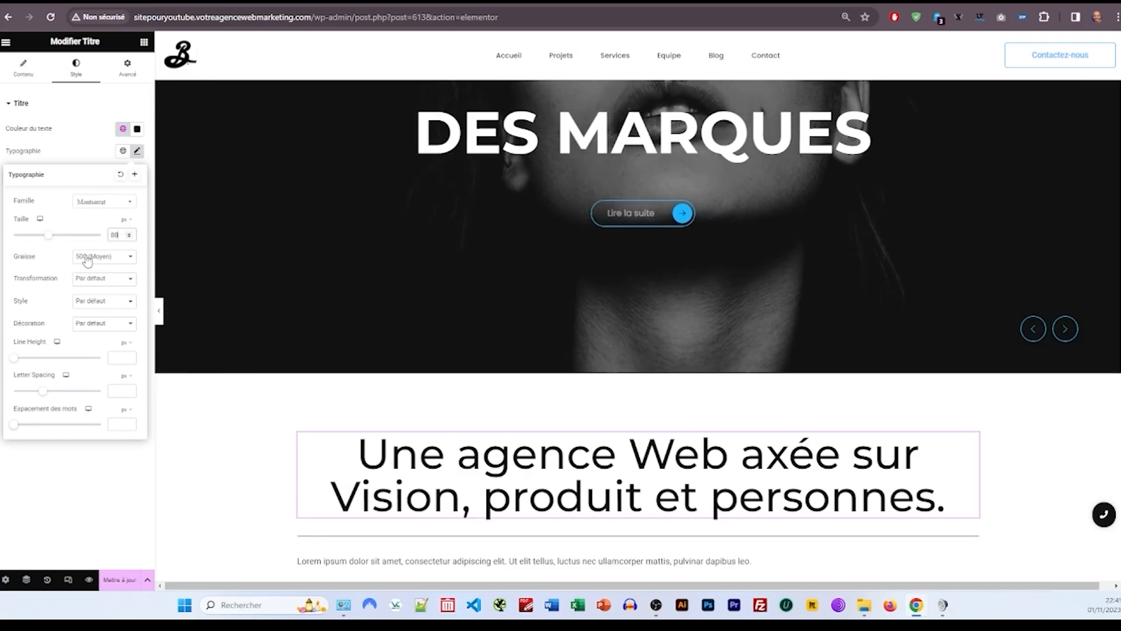
pyautogui.click(87, 259)
pyautogui.click(97, 325)
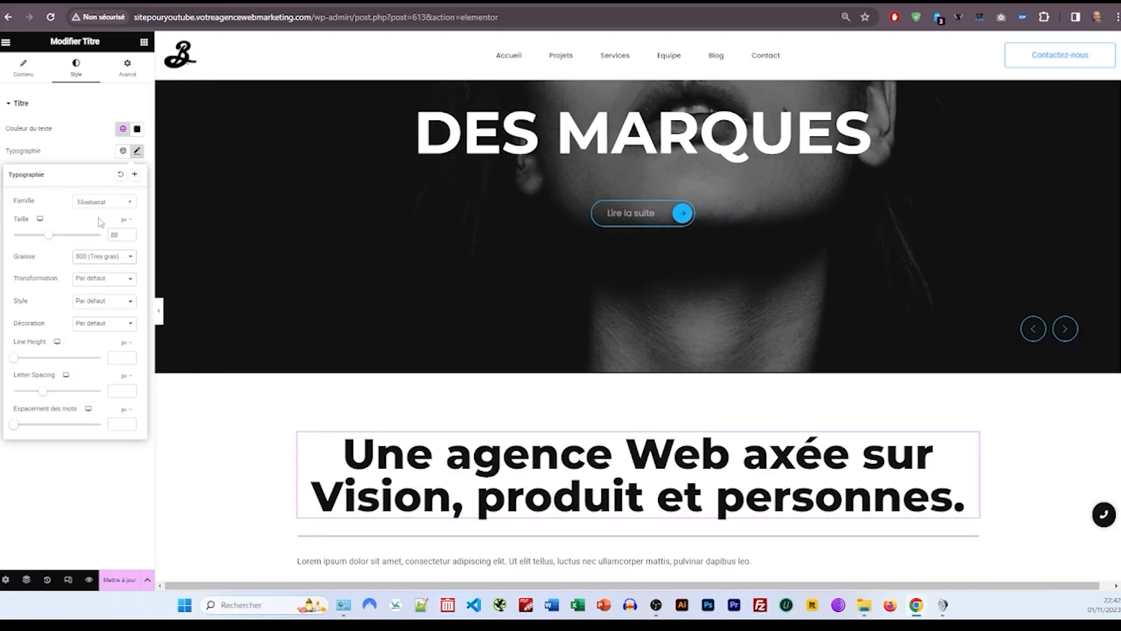
# Step: Set the separator's width below the title to 15% and center it
pyautogui.scroll(-2, 543, 414)
pyautogui.click(543, 417)
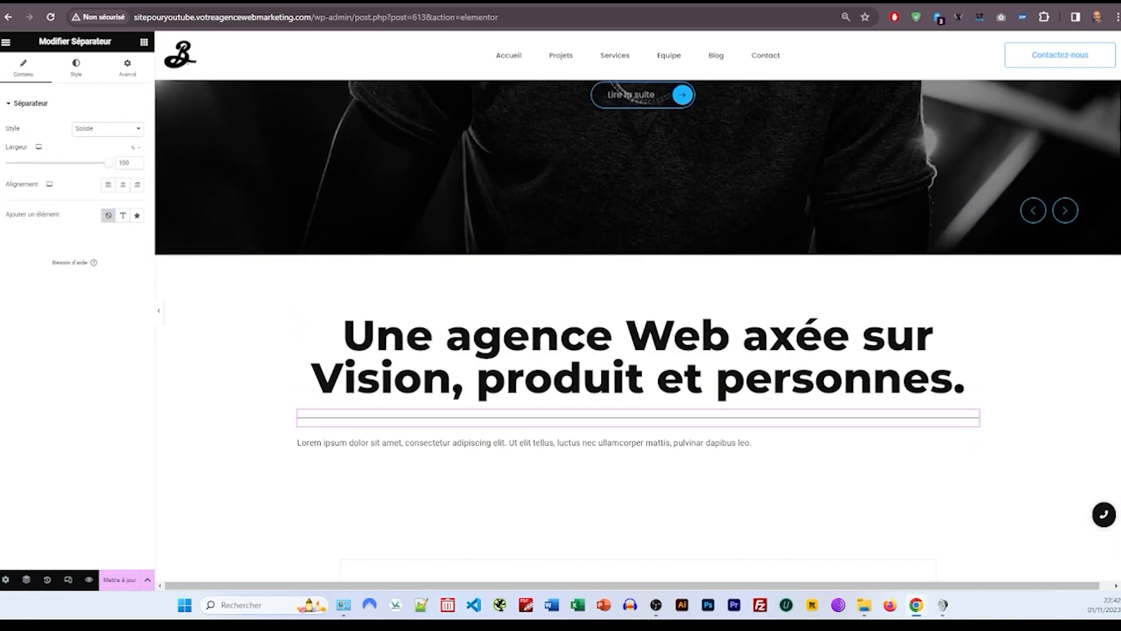
pyautogui.click(124, 162)
pyautogui.write('15')
pyautogui.click(122, 185)
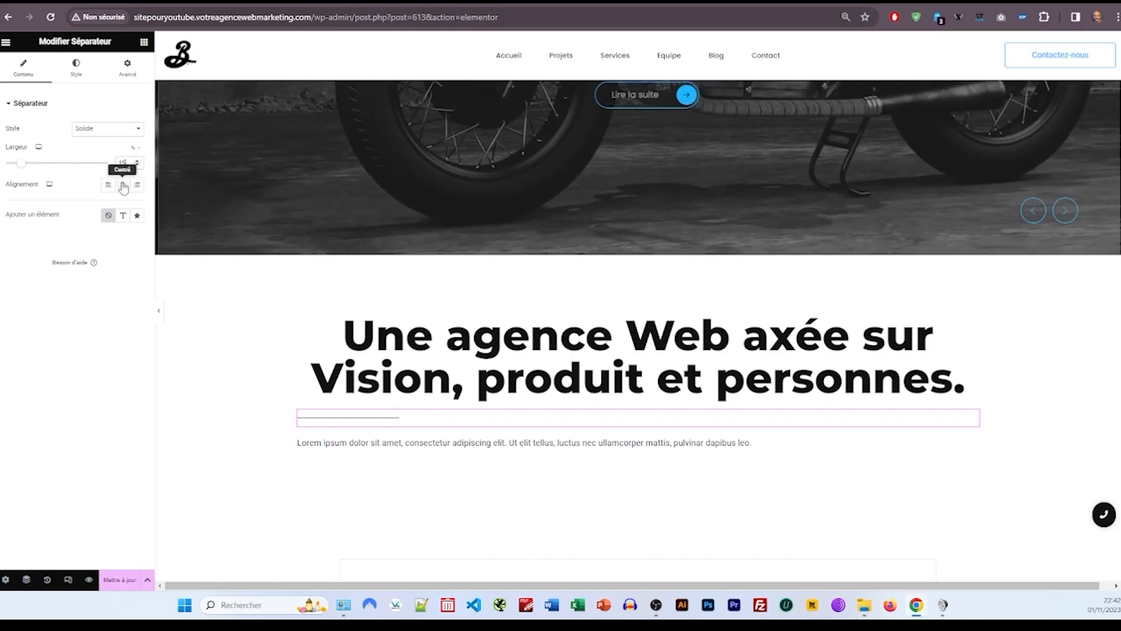
# Step: Give the separator the global colour Secondaire and a line weight of 3
pyautogui.click(76, 69)
pyautogui.click(122, 128)
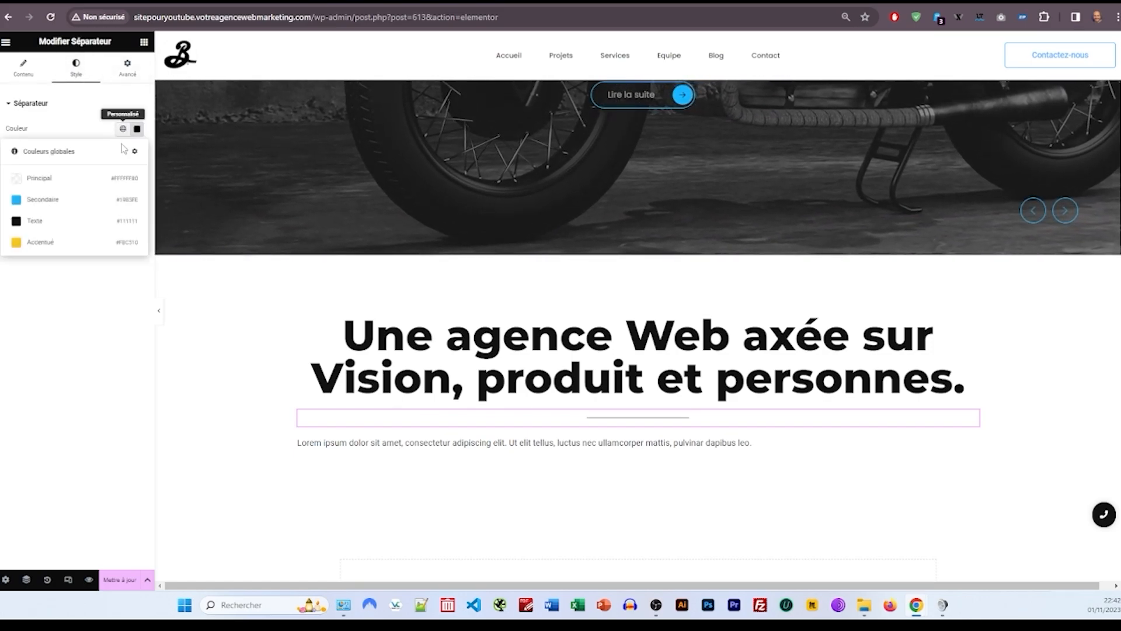
pyautogui.click(50, 201)
pyautogui.moveTo(122, 165); pyautogui.dragTo(95, 166)
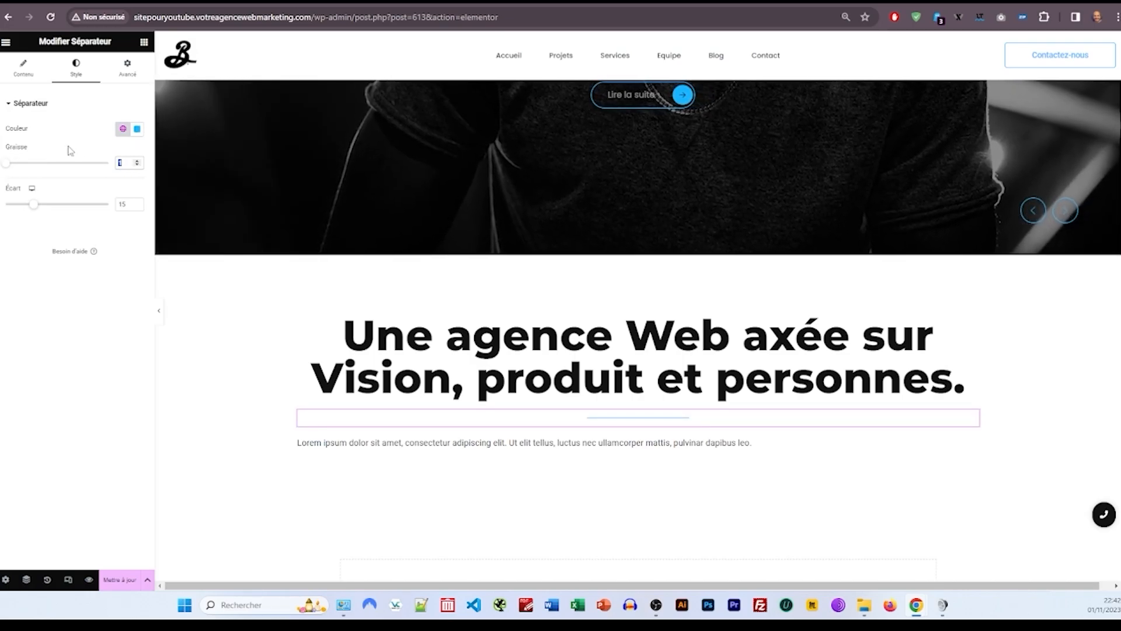
pyautogui.write('3')
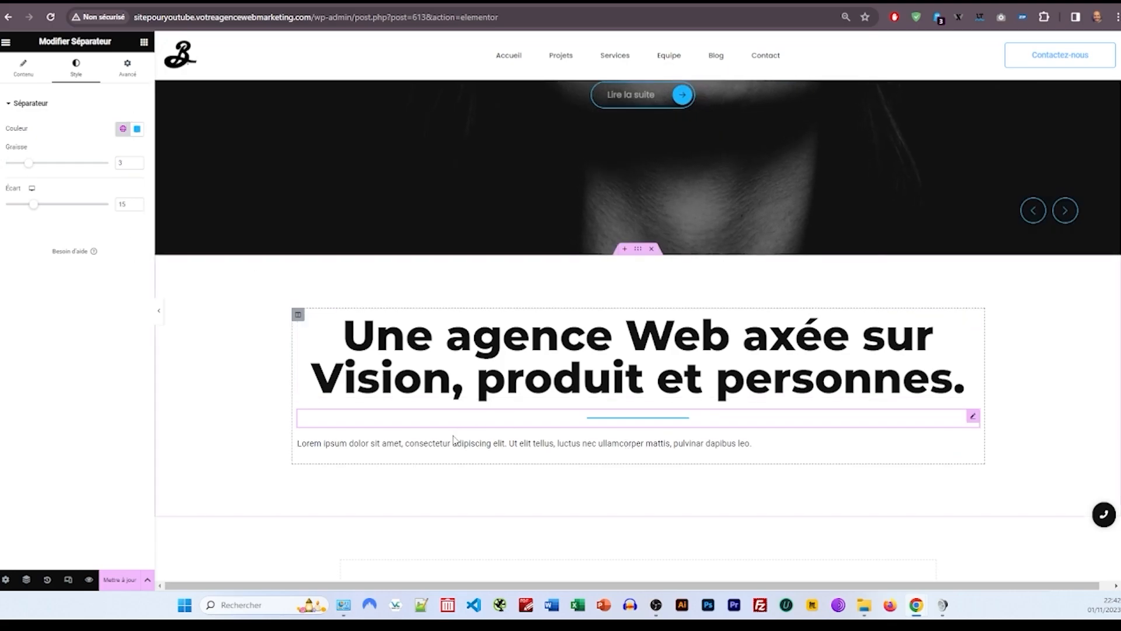
# Step: Replace the placeholder below the separator with the copied paragraph starting "Nous pensons que notre travail parle de lui-même."
pyautogui.click(463, 449)
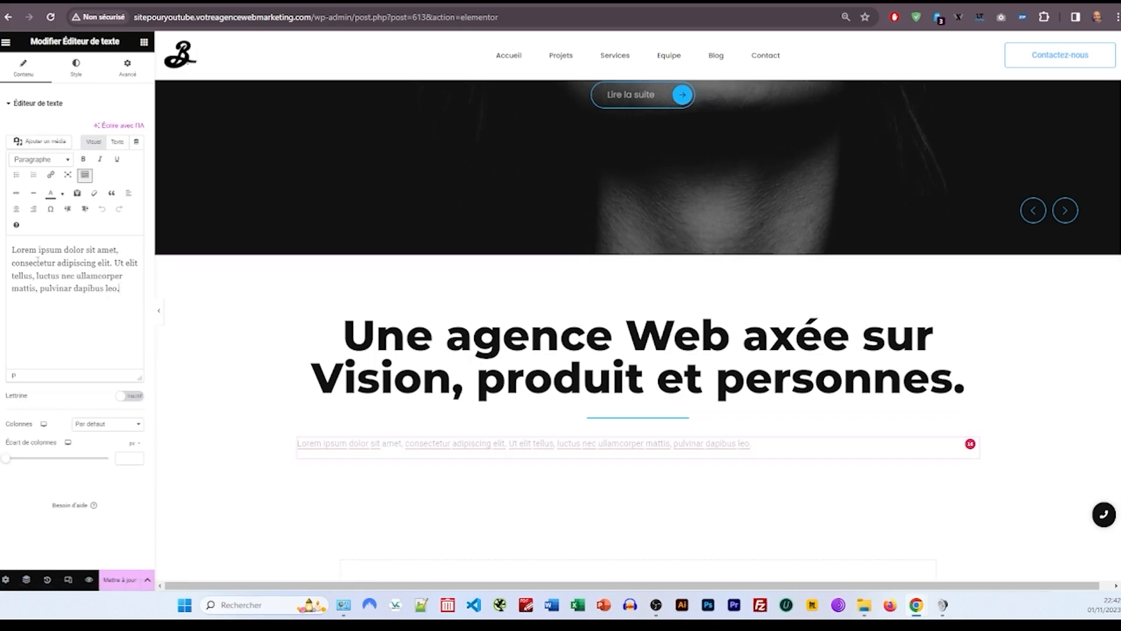
pyautogui.tripleClick(109, 294)
pyautogui.rightClick(57, 264)
pyautogui.click(109, 340)
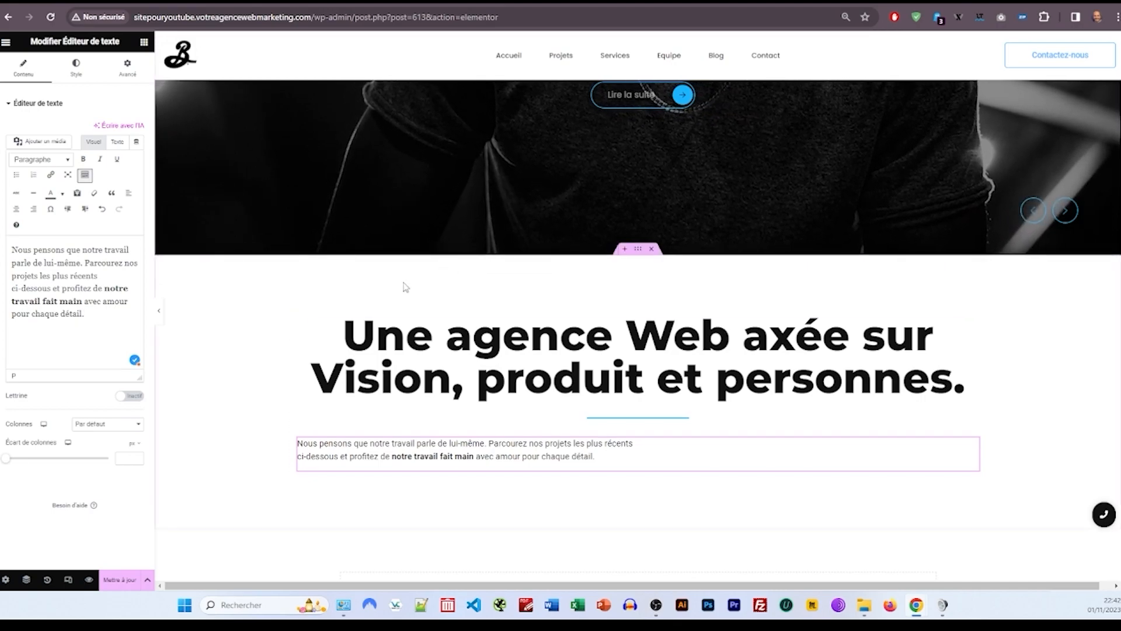
# Step: Center the paragraph below the separator and set its font family to Montserrat
pyautogui.click(75, 67)
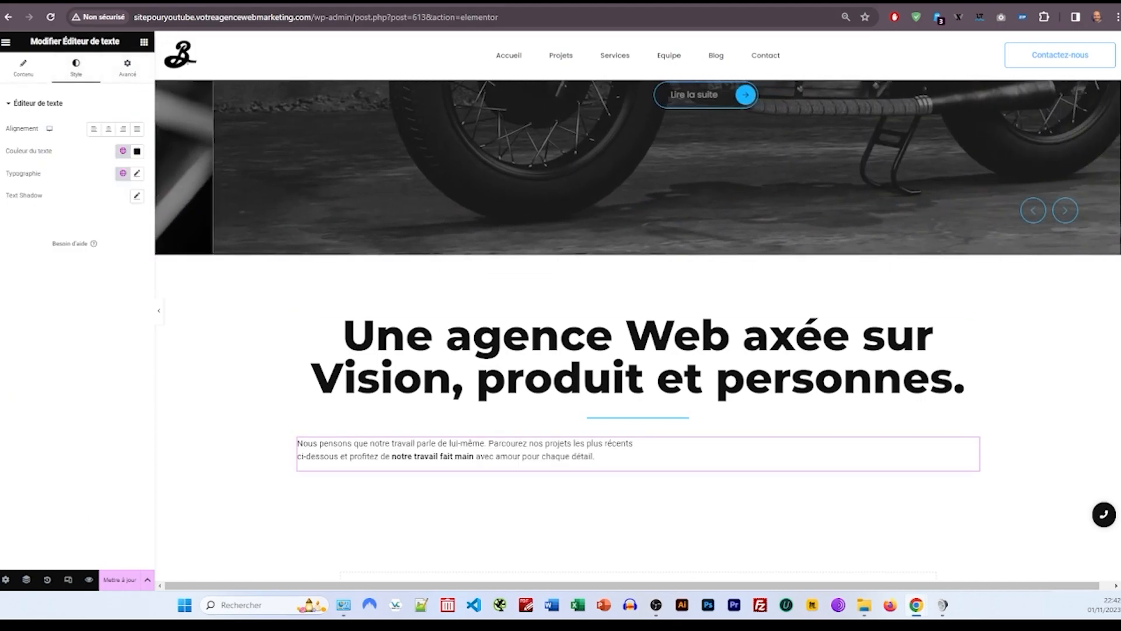
pyautogui.click(108, 129)
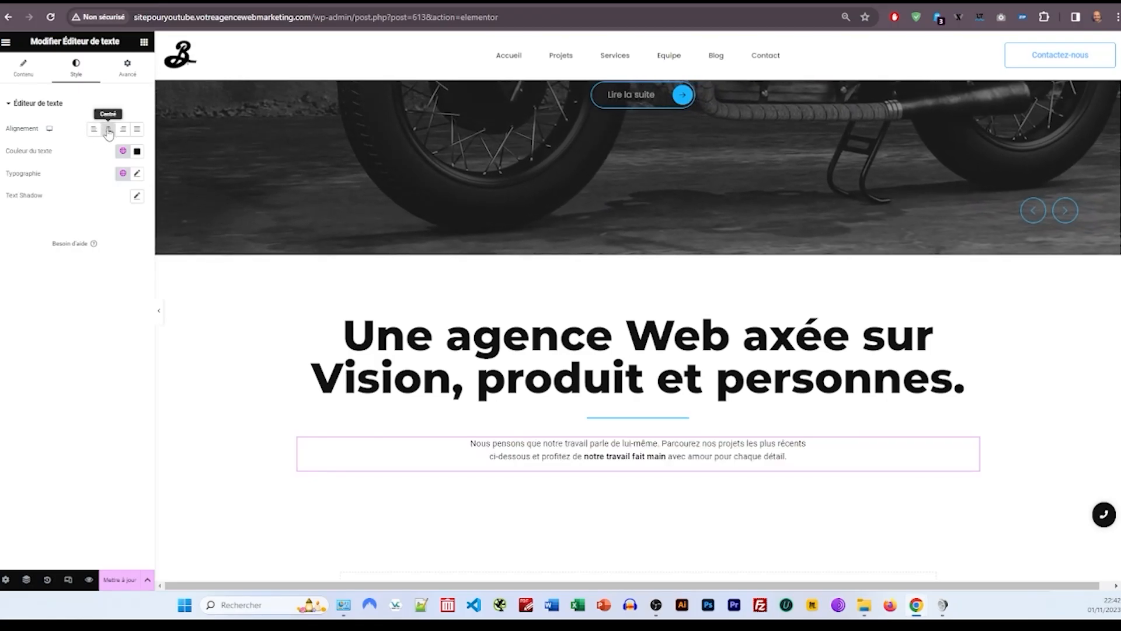
pyautogui.click(137, 175)
pyautogui.click(111, 225)
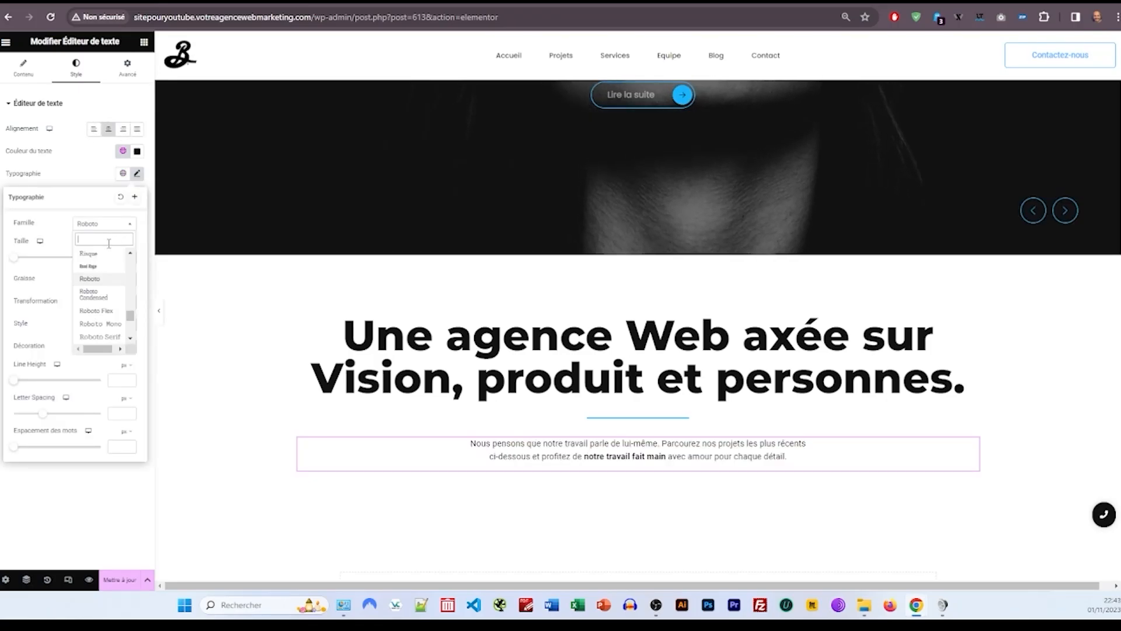
pyautogui.write('monts')
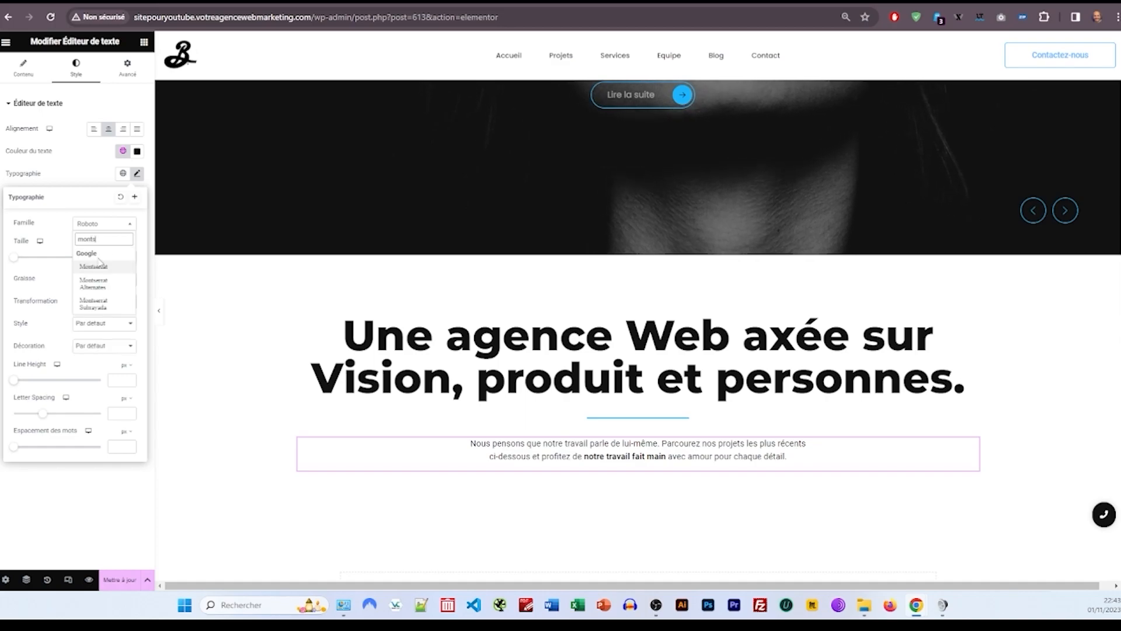
pyautogui.click(94, 320)
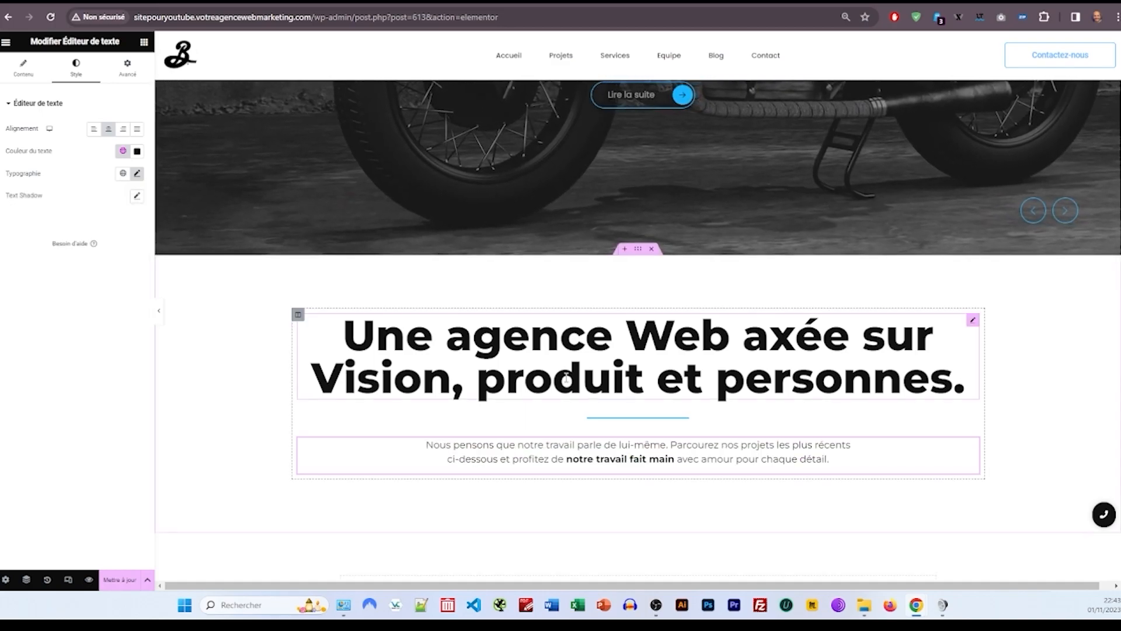
# Step: Add a new single-column section below the agency text and make its content width full width
pyautogui.scroll(-2, 612, 395)
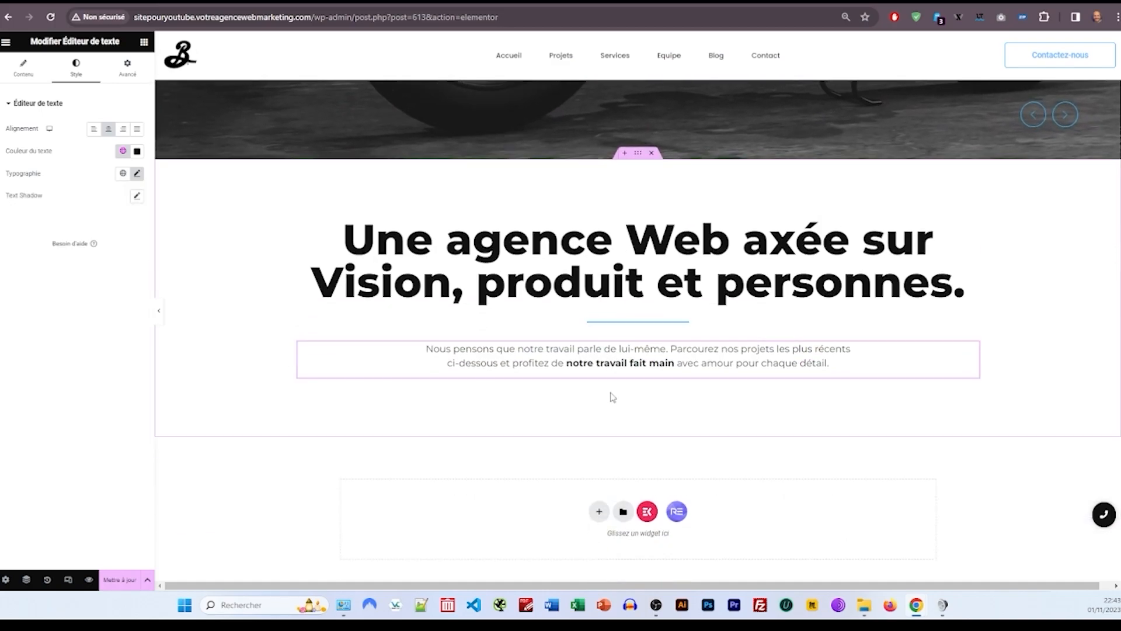
pyautogui.scroll(-1, 620, 380)
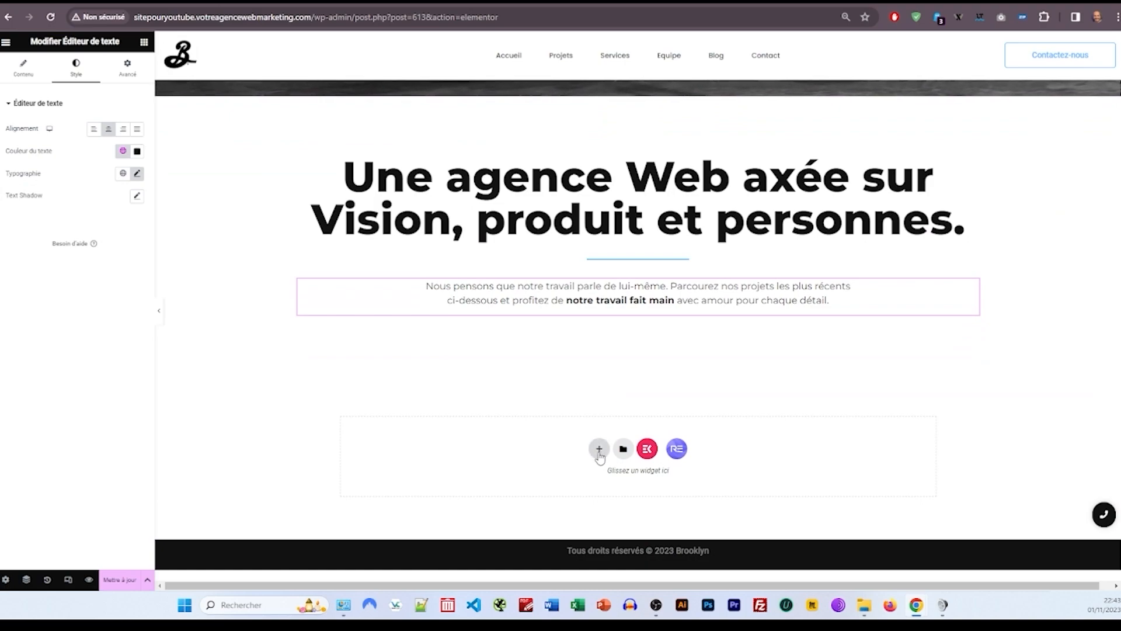
pyautogui.click(599, 450)
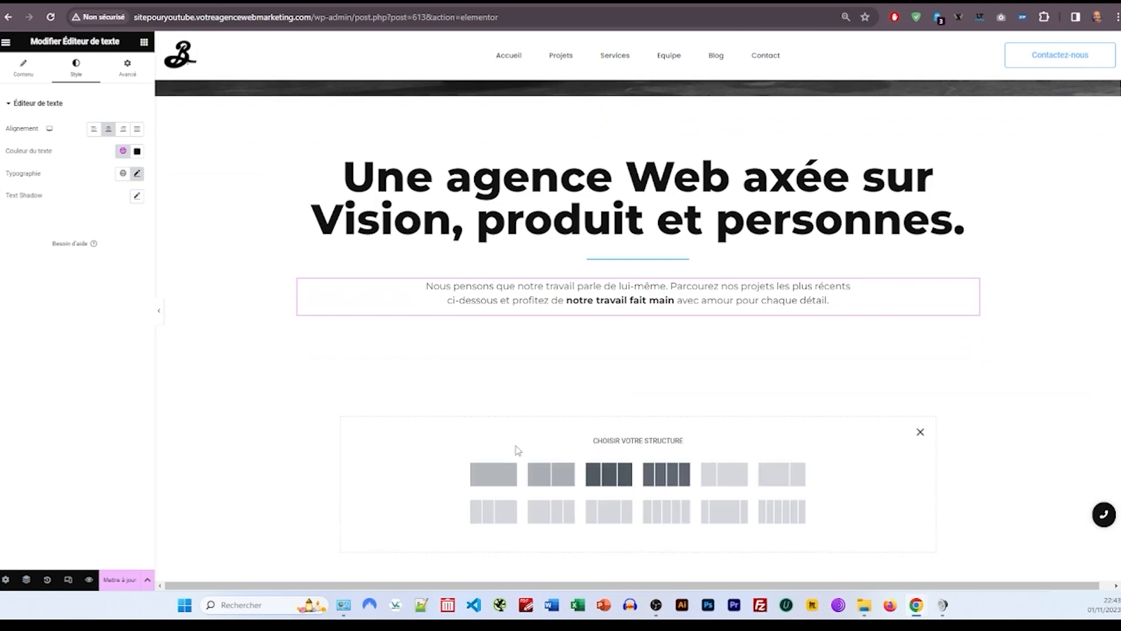
pyautogui.click(144, 42)
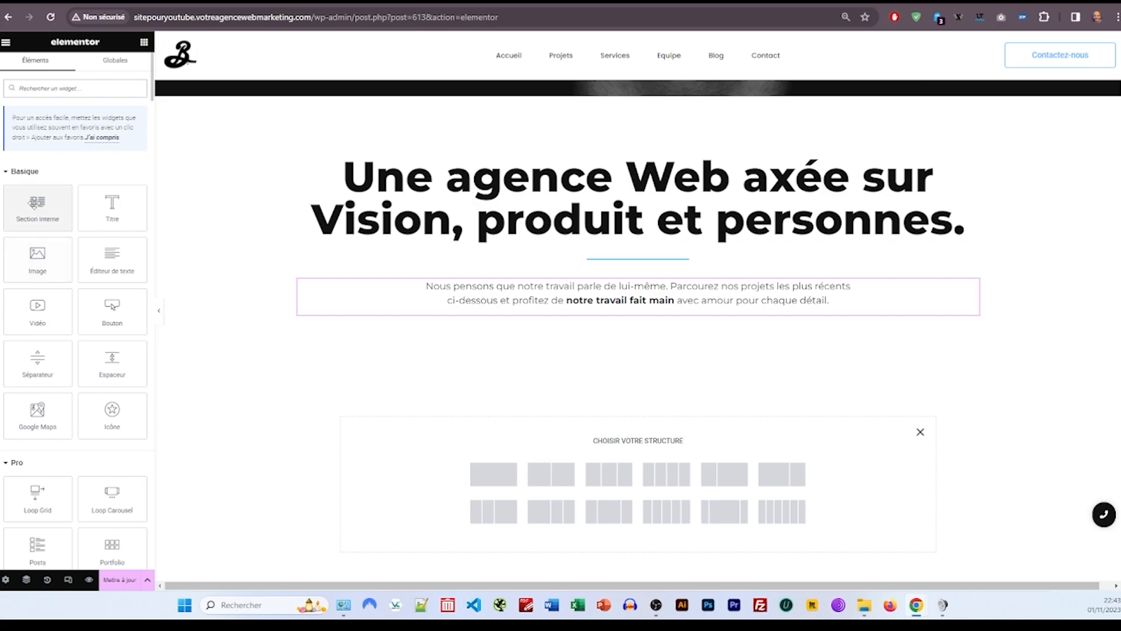
pyautogui.click(490, 479)
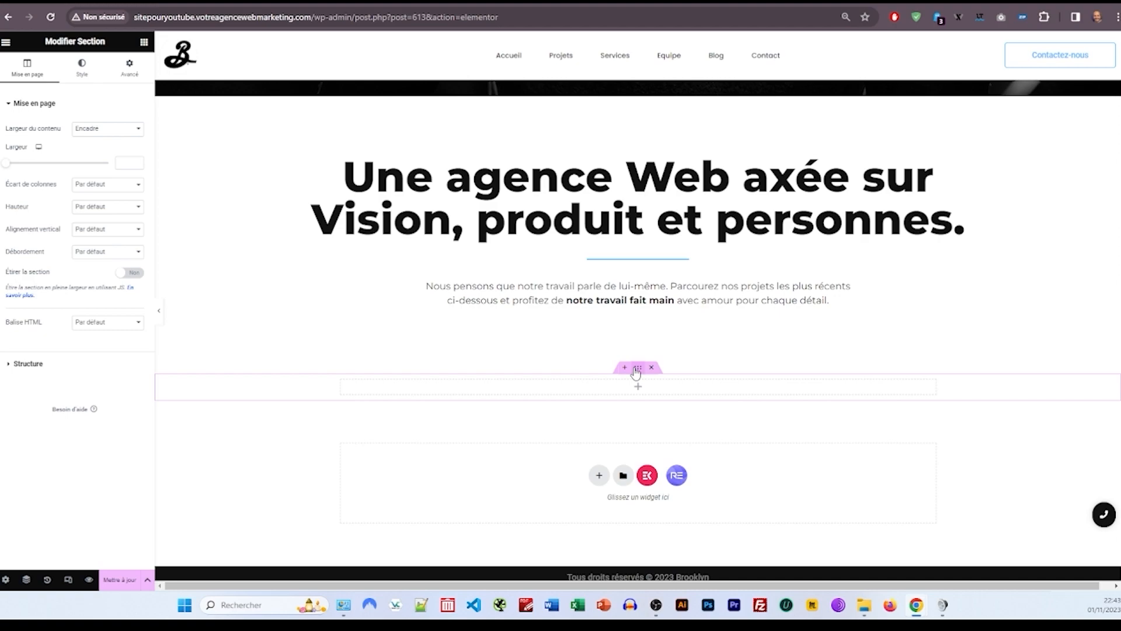
pyautogui.click(91, 130)
pyautogui.click(91, 150)
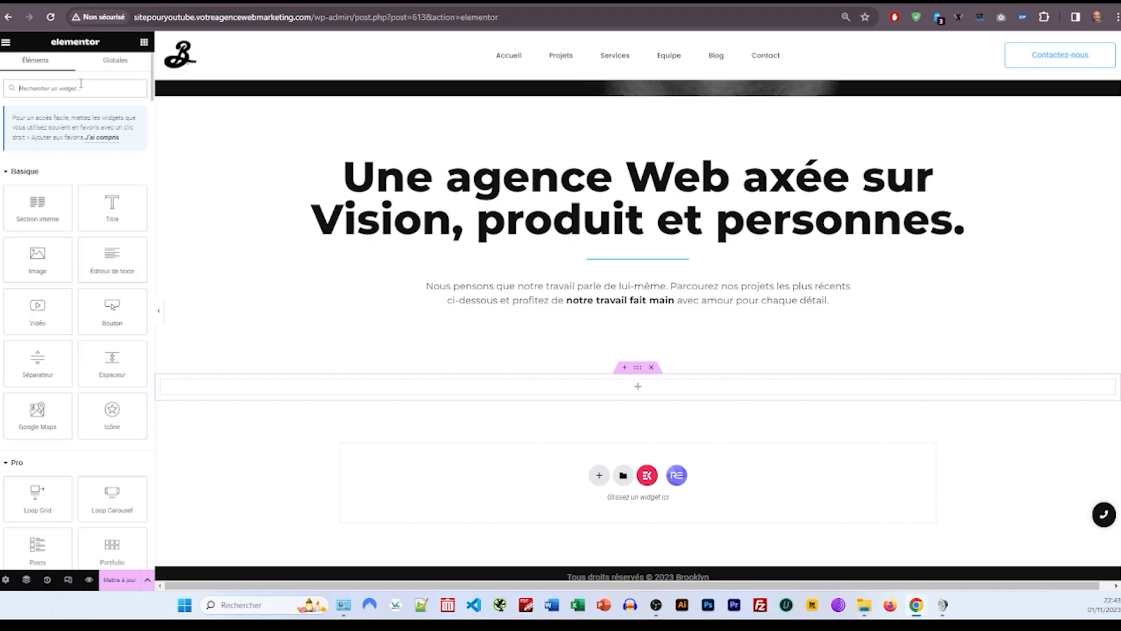
pyautogui.write('gri')
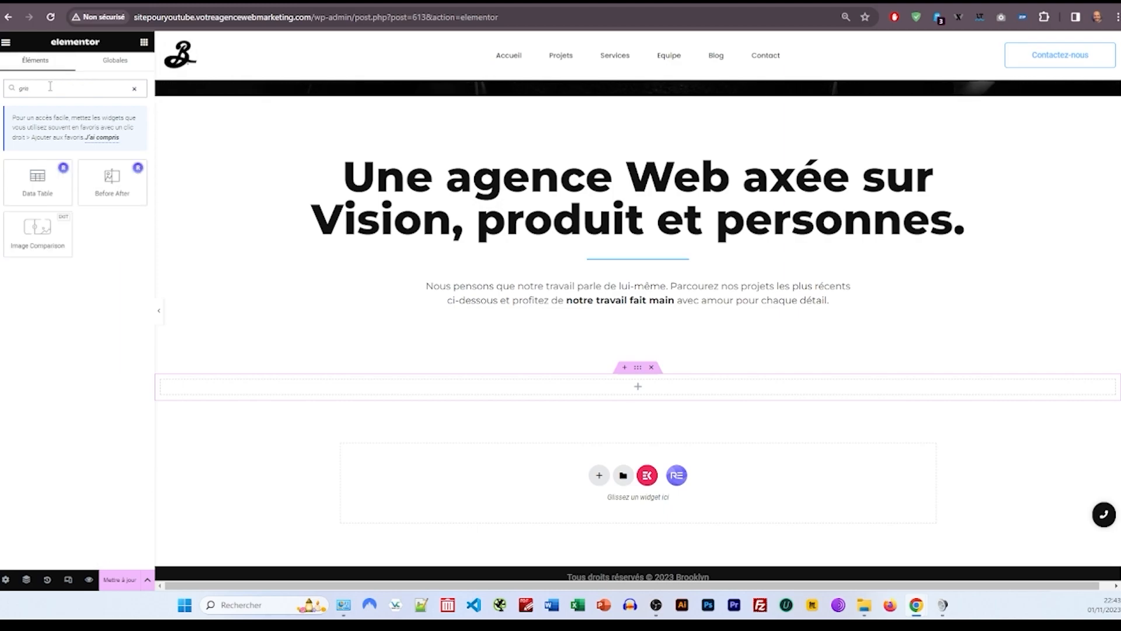
pyautogui.write('d')
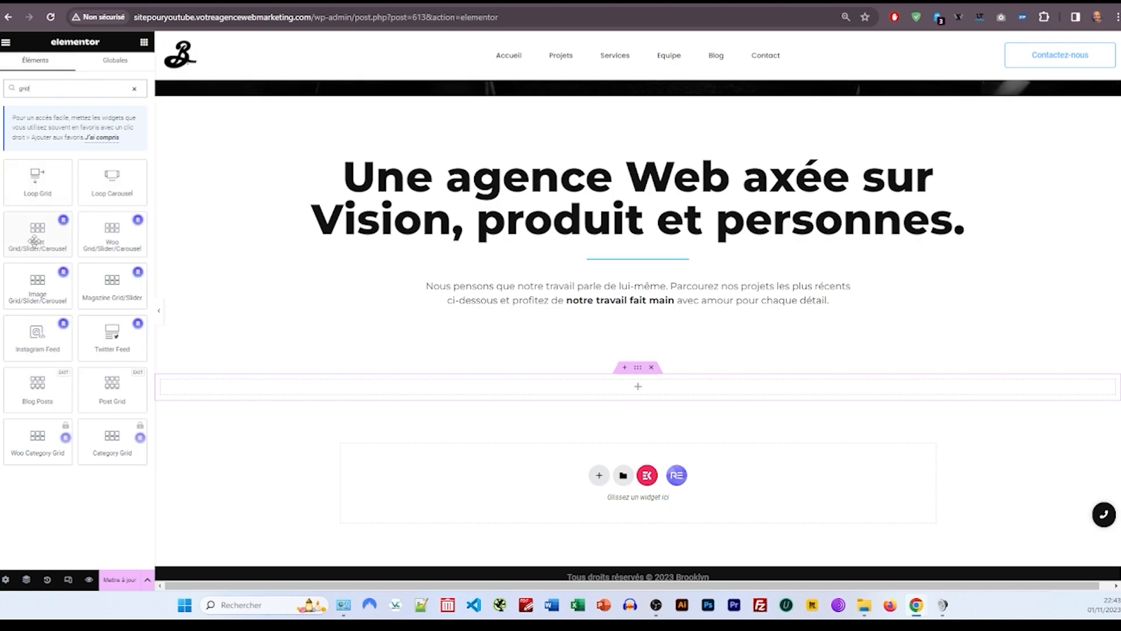
pyautogui.moveTo(33, 231); pyautogui.dragTo(447, 385)
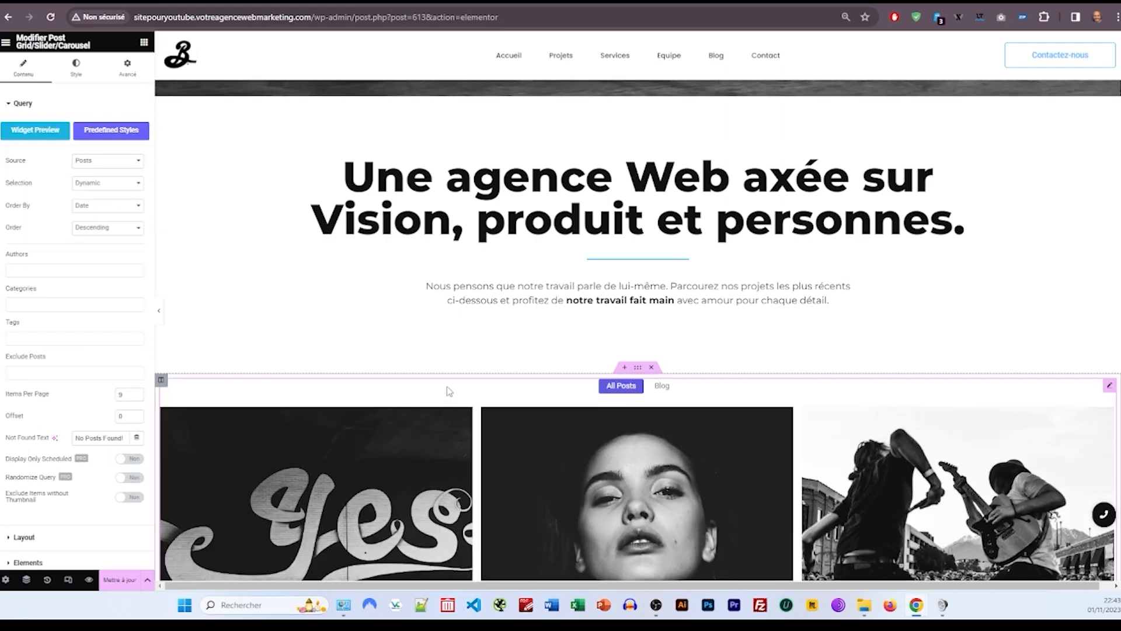
pyautogui.scroll(-4, 317, 320)
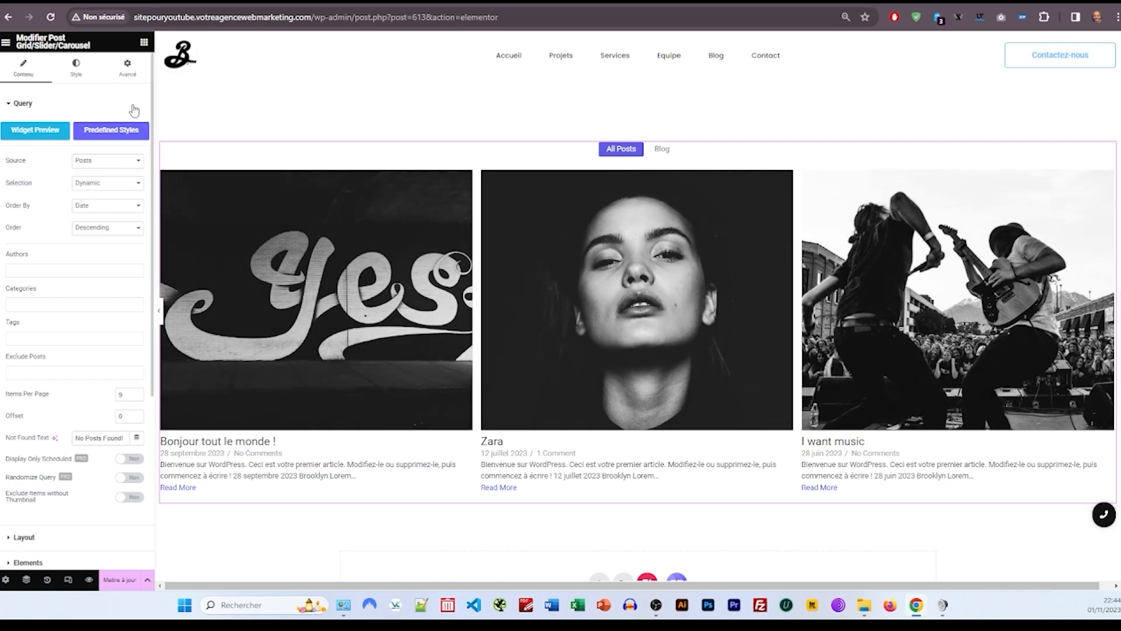
pyautogui.rightClick(371, 228)
pyautogui.click(443, 439)
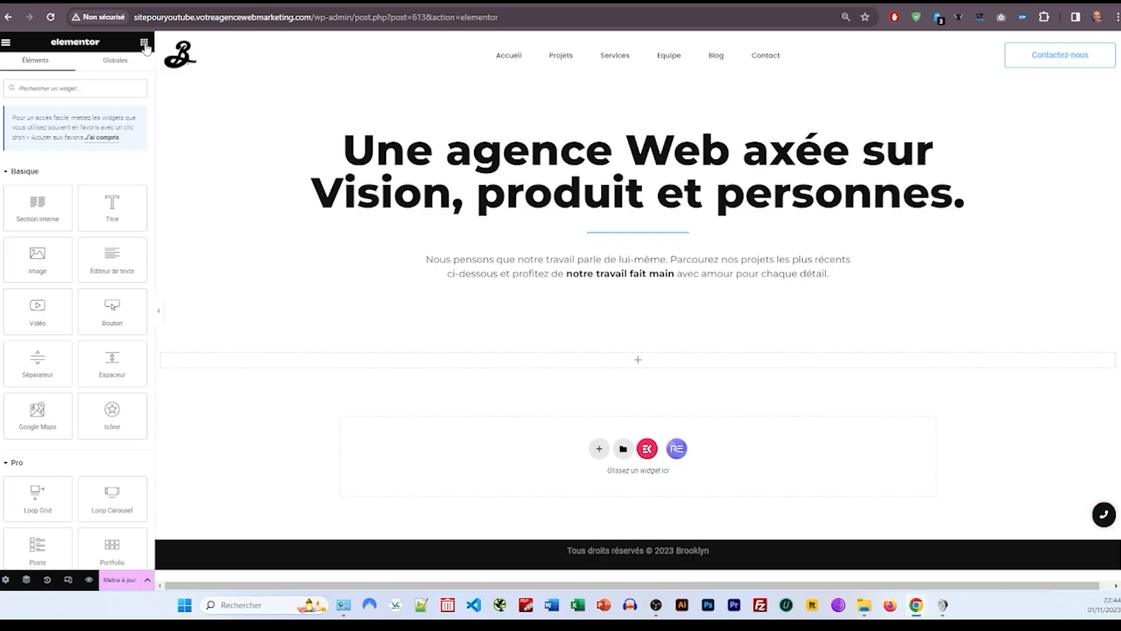
# Step: Search the widgets for "grid" and add the Image Grid/Slider/Carousel widget to the empty full-width section
pyautogui.write('grid')
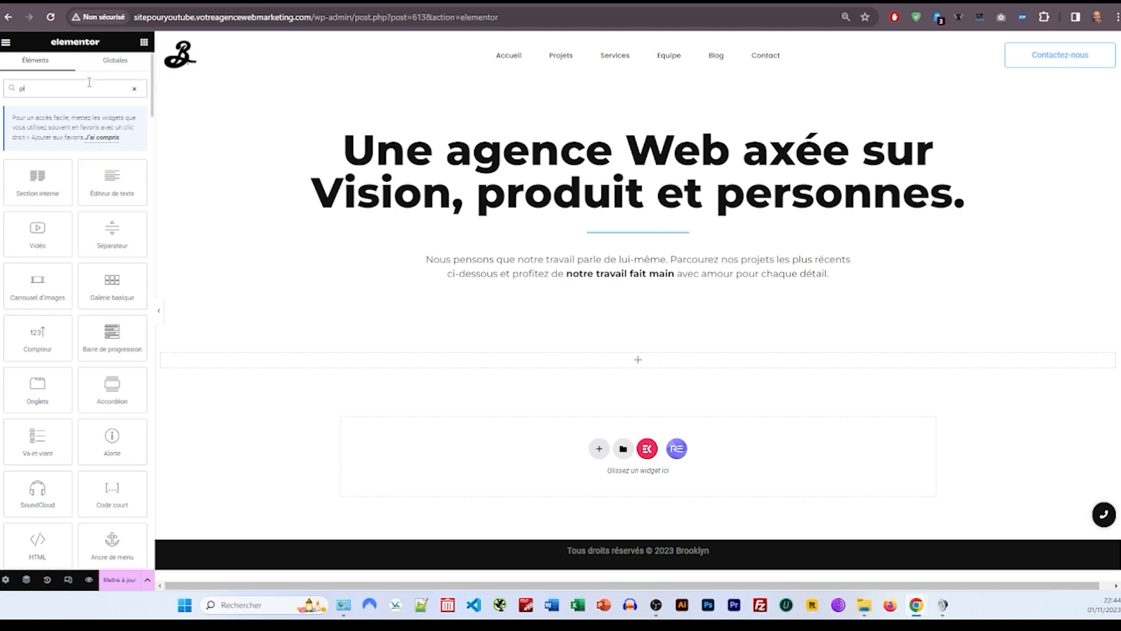
pyautogui.moveTo(40, 295); pyautogui.dragTo(496, 366)
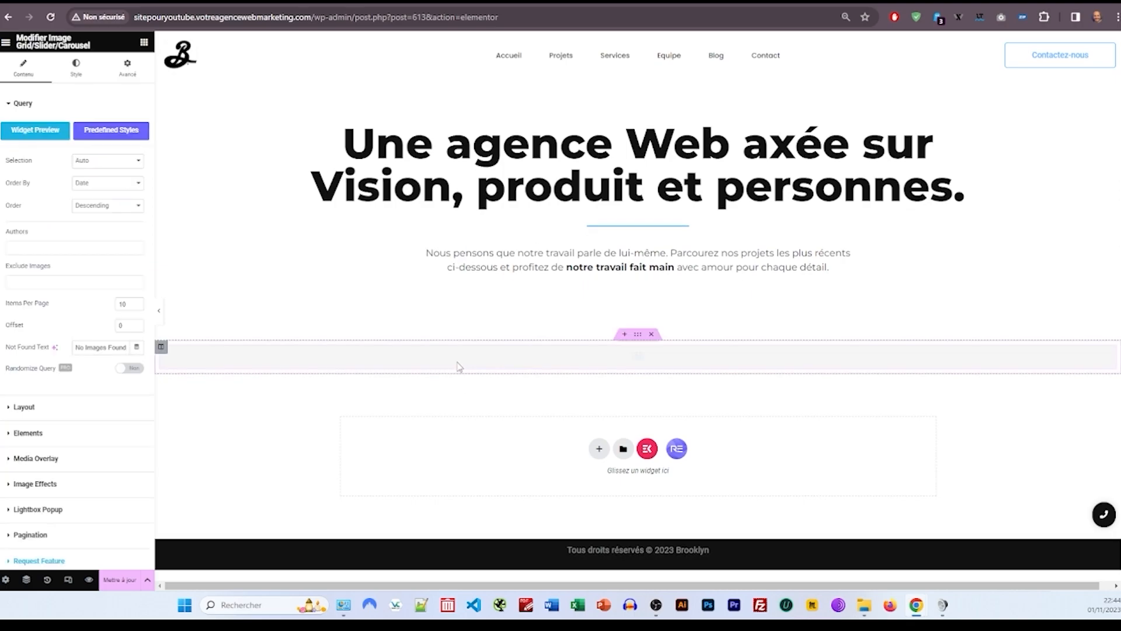
# Step: Set the image grid's query selection to Manual and open the media library to add images
pyautogui.click(88, 162)
pyautogui.click(86, 181)
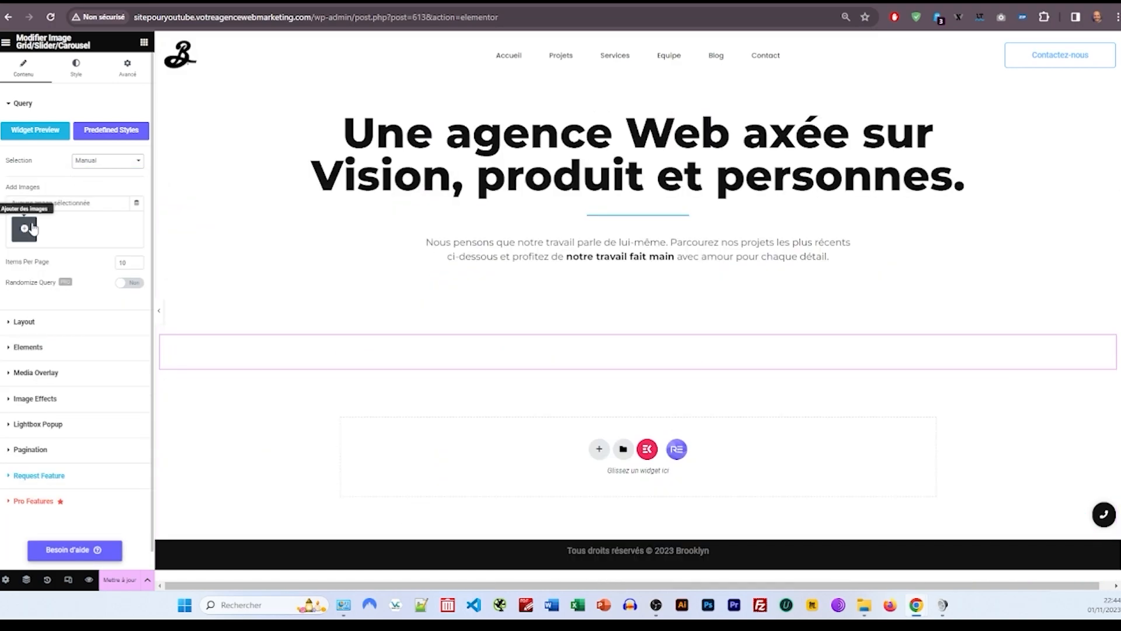
pyautogui.click(26, 230)
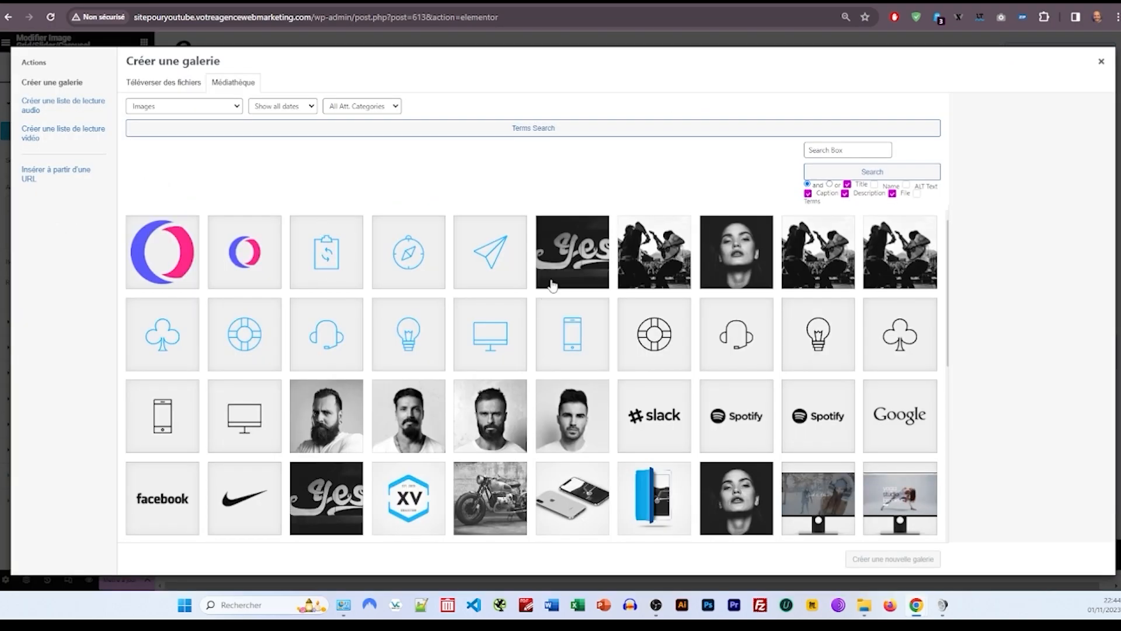
# Step: Create and insert a gallery of six images: woman's portrait, blue tablet case, phones, motorcycle, XV logo and Yes lettering
pyautogui.scroll(-3, 642, 380)
pyautogui.click(736, 349)
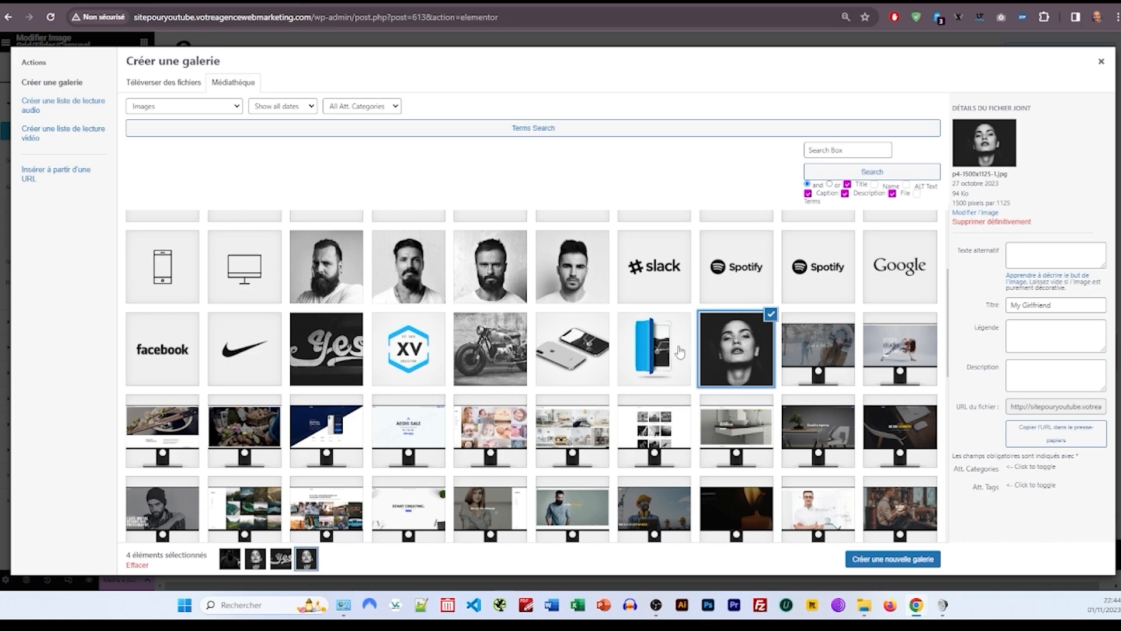
pyautogui.click(680, 352)
pyautogui.click(581, 354)
pyautogui.click(489, 355)
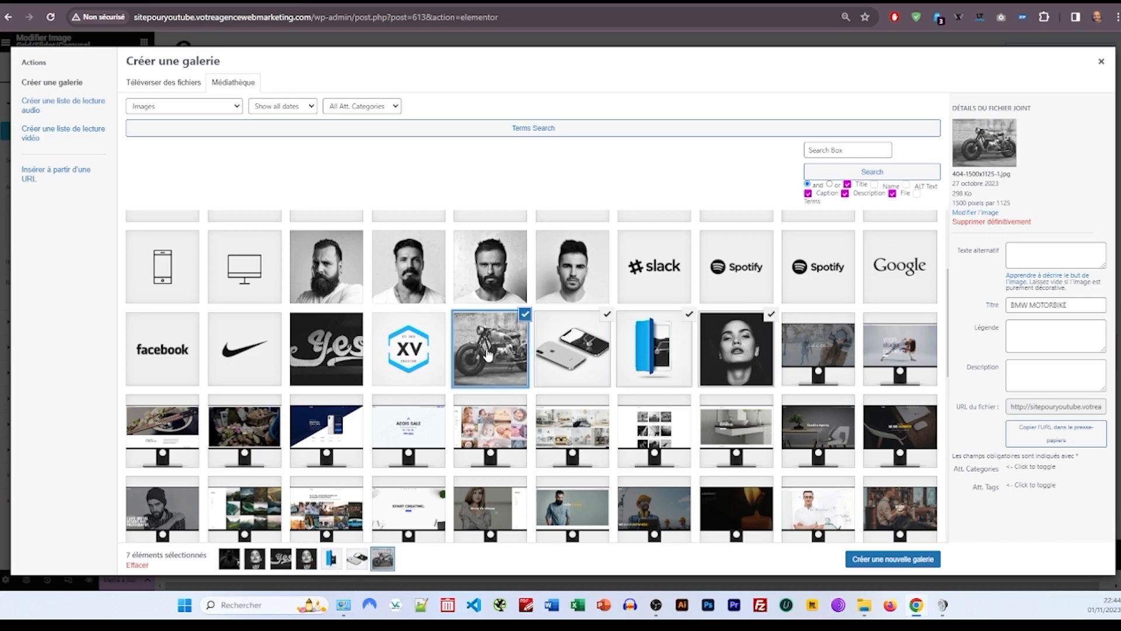
pyautogui.click(389, 343)
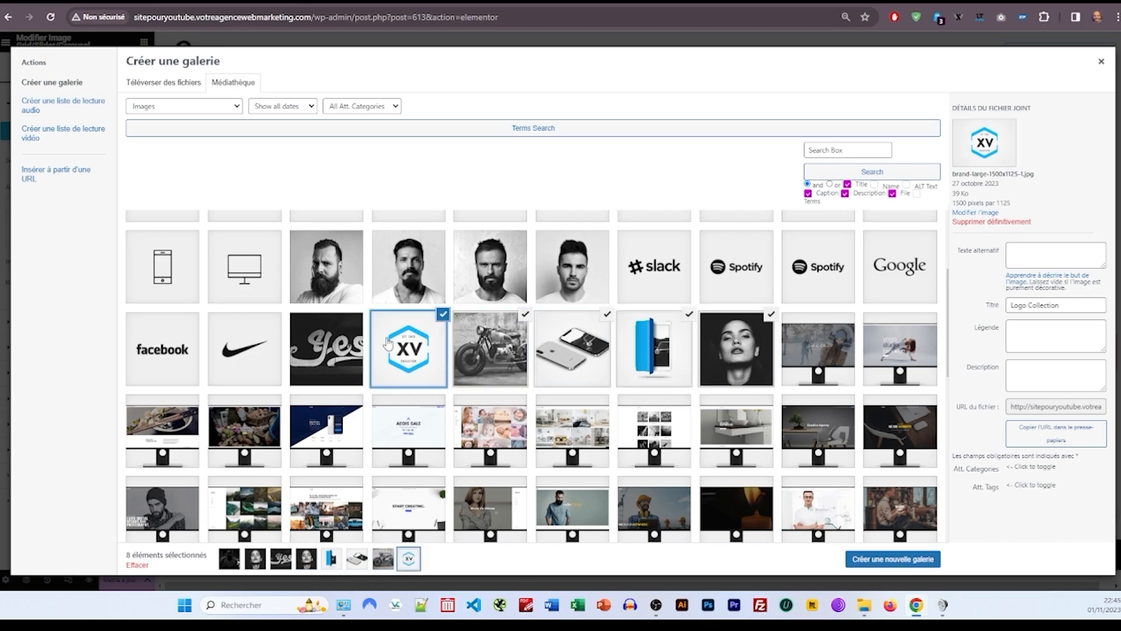
pyautogui.click(330, 346)
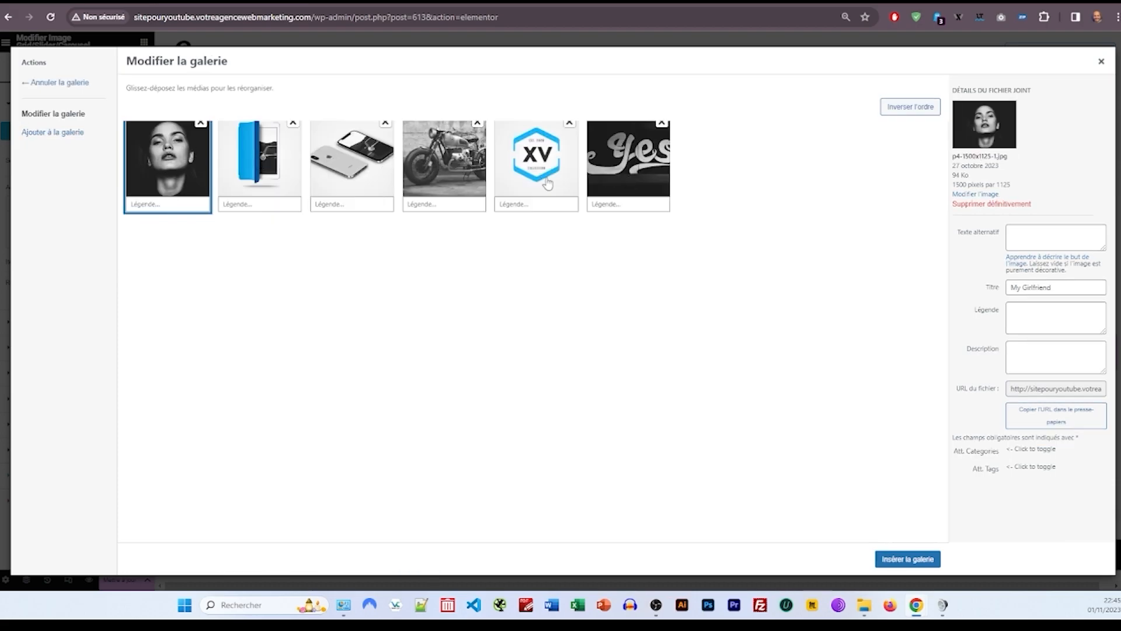
pyautogui.click(899, 560)
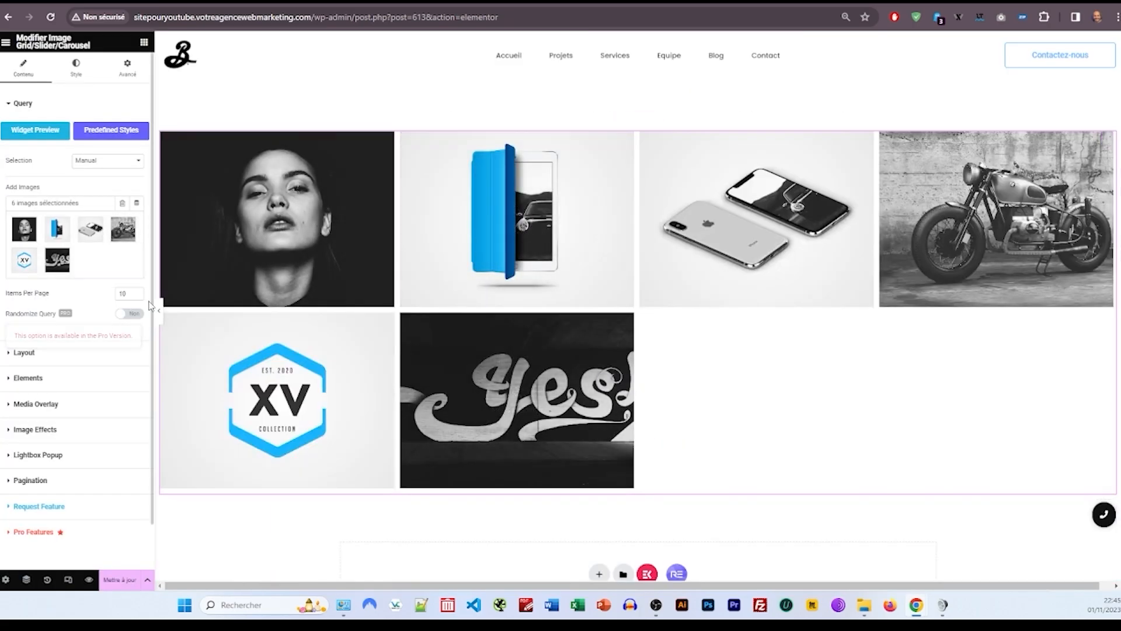
# Step: Set the image grid's items per page to 6
pyautogui.click(136, 296)
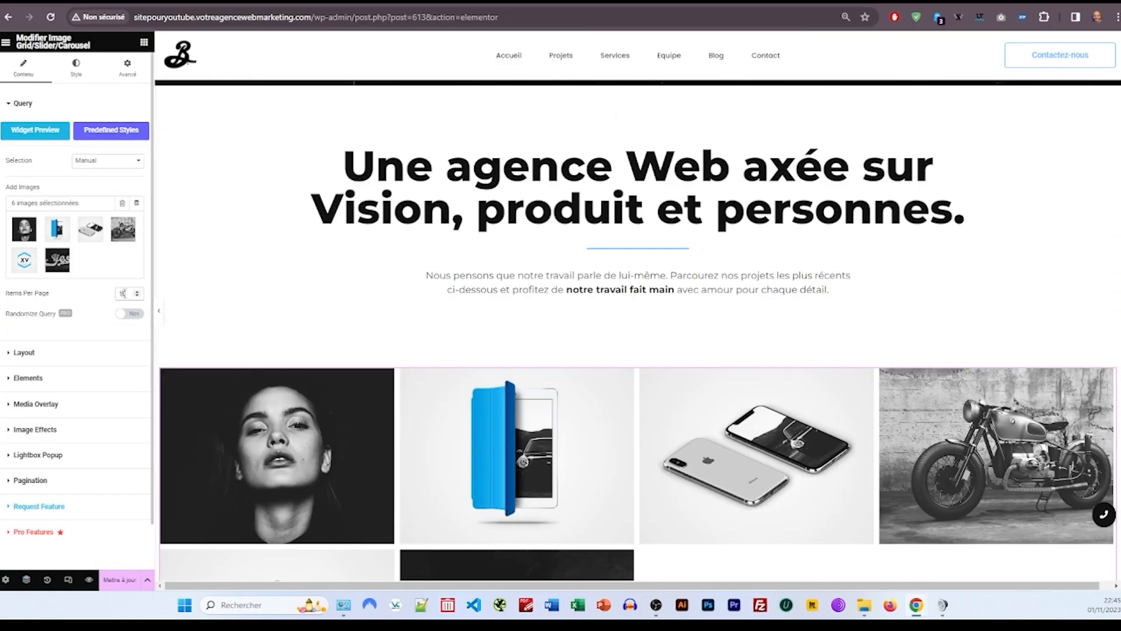
pyautogui.doubleClick(129, 291)
pyautogui.write('6')
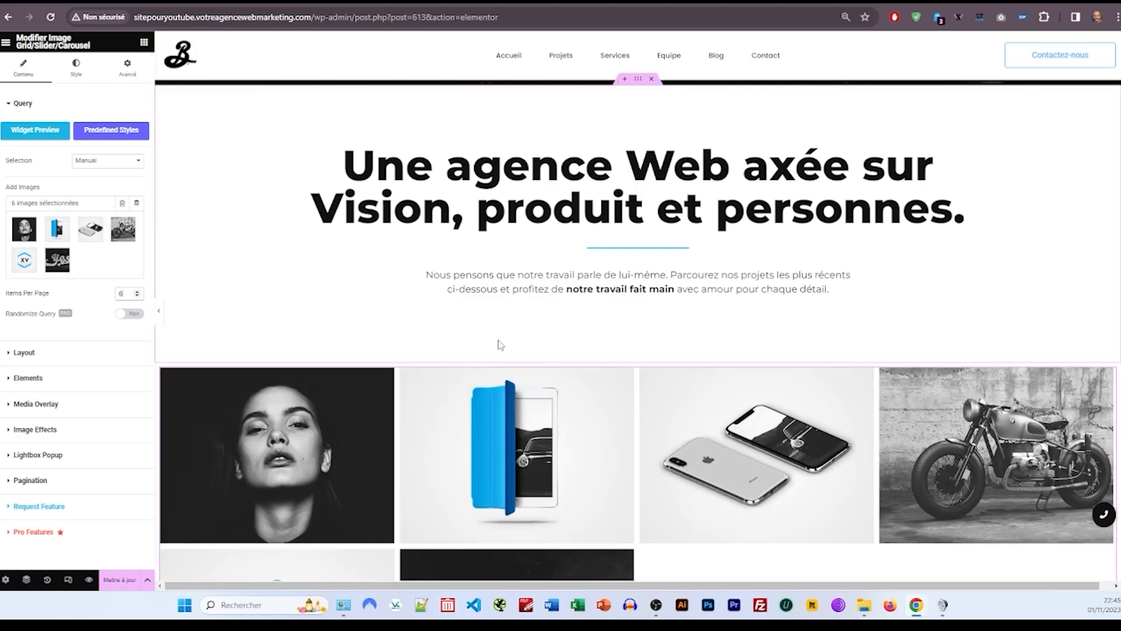
pyautogui.scroll(-3, 499, 345)
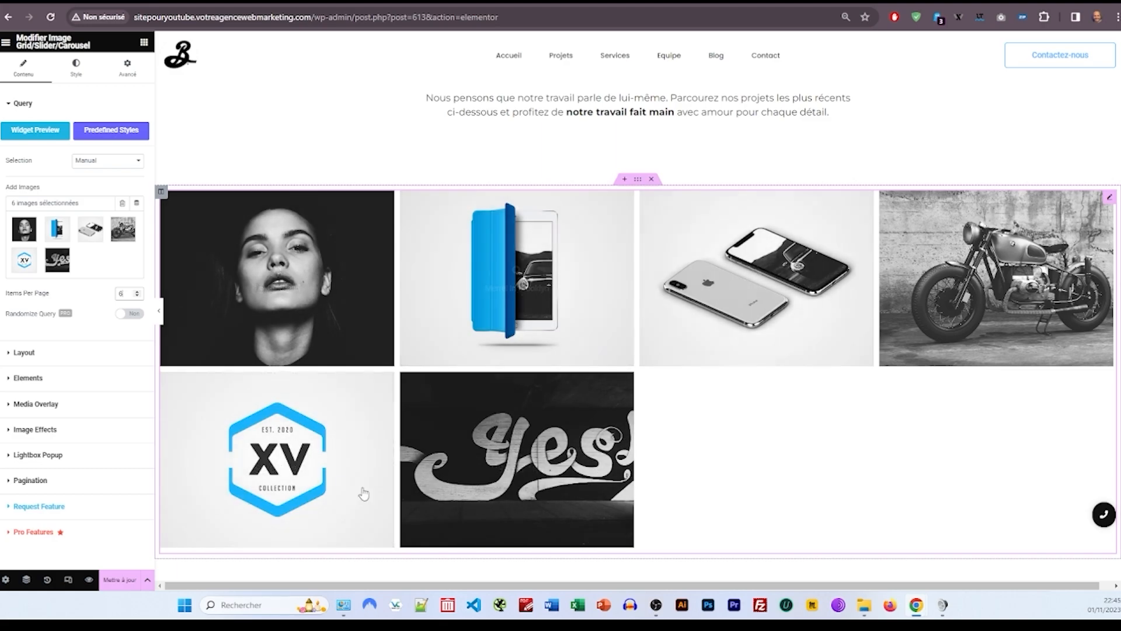
pyautogui.click(129, 313)
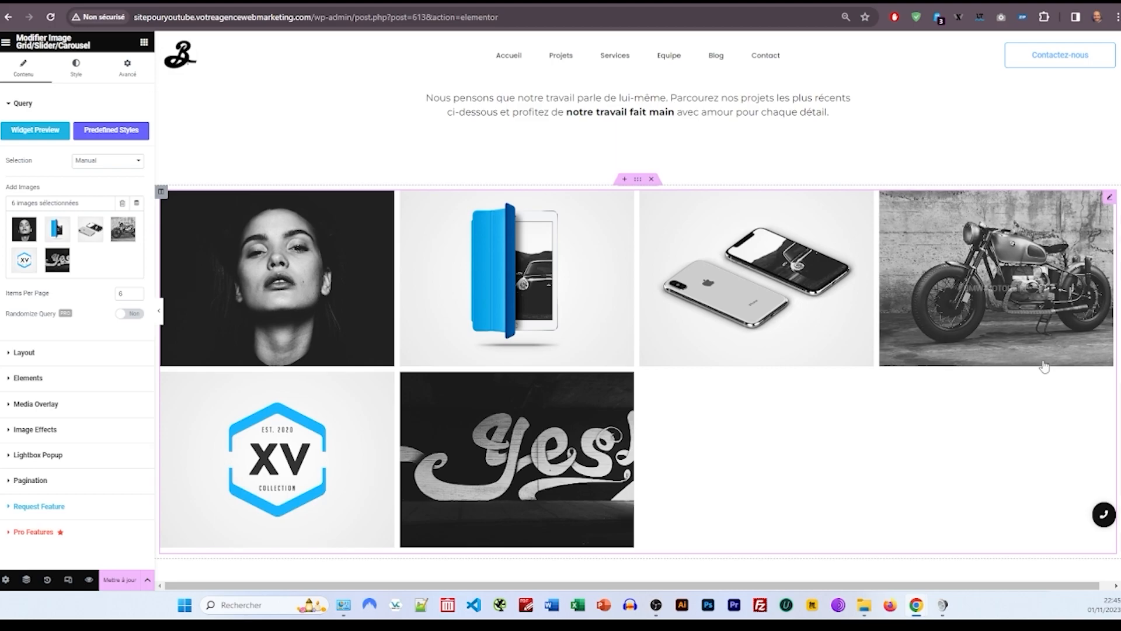
# Step: Set the image grid's layout to three columns
pyautogui.click(24, 353)
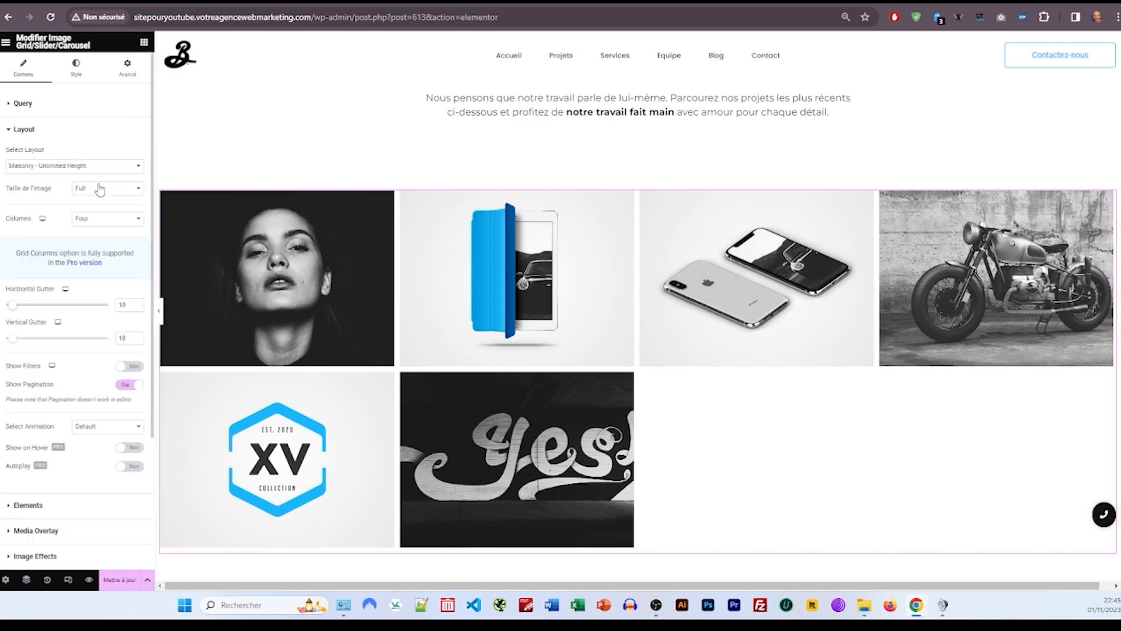
pyautogui.click(89, 220)
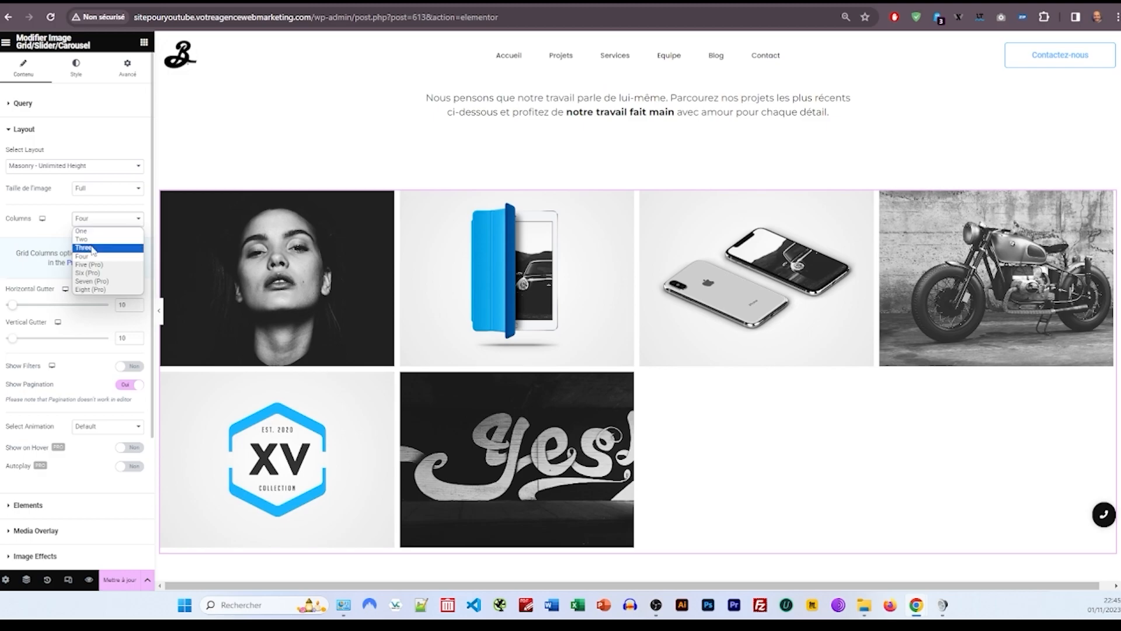
pyautogui.click(91, 250)
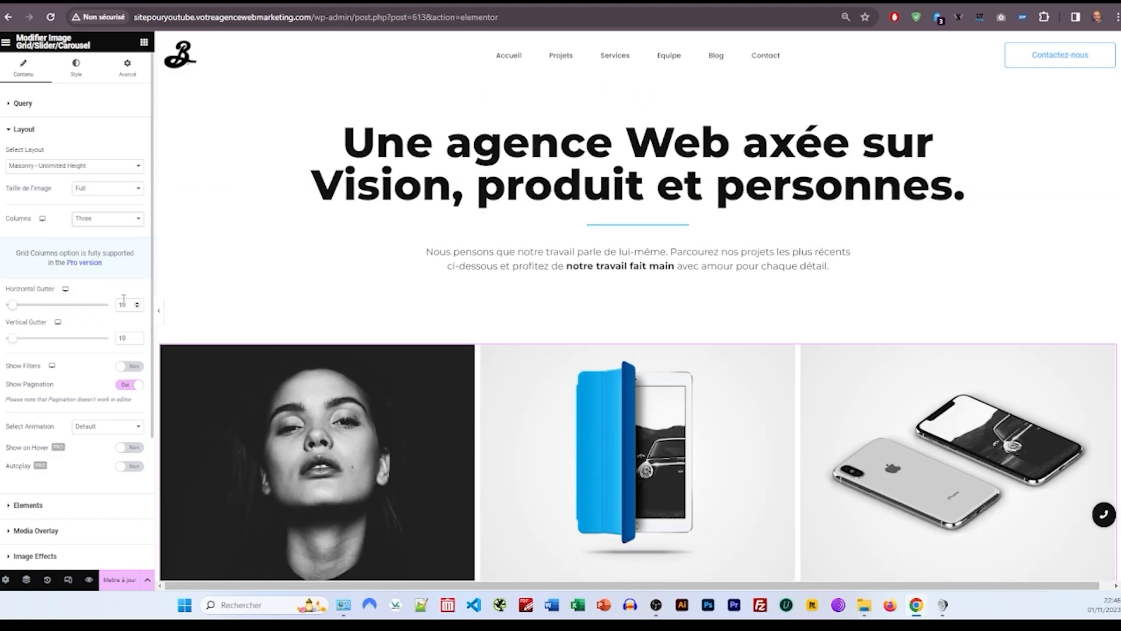
# Step: Set the image grid's horizontal and vertical gutters to 0
pyautogui.write('0')
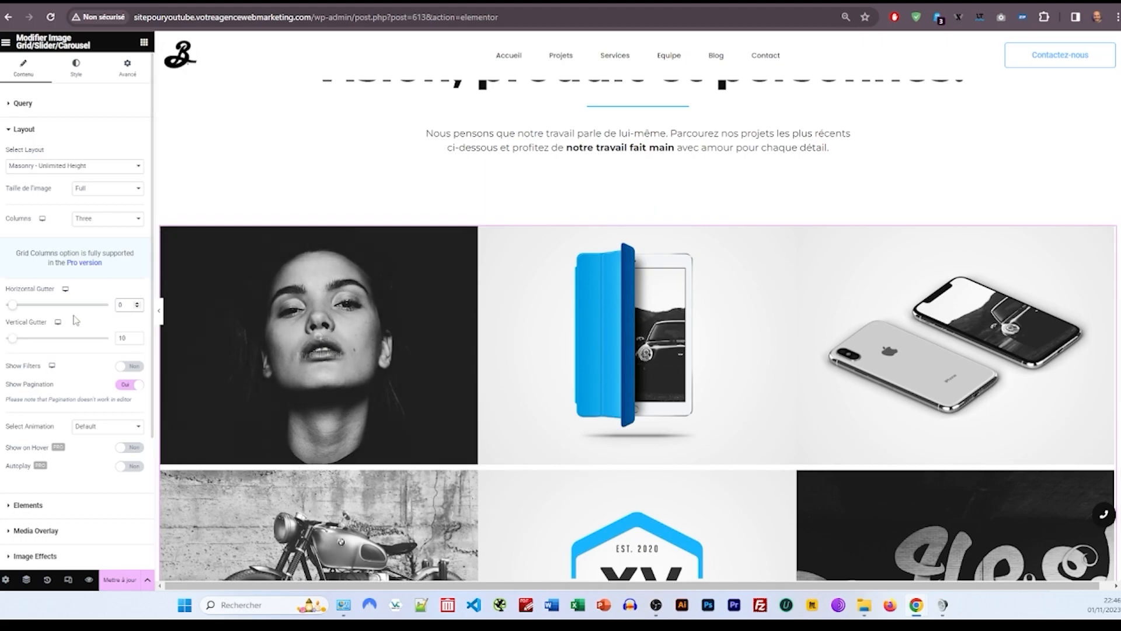
pyautogui.moveTo(10, 305); pyautogui.dragTo(51, 305)
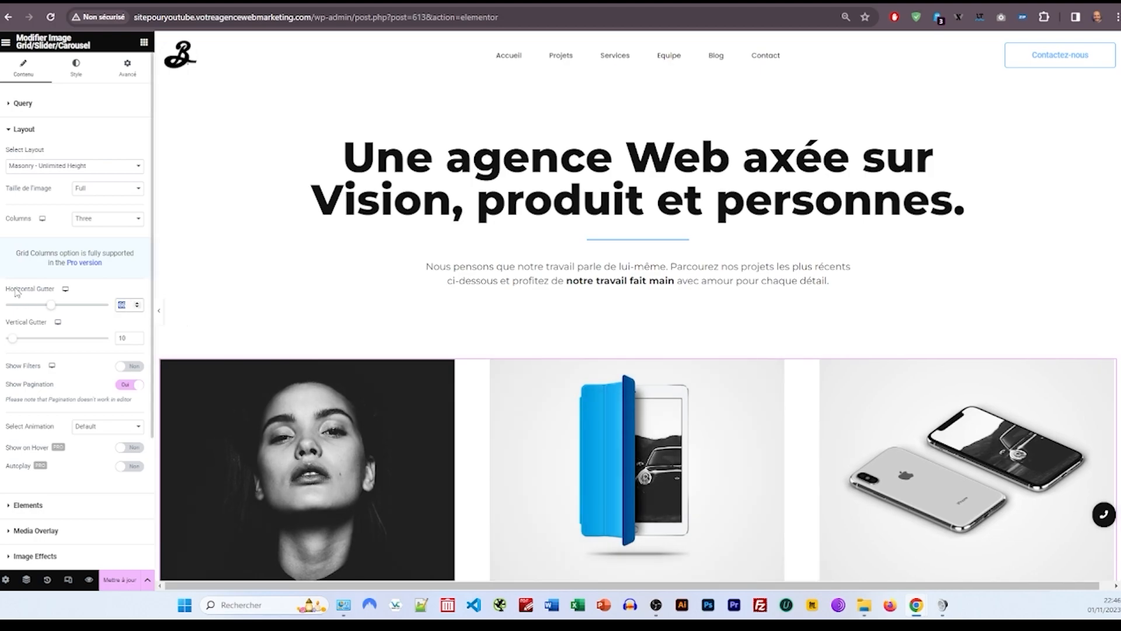
pyautogui.write('0')
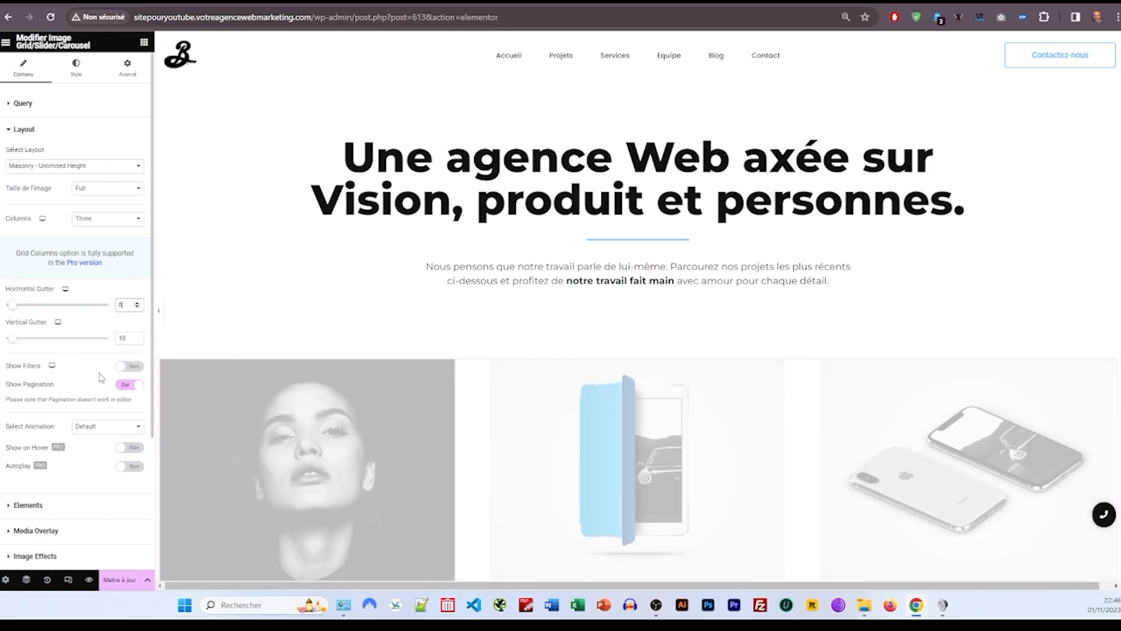
pyautogui.click(120, 339)
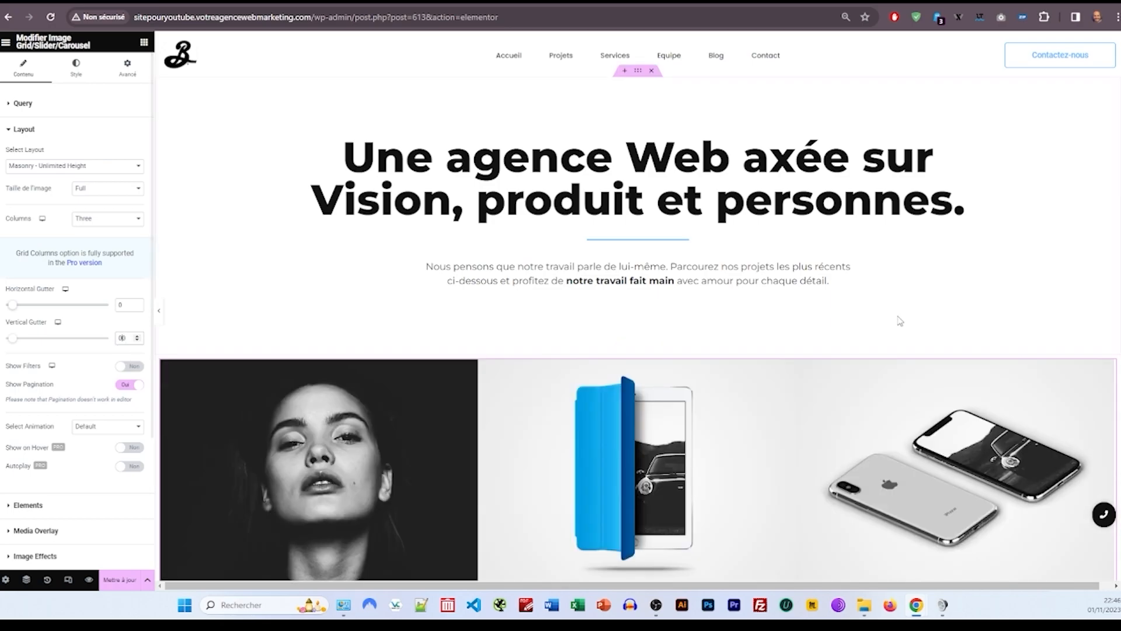
# Step: Enable filters and disable pagination in the image grid's layout settings
pyautogui.scroll(-2, 88, 327)
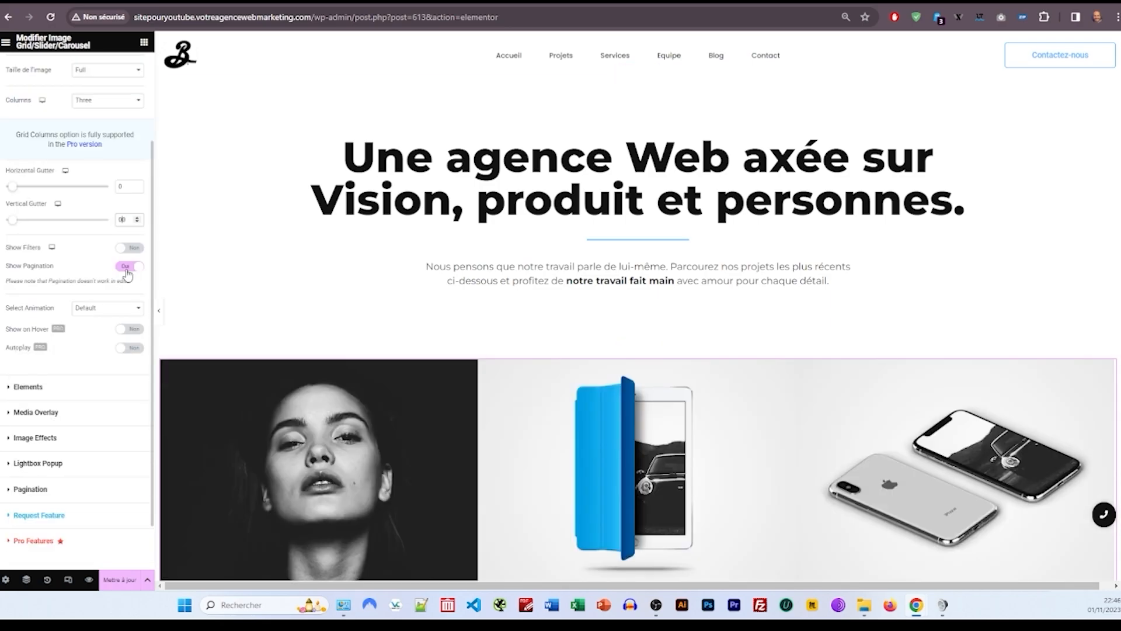
pyautogui.click(129, 248)
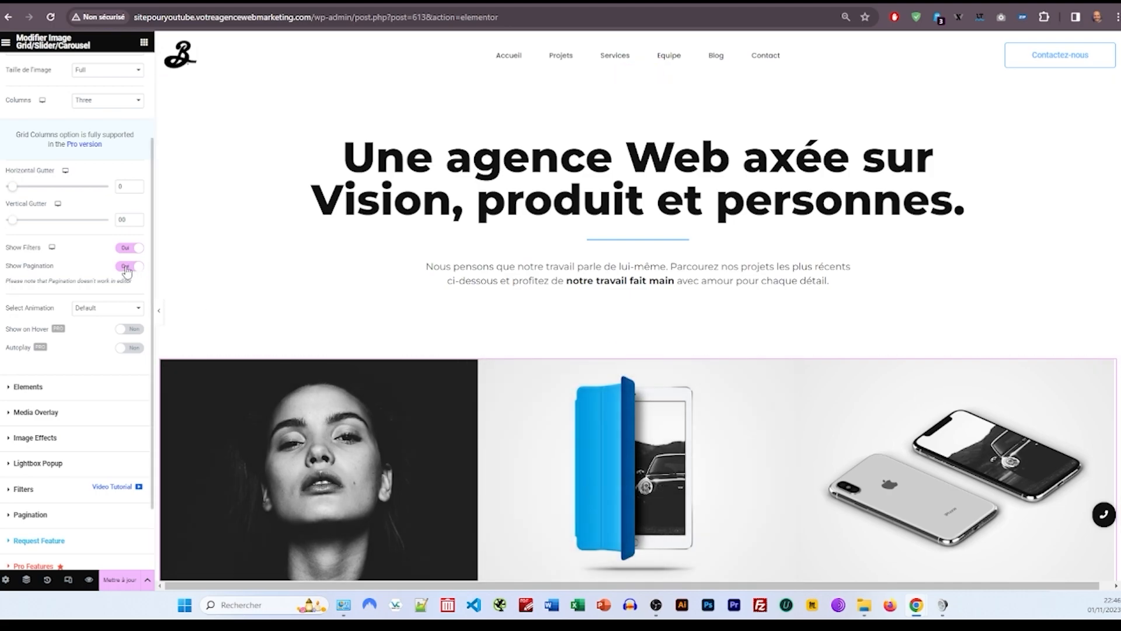
pyautogui.click(128, 266)
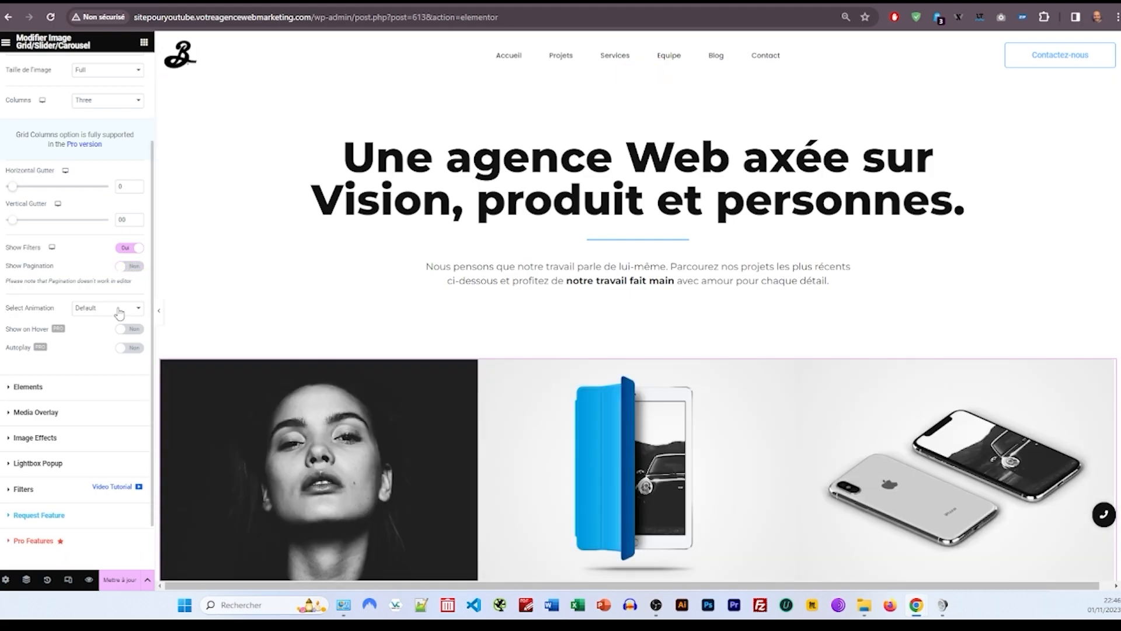
# Step: Set the image grid's layout animation to Zoom
pyautogui.click(105, 315)
pyautogui.click(99, 335)
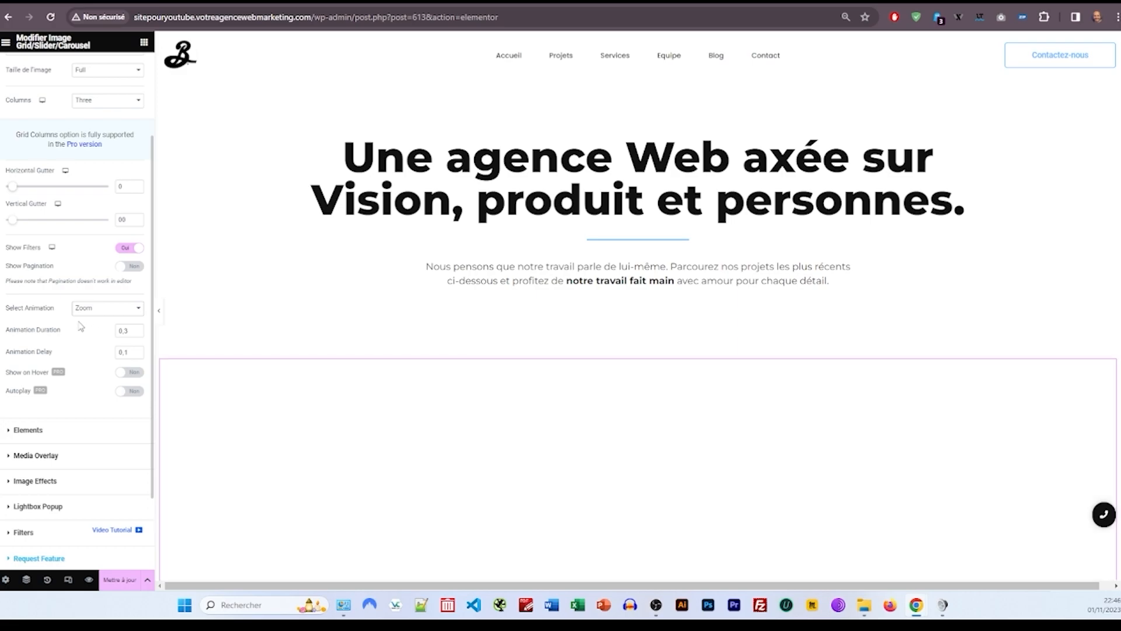
pyautogui.scroll(-1, 81, 324)
pyautogui.moveTo(51, 324)
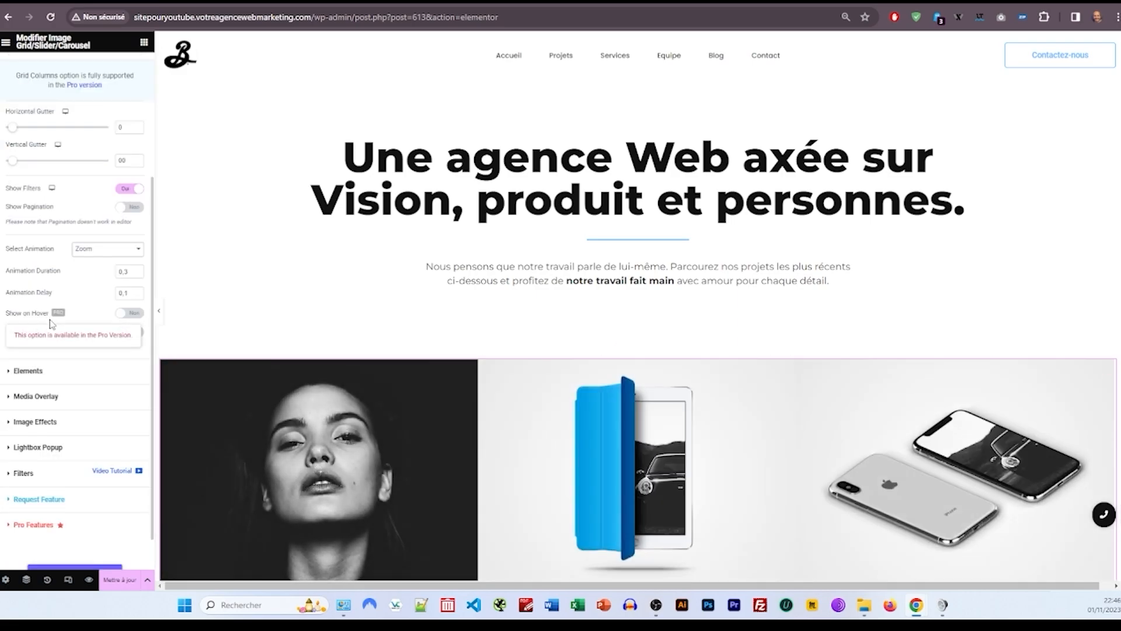
# Step: Remove the Lightbox item from the image grid's elements
pyautogui.scroll(-1, 48, 331)
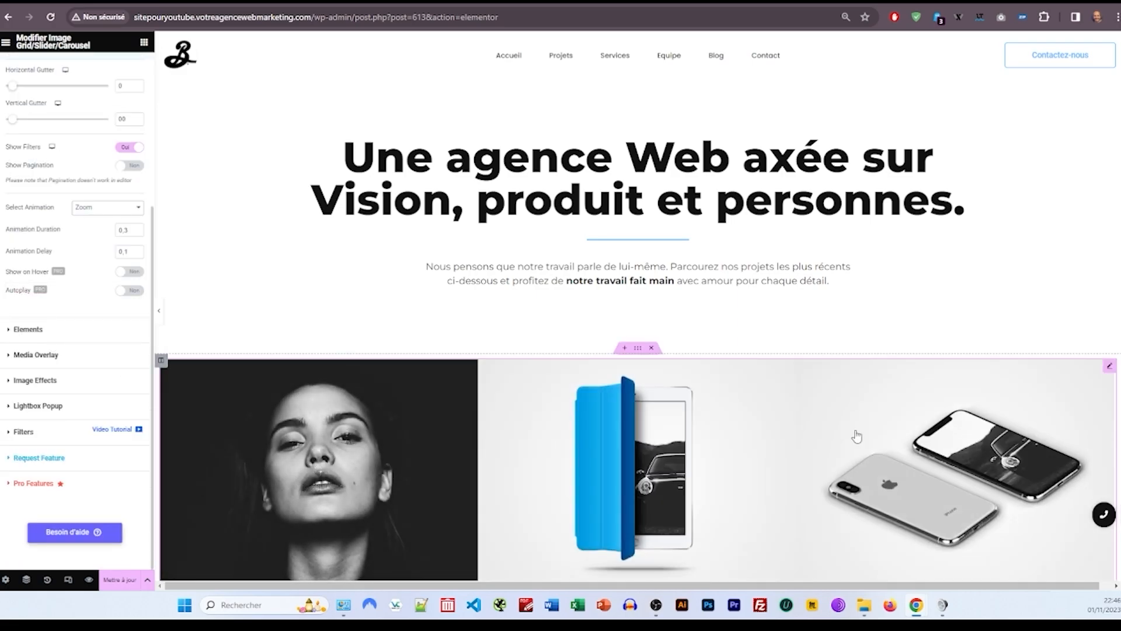
pyautogui.click(55, 326)
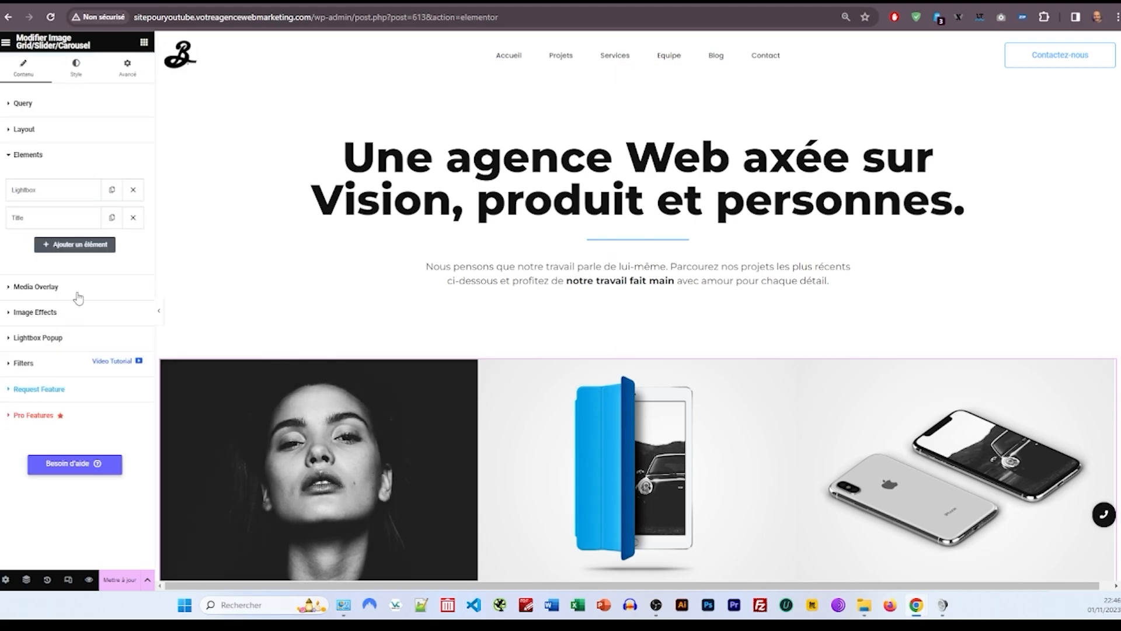
pyautogui.click(134, 189)
# Step: Set the grid's Title element to Custom Width display and its HTML tag to H3
pyautogui.click(83, 190)
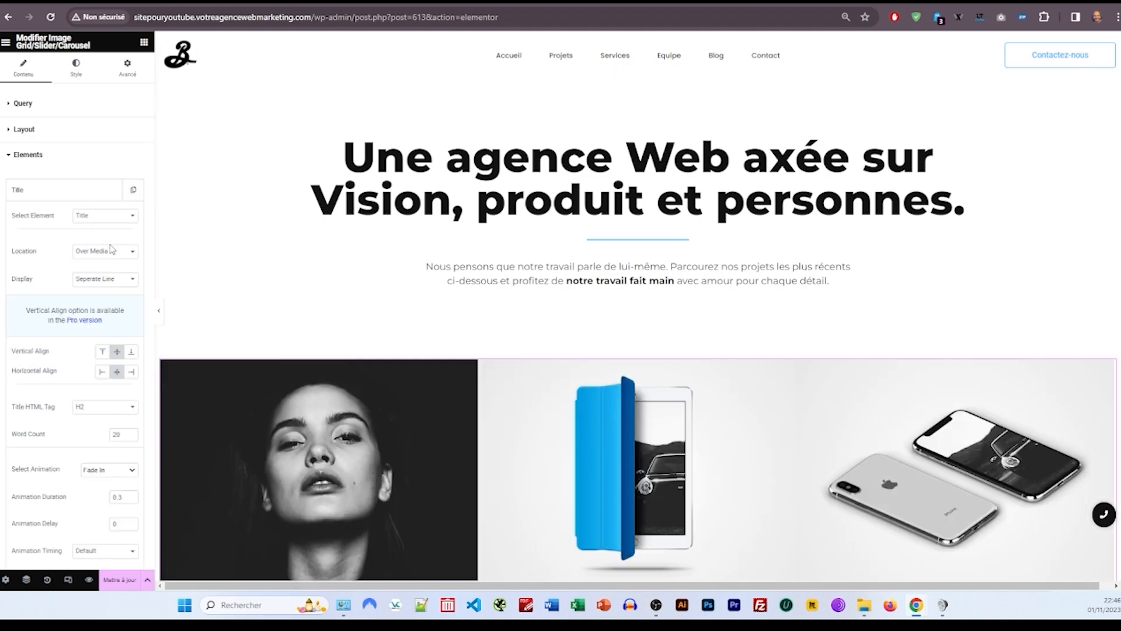
pyautogui.click(104, 280)
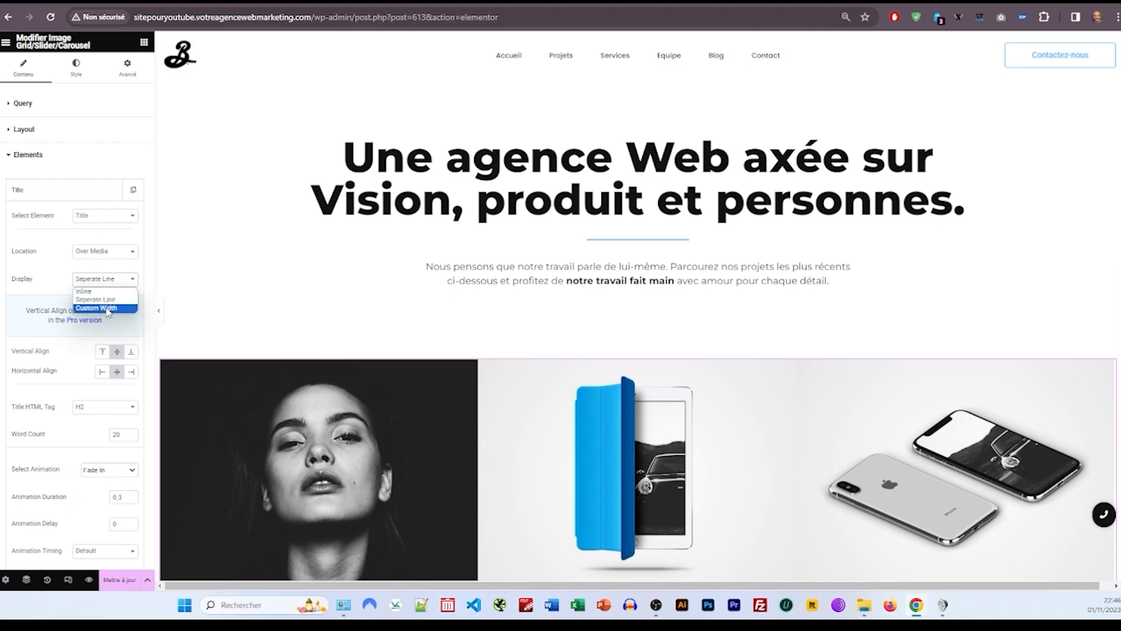
pyautogui.click(104, 308)
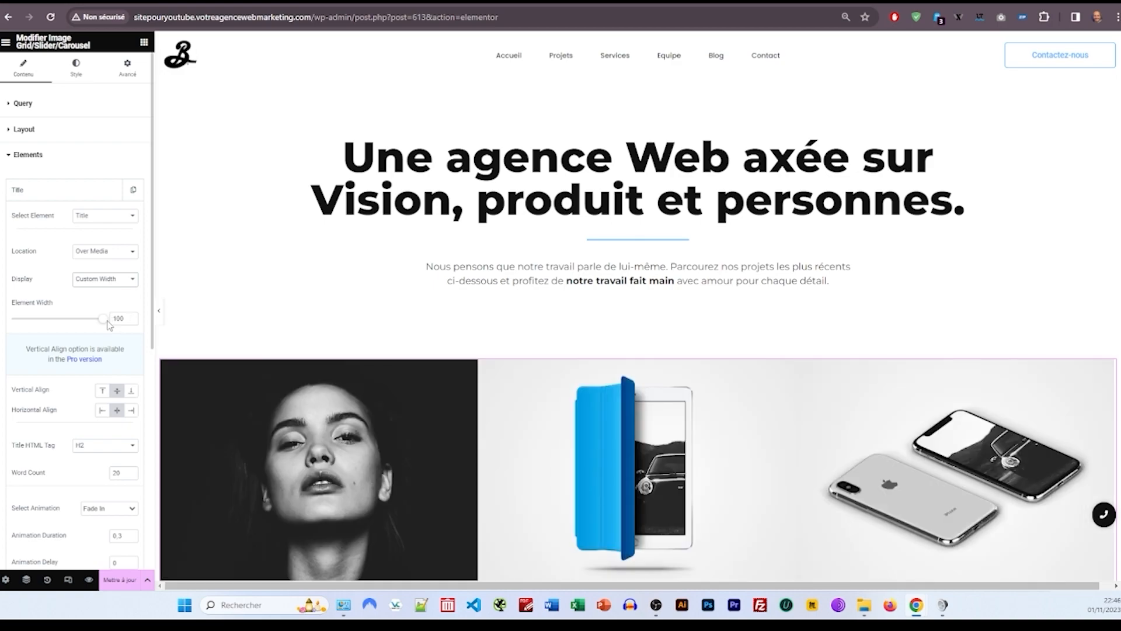
pyautogui.scroll(-2, 88, 326)
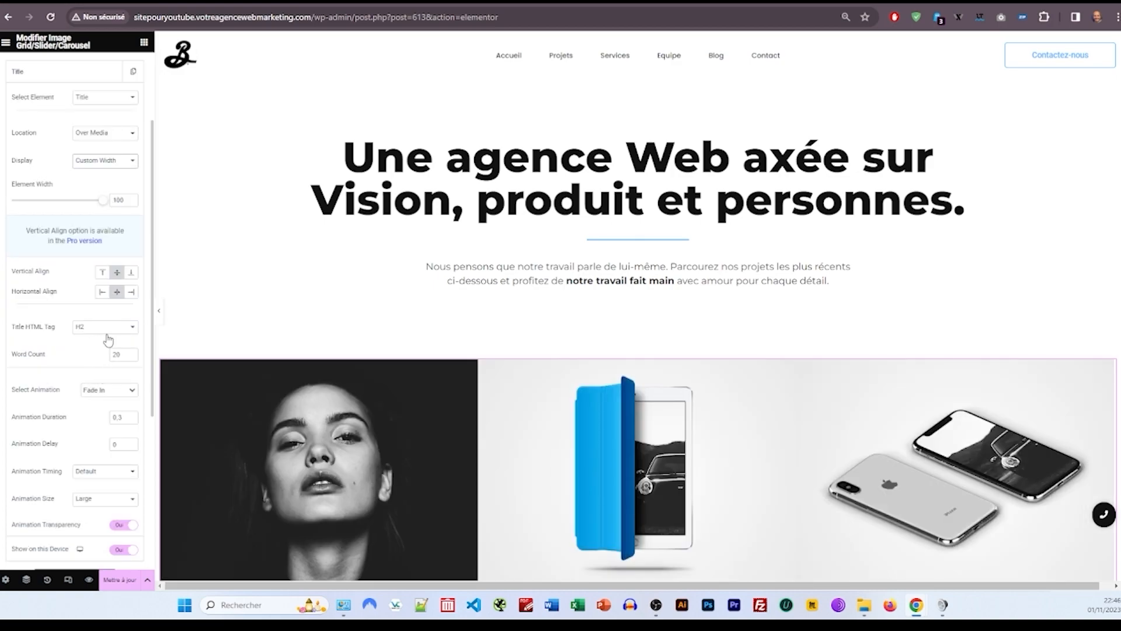
pyautogui.click(108, 328)
pyautogui.click(94, 357)
# Step: Set the media overlay's animation timing to Ease In with a Large animation size
pyautogui.scroll(-2, 100, 473)
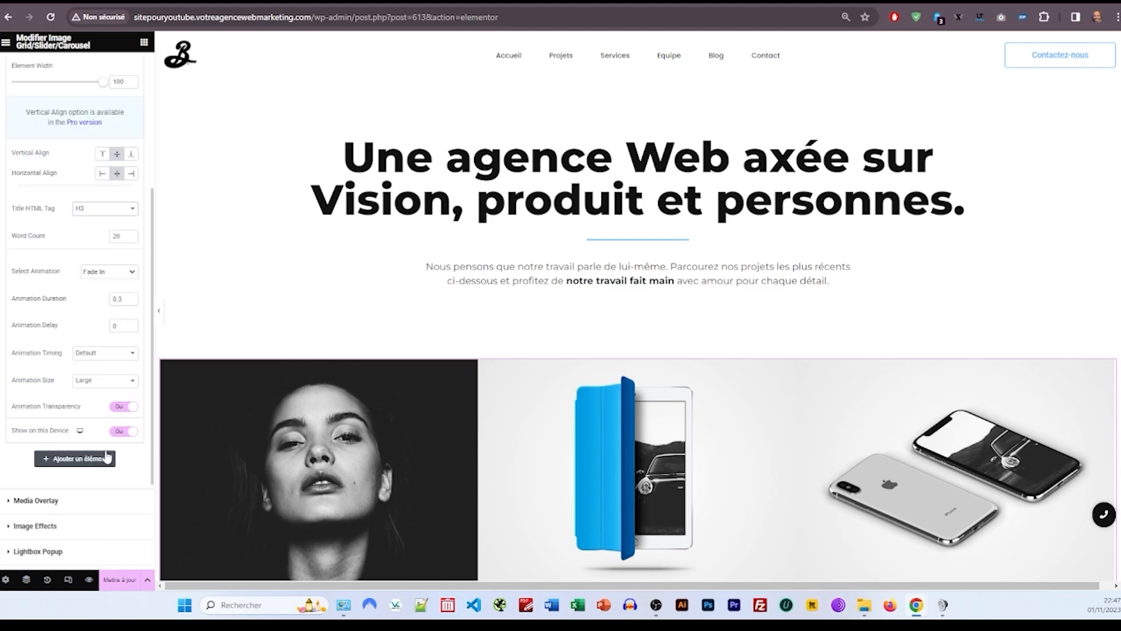
pyautogui.click(59, 501)
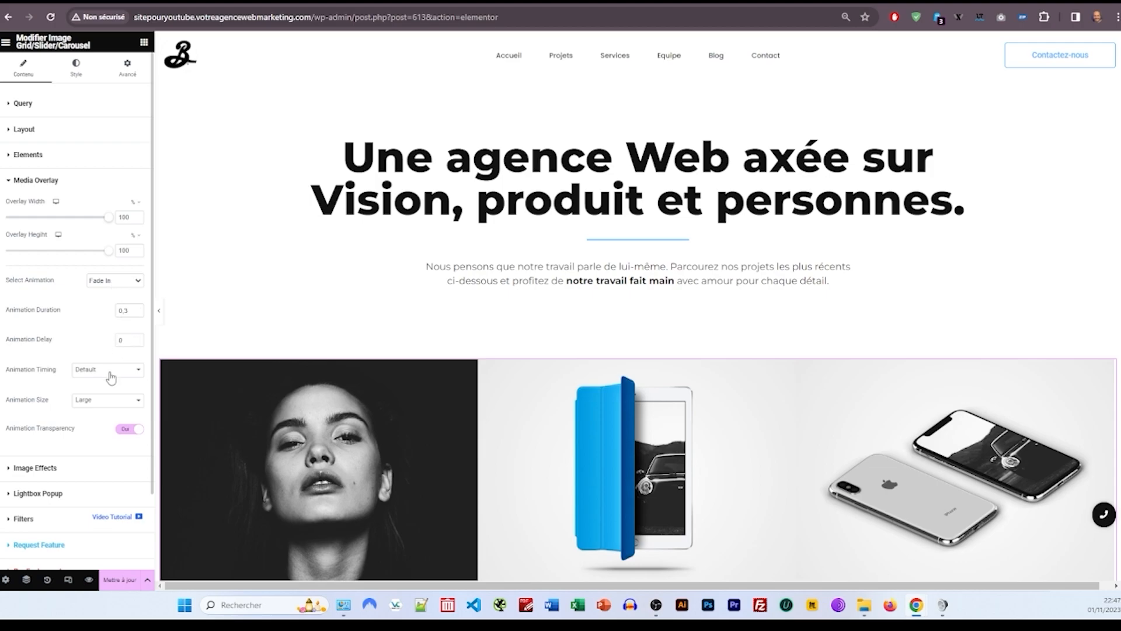
pyautogui.click(92, 377)
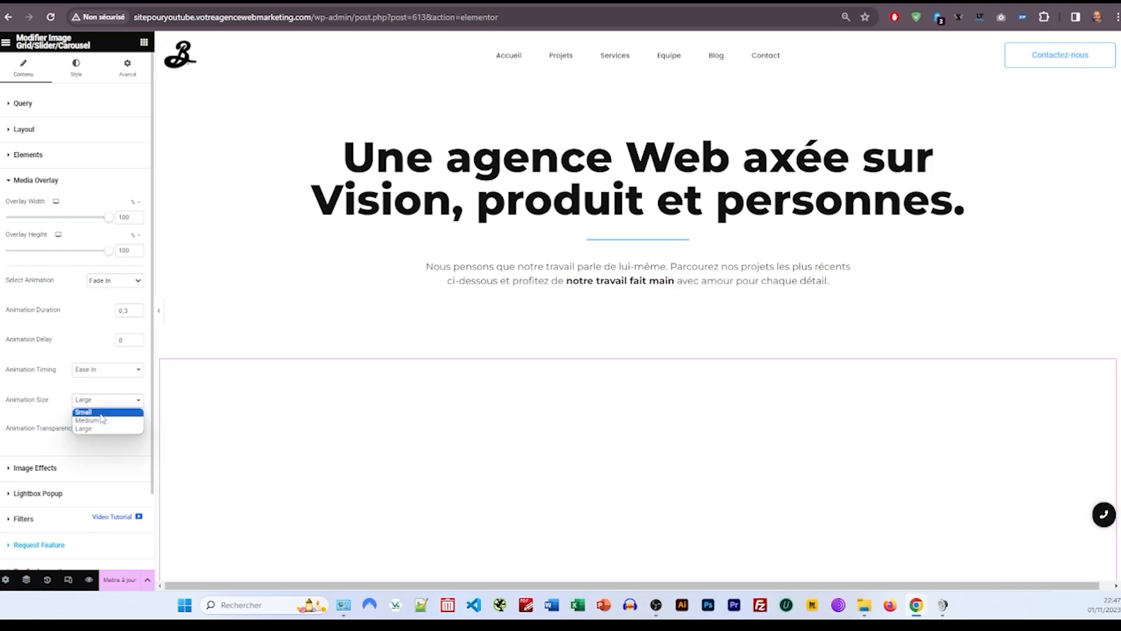
pyautogui.click(88, 423)
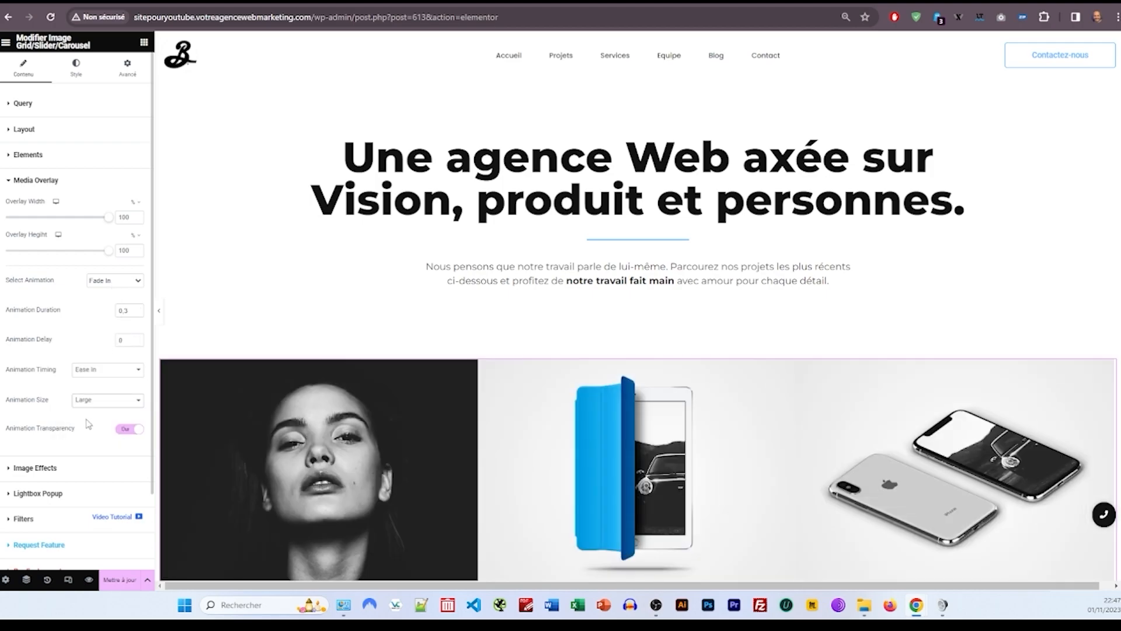
# Step: Set the grid's image effect to Blur In with Linear animation timing and a Large animation size
pyautogui.click(82, 469)
pyautogui.click(108, 231)
pyautogui.click(93, 283)
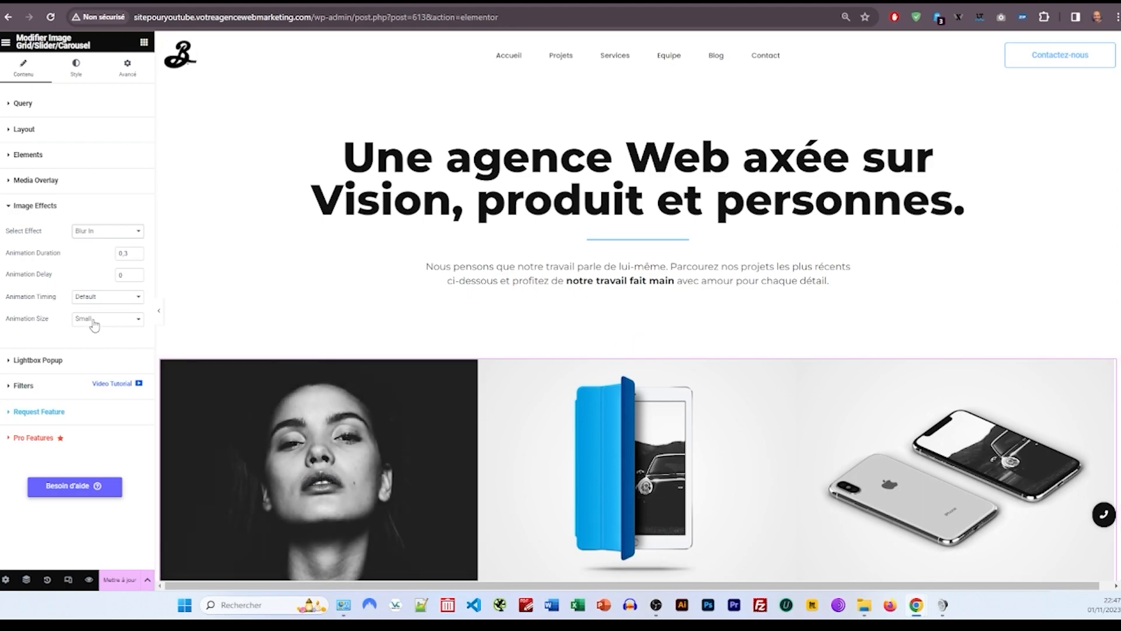
pyautogui.click(96, 297)
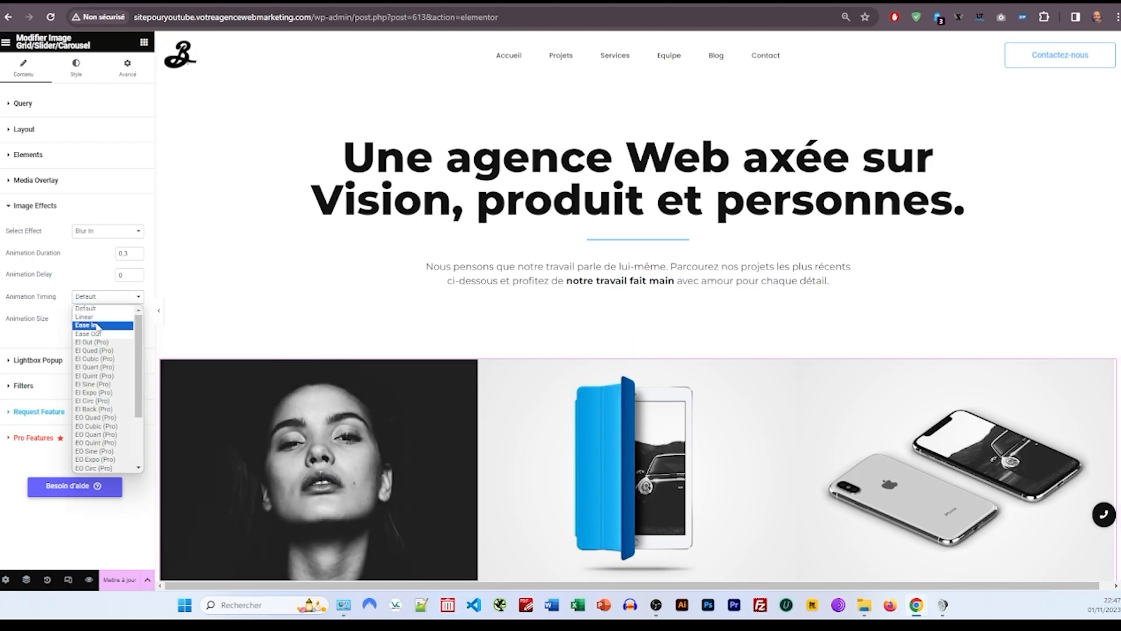
pyautogui.click(98, 314)
pyautogui.click(101, 320)
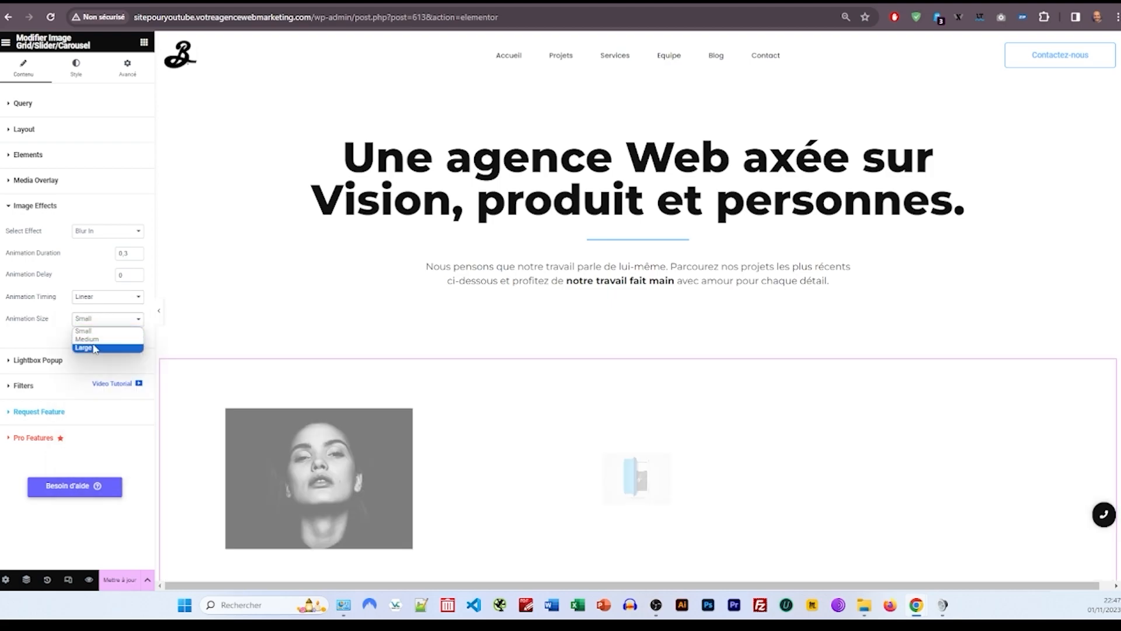
pyautogui.click(93, 347)
# Step: Turn off the lightbox popup's autoplay, arrows, captions, zoom, full screen and download options
pyautogui.click(36, 359)
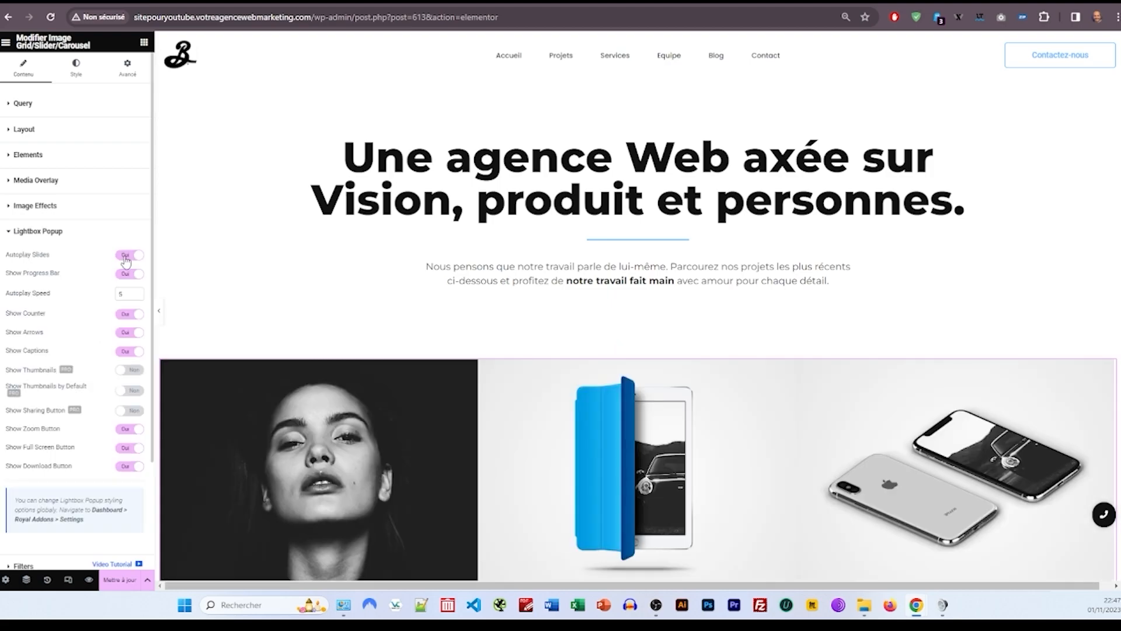
pyautogui.click(126, 255)
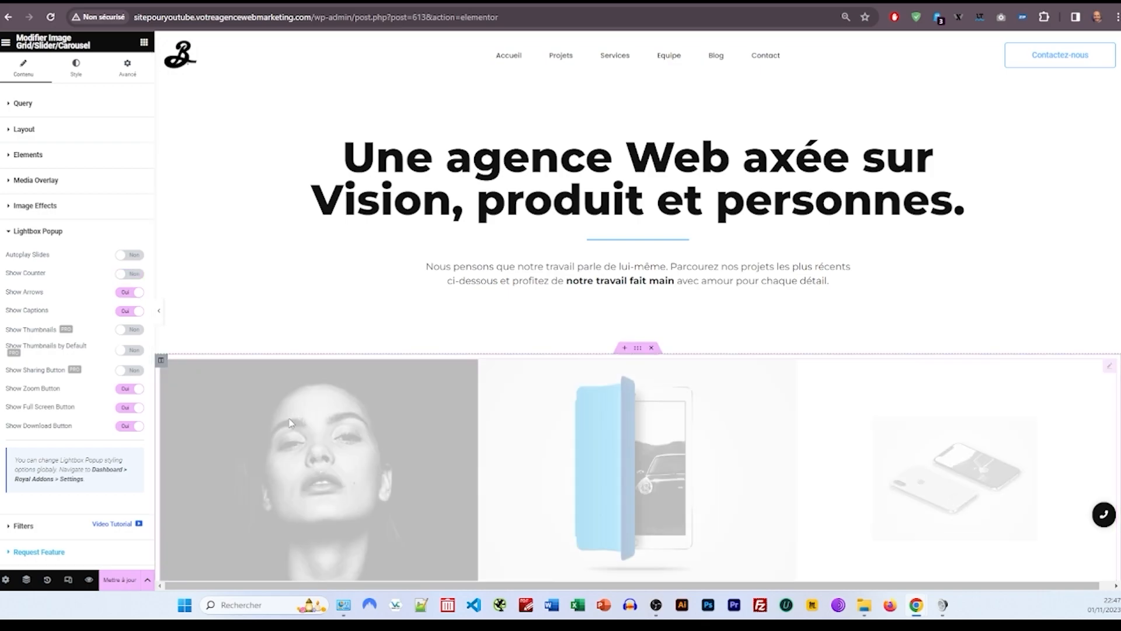
pyautogui.click(126, 291)
pyautogui.click(125, 314)
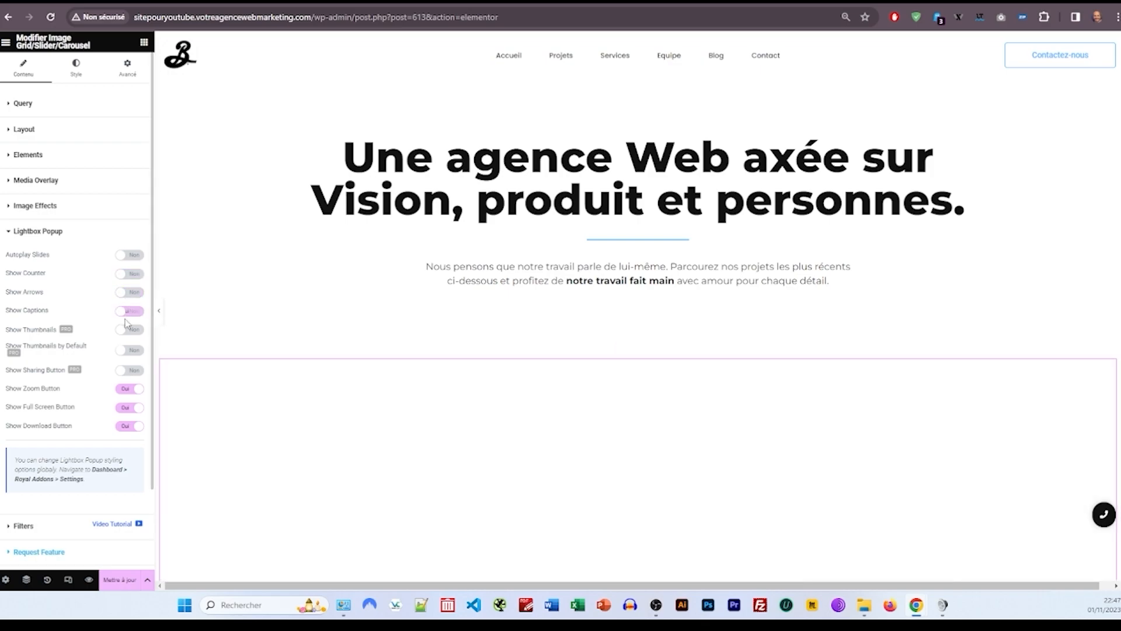
pyautogui.click(128, 407)
pyautogui.click(126, 428)
pyautogui.click(129, 390)
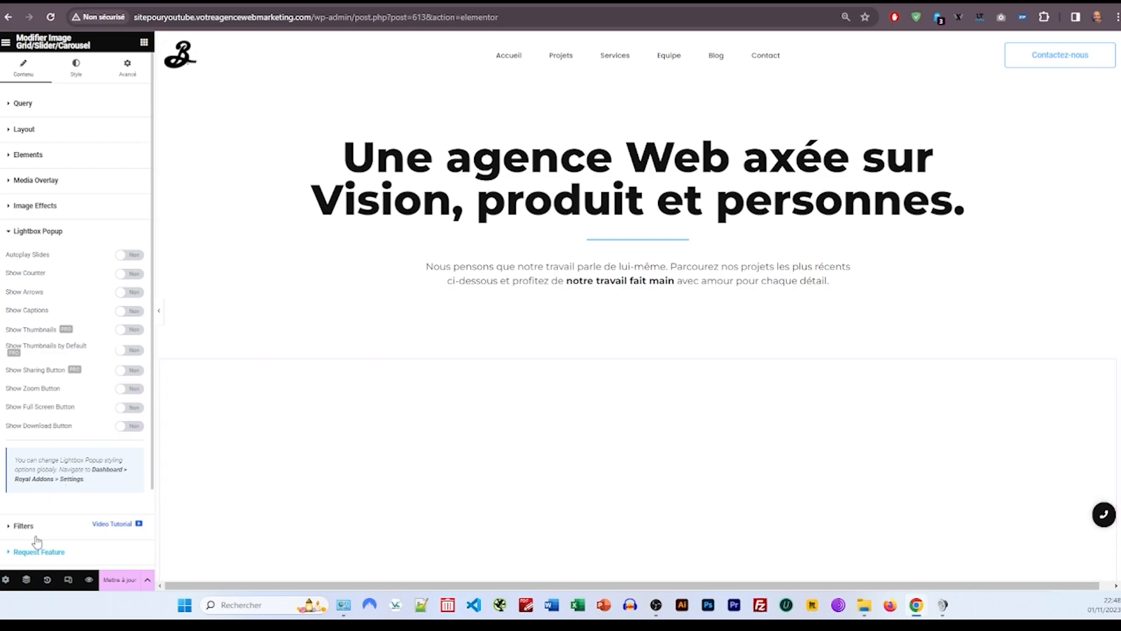
# Step: Set the image grid's filter taxonomy to Att. Tags after trying Att. Categories
pyautogui.click(34, 527)
pyautogui.click(88, 283)
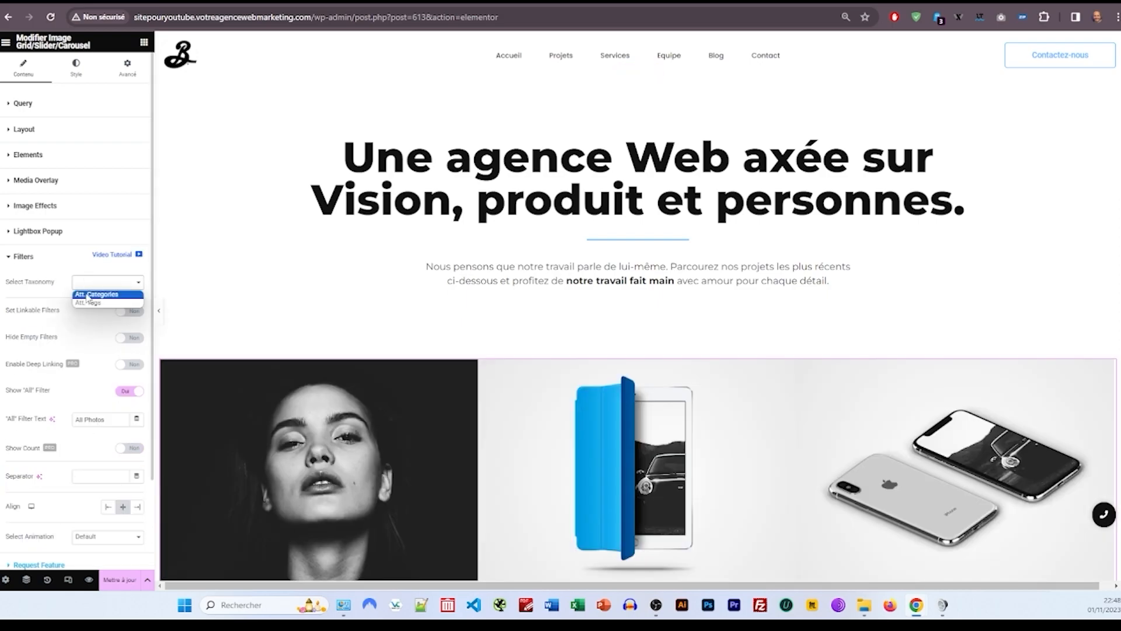
pyautogui.click(88, 295)
pyautogui.click(94, 282)
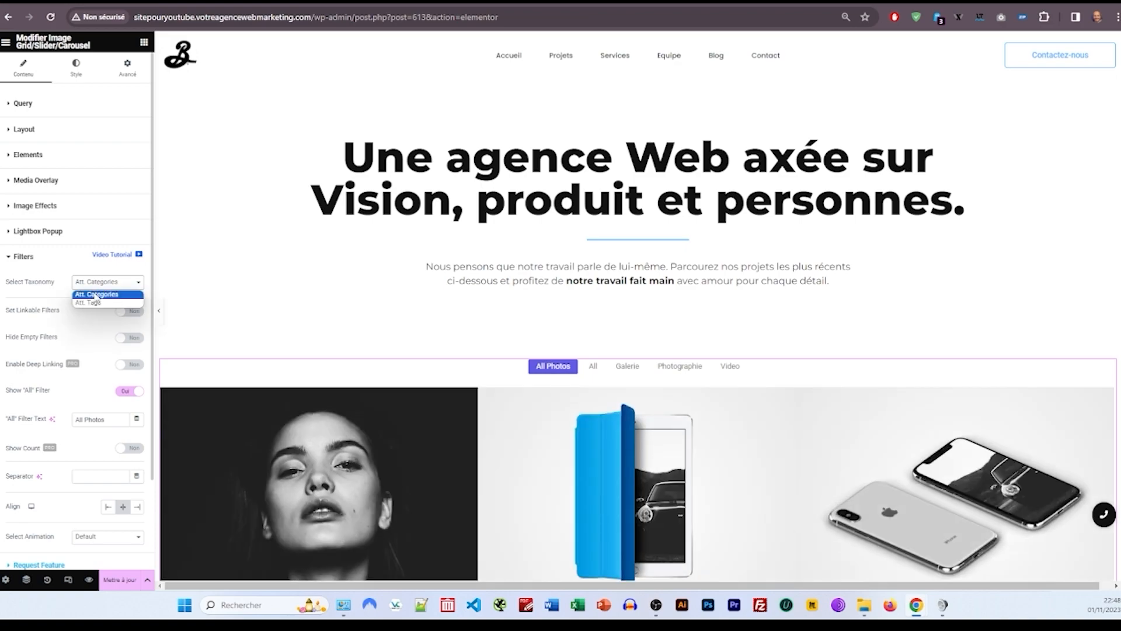
pyautogui.click(95, 300)
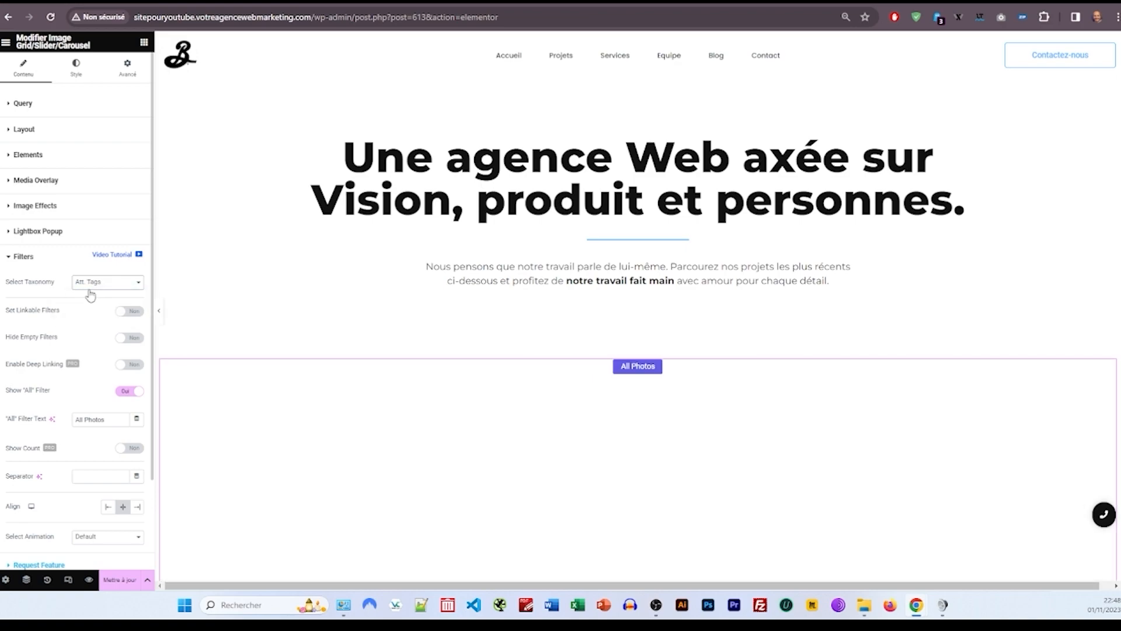
# Step: Set the grid filter's "All" text to "Toutes" and its animation to Zoom
pyautogui.scroll(-2, 93, 298)
pyautogui.moveTo(106, 312); pyautogui.dragTo(2, 306)
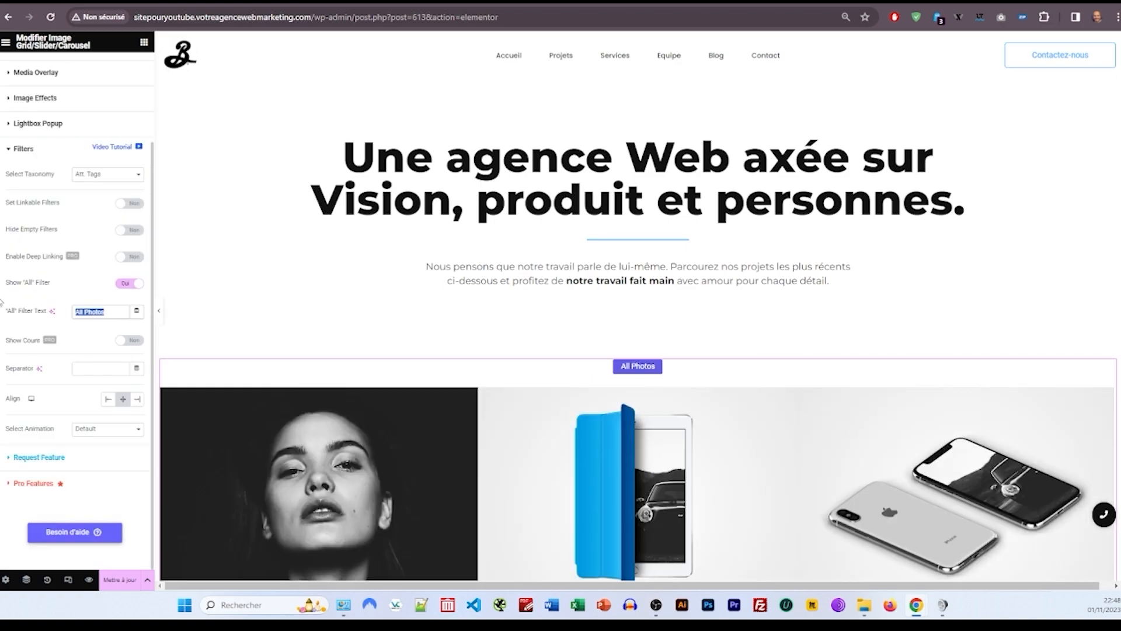
pyautogui.write('Toutes')
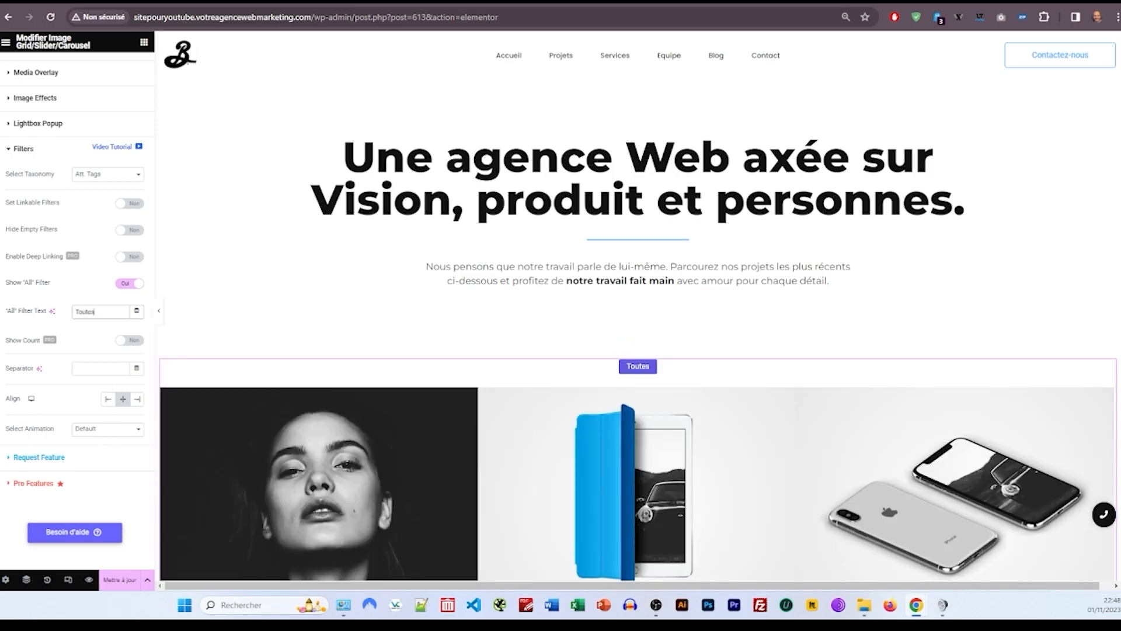
pyautogui.click(106, 428)
pyautogui.click(100, 453)
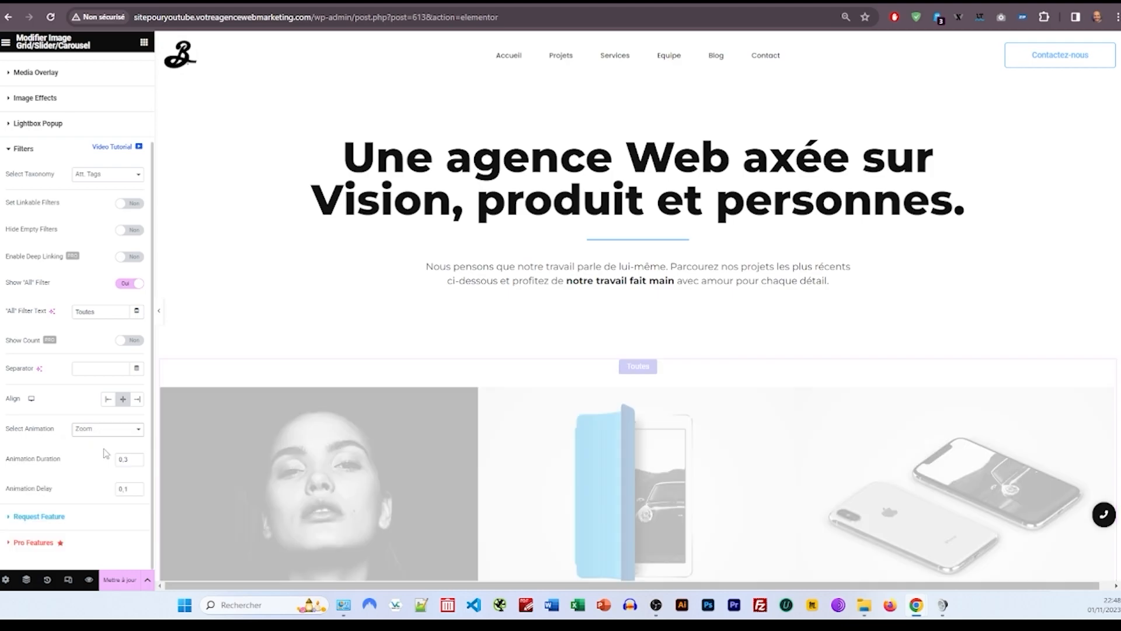
pyautogui.scroll(2, 102, 450)
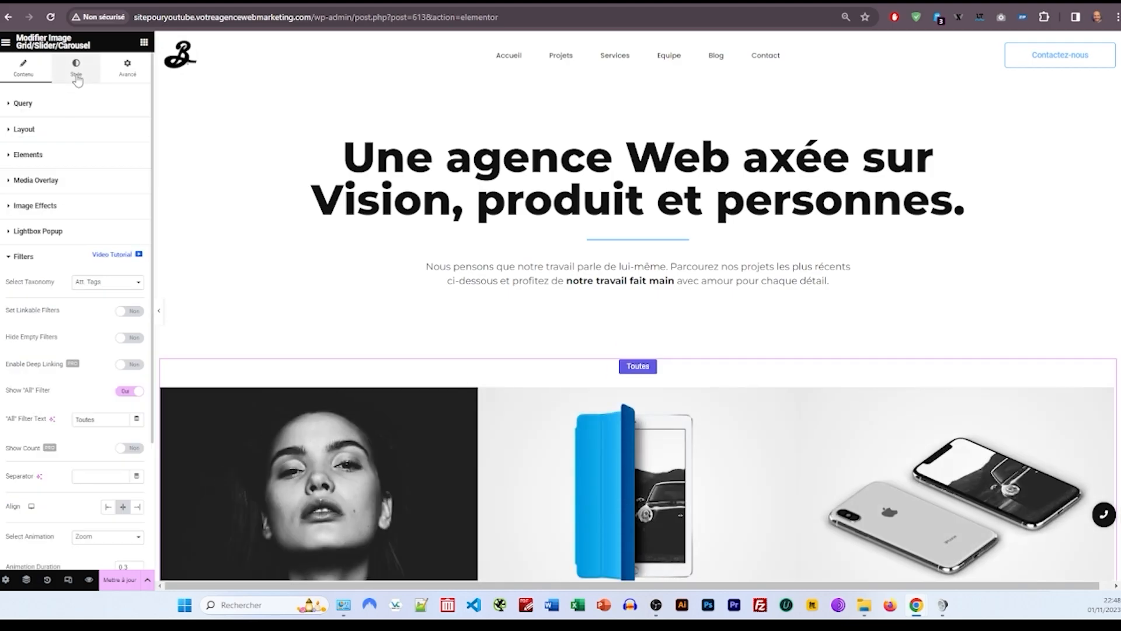
# Step: Set the media overlay's background color to a custom semi-transparent white
pyautogui.click(75, 76)
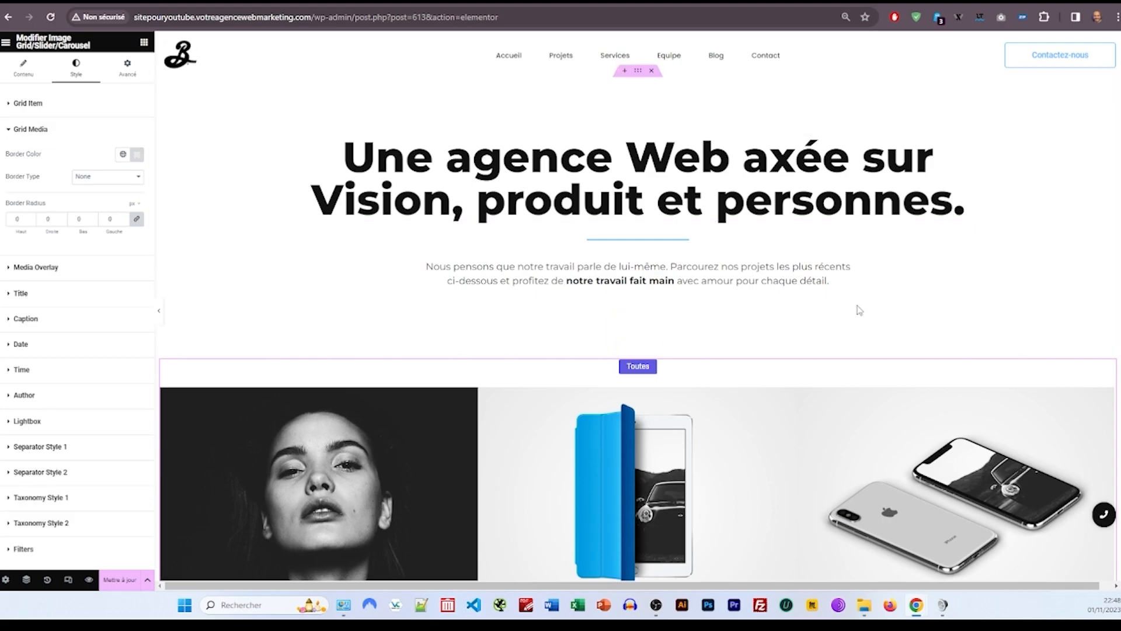
pyautogui.click(69, 271)
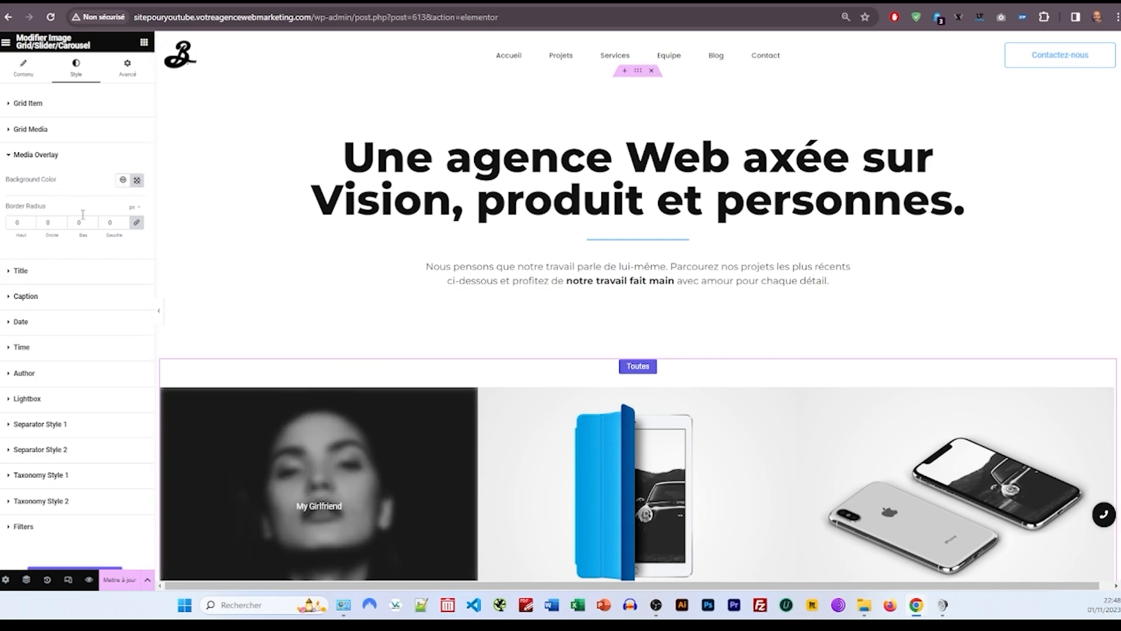
pyautogui.click(137, 180)
pyautogui.click(123, 180)
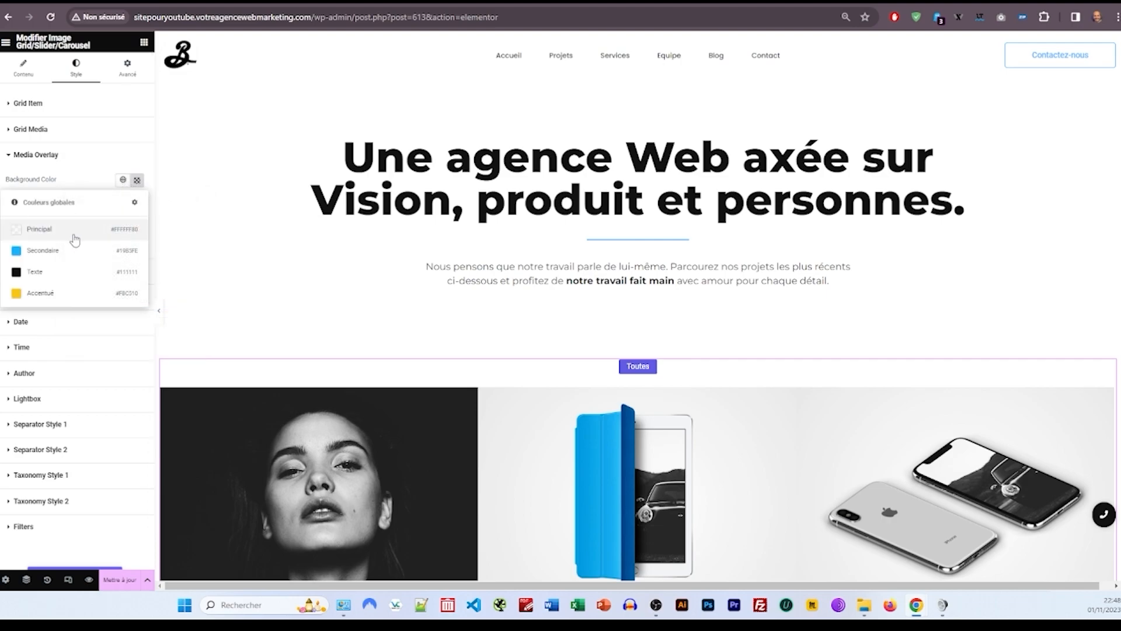
pyautogui.click(35, 250)
pyautogui.click(138, 183)
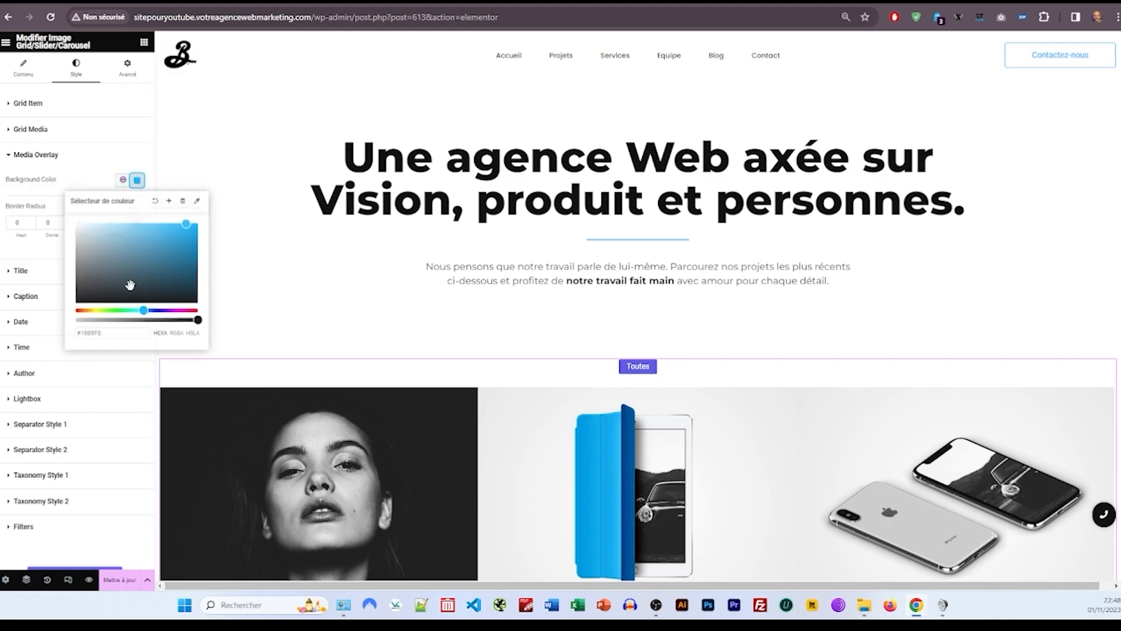
pyautogui.click(88, 157)
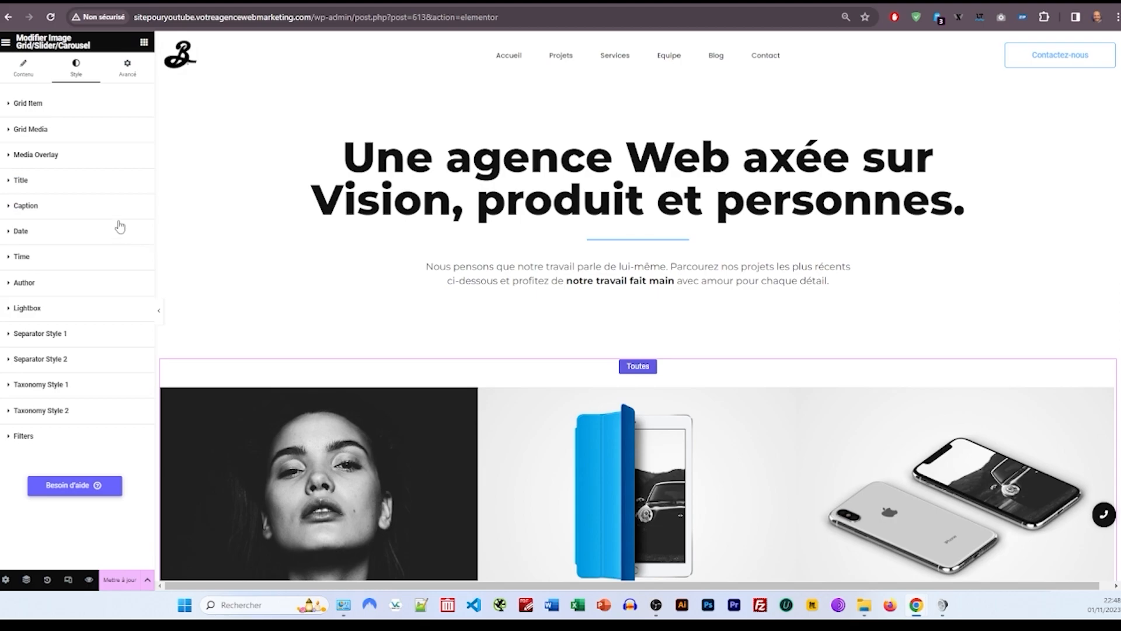
pyautogui.click(66, 156)
# Step: Set the grid title's normal color to the global Texte color
pyautogui.scroll(-1, 137, 283)
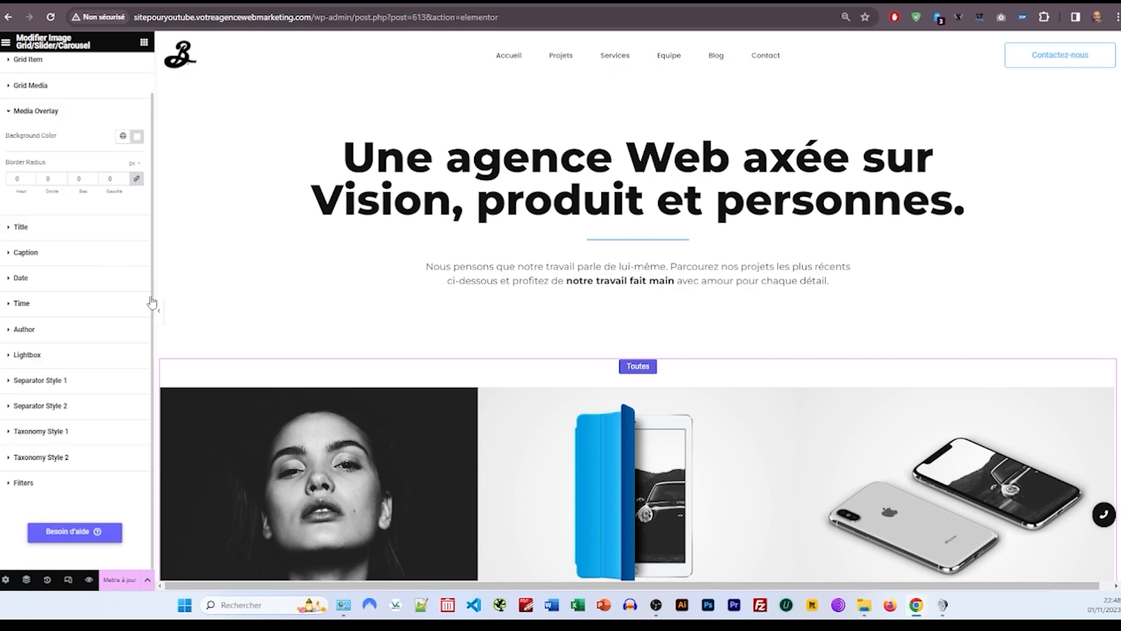
pyautogui.scroll(-5, 313, 358)
pyautogui.click(20, 226)
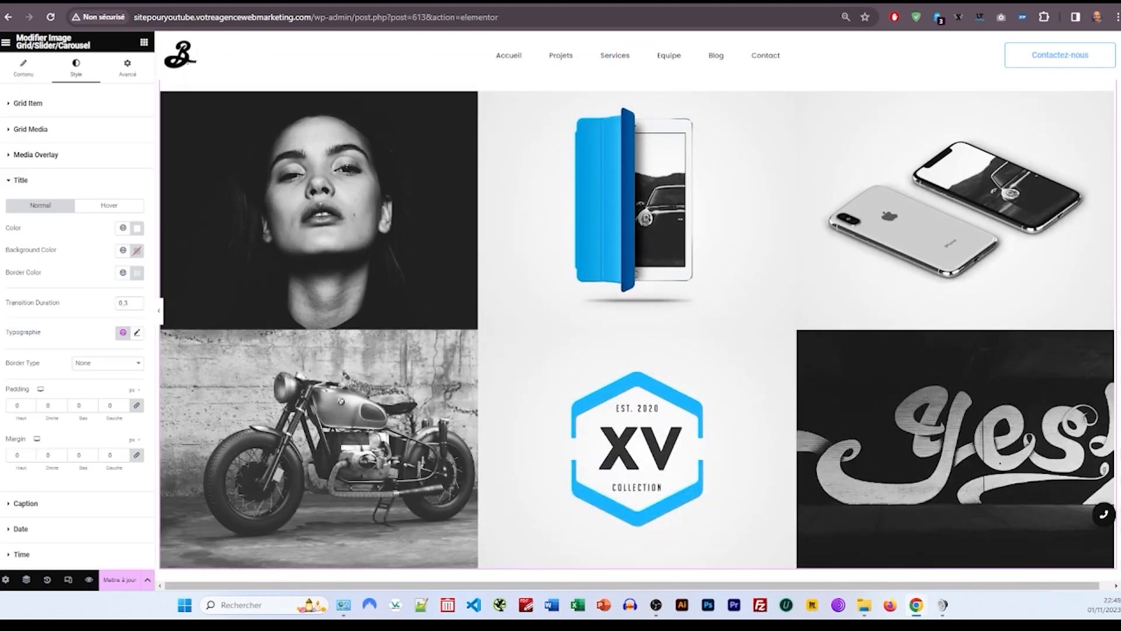
pyautogui.click(123, 228)
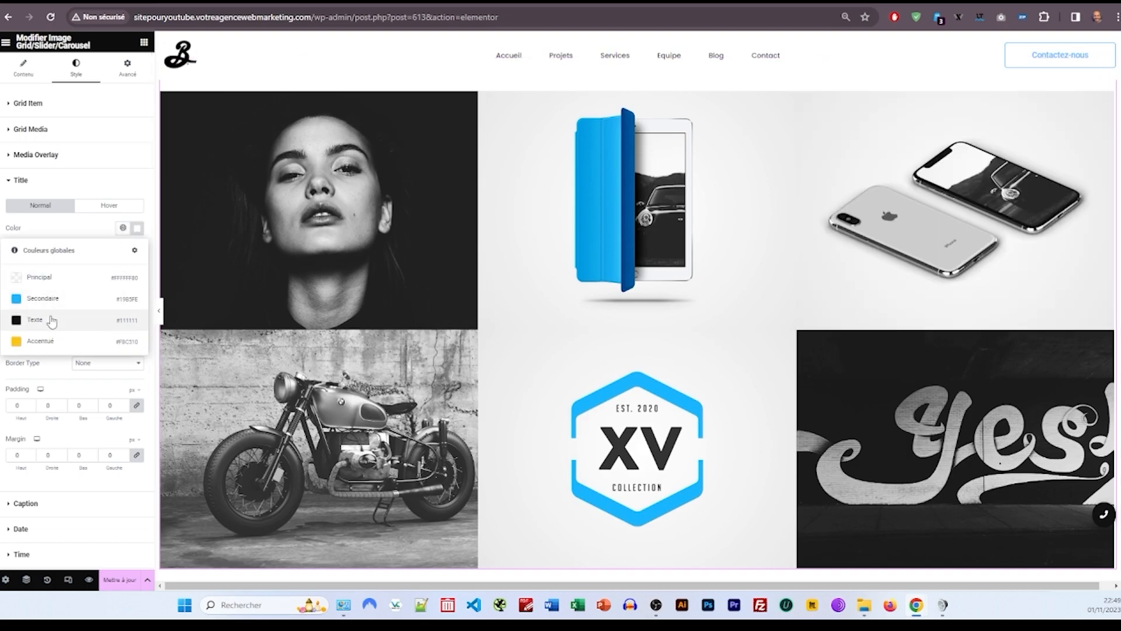
pyautogui.click(48, 320)
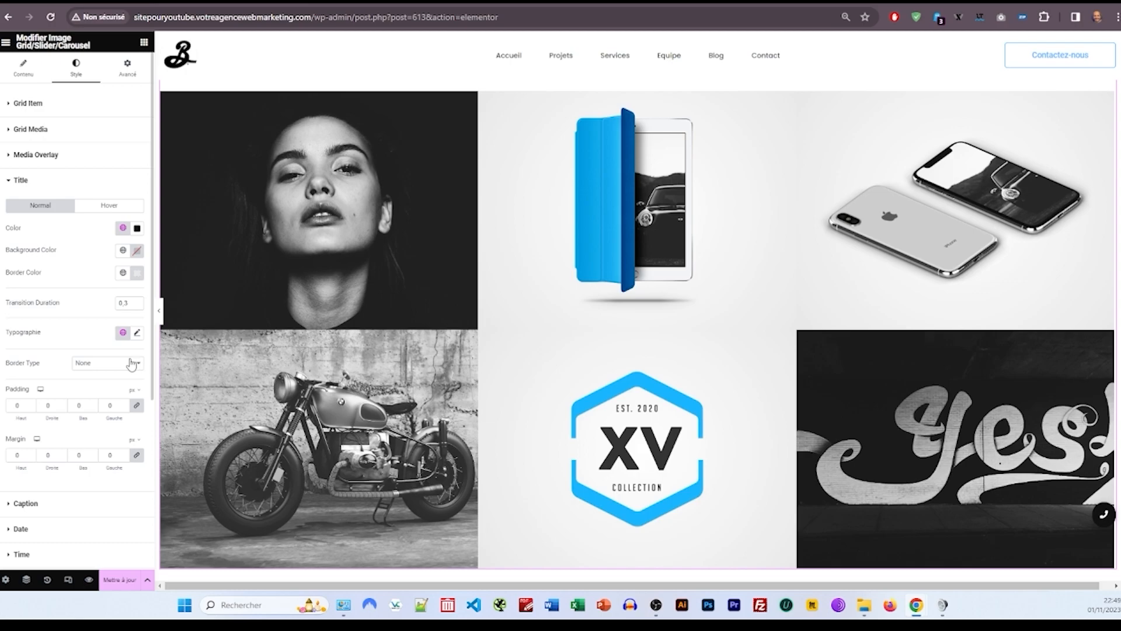
# Step: Enable justified text for the image grid's captions
pyautogui.scroll(-3, 80, 368)
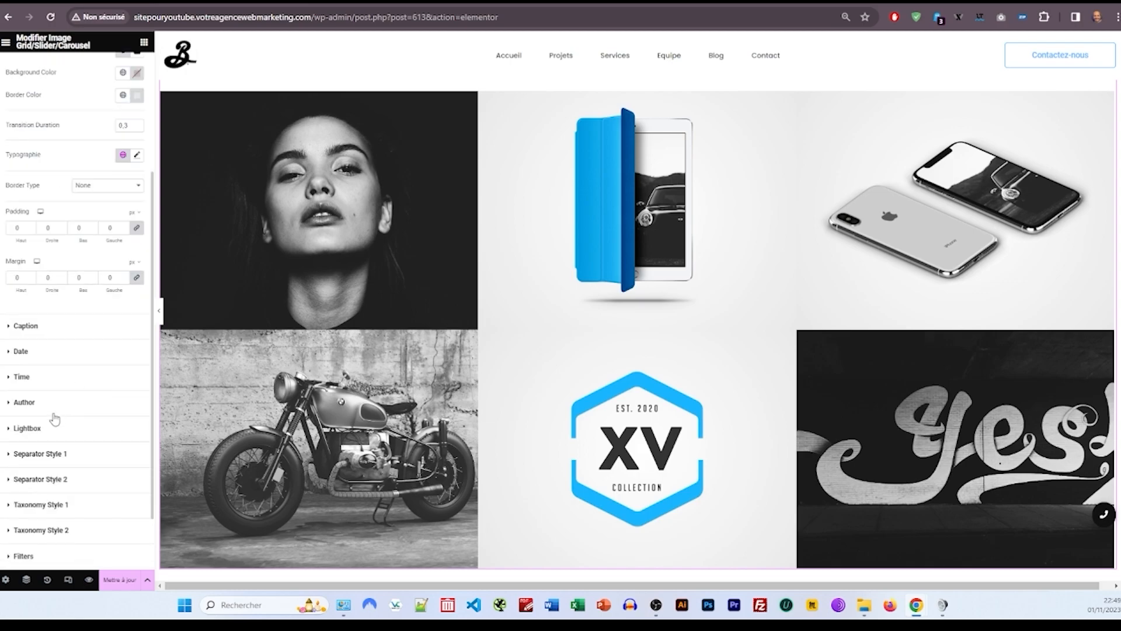
pyautogui.click(50, 330)
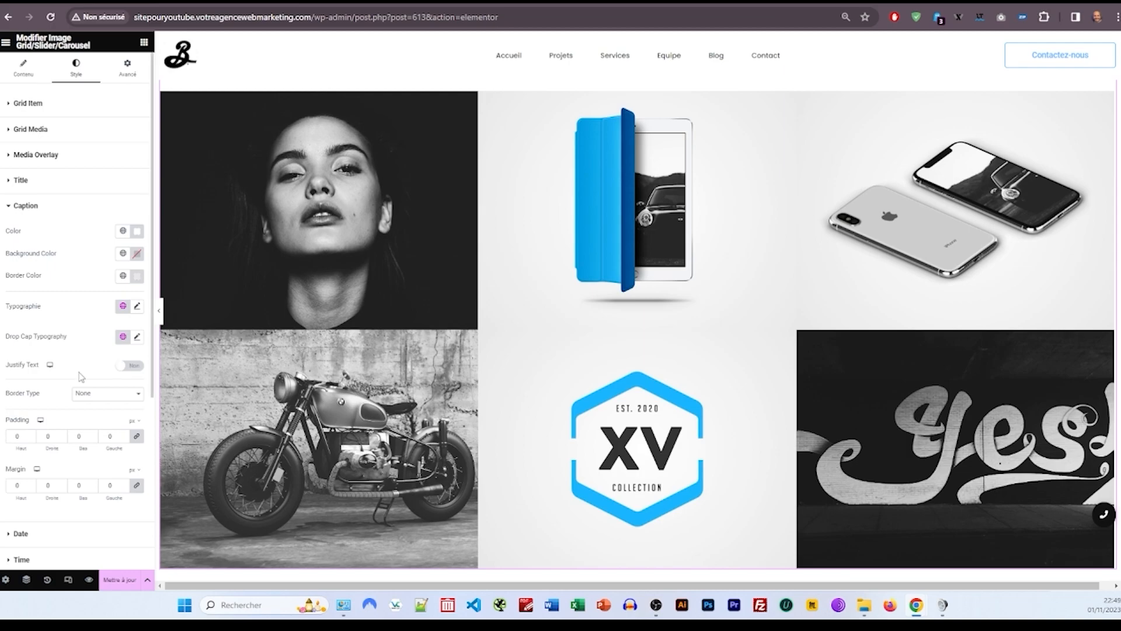
pyautogui.click(129, 368)
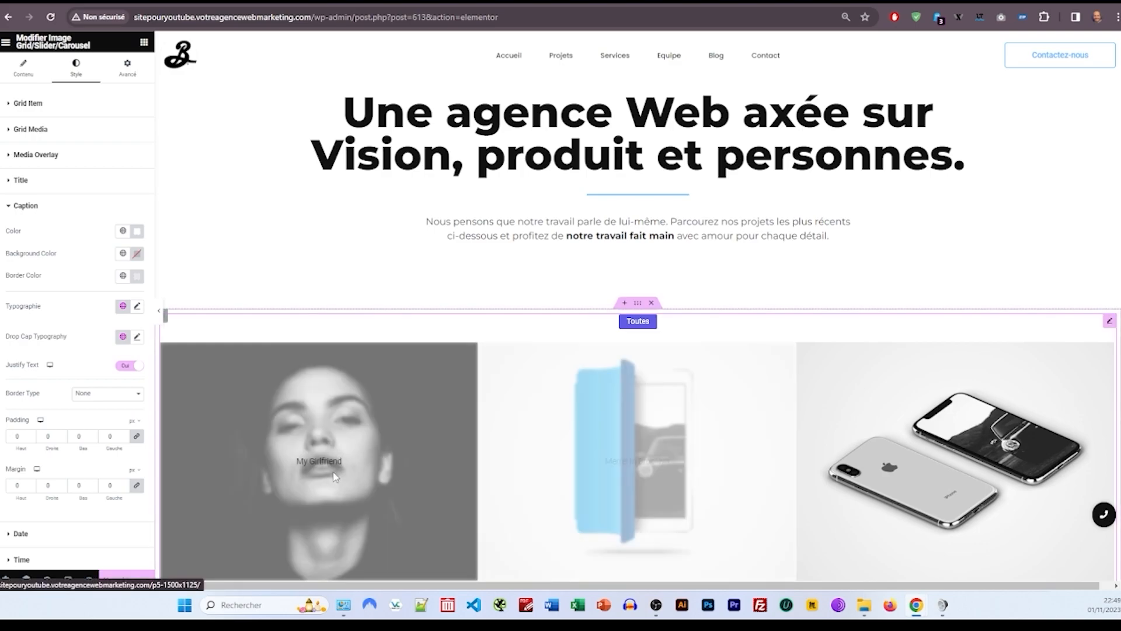
# Step: Style the grid filters' normal state with the global Texte text color and the global Secondaire background color
pyautogui.scroll(-5, 66, 331)
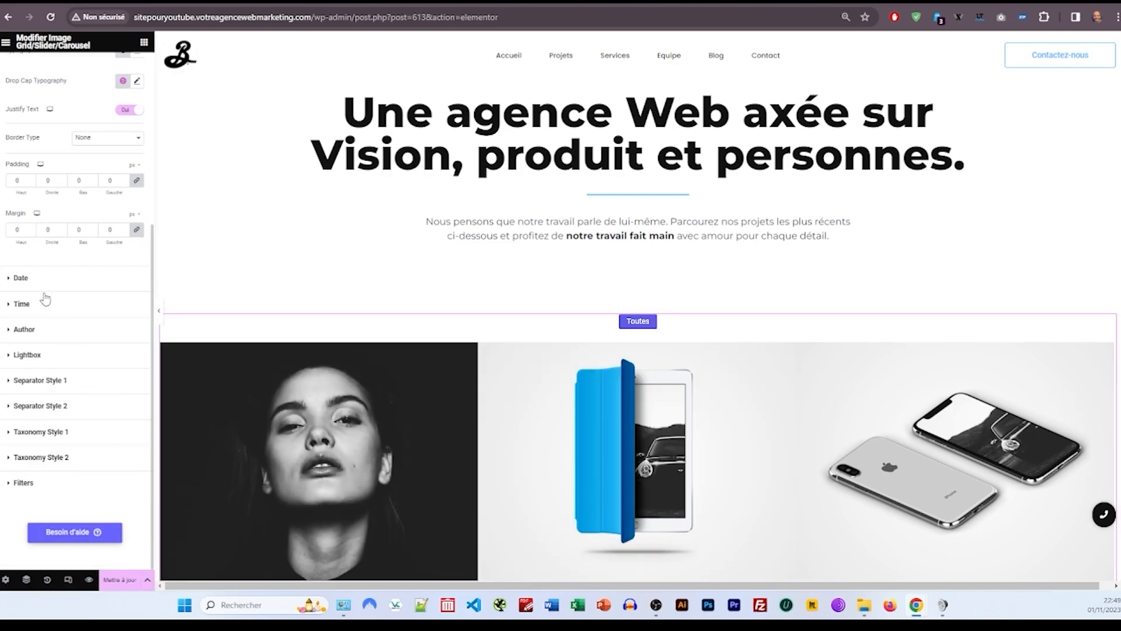
pyautogui.click(40, 488)
pyautogui.scroll(-5, 127, 407)
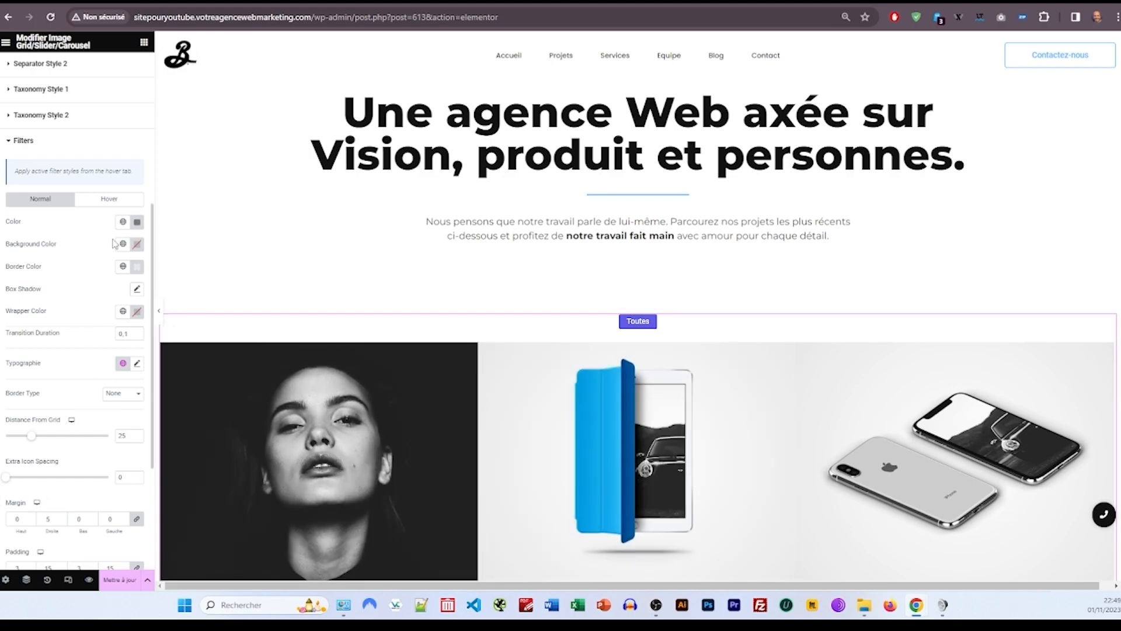
pyautogui.click(123, 221)
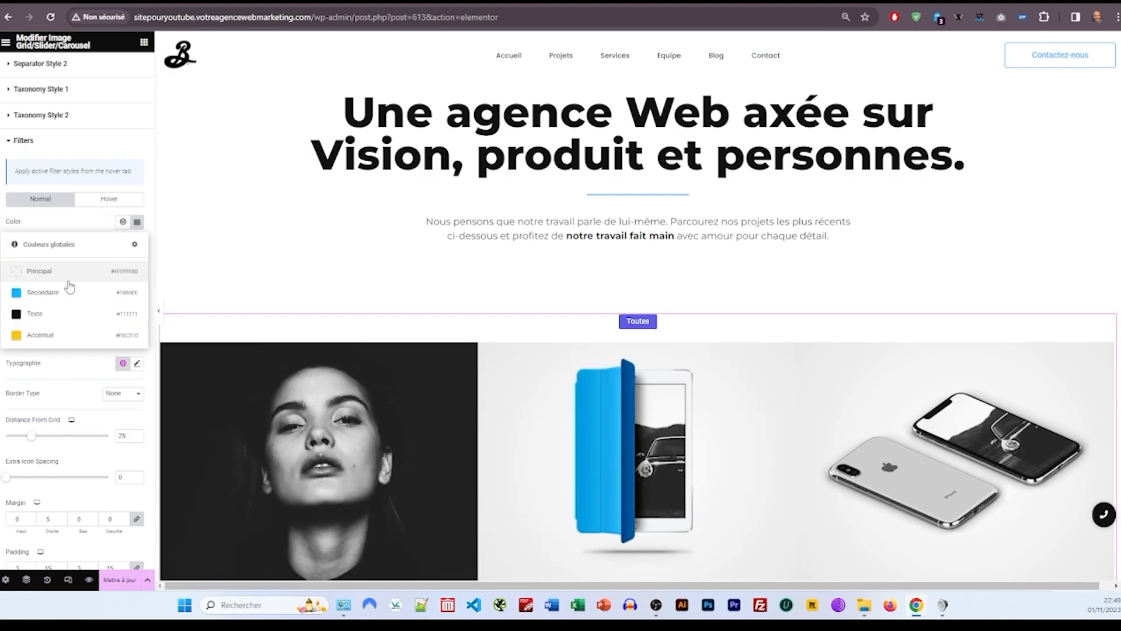
pyautogui.click(35, 314)
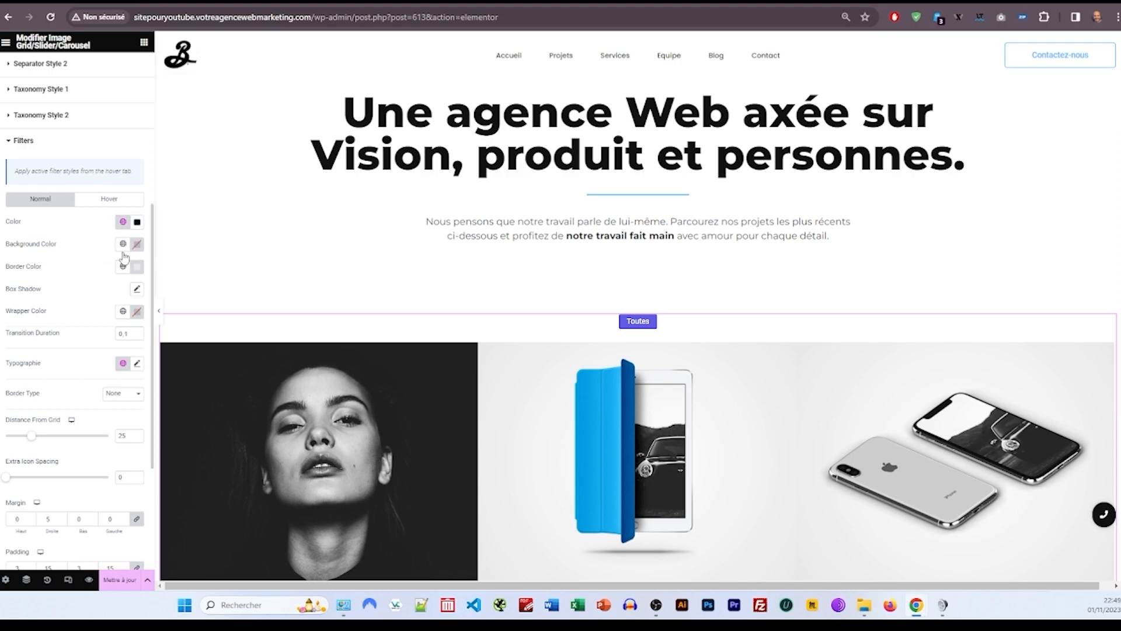
pyautogui.click(123, 244)
pyautogui.click(59, 314)
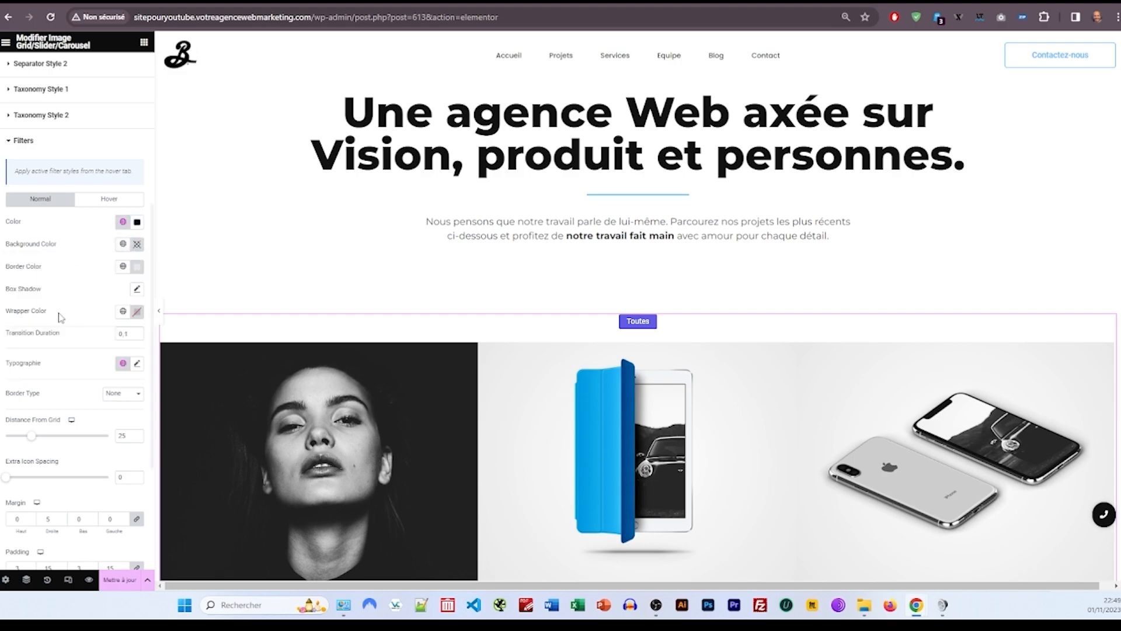
# Step: Make the grid filters' border color and wrapper color fully transparent in the normal state
pyautogui.click(137, 266)
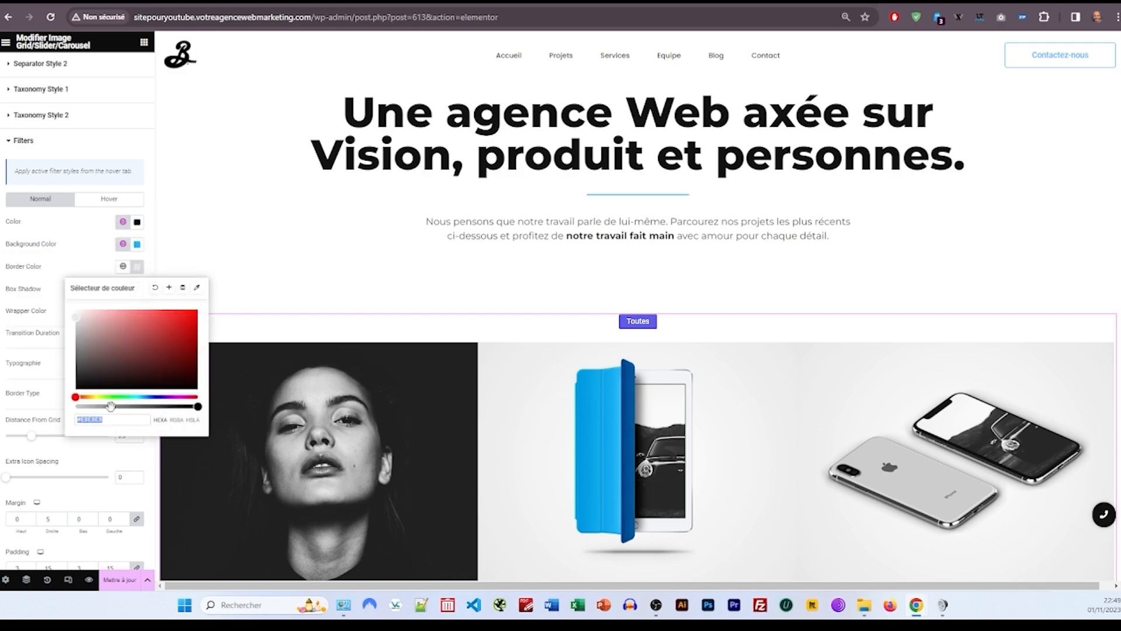
pyautogui.moveTo(111, 406); pyautogui.dragTo(42, 393)
pyautogui.click(92, 264)
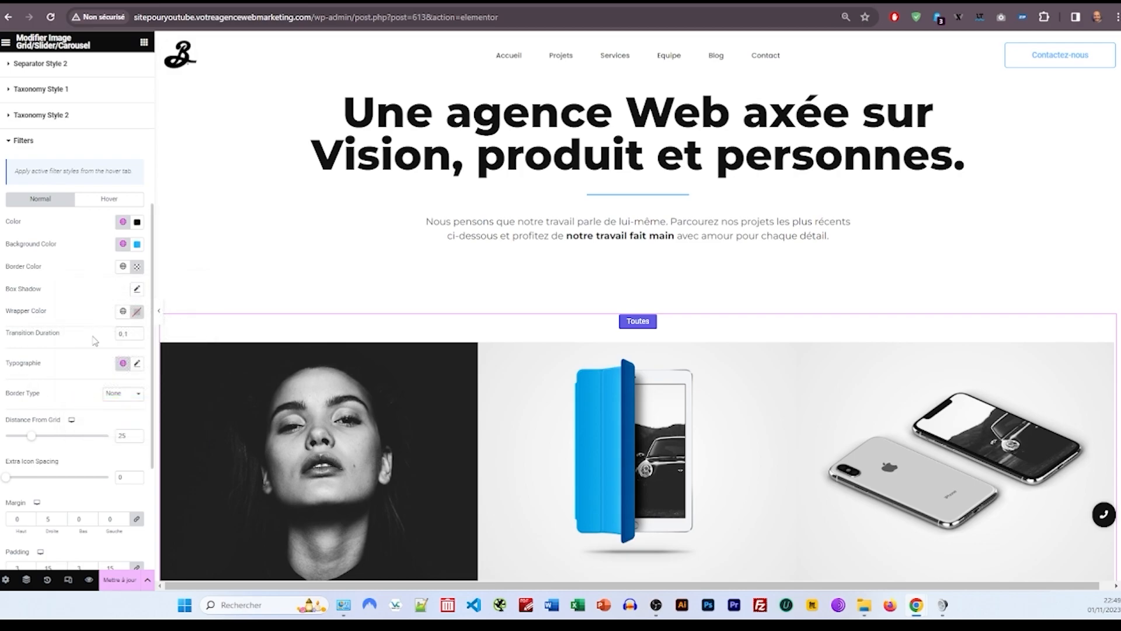
pyautogui.click(137, 313)
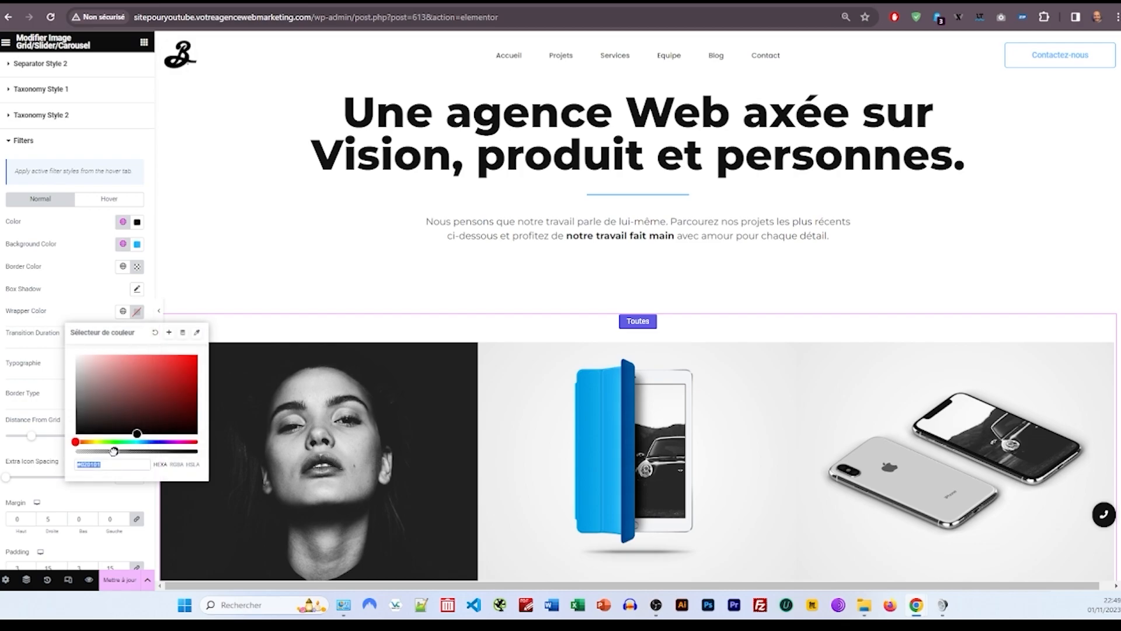
pyautogui.moveTo(113, 451); pyautogui.dragTo(77, 450)
pyautogui.click(88, 307)
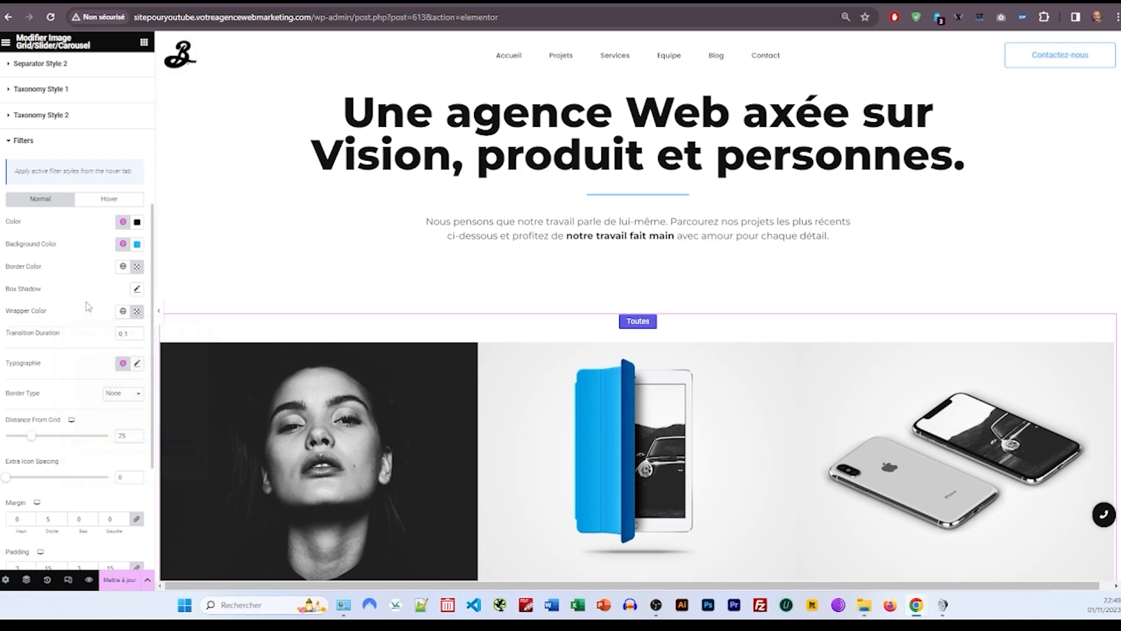
# Step: Set the grid filters' typography to the Montserrat font at a size of 17 px
pyautogui.click(137, 363)
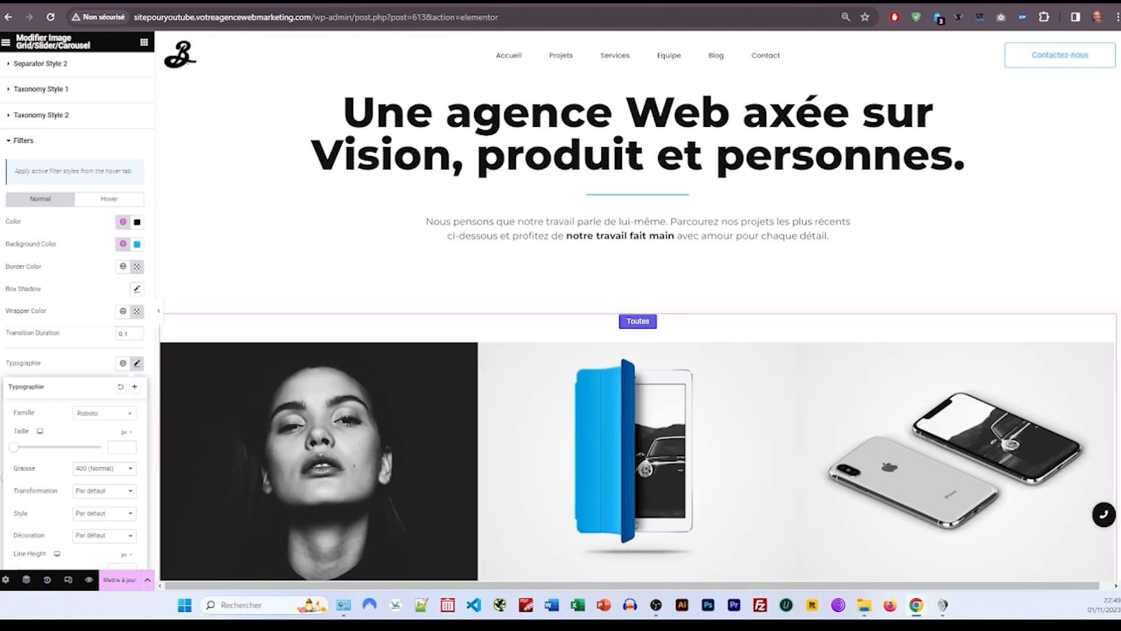
pyautogui.click(103, 413)
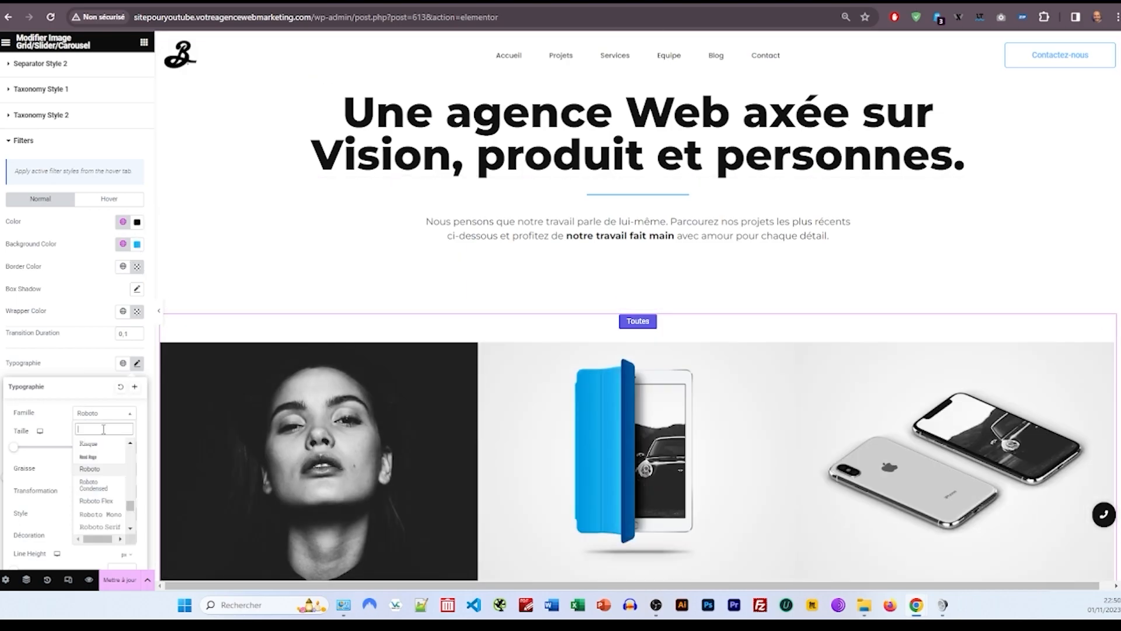
pyautogui.write('monts')
pyautogui.click(96, 456)
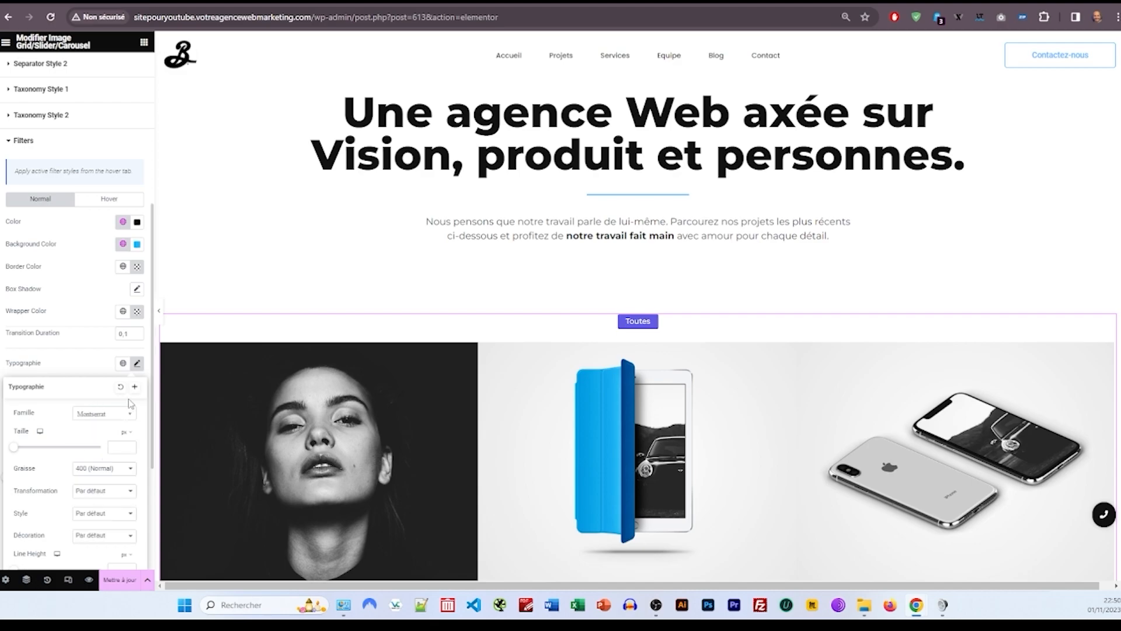
pyautogui.click(98, 368)
pyautogui.click(138, 367)
pyautogui.write('17')
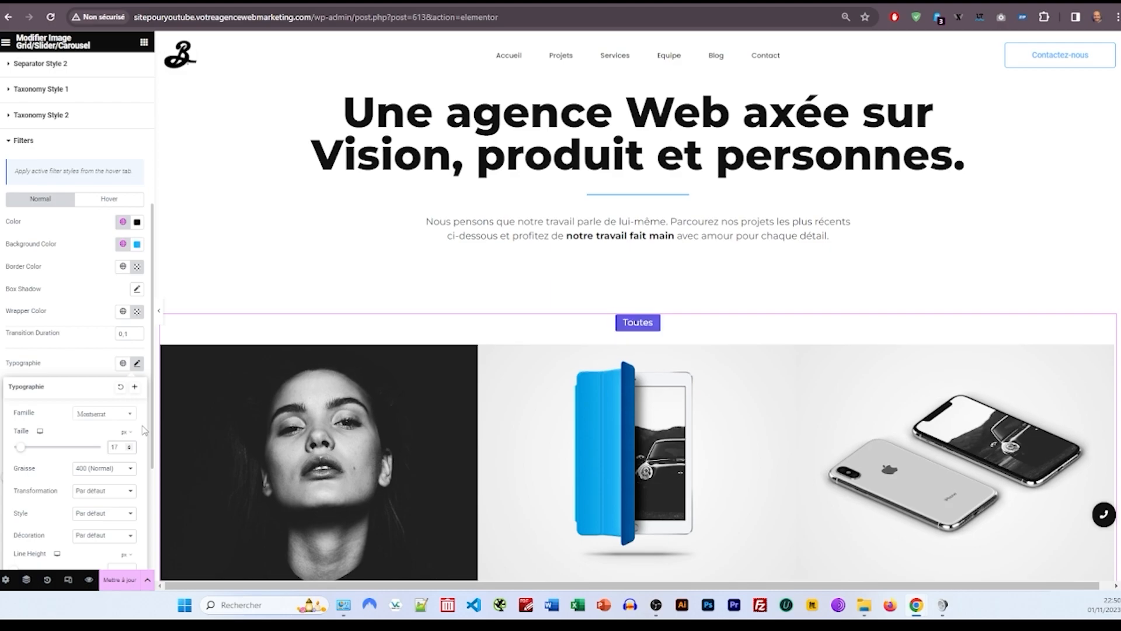
pyautogui.click(90, 367)
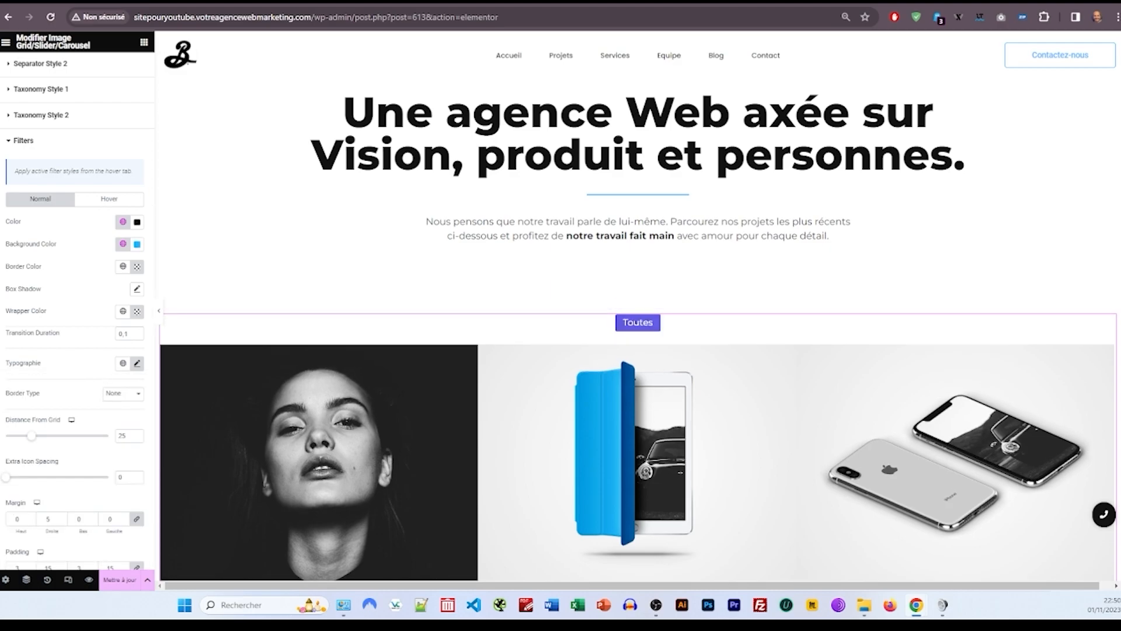
# Step: Review the filters' spacing and hover style settings, the widget's advanced layout options, and the image grid on the page
pyautogui.scroll(-3, 56, 426)
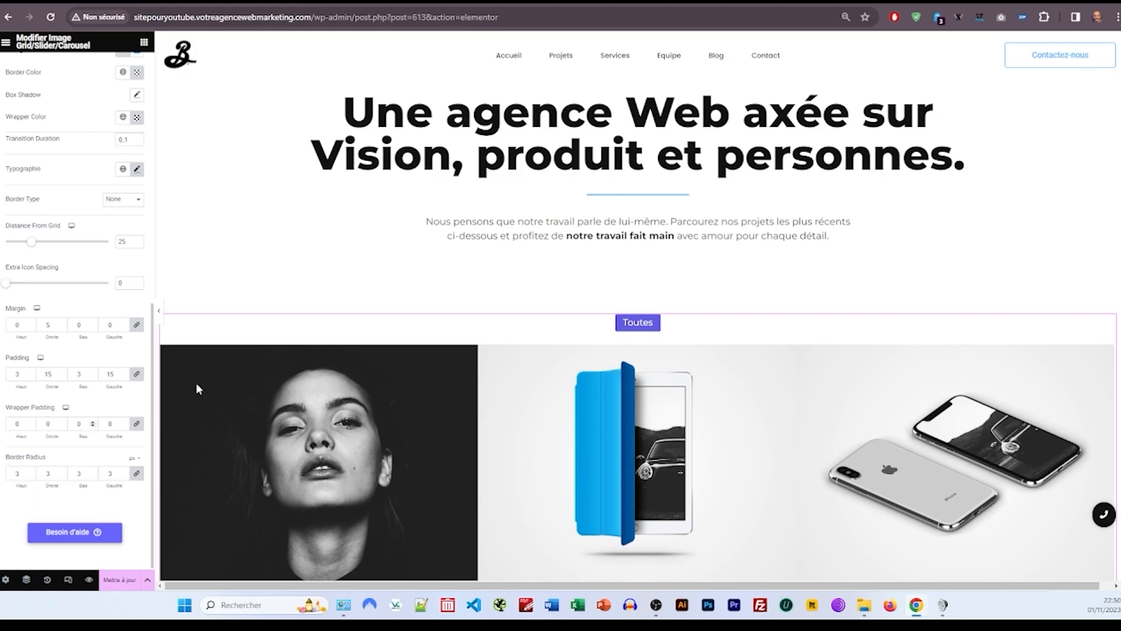
pyautogui.scroll(3, 85, 202)
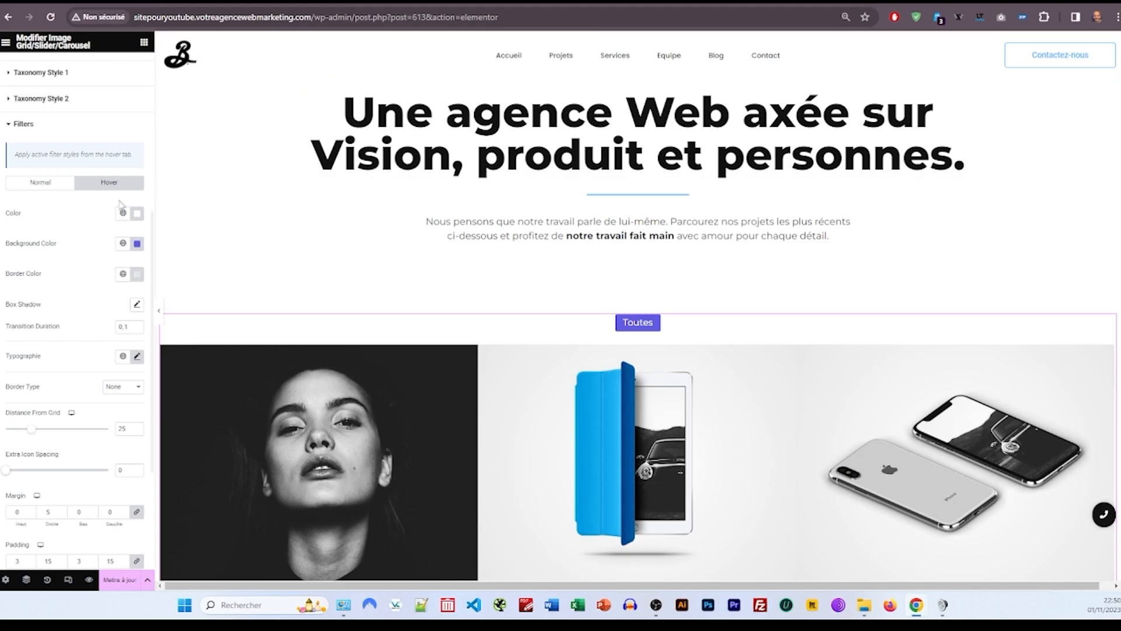
pyautogui.click(137, 213)
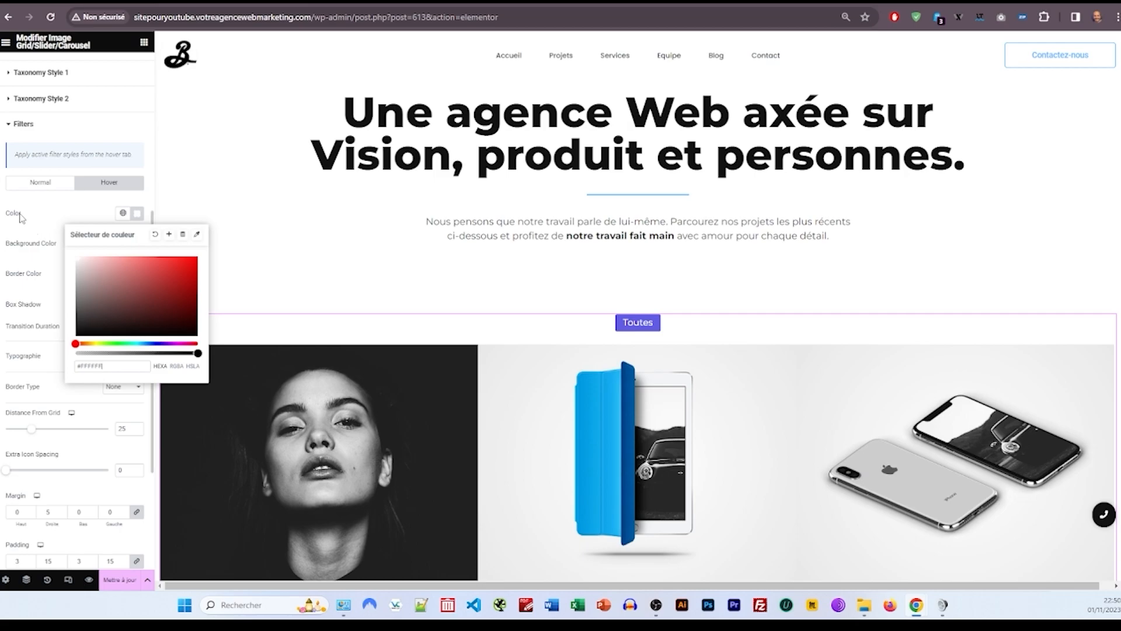
pyautogui.click(64, 221)
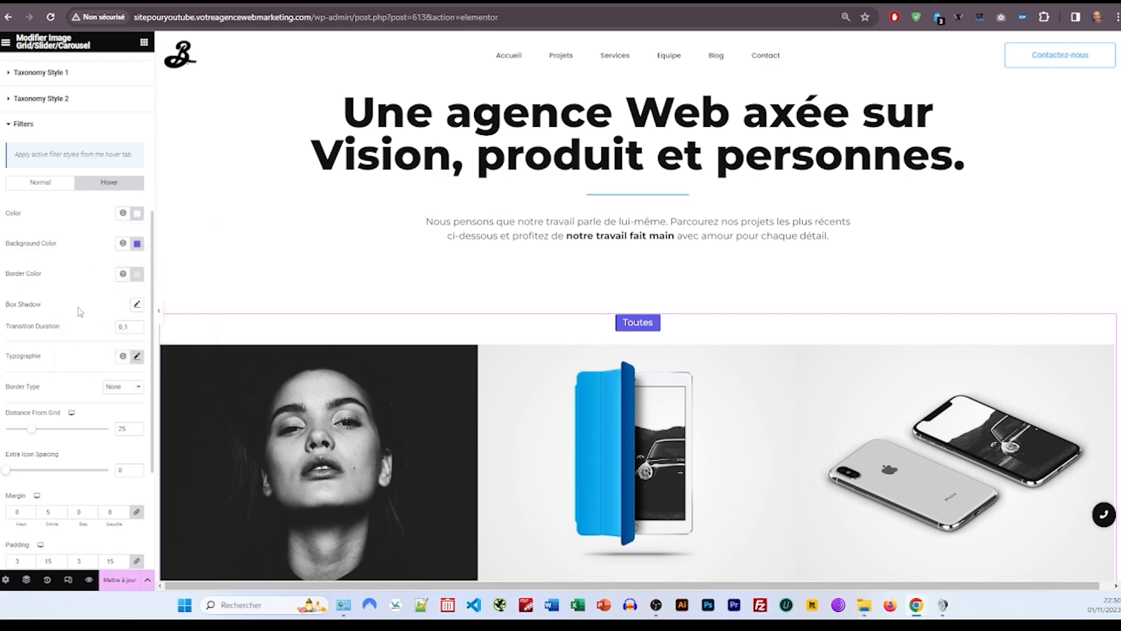
pyautogui.scroll(-1, 86, 329)
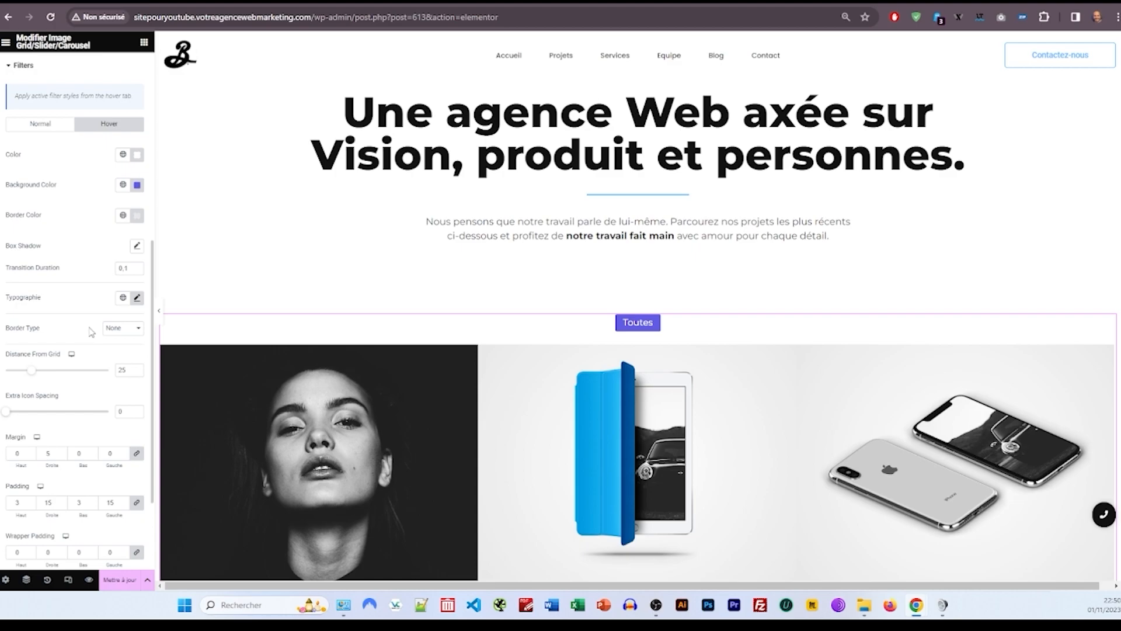
pyautogui.scroll(-2, 90, 332)
pyautogui.scroll(8, 75, 330)
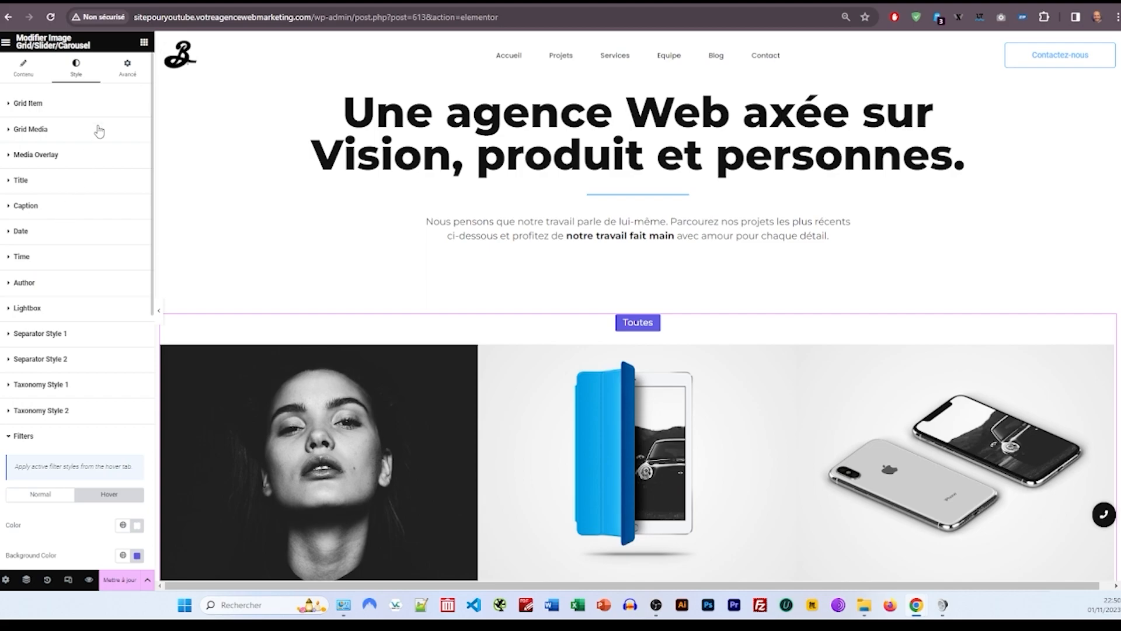
pyautogui.click(125, 67)
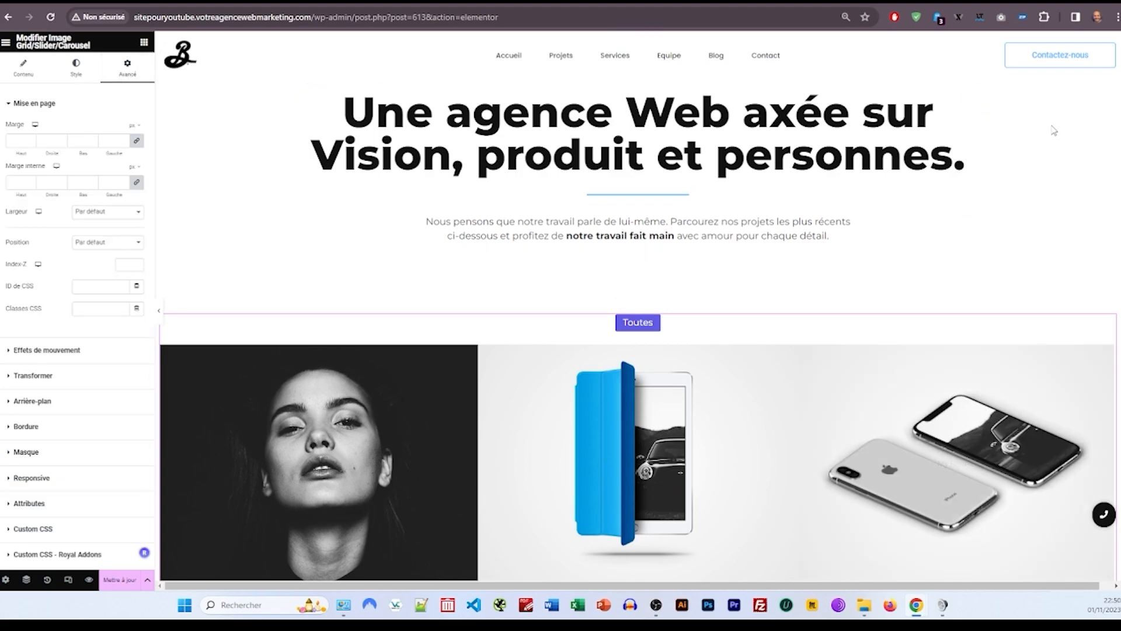
pyautogui.scroll(-4, 392, 380)
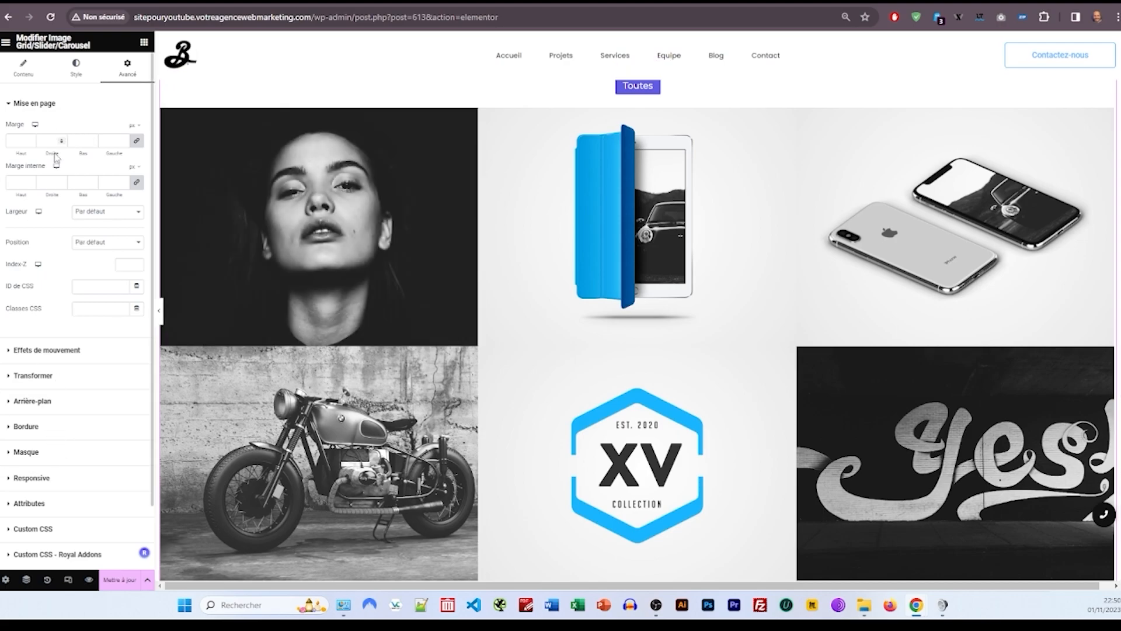
pyautogui.scroll(1, 395, 244)
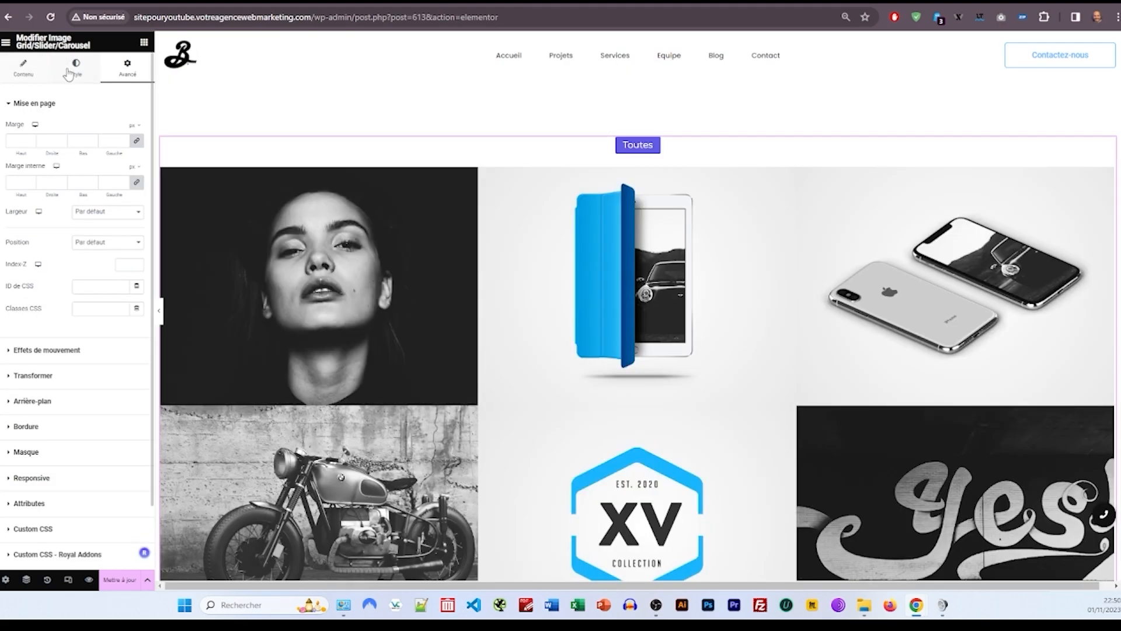
# Step: Try the global Secondaire and Texte colors for the grid title's hover state
pyautogui.click(76, 67)
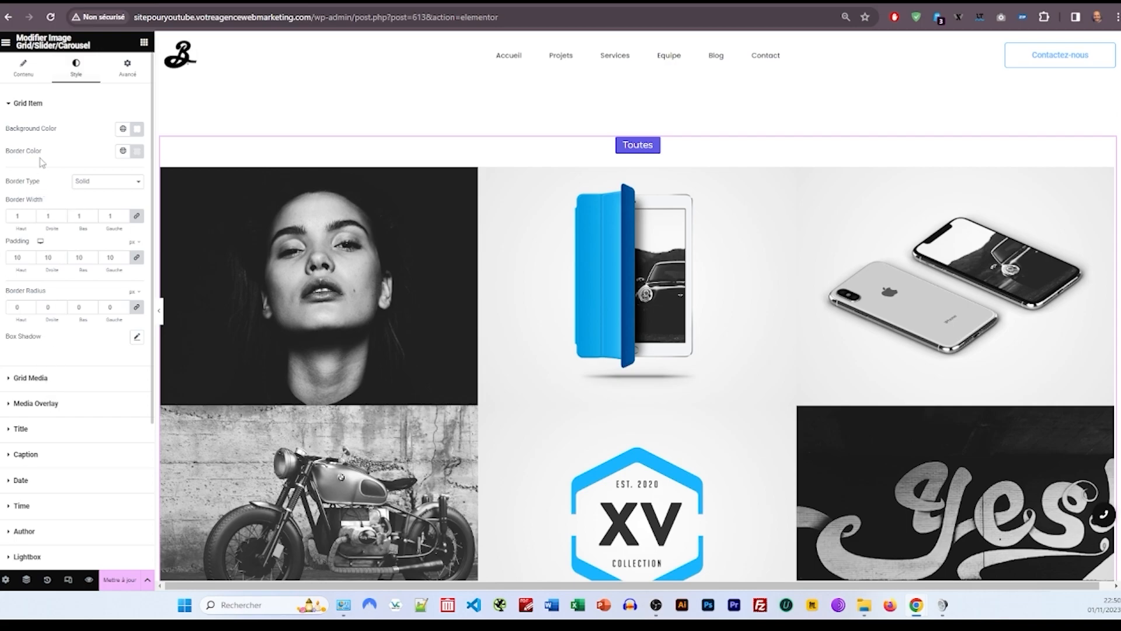
pyautogui.click(21, 429)
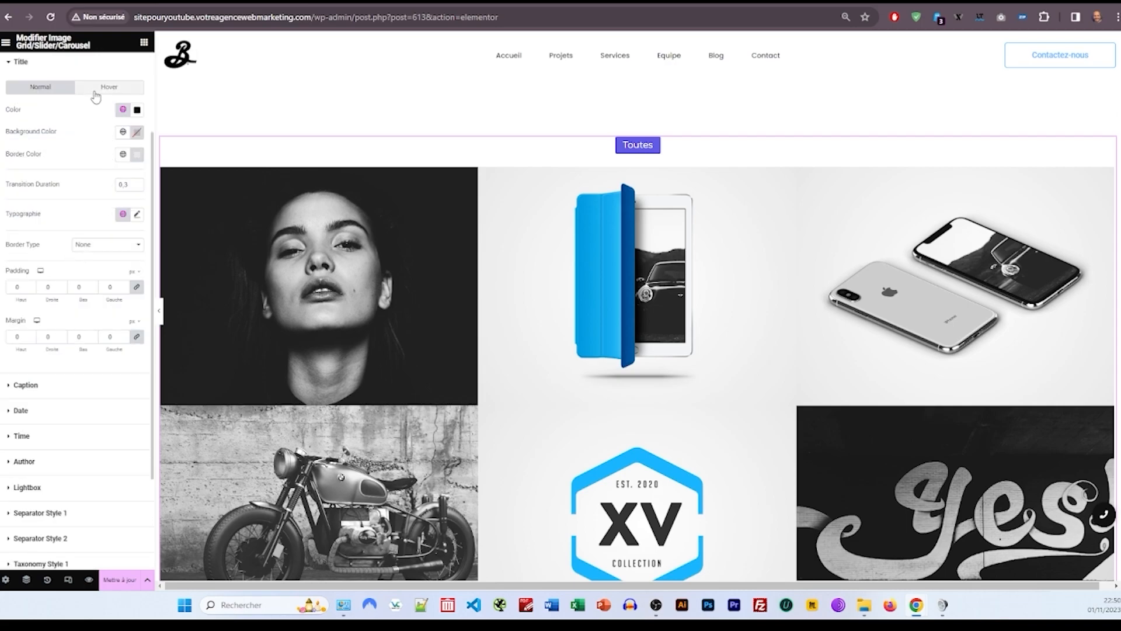
pyautogui.click(110, 86)
pyautogui.click(122, 118)
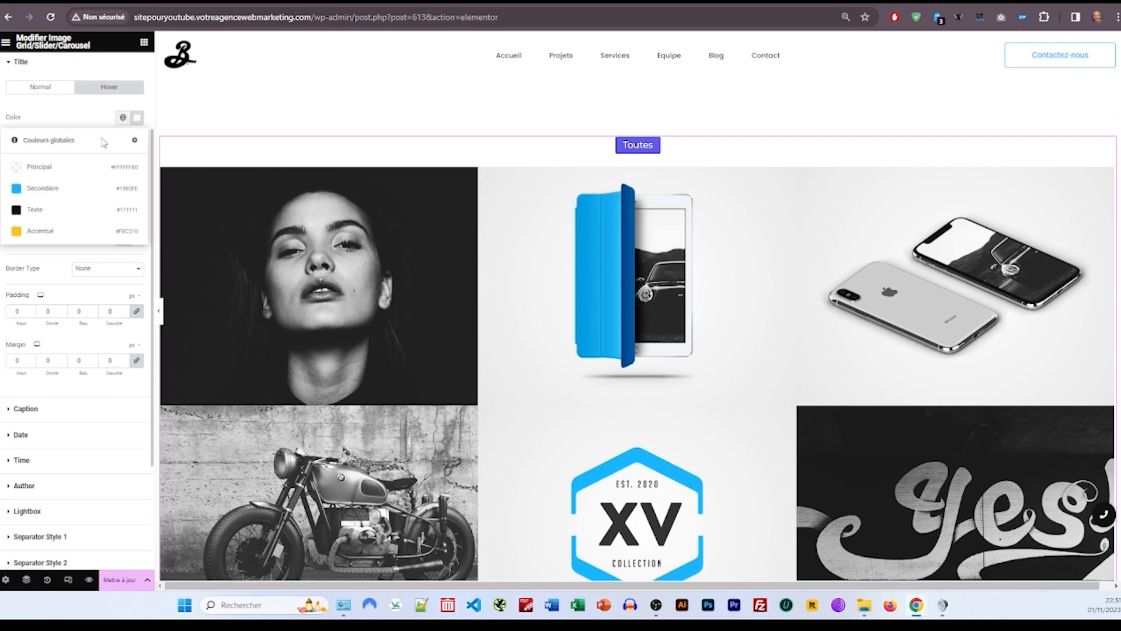
pyautogui.click(41, 188)
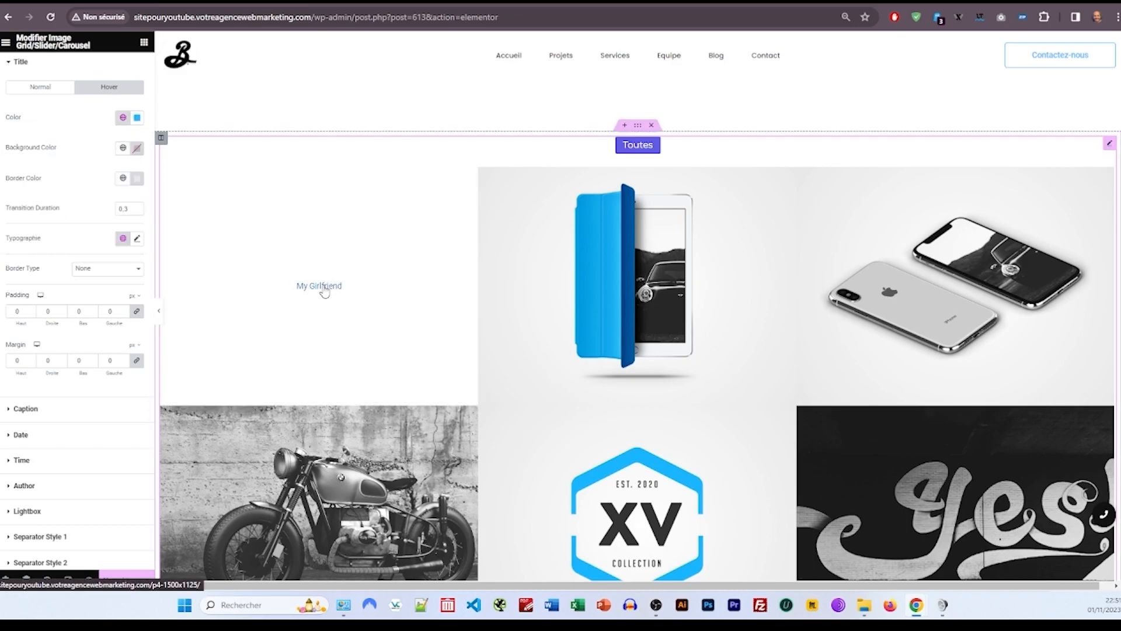
pyautogui.click(136, 118)
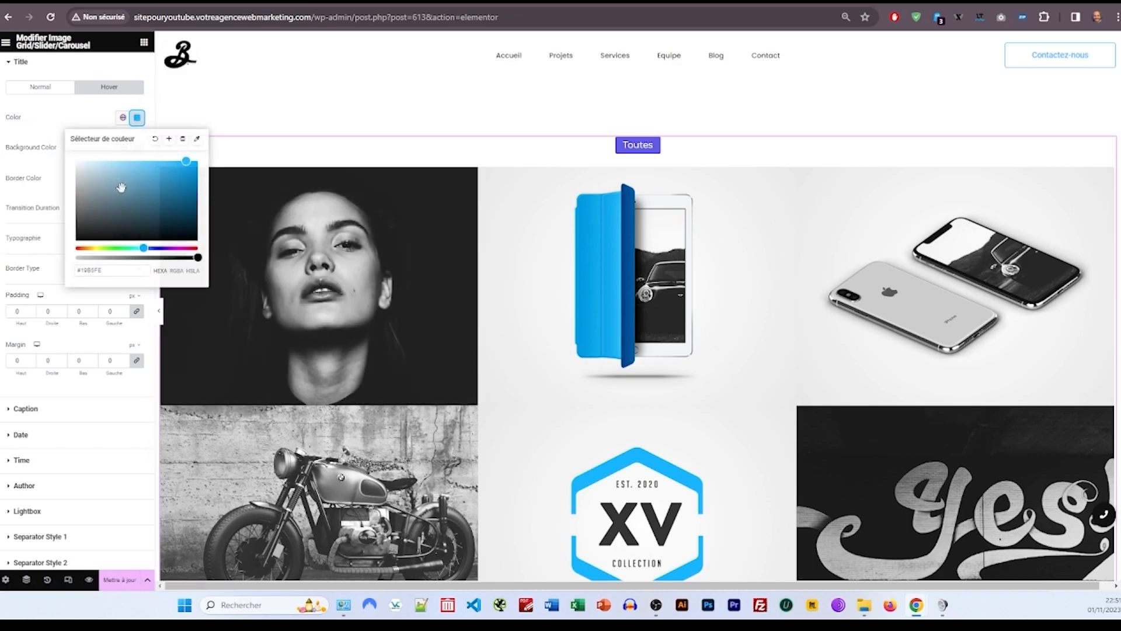
pyautogui.click(123, 118)
pyautogui.click(56, 210)
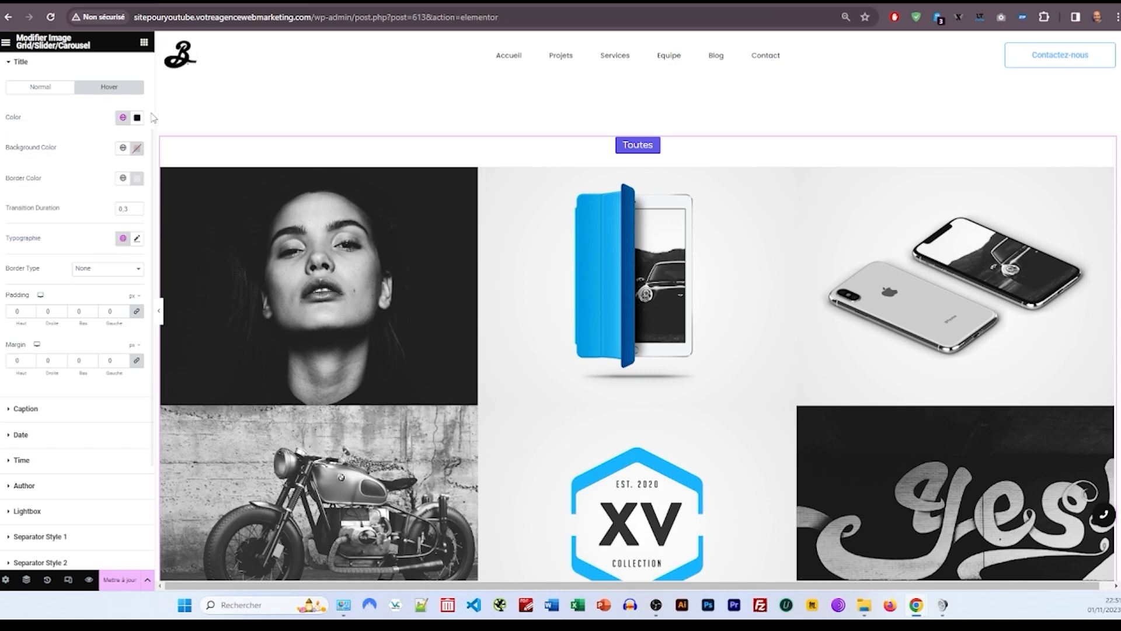
# Step: Set the grid title's hover color to the custom dark grey #575757
pyautogui.click(137, 117)
pyautogui.moveTo(92, 212); pyautogui.dragTo(63, 218)
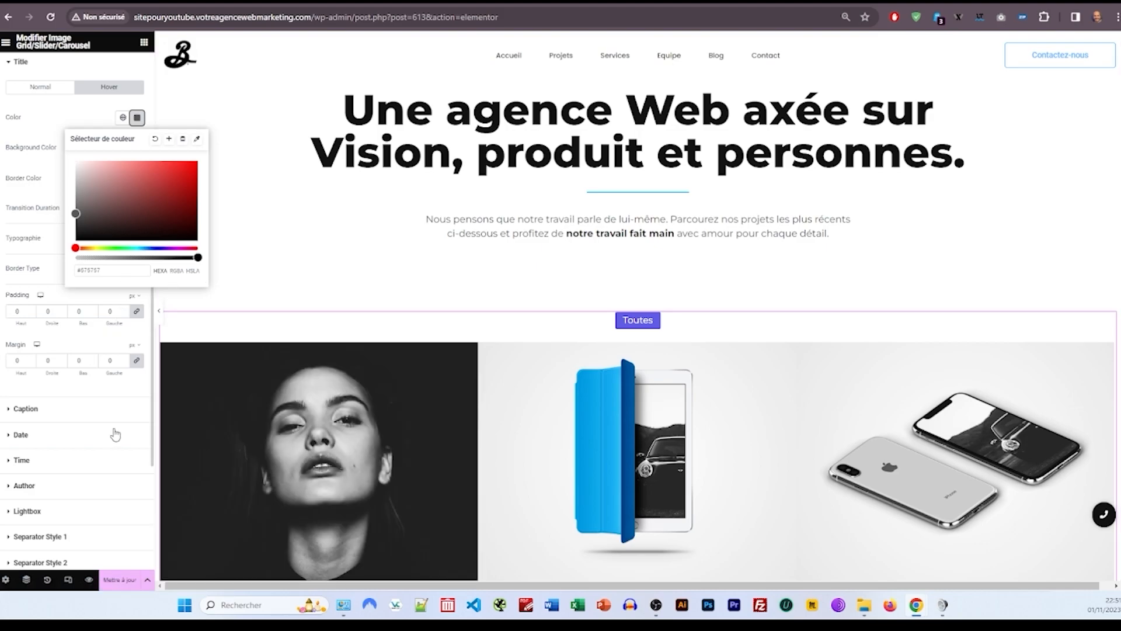
pyautogui.click(294, 283)
pyautogui.scroll(-2, 342, 357)
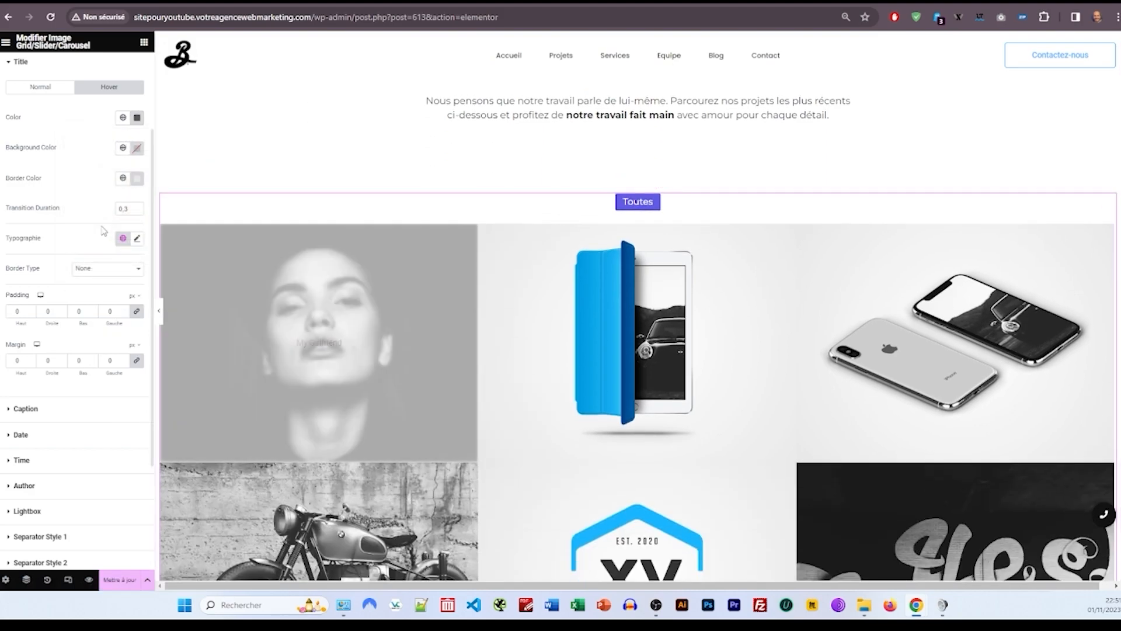
# Step: Set the grid title's typography to a 32 px size and a 600 (Demi gras) weight
pyautogui.click(136, 237)
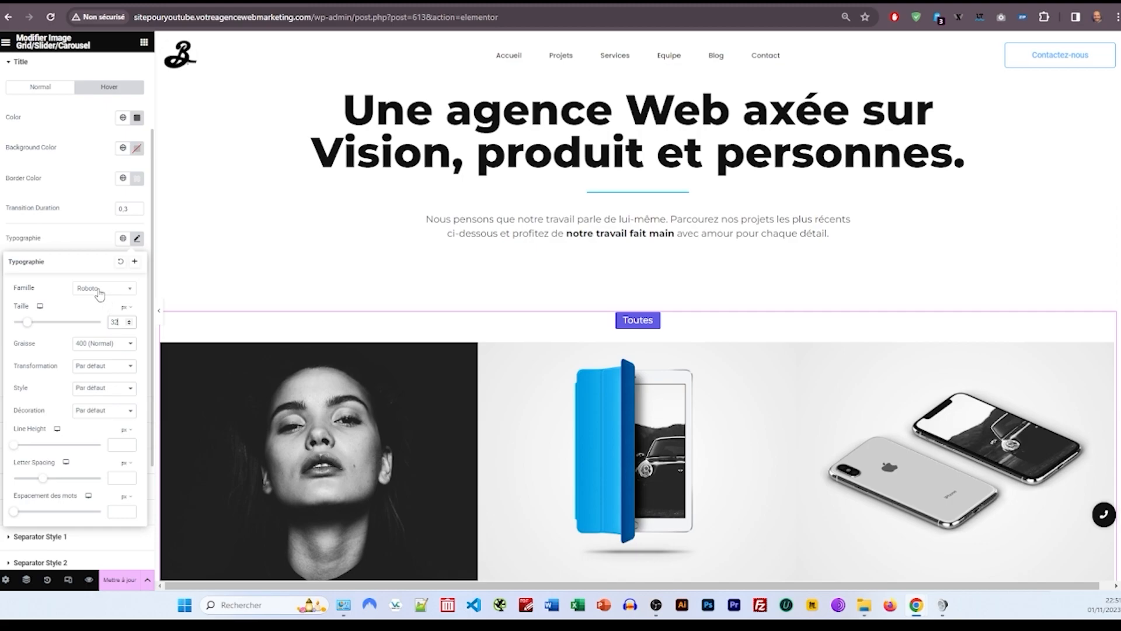
pyautogui.click(95, 347)
pyautogui.click(97, 404)
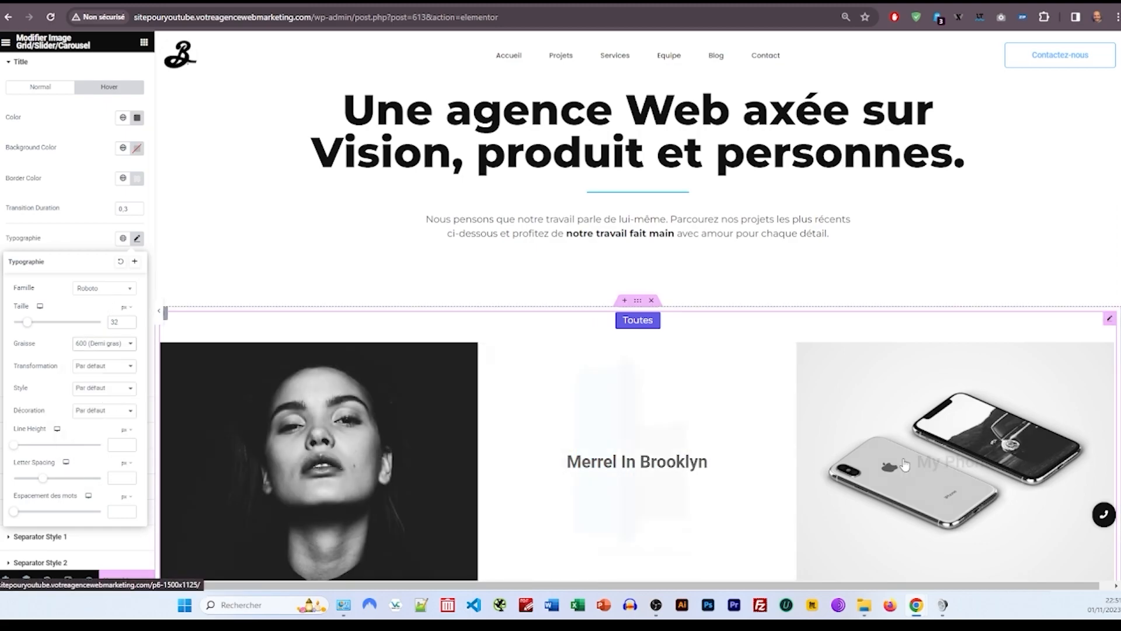
pyautogui.click(86, 244)
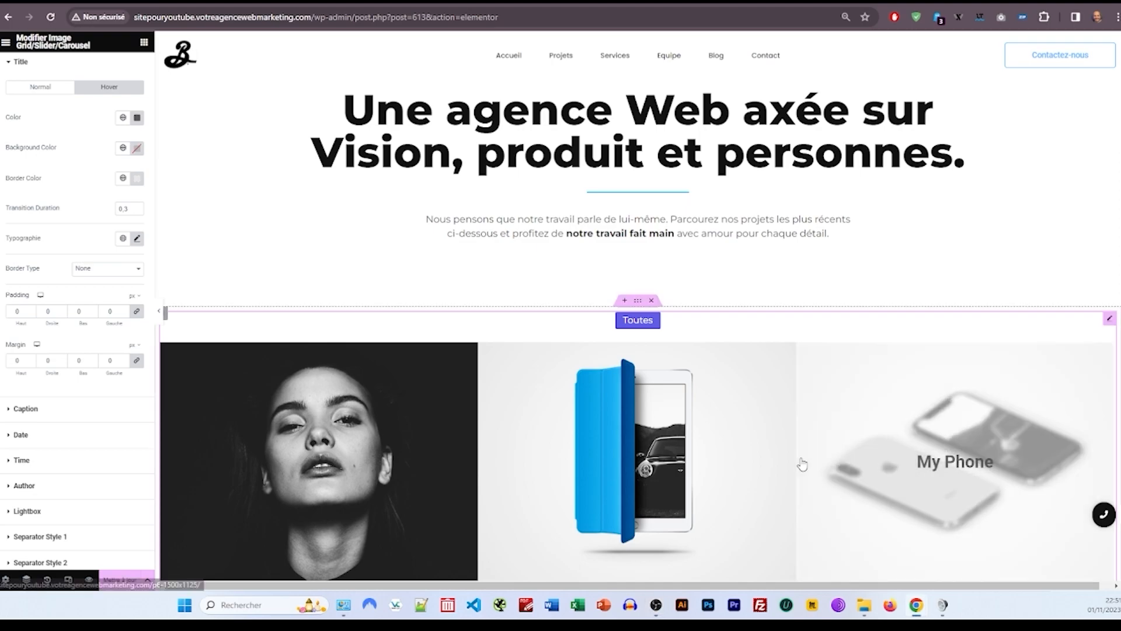
pyautogui.scroll(-4, 467, 368)
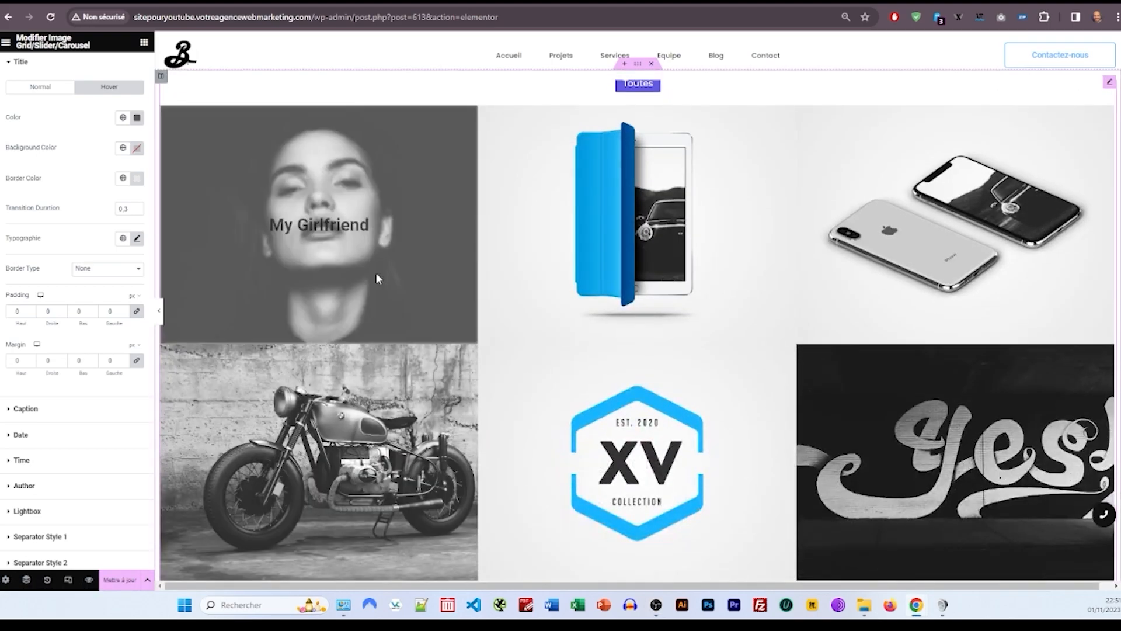
pyautogui.scroll(3, 373, 281)
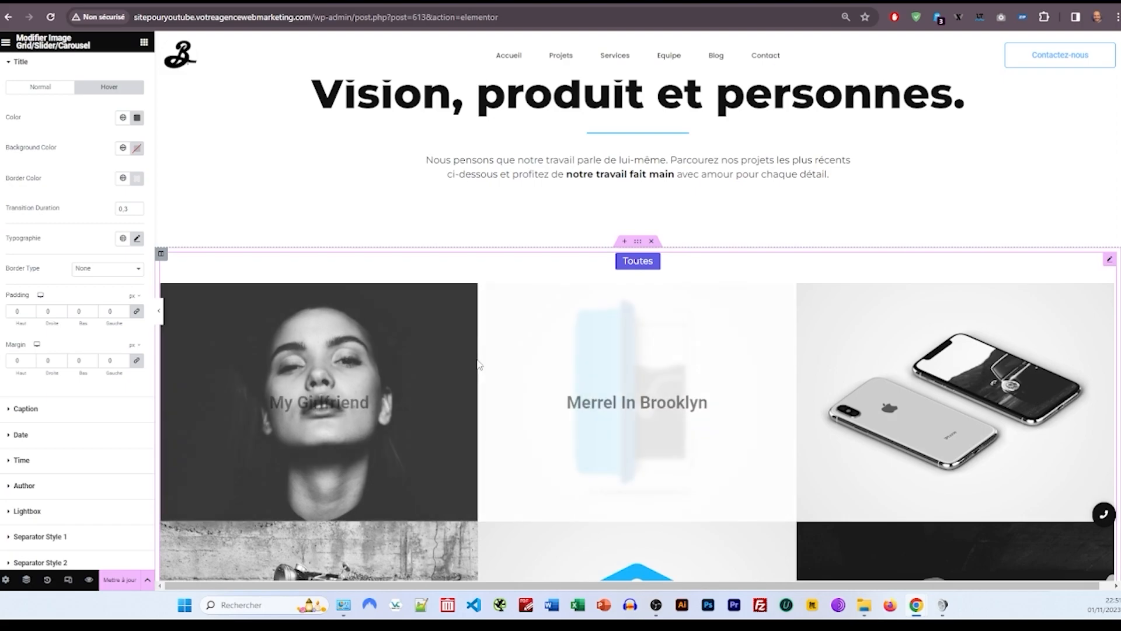
# Step: Update the Home page with the image grid changes and preview it
pyautogui.click(119, 579)
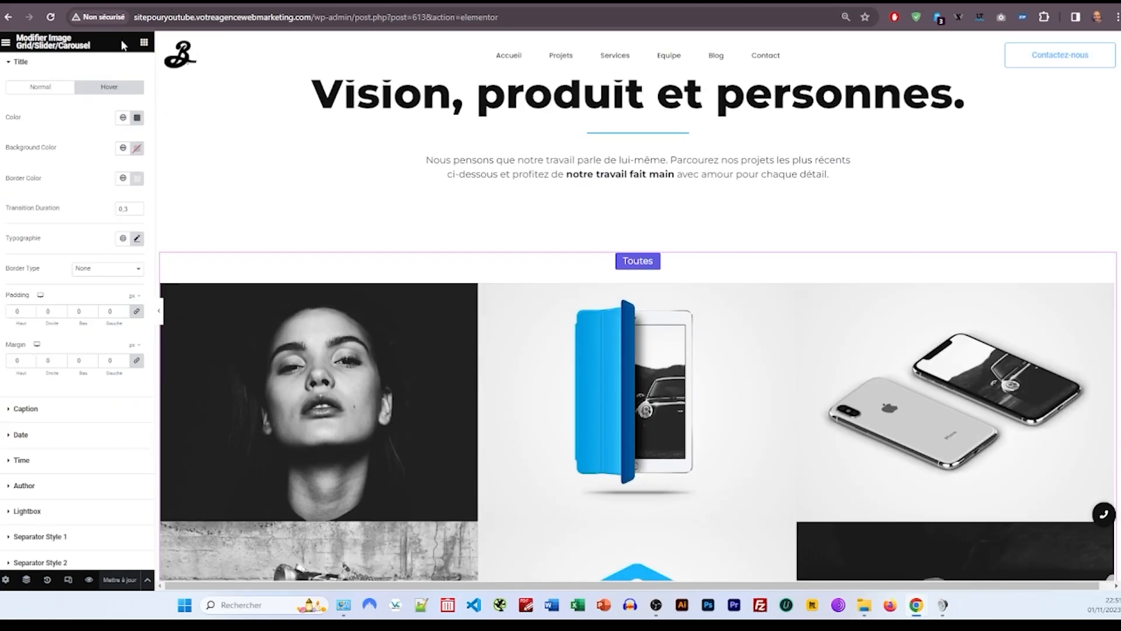
pyautogui.click(89, 579)
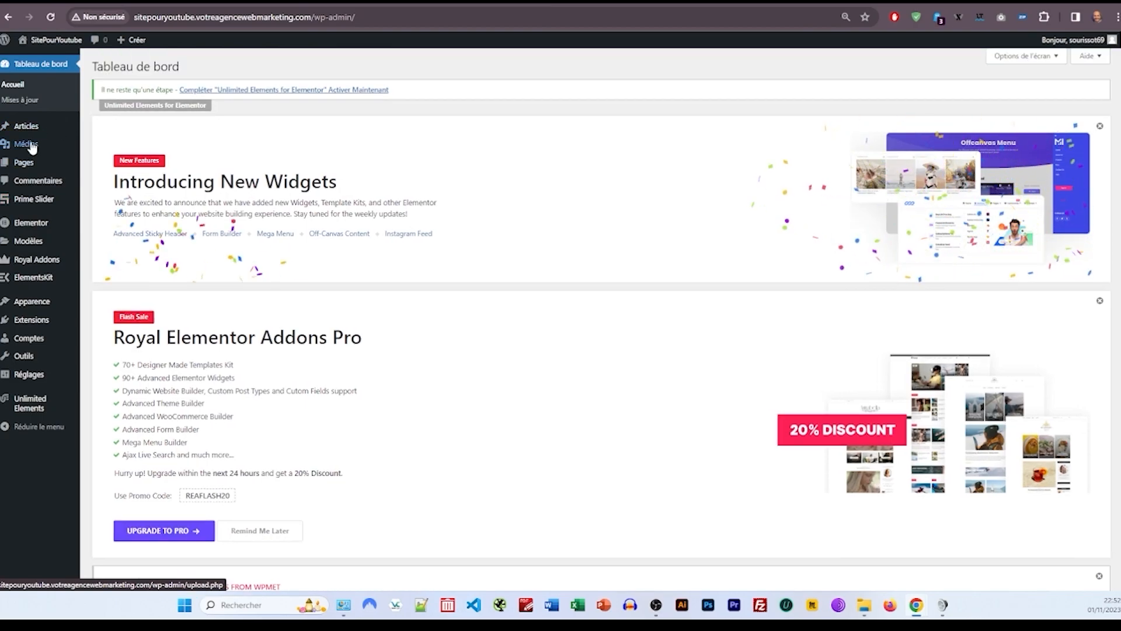
# Step: Delete the All, Galerie, Photographie and Video media attachment categories in the WordPress dashboard, and reload the category page
pyautogui.moveTo(32, 149)
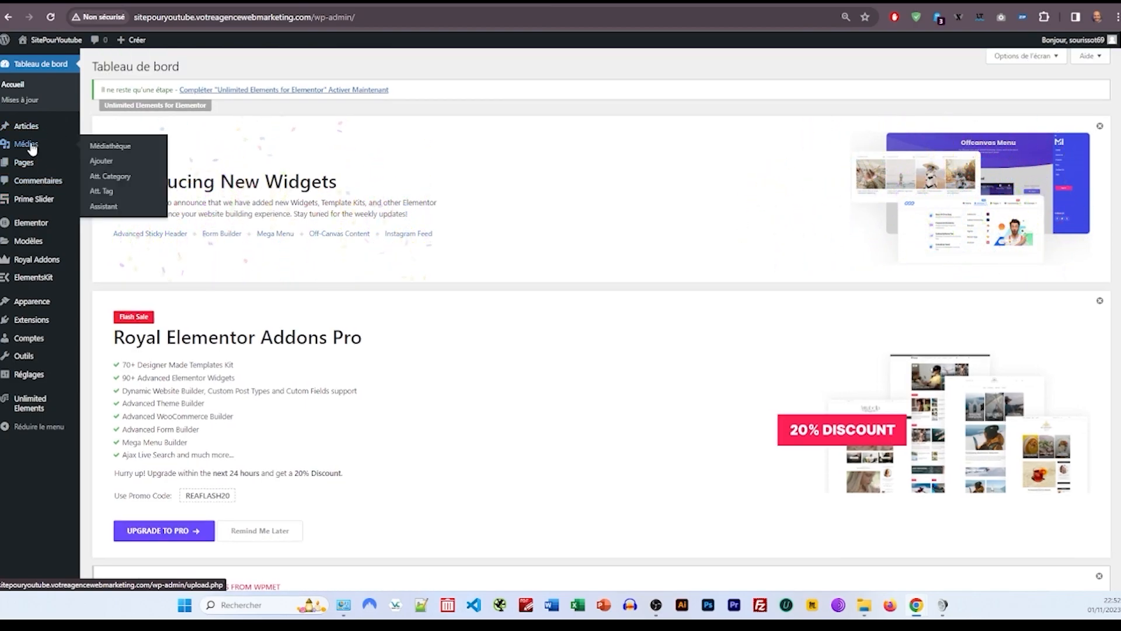
pyautogui.click(105, 177)
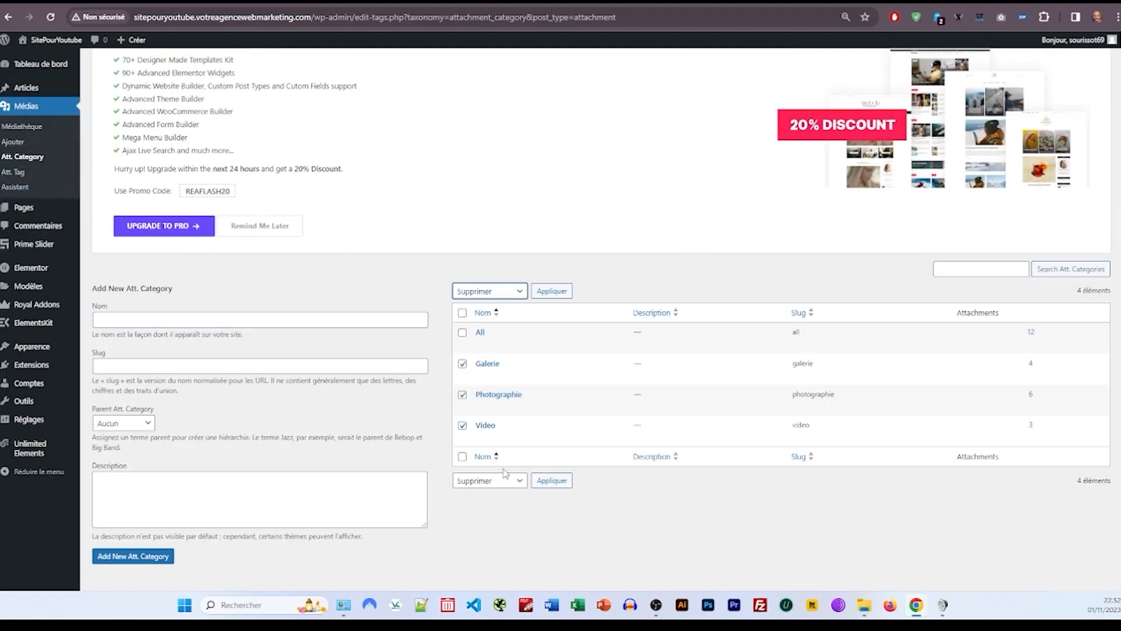
pyautogui.click(553, 481)
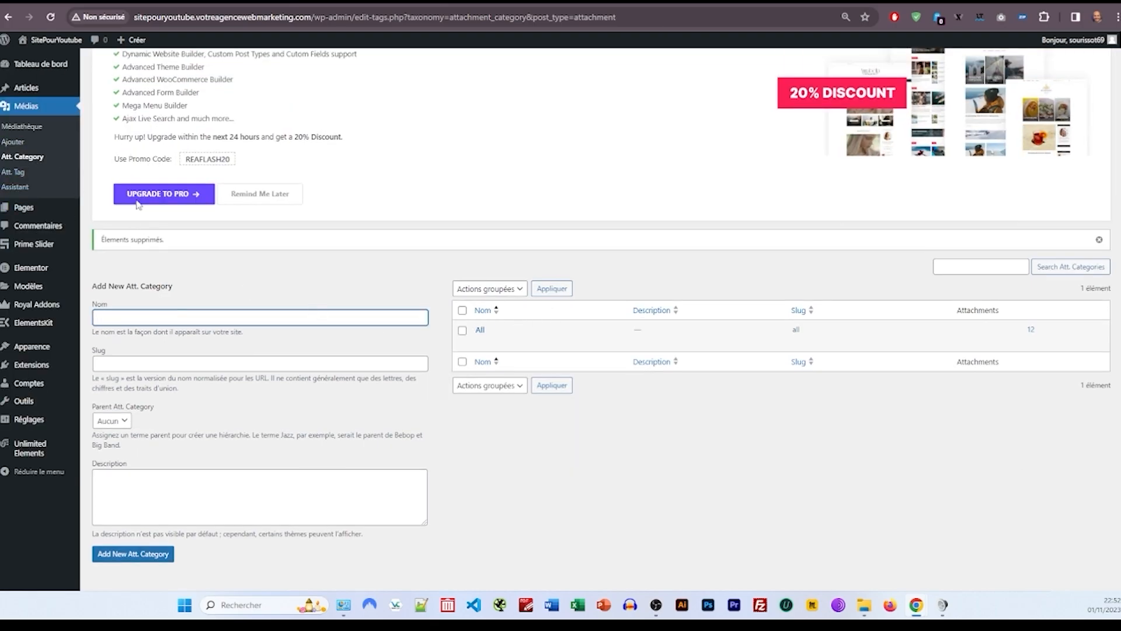
pyautogui.click(586, 342)
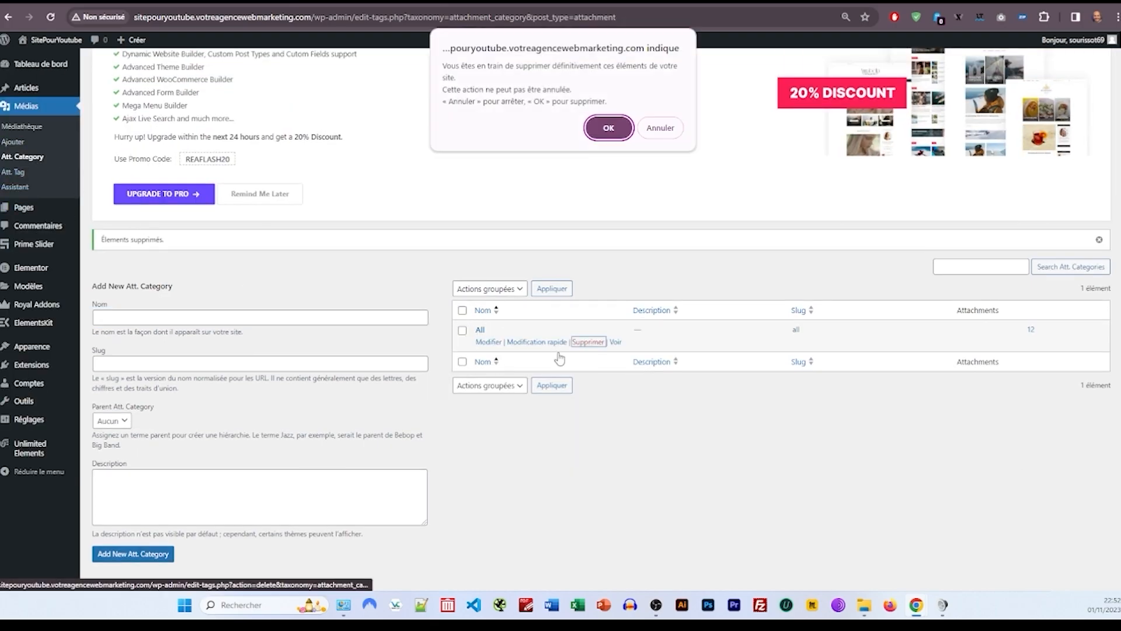
pyautogui.click(607, 126)
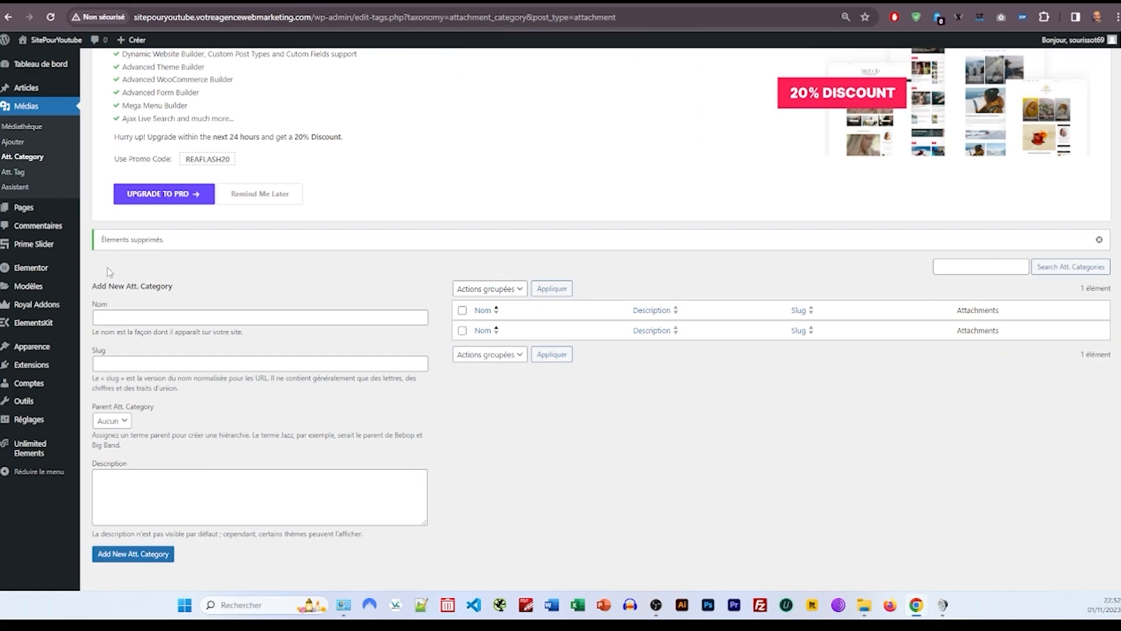
pyautogui.click(19, 166)
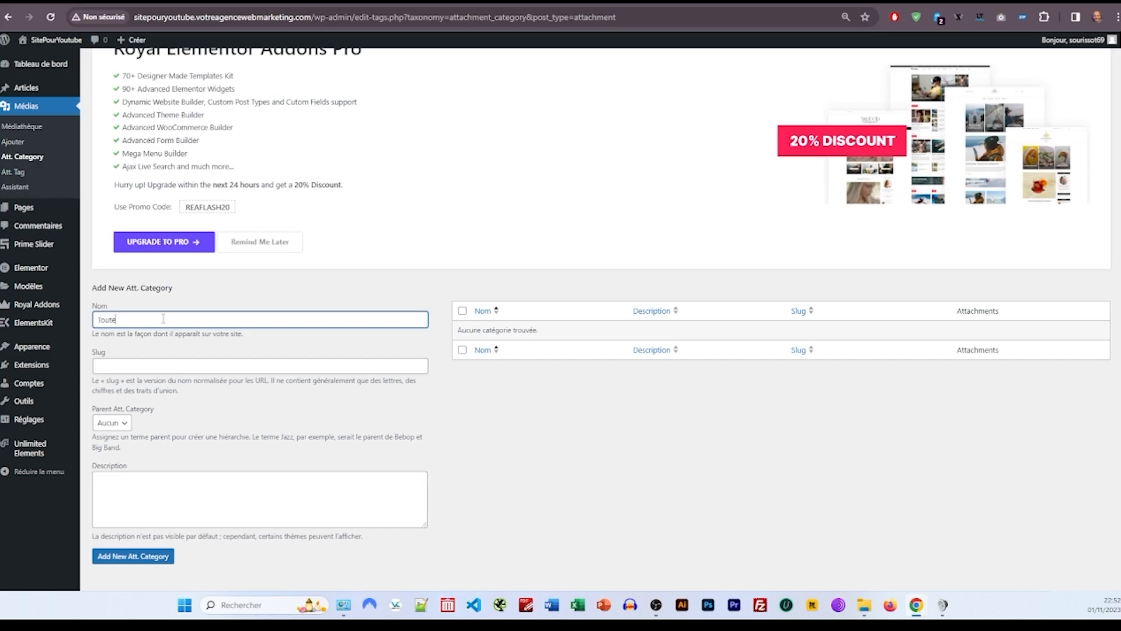
# Step: Create four media attachment categories named Toute, Galerie, Photo and Video
pyautogui.click(134, 556)
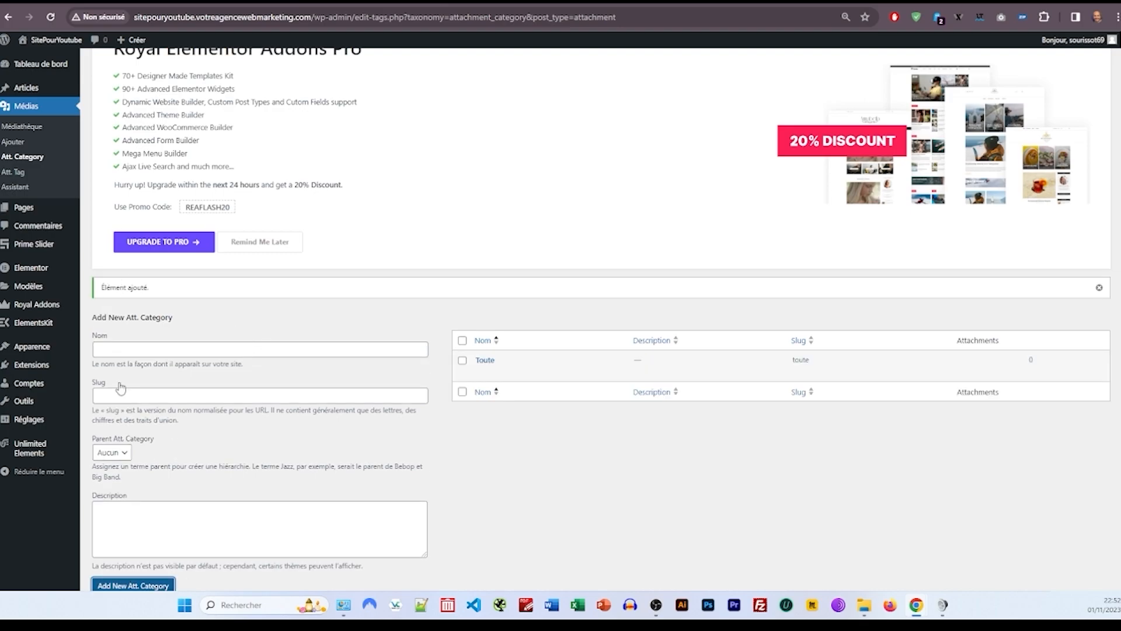
pyautogui.click(122, 353)
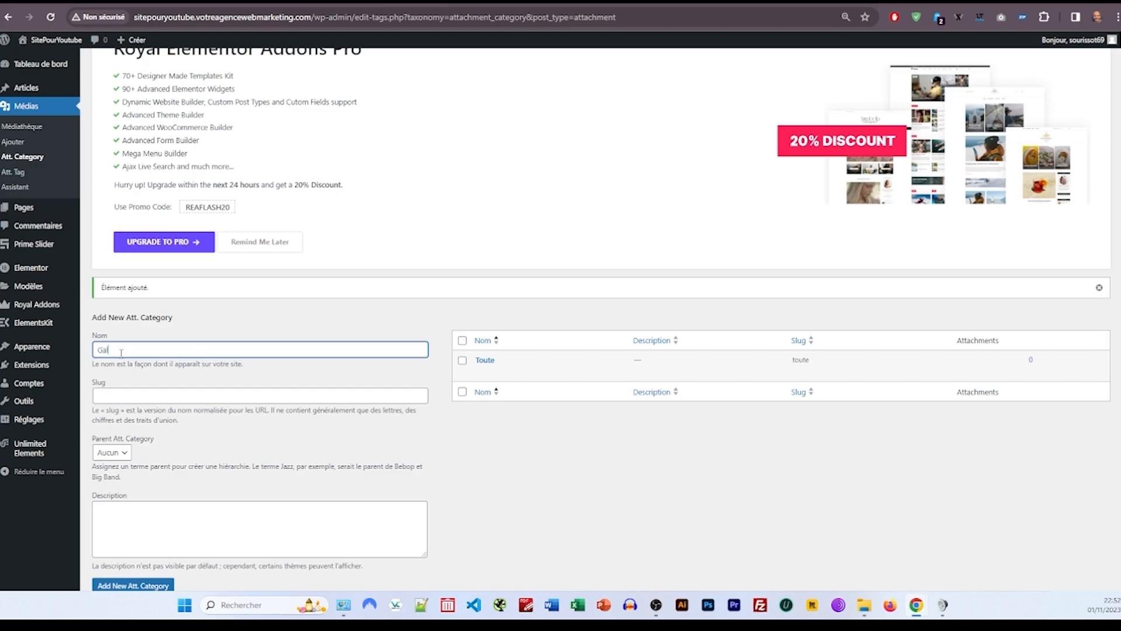
pyautogui.click(104, 584)
pyautogui.click(148, 347)
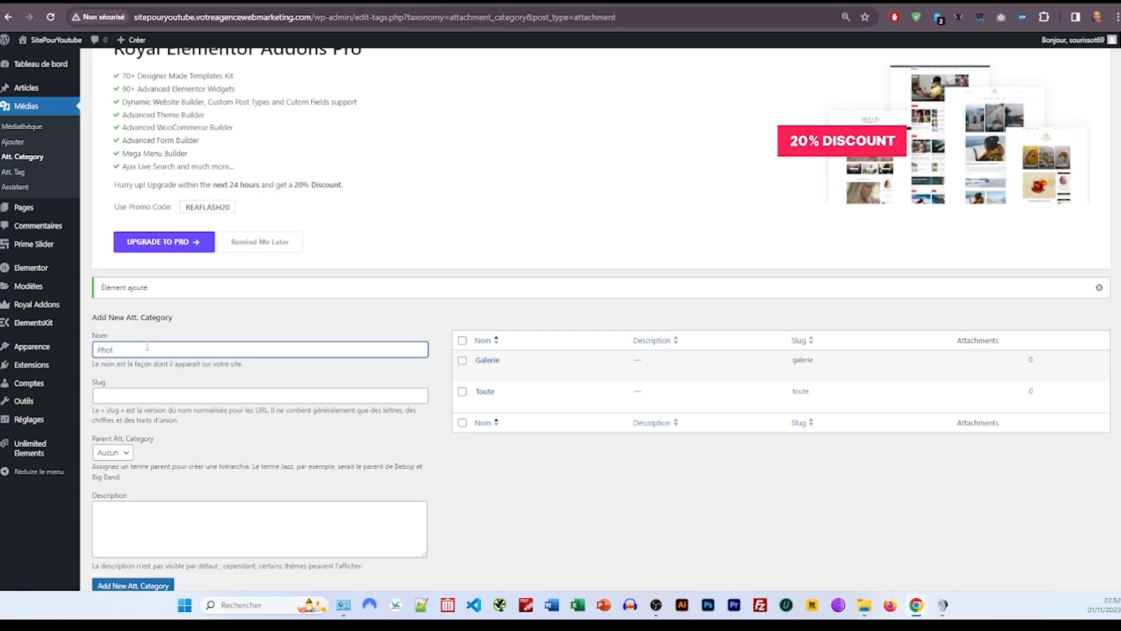
pyautogui.click(139, 582)
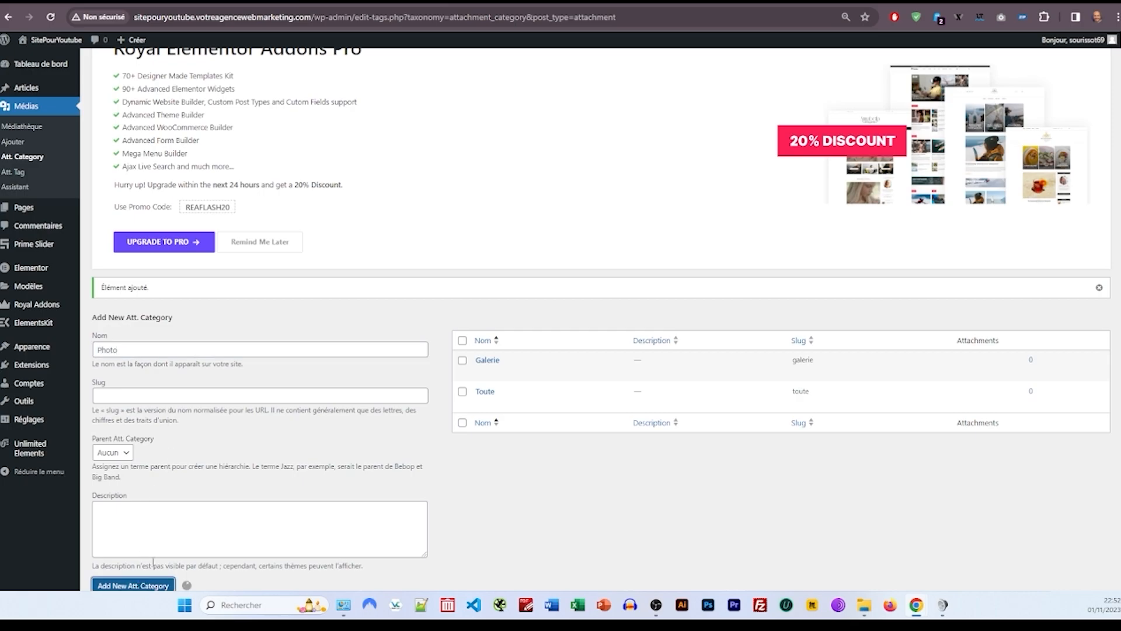
pyautogui.click(150, 347)
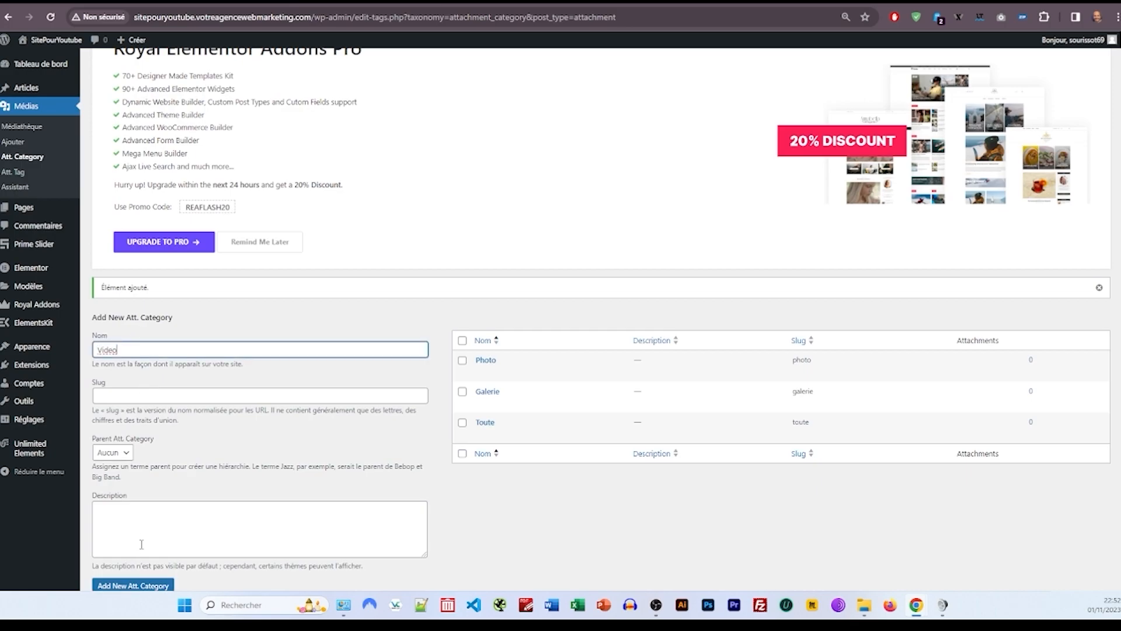
pyautogui.click(134, 585)
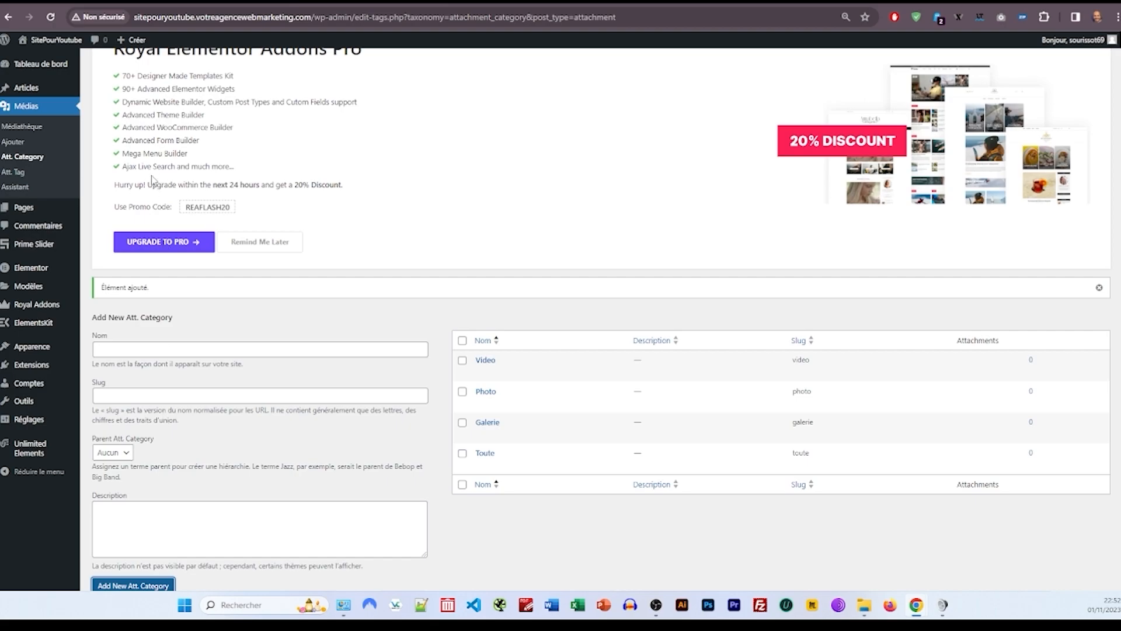
pyautogui.click(23, 127)
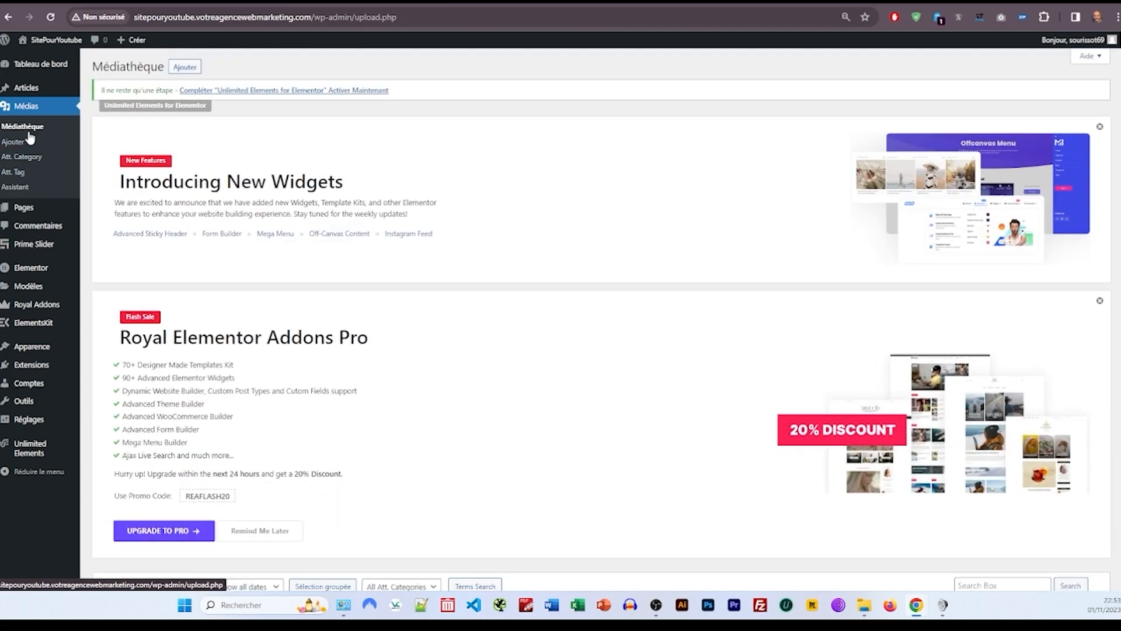
pyautogui.scroll(-10, 349, 300)
pyautogui.scroll(4, 349, 300)
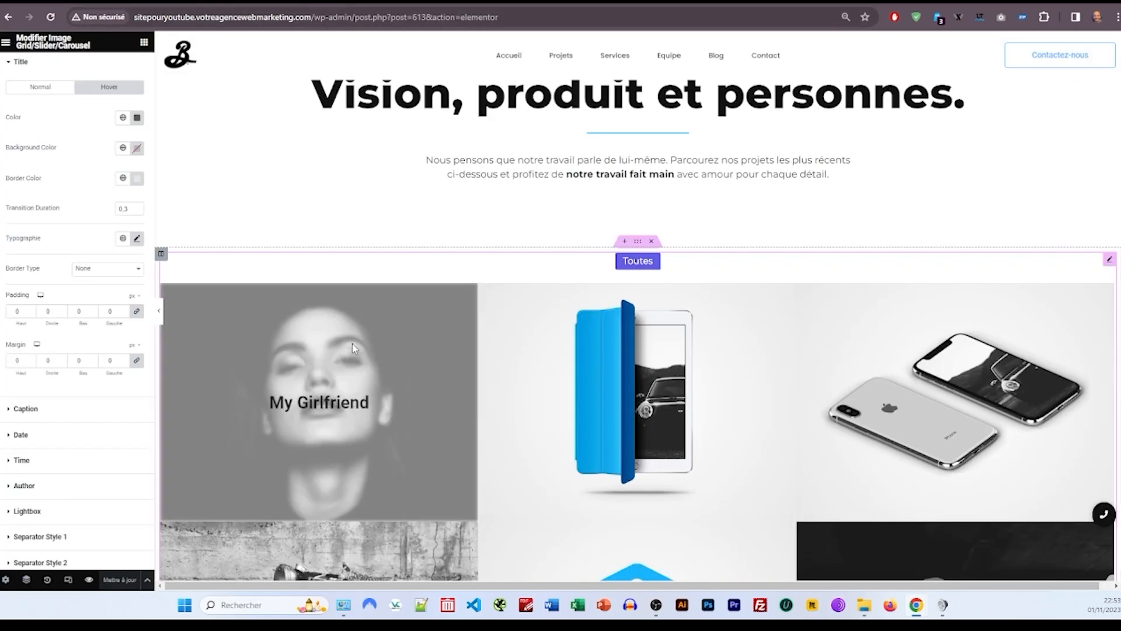
# Step: Open the image grid's gallery for editing in Elementor and assign the woman's portrait to the Toute and Galerie categories
pyautogui.scroll(2, 50, 113)
pyautogui.click(26, 72)
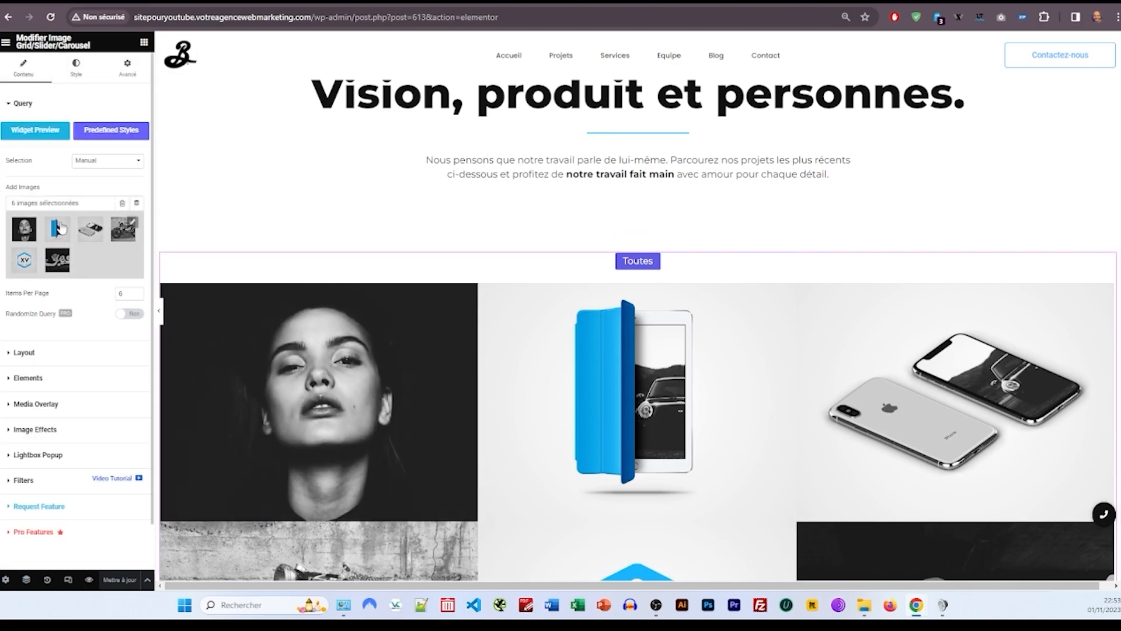
pyautogui.click(25, 227)
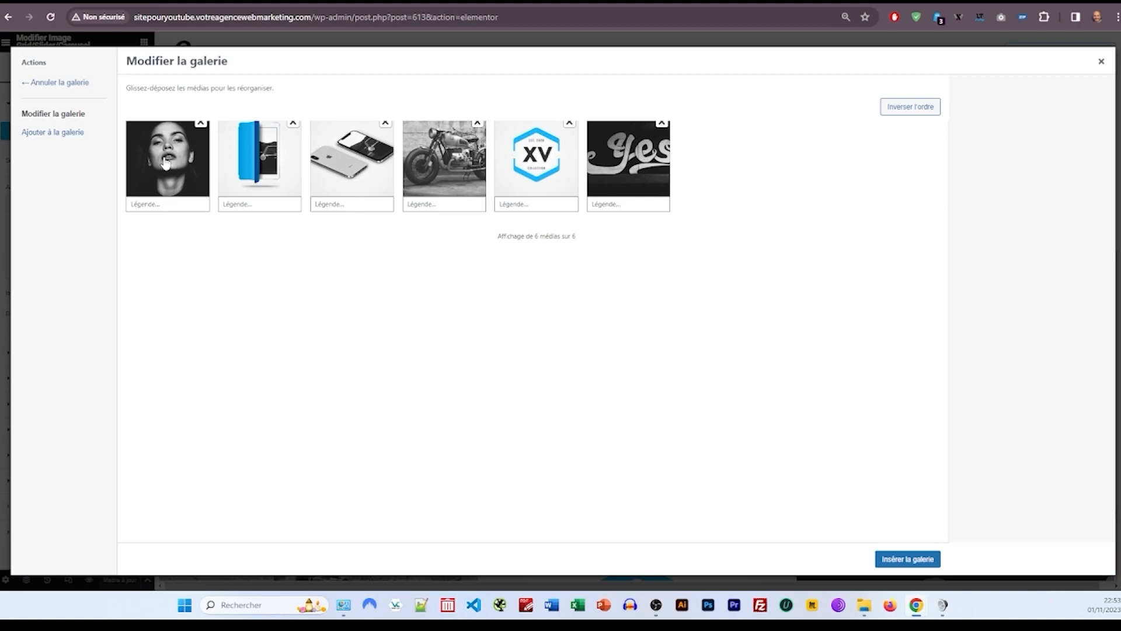
pyautogui.click(168, 167)
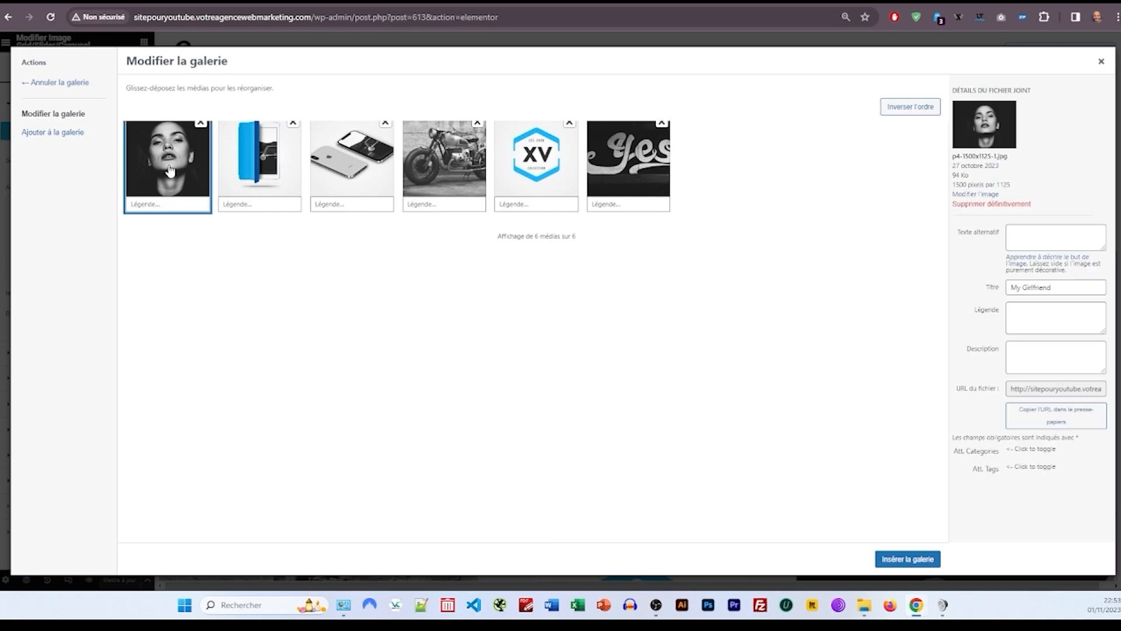
pyautogui.click(1003, 451)
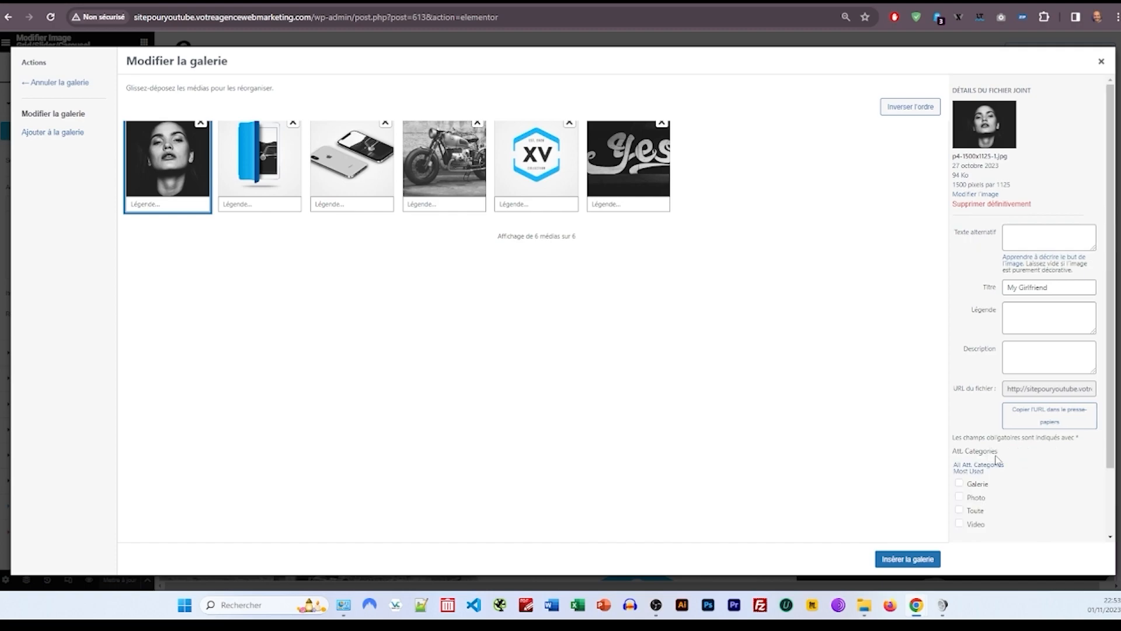
pyautogui.scroll(-1, 999, 462)
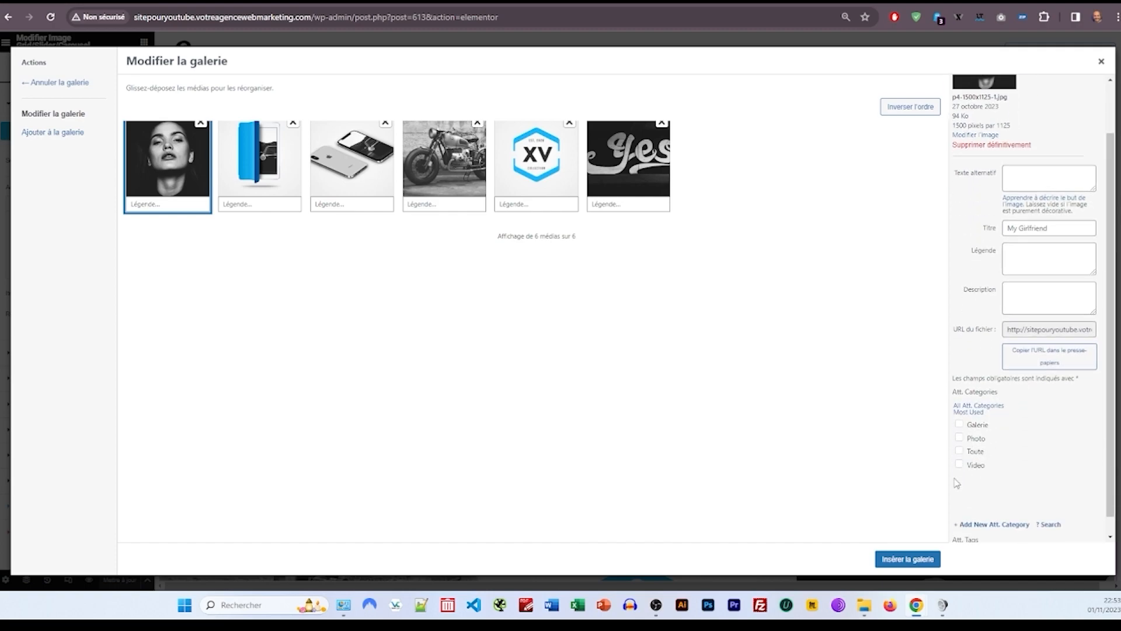
pyautogui.click(959, 450)
pyautogui.click(959, 426)
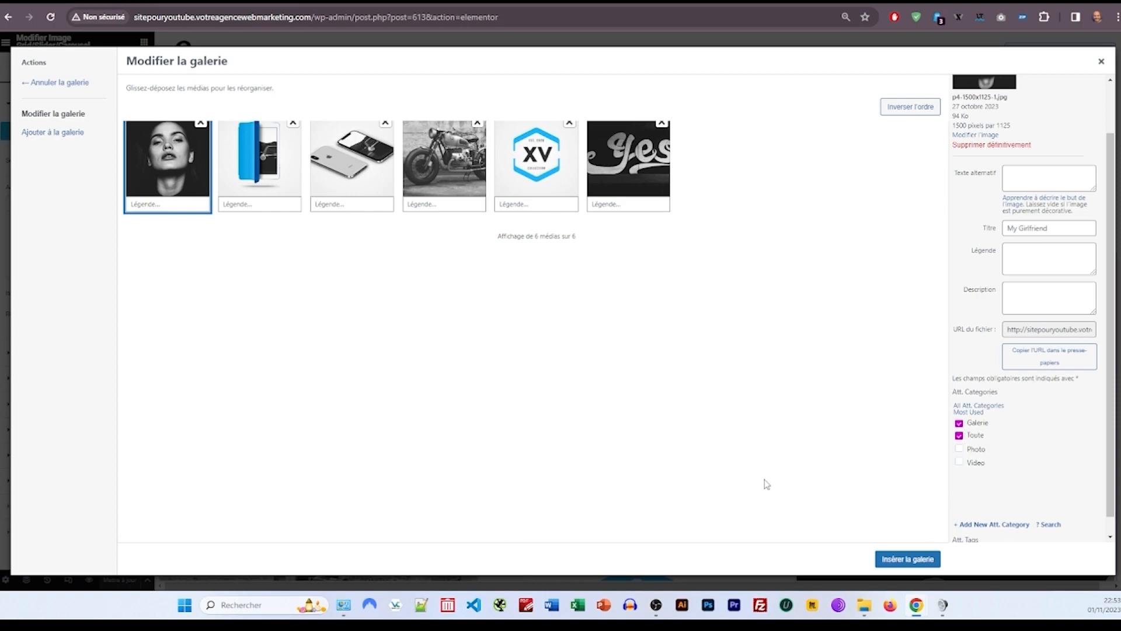
# Step: Assign the blue tablet image to the Toute and Photo categories, and the phone image to Toute and Video
pyautogui.click(263, 170)
pyautogui.click(983, 453)
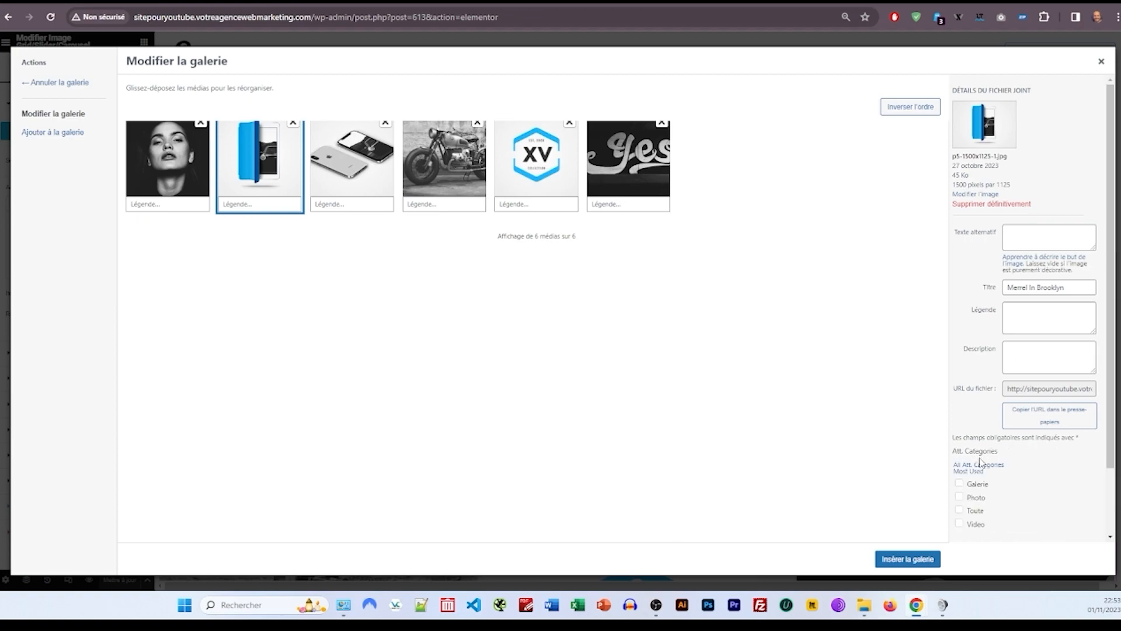
pyautogui.click(959, 509)
pyautogui.click(960, 498)
pyautogui.click(374, 197)
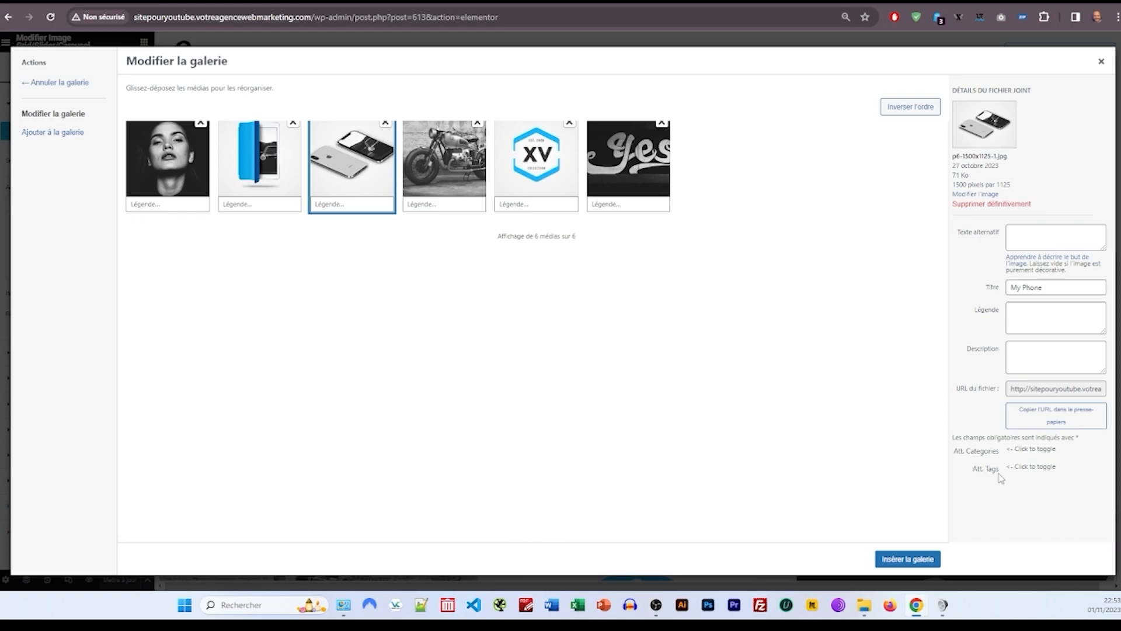
pyautogui.click(991, 453)
pyautogui.click(960, 510)
pyautogui.click(959, 521)
# Step: Assign the motorcycle image to the Galerie and Toute categories, and the XV logo image to Photo and Toute
pyautogui.click(474, 170)
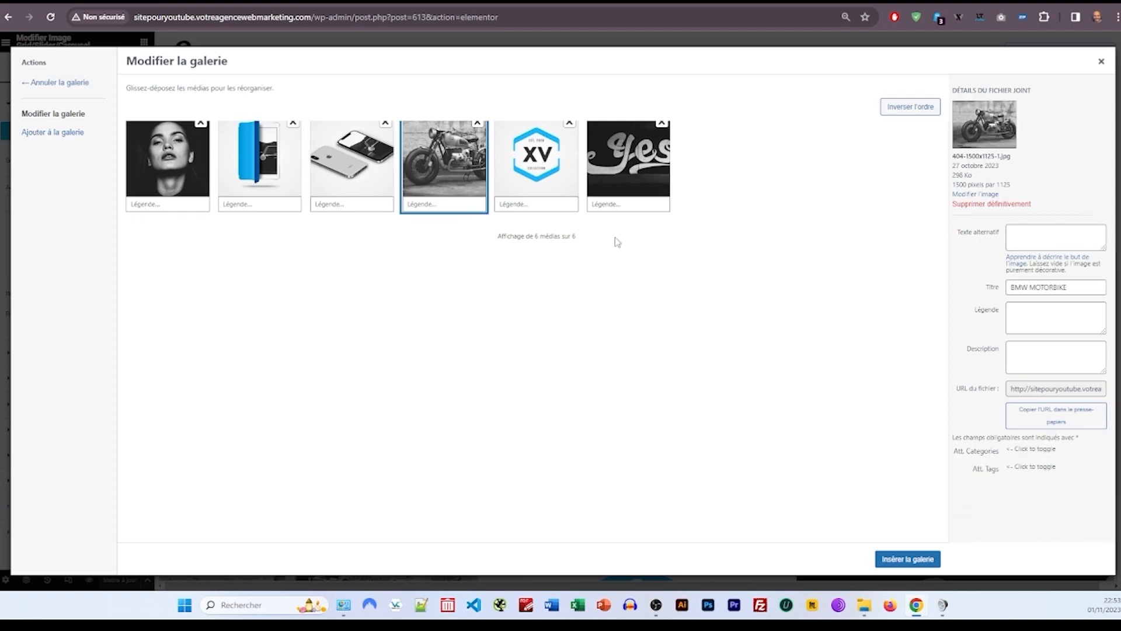
pyautogui.click(985, 467)
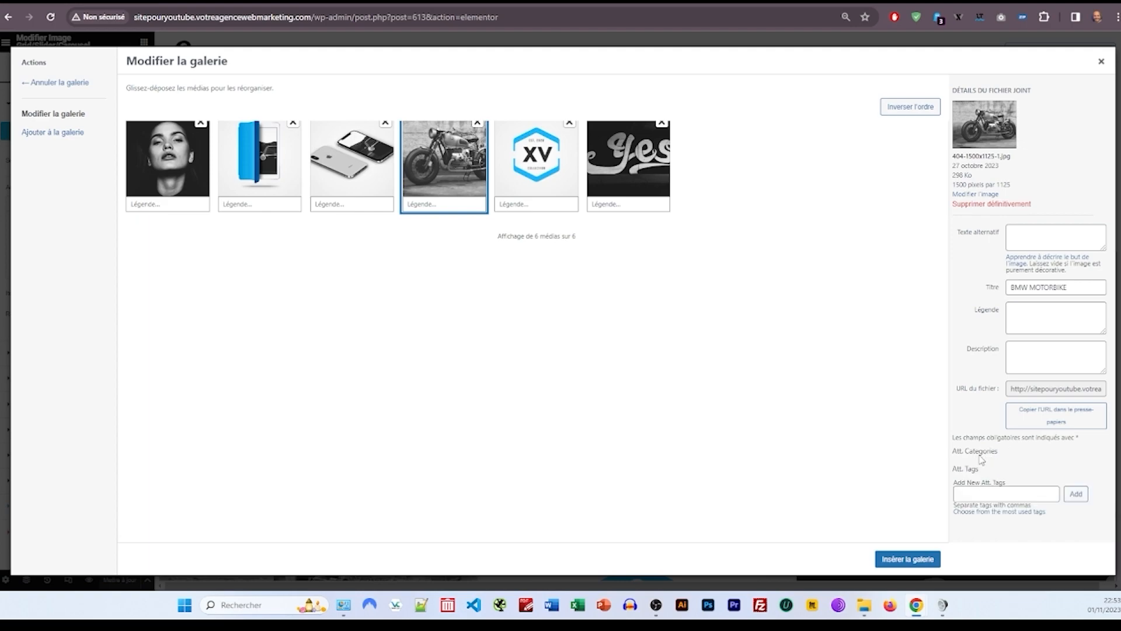
pyautogui.click(980, 455)
pyautogui.click(960, 485)
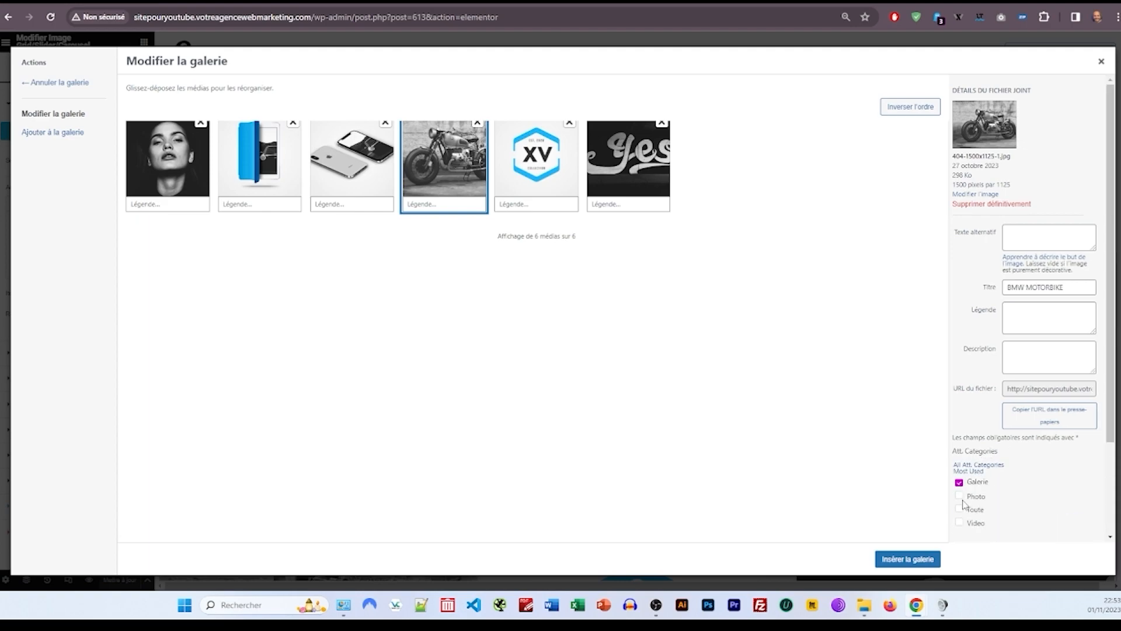
pyautogui.click(959, 511)
pyautogui.click(514, 175)
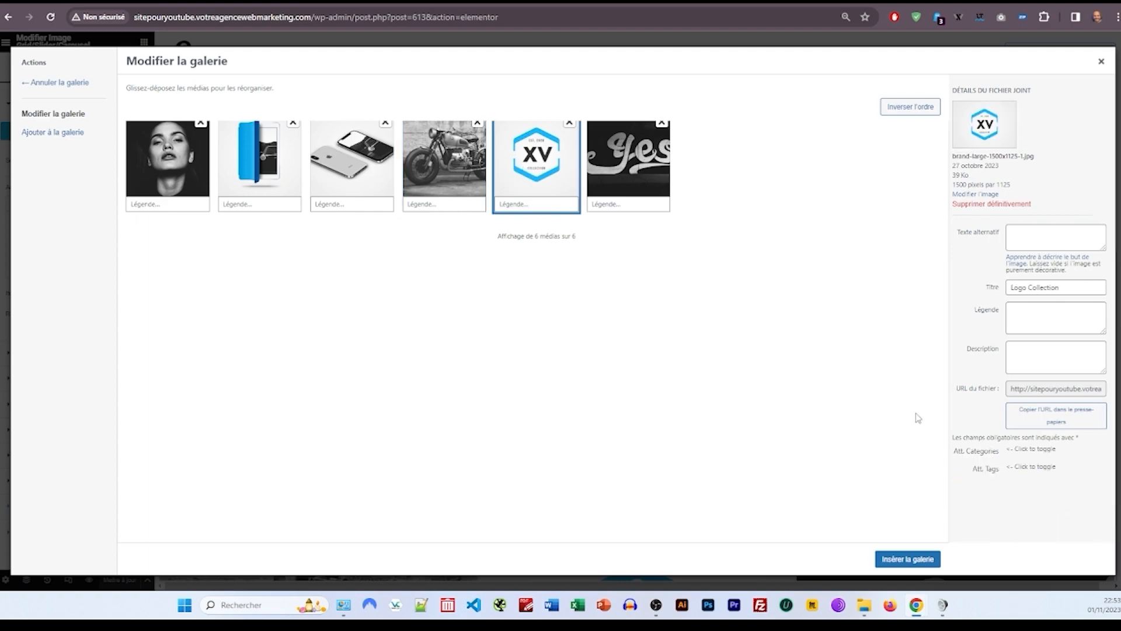
pyautogui.click(991, 455)
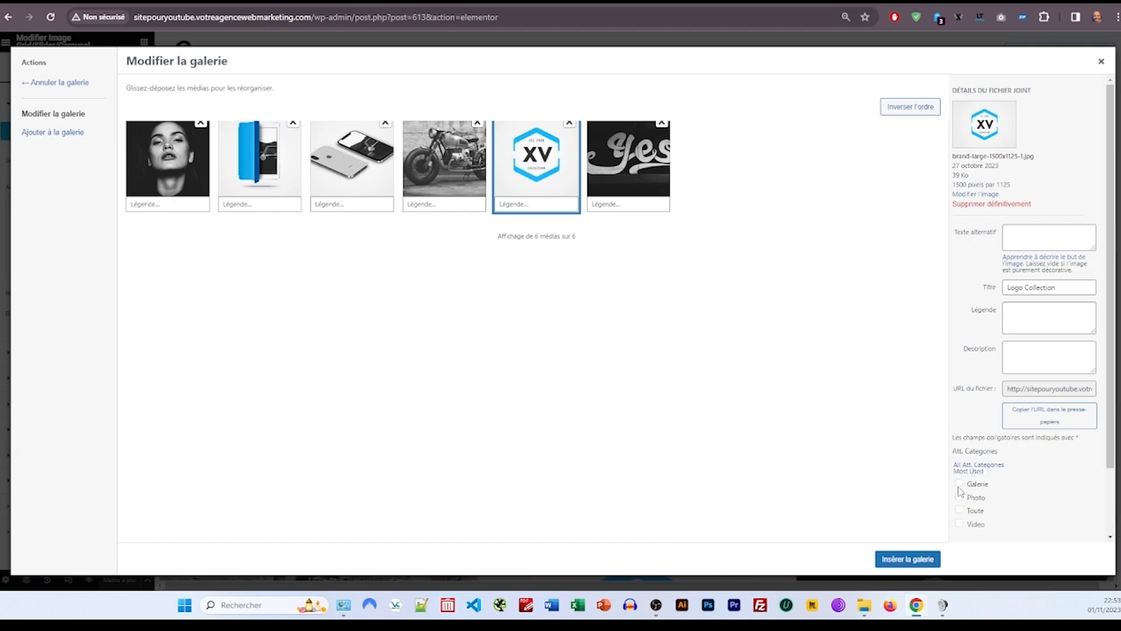
pyautogui.click(959, 497)
pyautogui.click(959, 509)
# Step: Assign the Hello Brooklyn image to the Galerie category and insert the gallery into the grid
pyautogui.click(650, 195)
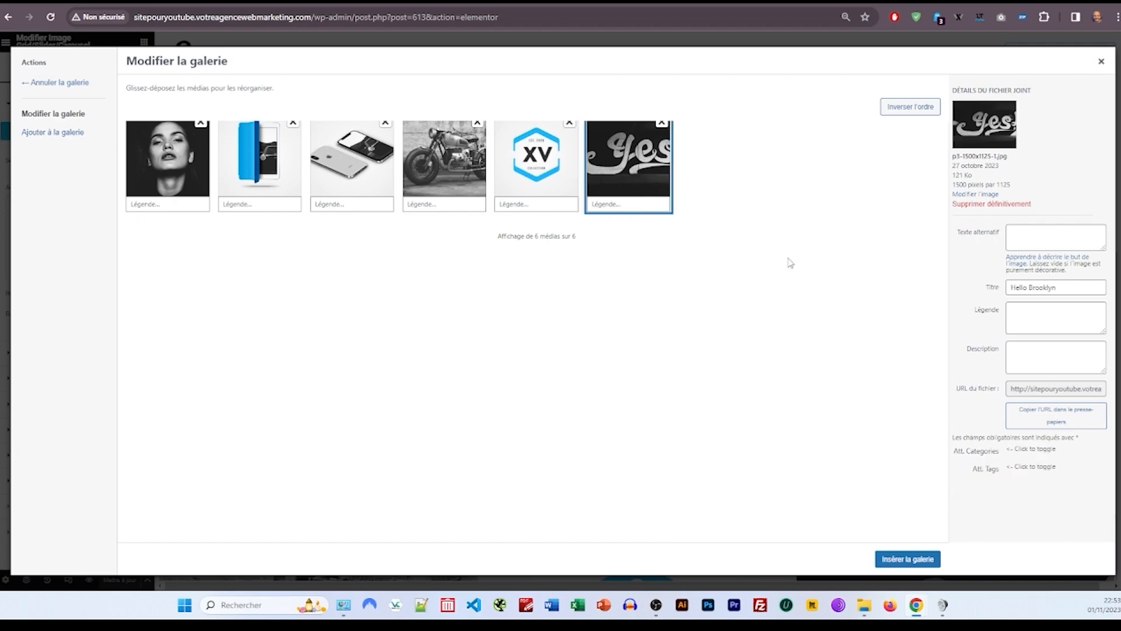
pyautogui.click(984, 455)
pyautogui.click(960, 484)
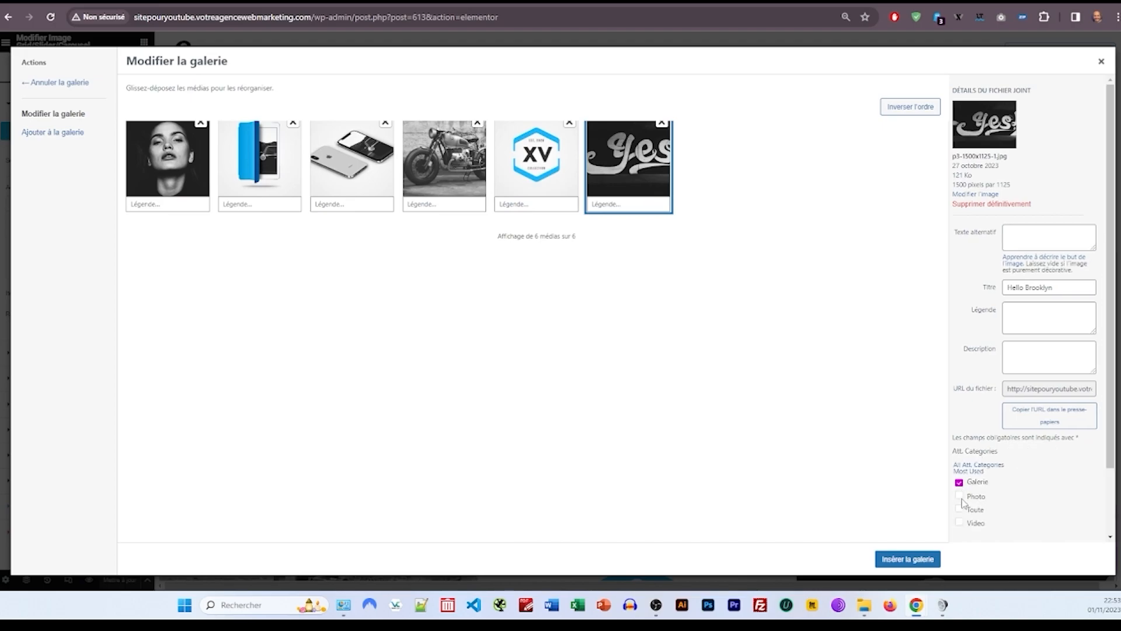
pyautogui.click(907, 559)
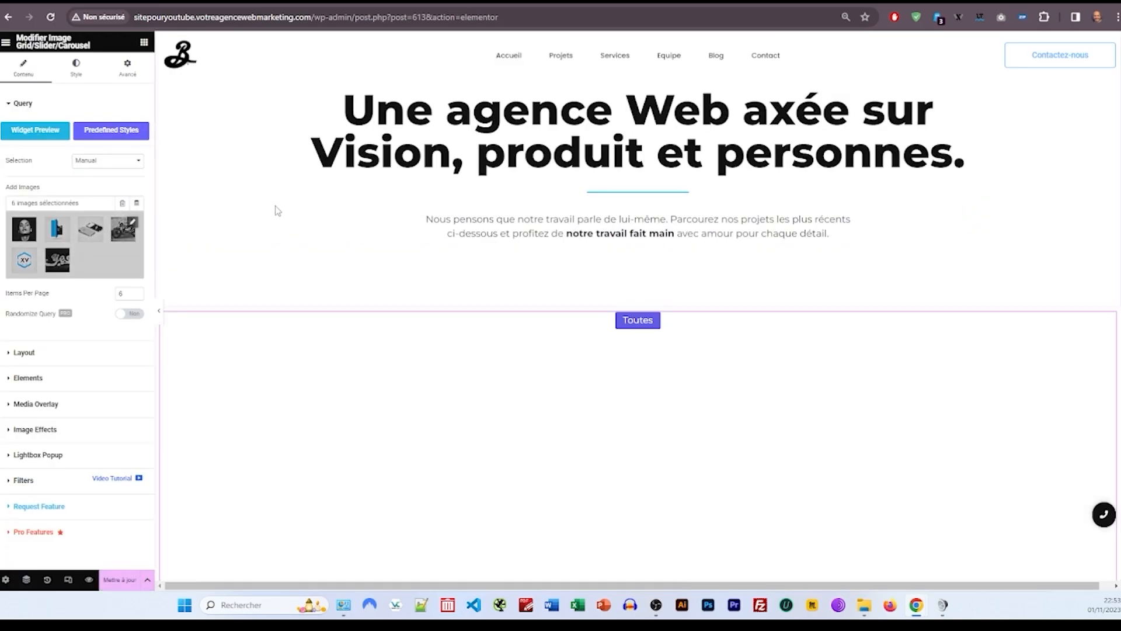
# Step: Check the portrait's attachment details in the grid's gallery and reinsert the gallery
pyautogui.scroll(-2, 338, 290)
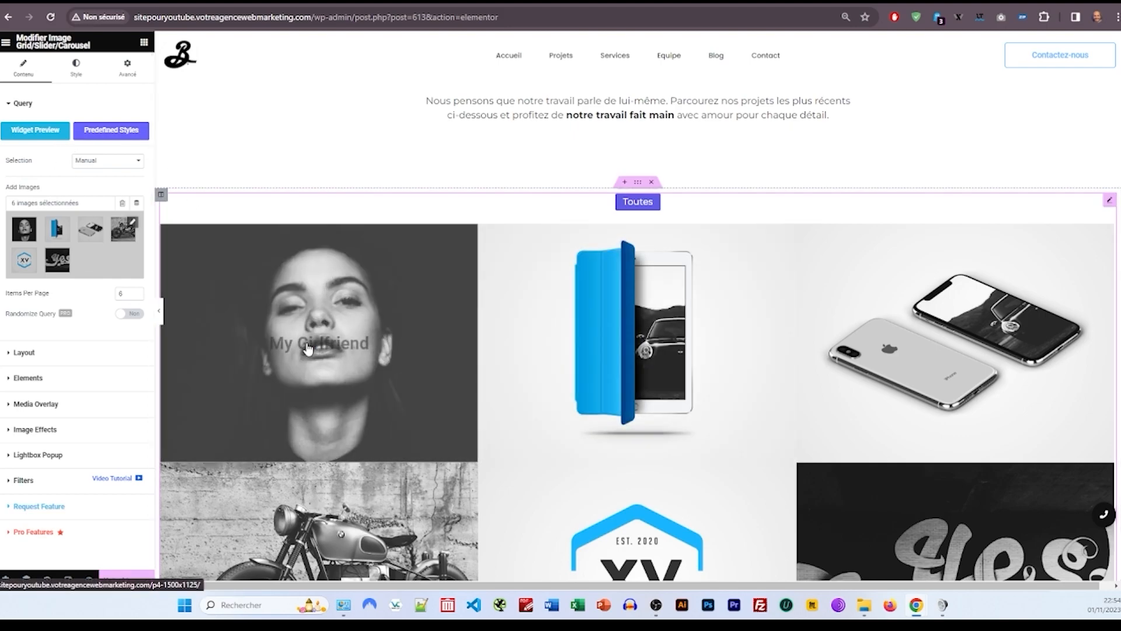
pyautogui.click(88, 245)
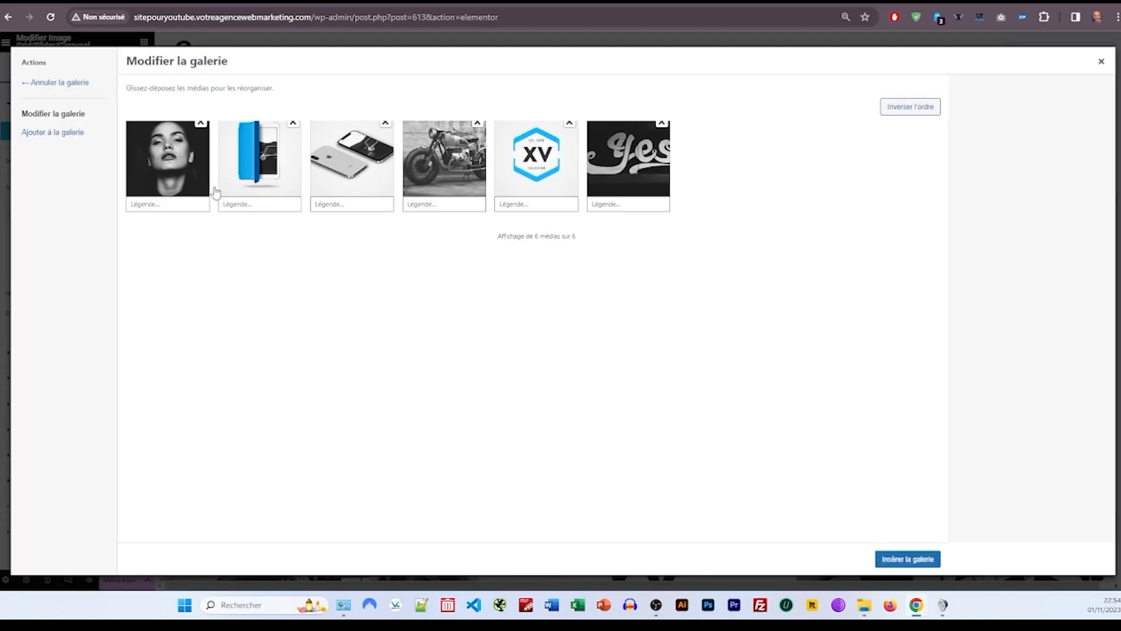
pyautogui.click(192, 172)
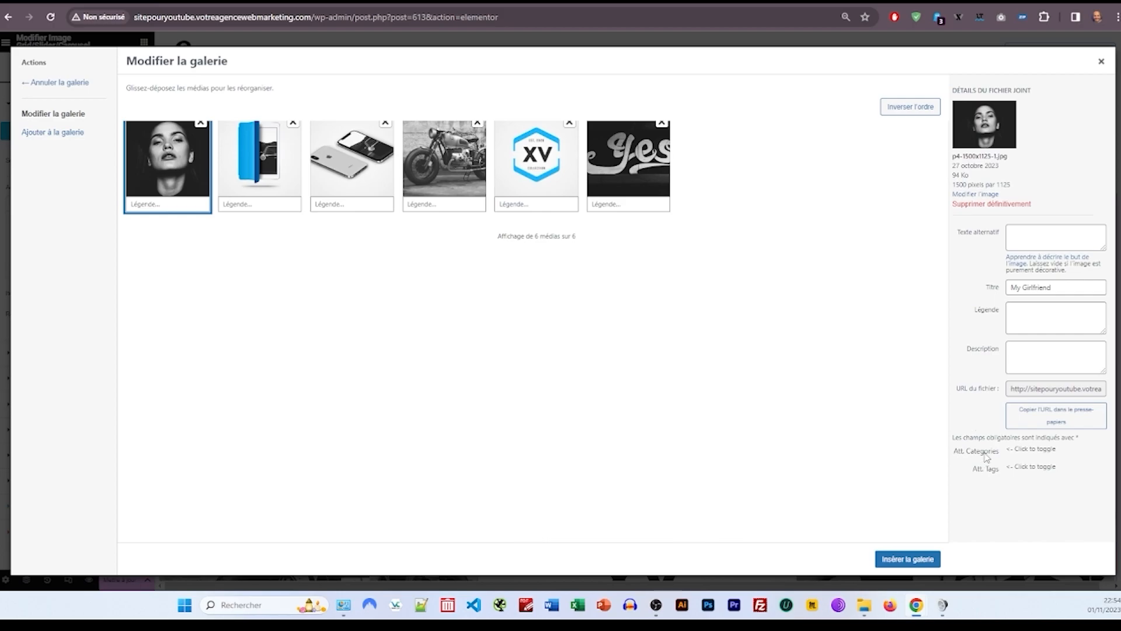
pyautogui.click(906, 560)
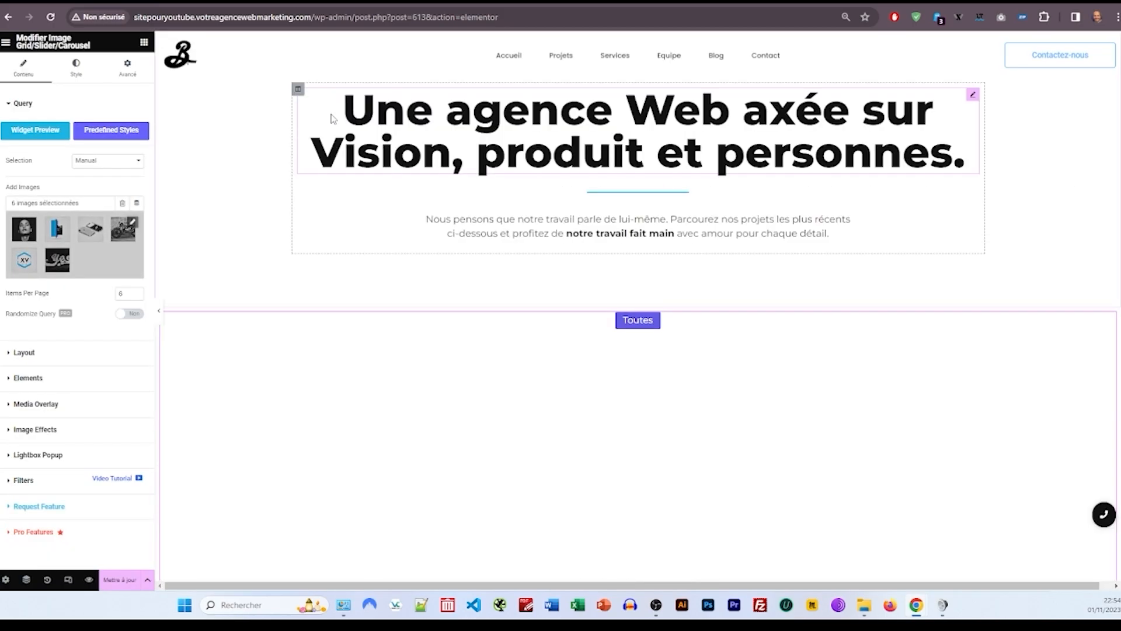
# Step: Update the Home page and reload the editor to examine the image grid and its filter bar
pyautogui.click(115, 582)
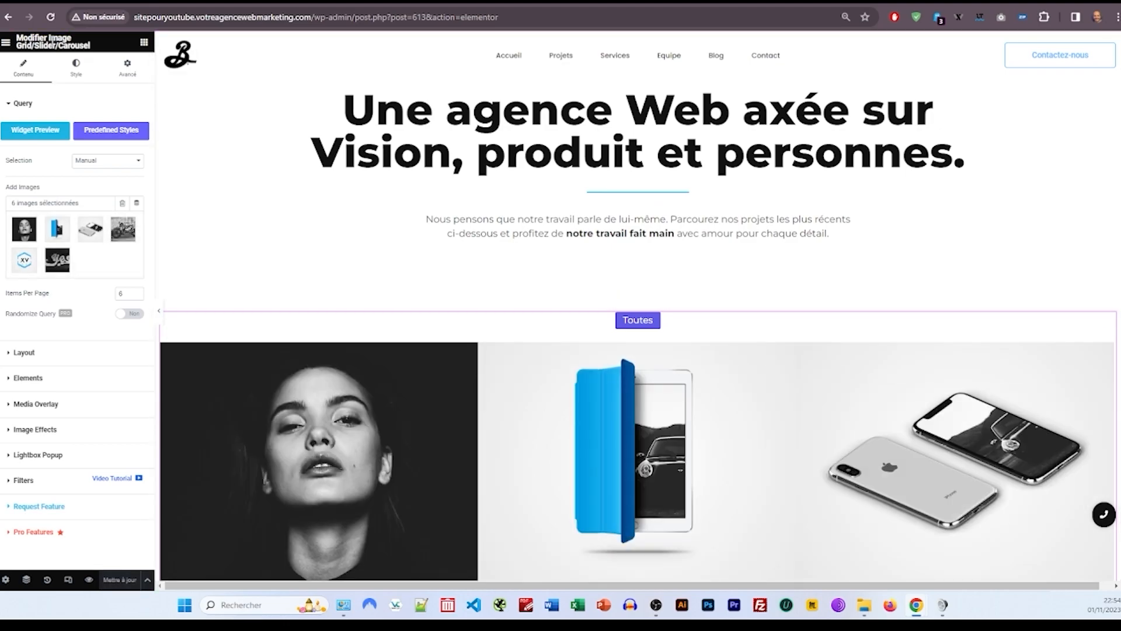
pyautogui.click(50, 18)
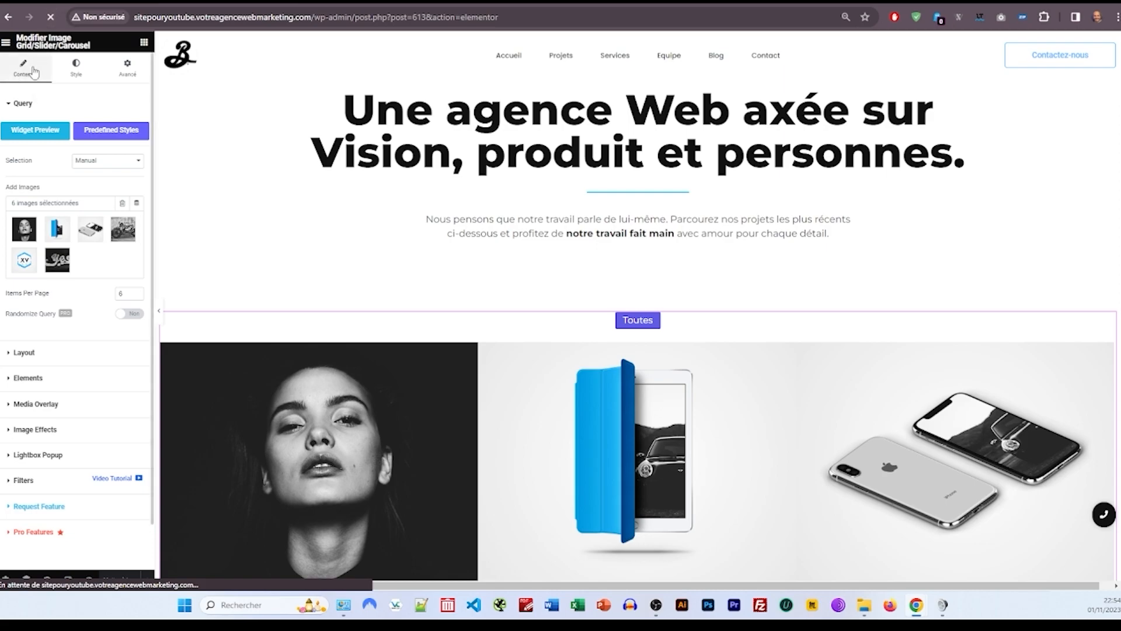
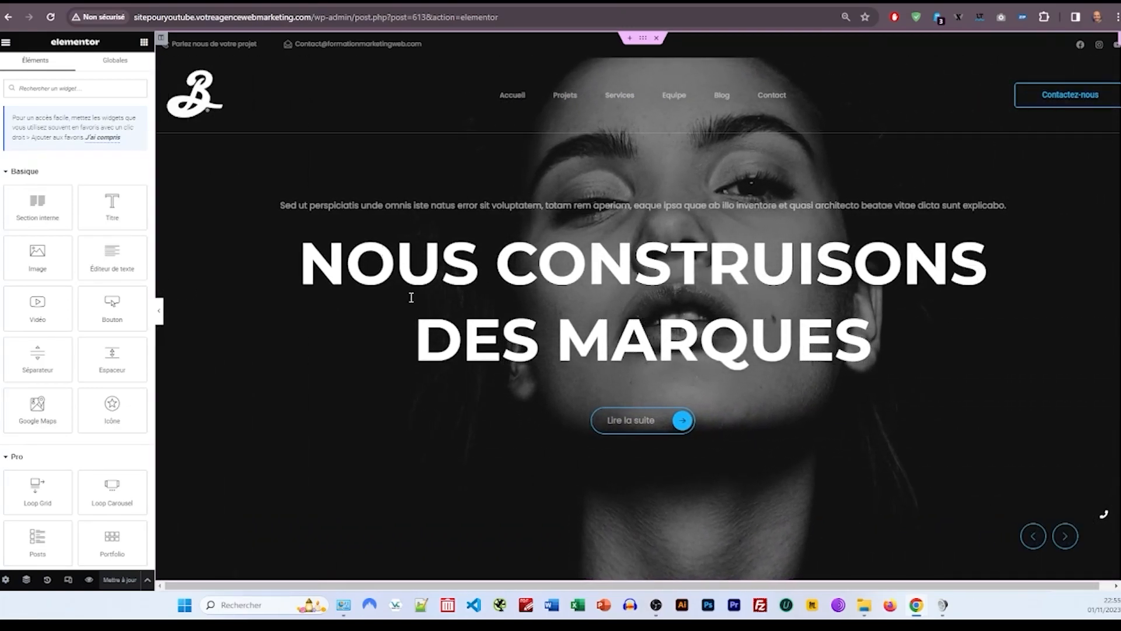
pyautogui.scroll(-15, 410, 290)
pyautogui.scroll(3, 664, 252)
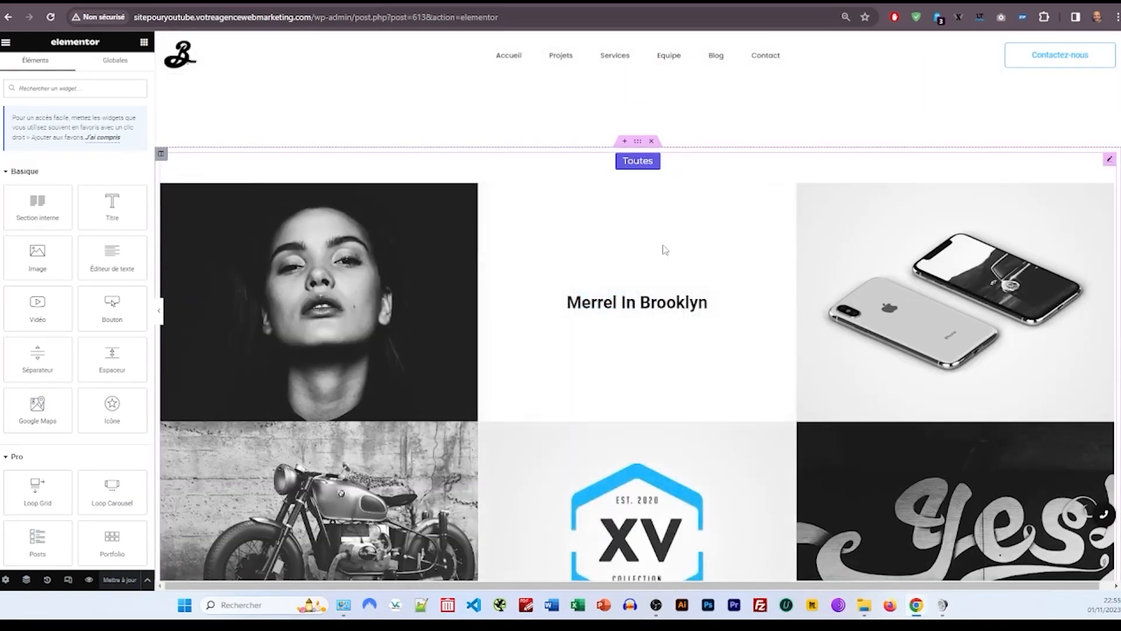
pyautogui.scroll(3, 664, 252)
# Step: Review the image grid's Image Effects, Elements and Layout settings for the filter bar options
pyautogui.click(625, 344)
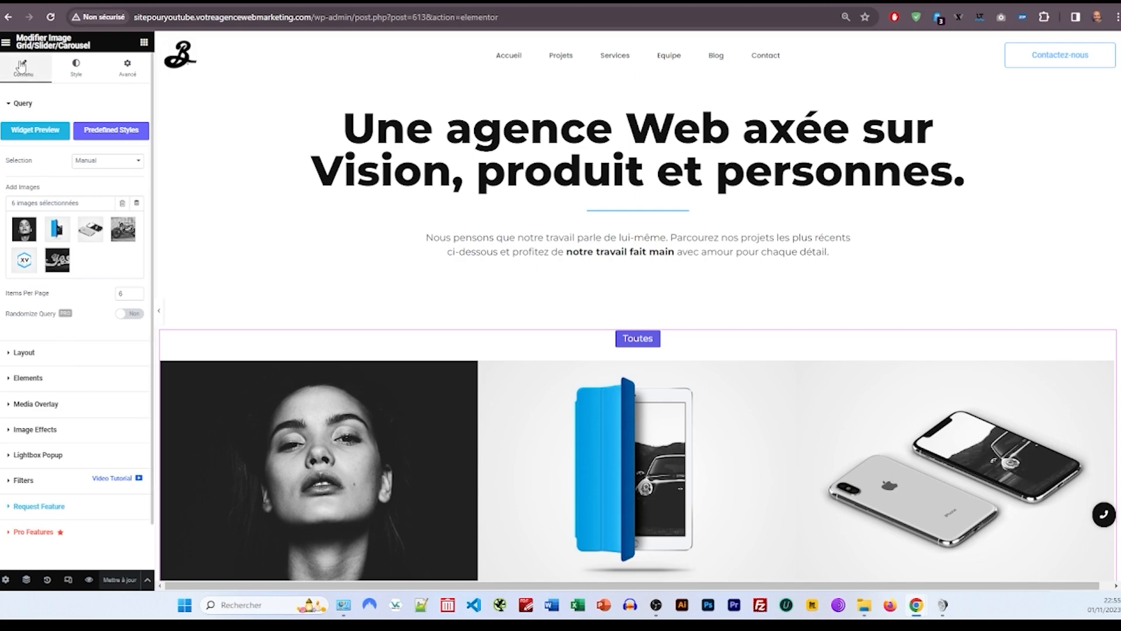
pyautogui.click(59, 430)
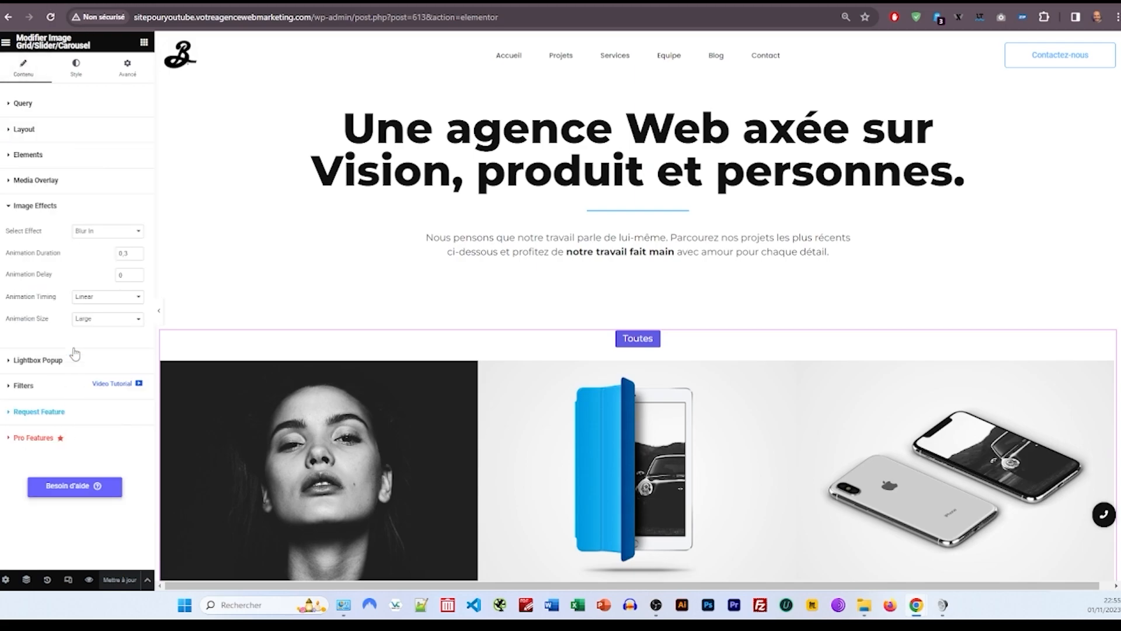
pyautogui.click(52, 185)
pyautogui.click(55, 164)
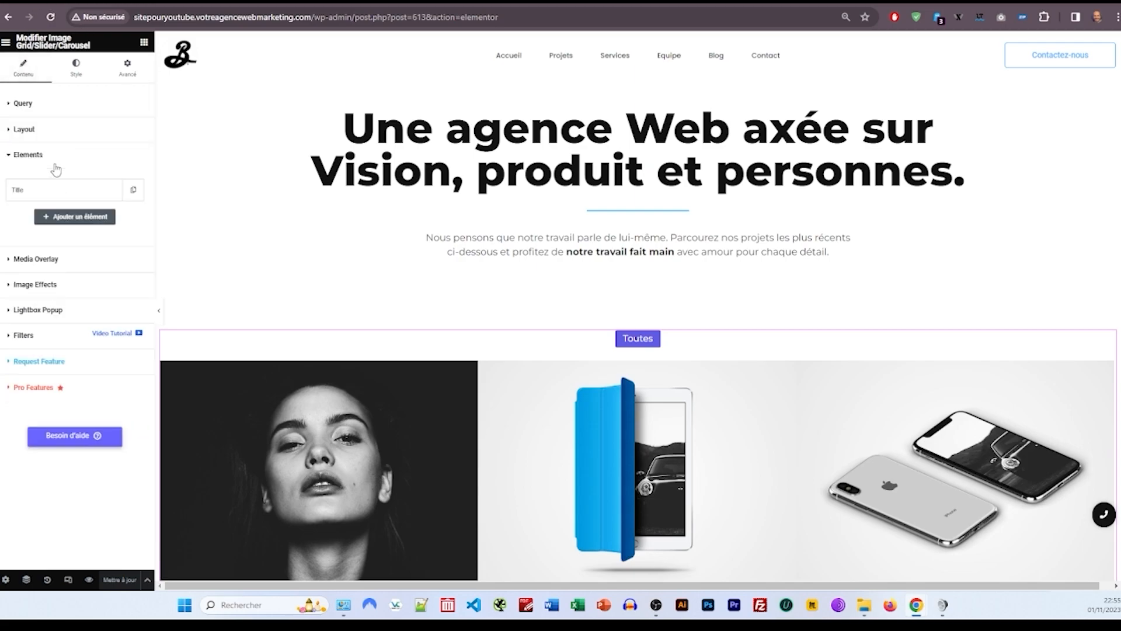
pyautogui.click(61, 140)
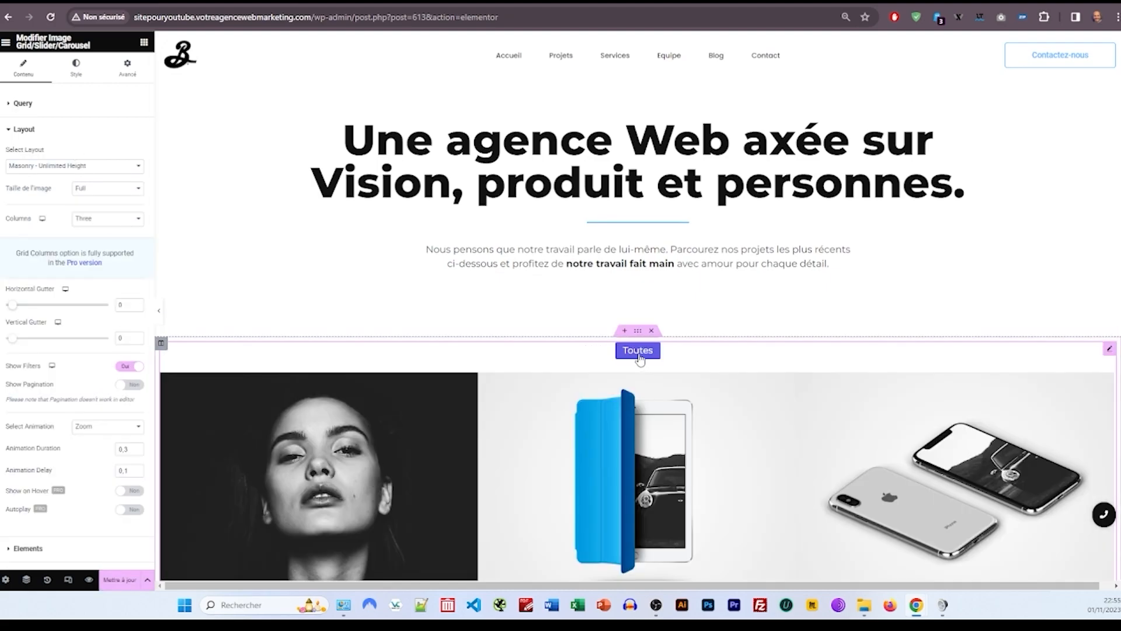
# Step: Update the Home page and preview the image grid's filter bar on the live page
pyautogui.click(119, 580)
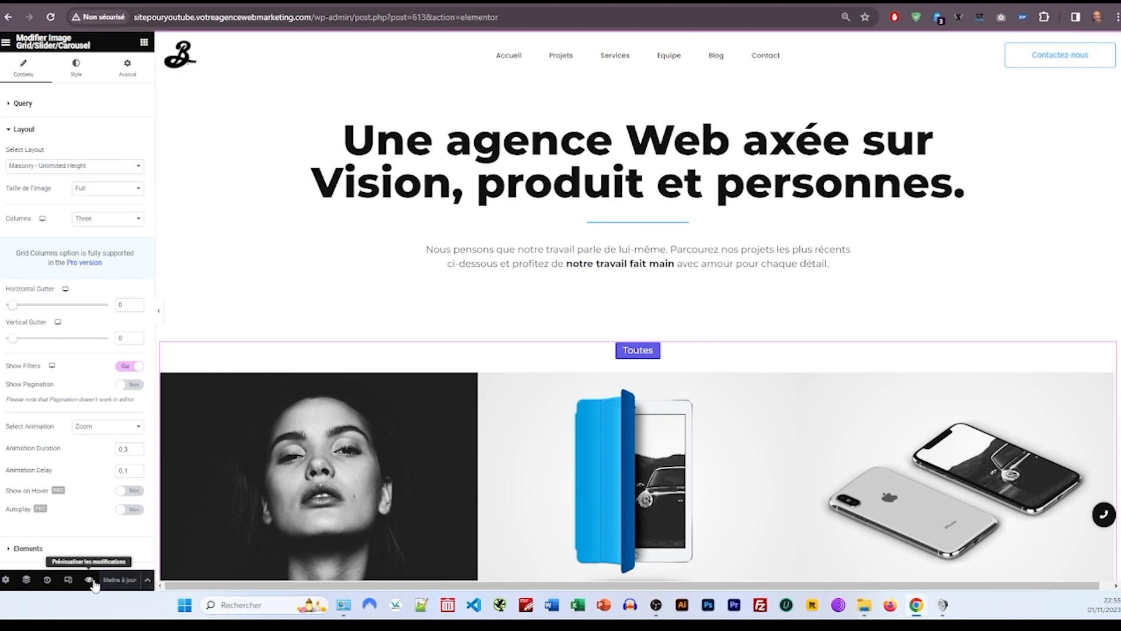
pyautogui.click(89, 580)
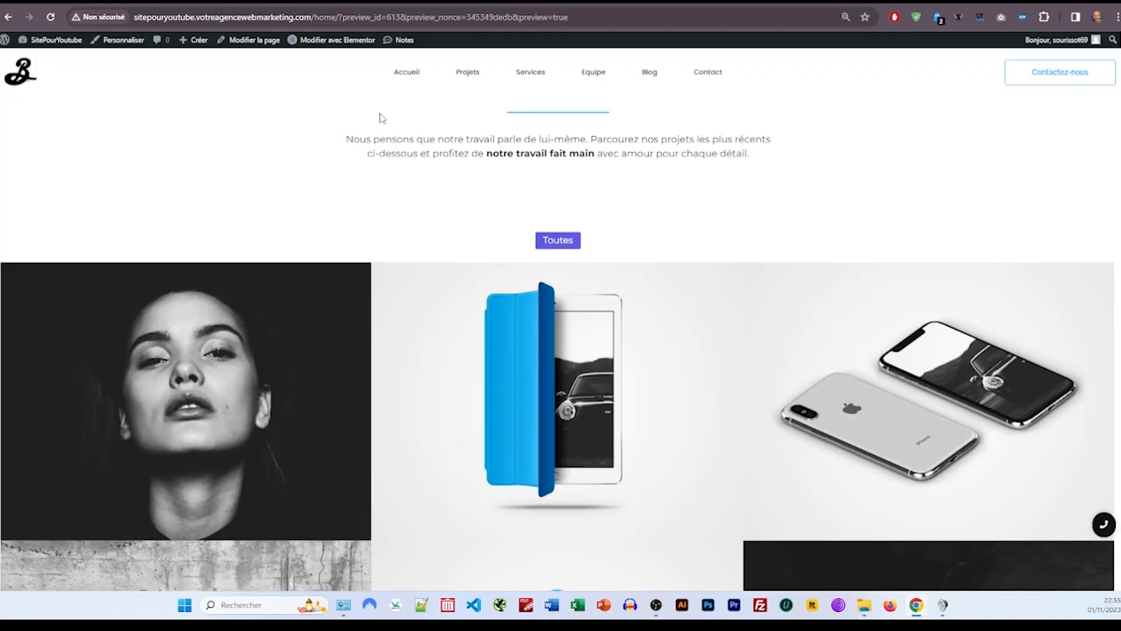
pyautogui.hotkey('ctrl', 'shift', 'Tab')
# Step: Check the attachment categories of the portrait and Hello Brooklyn images in the grid's gallery
pyautogui.scroll(-2, 132, 371)
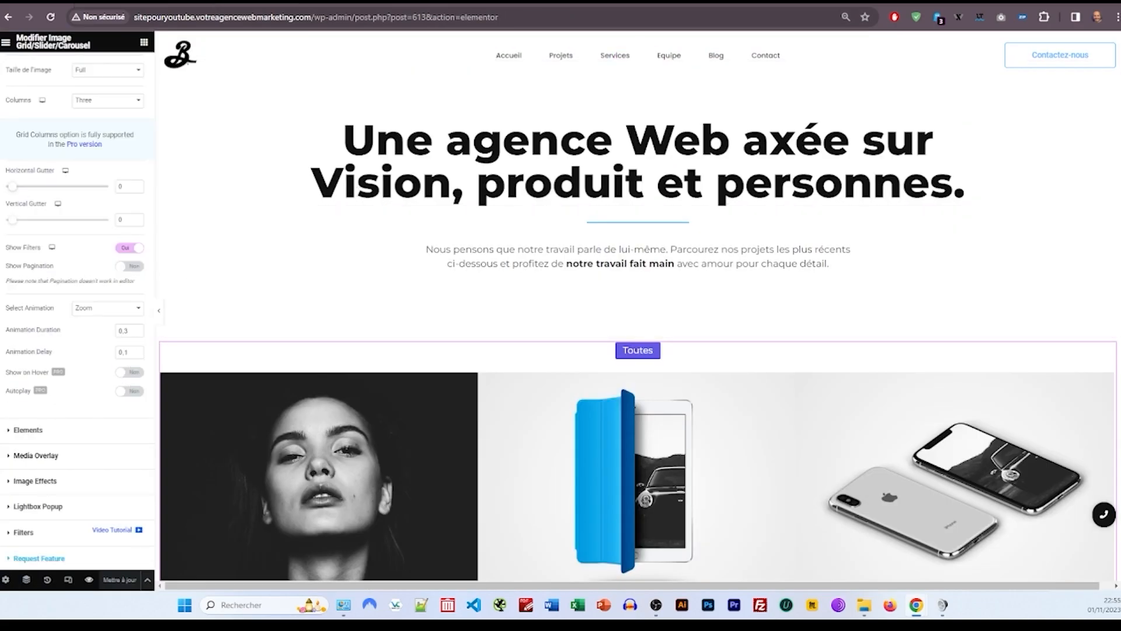
pyautogui.scroll(2, 115, 271)
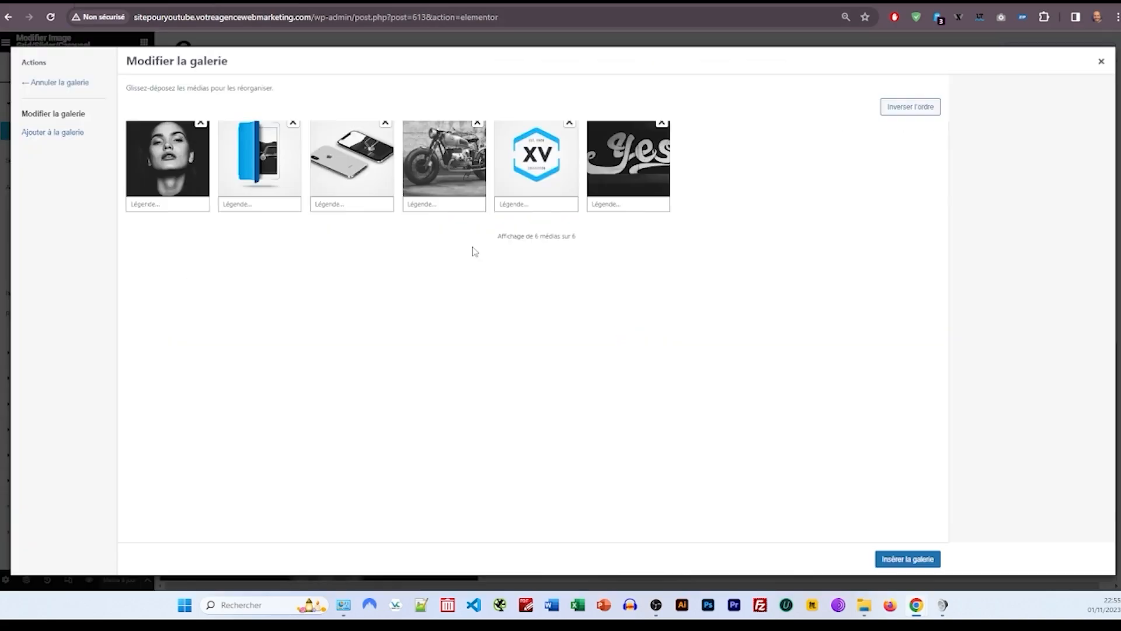
pyautogui.click(175, 168)
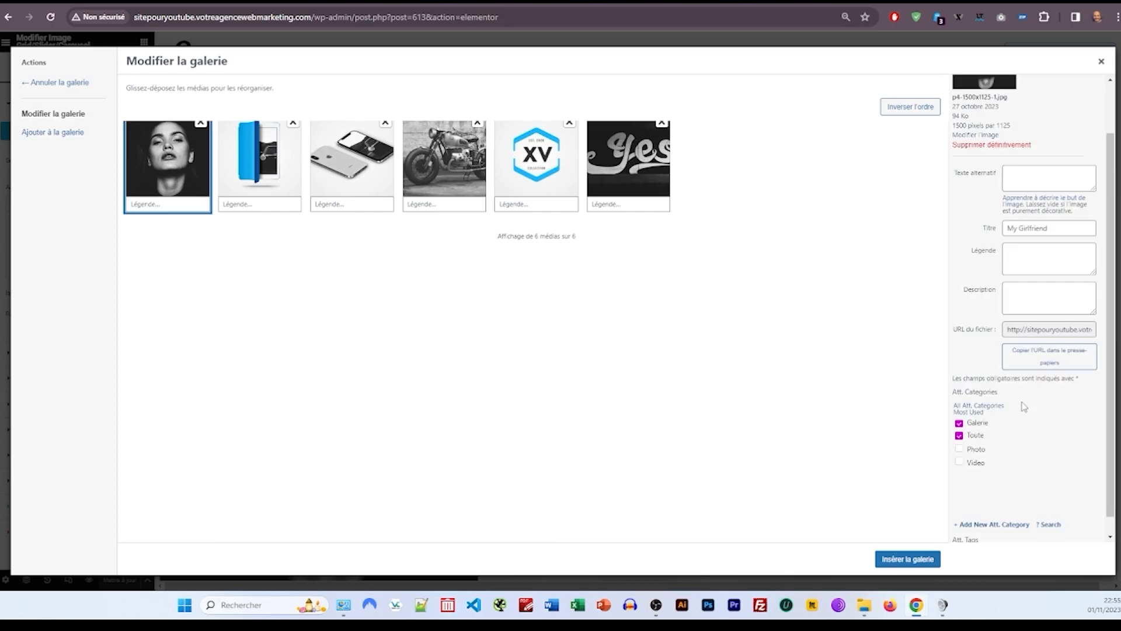
pyautogui.click(630, 171)
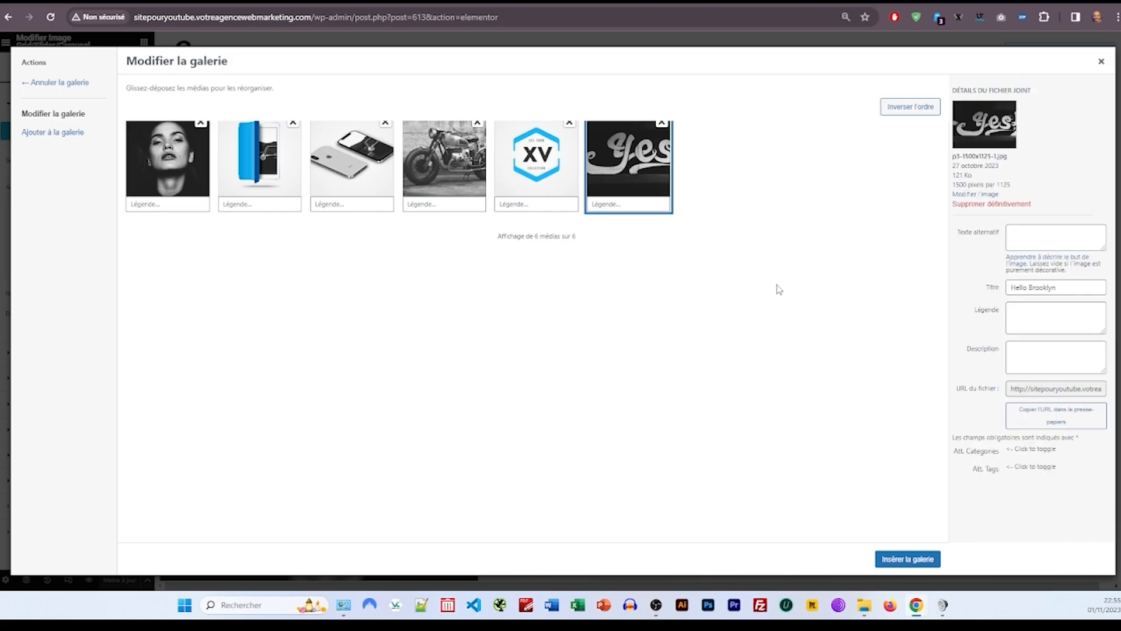
pyautogui.click(987, 453)
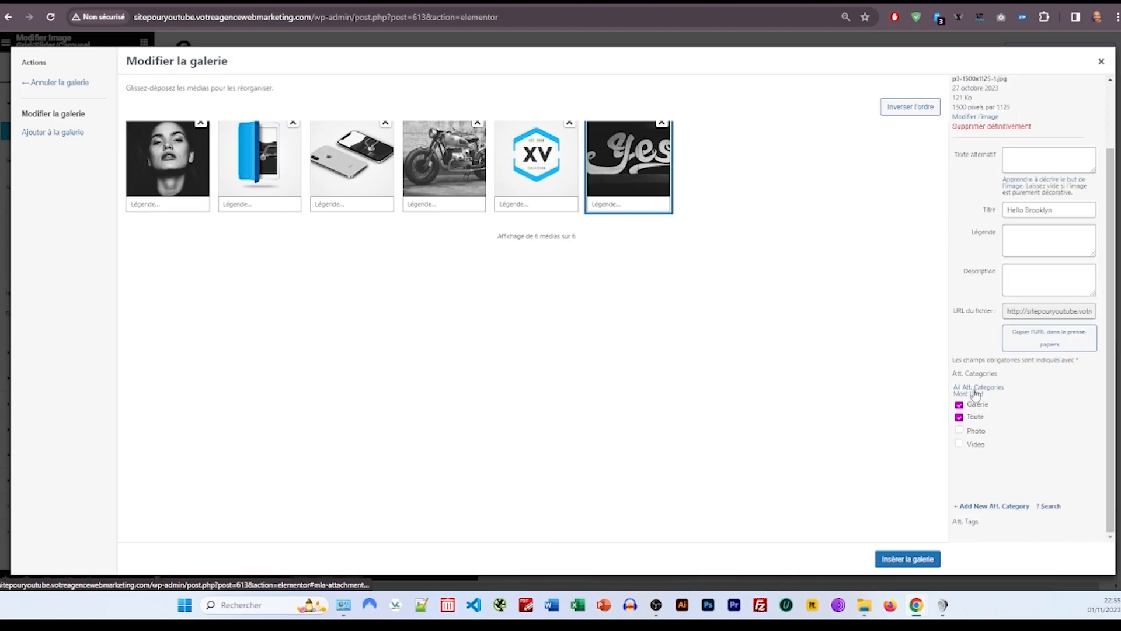
pyautogui.click(1101, 61)
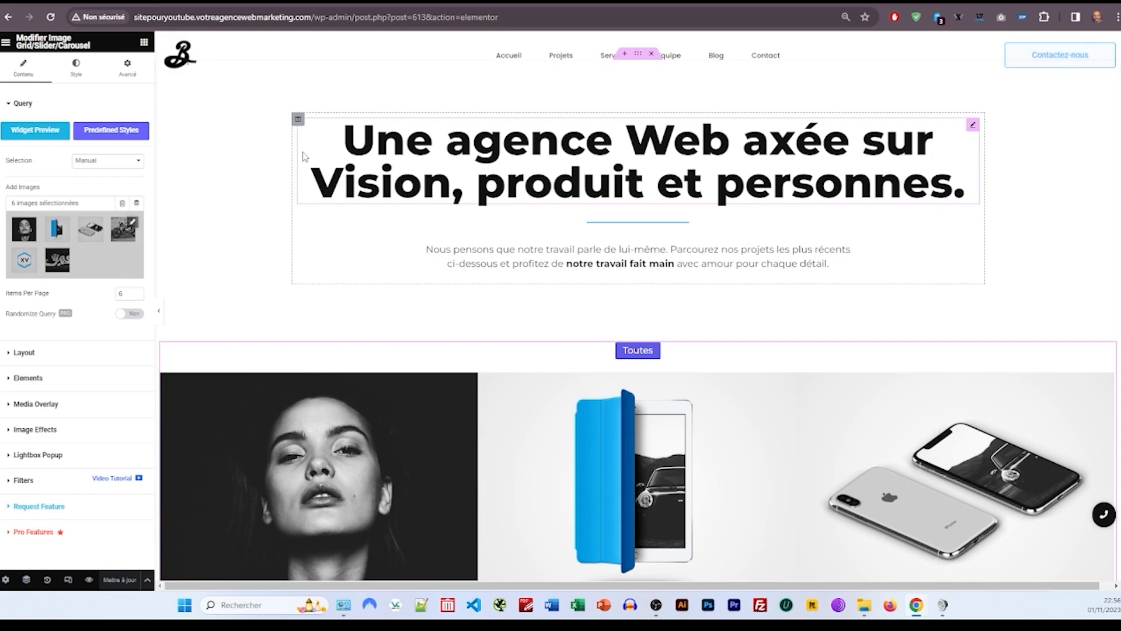
# Step: Set the taxonomy of the image grid's filters to Att. Categories
pyautogui.click(57, 357)
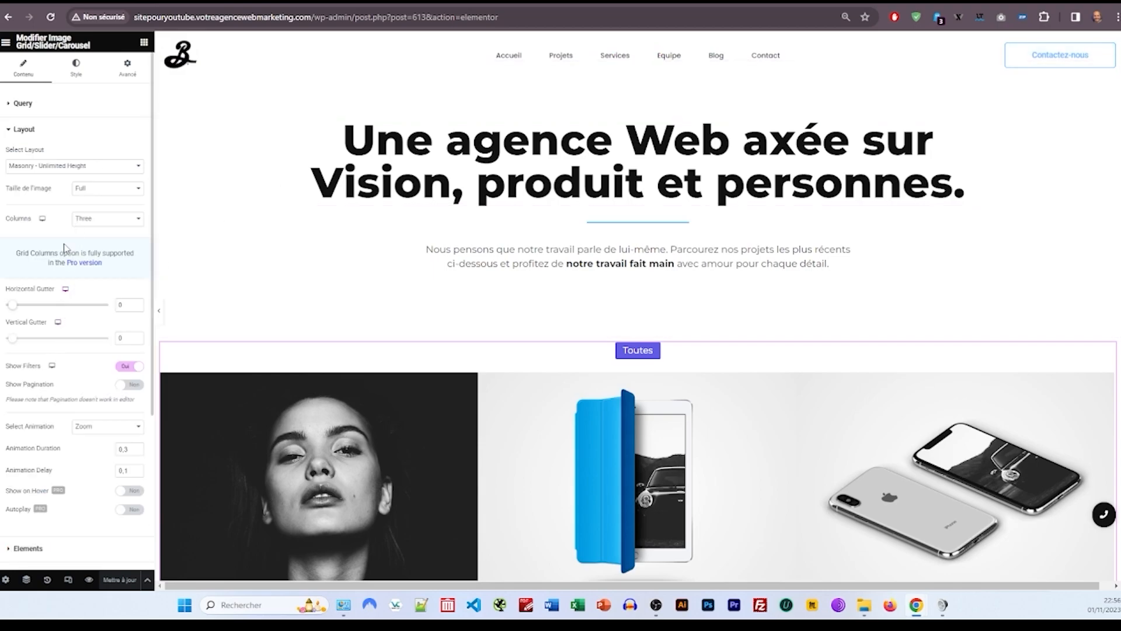
pyautogui.scroll(-3, 89, 389)
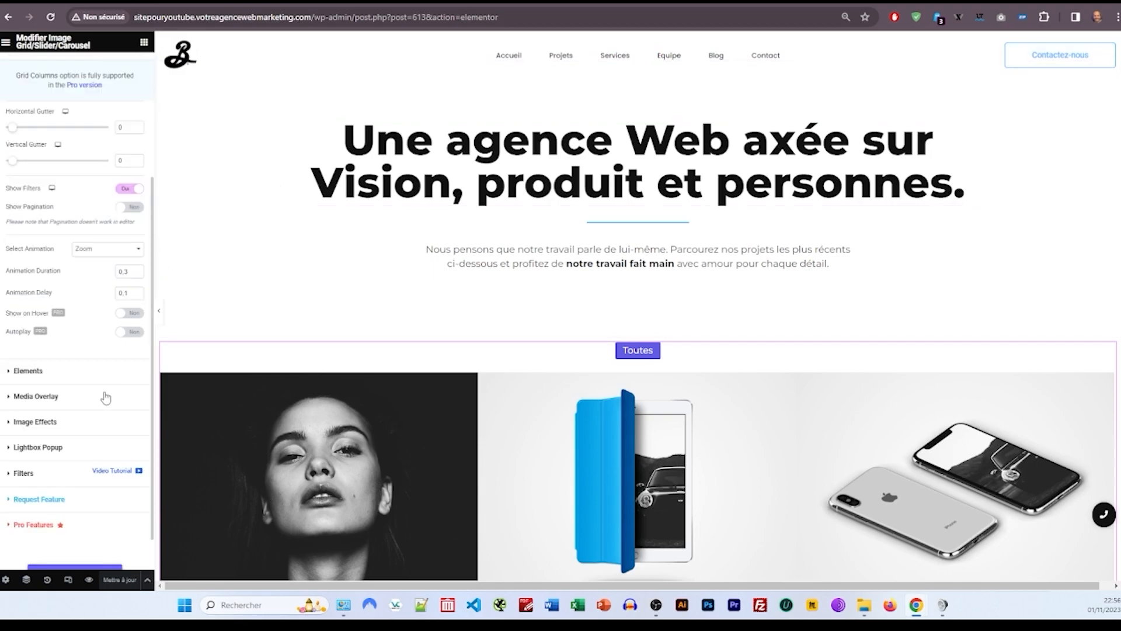
pyautogui.click(50, 371)
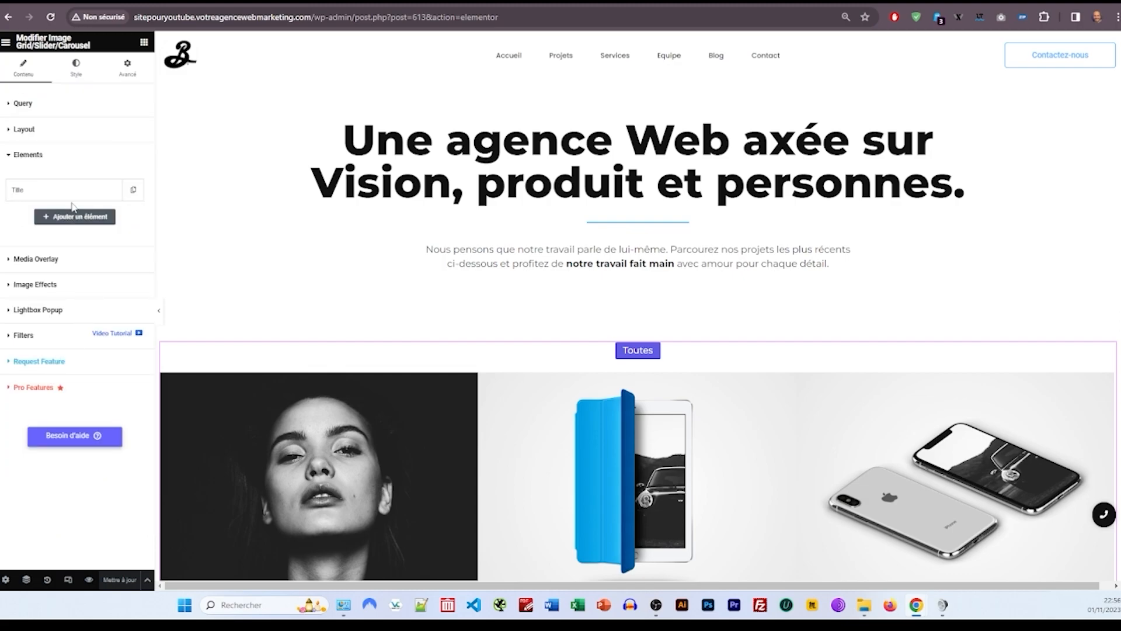
pyautogui.click(58, 260)
pyautogui.scroll(-2, 94, 353)
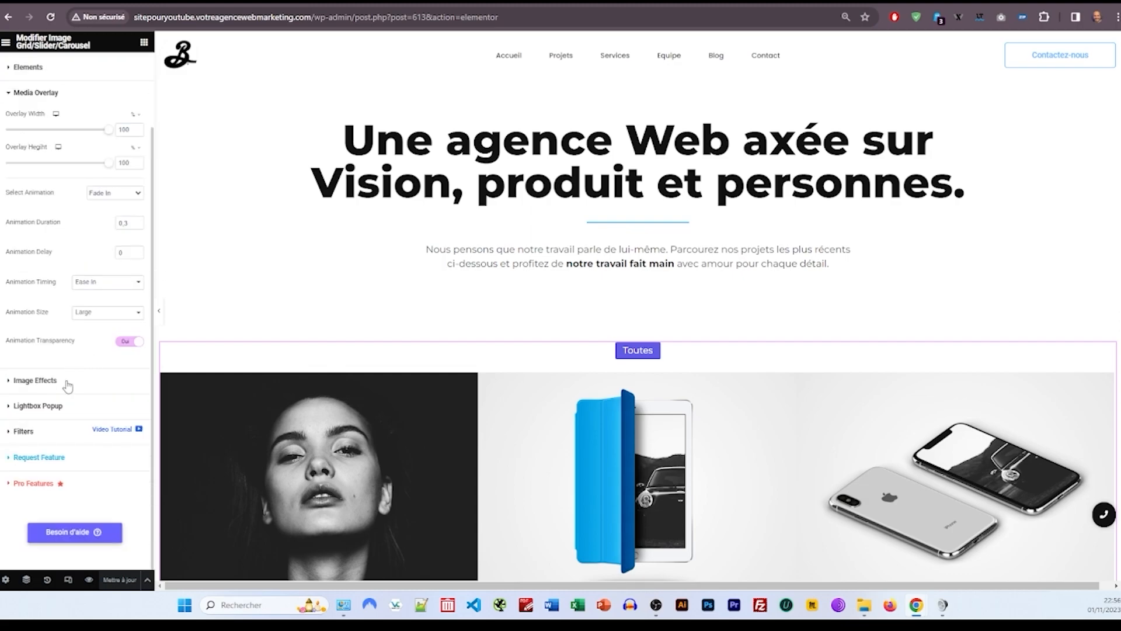
pyautogui.click(35, 380)
pyautogui.click(69, 363)
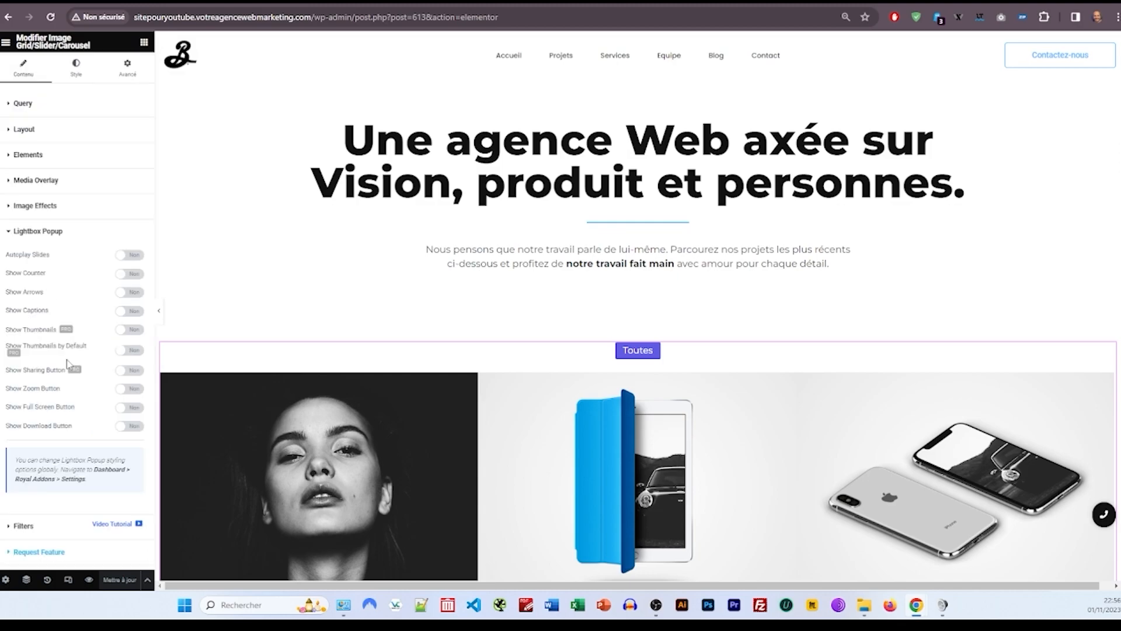
pyautogui.click(23, 525)
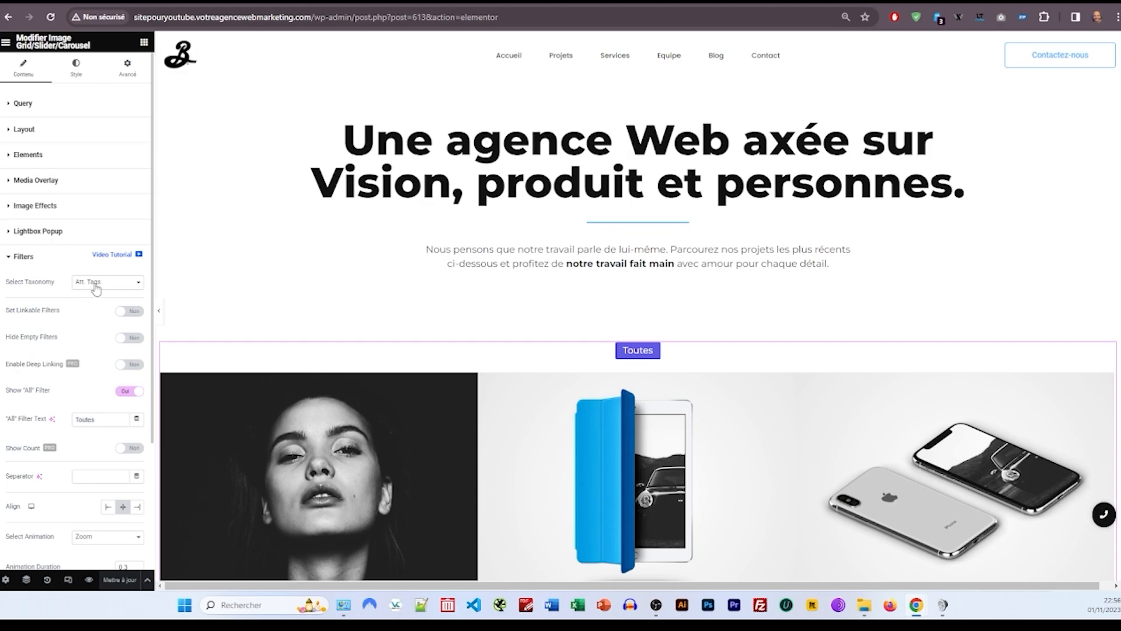
pyautogui.click(104, 284)
pyautogui.click(113, 295)
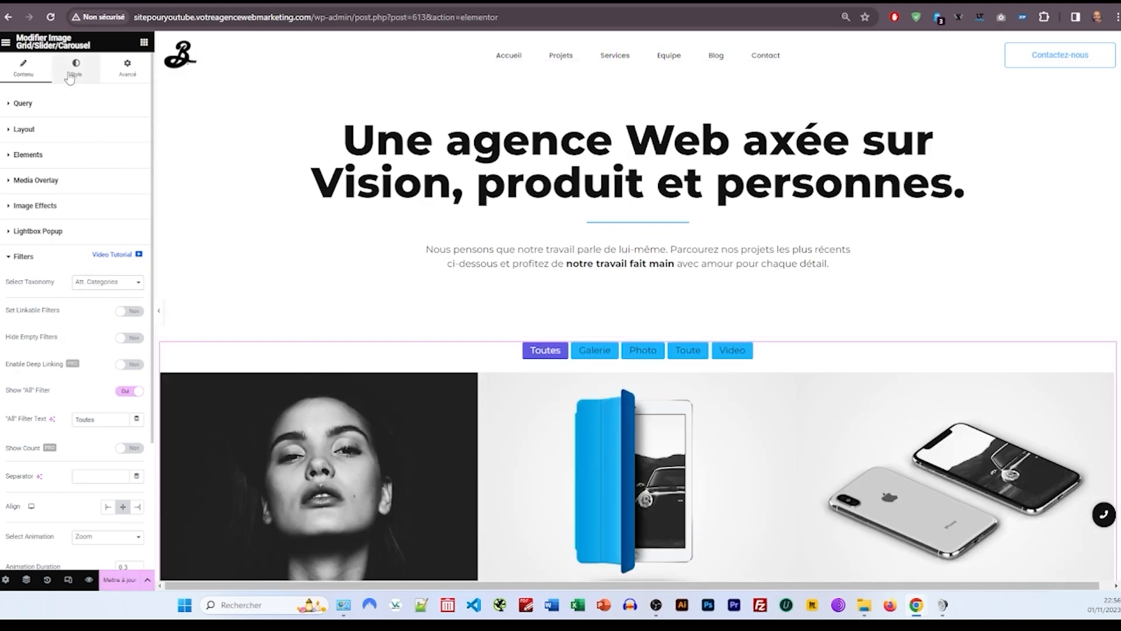
# Step: Open the image grid's style settings and find the Filters section
pyautogui.click(70, 75)
pyautogui.scroll(-2, 99, 461)
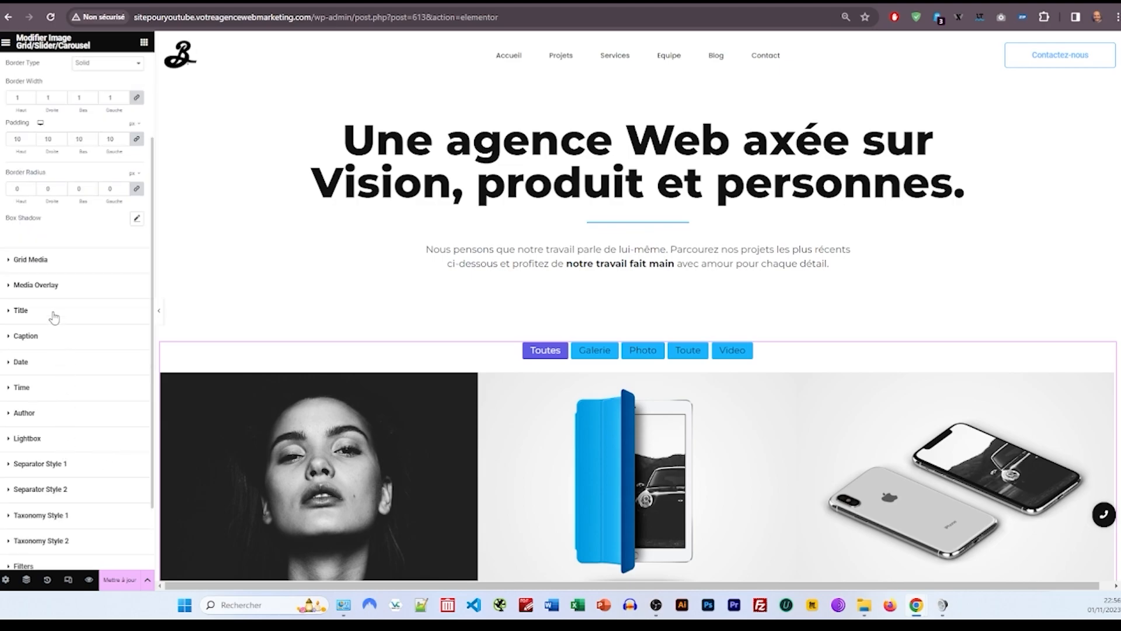
# Step: Set the hover background colour of the image grid's filter buttons to a muted blue
pyautogui.click(52, 264)
pyautogui.scroll(-1, 87, 426)
pyautogui.click(50, 492)
pyautogui.scroll(-5, 117, 239)
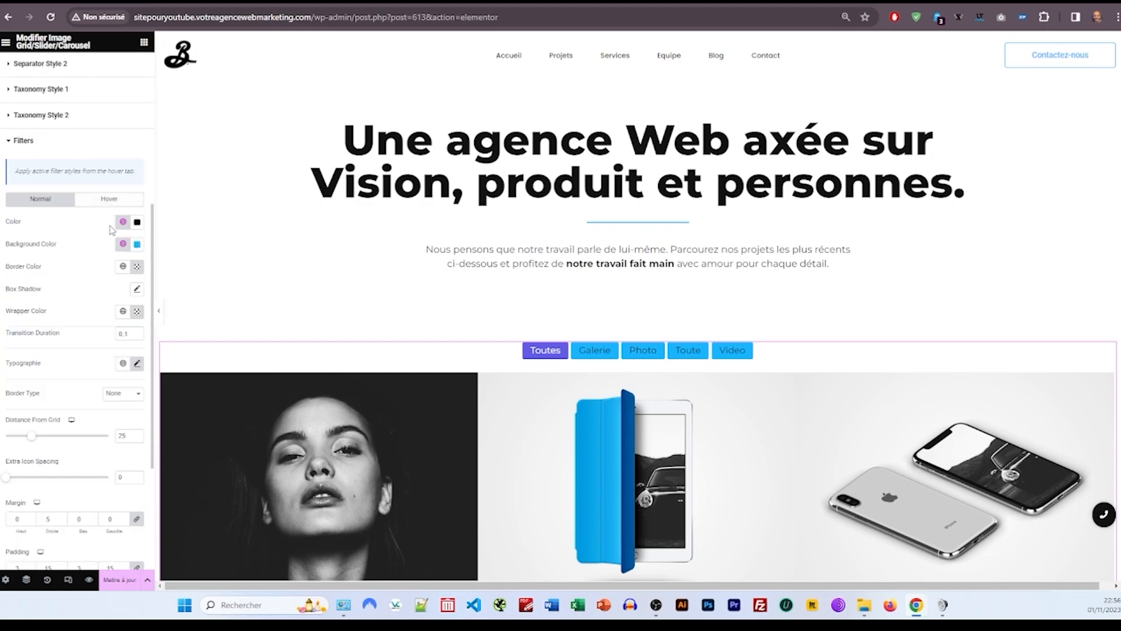
pyautogui.scroll(1, 99, 286)
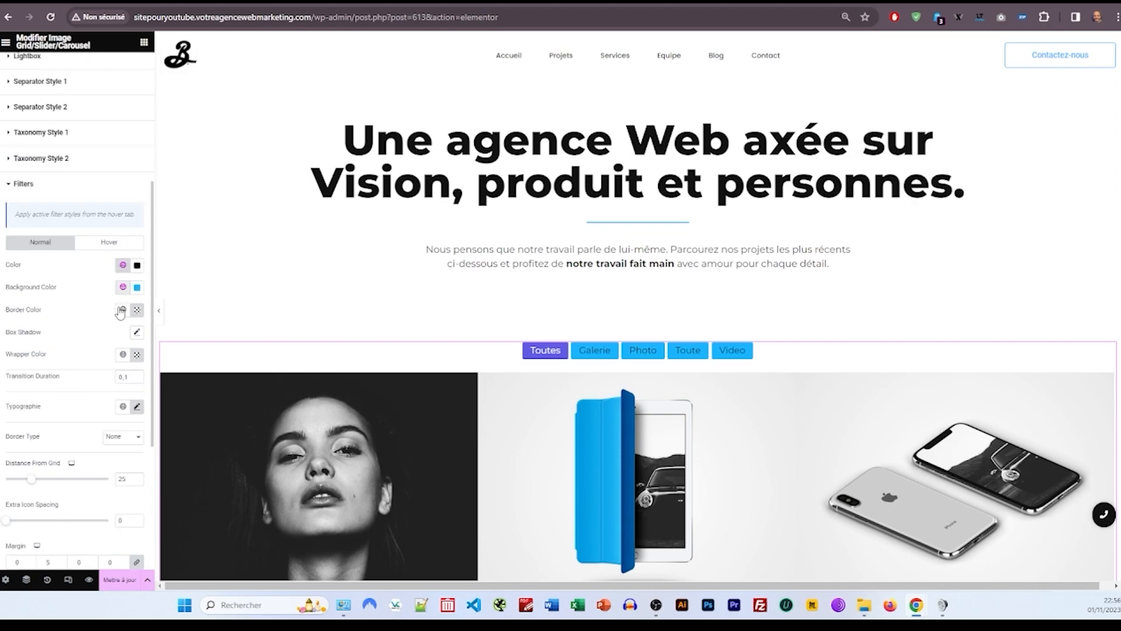
pyautogui.click(107, 243)
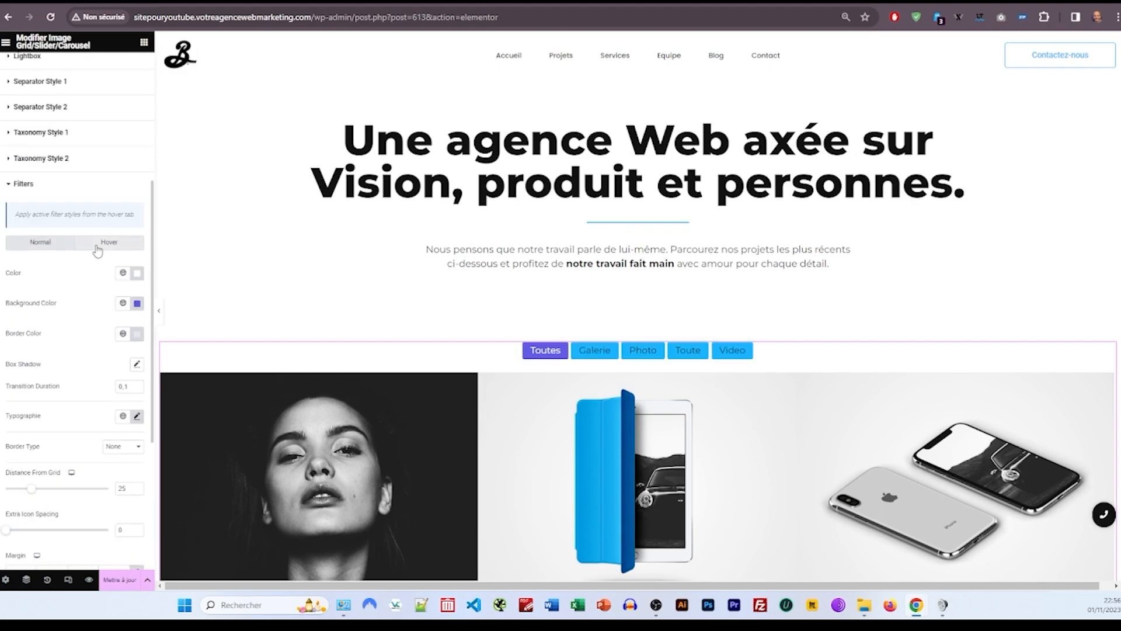
pyautogui.click(137, 303)
pyautogui.moveTo(178, 364); pyautogui.dragTo(158, 365)
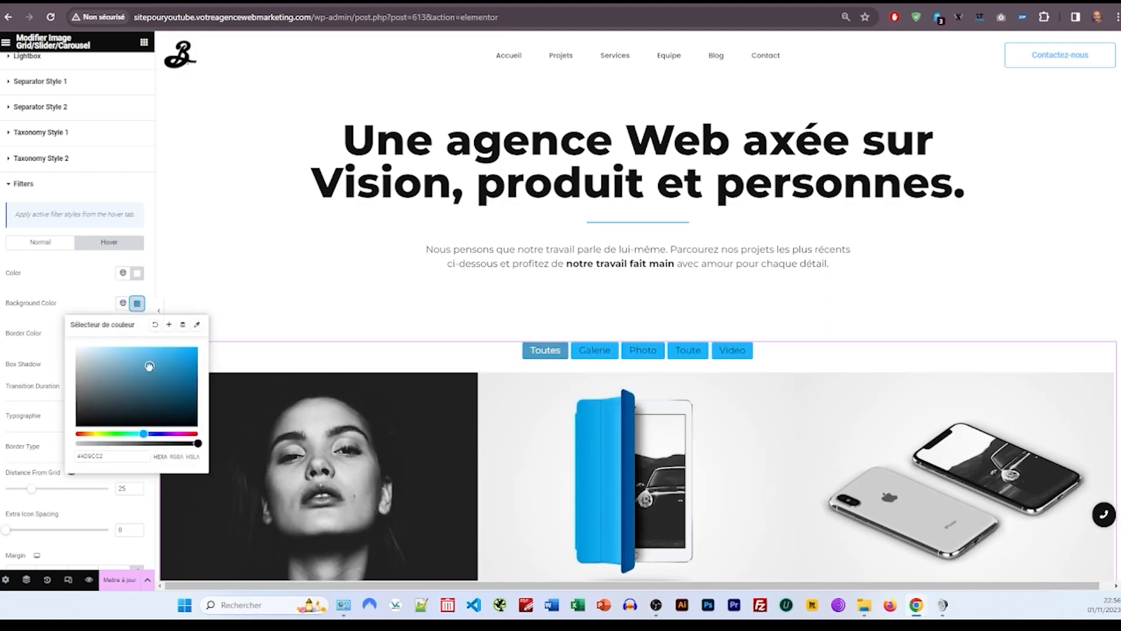
pyautogui.click(97, 290)
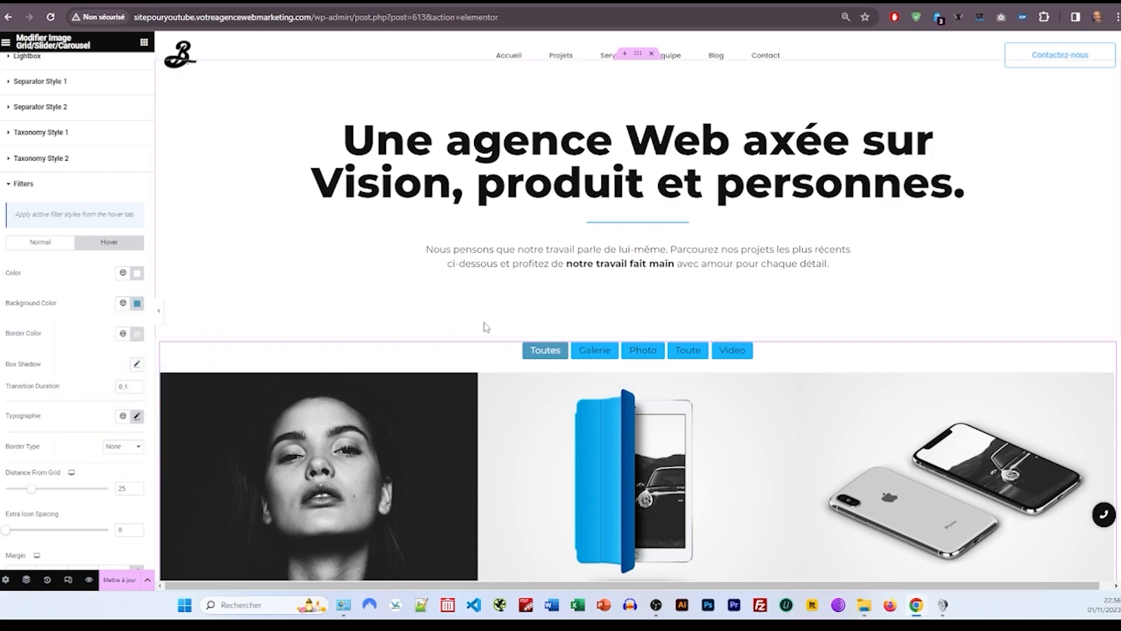
pyautogui.scroll(-3, 467, 257)
pyautogui.scroll(-1, 473, 251)
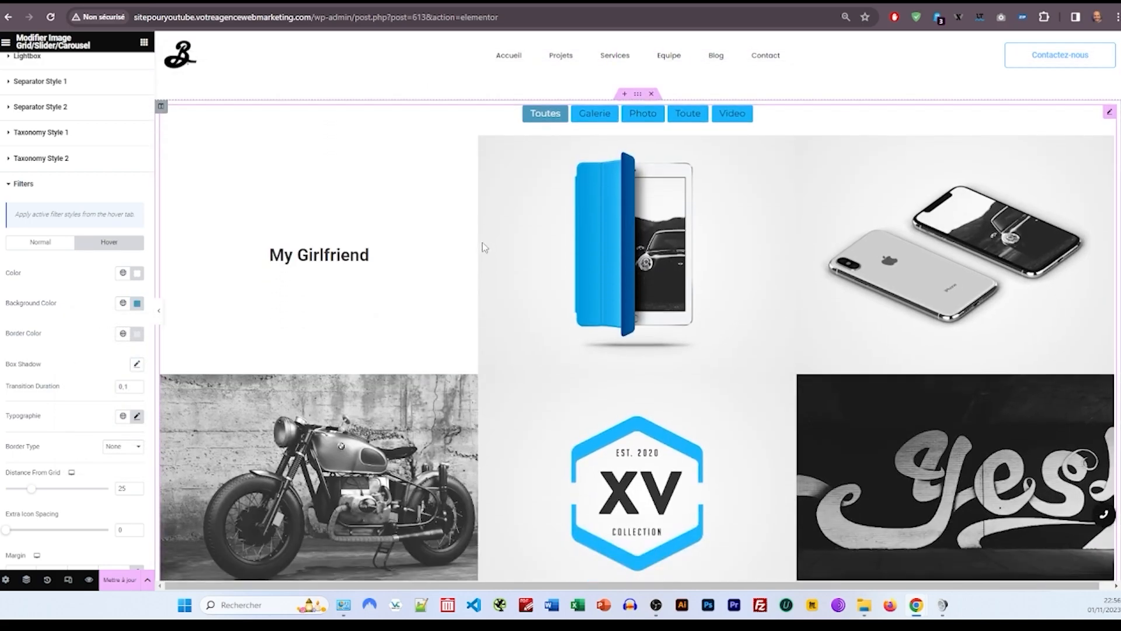
pyautogui.click(550, 115)
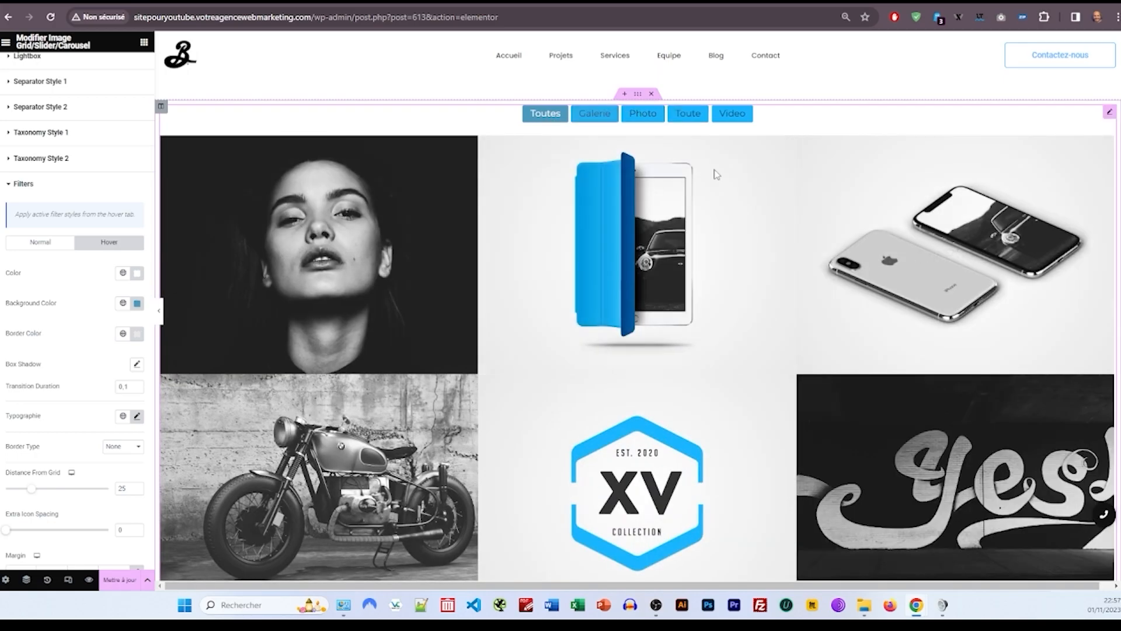
# Step: Inspect the attachment details of the portrait and phone images in the grid's gallery, leaving the selection unmodified
pyautogui.scroll(4, 48, 149)
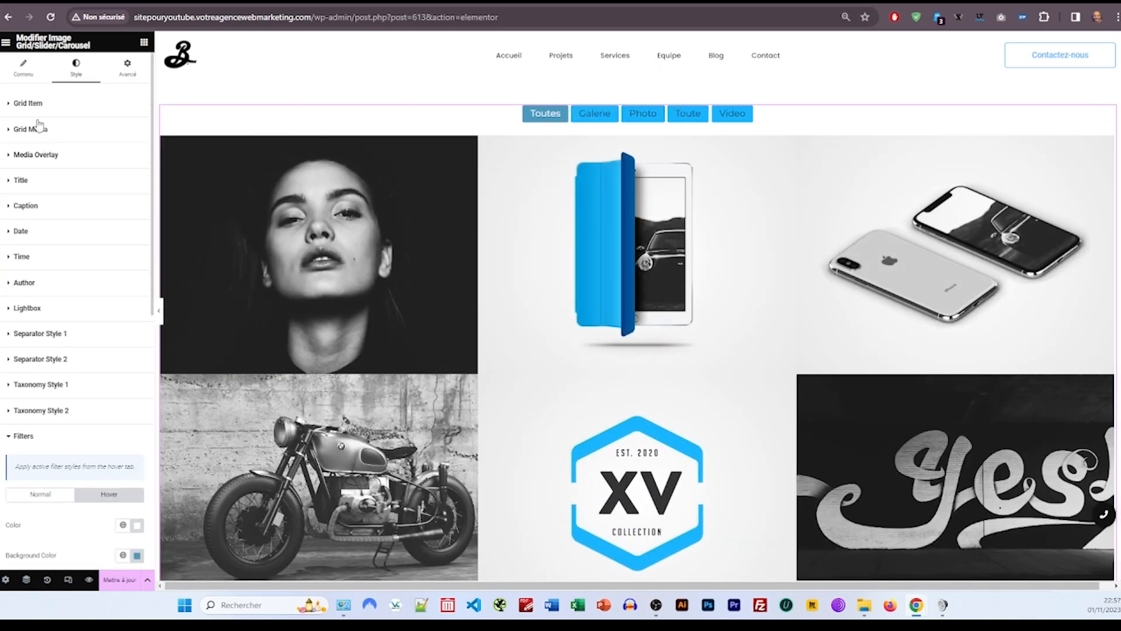
pyautogui.click(22, 68)
pyautogui.click(48, 215)
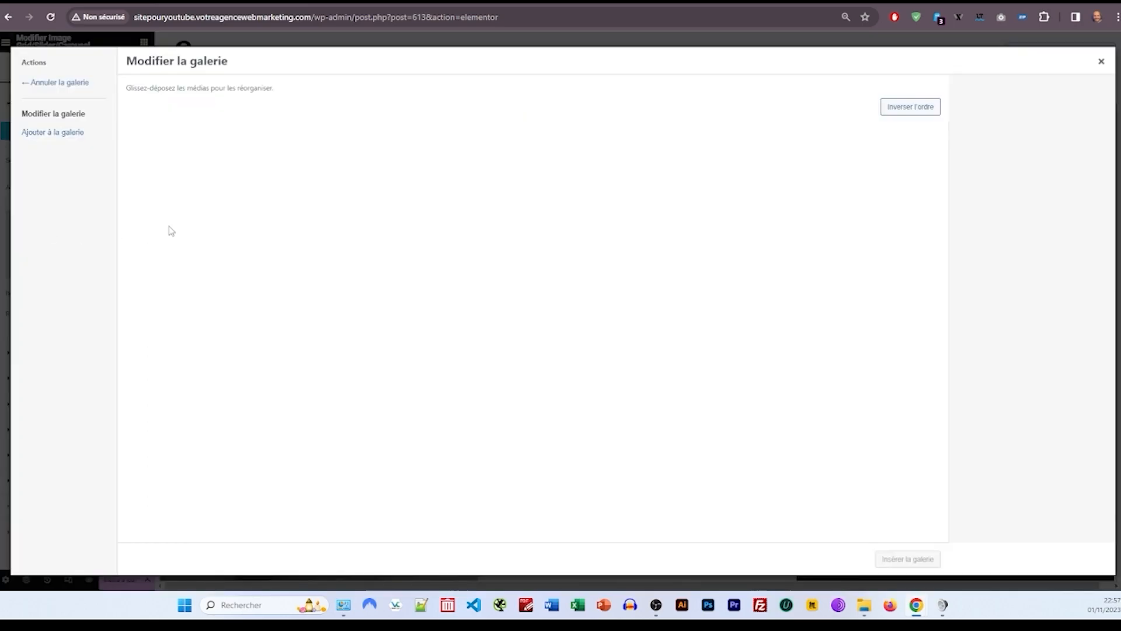
pyautogui.click(1100, 65)
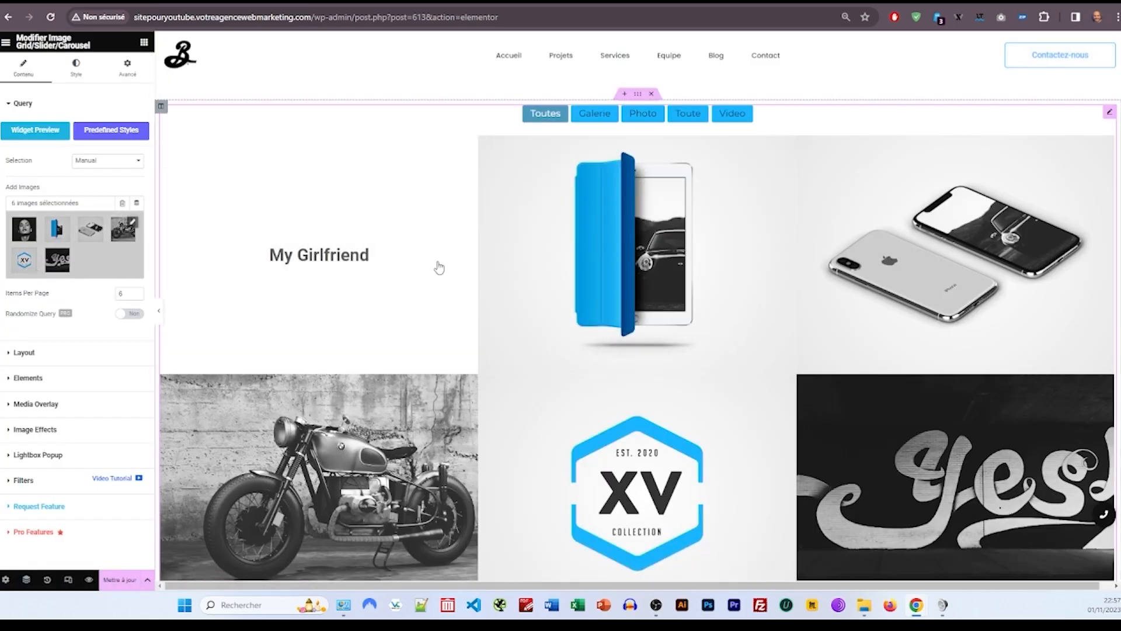
pyautogui.click(103, 248)
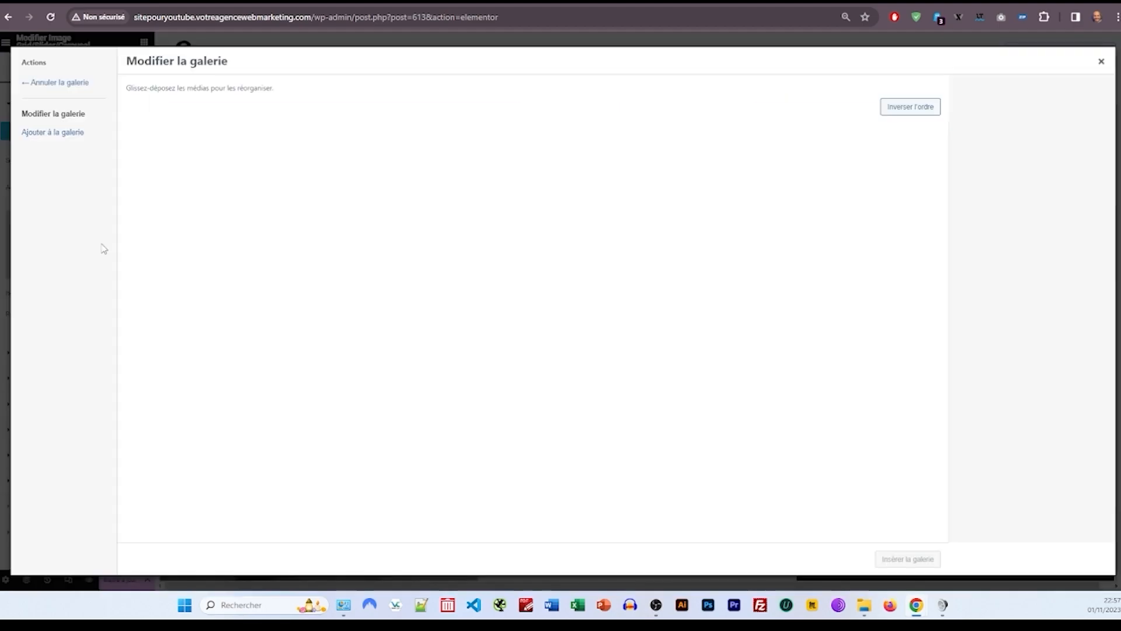
pyautogui.click(185, 162)
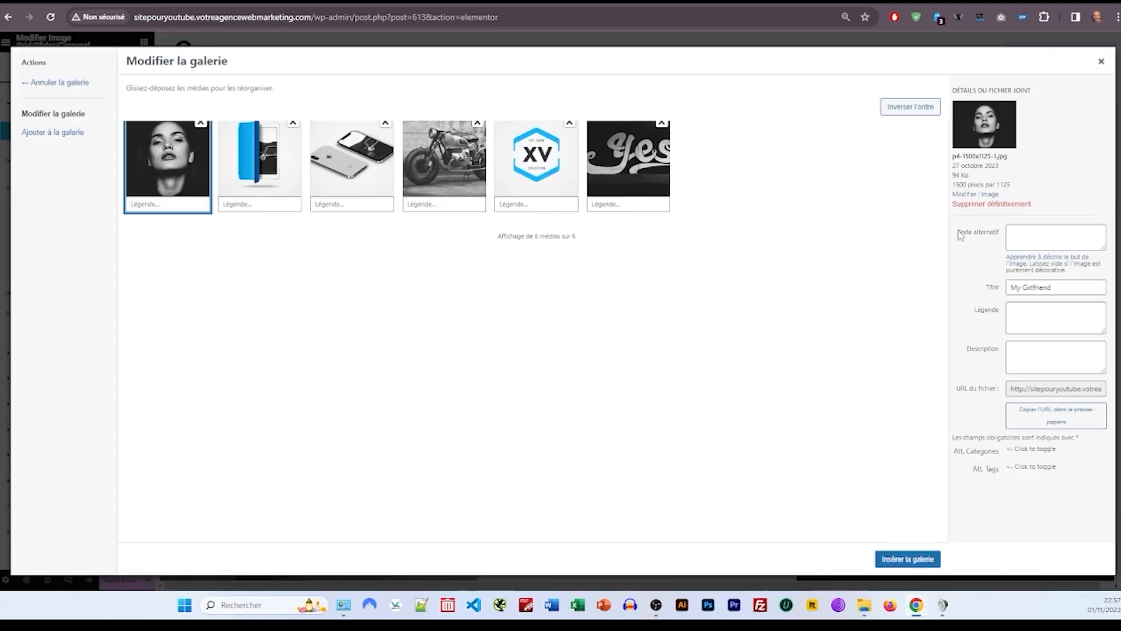
pyautogui.click(363, 166)
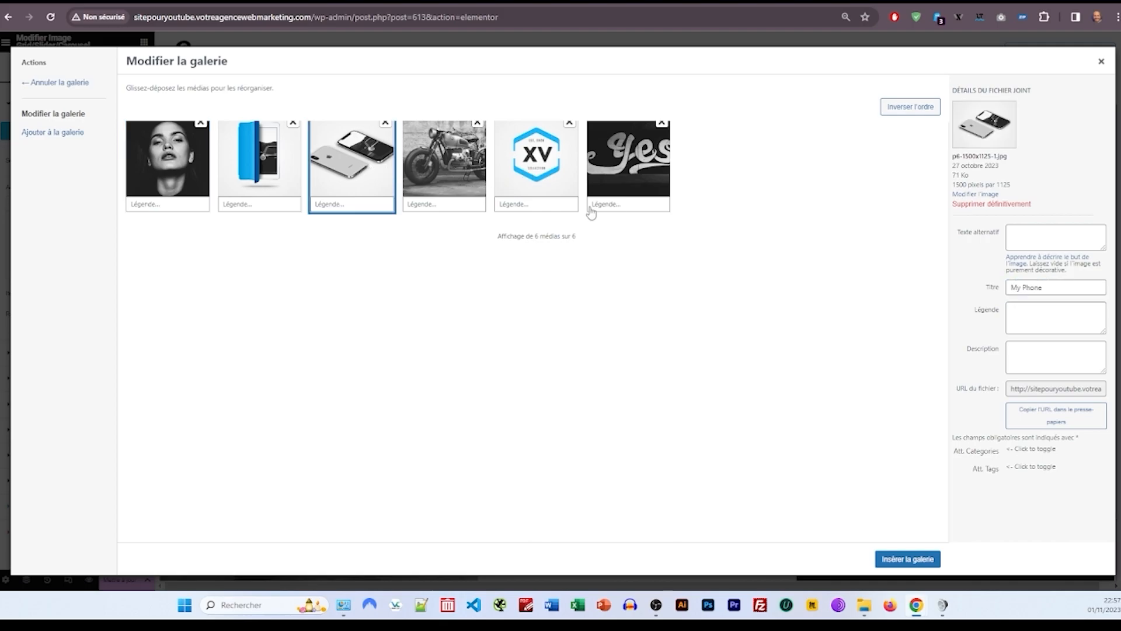
pyautogui.click(1101, 61)
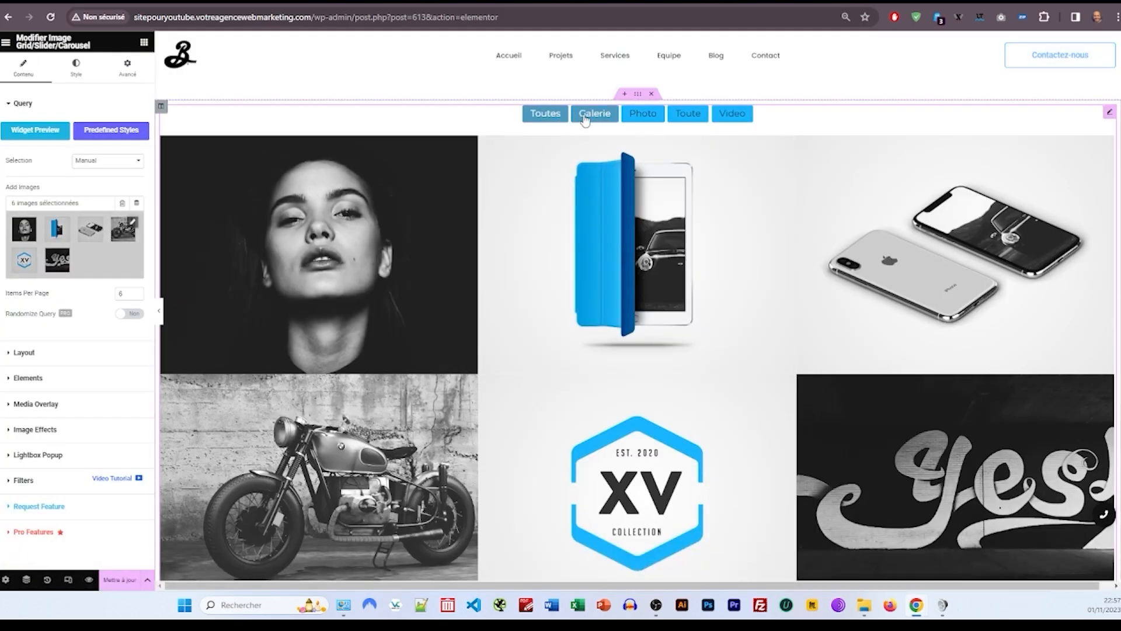
# Step: Test the Toutes, Galerie, Photo, Toute and Video filters on the image grid
pyautogui.click(533, 119)
pyautogui.click(589, 116)
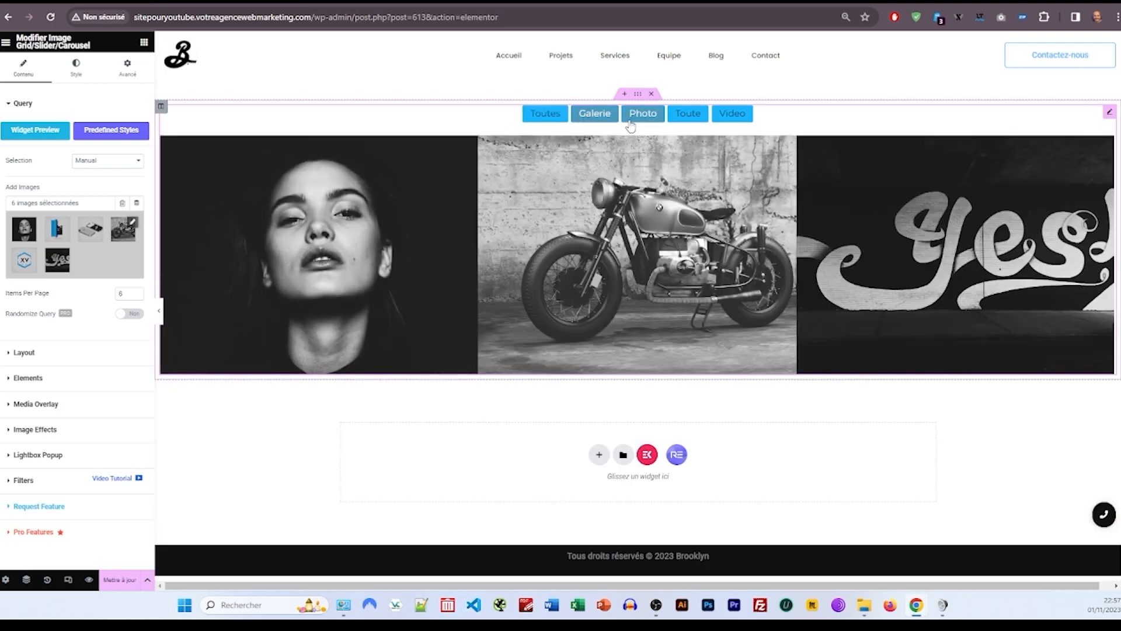
pyautogui.click(636, 117)
pyautogui.click(681, 117)
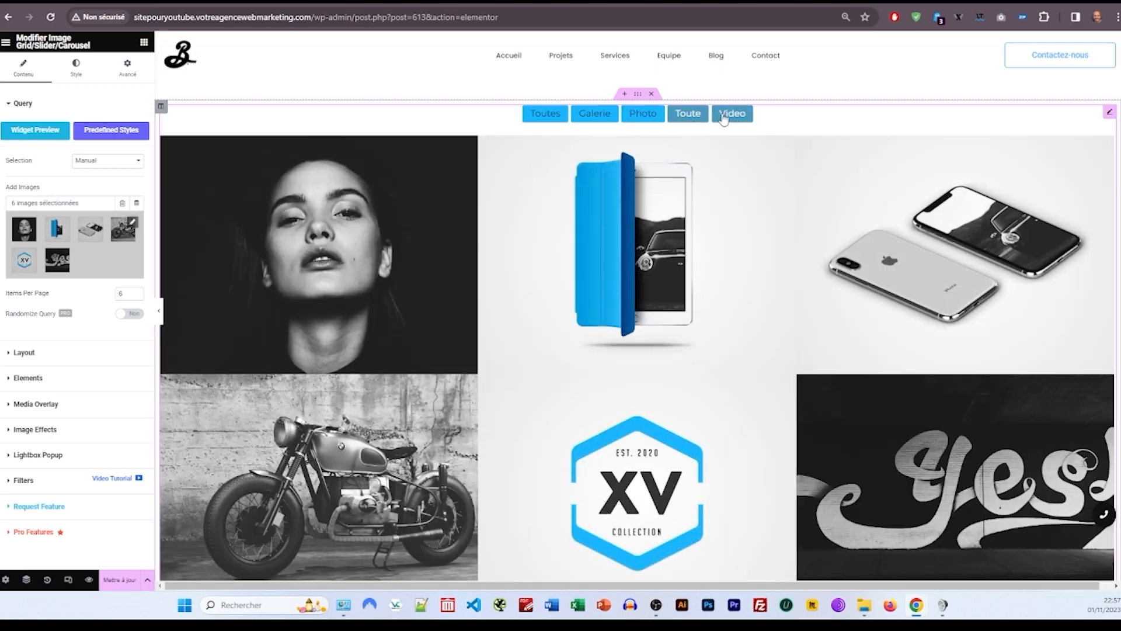
pyautogui.click(724, 117)
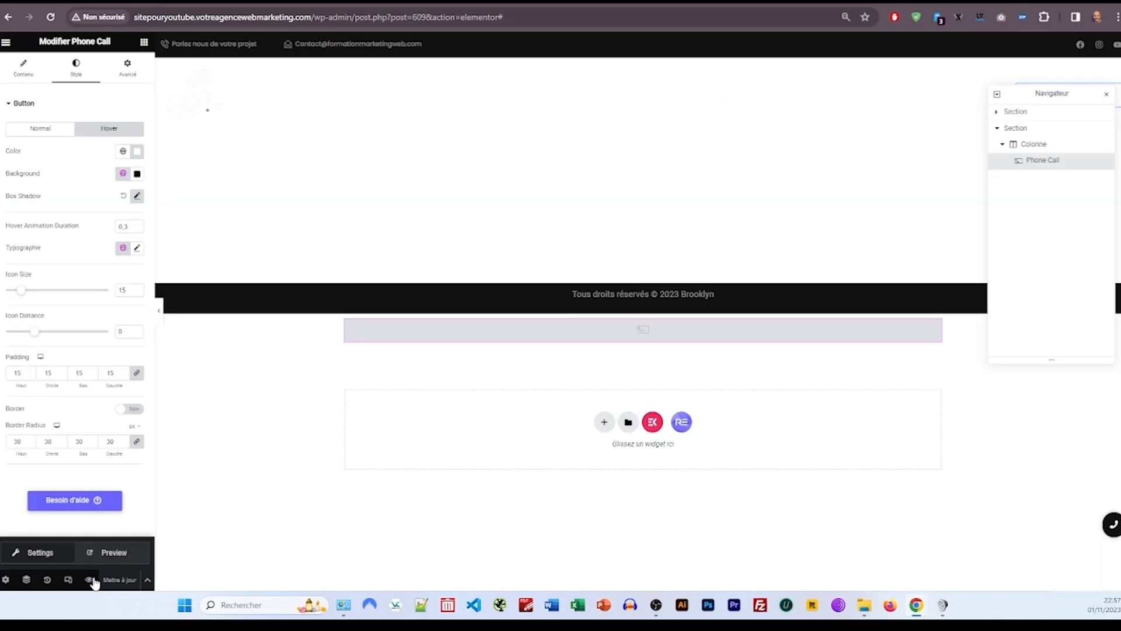
# Step: Go to the WordPress dashboard and delete the "Toute" category from the media attachment categories
pyautogui.moveTo(92, 581)
pyautogui.click(105, 551)
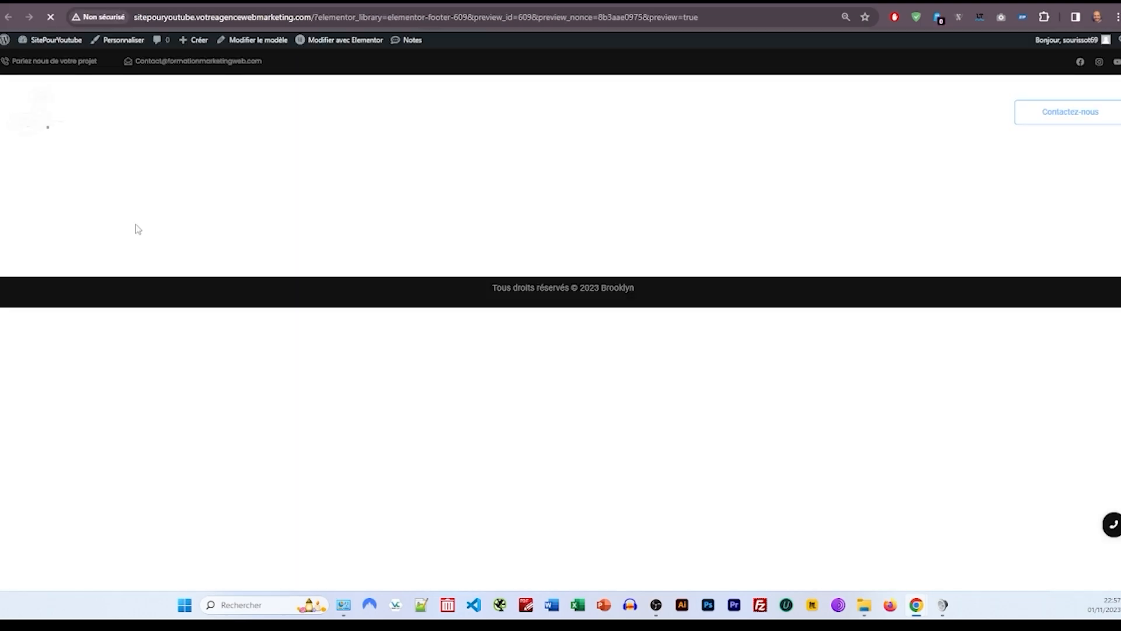
pyautogui.moveTo(51, 40)
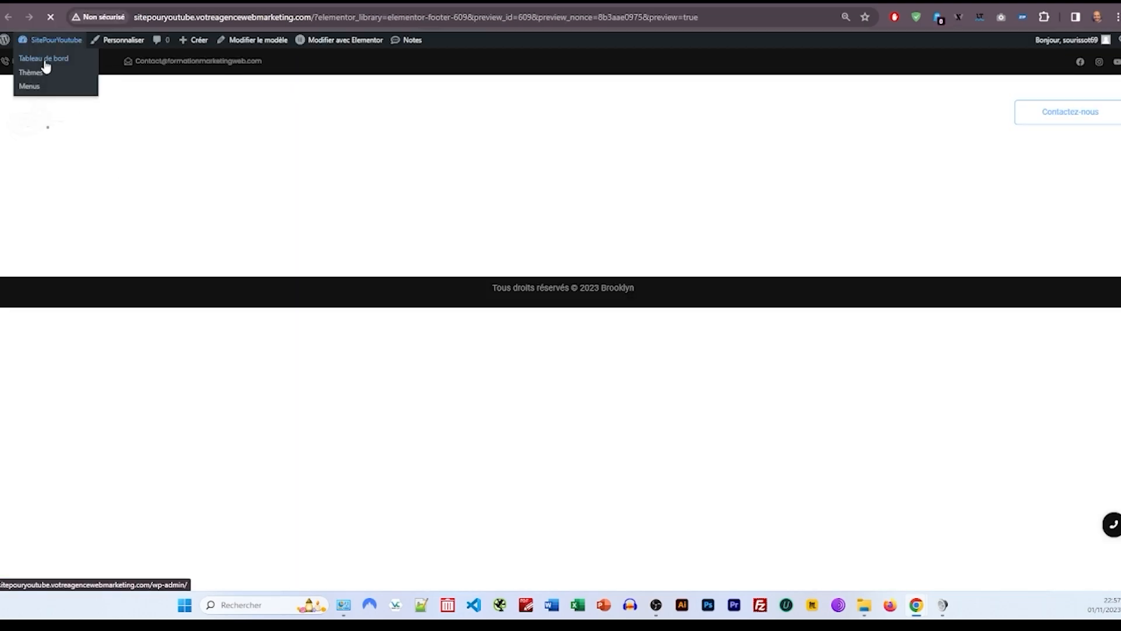
pyautogui.click(44, 59)
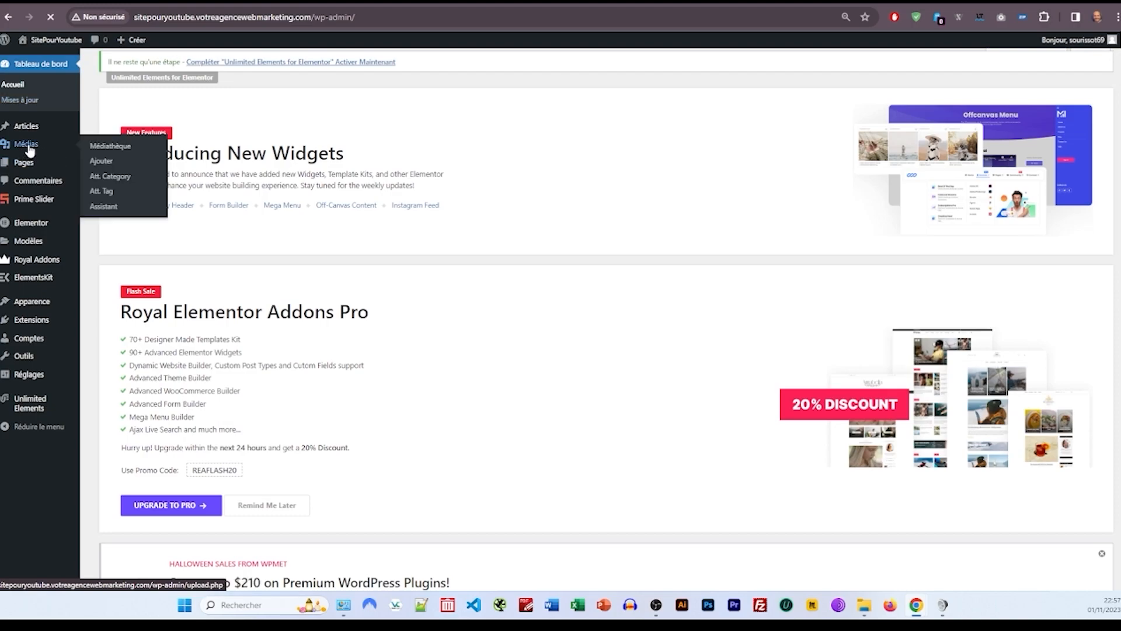
pyautogui.click(29, 149)
pyautogui.click(22, 159)
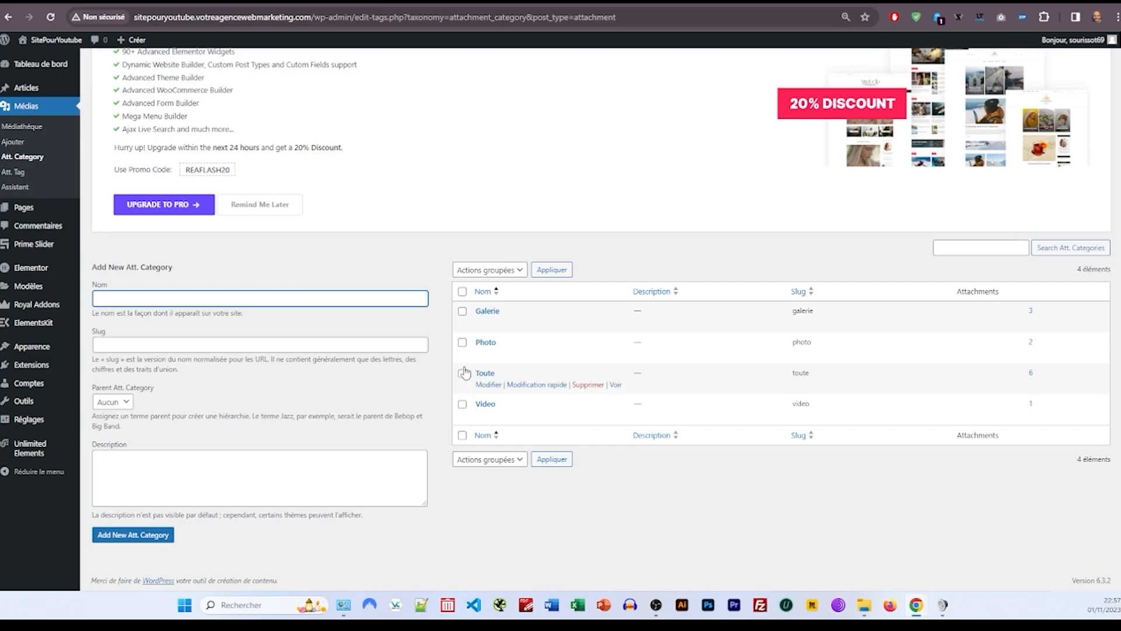
pyautogui.click(586, 384)
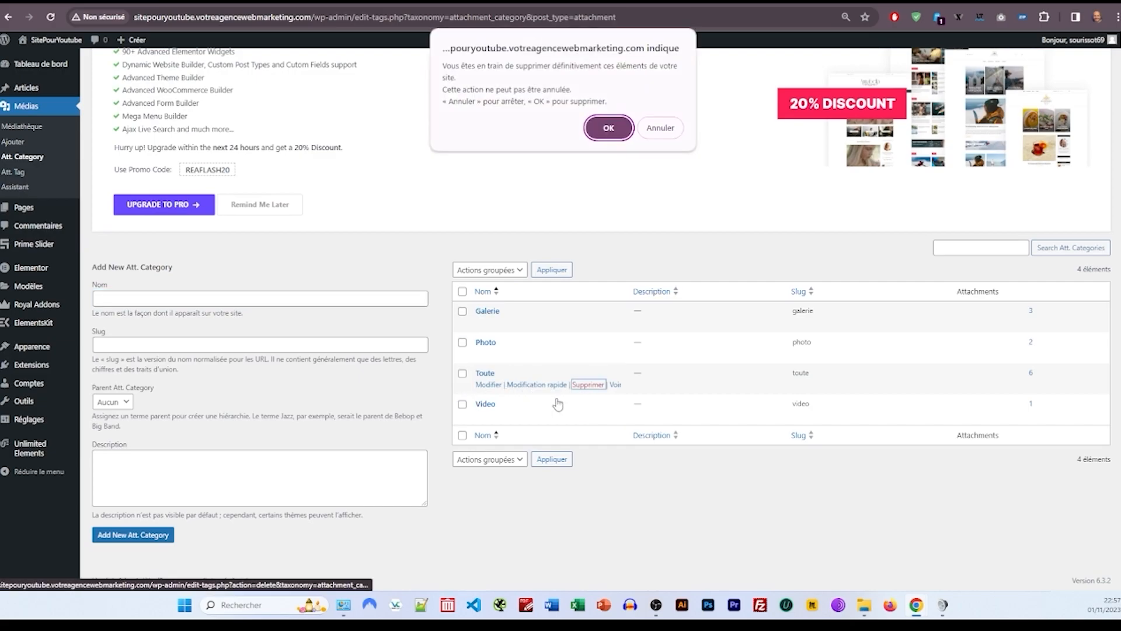
pyautogui.press('Return')
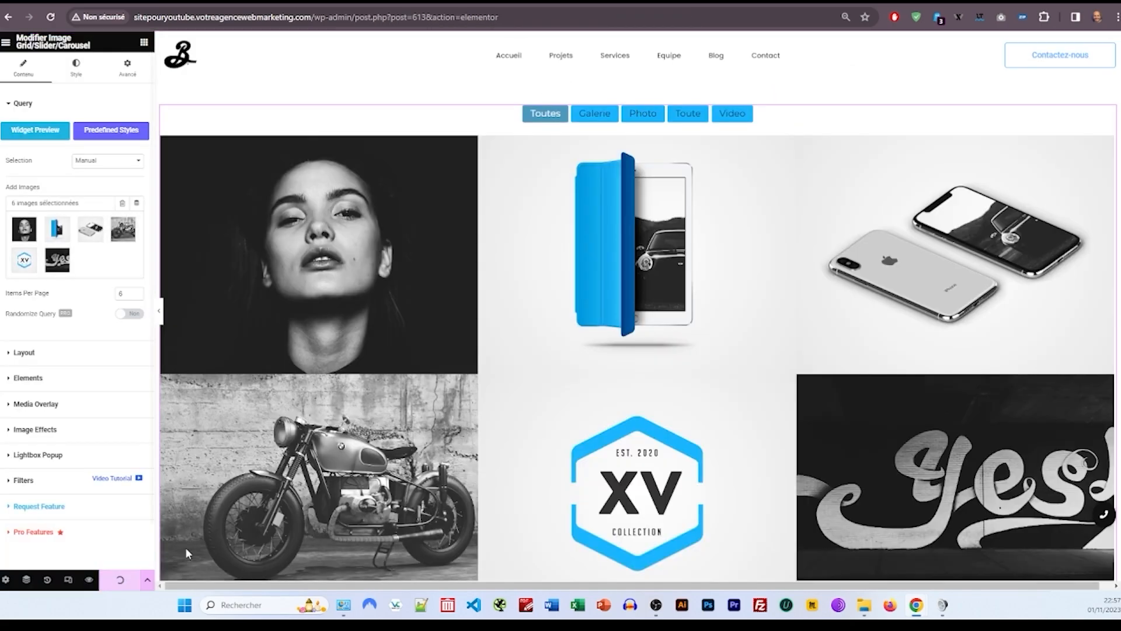
# Step: Reload the page editor and check the image grid with the Galerie, Photo, Video and Toutes filters
pyautogui.click(51, 17)
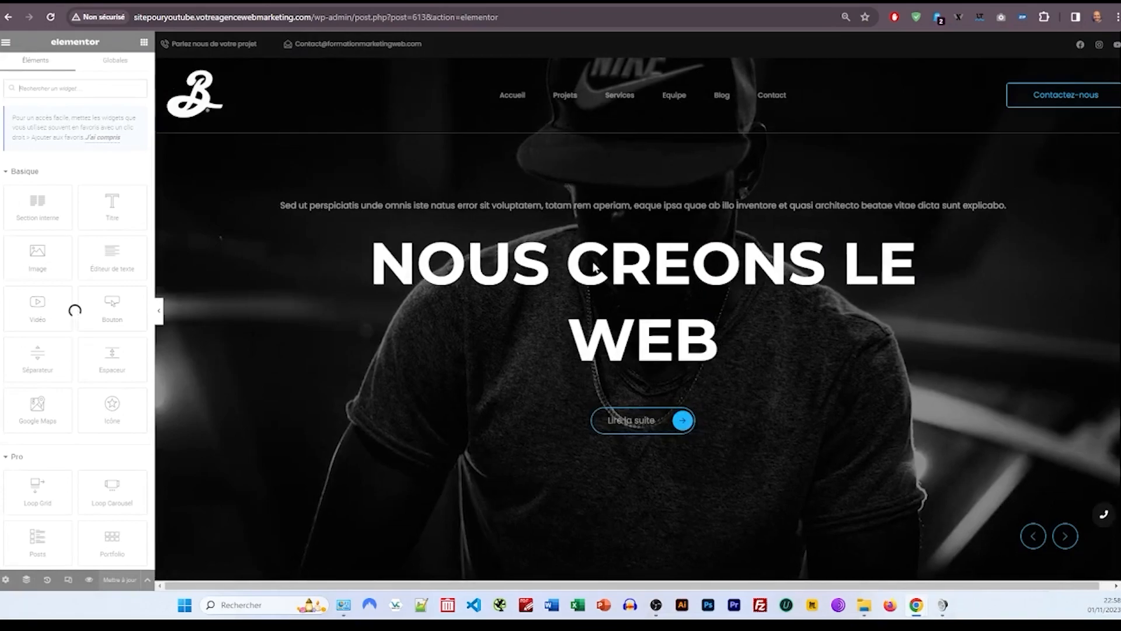
pyautogui.scroll(-15, 604, 282)
pyautogui.scroll(7, 604, 282)
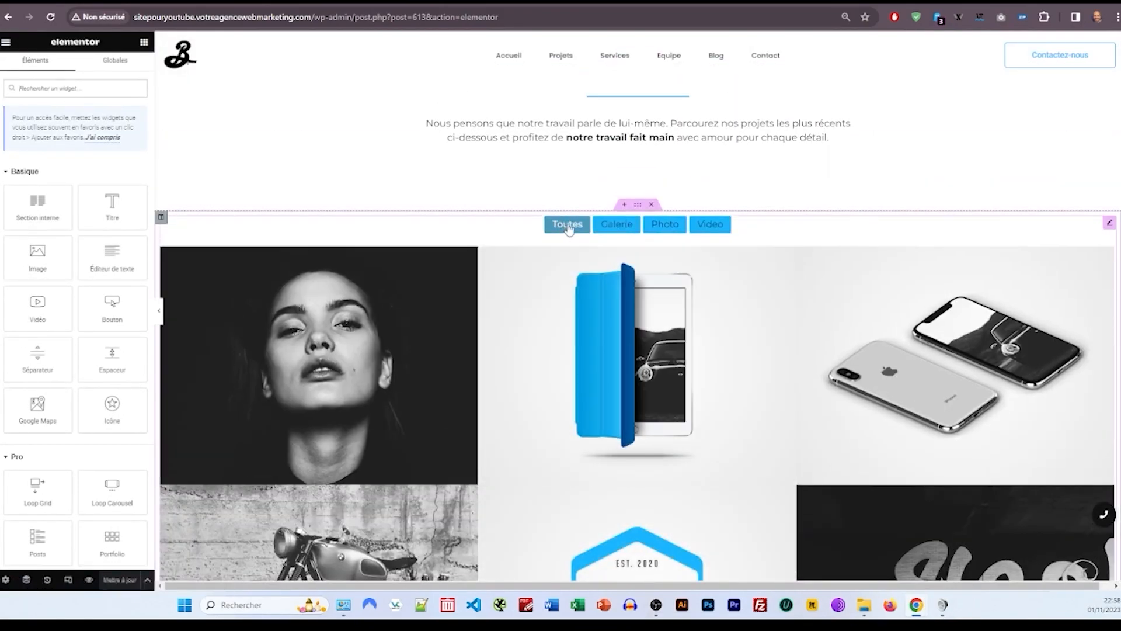
pyautogui.click(609, 228)
pyautogui.click(653, 229)
pyautogui.click(701, 228)
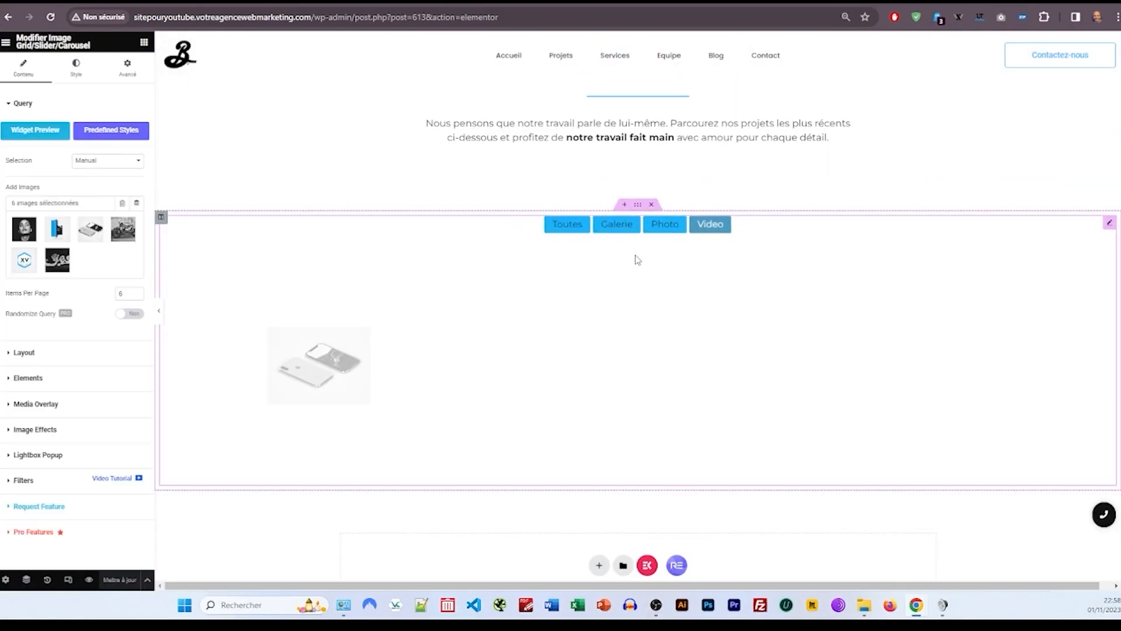
pyautogui.click(567, 224)
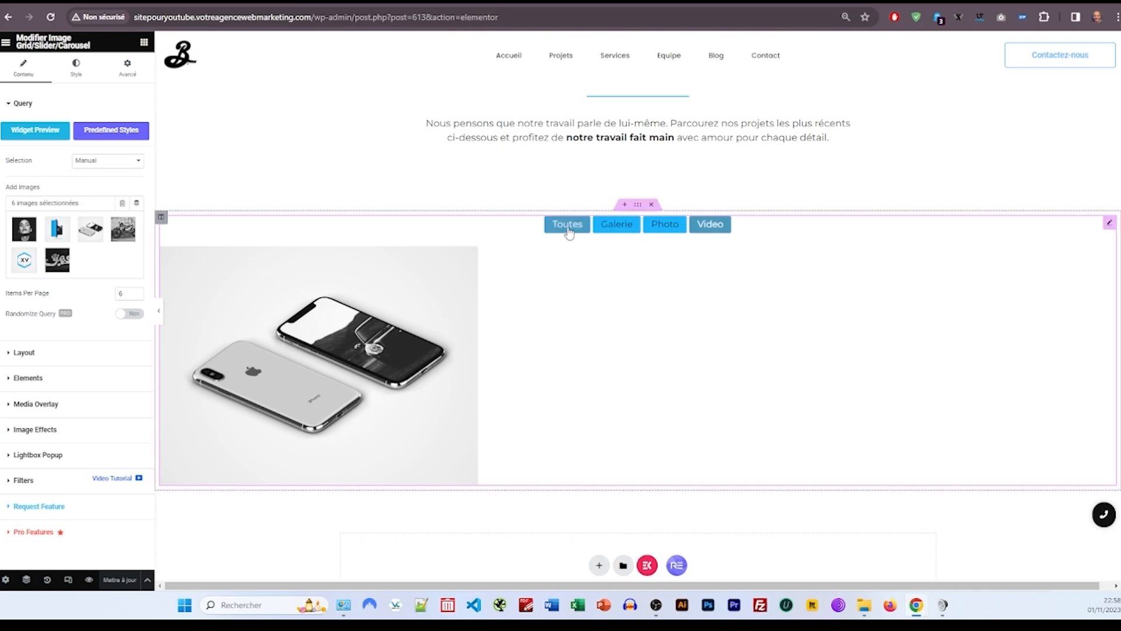
pyautogui.hotkey('ctrl', 'z')
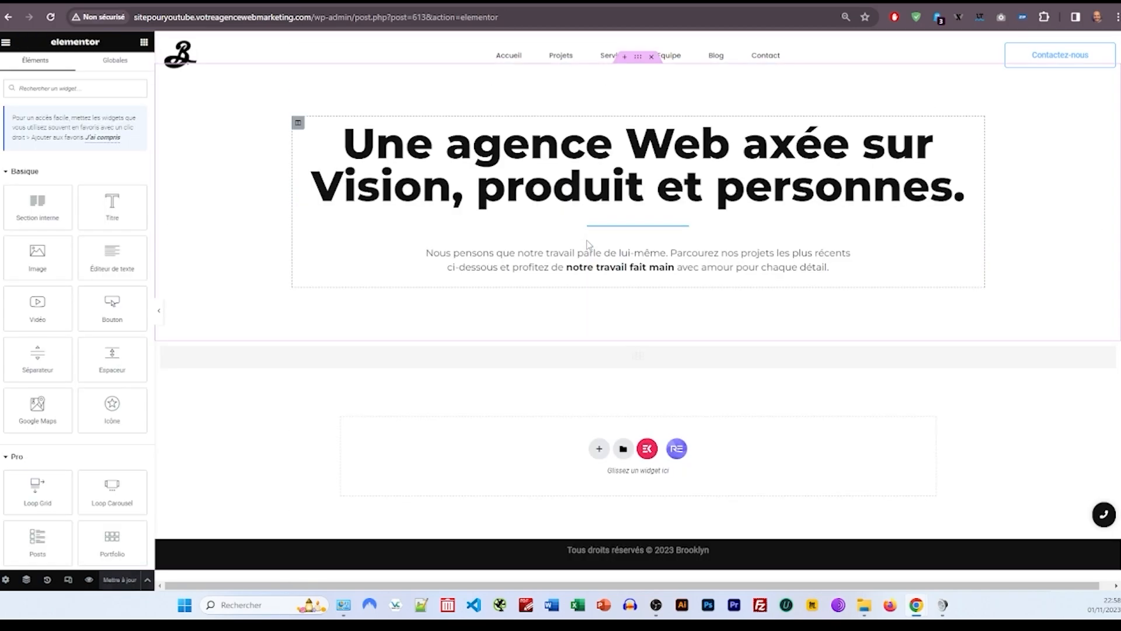
# Step: Add a single-column section below the image grid with a boxed content width of 1350
pyautogui.scroll(-1, 884, 272)
pyautogui.scroll(-6, 882, 272)
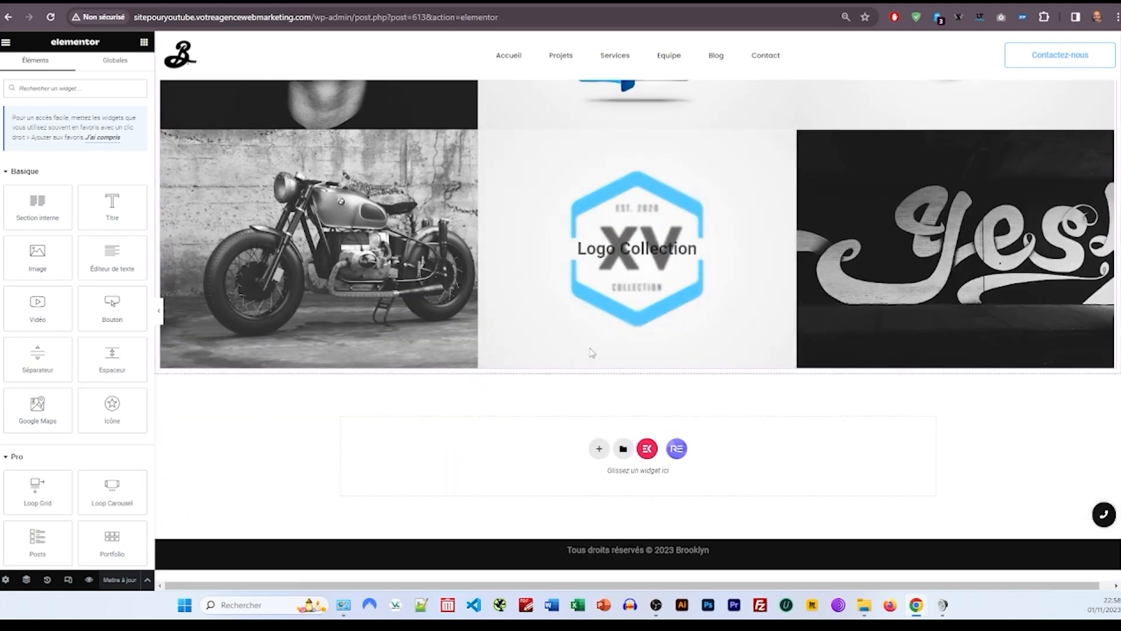
pyautogui.click(600, 449)
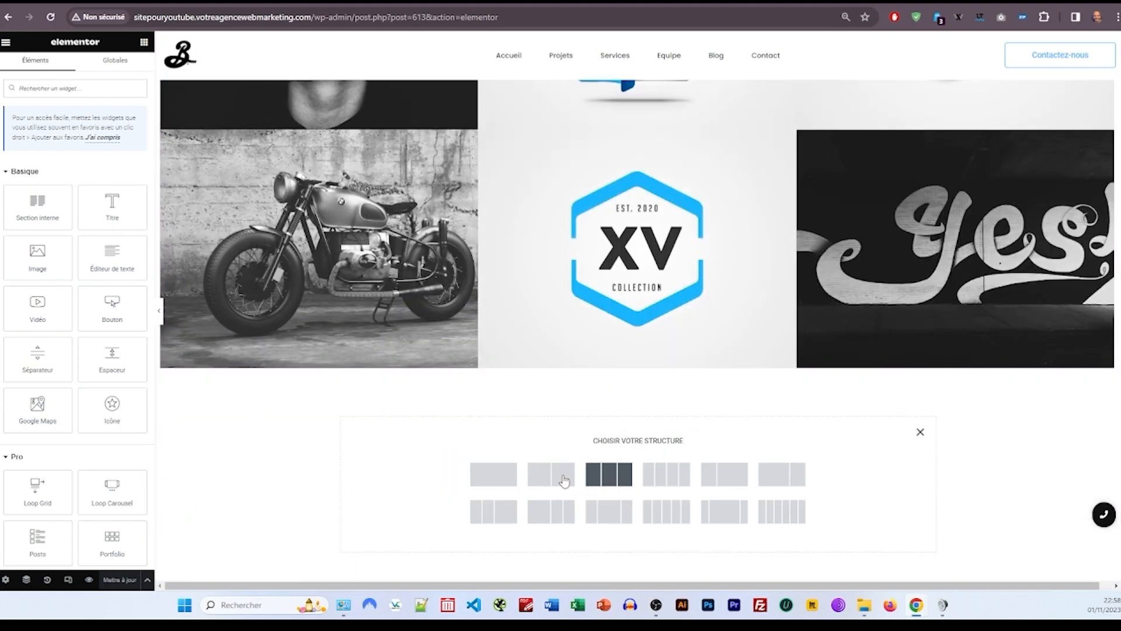
pyautogui.click(493, 474)
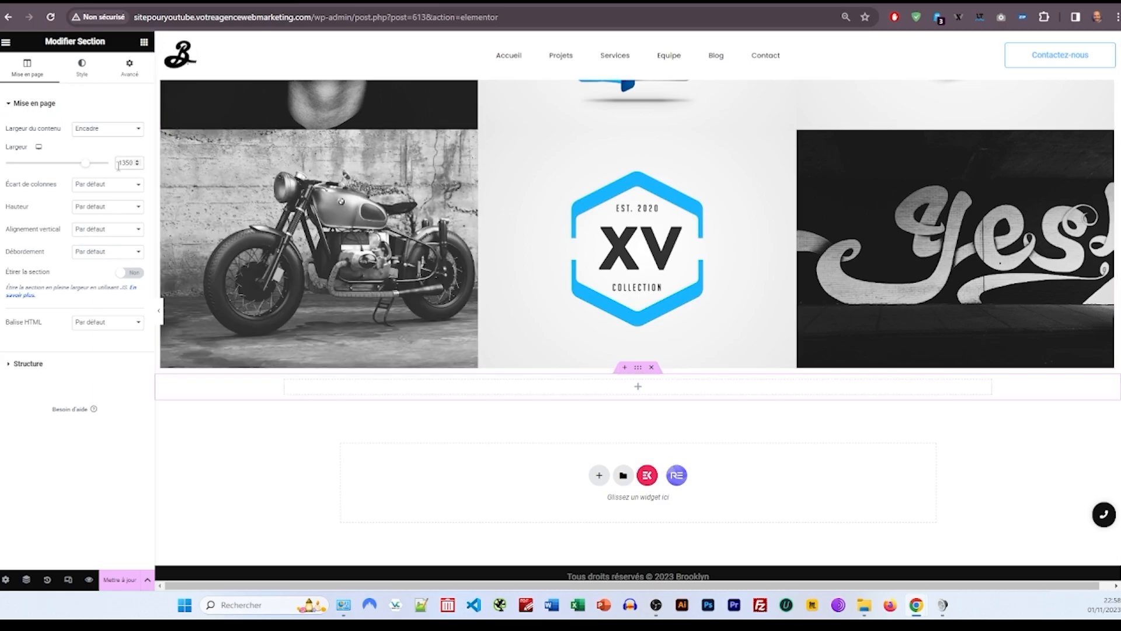
# Step: Give the new section a minimum height of 200 px and stretch it to full width
pyautogui.click(88, 211)
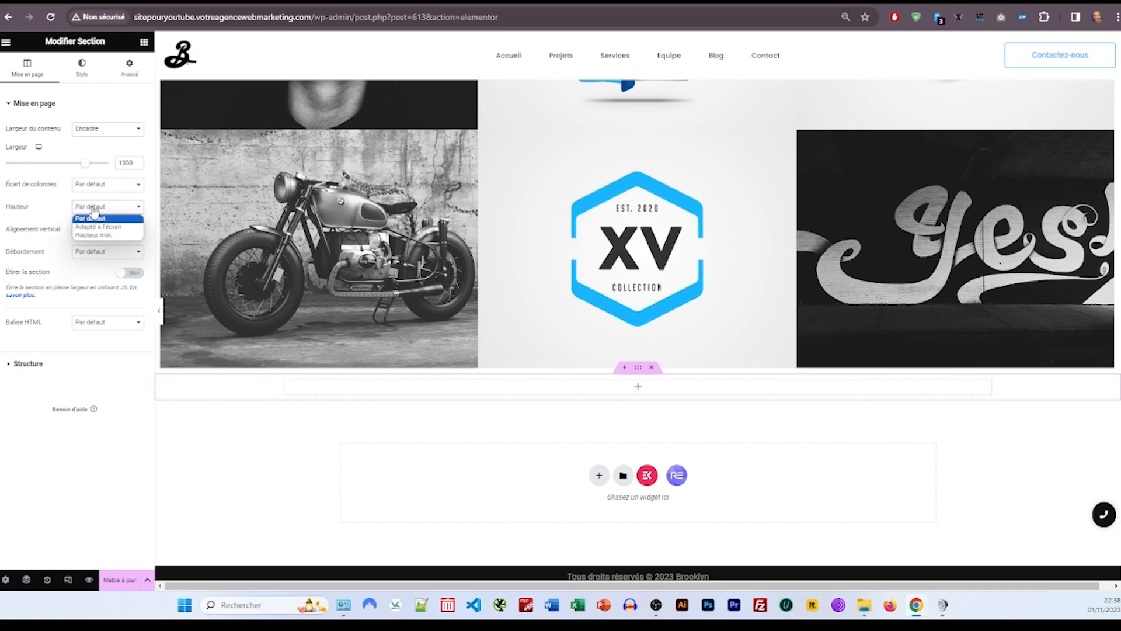
pyautogui.click(120, 232)
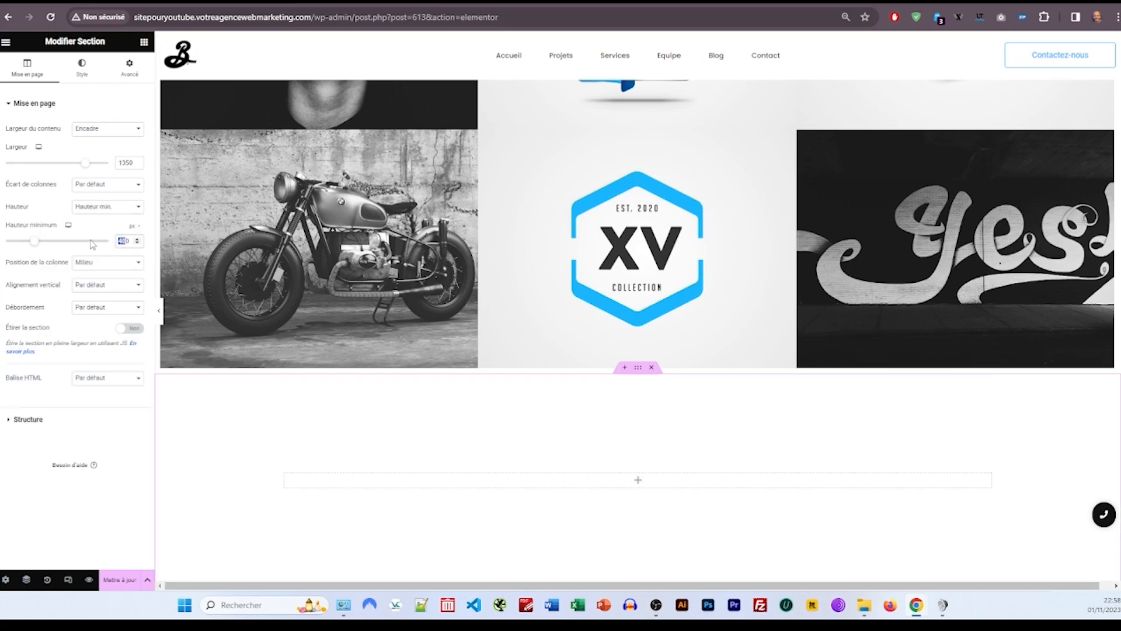
pyautogui.write('20')
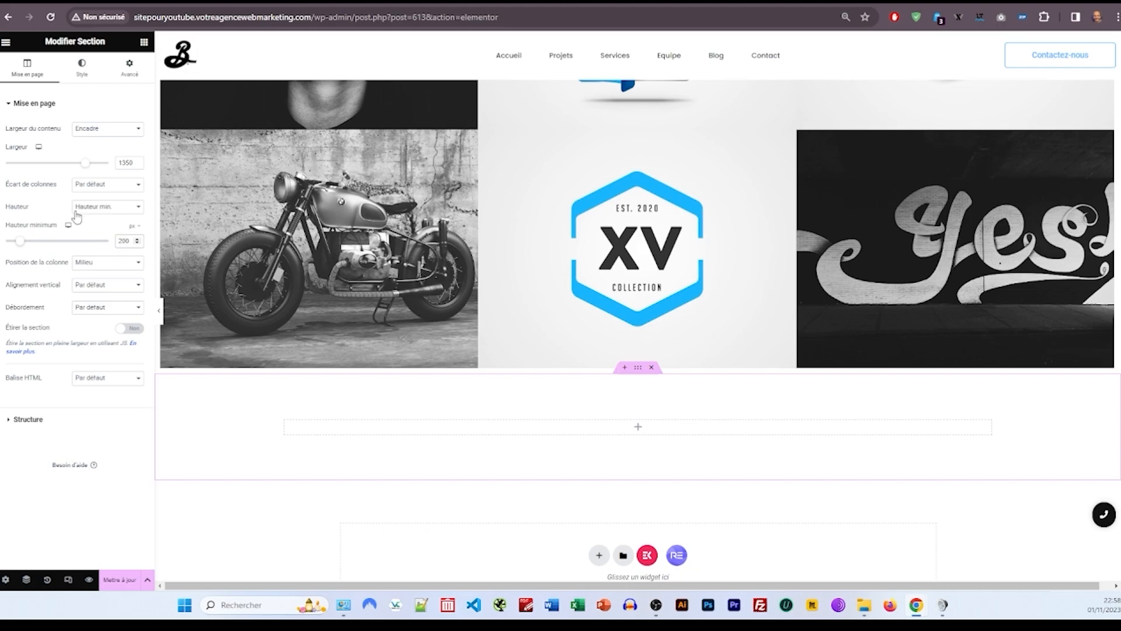
pyautogui.click(131, 329)
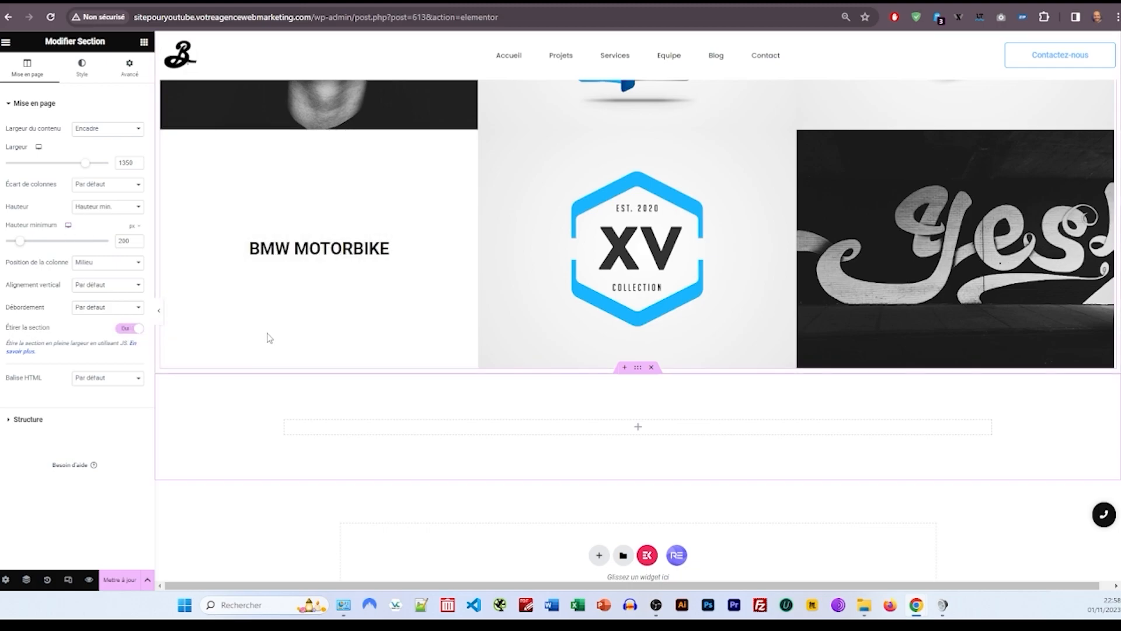
# Step: Give the new section a classic background with the light grey colour f4f4f4
pyautogui.click(81, 68)
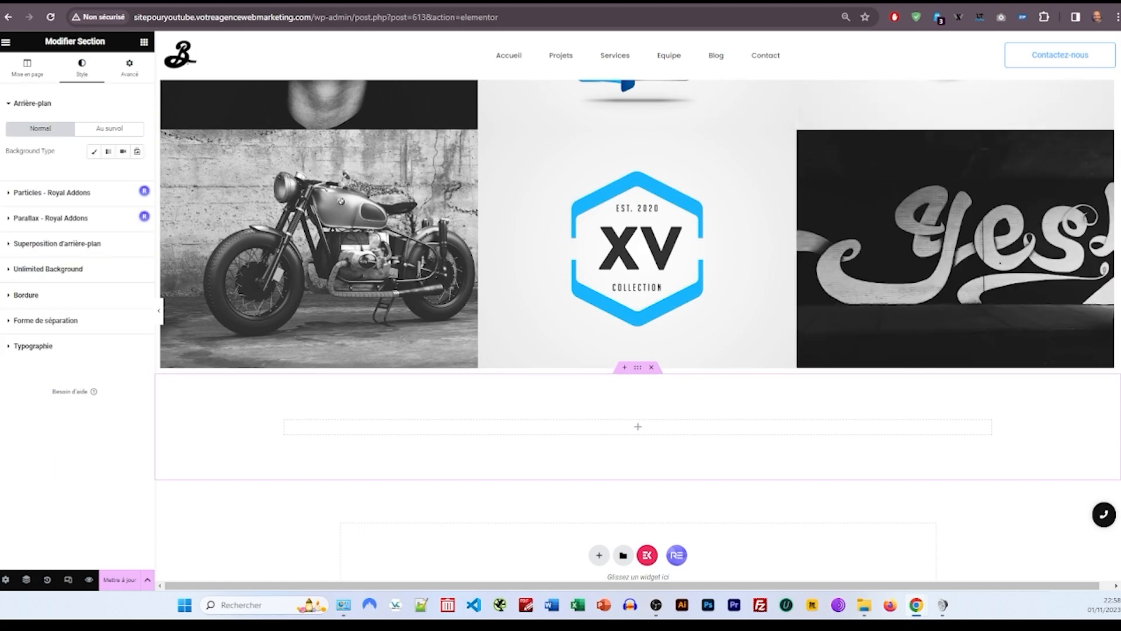
pyautogui.click(93, 151)
pyautogui.click(136, 173)
pyautogui.click(100, 248)
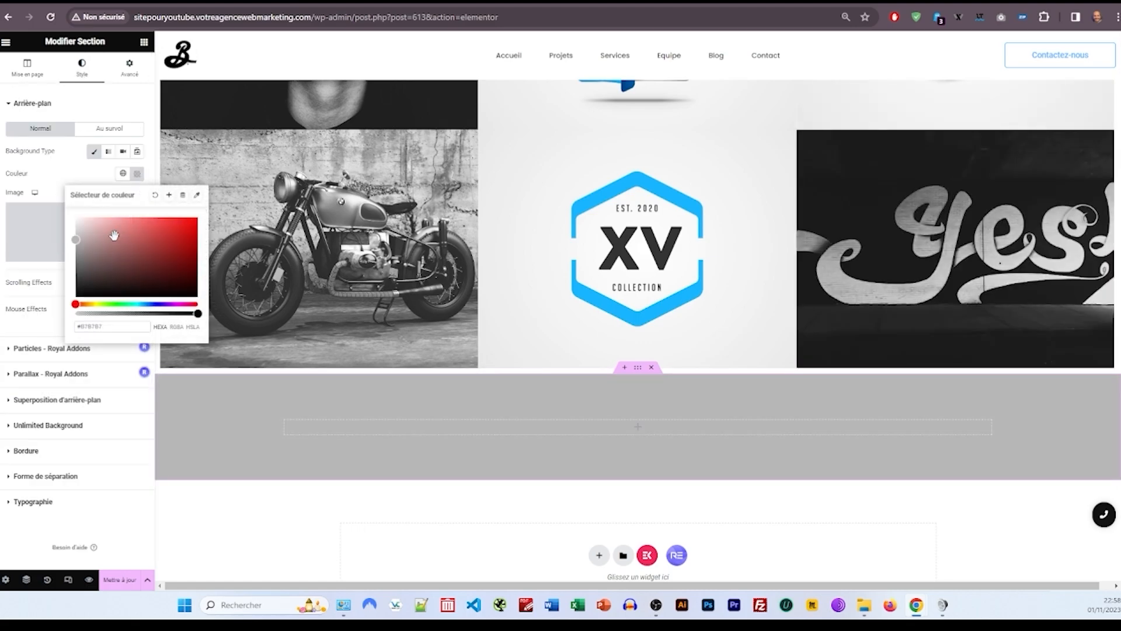
pyautogui.moveTo(82, 234); pyautogui.dragTo(68, 241)
pyautogui.doubleClick(83, 328)
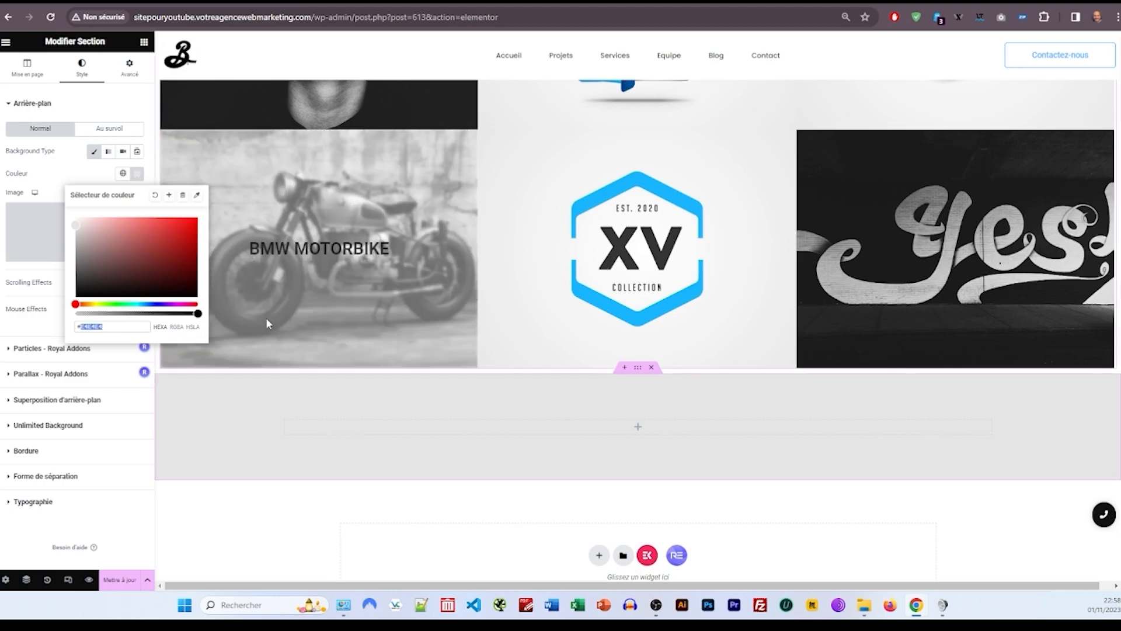
pyautogui.write('fafa')
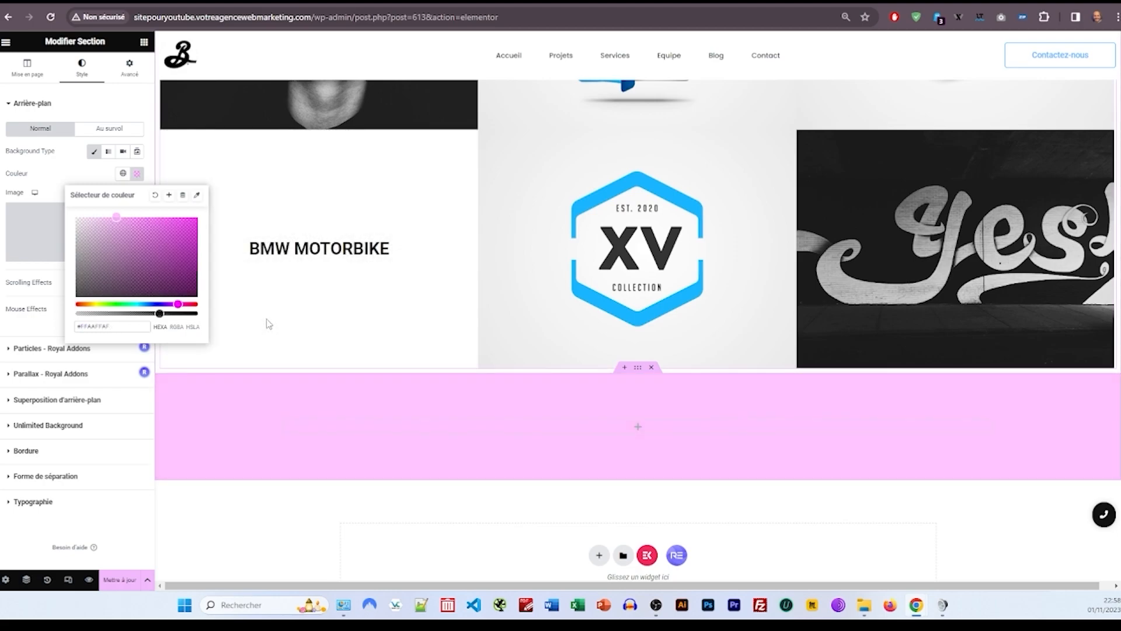
pyautogui.press('BackSpace')
pyautogui.press('BackSpace')
pyautogui.press('BackSpace')
pyautogui.press('BackSpace')
pyautogui.press('BackSpace')
pyautogui.press('BackSpace')
pyautogui.write('FFF')
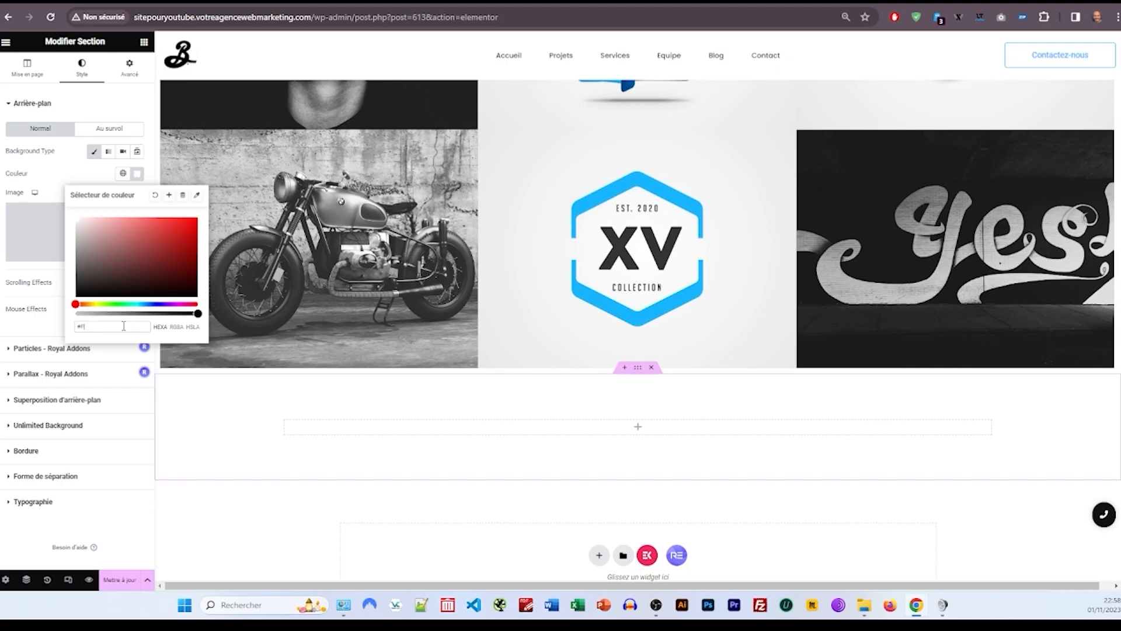
pyautogui.write('f4f4f4')
pyautogui.click(217, 403)
# Step: Add an Image widget to the new section with the nike-100x36-1 logo, at full size and centred
pyautogui.click(143, 41)
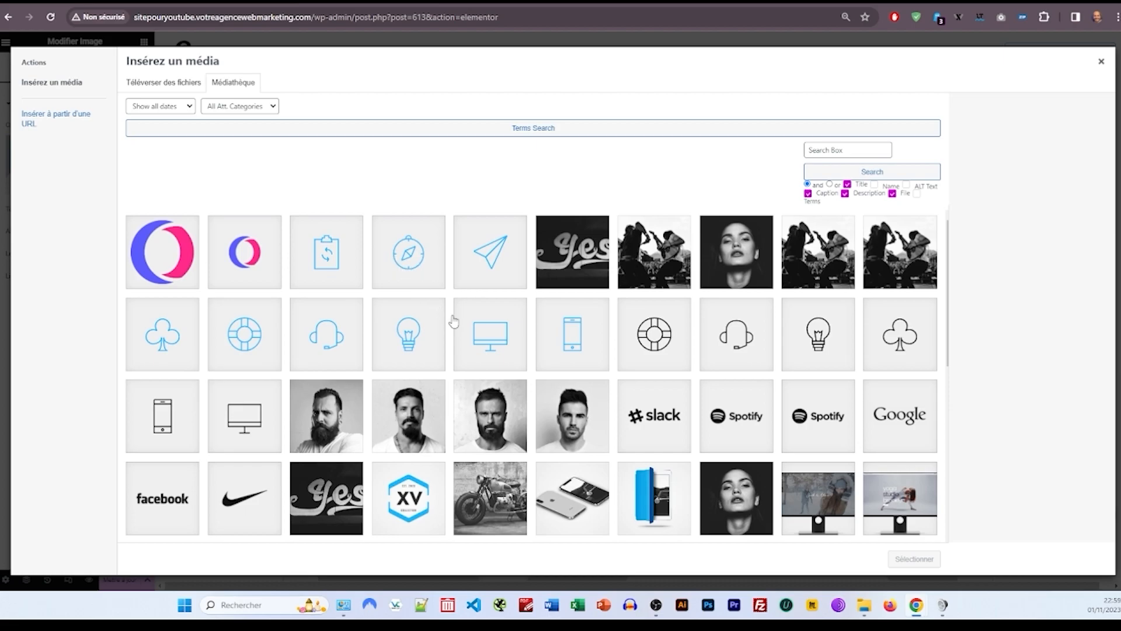
pyautogui.click(273, 505)
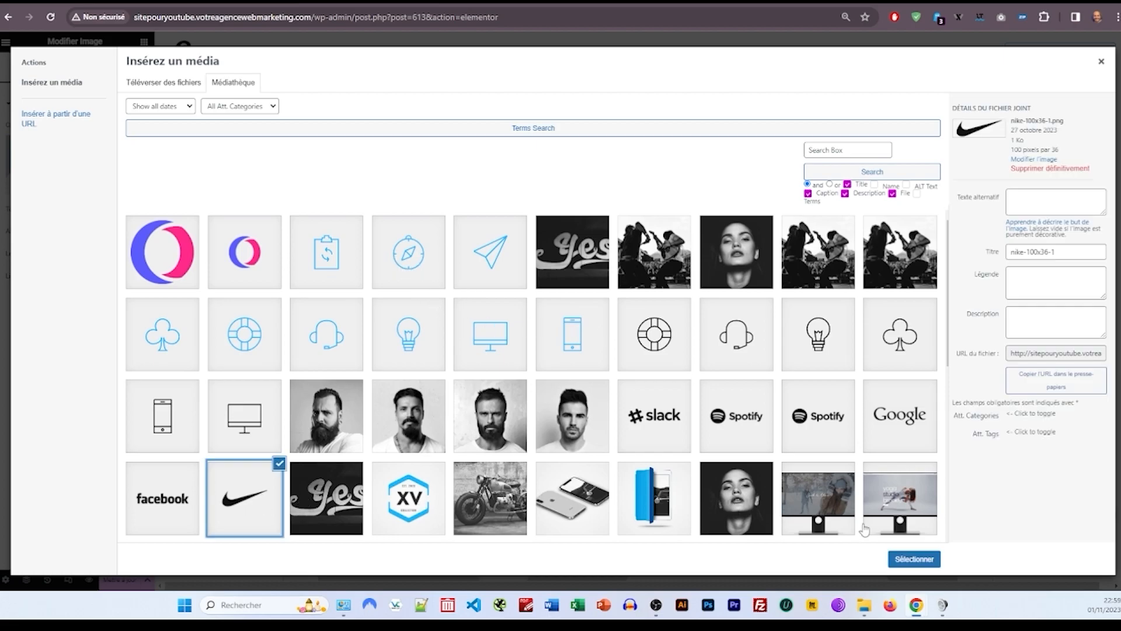
pyautogui.click(914, 557)
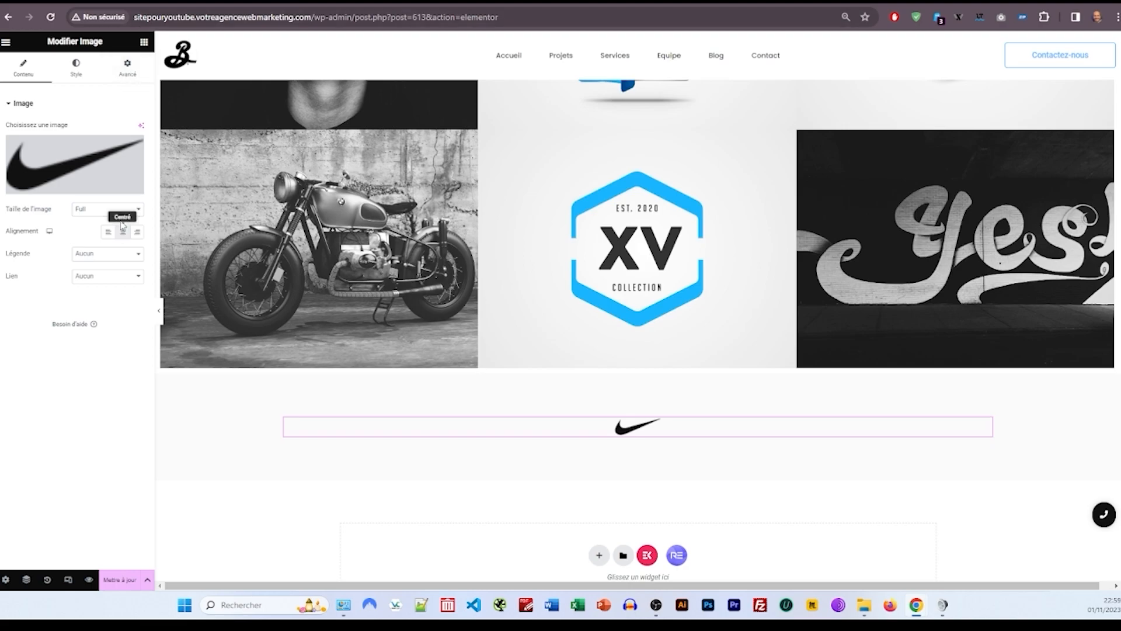
# Step: Give the Nike image widget a custom width of 20%
pyautogui.click(127, 69)
pyautogui.click(106, 212)
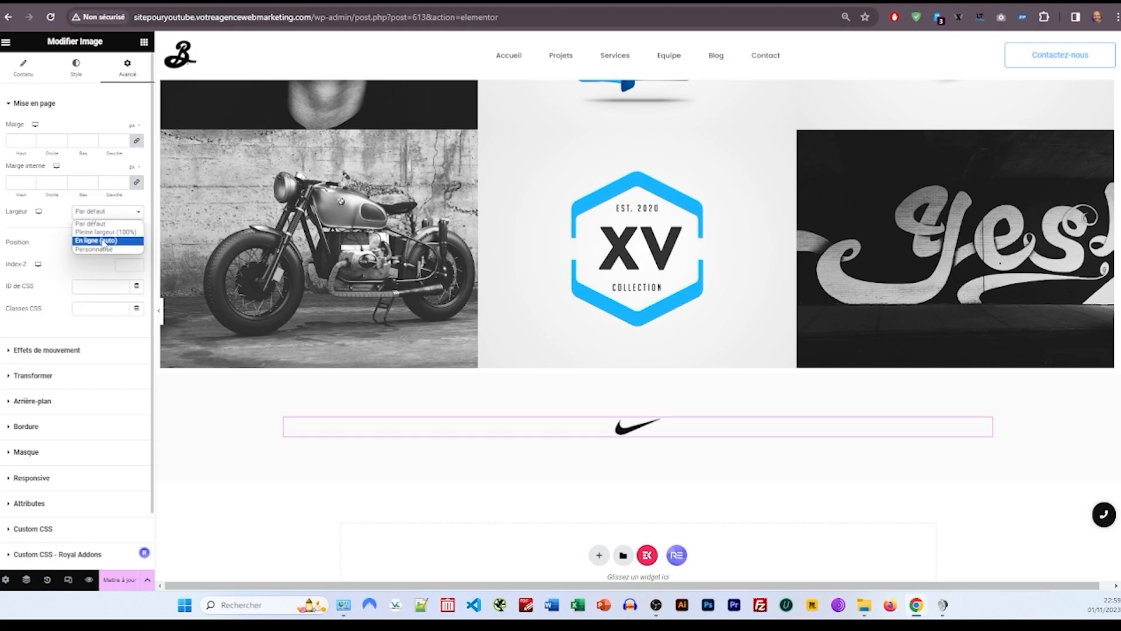
pyautogui.click(126, 248)
pyautogui.write('20')
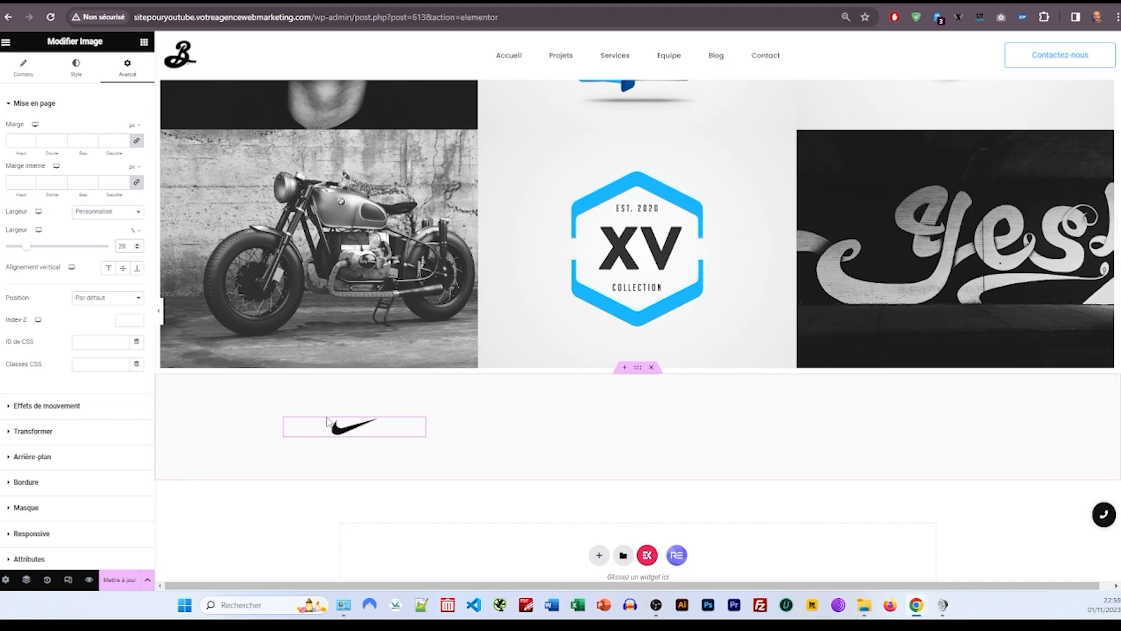
# Step: Duplicate the Nike image widget until five copies sit side by side in the row
pyautogui.rightClick(330, 423)
pyautogui.click(357, 398)
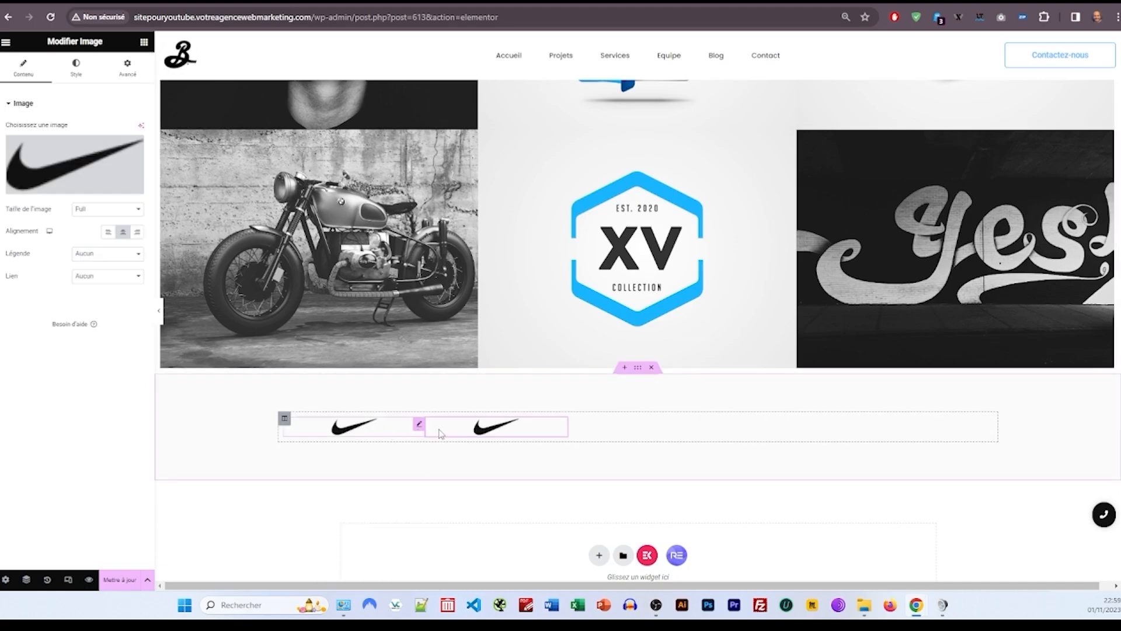
pyautogui.rightClick(775, 423)
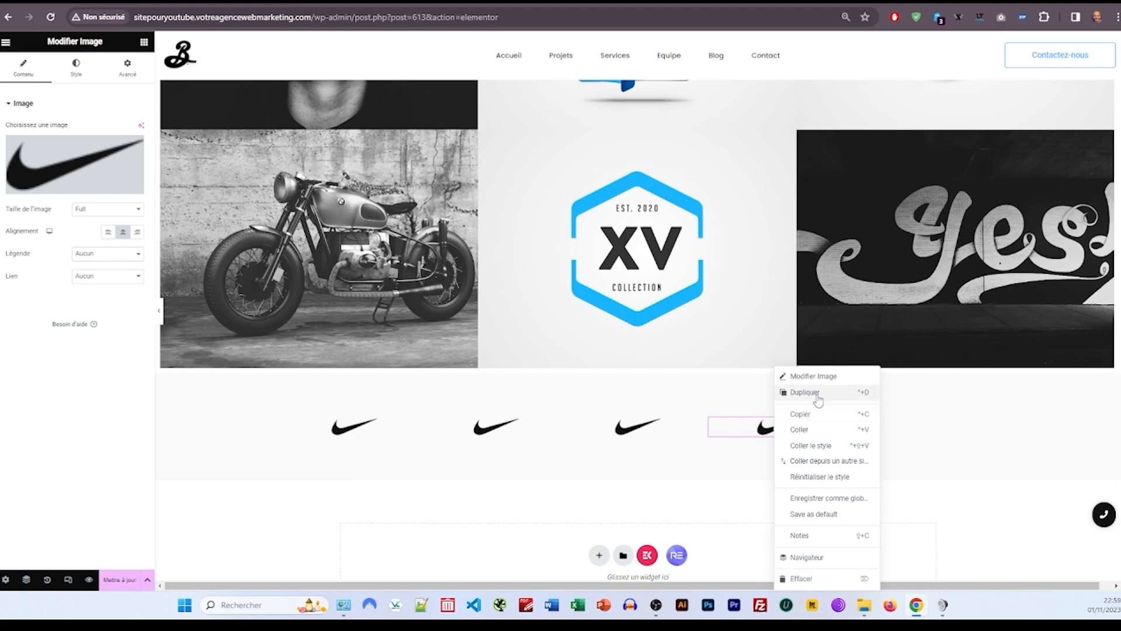
pyautogui.click(817, 394)
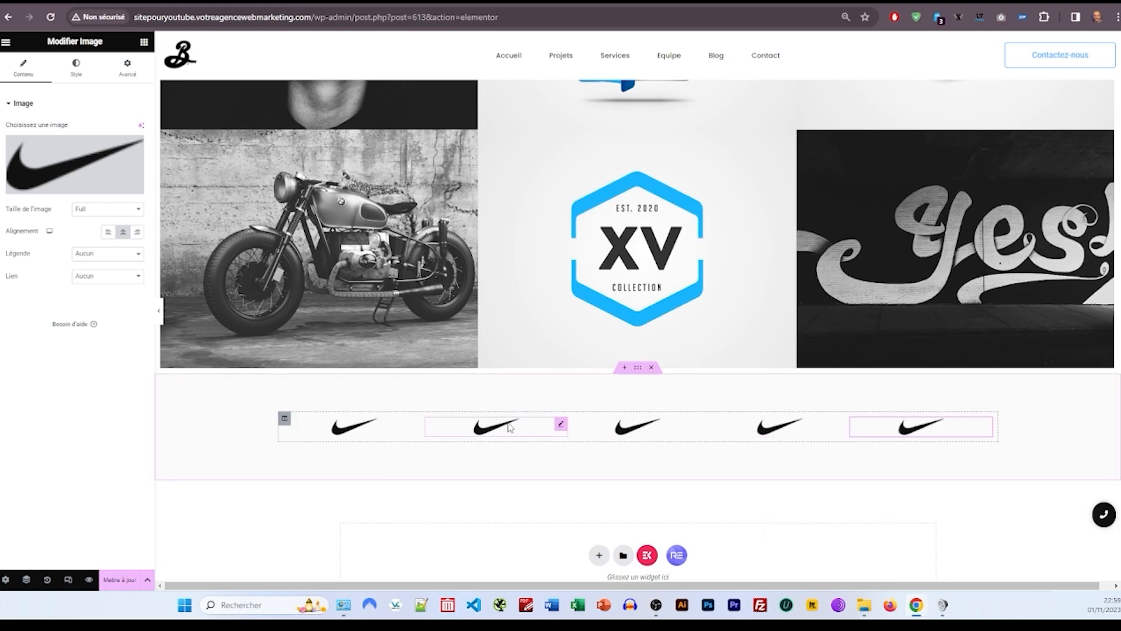
# Step: Try splitting the logo section by adding three new columns beside the one holding the logos
pyautogui.click(142, 43)
pyautogui.moveTo(38, 206); pyautogui.dragTo(163, 369)
pyautogui.click(284, 419)
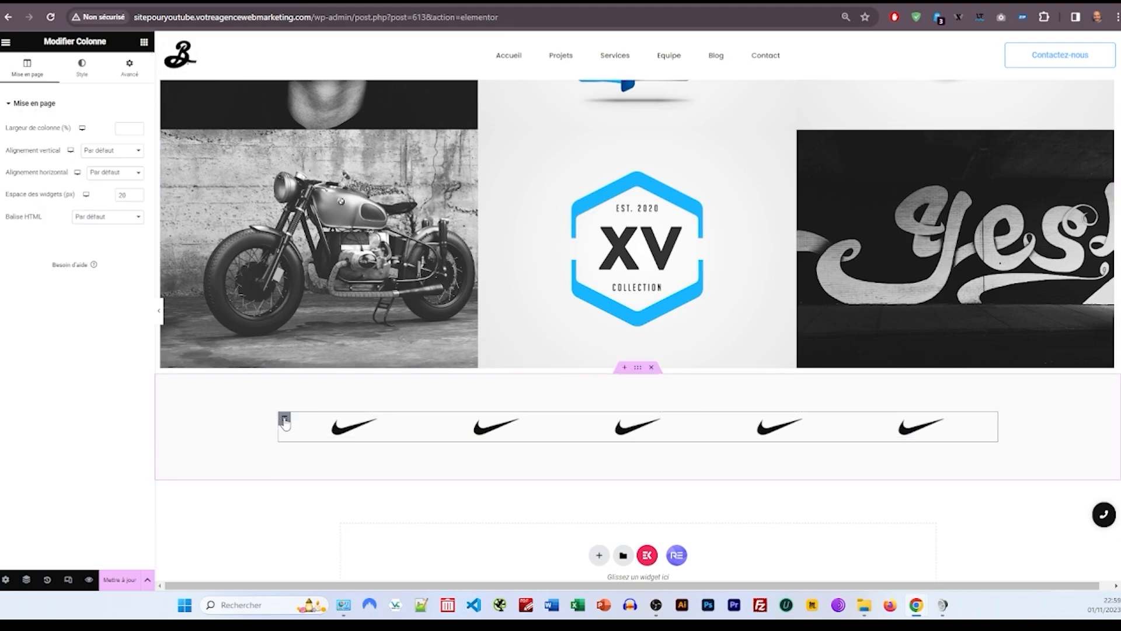
pyautogui.rightClick(284, 419)
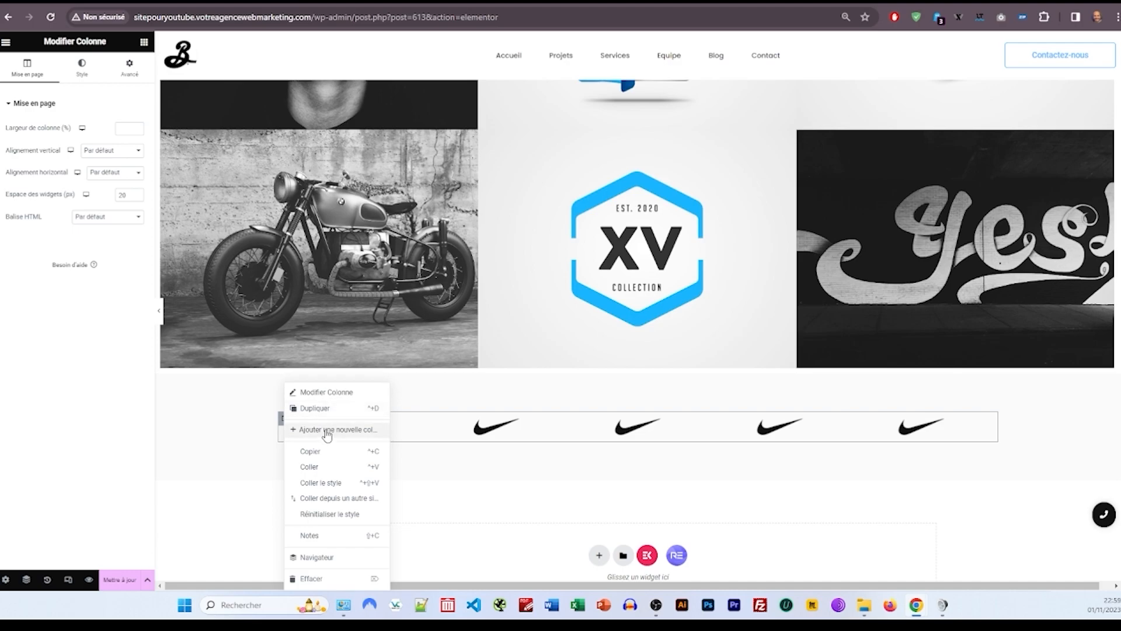
pyautogui.click(326, 429)
pyautogui.rightClick(283, 420)
pyautogui.click(316, 429)
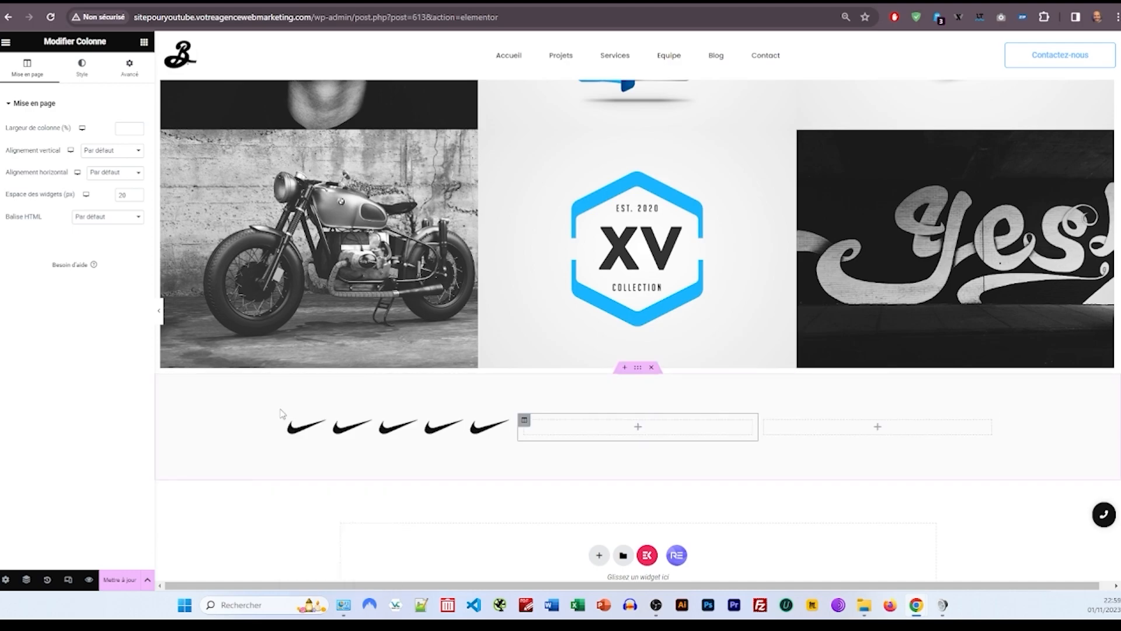
pyautogui.rightClick(284, 420)
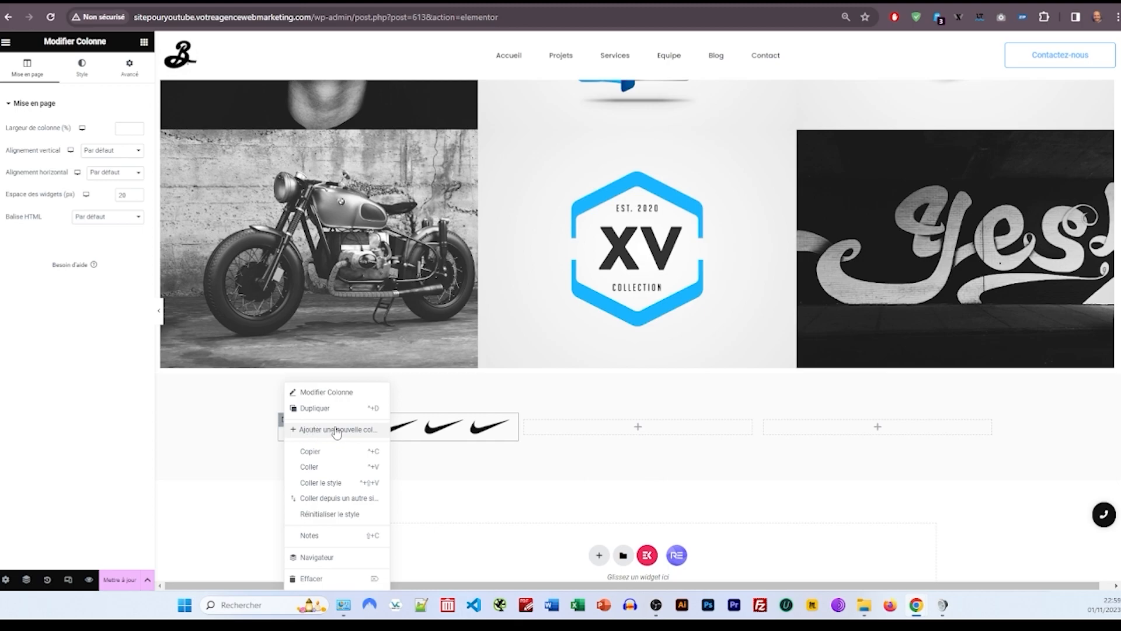
pyautogui.click(314, 431)
# Step: Move logos into the added columns and set the last column's logo to full width (100%)
pyautogui.moveTo(440, 429); pyautogui.dragTo(683, 429)
pyautogui.moveTo(381, 429); pyautogui.dragTo(858, 429)
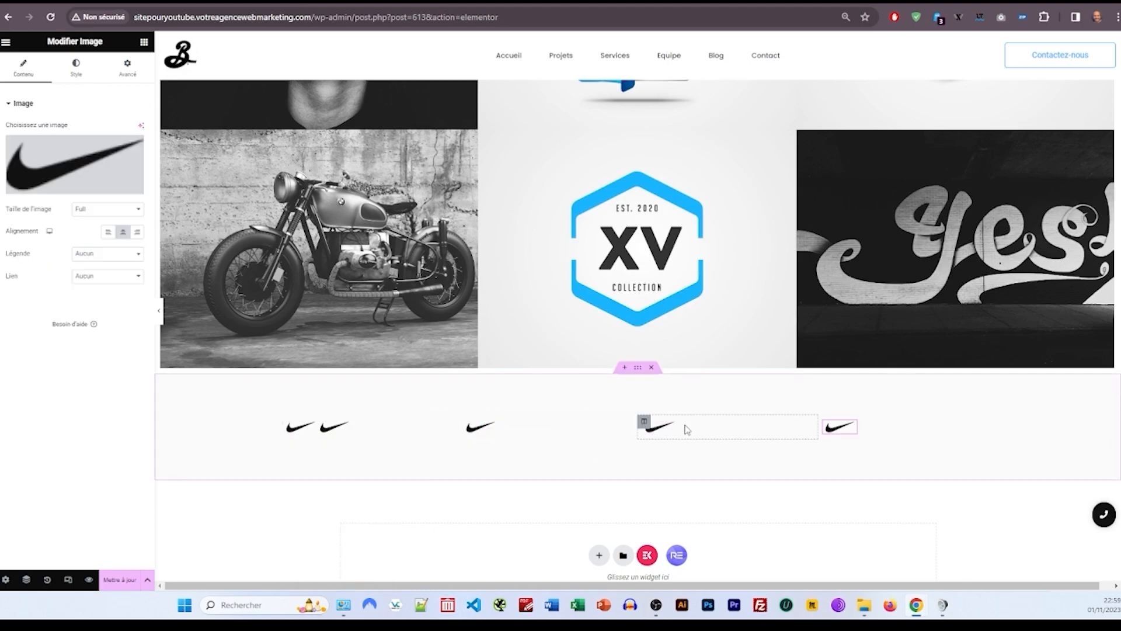
pyautogui.click(124, 79)
pyautogui.click(108, 211)
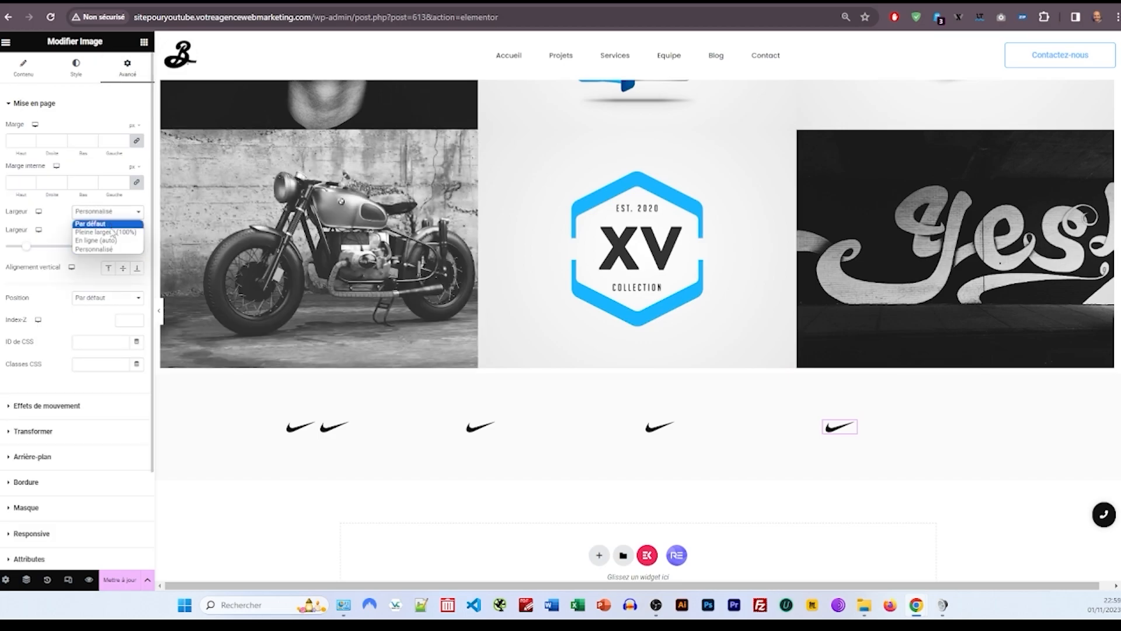
pyautogui.click(96, 228)
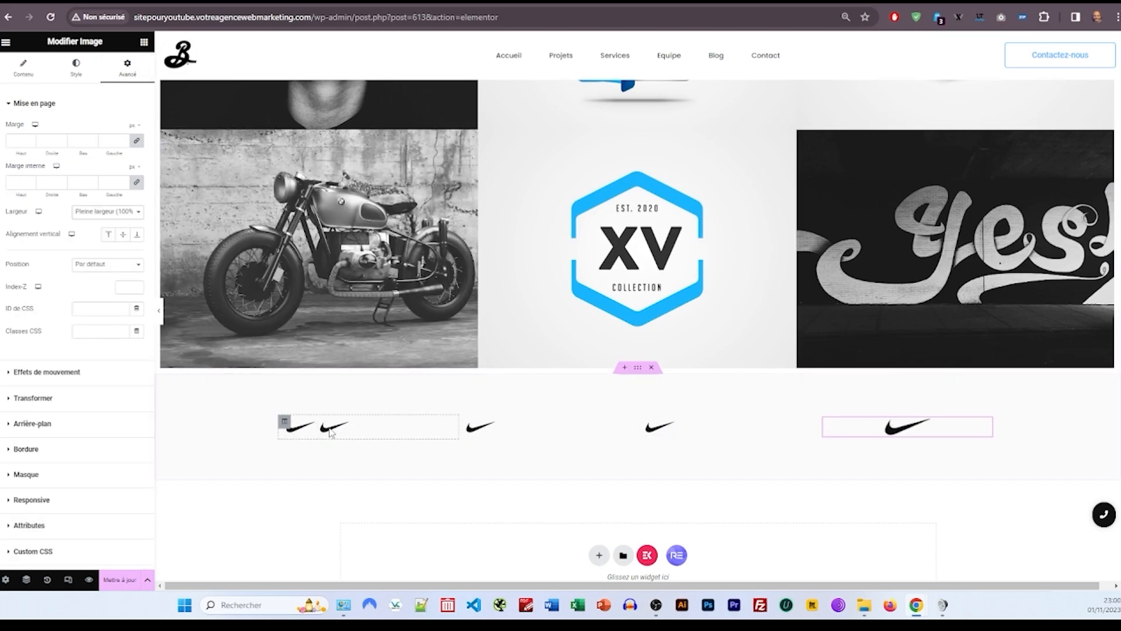
# Step: Use the edit history to return to the last image duplication, before the columns were added
pyautogui.click(48, 581)
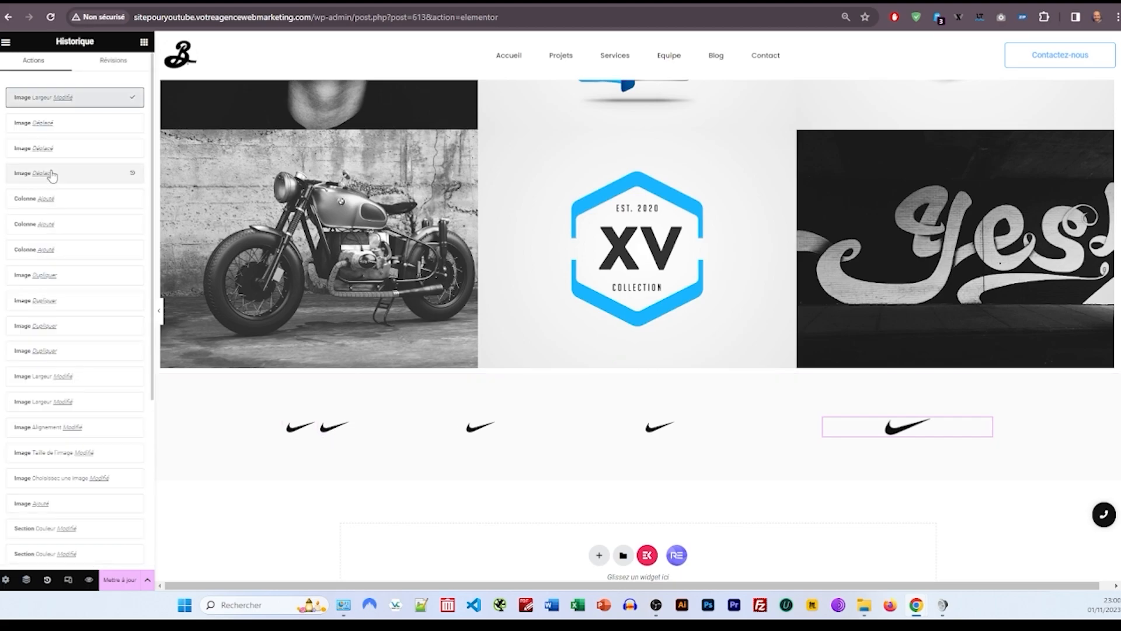
pyautogui.click(67, 250)
pyautogui.click(36, 276)
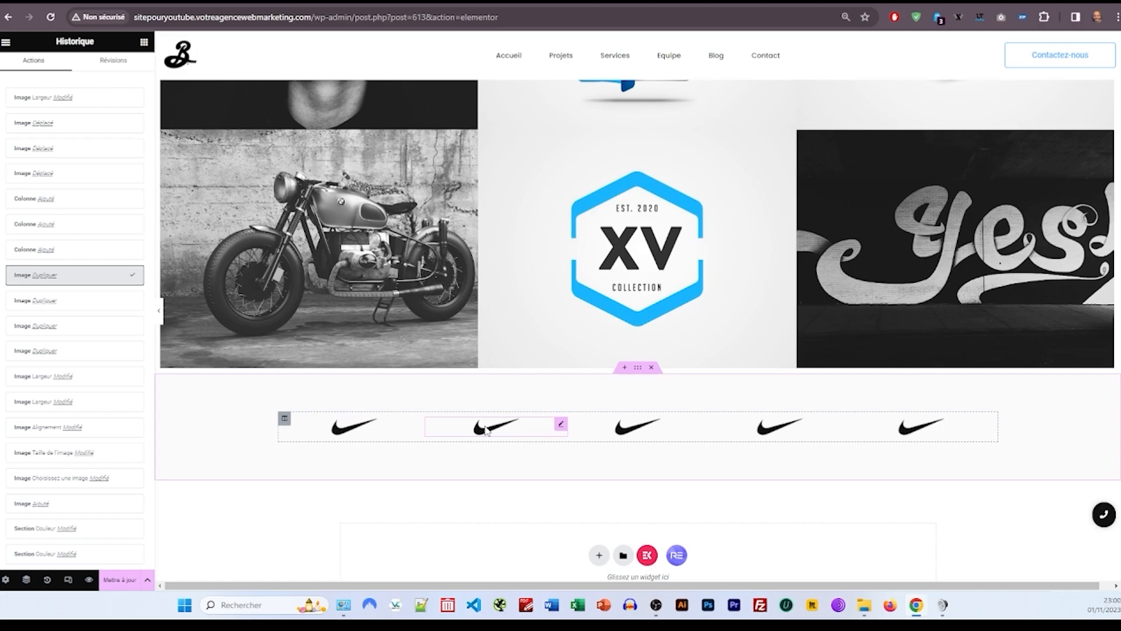
# Step: Replace the second to fifth Nike images with the slack, Google, Spotify and facebook logos from the media library
pyautogui.doubleClick(486, 429)
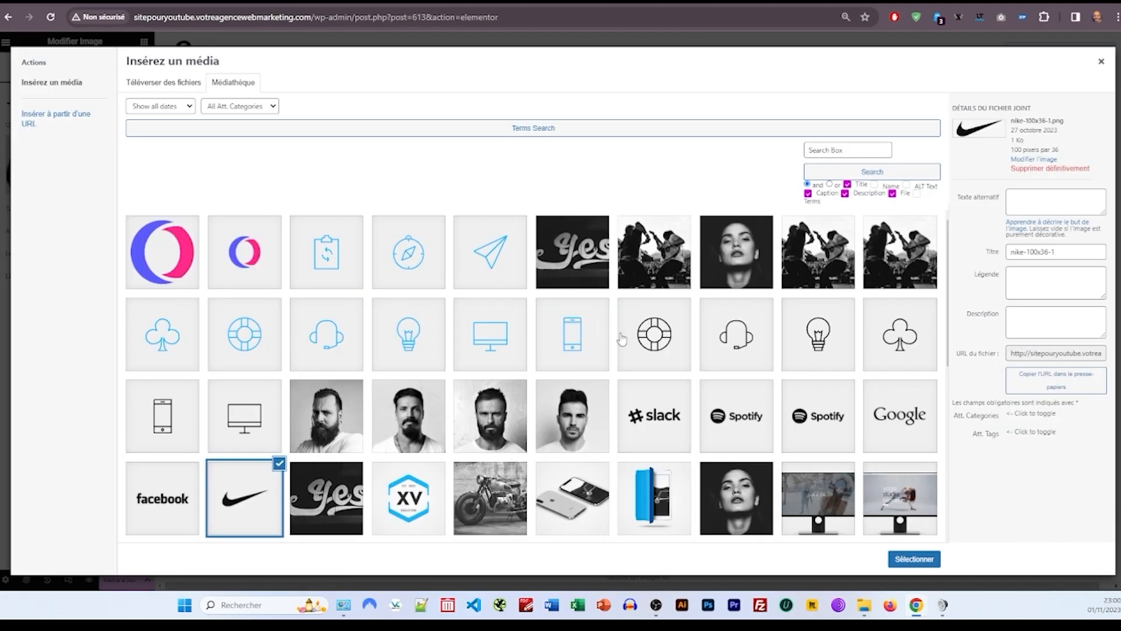
pyautogui.click(681, 422)
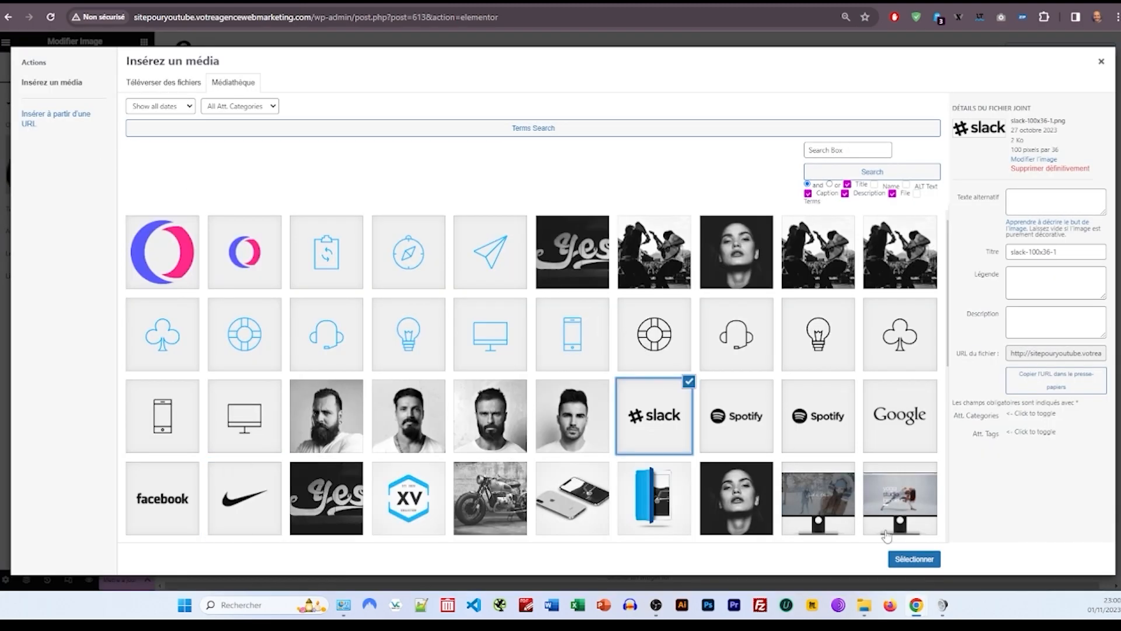
pyautogui.click(916, 560)
pyautogui.click(24, 65)
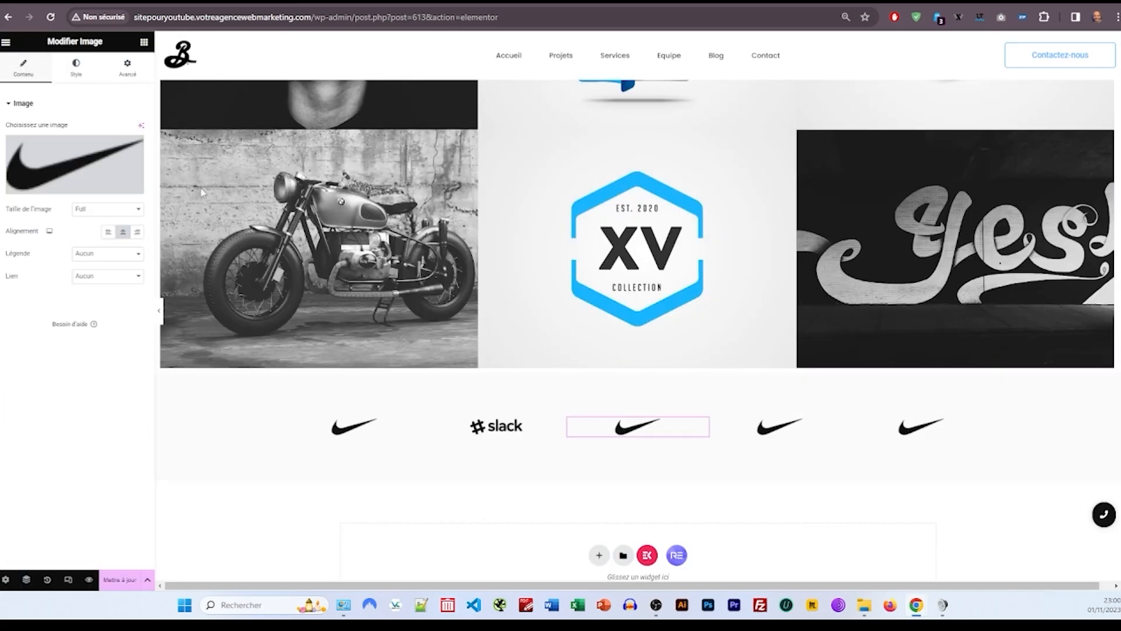
pyautogui.click(76, 170)
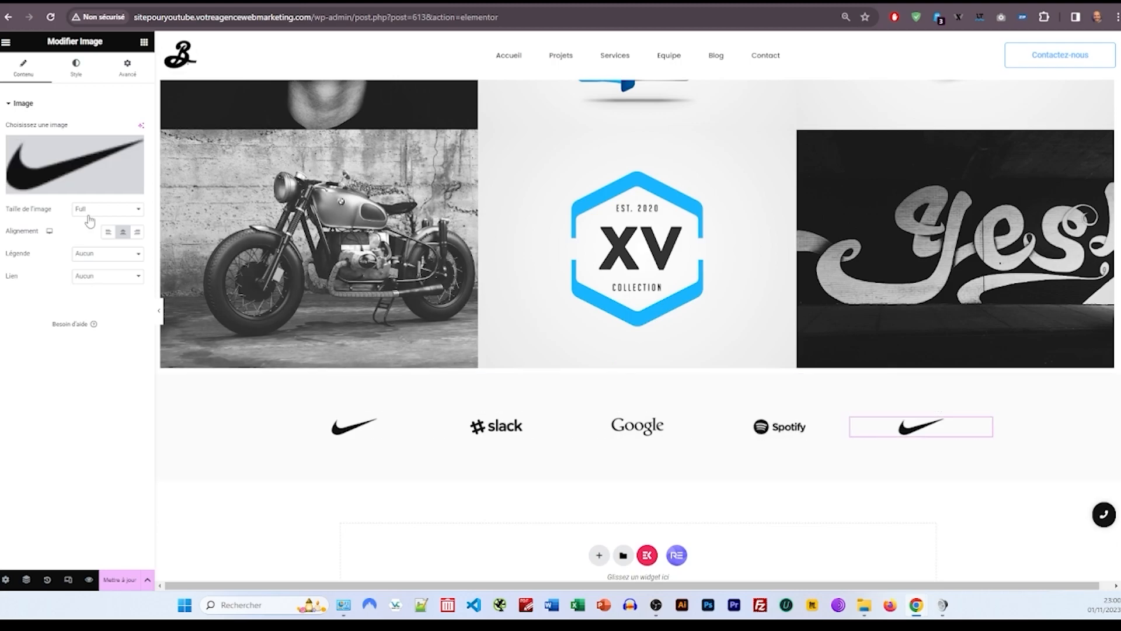
pyautogui.click(91, 172)
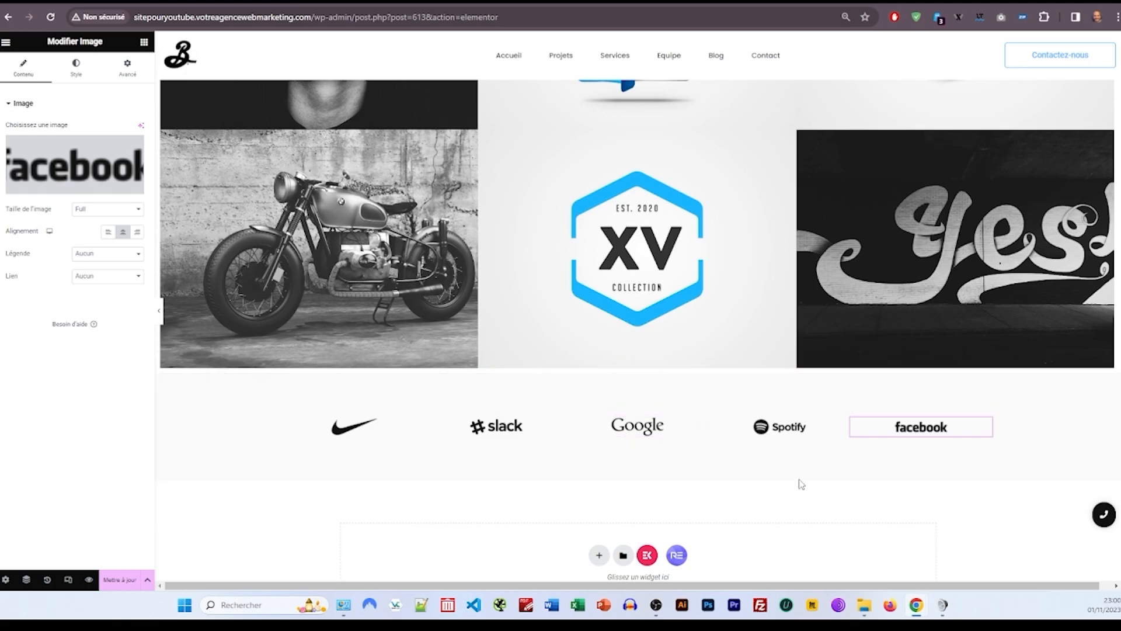
# Step: Set the inner padding of the image grid's column to 0 on all sides
pyautogui.scroll(3, 615, 355)
pyautogui.scroll(3, 368, 260)
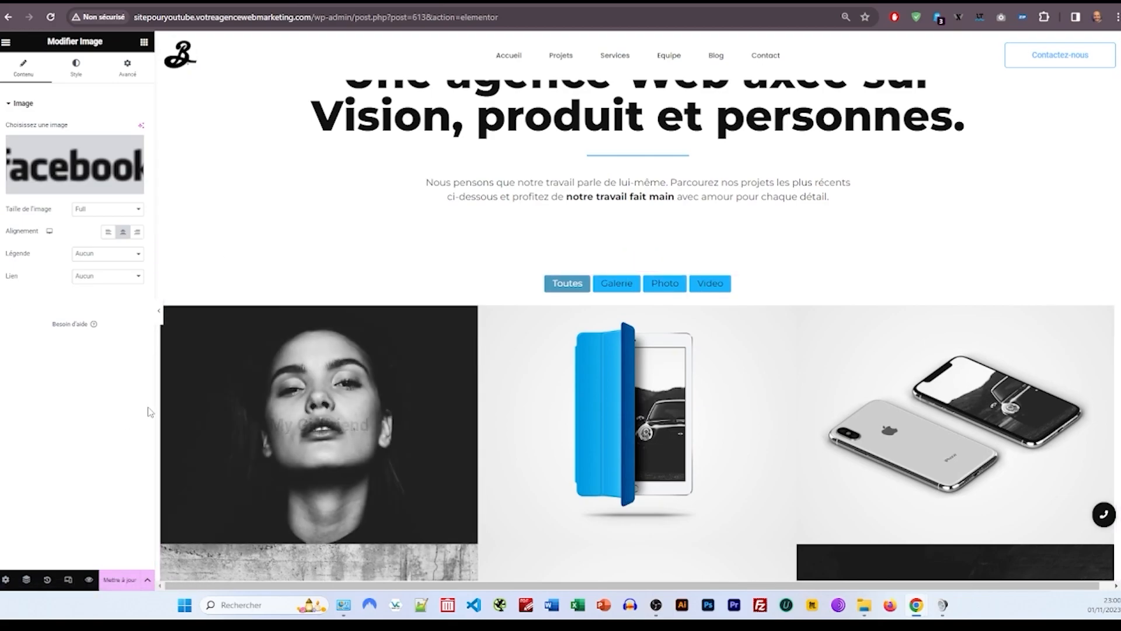
pyautogui.click(161, 276)
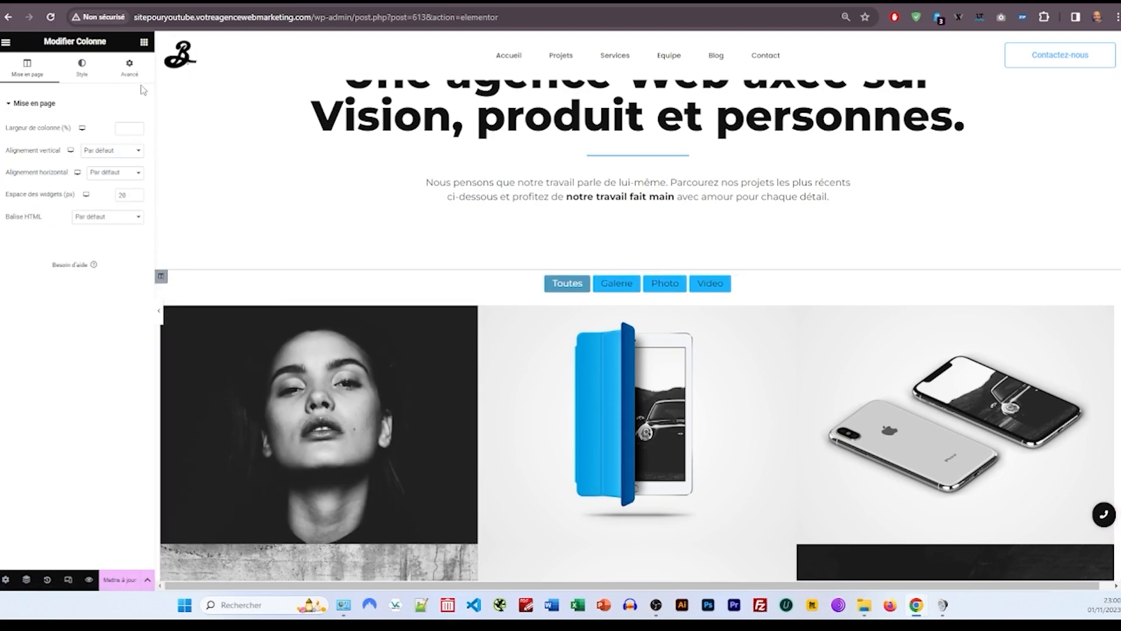
pyautogui.click(129, 67)
pyautogui.click(136, 183)
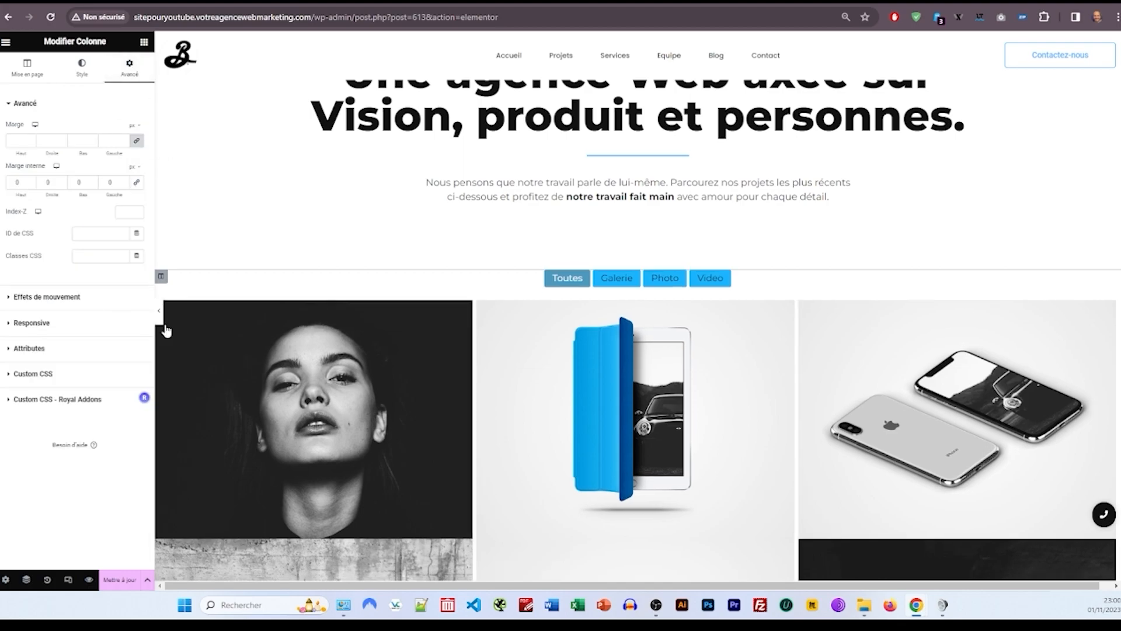
# Step: Set the image grid's horizontal gutter to 0 and check the page layout around it
pyautogui.click(272, 360)
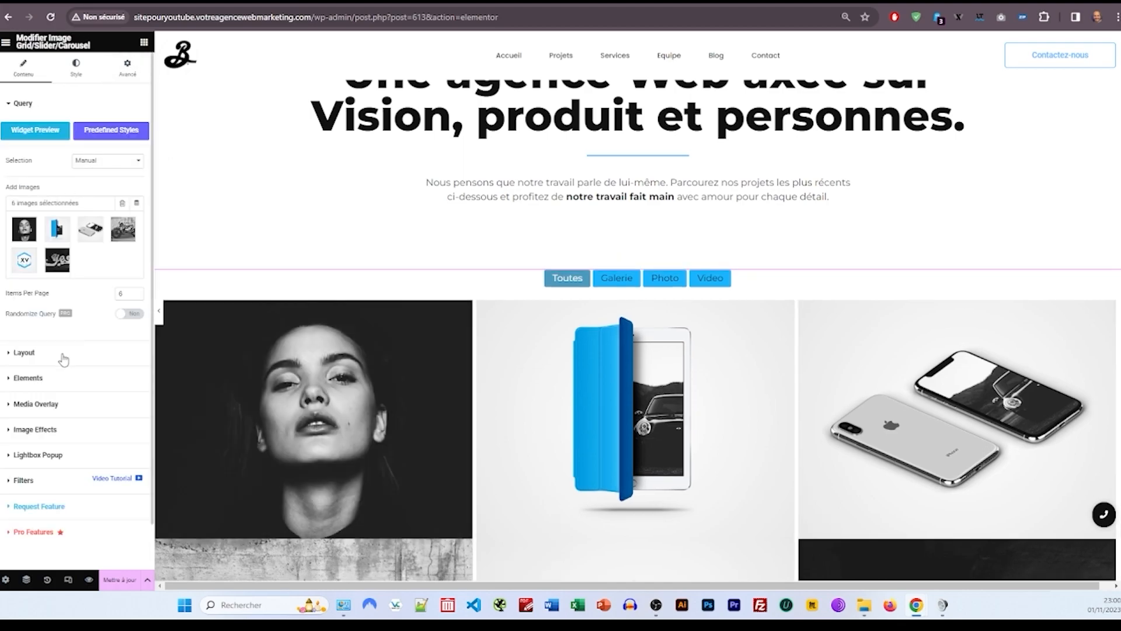
pyautogui.click(50, 353)
pyautogui.moveTo(14, 306); pyautogui.dragTo(2, 298)
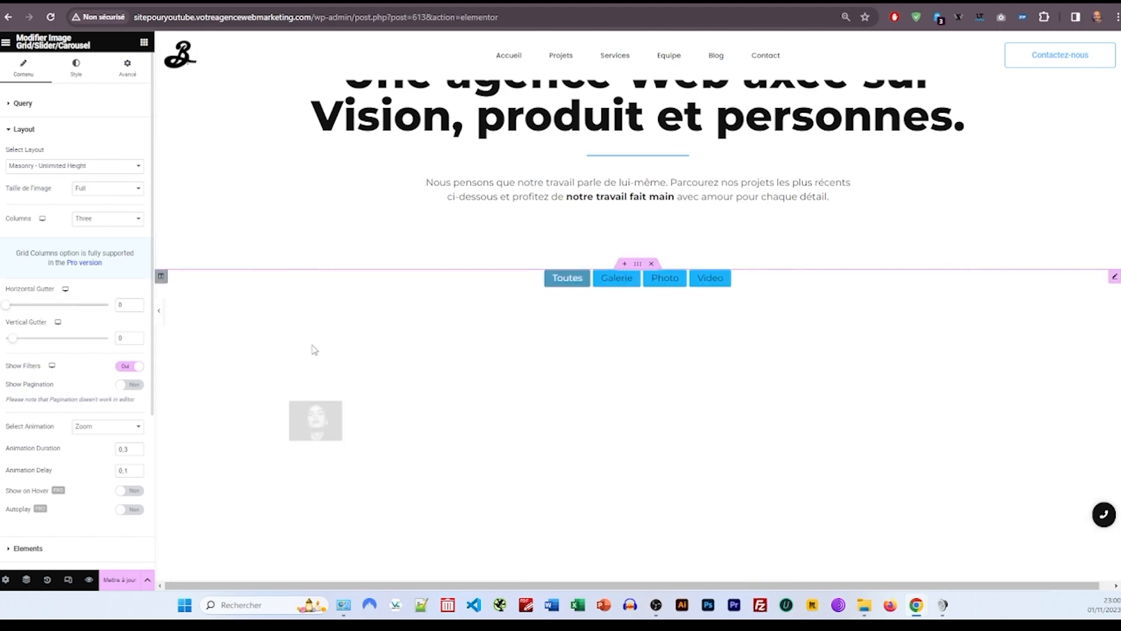
pyautogui.scroll(-3, 414, 314)
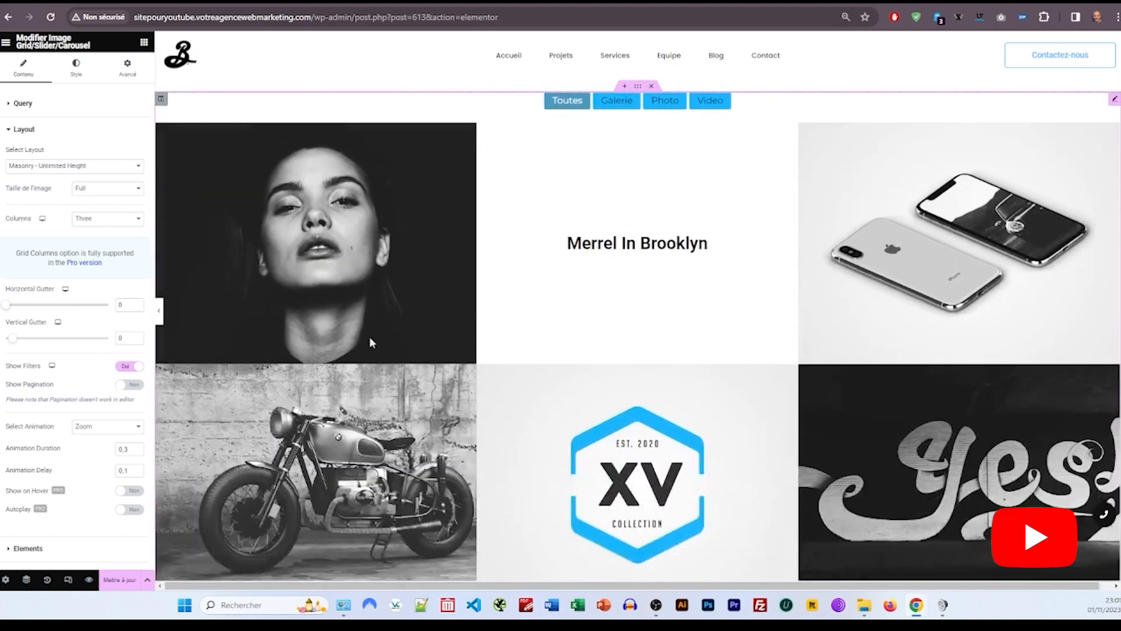
pyautogui.scroll(-5, 420, 356)
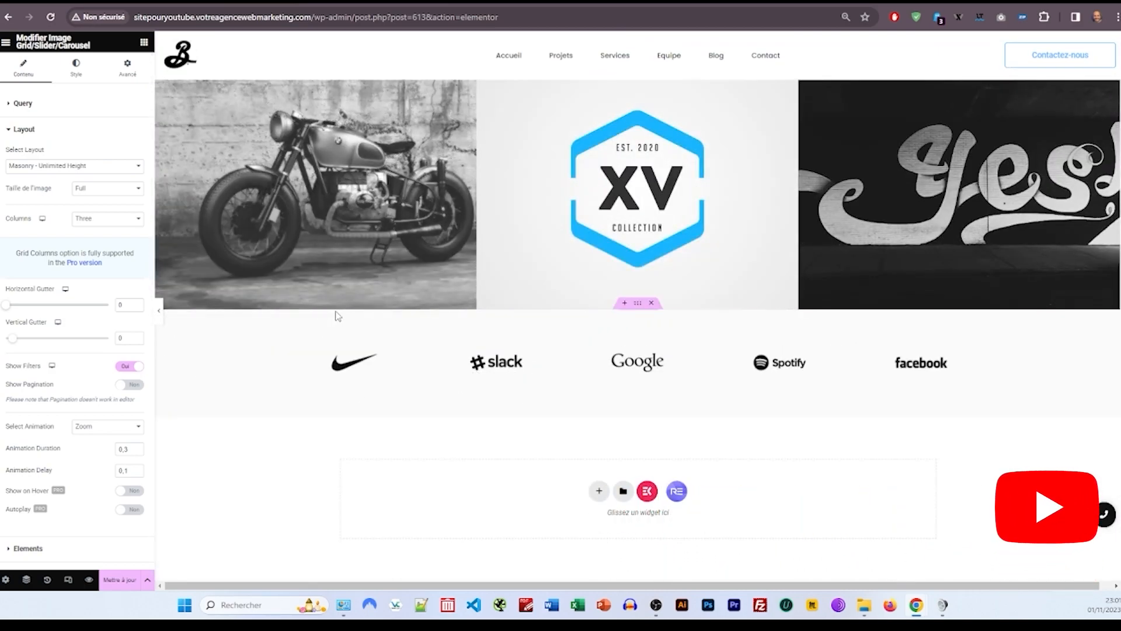
pyautogui.scroll(4, 588, 270)
pyautogui.scroll(8, 588, 270)
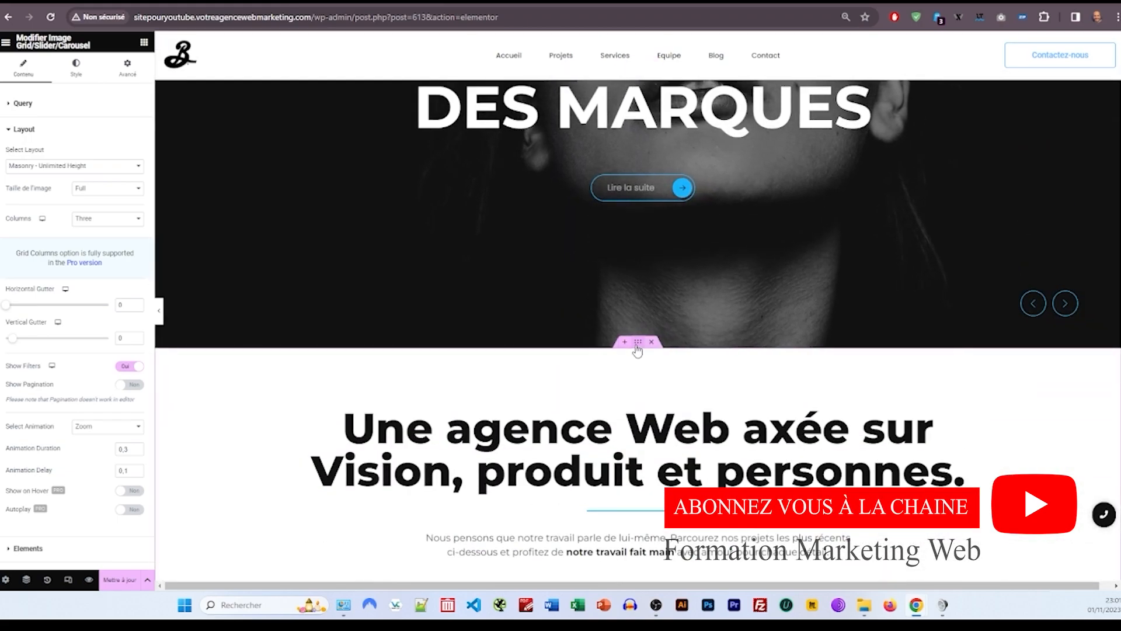
# Step: Copy the "Une agence Web axée sur Vision, produit et personnes." heading section and paste it below the client-logo section
pyautogui.rightClick(637, 346)
pyautogui.click(662, 393)
pyautogui.scroll(-4, 641, 379)
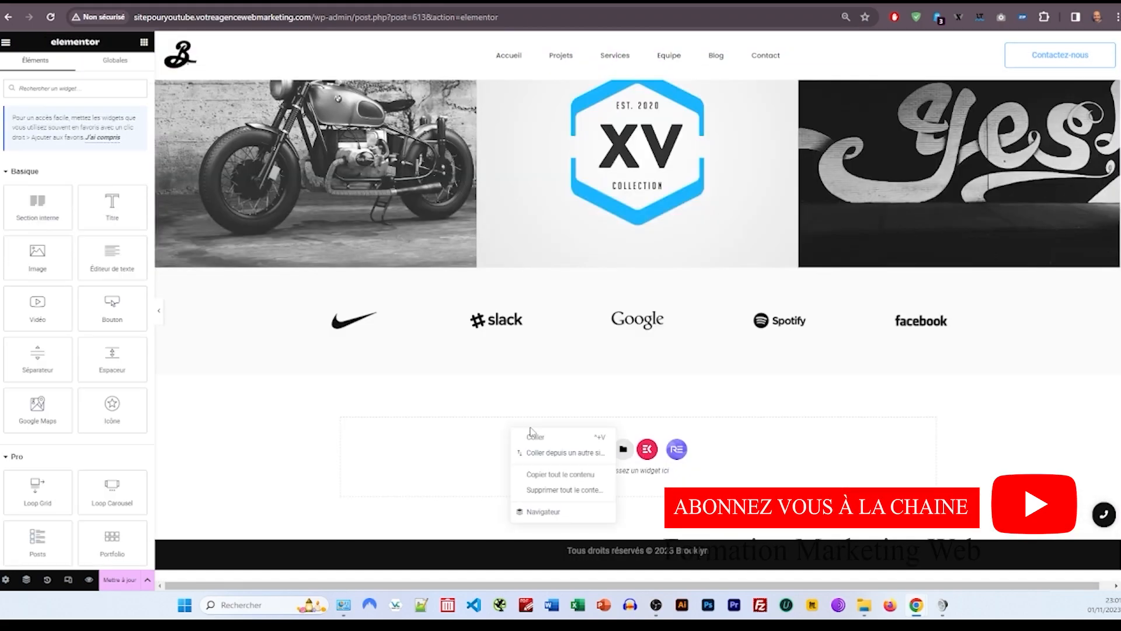
pyautogui.click(527, 432)
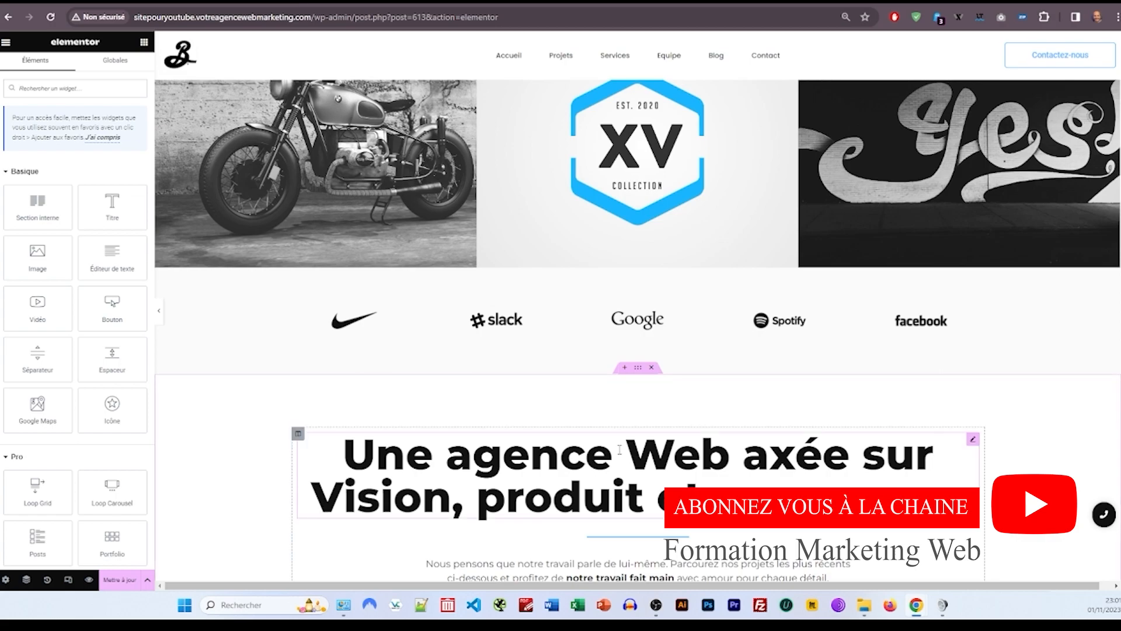
# Step: Replace the pasted section's heading with "Des prestations haut de gamme."
pyautogui.click(689, 458)
pyautogui.click(47, 142)
pyautogui.hotkey('ctrl', 'a')
pyautogui.rightClick(62, 146)
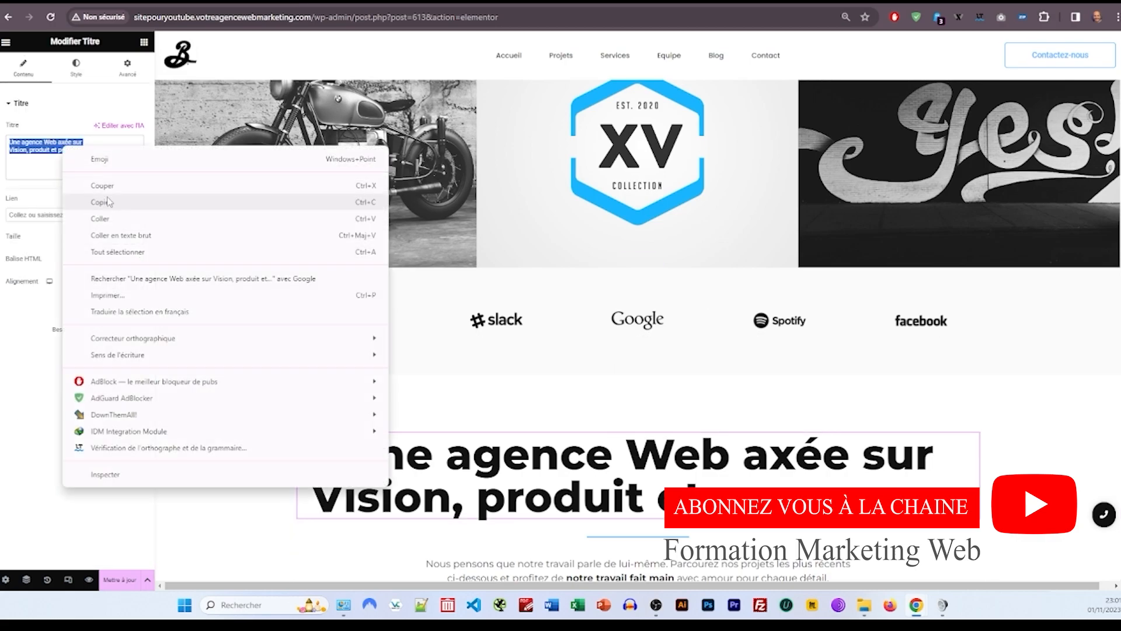
pyautogui.click(105, 215)
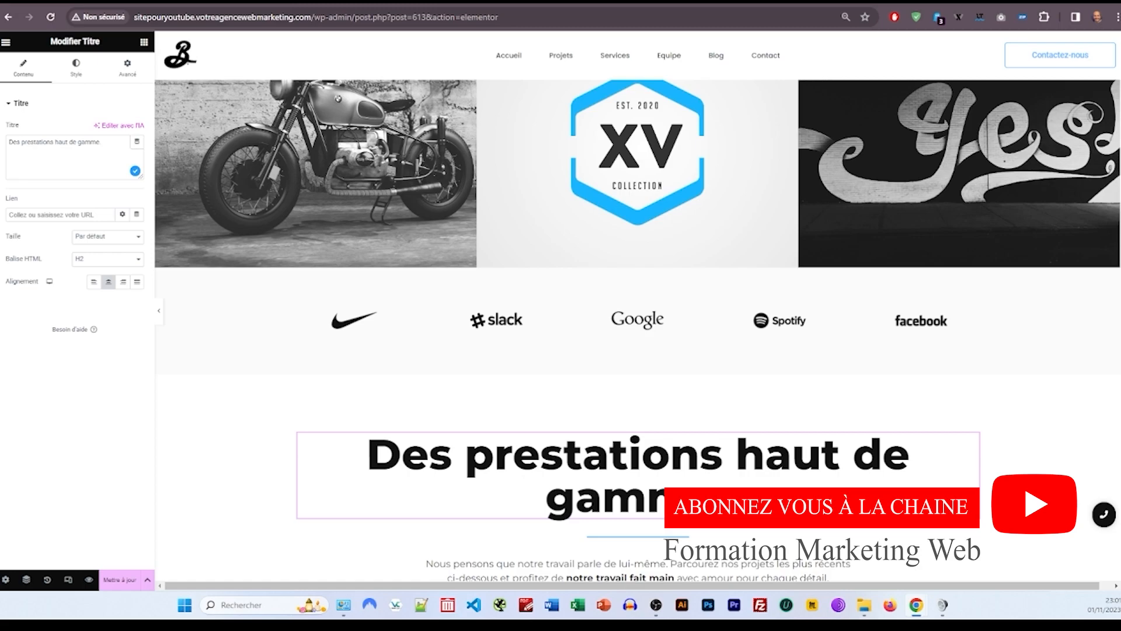
# Step: Replace the paragraph under the new heading with the quality and service text beginning "Nos standards de qualité s'appliquent également en termes de service"
pyautogui.click(596, 570)
pyautogui.click(122, 328)
pyautogui.hotkey('ctrl', 'a')
pyautogui.write("Nos standards de qualité s'appliquent également en termes de service, d'expertise technique et de conseil. Nos employés dévoués sont heureux de vous aider avec leur savoir-faire et leur expérience dans votre activité quotidienne.")
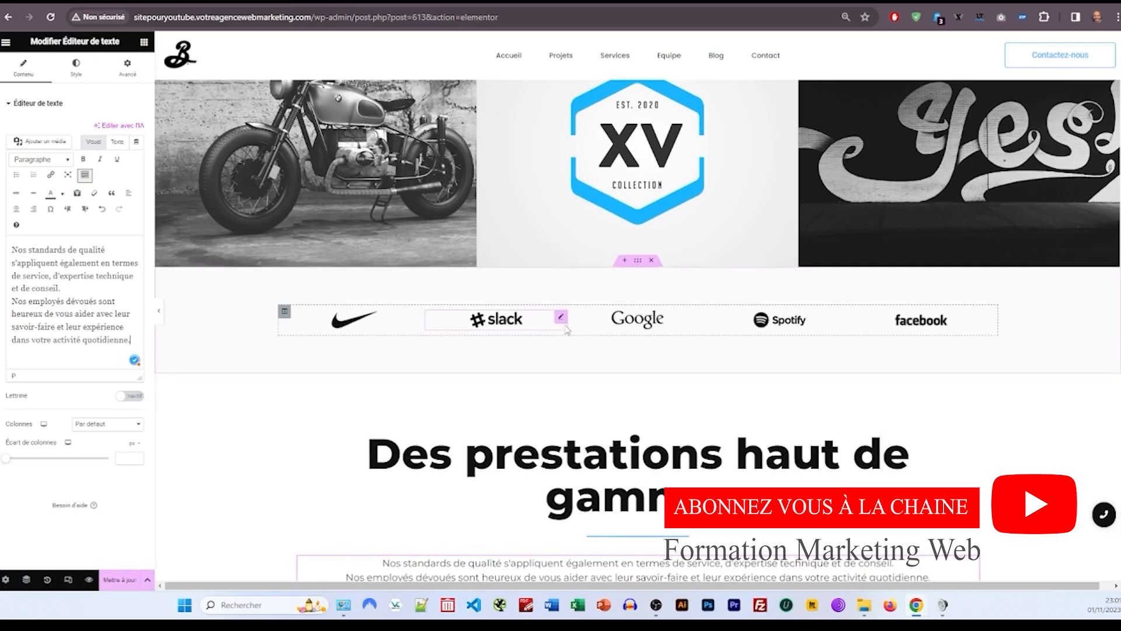
# Step: Add a three-column section below the "Des prestations haut de gamme." section and place a Boîte d'icône widget in its first column
pyautogui.scroll(-5, 638, 330)
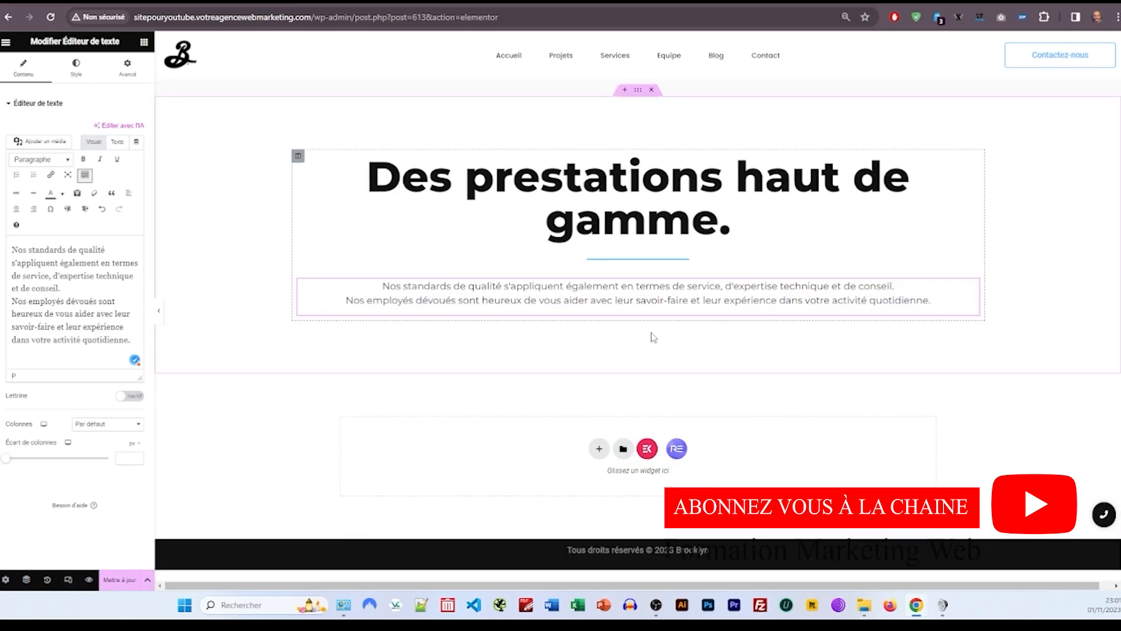
pyautogui.click(599, 449)
pyautogui.click(608, 470)
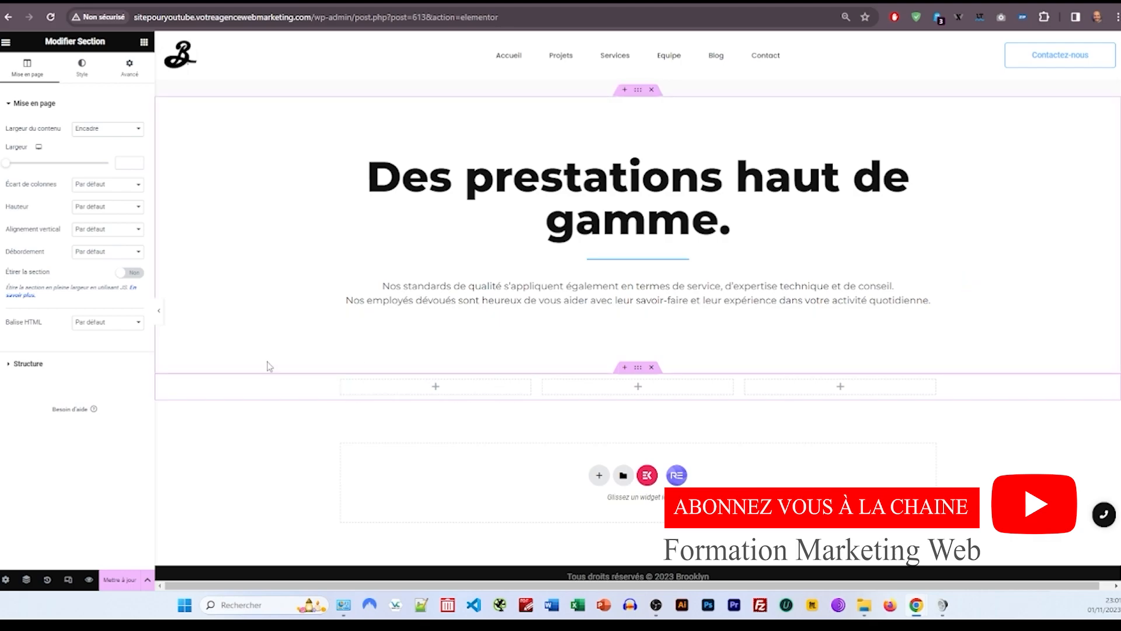
pyautogui.click(144, 42)
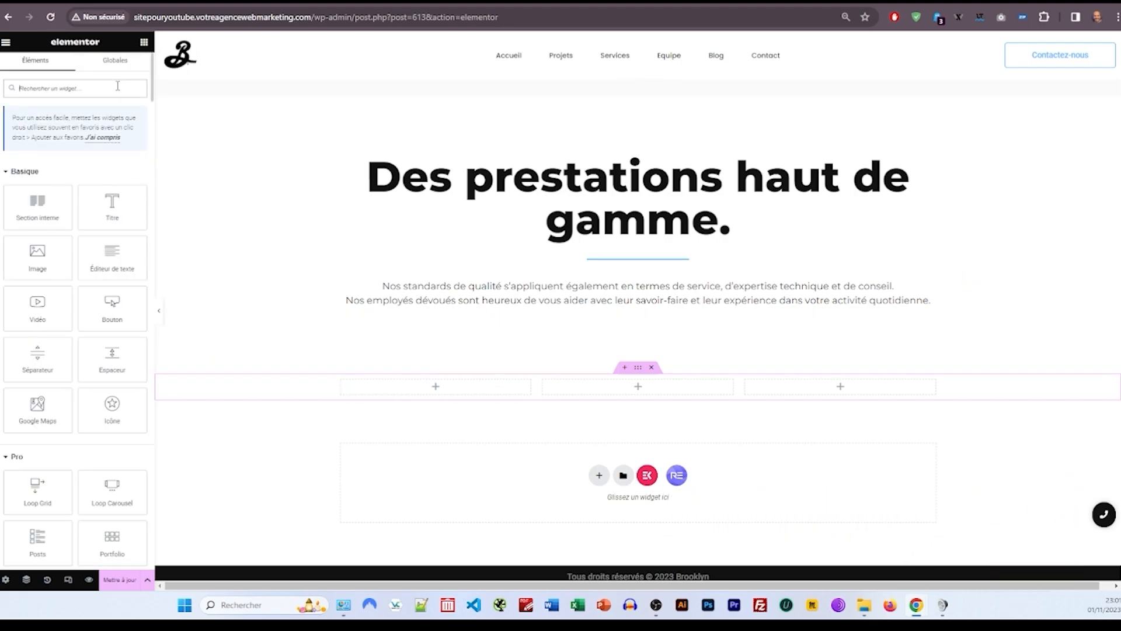
pyautogui.write('icon')
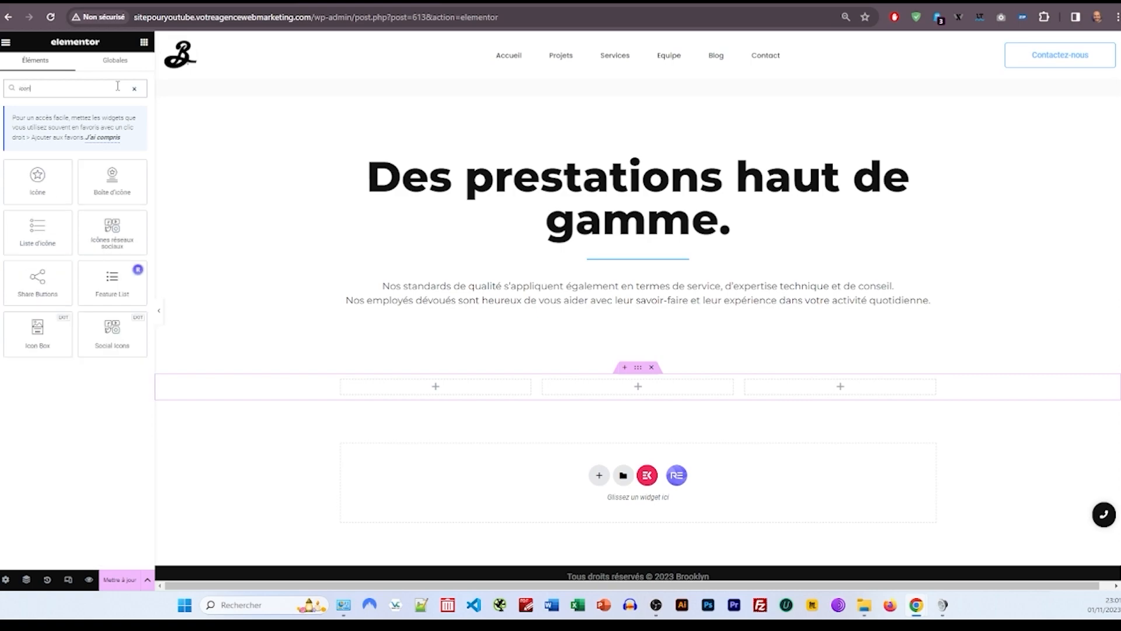
pyautogui.moveTo(111, 175); pyautogui.dragTo(352, 378)
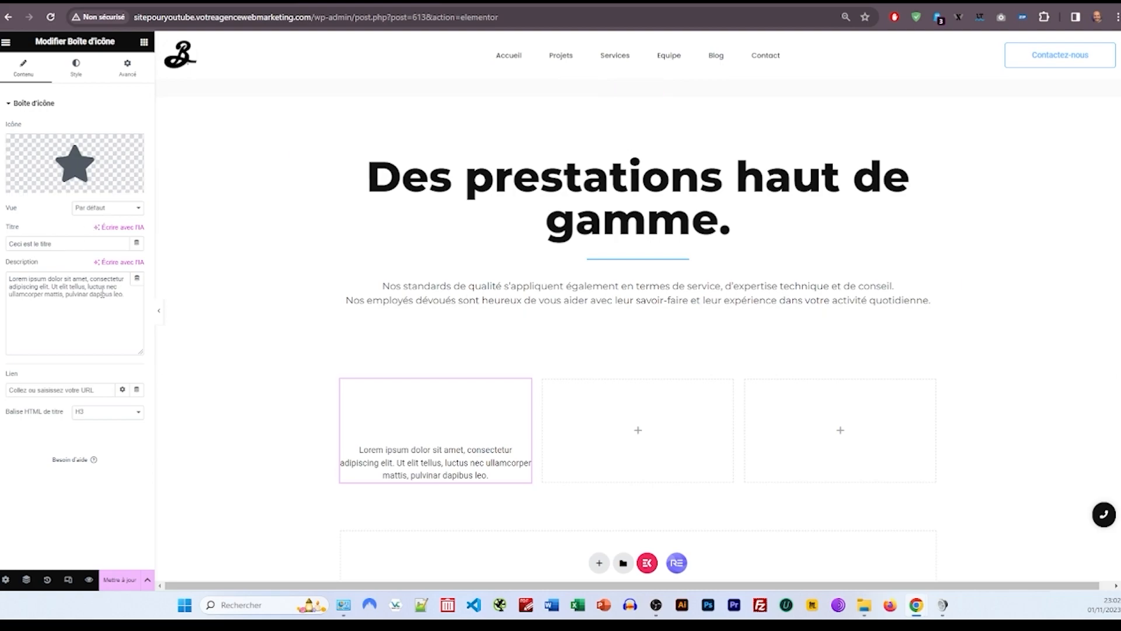
# Step: Title the icon box "Web Development" and replace its description with the text beginning "Nous avons créé un thème génial qui aidera les concepteurs"
pyautogui.tripleClick(45, 244)
pyautogui.write('Web Development')
pyautogui.moveTo(127, 293); pyautogui.dragTo(9, 278)
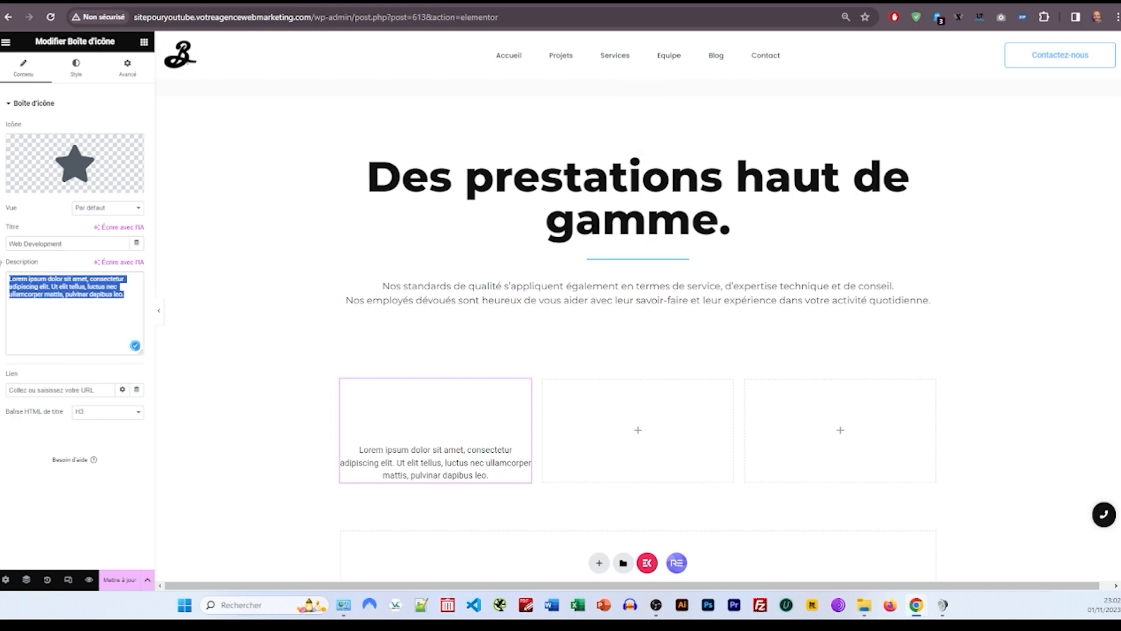
pyautogui.rightClick(49, 289)
pyautogui.click(113, 82)
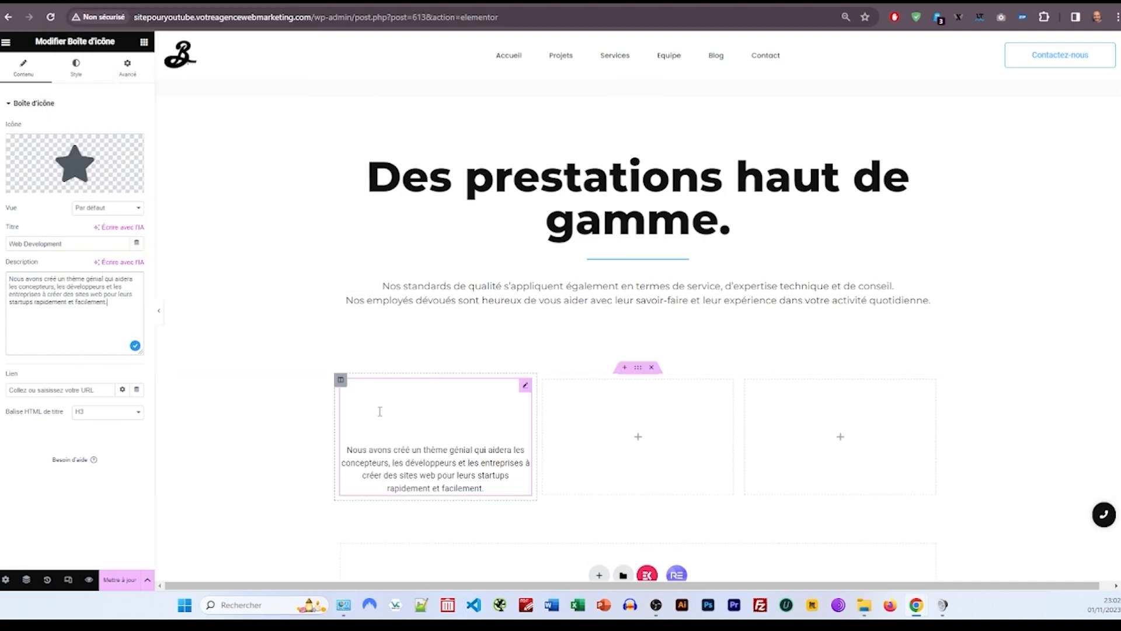
# Step: Position the icon box's icon on the left side of its text
pyautogui.moveTo(79, 176)
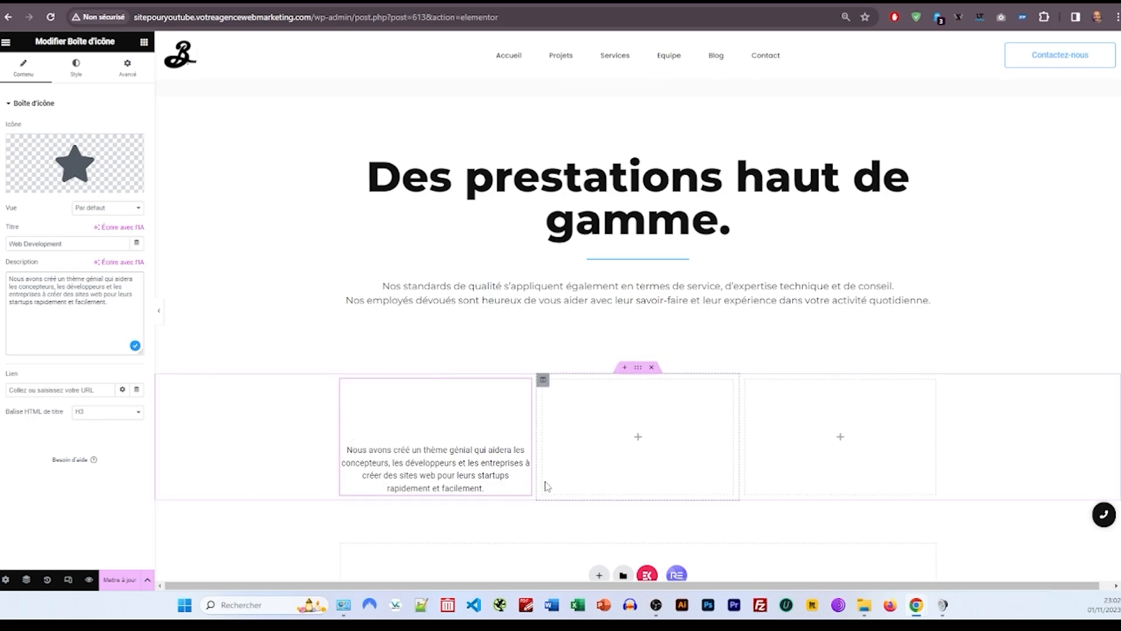
pyautogui.click(76, 69)
pyautogui.click(108, 131)
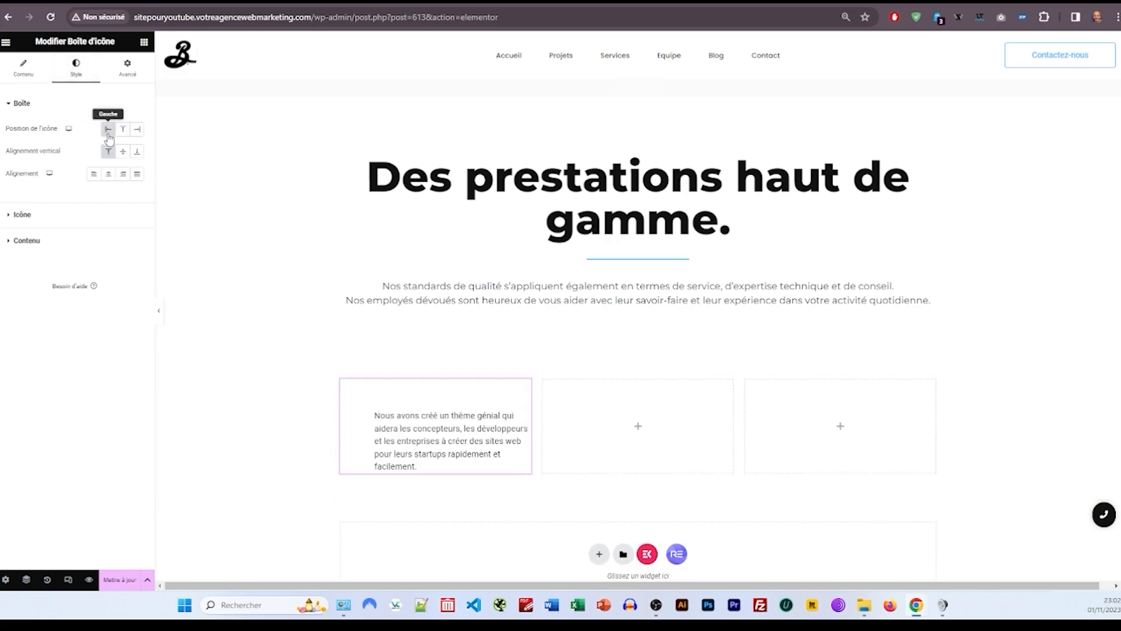
# Step: Replace the icon box's star with the blue computer monitor SVG from the media library
pyautogui.click(33, 216)
pyautogui.click(24, 67)
pyautogui.moveTo(117, 190)
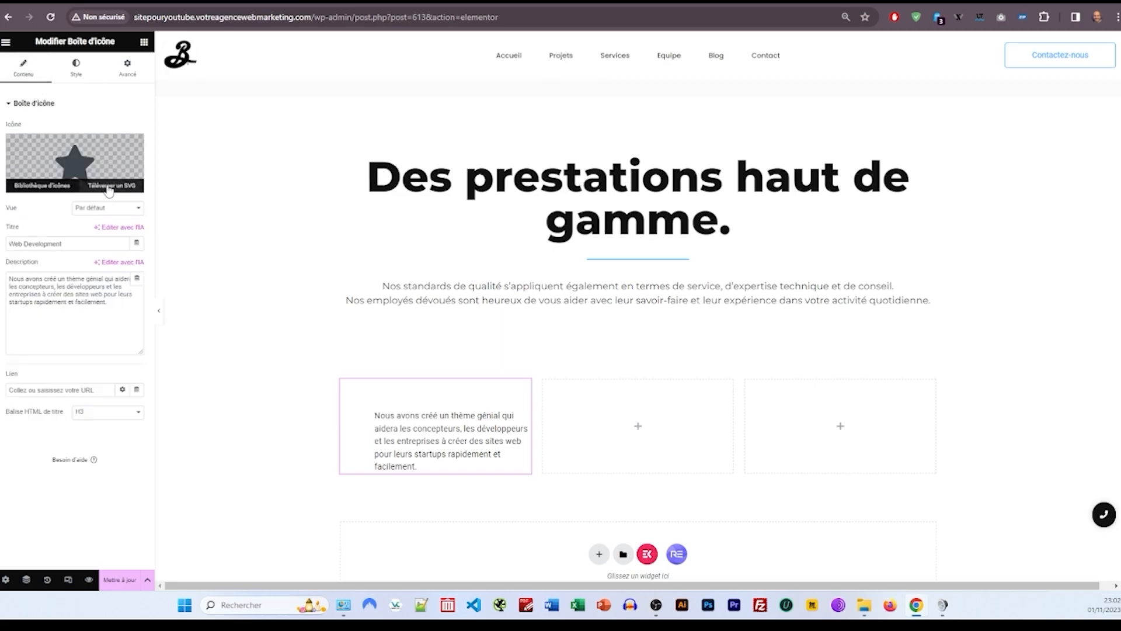
pyautogui.click(108, 188)
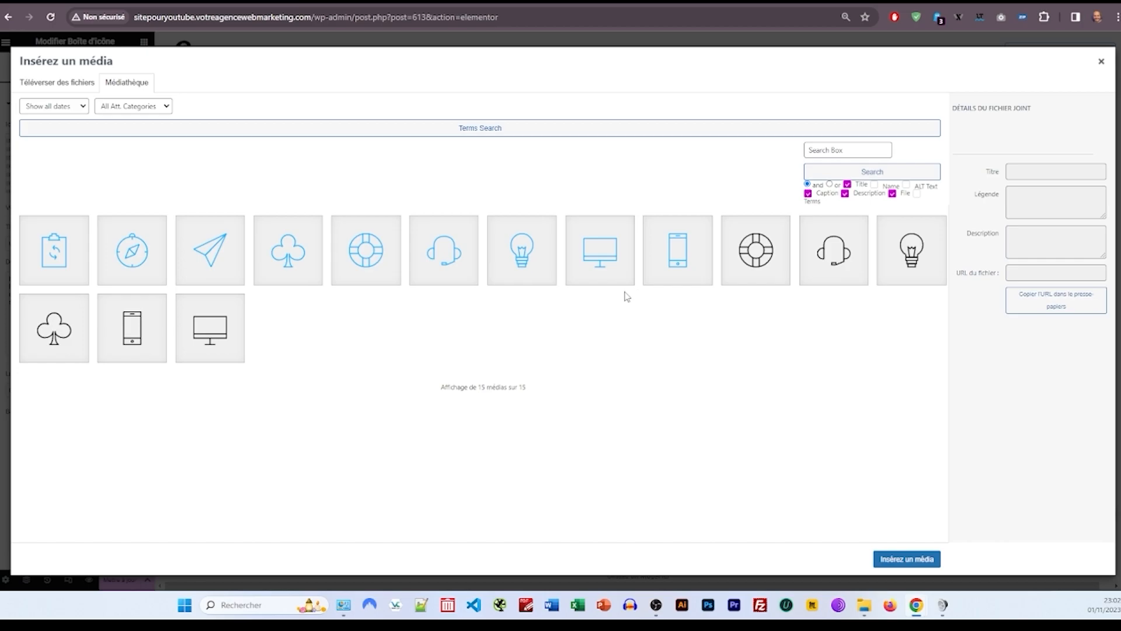
pyautogui.click(587, 257)
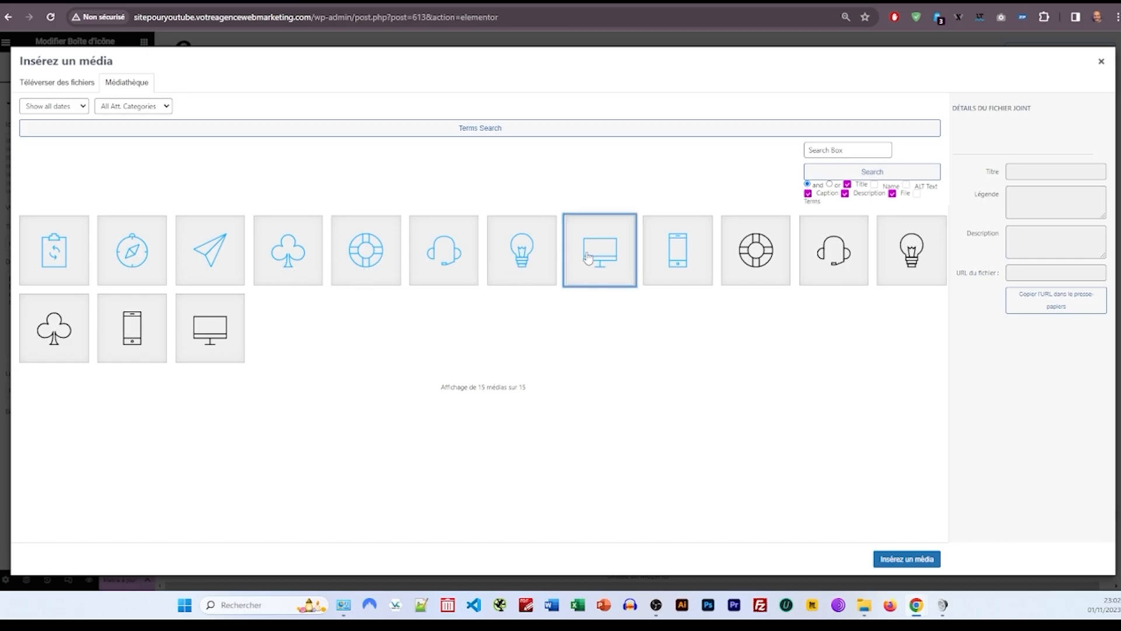
pyautogui.click(894, 558)
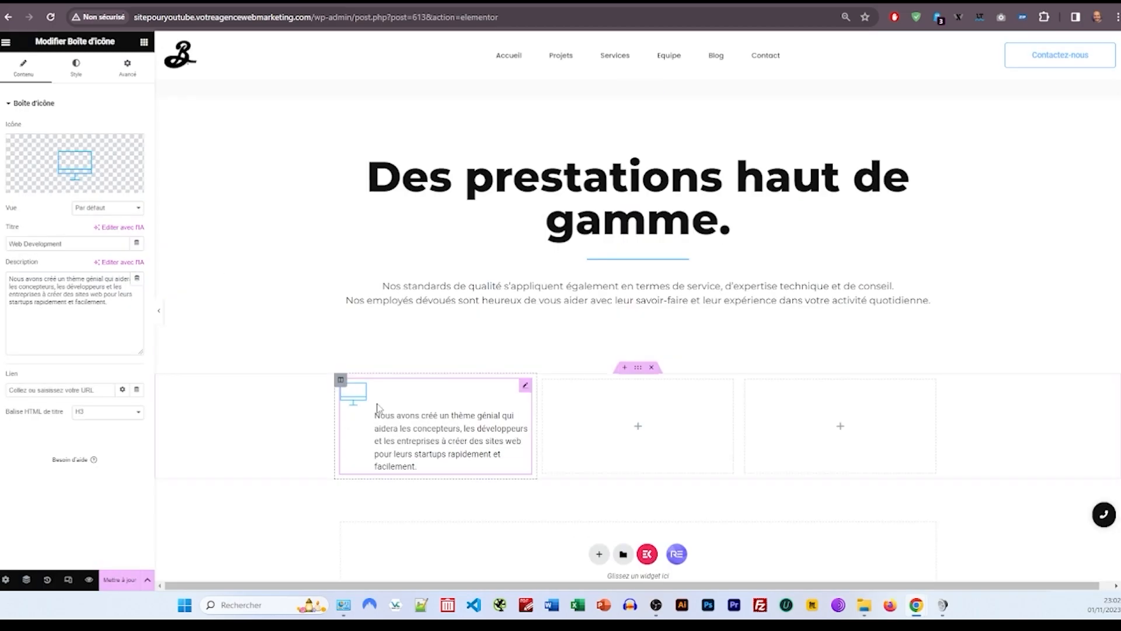
# Step: Set the icon's main colour to the global Texte colour #111111
pyautogui.click(76, 70)
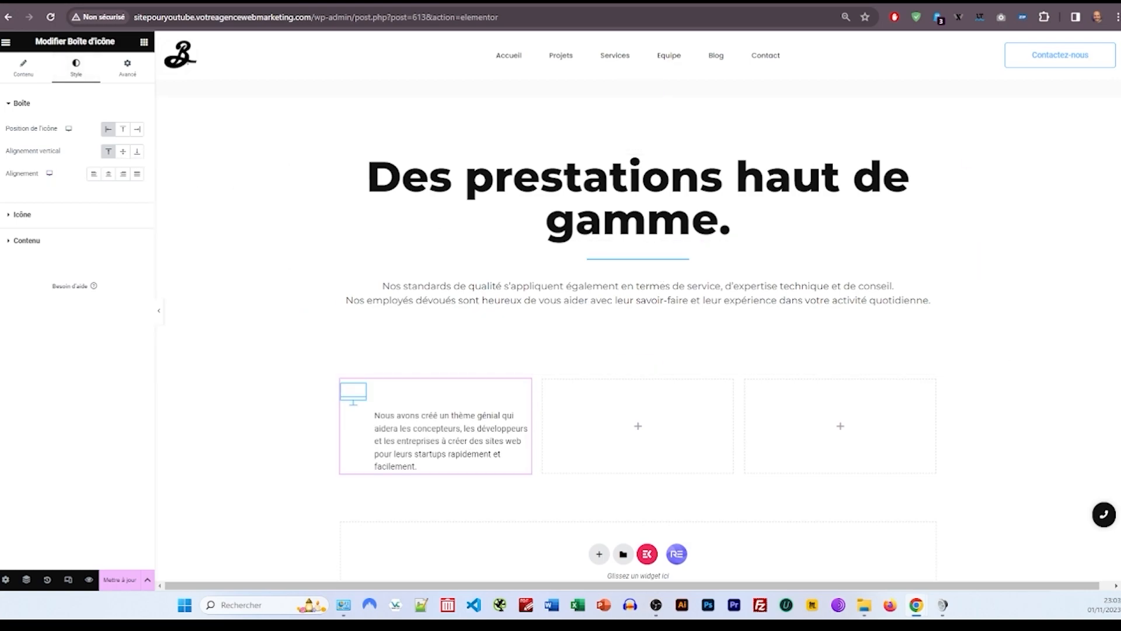
pyautogui.click(23, 67)
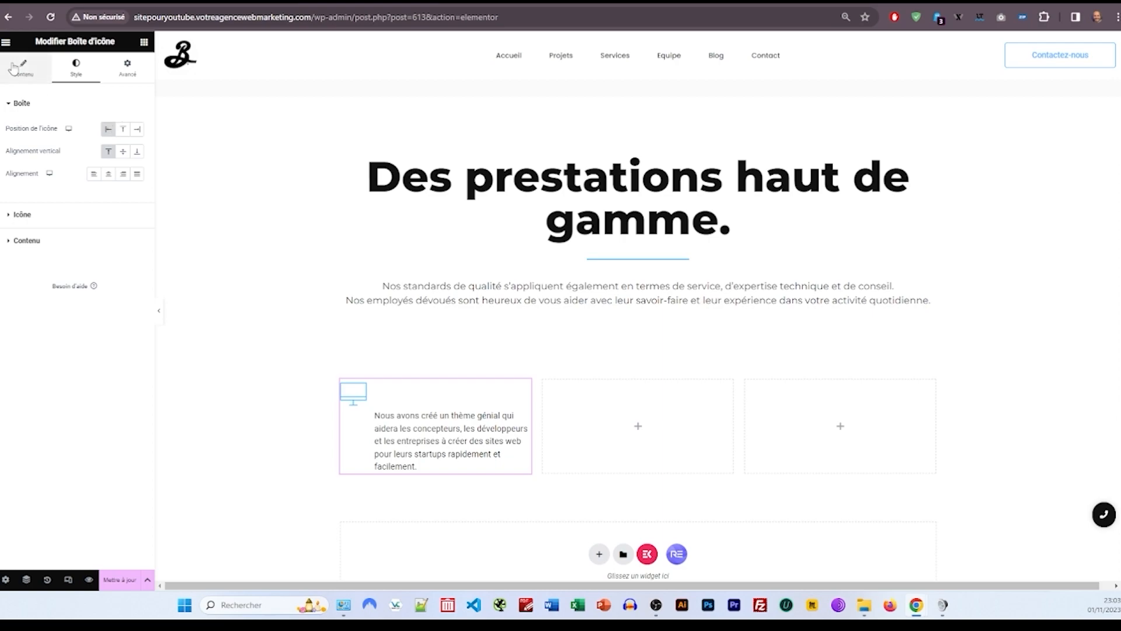
pyautogui.click(65, 73)
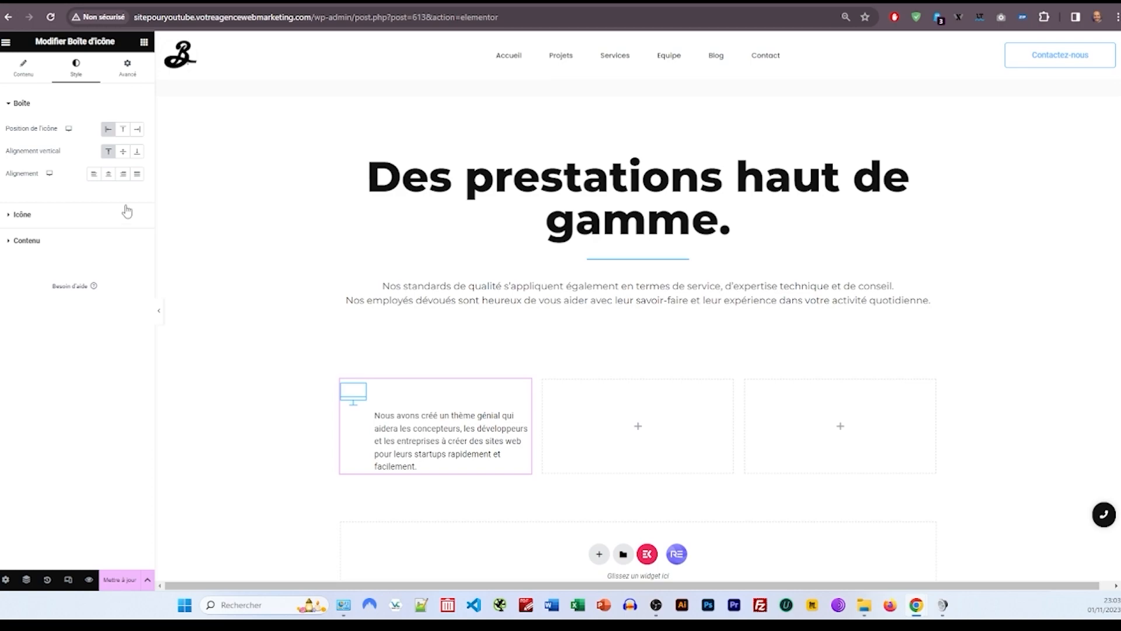
pyautogui.click(58, 221)
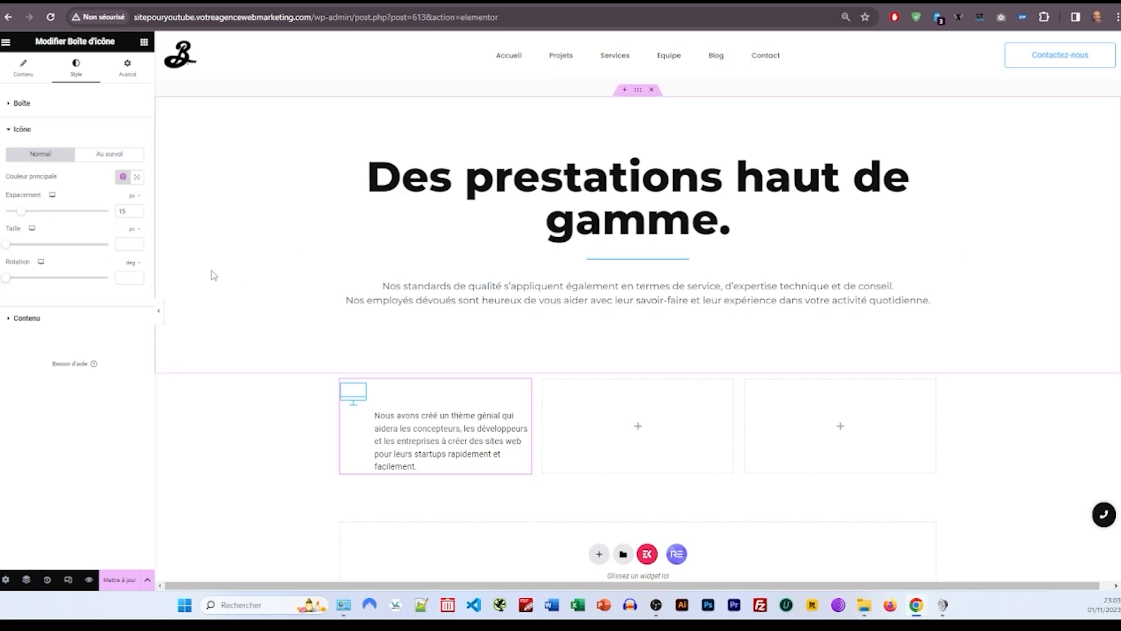
pyautogui.click(123, 177)
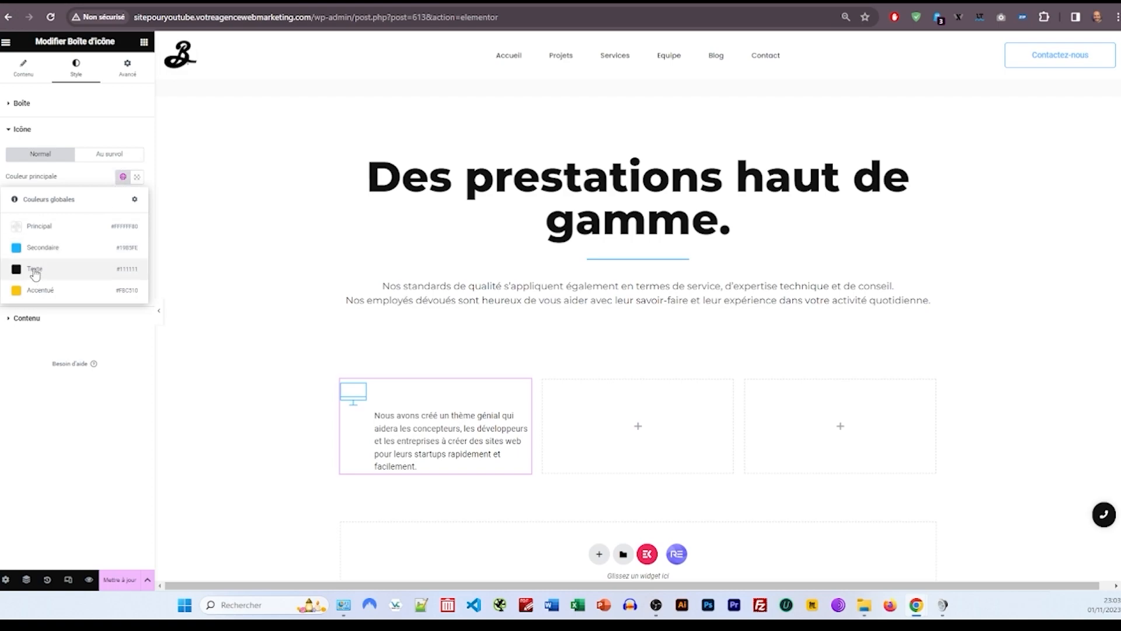
pyautogui.click(33, 269)
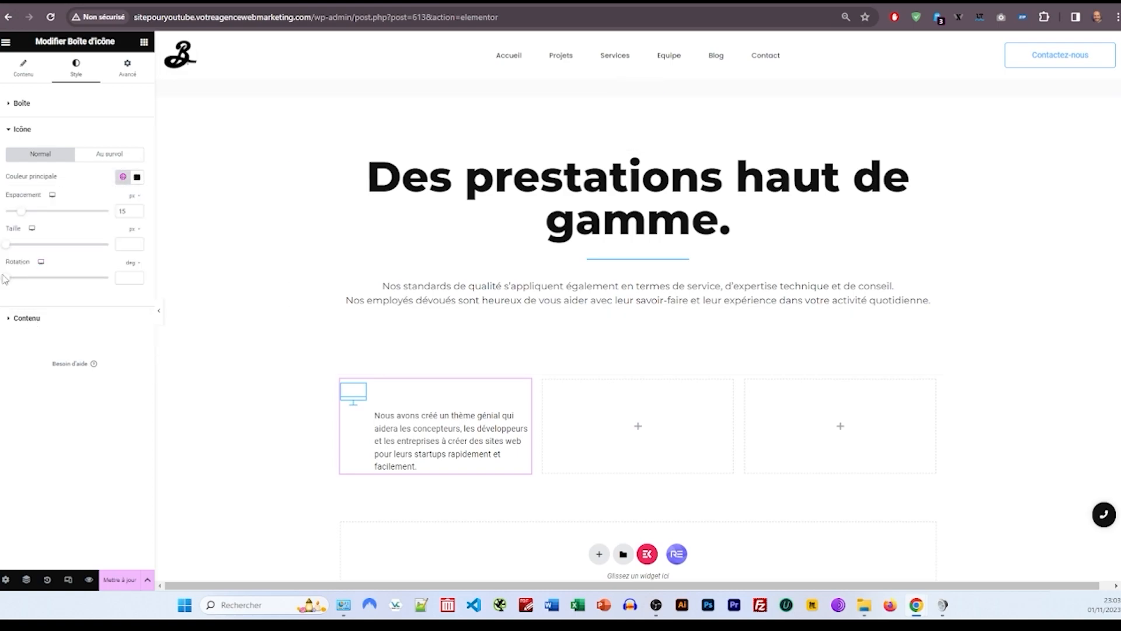
# Step: Set the icon box title's colour to the global Texte colour
pyautogui.click(50, 318)
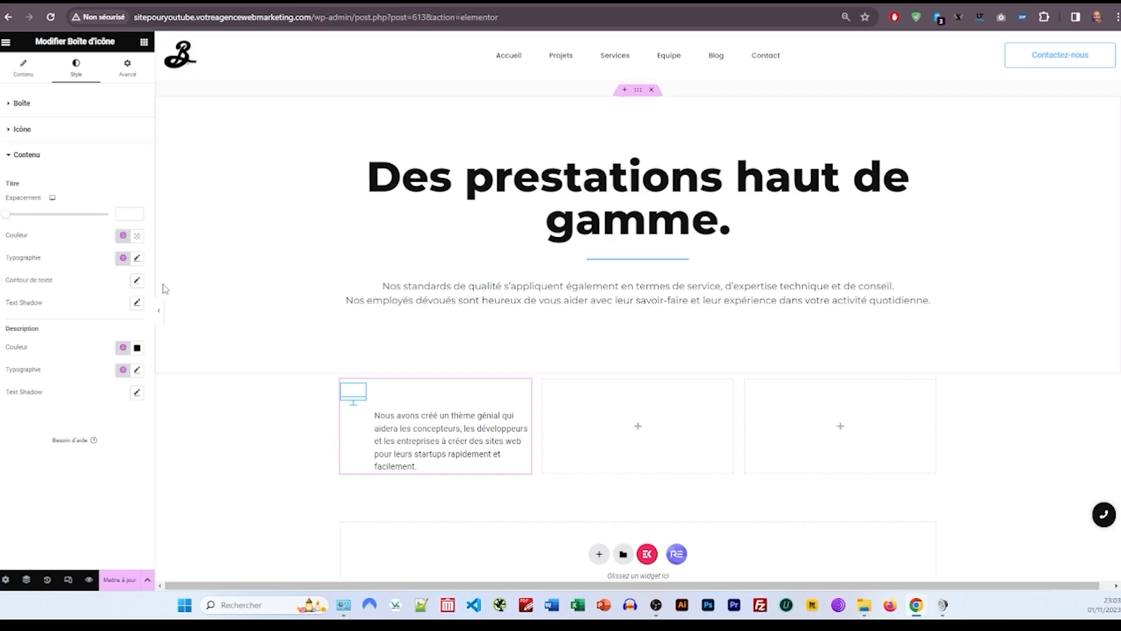
pyautogui.click(123, 234)
pyautogui.click(49, 326)
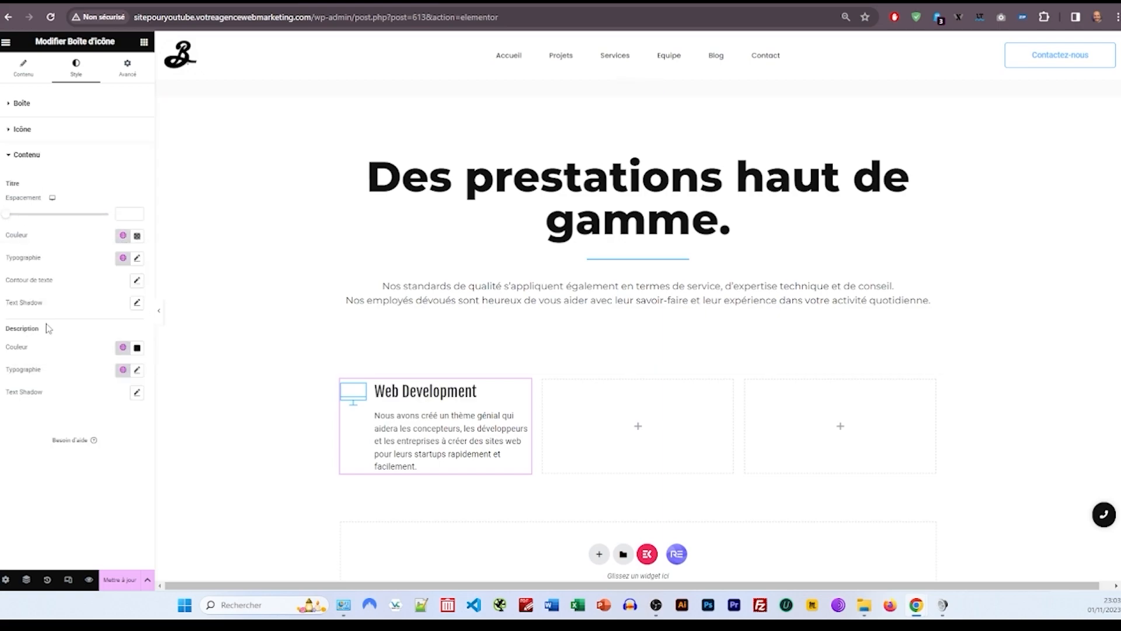
# Step: Set the icon box title's typography to Montserrat, 18 px, weight 700 (Gras)
pyautogui.click(137, 258)
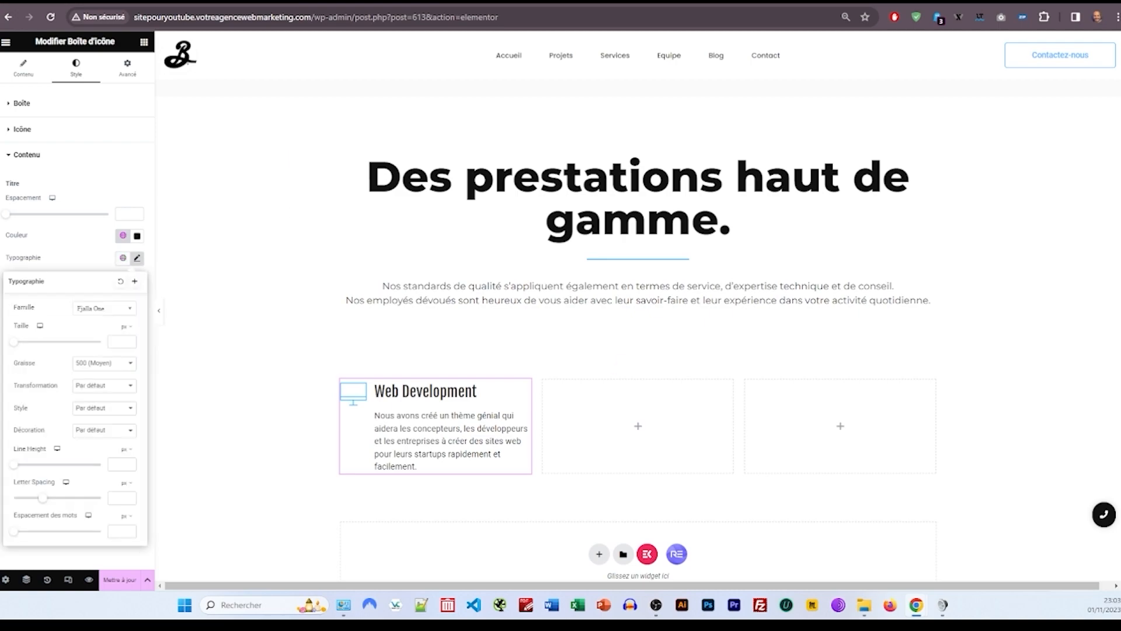
pyautogui.click(99, 307)
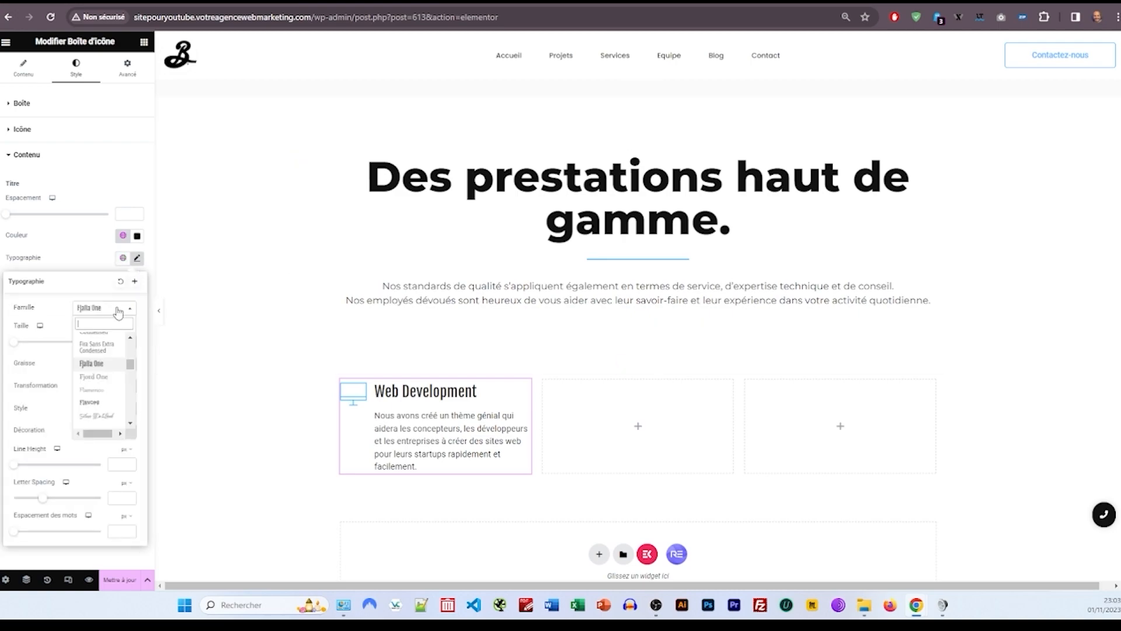
pyautogui.write('monts')
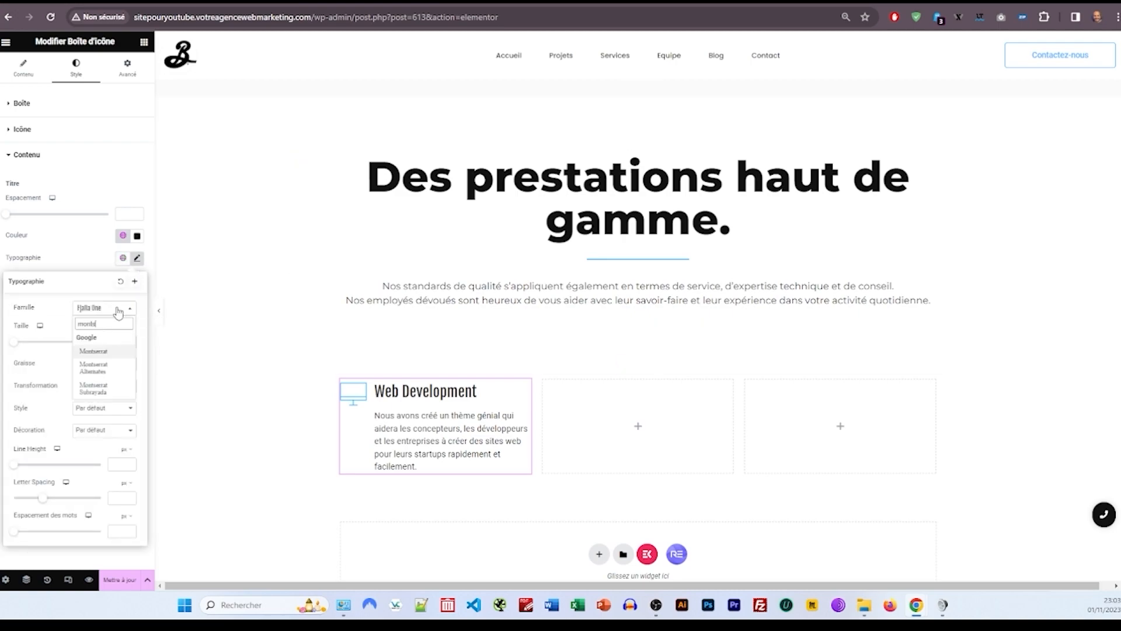
pyautogui.click(119, 351)
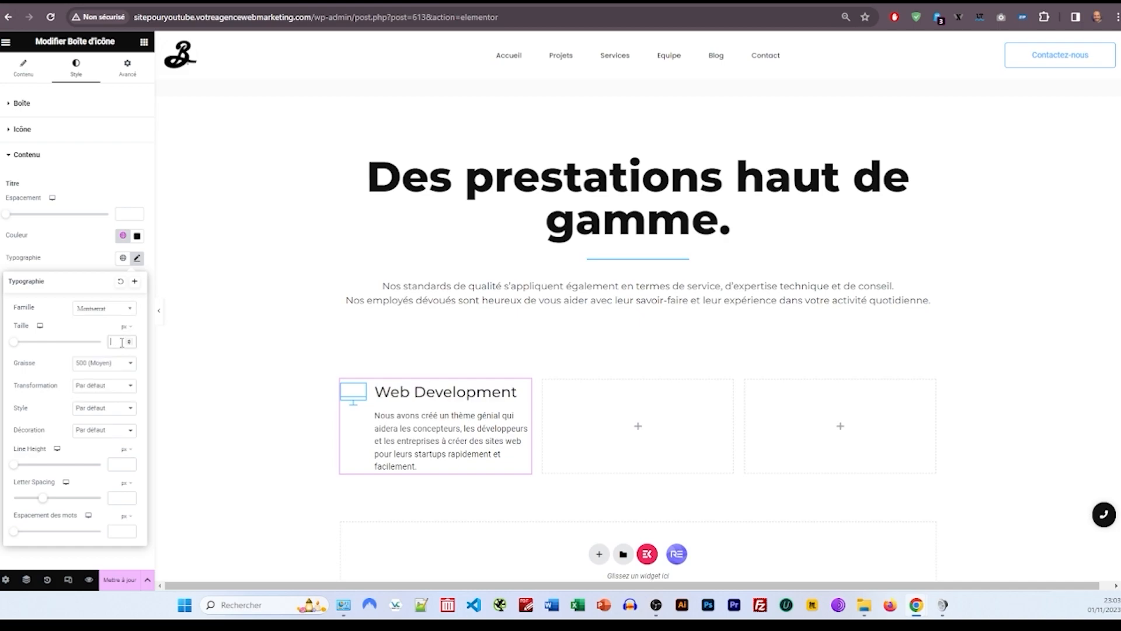
pyautogui.click(121, 342)
pyautogui.write('18')
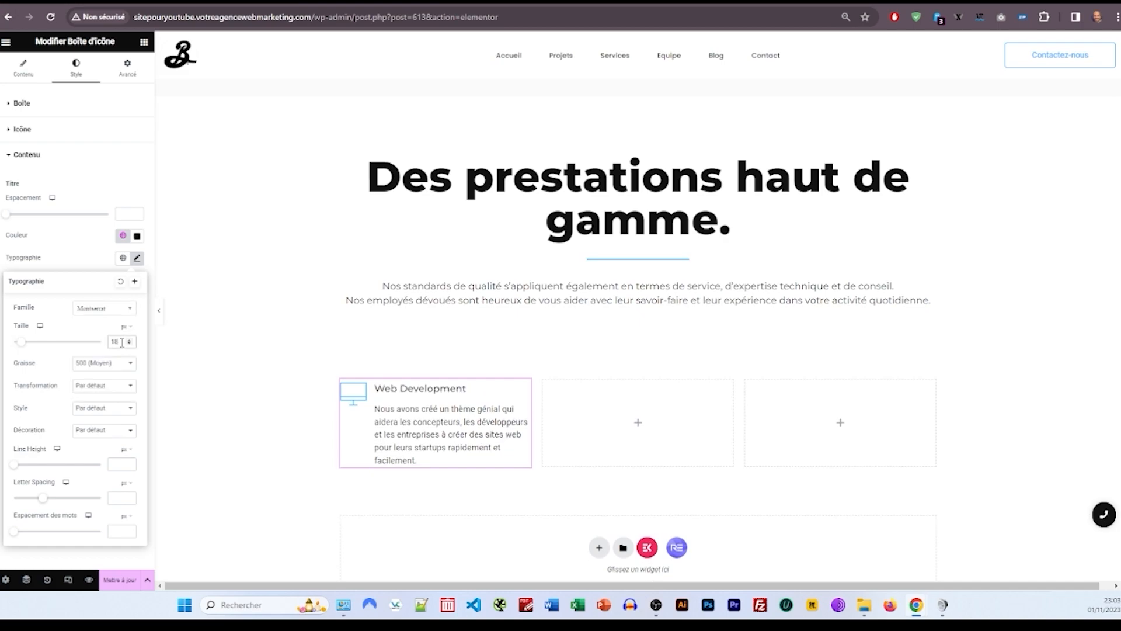
pyautogui.click(99, 365)
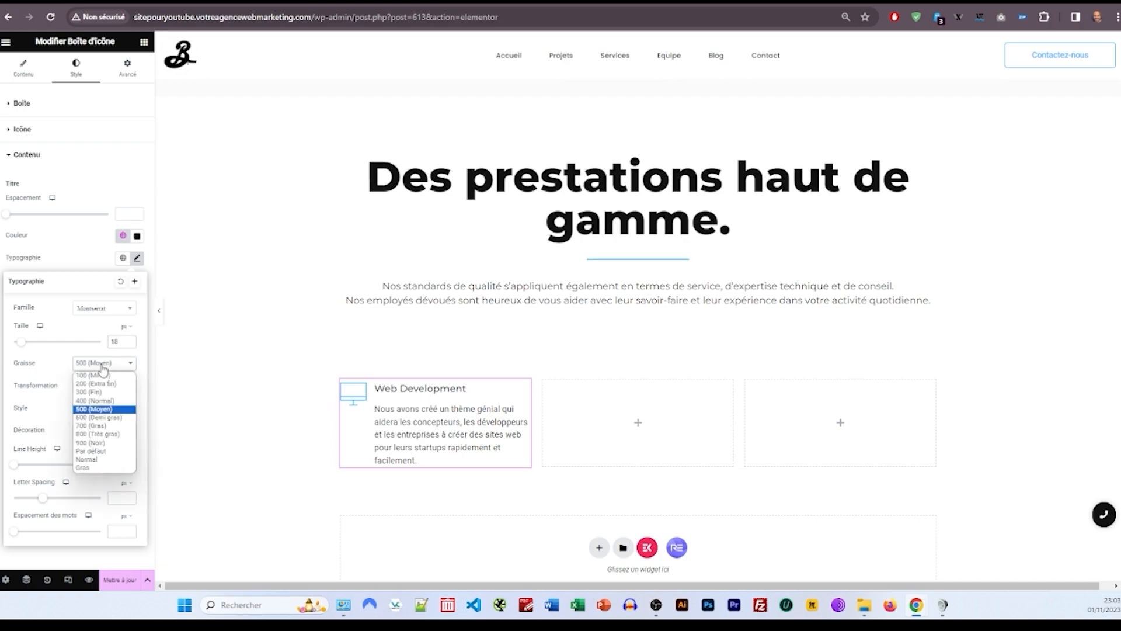
pyautogui.click(90, 427)
pyautogui.click(83, 259)
# Step: Set the icon box description's typography to Poppins at 14 px
pyautogui.click(137, 369)
pyautogui.click(103, 420)
pyautogui.write('poppi')
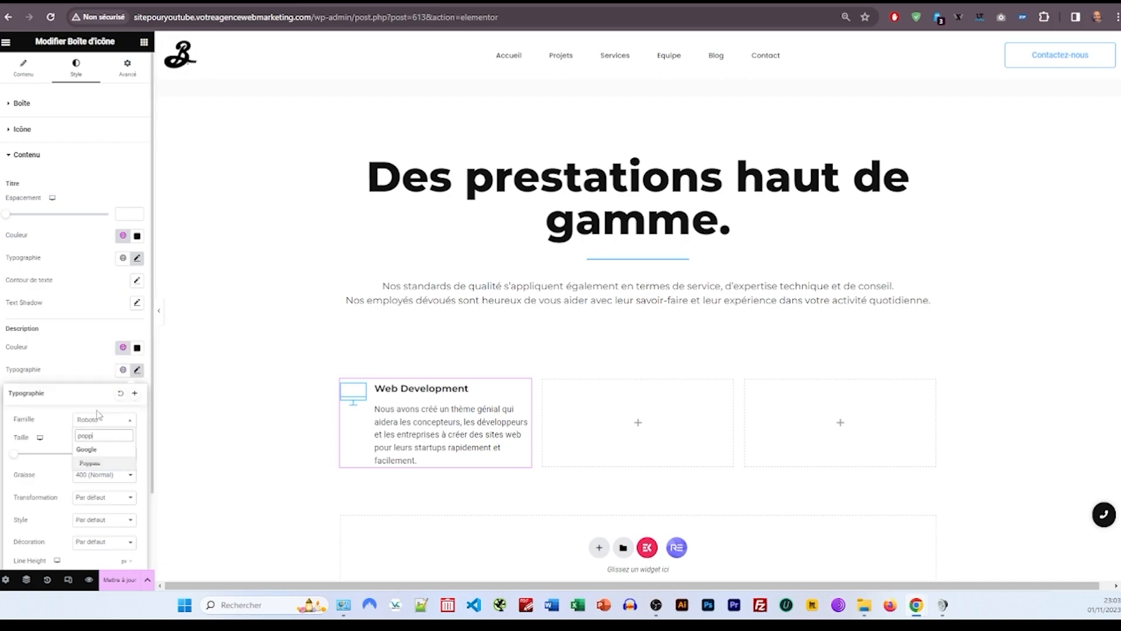
pyautogui.click(94, 462)
pyautogui.click(118, 454)
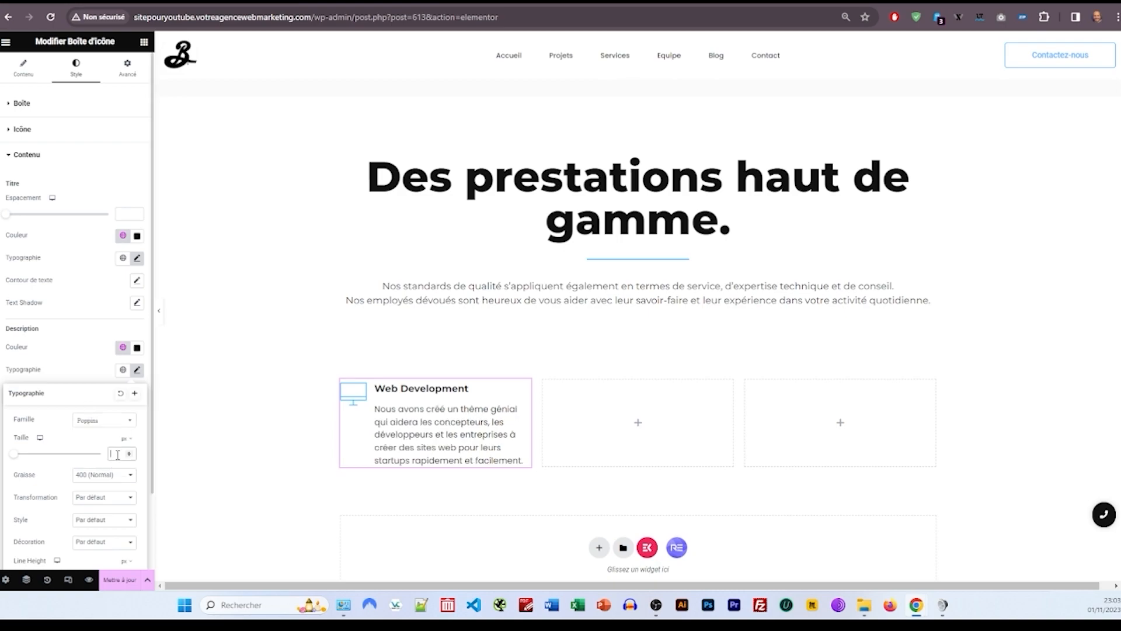
pyautogui.write('14')
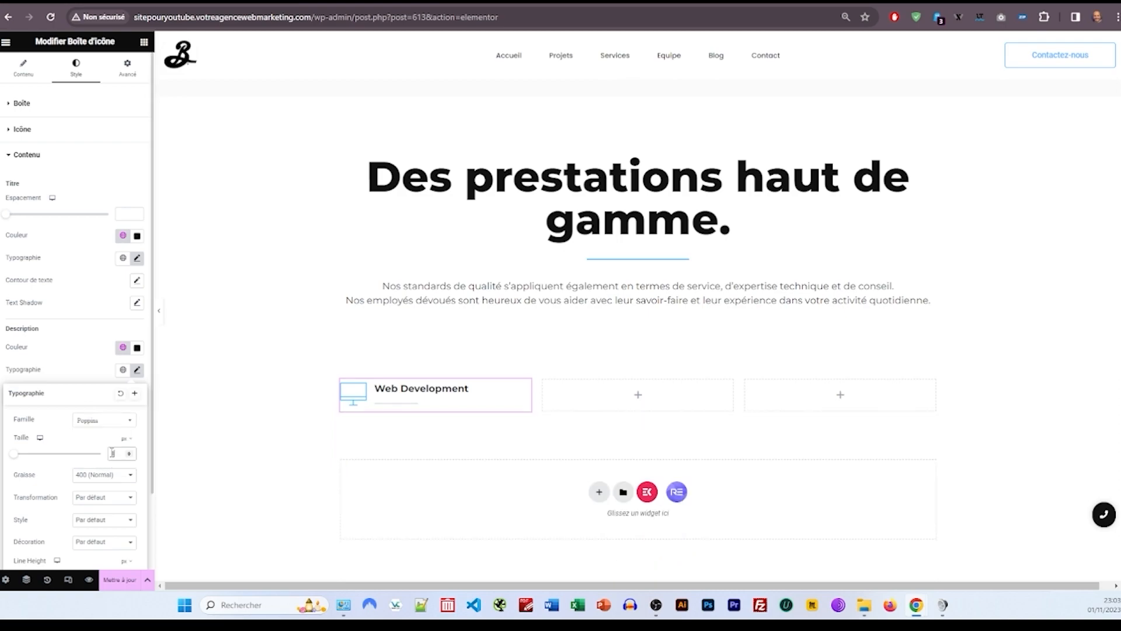
# Step: Copy the Web Development icon box into the second and third columns of the services section
pyautogui.click(79, 364)
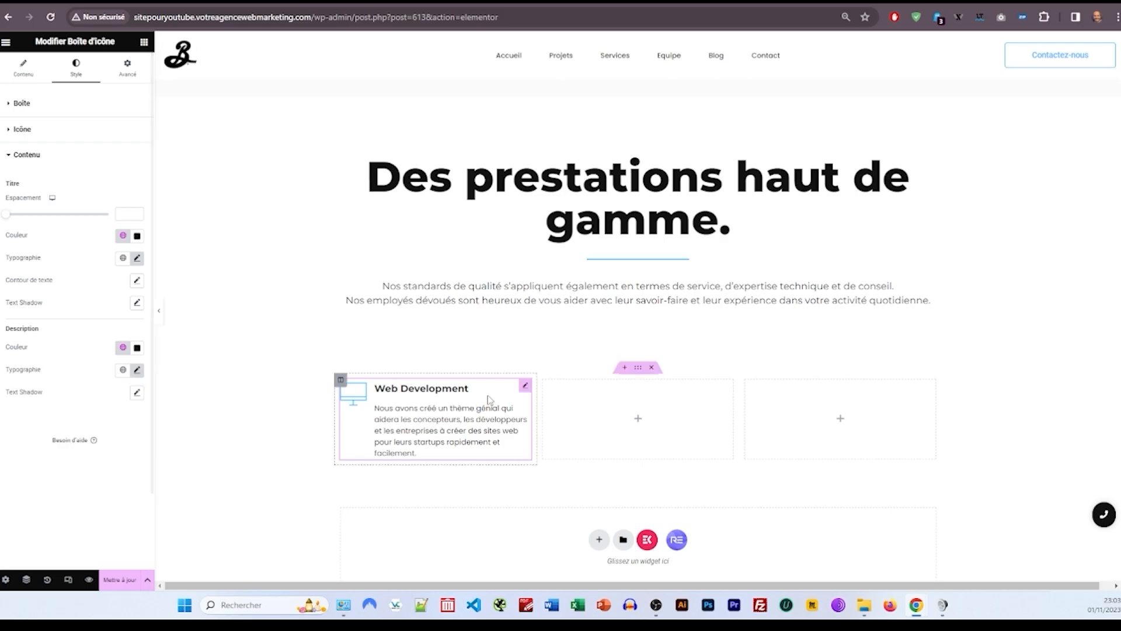
pyautogui.rightClick(453, 403)
pyautogui.click(491, 459)
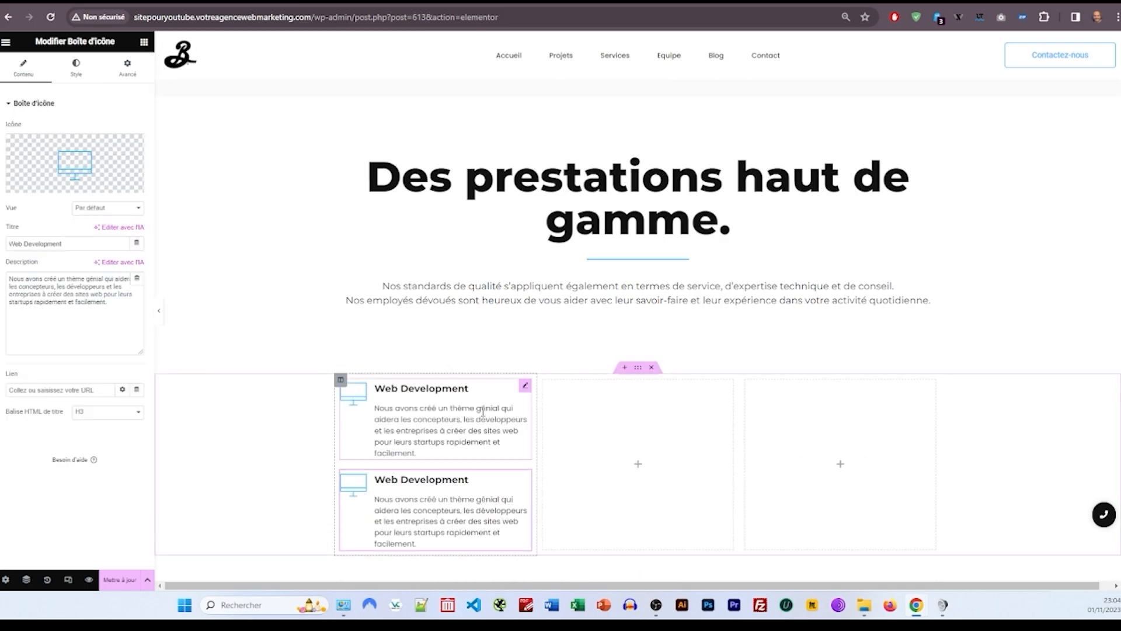
pyautogui.rightClick(484, 371)
pyautogui.click(507, 416)
pyautogui.moveTo(526, 478); pyautogui.dragTo(622, 435)
pyautogui.rightClick(793, 430)
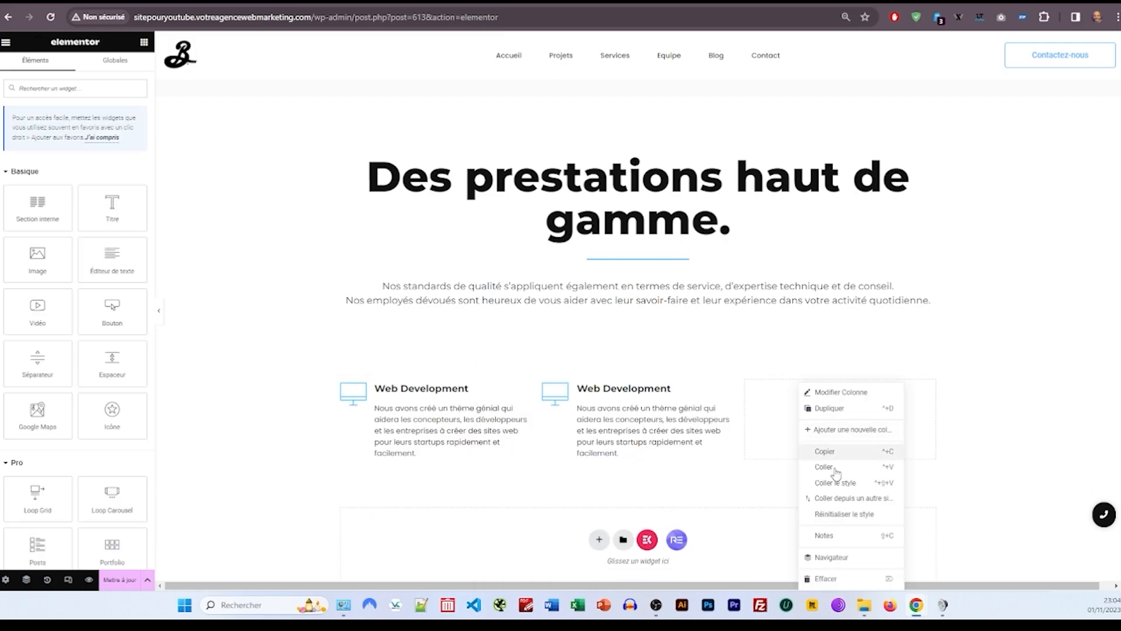
pyautogui.click(836, 465)
# Step: Duplicate the section holding the three icon boxes to create a second row of services
pyautogui.rightClick(639, 368)
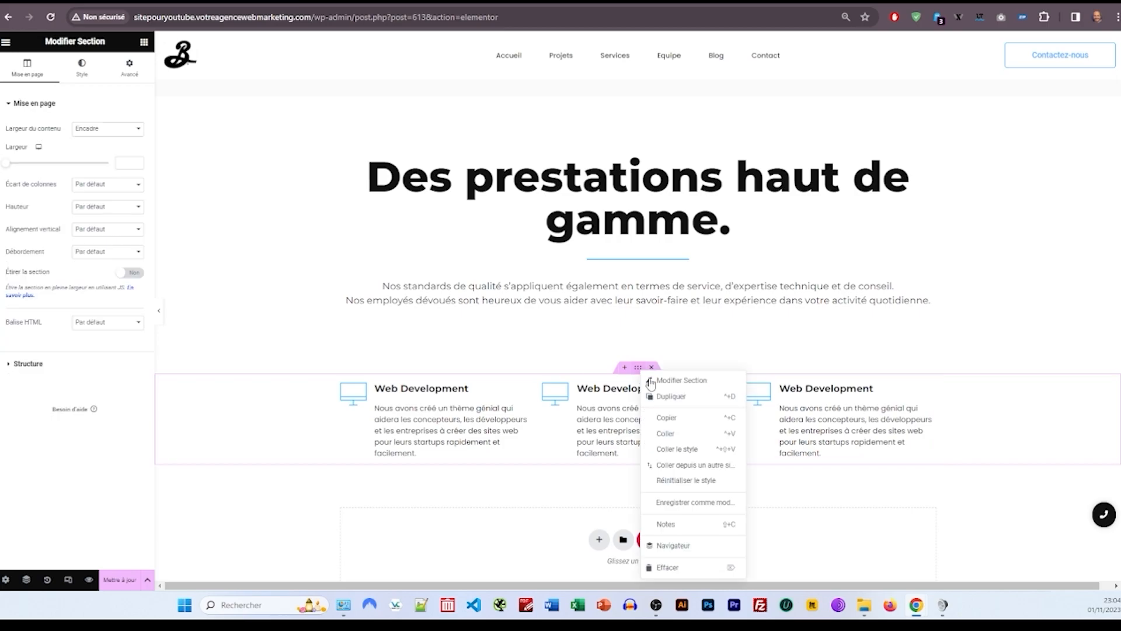
pyautogui.click(671, 396)
pyautogui.scroll(-3, 638, 327)
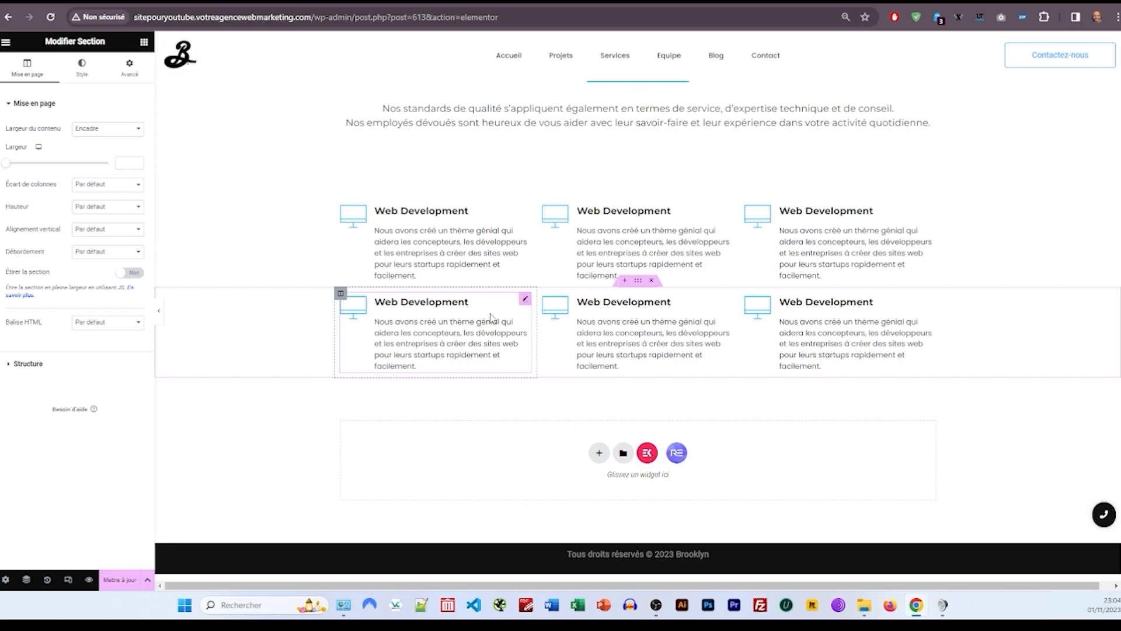
# Step: Move the three icon boxes of the duplicated section up into the matching columns of the first services section
pyautogui.moveTo(526, 303); pyautogui.dragTo(514, 283)
pyautogui.moveTo(726, 397); pyautogui.dragTo(660, 324)
pyautogui.moveTo(930, 390); pyautogui.dragTo(749, 375)
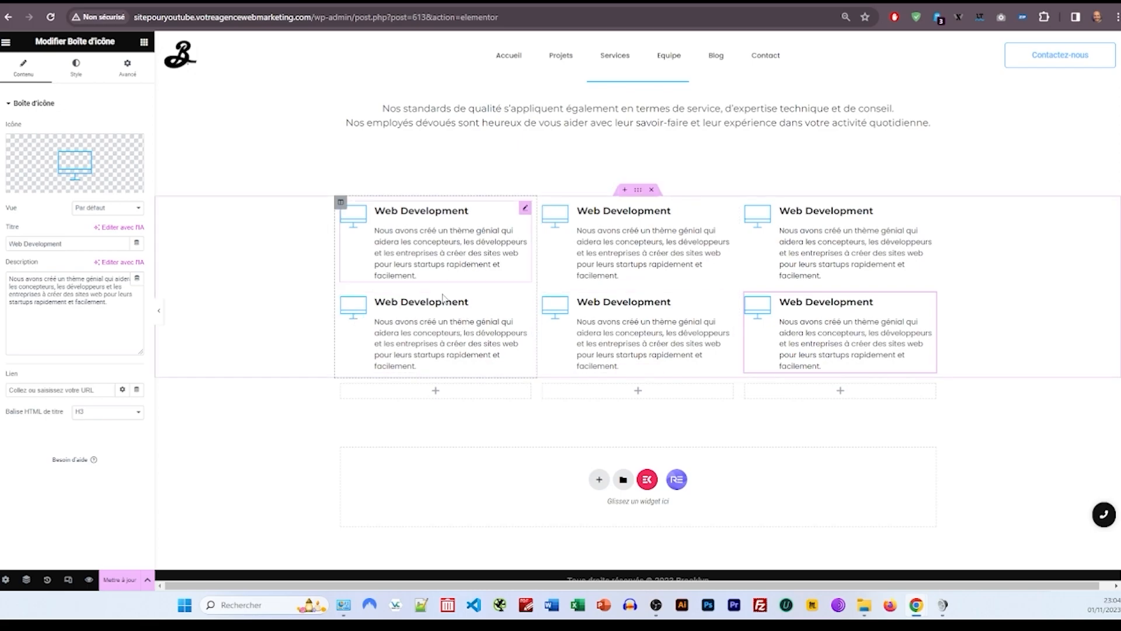
# Step: Replace the icon of the lower icon box in the first column with the blue compass from the media library
pyautogui.click(423, 302)
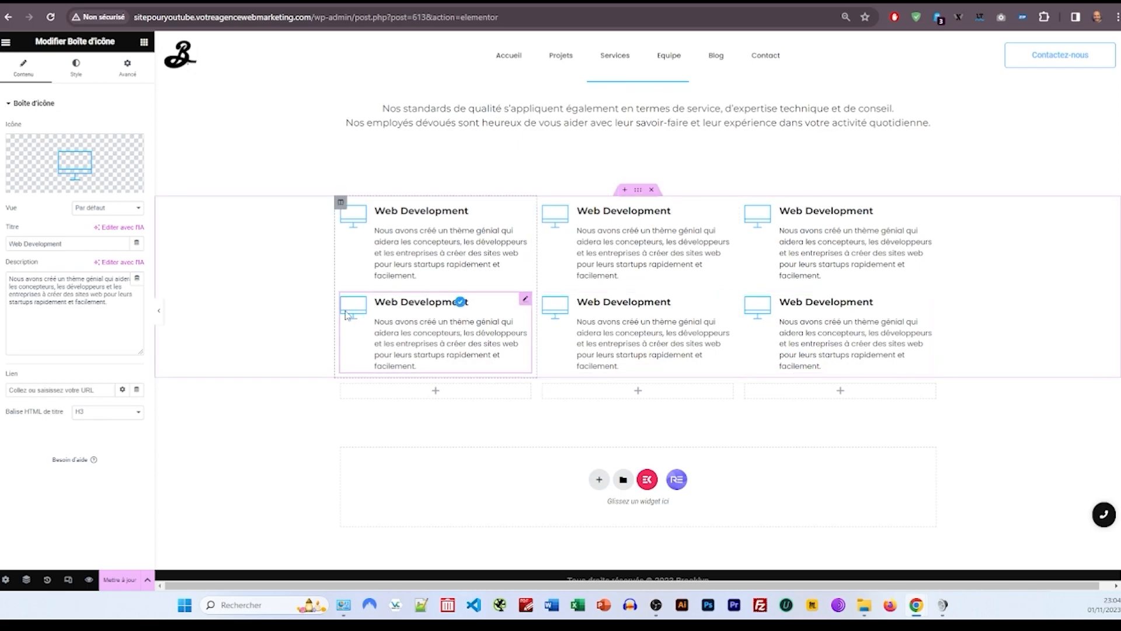
pyautogui.click(108, 186)
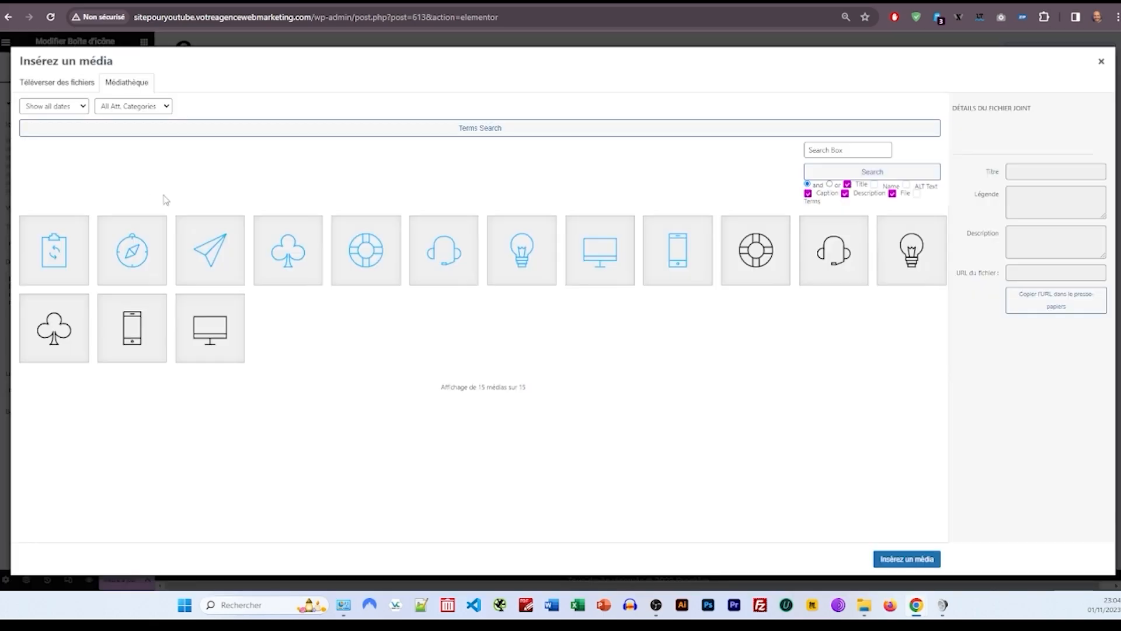
pyautogui.click(133, 253)
pyautogui.click(906, 559)
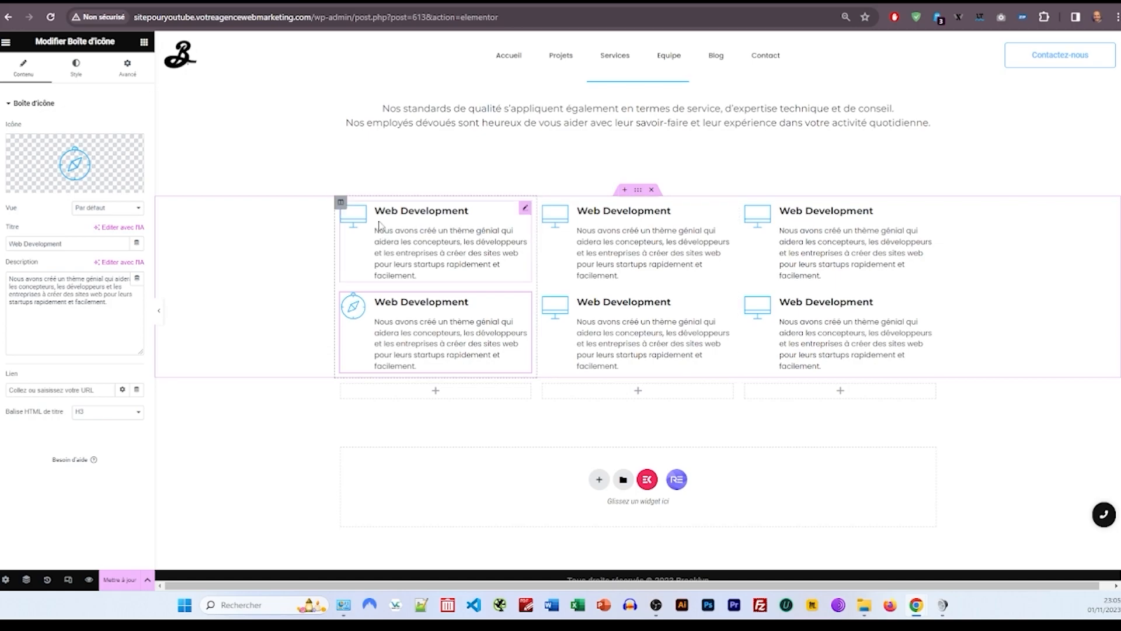
# Step: Compare the stacking order of the icon boxes in the mobile preview with the desktop layout
pyautogui.click(68, 579)
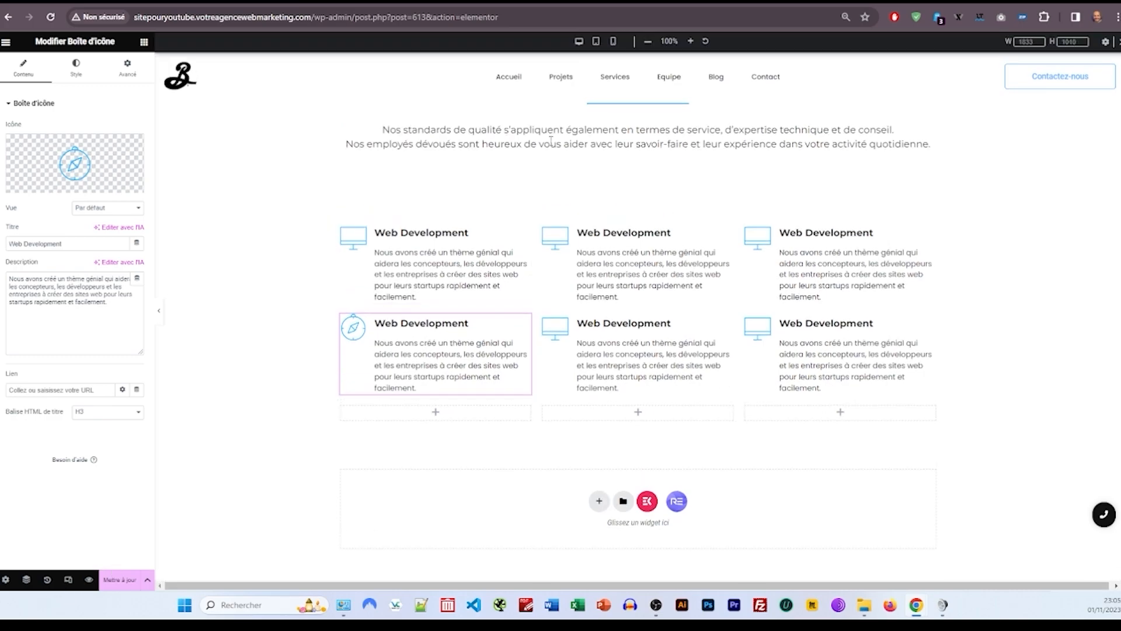
pyautogui.click(614, 41)
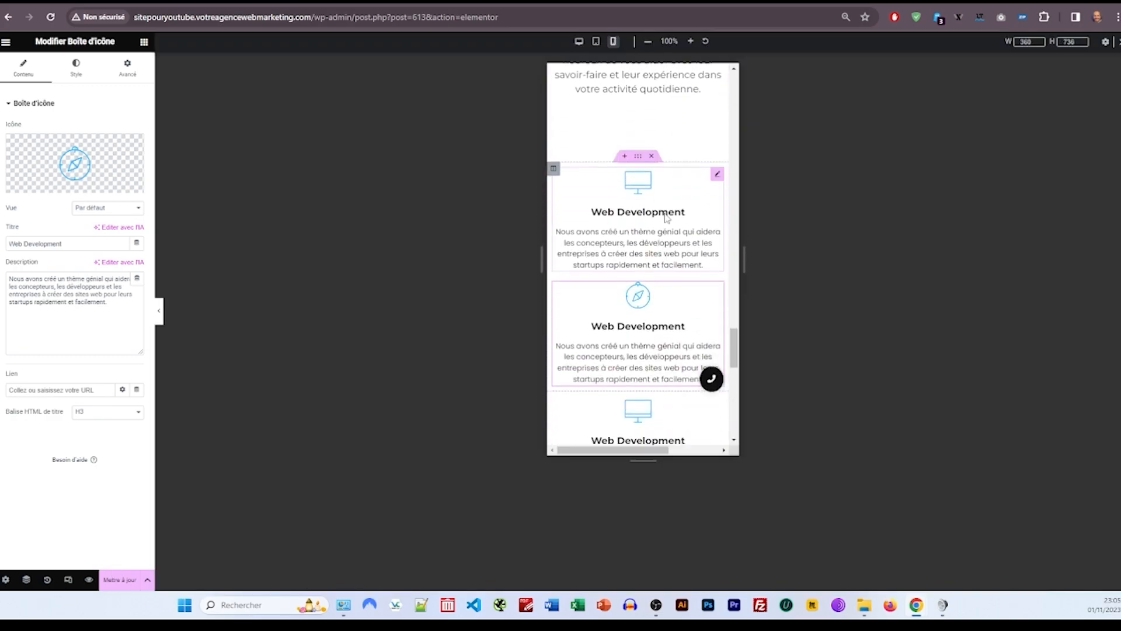
pyautogui.click(578, 41)
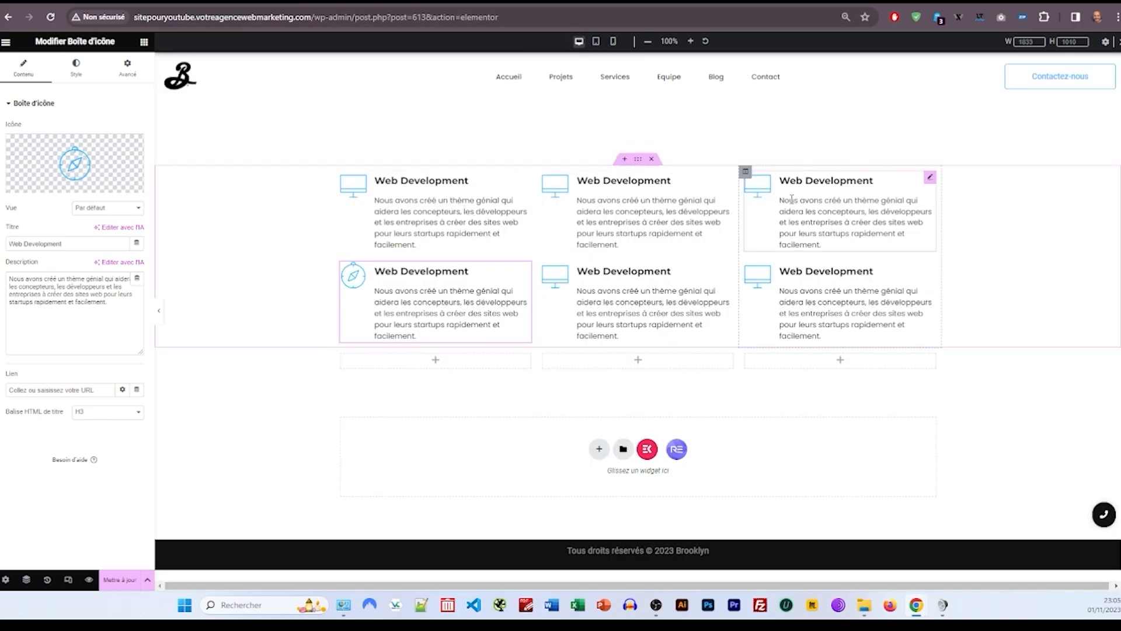
pyautogui.click(613, 41)
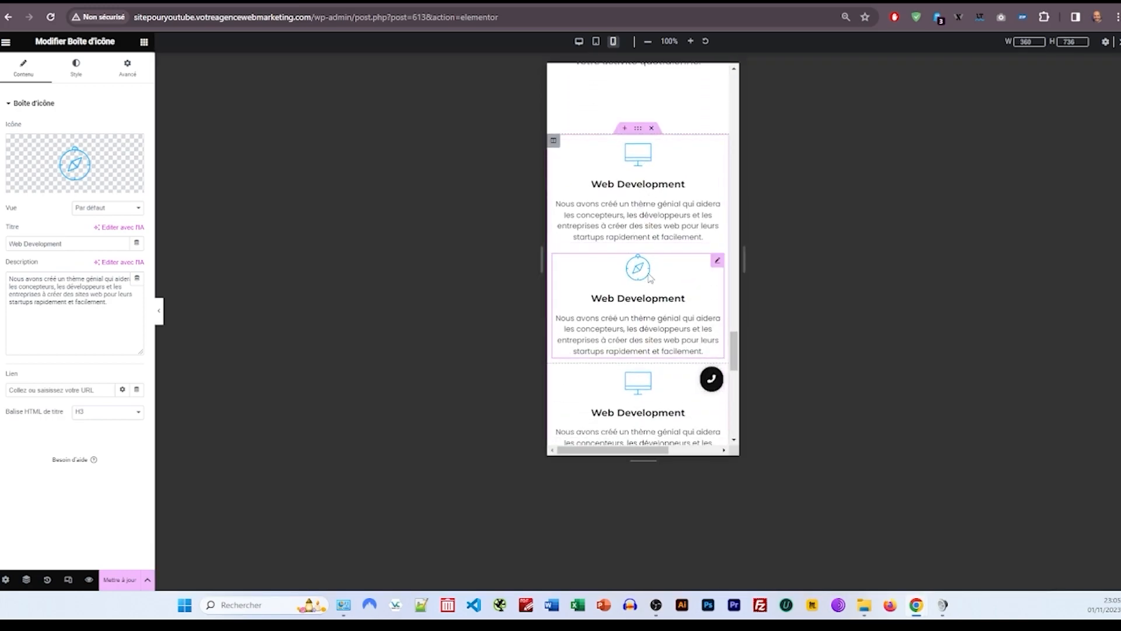
pyautogui.click(579, 41)
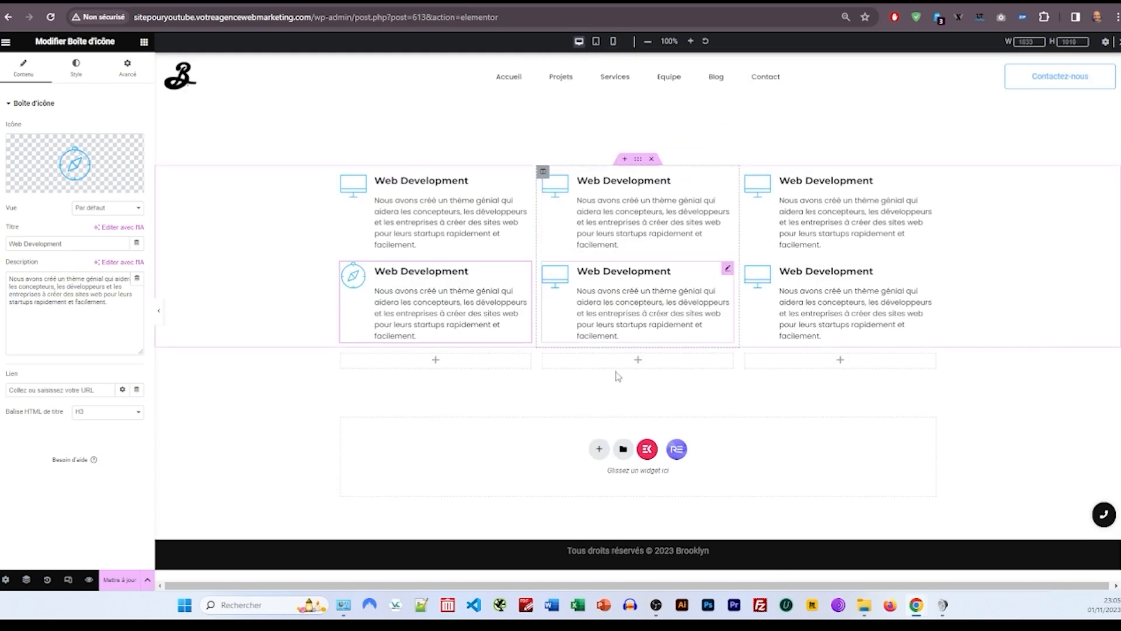
# Step: Move the three lower icon boxes back down into the empty columns of the duplicated section
pyautogui.moveTo(526, 281); pyautogui.dragTo(496, 374)
pyautogui.moveTo(725, 274); pyautogui.dragTo(638, 391)
pyautogui.moveTo(931, 268); pyautogui.dragTo(841, 327)
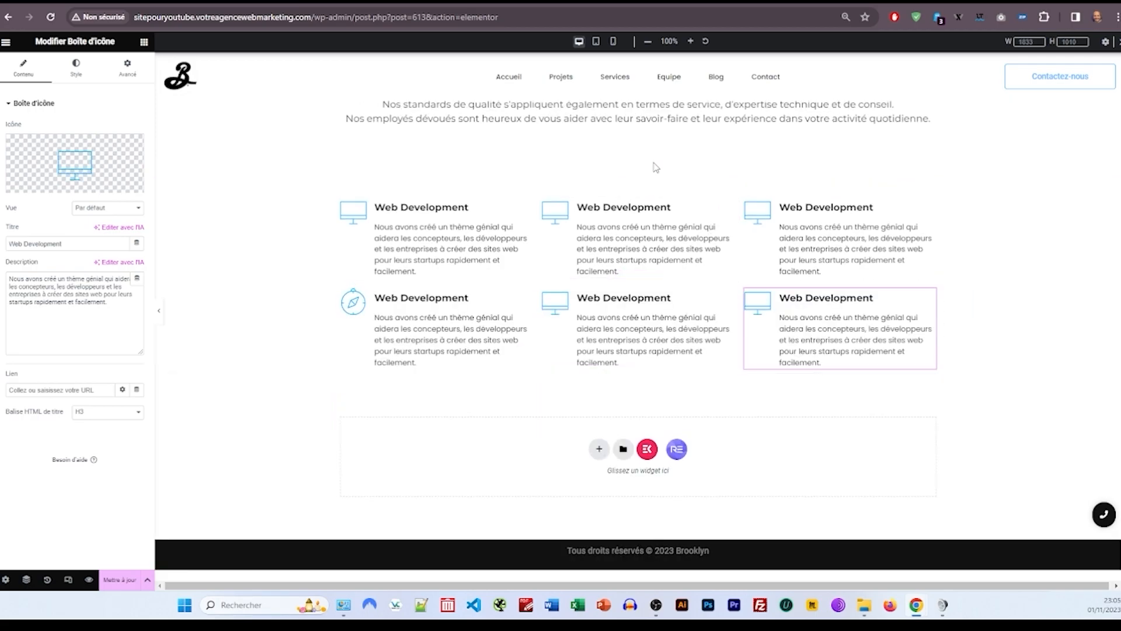
# Step: Check the order of the services icon boxes in the mobile preview and return to the desktop view
pyautogui.click(613, 42)
pyautogui.scroll(-10, 642, 234)
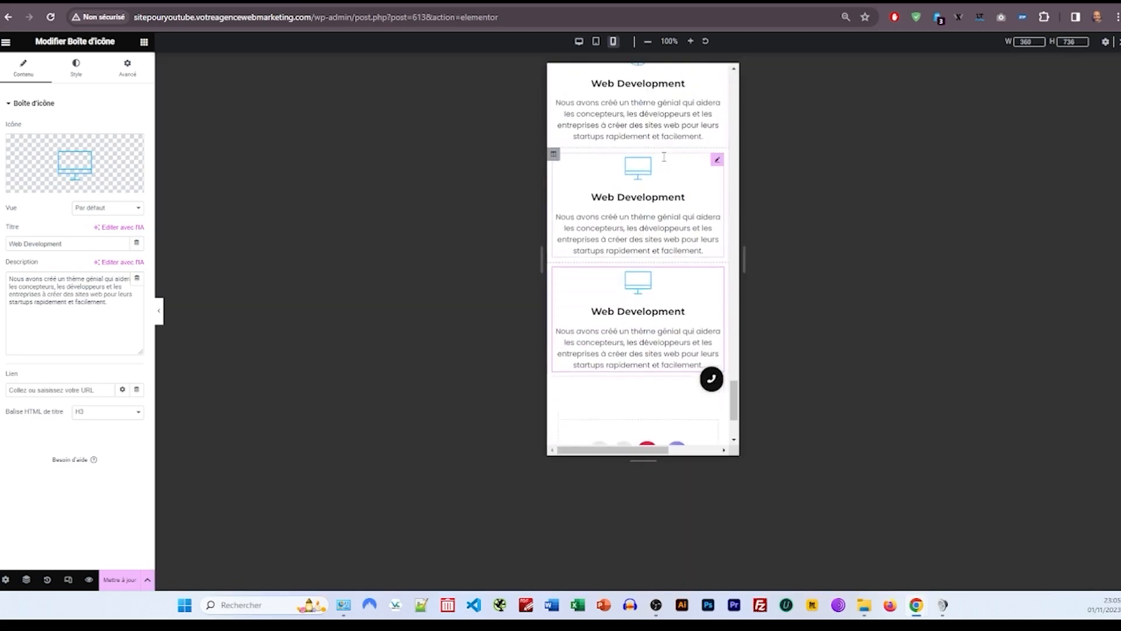
pyautogui.scroll(4, 664, 156)
pyautogui.scroll(-5, 642, 234)
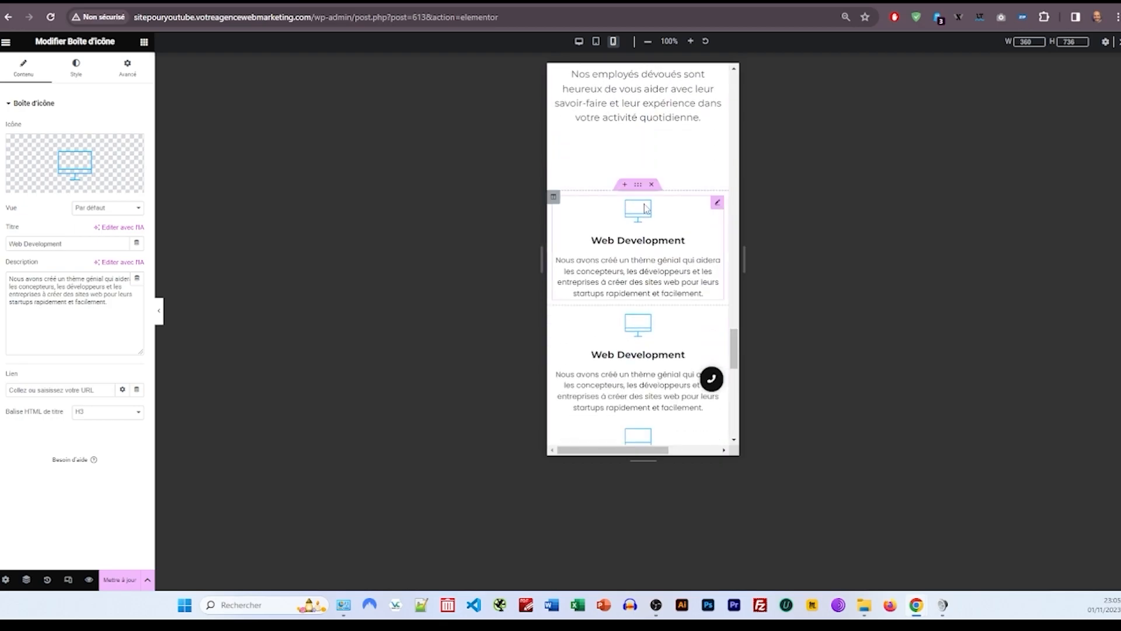
pyautogui.scroll(-3, 641, 233)
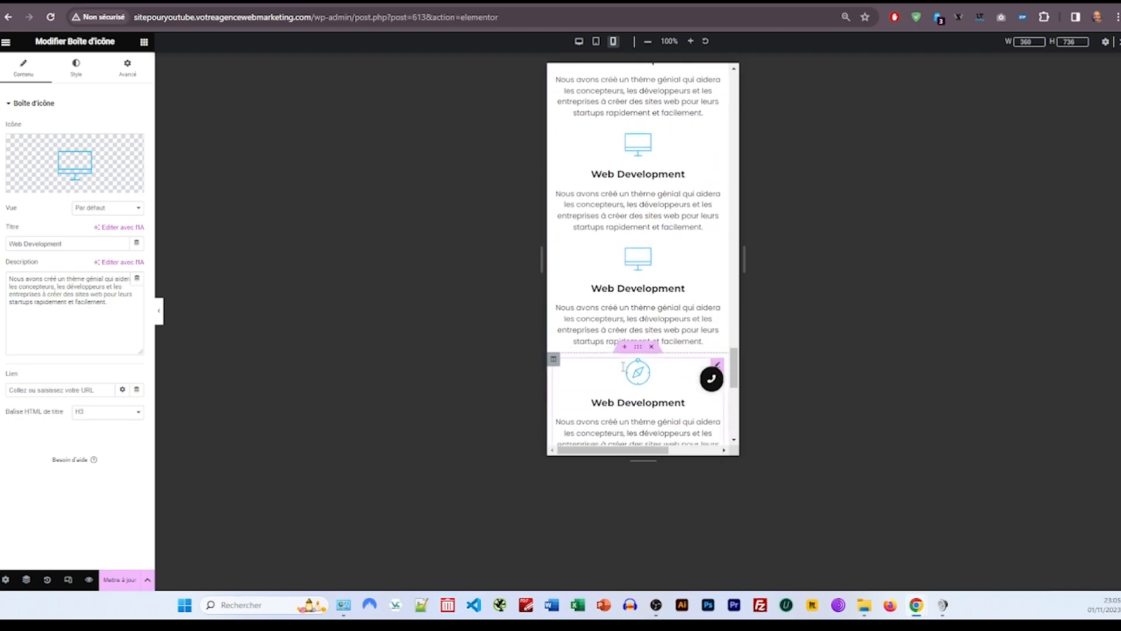
pyautogui.click(579, 41)
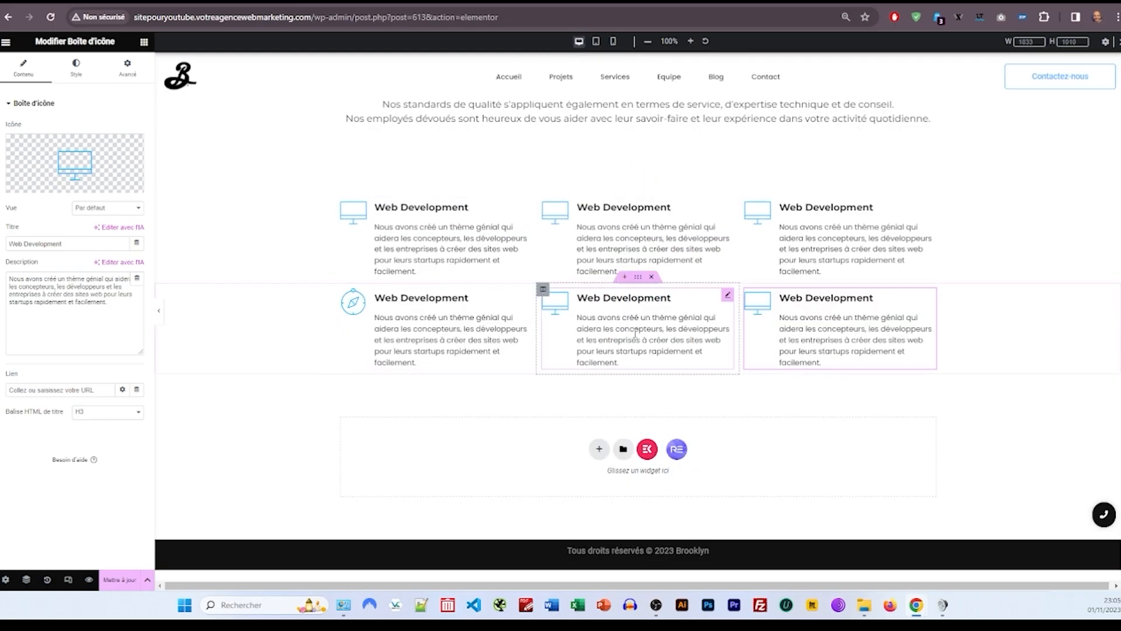
# Step: Unlink the second services section's margins and set its top margin to 50 px
pyautogui.click(638, 276)
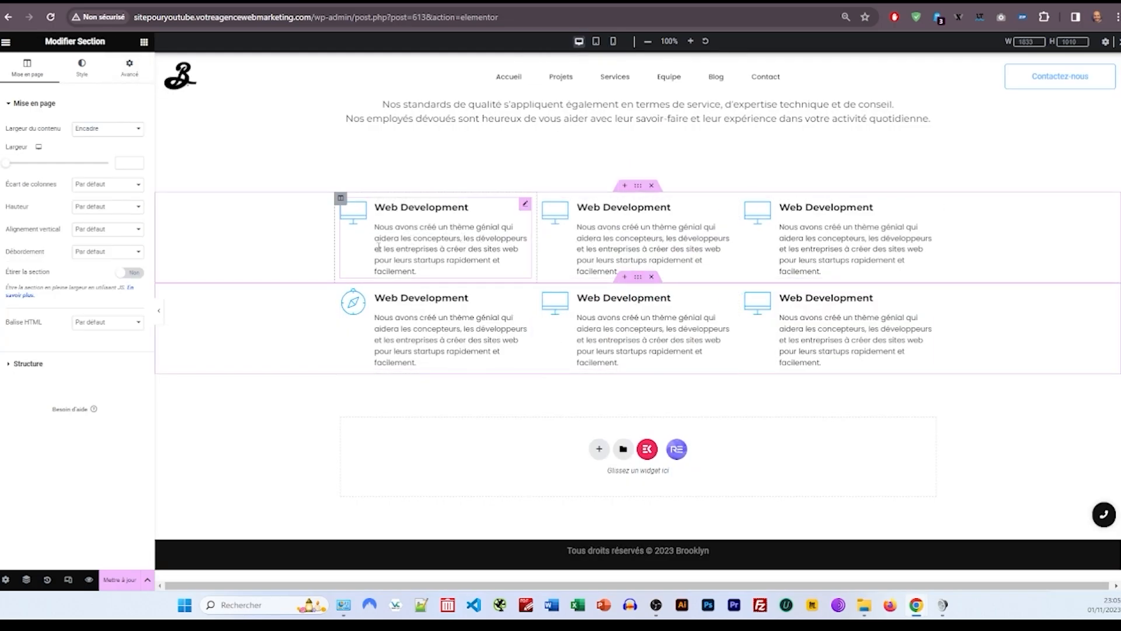
pyautogui.click(135, 68)
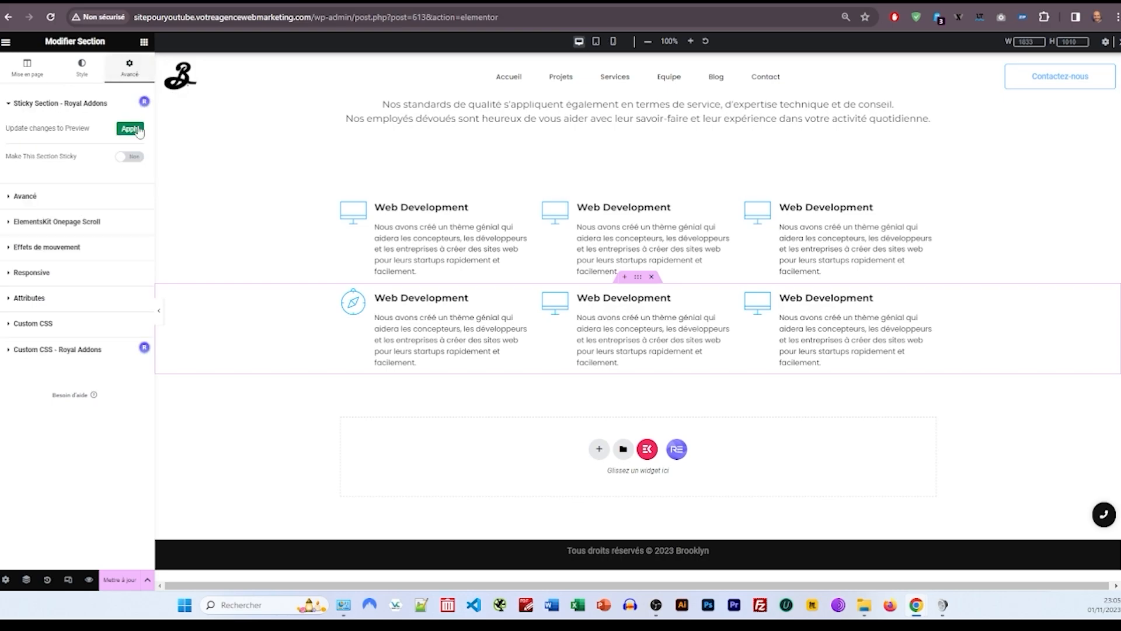
pyautogui.click(101, 195)
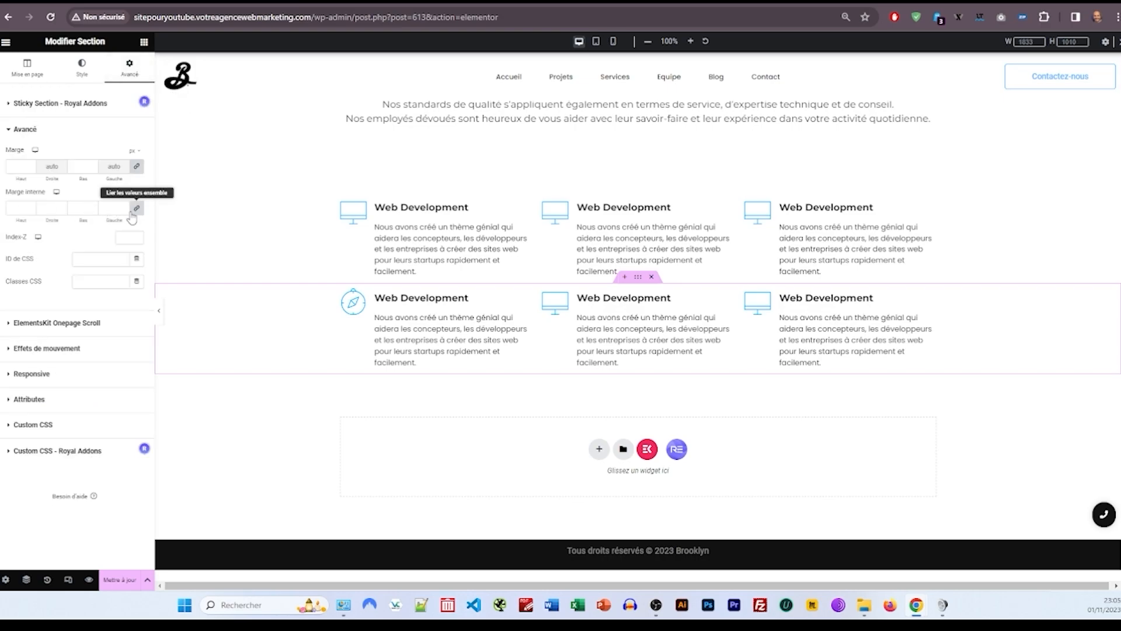
pyautogui.click(137, 168)
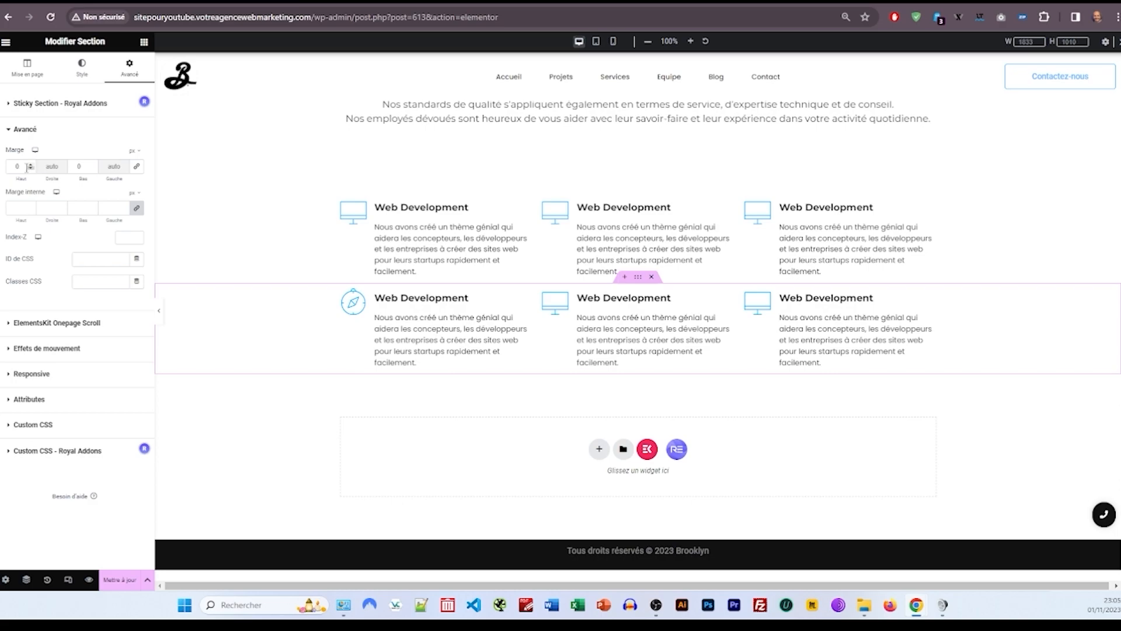
pyautogui.write('50')
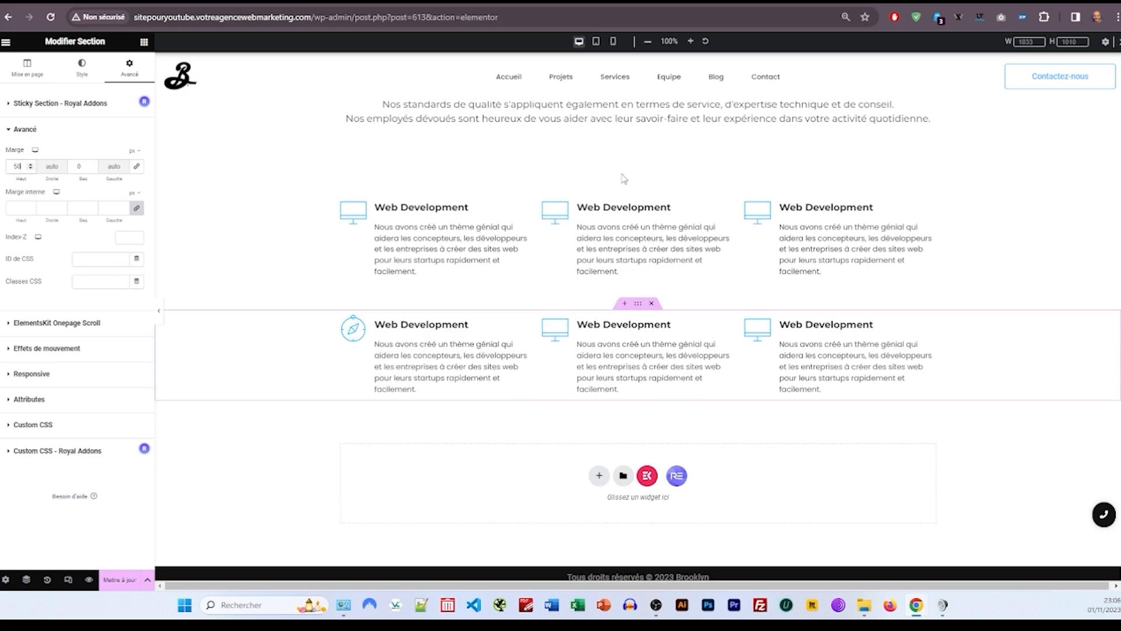
# Step: Give the first row's middle icon box the blue smartphone icon and the title "App Development"
pyautogui.click(555, 224)
pyautogui.click(113, 188)
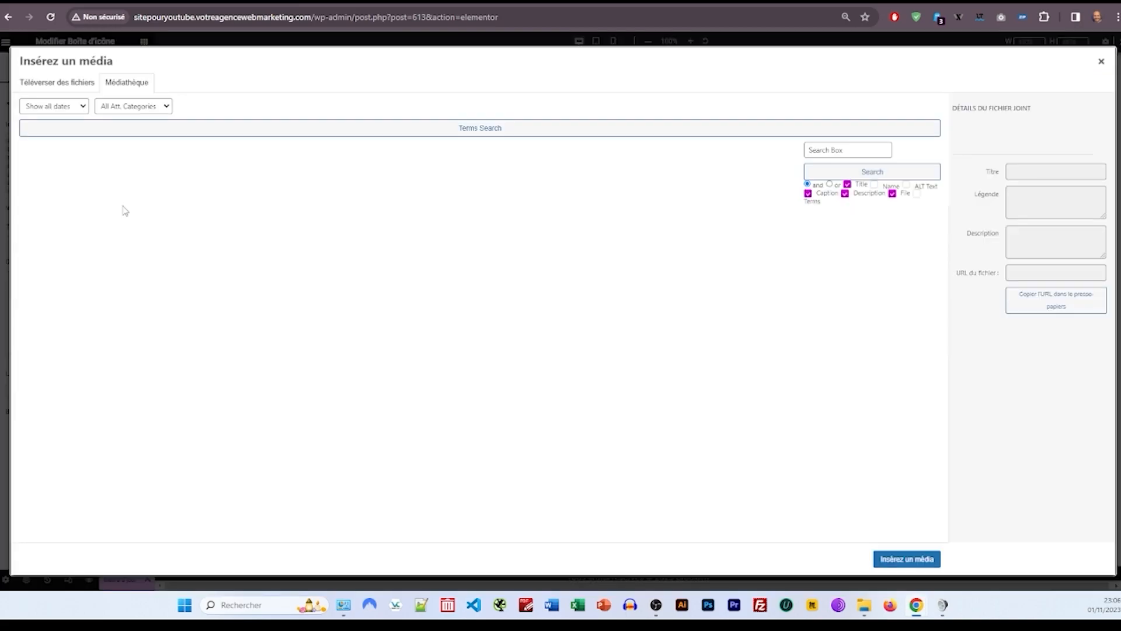
pyautogui.click(523, 273)
pyautogui.click(907, 558)
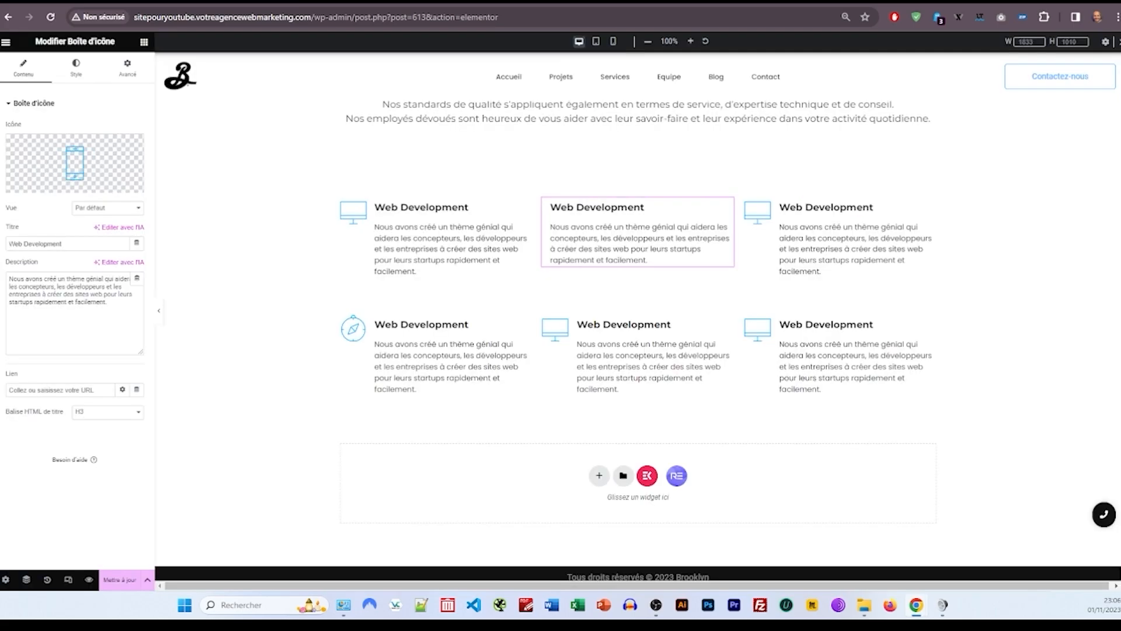
pyautogui.tripleClick(61, 242)
pyautogui.rightClick(58, 243)
pyautogui.click(97, 342)
# Step: Give the first row's third icon box the blue clover icon and the title "Consultancy"
pyautogui.click(758, 221)
pyautogui.click(121, 192)
pyautogui.click(288, 250)
pyautogui.click(907, 559)
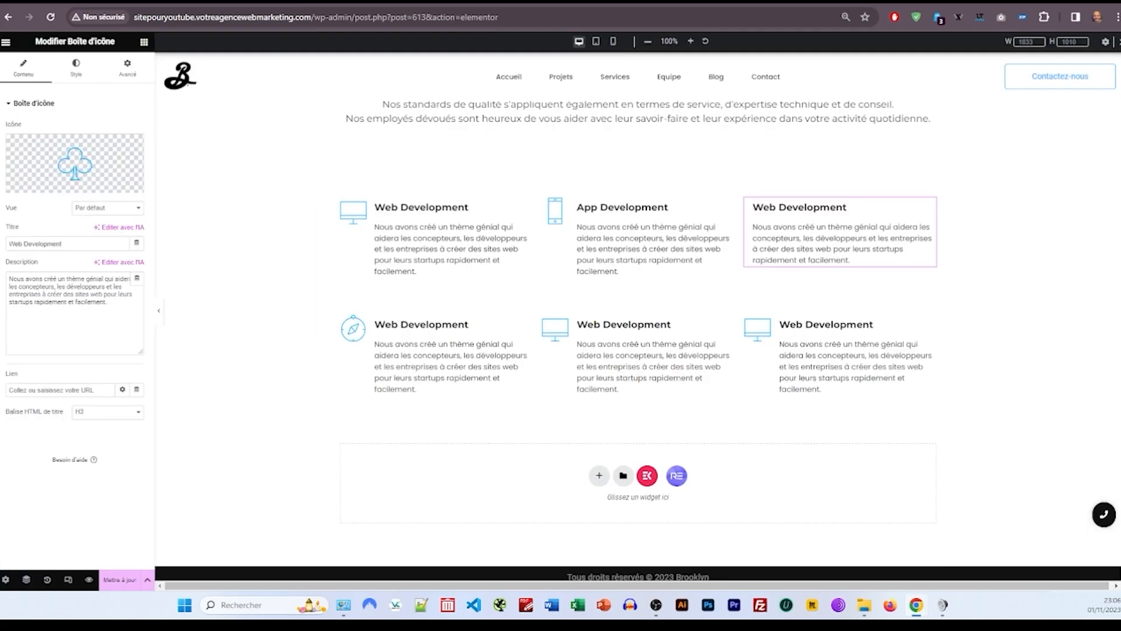
pyautogui.tripleClick(61, 243)
pyautogui.write('Consultancy')
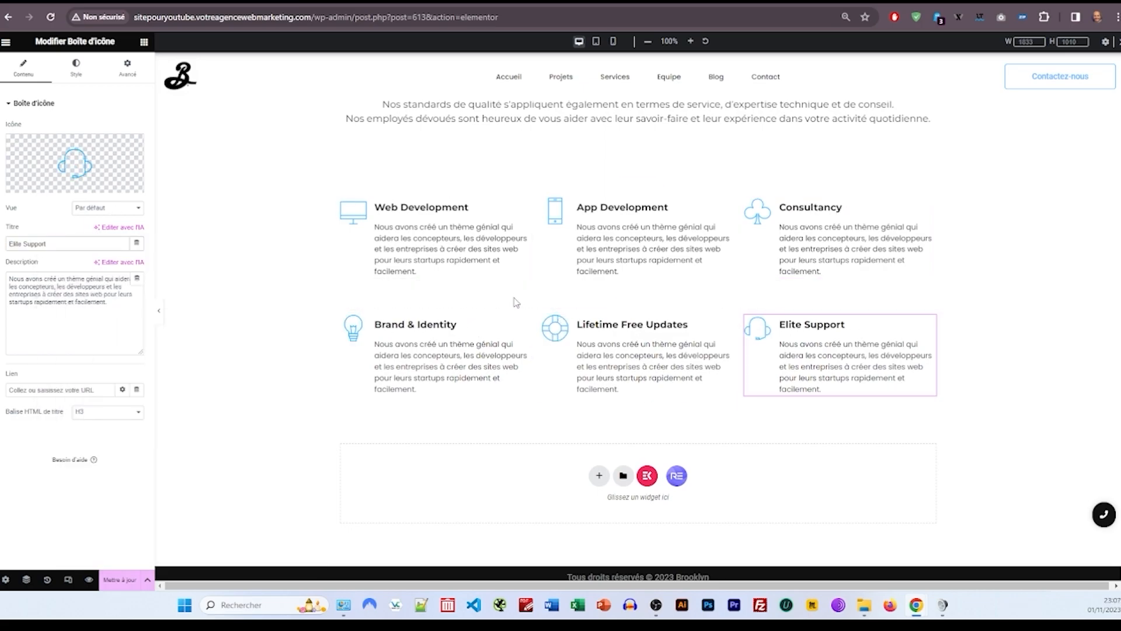
# Step: Add a new single-column section below the two rows of services
pyautogui.scroll(-1, 517, 295)
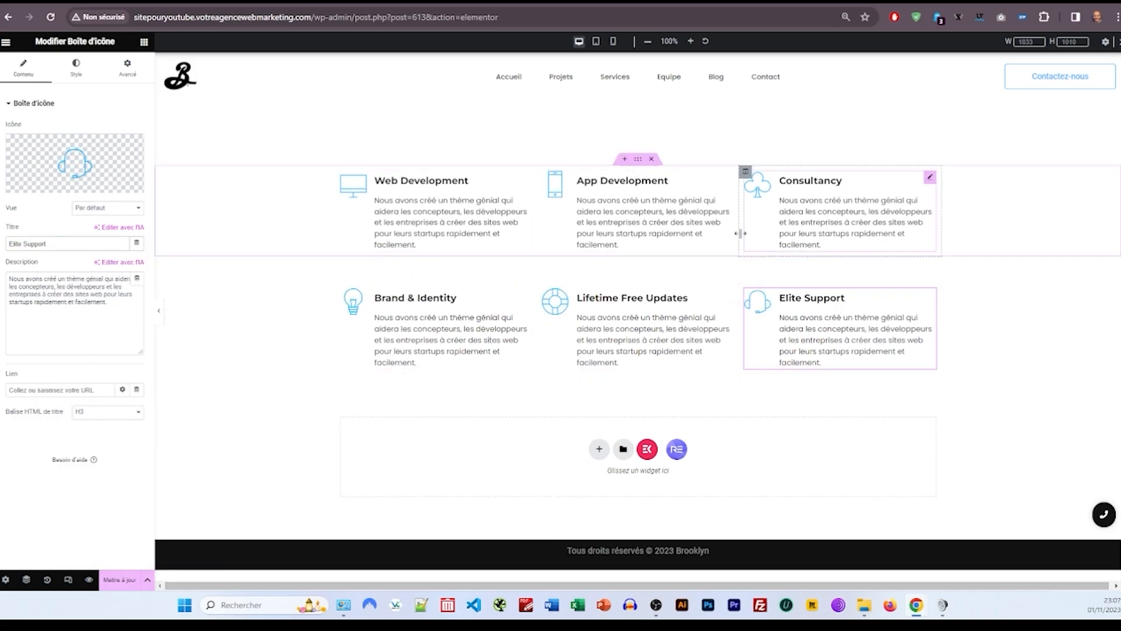
pyautogui.click(599, 449)
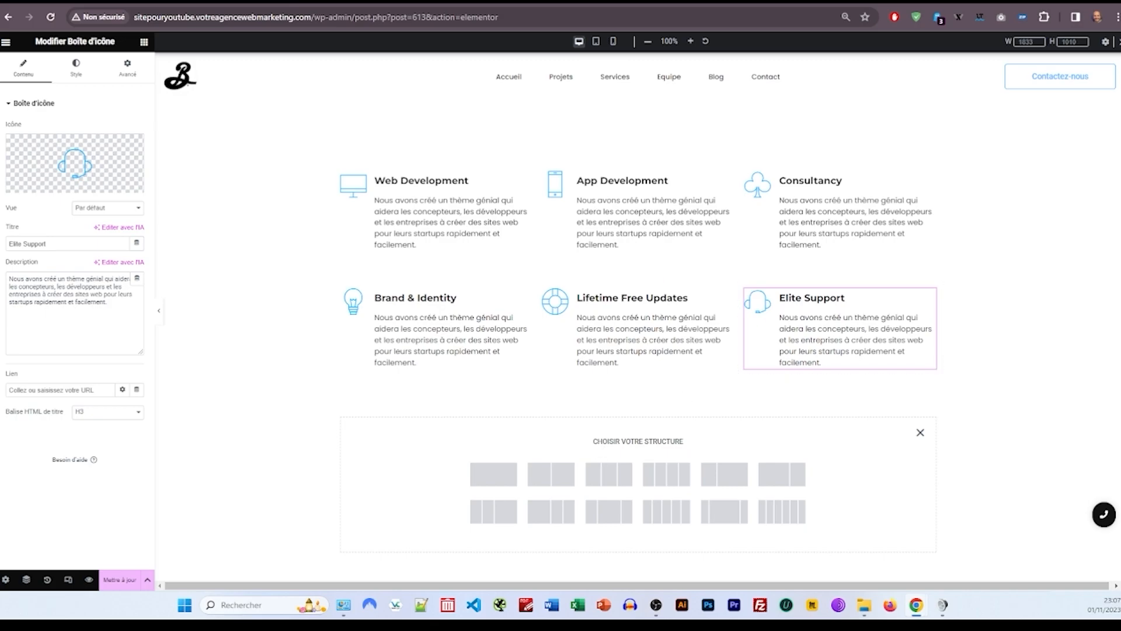
pyautogui.click(494, 473)
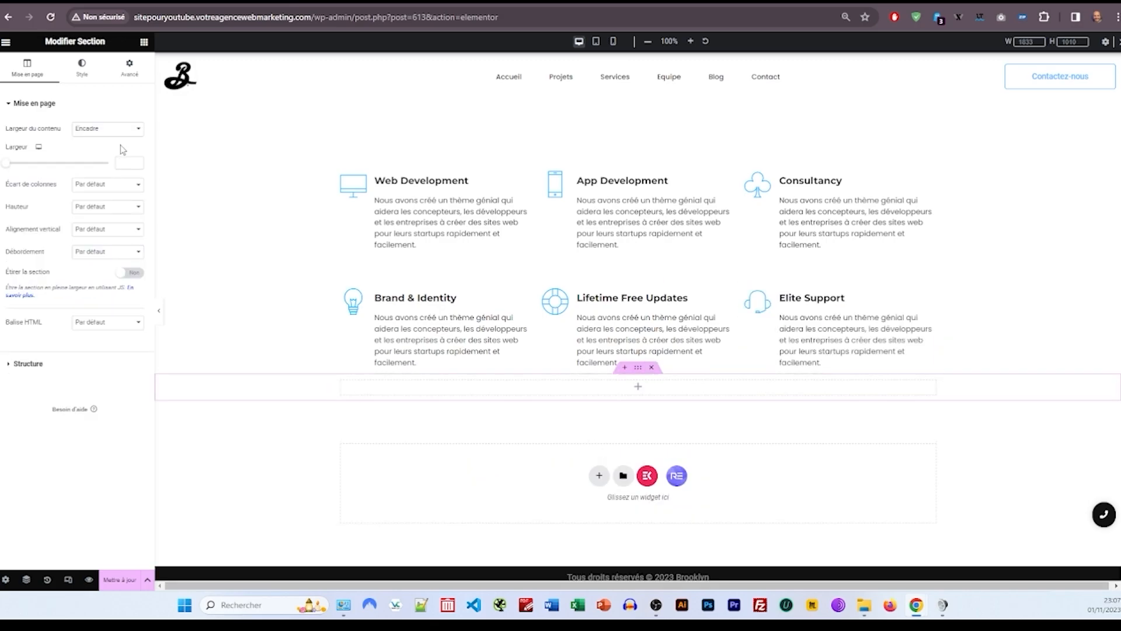
# Step: Set the new section's height to Hauteur min. with a minimum of 220 px
pyautogui.click(100, 229)
pyautogui.click(101, 234)
pyautogui.click(99, 208)
pyautogui.click(108, 235)
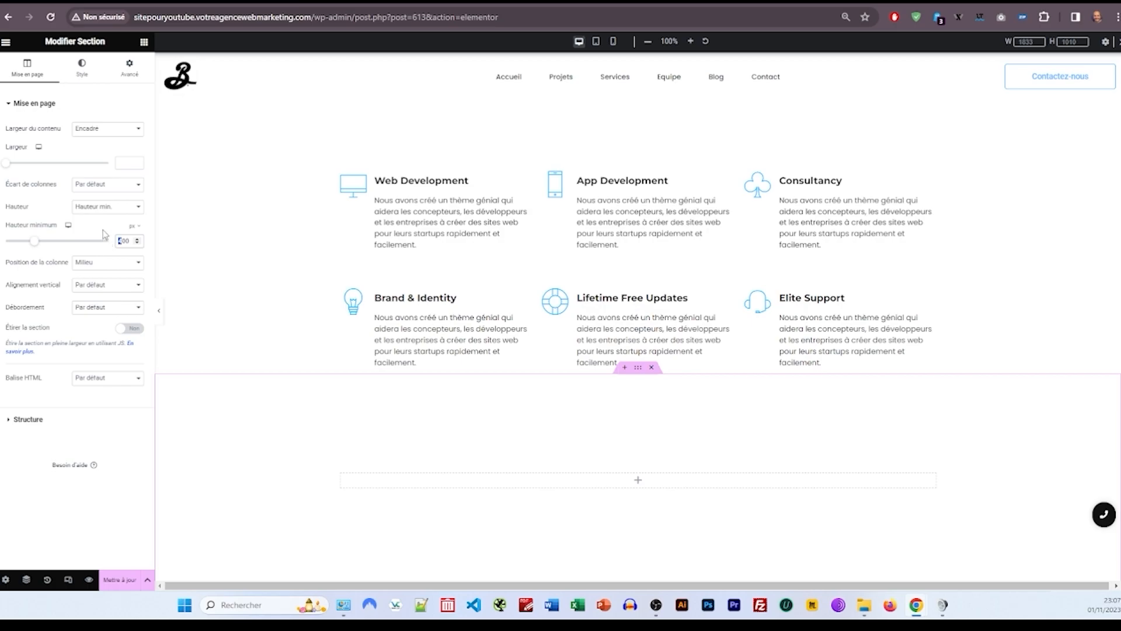
pyautogui.press('BackSpace')
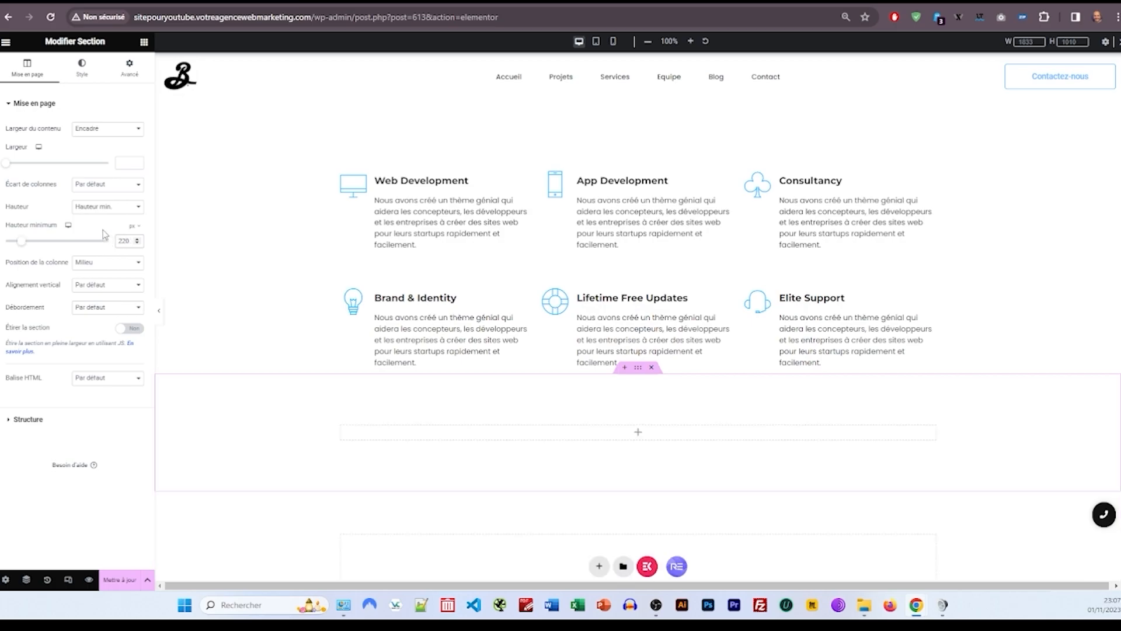
# Step: Give the new empty section a classic background in the global Texte colour, #111111
pyautogui.click(82, 68)
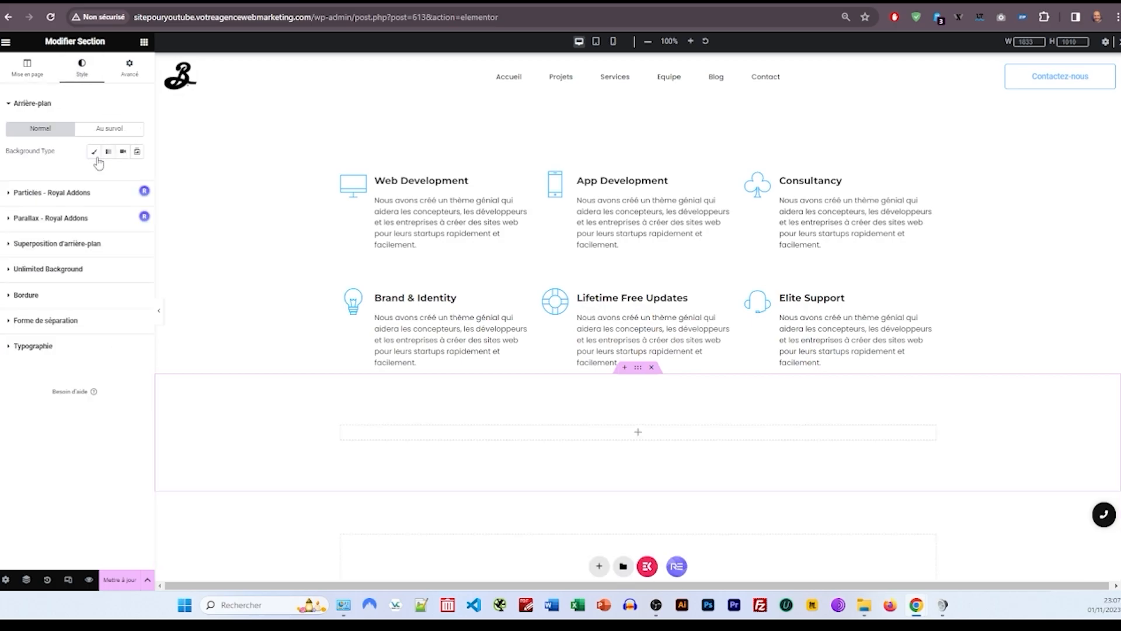
pyautogui.click(122, 174)
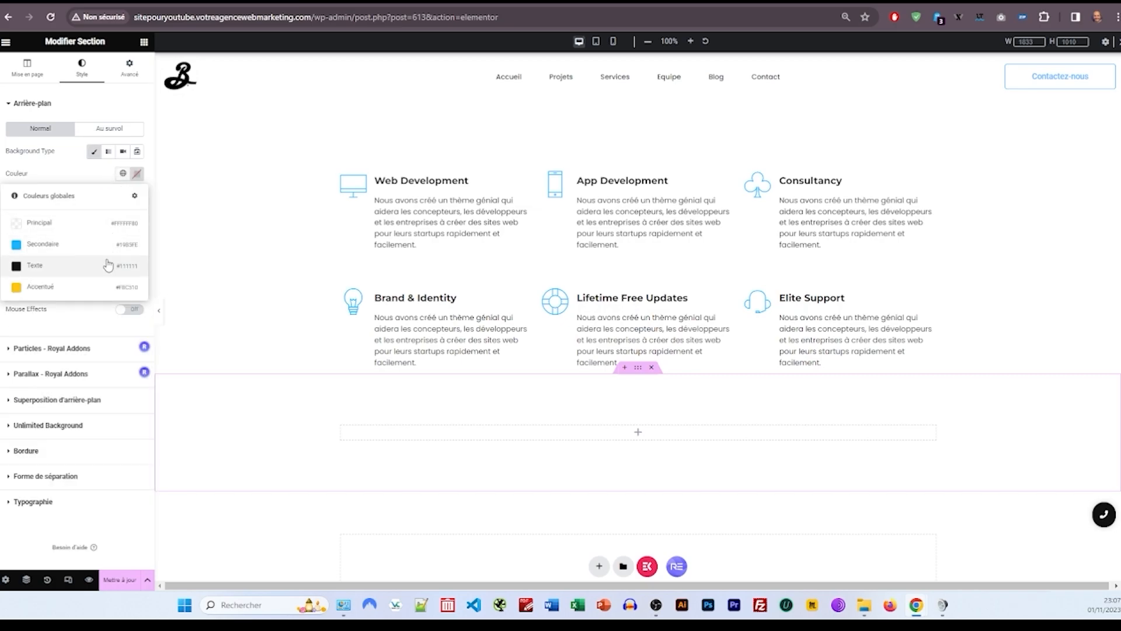
pyautogui.click(62, 270)
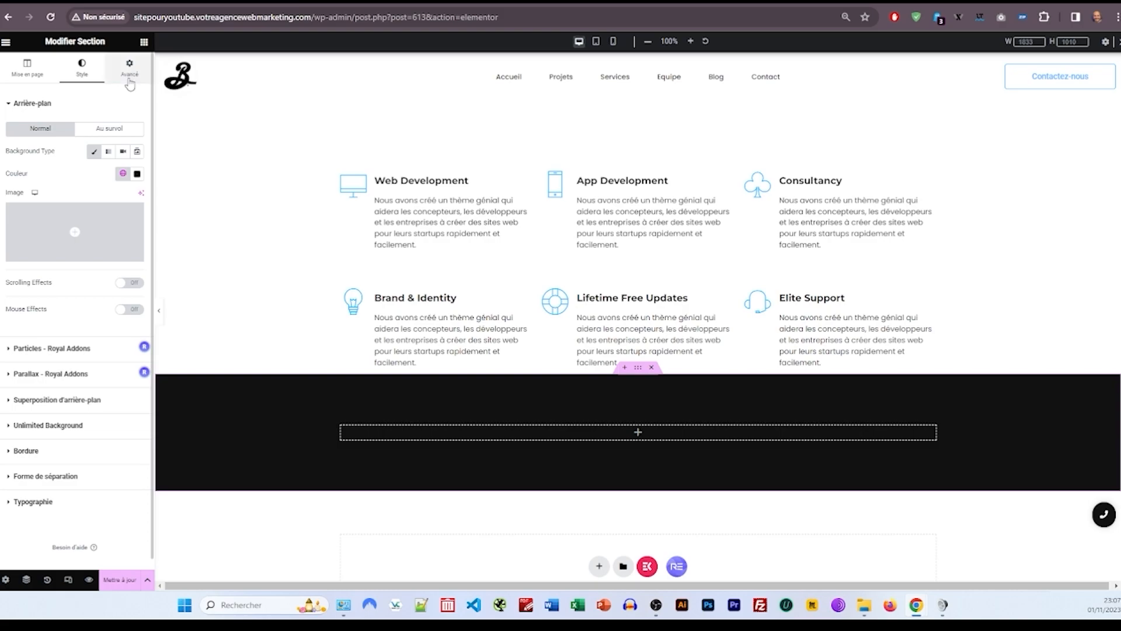
# Step: Search the widgets for "link" and place the Link Hover Effects widget in the black section
pyautogui.click(144, 44)
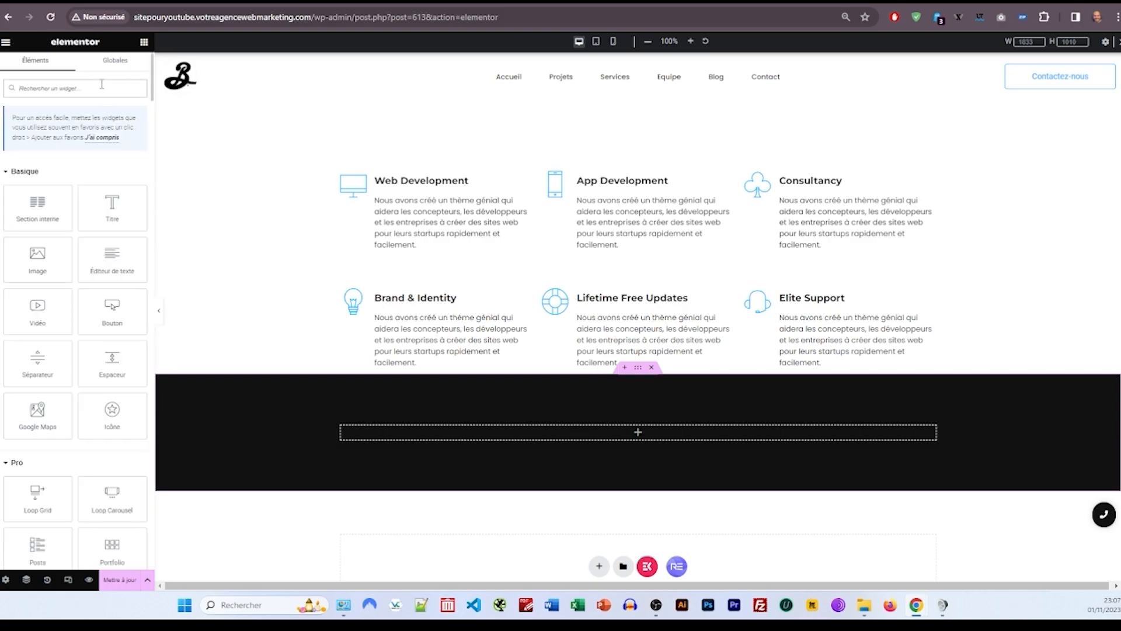
pyautogui.write('goo')
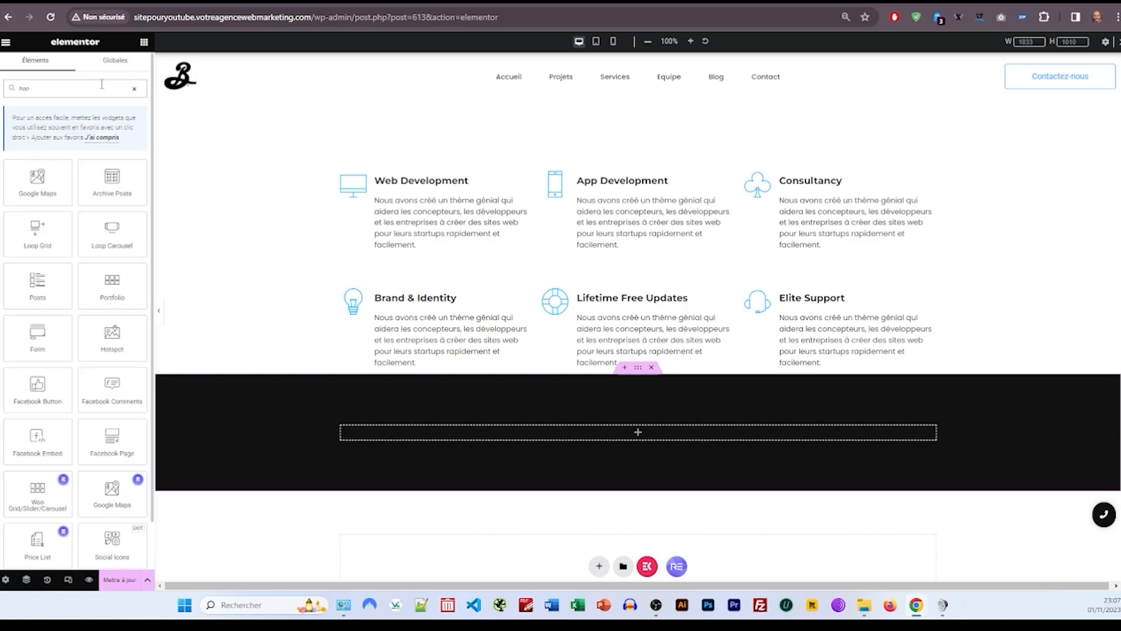
pyautogui.write('ve')
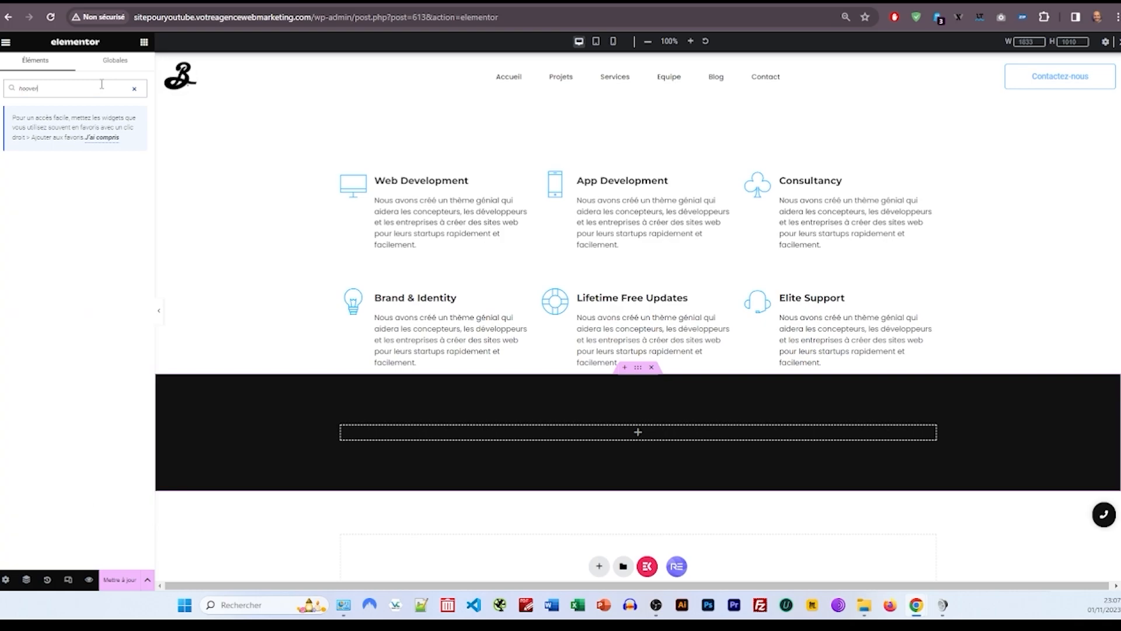
pyautogui.write('r')
pyautogui.moveTo(86, 83); pyautogui.dragTo(1, 70)
pyautogui.write('link')
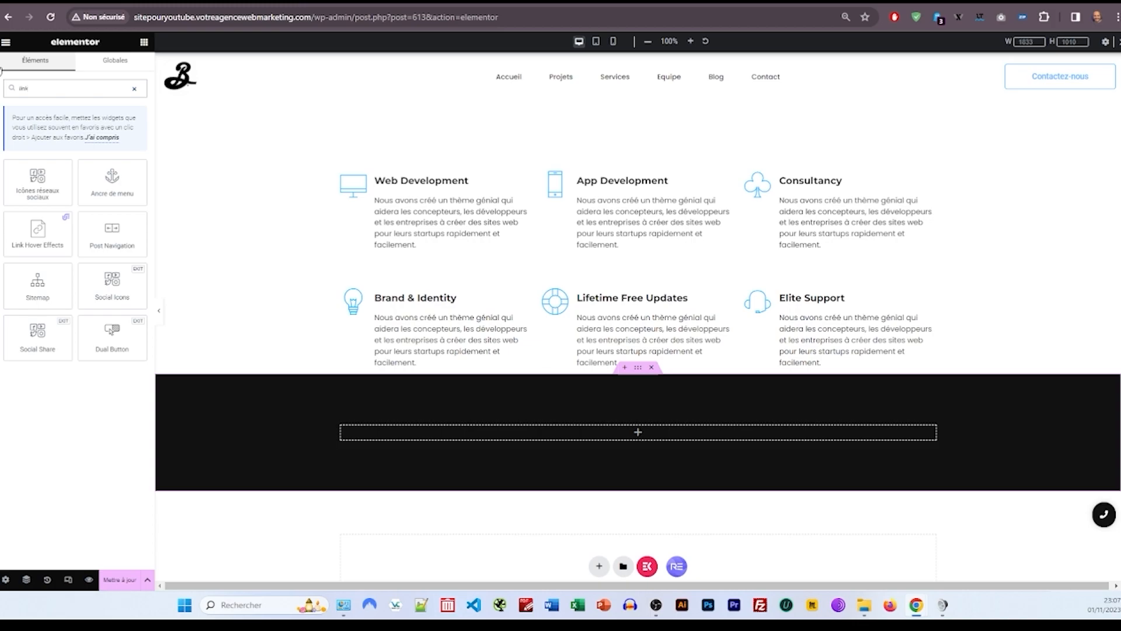
pyautogui.moveTo(37, 233); pyautogui.dragTo(586, 416)
# Step: Preview the page, browse the Hover Effects category of Unlimited Elements from the WordPress dashboard, and open the Link Hover Effects demo
pyautogui.click(89, 579)
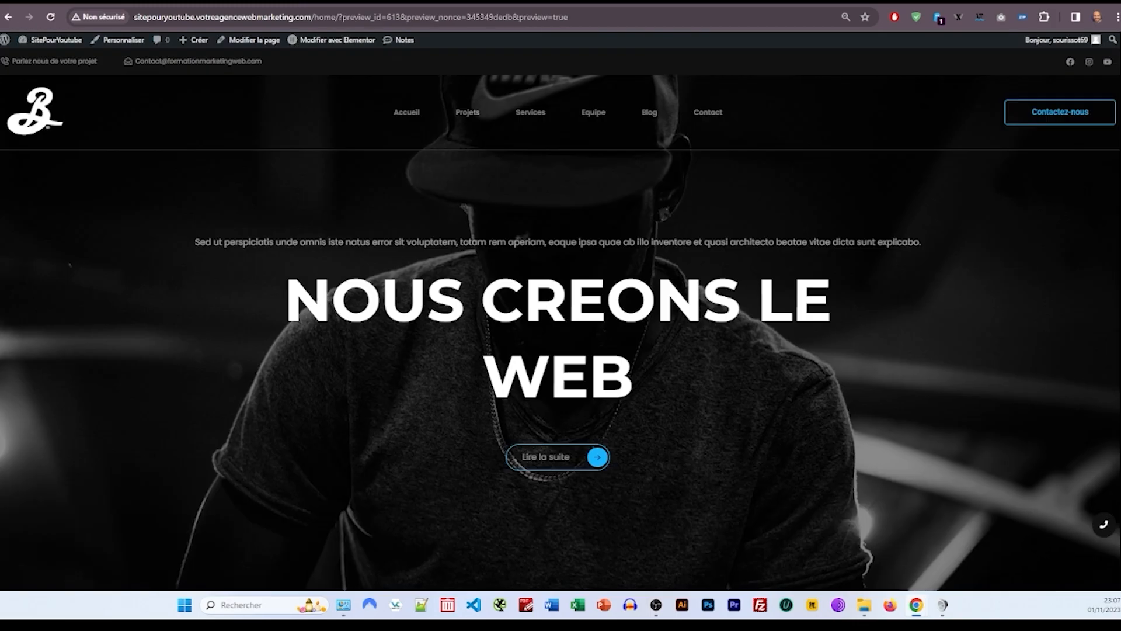
pyautogui.moveTo(50, 40)
pyautogui.click(48, 64)
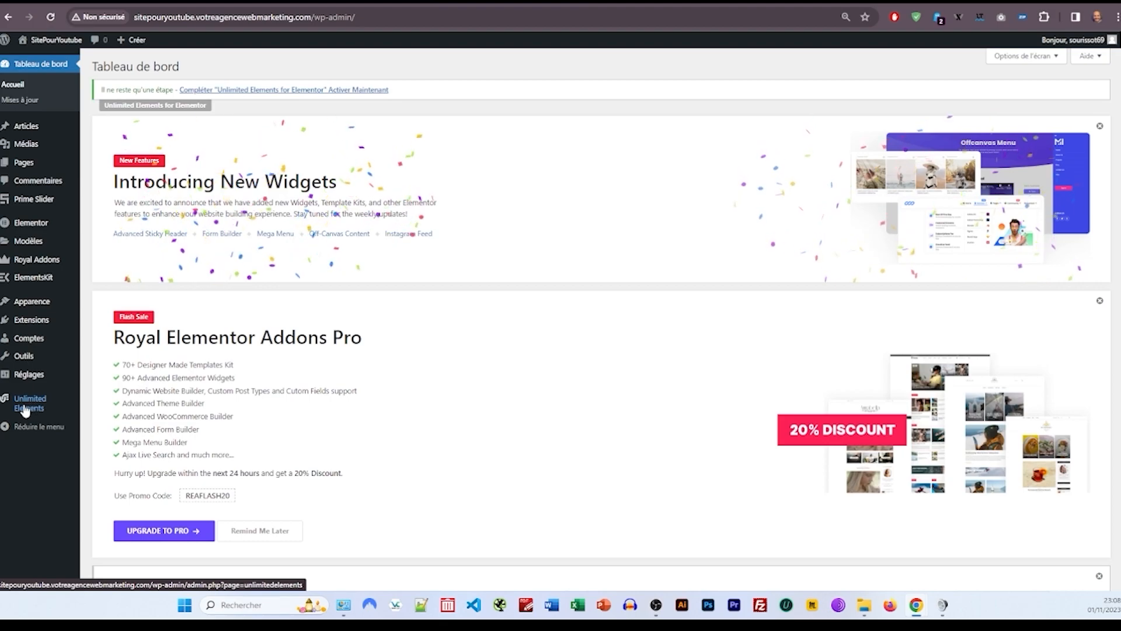
pyautogui.click(29, 408)
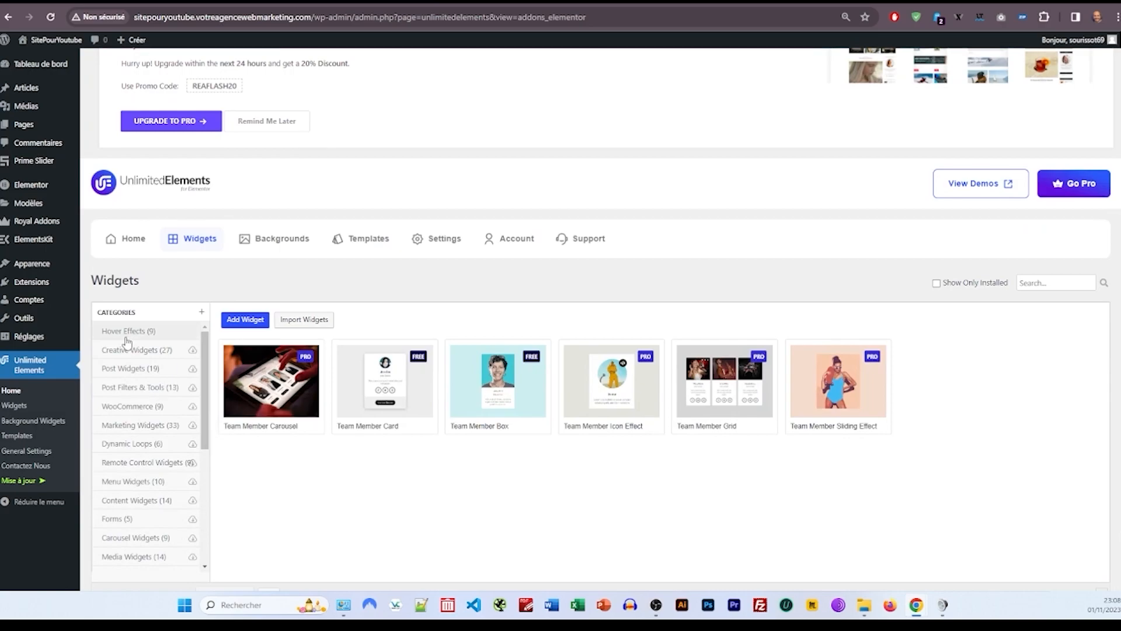
pyautogui.click(125, 335)
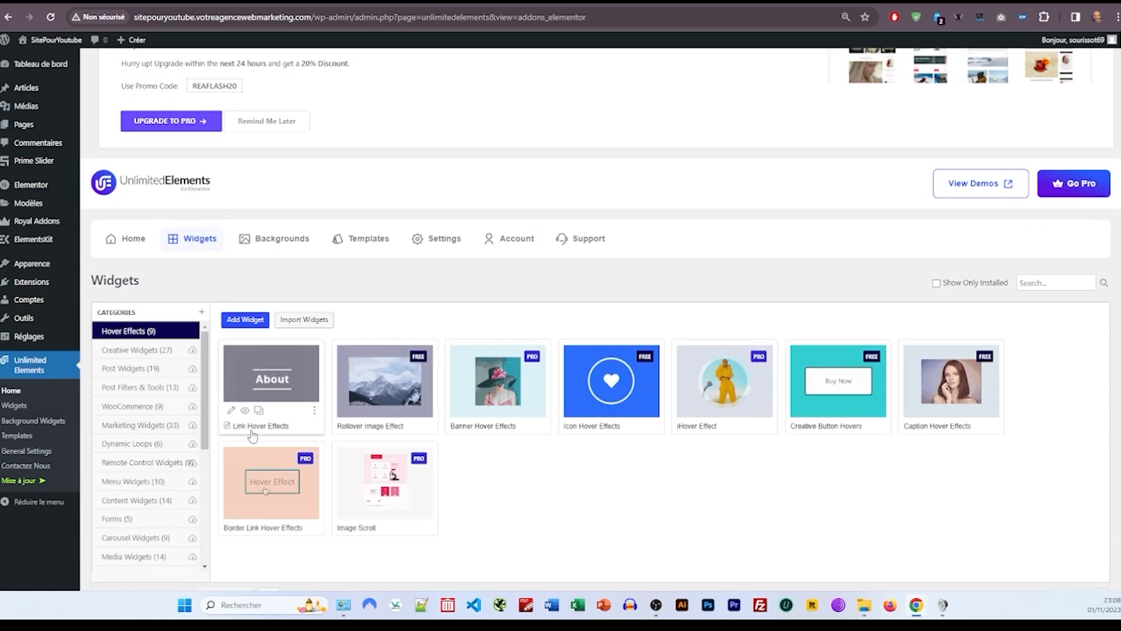
pyautogui.moveTo(392, 412)
pyautogui.moveTo(512, 375)
pyautogui.moveTo(360, 461)
pyautogui.moveTo(320, 393)
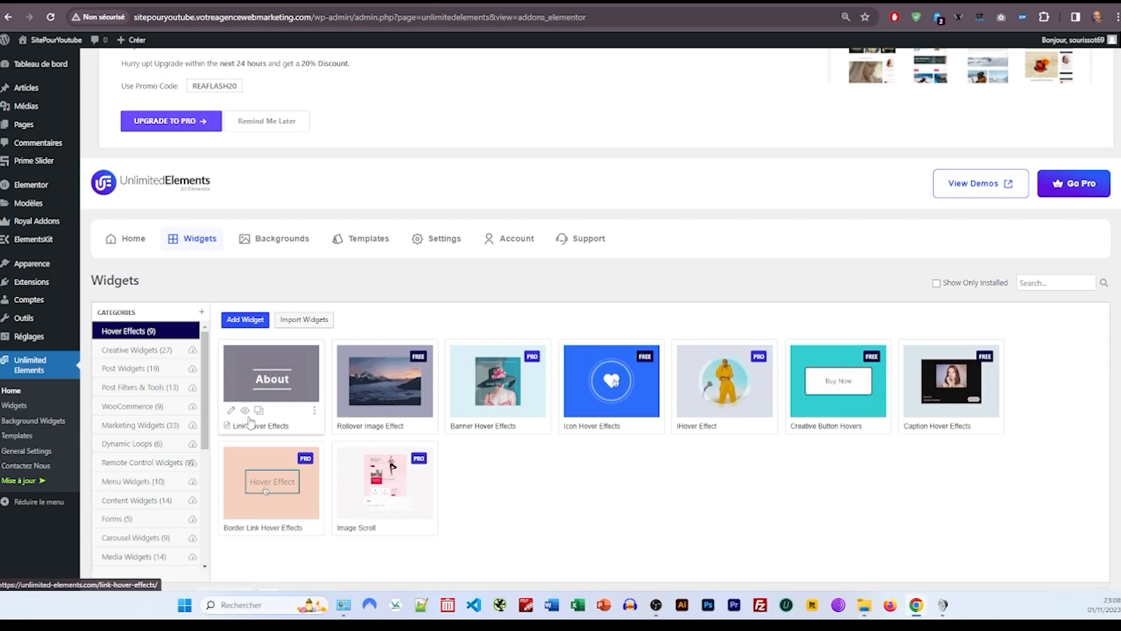
pyautogui.click(244, 409)
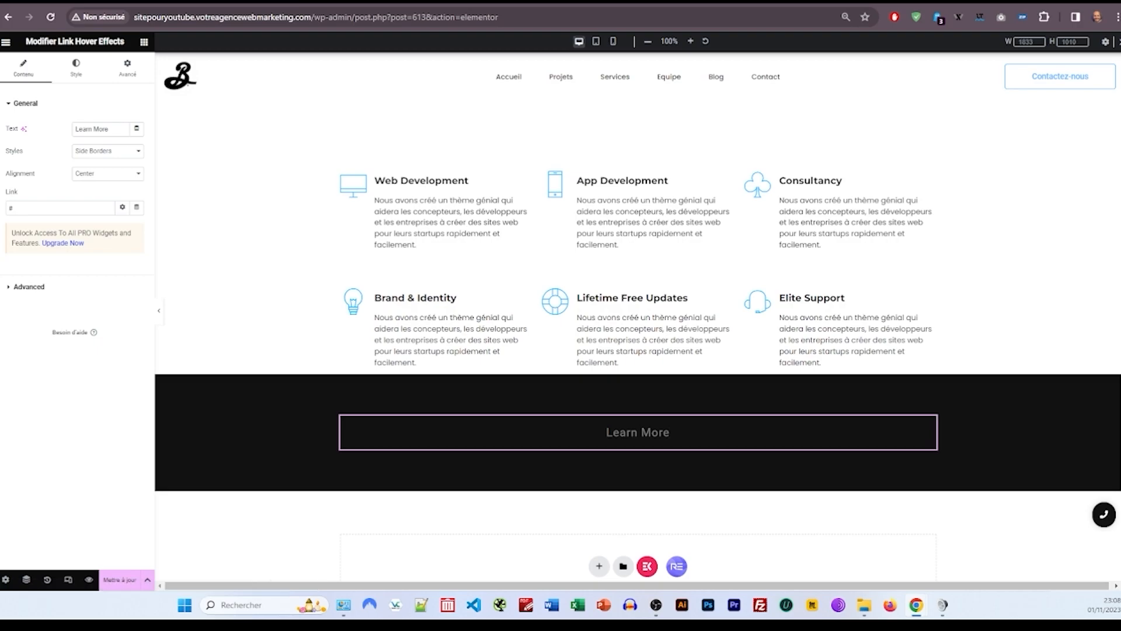
# Step: Back in the page editor, set the link's text to "Parlons de votre projet" and its hover style to Border Circle
pyautogui.rightClick(98, 130)
pyautogui.click(134, 200)
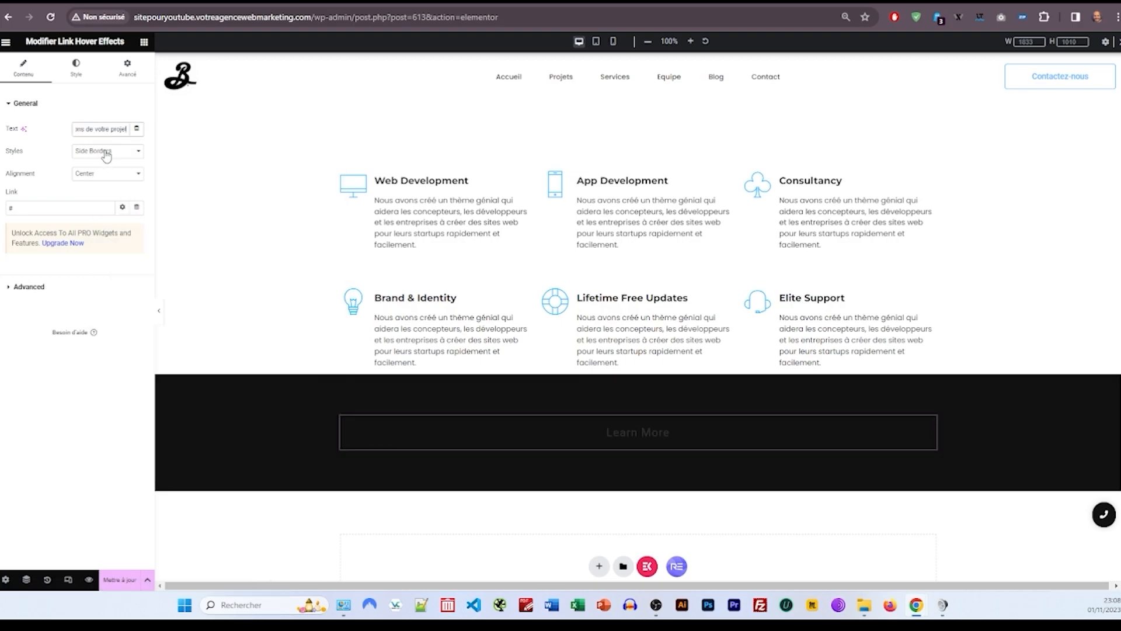
pyautogui.click(105, 150)
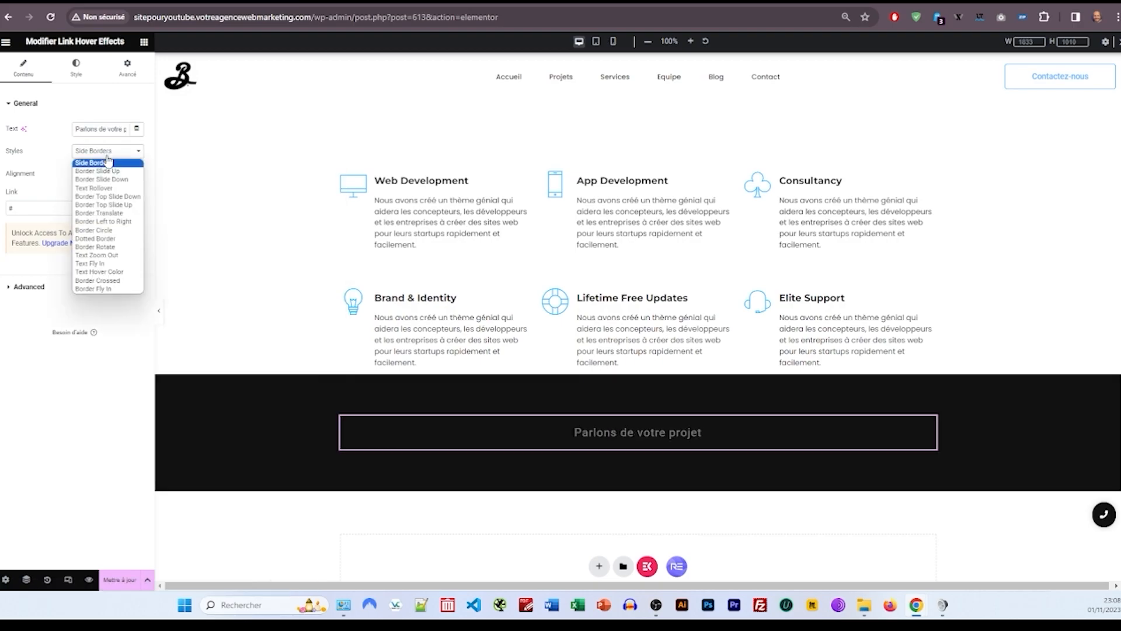
pyautogui.click(94, 230)
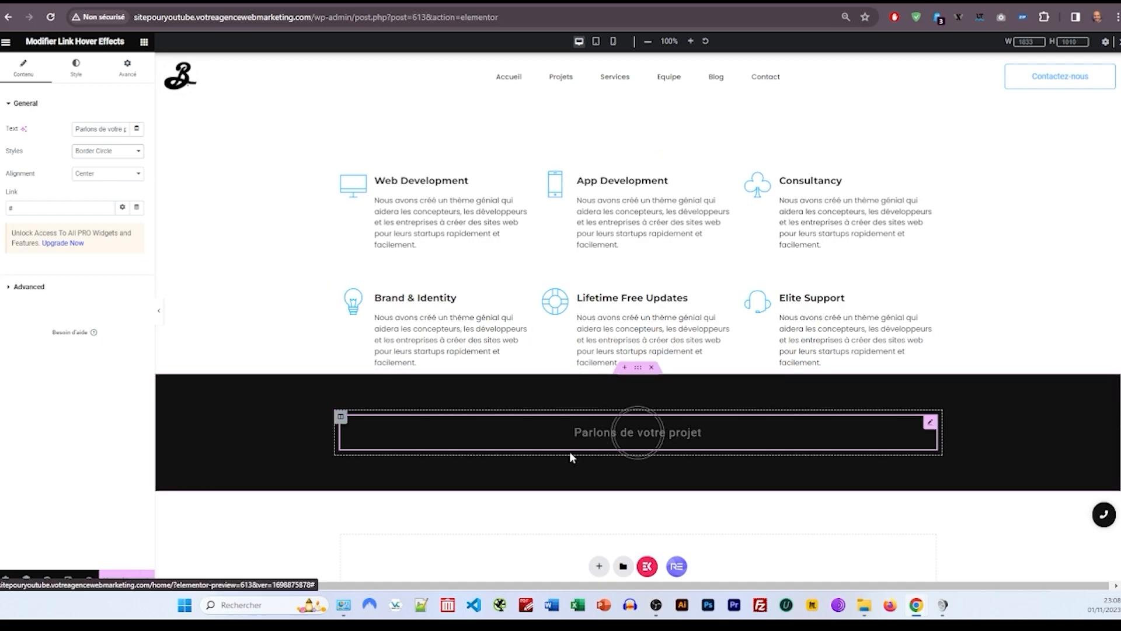
# Step: Set the link's text colour to white, #FFFFFF, and its hover text colour to grey
pyautogui.click(82, 77)
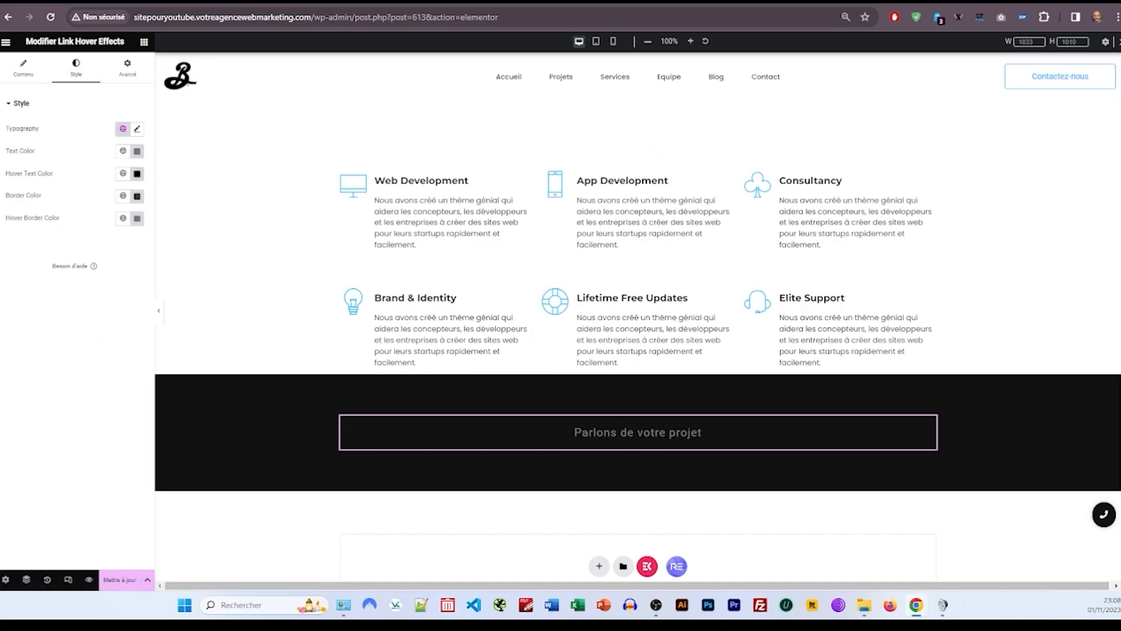
pyautogui.click(137, 151)
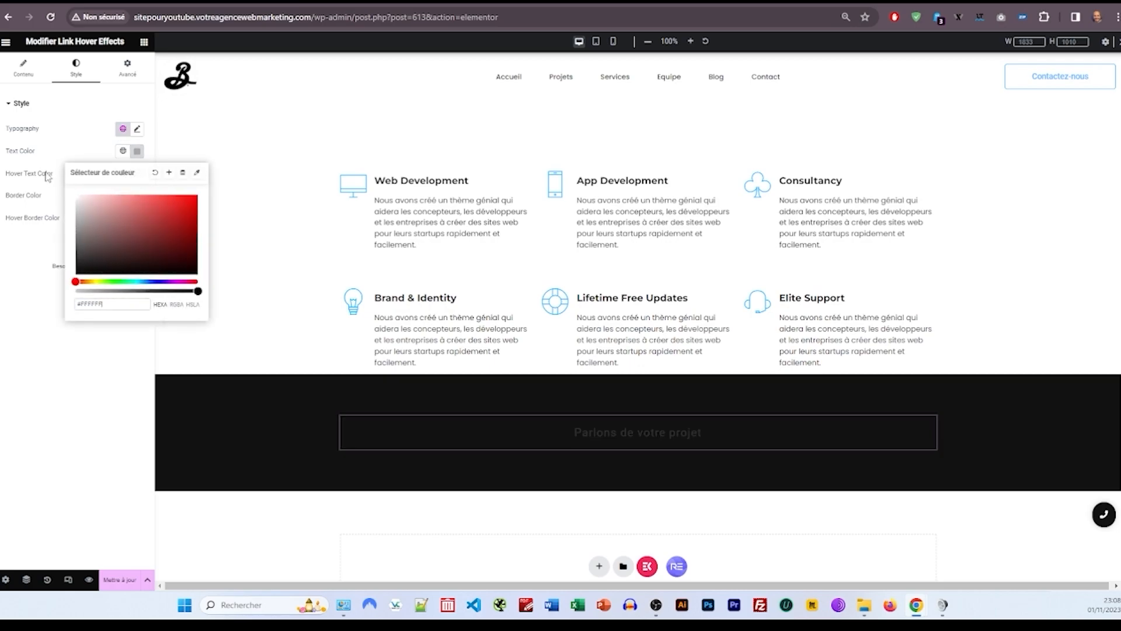
pyautogui.click(106, 150)
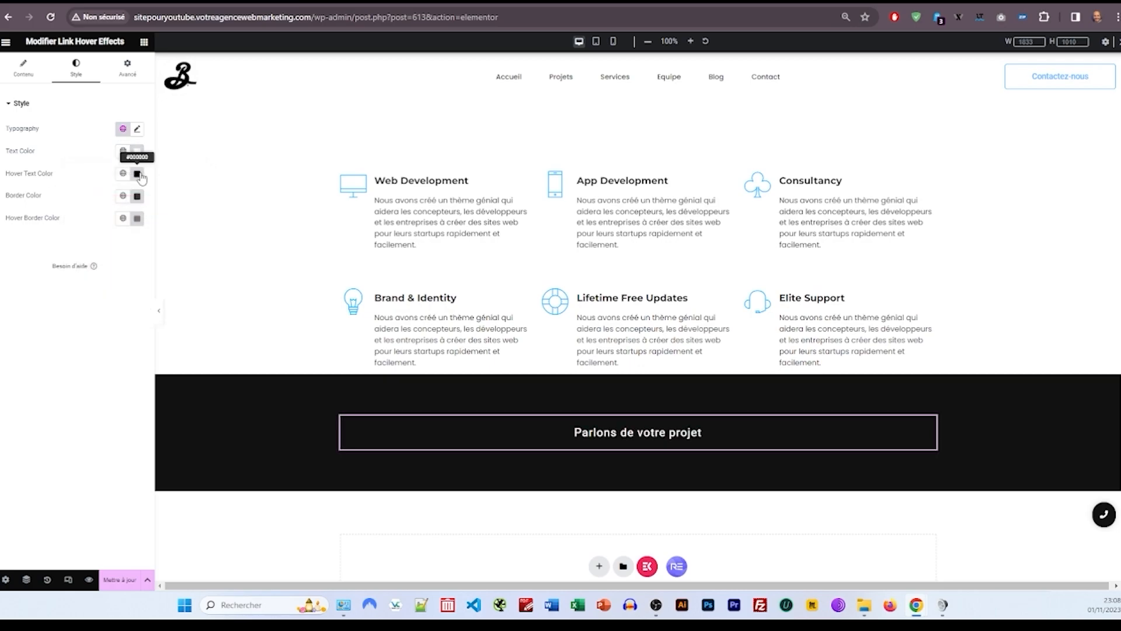
pyautogui.click(135, 175)
pyautogui.moveTo(111, 226); pyautogui.dragTo(41, 248)
pyautogui.click(93, 176)
# Step: Set both the link's border colour and hover border colour to white
pyautogui.click(136, 196)
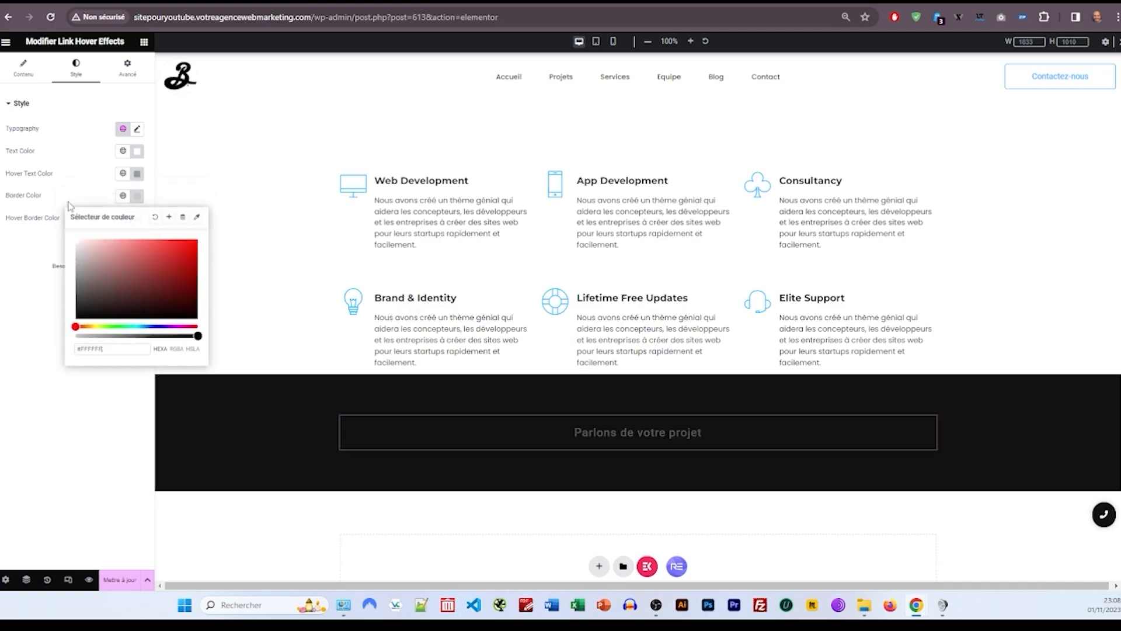
pyautogui.click(104, 185)
pyautogui.click(137, 218)
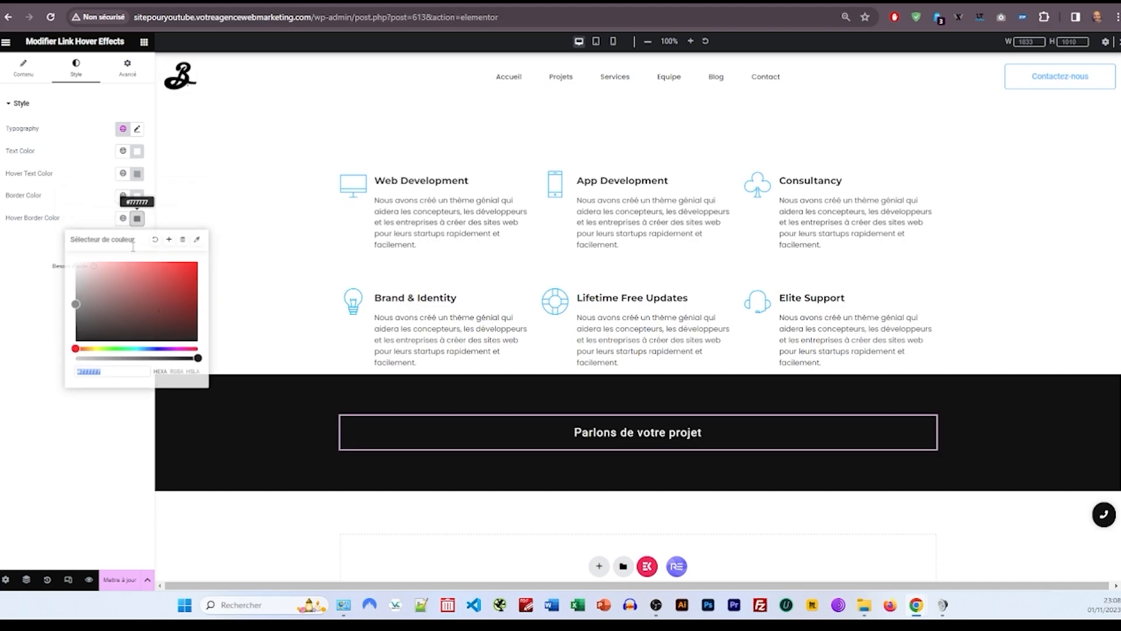
pyautogui.moveTo(100, 288); pyautogui.dragTo(42, 223)
pyautogui.click(41, 224)
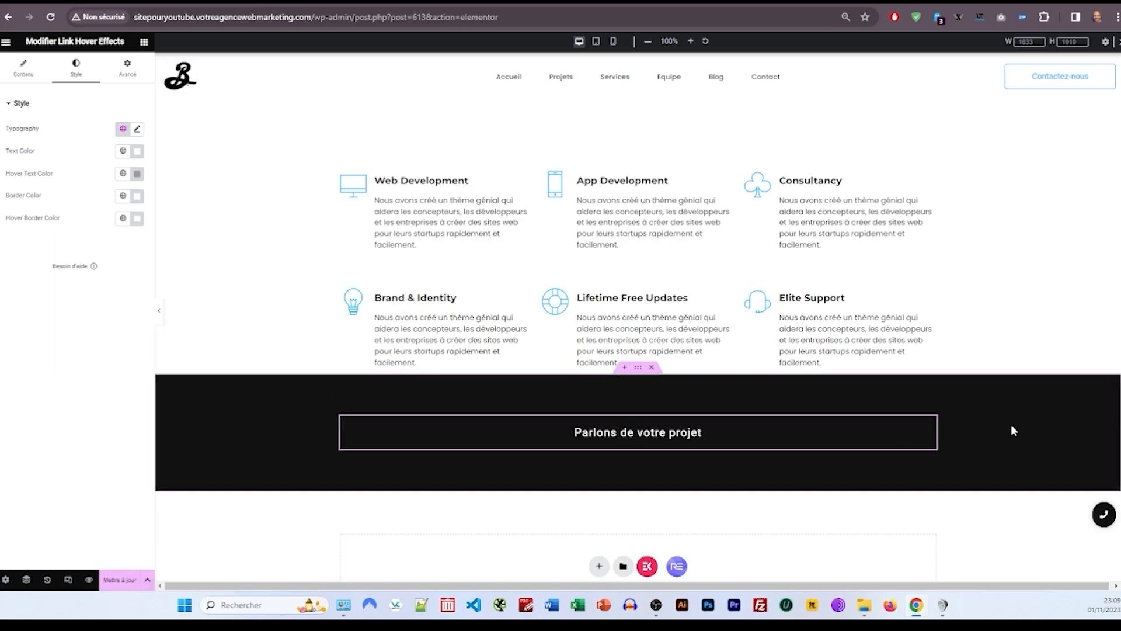
# Step: Paste a copy of the services heading section at the page end, with title "Equipe d'étoiles." and the text about the Brooklyn, New York creative agency
pyautogui.scroll(6, 577, 263)
pyautogui.scroll(1, 578, 263)
pyautogui.rightClick(640, 300)
pyautogui.click(669, 345)
pyautogui.scroll(-9, 614, 343)
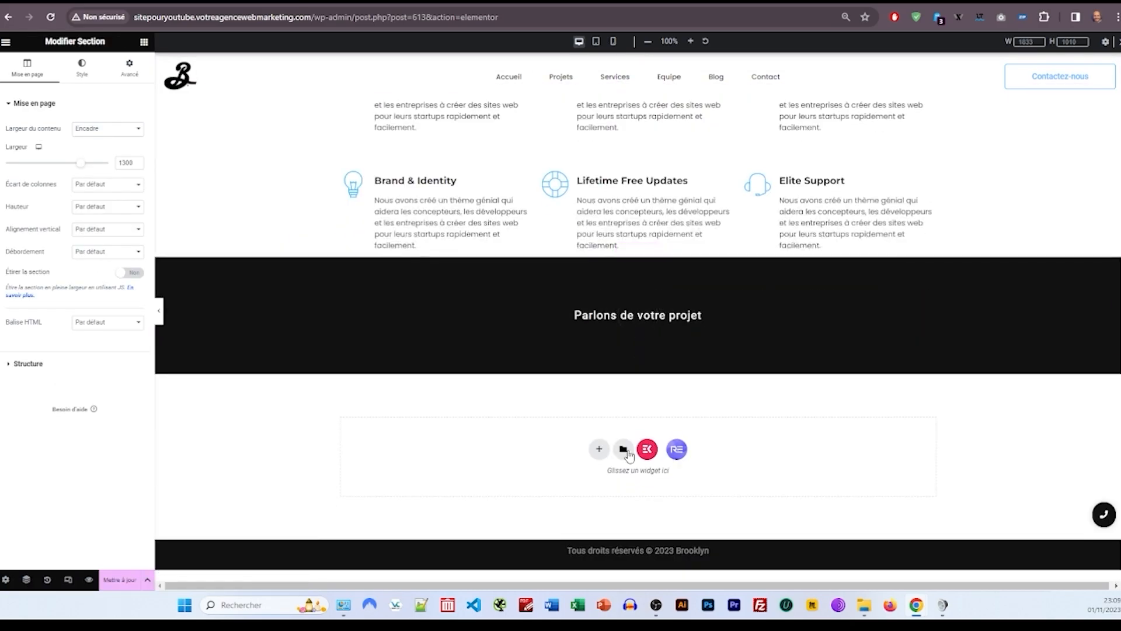
pyautogui.rightClick(539, 449)
pyautogui.click(549, 454)
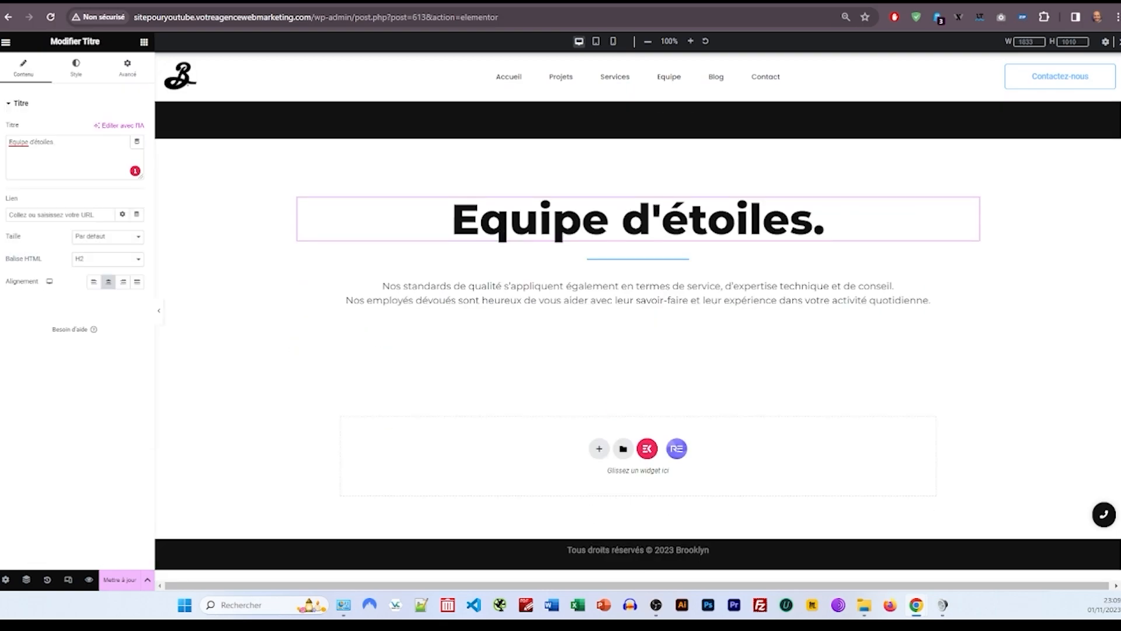
pyautogui.click(932, 300)
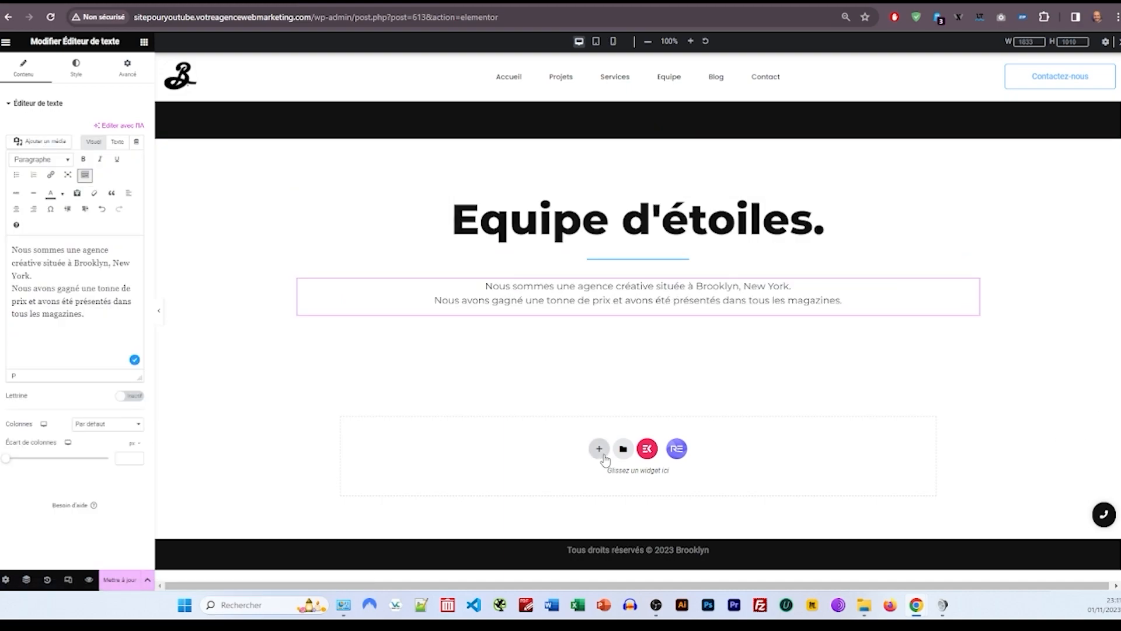
# Step: Add a single-column section below the "Equipe d'étoiles." heading and set the heading section's bottom padding to 50 px
pyautogui.click(599, 448)
pyautogui.click(495, 472)
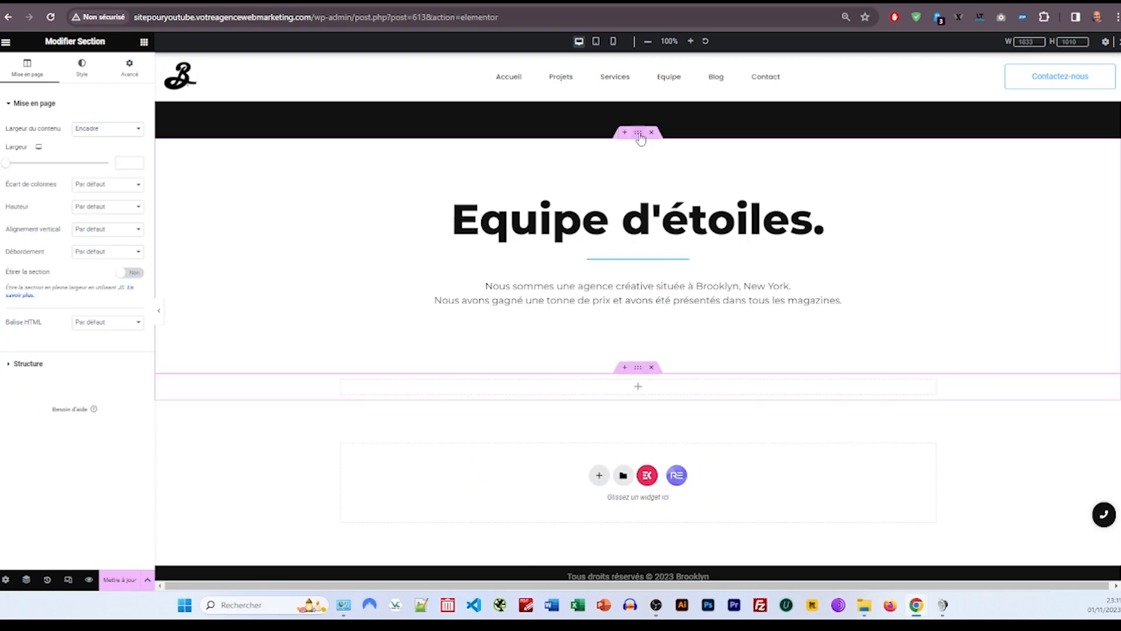
pyautogui.click(125, 73)
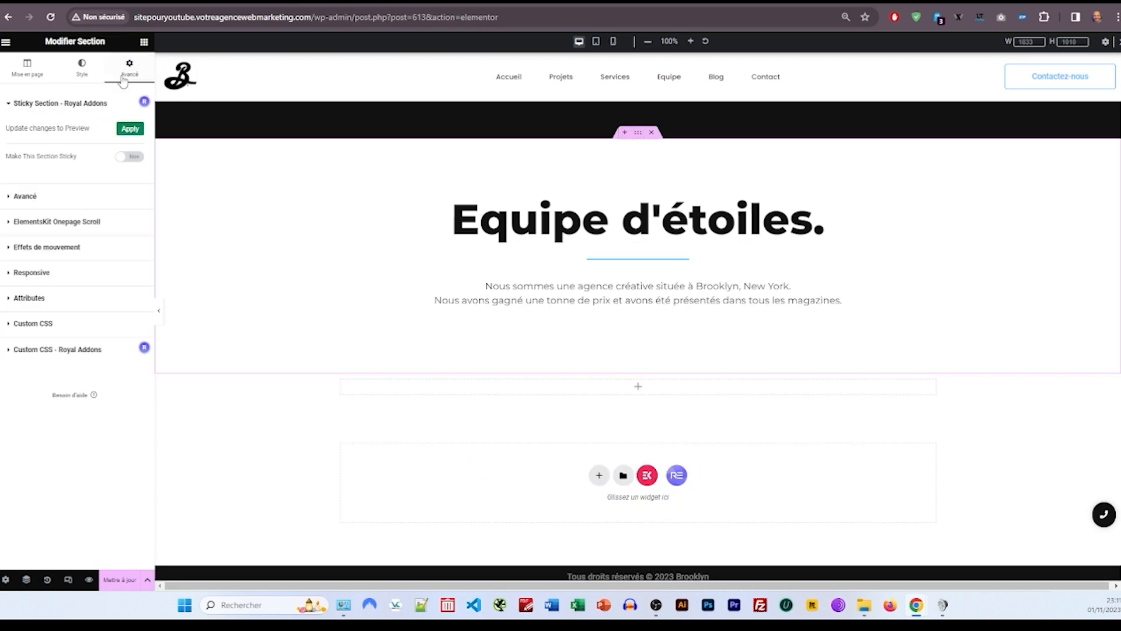
pyautogui.click(60, 200)
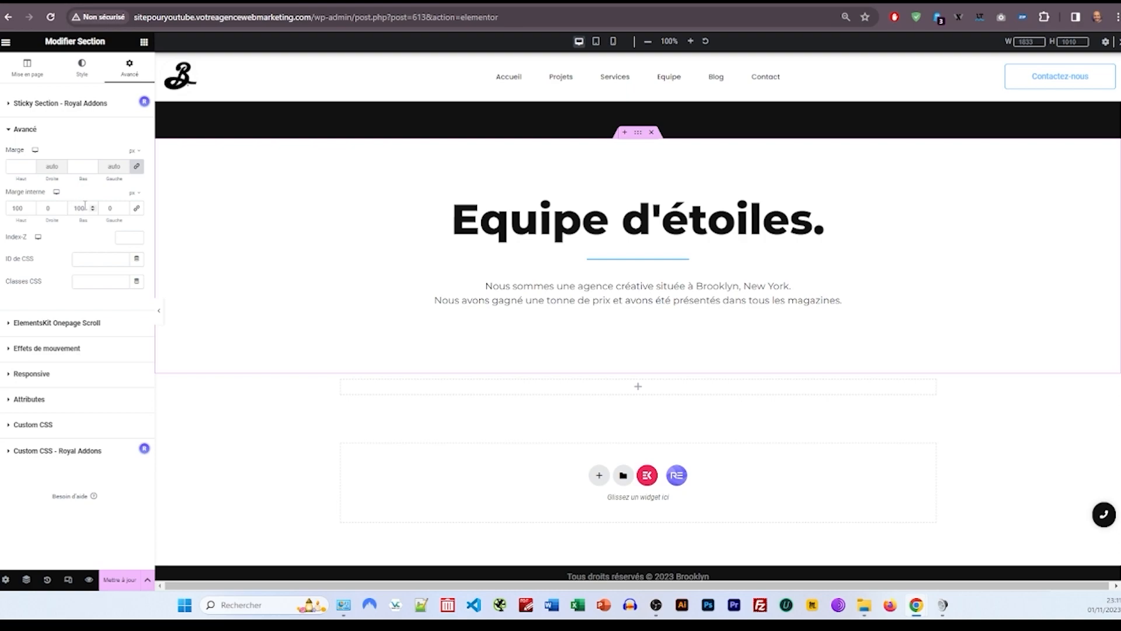
pyautogui.write('50')
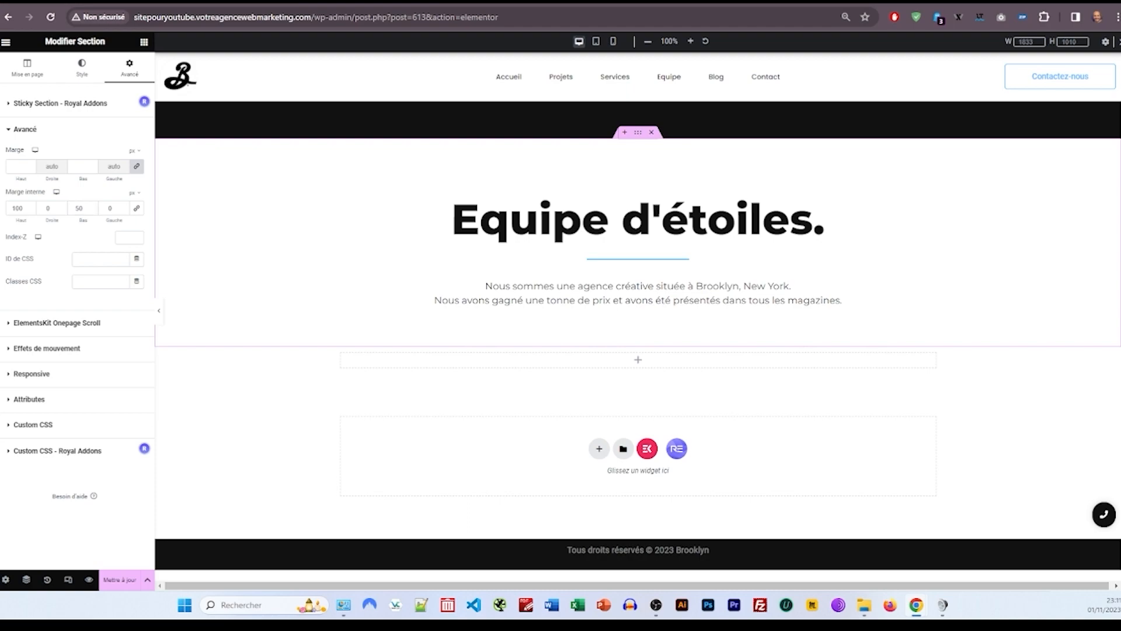
# Step: Set the new empty section's content width to Pleine largeur and enable stretching it across the page
pyautogui.click(263, 359)
pyautogui.click(110, 128)
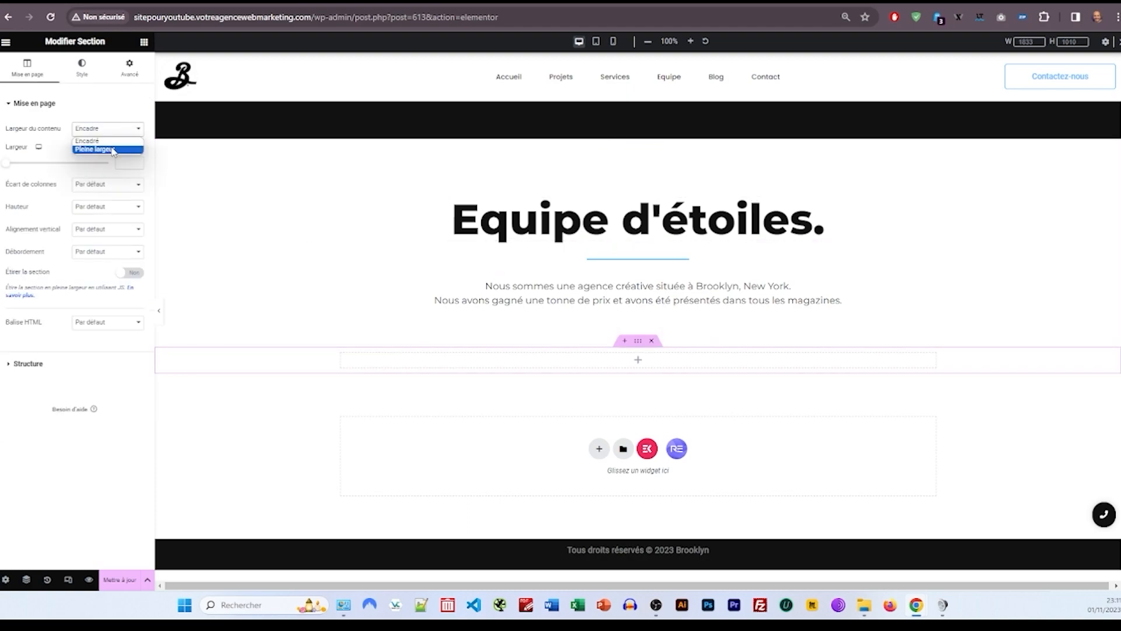
pyautogui.click(108, 150)
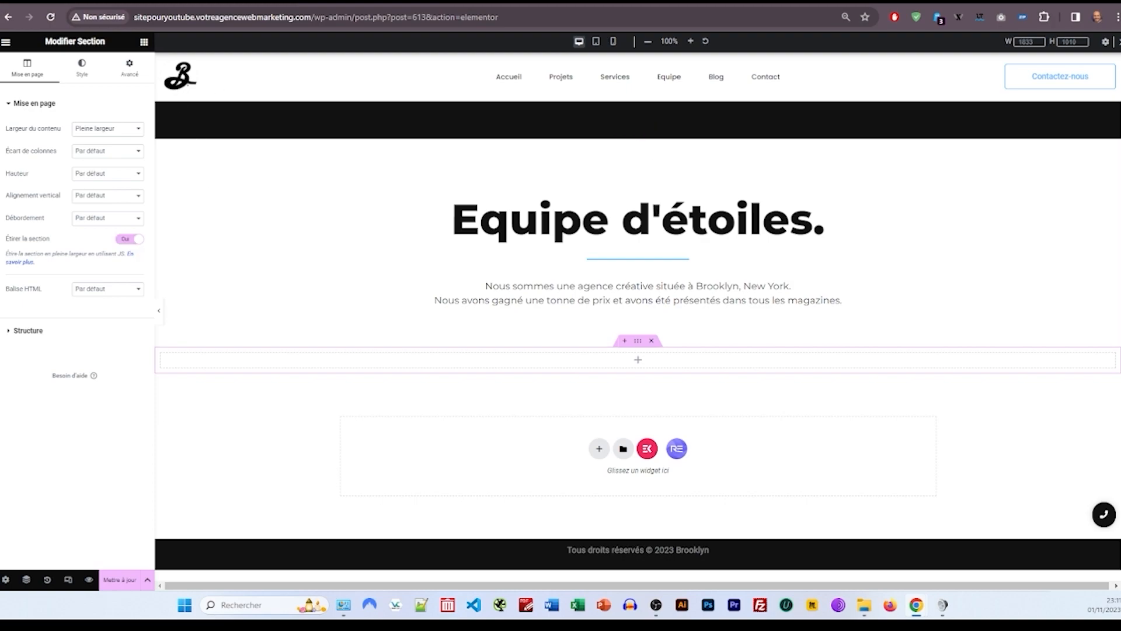
# Step: Search the widgets for "team" and place the Team Member widget in the full-width section
pyautogui.click(144, 42)
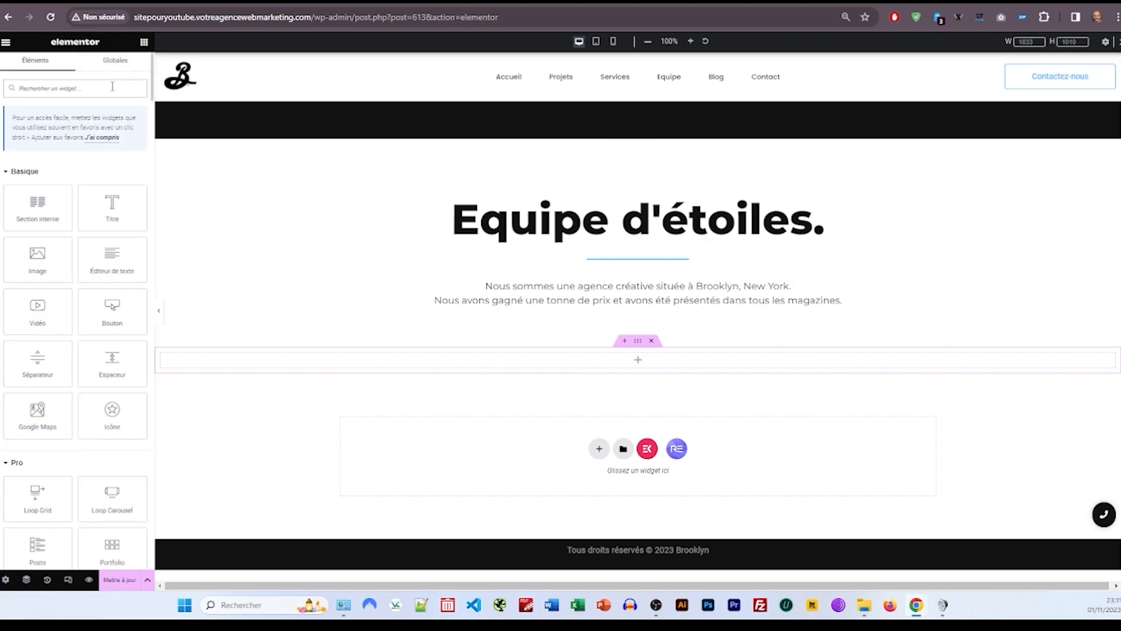
pyautogui.write('rea')
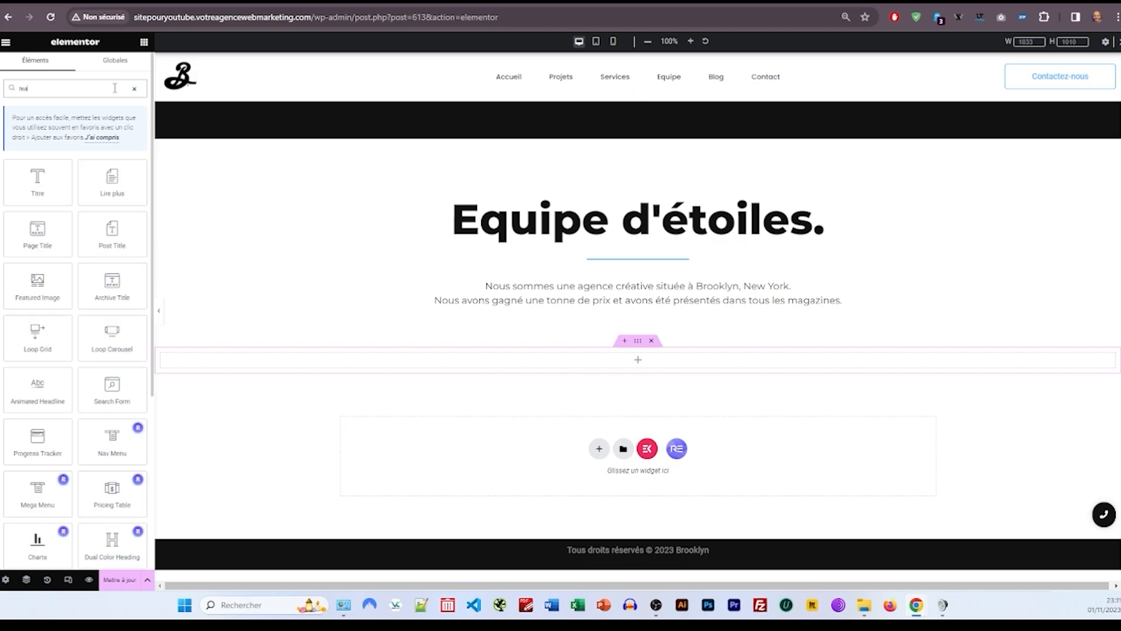
pyautogui.write('m')
pyautogui.moveTo(46, 189); pyautogui.dragTo(343, 370)
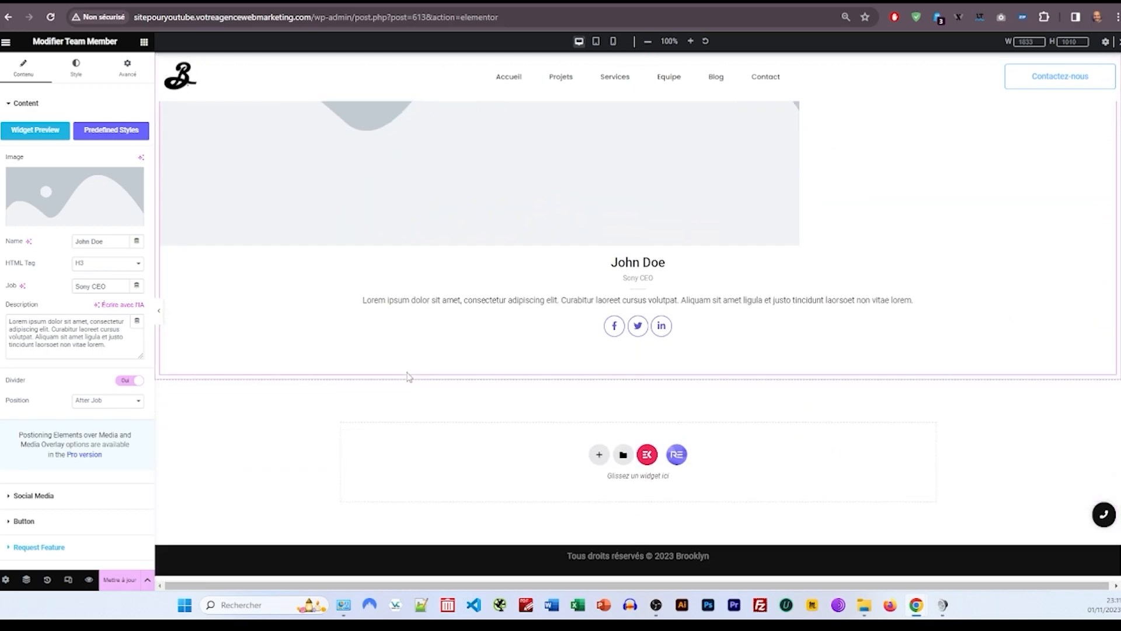
# Step: Delete the Team Member widget from the full-width section, search the widgets for "team" and place the Team widget there instead
pyautogui.scroll(5, 350, 327)
pyautogui.rightClick(345, 310)
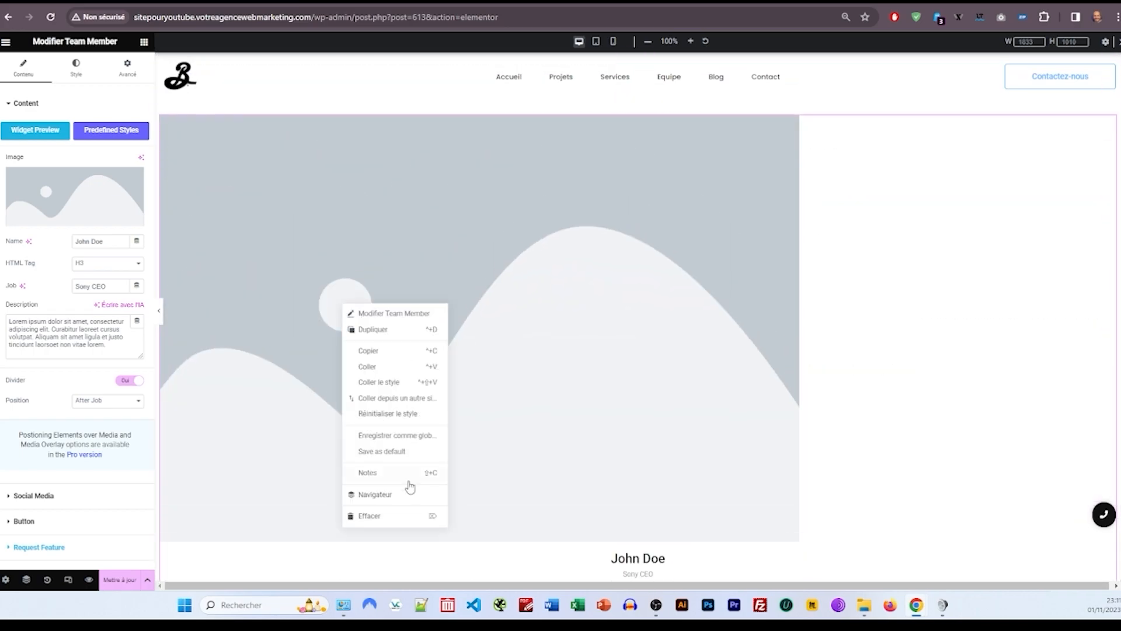
pyautogui.click(393, 517)
pyautogui.click(134, 86)
pyautogui.write('team')
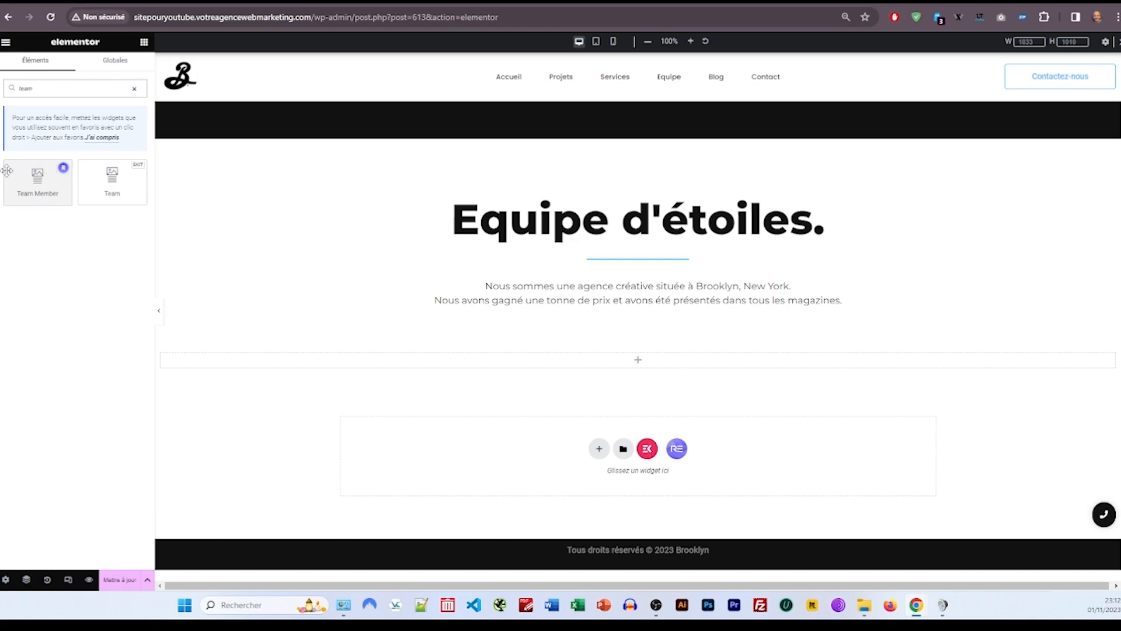
pyautogui.moveTo(112, 178); pyautogui.dragTo(415, 360)
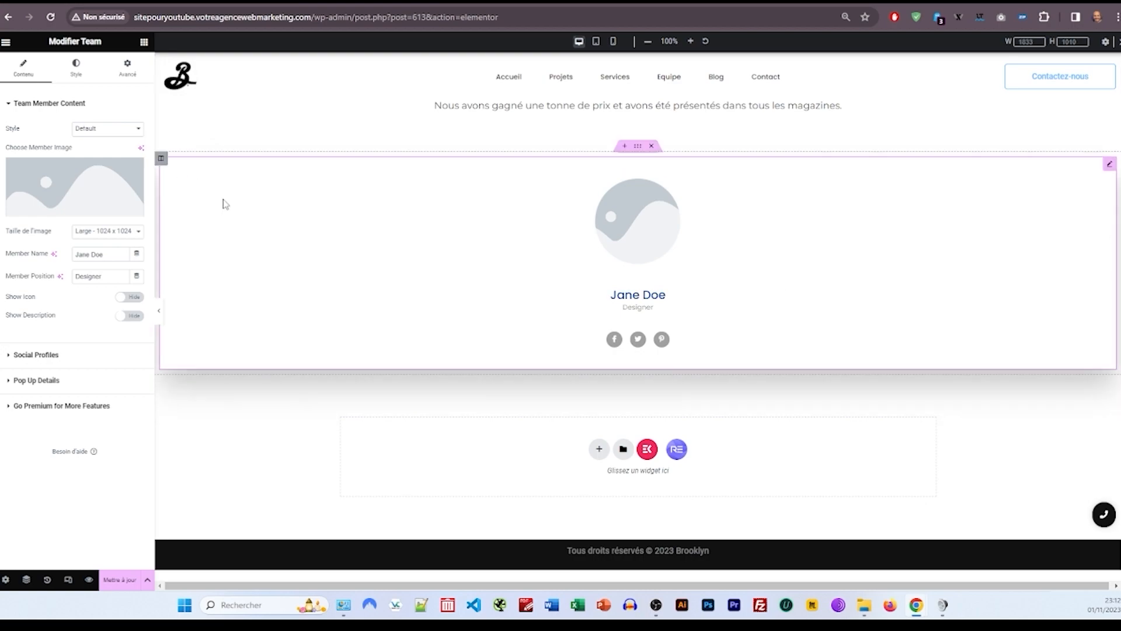
# Step: Set the Team widget's style to Overlay and choose the bearded man's portrait team1-sw.jpg as the member image
pyautogui.click(108, 129)
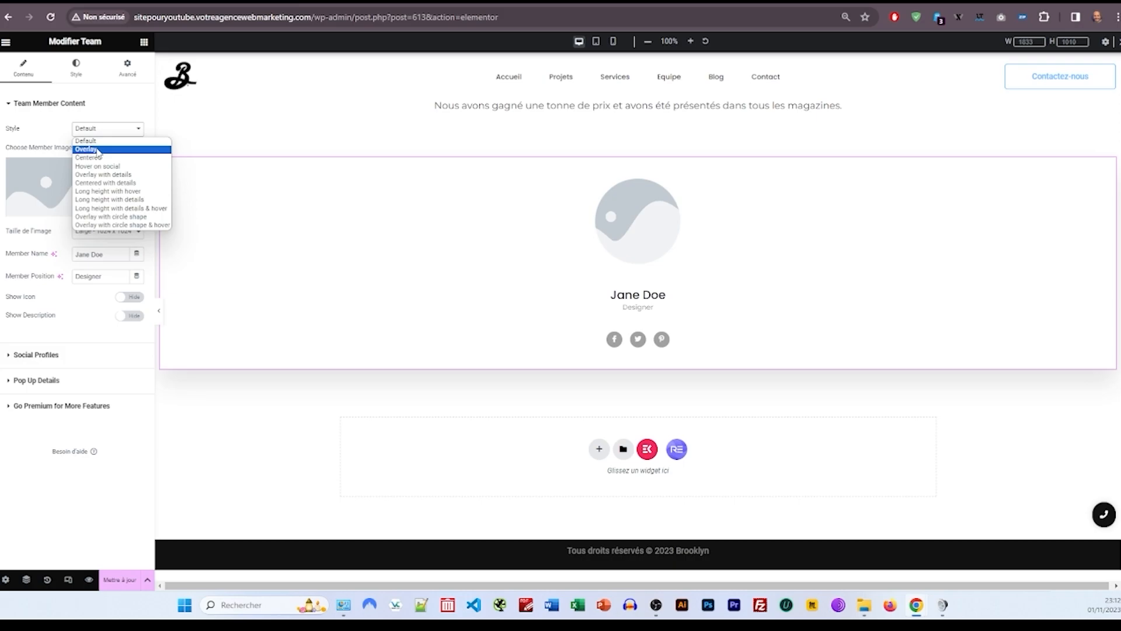
pyautogui.click(97, 149)
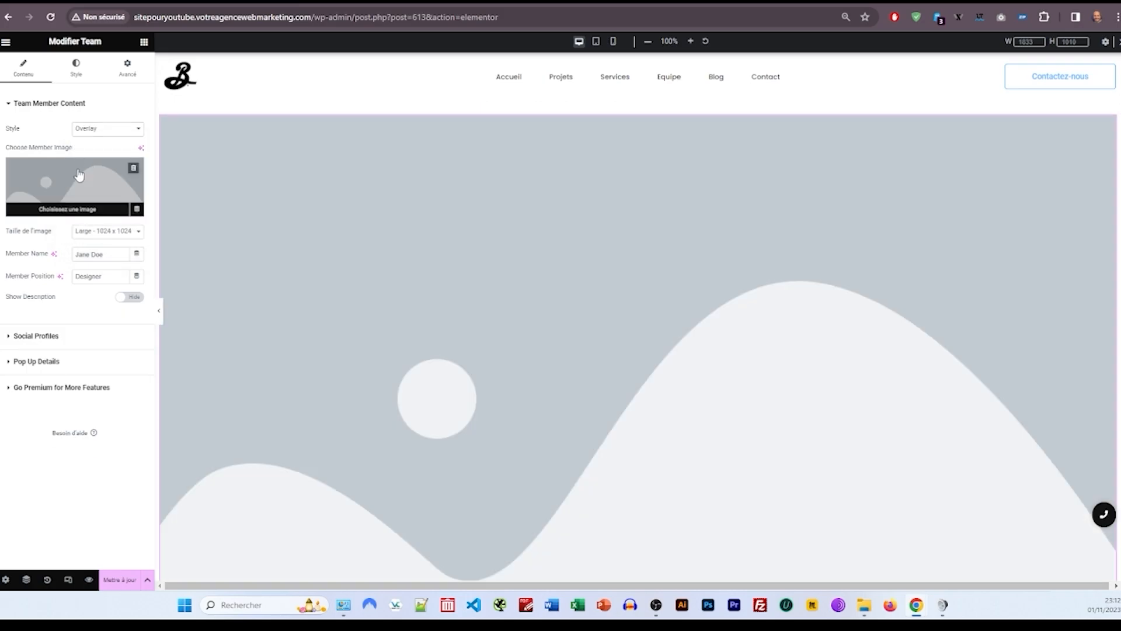
pyautogui.click(78, 175)
pyautogui.click(484, 387)
pyautogui.scroll(-3, 526, 344)
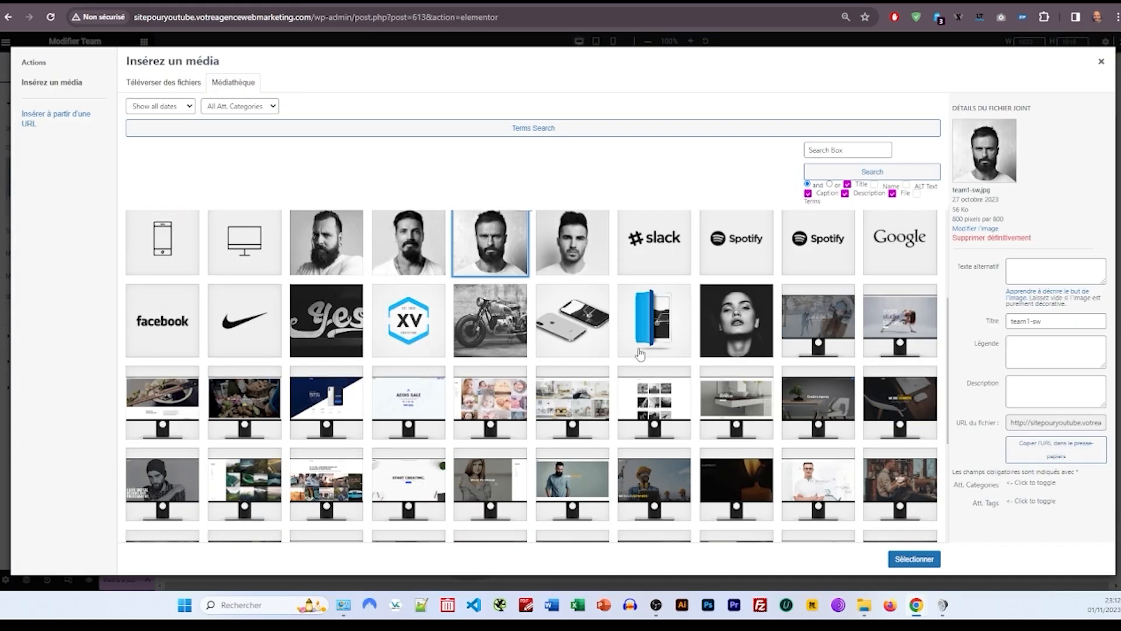
pyautogui.click(904, 556)
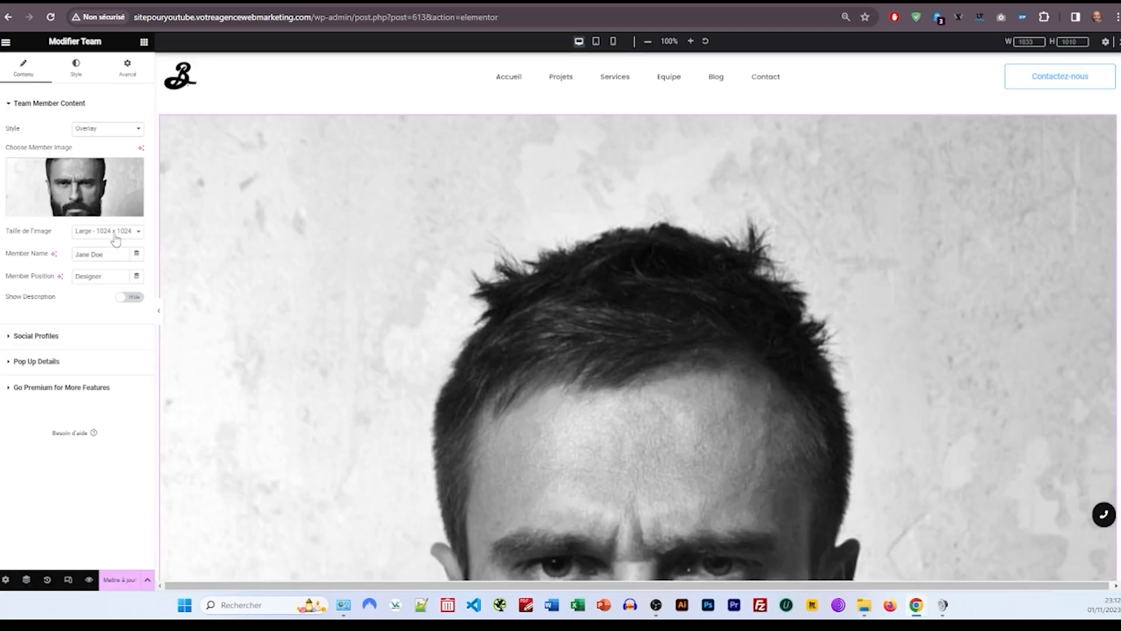
# Step: Set the member image size to Full and the member position to "Fouder"
pyautogui.click(115, 232)
pyautogui.click(105, 284)
pyautogui.write('Fouder')
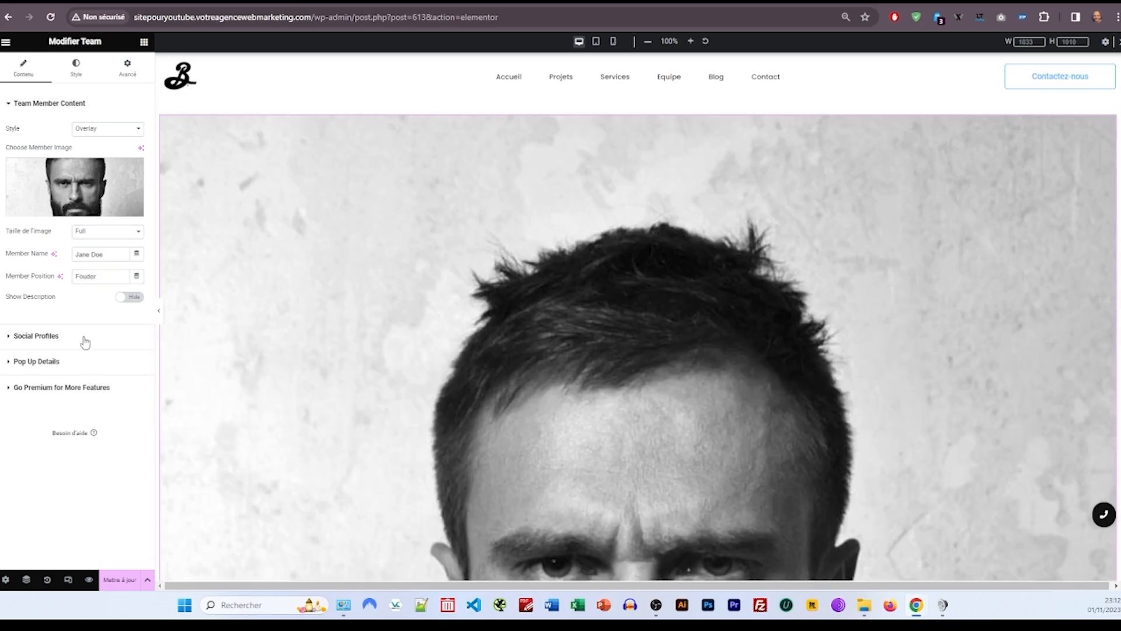
# Step: Search the icon library for "in" and give the Twitter social profile the Instagram icon
pyautogui.click(85, 342)
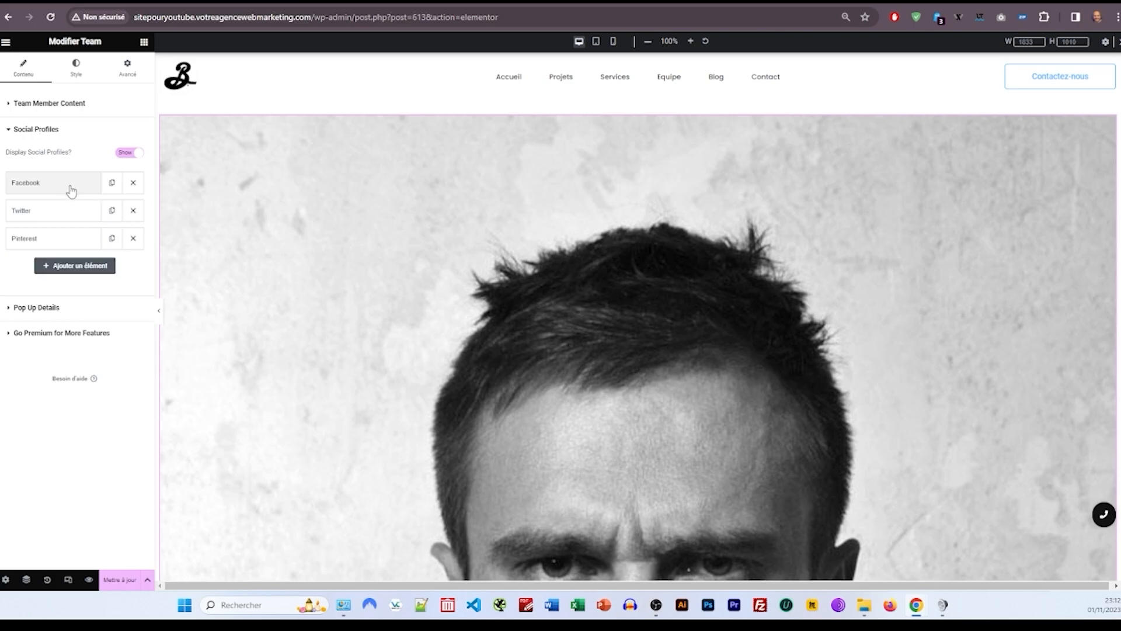
pyautogui.click(65, 211)
pyautogui.click(44, 289)
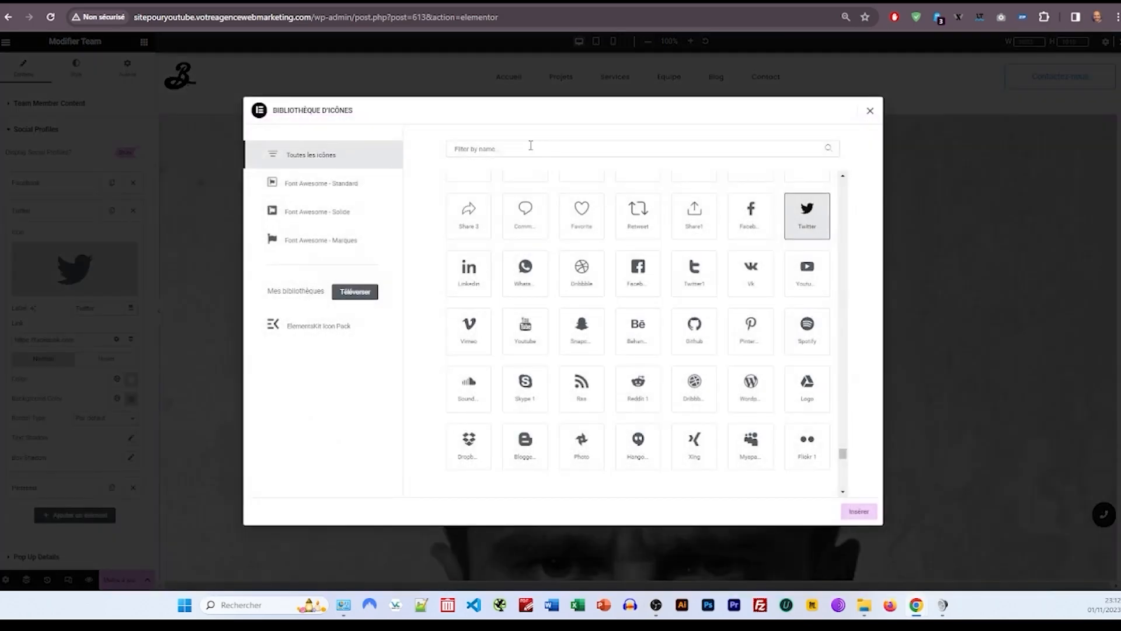
pyautogui.write('in')
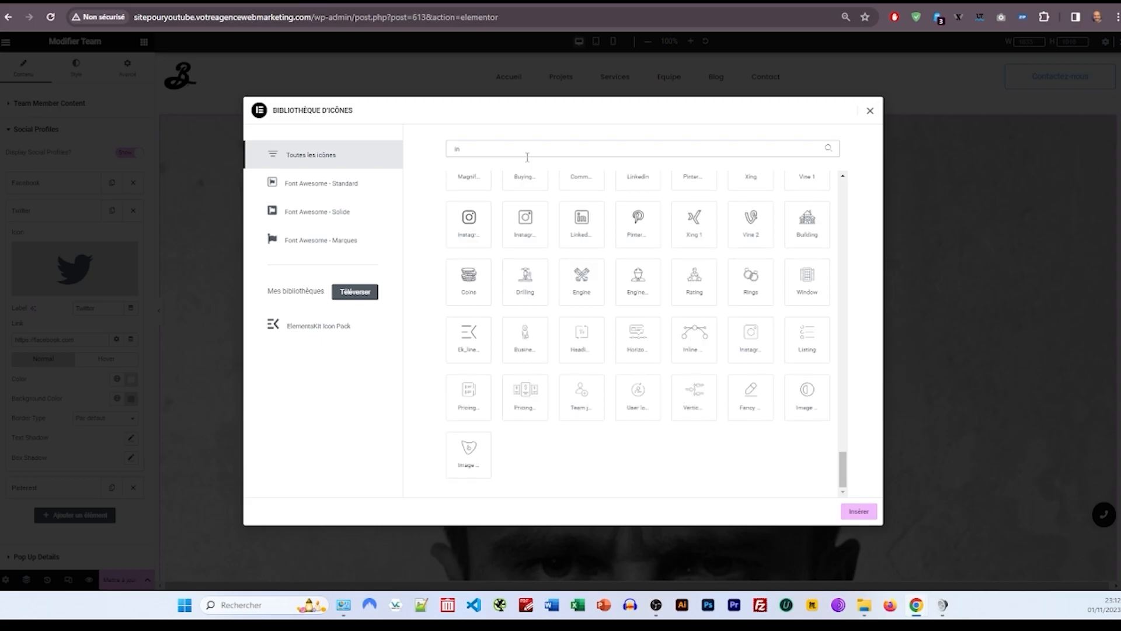
pyautogui.click(468, 219)
pyautogui.click(860, 512)
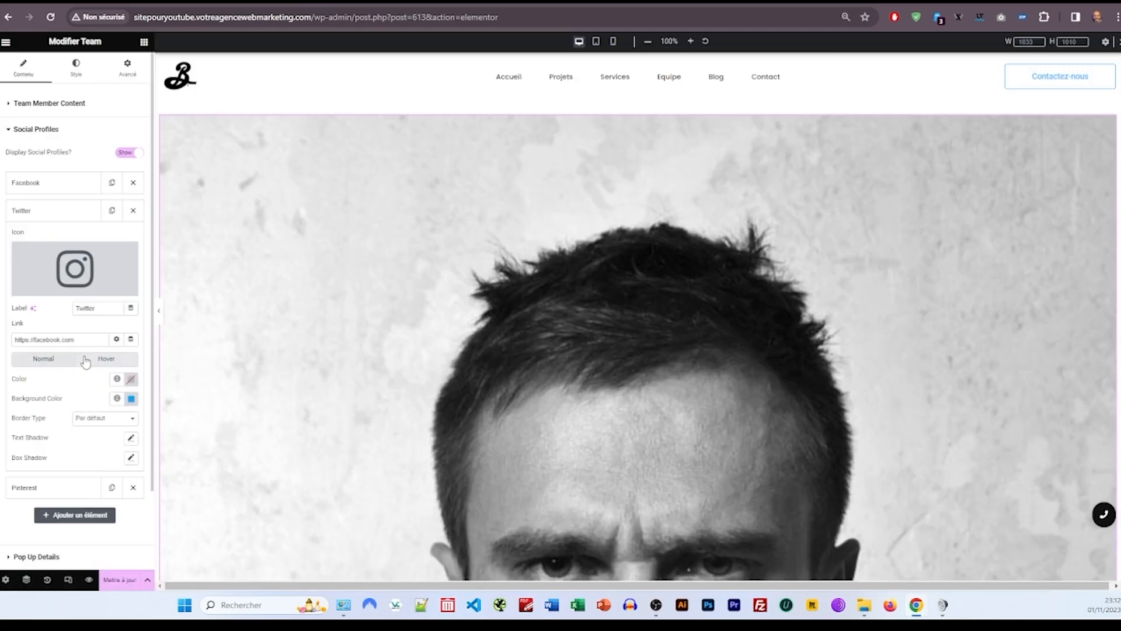
# Step: Set the Facebook profile's normal icon colour to the global Secondaire colour and make its background fully transparent with #A1A1A100
pyautogui.click(53, 359)
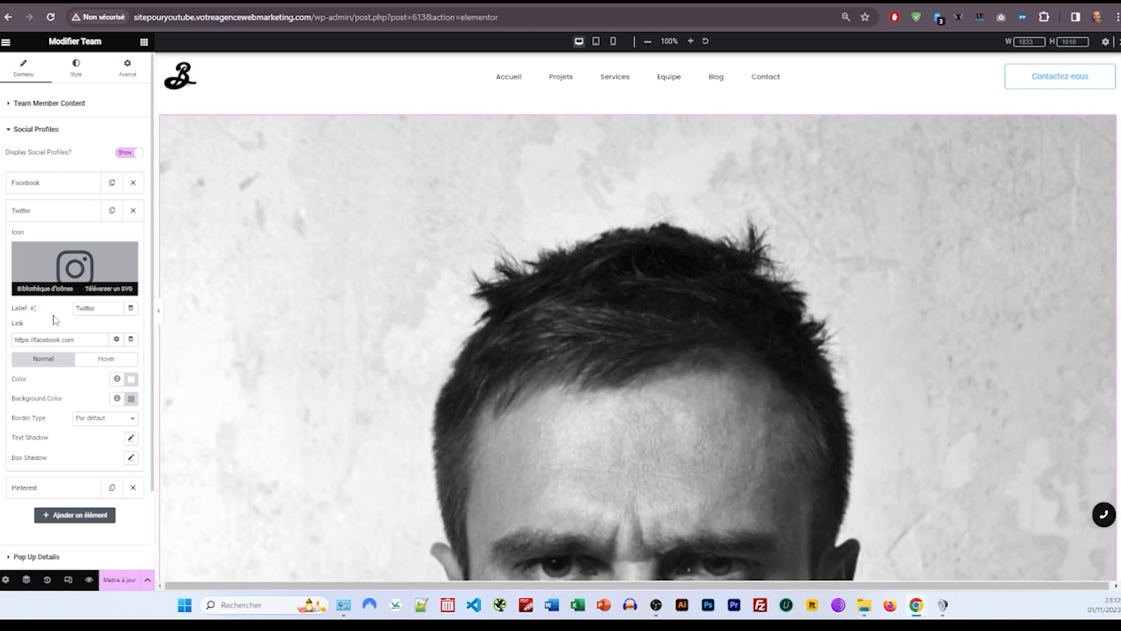
pyautogui.click(67, 186)
pyautogui.click(118, 352)
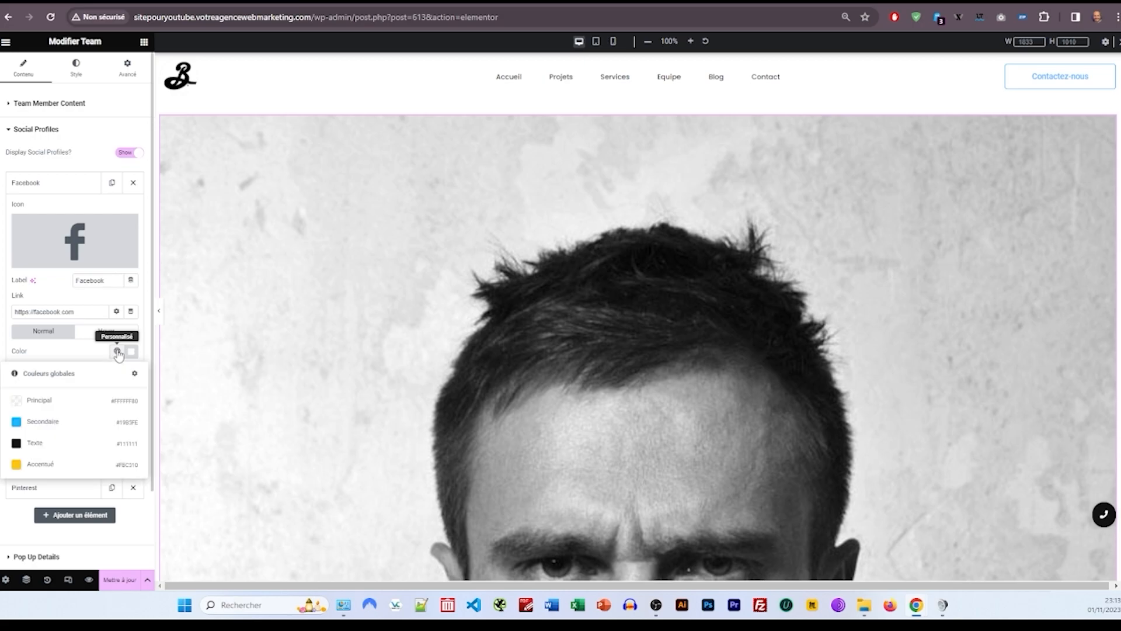
pyautogui.click(46, 421)
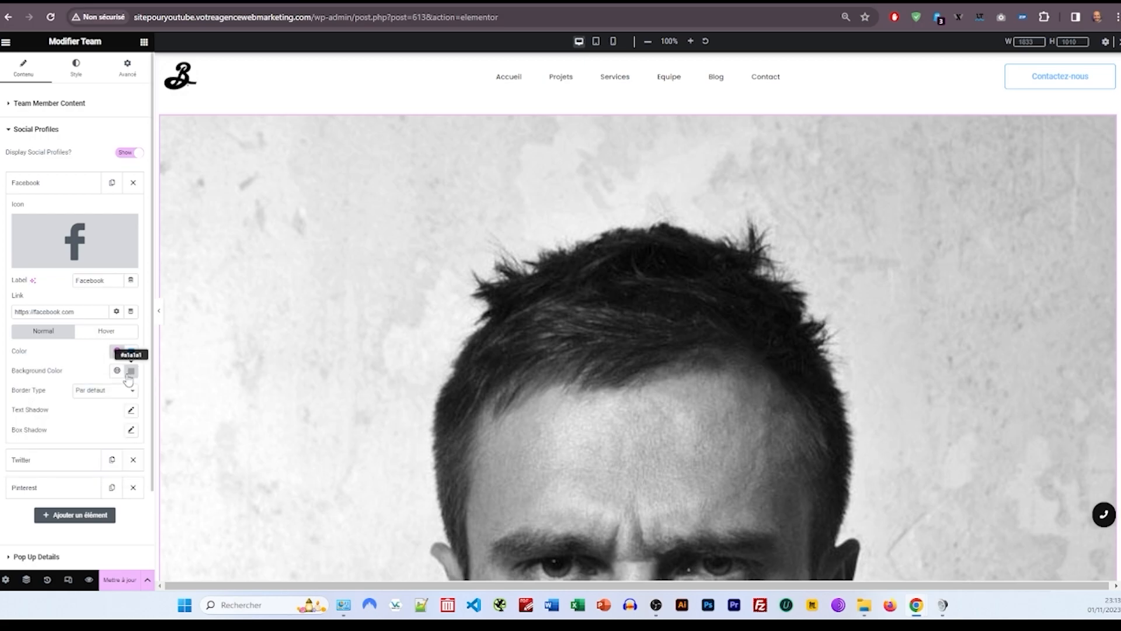
pyautogui.click(131, 372)
pyautogui.write('00')
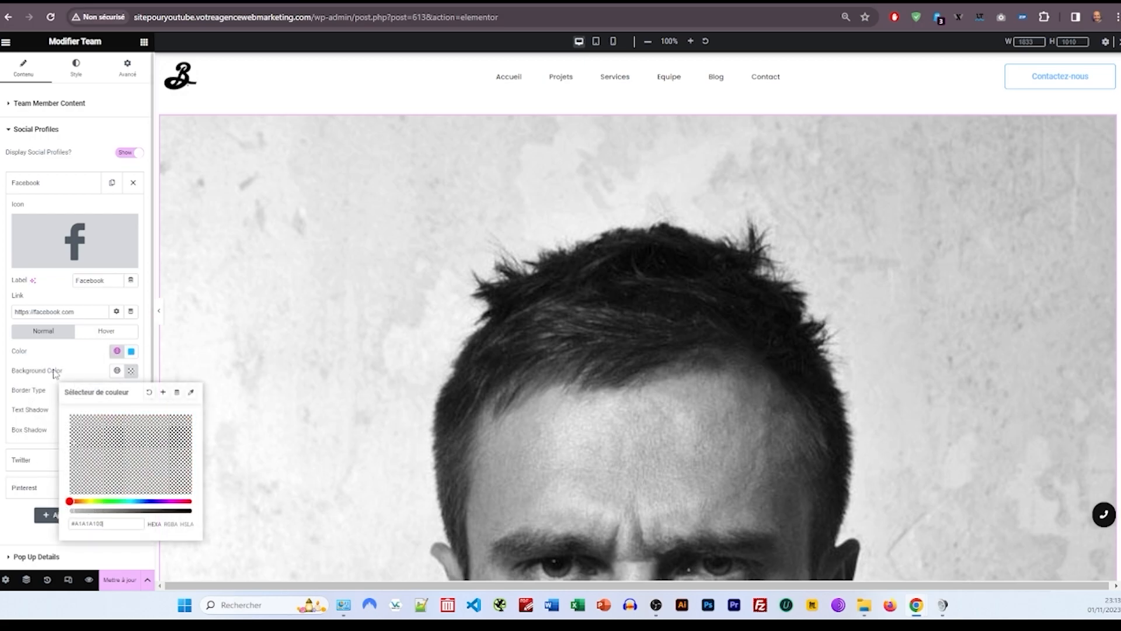
pyautogui.click(80, 363)
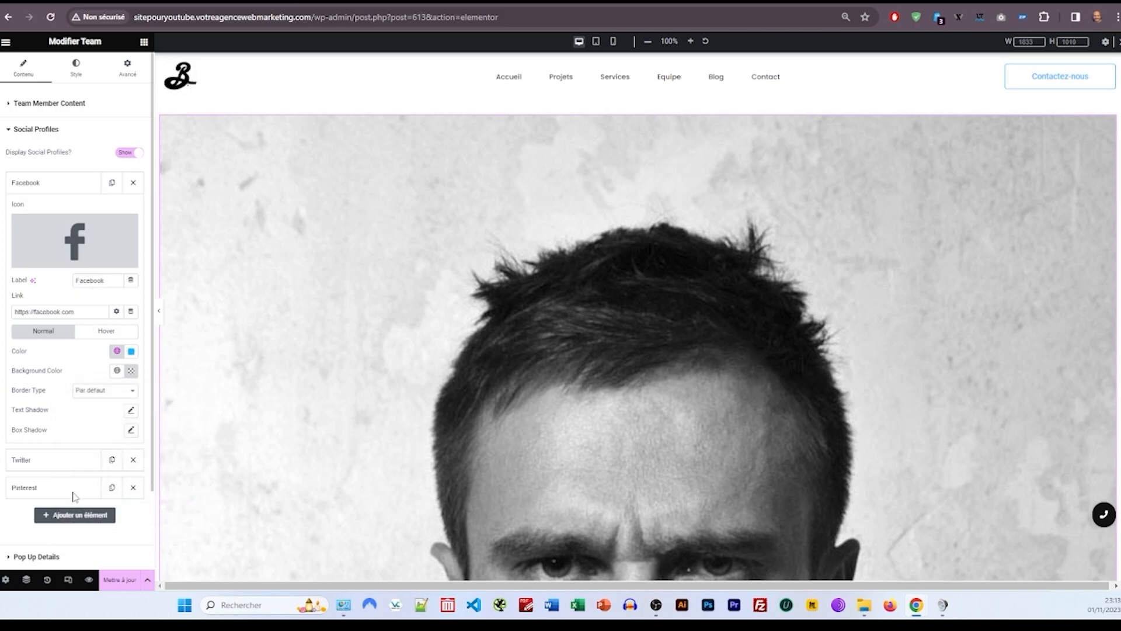
# Step: Set the Facebook profile's hover icon colour to the global Secondaire colour and reduce its hover background opacity to zero
pyautogui.click(97, 332)
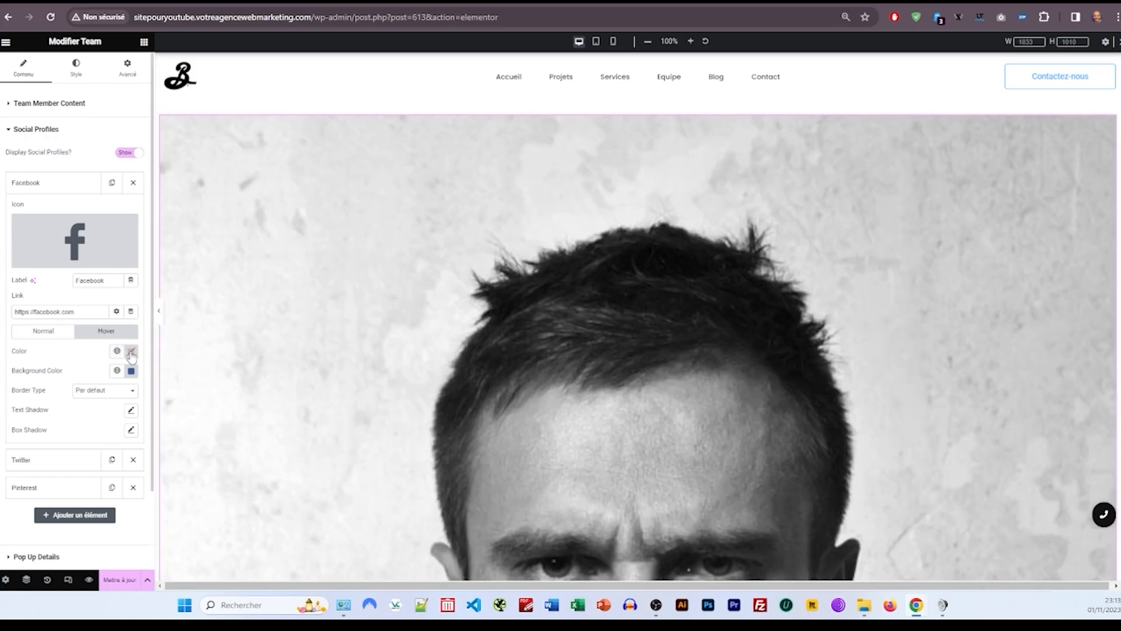
pyautogui.click(131, 351)
pyautogui.click(117, 351)
pyautogui.click(41, 421)
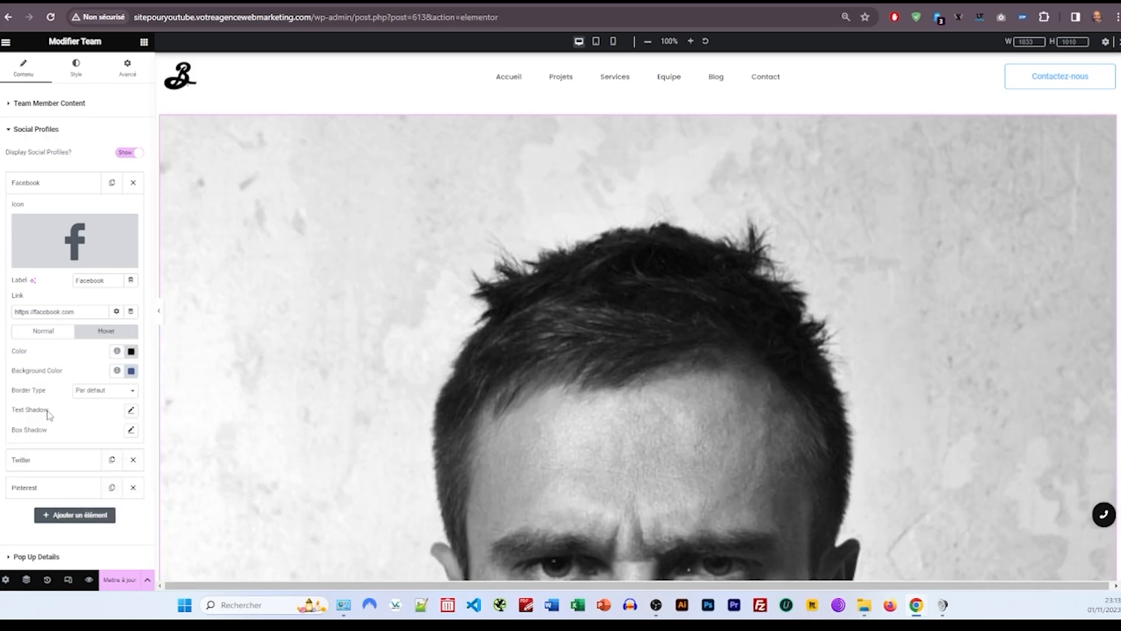
pyautogui.click(131, 371)
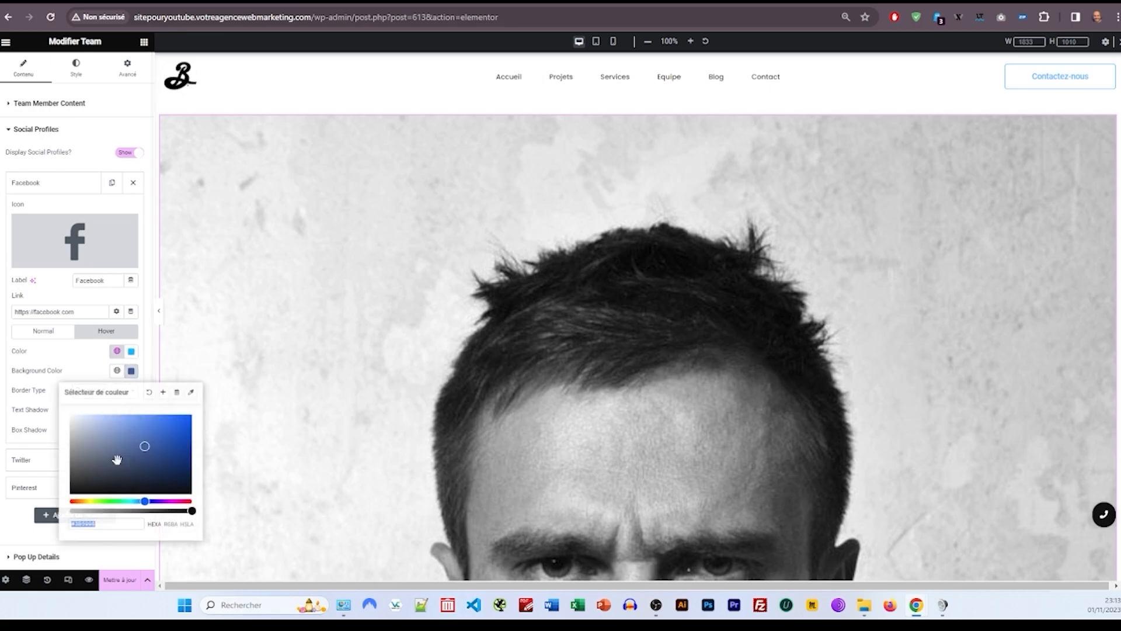
pyautogui.moveTo(111, 510); pyautogui.dragTo(70, 511)
pyautogui.click(82, 363)
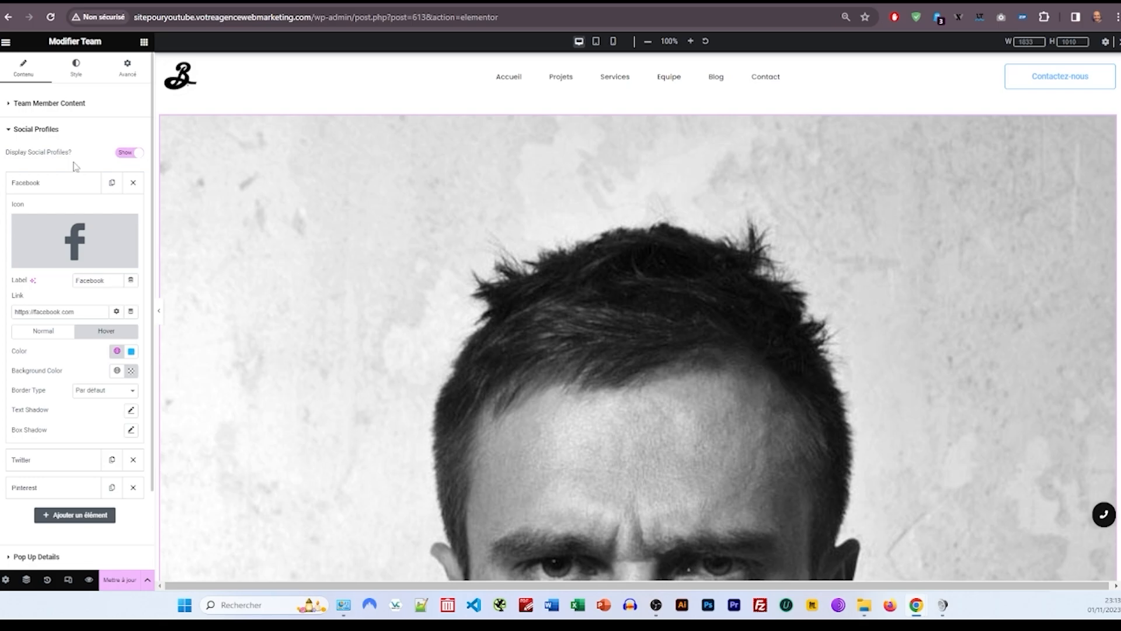
# Step: Replace the Twitter and Pinterest profiles with copies of the Facebook profile, and give the first profile the Instagram icon
pyautogui.click(76, 186)
pyautogui.click(113, 184)
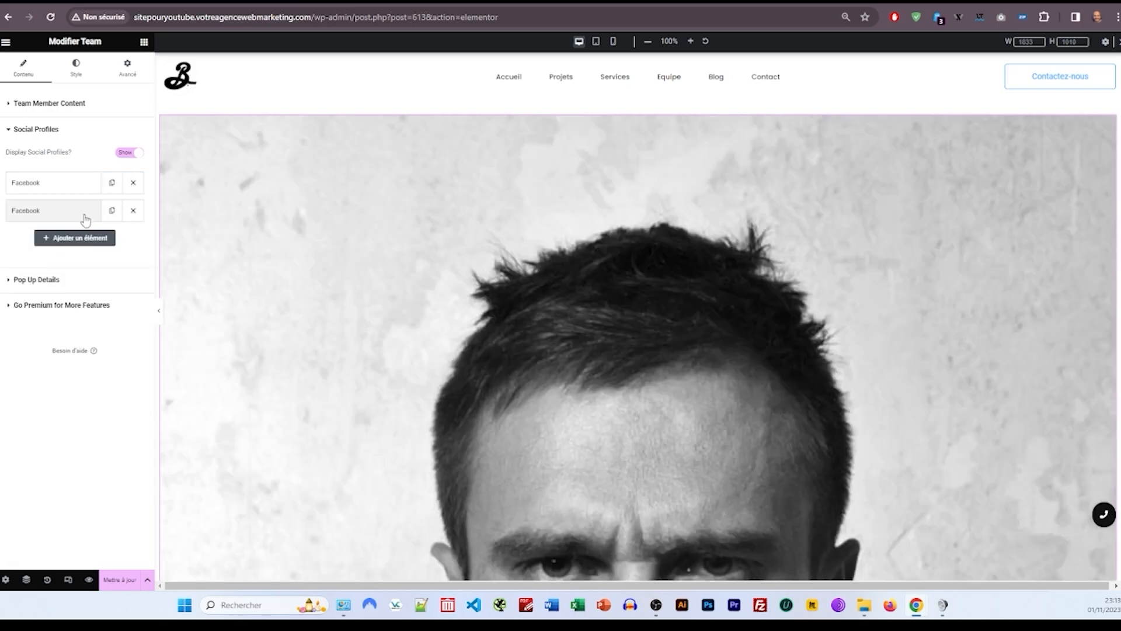
pyautogui.click(112, 210)
pyautogui.click(109, 230)
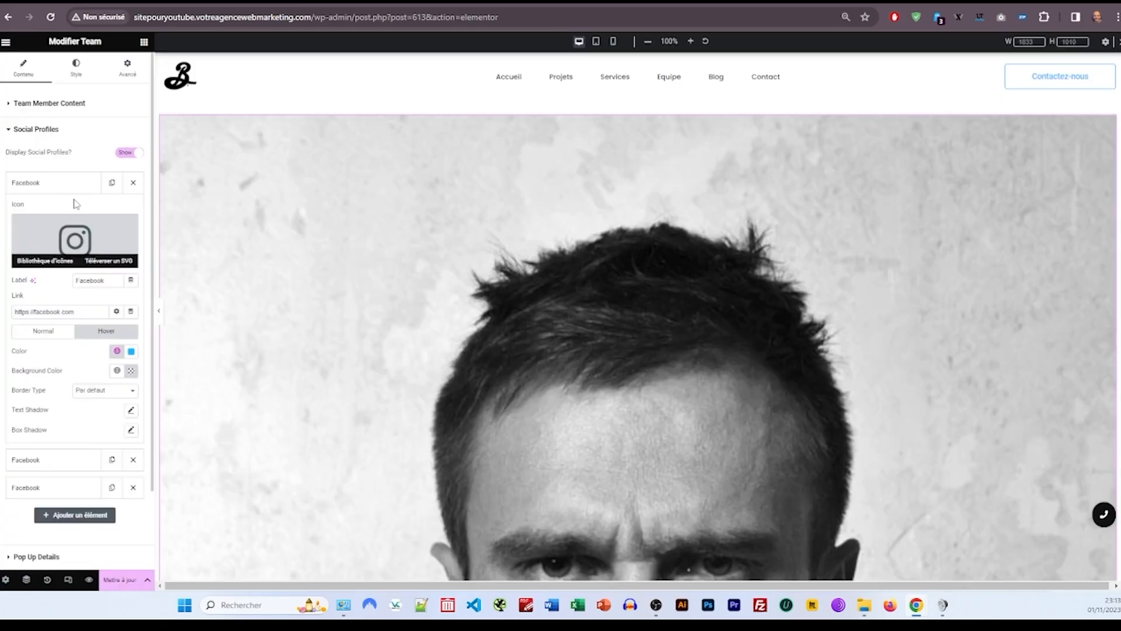
# Step: Change the third social profile's icon to Twitter from the icon library
pyautogui.click(73, 184)
pyautogui.click(77, 242)
pyautogui.click(79, 286)
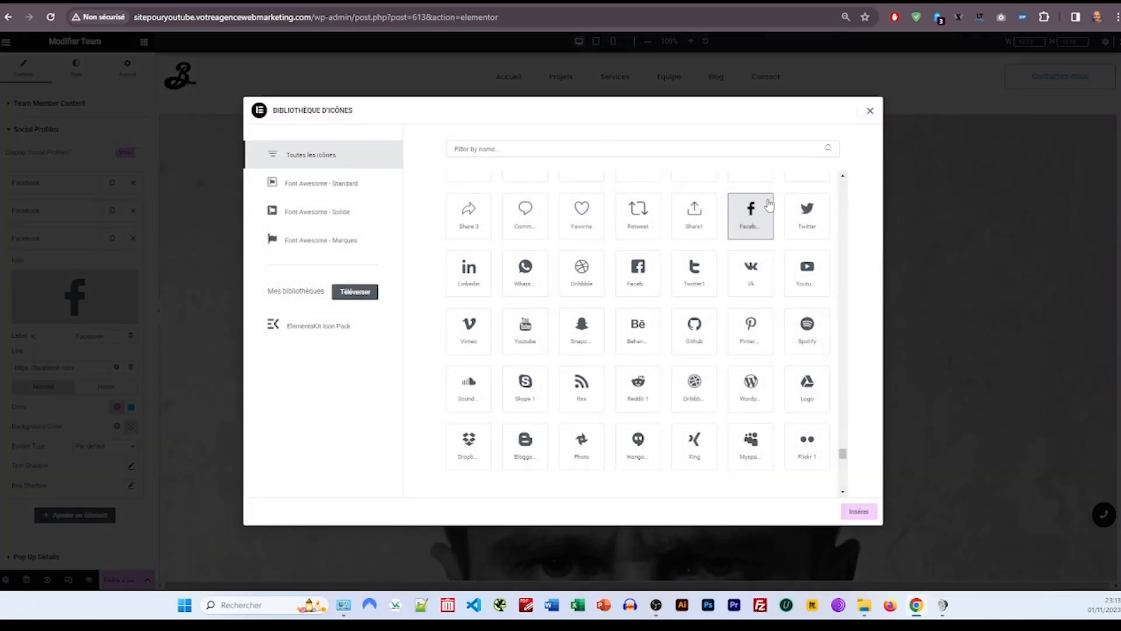
pyautogui.click(807, 212)
pyautogui.click(858, 511)
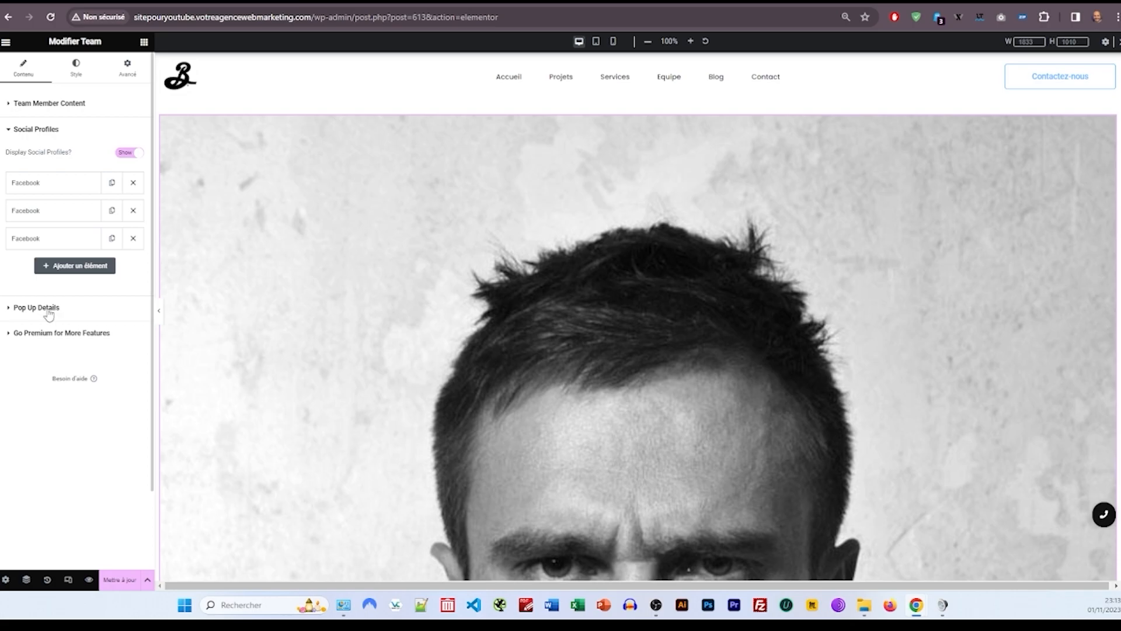
# Step: Open the widget's Pop Up Details, examine the member card's hover overlay and bring up its member popup
pyautogui.scroll(-5, 523, 285)
pyautogui.scroll(6, 523, 282)
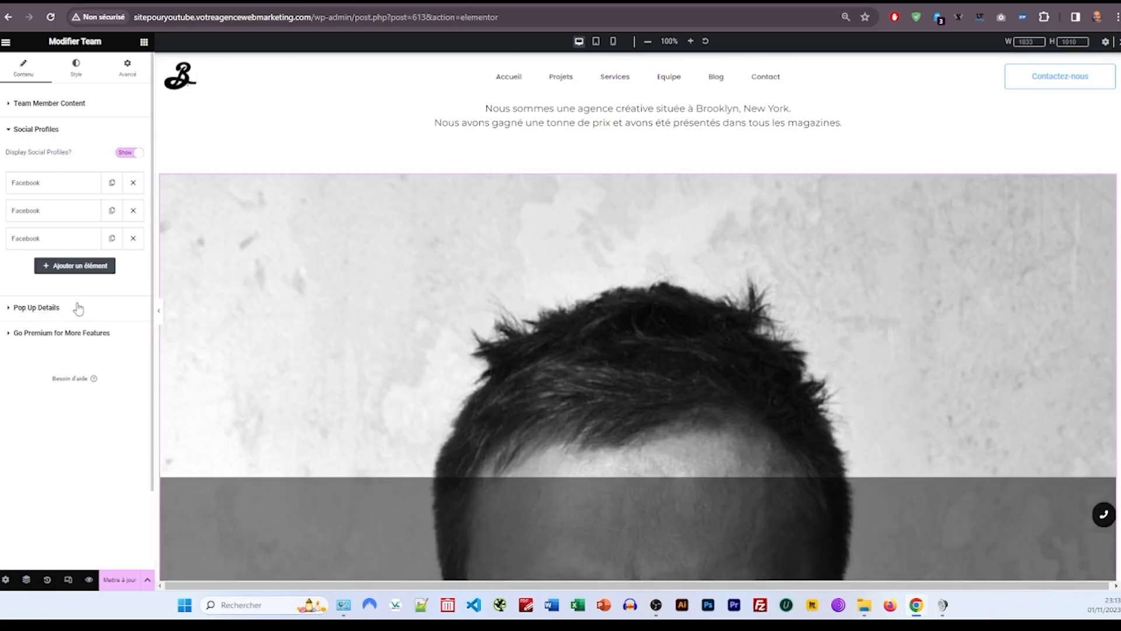
pyautogui.click(37, 308)
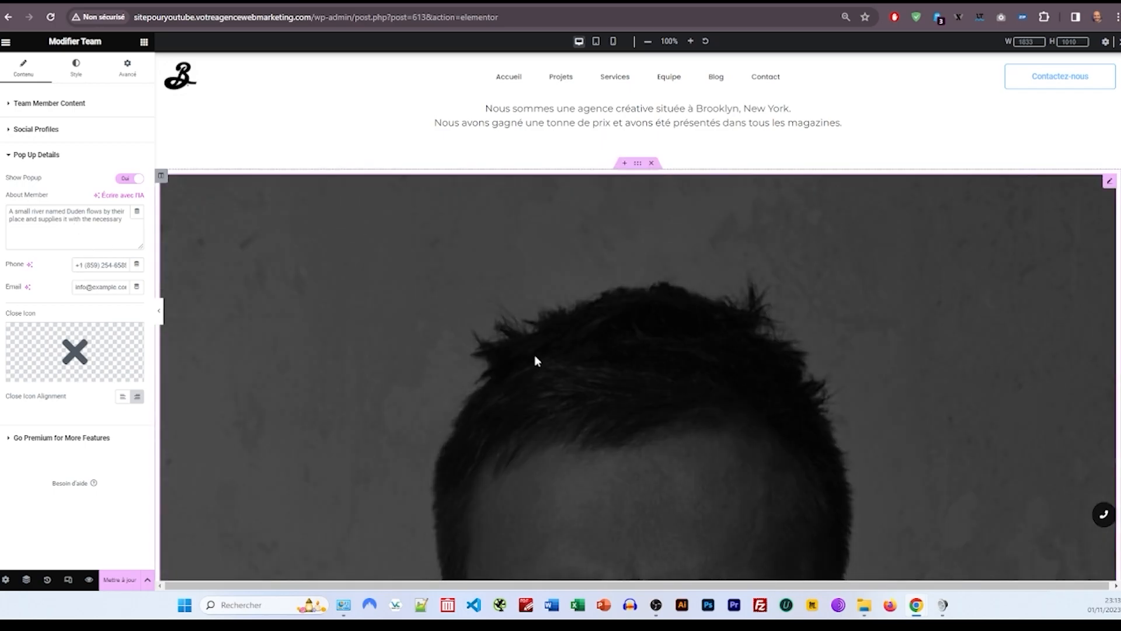
pyautogui.scroll(-2, 502, 309)
pyautogui.scroll(3, 652, 235)
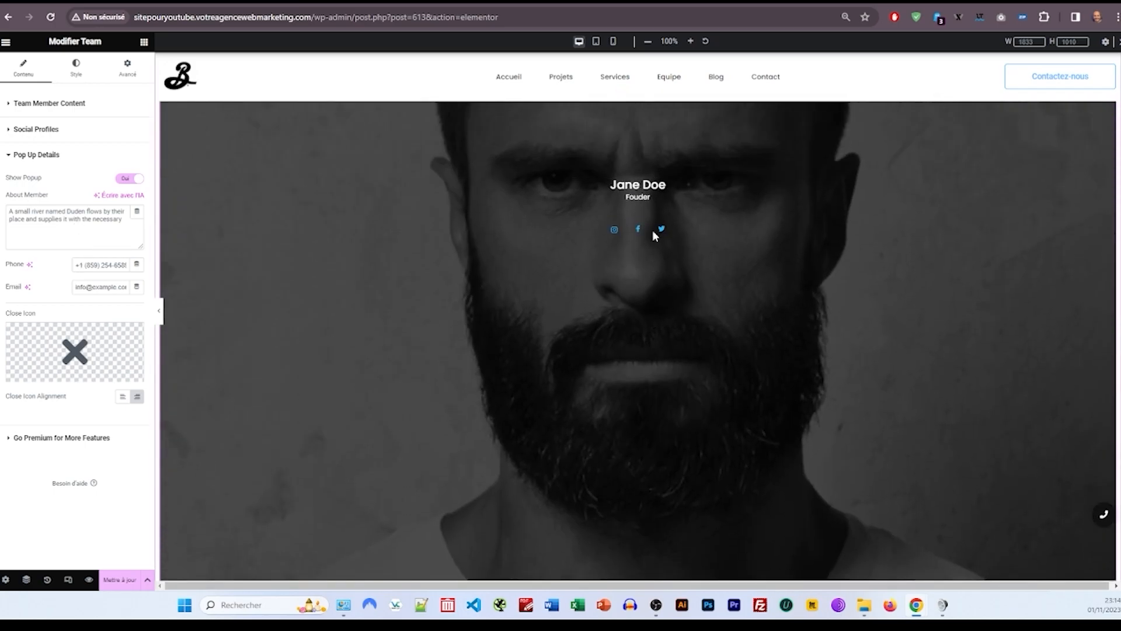
pyautogui.click(633, 279)
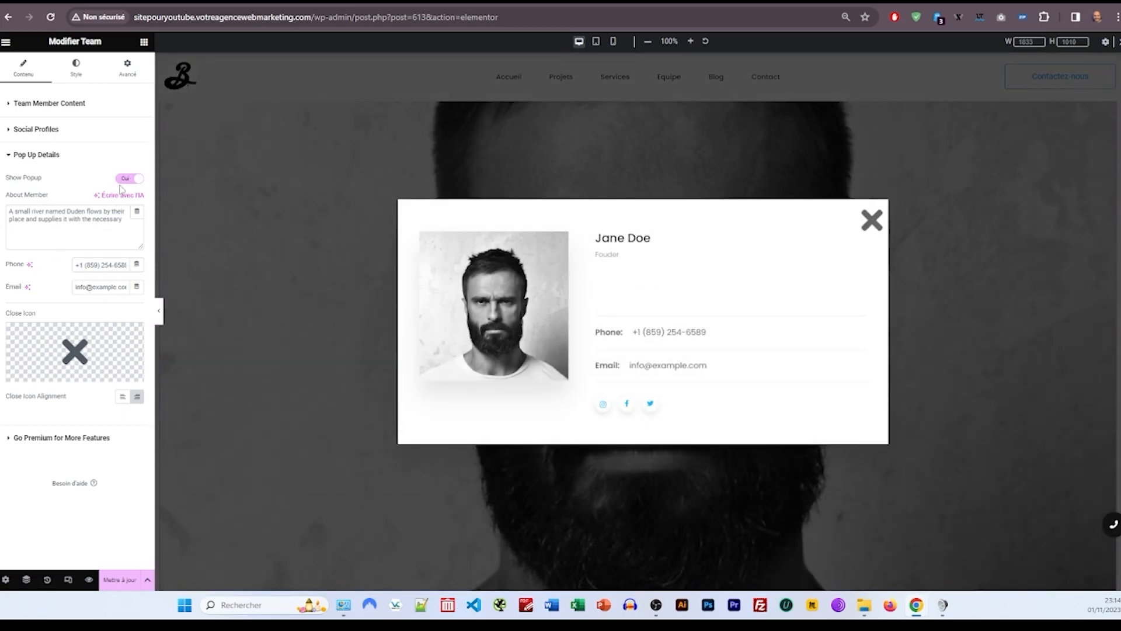
# Step: Double the popup's About Member description by pasting a copy of its text after the original
pyautogui.hotkey('ctrl', 'a')
pyautogui.hotkey('ctrl', 'c')
pyautogui.press('Right')
pyautogui.hotkey('ctrl', 'v')
# Step: Save the page update and reload the editor
pyautogui.click(128, 575)
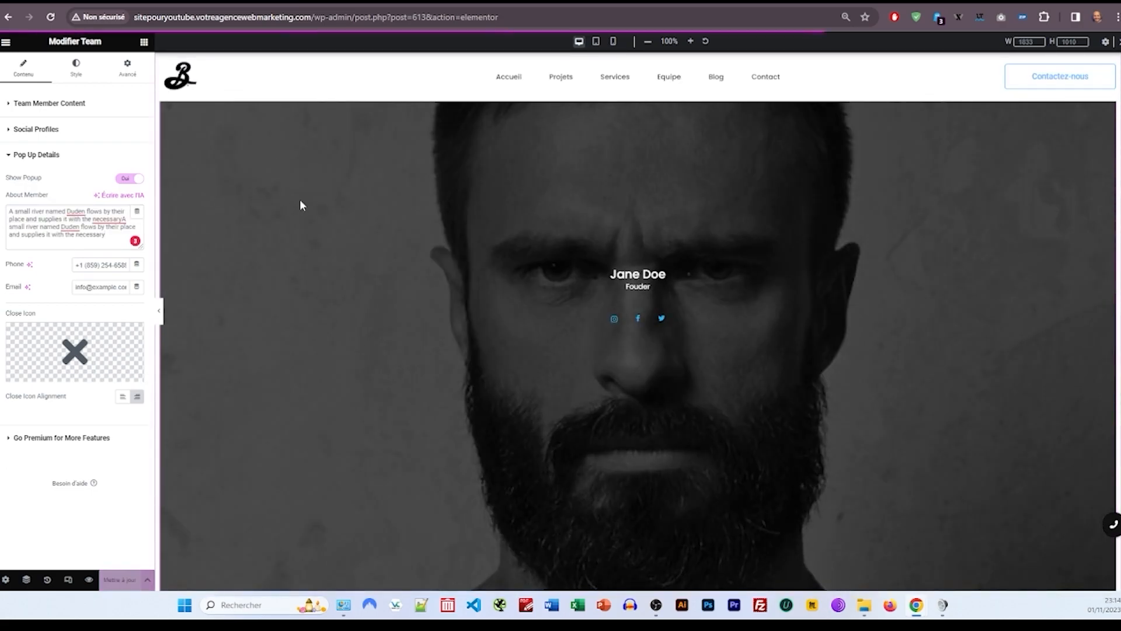
pyautogui.rightClick(310, 183)
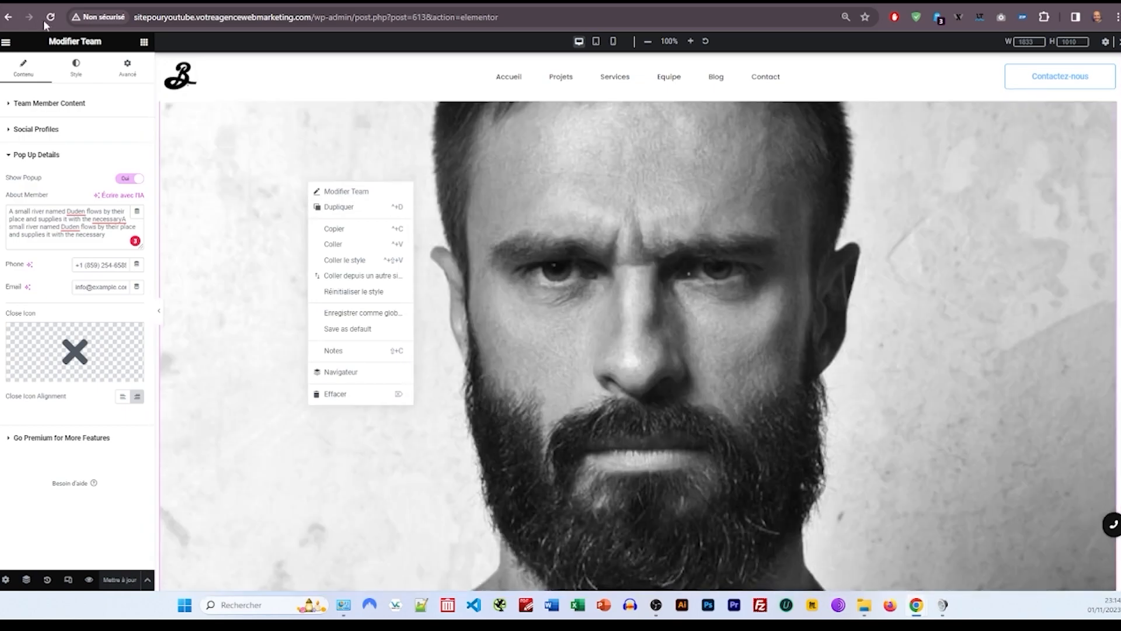
pyautogui.click(51, 17)
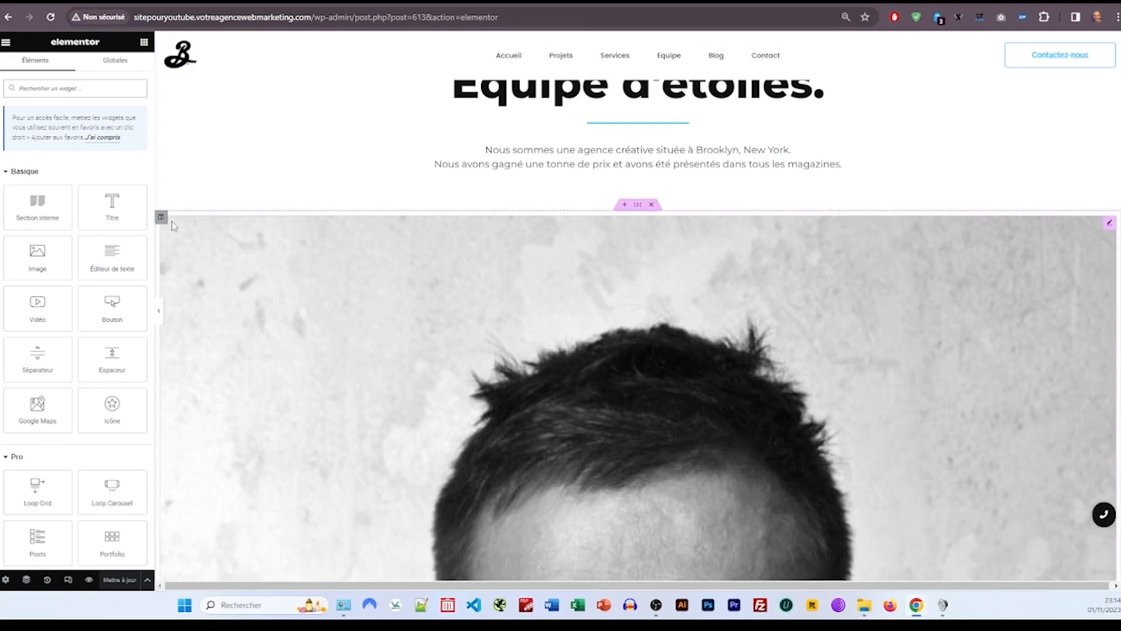
# Step: Set the inner padding of the team card's column to 0 on all sides
pyautogui.click(161, 217)
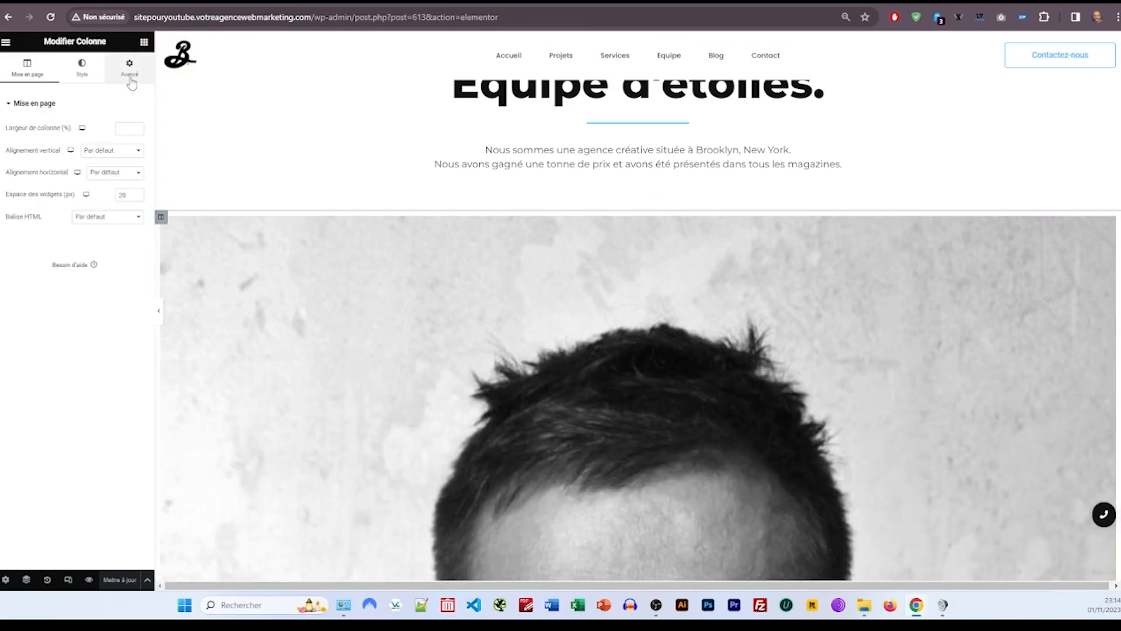
pyautogui.click(130, 82)
pyautogui.click(136, 183)
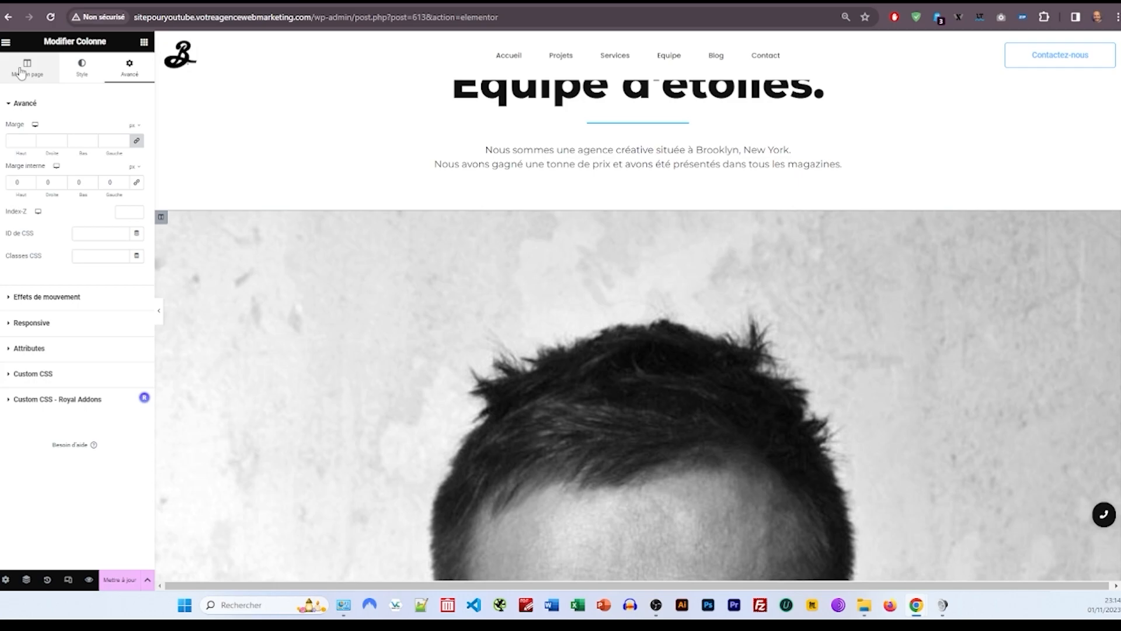
# Step: Duplicate the team card's column three times so four member cards fill the row
pyautogui.rightClick(162, 219)
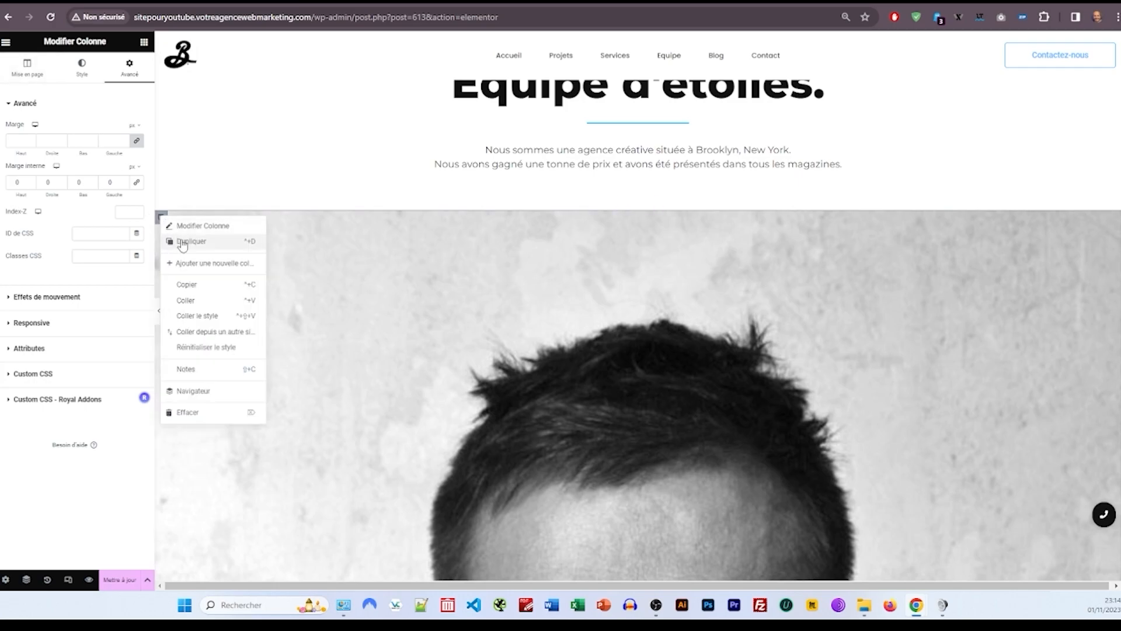
pyautogui.click(182, 243)
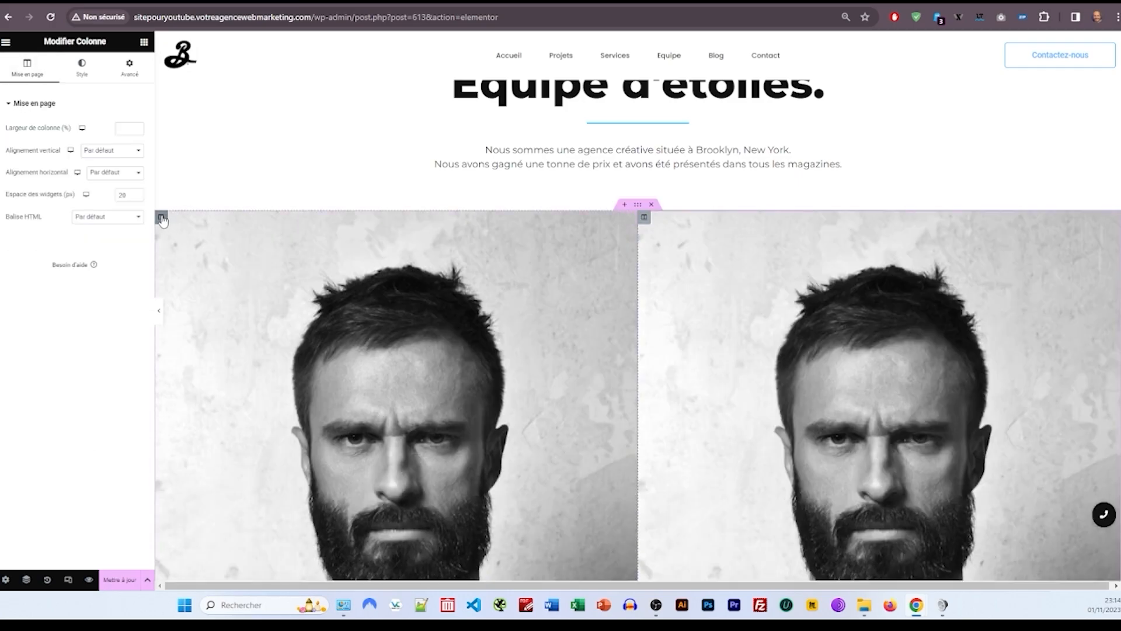
pyautogui.rightClick(161, 219)
pyautogui.click(193, 243)
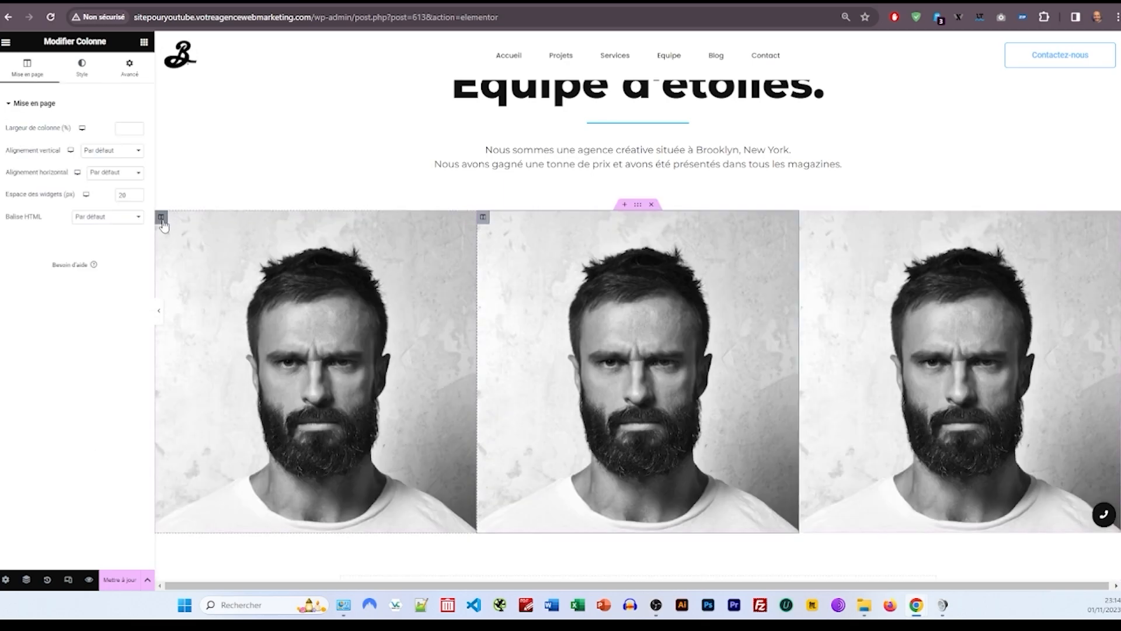
pyautogui.rightClick(162, 221)
pyautogui.click(195, 245)
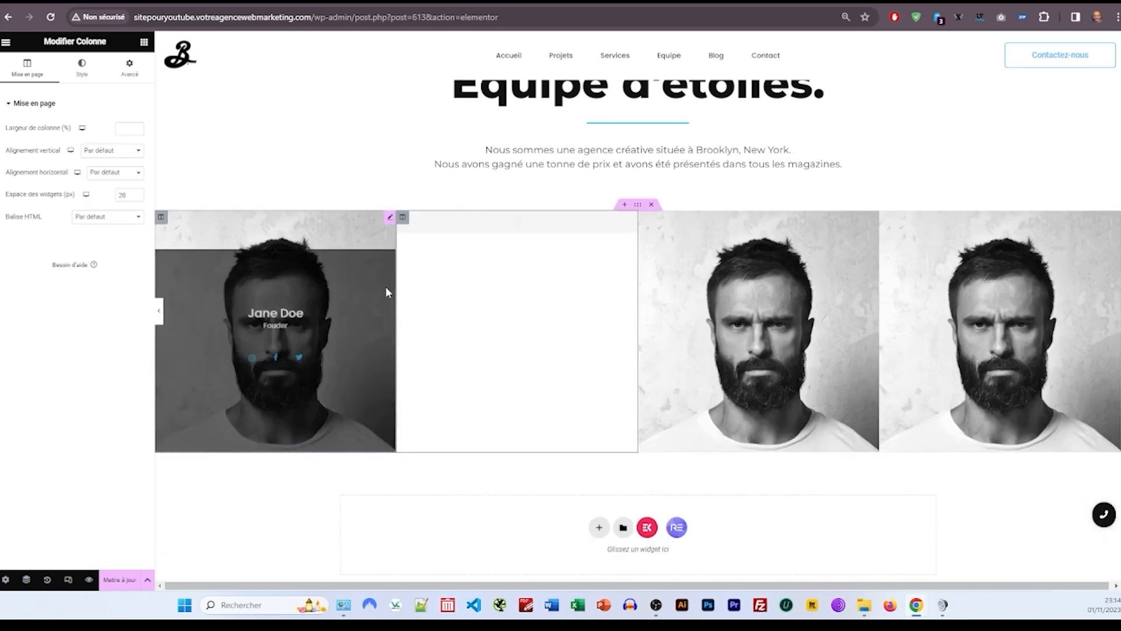
# Step: Give the three duplicated team cards different portraits from the media library, using team4-sw.jpg for the last card
pyautogui.click(492, 281)
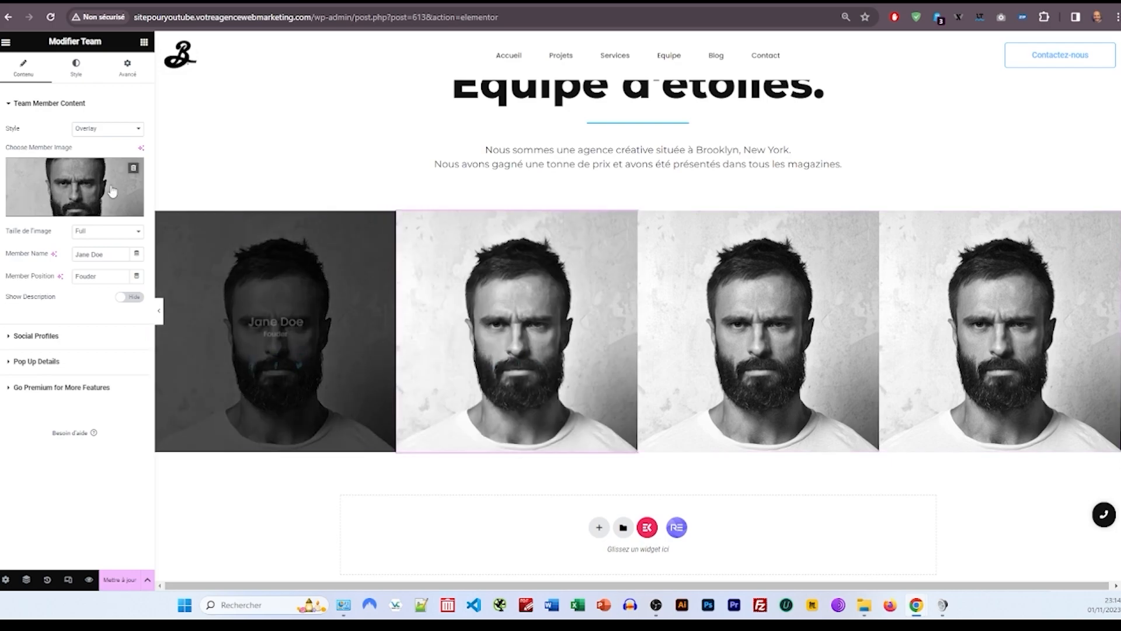
pyautogui.click(74, 184)
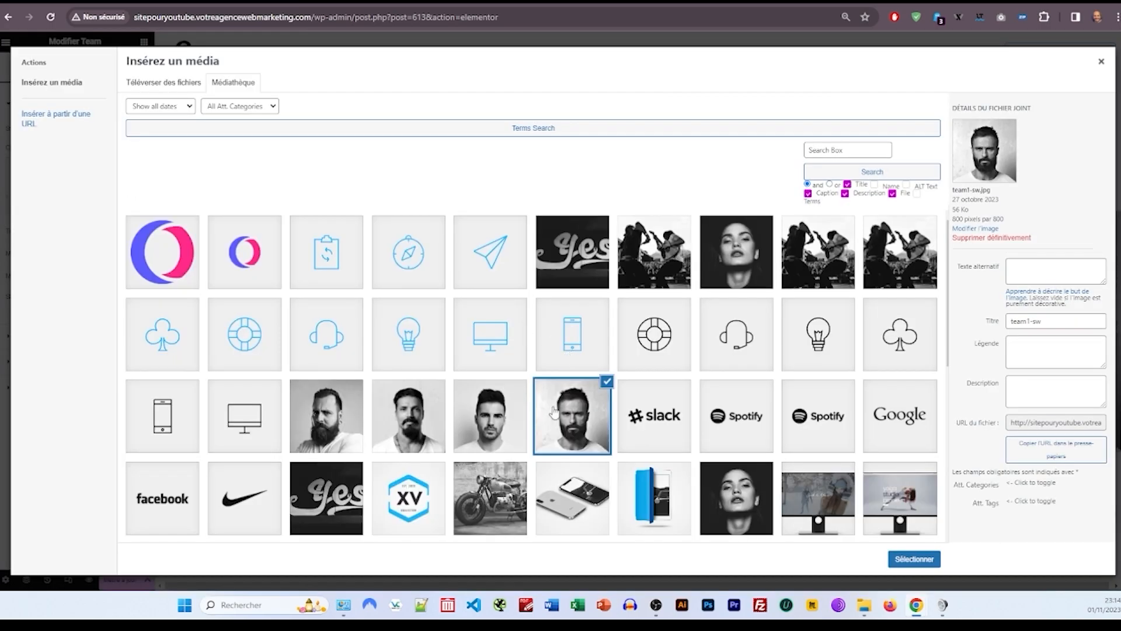
pyautogui.click(314, 411)
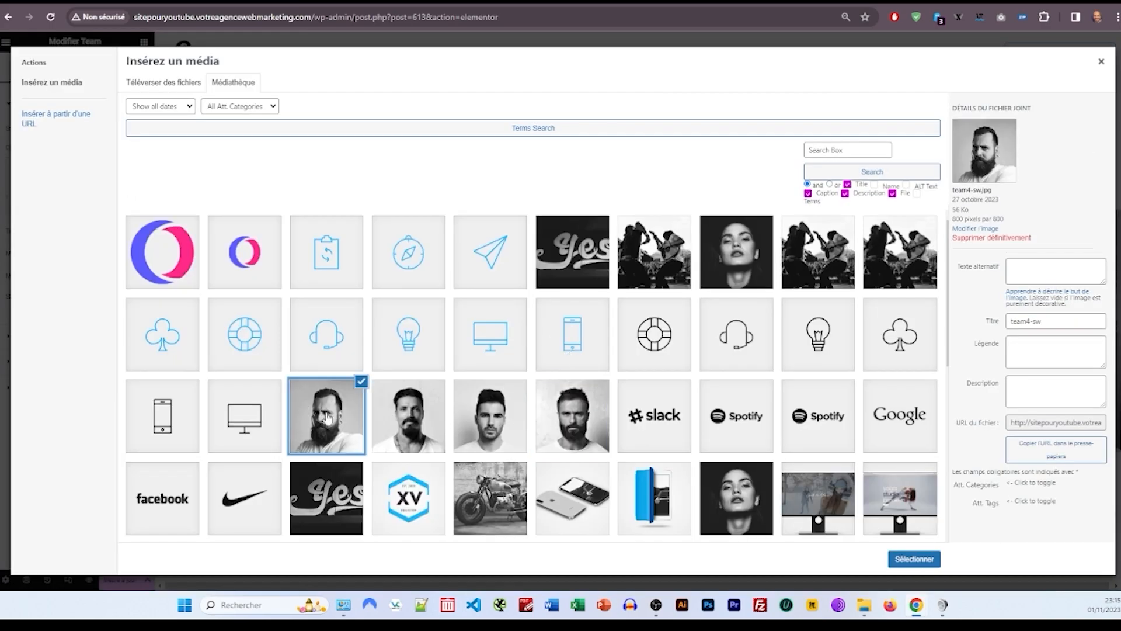
pyautogui.click(914, 559)
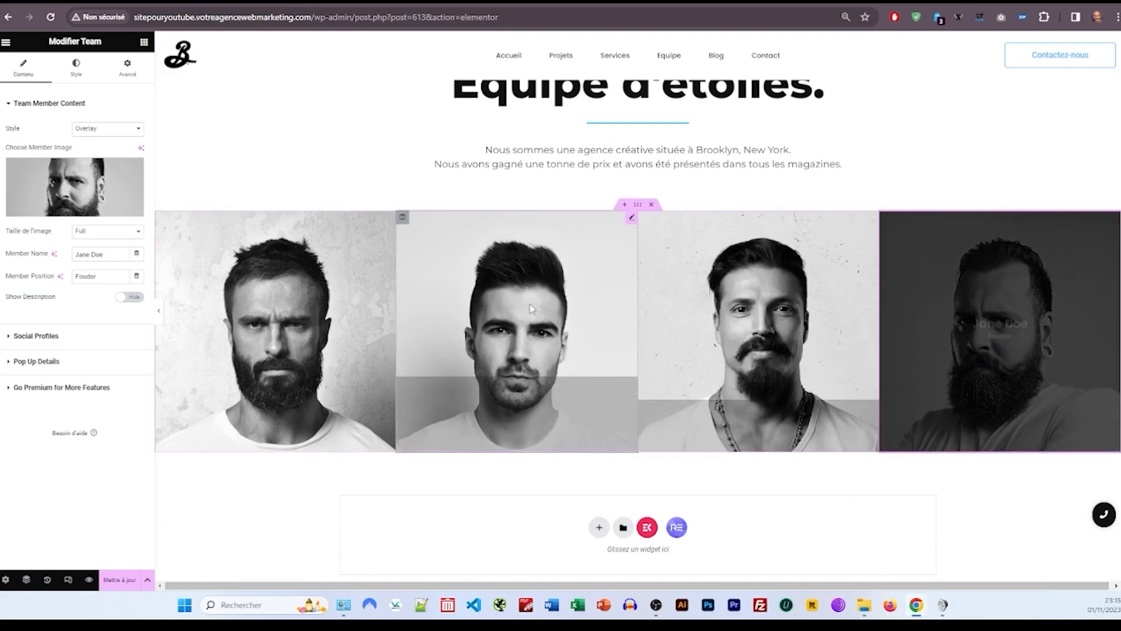
# Step: Check the member popups of the second and first cards, then switch the first card's Show Popup off and back on
pyautogui.click(499, 330)
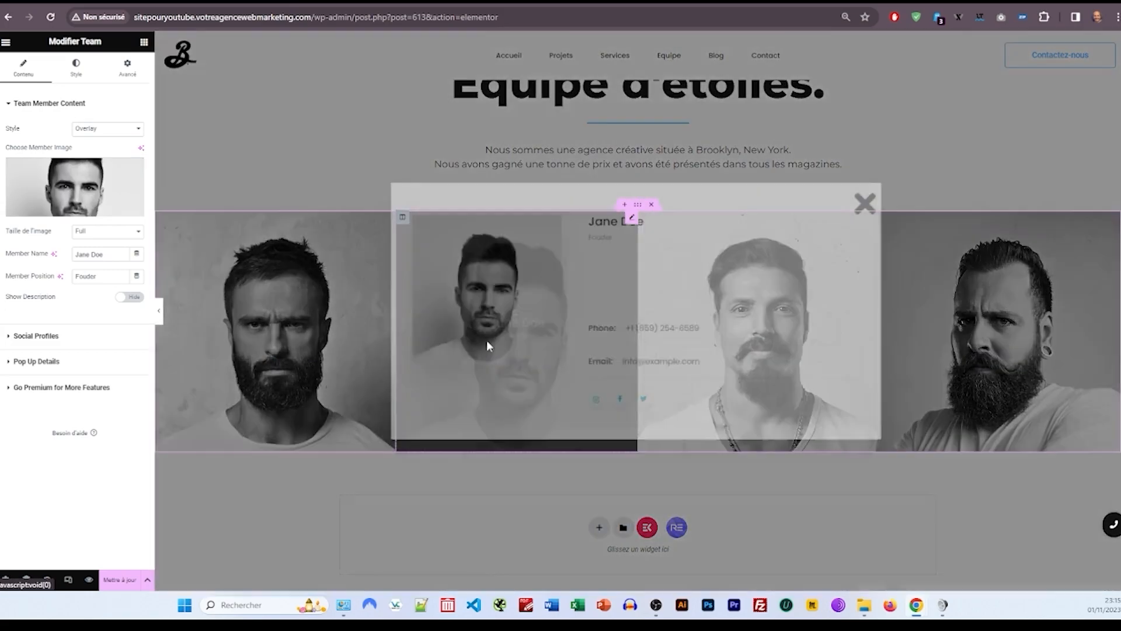
pyautogui.click(358, 288)
pyautogui.click(295, 285)
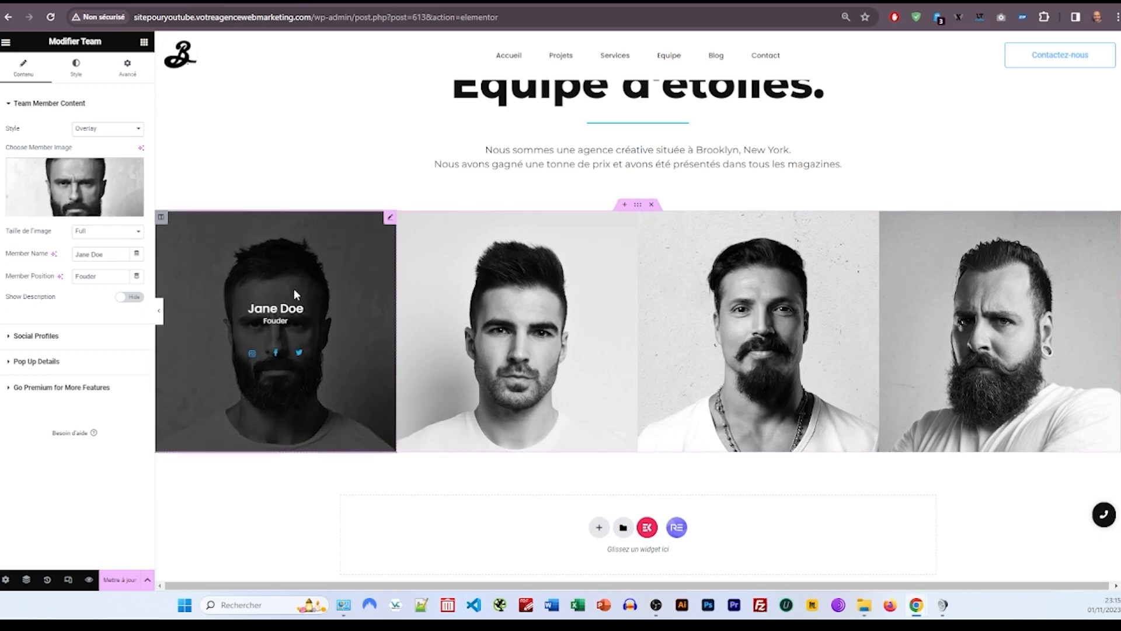
pyautogui.click(283, 317)
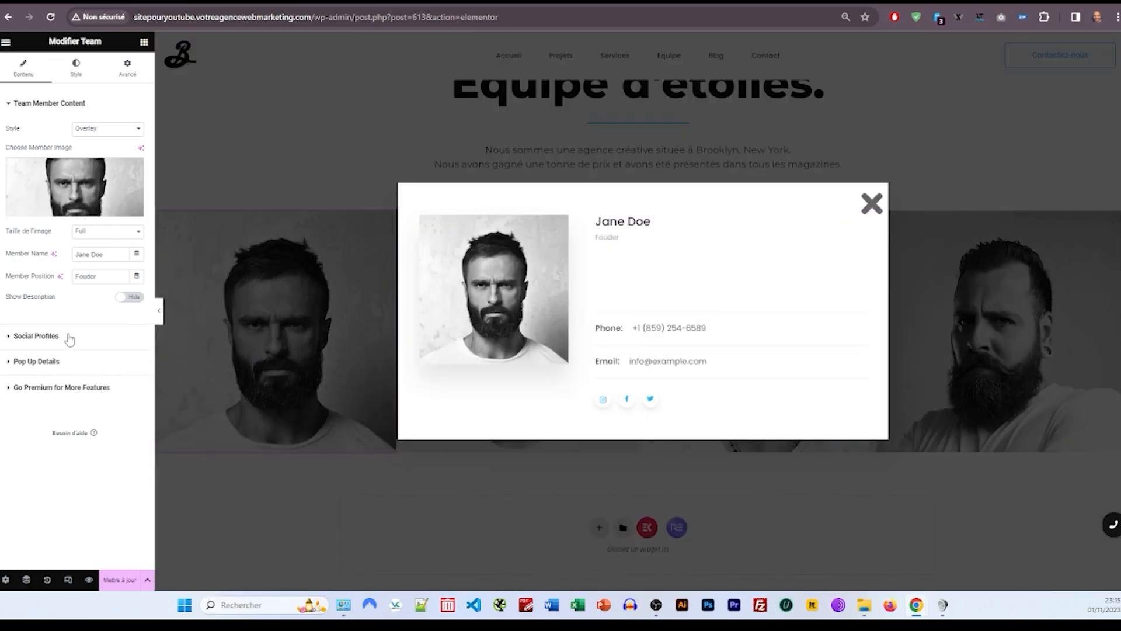
pyautogui.click(36, 335)
pyautogui.click(46, 308)
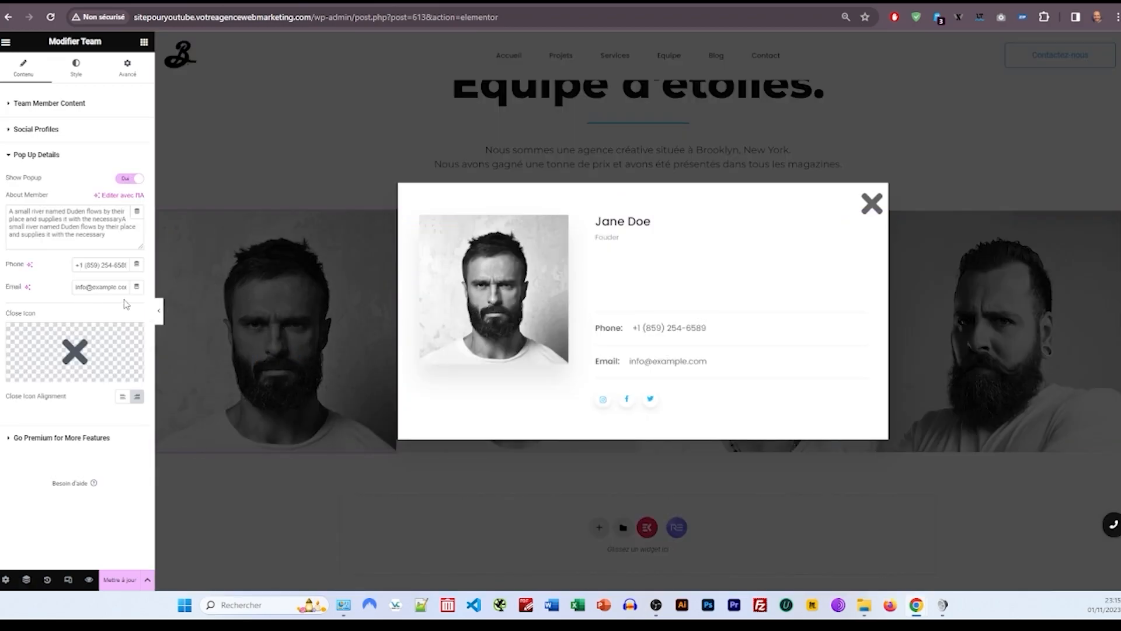
pyautogui.click(128, 178)
pyautogui.click(130, 178)
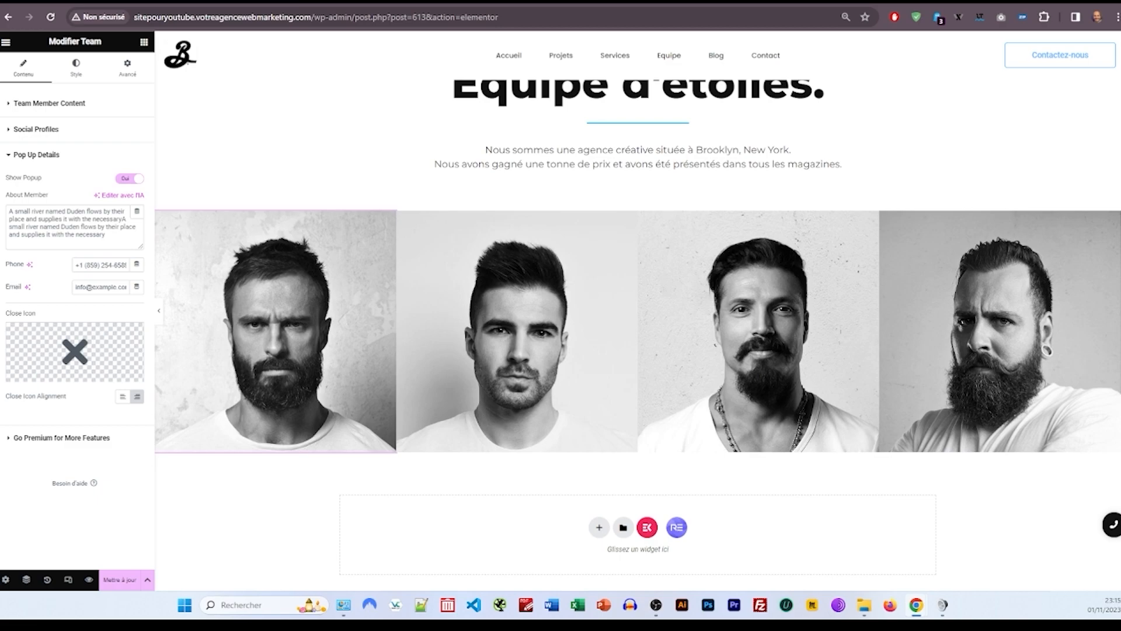
# Step: Add a one-column section below the team row, full width and stretched, with a minimum height of 270 px
pyautogui.click(598, 527)
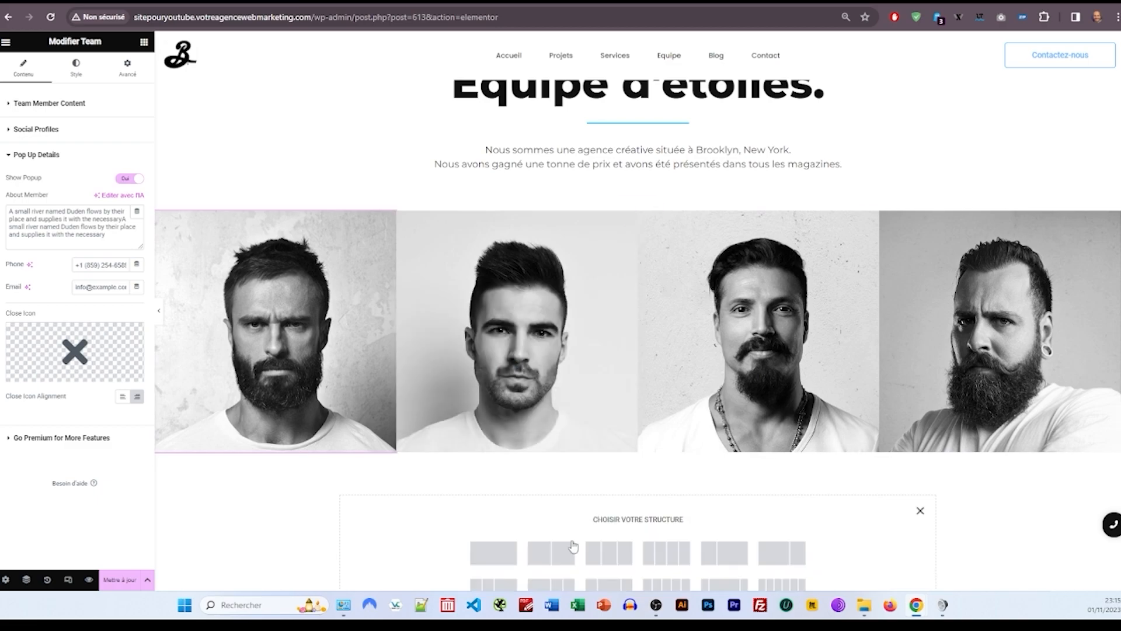
pyautogui.click(503, 552)
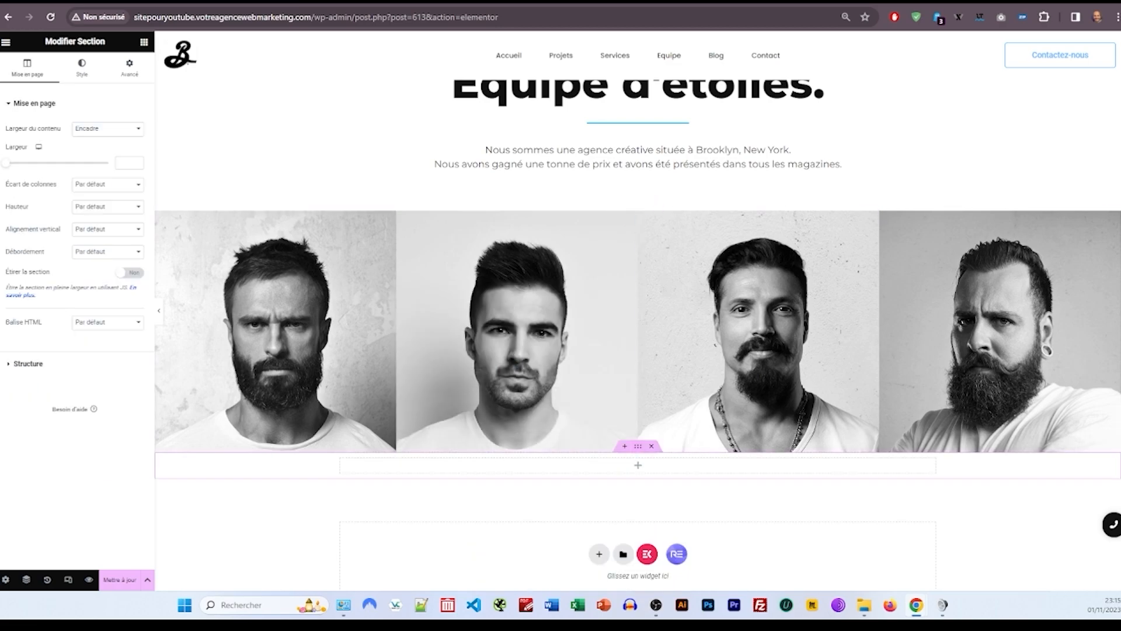
pyautogui.click(108, 128)
pyautogui.click(105, 150)
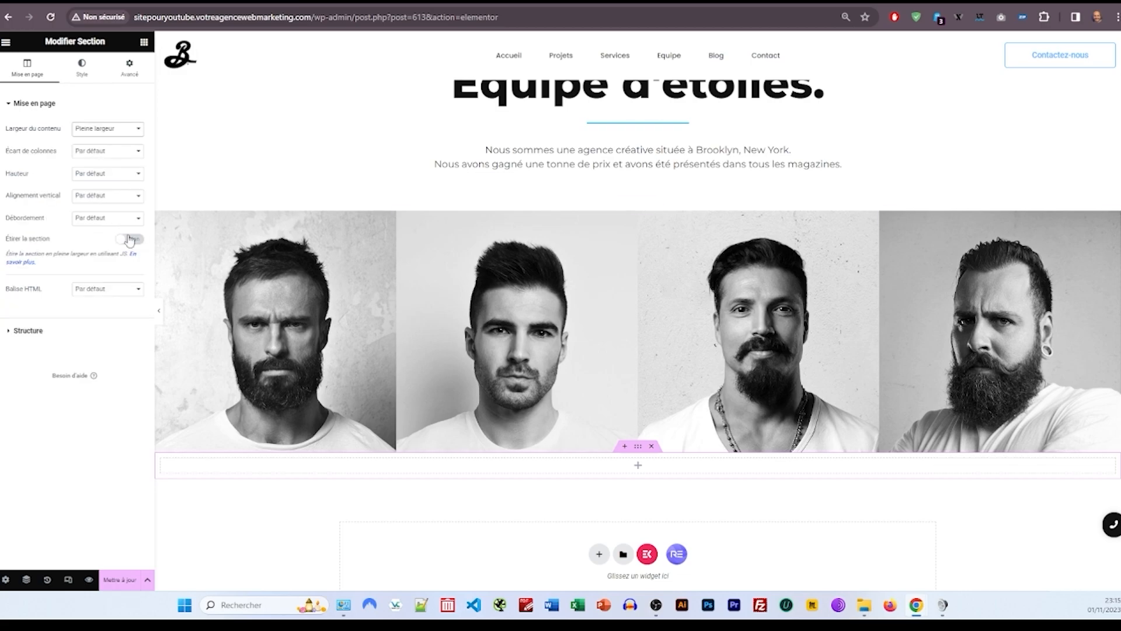
pyautogui.click(102, 182)
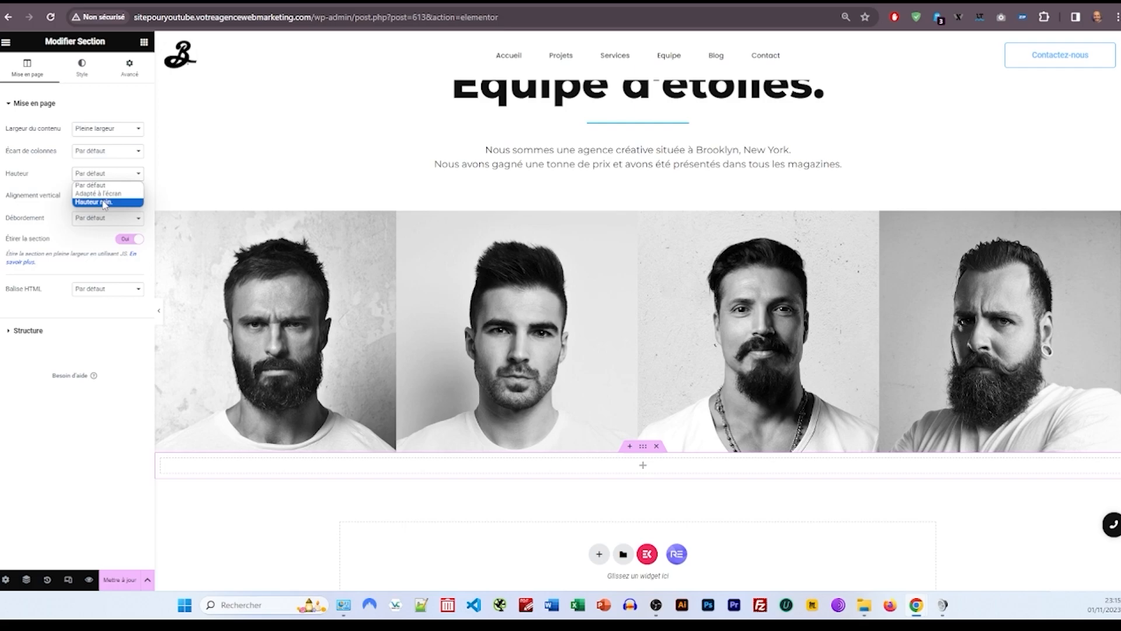
pyautogui.click(106, 201)
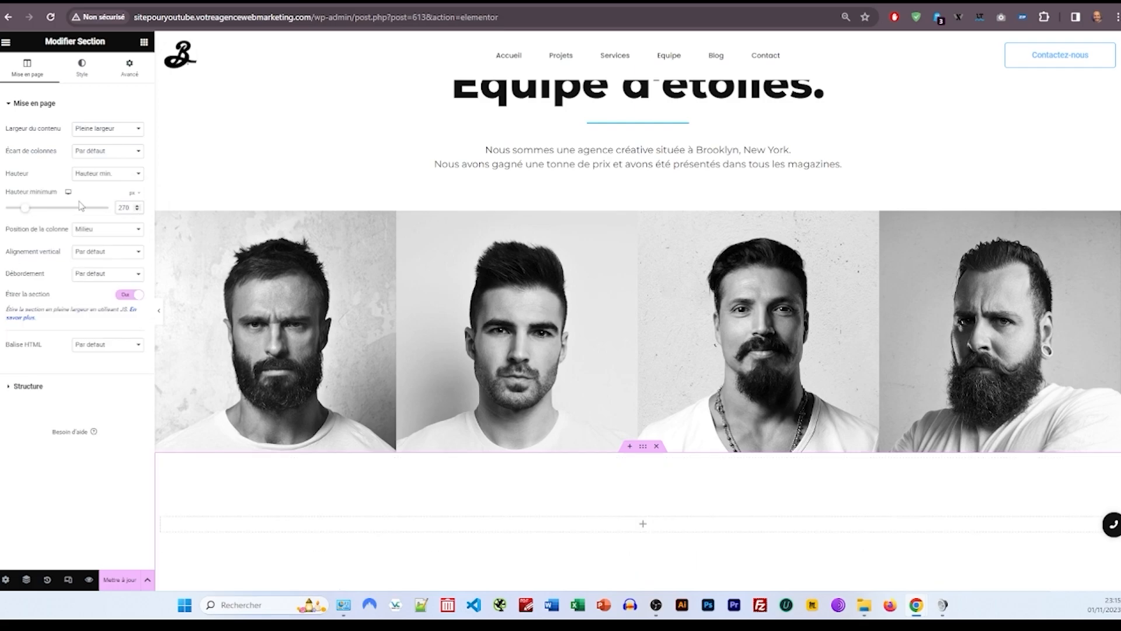
# Step: Give the new section a classic background in the global Texte color #111111
pyautogui.click(82, 68)
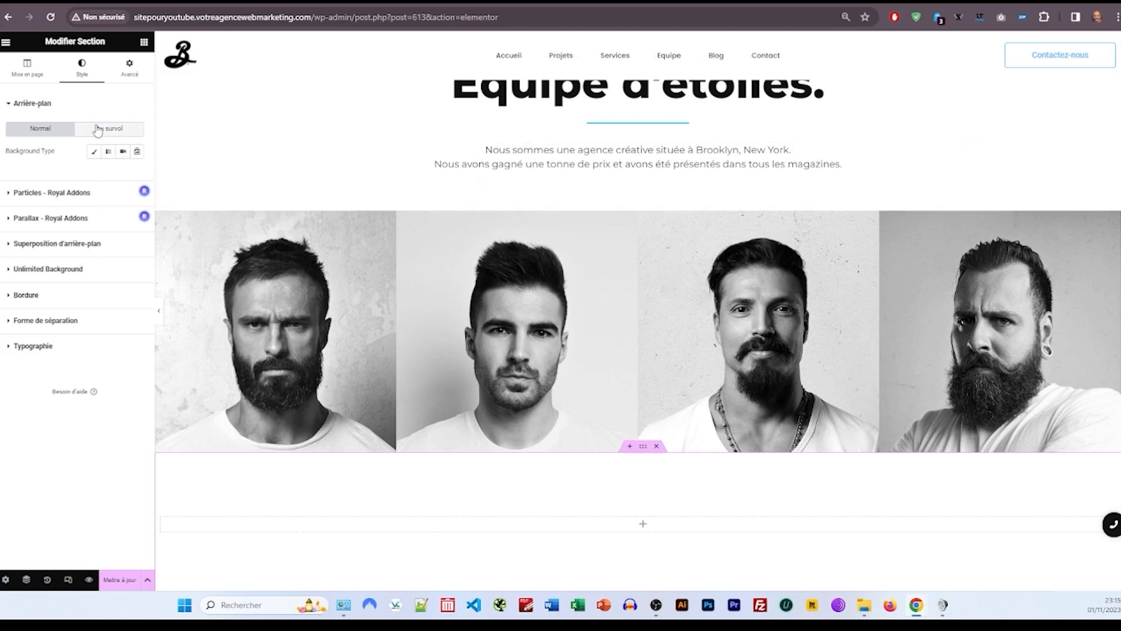
pyautogui.click(92, 152)
pyautogui.click(123, 174)
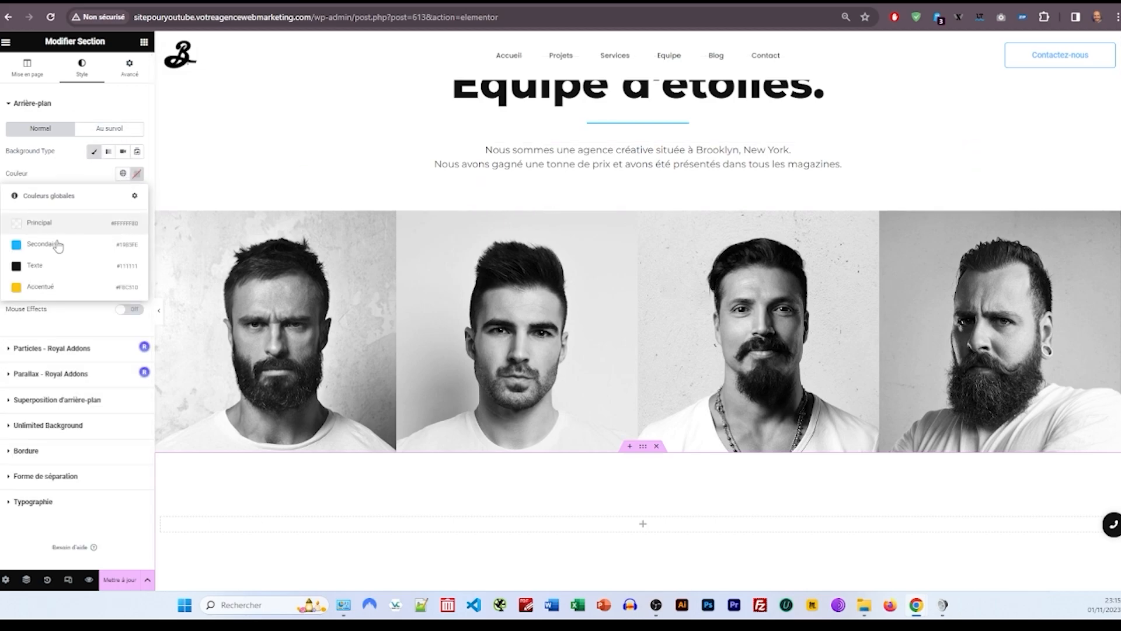
pyautogui.click(50, 264)
pyautogui.scroll(-1, 100, 234)
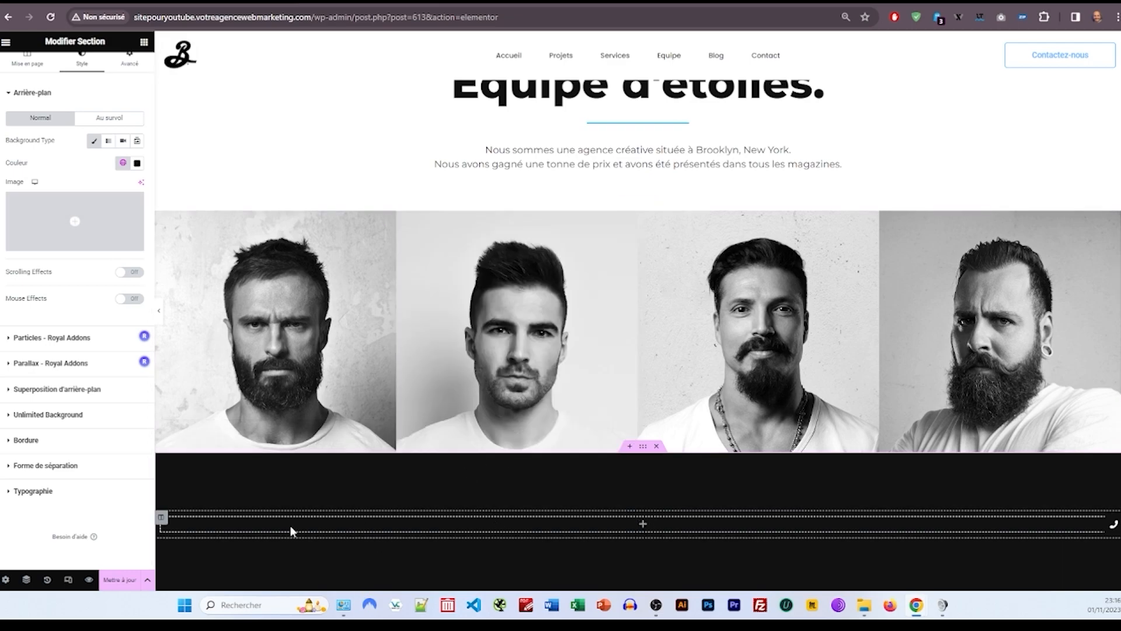
# Step: Add three new columns to the black section so that it has four equal columns
pyautogui.click(162, 518)
pyautogui.rightClick(164, 520)
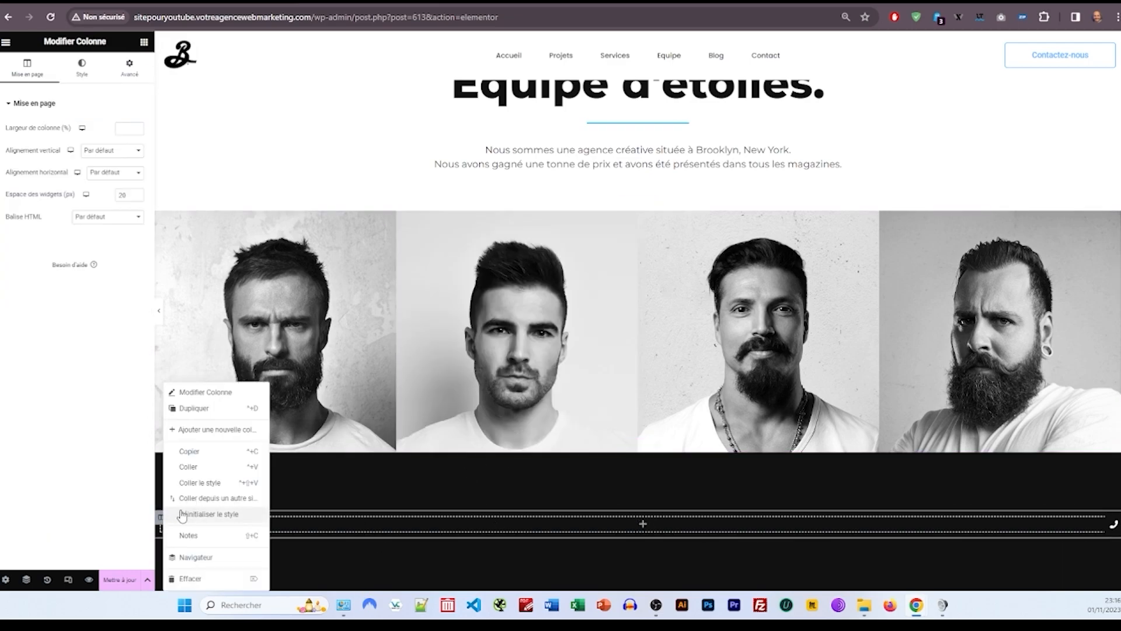
pyautogui.click(194, 430)
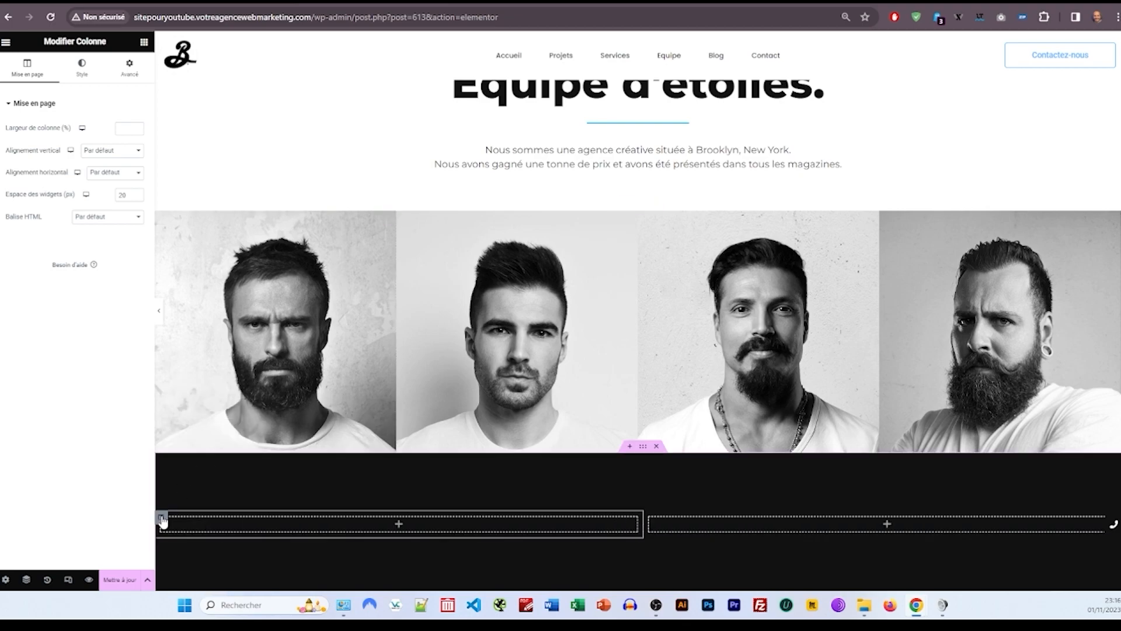
pyautogui.rightClick(163, 517)
pyautogui.click(188, 432)
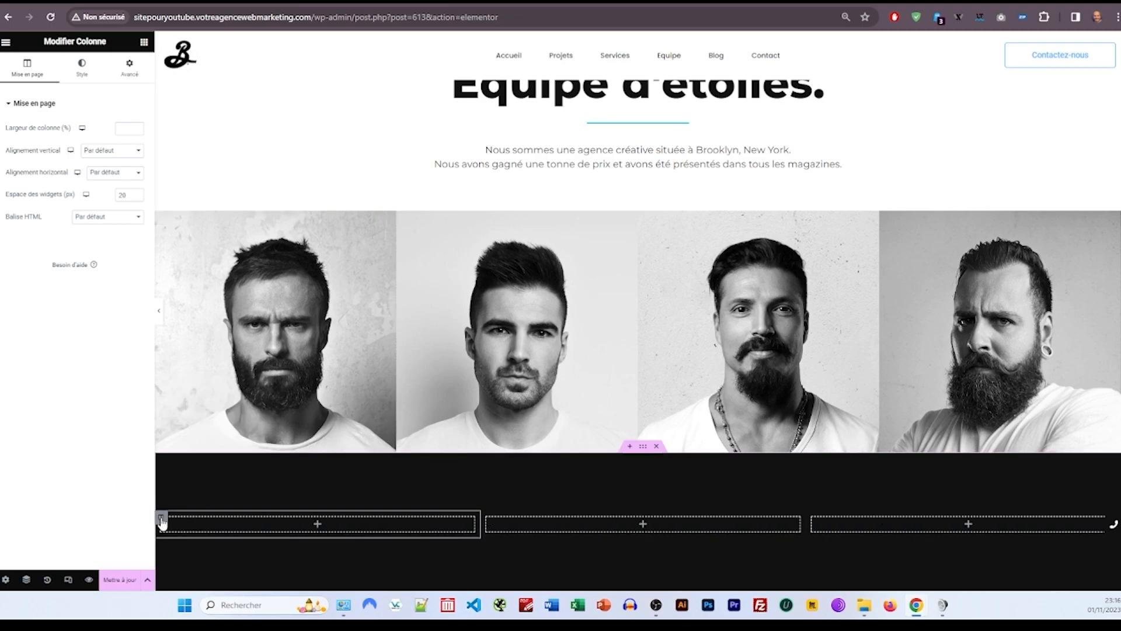
pyautogui.rightClick(162, 519)
pyautogui.click(198, 432)
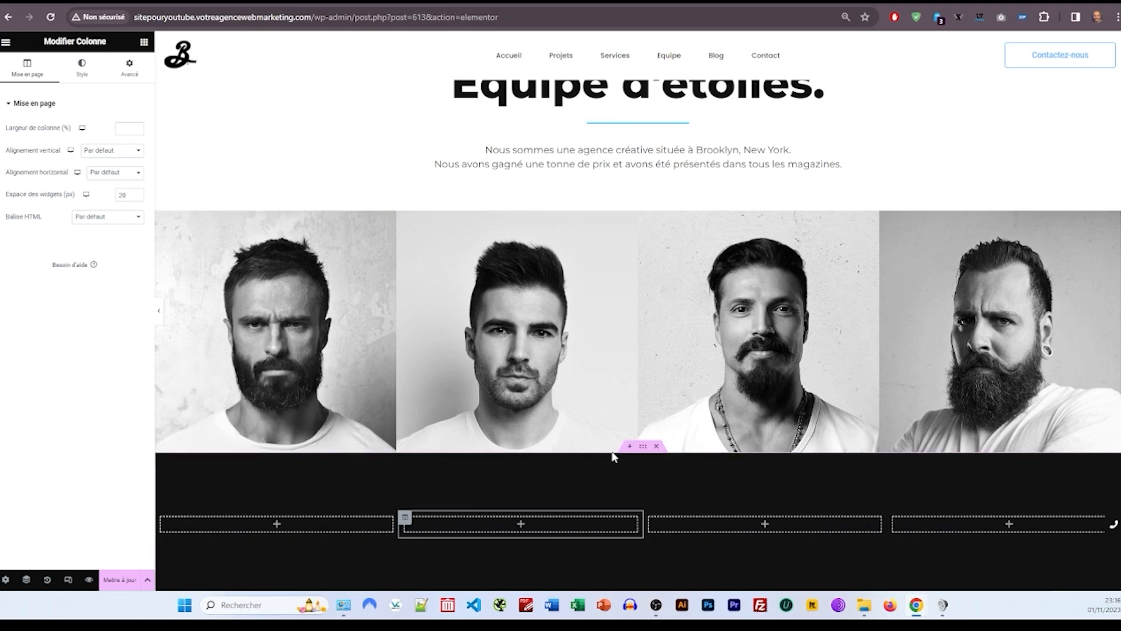
pyautogui.click(630, 448)
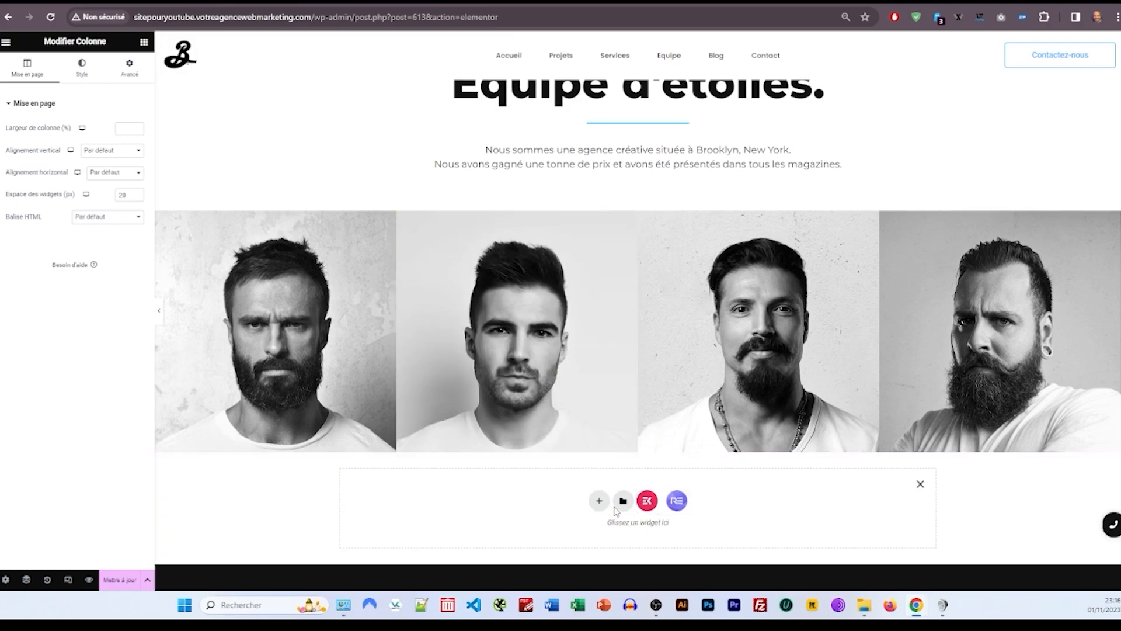
pyautogui.click(605, 502)
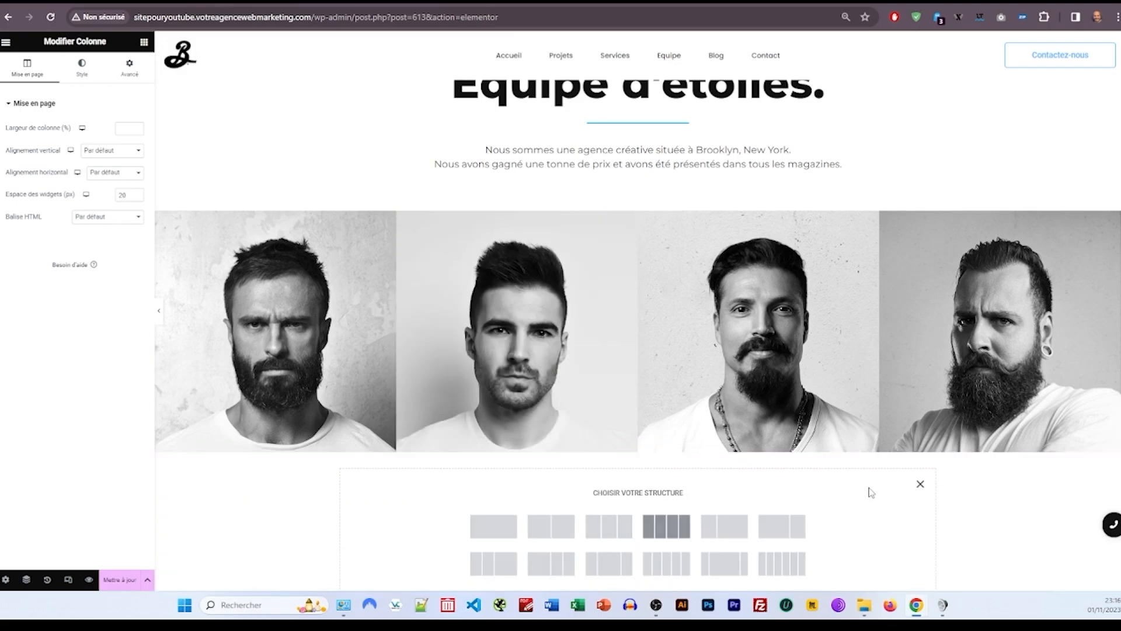
pyautogui.click(921, 484)
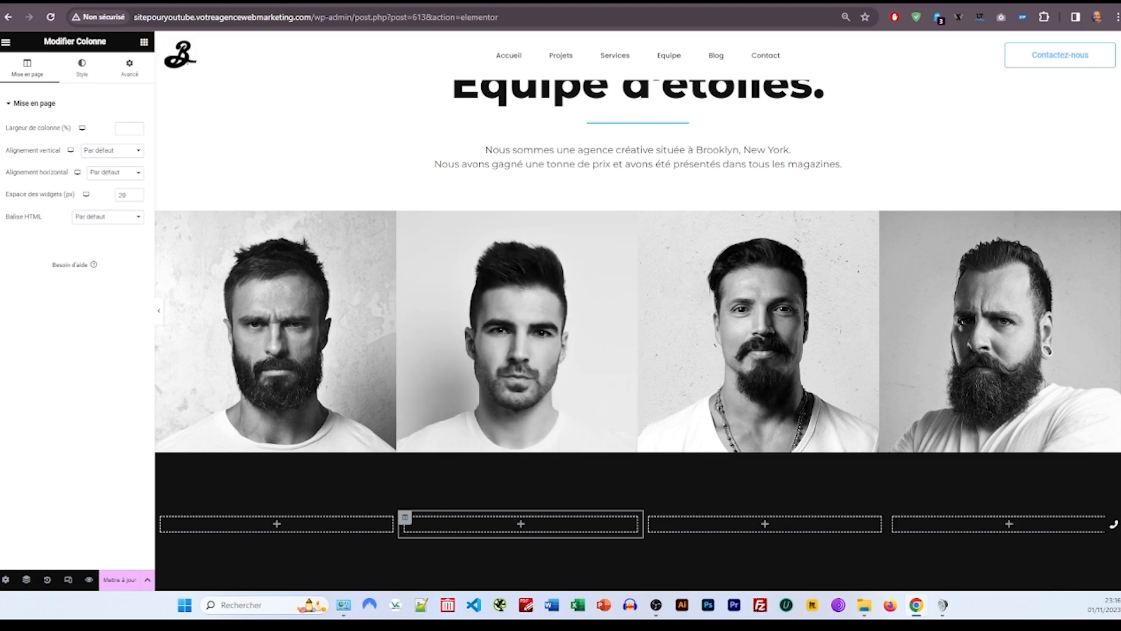
# Step: Add a Compteur widget to the black section's first column, with end number 1250 and the title "Croissants mangés"
pyautogui.click(143, 42)
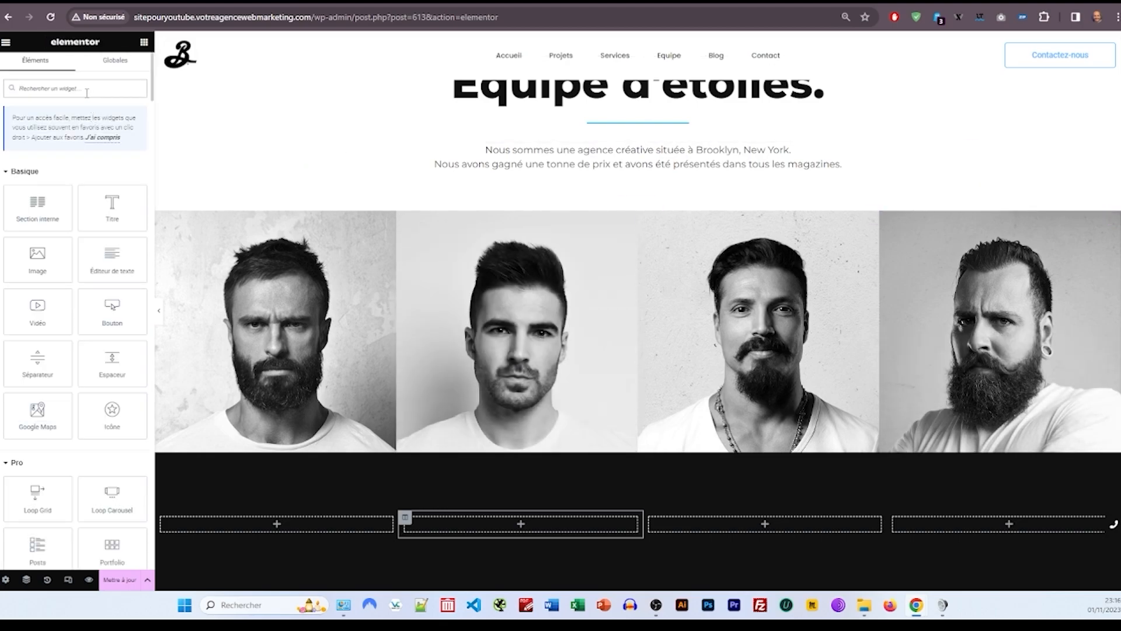
pyautogui.write('compteur')
pyautogui.moveTo(37, 193); pyautogui.dragTo(277, 523)
pyautogui.tripleClick(28, 294)
pyautogui.write('Crois')
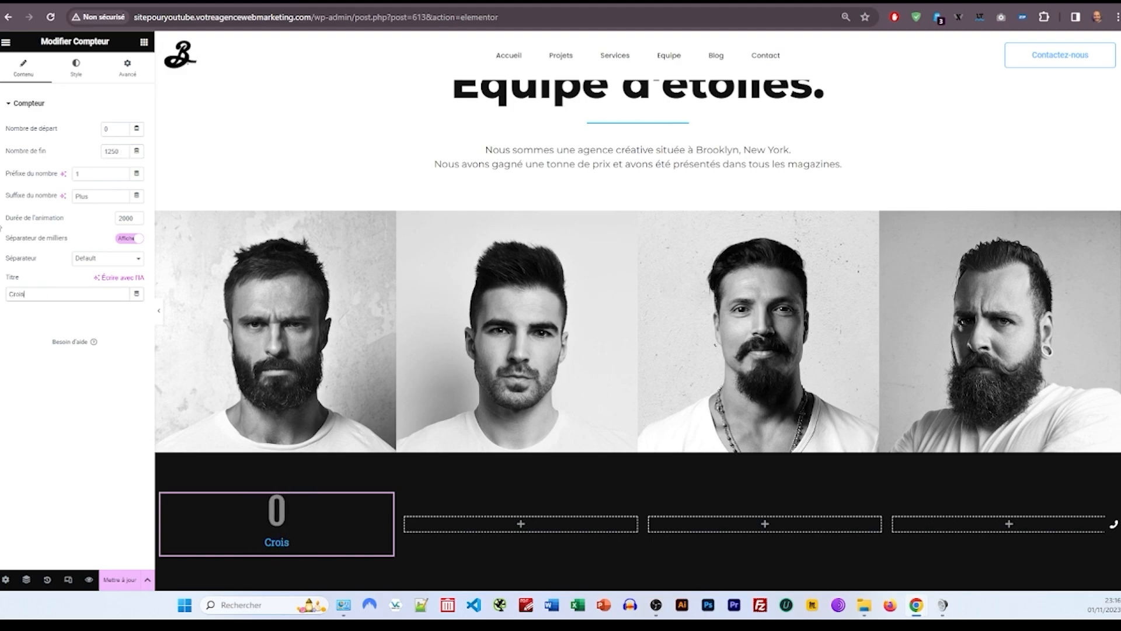
pyautogui.write('sants man')
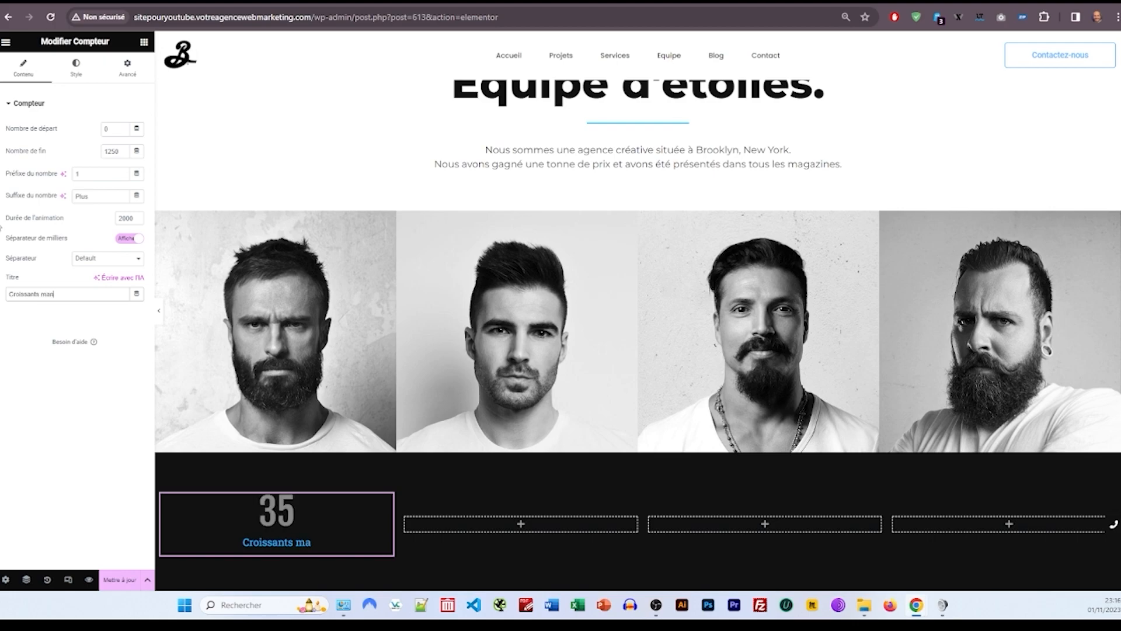
pyautogui.write('gés')
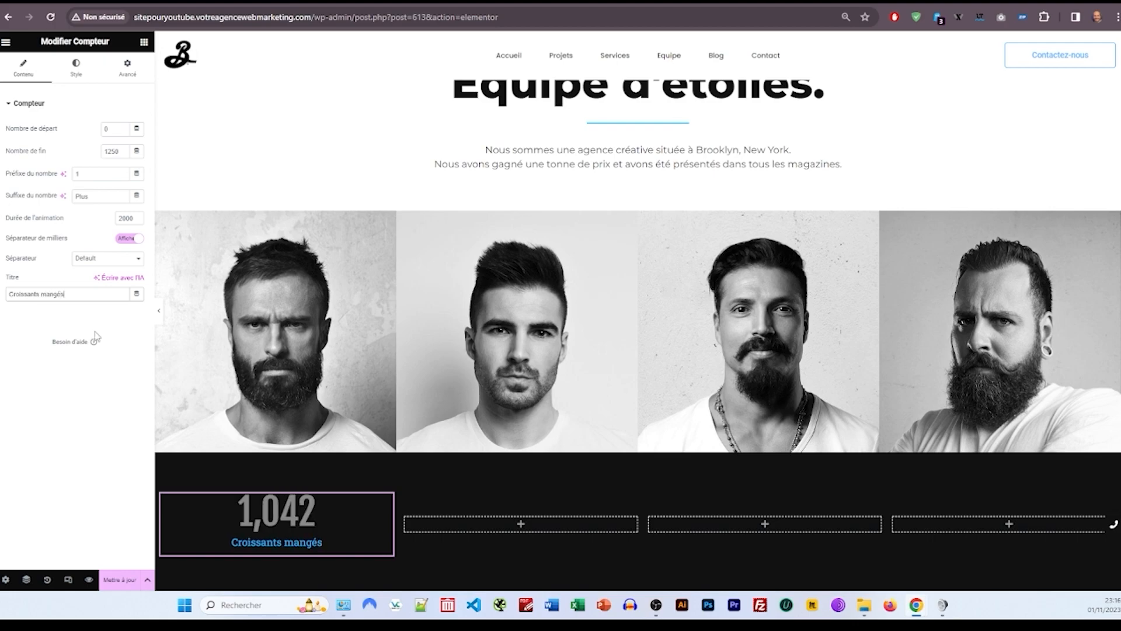
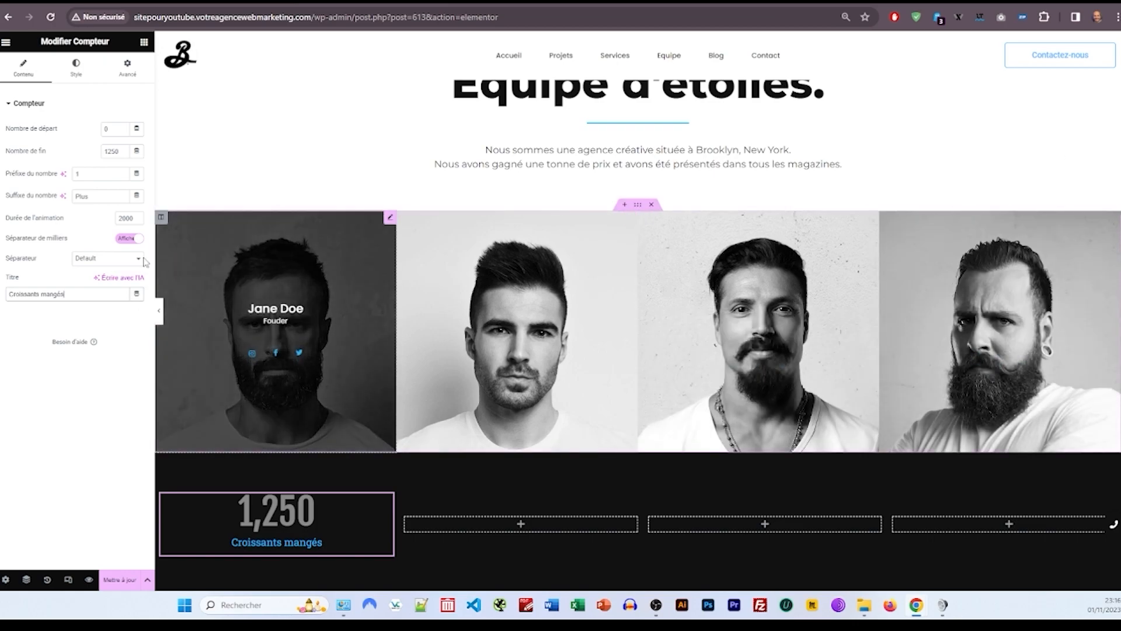
# Step: Try the Underline thousands separator on the first counter and return the separator to Default
pyautogui.click(108, 258)
pyautogui.click(89, 295)
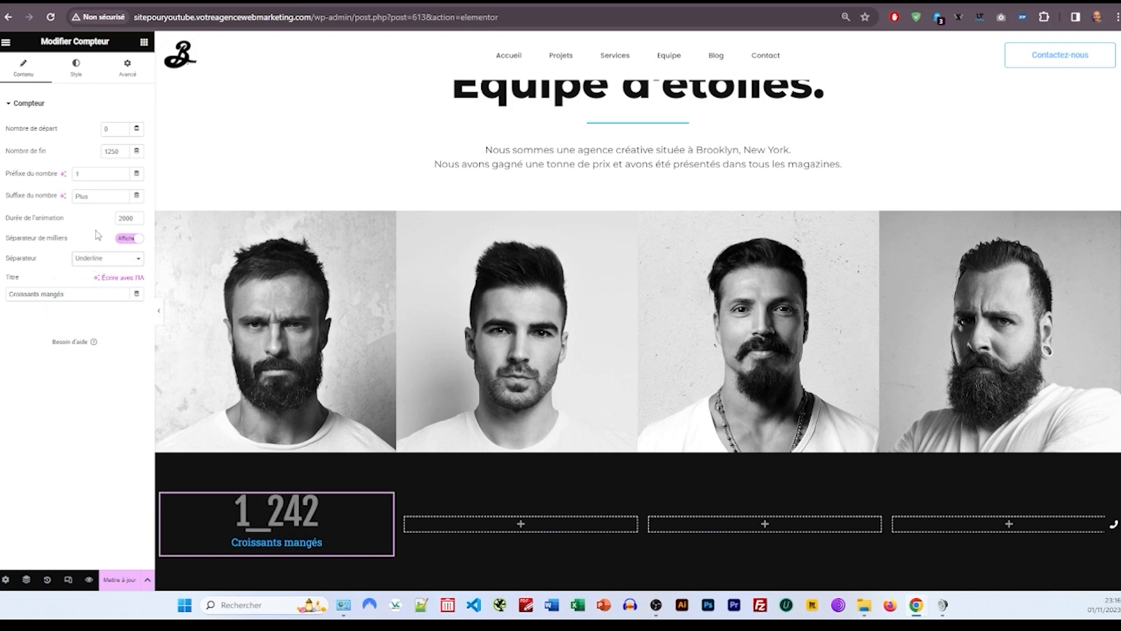
pyautogui.click(88, 262)
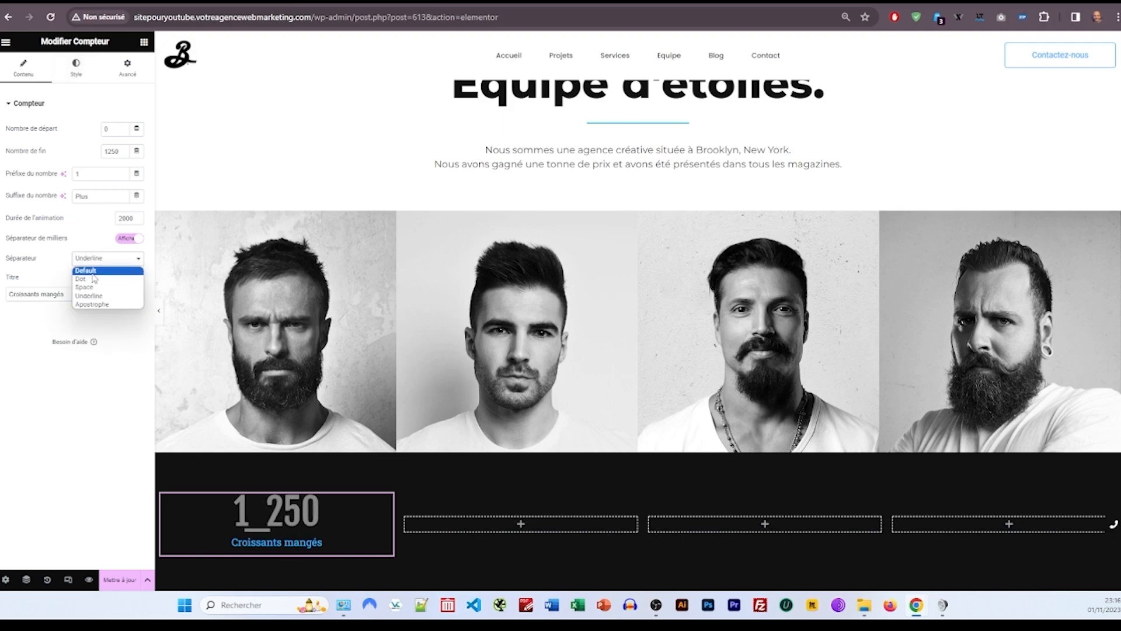
pyautogui.click(93, 278)
# Step: Style the first counter's number in the global blue colour with the Helvetica font, size 80 px and weight 700 (Gras)
pyautogui.click(75, 65)
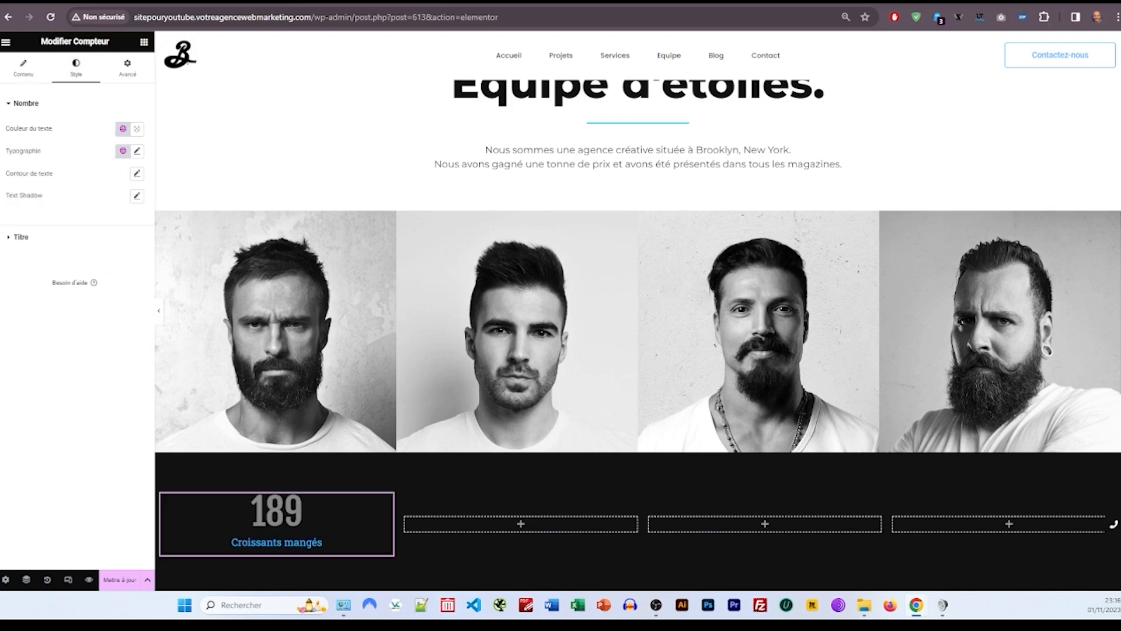
pyautogui.click(123, 128)
pyautogui.click(58, 200)
pyautogui.click(137, 151)
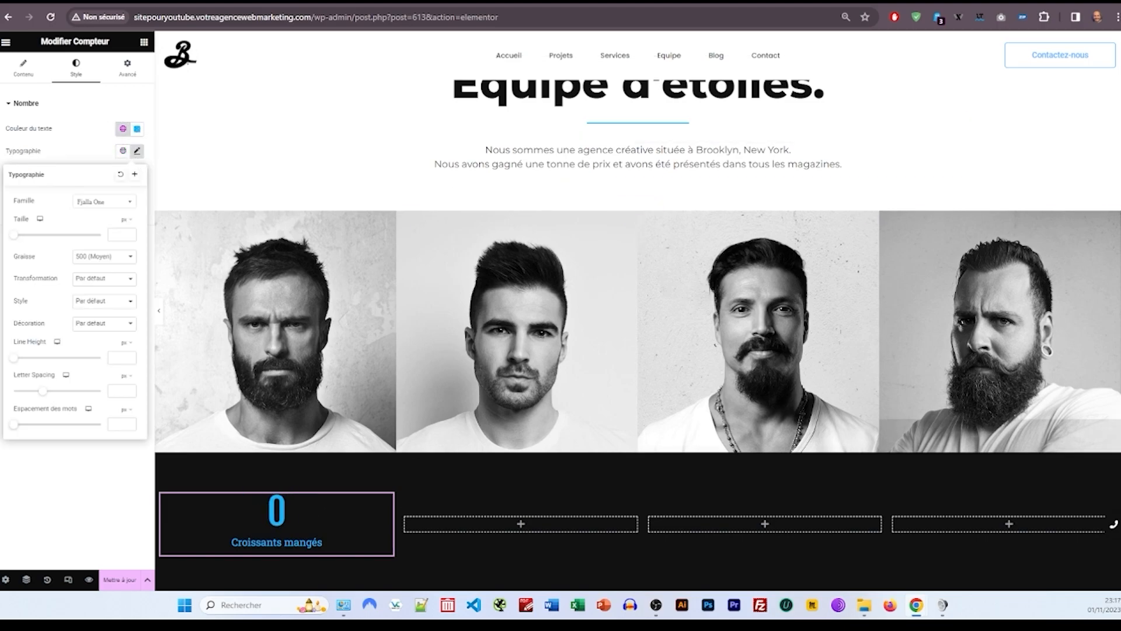
pyautogui.click(101, 206)
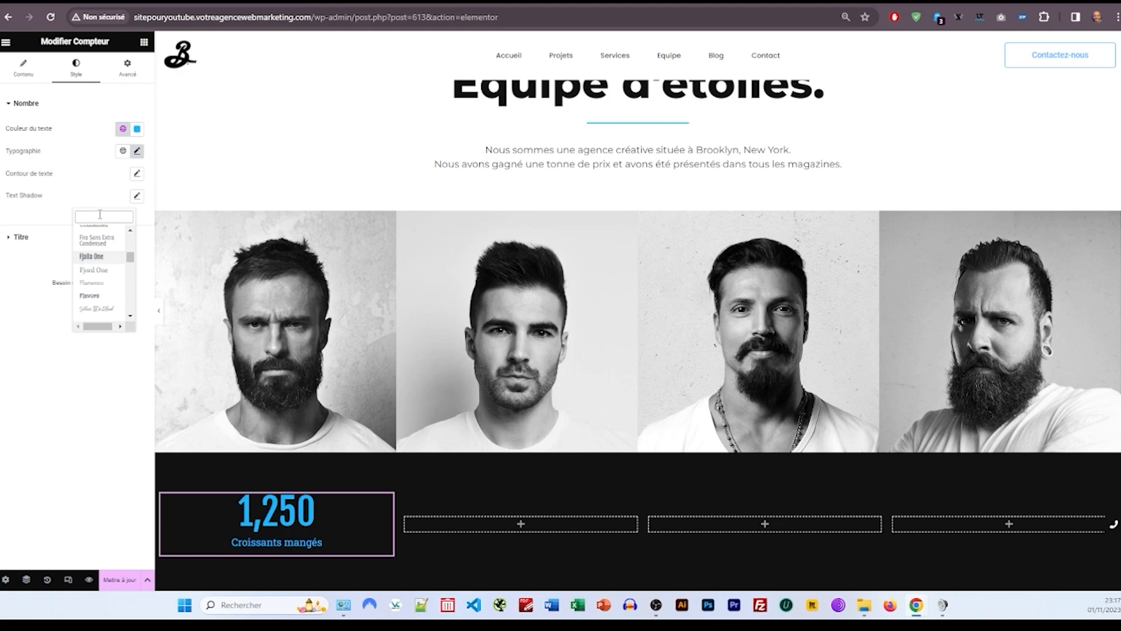
pyautogui.write('hel')
pyautogui.click(106, 248)
pyautogui.click(116, 236)
pyautogui.write('80')
pyautogui.click(89, 262)
pyautogui.click(92, 326)
pyautogui.click(91, 163)
# Step: Give the first counter's title the global grey text colour, a 12 px size and a sans-serif font
pyautogui.click(87, 240)
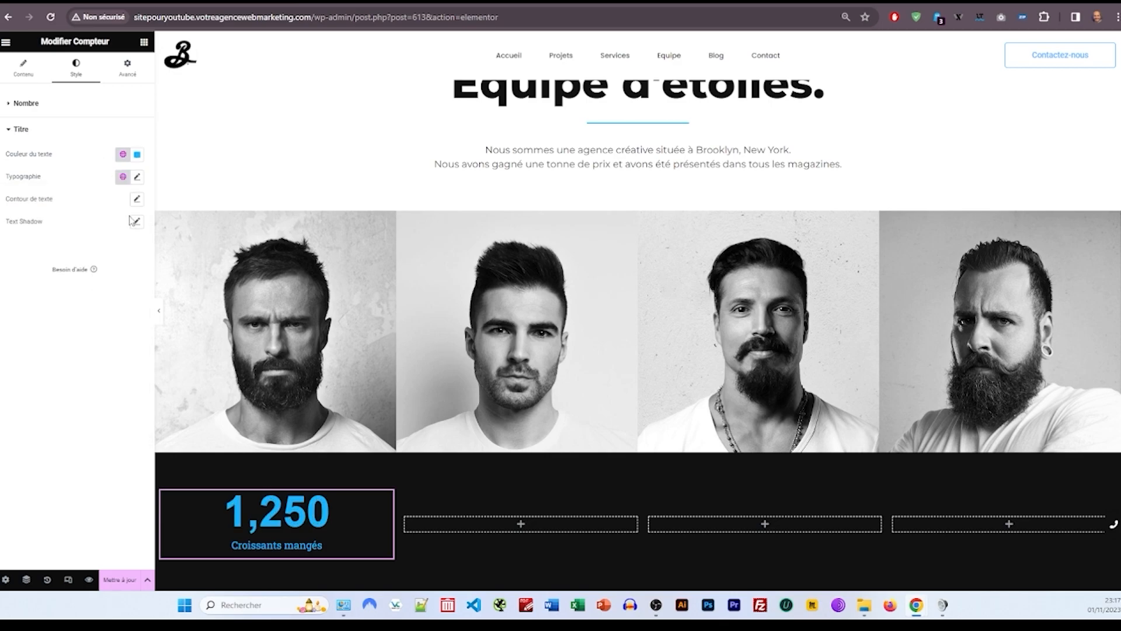
pyautogui.click(122, 154)
pyautogui.click(77, 206)
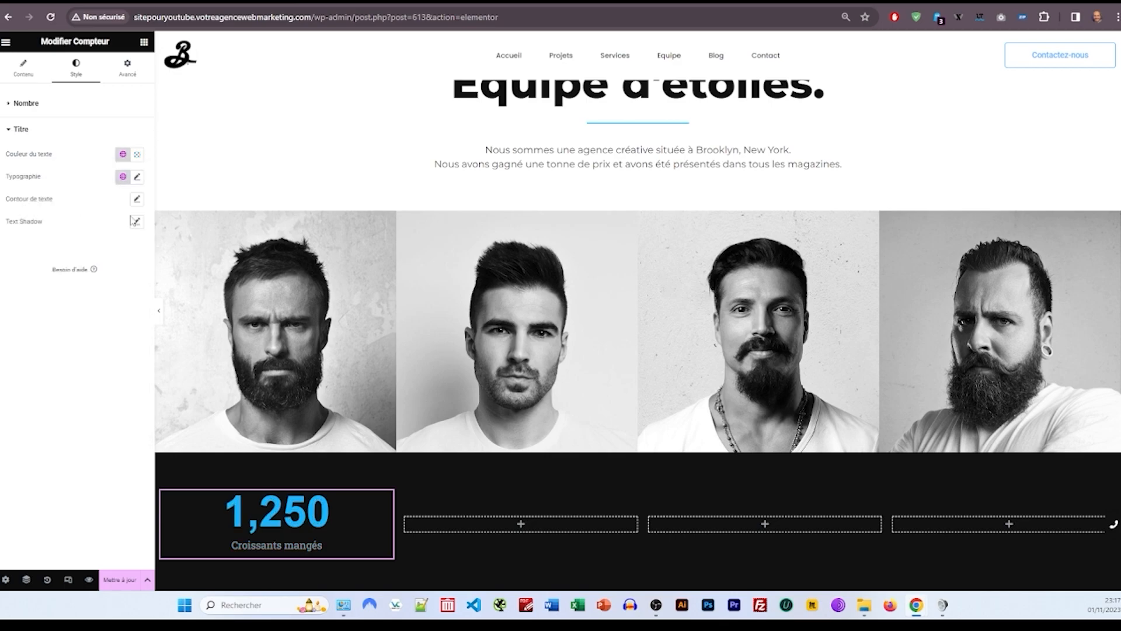
pyautogui.click(138, 176)
pyautogui.click(116, 260)
pyautogui.write('12')
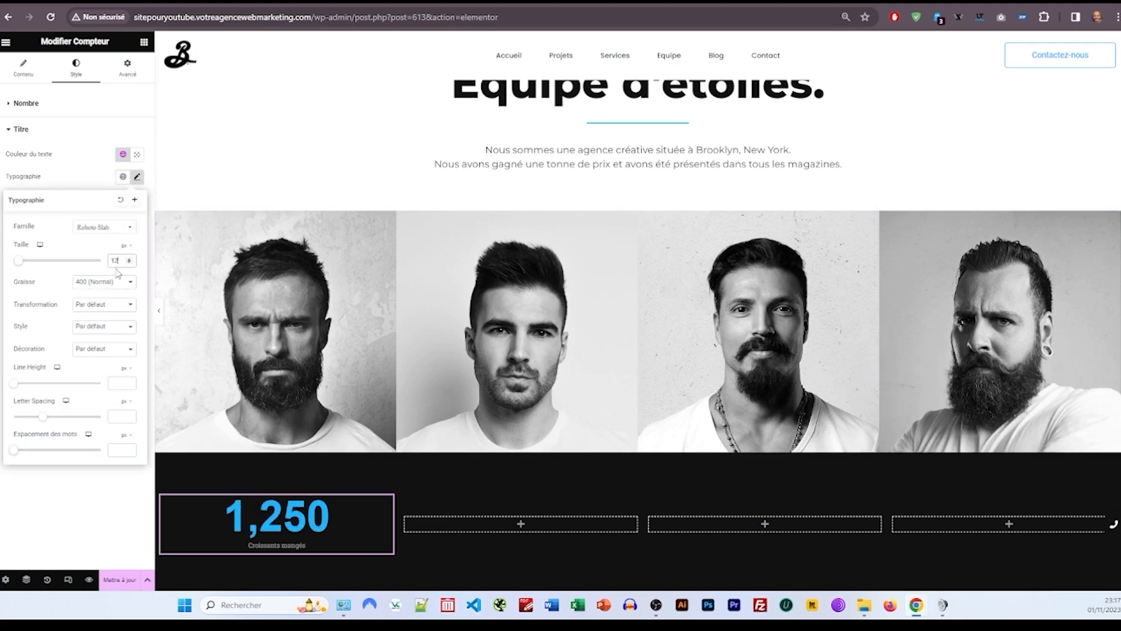
pyautogui.click(119, 227)
pyautogui.click(107, 486)
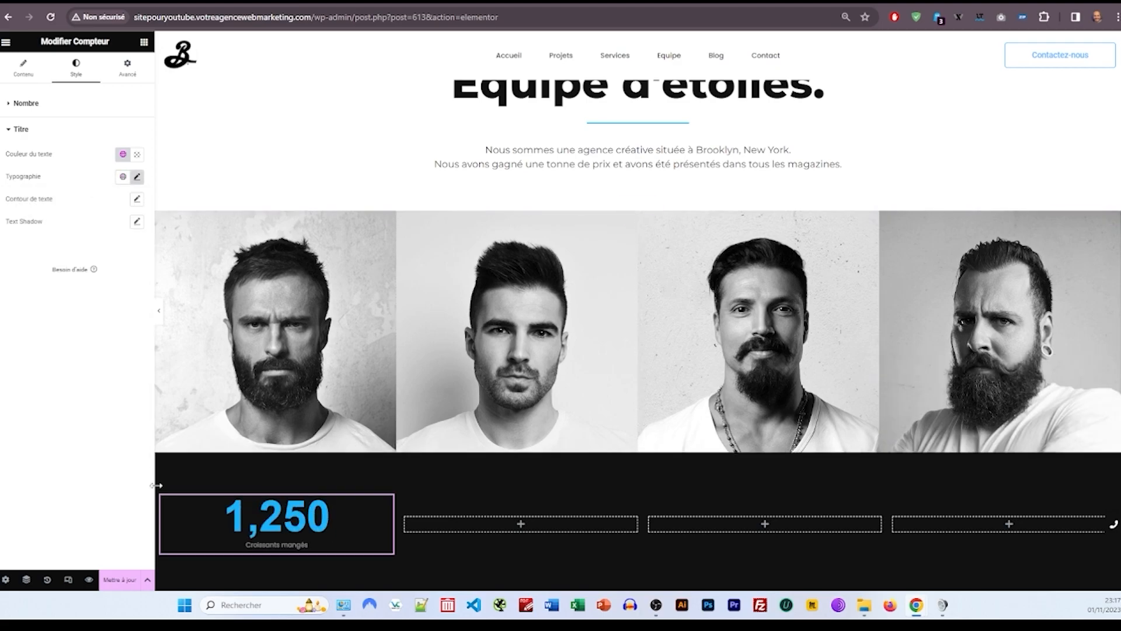
# Step: Copy the styled Croissants mangés counter into the three empty columns of the black section
pyautogui.rightClick(340, 531)
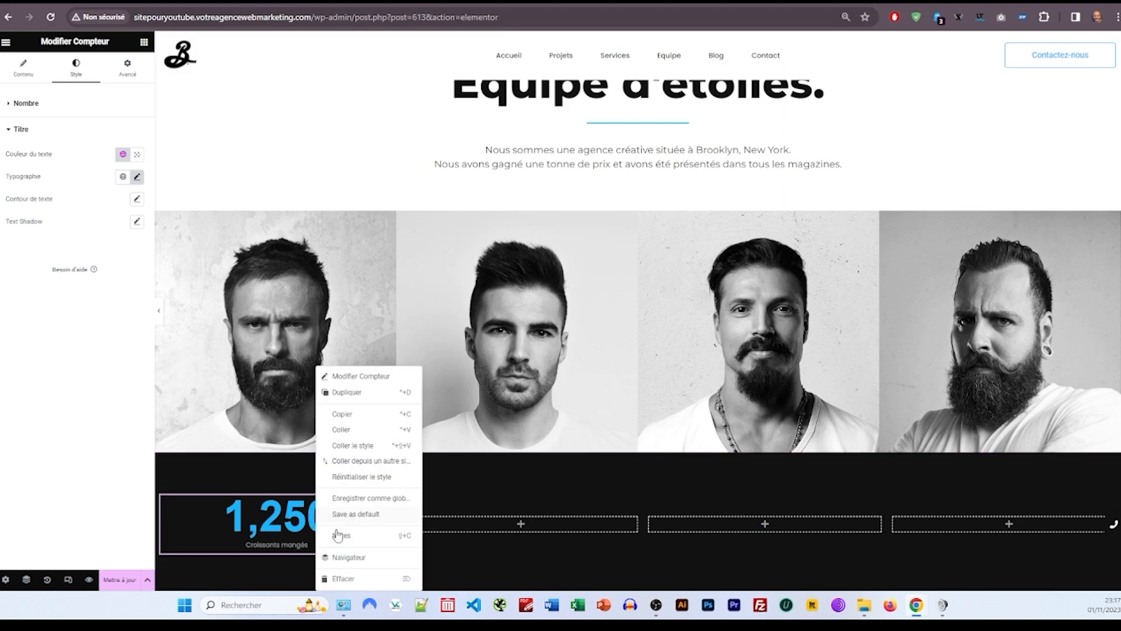
pyautogui.click(358, 416)
pyautogui.rightClick(452, 524)
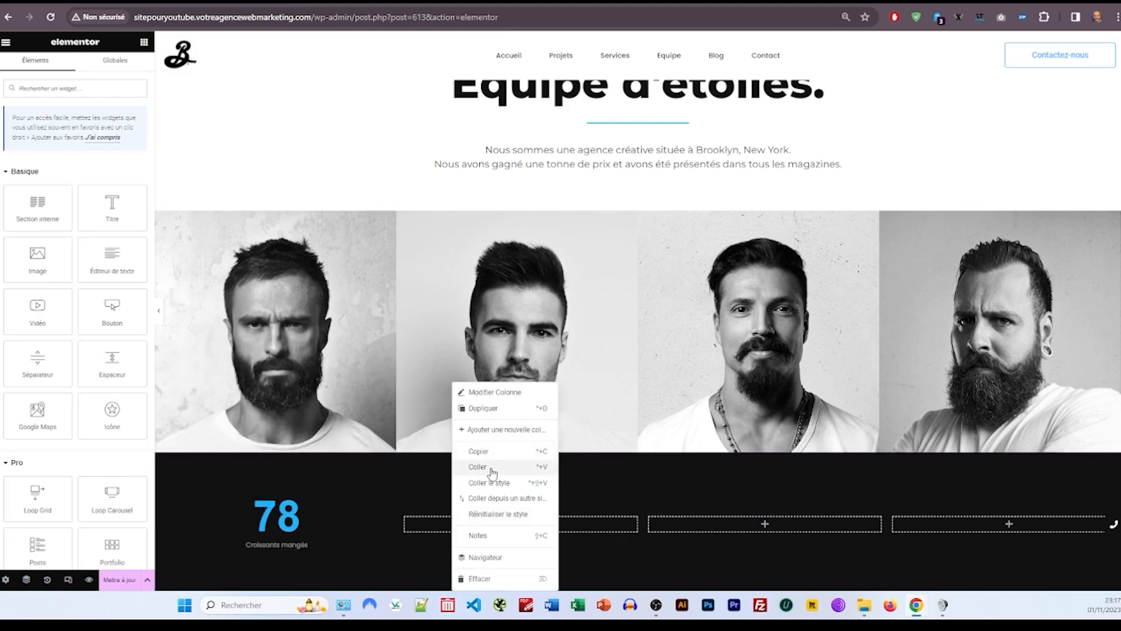
pyautogui.click(477, 466)
pyautogui.rightClick(690, 525)
pyautogui.click(713, 467)
pyautogui.rightClick(963, 516)
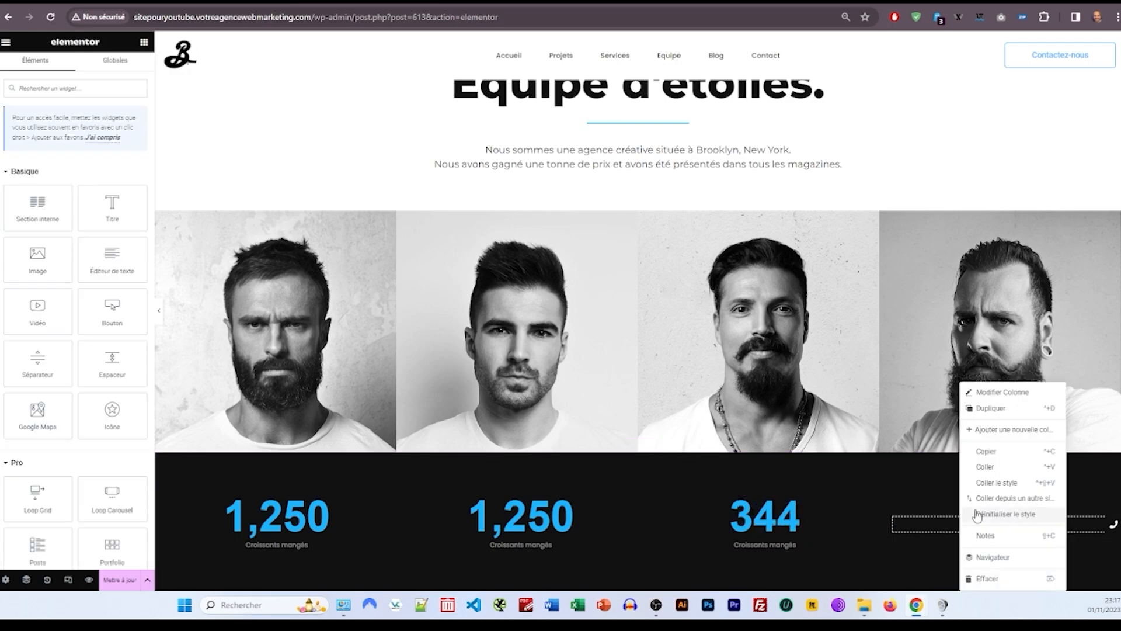
pyautogui.click(987, 462)
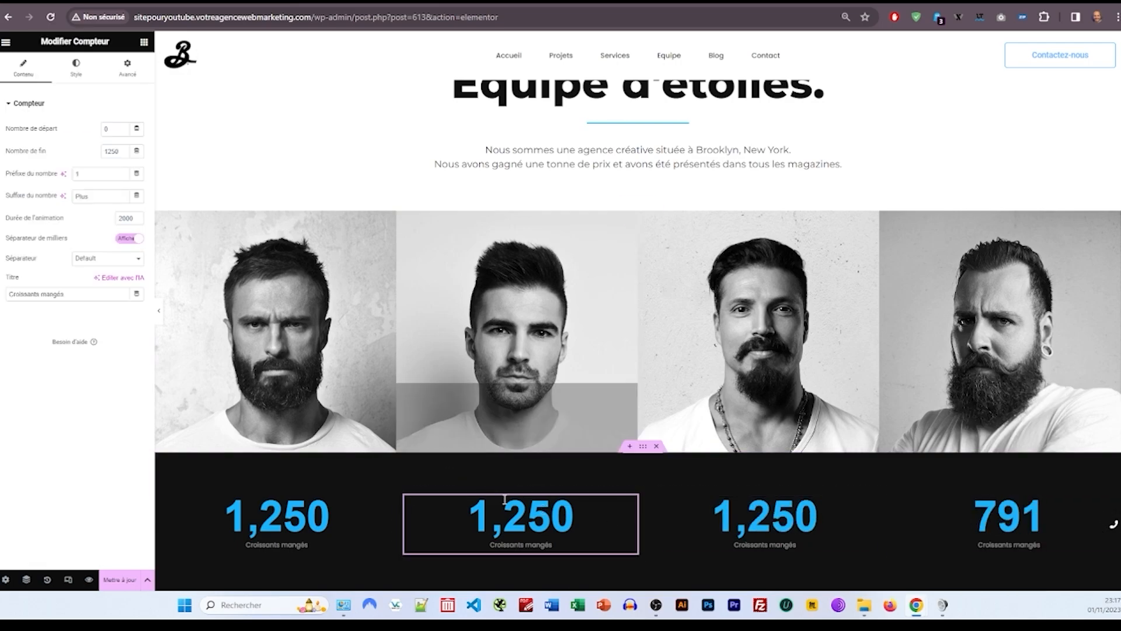
# Step: Set the second counter's number size to 60 px, its end number to 75 and its title to "Clients avec lesquels nous travaillons"
pyautogui.click(69, 80)
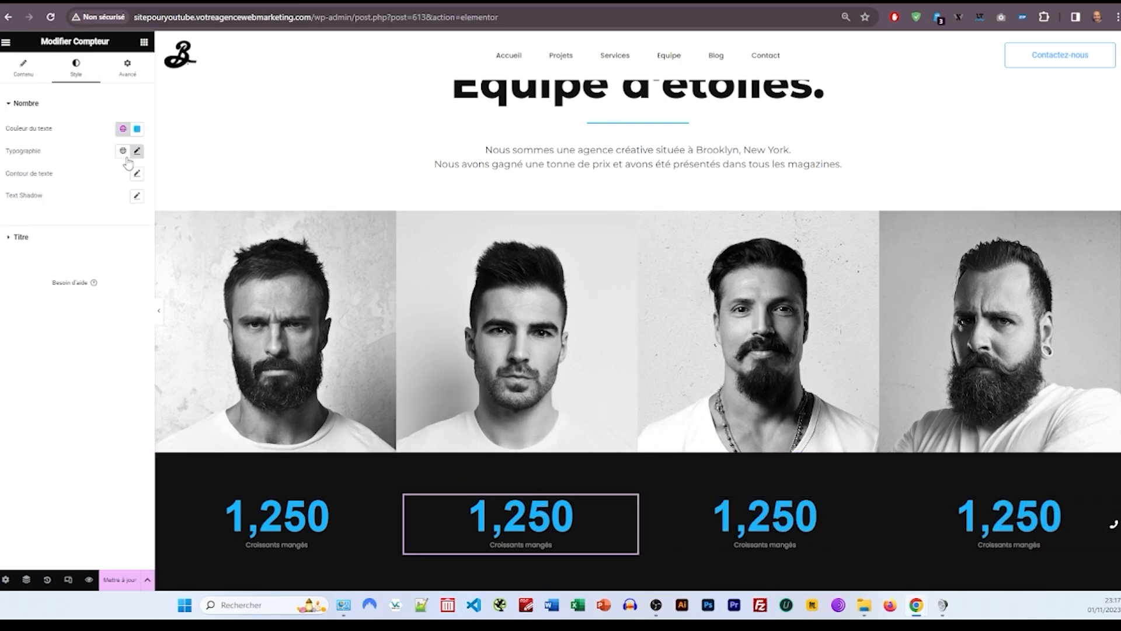
pyautogui.click(137, 153)
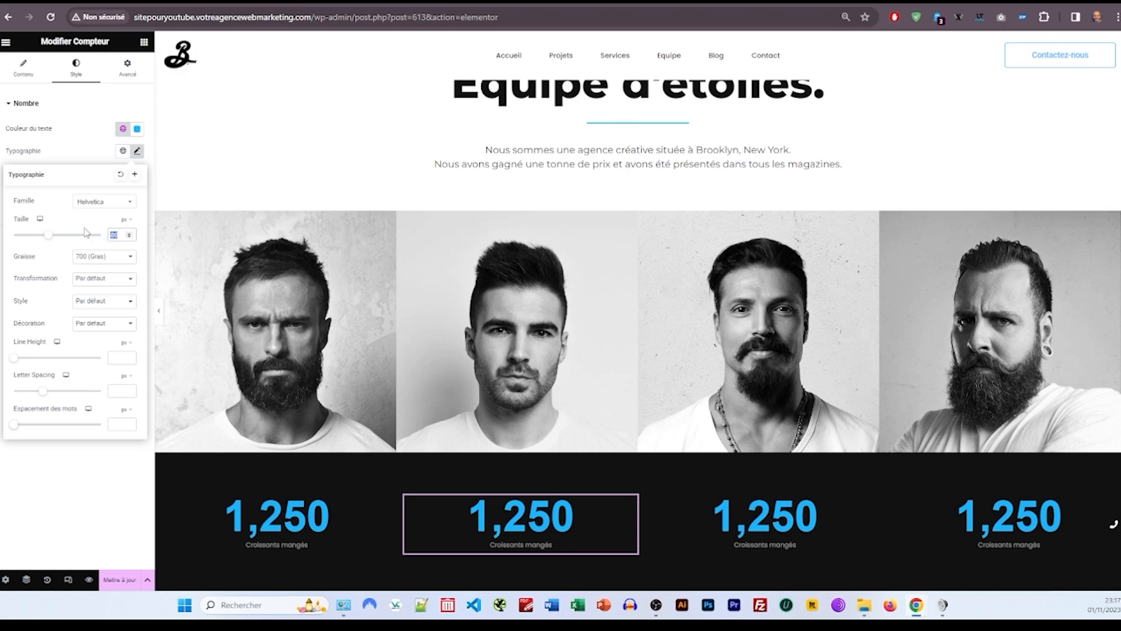
pyautogui.write('60')
pyautogui.click(765, 517)
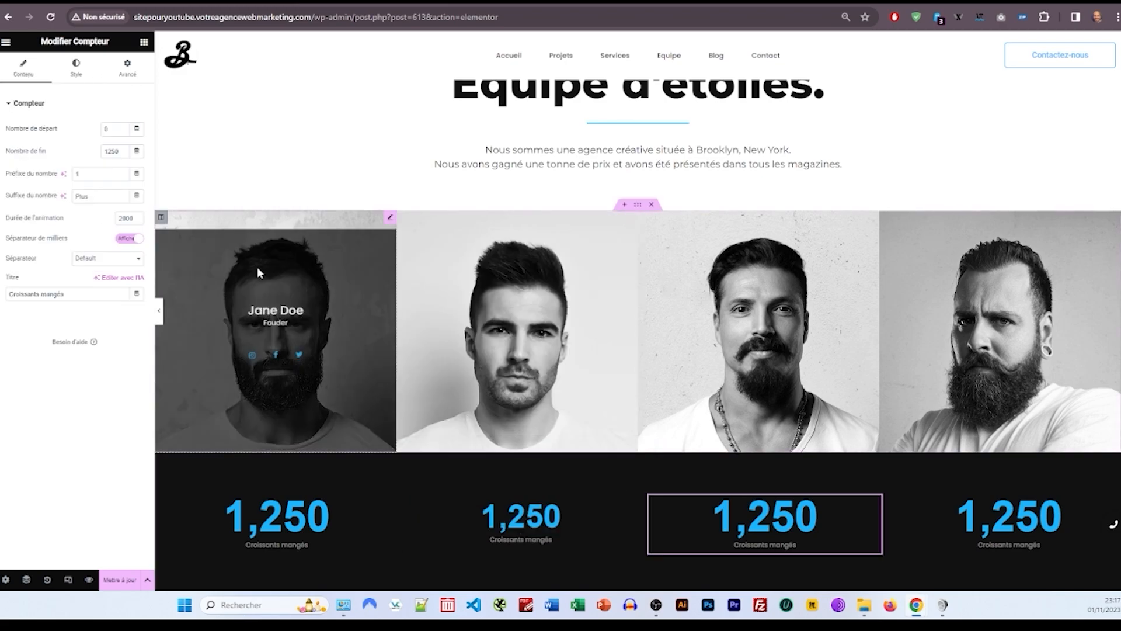
pyautogui.click(531, 516)
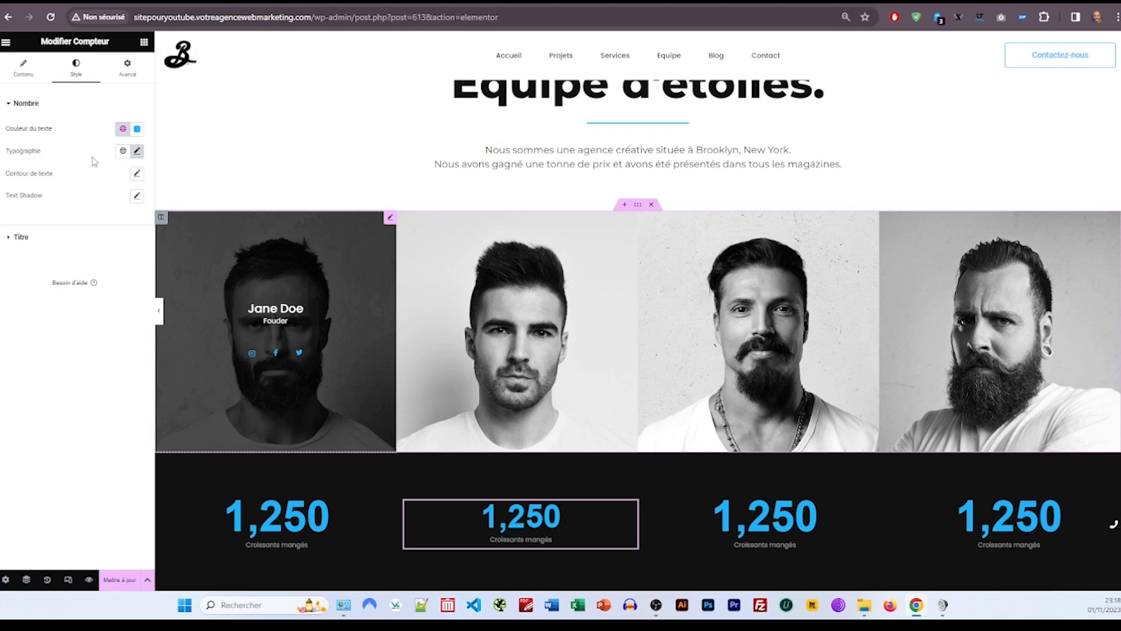
# Step: Set the third counter's end number to 90 and its title to "Completed Projects", translated into French with the AI assistant
pyautogui.click(729, 508)
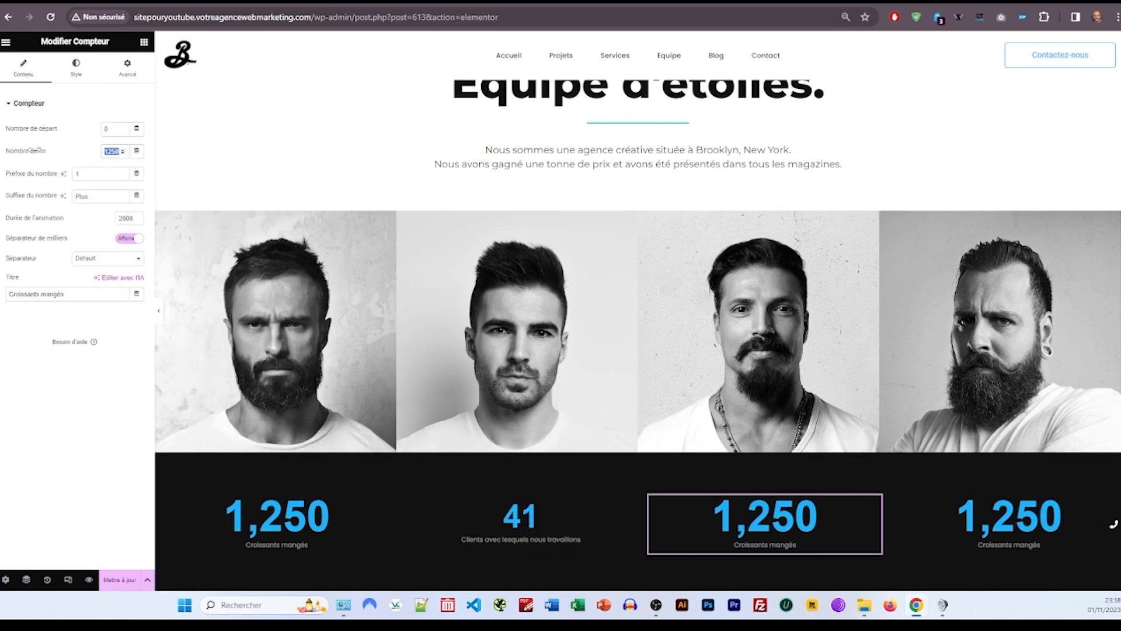
pyautogui.write('90')
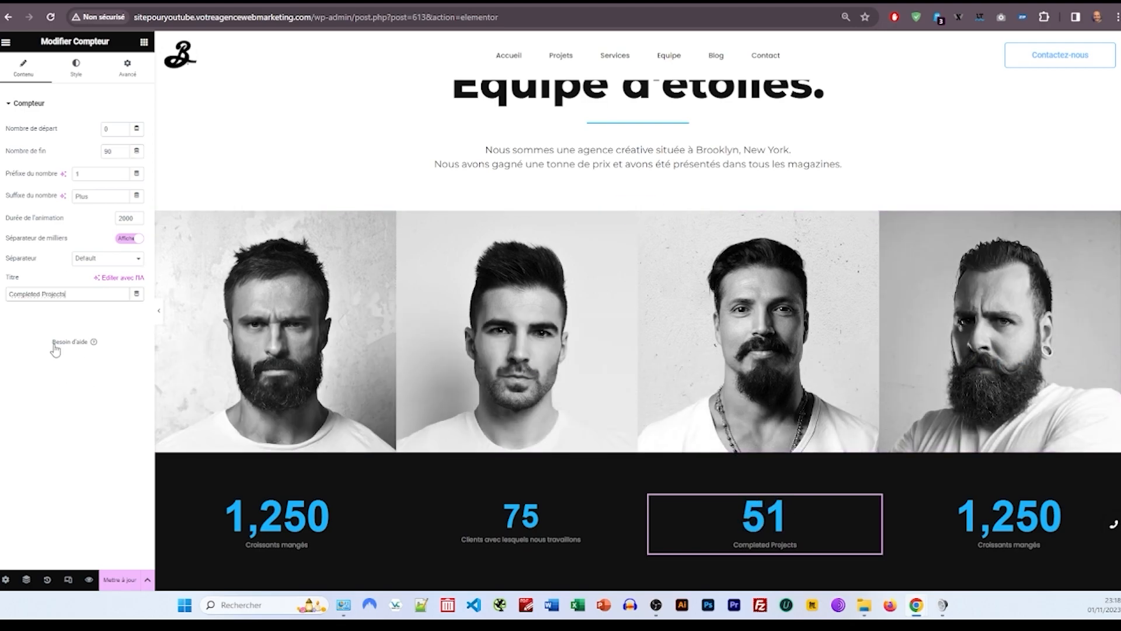
pyautogui.click(114, 280)
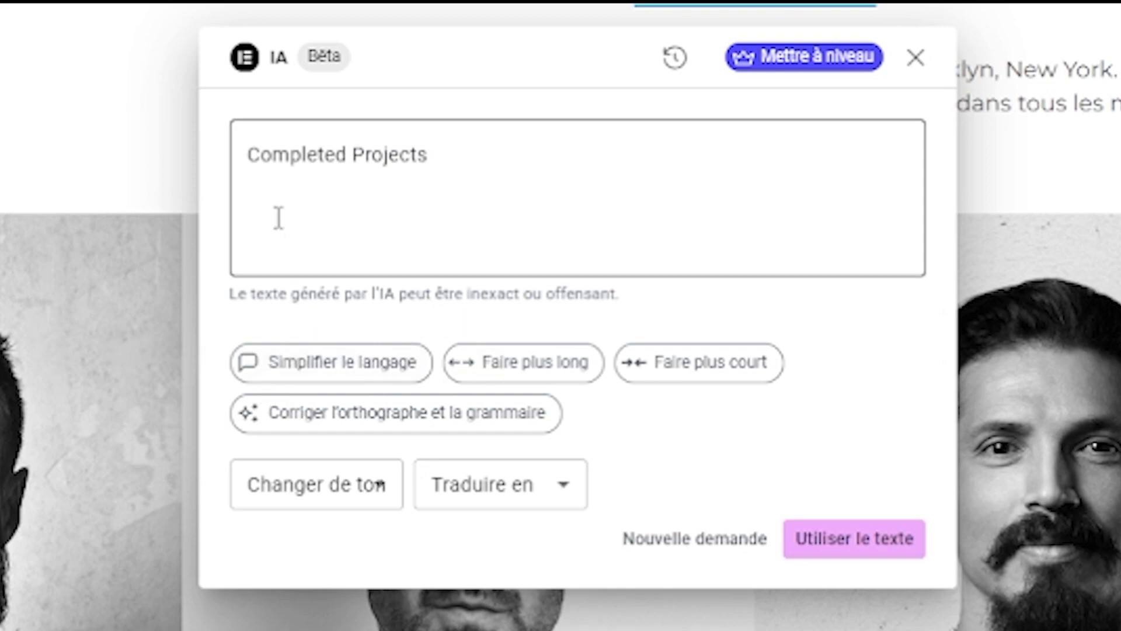
pyautogui.click(505, 507)
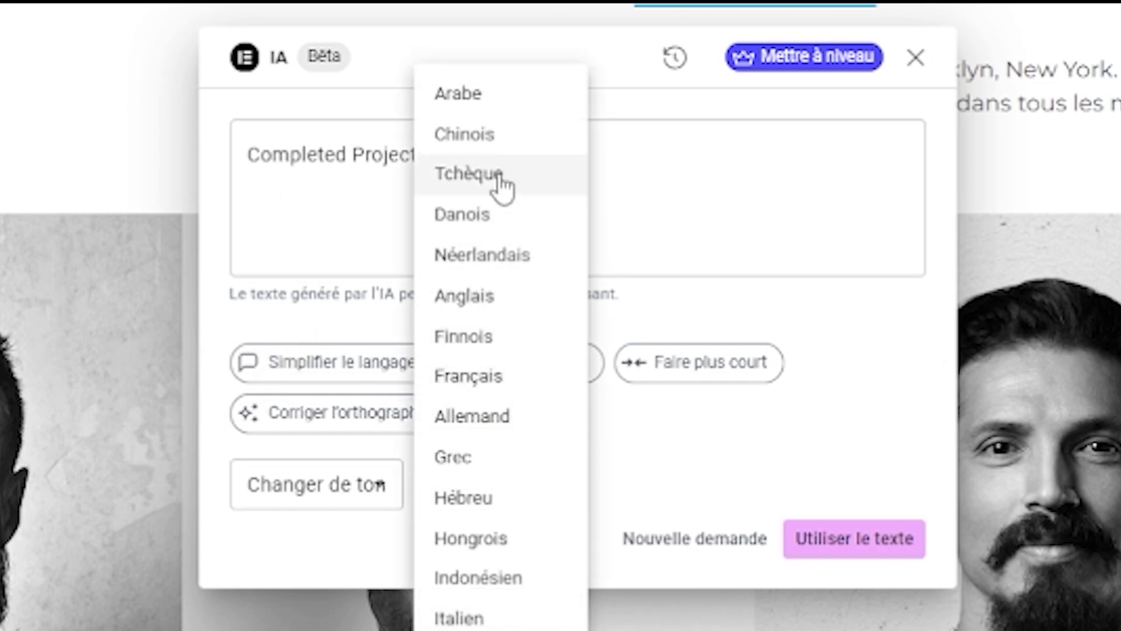
pyautogui.click(534, 380)
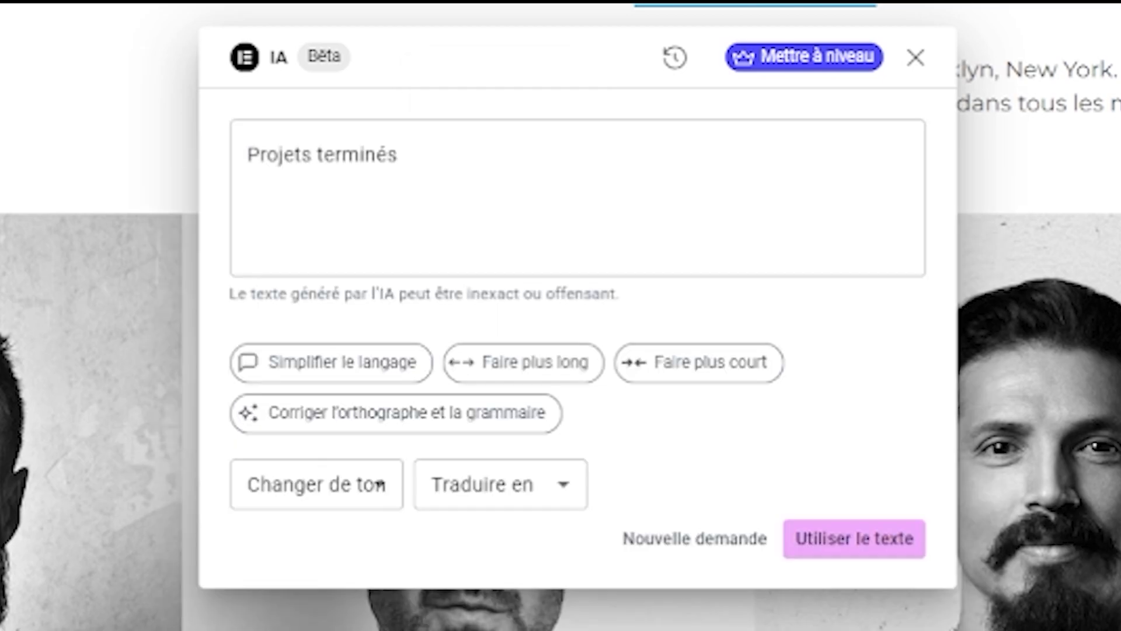
pyautogui.click(855, 537)
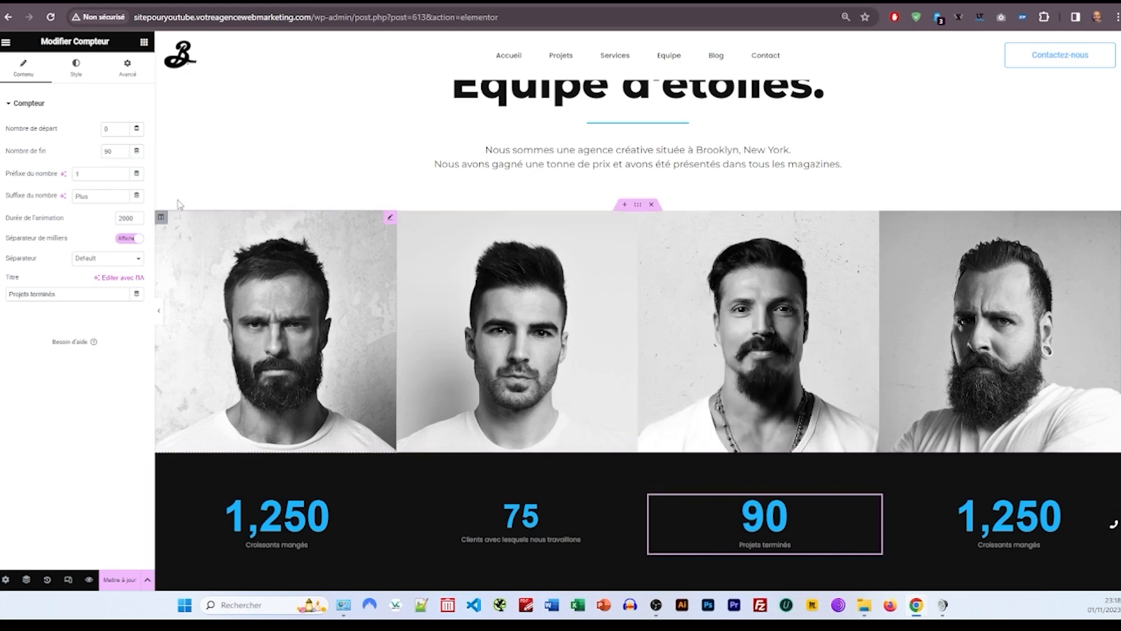
# Step: Set the third counter's number size to 40 px and compare it with the second counter's typography
pyautogui.click(76, 68)
pyautogui.click(137, 151)
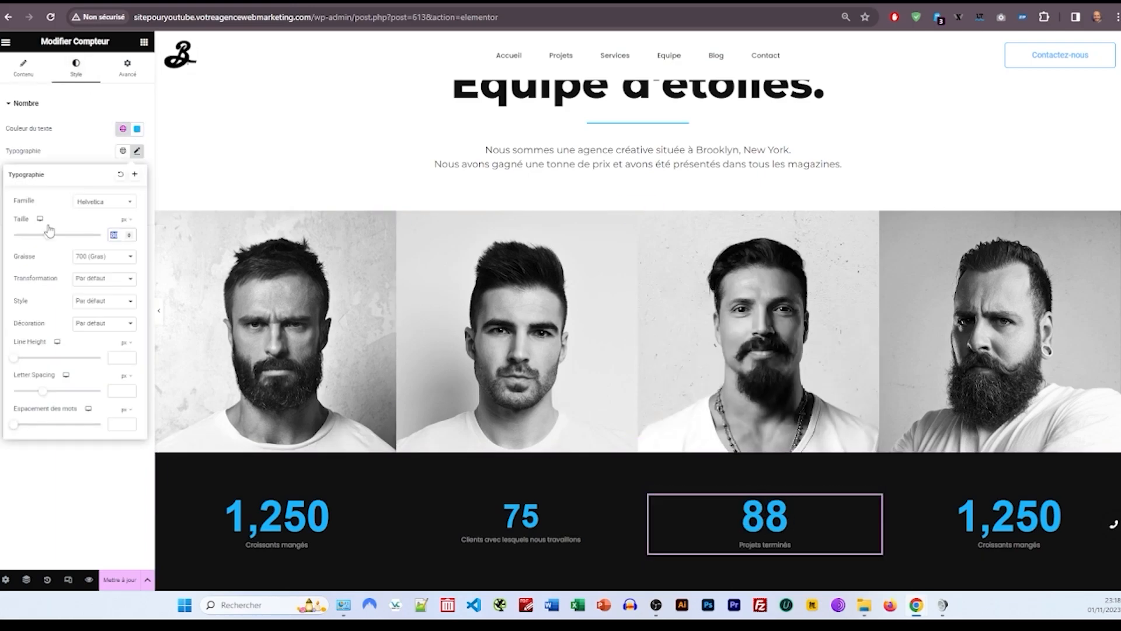
pyautogui.write('40')
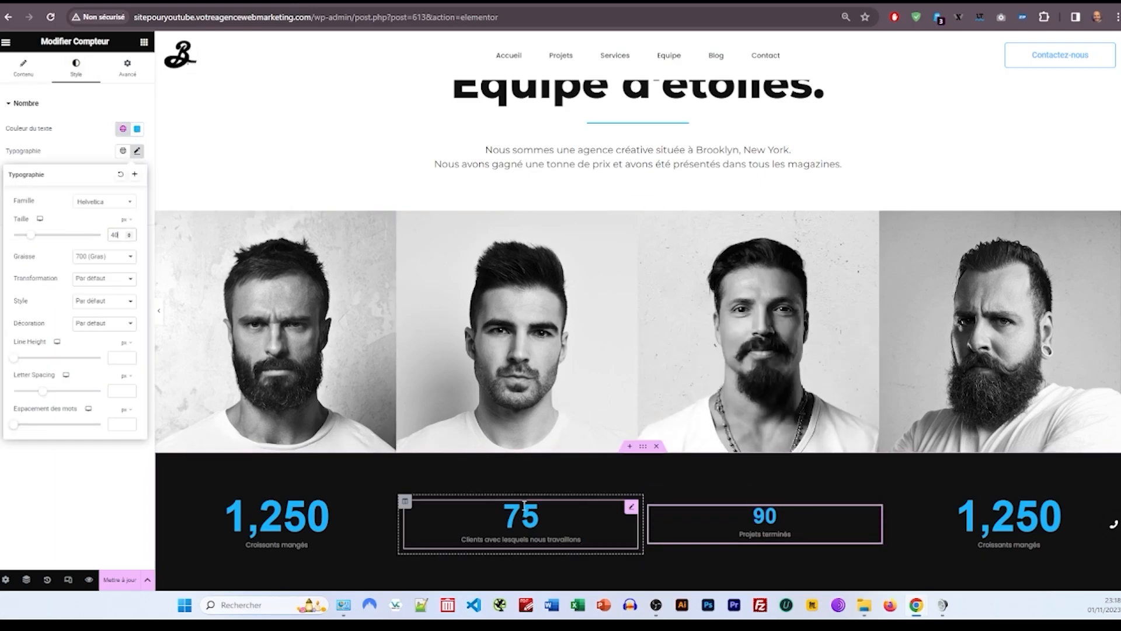
pyautogui.click(537, 506)
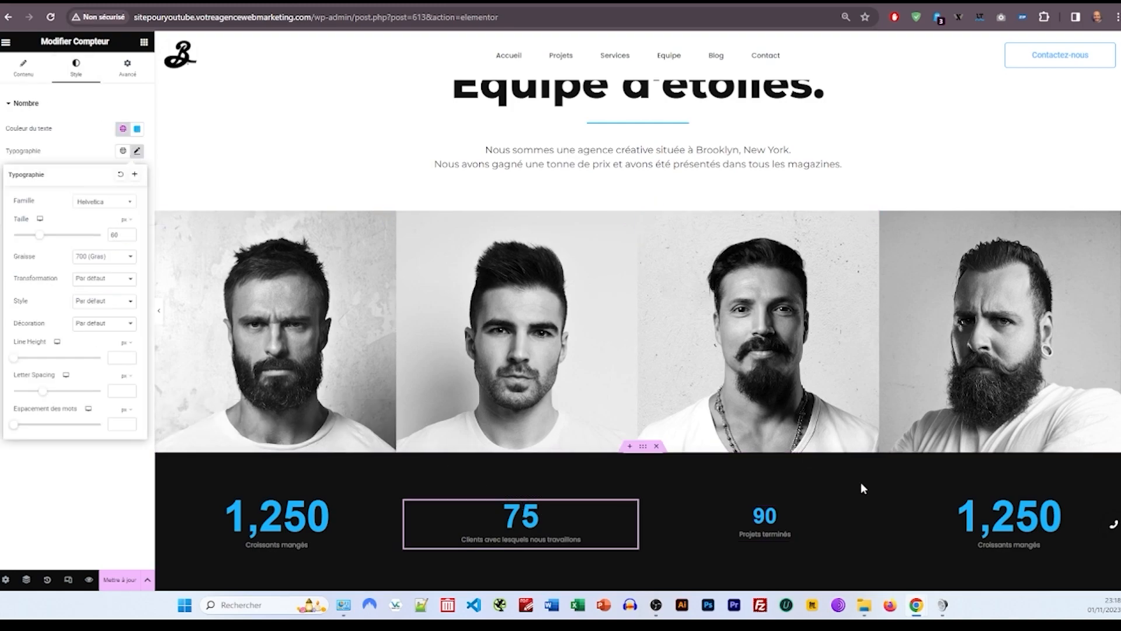
# Step: Set the fourth counter's end number to 44, its title to "Récompenses" and its number size to 20 px
pyautogui.click(976, 511)
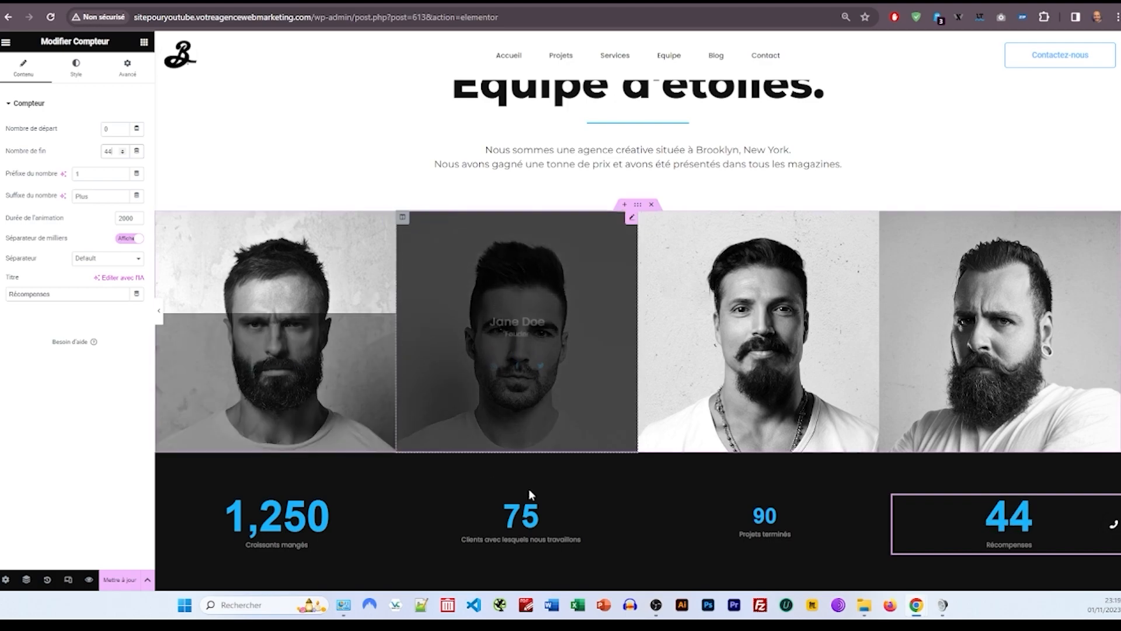
pyautogui.click(76, 66)
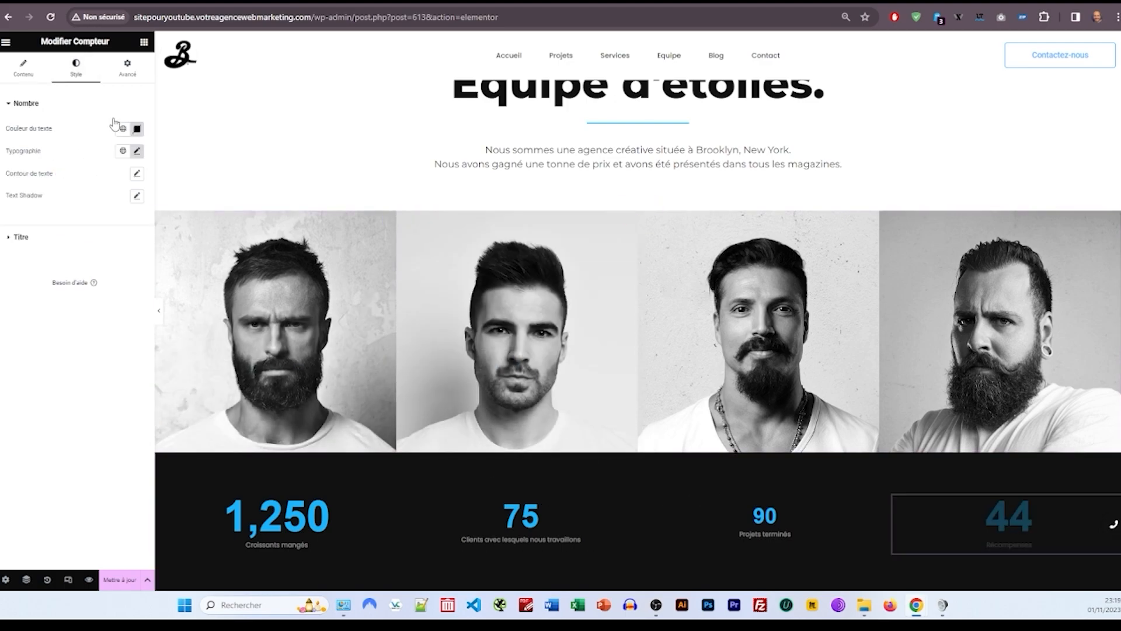
pyautogui.click(136, 150)
pyautogui.write('20')
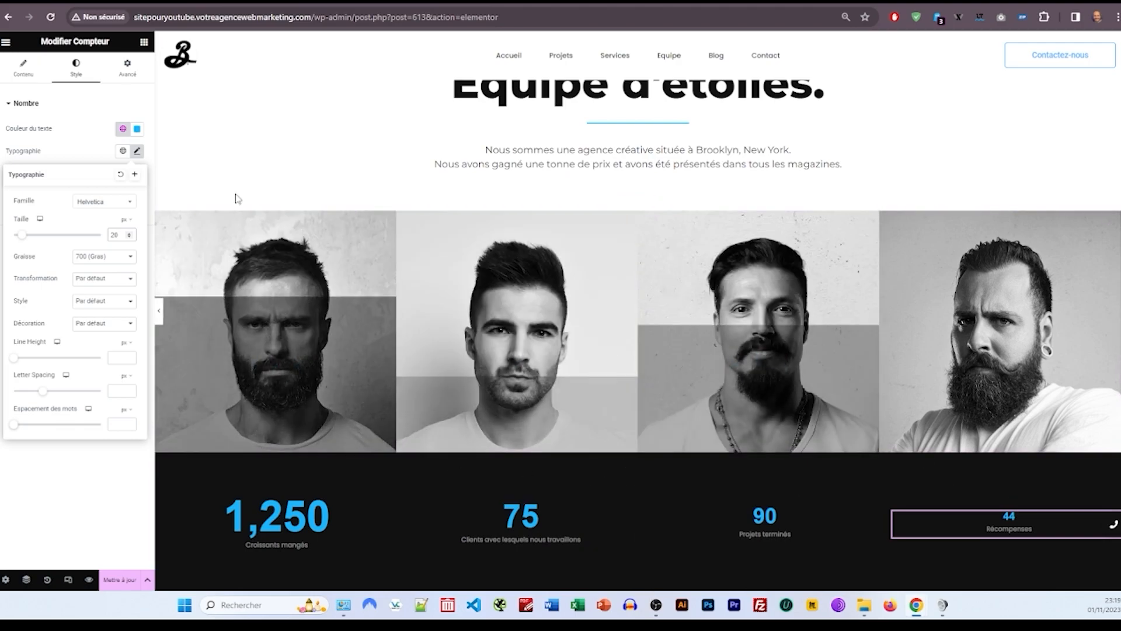
# Step: Reload the editor page and add a one-column section below the counter section
pyautogui.press('F5')
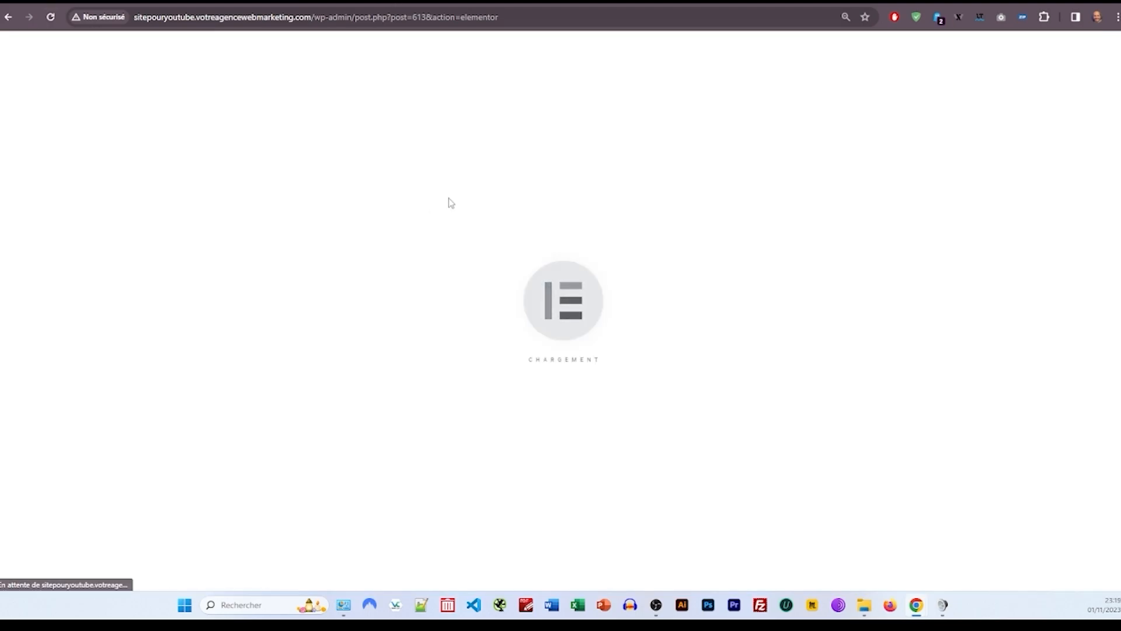
pyautogui.scroll(-15, 529, 290)
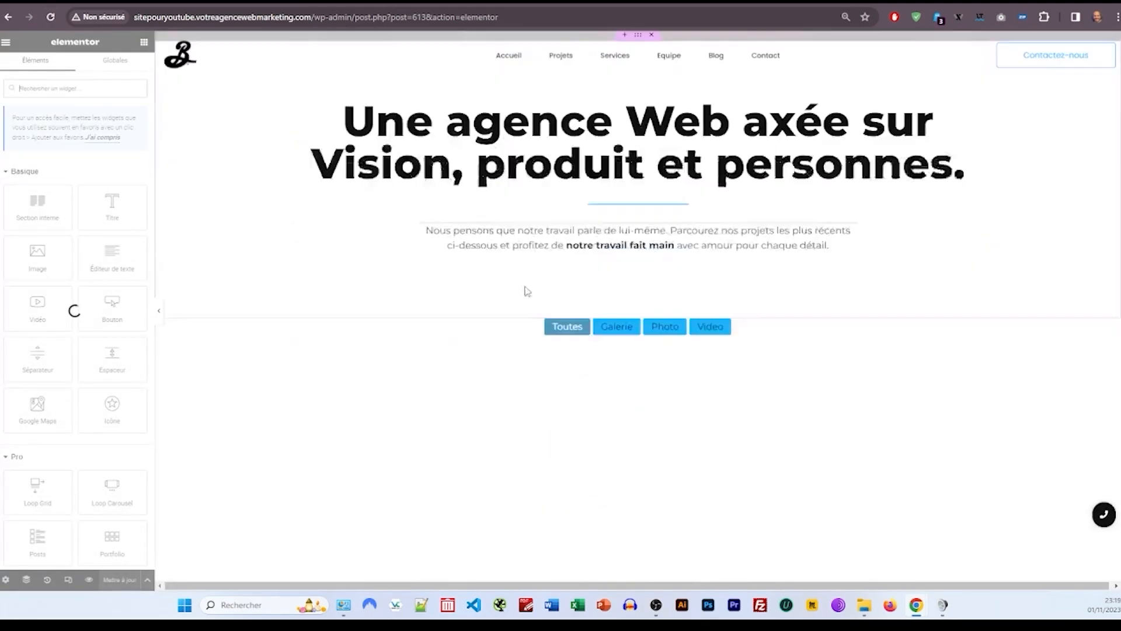
pyautogui.click(596, 449)
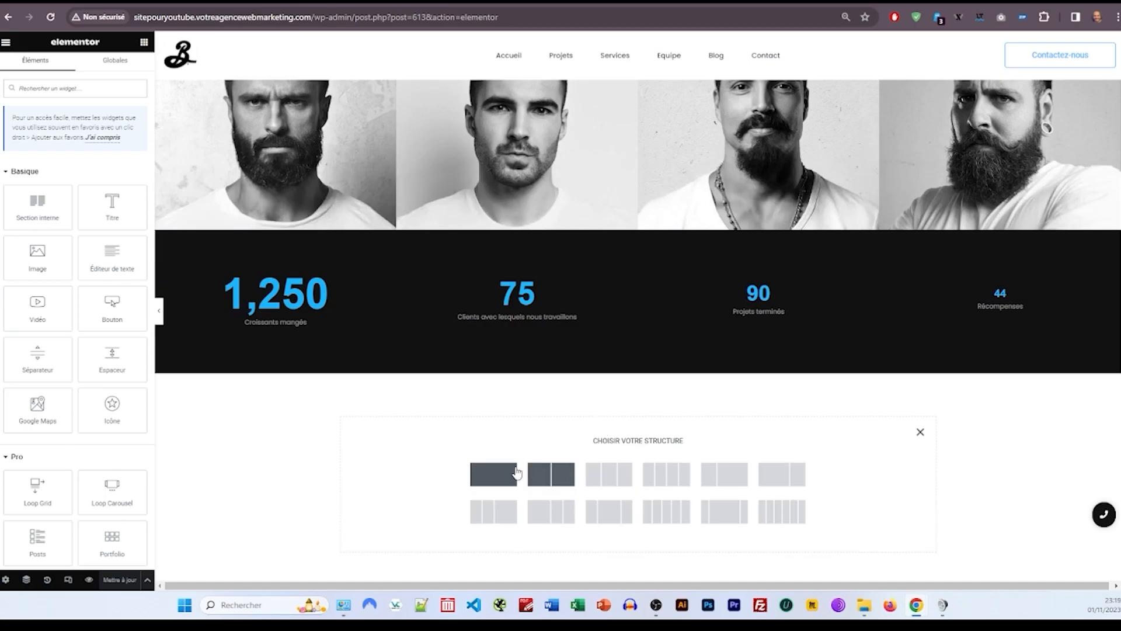
pyautogui.click(496, 475)
pyautogui.scroll(10, 584, 321)
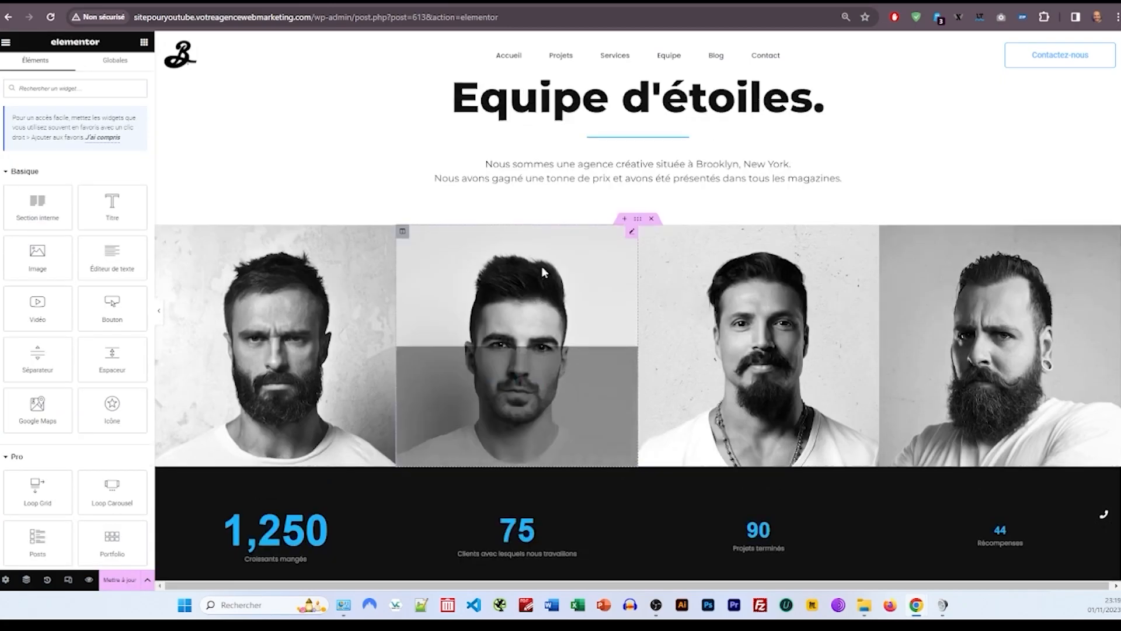
pyautogui.scroll(-2, 558, 254)
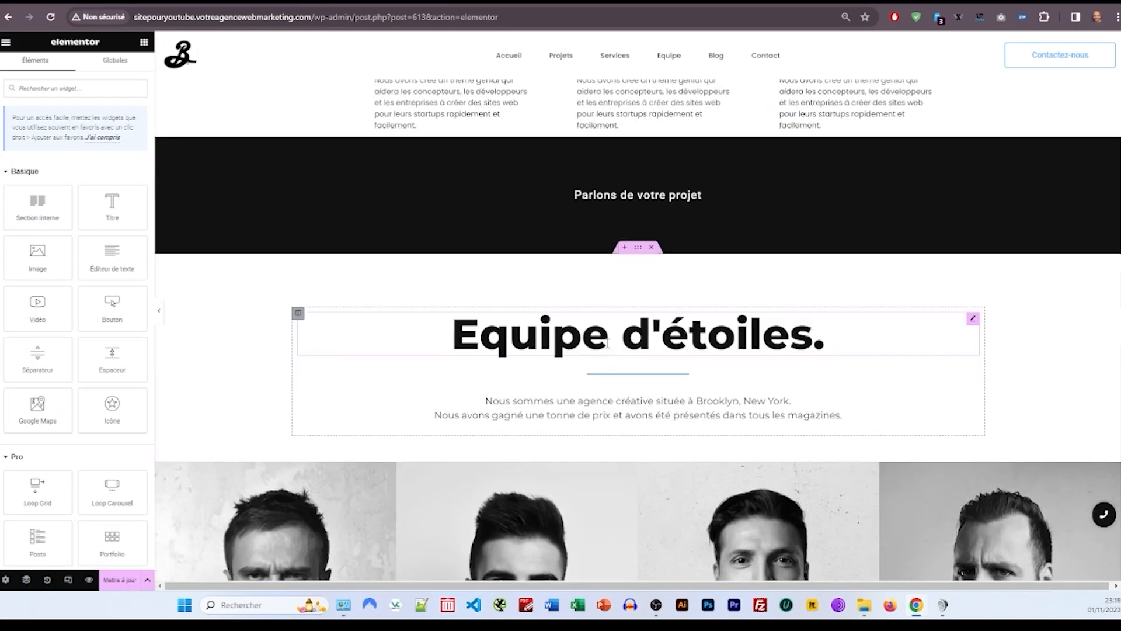
pyautogui.rightClick(636, 250)
pyautogui.click(671, 304)
pyautogui.scroll(-15, 584, 351)
pyautogui.rightClick(555, 393)
pyautogui.scroll(15, 584, 350)
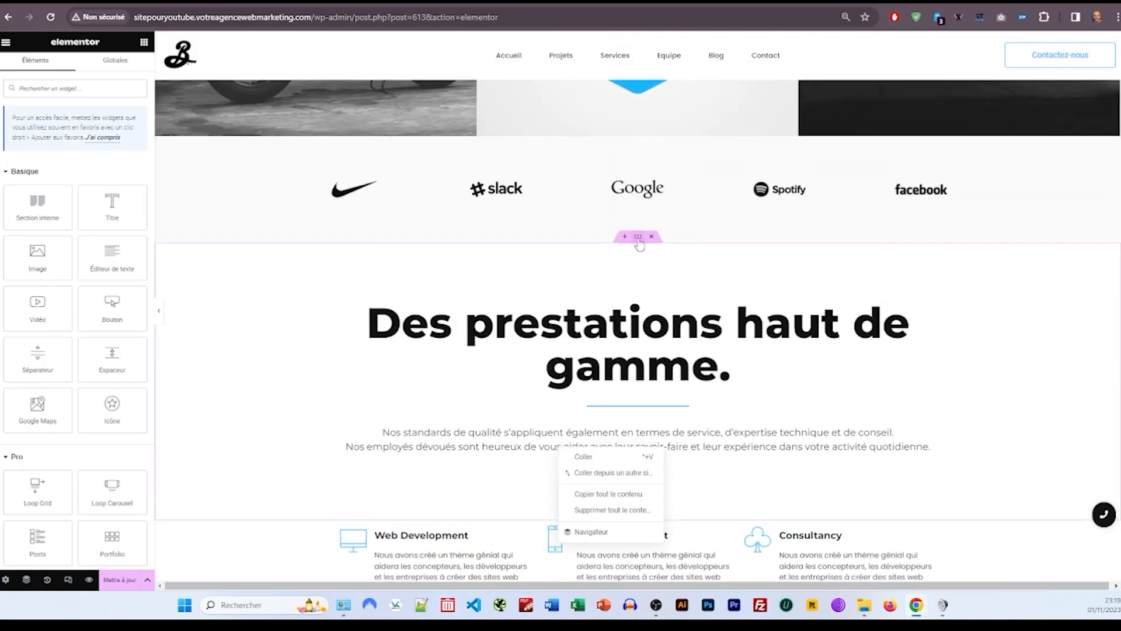
# Step: Duplicate the "Des prestations haut de gamme." heading section below the black counter section by copying and pasting it
pyautogui.rightClick(637, 237)
pyautogui.click(664, 285)
pyautogui.scroll(-15, 600, 388)
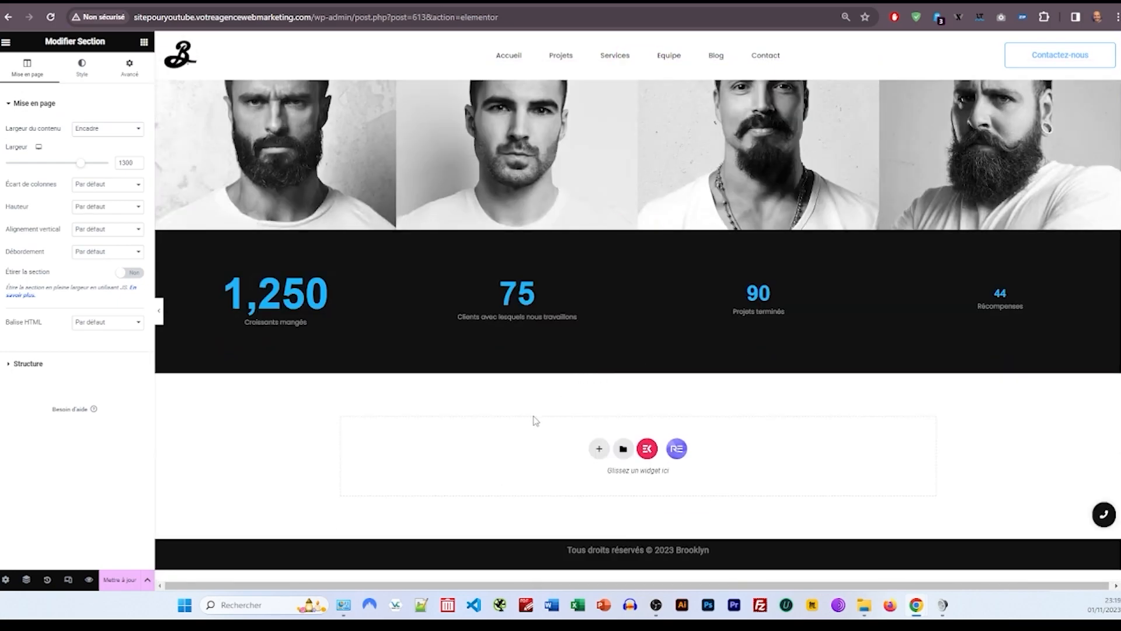
pyautogui.rightClick(536, 421)
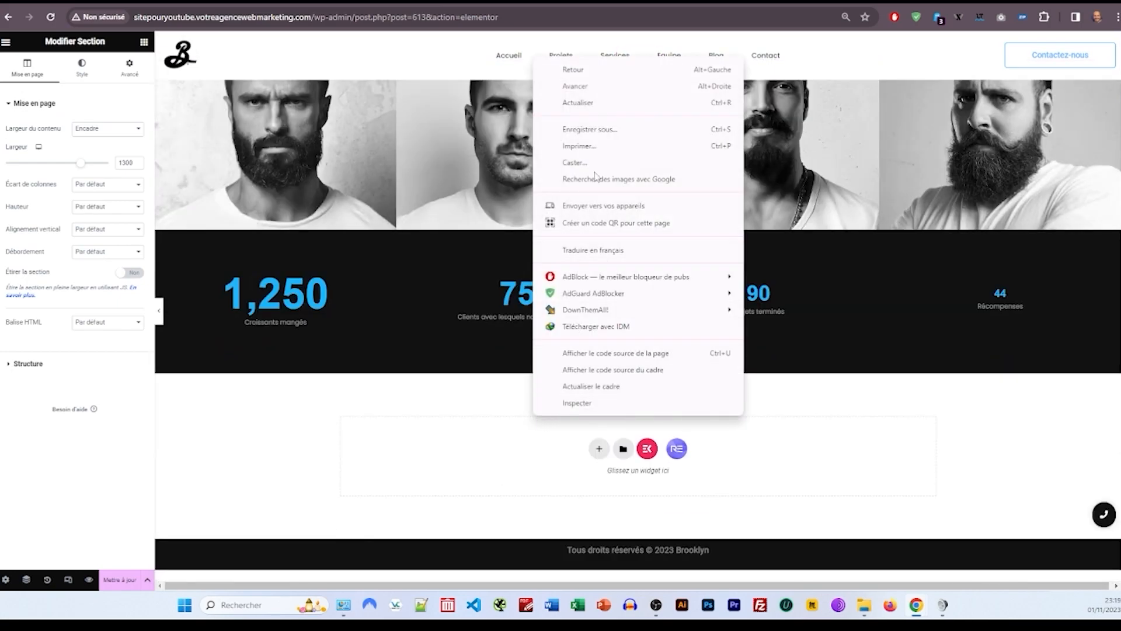
pyautogui.rightClick(497, 459)
pyautogui.click(514, 463)
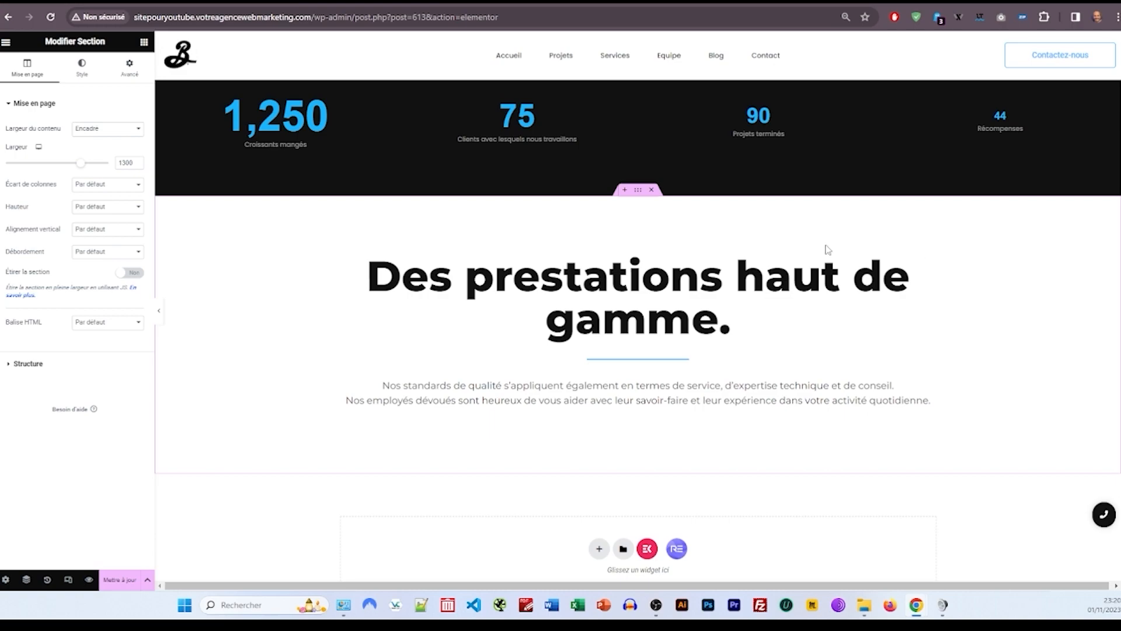
# Step: Set the bottom padding of the pasted heading section to 50 px
pyautogui.click(129, 66)
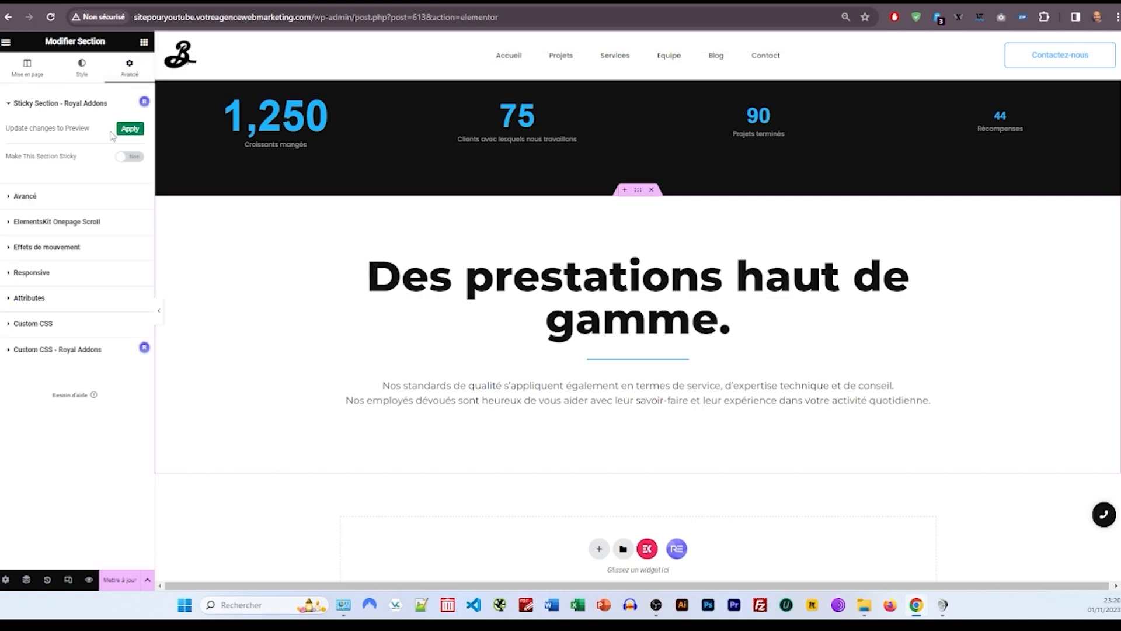
pyautogui.click(74, 206)
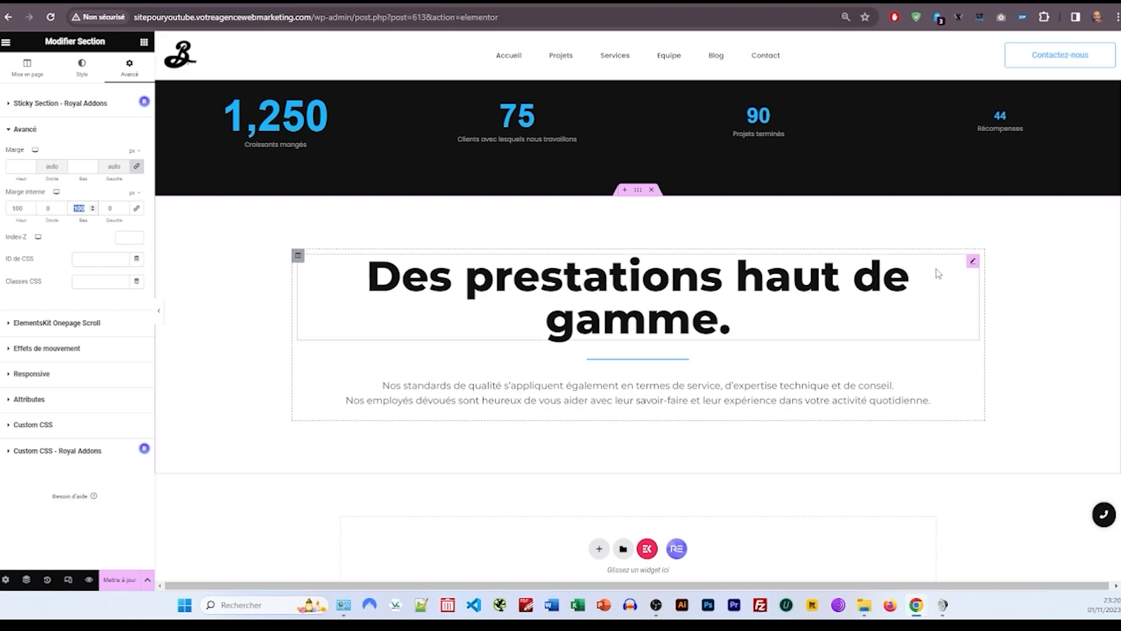
pyautogui.write('50')
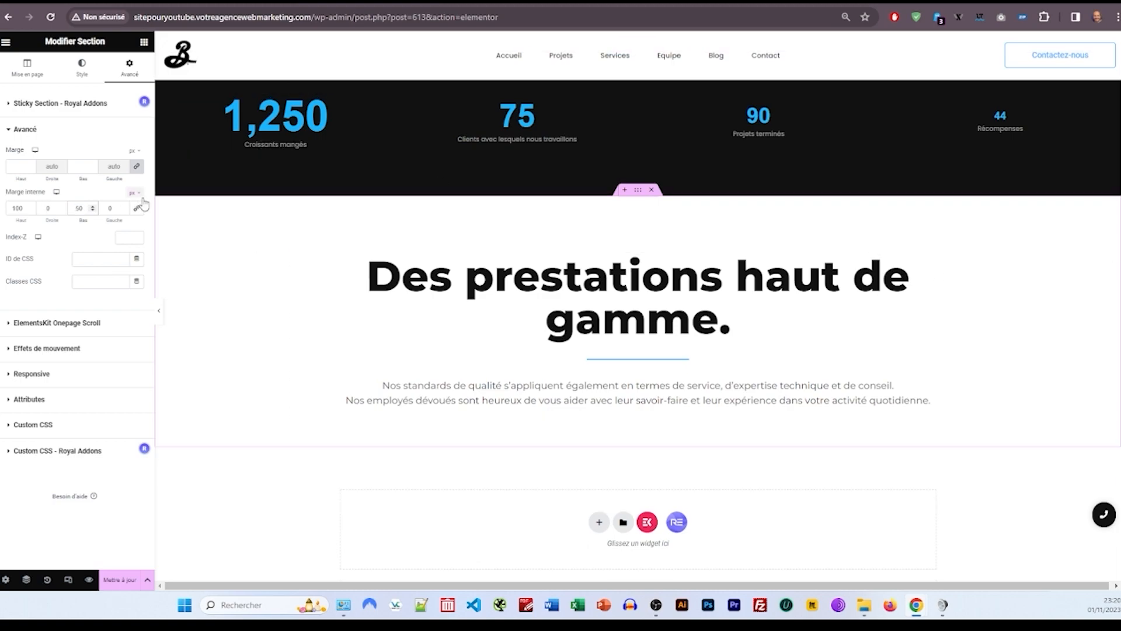
# Step: Add a "Ligne diagonale" shape divider to the top of the pasted heading section, in the global "Texte" colour
pyautogui.click(82, 69)
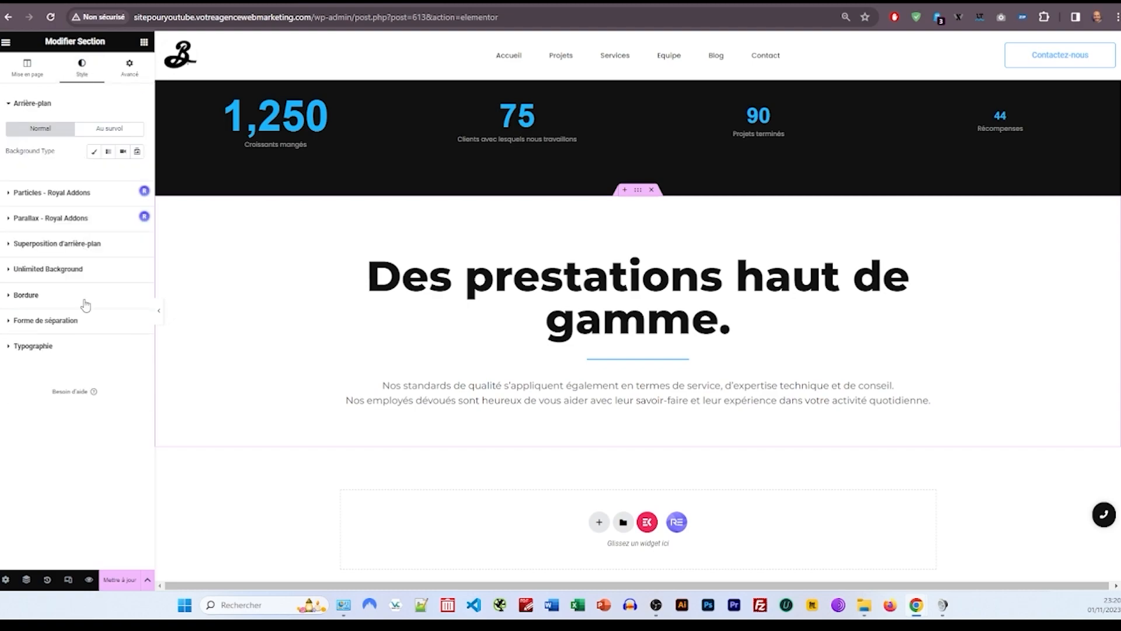
pyautogui.click(59, 322)
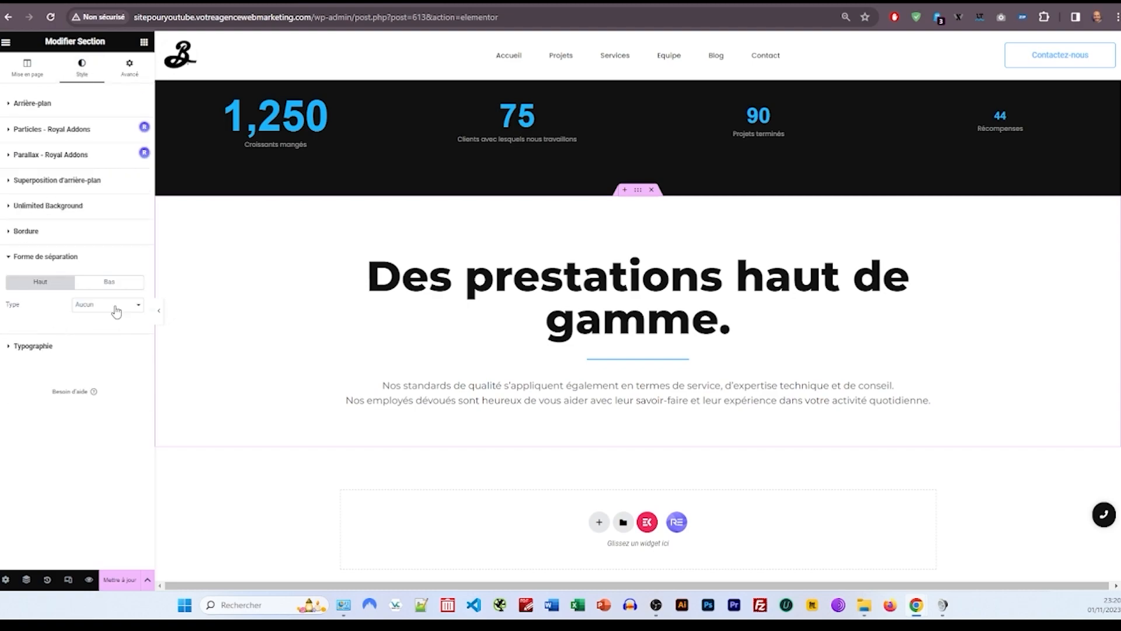
pyautogui.click(96, 308)
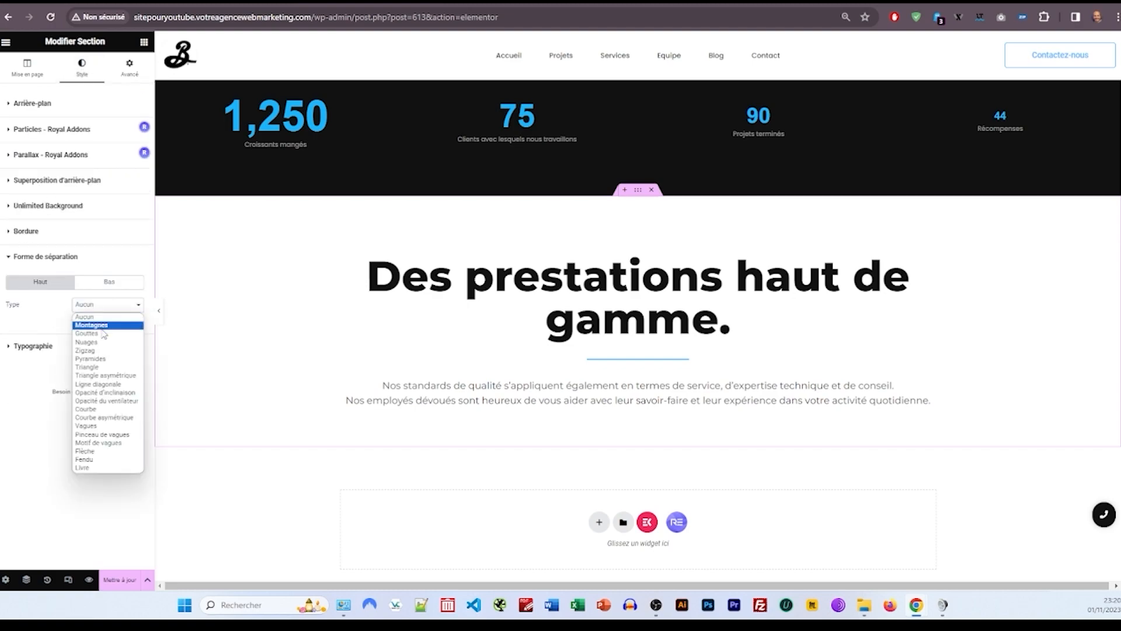
pyautogui.click(109, 386)
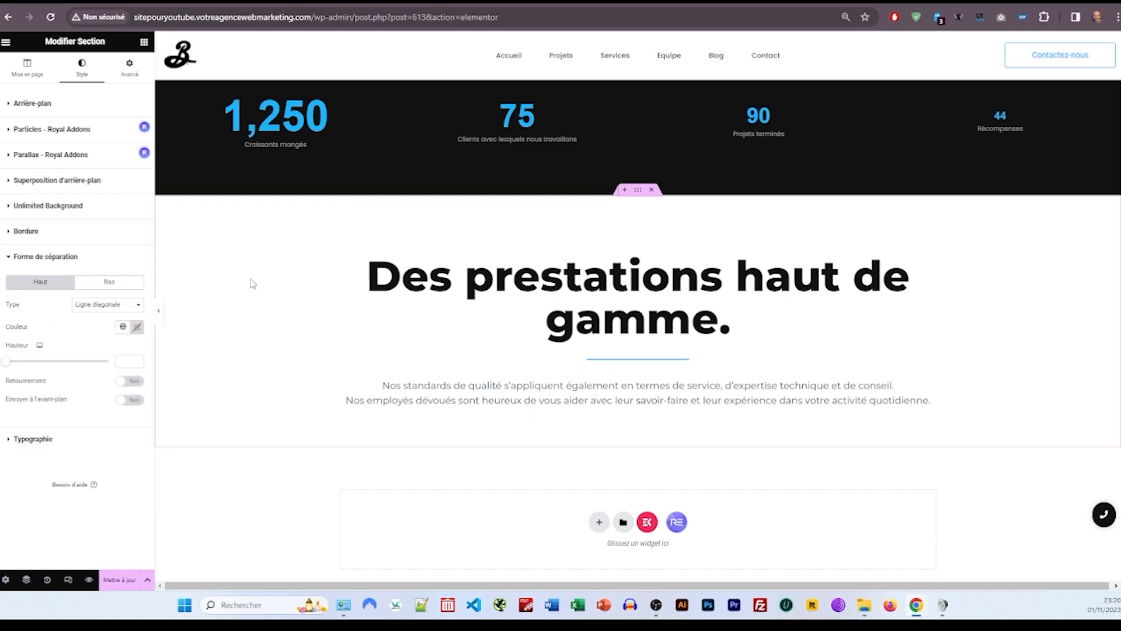
pyautogui.click(122, 326)
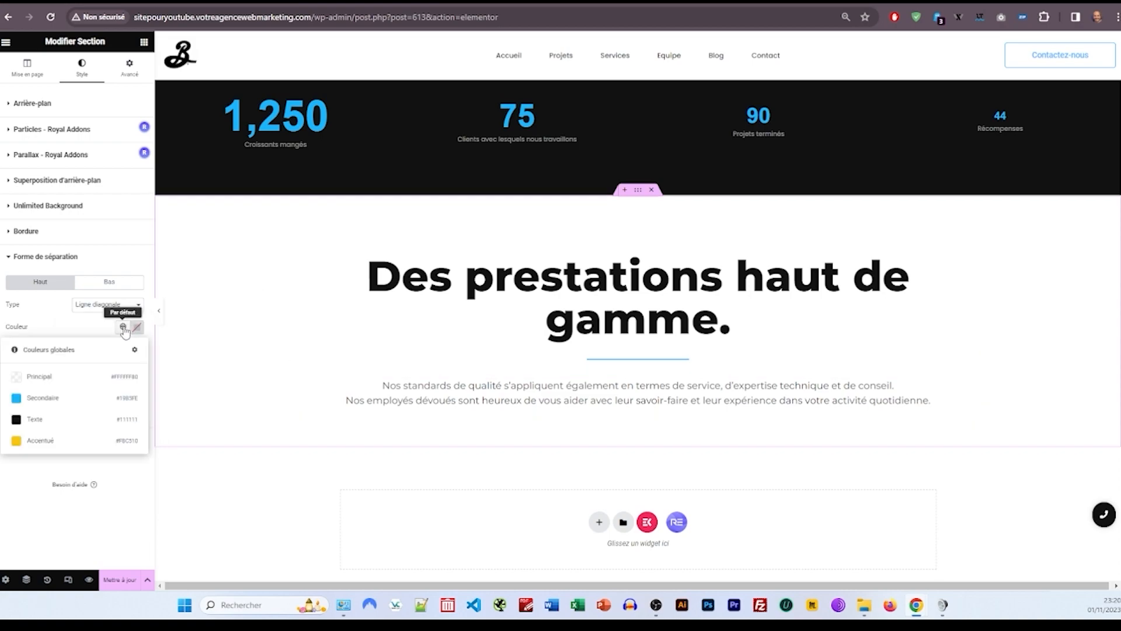
pyautogui.click(42, 415)
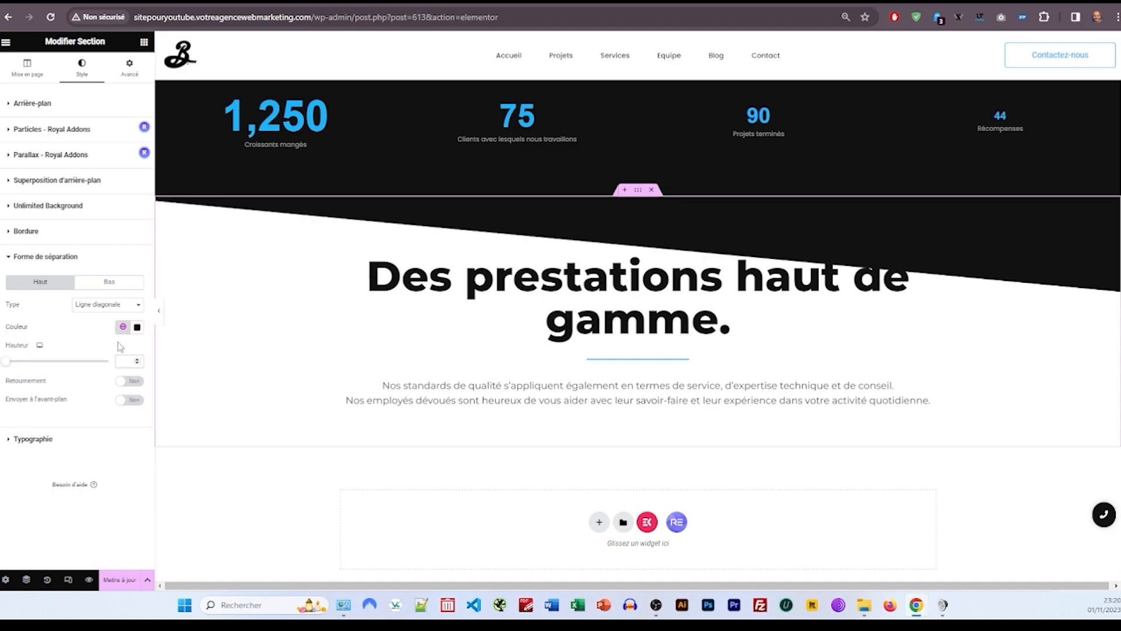
# Step: Set the diagonal divider's height to 120 and flip its direction
pyautogui.write('120')
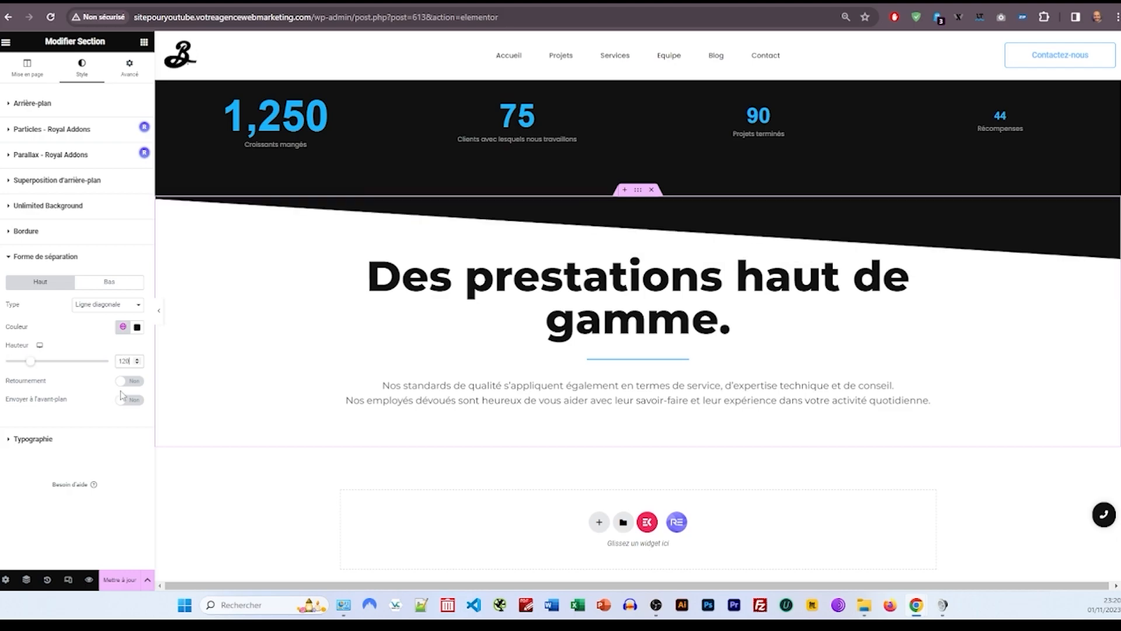
pyautogui.click(130, 381)
pyautogui.scroll(3, 497, 303)
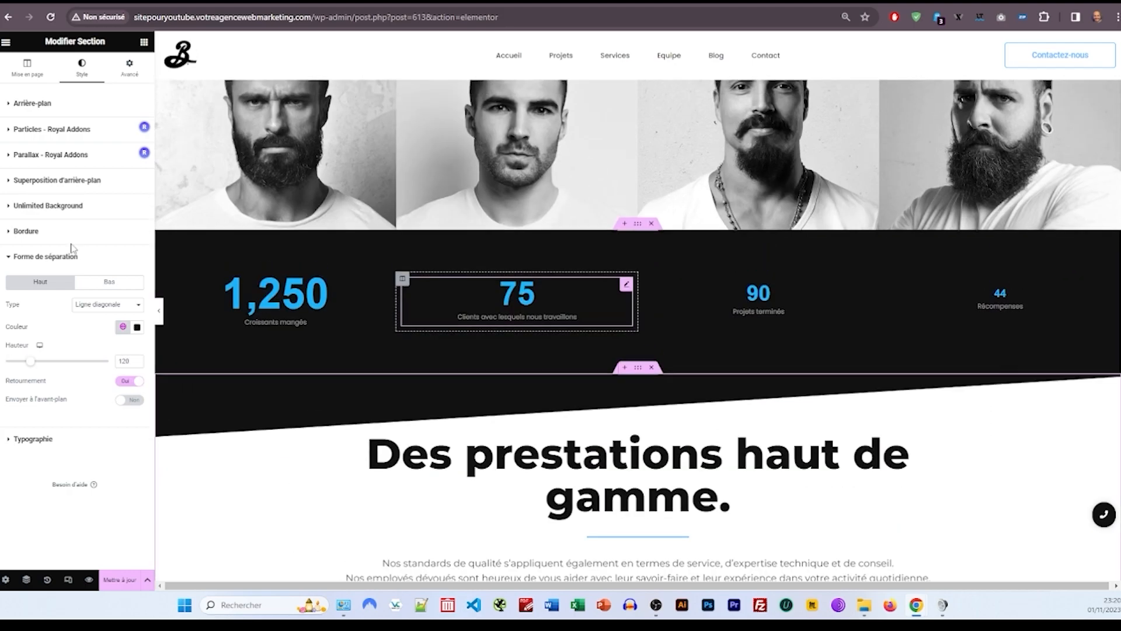
pyautogui.click(625, 165)
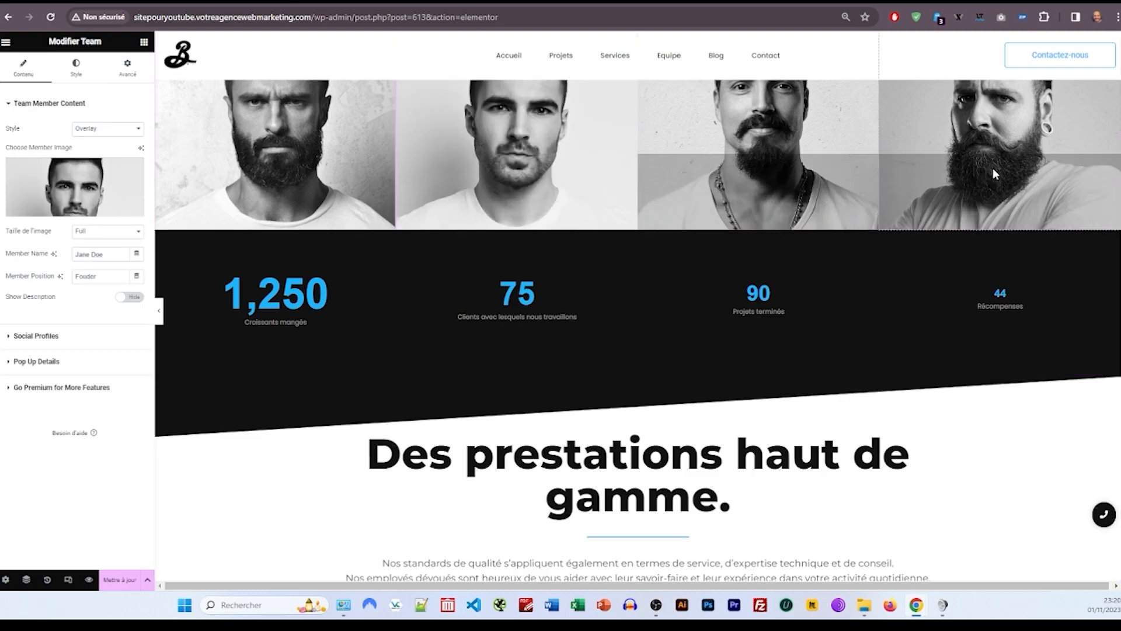
# Step: Add a one-column section below the pasted heading and place a Post Grid/Slider/Carousel widget in it
pyautogui.scroll(-5, 560, 380)
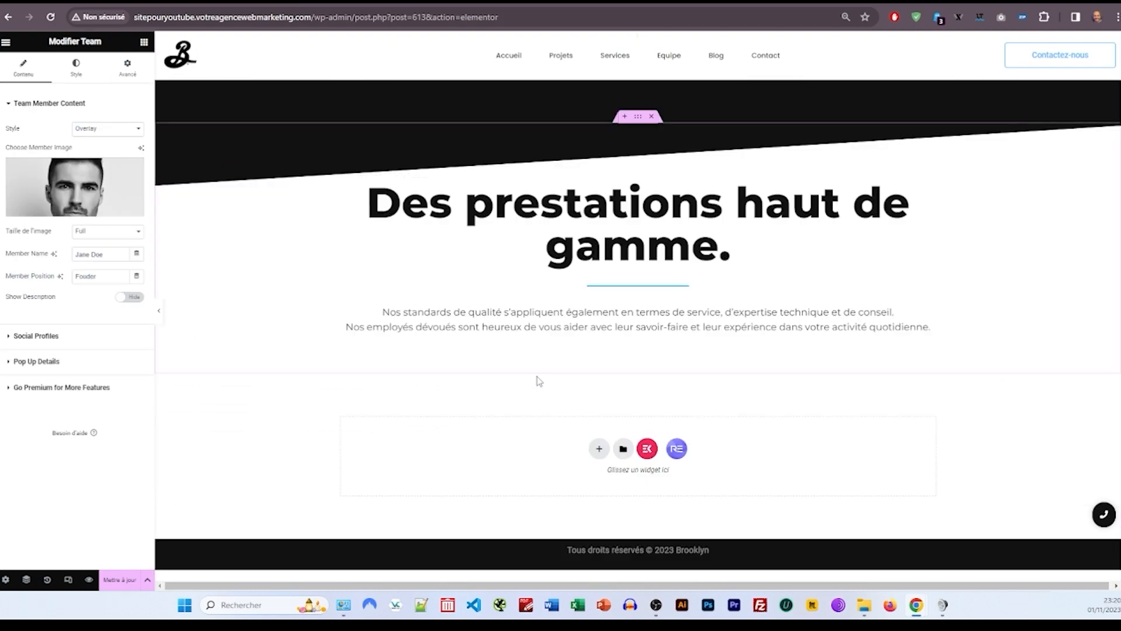
pyautogui.click(598, 448)
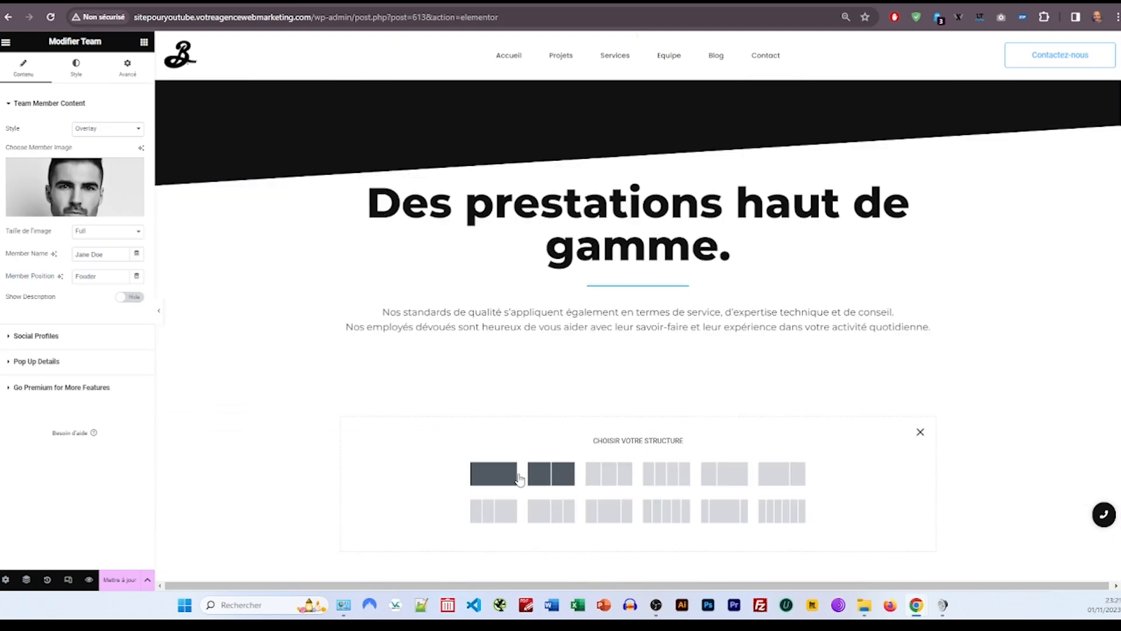
pyautogui.click(494, 474)
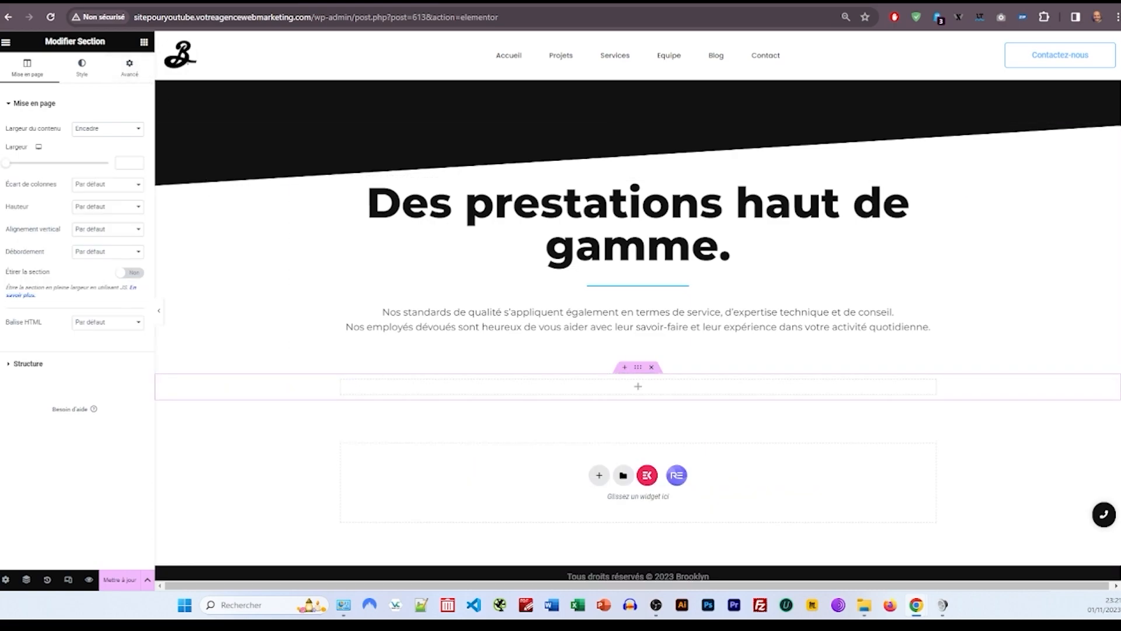
pyautogui.click(144, 40)
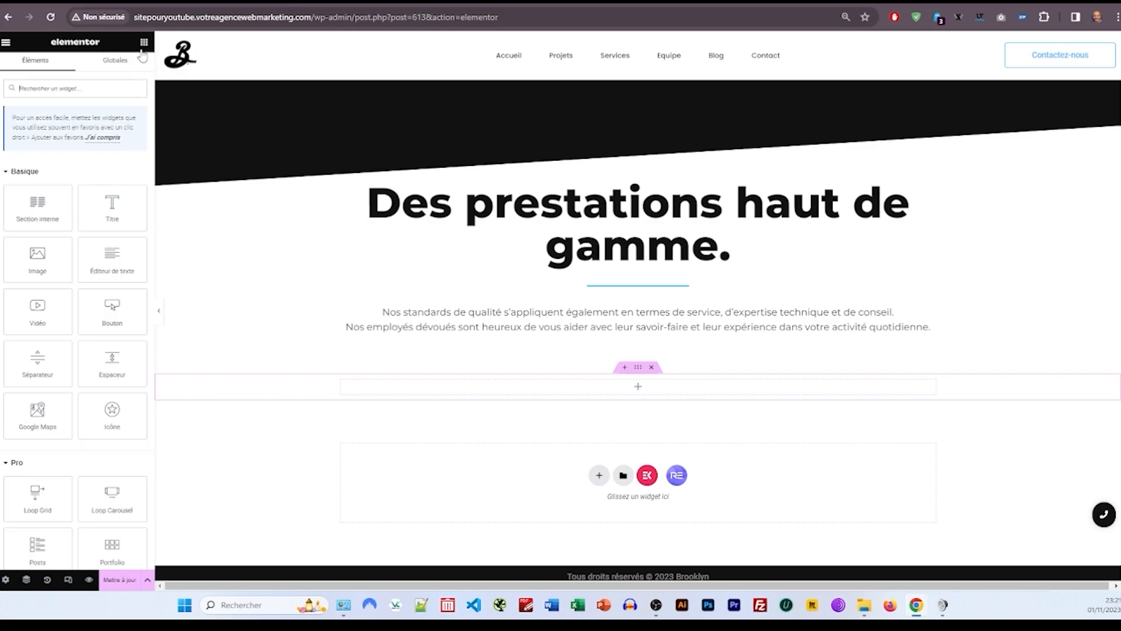
pyautogui.click(102, 89)
pyautogui.write('grid')
pyautogui.moveTo(38, 234); pyautogui.dragTo(399, 391)
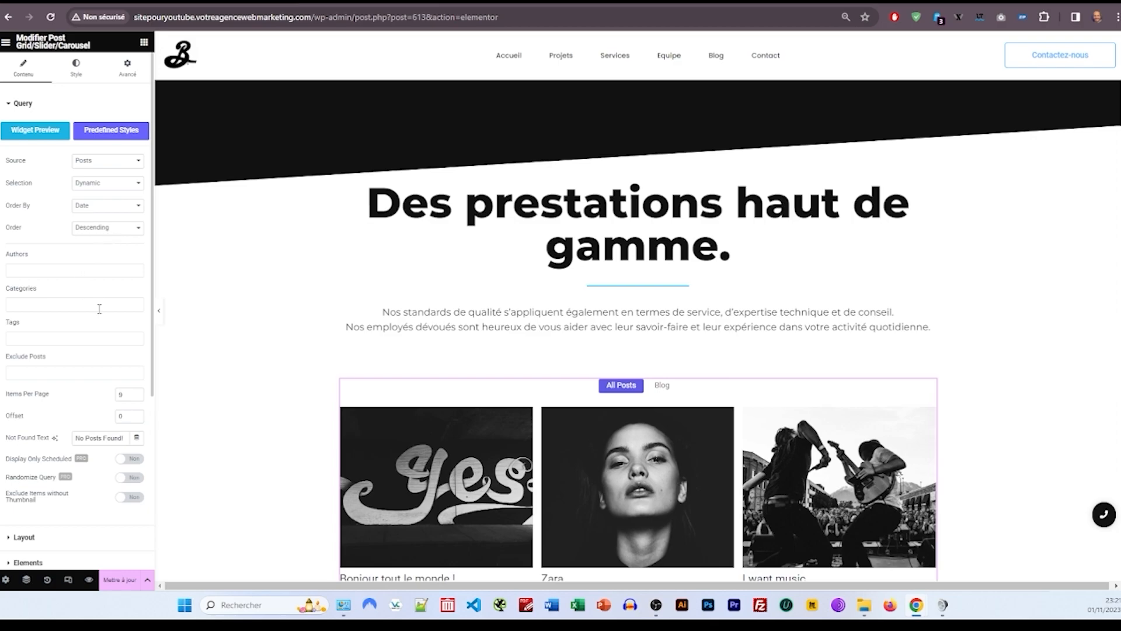
# Step: Limit the post grid to 3 items per page and set its section's content width to 1300
pyautogui.scroll(-4, 101, 302)
pyautogui.write('3')
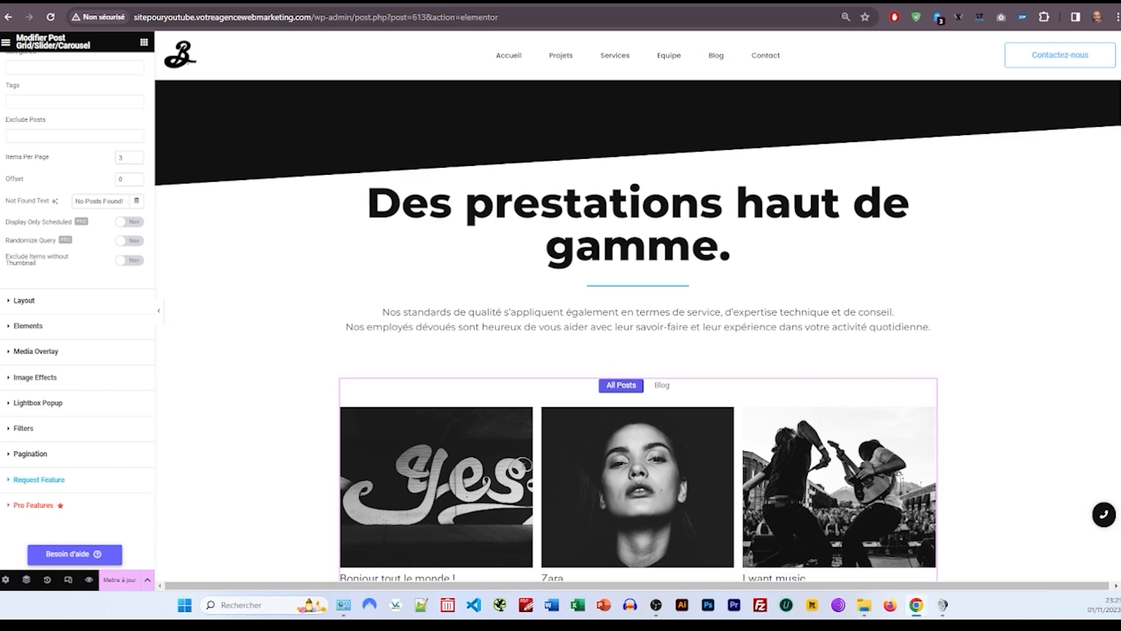
pyautogui.click(640, 369)
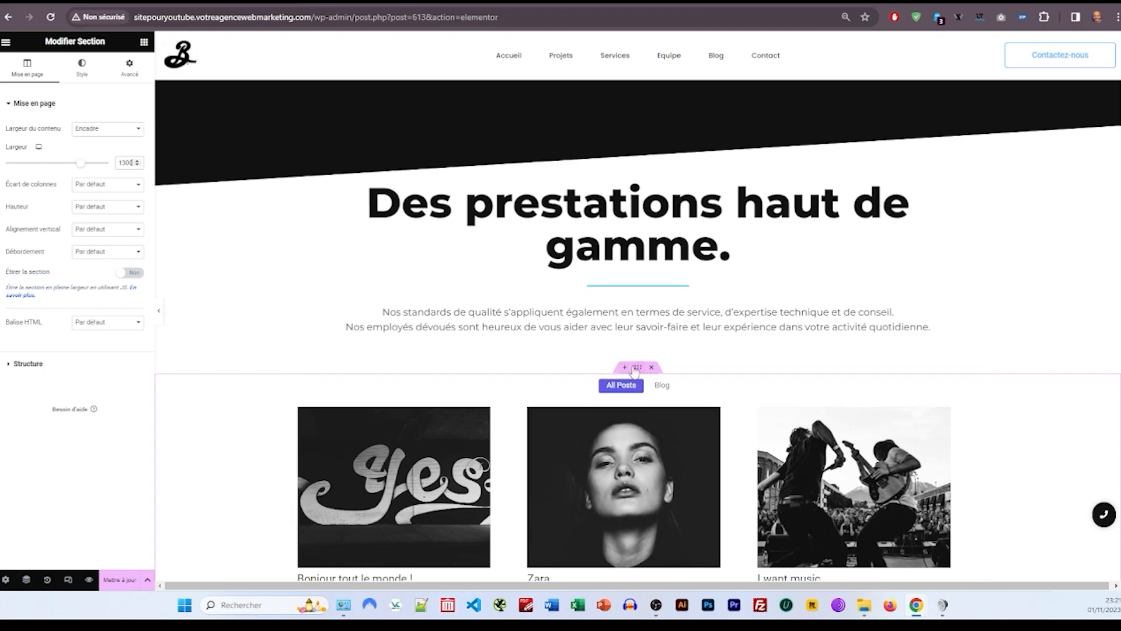
# Step: In the post grid's layout, centre the last element position and set the horizontal gutter to 20, keeping three columns
pyautogui.click(623, 473)
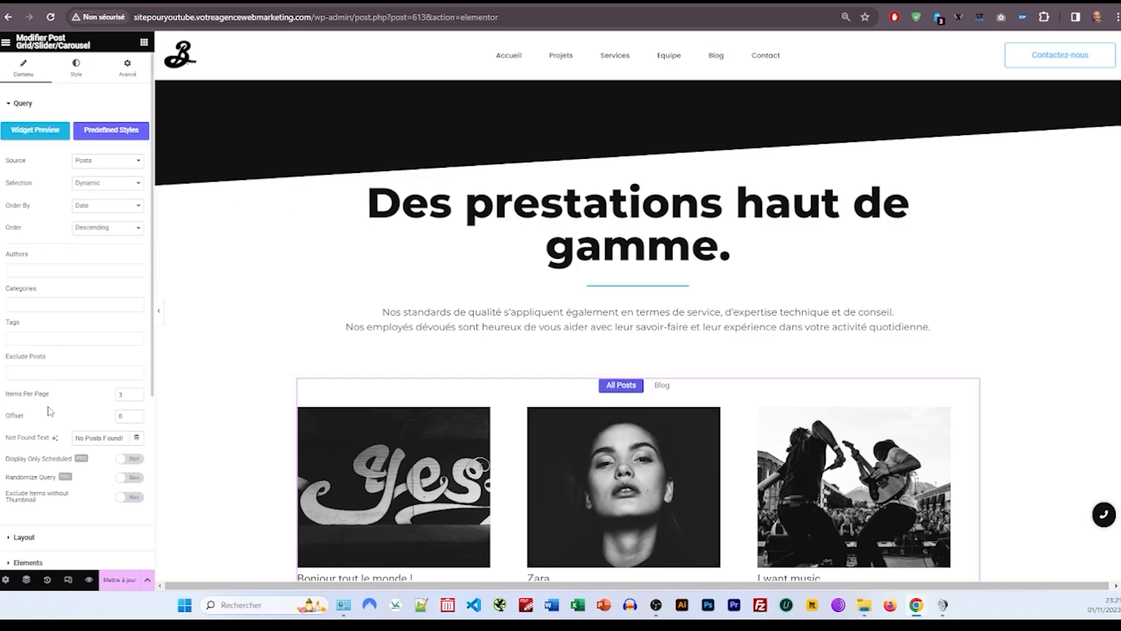
pyautogui.scroll(-3, 115, 407)
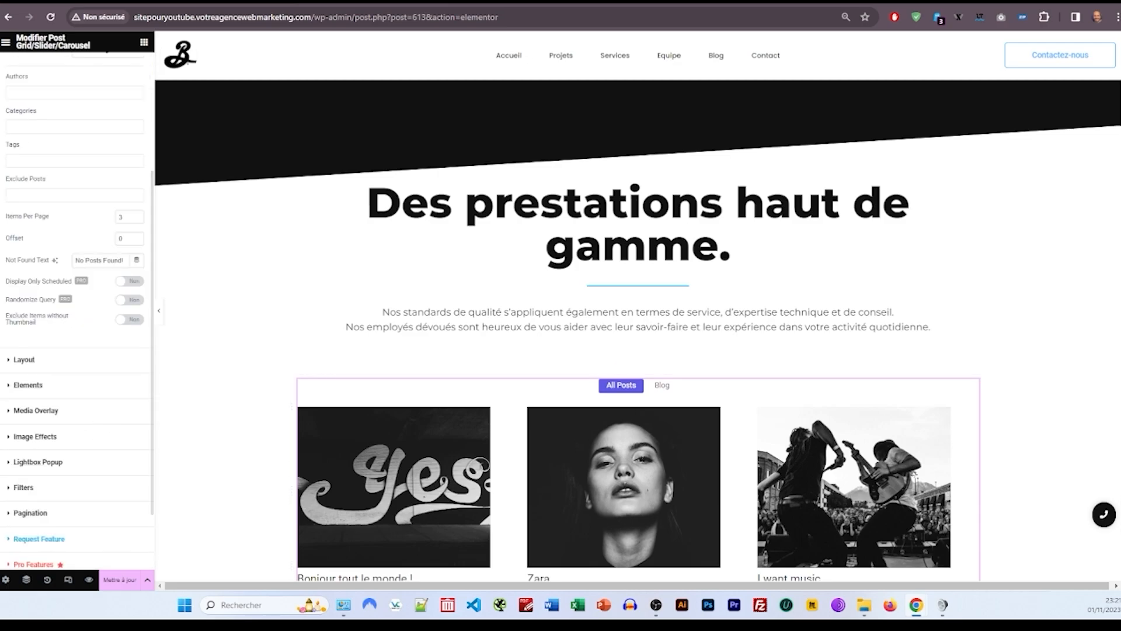
pyautogui.click(104, 365)
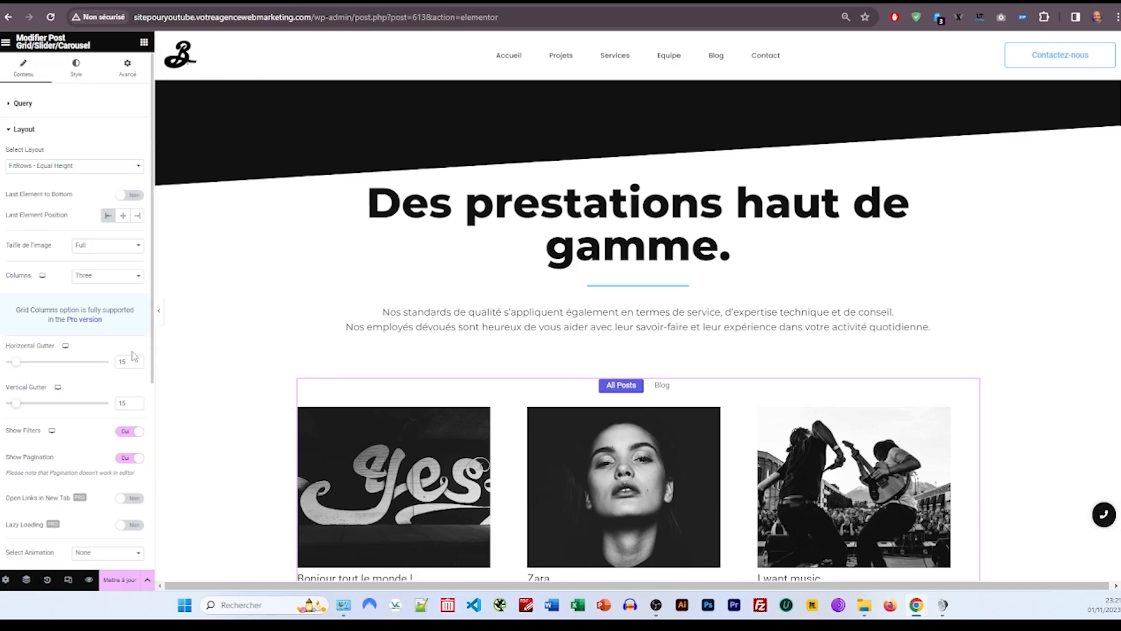
pyautogui.click(122, 216)
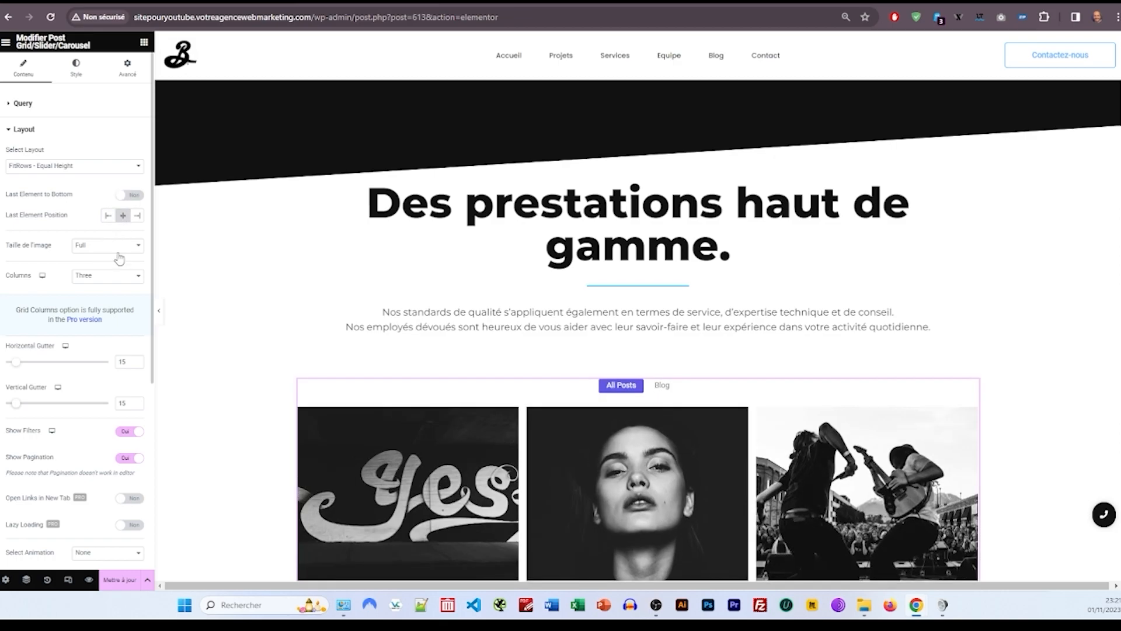
pyautogui.click(110, 282)
pyautogui.click(110, 283)
pyautogui.doubleClick(127, 360)
pyautogui.write('20')
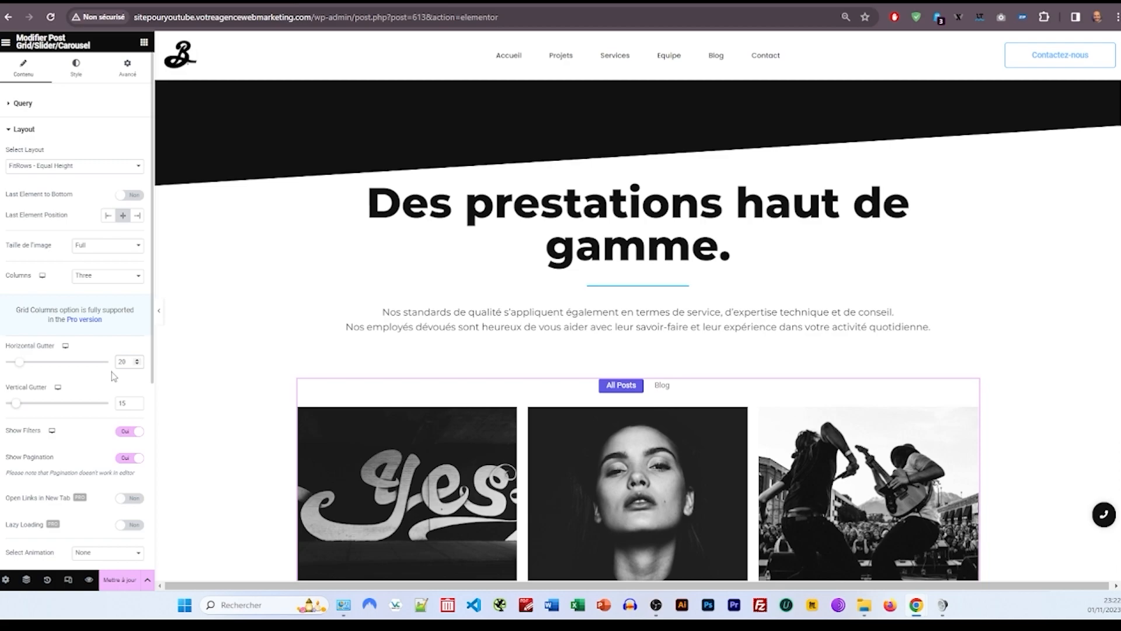
# Step: Turn off the filters and the pagination of the post grid
pyautogui.scroll(-2, 114, 376)
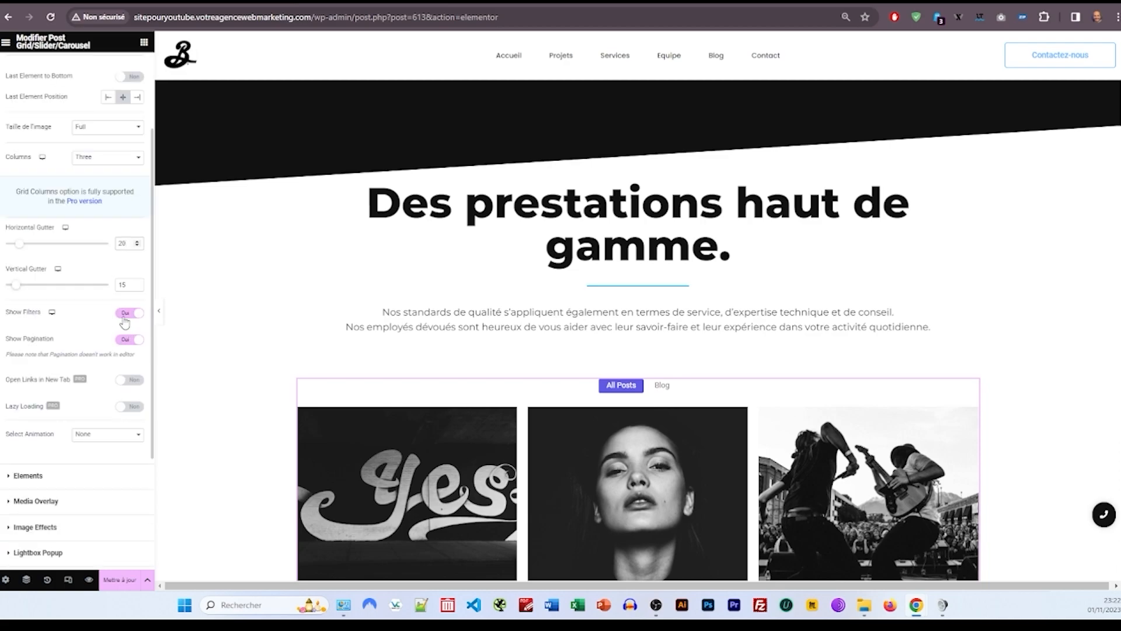
pyautogui.click(124, 314)
pyautogui.click(126, 340)
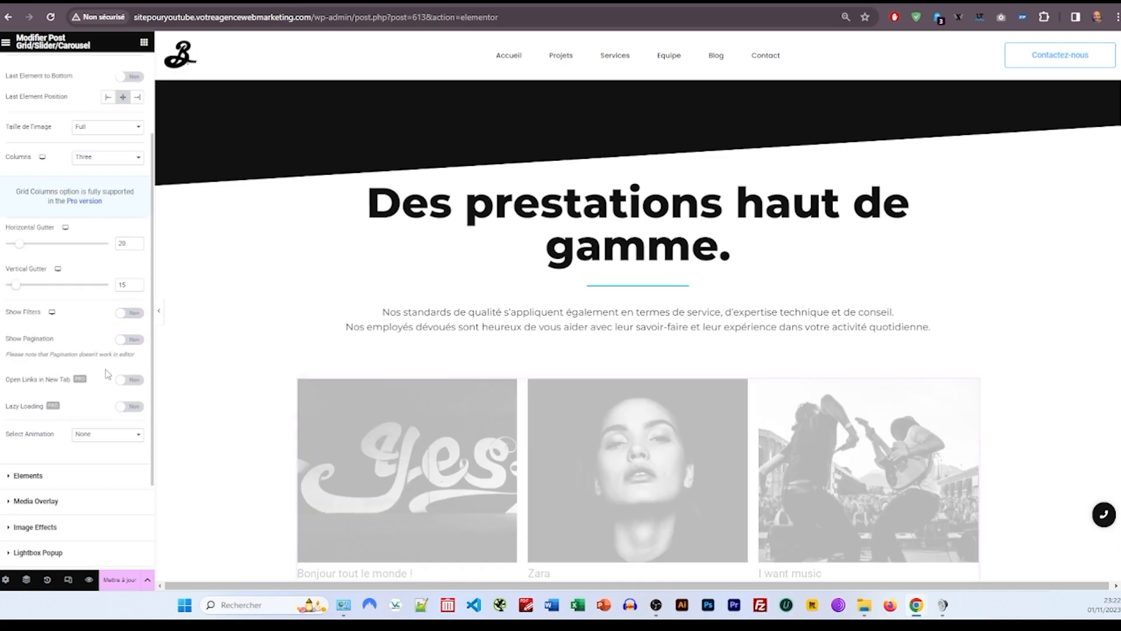
# Step: Remove the Comments element from the post grid's items
pyautogui.scroll(-2, 97, 391)
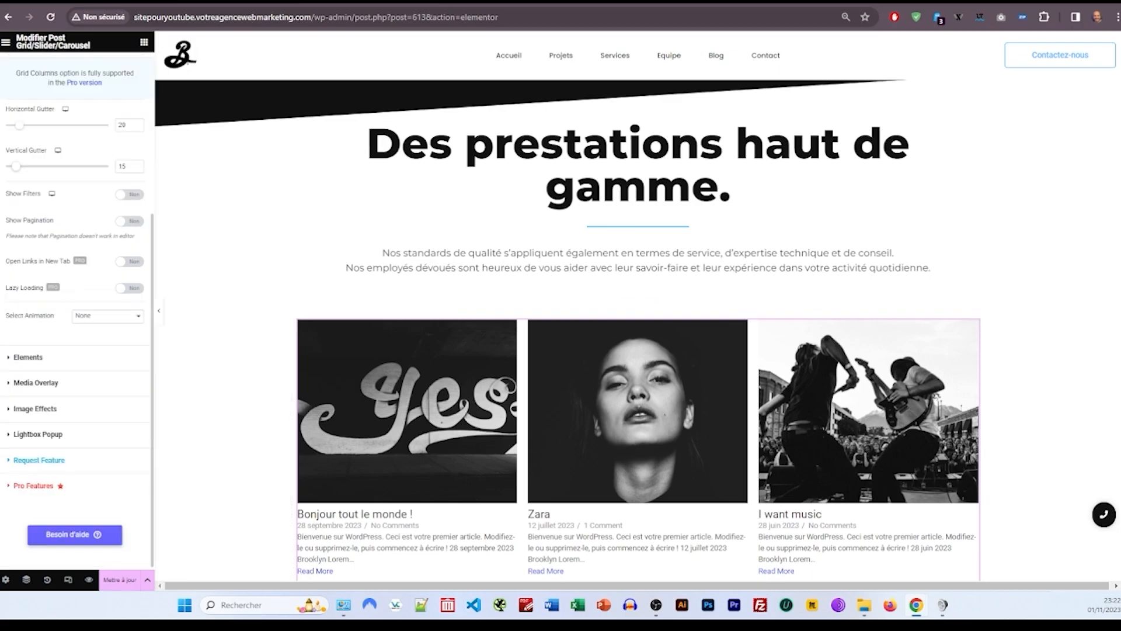
pyautogui.click(83, 364)
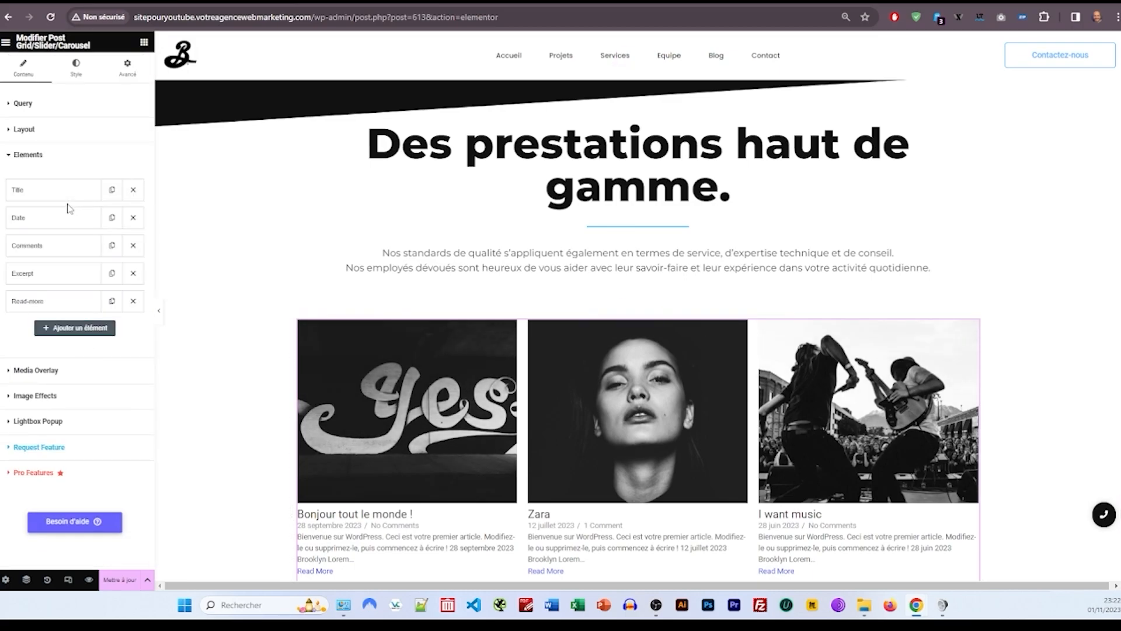
pyautogui.click(134, 245)
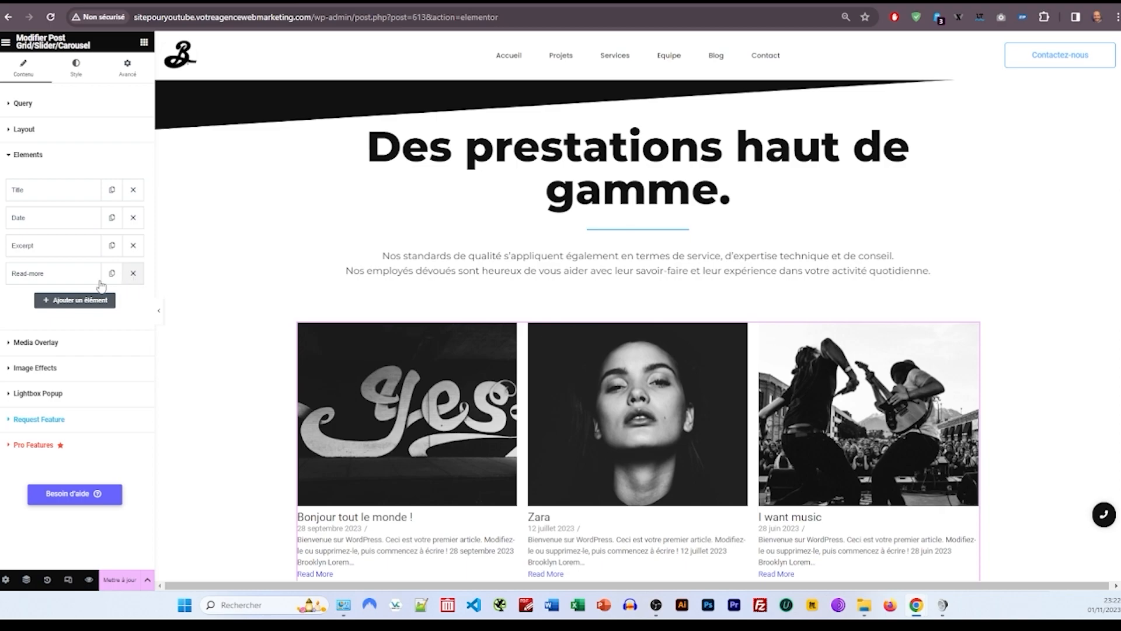
# Step: Remove the Read-more element from the post grid's items and review the Media Overlay, Image Effects and Lightbox Popup settings
pyautogui.click(133, 275)
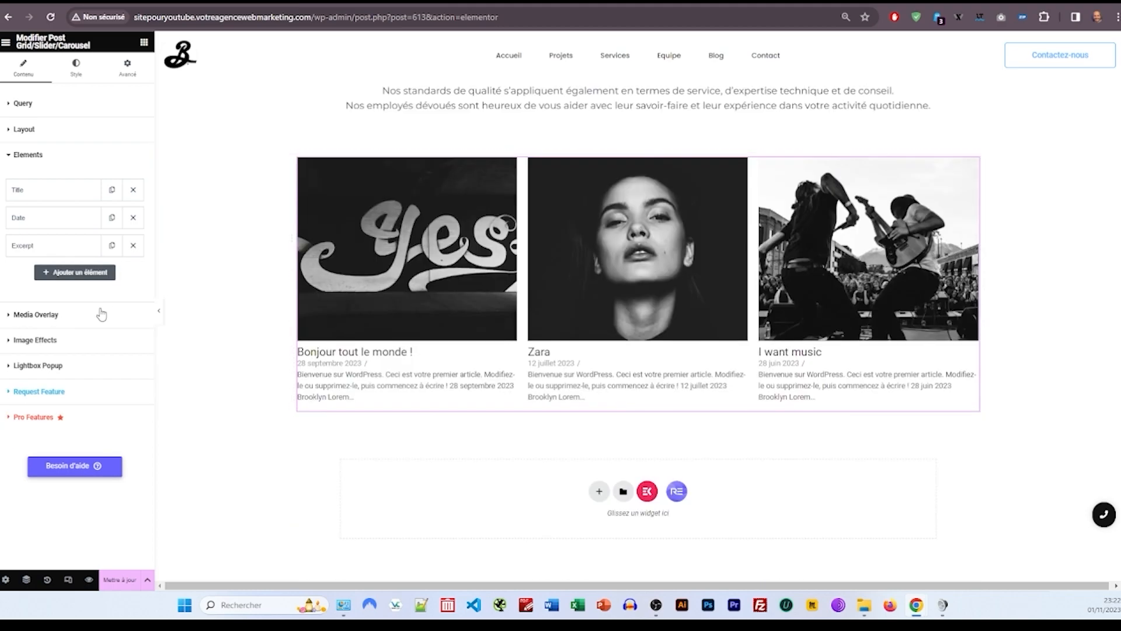
pyautogui.click(85, 319)
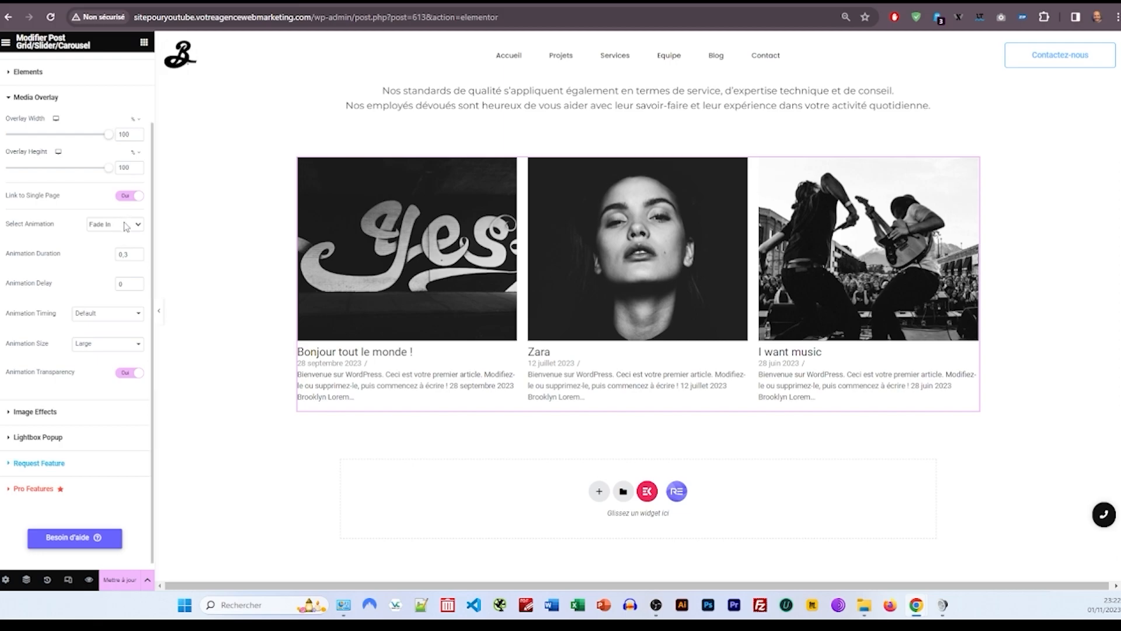
pyautogui.click(88, 412)
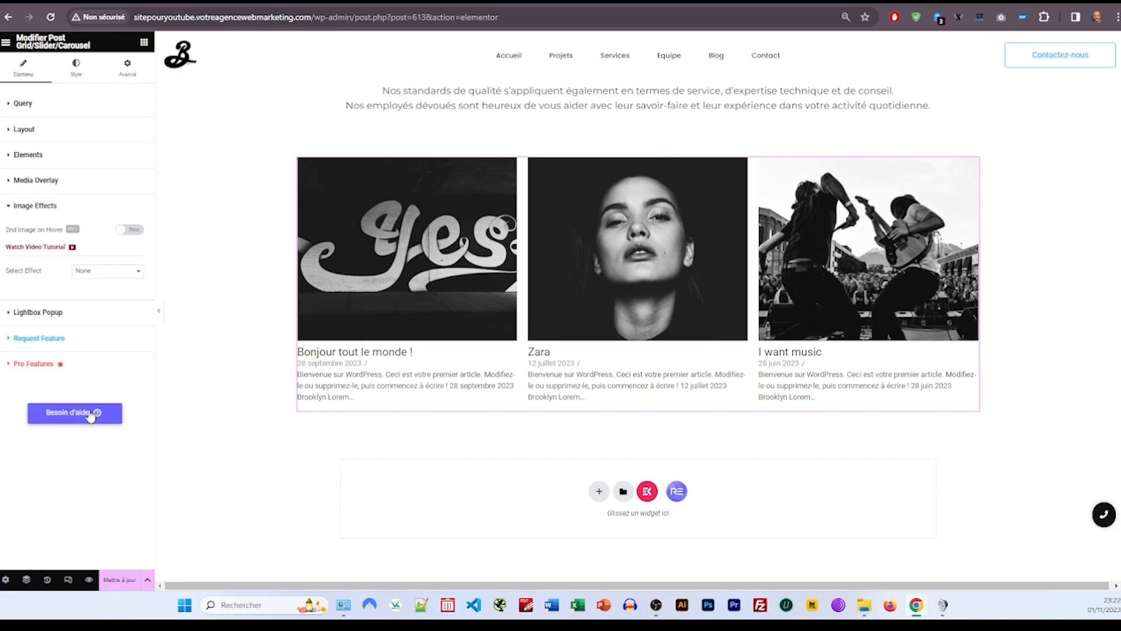
pyautogui.click(76, 318)
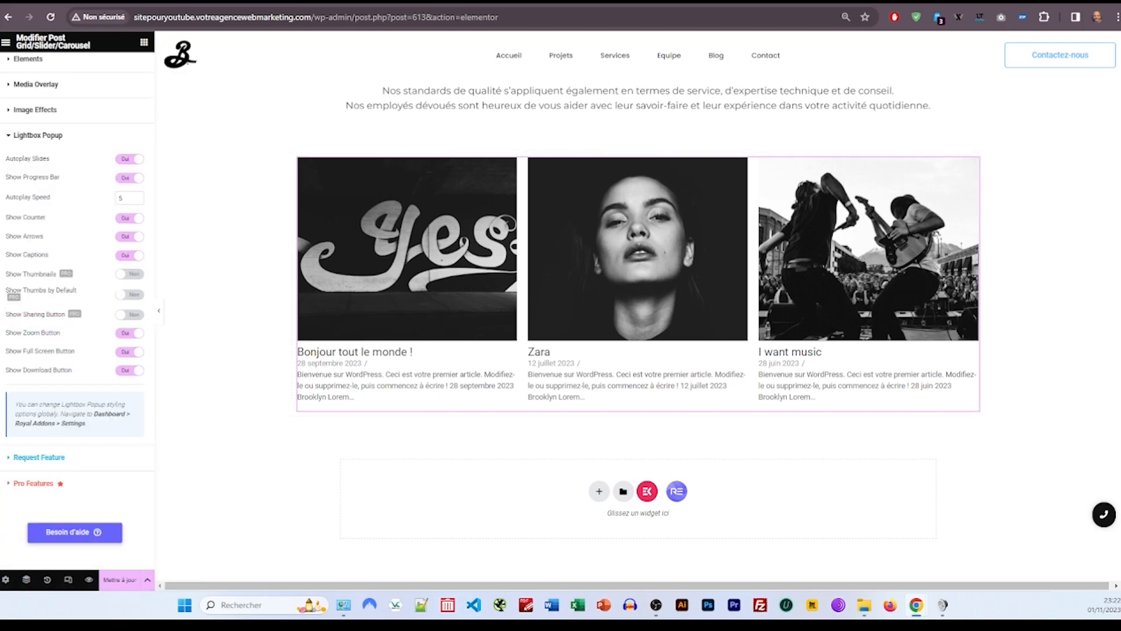
pyautogui.scroll(3, 318, 271)
pyautogui.scroll(2, 97, 184)
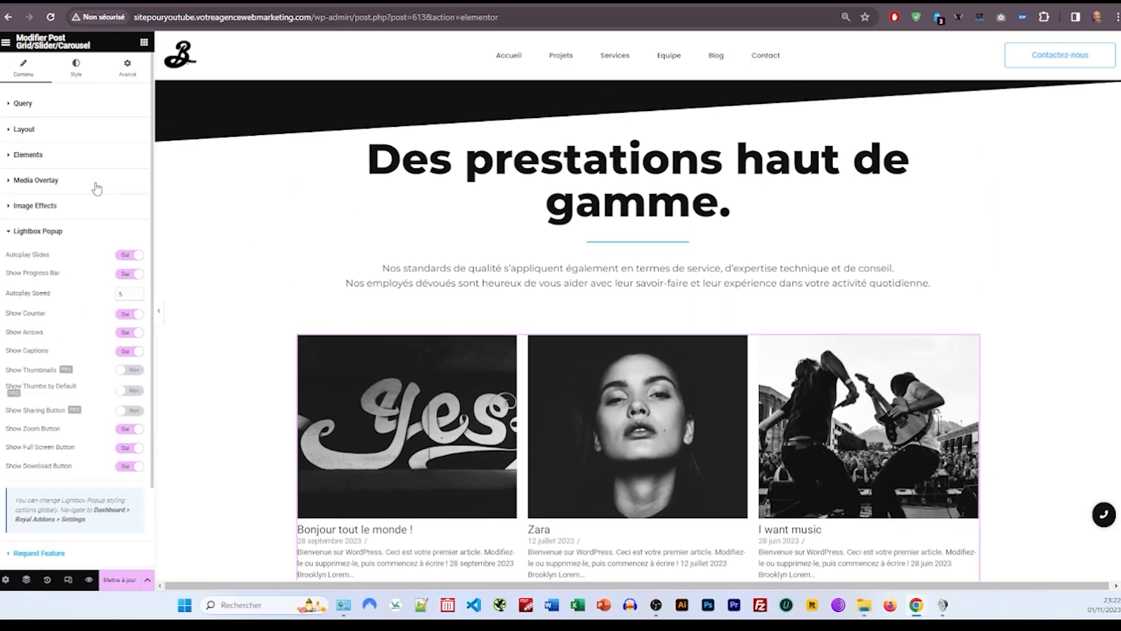
# Step: Clear the border colour in the post grid's Grid Item style
pyautogui.click(75, 69)
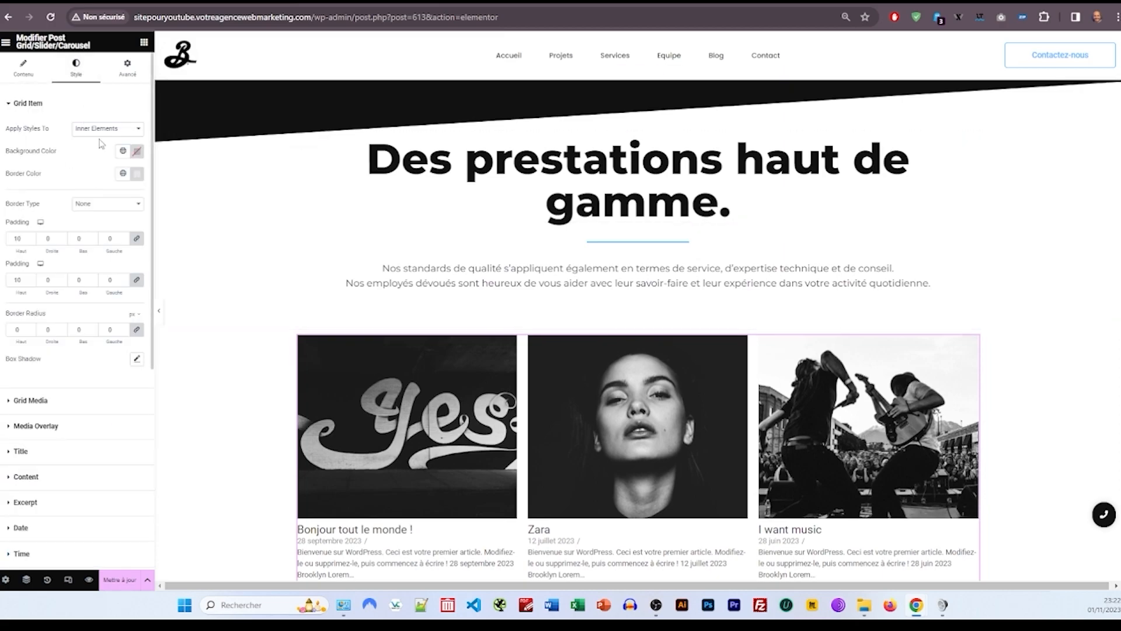
pyautogui.click(122, 173)
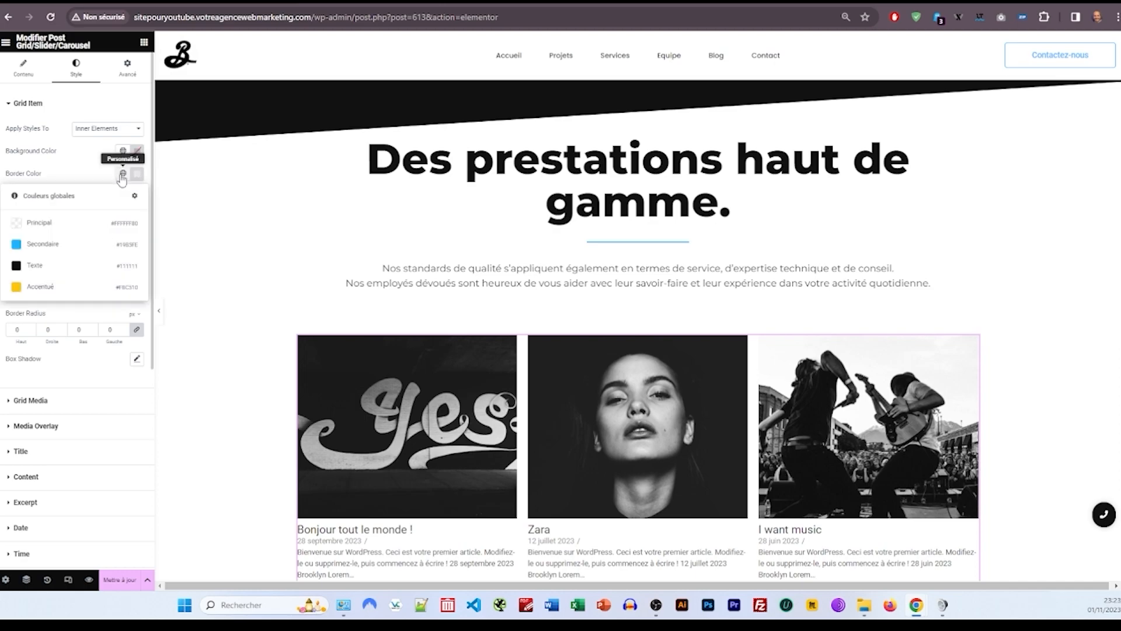
pyautogui.click(137, 173)
pyautogui.press('BackSpace')
pyautogui.click(78, 179)
pyautogui.click(100, 234)
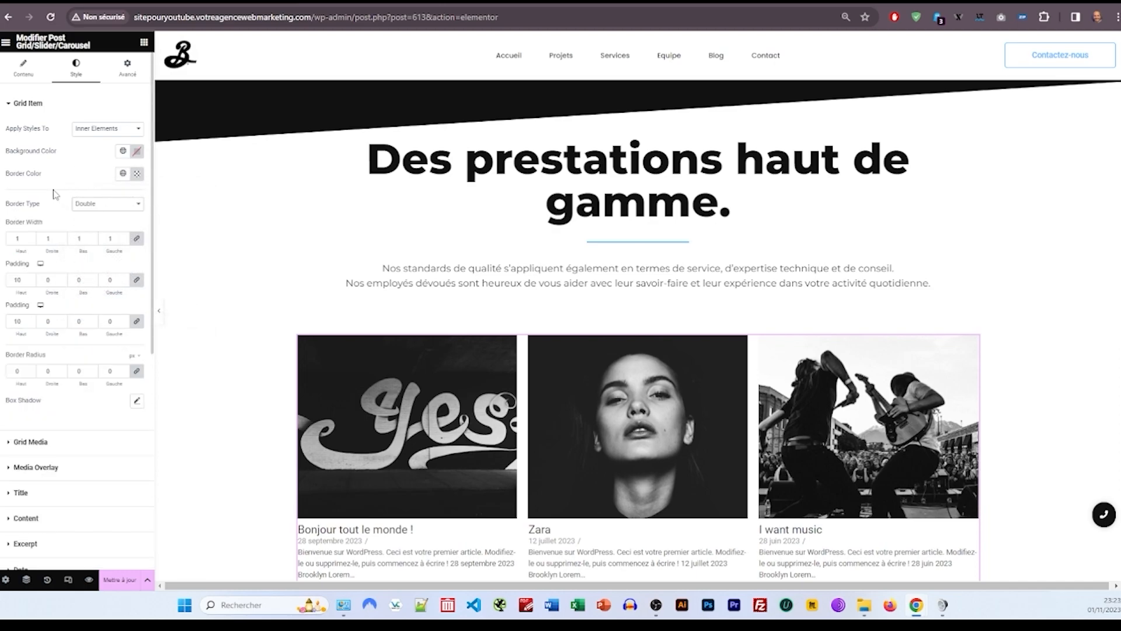
pyautogui.click(108, 203)
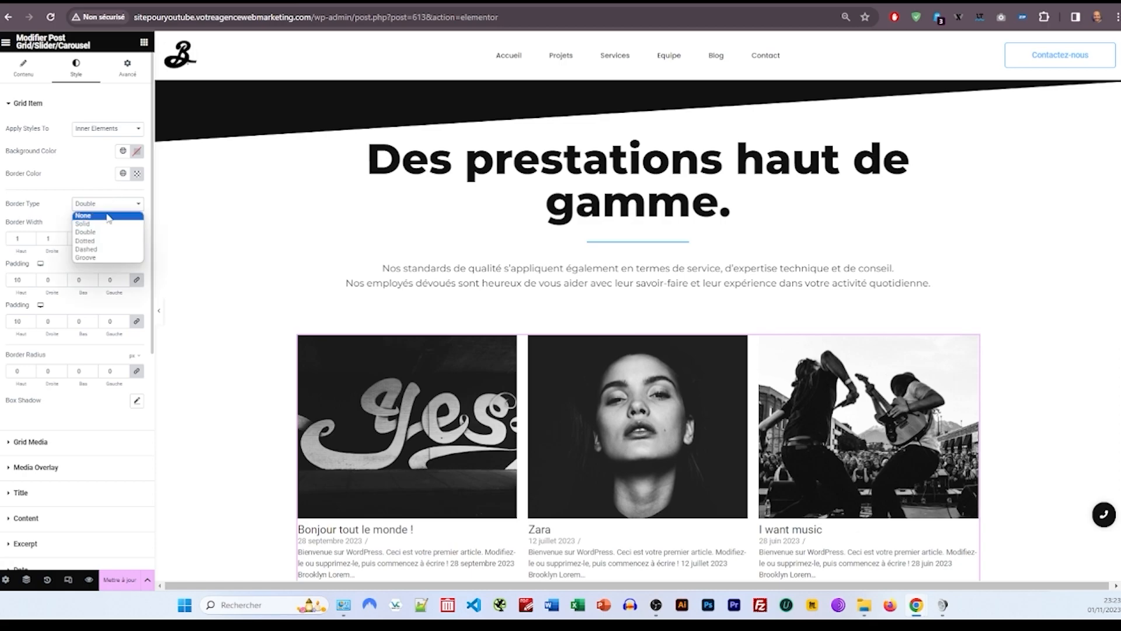
pyautogui.click(105, 212)
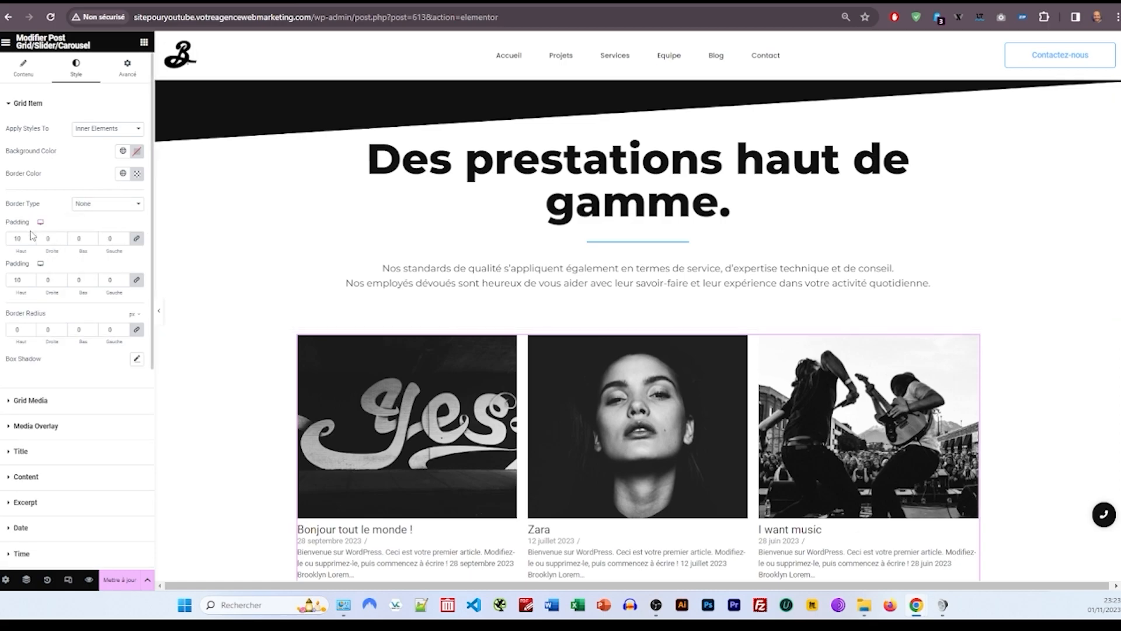
# Step: Unlink the grid items' first padding values and set them to 31 top, 15 right, 25 bottom and 15 left
pyautogui.write('31')
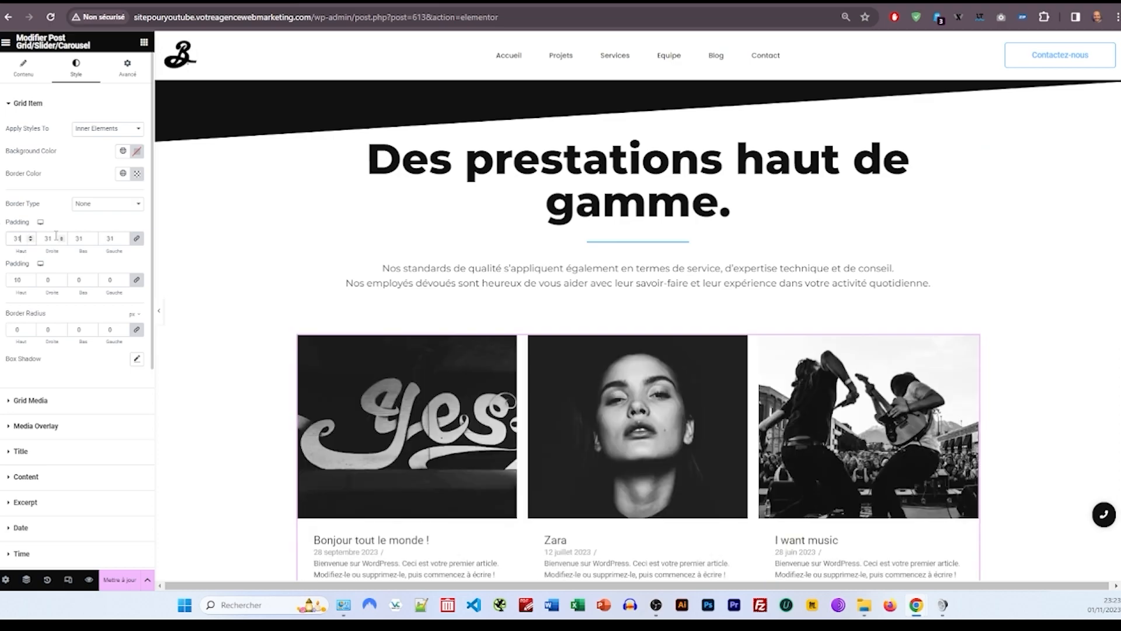
pyautogui.click(137, 240)
pyautogui.doubleClick(48, 238)
pyautogui.write('15')
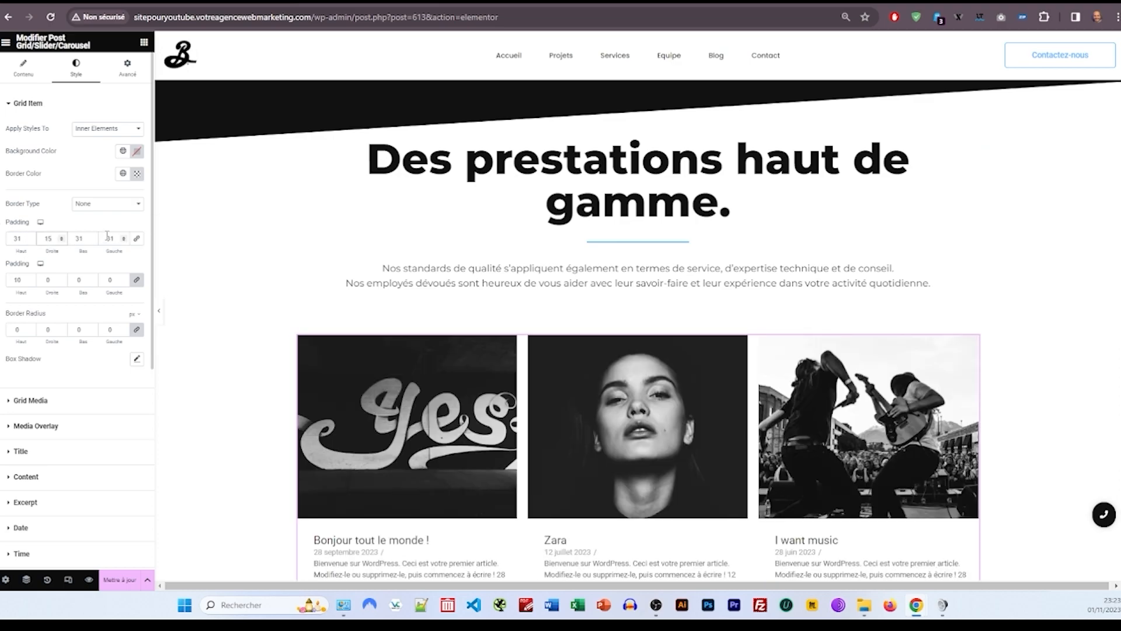
pyautogui.press('Tab')
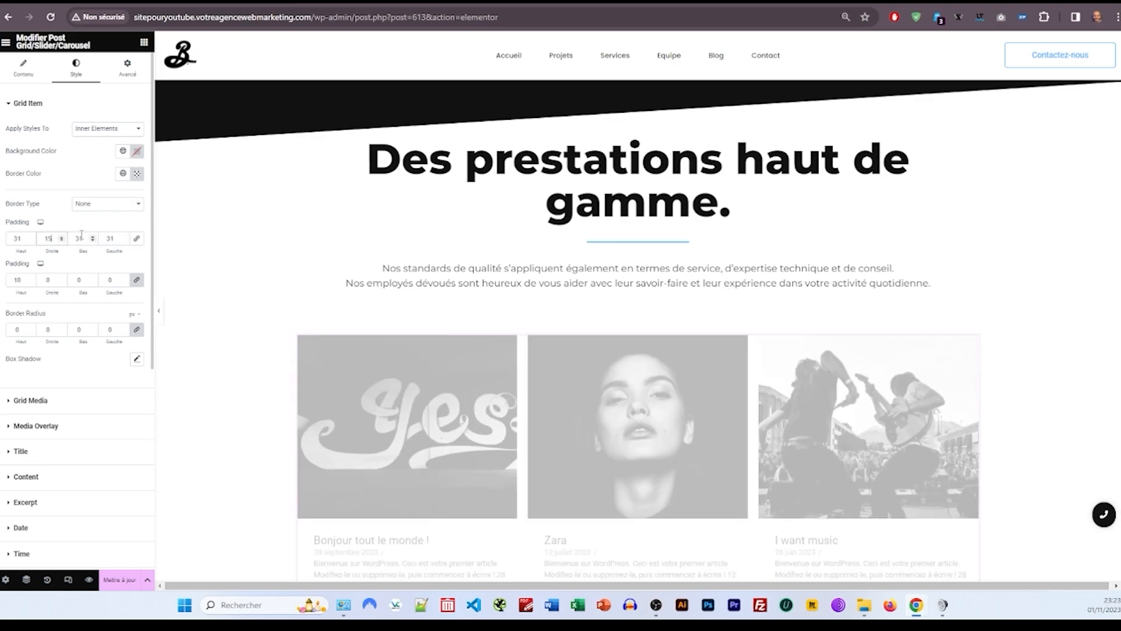
pyautogui.write('25')
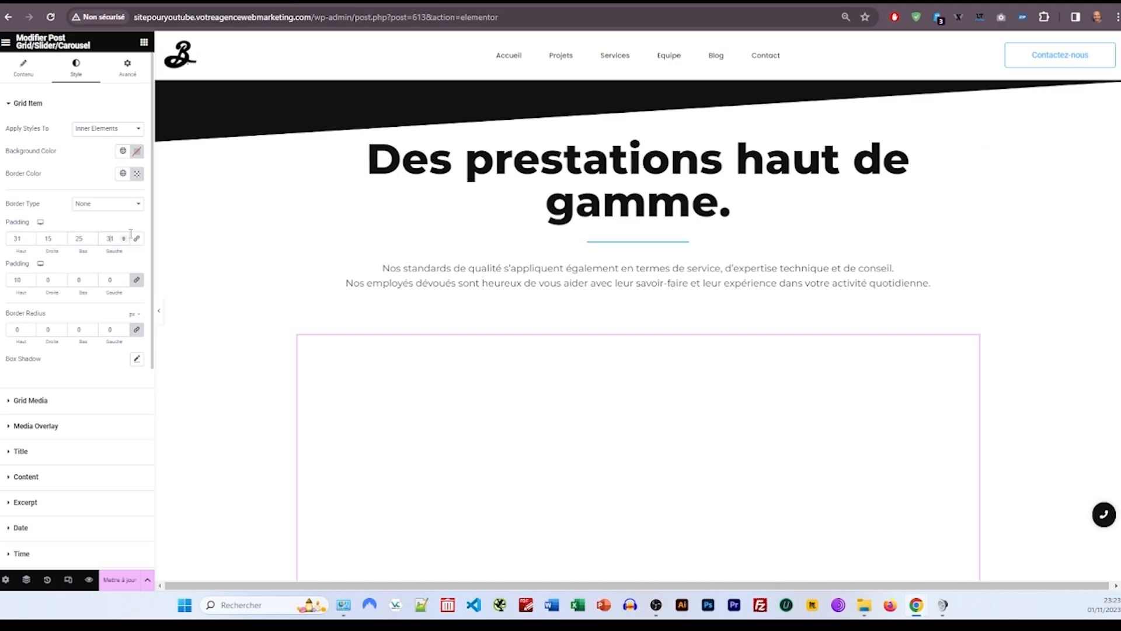
pyautogui.doubleClick(112, 238)
pyautogui.write('015')
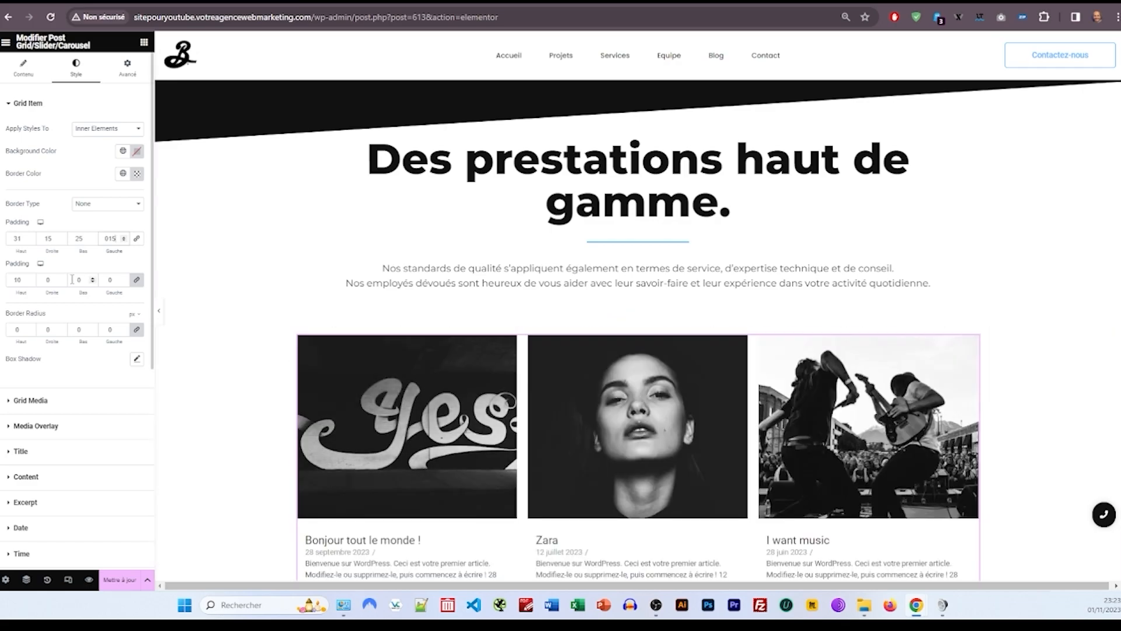
# Step: Add an outline box shadow to the grid items, with a wider blur and a more transparent black
pyautogui.scroll(-2, 50, 303)
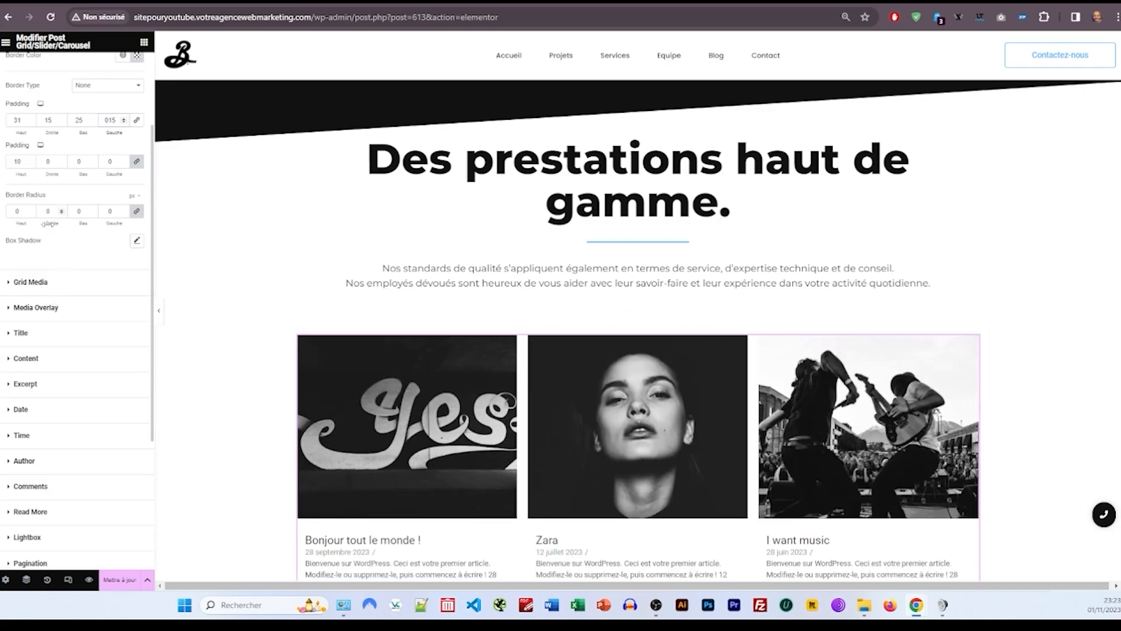
pyautogui.click(136, 240)
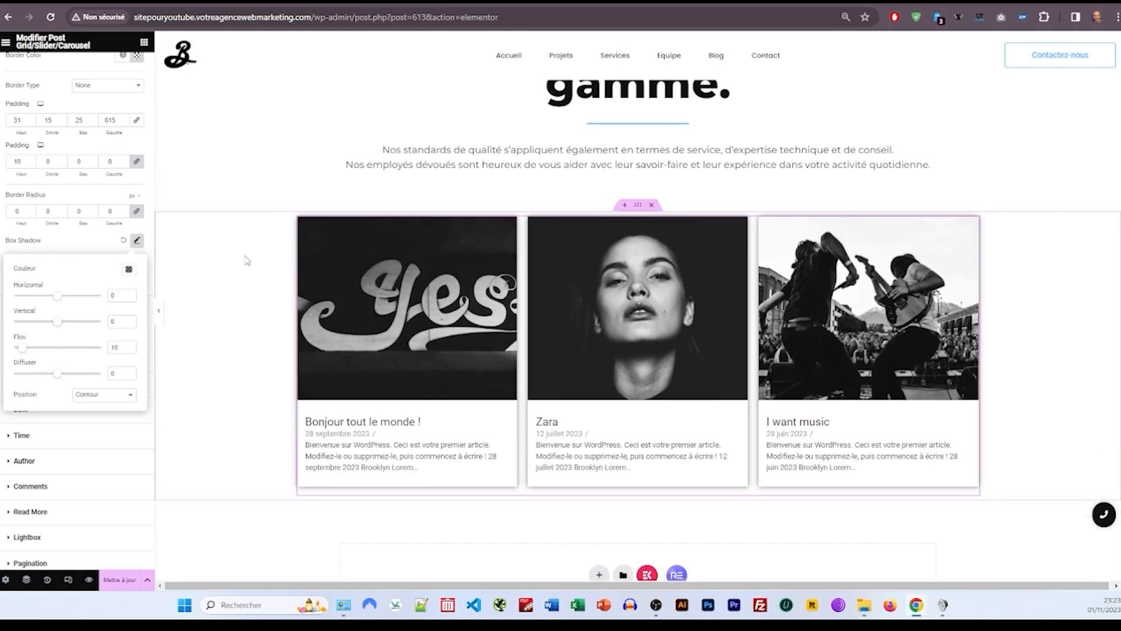
pyautogui.click(128, 269)
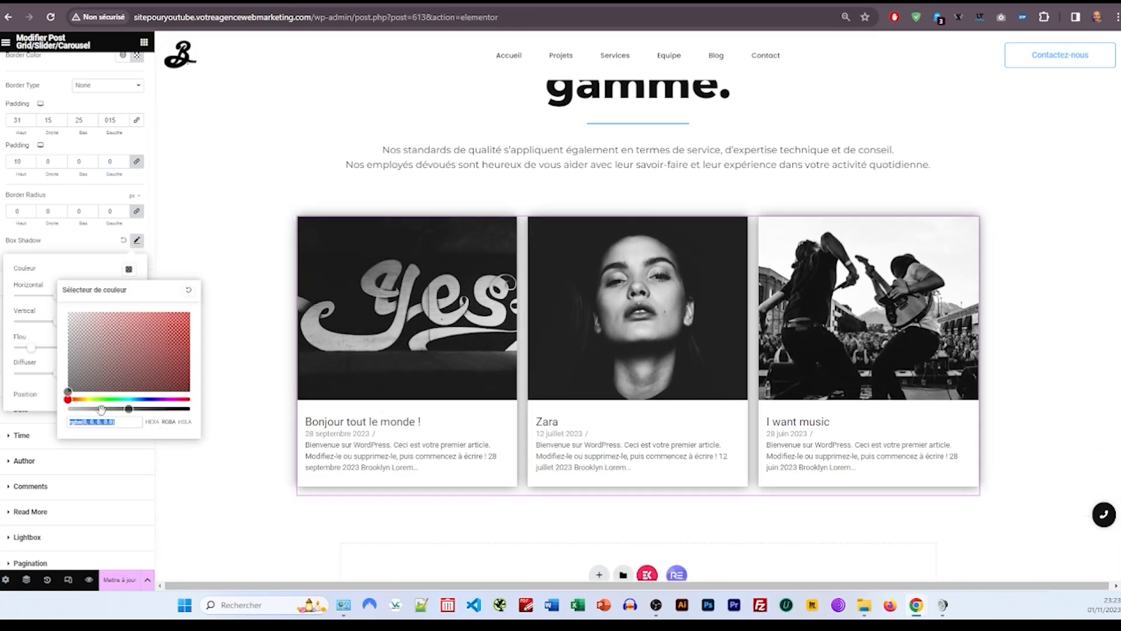
pyautogui.moveTo(104, 408); pyautogui.dragTo(90, 408)
pyautogui.click(67, 227)
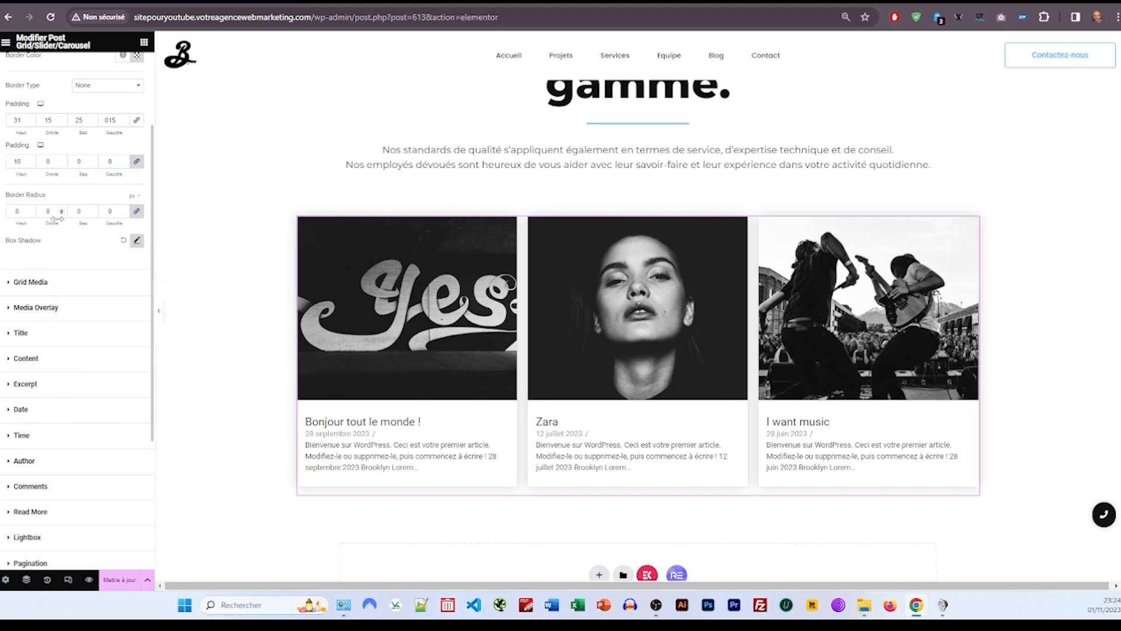
# Step: Set the grid items' border radius to 10 and check the Grid Media and Media Overlay style options
pyautogui.write('10')
pyautogui.click(66, 282)
pyautogui.click(58, 267)
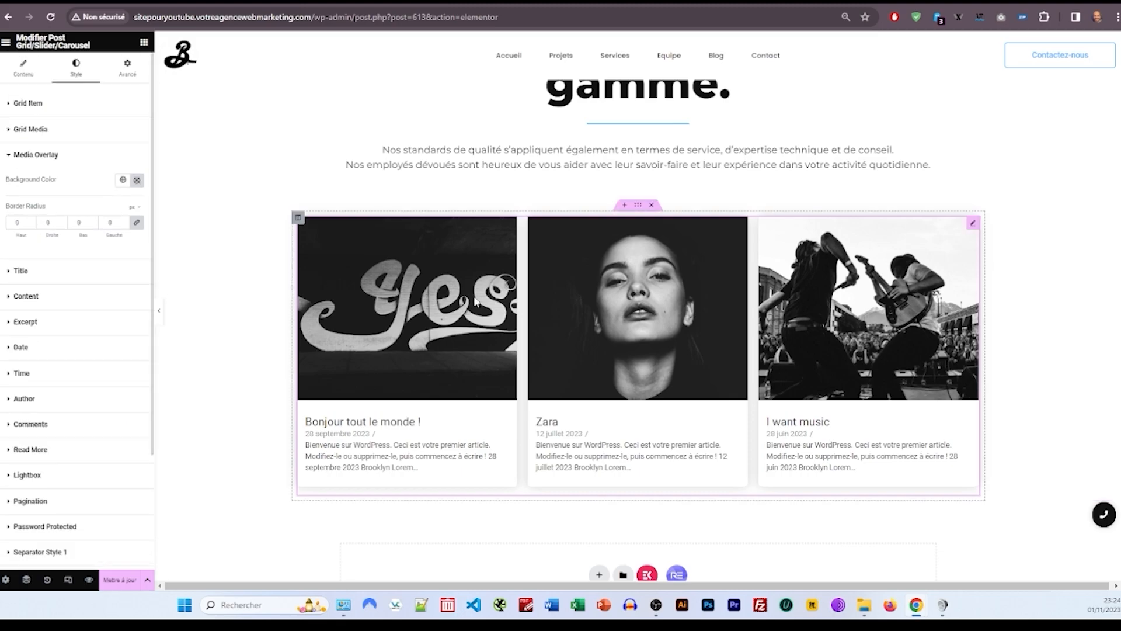
# Step: Style the post titles in Montserrat at size 28 with a bolder weight, and set only their bottom padding to 30
pyautogui.click(58, 271)
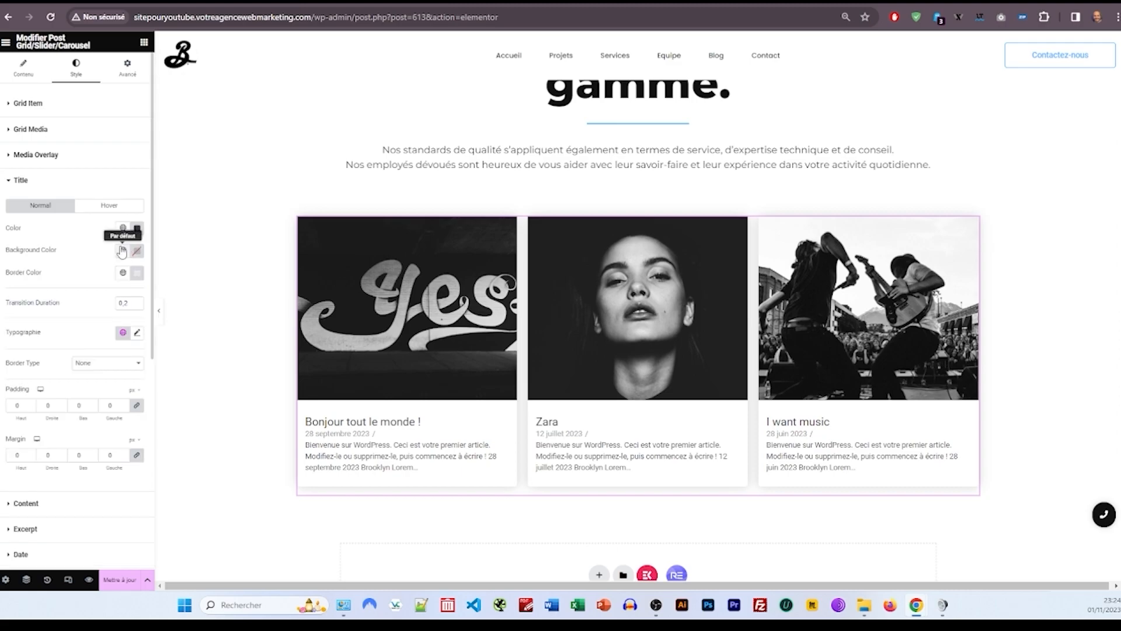
pyautogui.click(136, 333)
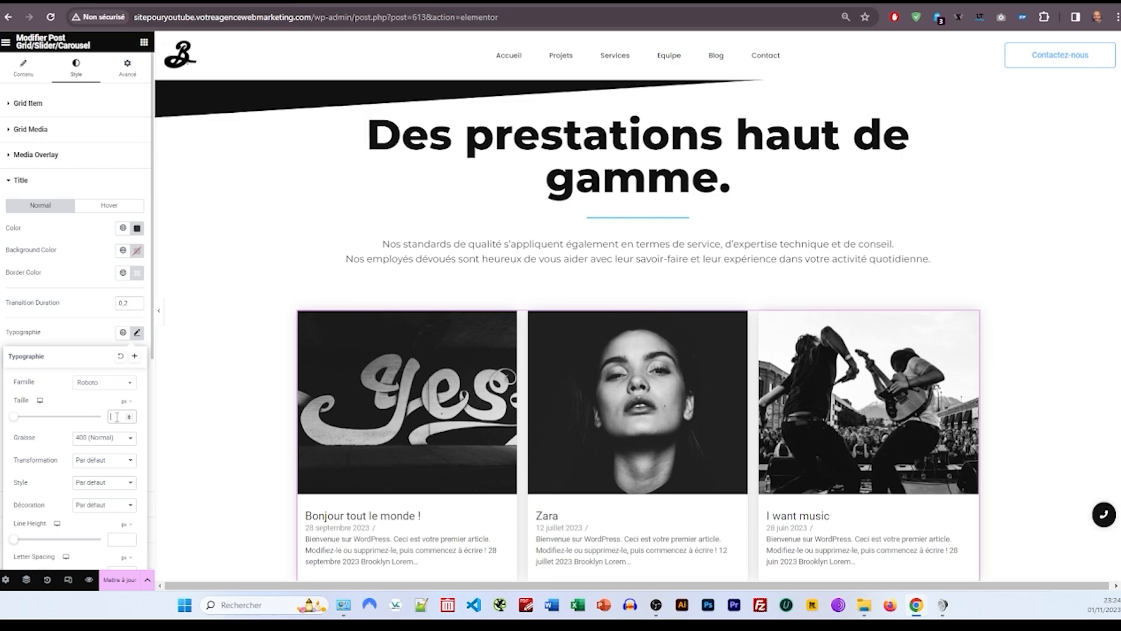
pyautogui.write('28')
pyautogui.click(83, 383)
pyautogui.write('monts')
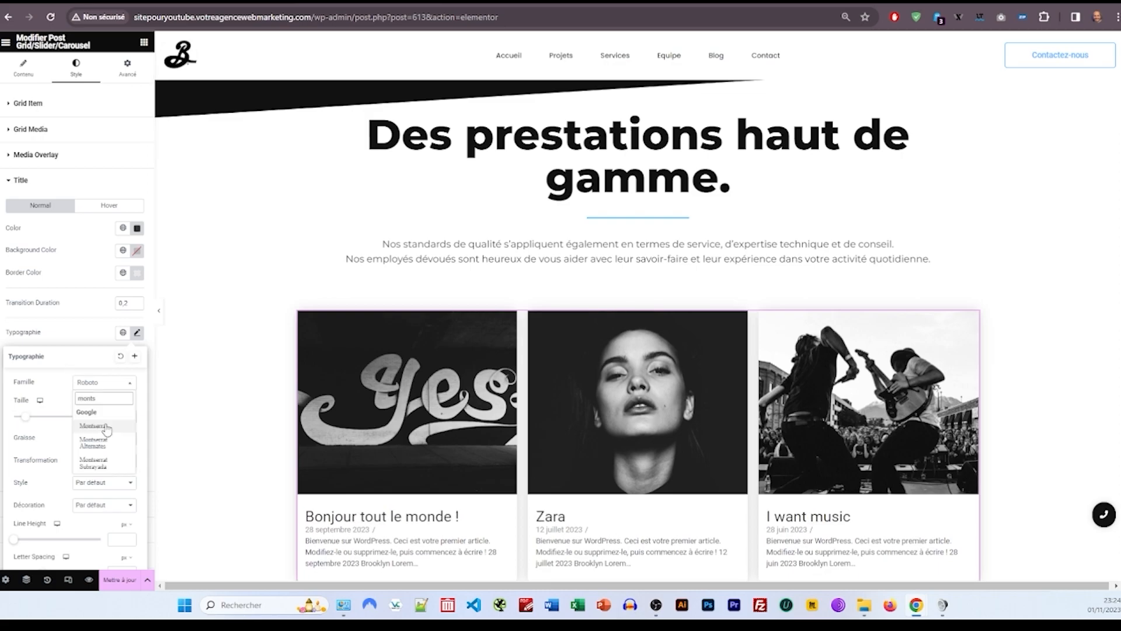
pyautogui.click(105, 427)
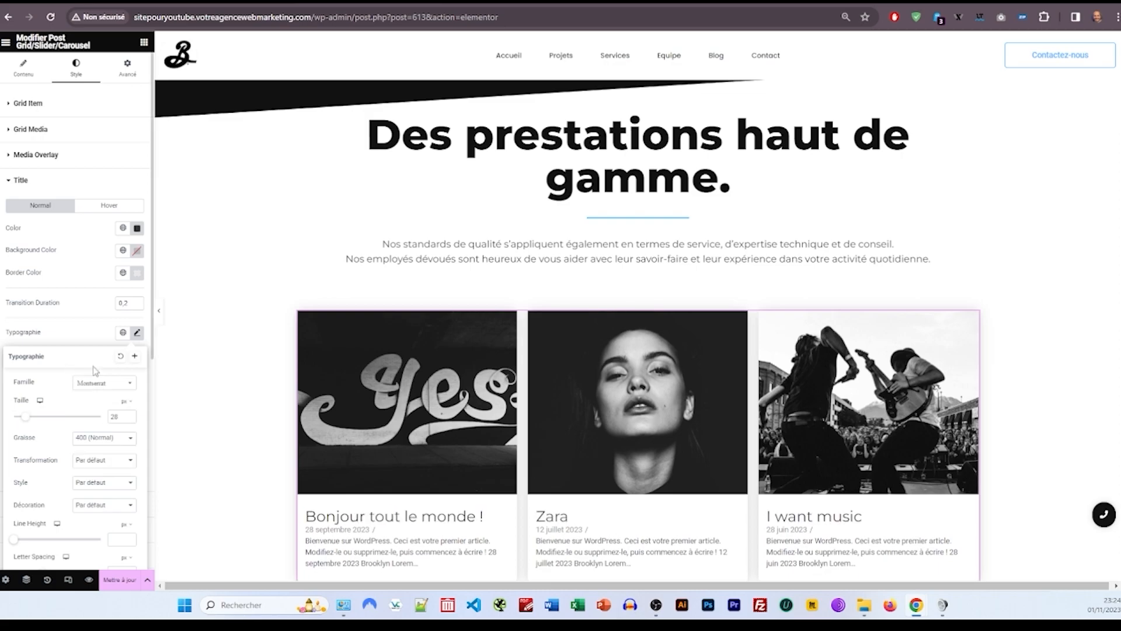
pyautogui.click(106, 440)
pyautogui.click(98, 494)
pyautogui.click(136, 332)
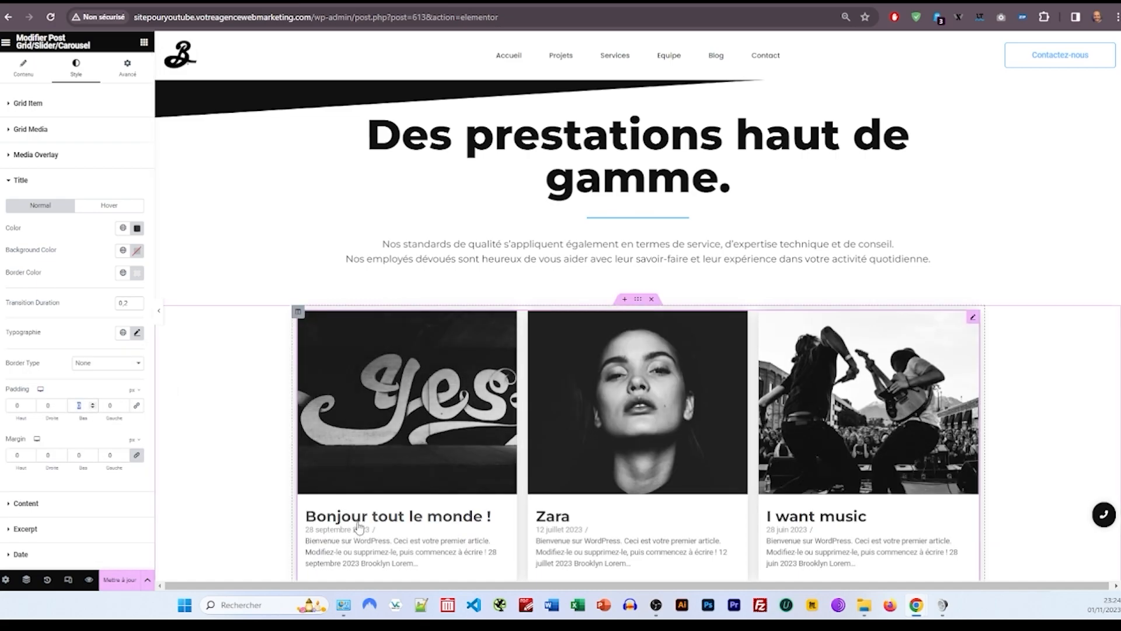
pyautogui.write('30')
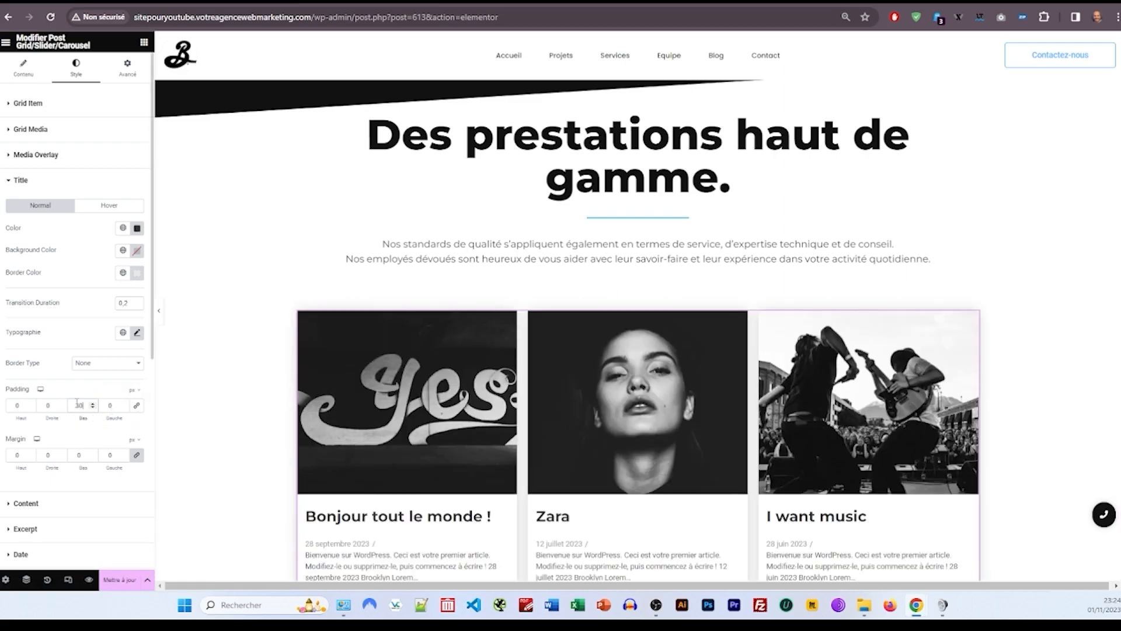
# Step: Set the typography size of the post grid's Content style to 30
pyautogui.scroll(-2, 70, 391)
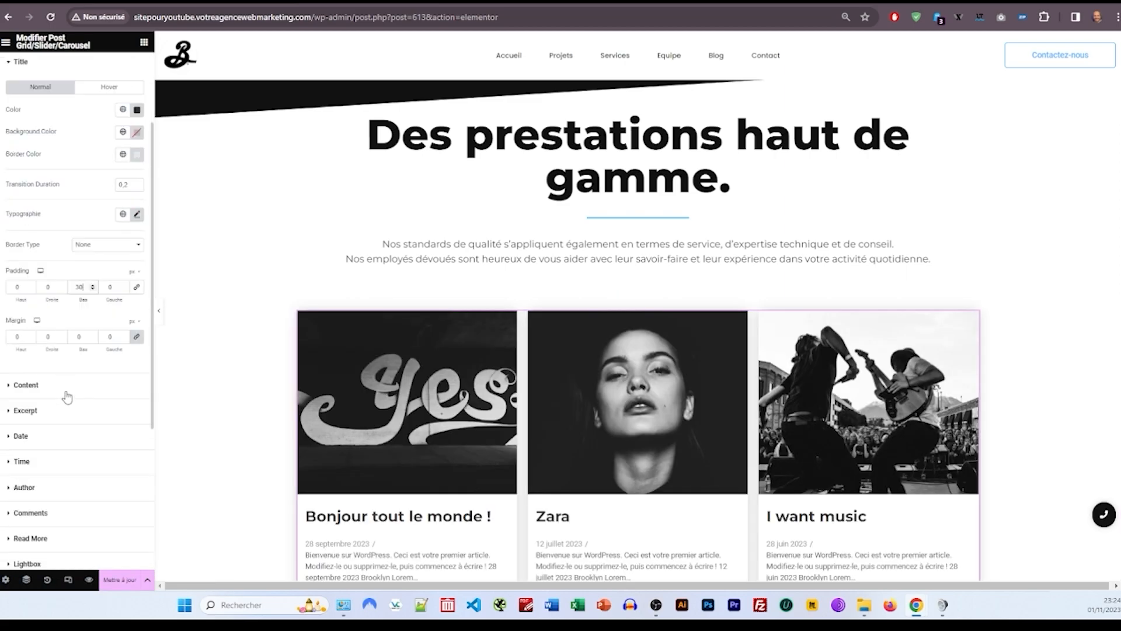
pyautogui.click(66, 393)
pyautogui.click(137, 327)
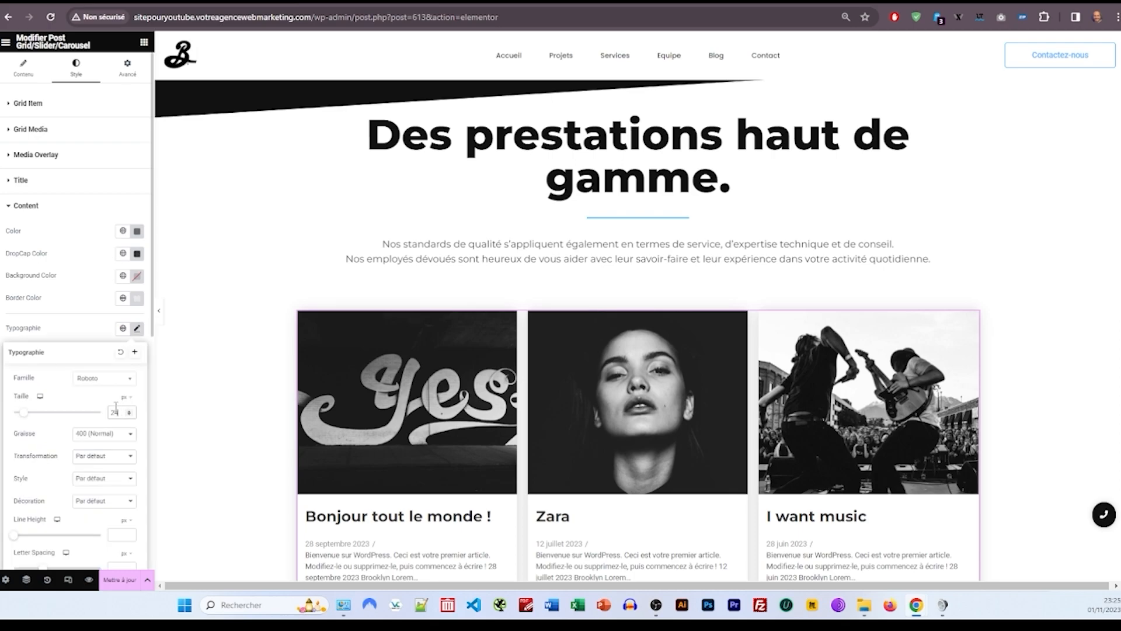
pyautogui.write('30')
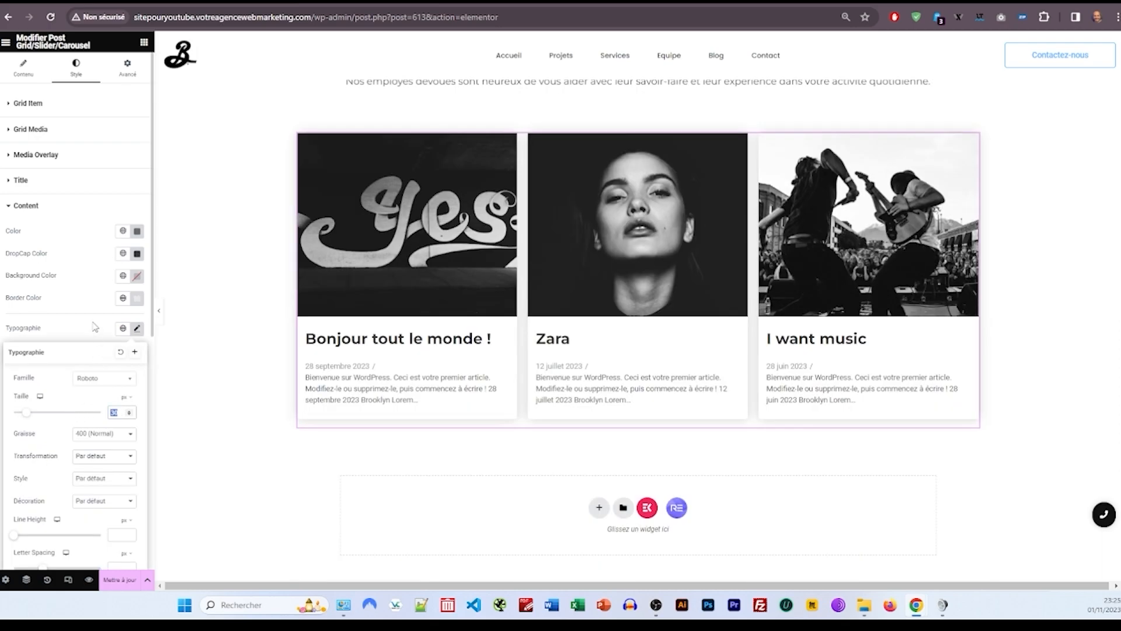
pyautogui.click(89, 335)
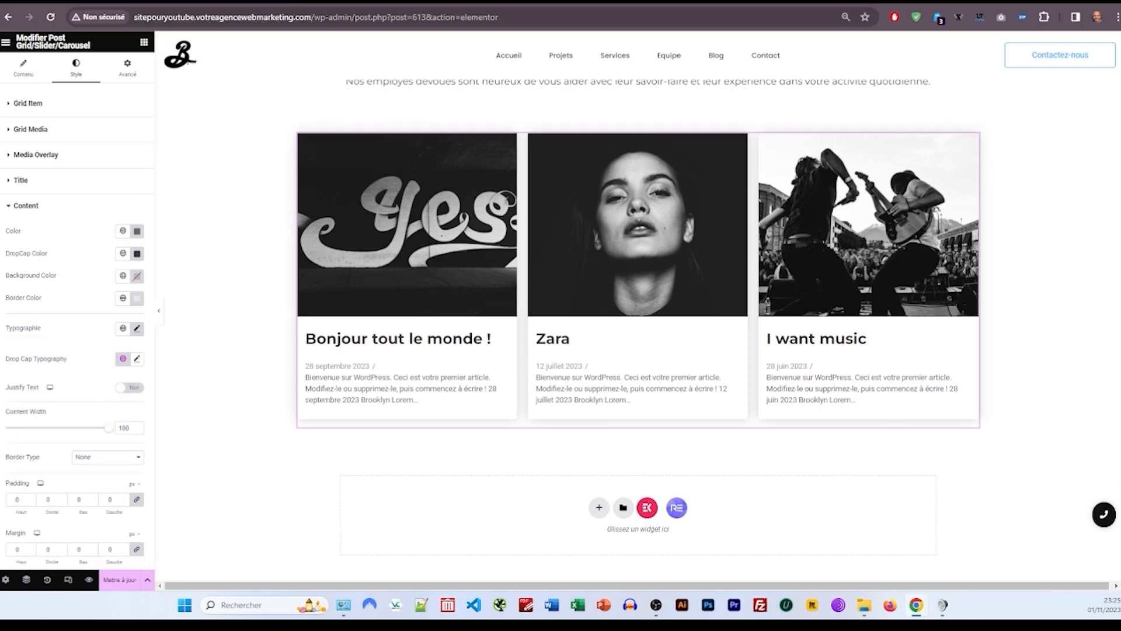
pyautogui.scroll(-5, 93, 409)
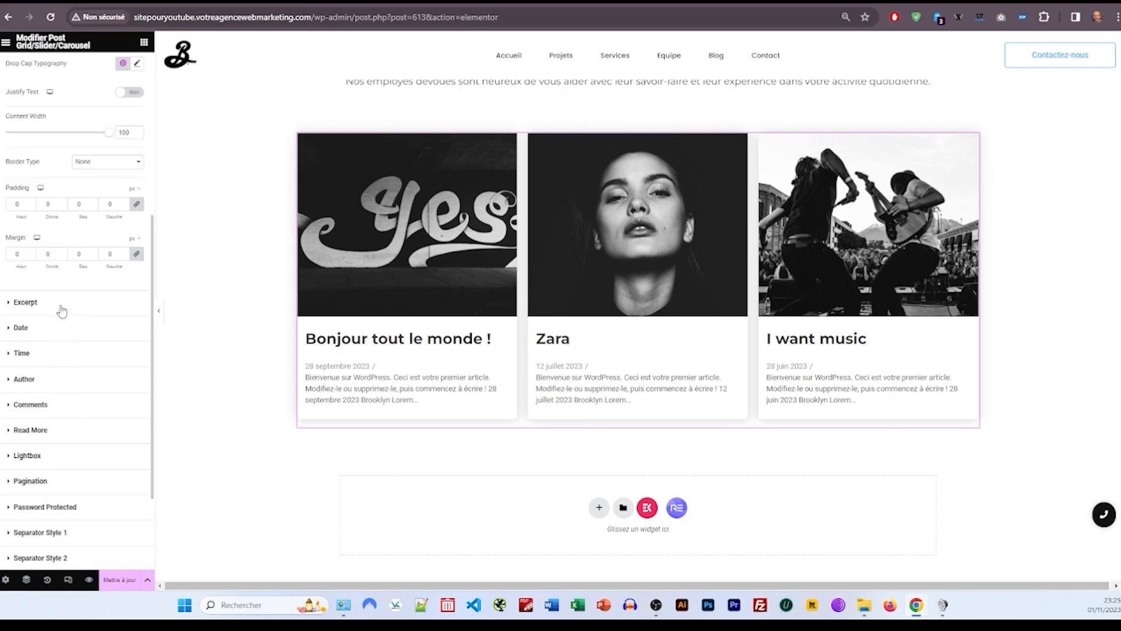
# Step: Set the typography size of the post excerpts to 24 and reduce it by six steps
pyautogui.click(61, 305)
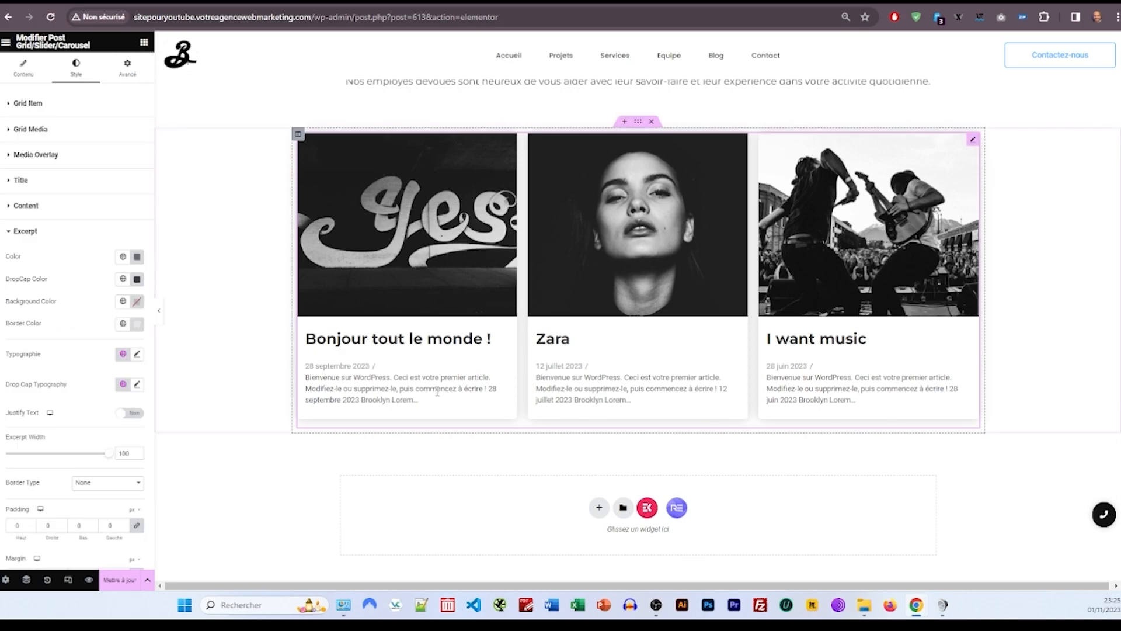
pyautogui.click(137, 354)
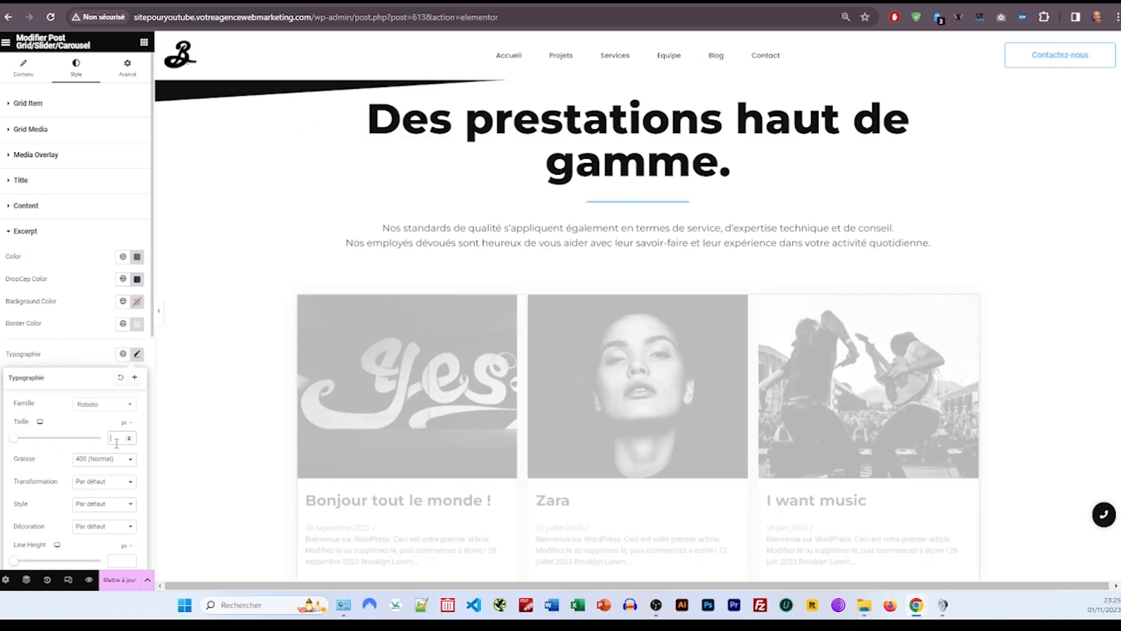
pyautogui.click(116, 441)
pyautogui.write('24')
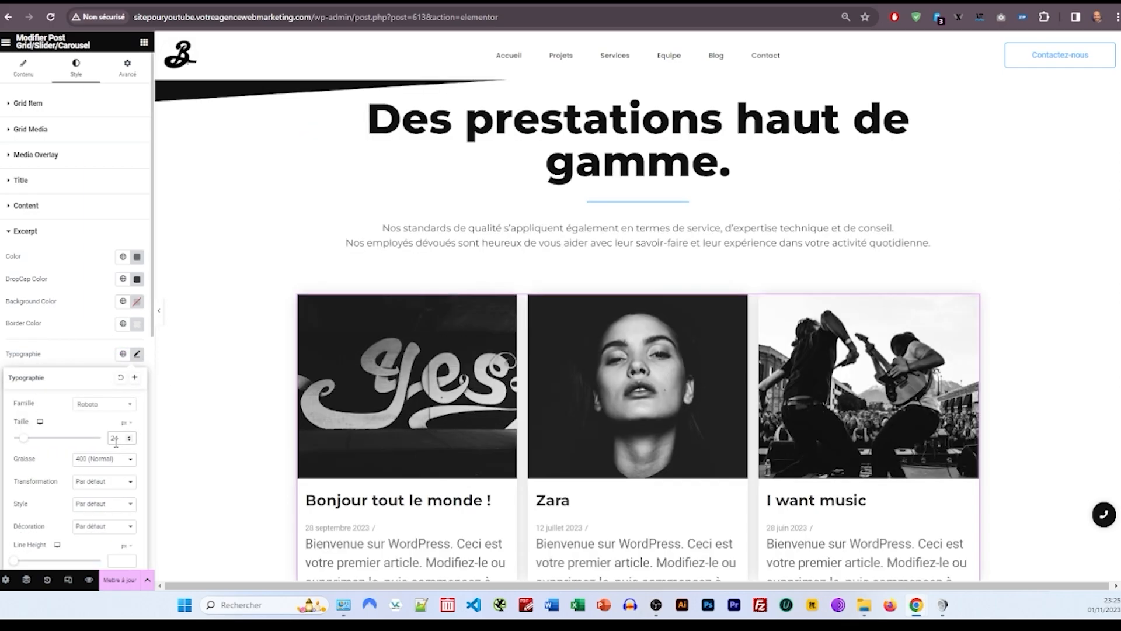
pyautogui.click(129, 441)
pyautogui.click(129, 441)
pyautogui.click(129, 440)
pyautogui.click(129, 441)
pyautogui.click(129, 441)
pyautogui.click(129, 441)
# Step: Set the excerpt typography to the Poppins font with a line height of 32
pyautogui.click(87, 403)
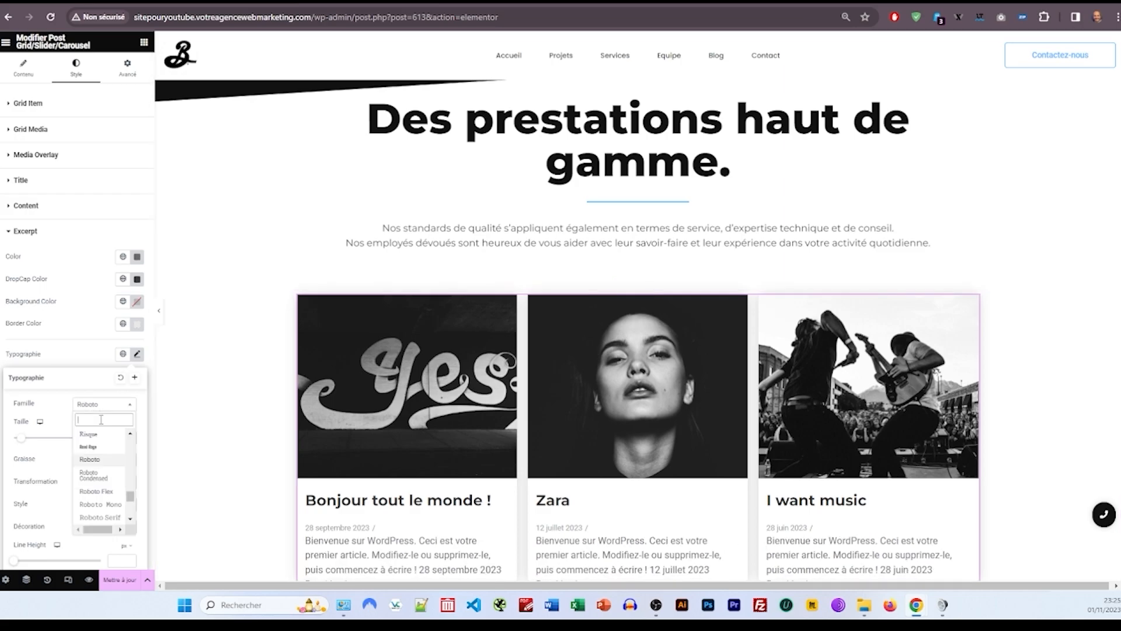
pyautogui.click(83, 412)
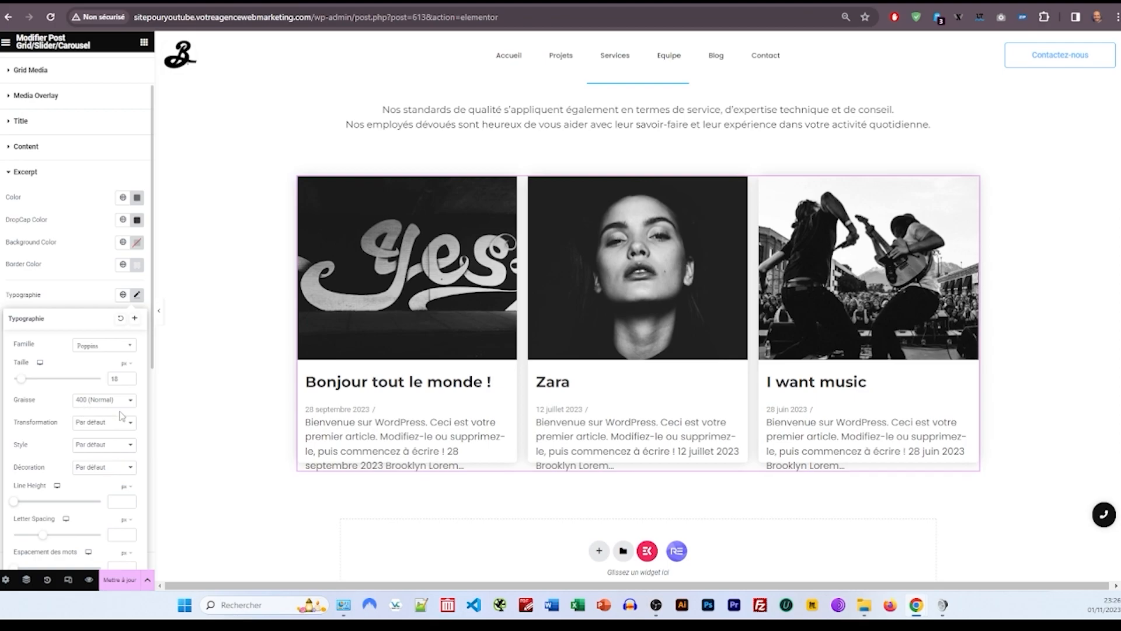
pyautogui.click(128, 499)
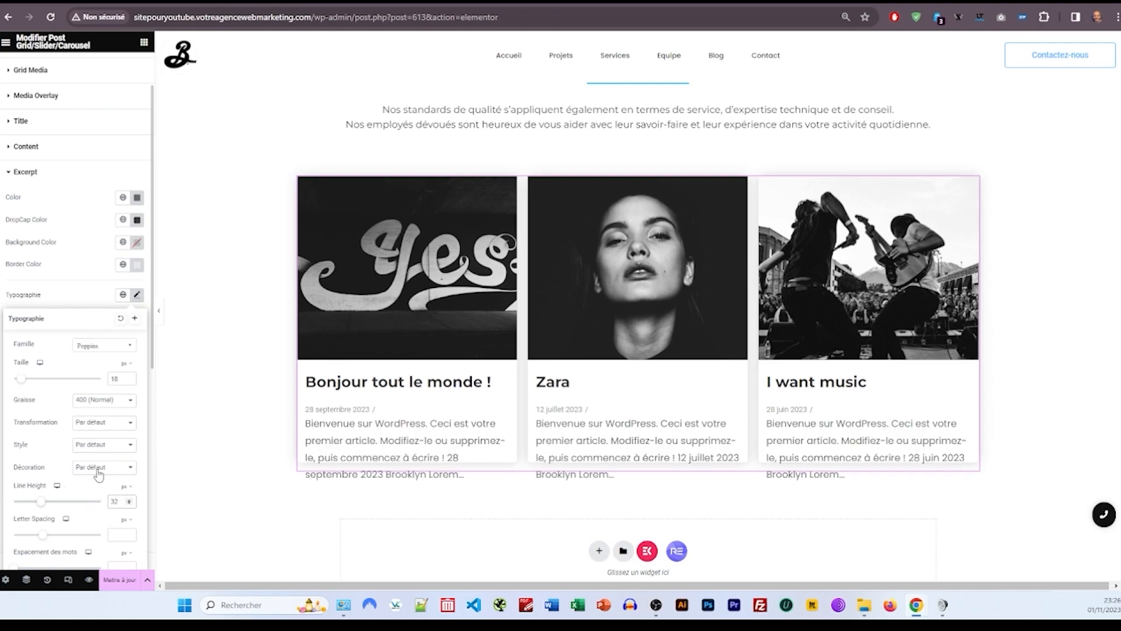
pyautogui.press('Escape')
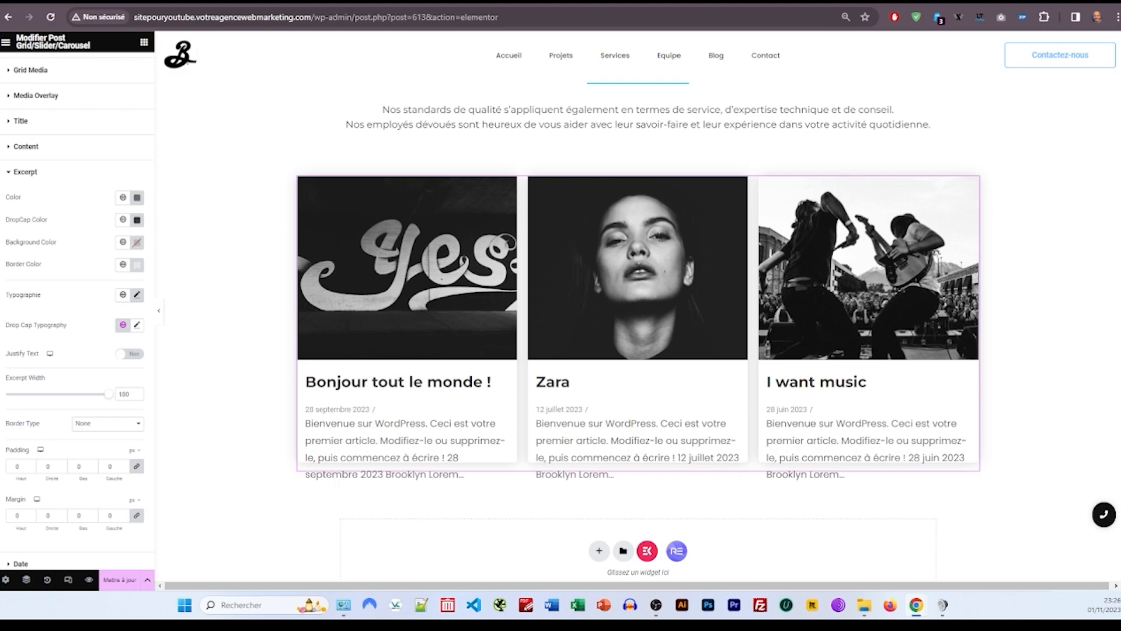
# Step: Style the post dates with the light blue global colour and Montserrat typography at size 21
pyautogui.click(35, 563)
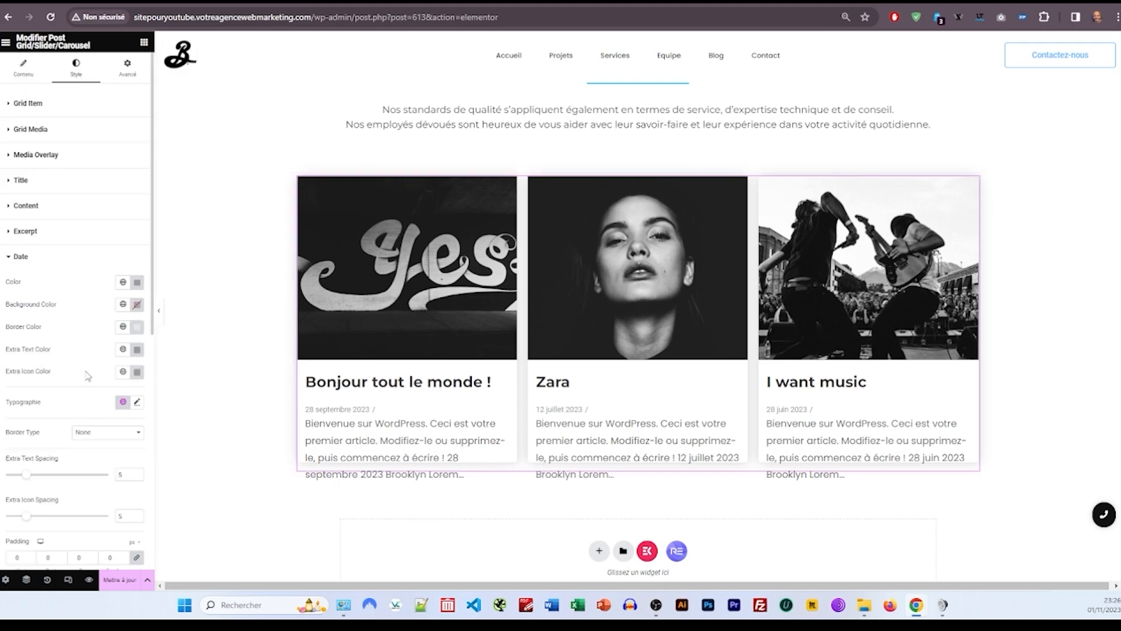
pyautogui.click(122, 283)
pyautogui.click(56, 352)
pyautogui.click(137, 402)
pyautogui.click(117, 486)
pyautogui.write('21')
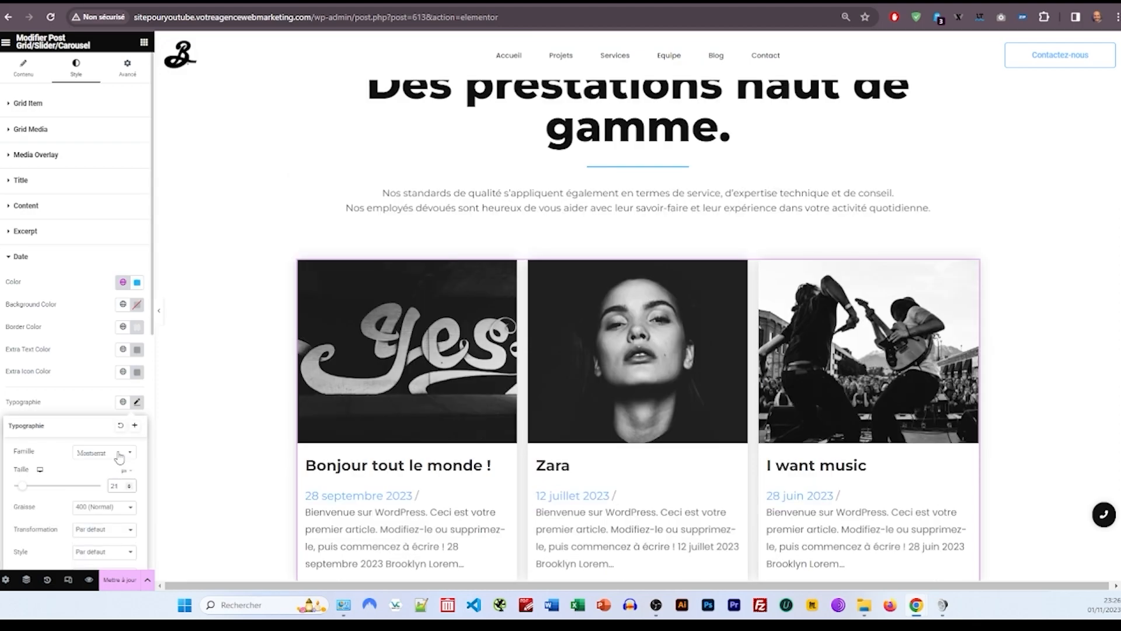
# Step: Increase the post dates' text size to 22 and set their weight to 600 (Demi gras)
pyautogui.click(94, 506)
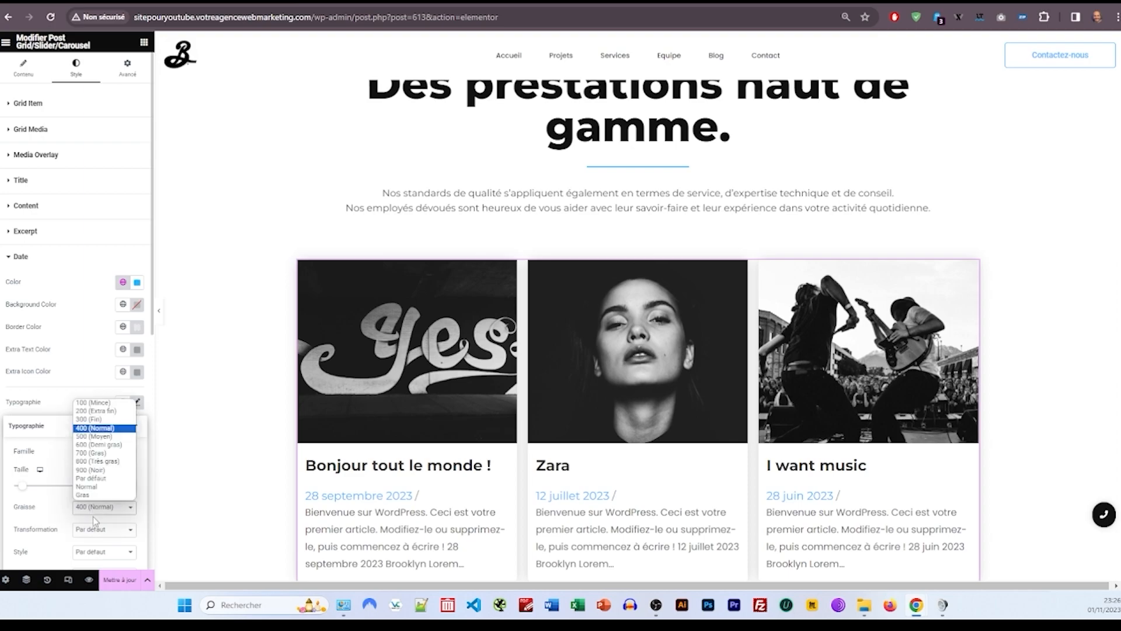
pyautogui.click(93, 459)
pyautogui.click(129, 484)
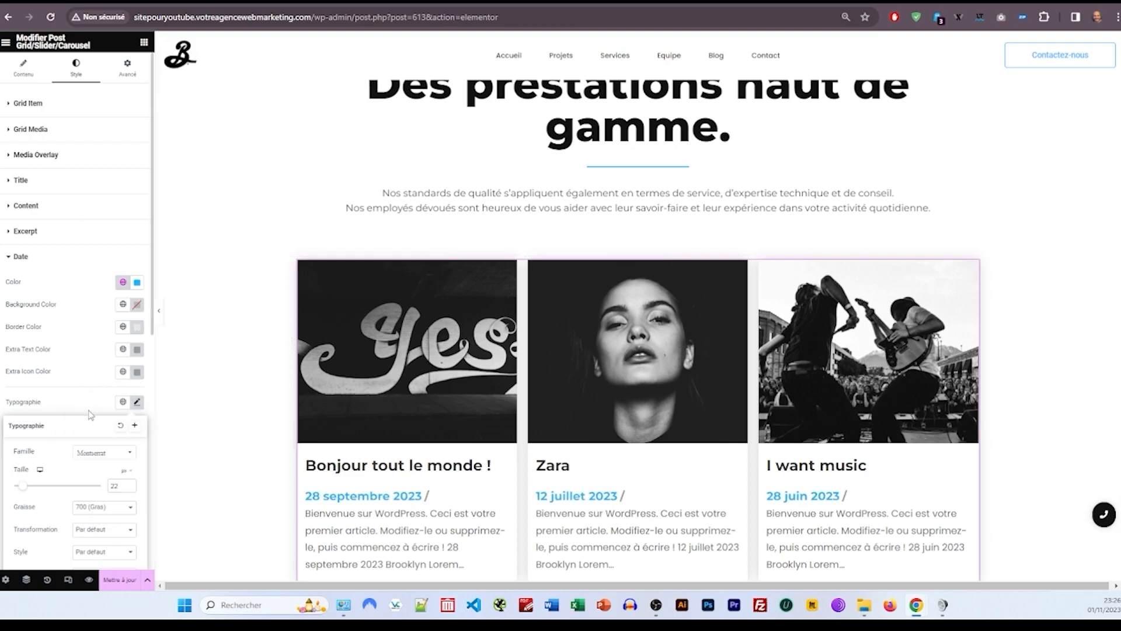
pyautogui.scroll(-2, 135, 372)
pyautogui.click(111, 392)
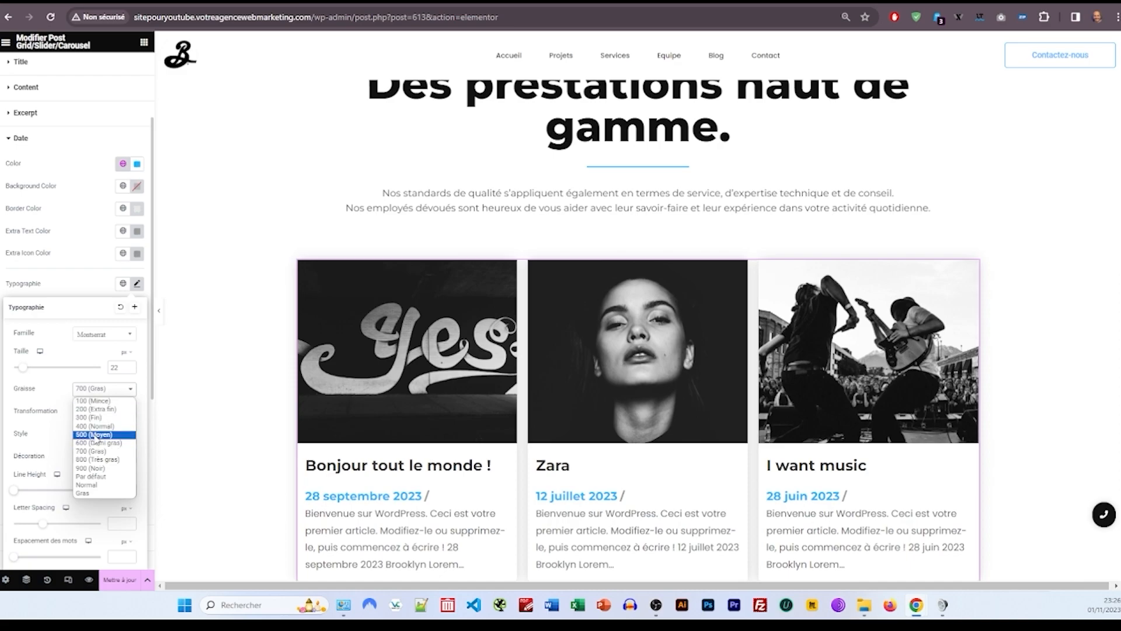
pyautogui.click(97, 443)
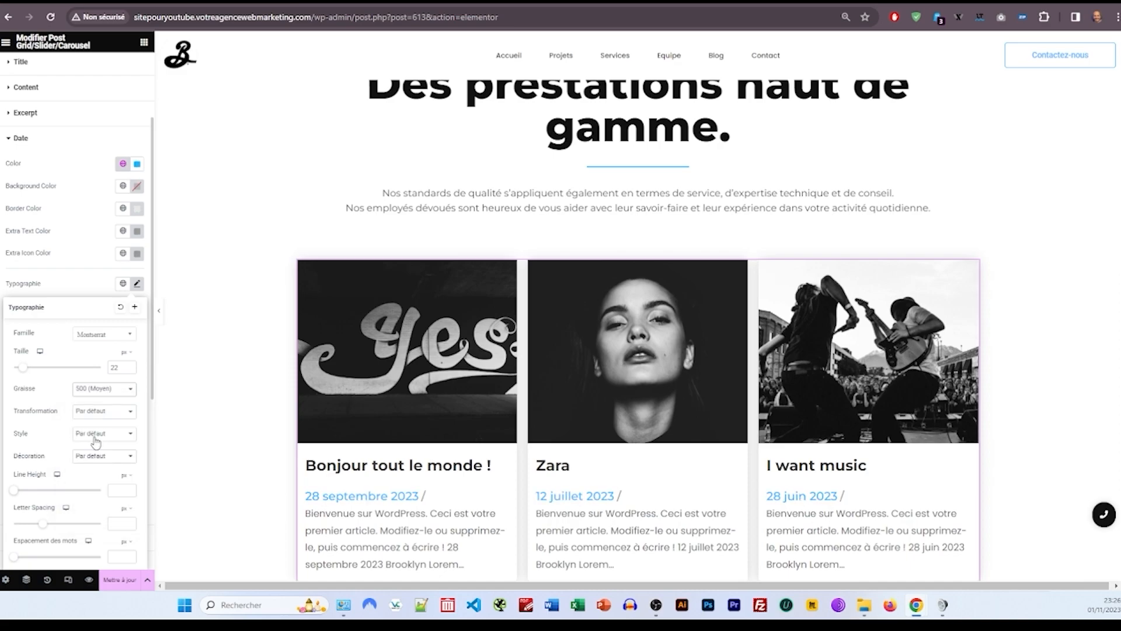
pyautogui.click(95, 292)
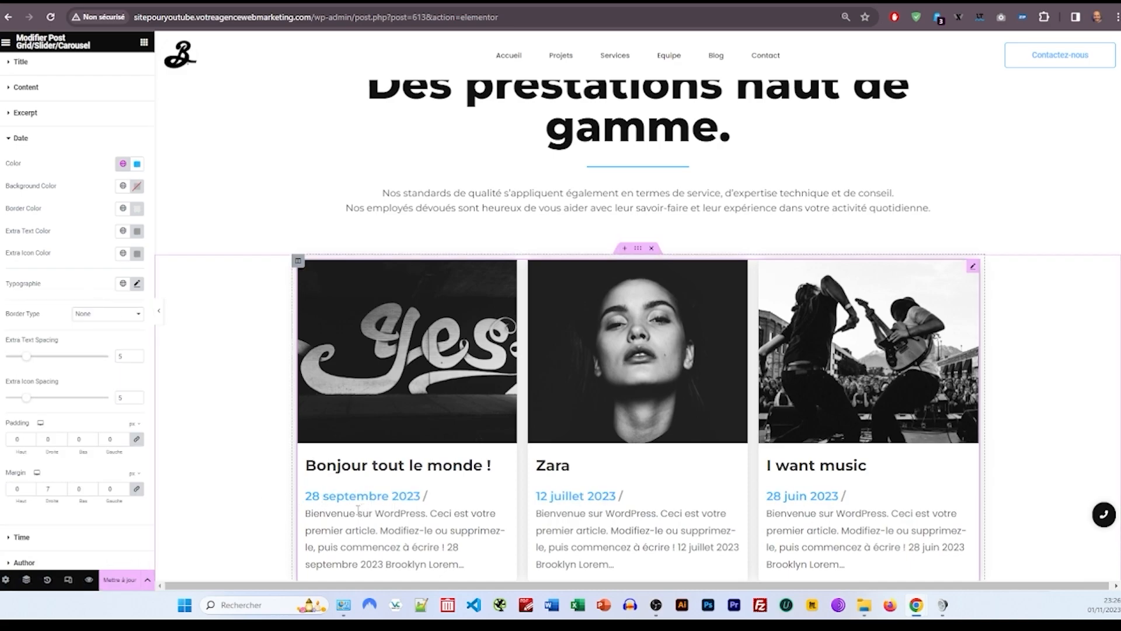
# Step: Look through the post grid's remaining style sections and open its content settings at the list of displayed elements
pyautogui.scroll(-3, 378, 509)
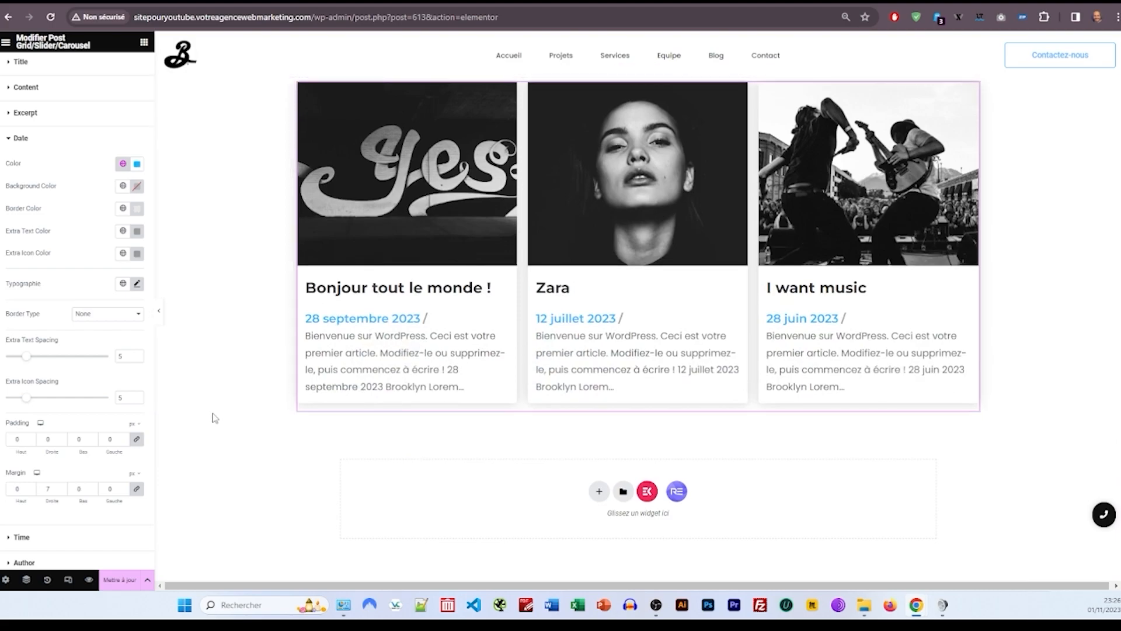
pyautogui.scroll(-3, 69, 423)
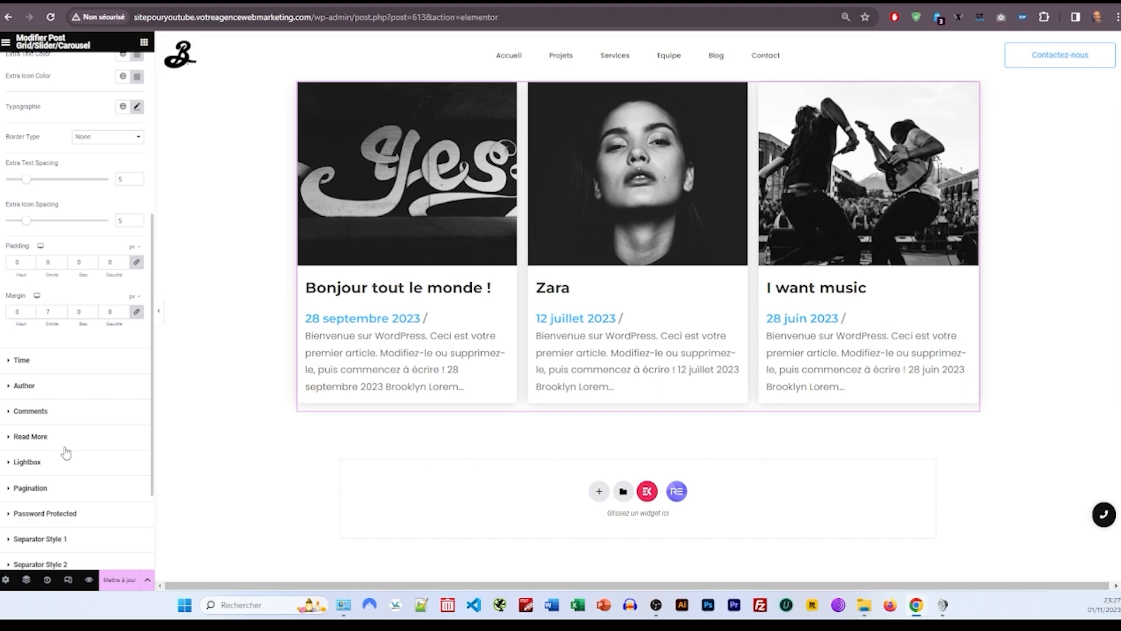
pyautogui.scroll(-2, 66, 452)
pyautogui.scroll(7, 75, 504)
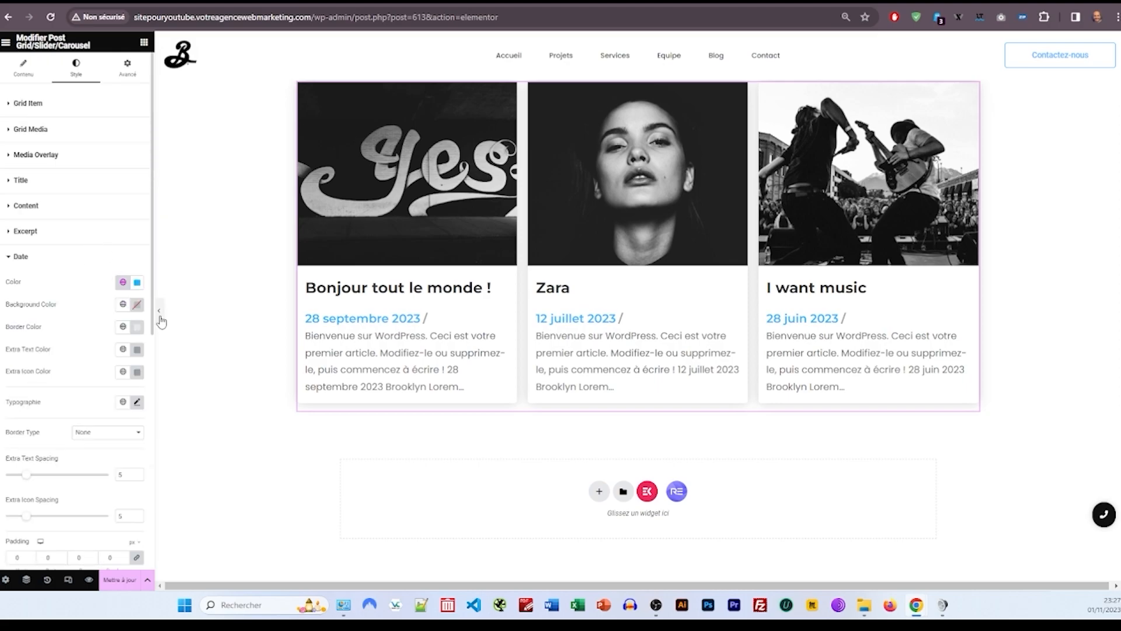
pyautogui.click(23, 67)
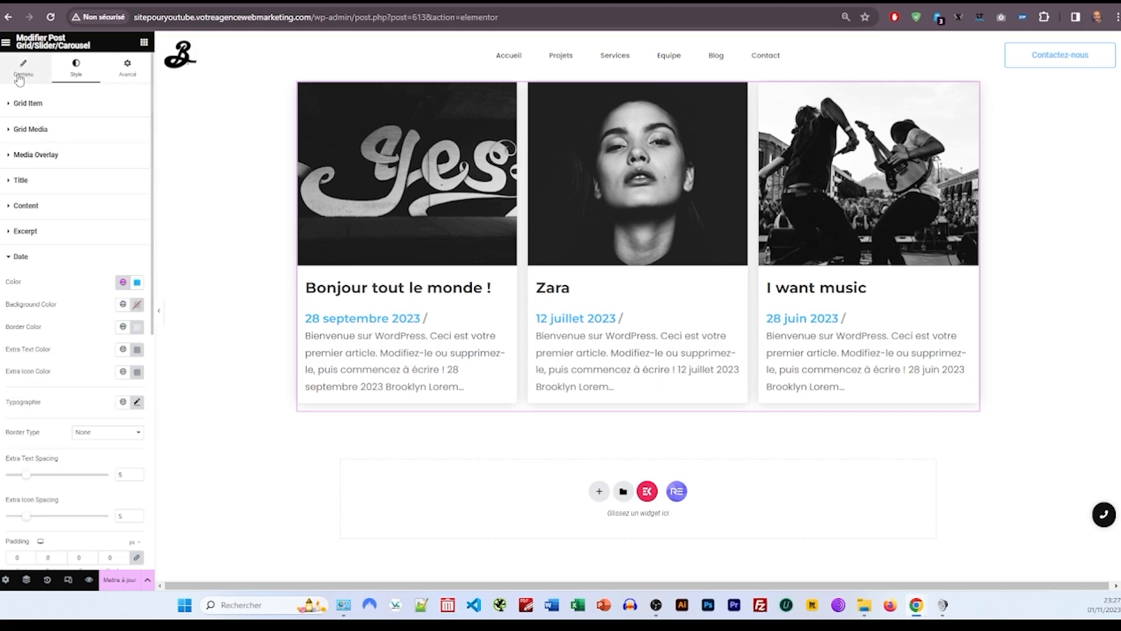
pyautogui.scroll(-3, 58, 356)
pyautogui.click(55, 359)
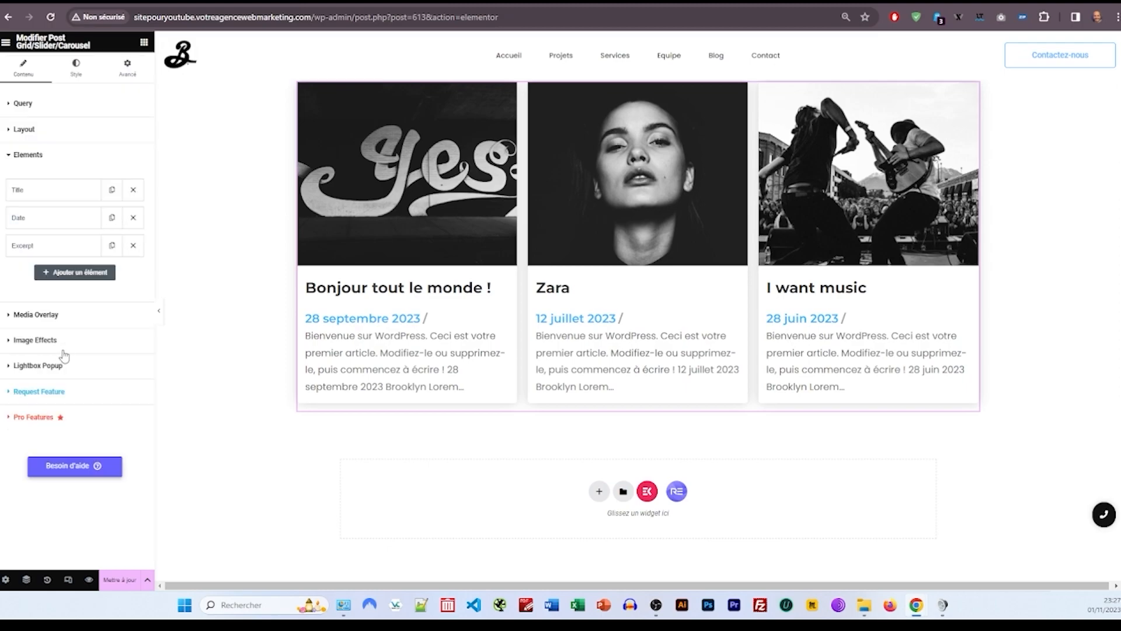
# Step: In the post grid, clear the Date element's extra text and limit the Excerpt element to 10 words
pyautogui.click(65, 221)
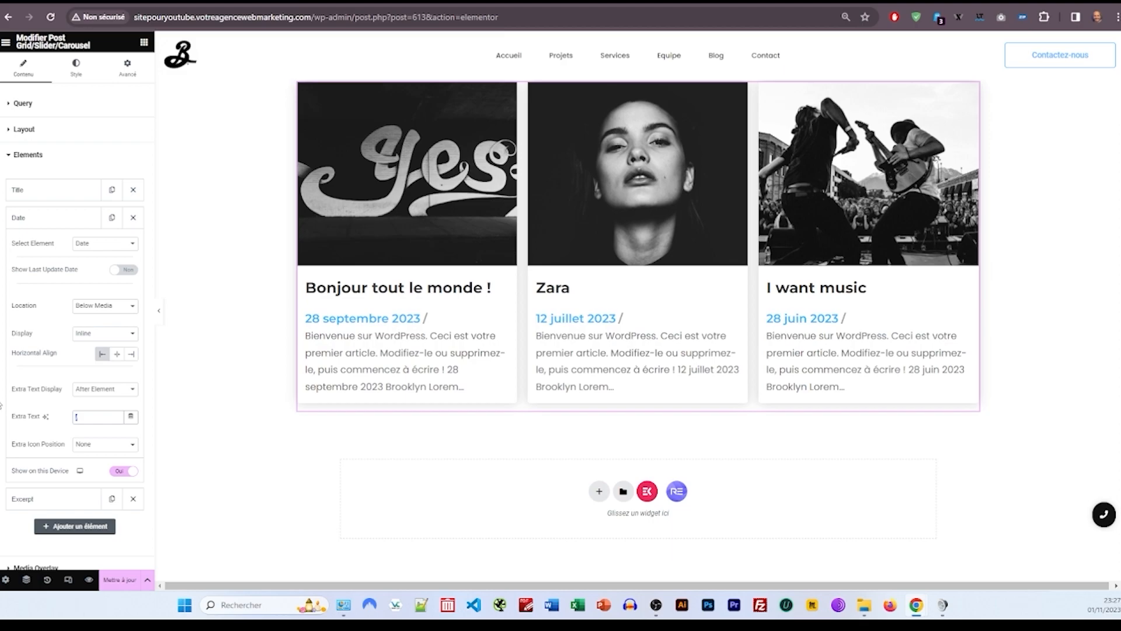
pyautogui.press('BackSpace')
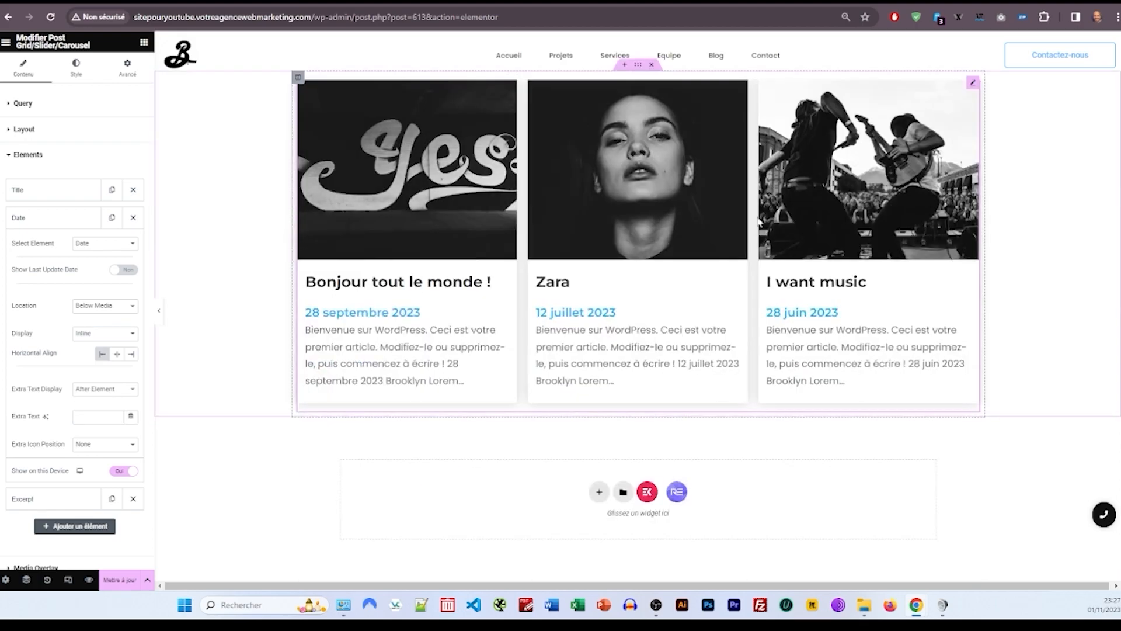
pyautogui.click(14, 105)
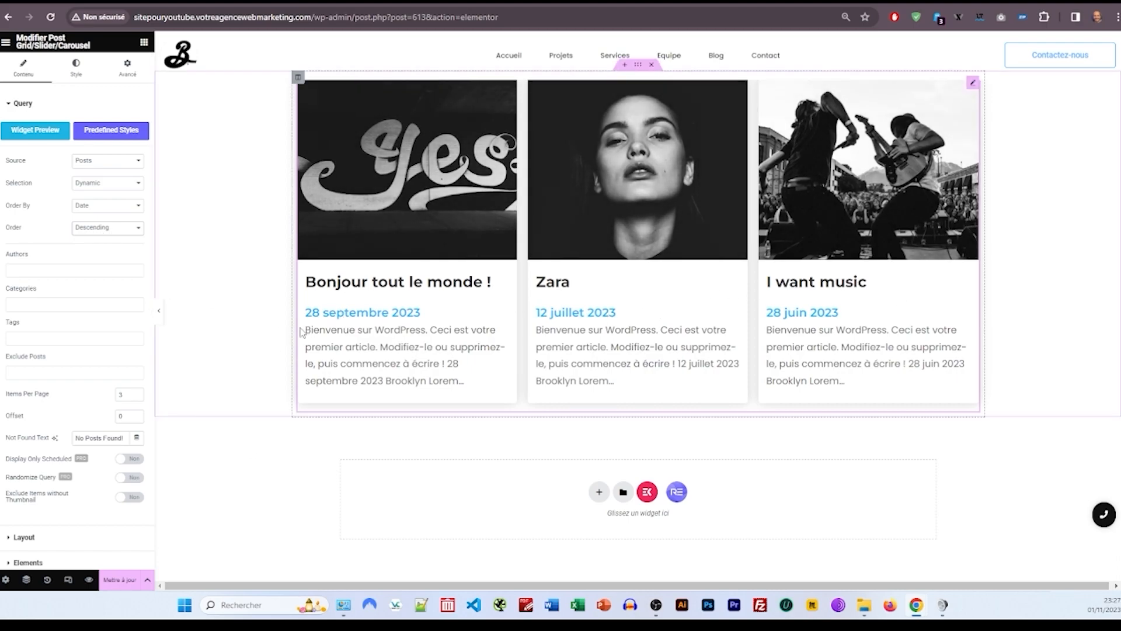
pyautogui.scroll(-4, 58, 314)
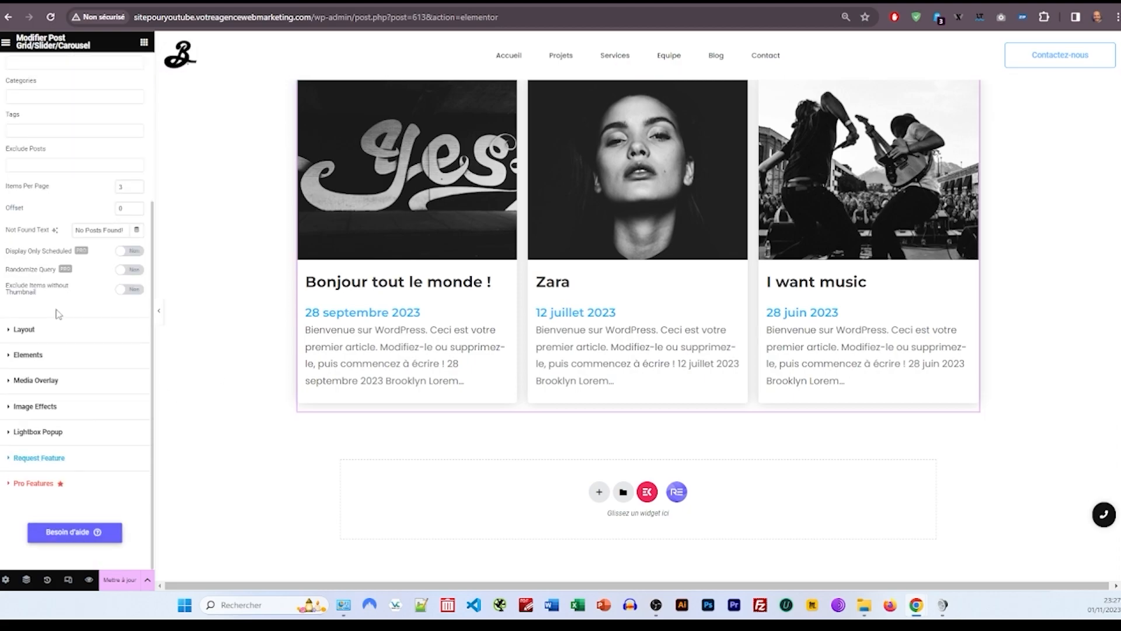
pyautogui.click(48, 361)
pyautogui.click(69, 251)
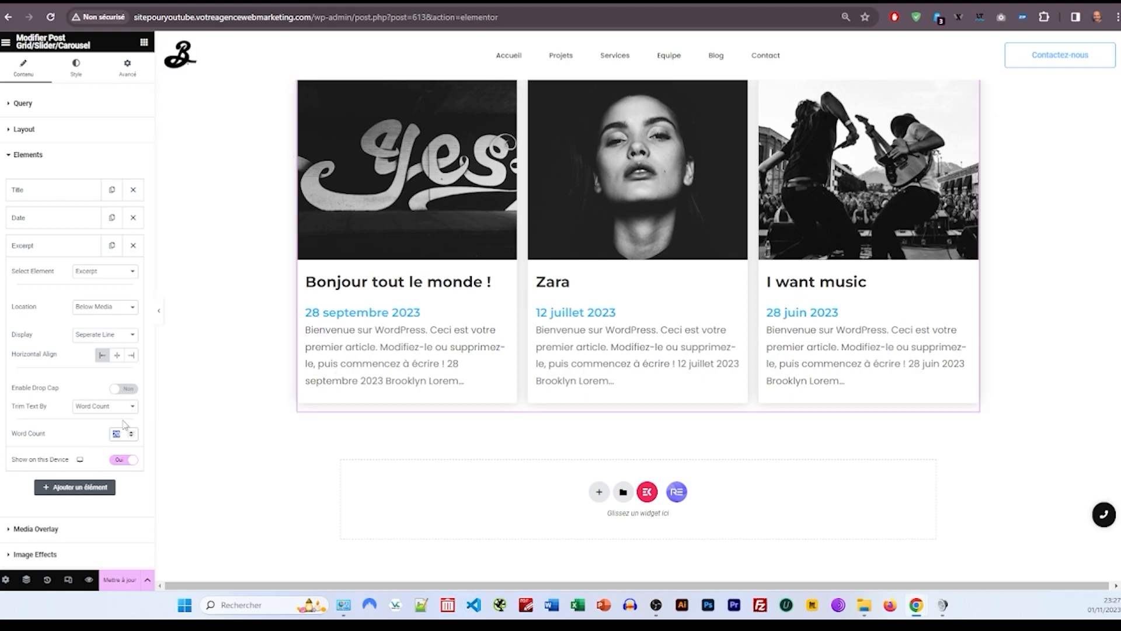
pyautogui.write('1')
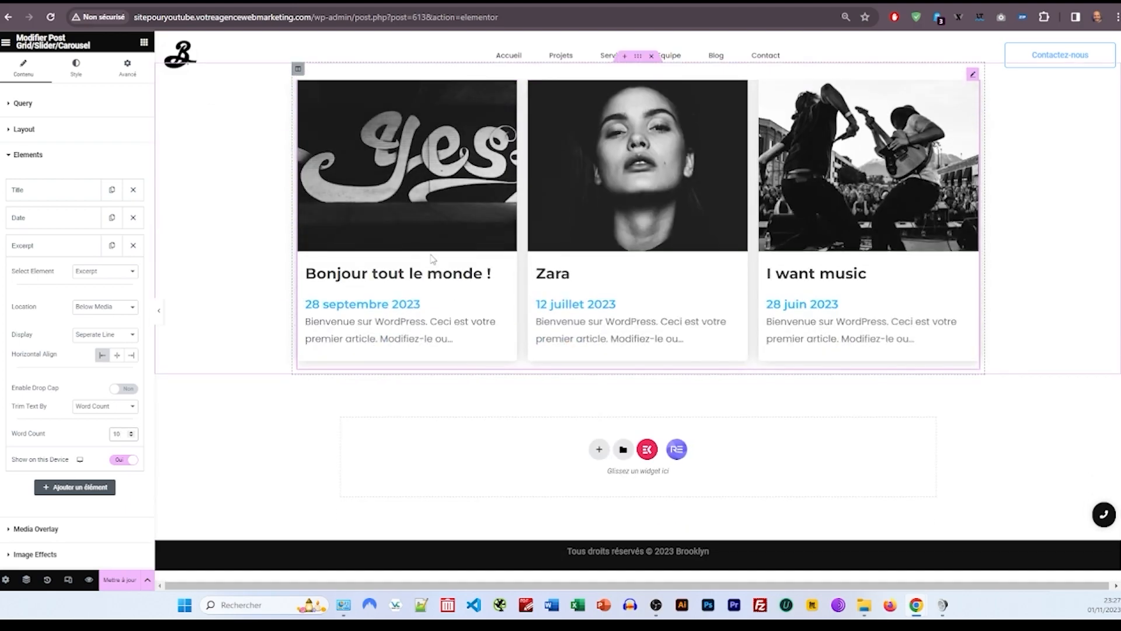
# Step: Give the post grid's section a bottom padding of 200 px, with the padding sides unlinked
pyautogui.scroll(4, 605, 322)
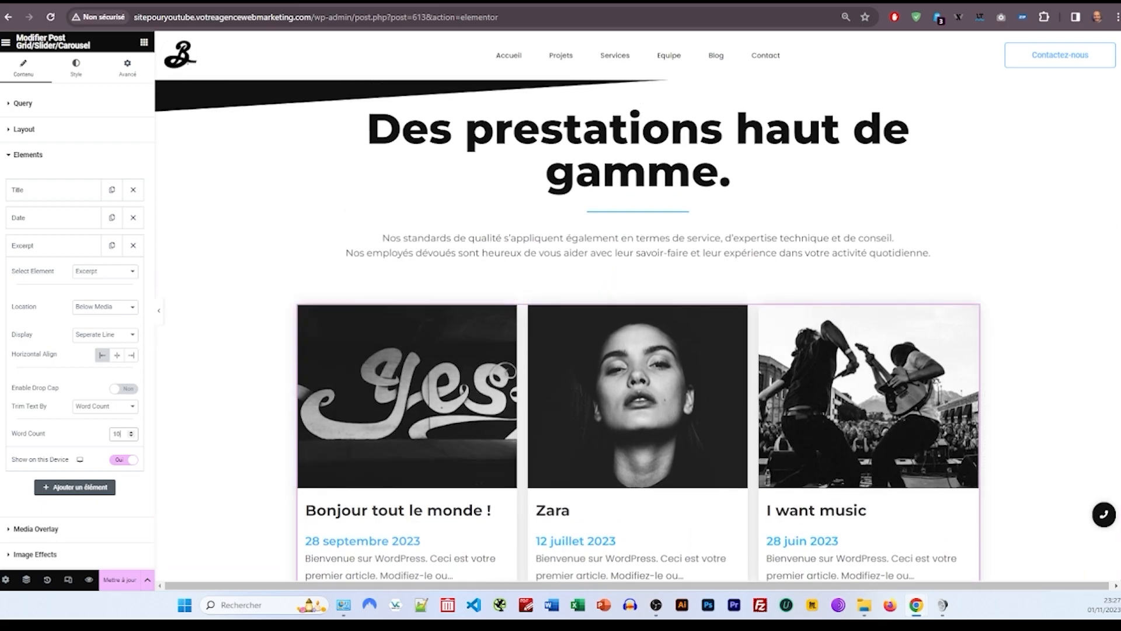
pyautogui.scroll(-4, 598, 365)
pyautogui.scroll(3, 611, 251)
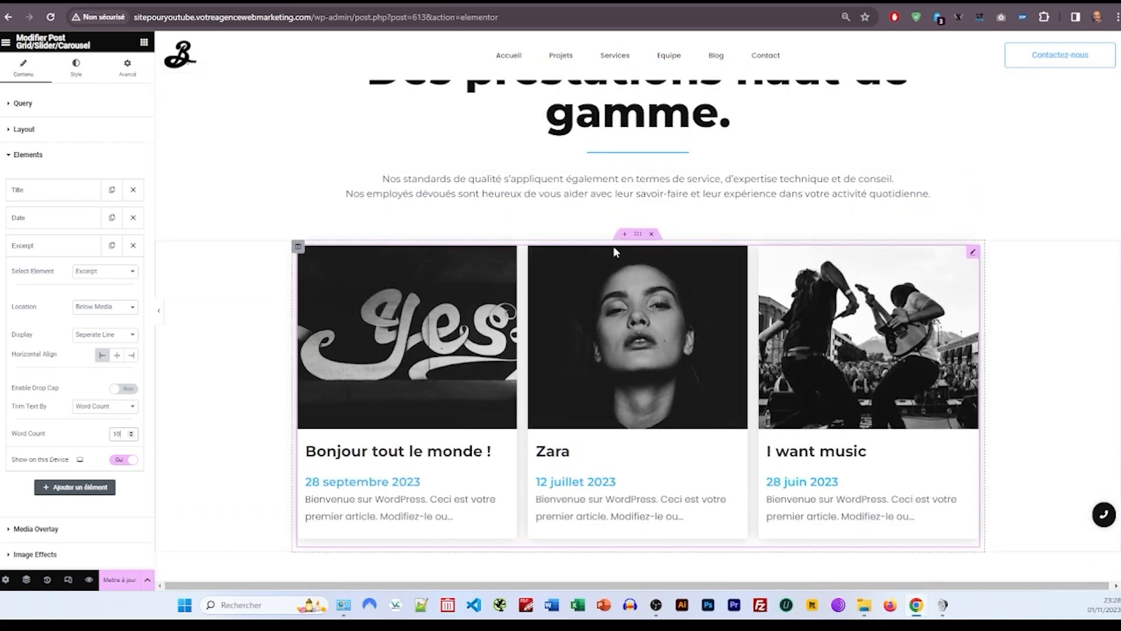
pyautogui.click(635, 234)
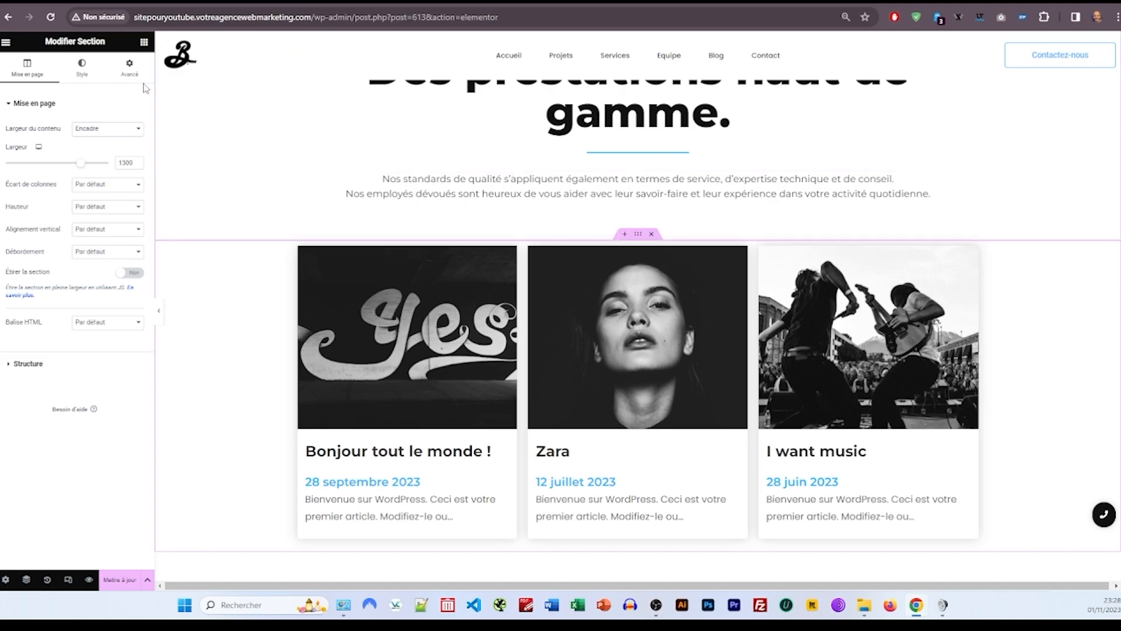
pyautogui.click(129, 69)
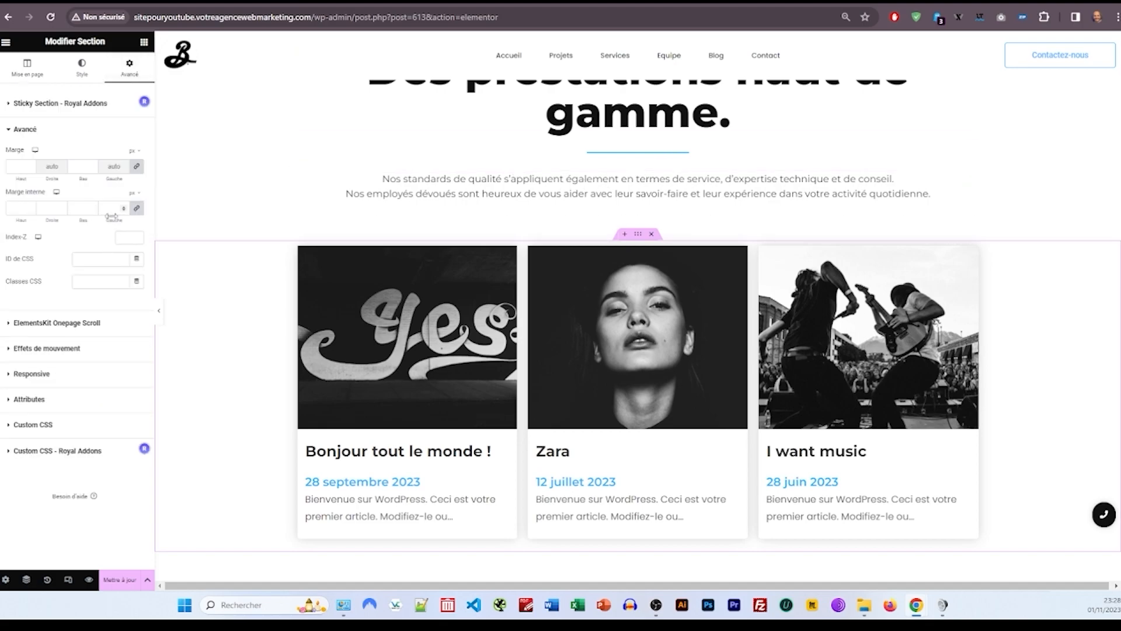
pyautogui.click(136, 209)
pyautogui.write('200')
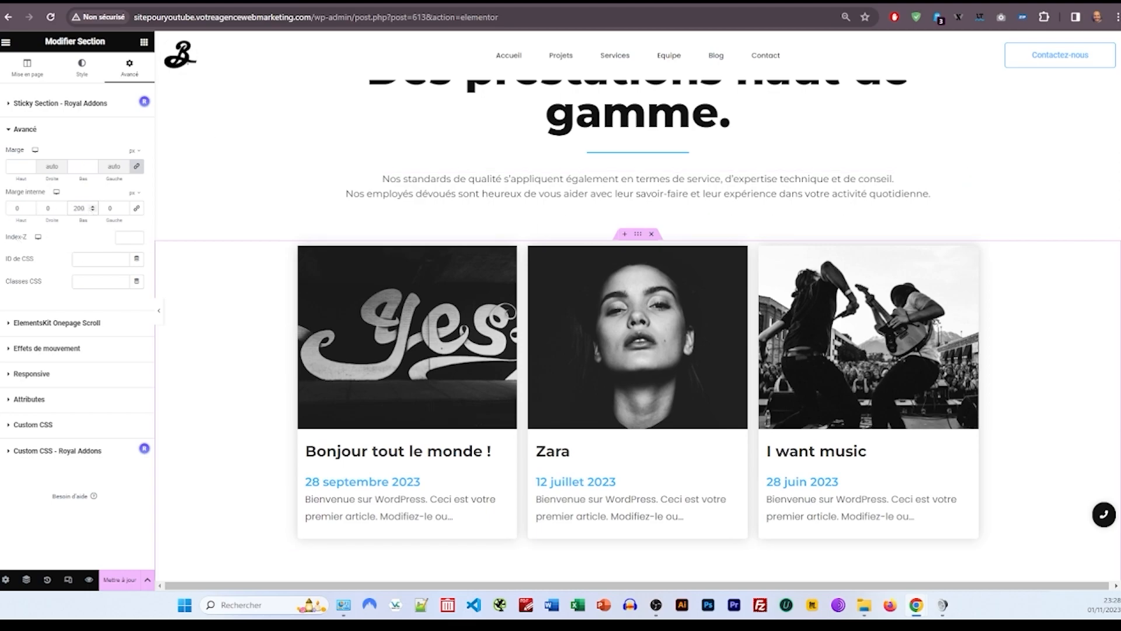
# Step: Add a Ligne diagonale shape divider in the black global colour to the bottom of the post grid section
pyautogui.click(82, 69)
pyautogui.click(52, 321)
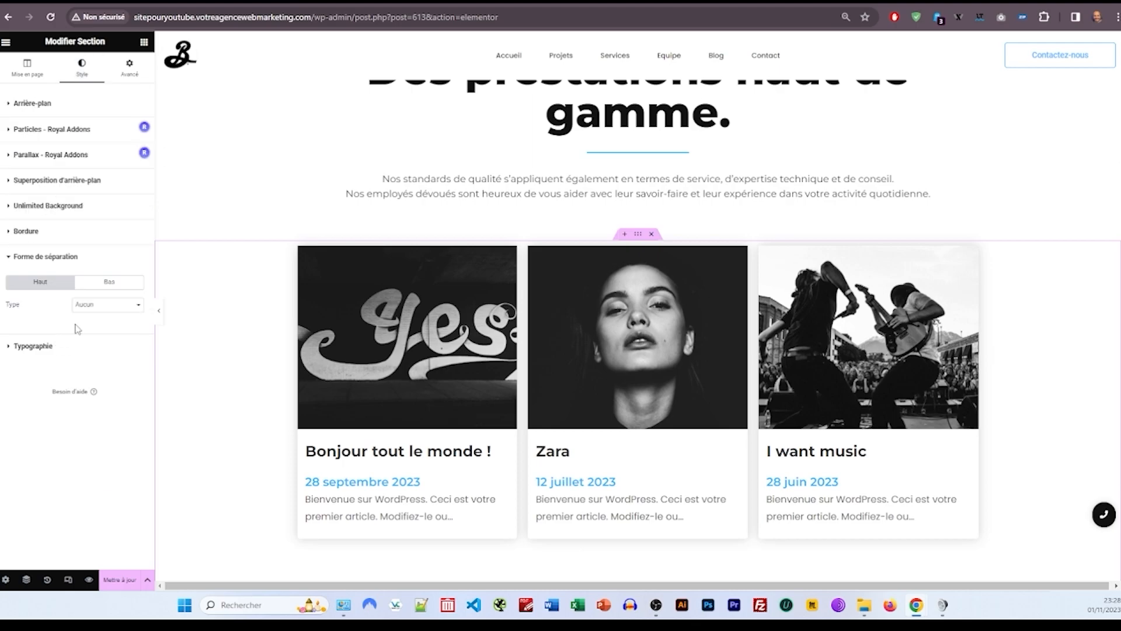
pyautogui.click(109, 281)
pyautogui.click(95, 305)
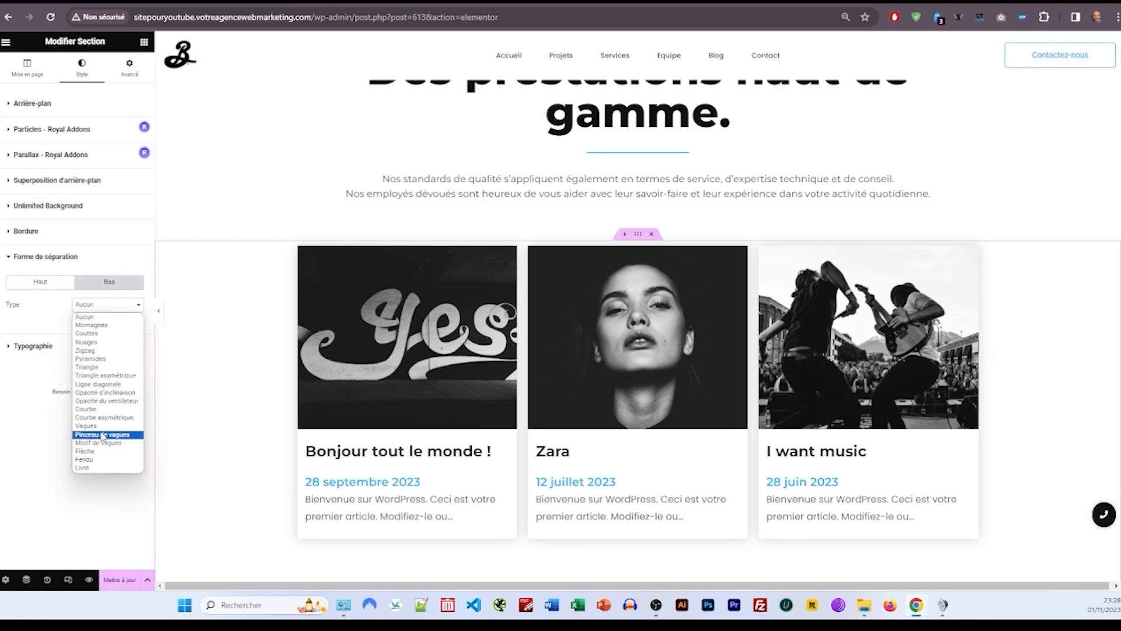
pyautogui.click(101, 385)
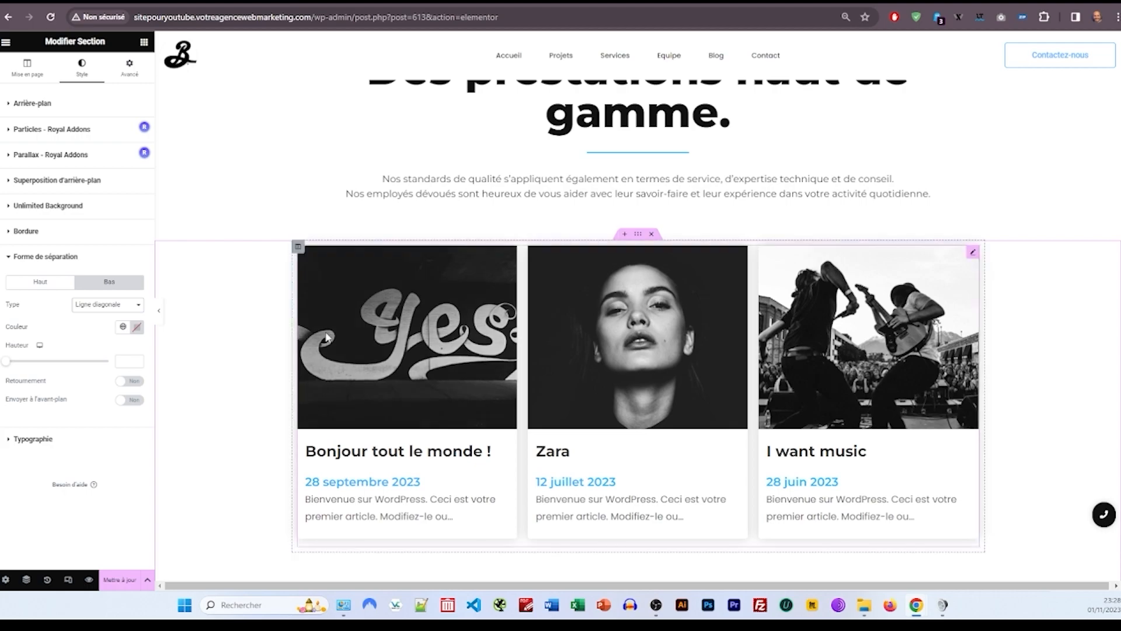
pyautogui.click(137, 326)
pyautogui.click(51, 419)
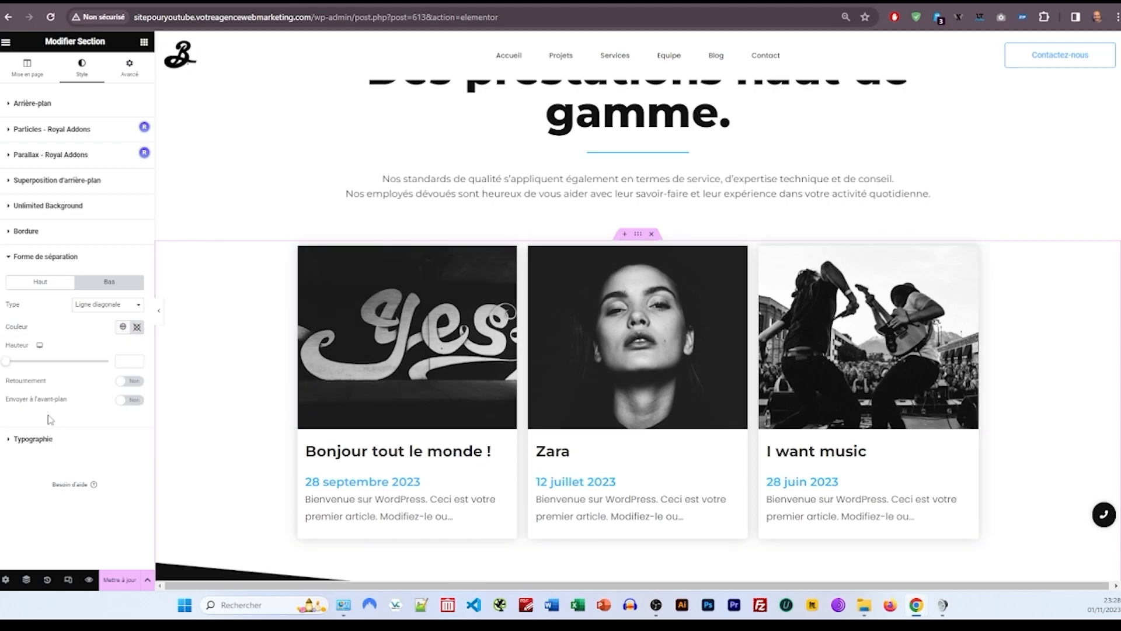
# Step: Set the bottom shape divider's height to 120 and flip it horizontally
pyautogui.click(118, 361)
pyautogui.write('120')
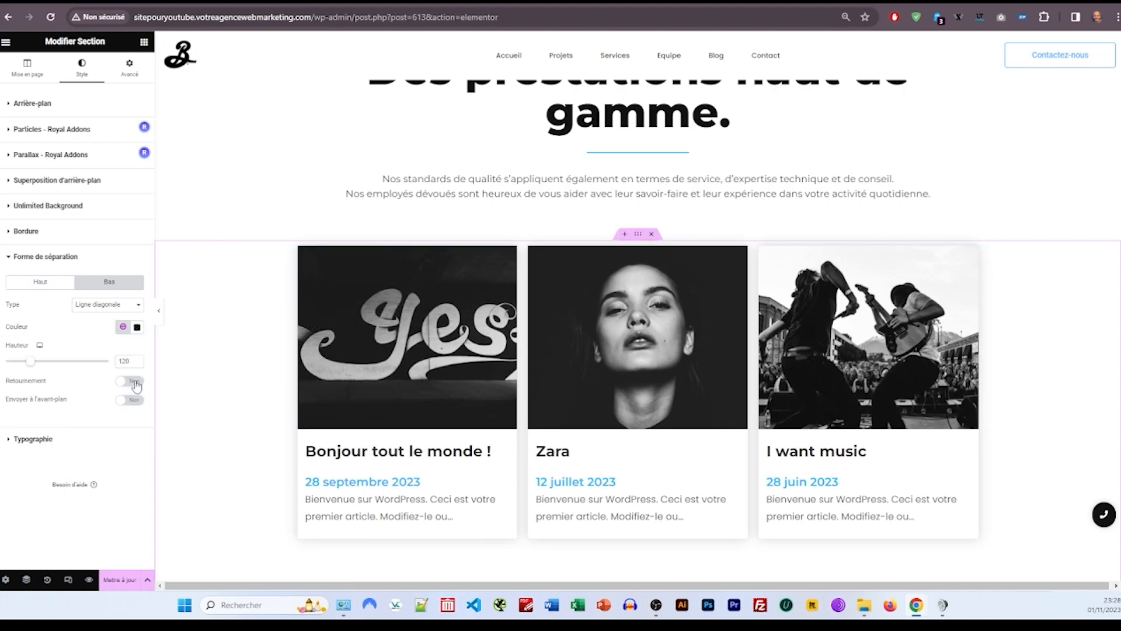
pyautogui.click(135, 383)
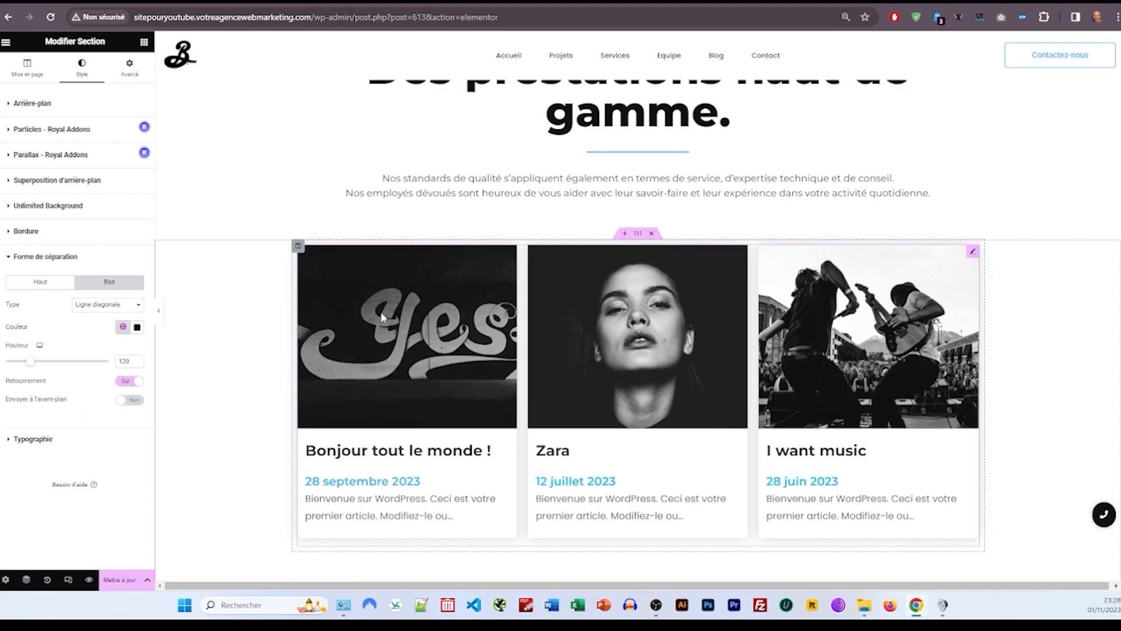
pyautogui.scroll(-3, 254, 417)
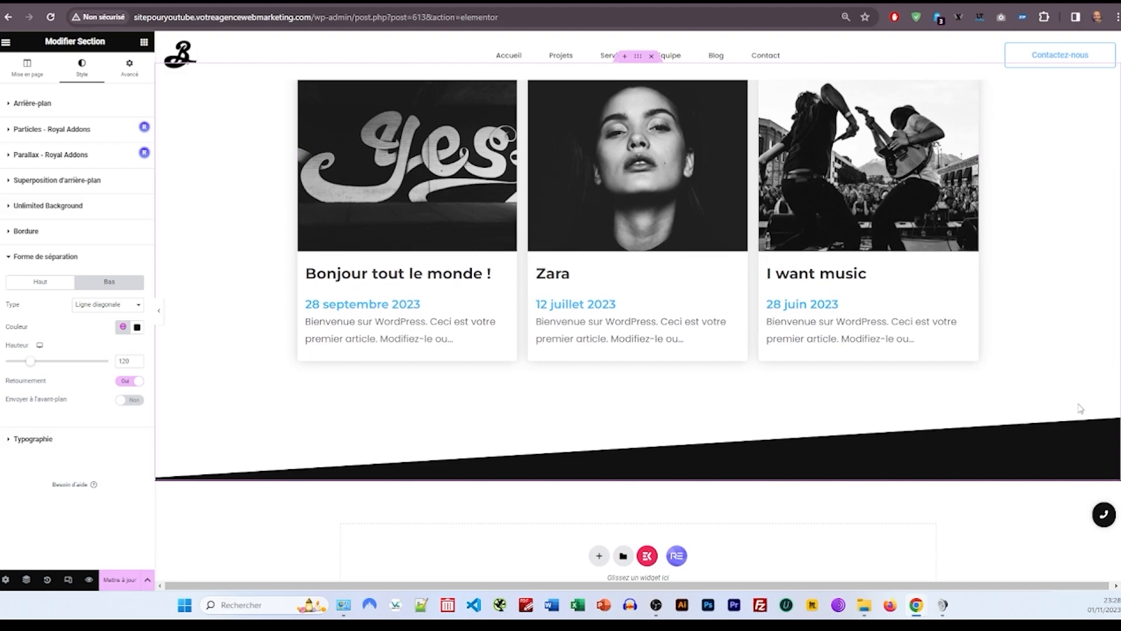
# Step: Copy the "Des prestations haut de gamme." heading section and paste it below the post grid section at the page's end
pyautogui.scroll(-2, 740, 432)
pyautogui.click(600, 448)
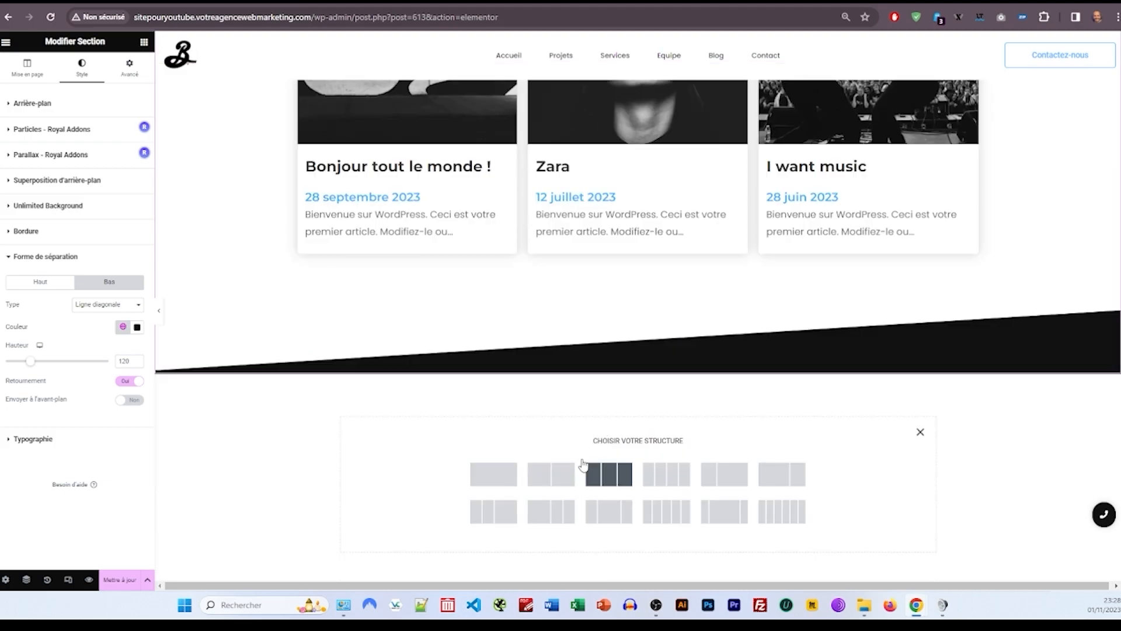
pyautogui.scroll(8, 649, 353)
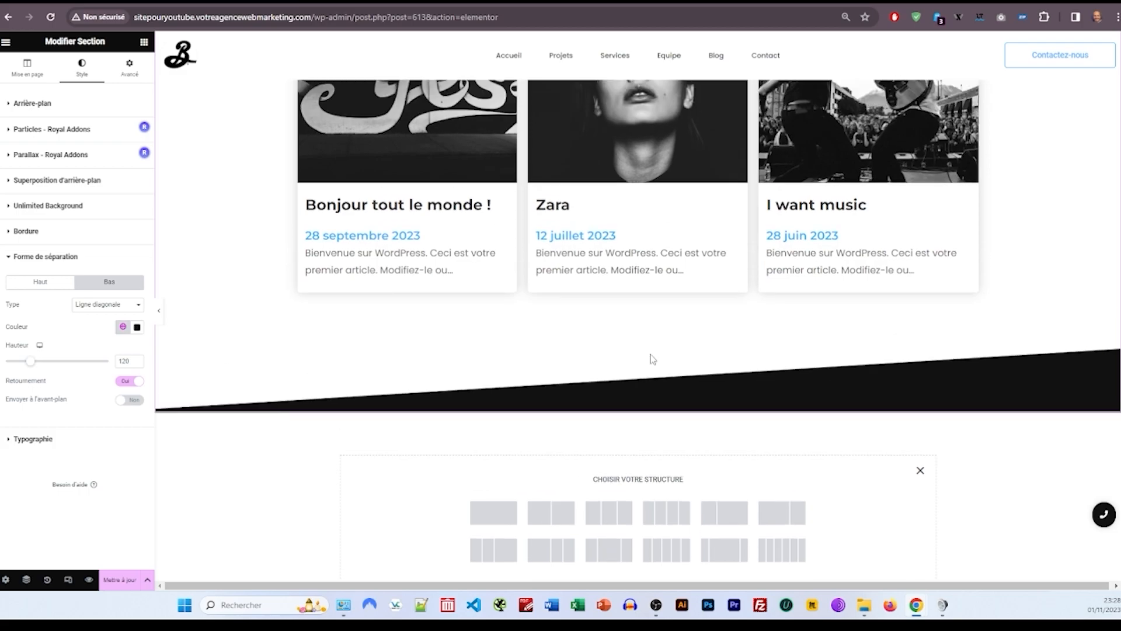
pyautogui.scroll(10, 640, 254)
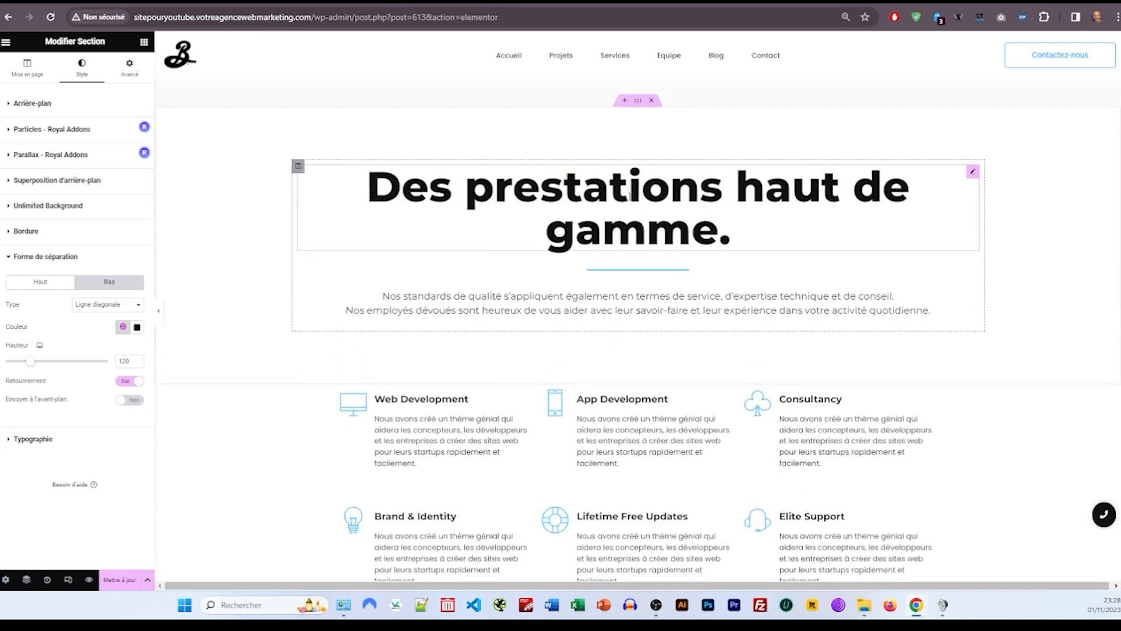
pyautogui.click(637, 280)
pyautogui.rightClick(638, 282)
pyautogui.click(665, 325)
pyautogui.scroll(-10, 740, 419)
pyautogui.scroll(-15, 741, 419)
pyautogui.rightClick(465, 408)
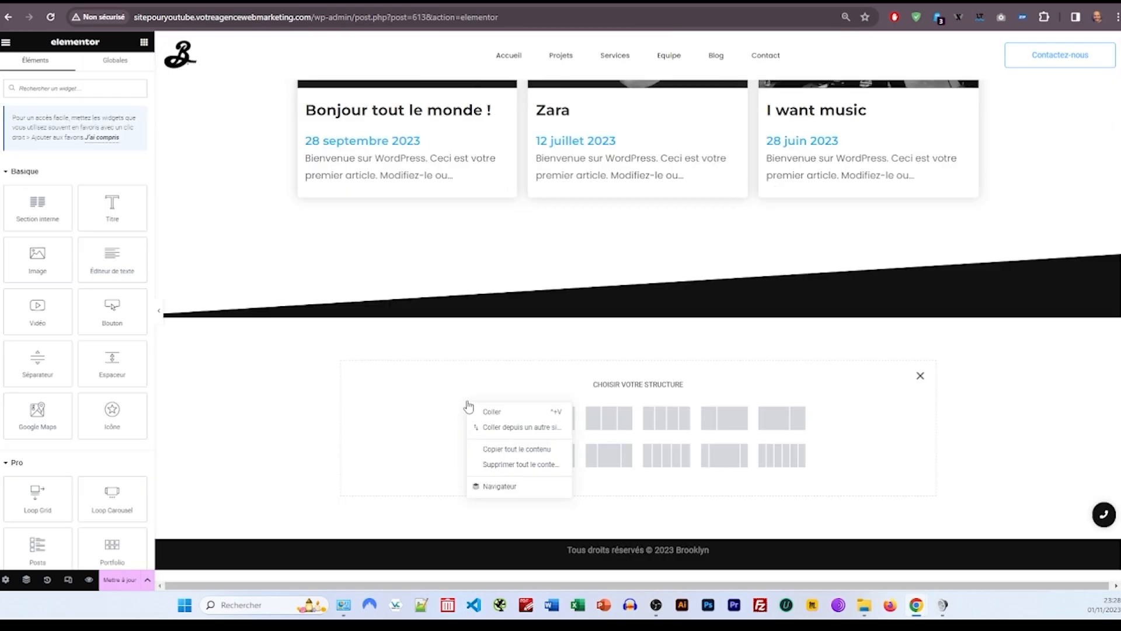
pyautogui.click(473, 411)
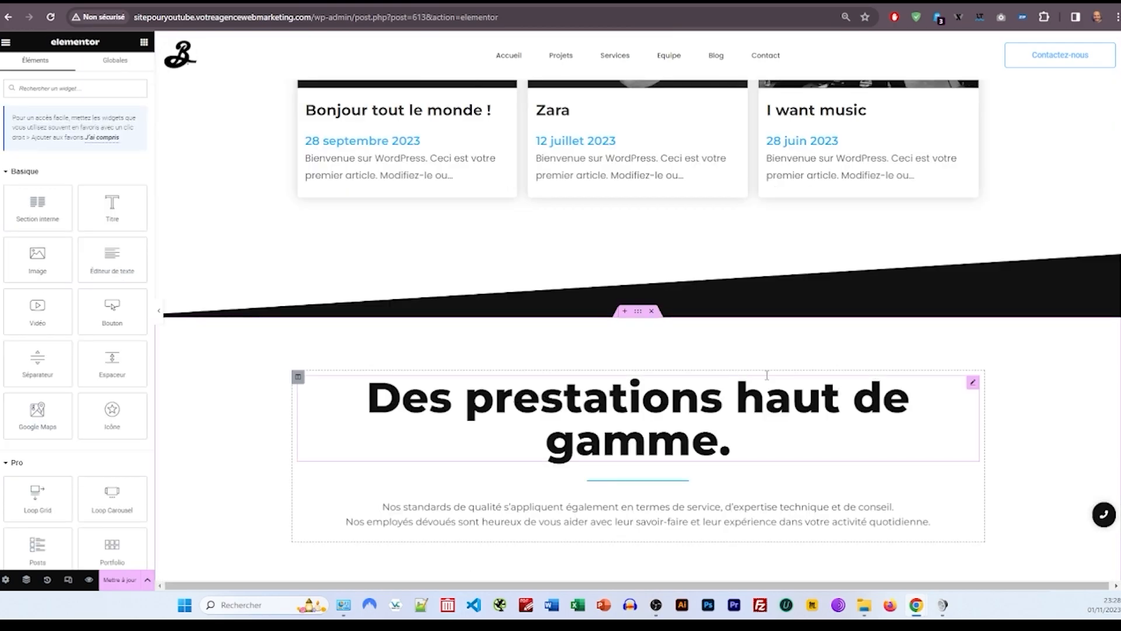
# Step: Set the pasted heading section's background to the black global colour
pyautogui.click(620, 403)
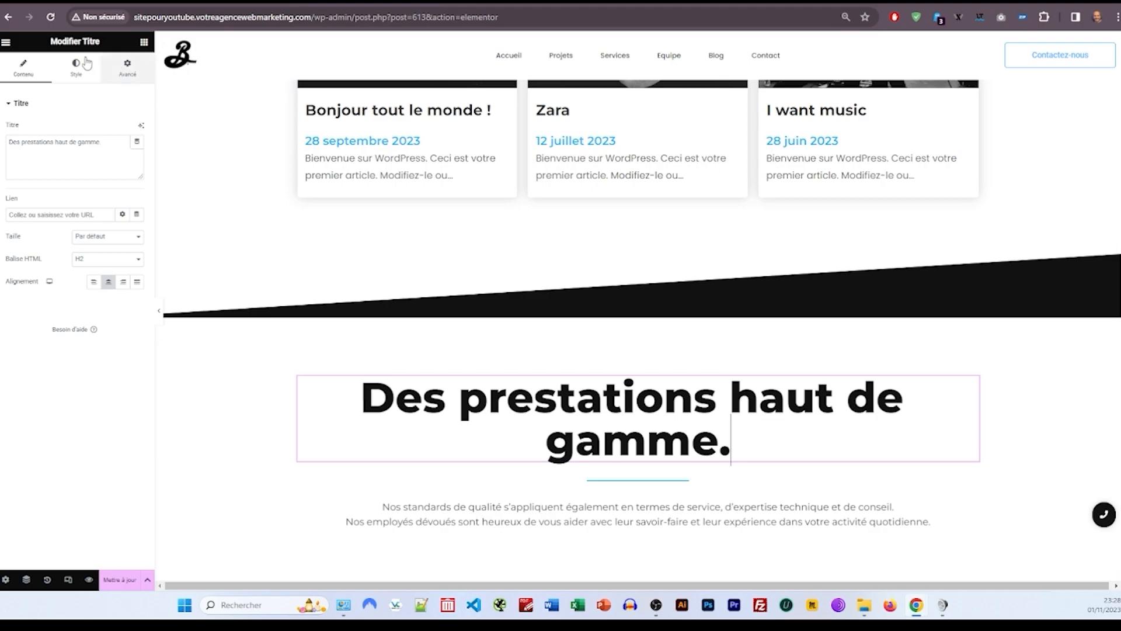
pyautogui.click(639, 315)
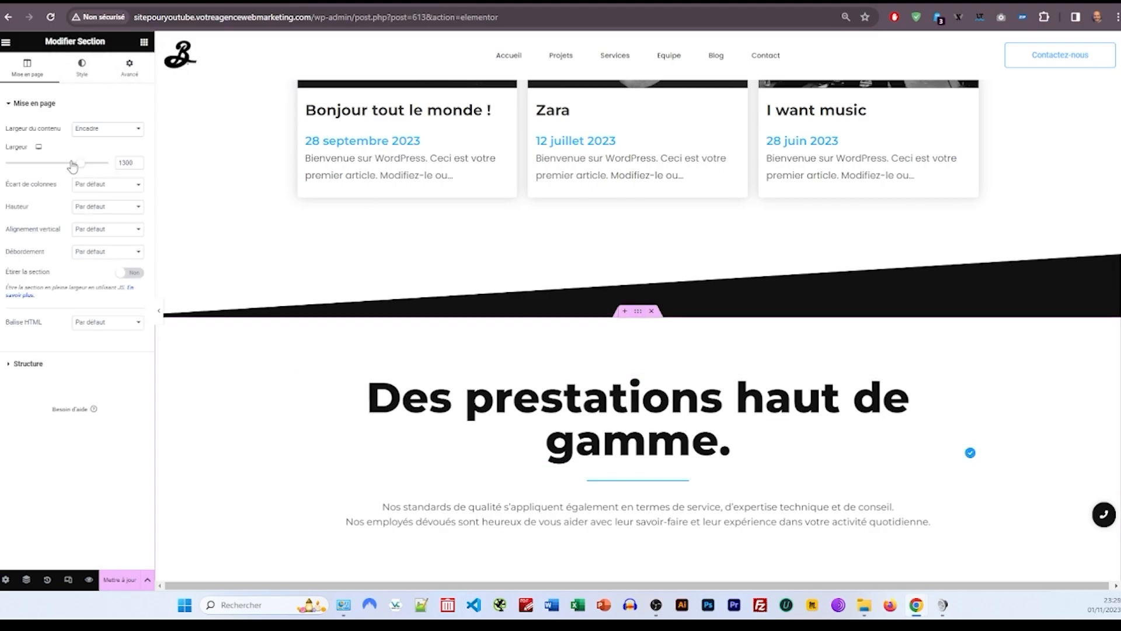
pyautogui.click(85, 82)
pyautogui.click(93, 152)
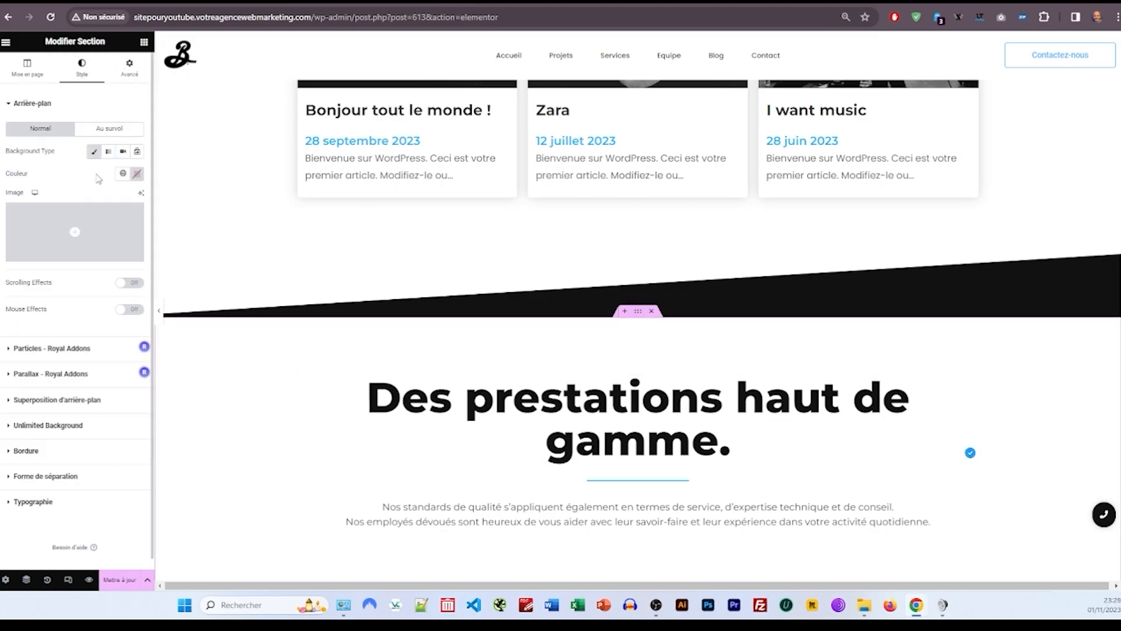
pyautogui.click(123, 173)
pyautogui.click(59, 264)
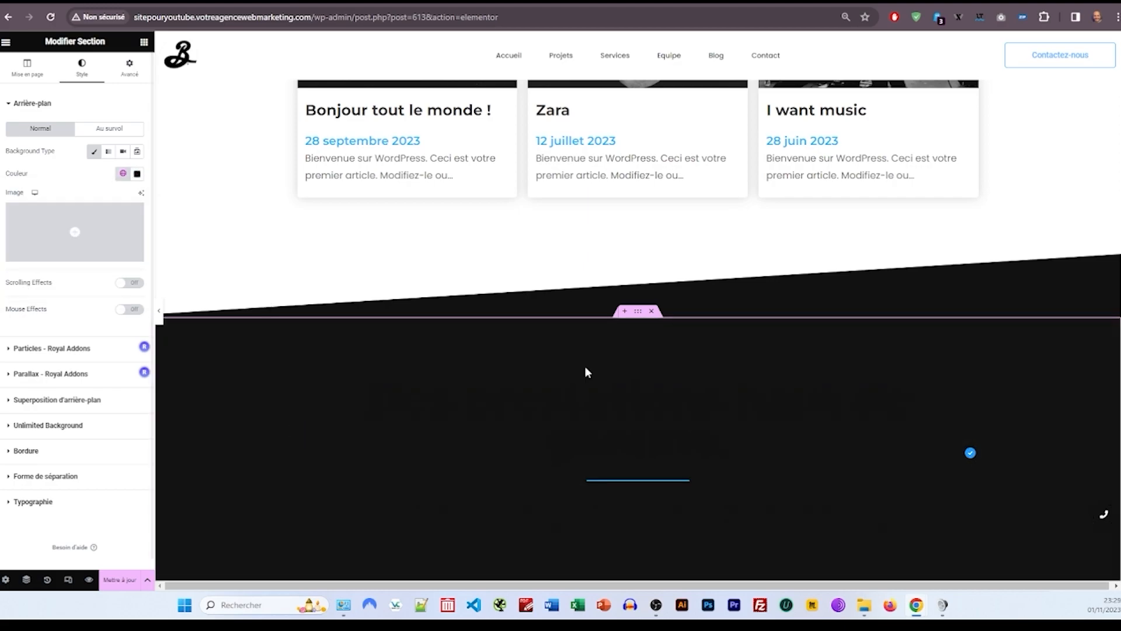
# Step: Make the pasted section's title white and replace its text with "Soyez connecté."
pyautogui.click(586, 376)
pyautogui.click(76, 67)
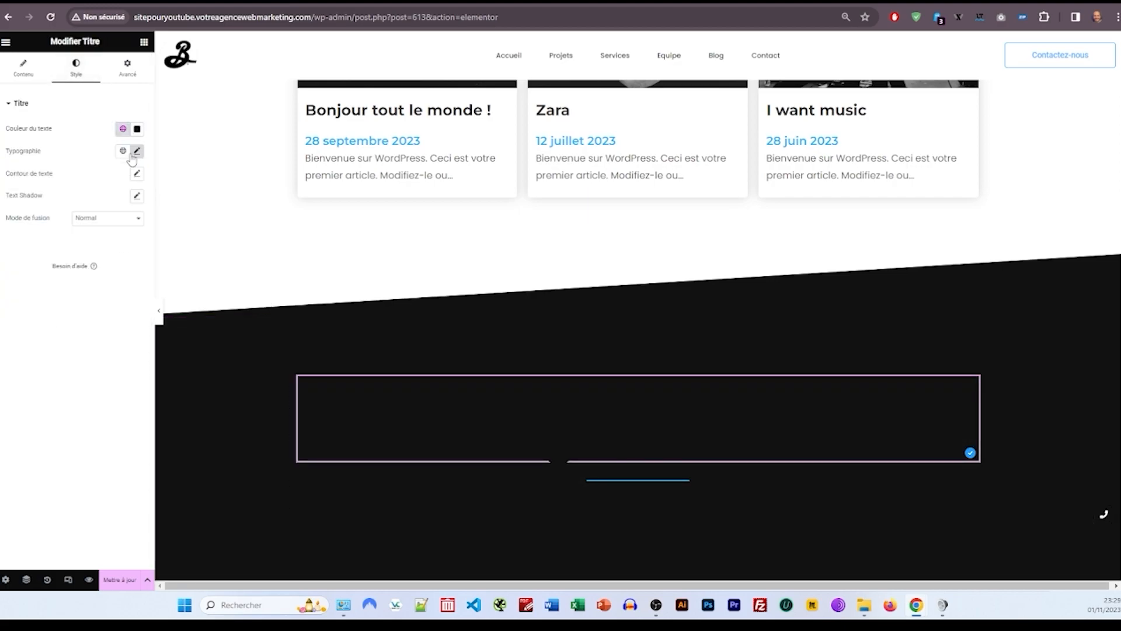
pyautogui.click(137, 129)
pyautogui.click(23, 68)
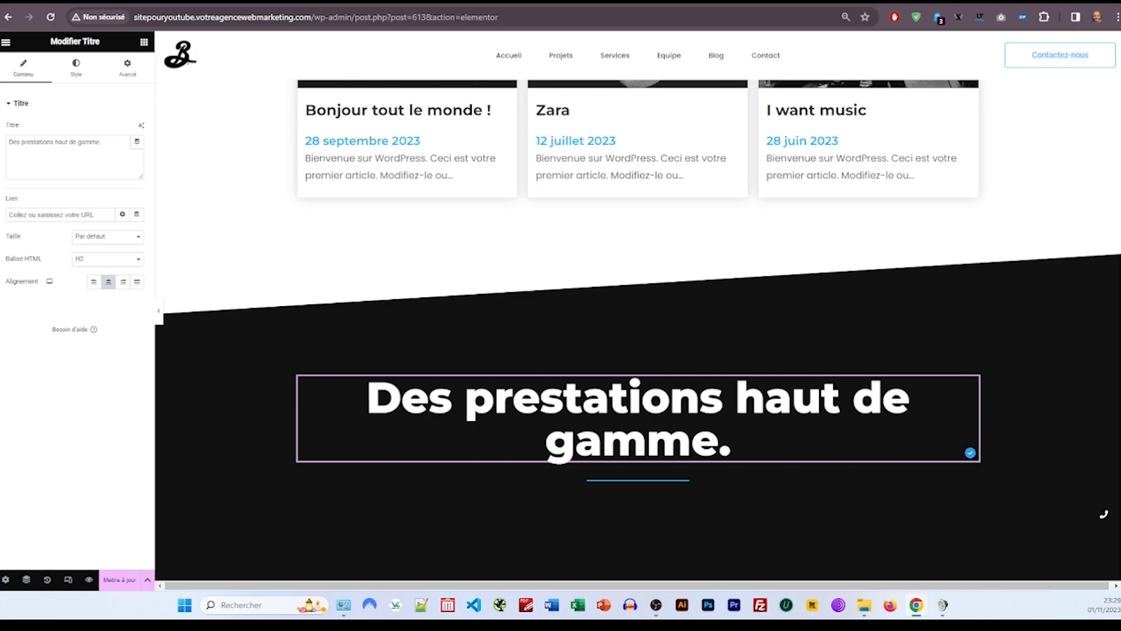
pyautogui.moveTo(116, 143); pyautogui.dragTo(8, 143)
pyautogui.rightClick(49, 147)
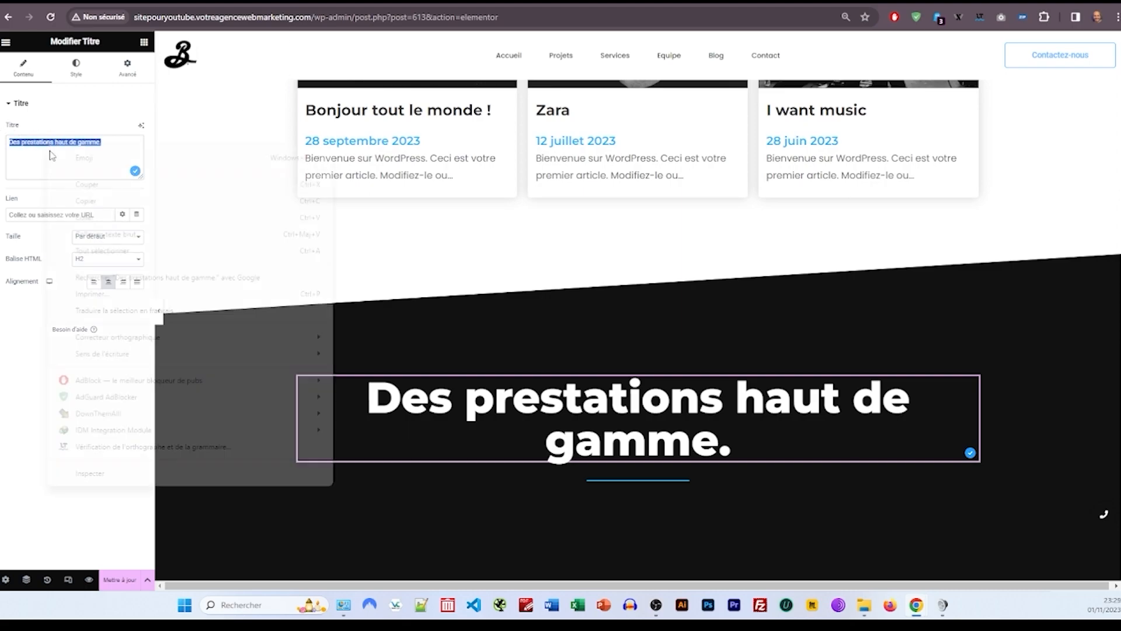
pyautogui.click(102, 218)
pyautogui.scroll(-3, 255, 255)
# Step: Replace the paragraph with "Nous vous invitons à nous contacter pour plus d'informations sur l'un de nos produits ou services." in a grey global colour
pyautogui.click(638, 298)
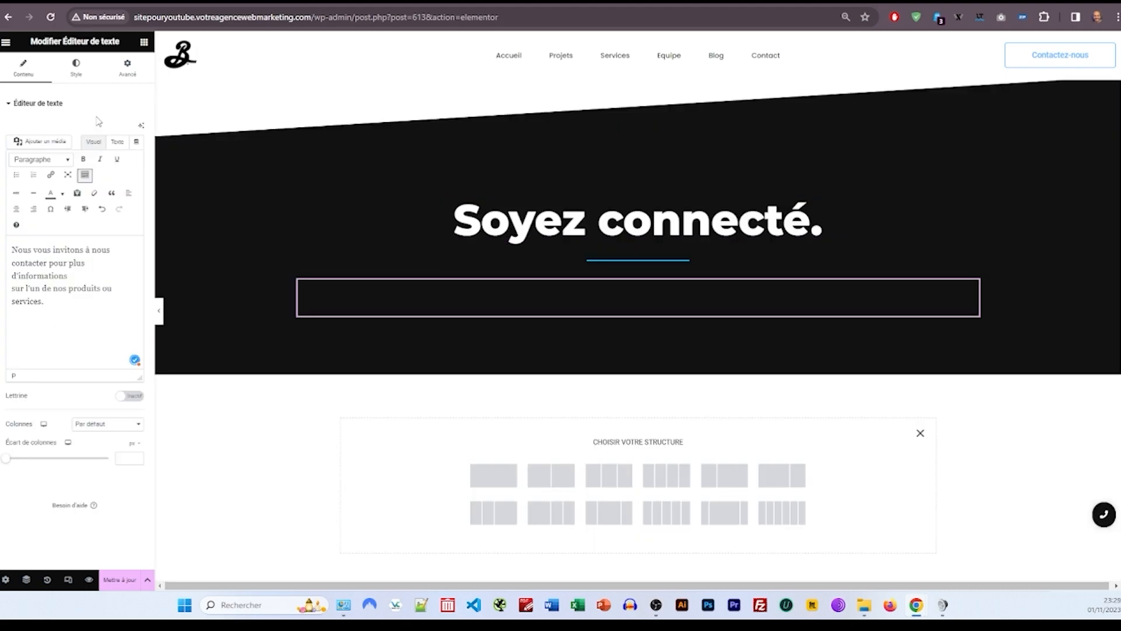
pyautogui.click(76, 68)
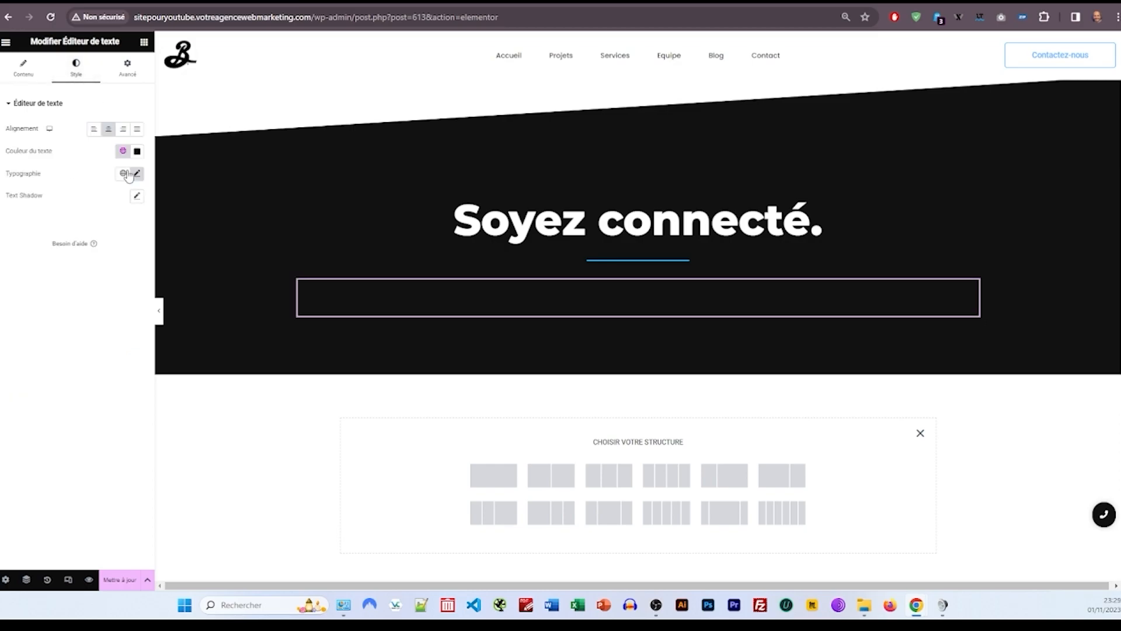
pyautogui.click(123, 151)
pyautogui.click(68, 201)
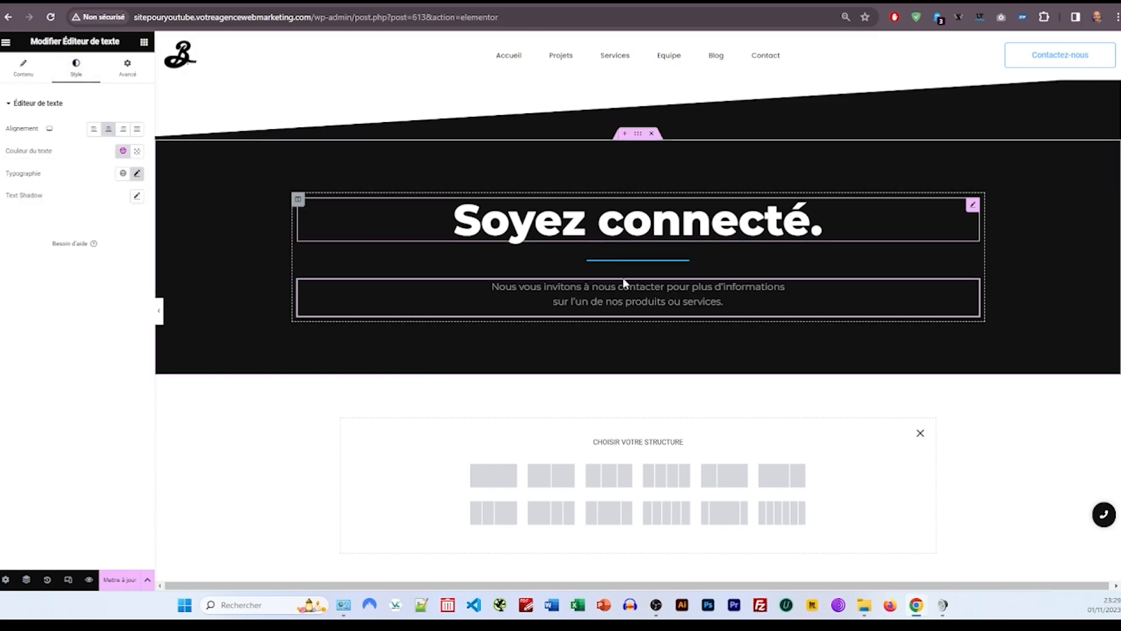
# Step: Insert an inner section below the "Soyez connecté." section's paragraph
pyautogui.scroll(2, 538, 245)
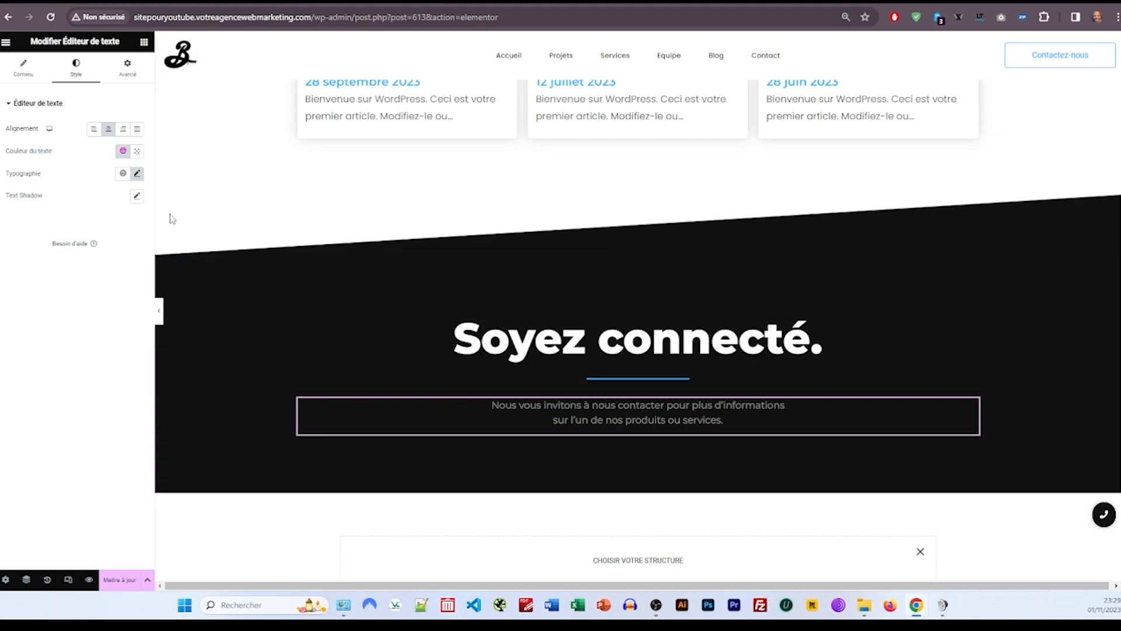
pyautogui.click(143, 42)
pyautogui.moveTo(35, 202); pyautogui.dragTo(359, 367)
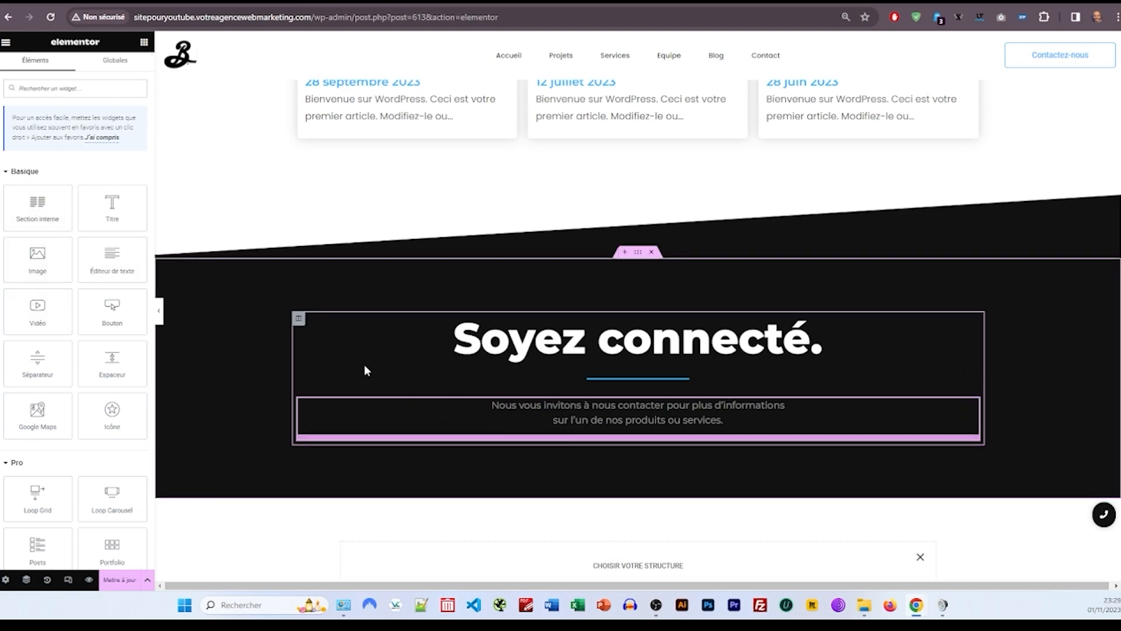
pyautogui.moveTo(597, 412); pyautogui.dragTo(364, 433)
pyautogui.moveTo(50, 209); pyautogui.dragTo(577, 427)
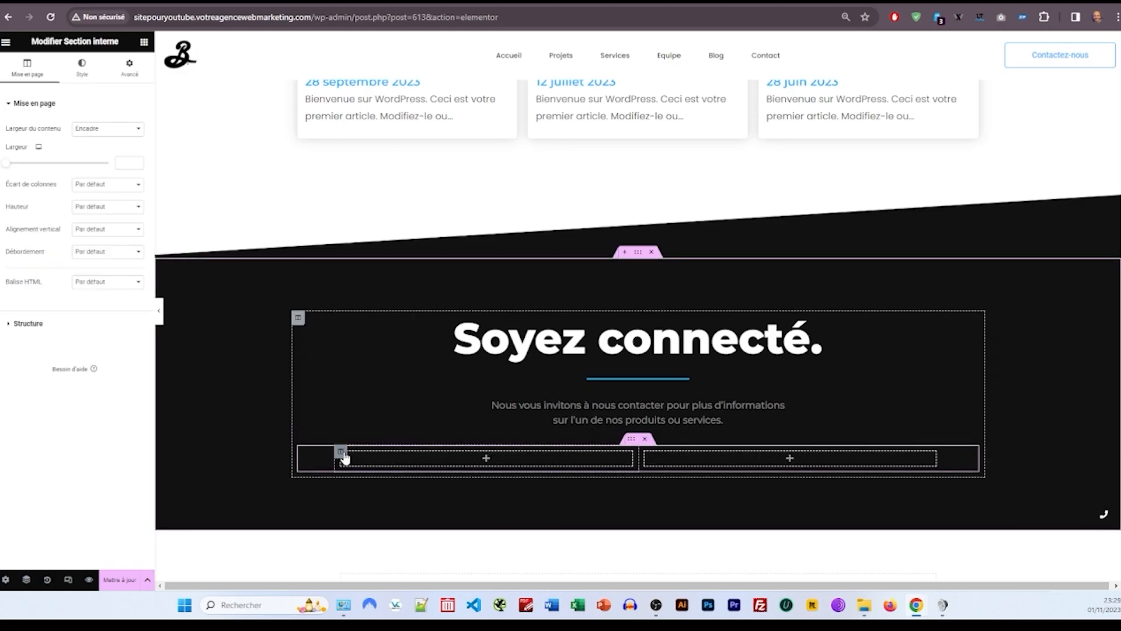
# Step: Duplicate the inner section's first column to get three columns and set its content width to Pleine largeur
pyautogui.click(342, 454)
pyautogui.rightClick(344, 459)
pyautogui.click(382, 430)
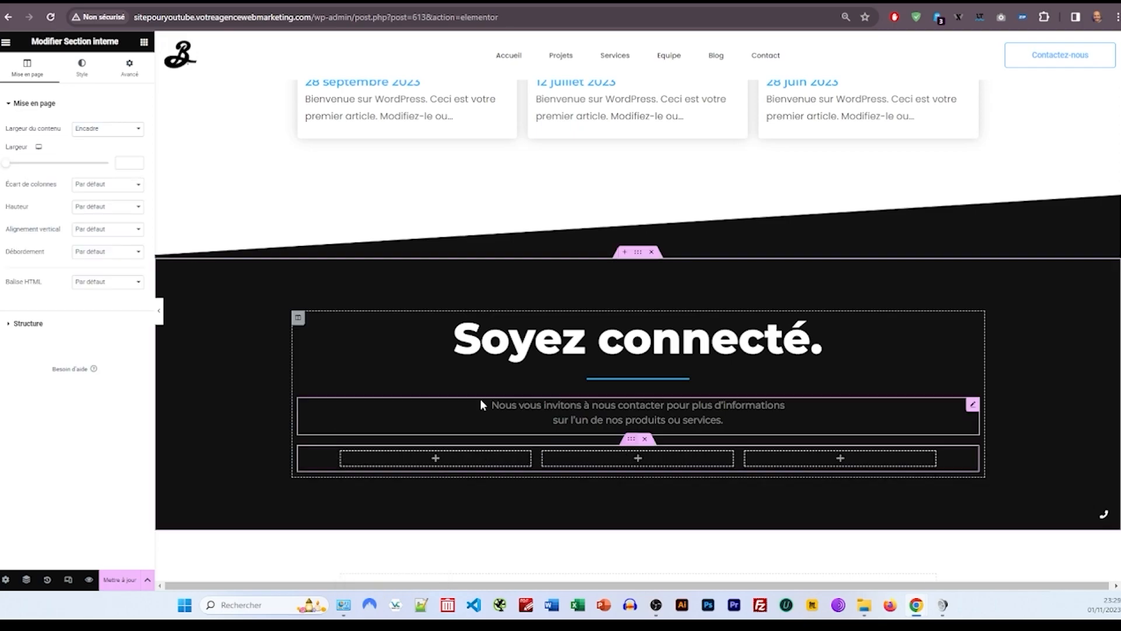
pyautogui.click(108, 128)
pyautogui.click(102, 149)
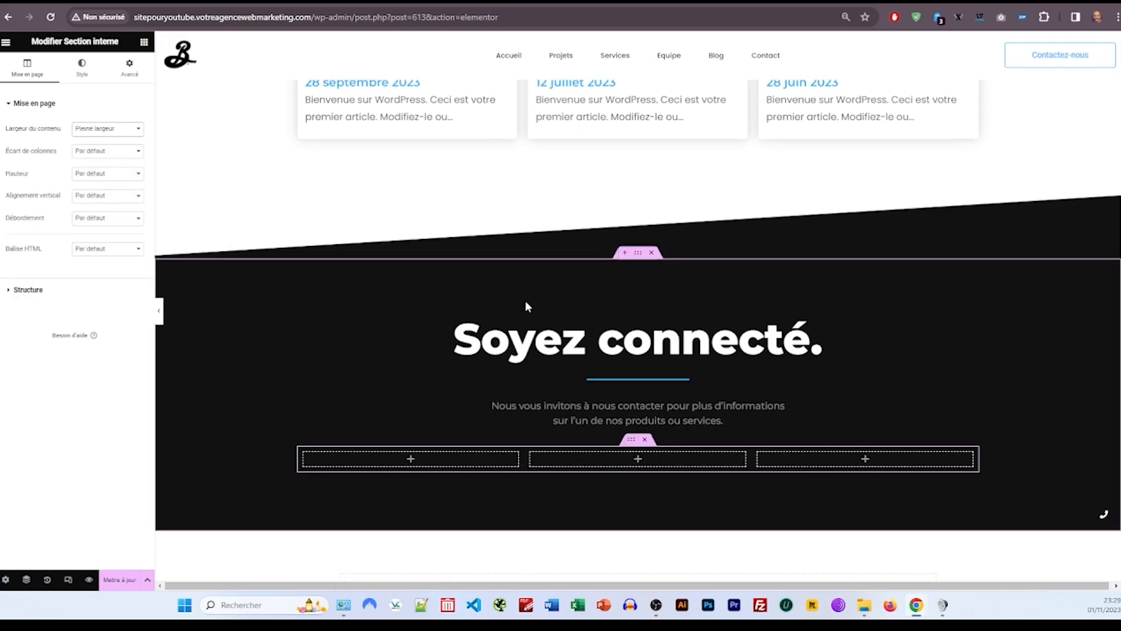
# Step: Copy the "Web Development" icon box from the services section and paste it into the inner section's first column
pyautogui.scroll(15, 525, 300)
pyautogui.scroll(10, 520, 303)
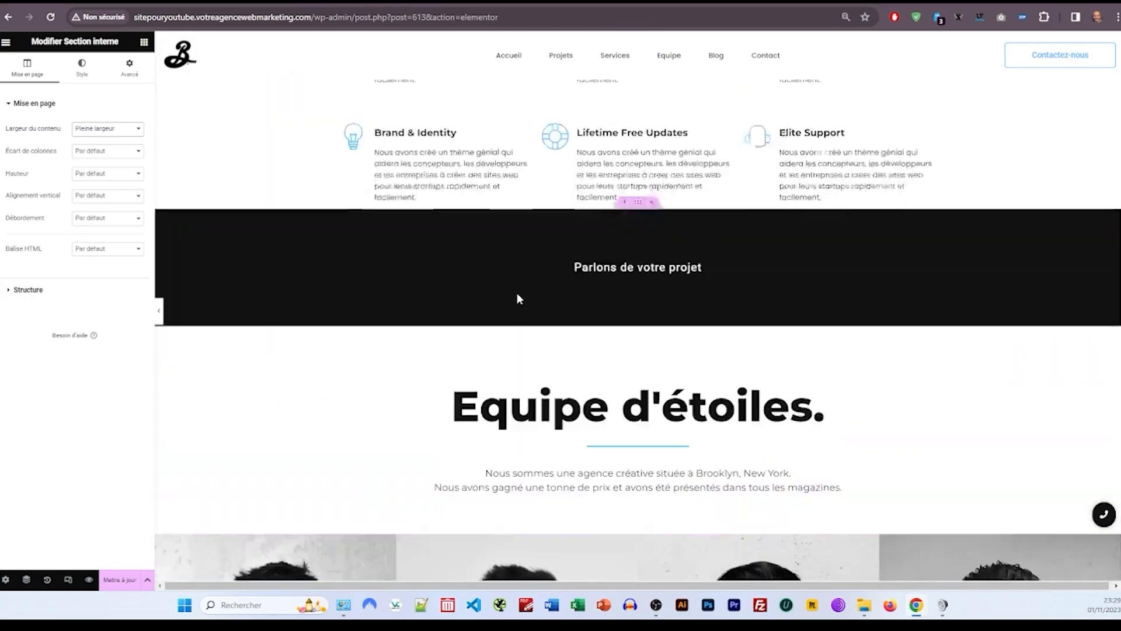
pyautogui.rightClick(435, 380)
pyautogui.scroll(-10, 500, 352)
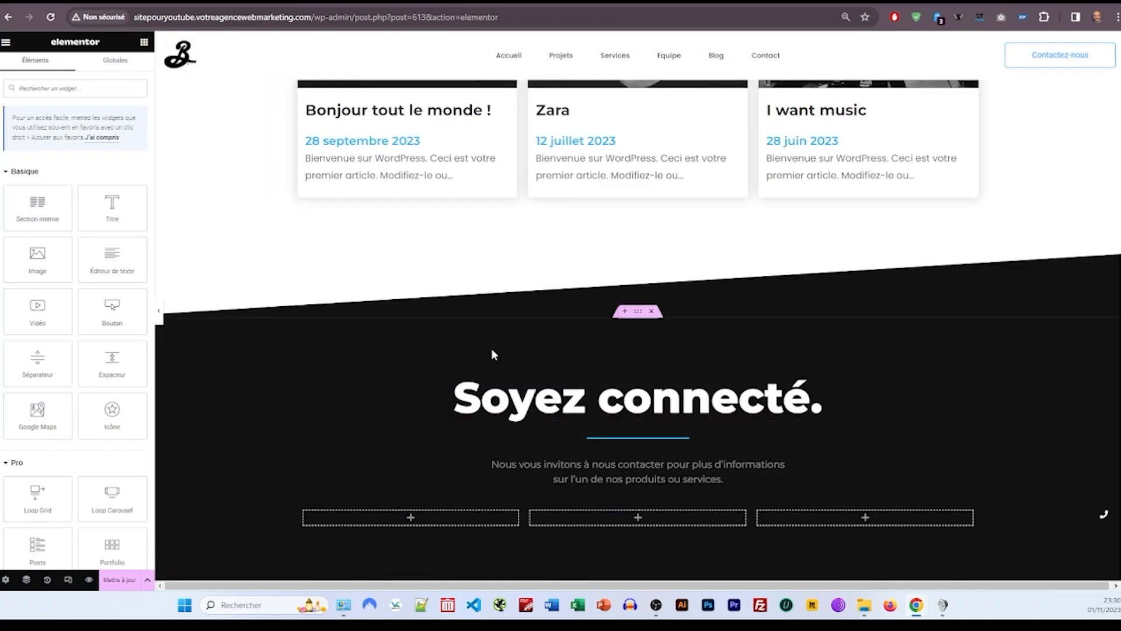
pyautogui.rightClick(362, 243)
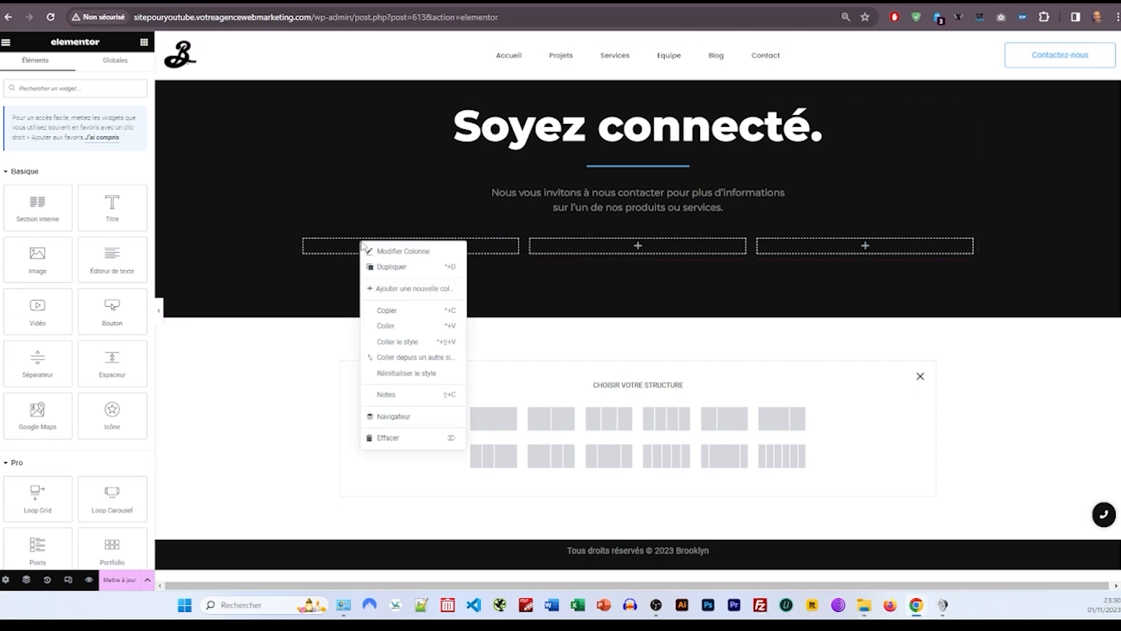
pyautogui.click(387, 326)
pyautogui.rightClick(553, 281)
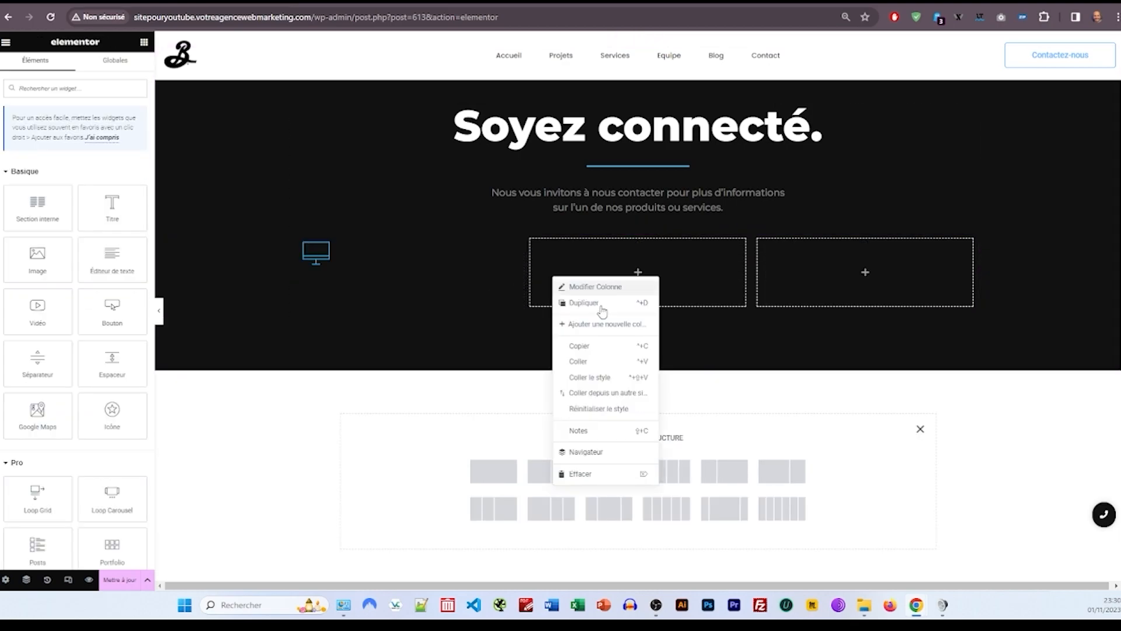
# Step: Set the pasted icon box's title colour to white #FFFFFF and its description to the translucent Principal global colour
pyautogui.click(395, 270)
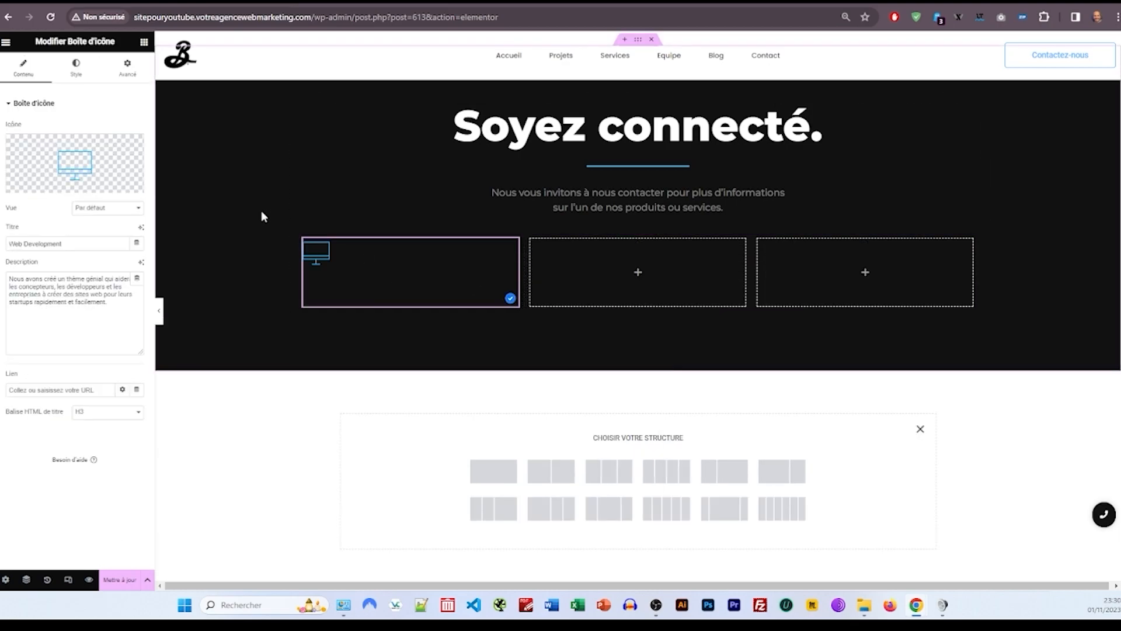
pyautogui.click(78, 75)
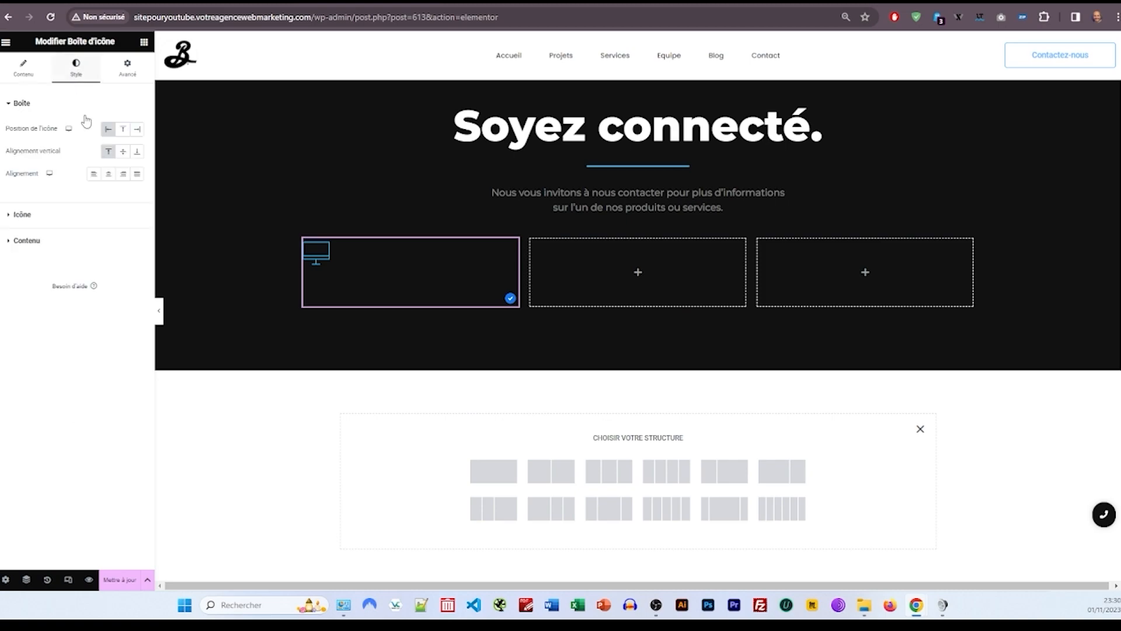
pyautogui.click(51, 215)
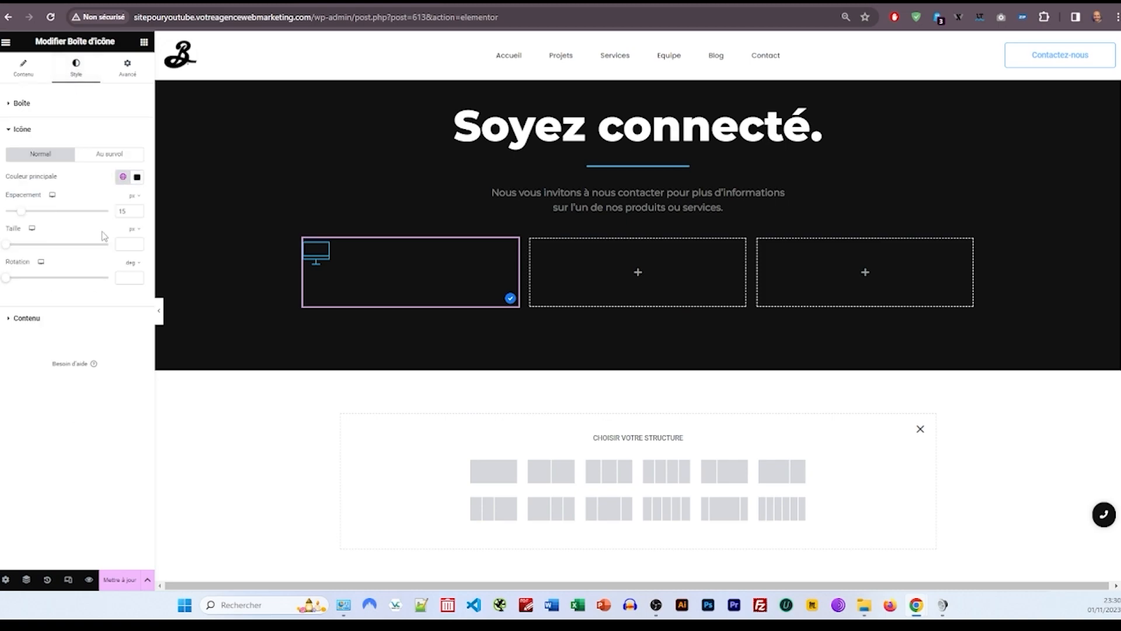
pyautogui.click(53, 317)
pyautogui.click(122, 236)
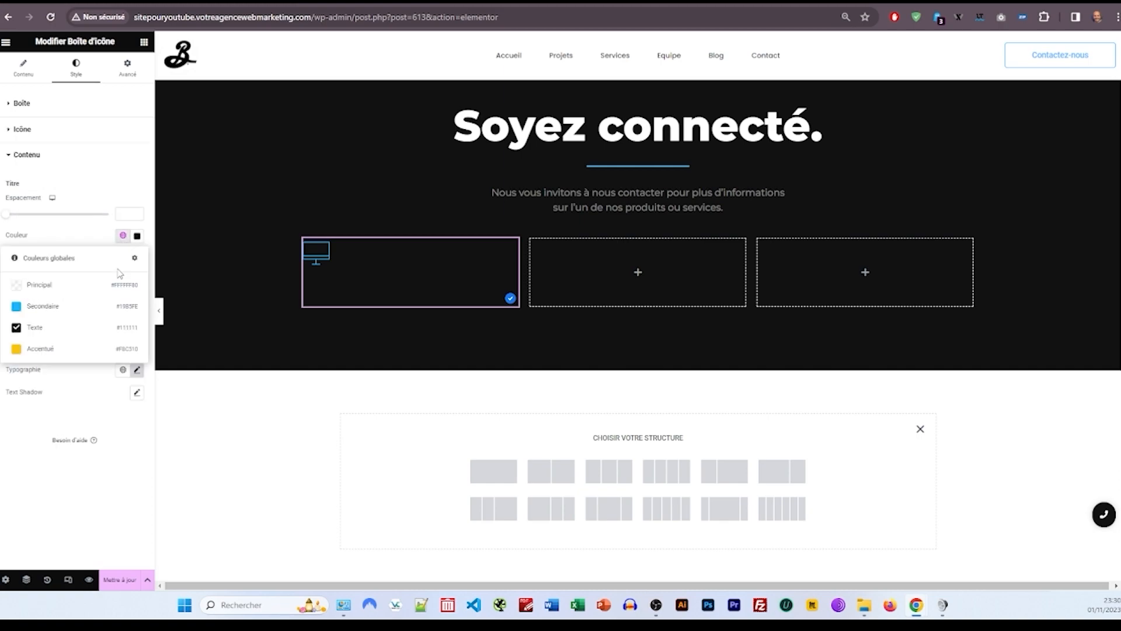
pyautogui.click(80, 296)
pyautogui.click(137, 235)
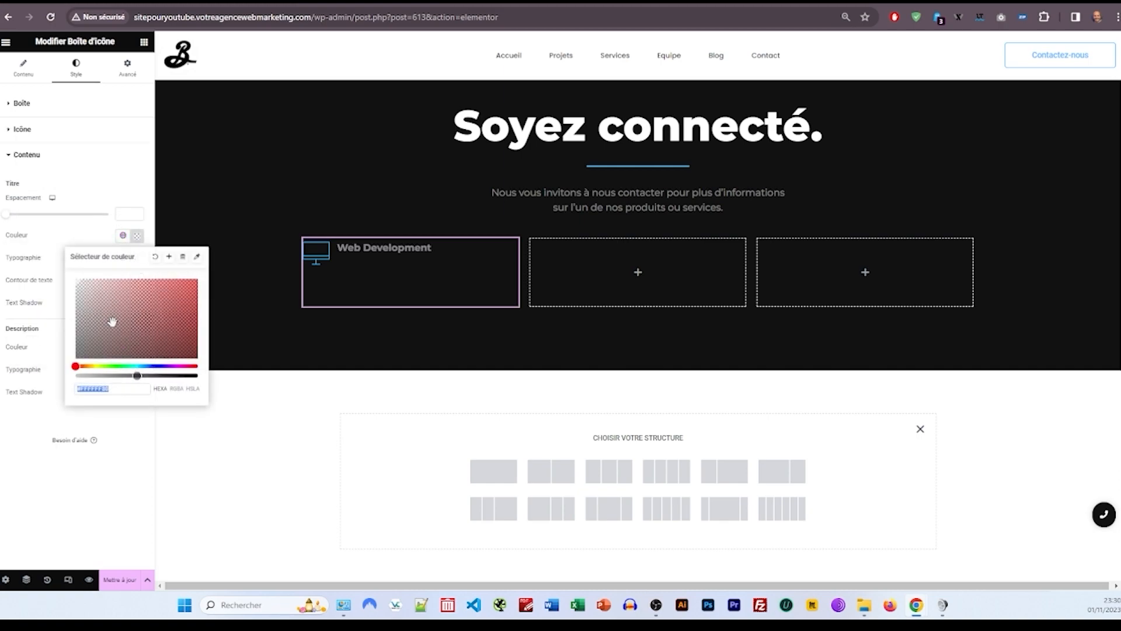
pyautogui.click(122, 235)
pyautogui.click(42, 307)
pyautogui.click(137, 235)
pyautogui.moveTo(108, 322); pyautogui.dragTo(70, 242)
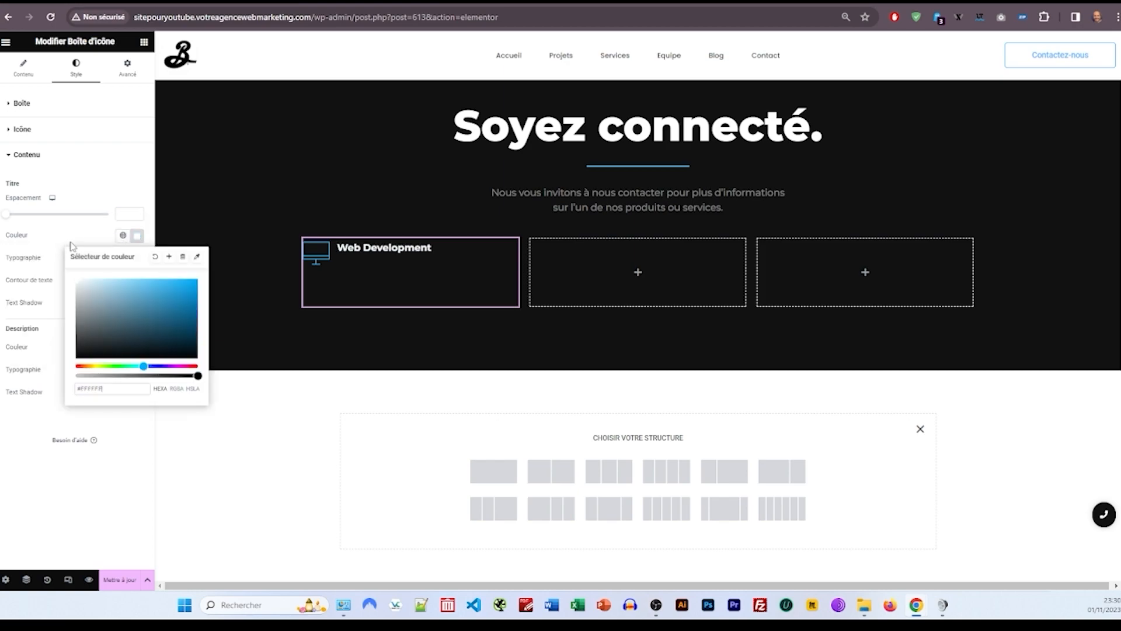
pyautogui.click(70, 244)
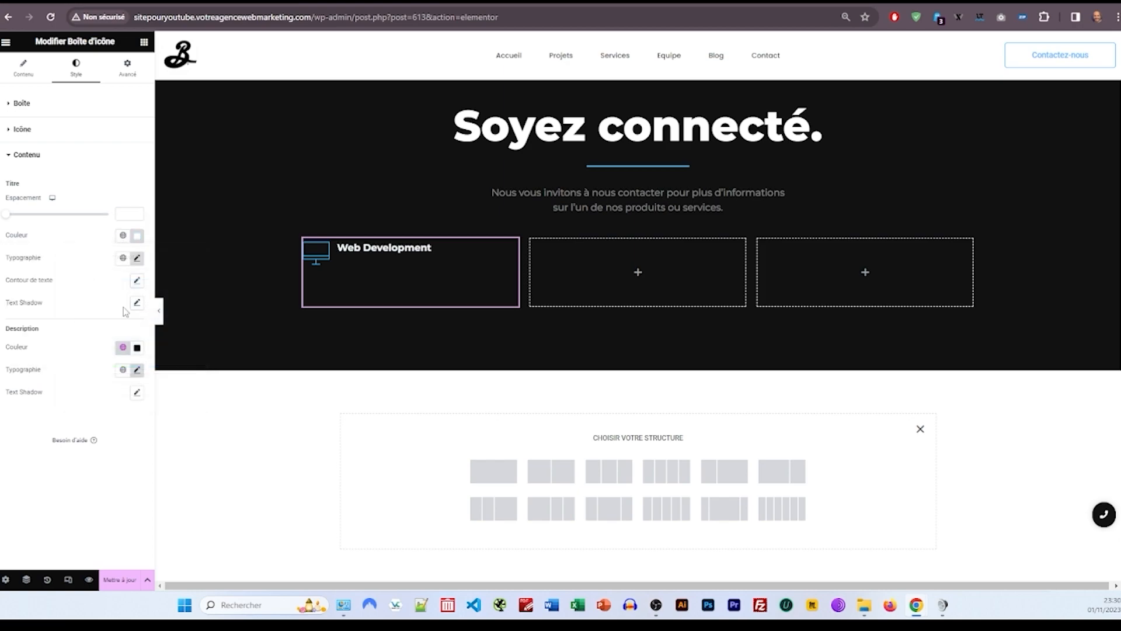
pyautogui.click(123, 347)
pyautogui.click(59, 404)
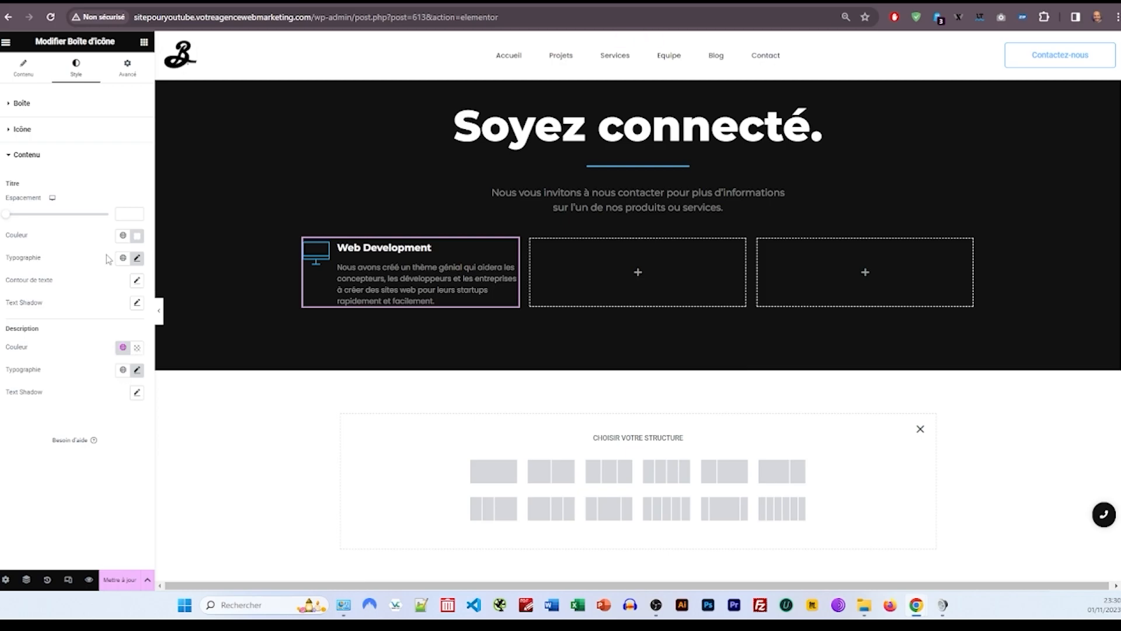
# Step: Paste the icon box into the second and third columns of the inner section
pyautogui.rightClick(575, 270)
pyautogui.click(599, 352)
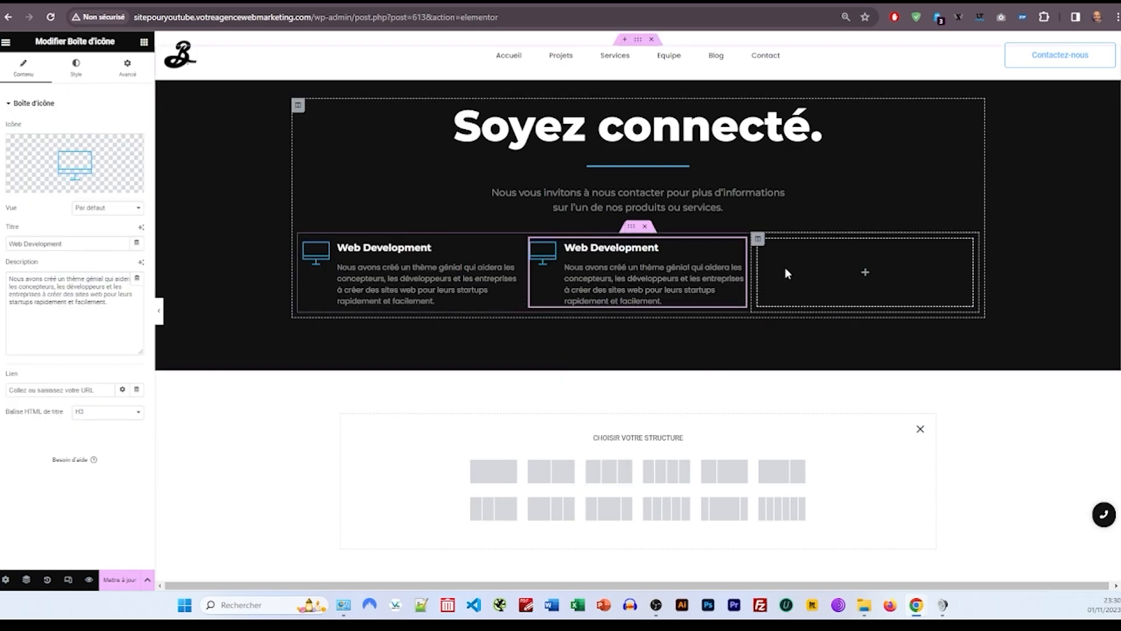
pyautogui.rightClick(783, 267)
pyautogui.click(819, 353)
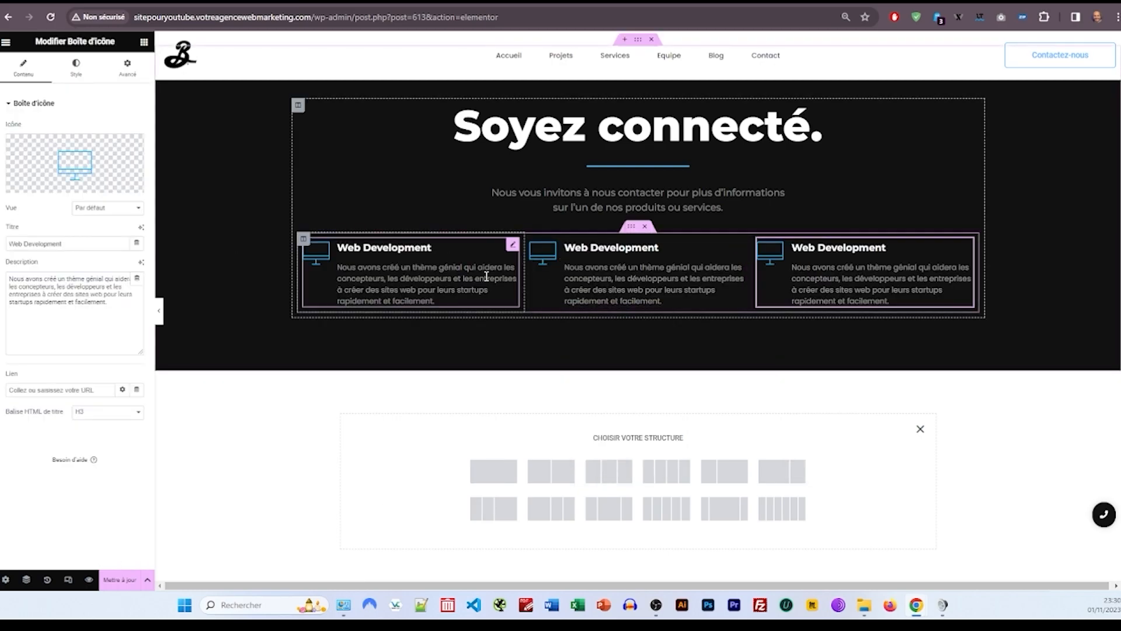
# Step: Replace the three icon boxes' icons with compass, paper plane and clipboard SVG images, in that order
pyautogui.click(402, 268)
pyautogui.click(23, 67)
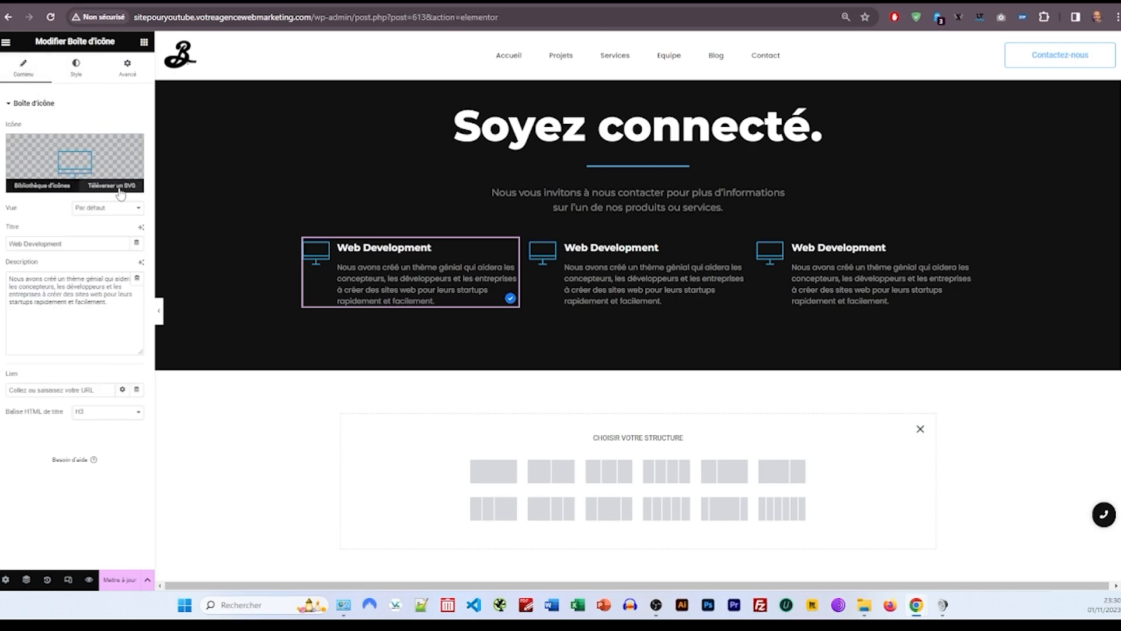
pyautogui.click(123, 185)
pyautogui.click(144, 253)
pyautogui.click(907, 559)
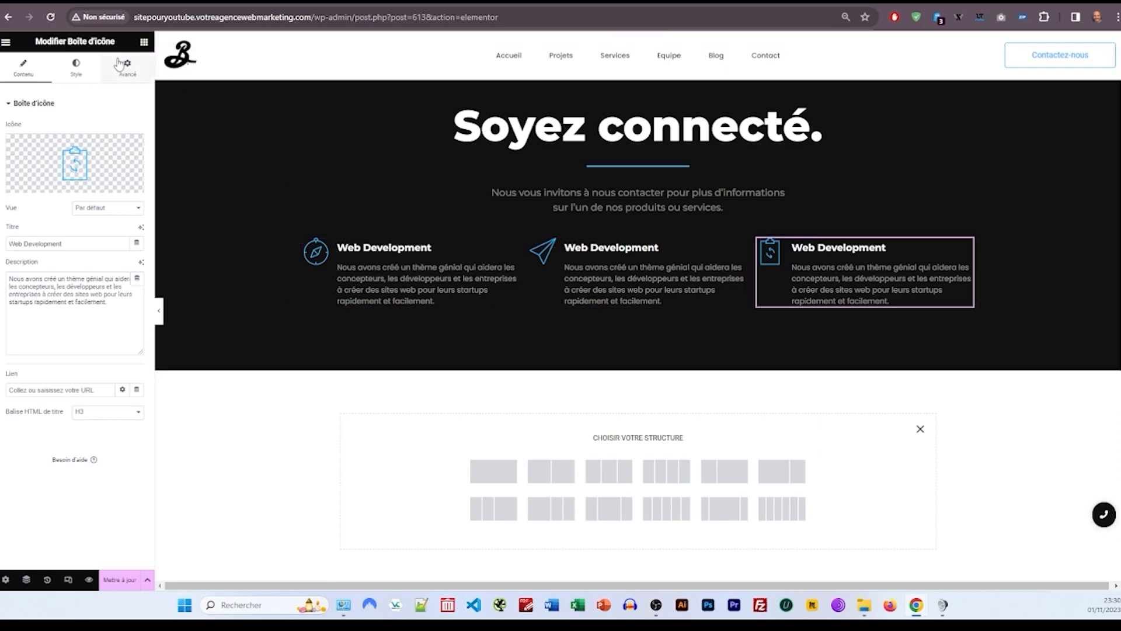
# Step: Add a single-column section below the "Soyez connecté." section and give it the black global background colour
pyautogui.click(409, 444)
pyautogui.moveTo(37, 207); pyautogui.dragTo(146, 222)
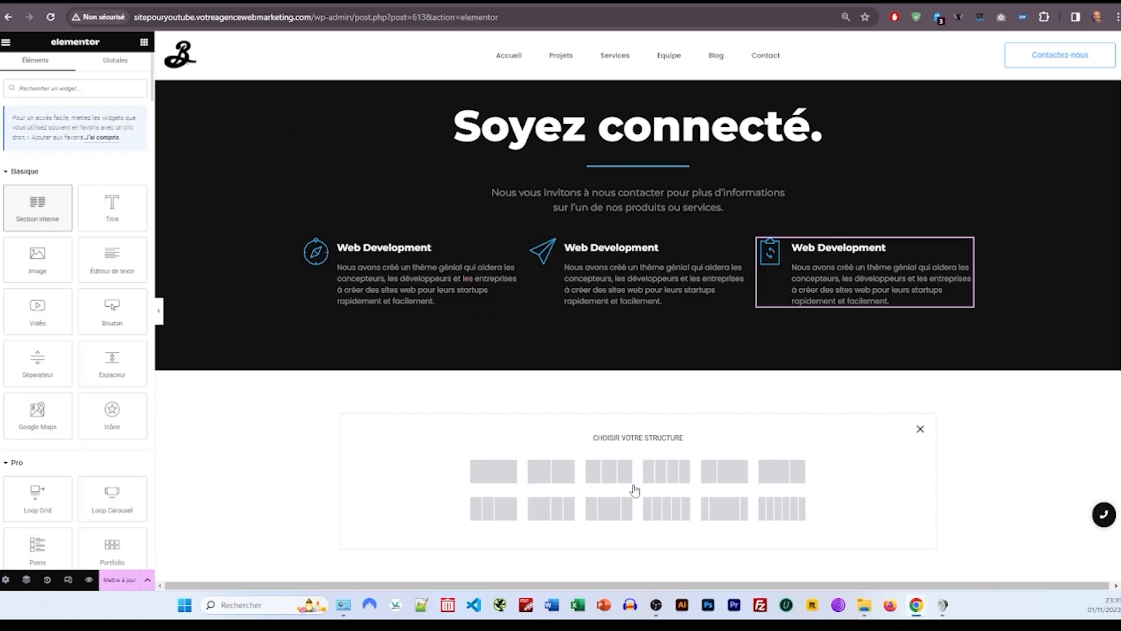
pyautogui.click(495, 473)
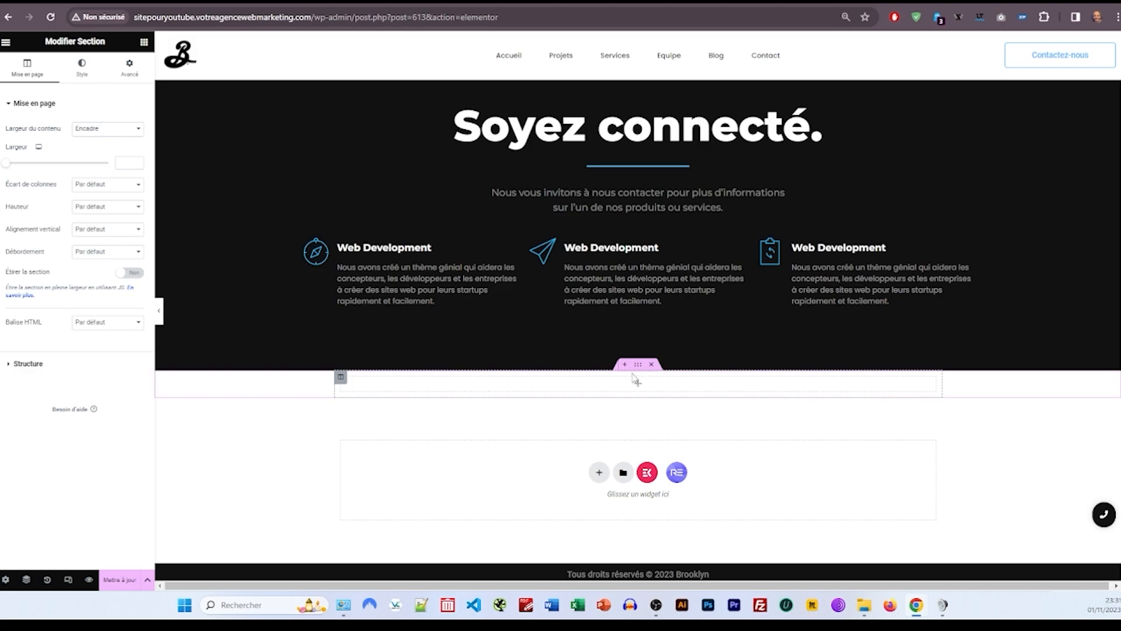
pyautogui.click(143, 43)
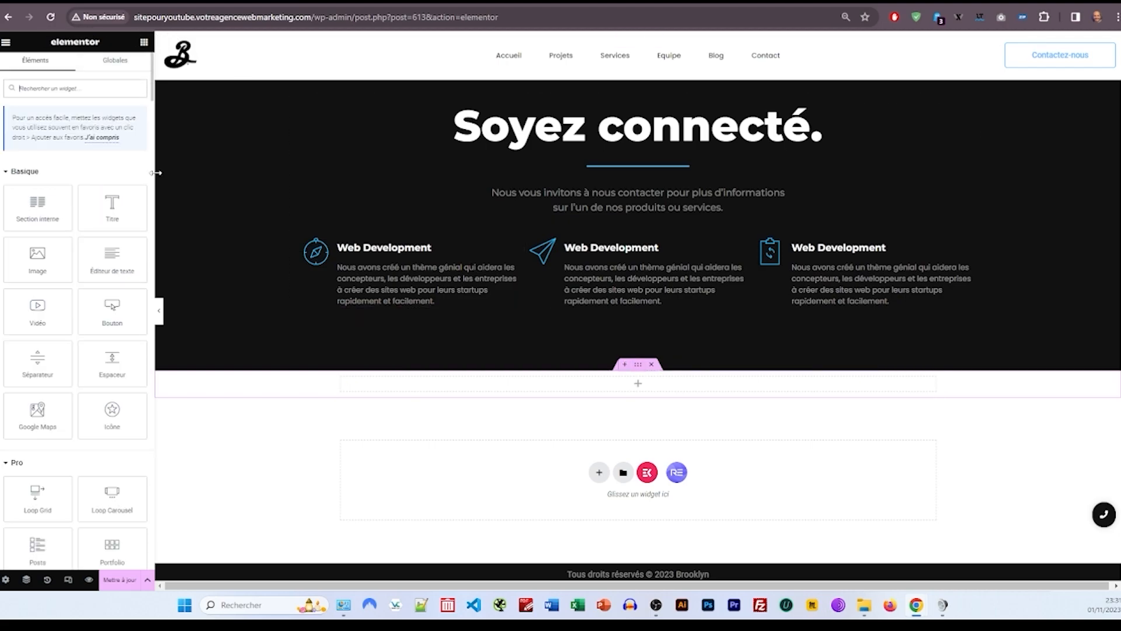
pyautogui.click(638, 366)
pyautogui.click(84, 75)
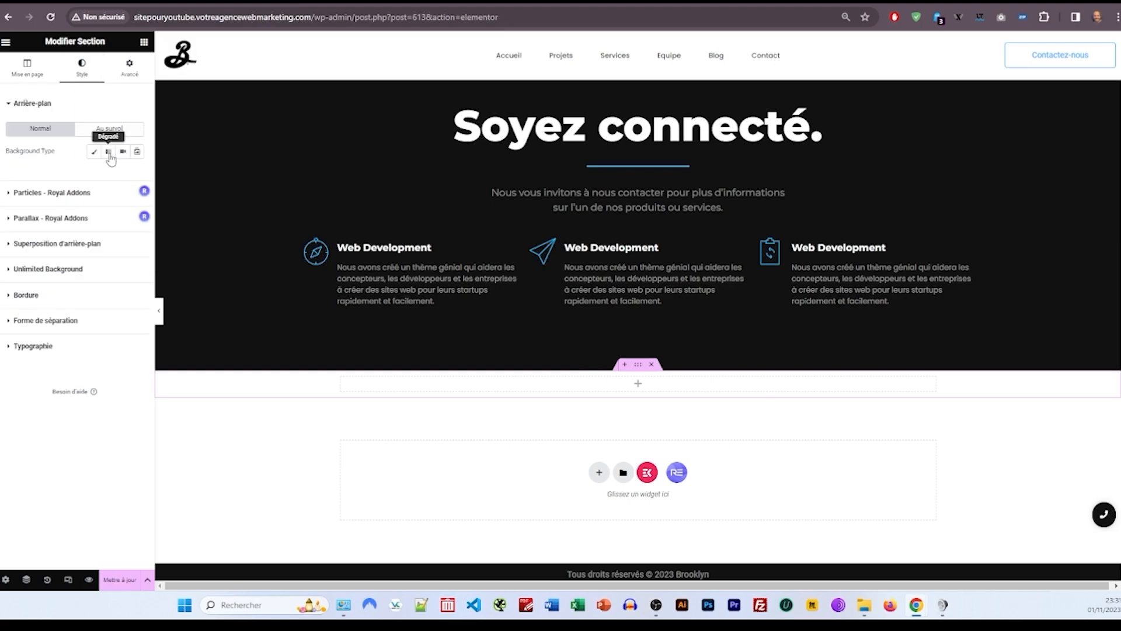
pyautogui.click(92, 153)
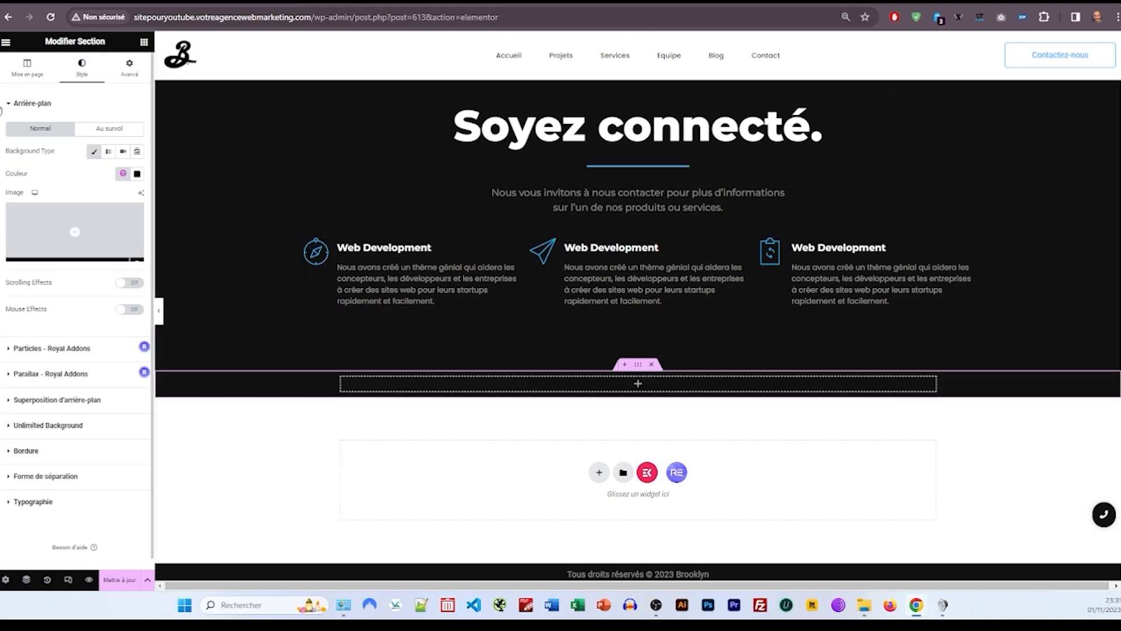
# Step: Find the Social Icons widget with "soci" and insert it into the new black section
pyautogui.click(143, 42)
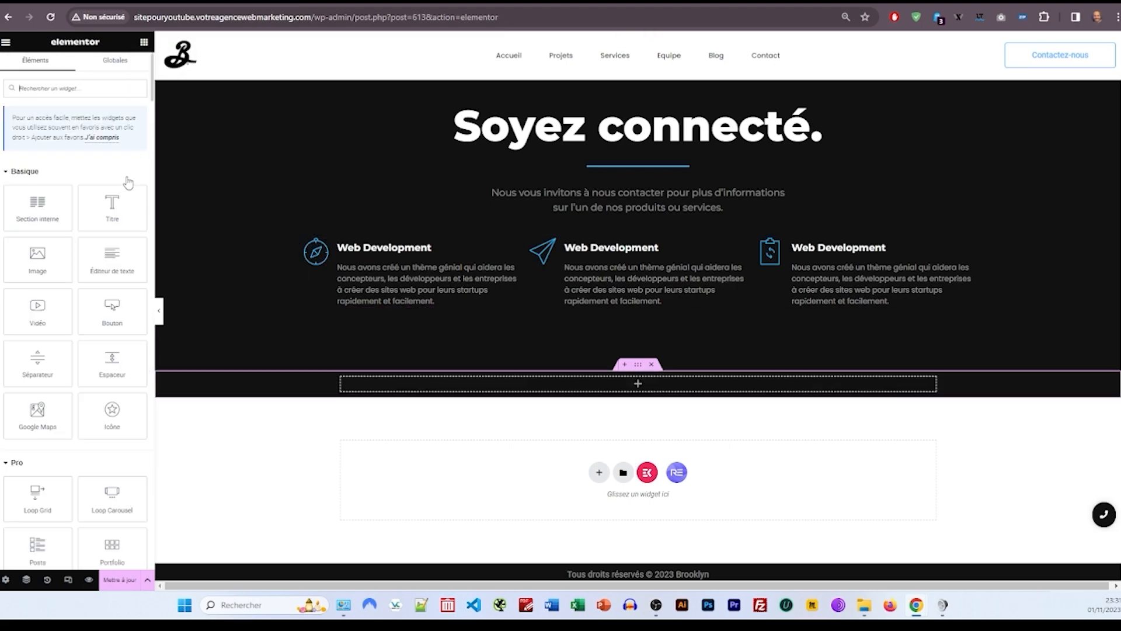
pyautogui.click(93, 89)
pyautogui.write('soci')
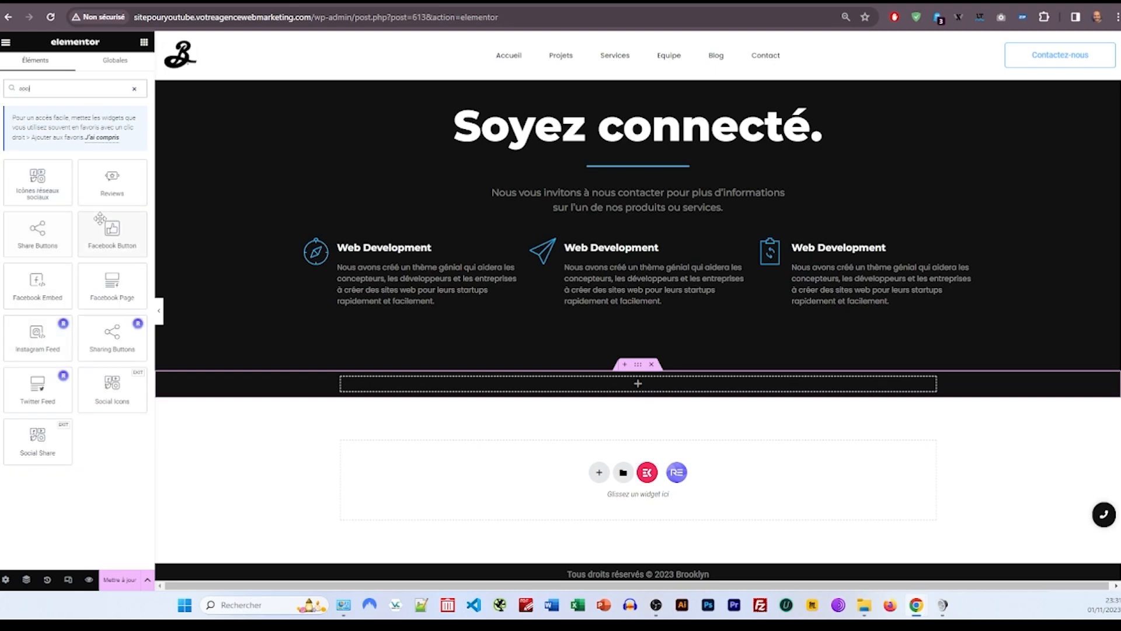
pyautogui.moveTo(112, 386); pyautogui.dragTo(523, 384)
# Step: Set the Facebook icon's normal colour to the Principal global colour
pyautogui.click(35, 182)
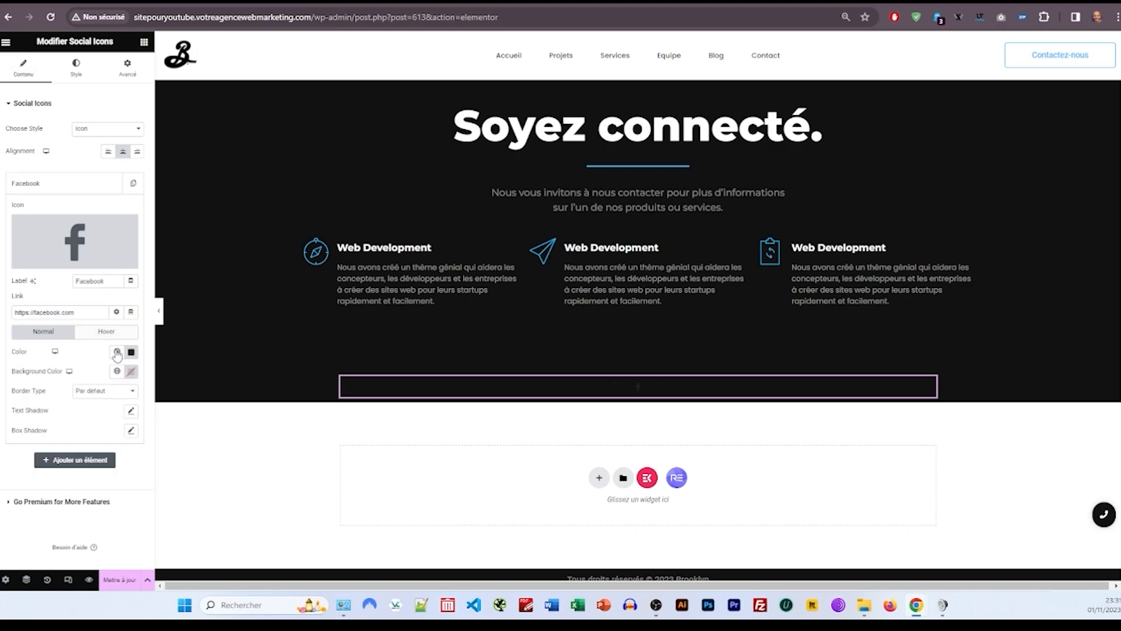
pyautogui.click(117, 352)
pyautogui.click(32, 397)
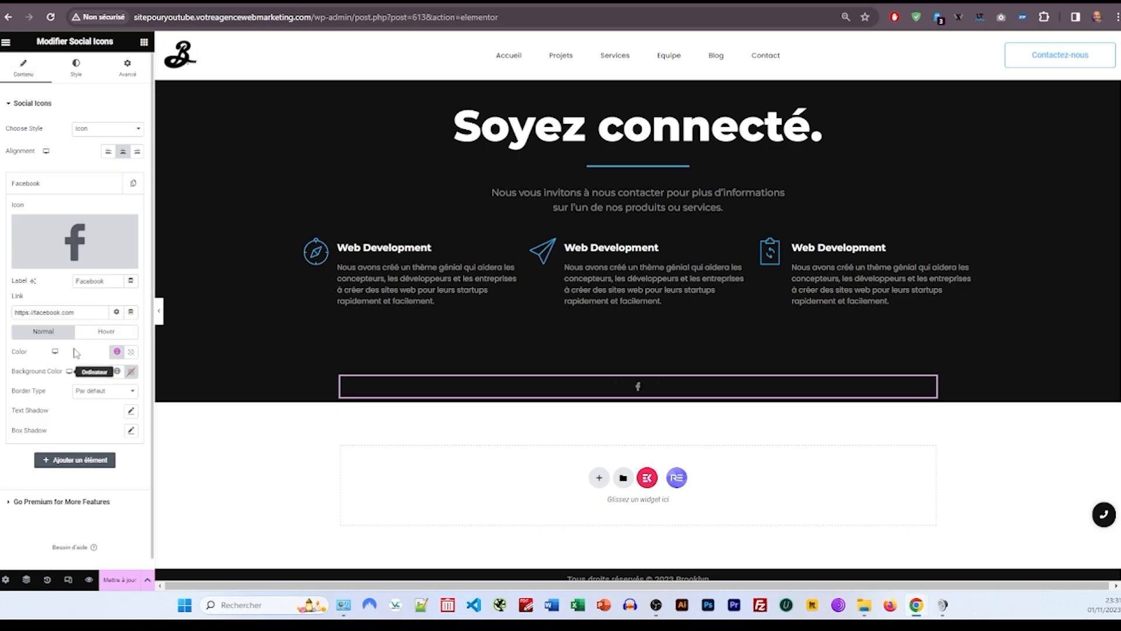
# Step: For the Facebook icon's hover state, apply a global colour to the icon and make its background fully transparent
pyautogui.click(101, 332)
pyautogui.click(117, 371)
pyautogui.click(116, 370)
pyautogui.click(130, 371)
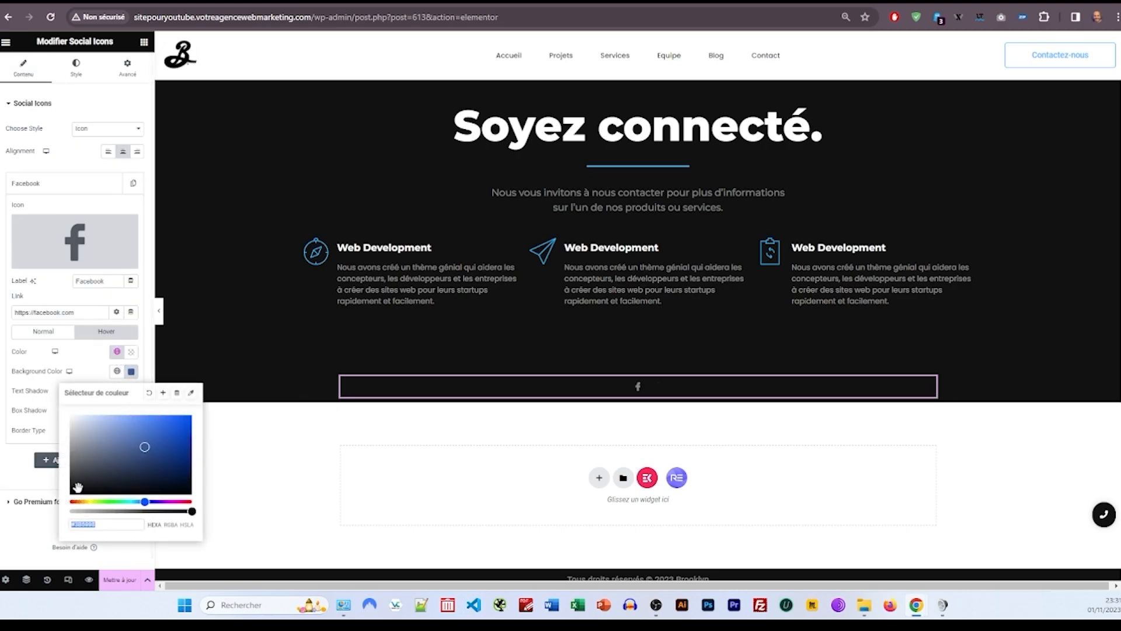
pyautogui.moveTo(93, 511); pyautogui.dragTo(52, 512)
# Step: Make the Facebook icon's normal background transparent, leave the hover border type at Par défaut, and collapse the item
pyautogui.click(63, 331)
pyautogui.click(131, 372)
pyautogui.click(93, 374)
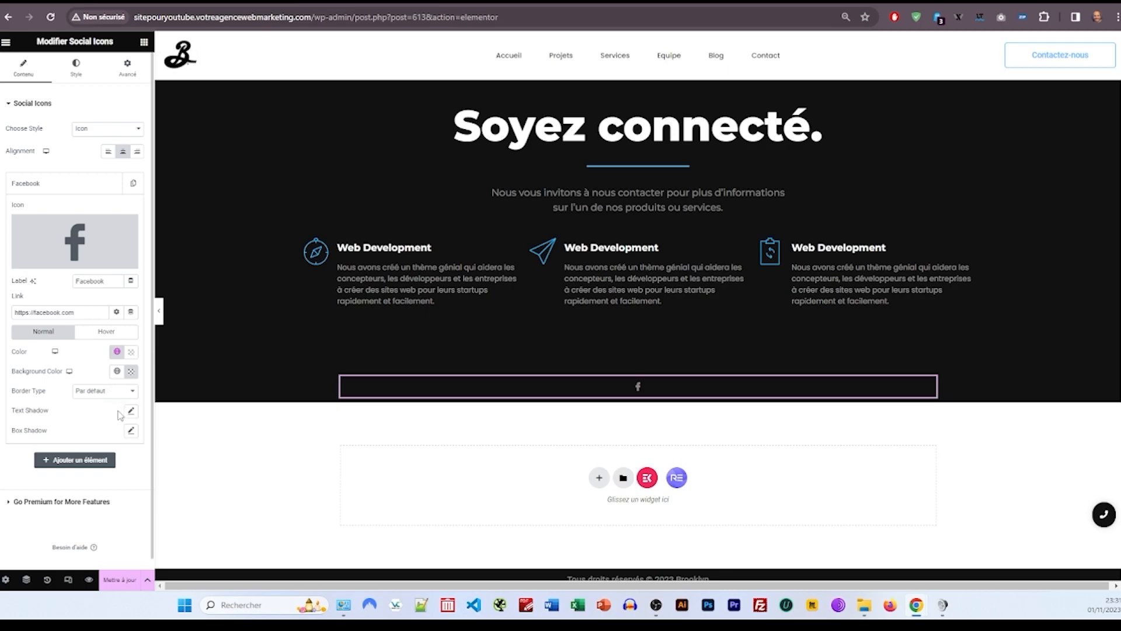
pyautogui.click(105, 332)
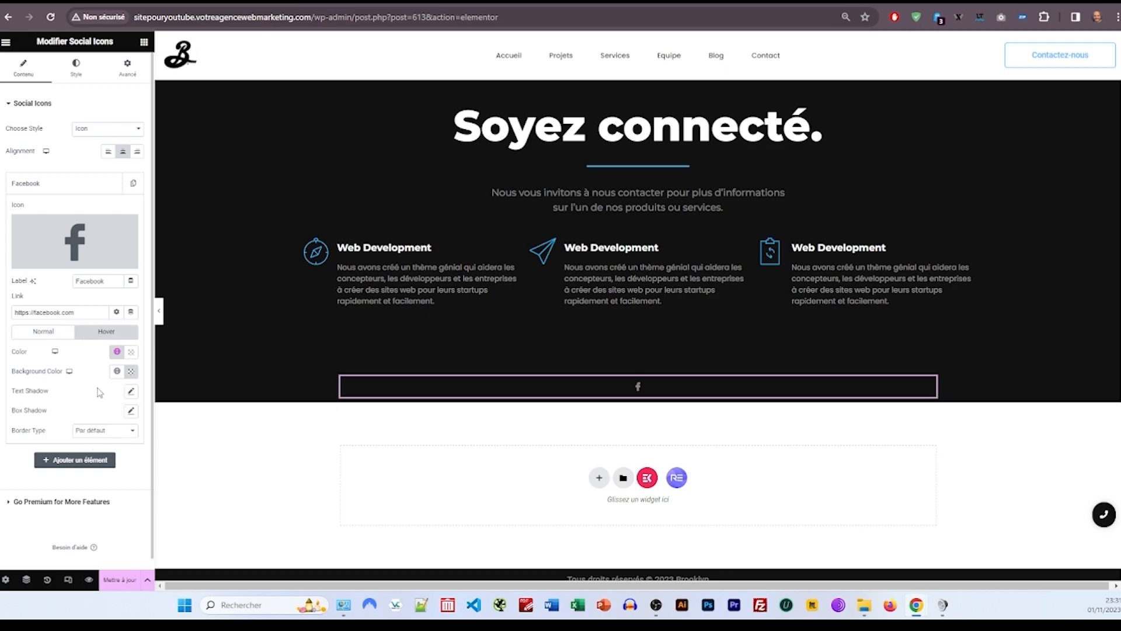
pyautogui.click(97, 431)
pyautogui.click(101, 431)
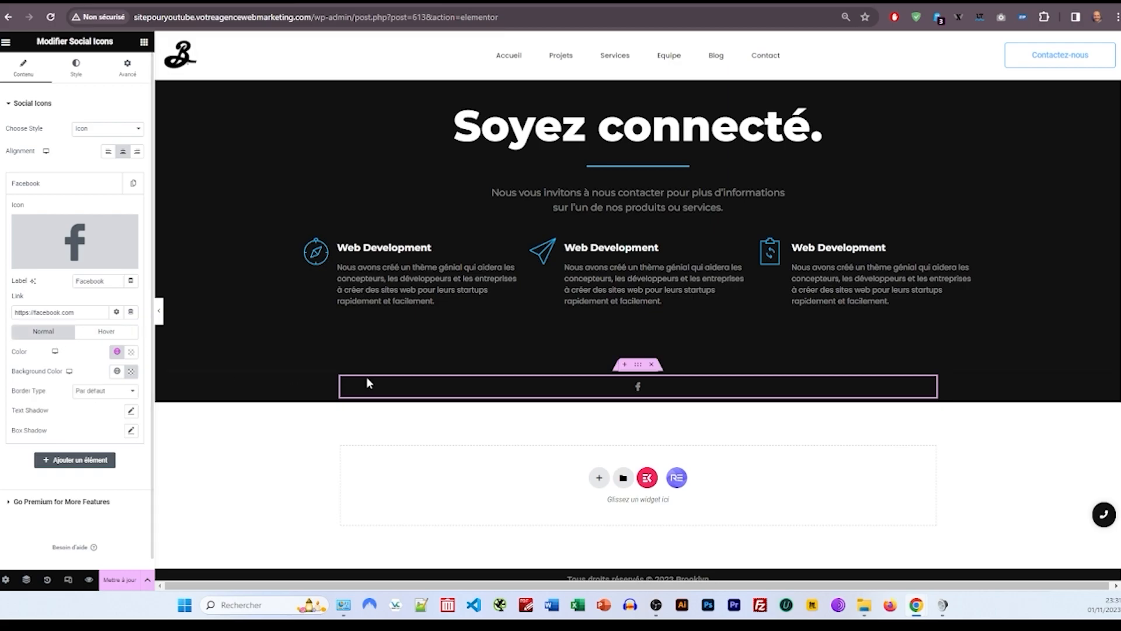
pyautogui.click(87, 184)
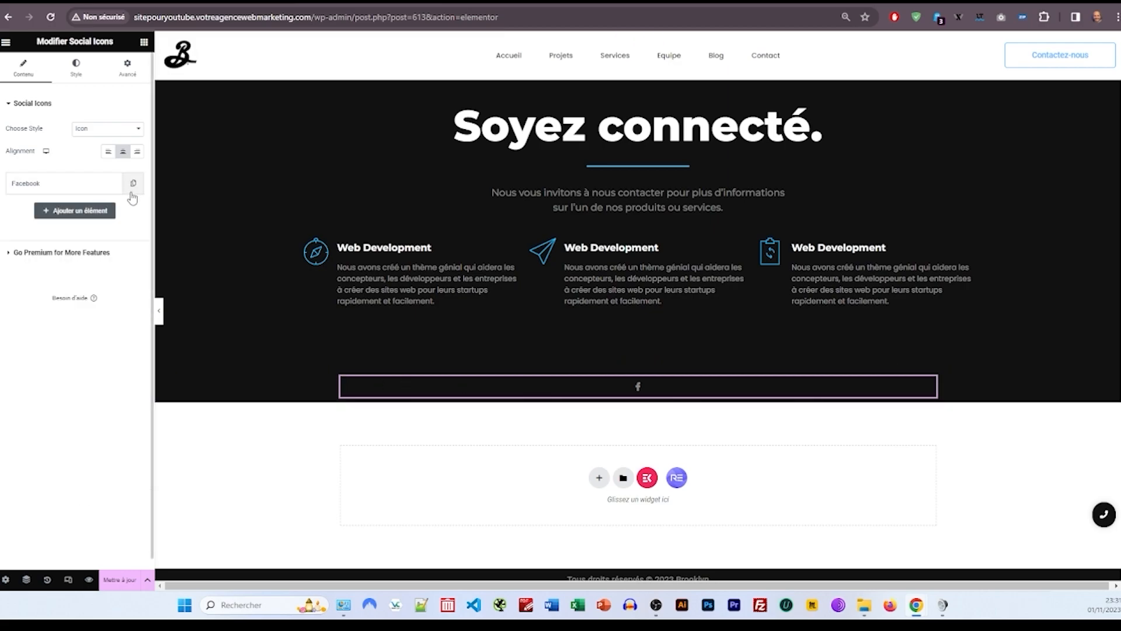
# Step: Add two more items to the social icons row, using the Instagram and Twitter icons
pyautogui.click(76, 210)
pyautogui.click(76, 238)
pyautogui.click(77, 213)
pyautogui.click(75, 269)
pyautogui.click(478, 149)
pyautogui.write('inst')
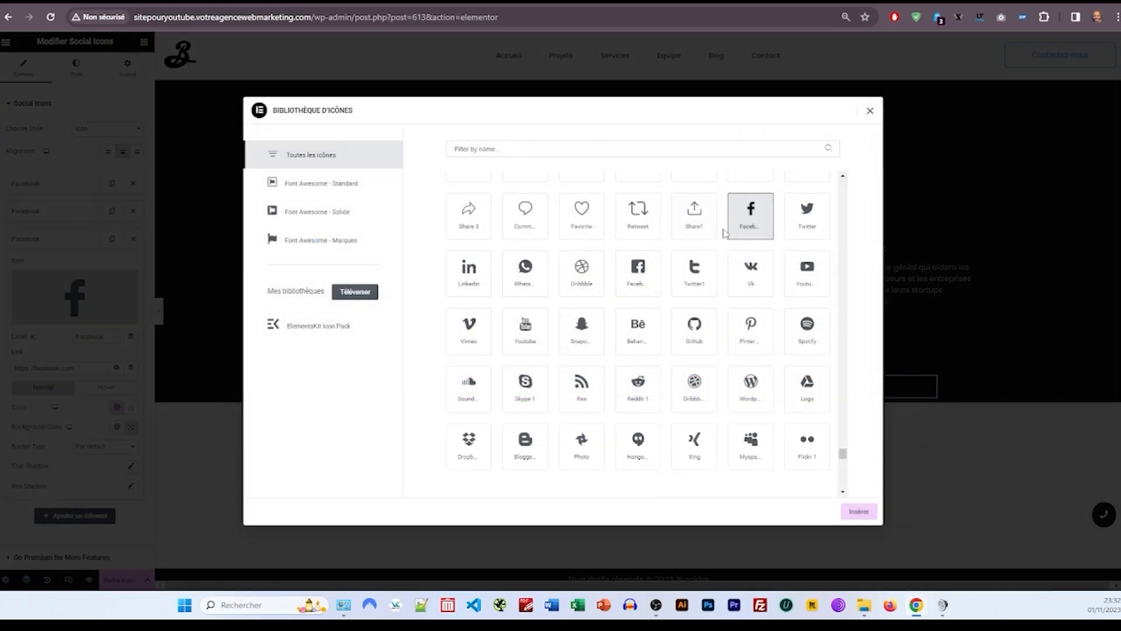
pyautogui.click(807, 215)
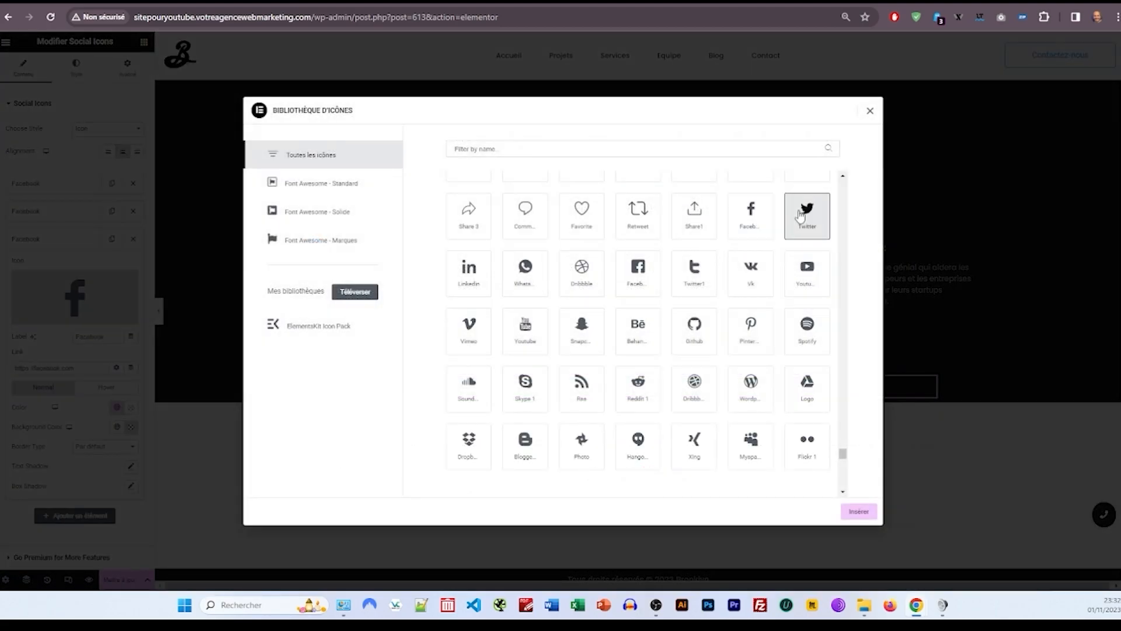
pyautogui.click(859, 511)
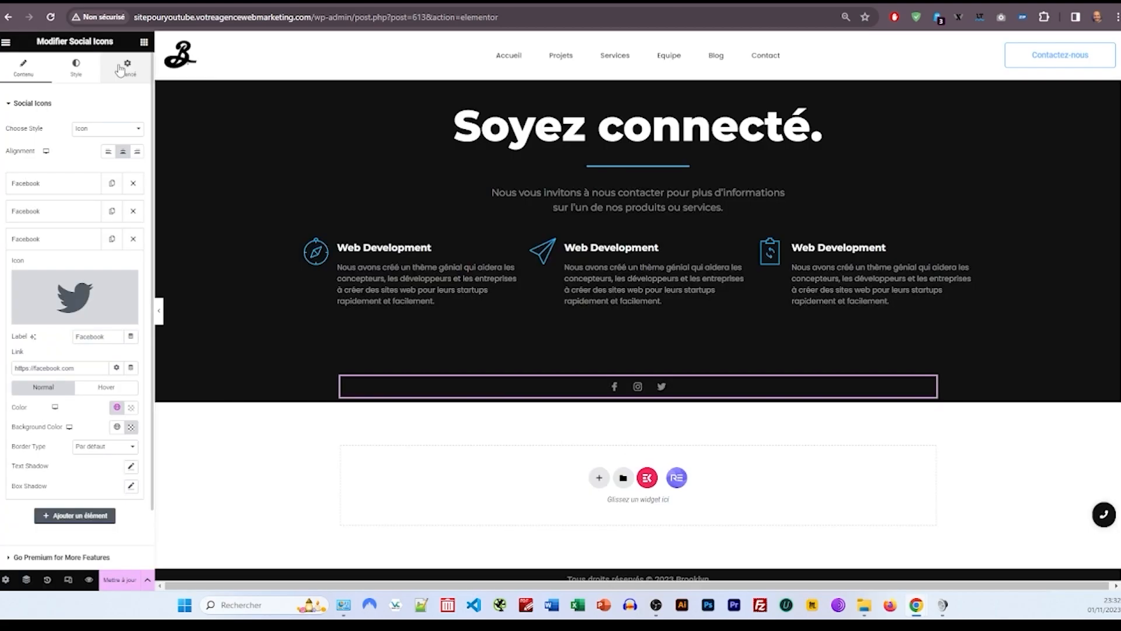
# Step: Insert a heading below the social icons row, enter "APPEL:" followed by the phone number, and centre it
pyautogui.click(143, 42)
pyautogui.moveTo(125, 205); pyautogui.dragTo(596, 390)
pyautogui.write('APPEL: 123-456-789')
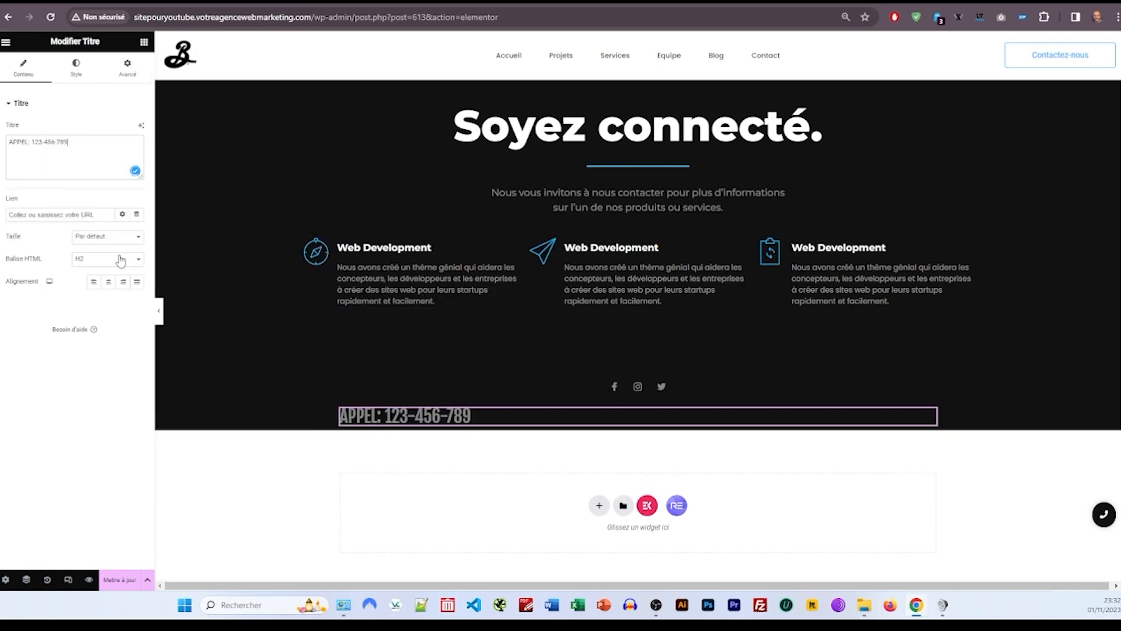
pyautogui.click(108, 285)
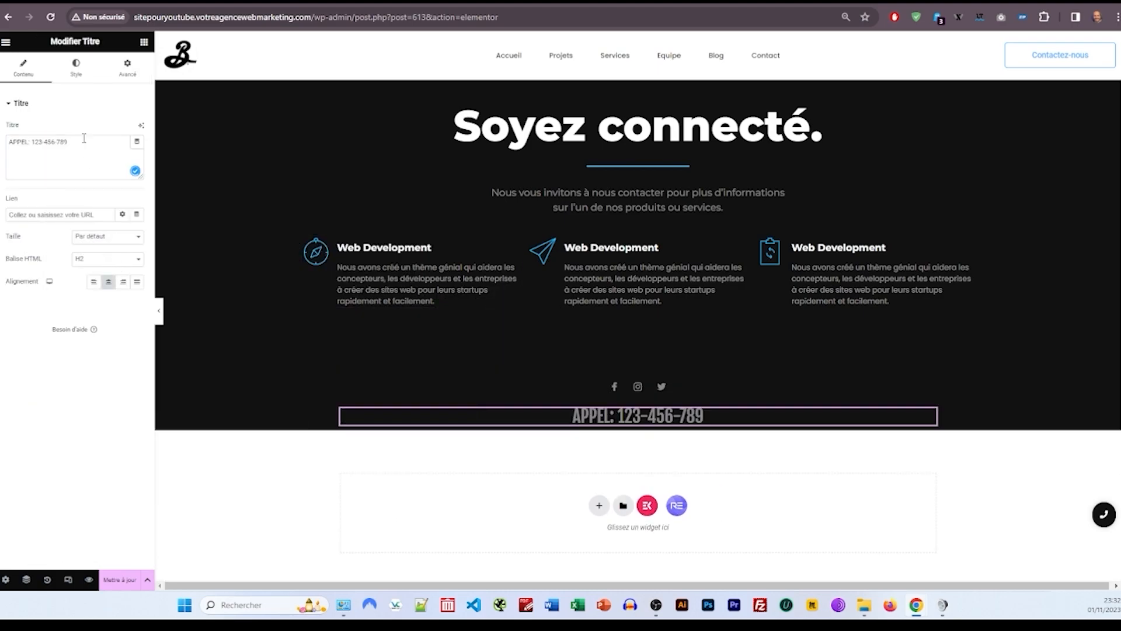
# Step: Set the phone heading's typography to Montserrat, size 40 px, weight 800 (Très gras)
pyautogui.click(75, 73)
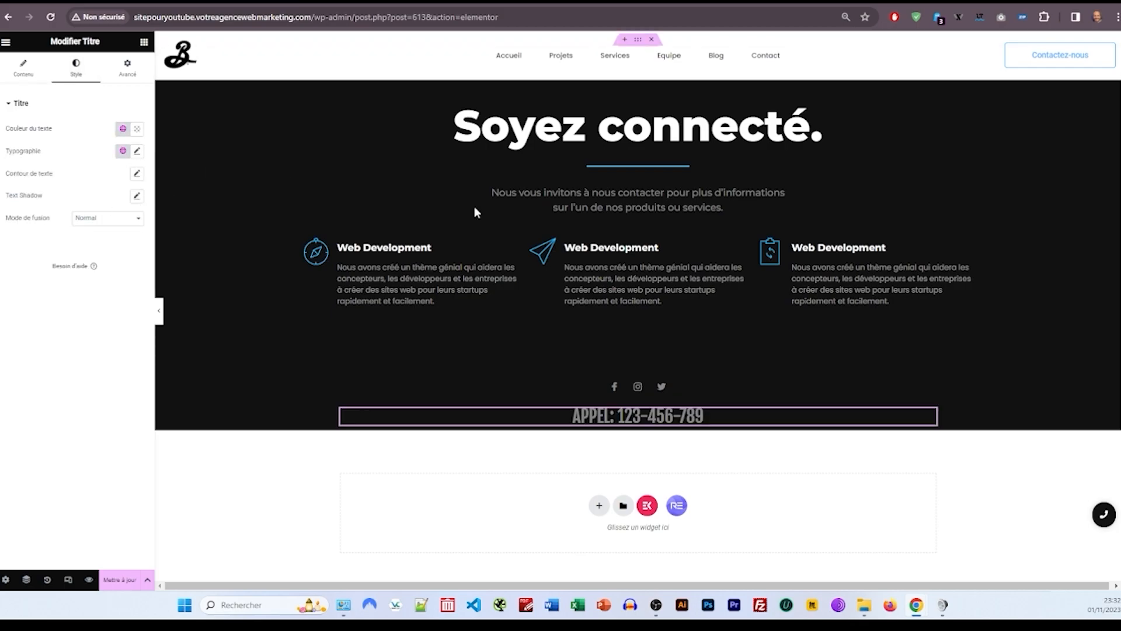
pyautogui.click(137, 152)
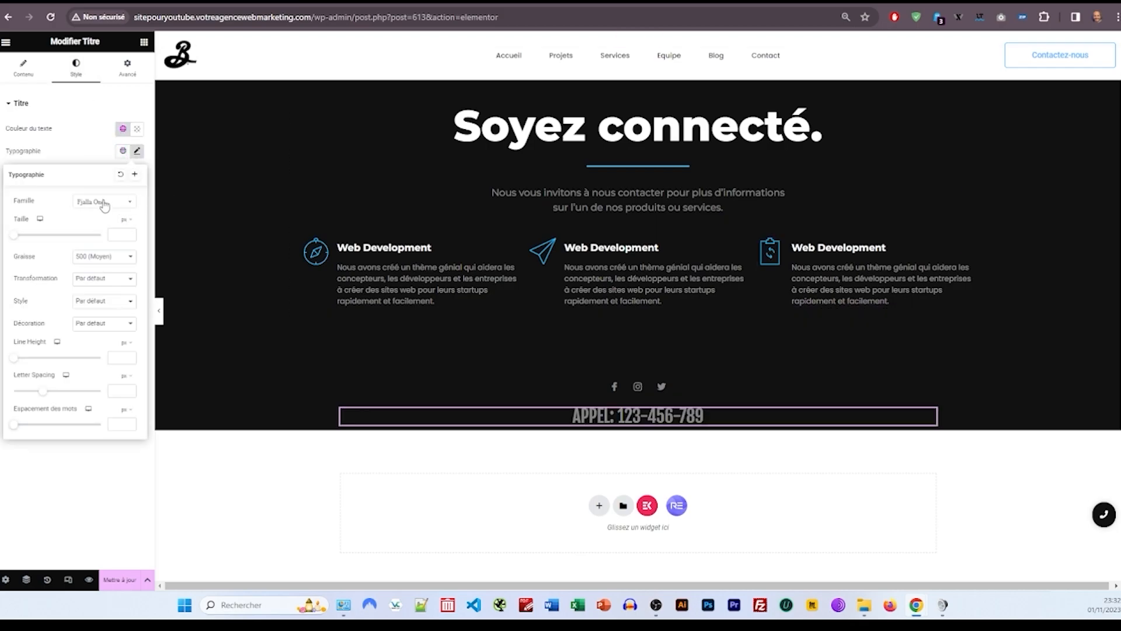
pyautogui.click(104, 204)
pyautogui.write('monts')
pyautogui.click(96, 244)
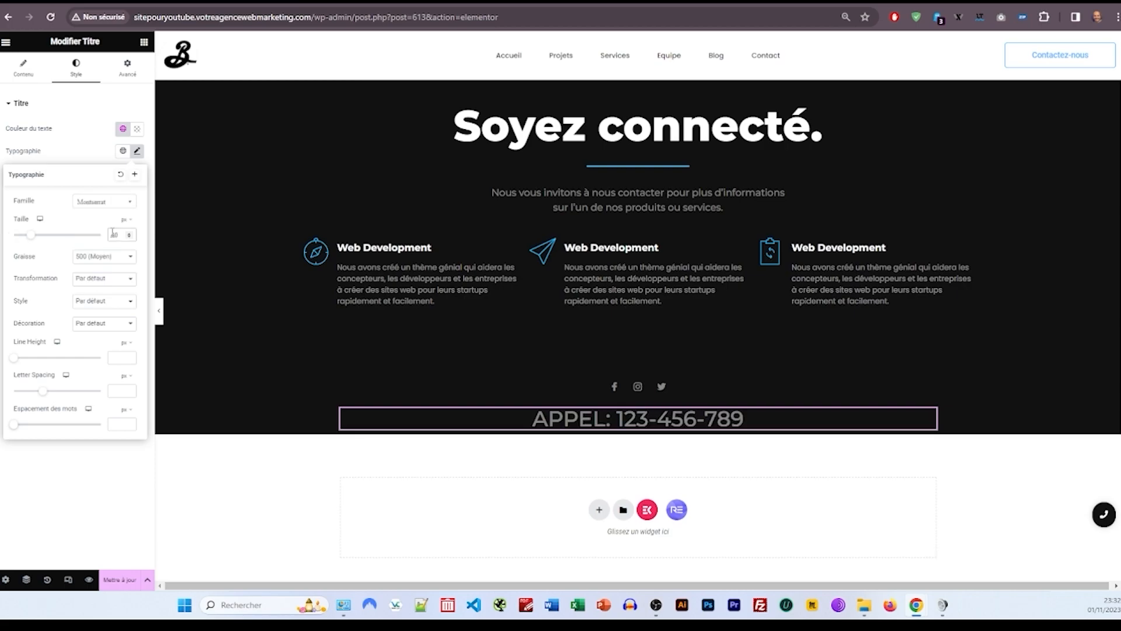
pyautogui.click(82, 258)
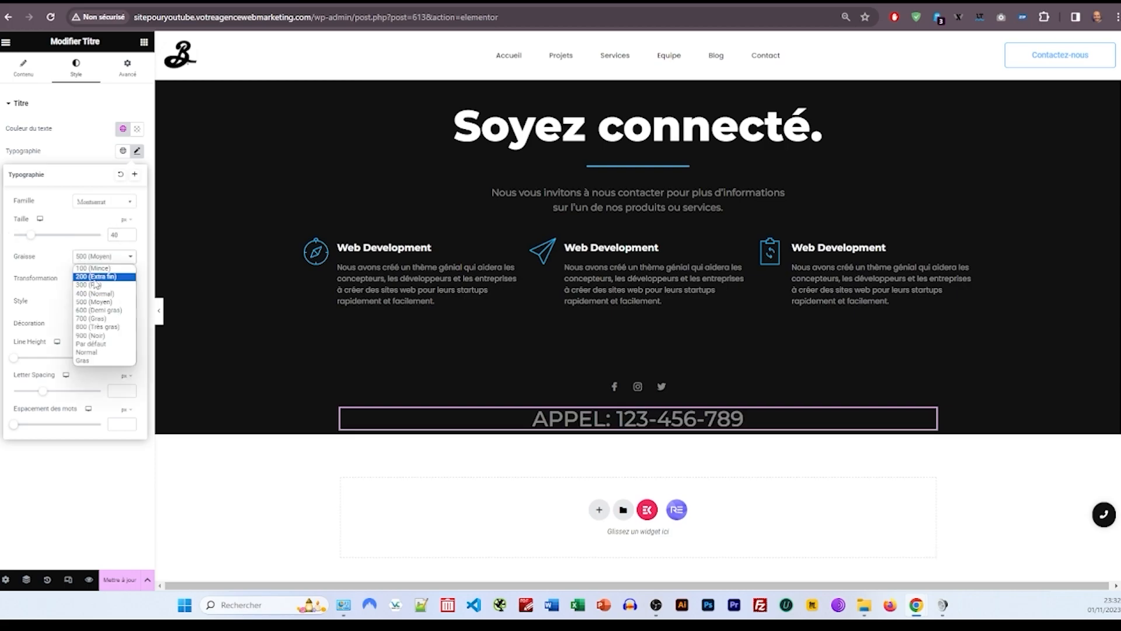
pyautogui.click(106, 328)
# Step: Set the phone heading's text colour to the nearly transparent white #FFFFFF10
pyautogui.click(137, 129)
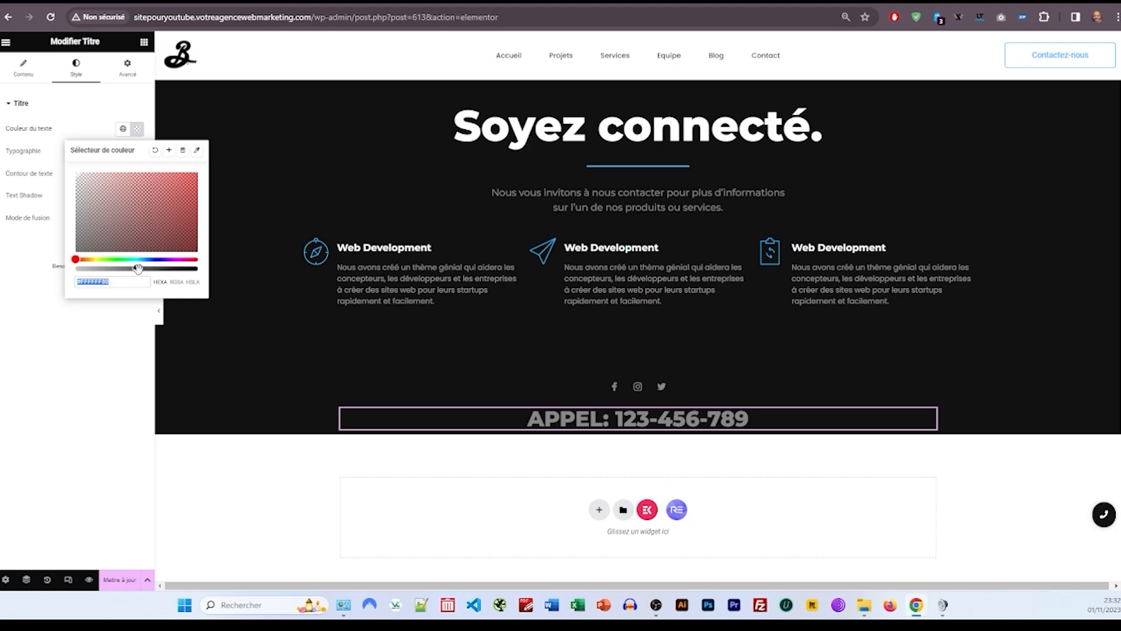
pyautogui.write('10')
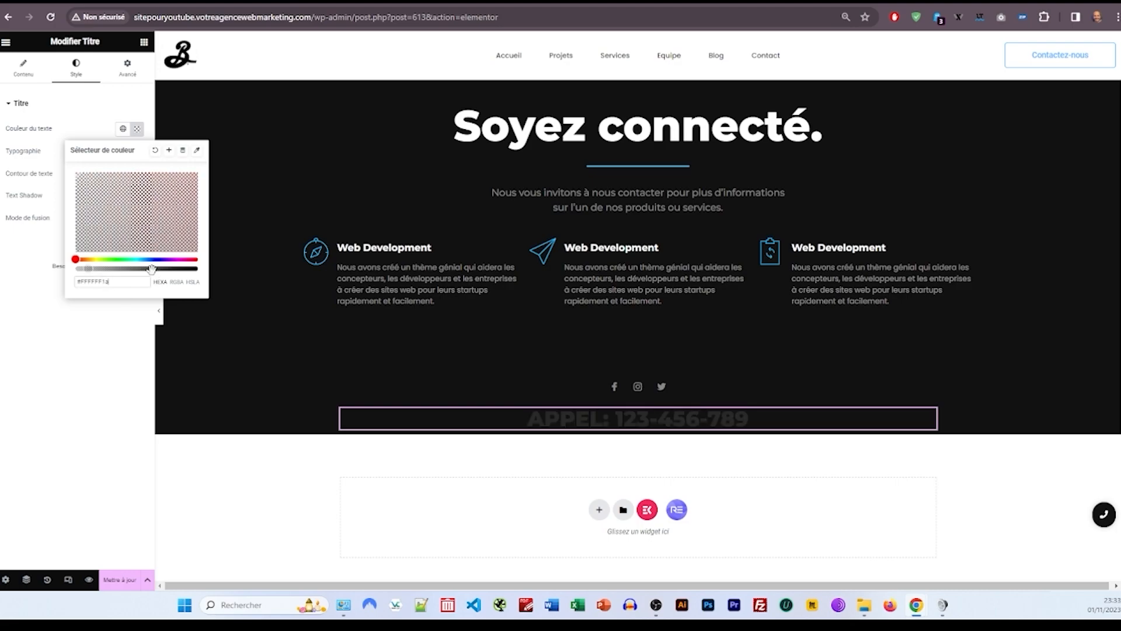
pyautogui.click(119, 330)
# Step: Duplicate the phone heading and replace the copy's text with the contact e-mail address
pyautogui.rightClick(556, 420)
pyautogui.click(589, 392)
pyautogui.click(48, 162)
pyautogui.hotkey('ctrl', 'a')
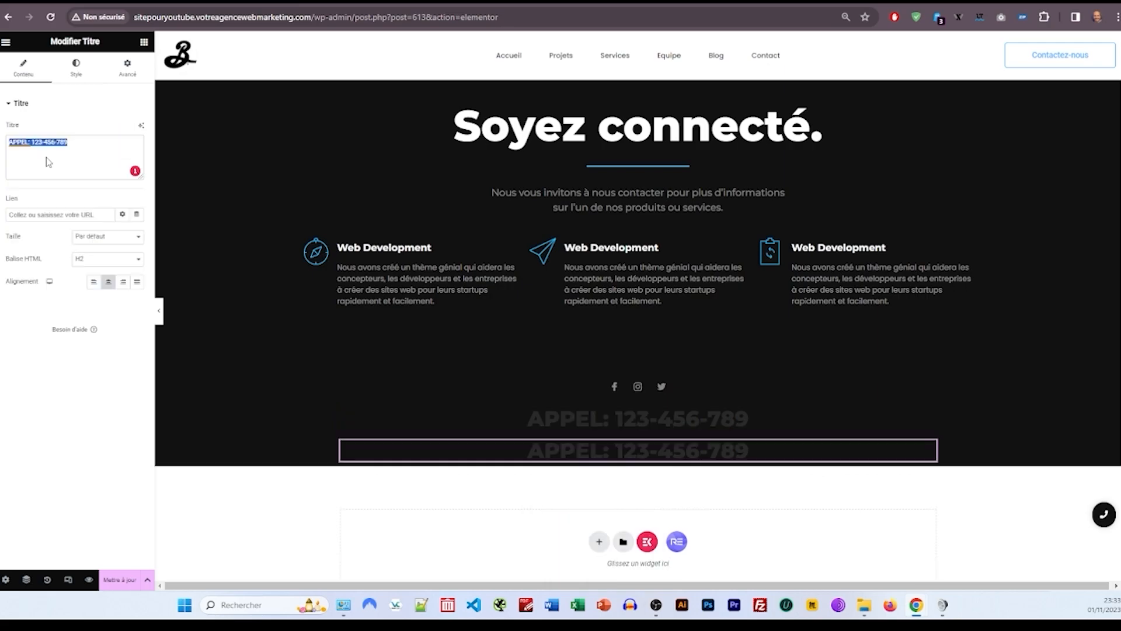
pyautogui.rightClick(49, 161)
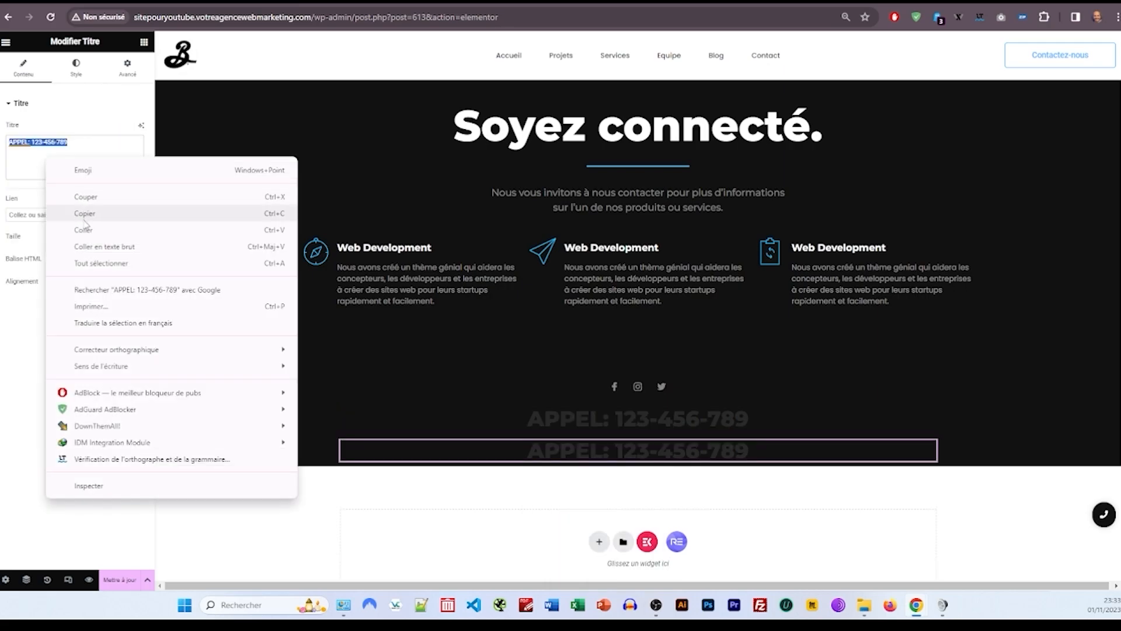
pyautogui.click(91, 231)
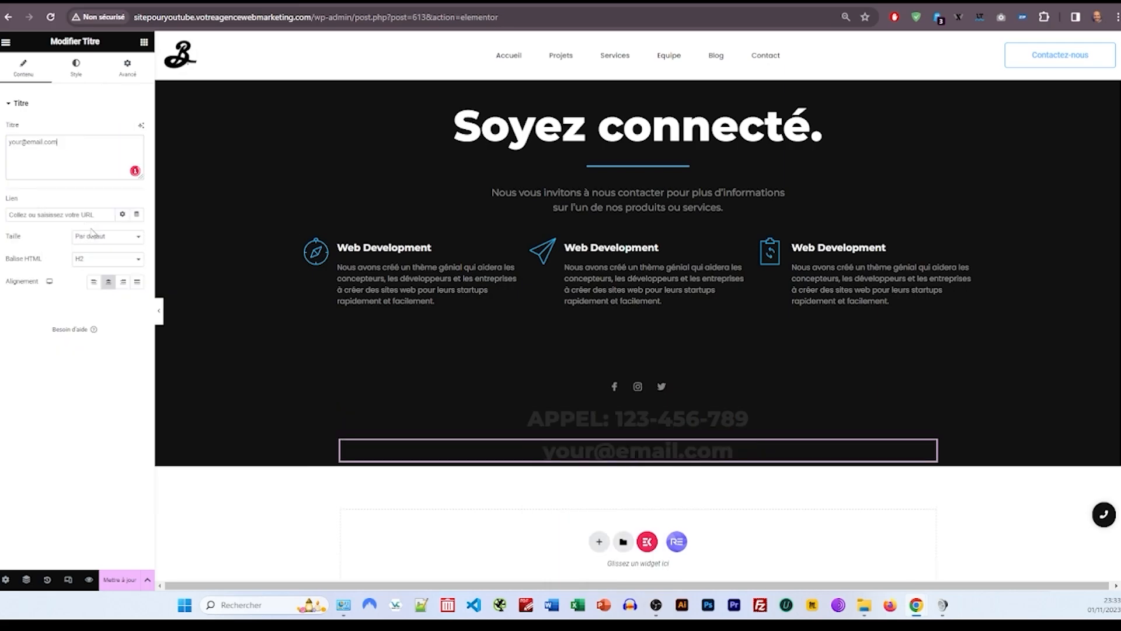
# Step: Link the e-mail heading to a dynamic Contact URL of type Email, leaving its address, subject and message empty
pyautogui.click(136, 214)
pyautogui.scroll(-3, 54, 332)
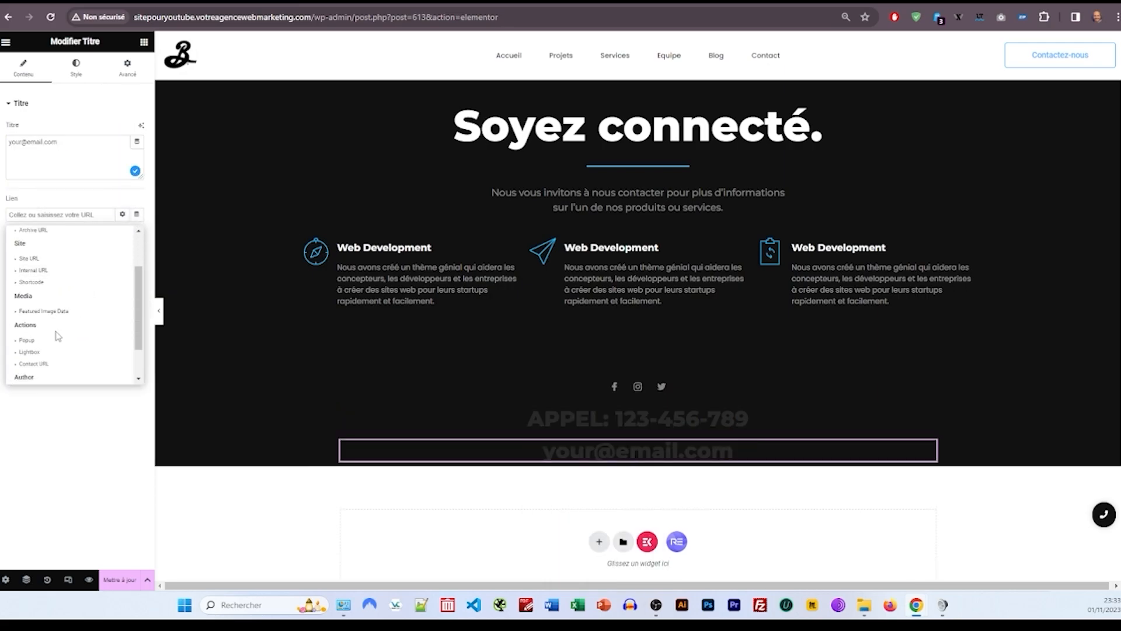
pyautogui.click(51, 364)
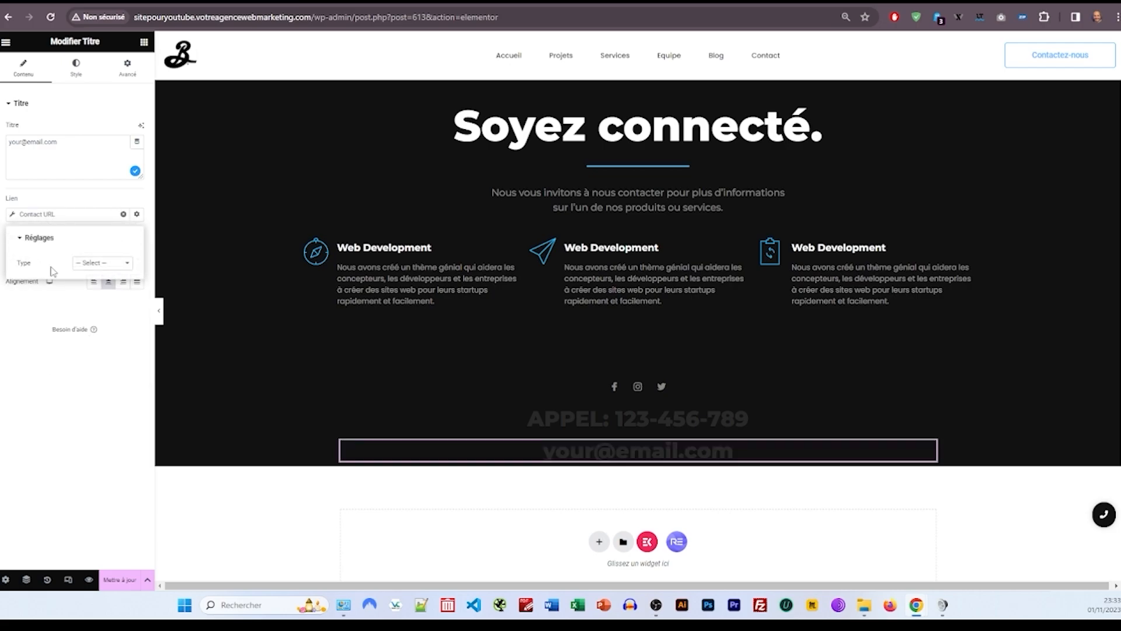
pyautogui.click(101, 264)
pyautogui.click(105, 282)
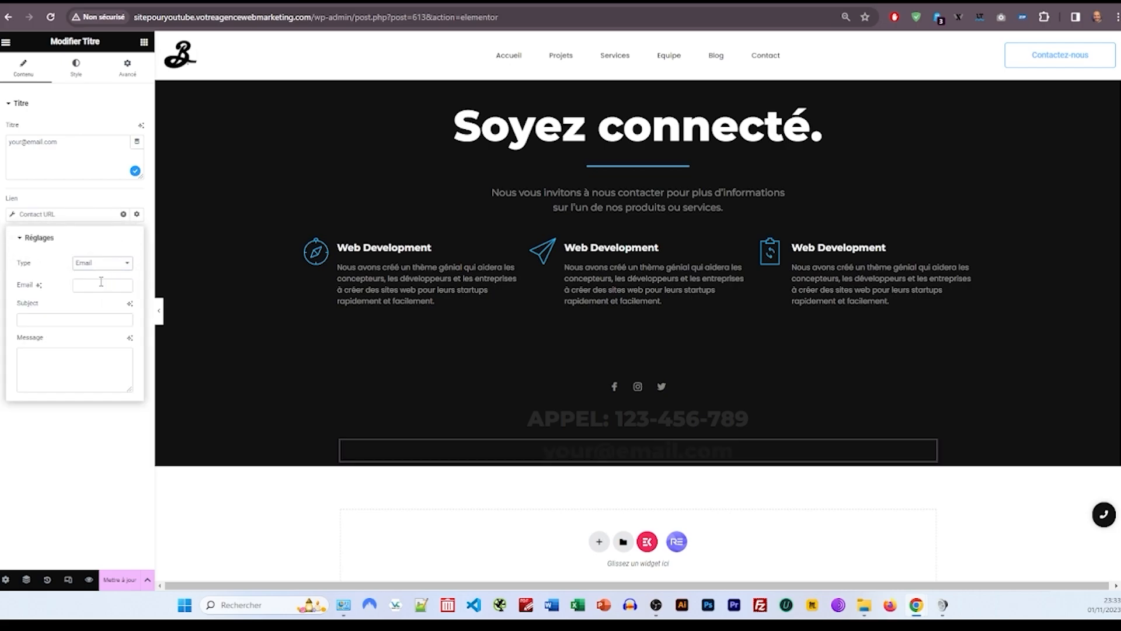
pyautogui.click(523, 435)
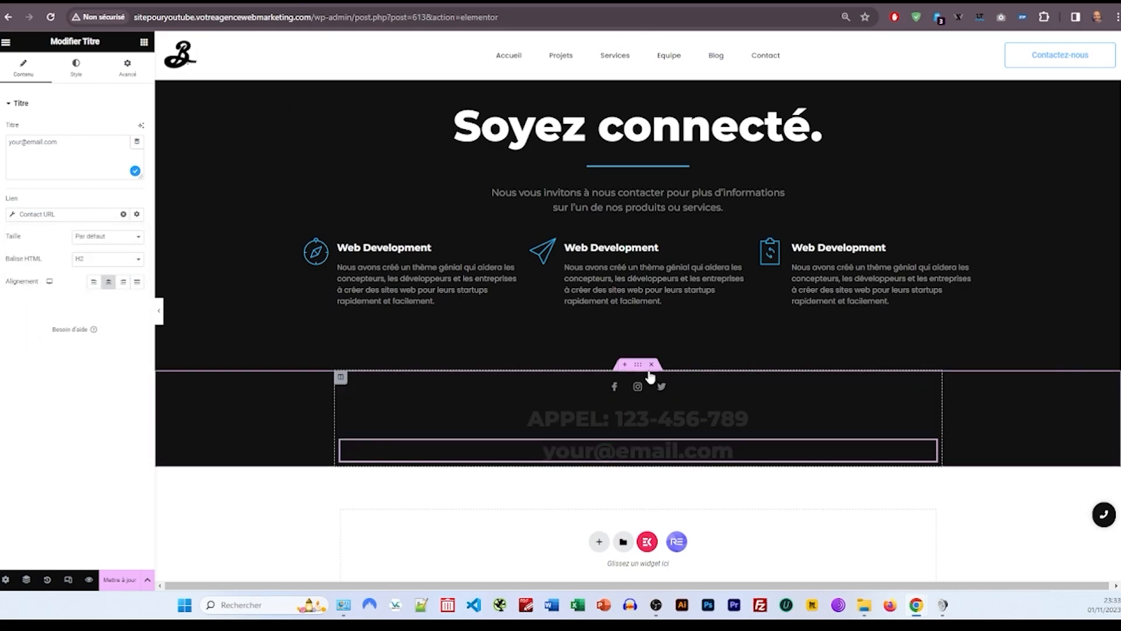
# Step: Set the bottom inner margin of the section holding the social icons and contact headings to 100 px
pyautogui.click(637, 364)
pyautogui.click(129, 67)
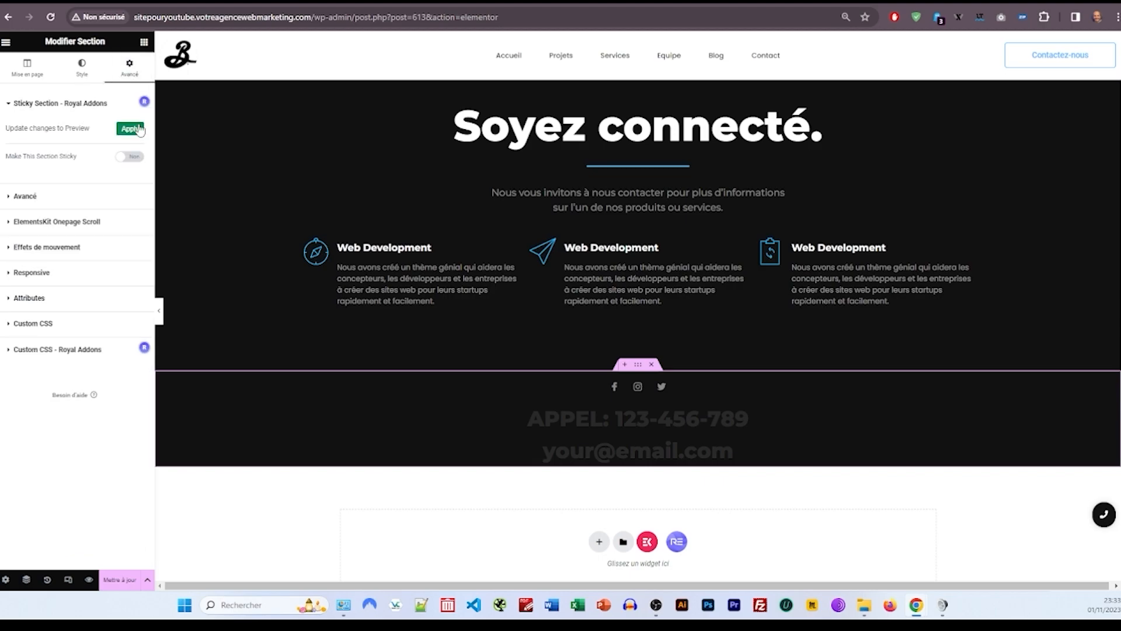
pyautogui.click(80, 199)
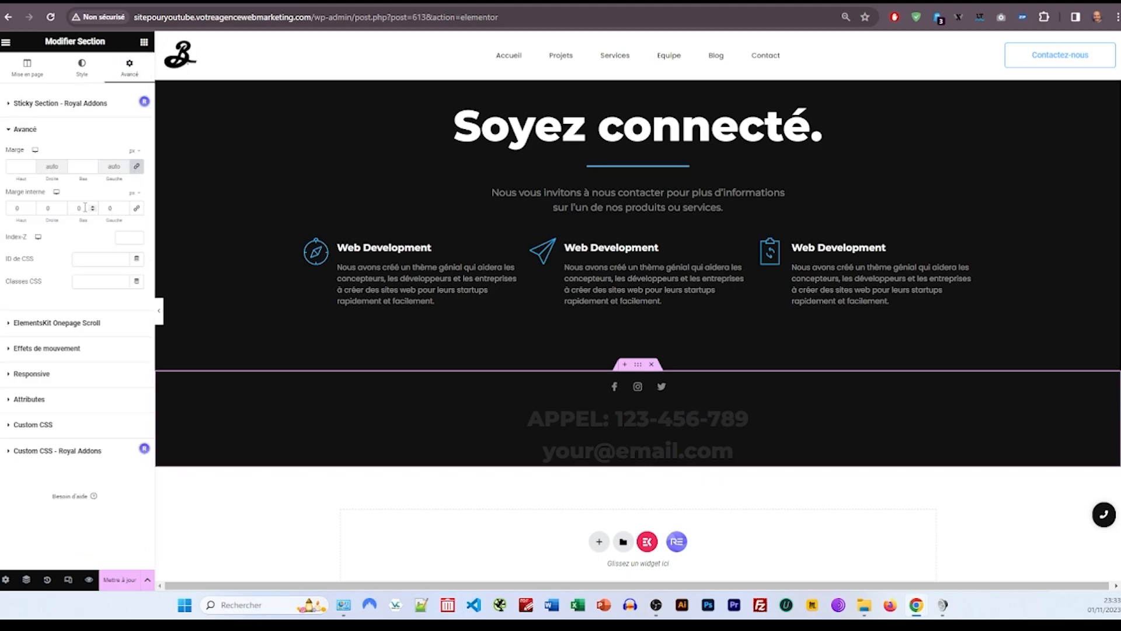
pyautogui.write('100')
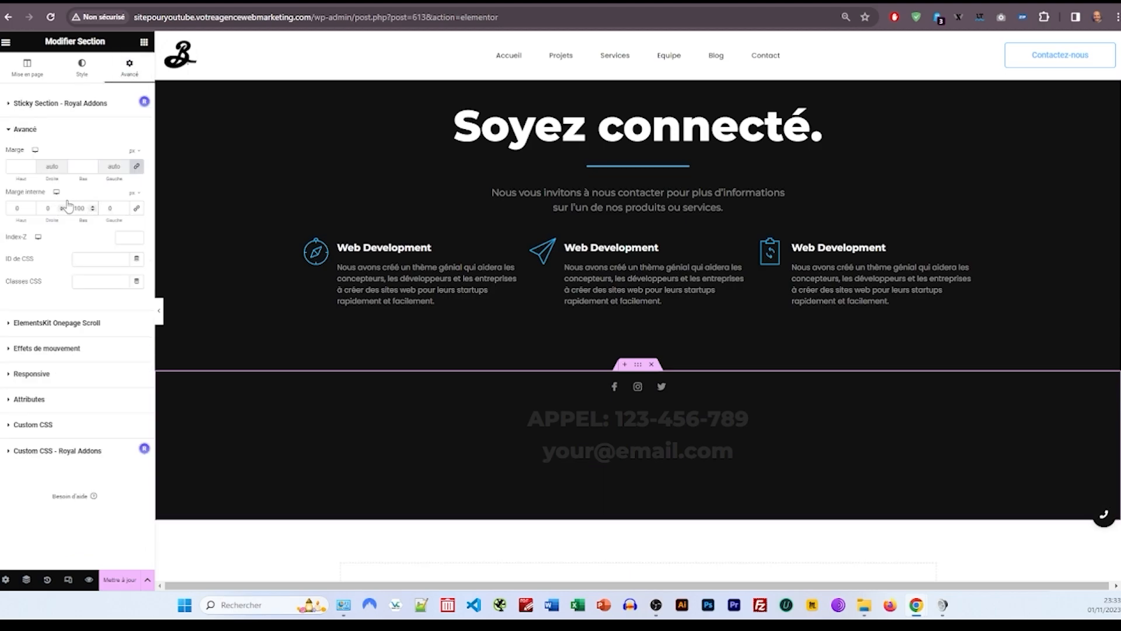
# Step: Find the Icônes réseaux sociaux widget with "soc" and insert it above the existing social icons row
pyautogui.click(144, 43)
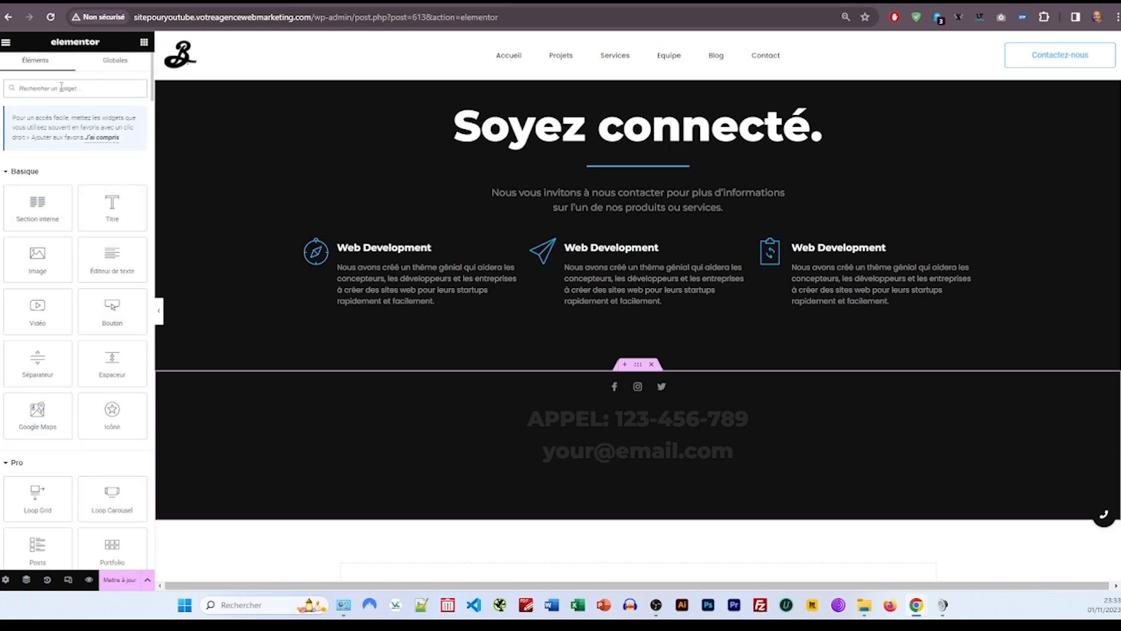
pyautogui.write('soc')
pyautogui.moveTo(38, 182); pyautogui.dragTo(604, 395)
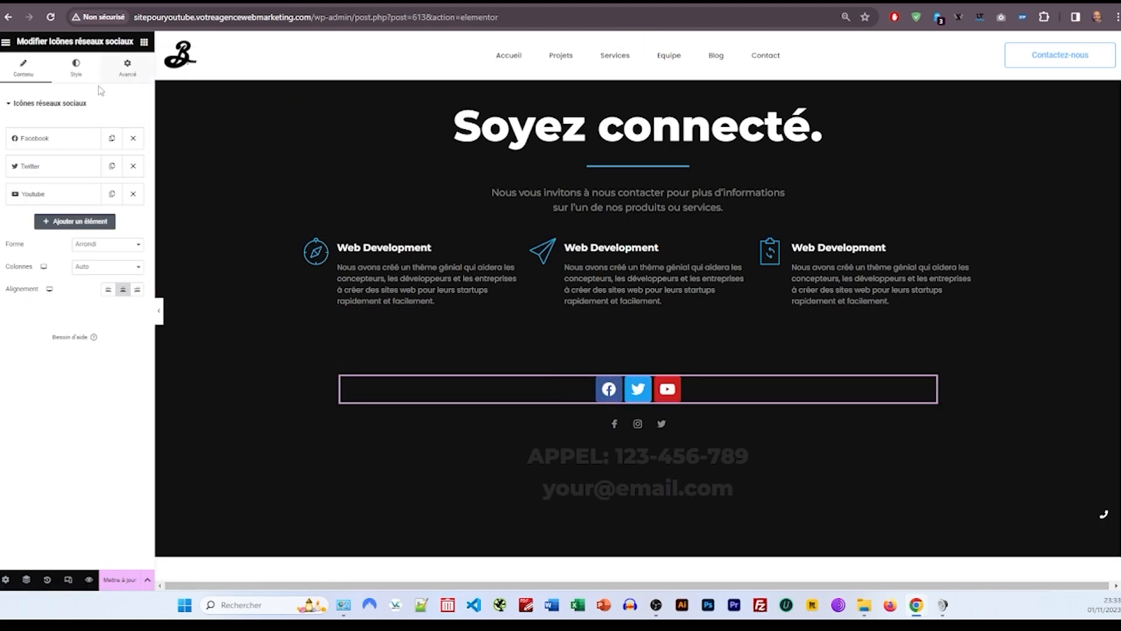
pyautogui.click(76, 70)
pyautogui.click(40, 74)
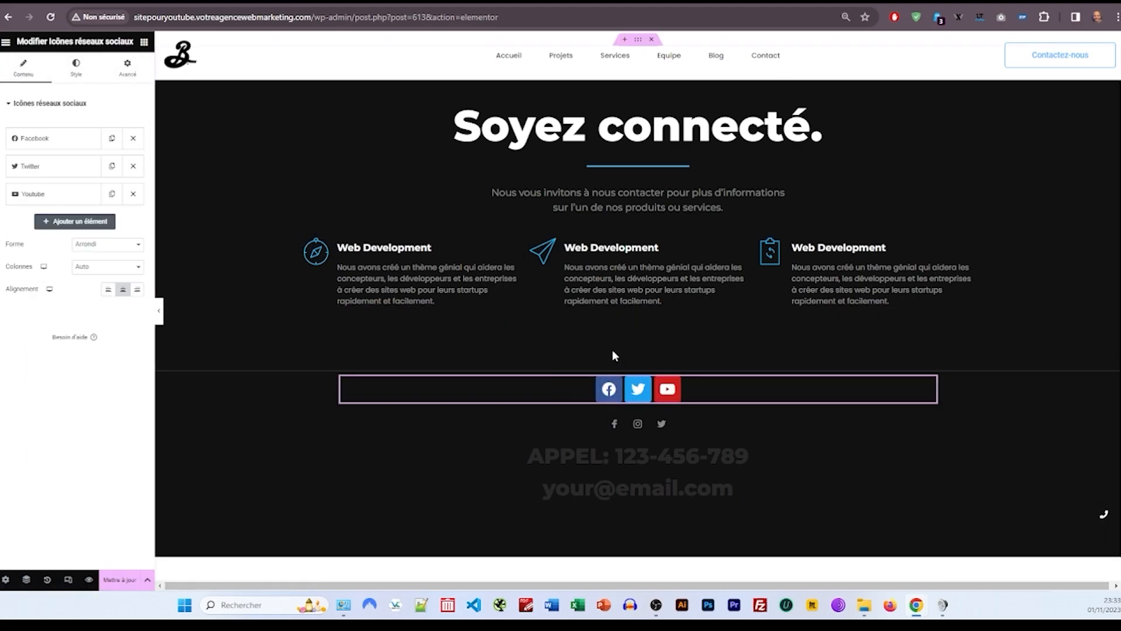
pyautogui.rightClick(653, 451)
pyautogui.click(656, 415)
pyautogui.rightClick(610, 392)
pyautogui.click(647, 447)
# Step: Delete the older Social Icons row beneath the new social network icons
pyautogui.click(640, 428)
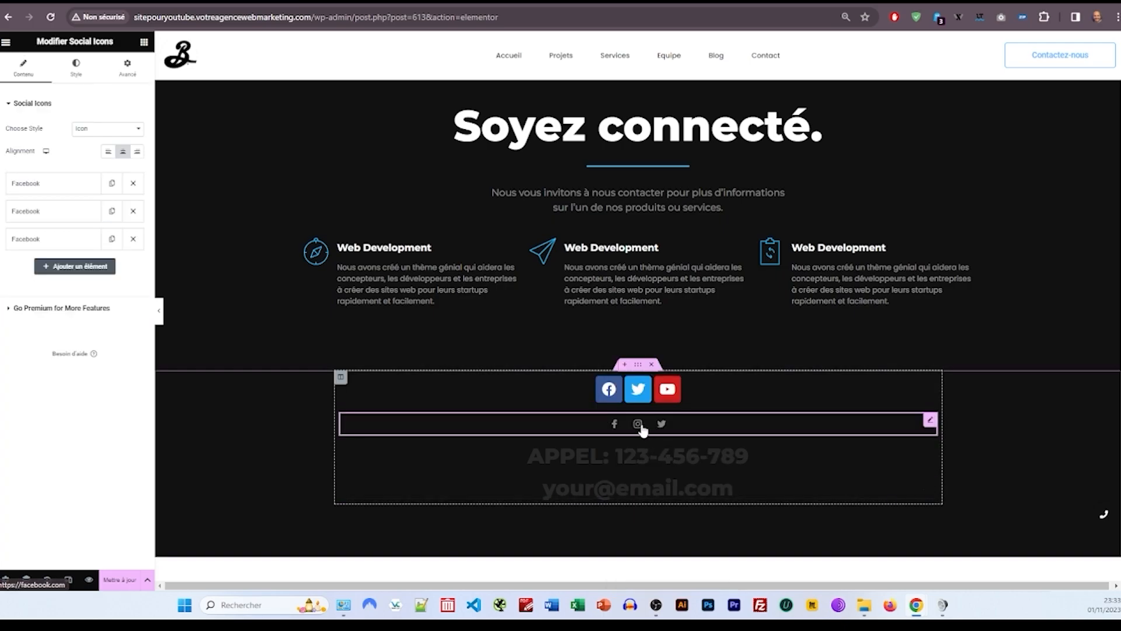
pyautogui.rightClick(639, 428)
pyautogui.click(662, 578)
# Step: Switch the new social network icons to Personnalisé colours, with a fully transparent principal colour and a global secondary colour
pyautogui.click(619, 389)
pyautogui.click(76, 67)
pyautogui.click(32, 69)
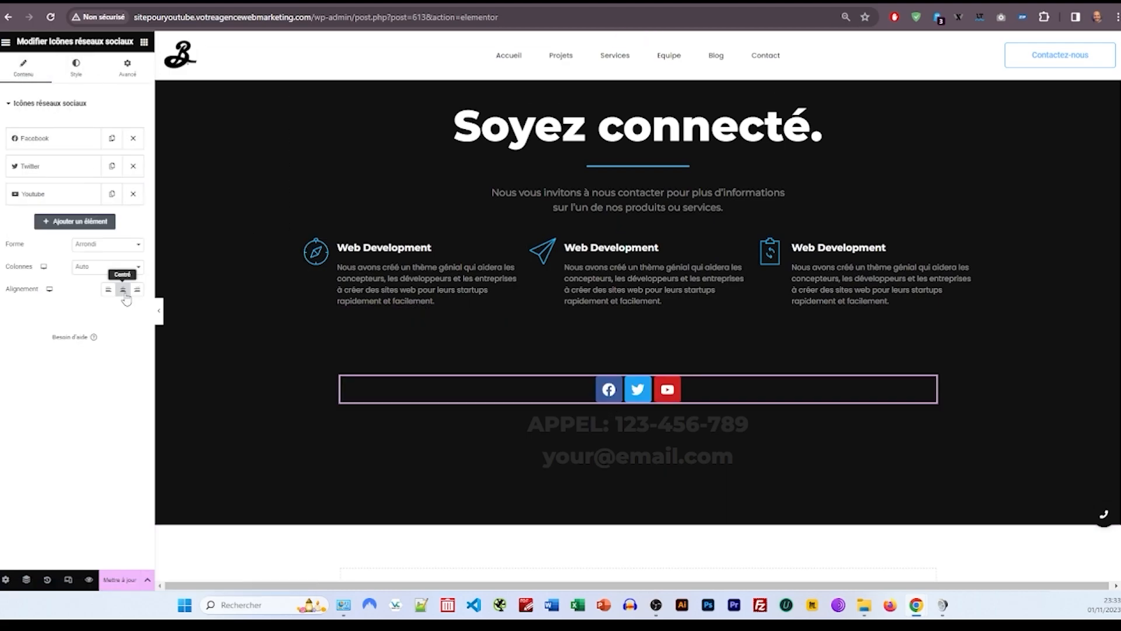
pyautogui.click(76, 67)
pyautogui.click(109, 128)
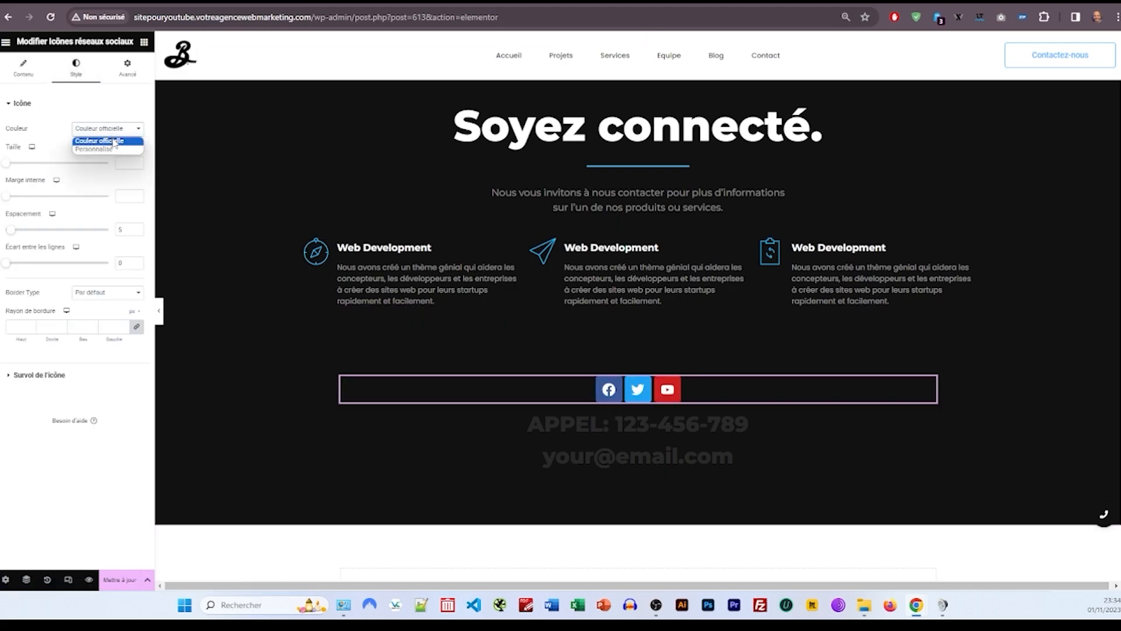
pyautogui.click(109, 149)
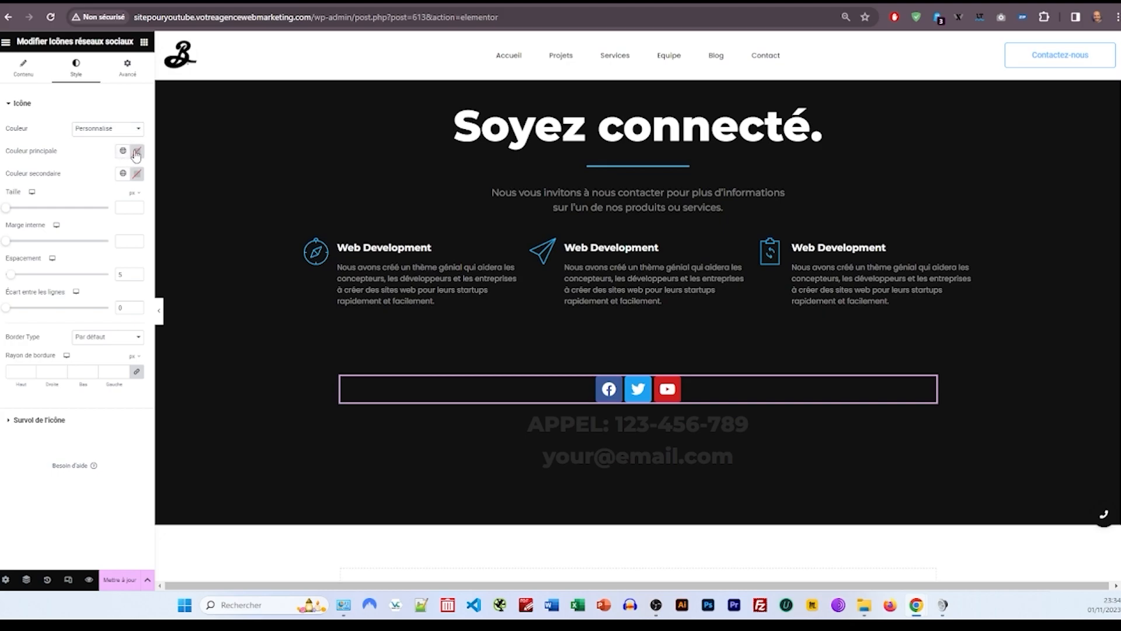
pyautogui.click(136, 153)
pyautogui.click(136, 153)
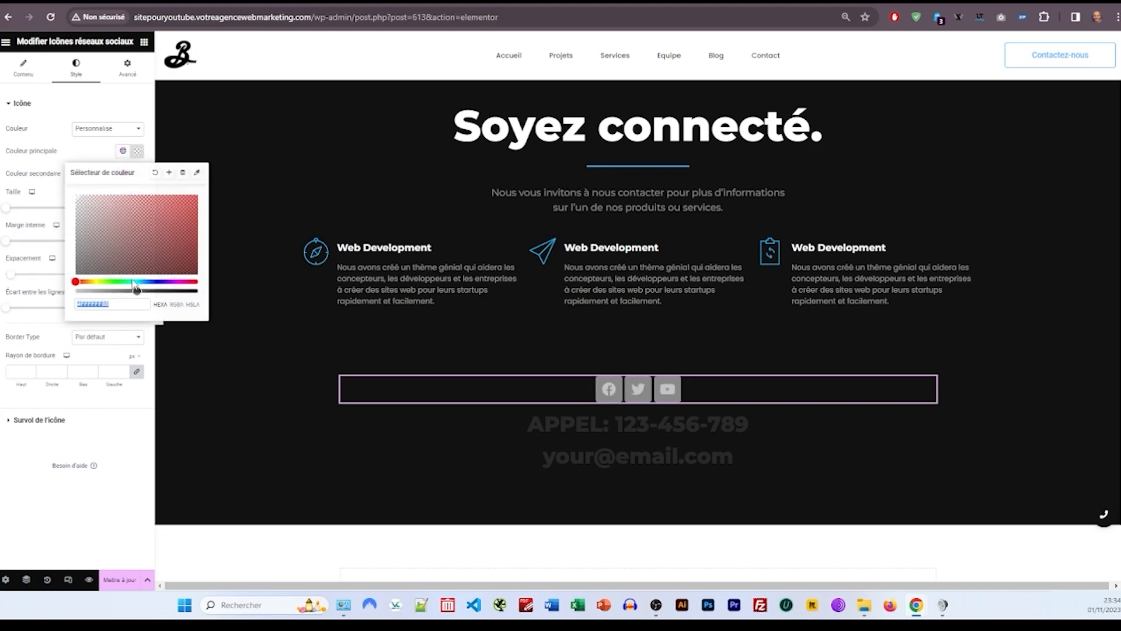
pyautogui.moveTo(136, 291); pyautogui.dragTo(74, 291)
pyautogui.click(89, 150)
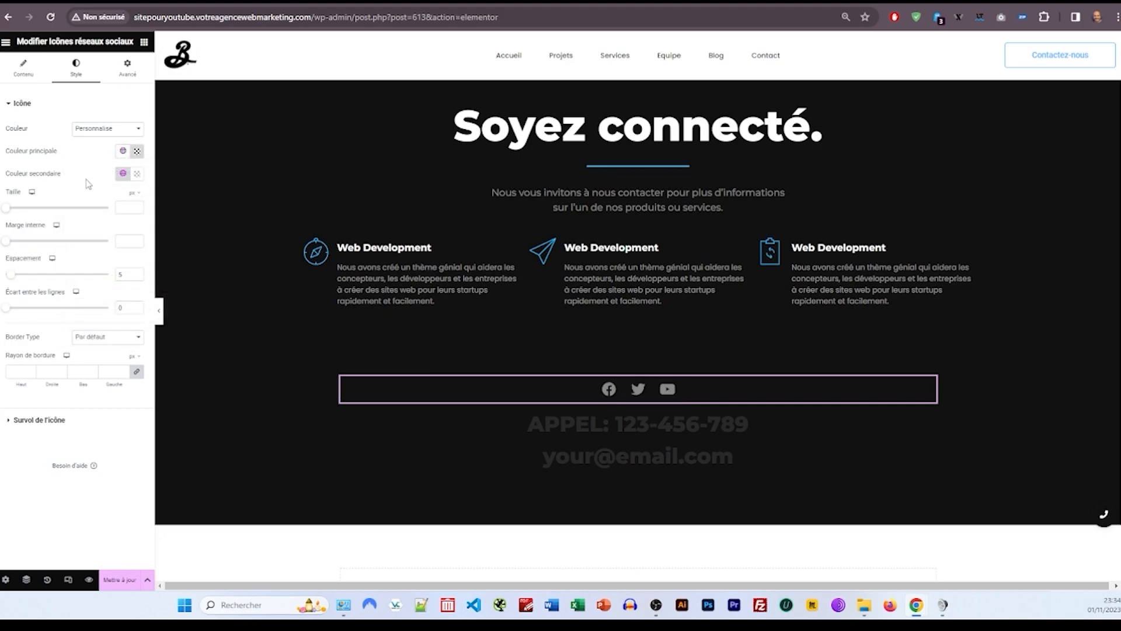
# Step: Give the social network icons the Float hover animation and set their size to 18 px
pyautogui.click(51, 418)
pyautogui.click(70, 212)
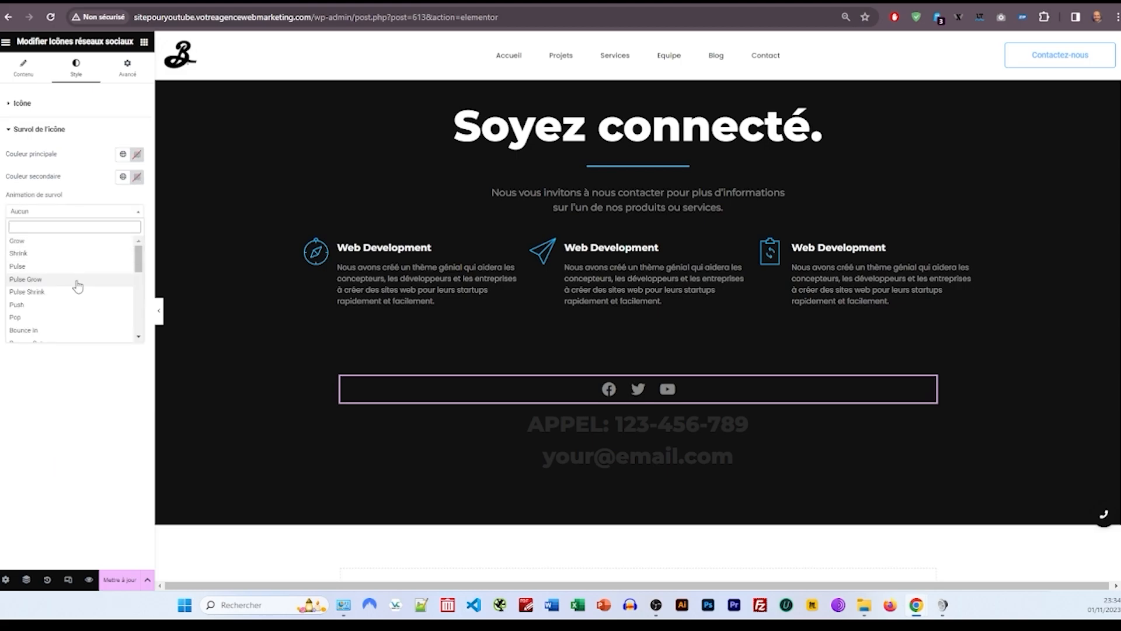
pyautogui.scroll(-3, 87, 291)
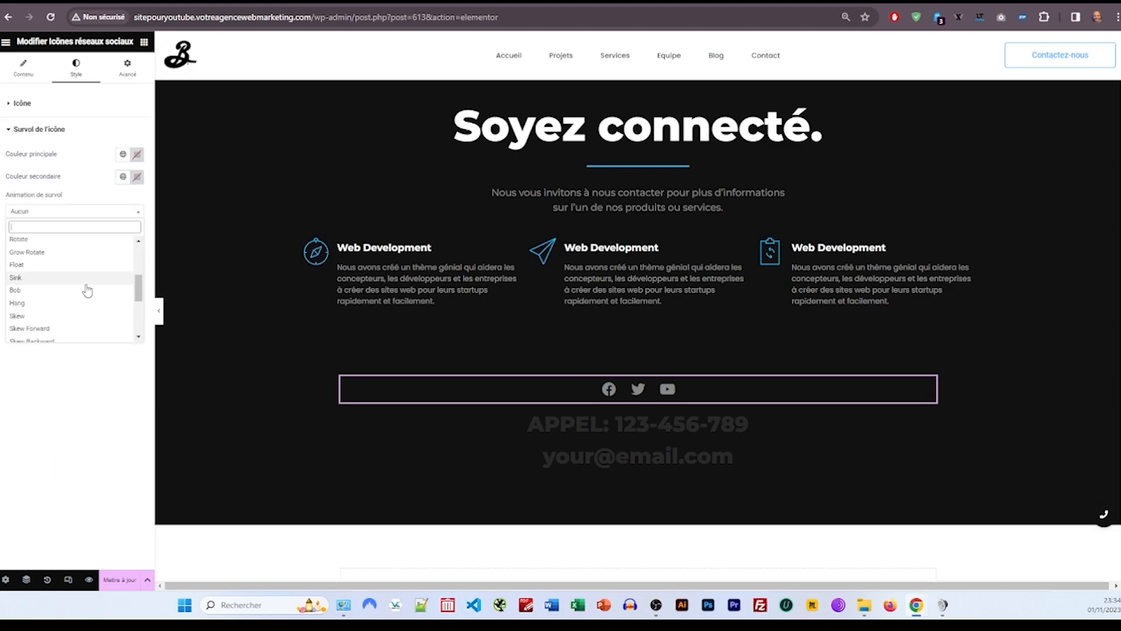
pyautogui.click(42, 263)
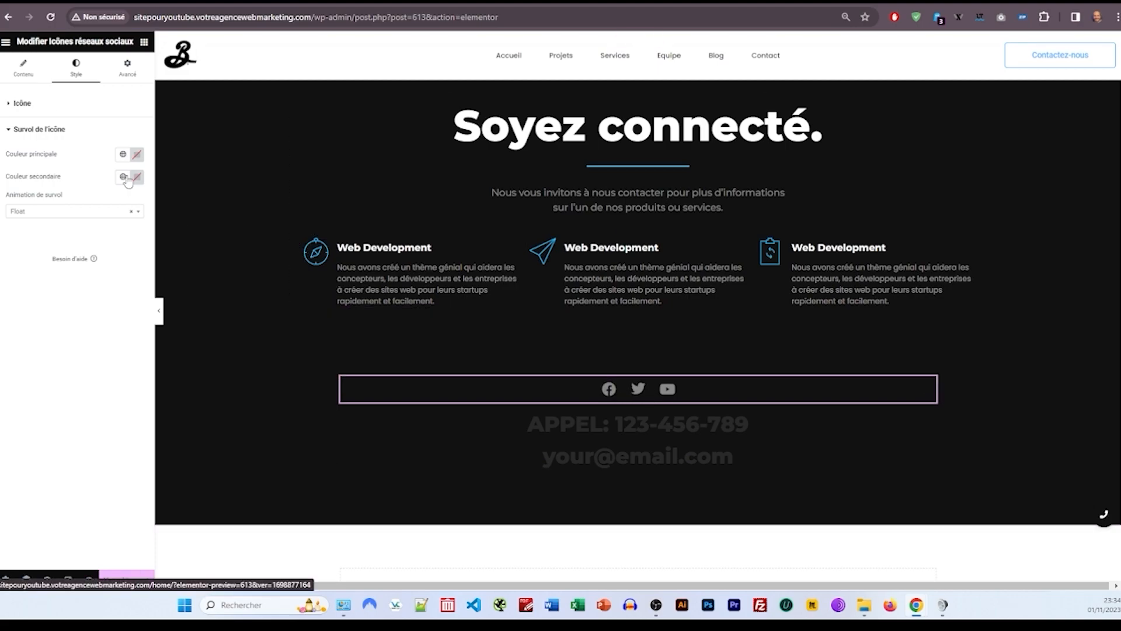
pyautogui.click(60, 105)
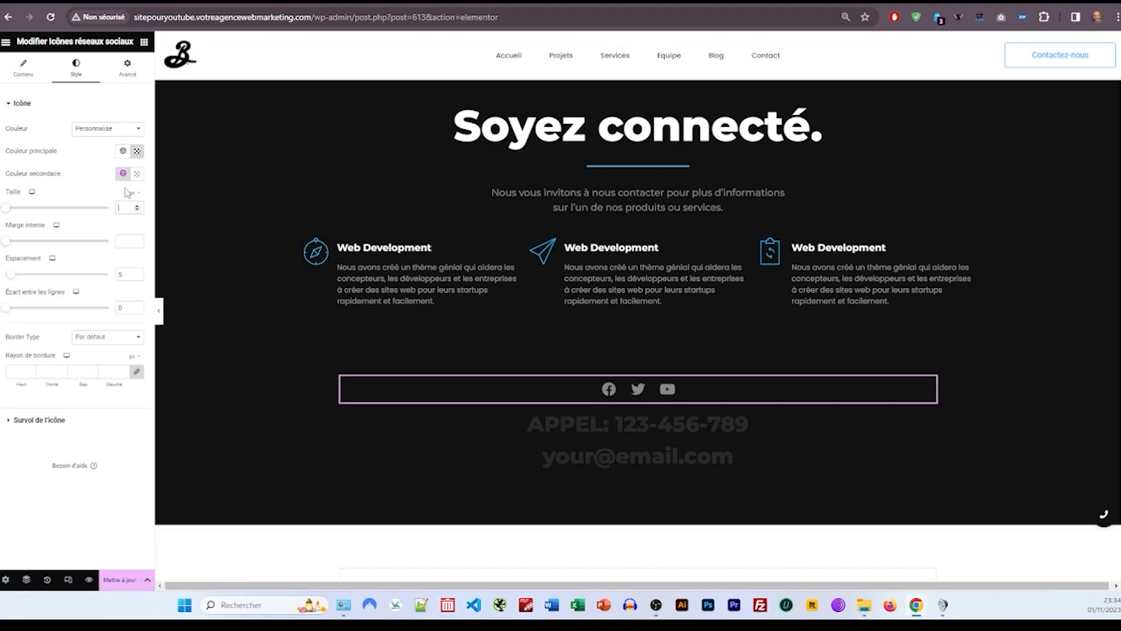
pyautogui.write('18')
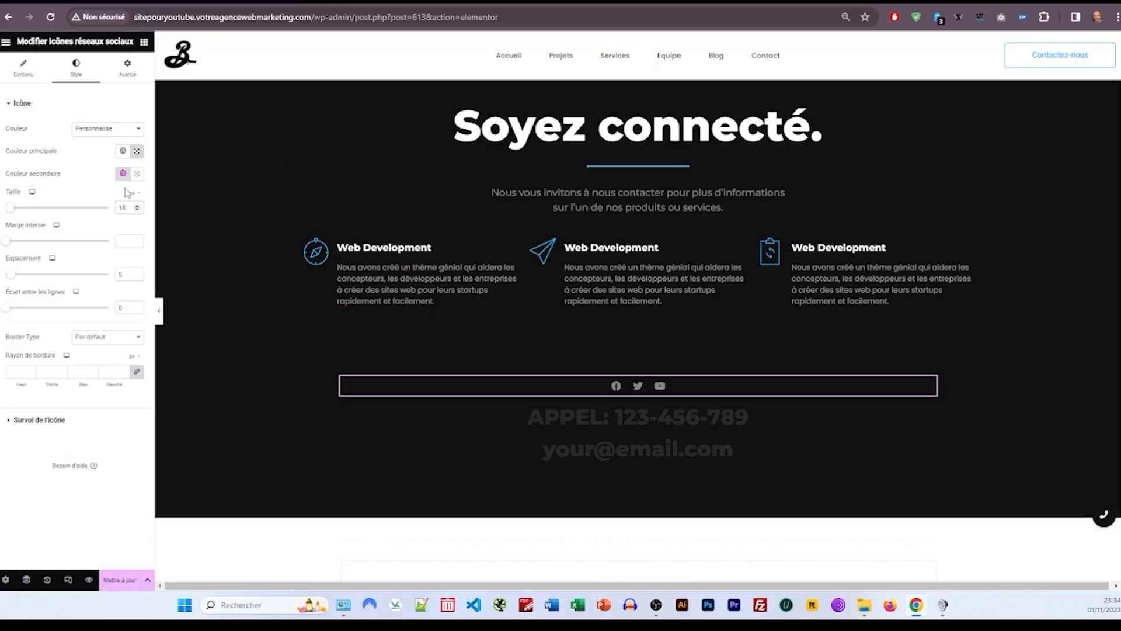
# Step: Open the Navigator, select the first section containing the hero slider, and give it the CSS ID home
pyautogui.scroll(15, 537, 328)
pyautogui.scroll(4, 637, 328)
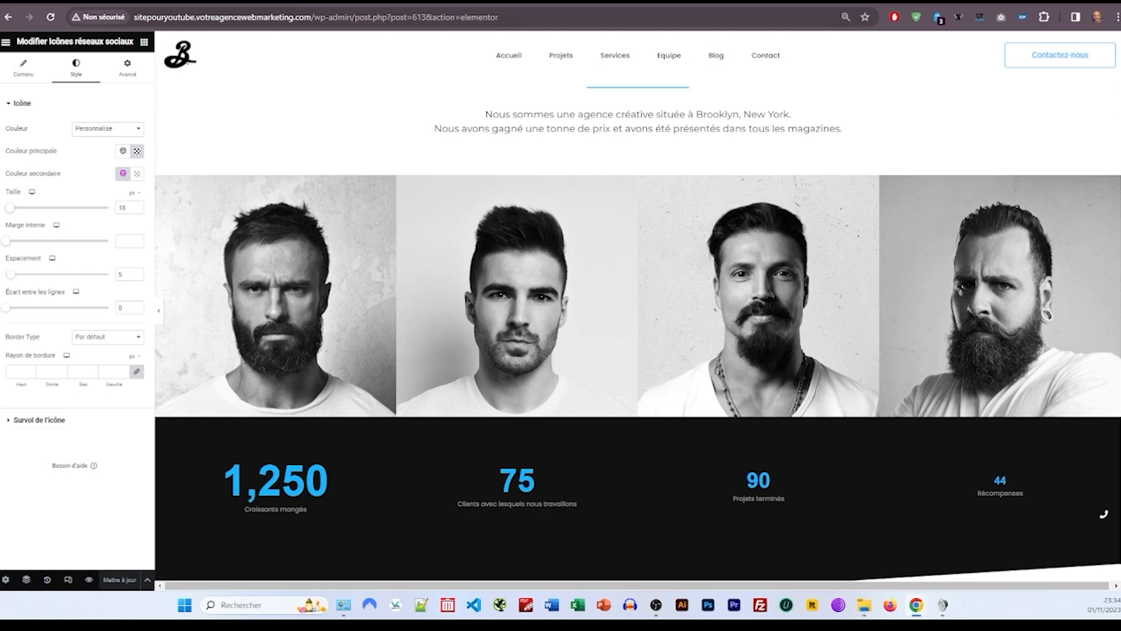
pyautogui.scroll(15, 599, 104)
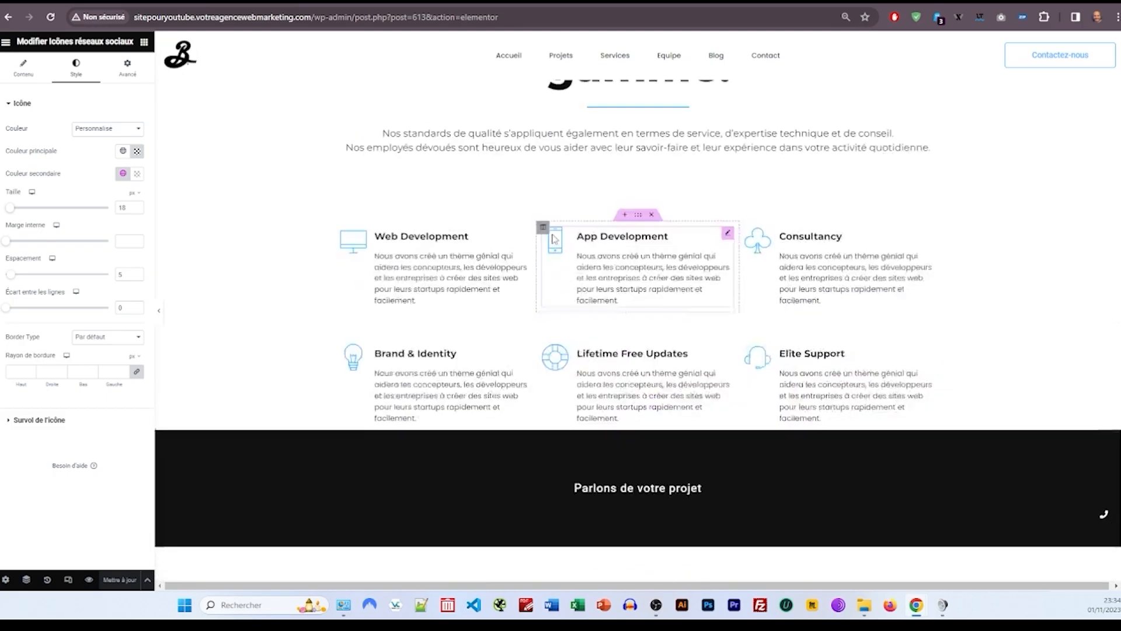
pyautogui.scroll(10, 599, 104)
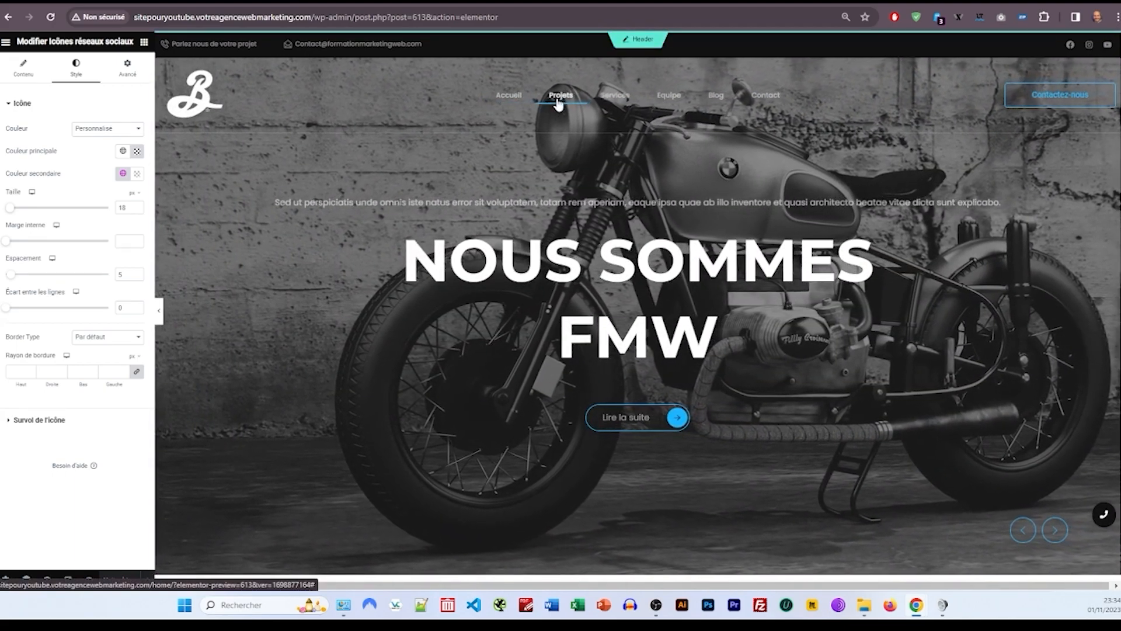
pyautogui.click(605, 104)
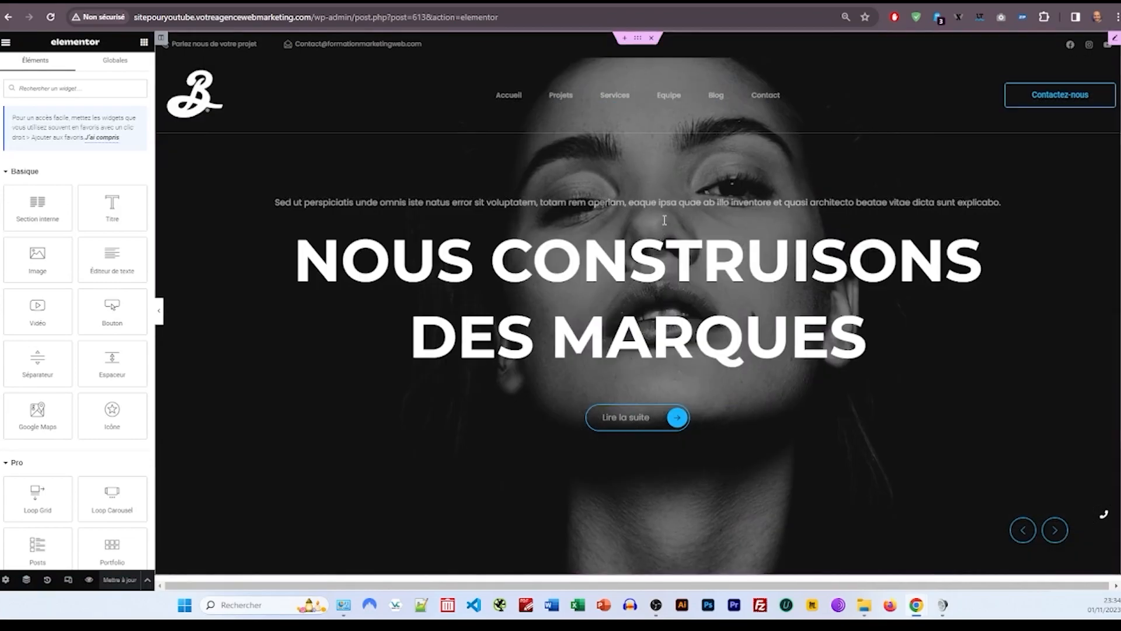
pyautogui.click(26, 579)
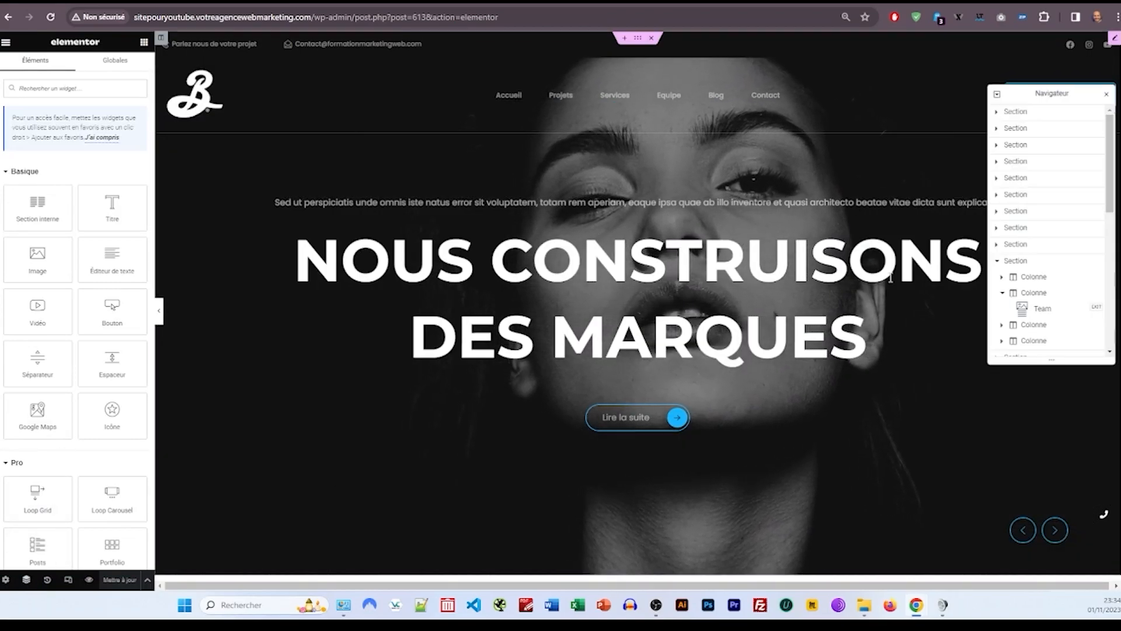
pyautogui.click(1016, 111)
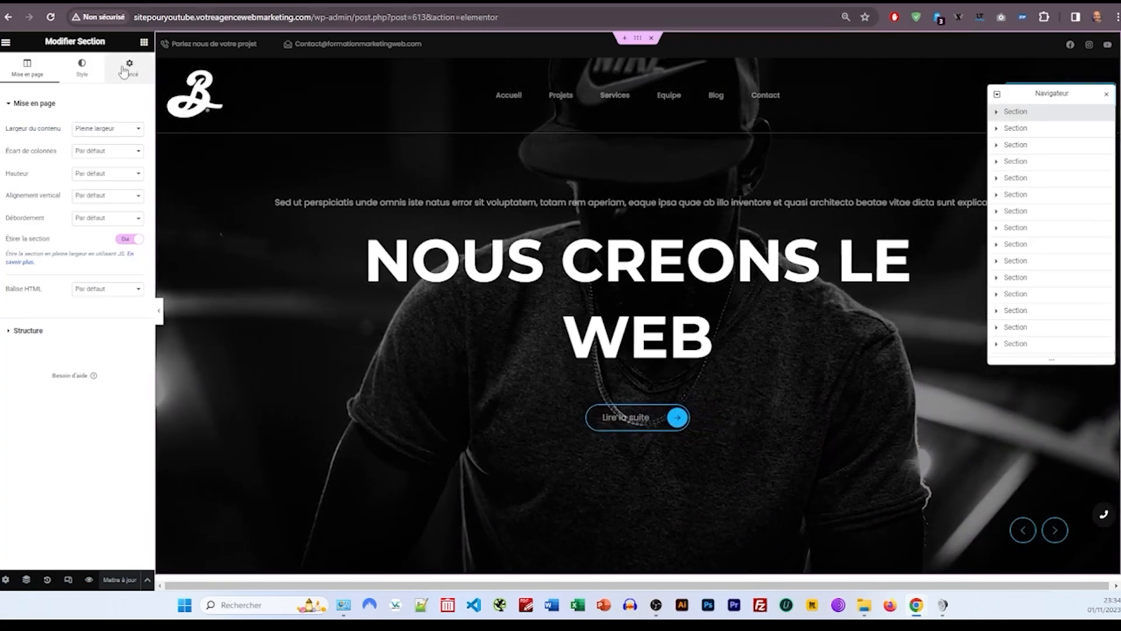
pyautogui.click(129, 67)
pyautogui.click(49, 197)
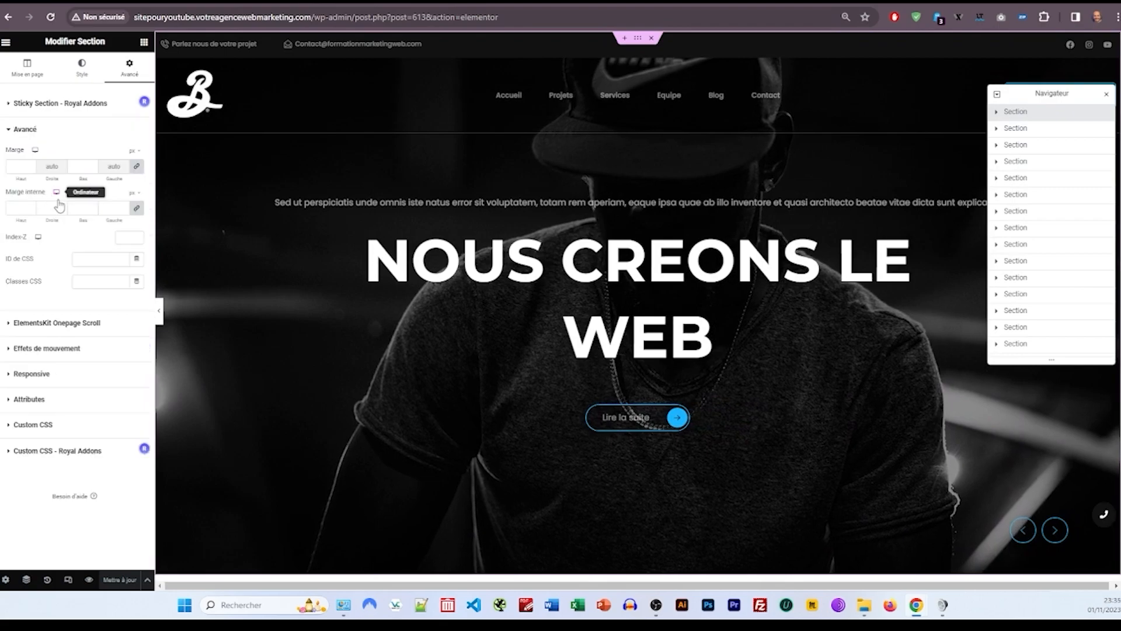
pyautogui.click(84, 259)
pyautogui.write('hom')
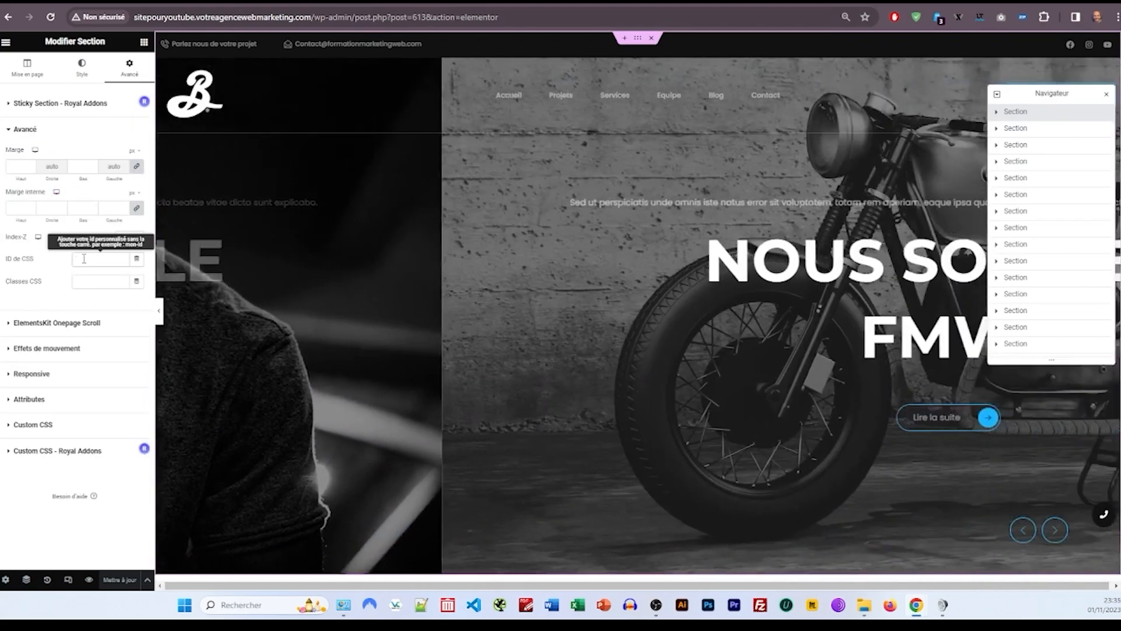
pyautogui.write('e')
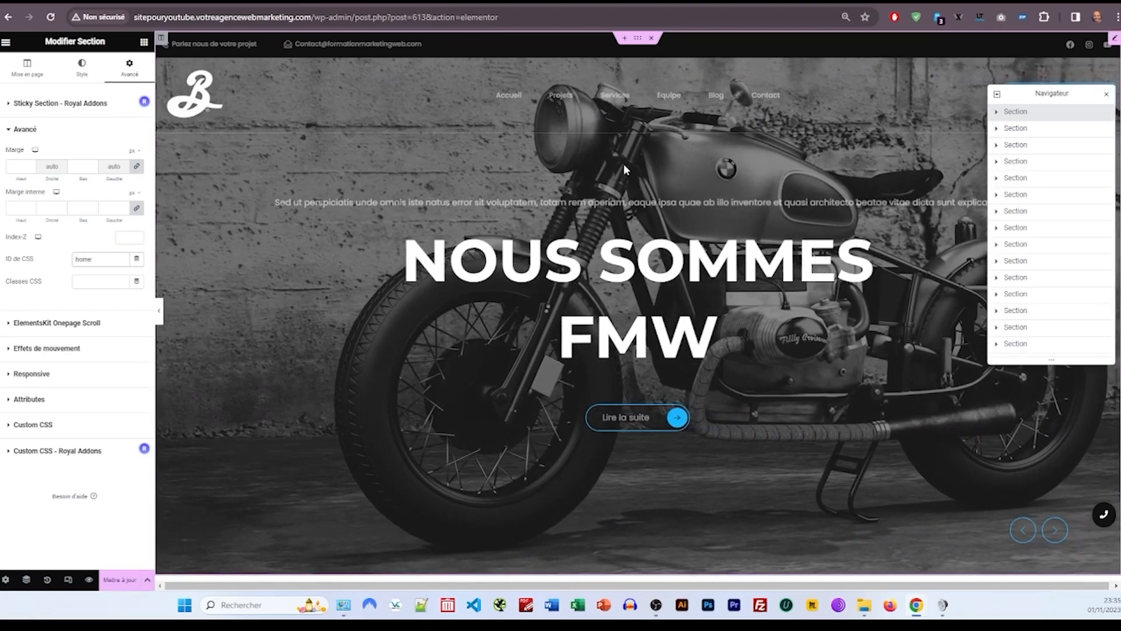
# Step: Give the "Une agence Web axée sur Vision, produit et personnes." section the CSS ID projets
pyautogui.scroll(-8, 639, 303)
pyautogui.scroll(3, 640, 289)
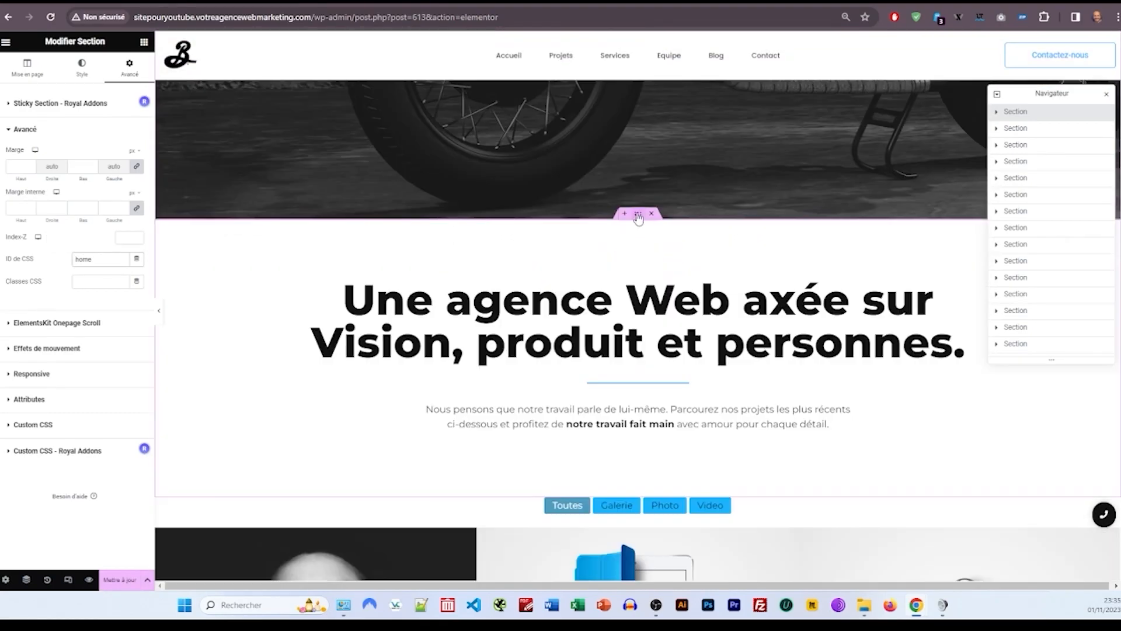
pyautogui.click(638, 215)
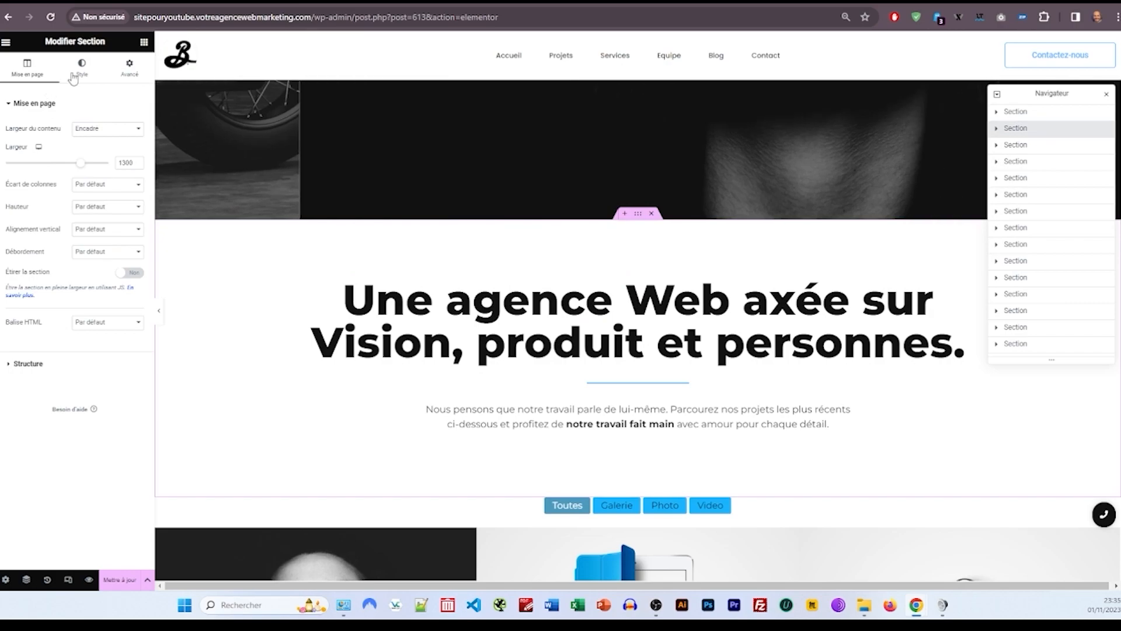
pyautogui.click(129, 67)
pyautogui.click(94, 193)
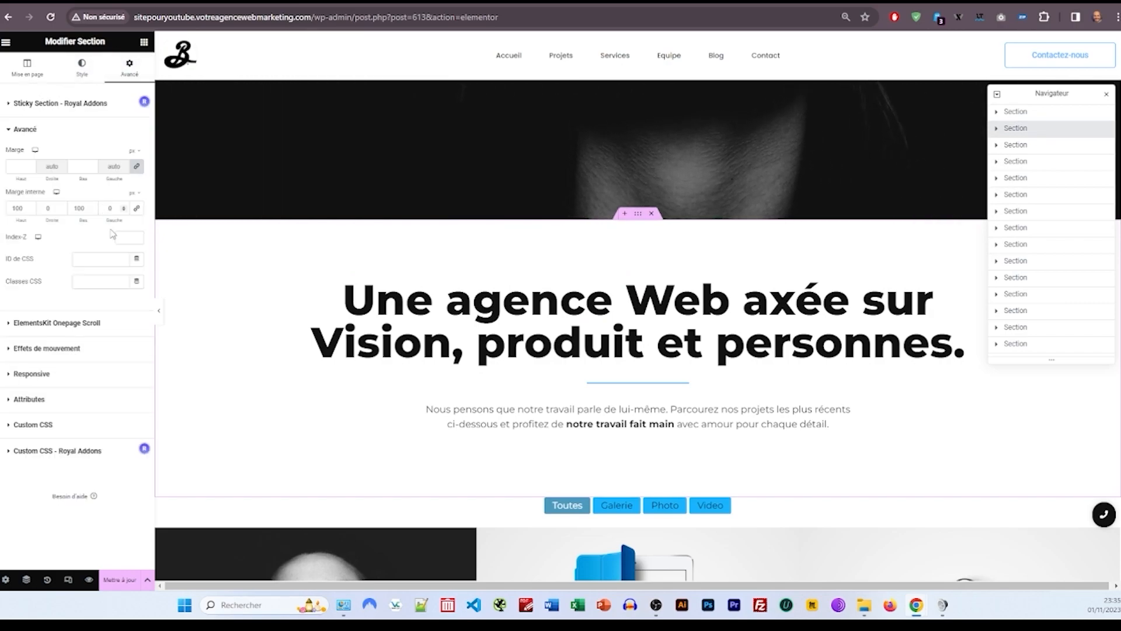
pyautogui.click(102, 259)
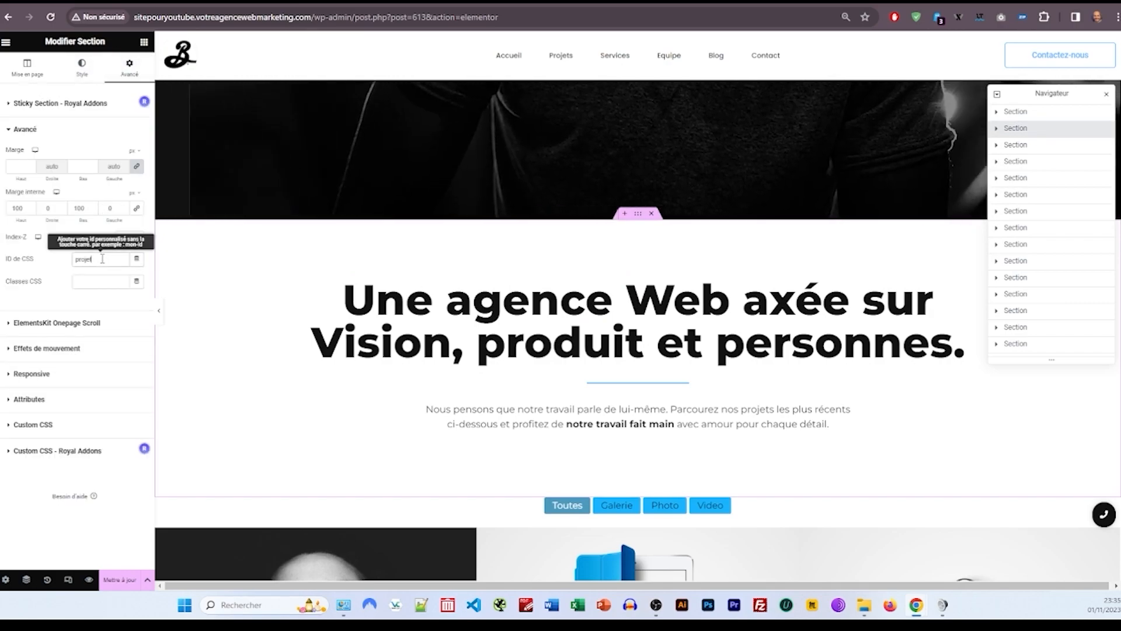
pyautogui.write('projets')
# Step: Give the first "Des prestations haut de gamme." section, below the client logos, the CSS ID services
pyautogui.scroll(-5, 670, 327)
pyautogui.scroll(-10, 671, 327)
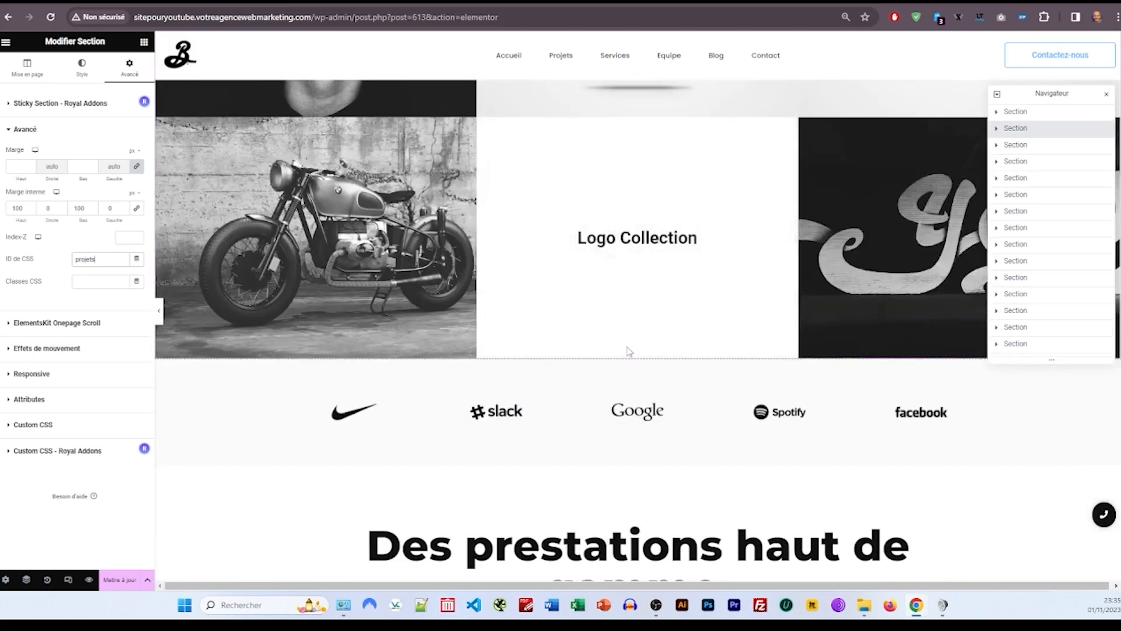
pyautogui.click(280, 213)
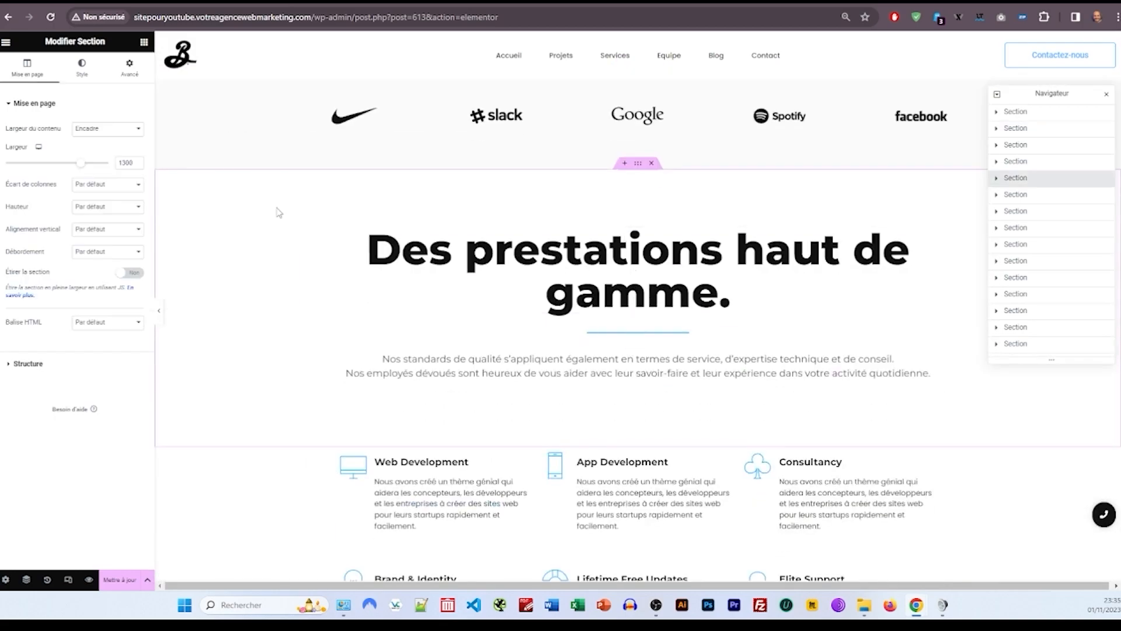
pyautogui.click(128, 77)
pyautogui.click(91, 196)
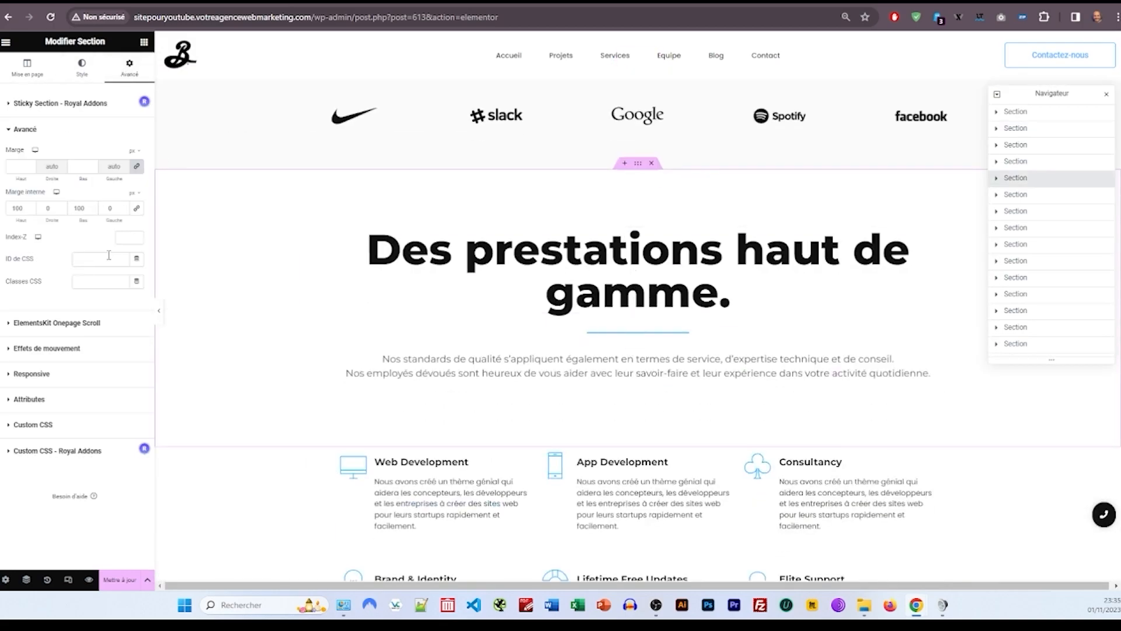
pyautogui.click(107, 258)
# Step: Give the "Equipe d'étoiles." section the CSS ID equipe
pyautogui.scroll(-7, 652, 248)
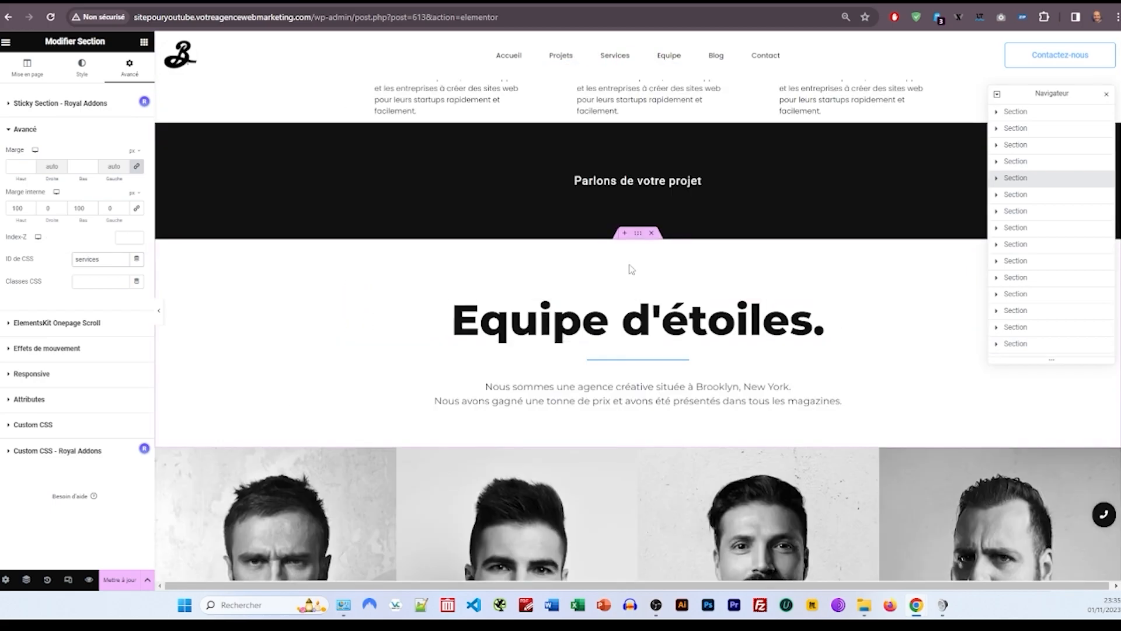
pyautogui.click(638, 235)
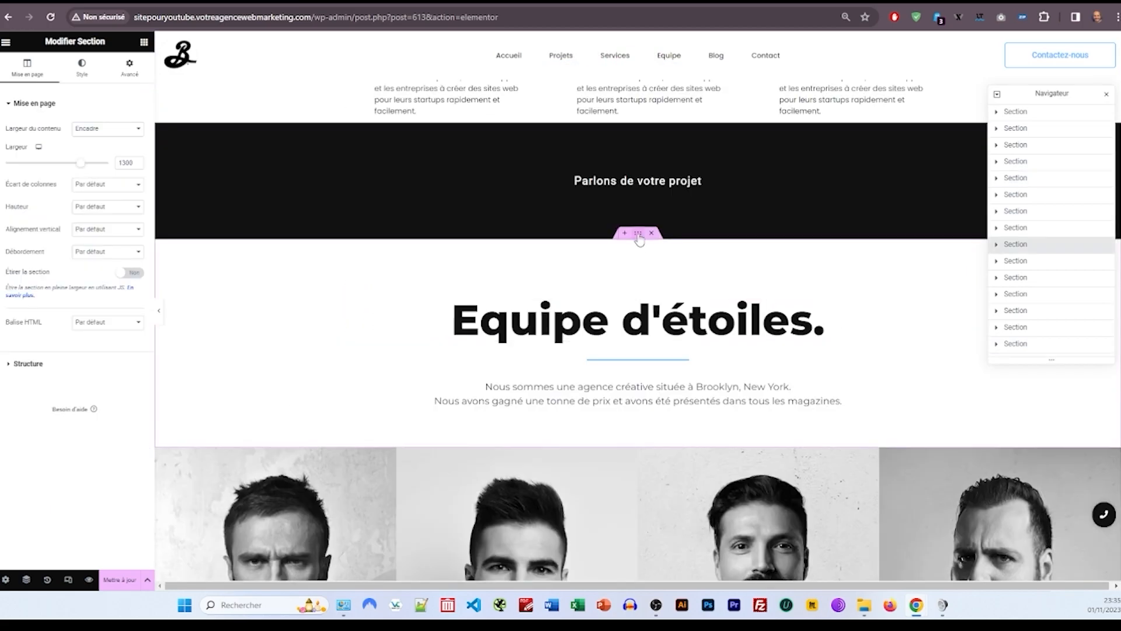
pyautogui.click(128, 71)
pyautogui.click(91, 195)
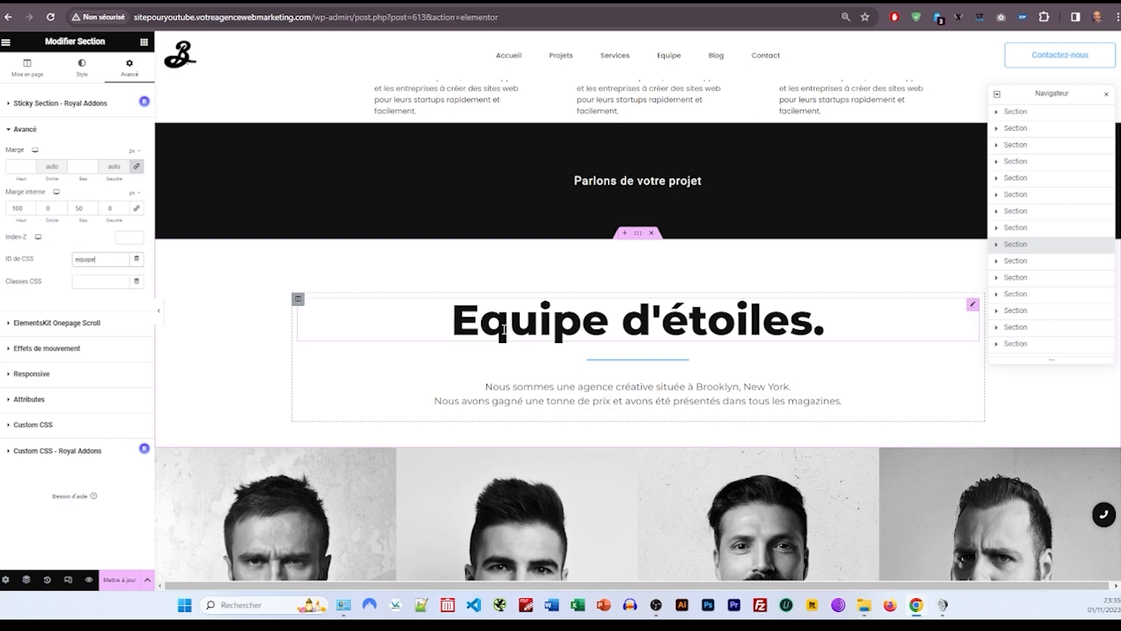
# Step: Set the top inner margin of the "Des prestations haut de gamme." section above the blog posts to 150 px
pyautogui.scroll(-10, 546, 379)
pyautogui.click(638, 178)
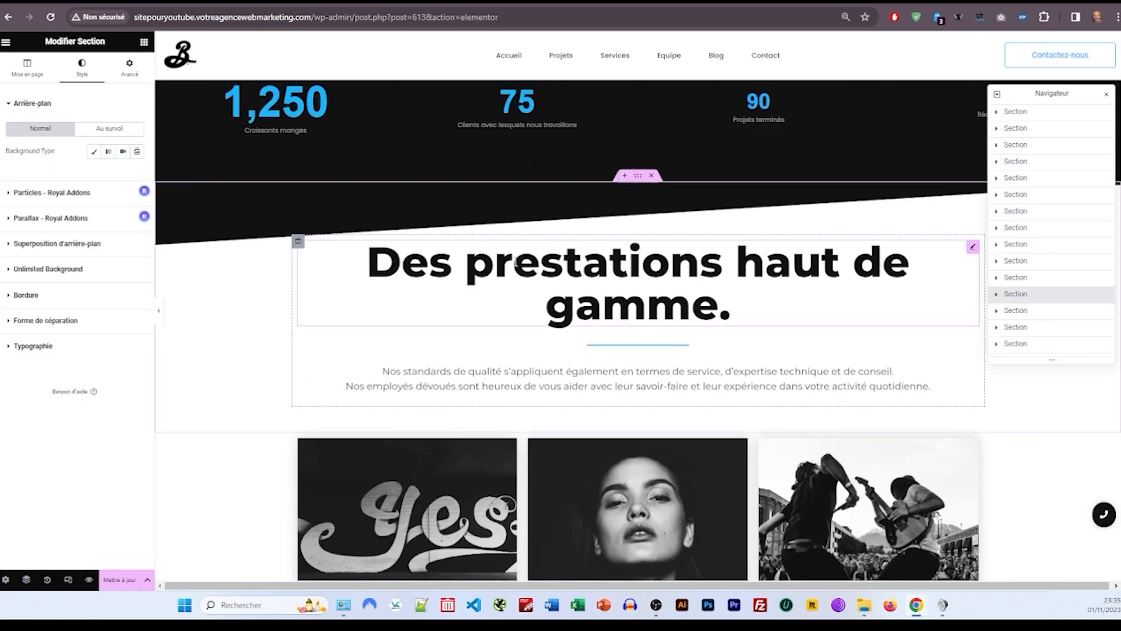
pyautogui.click(124, 69)
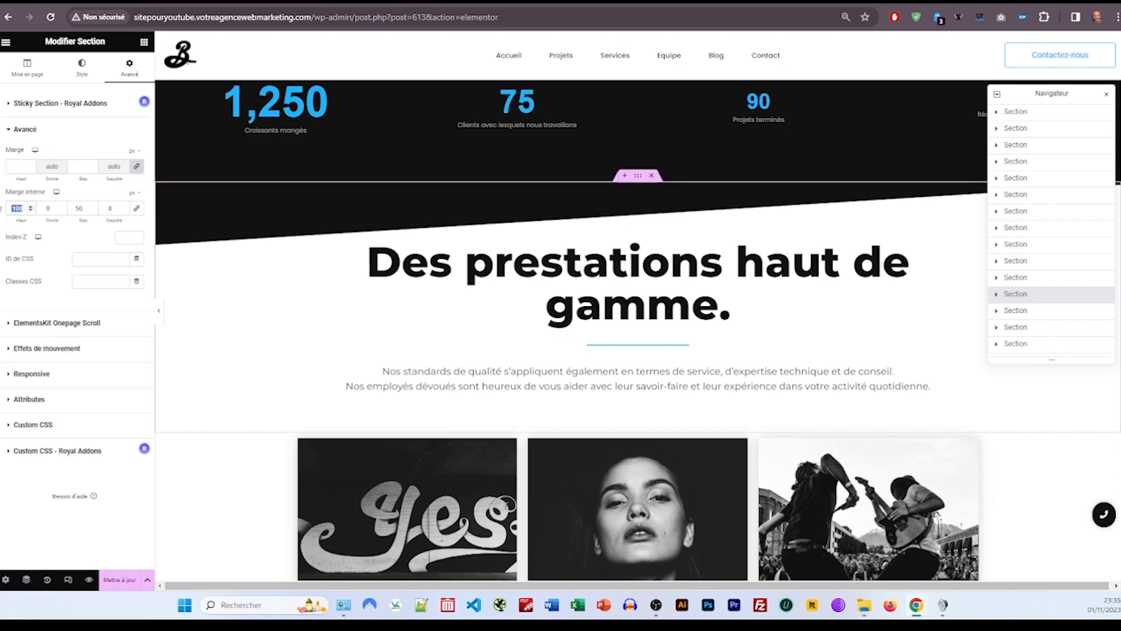
pyautogui.write('150')
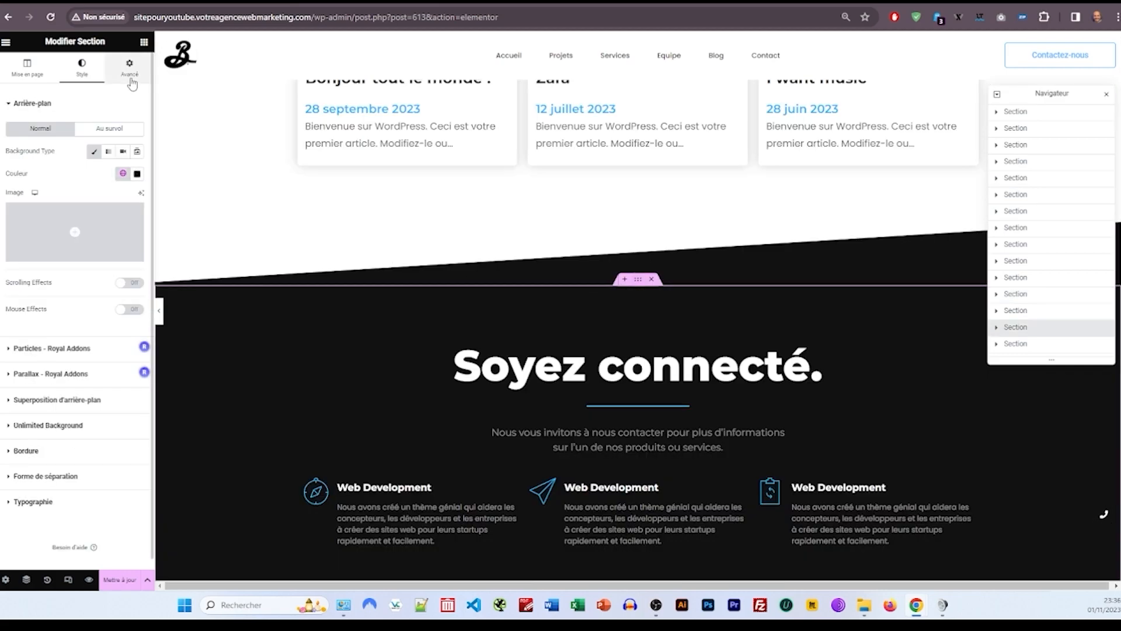
# Step: Give the "Soyez connecté." section the CSS ID contact and update the page
pyautogui.click(132, 81)
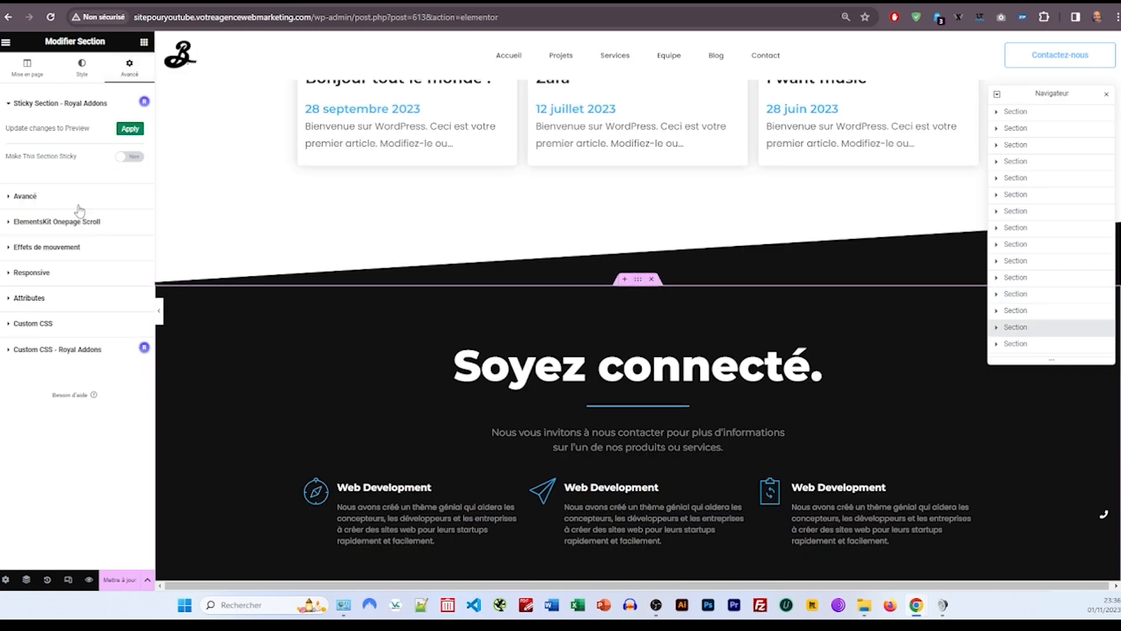
pyautogui.click(66, 197)
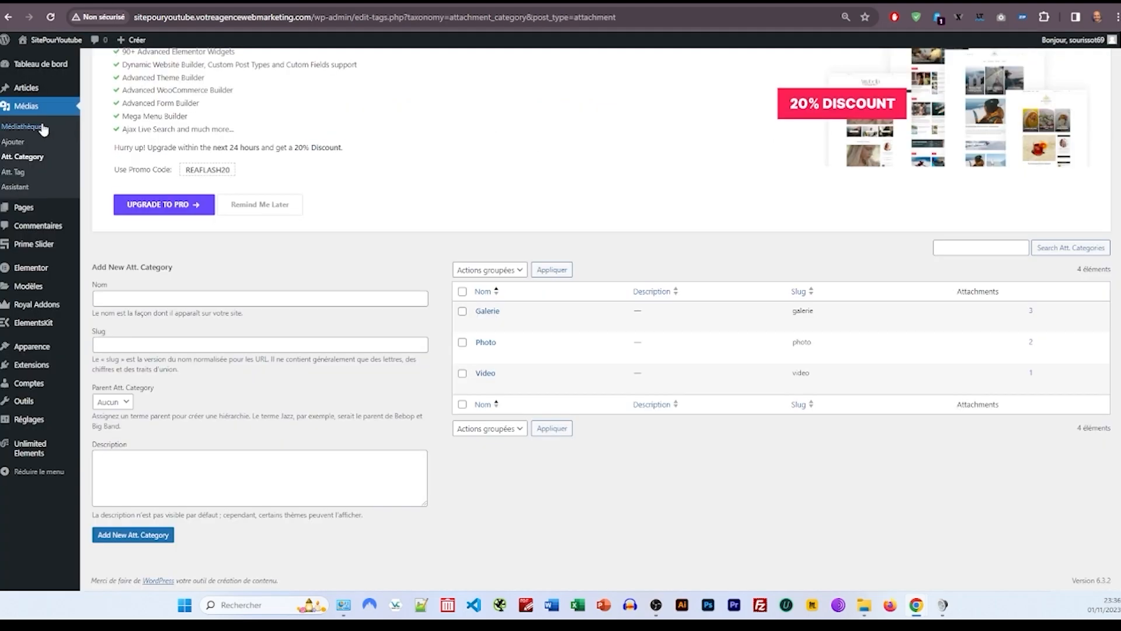
# Step: Switch to the WordPress dashboard, open the Main navigation menu for editing, and show all available pages
pyautogui.scroll(5, 13, 282)
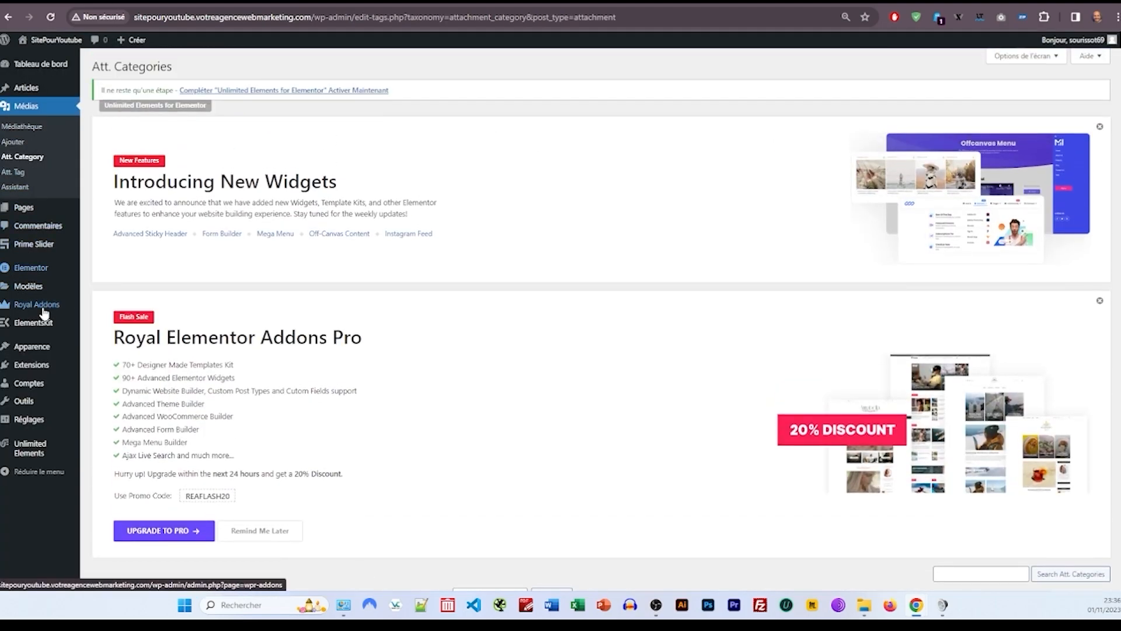
pyautogui.moveTo(48, 356)
pyautogui.click(100, 378)
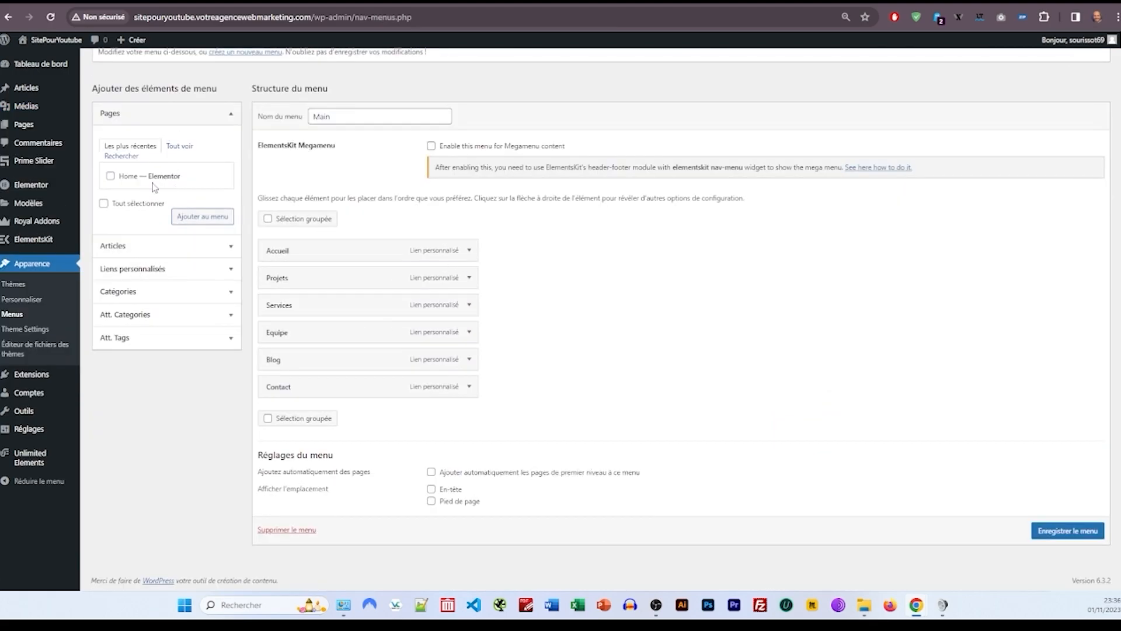
pyautogui.click(176, 147)
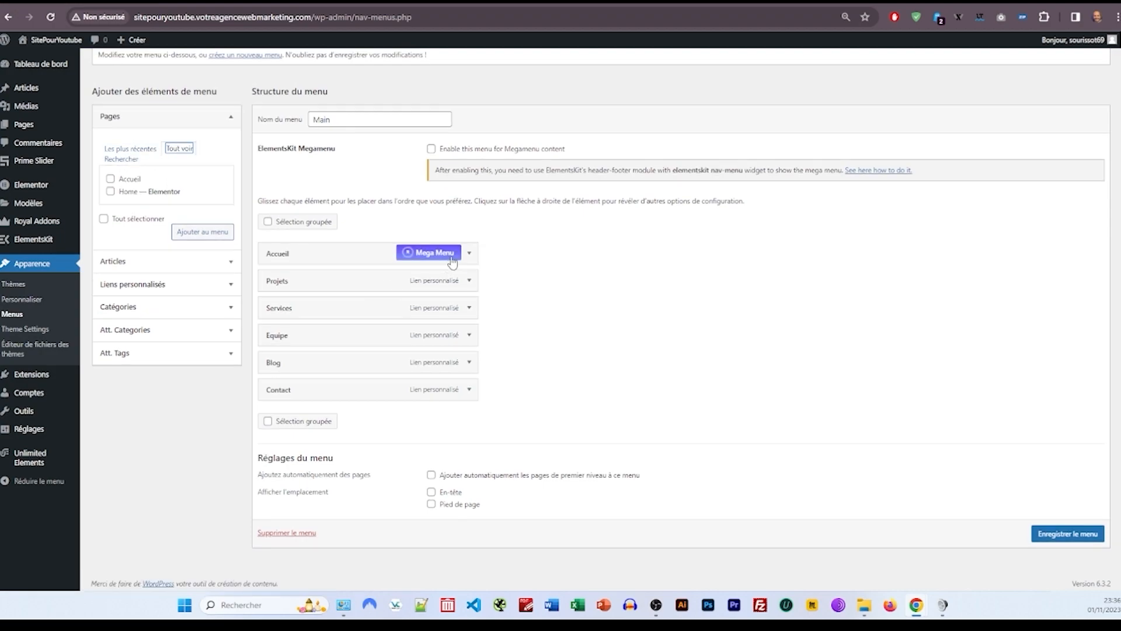
# Step: Check the hero section's CSS ID in Elementor and set the Accueil menu item's URL to #home
pyautogui.click(469, 255)
pyautogui.click(359, 291)
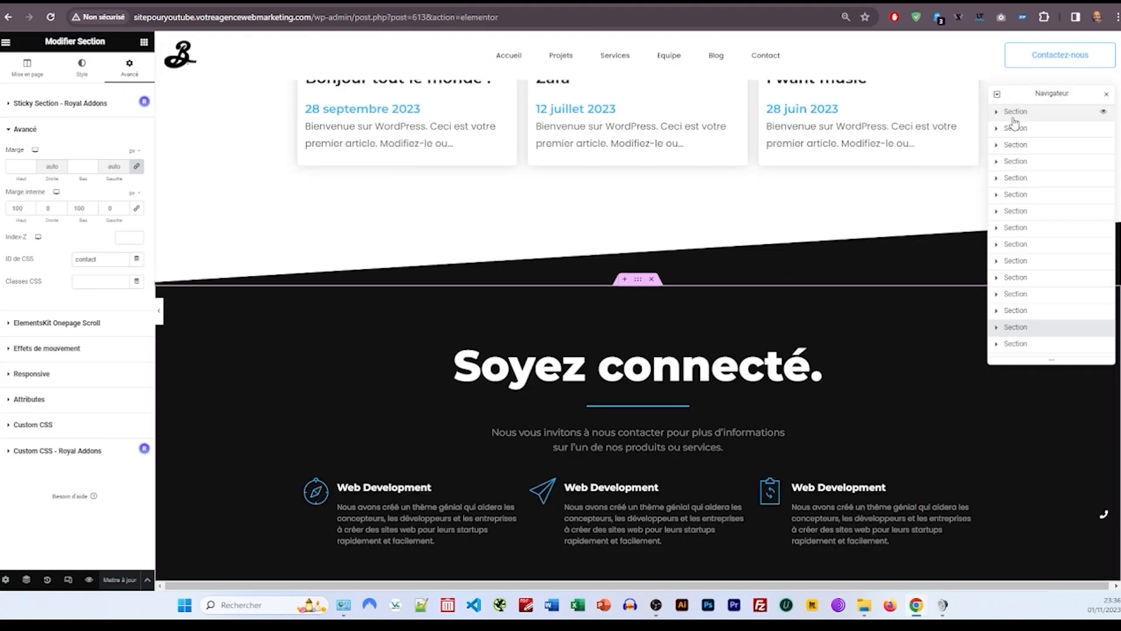
pyautogui.click(1014, 114)
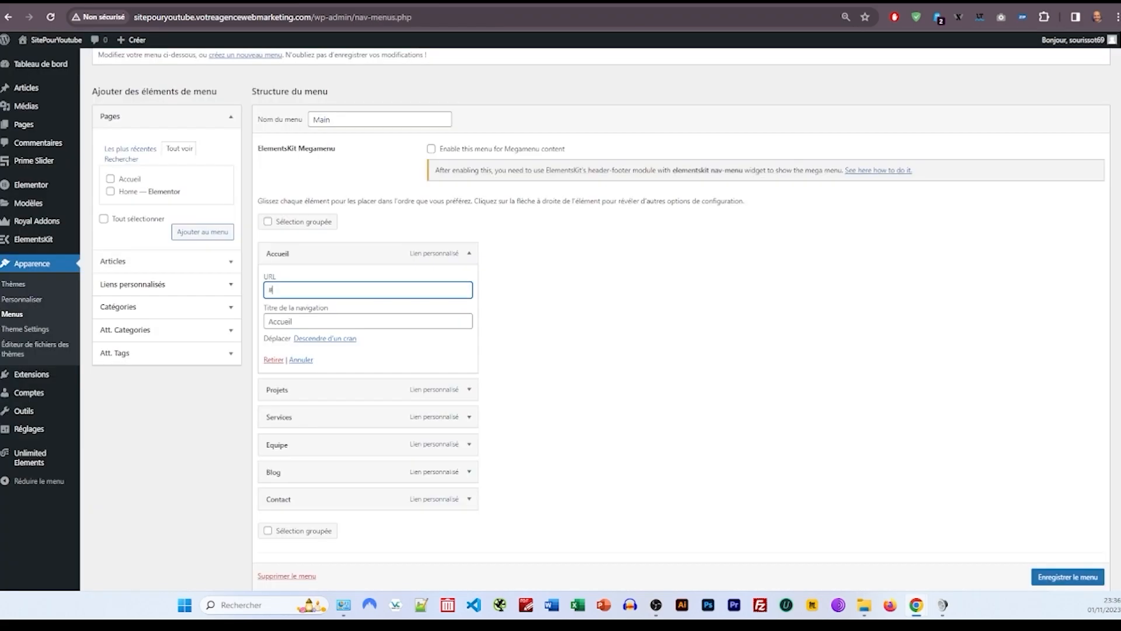
pyautogui.write('home')
# Step: Set the URLs of the Projets, Services and Equipe menu items to #Projets, #Services and #Equipe
pyautogui.click(469, 389)
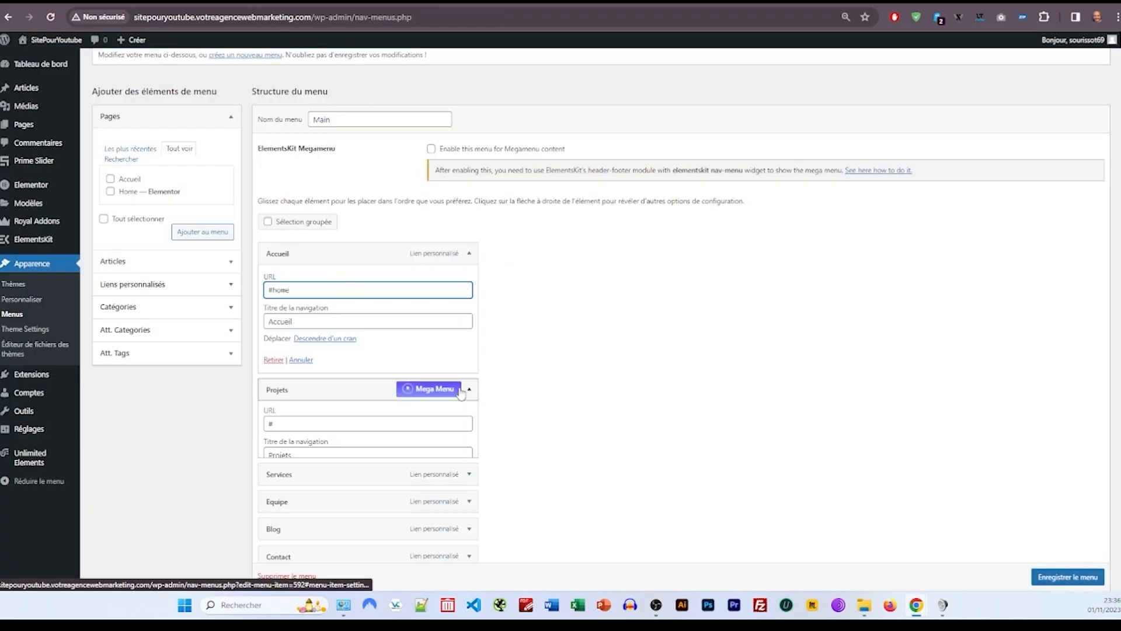
pyautogui.moveTo(368, 456); pyautogui.dragTo(233, 454)
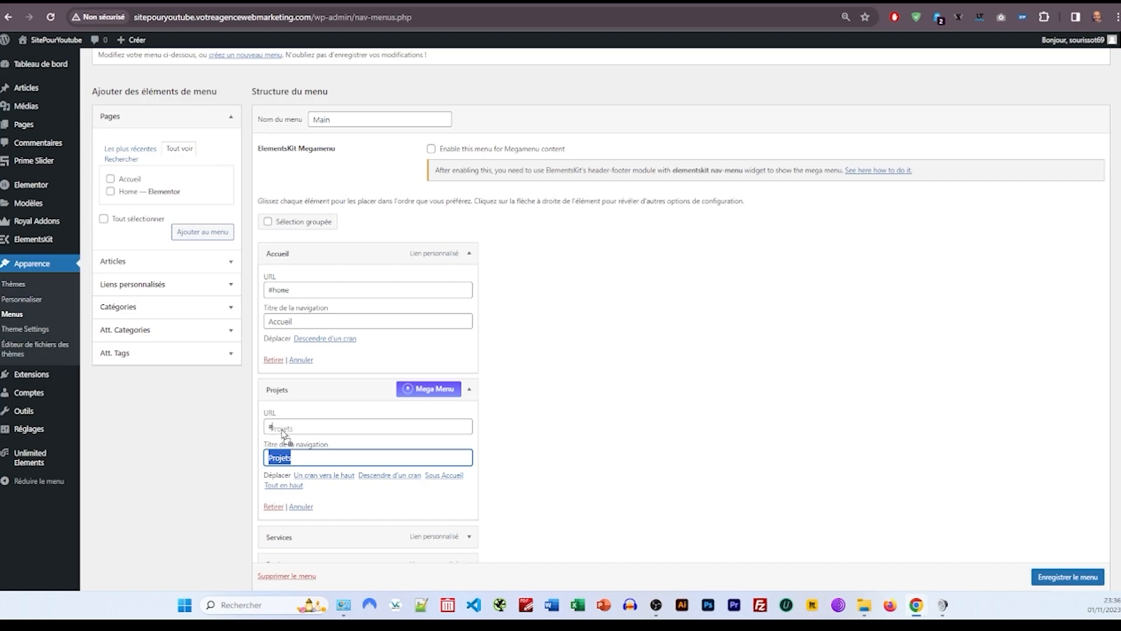
pyautogui.moveTo(286, 428); pyautogui.dragTo(287, 426)
pyautogui.moveTo(292, 400); pyautogui.dragTo(261, 397)
pyautogui.moveTo(286, 378); pyautogui.dragTo(283, 365)
# Step: Set the Blog menu item's URL to #Blog and append the navigation title Contact to the Contact item's URL
pyautogui.click(469, 474)
pyautogui.moveTo(315, 543); pyautogui.dragTo(289, 508)
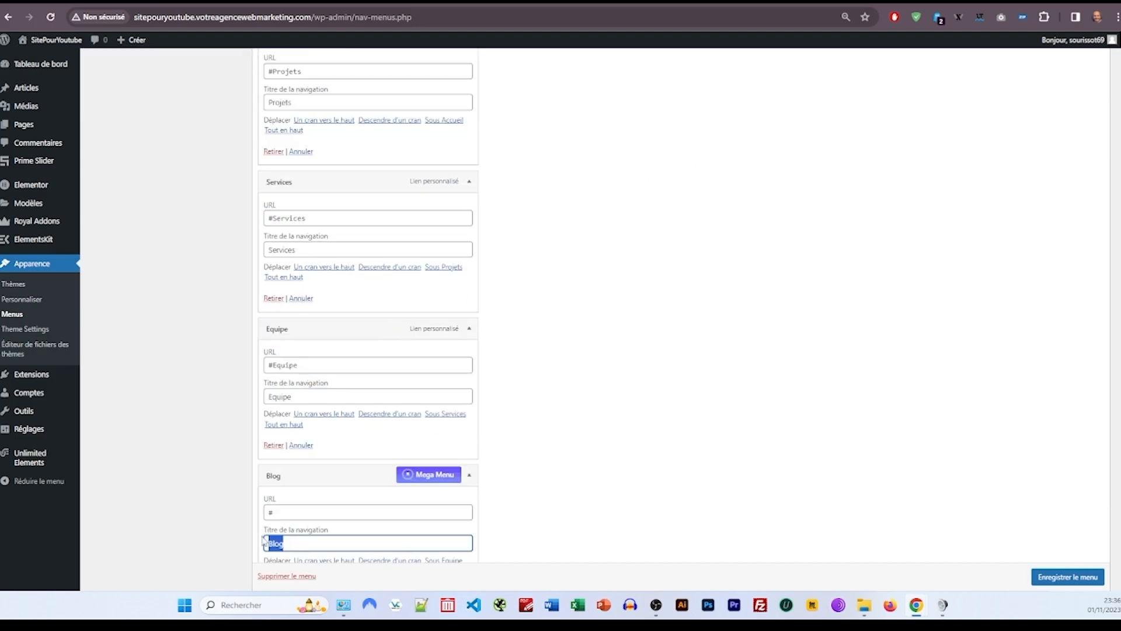
pyautogui.scroll(-4, 374, 497)
pyautogui.click(469, 386)
pyautogui.moveTo(295, 454); pyautogui.dragTo(290, 426)
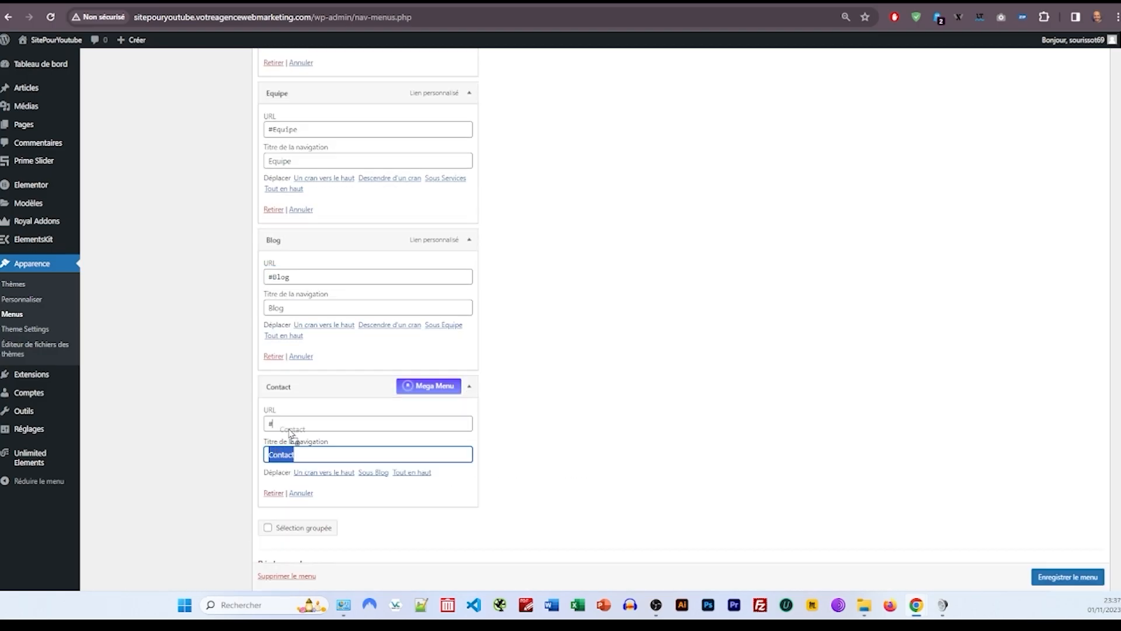
# Step: Return to the Elementor page and preview the changes in the browser
pyautogui.scroll(-1, 1050, 587)
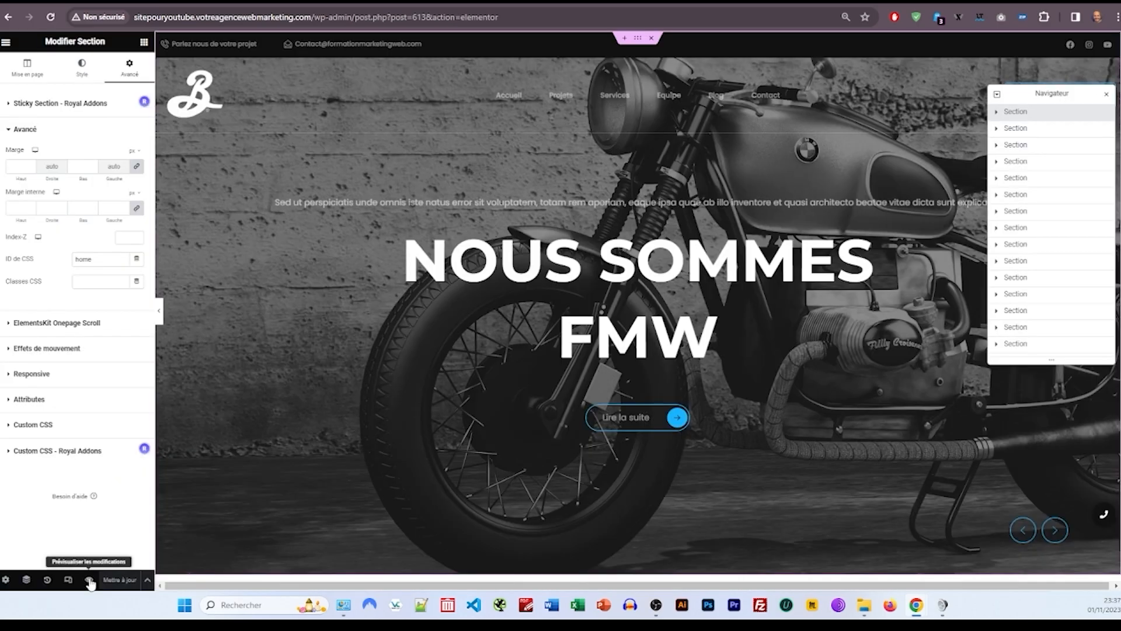
pyautogui.click(91, 584)
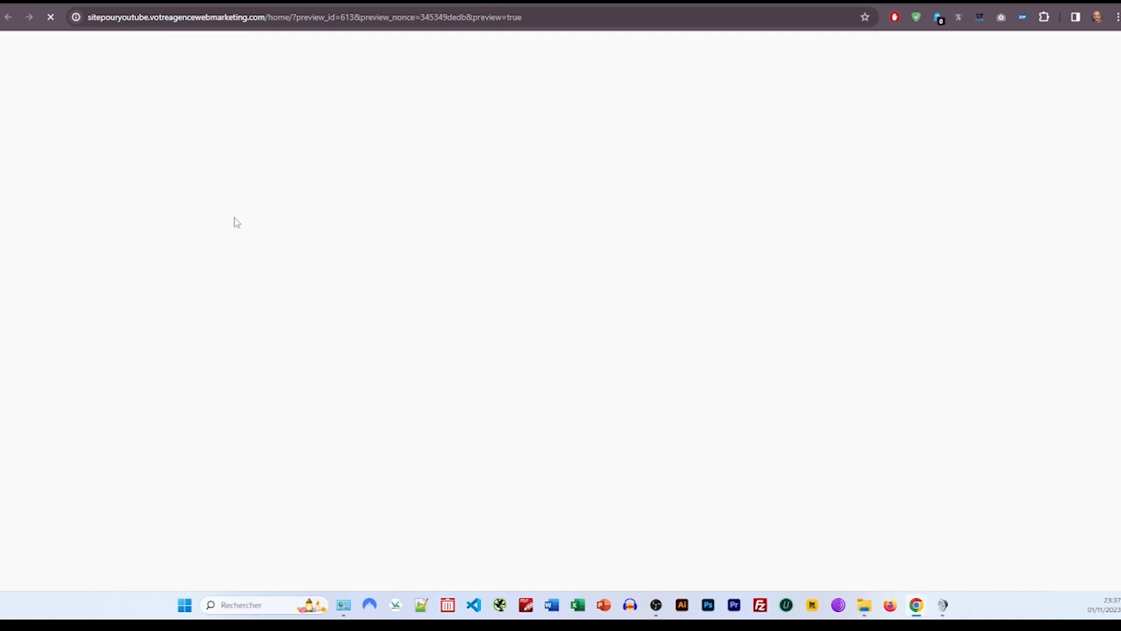
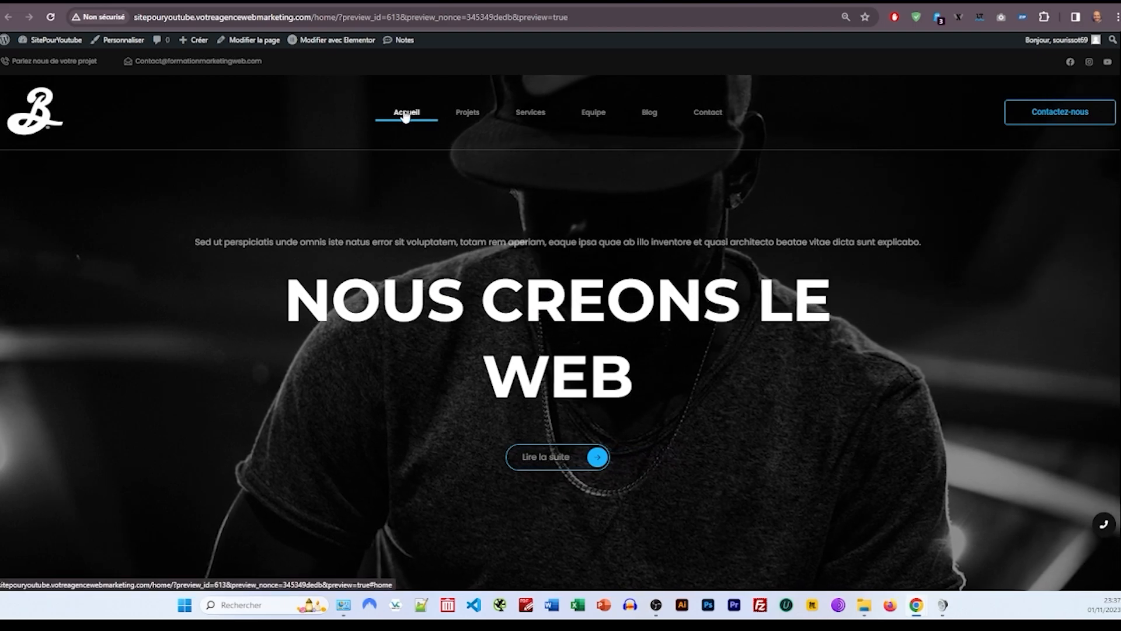
# Step: Look through the previewed page down to the footer and test the Projets menu link
pyautogui.scroll(-8, 392, 184)
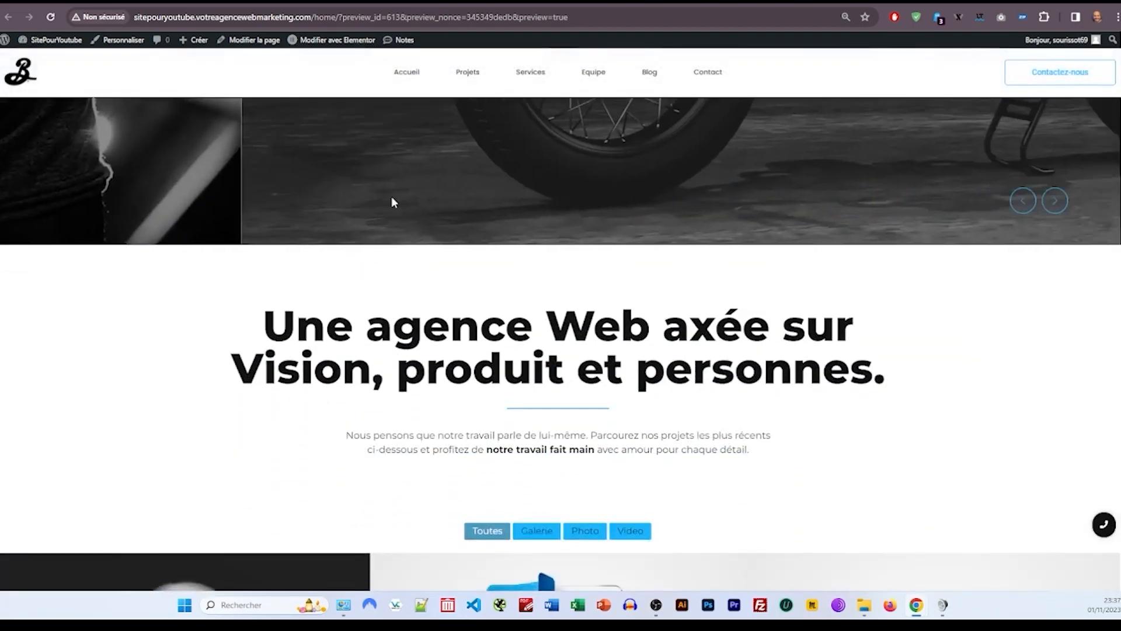
pyautogui.scroll(4, 391, 197)
pyautogui.scroll(-18, 459, 136)
pyautogui.scroll(-15, 453, 148)
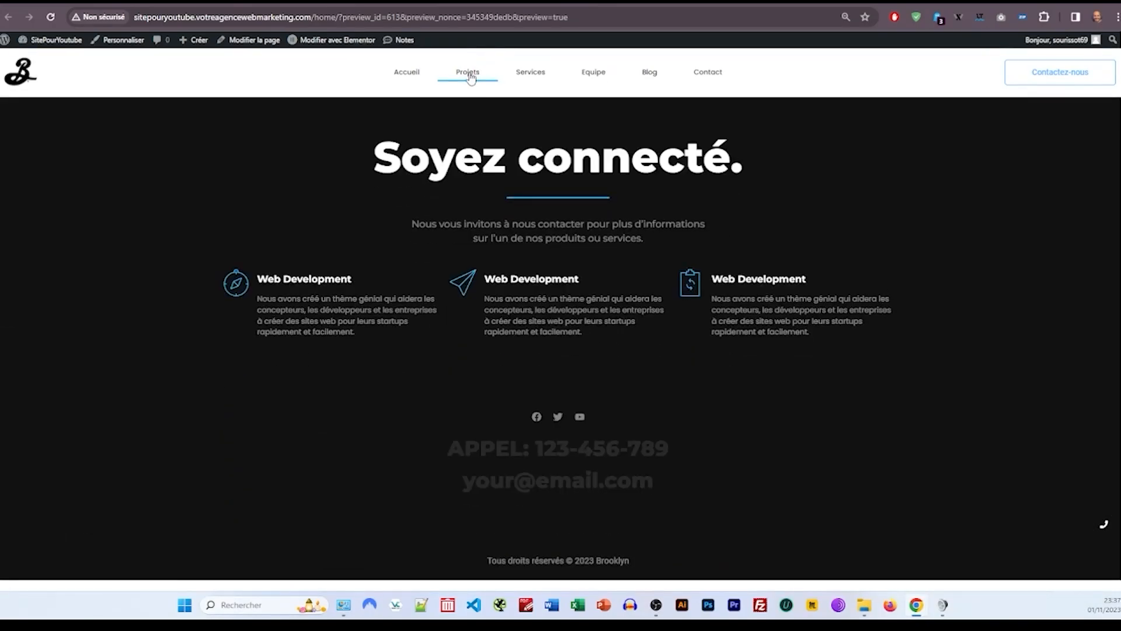
pyautogui.click(471, 78)
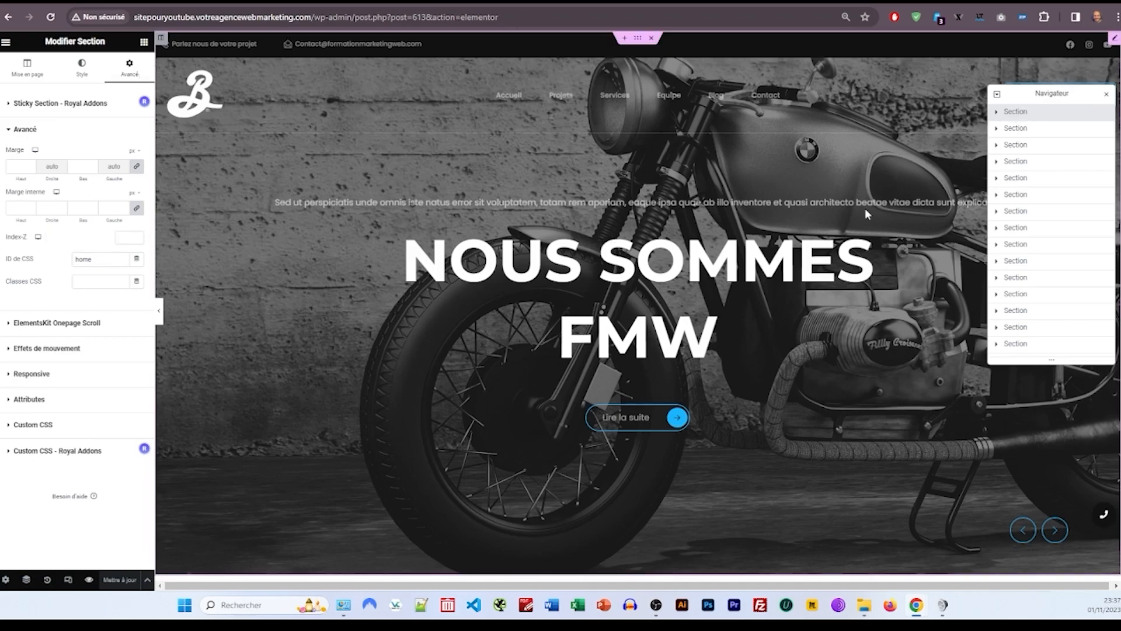
# Step: Compare the projects section's CSS ID with the Main menu items and retest the Projets link in the preview
pyautogui.click(1015, 128)
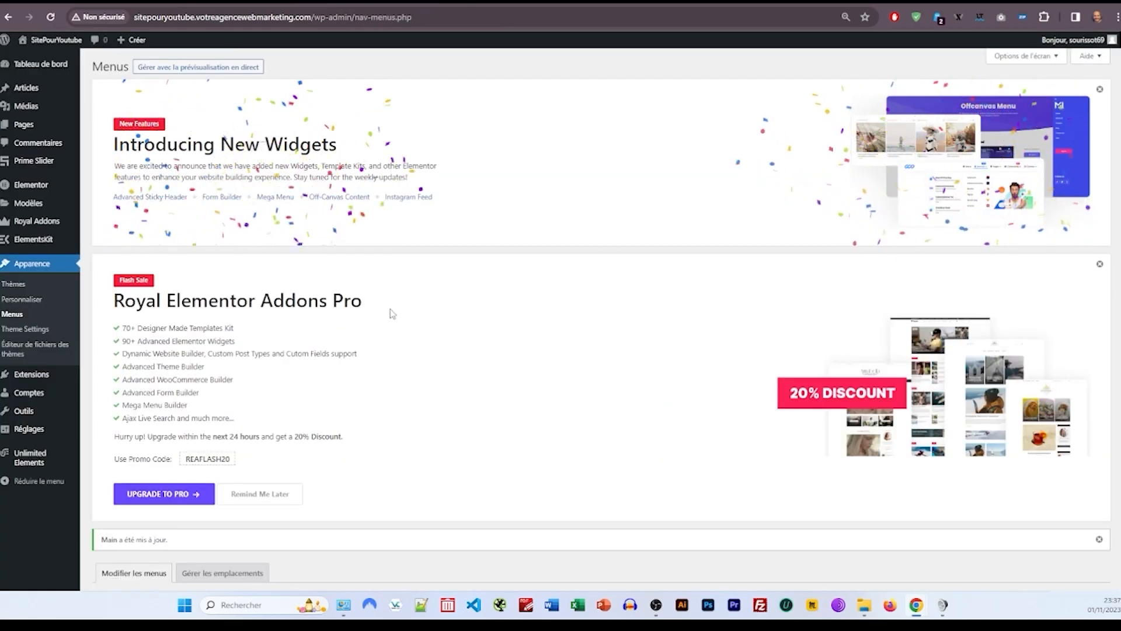
pyautogui.scroll(-4, 372, 343)
pyautogui.scroll(-3, 372, 342)
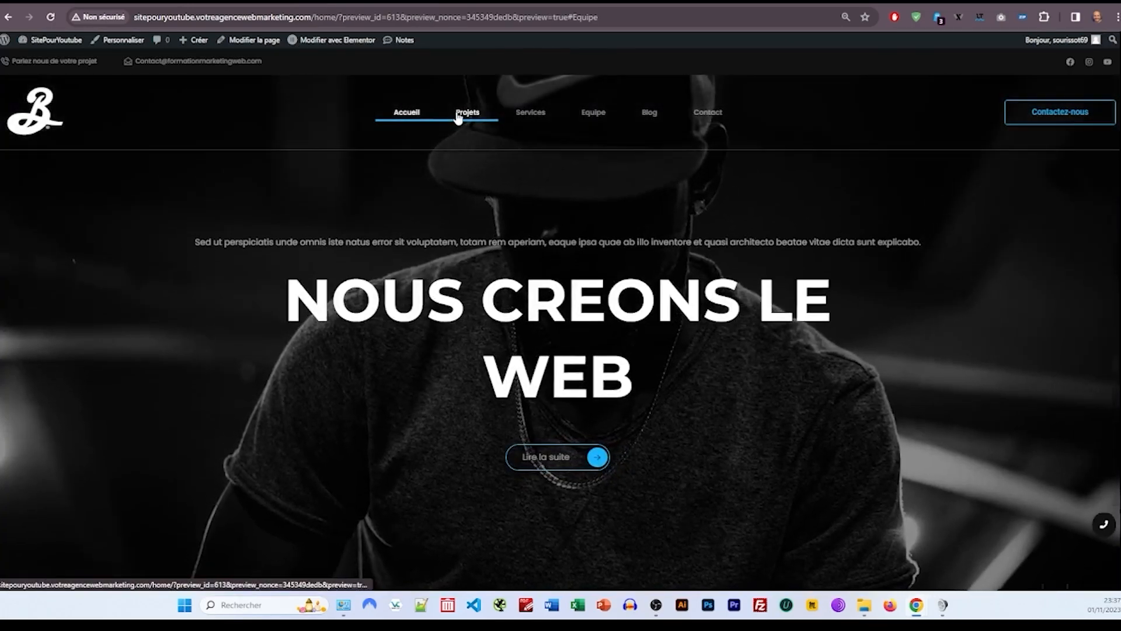
pyautogui.click(458, 115)
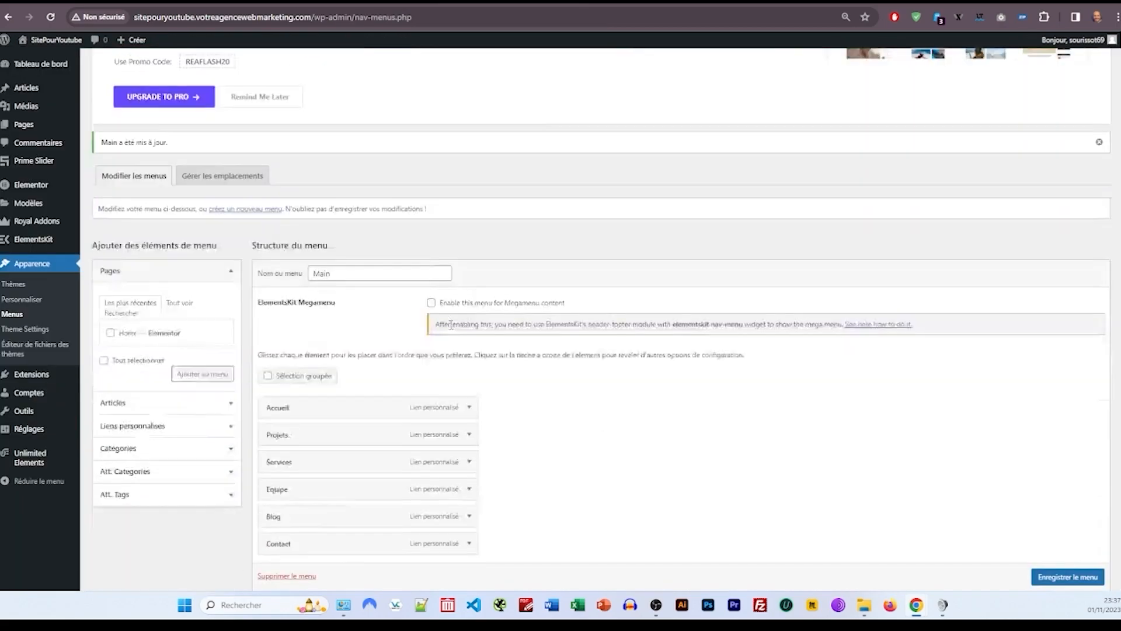
pyautogui.scroll(-3, 427, 327)
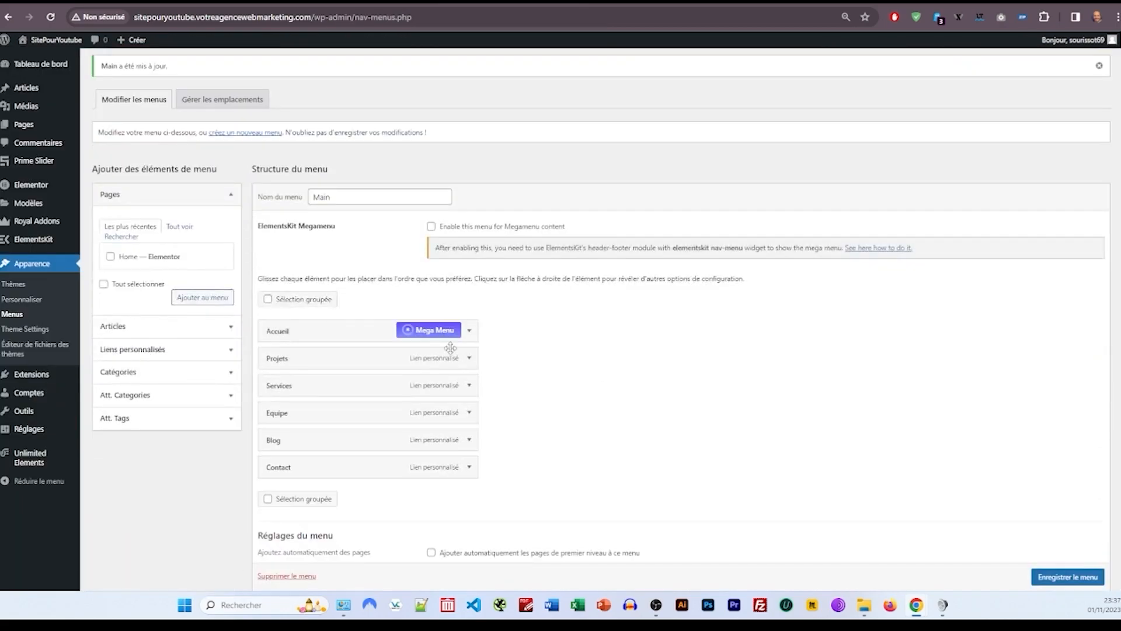
pyautogui.click(469, 385)
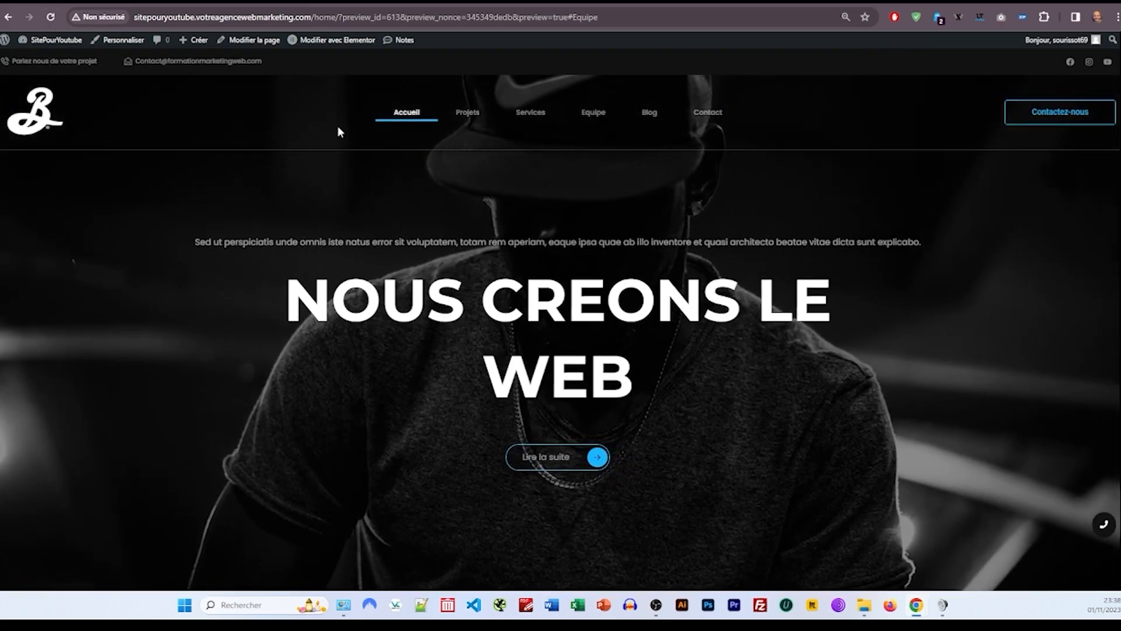
# Step: Review the previewed page down to the footer and test the Projets, Services, Equipe, Blog and Contact menu links
pyautogui.scroll(-5, 431, 121)
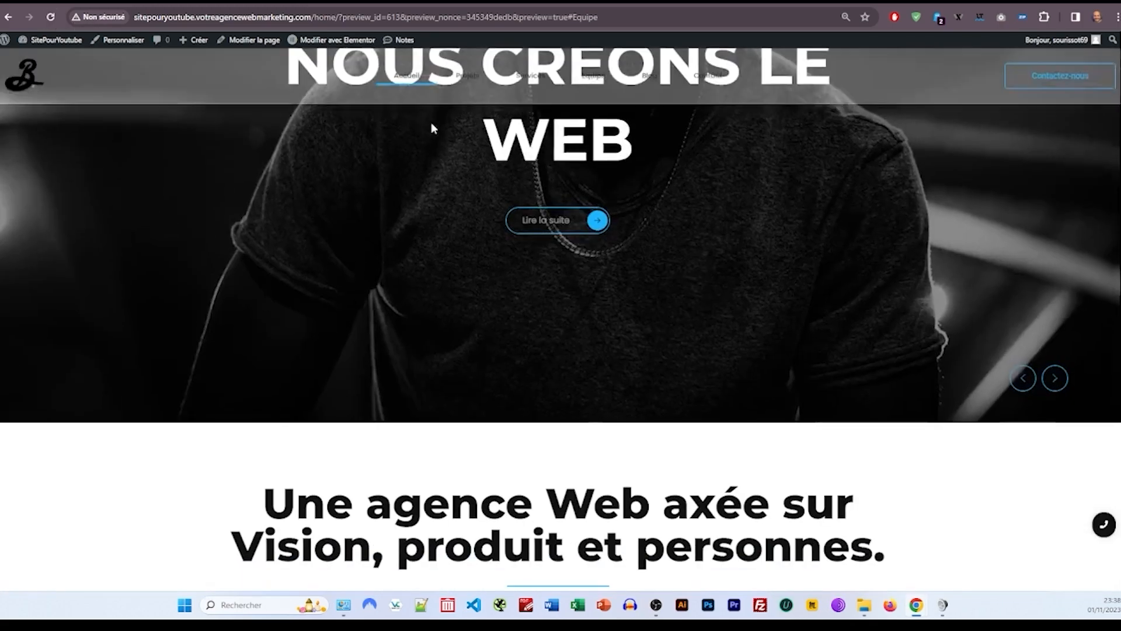
pyautogui.scroll(-5, 431, 123)
pyautogui.scroll(2, 447, 119)
pyautogui.scroll(-10, 461, 104)
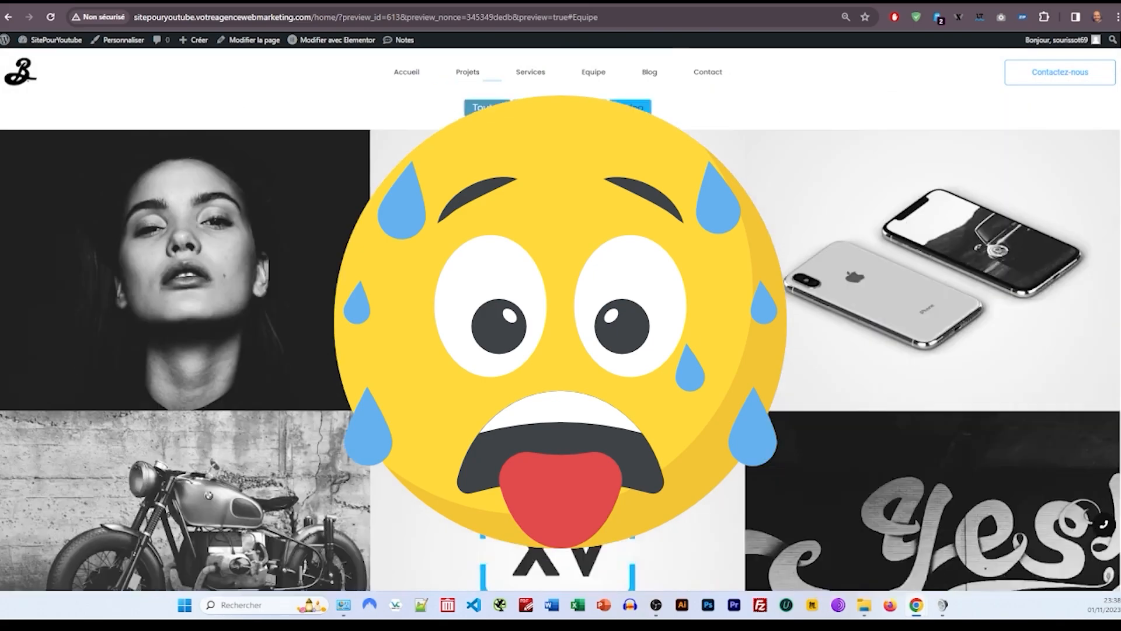
pyautogui.scroll(-10, 473, 146)
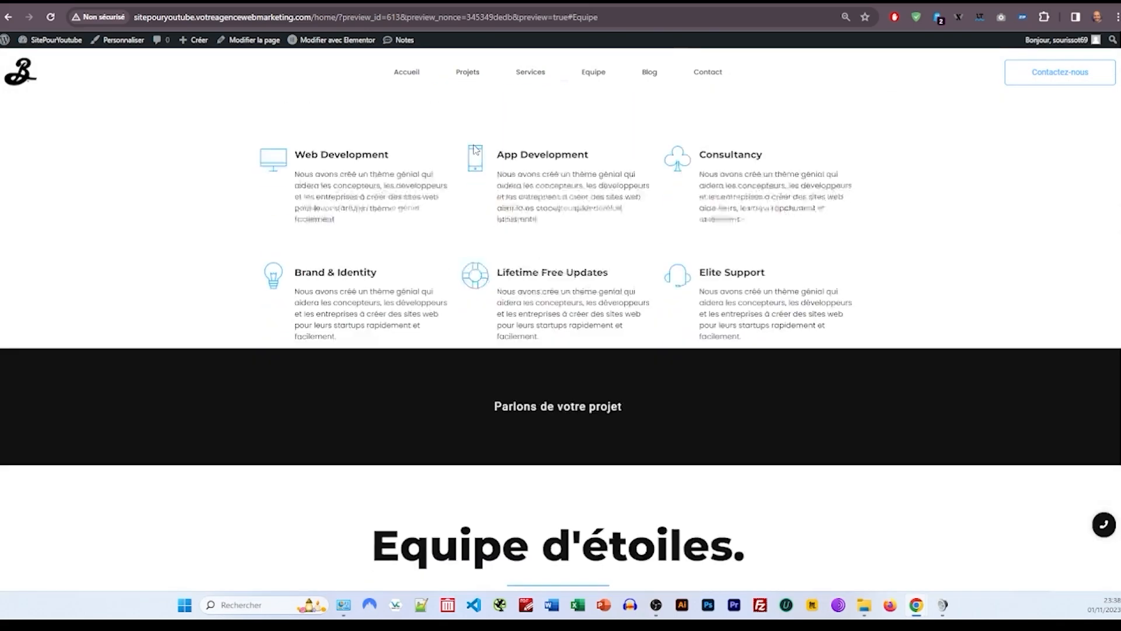
pyautogui.scroll(-10, 470, 138)
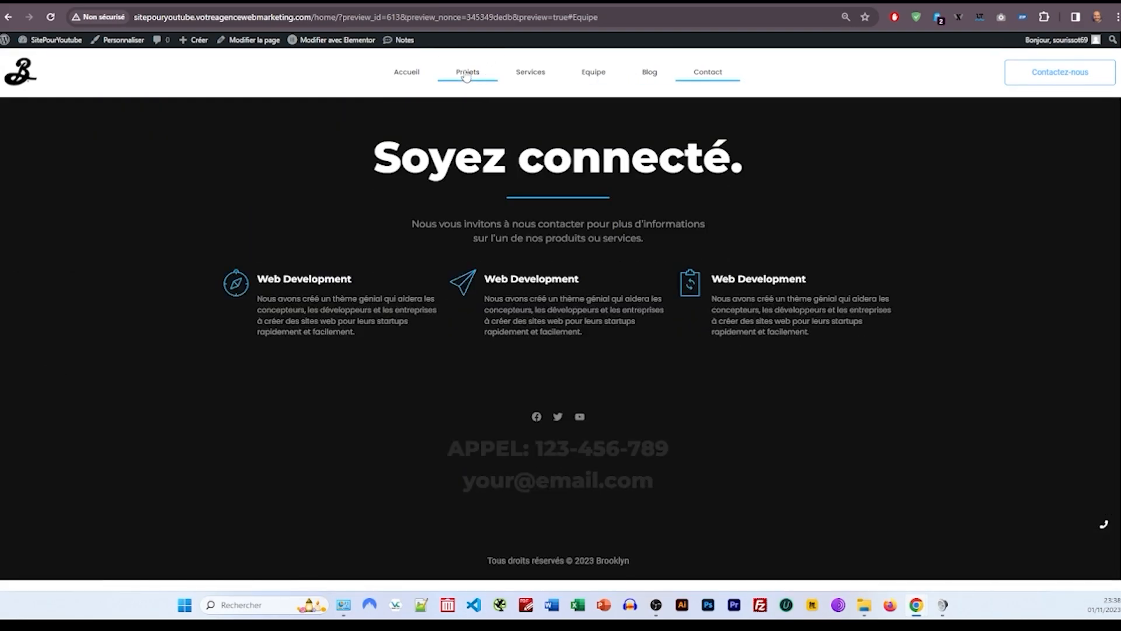
pyautogui.click(466, 76)
pyautogui.click(529, 72)
pyautogui.click(593, 71)
pyautogui.click(650, 72)
pyautogui.click(708, 72)
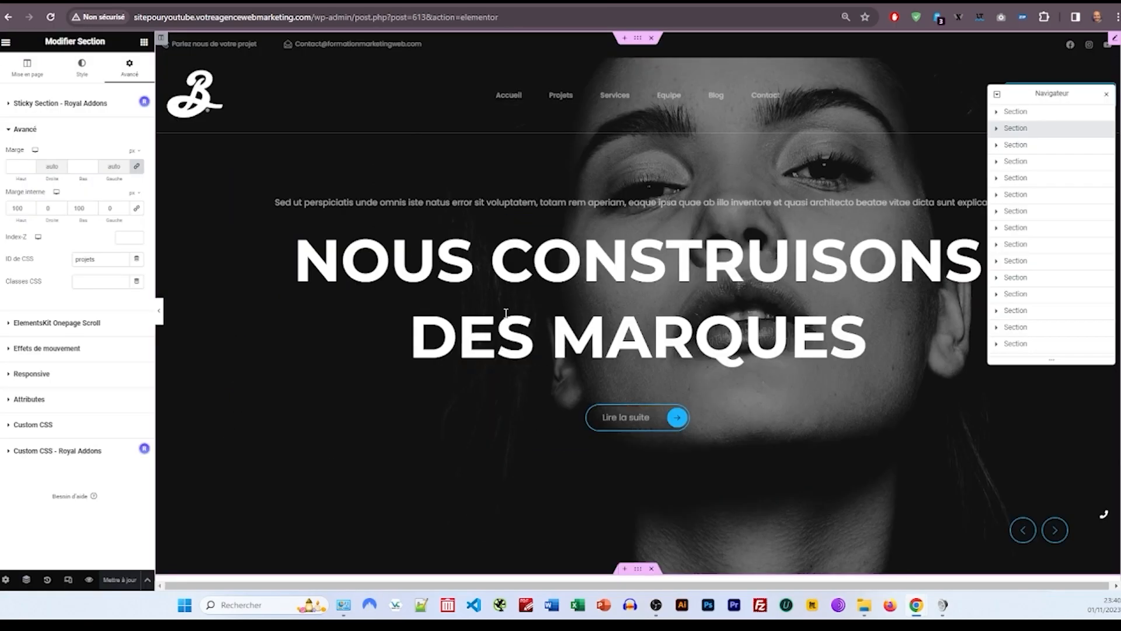
# Step: Apply a Fade In entrance animation to the heading "Une agence Web axée sur Vision, produit et personnes." in Elementor
pyautogui.scroll(-9, 506, 314)
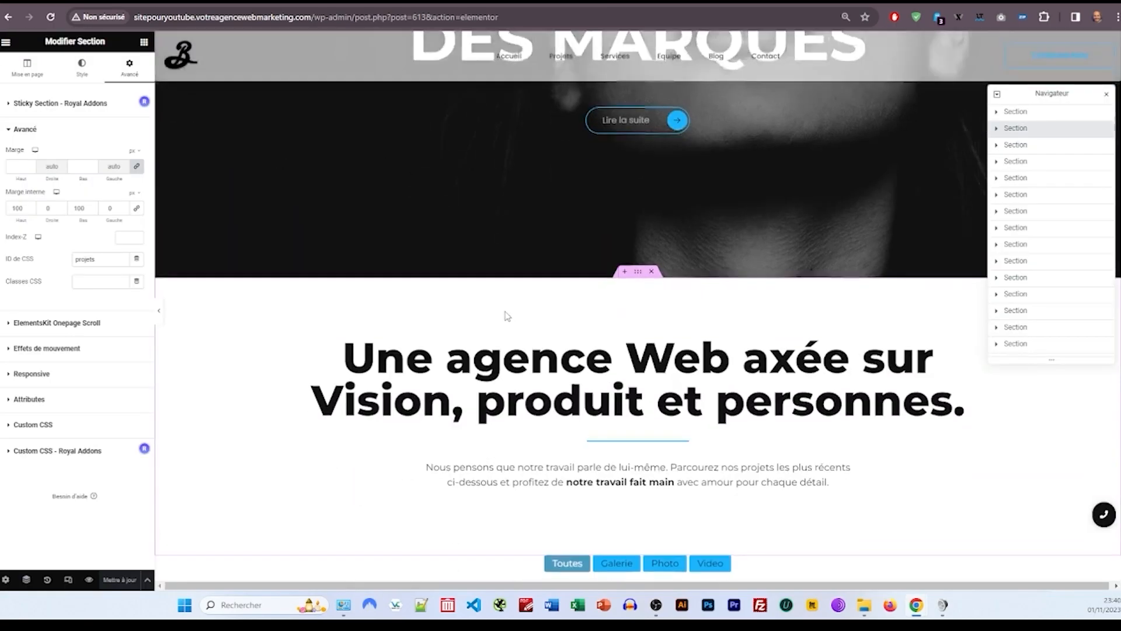
pyautogui.click(500, 169)
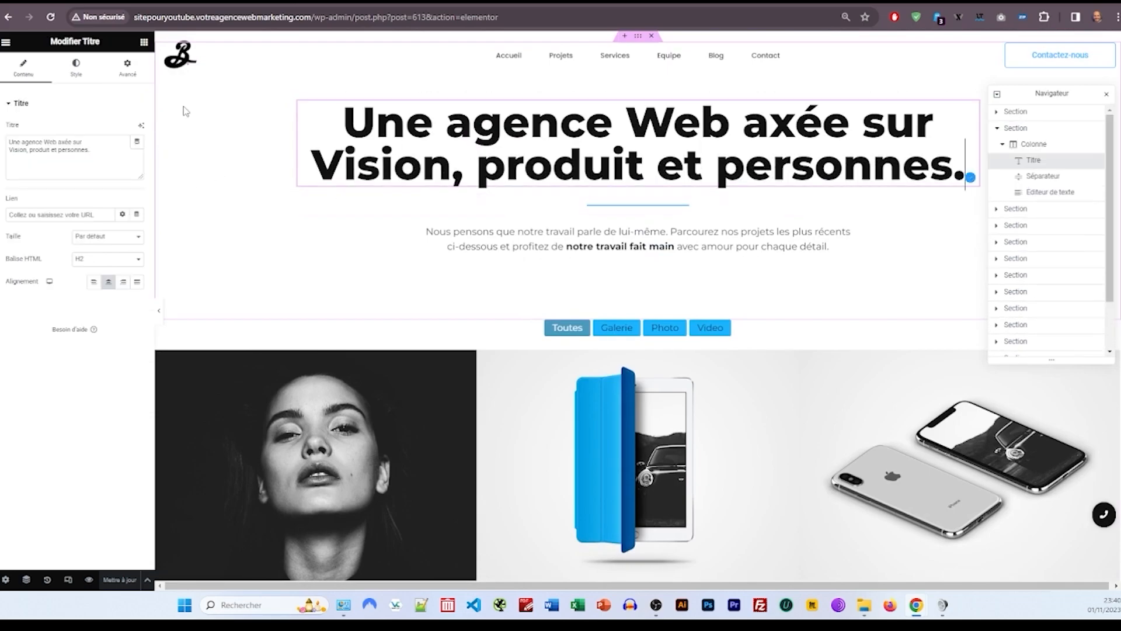
pyautogui.click(127, 67)
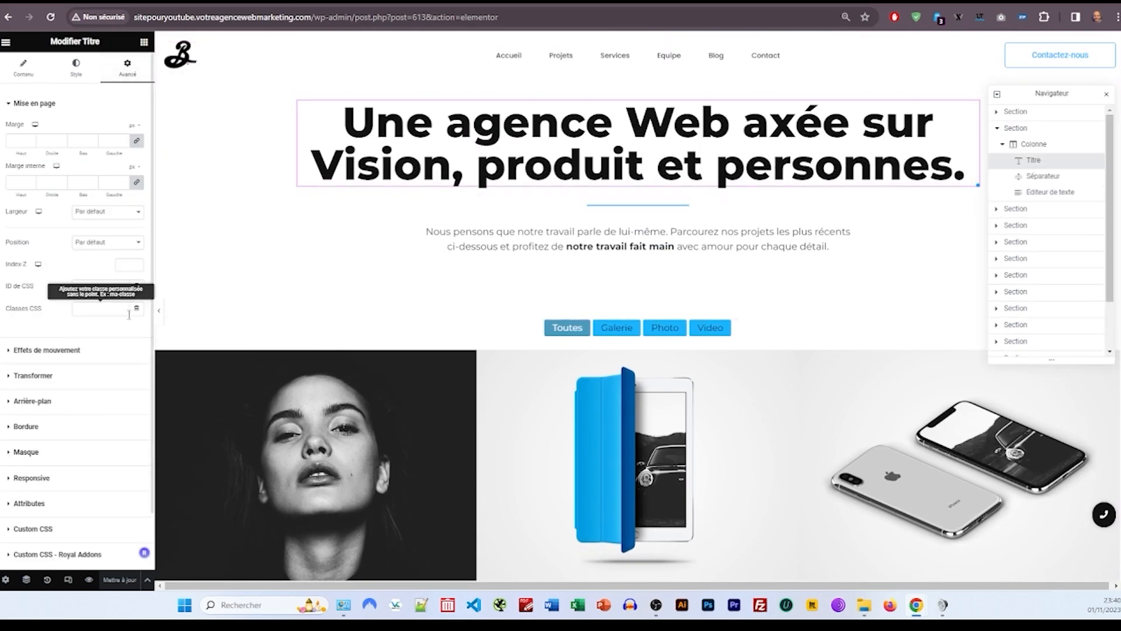
pyautogui.scroll(-1, 62, 479)
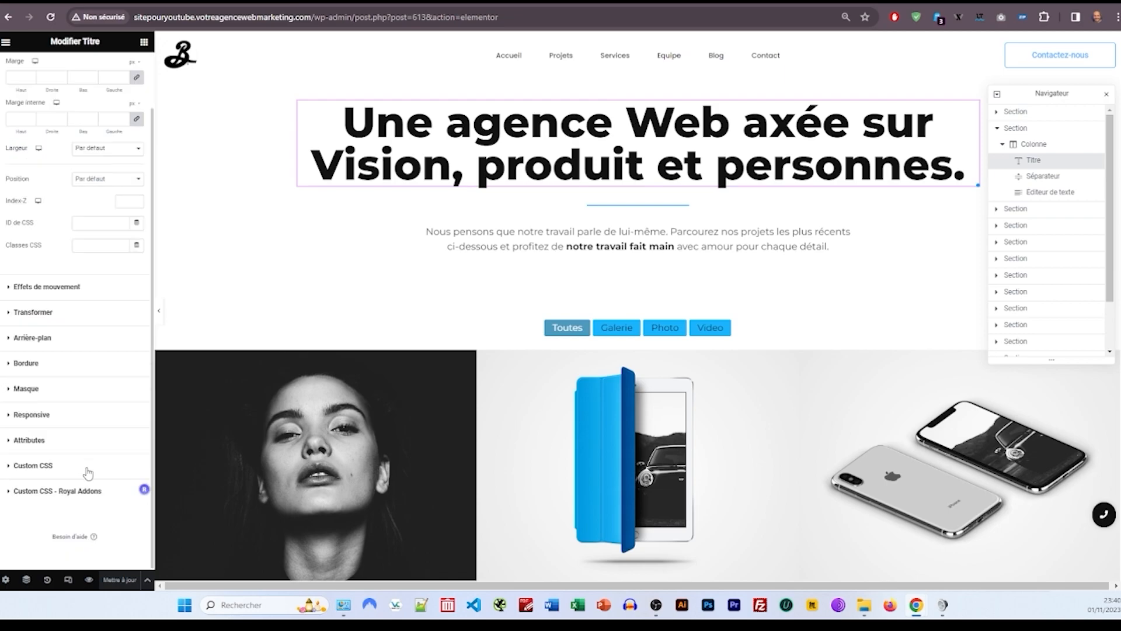
pyautogui.click(68, 292)
pyautogui.click(76, 250)
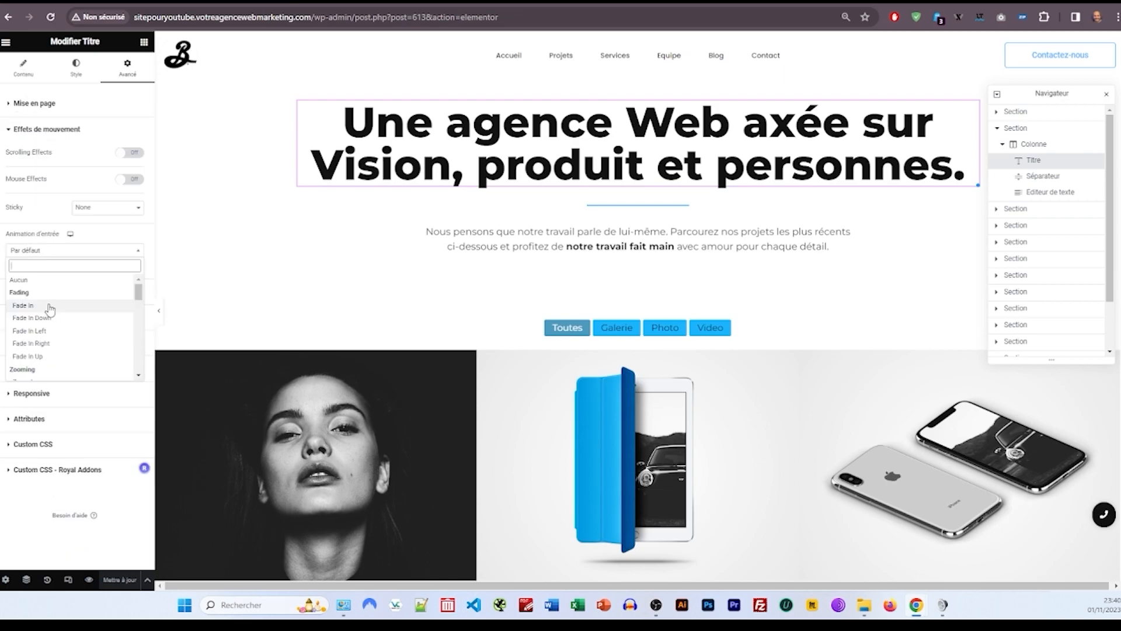
pyautogui.click(49, 308)
# Step: Set the heading's animation duration to Lent and its animation delay to 300 ms
pyautogui.click(108, 272)
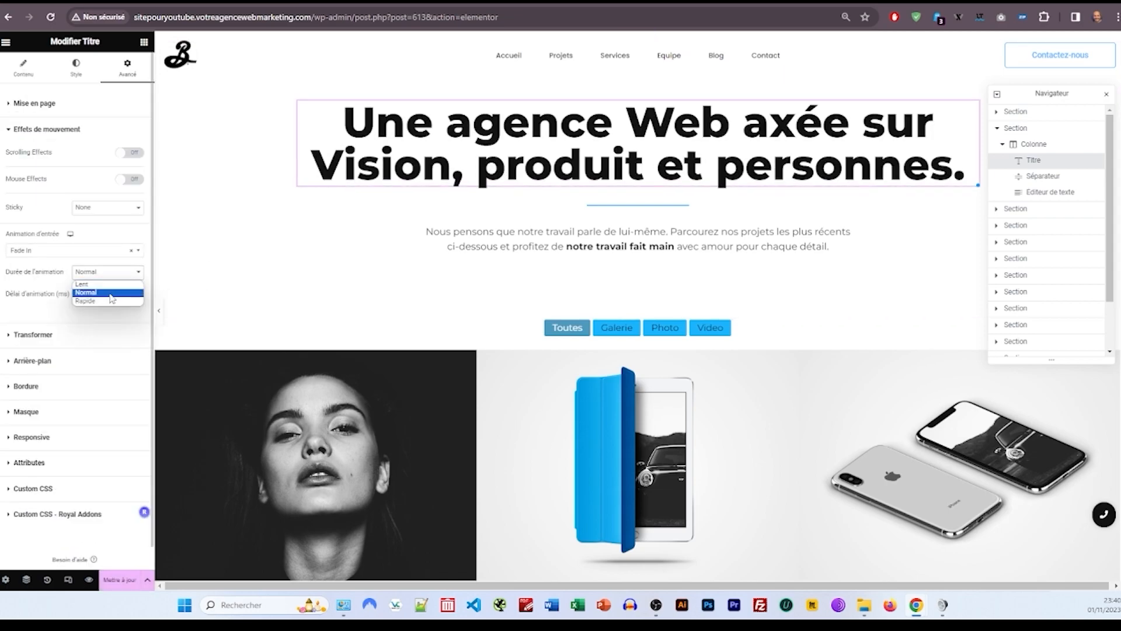
pyautogui.click(108, 284)
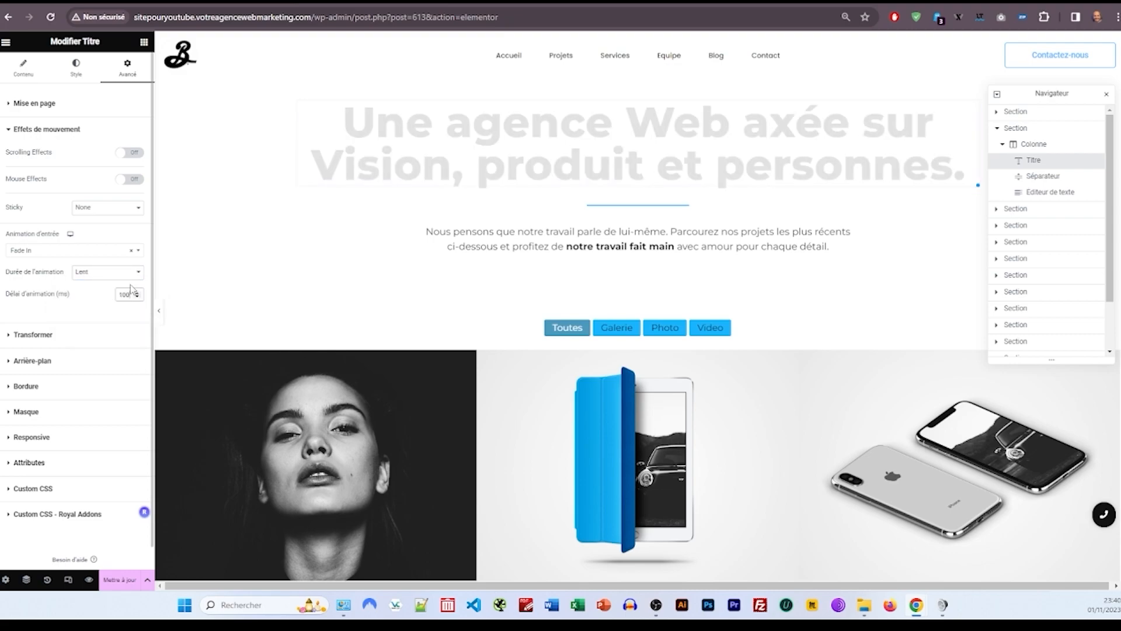
pyautogui.click(136, 291)
pyautogui.click(136, 291)
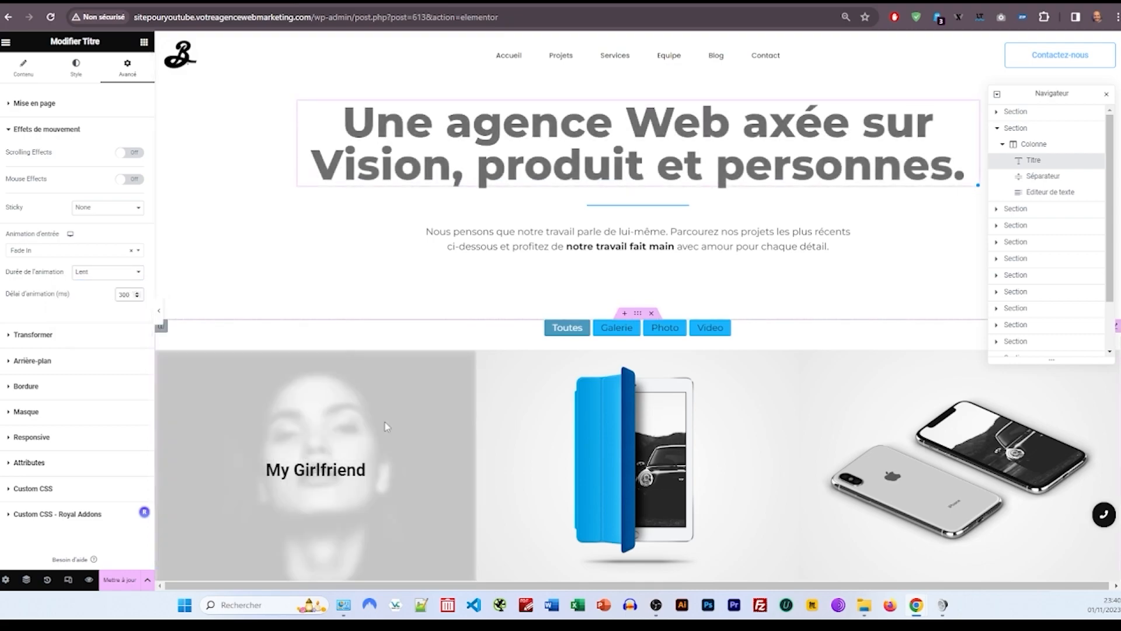
# Step: Copy the animated heading and paste its style onto the services heading "Des prestations haut de gamme."
pyautogui.rightClick(459, 166)
pyautogui.click(500, 207)
pyautogui.scroll(-5, 571, 317)
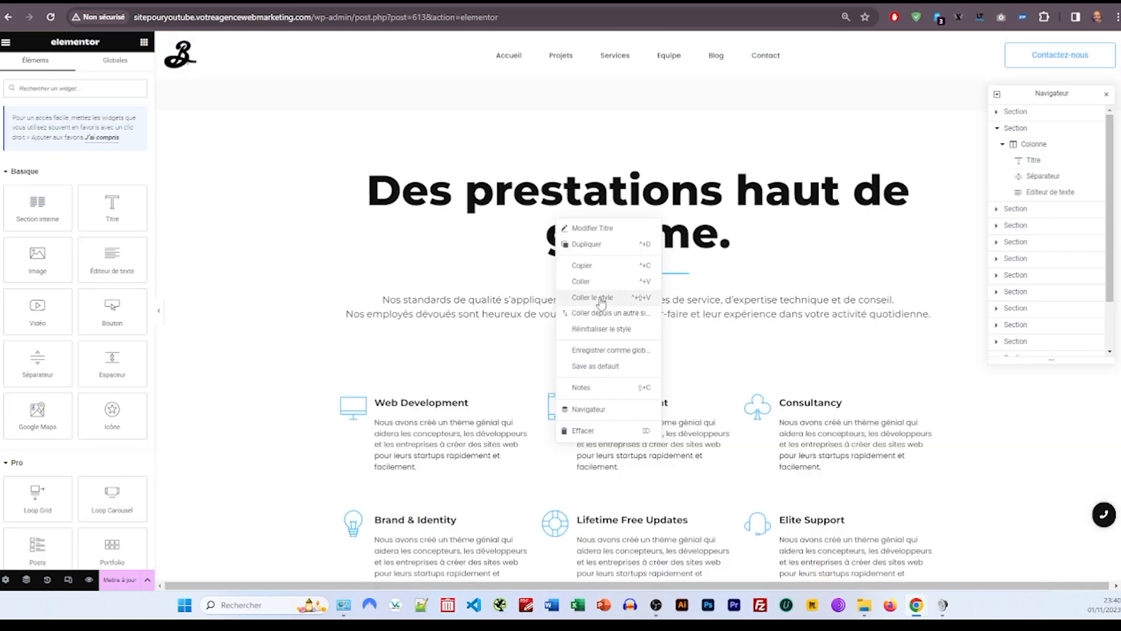
pyautogui.click(599, 299)
# Step: Paste the copied style onto the next section heading further down and onto the heading above the blog posts
pyautogui.scroll(-7, 570, 320)
pyautogui.scroll(-3, 568, 318)
pyautogui.rightClick(579, 213)
pyautogui.click(601, 292)
pyautogui.scroll(-5, 597, 285)
pyautogui.scroll(-5, 596, 284)
pyautogui.rightClick(591, 180)
pyautogui.click(637, 255)
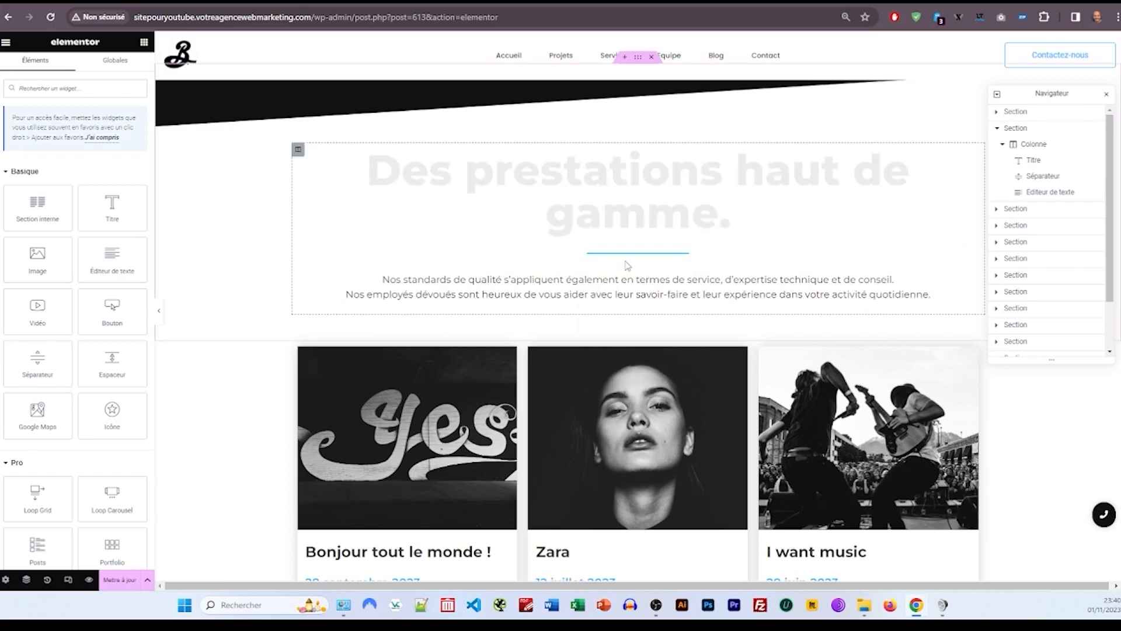
# Step: Paste the copied style onto the "Soyez connecté." heading and set its text colour to #FFFFFF
pyautogui.scroll(-10, 607, 280)
pyautogui.click(514, 134)
pyautogui.rightClick(511, 133)
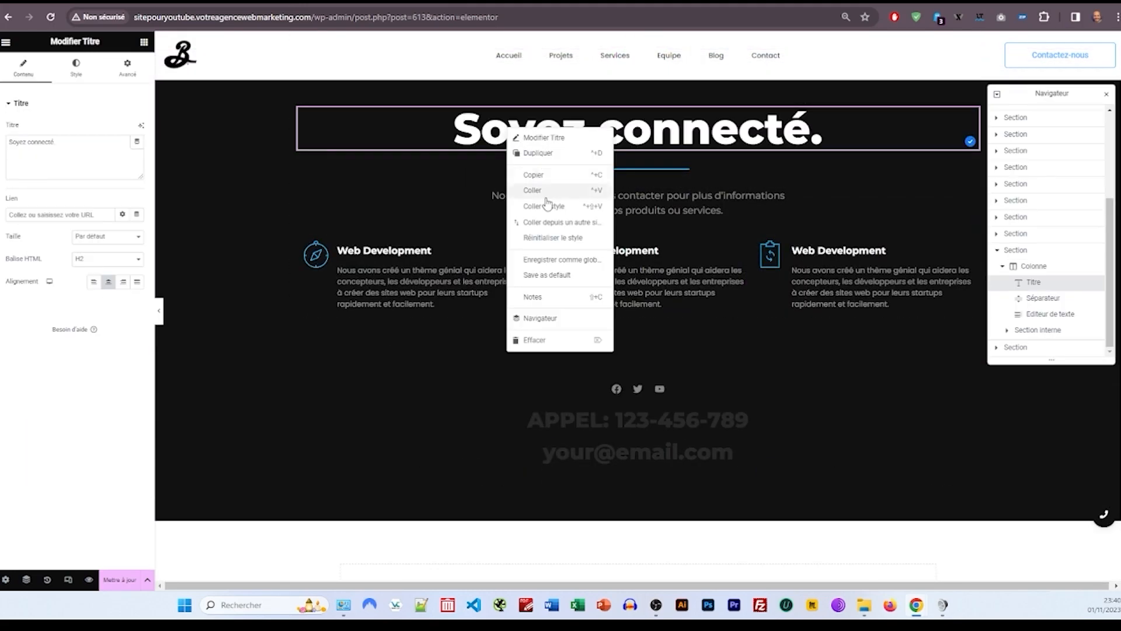
pyautogui.click(544, 206)
pyautogui.click(76, 67)
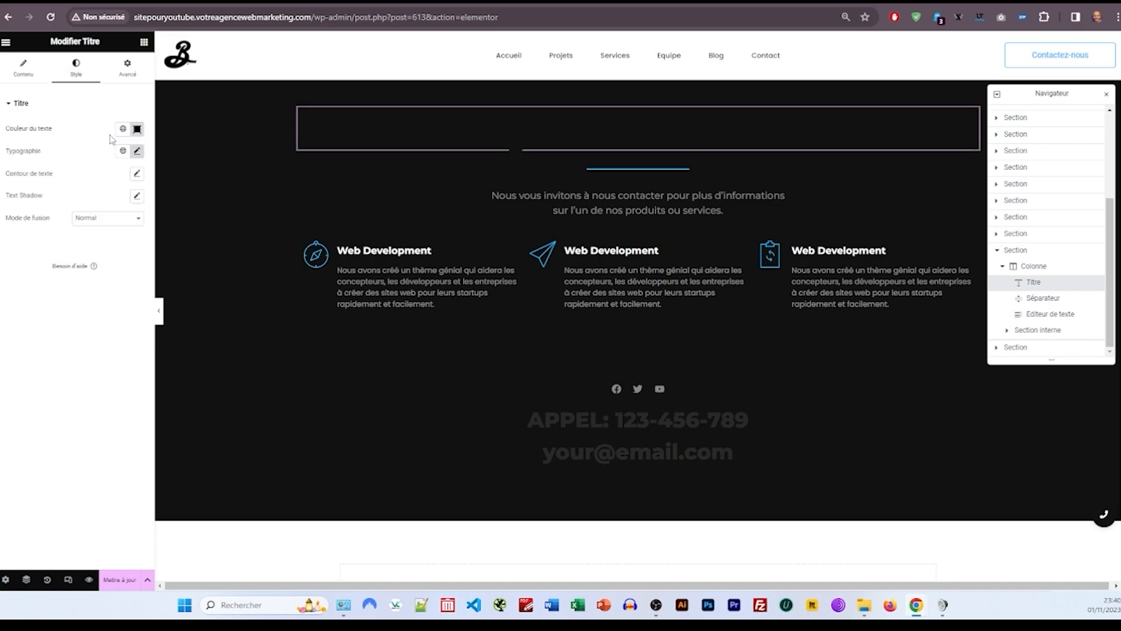
pyautogui.click(137, 129)
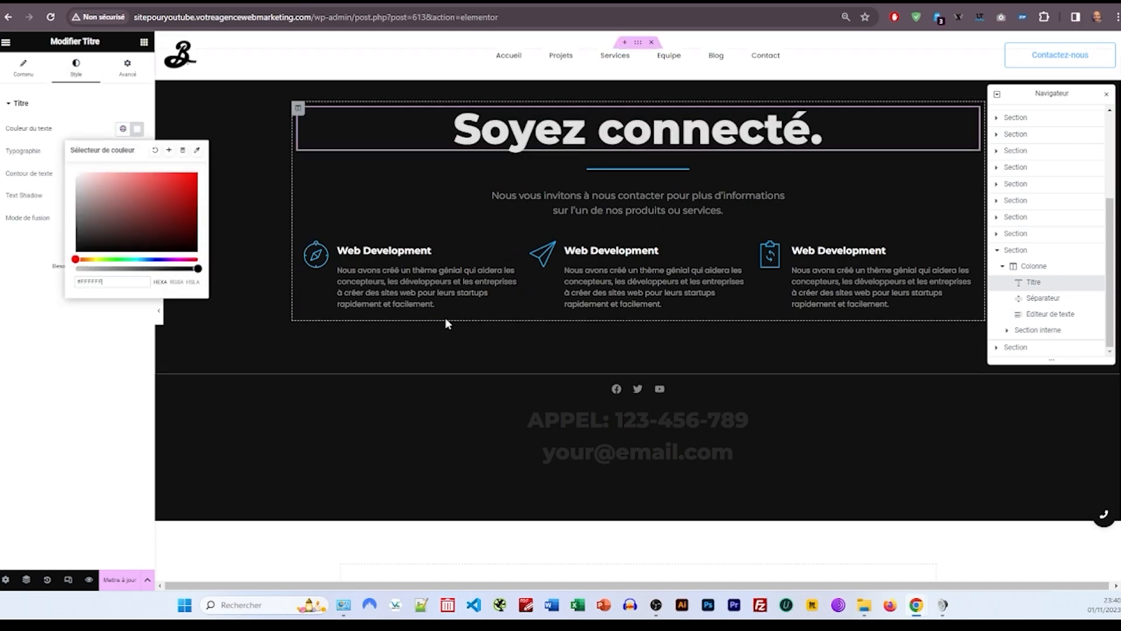
# Step: Give the Nike logo image a Fade In Left entrance animation with a 100 ms delay
pyautogui.moveTo(1120, 495); pyautogui.dragTo(1098, 97)
pyautogui.scroll(-4, 569, 355)
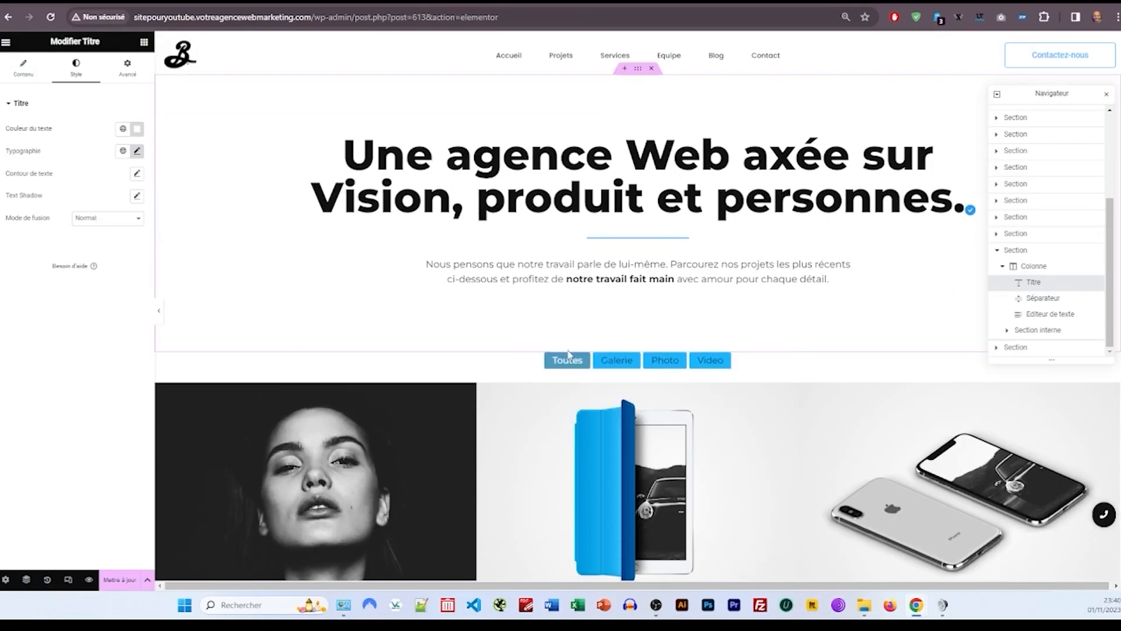
pyautogui.scroll(-2, 449, 367)
pyautogui.scroll(6, 479, 336)
pyautogui.scroll(-9, 485, 347)
pyautogui.scroll(-5, 444, 327)
pyautogui.click(357, 208)
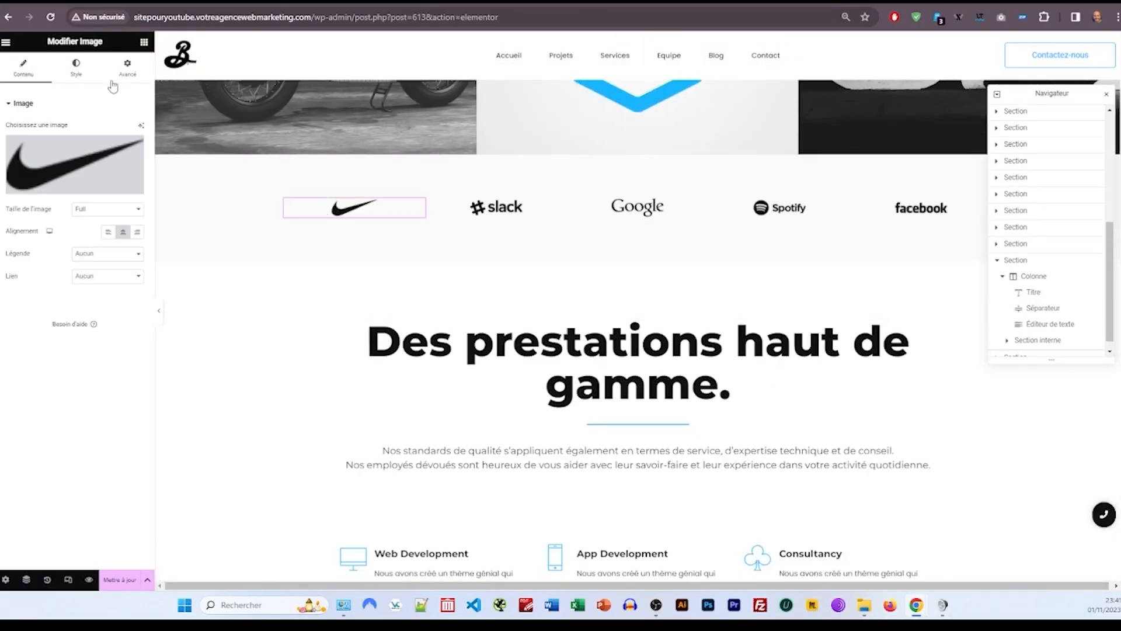
pyautogui.click(127, 67)
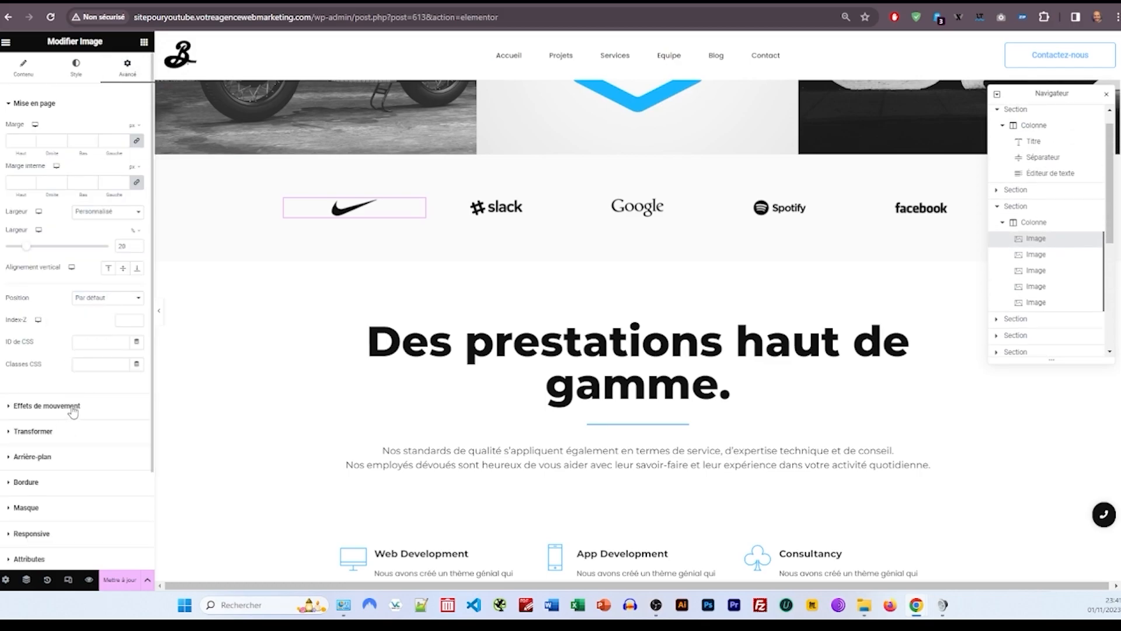
pyautogui.click(73, 406)
pyautogui.click(88, 250)
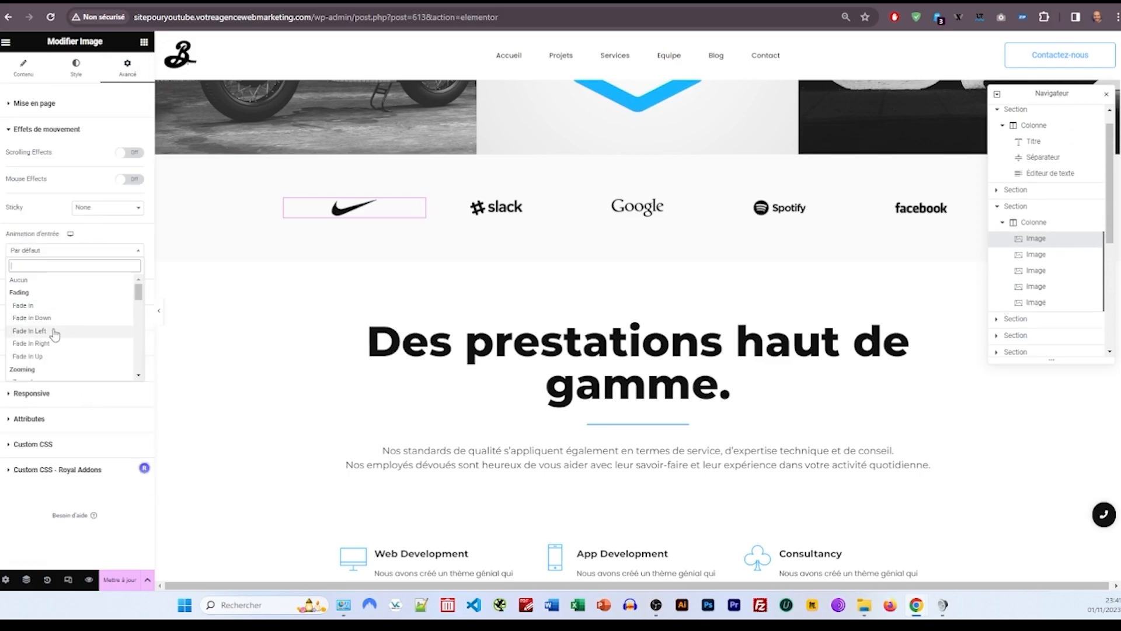
pyautogui.click(29, 331)
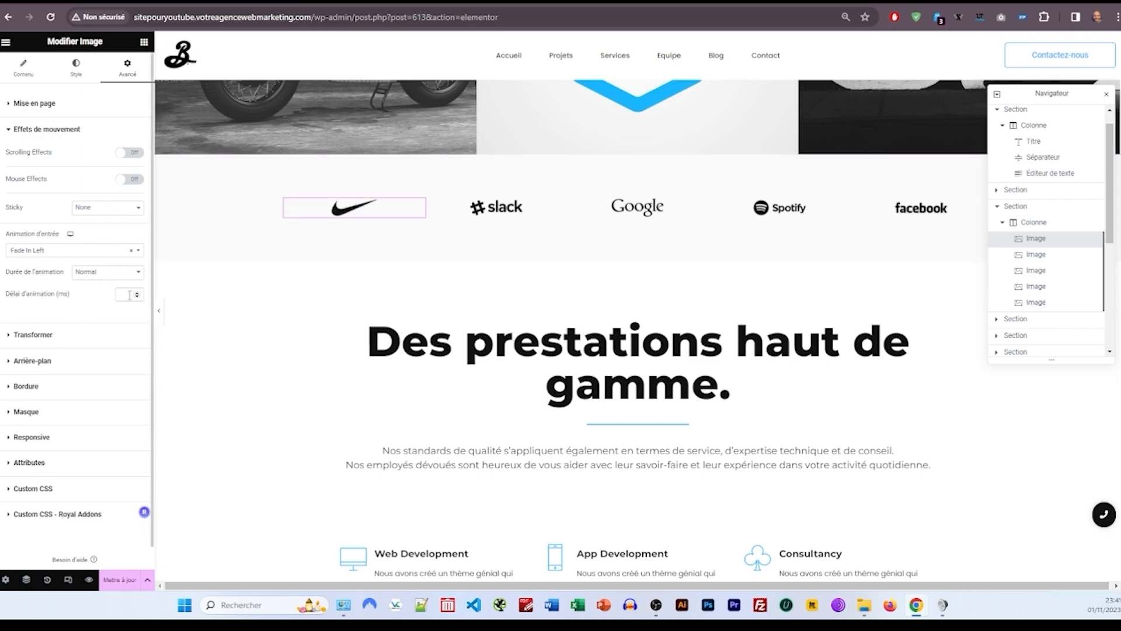
pyautogui.write('100')
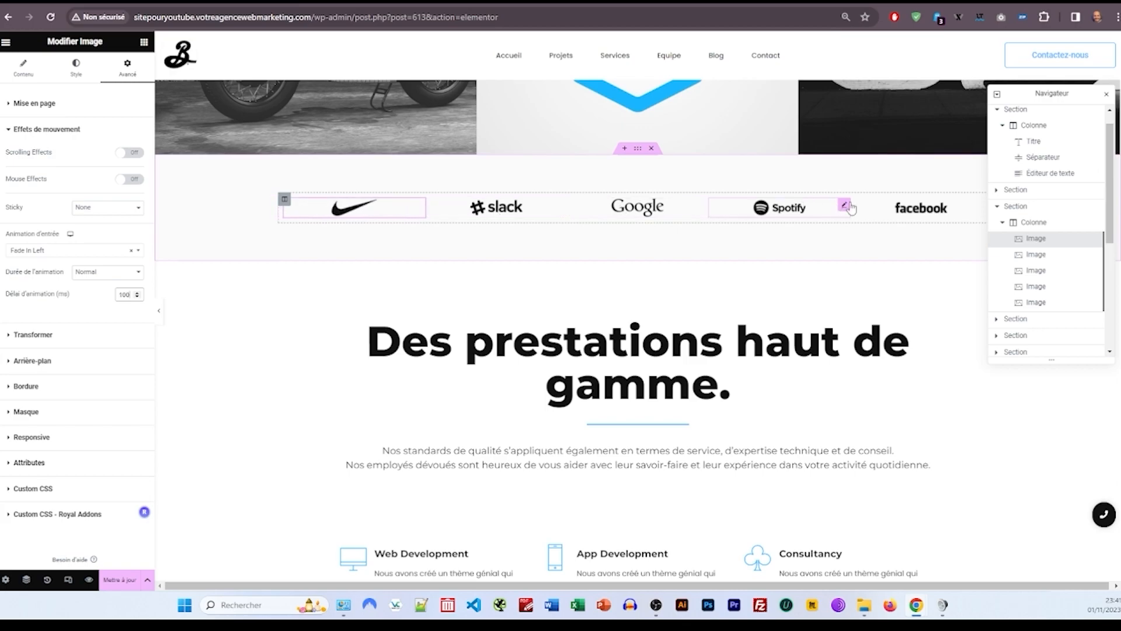
# Step: Give the Facebook logo image a Fade In Left entrance animation
pyautogui.click(912, 208)
pyautogui.click(129, 70)
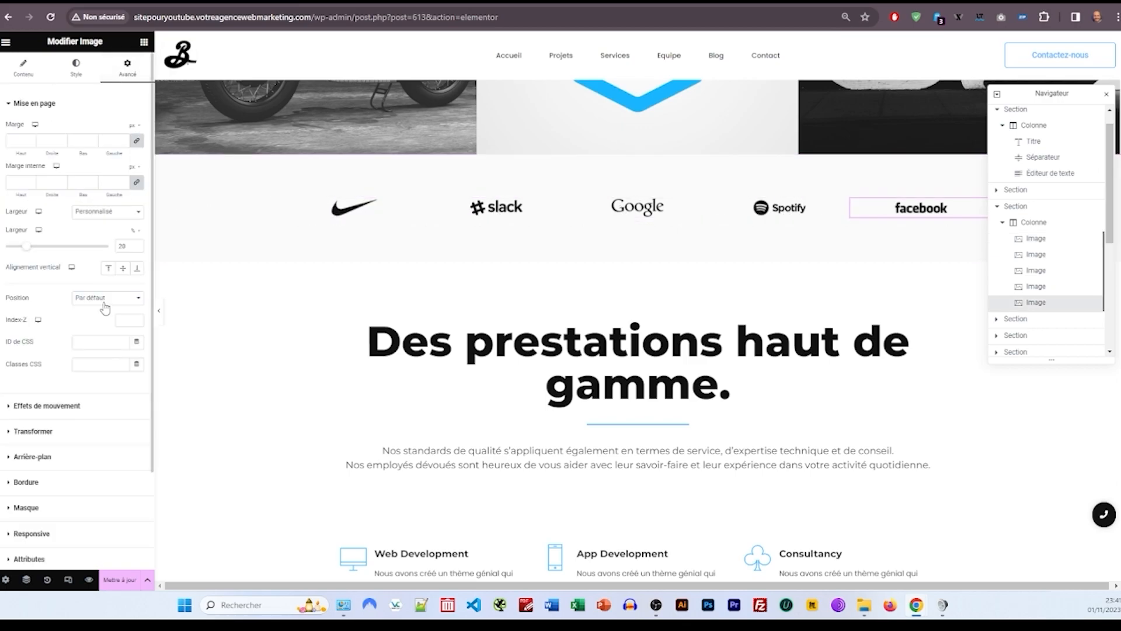
pyautogui.click(73, 407)
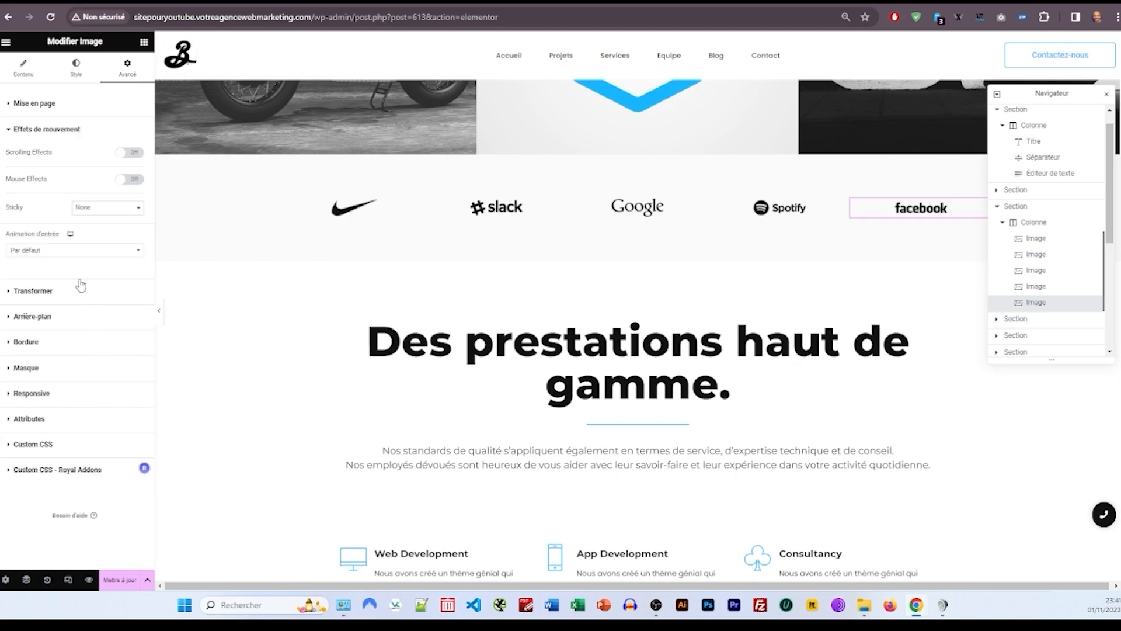
pyautogui.click(81, 252)
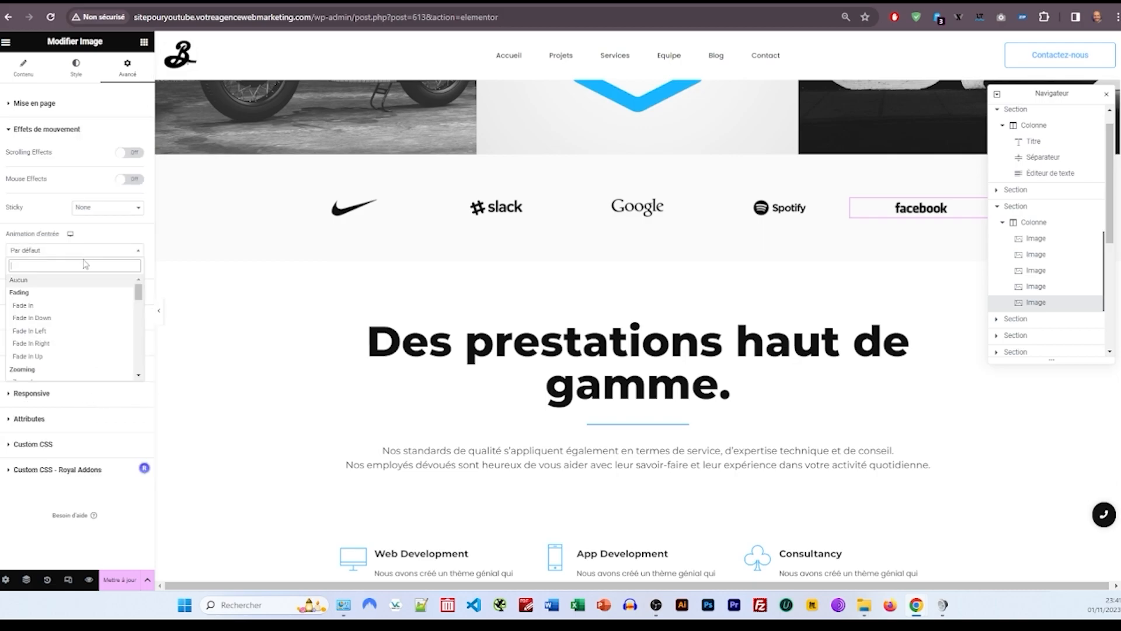
pyautogui.click(66, 332)
# Step: Give the Spotify logo image a Fade In Left entrance animation
pyautogui.click(812, 210)
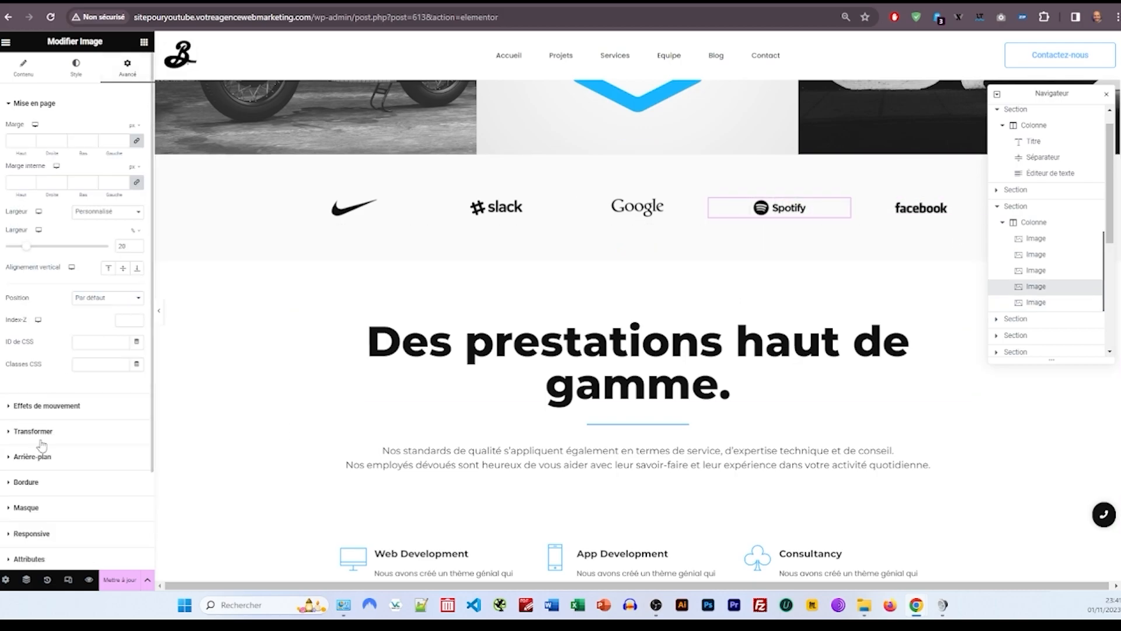
pyautogui.click(79, 409)
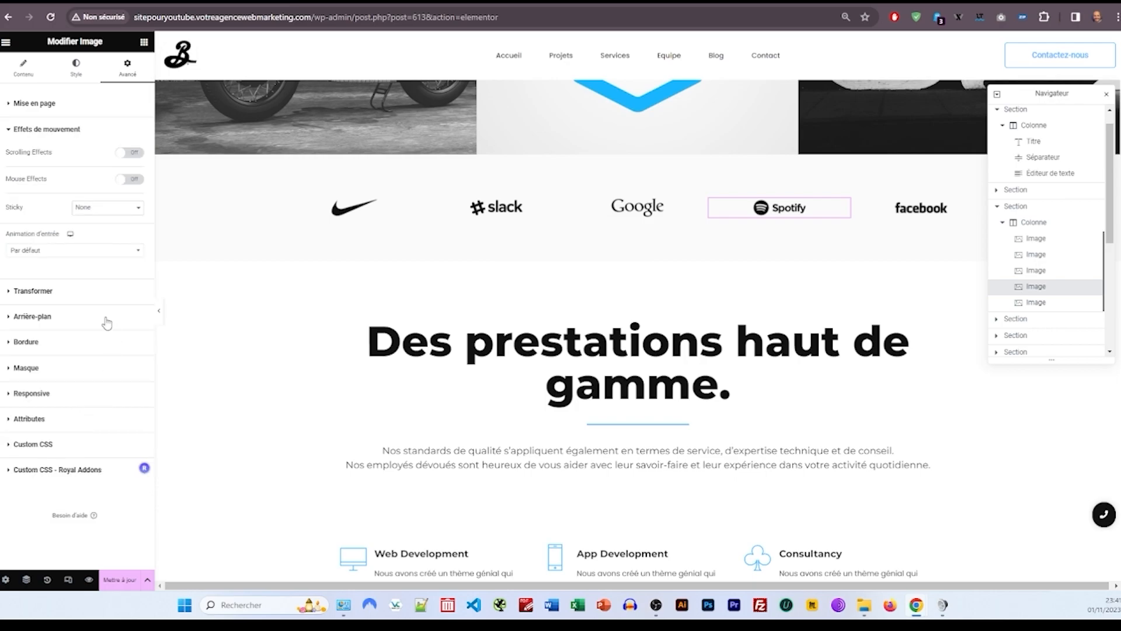
pyautogui.click(88, 256)
pyautogui.click(66, 333)
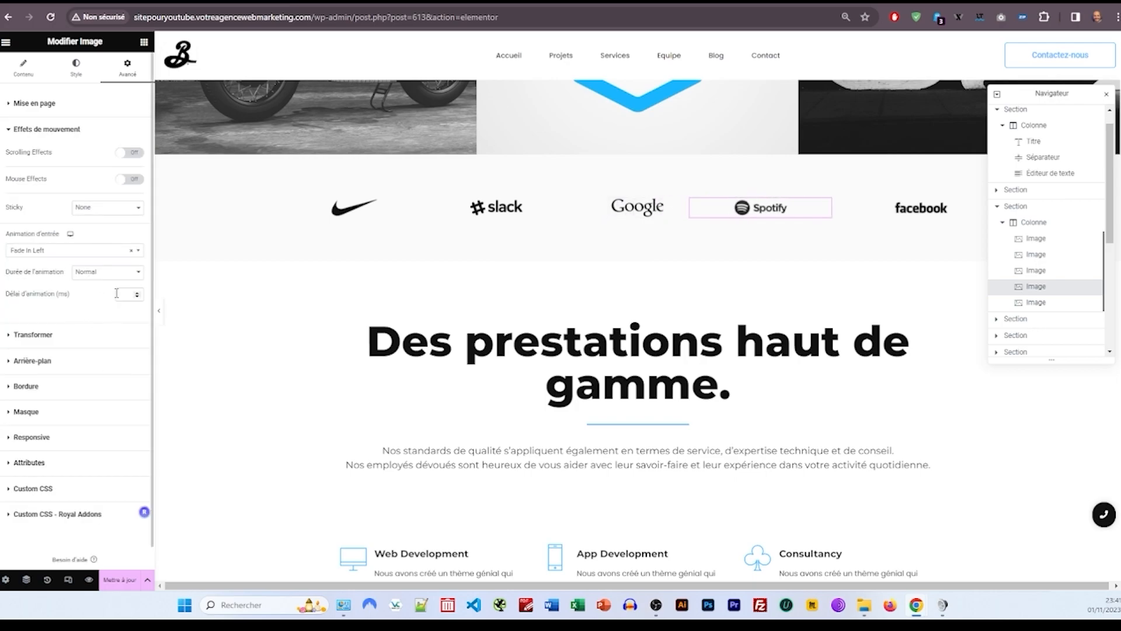
# Step: Recheck the entrance animation and delay settings of the Facebook and Spotify logos
pyautogui.click(888, 209)
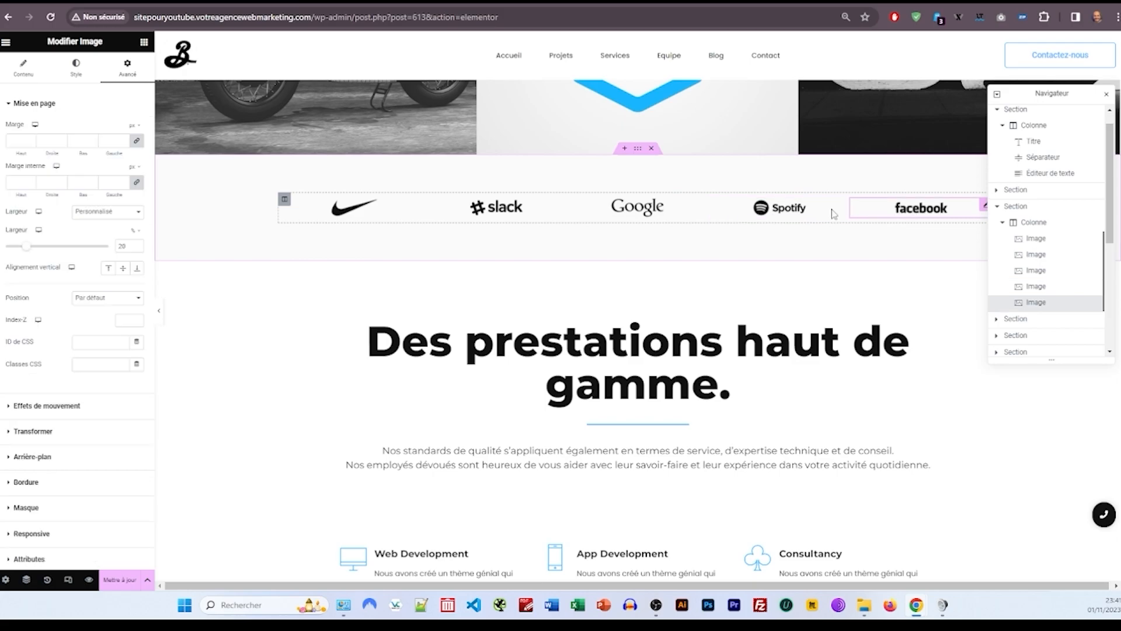
pyautogui.click(71, 411)
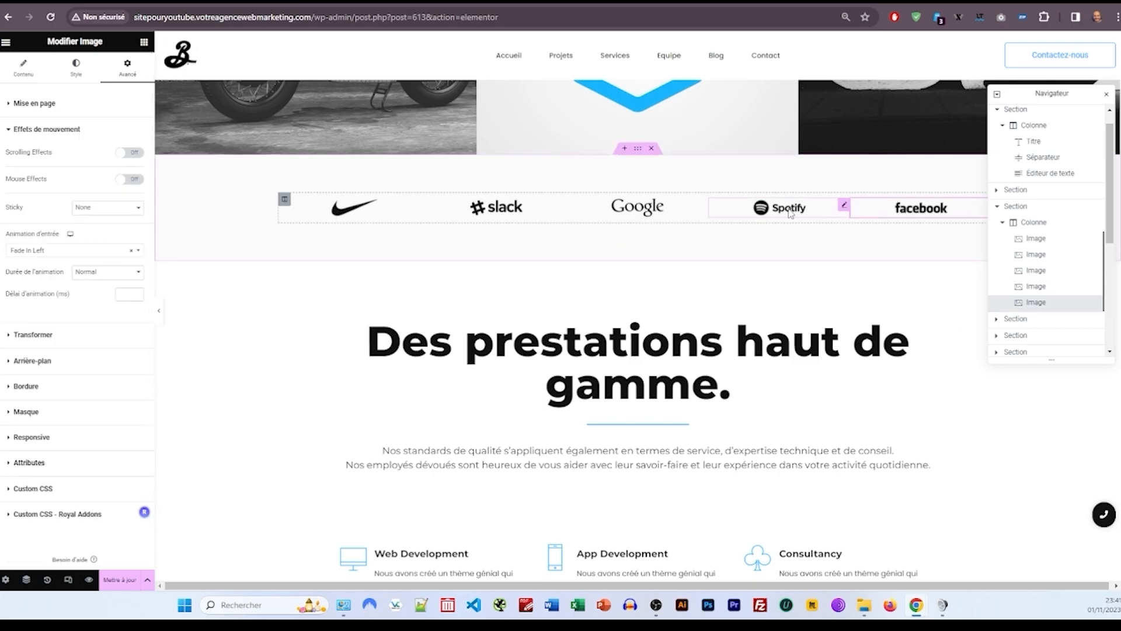
pyautogui.click(790, 212)
pyautogui.click(58, 406)
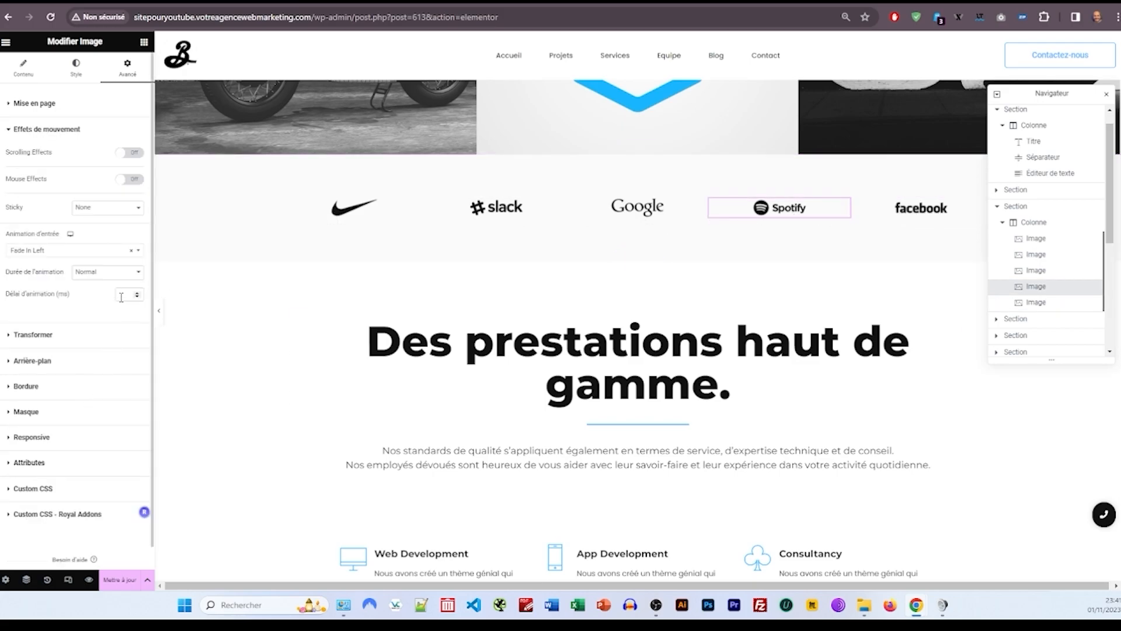
# Step: Give the Google logo image a Fade In Left entrance animation
pyautogui.click(638, 207)
pyautogui.click(128, 67)
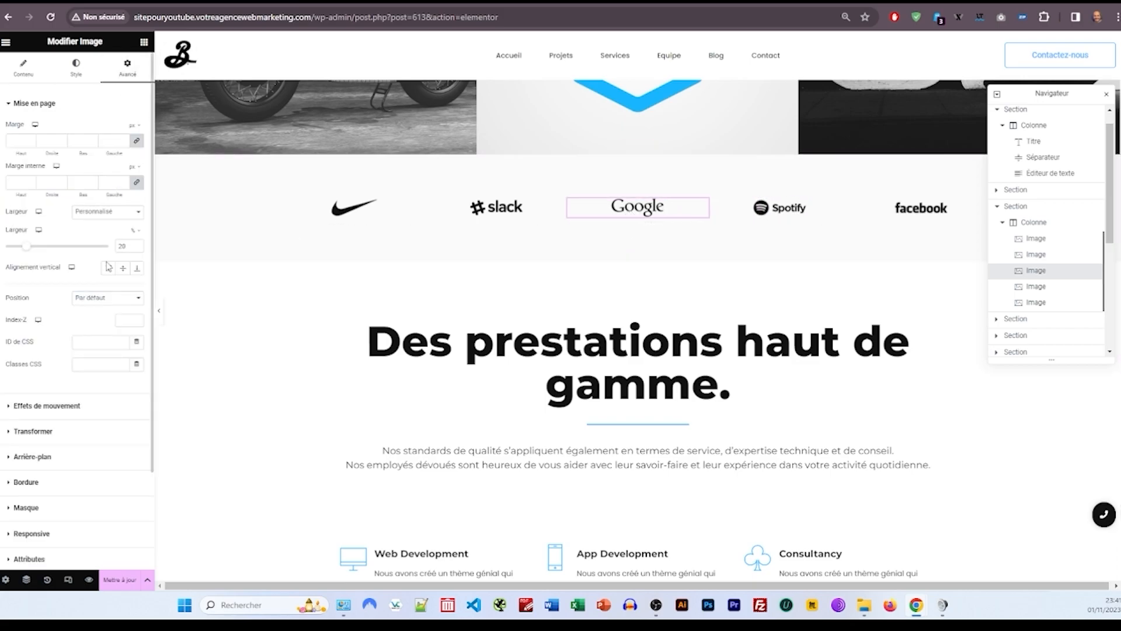
pyautogui.click(63, 405)
pyautogui.click(65, 250)
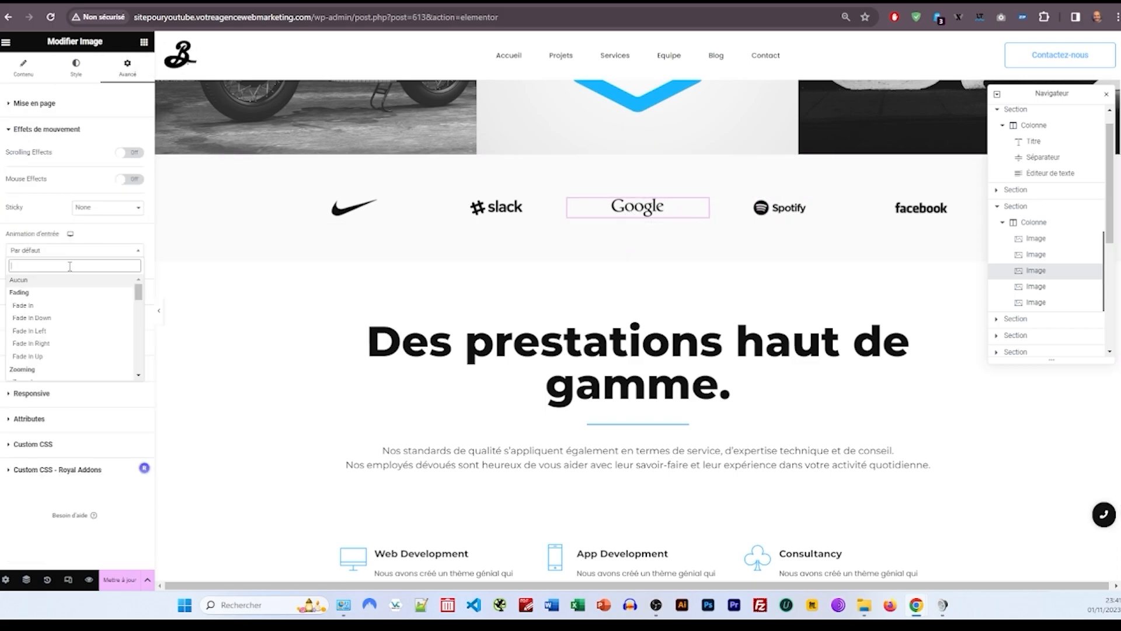
pyautogui.click(54, 331)
# Step: Give the Slack logo image a Fade In Left entrance animation and reopen the Nike logo's motion effects settings
pyautogui.click(468, 210)
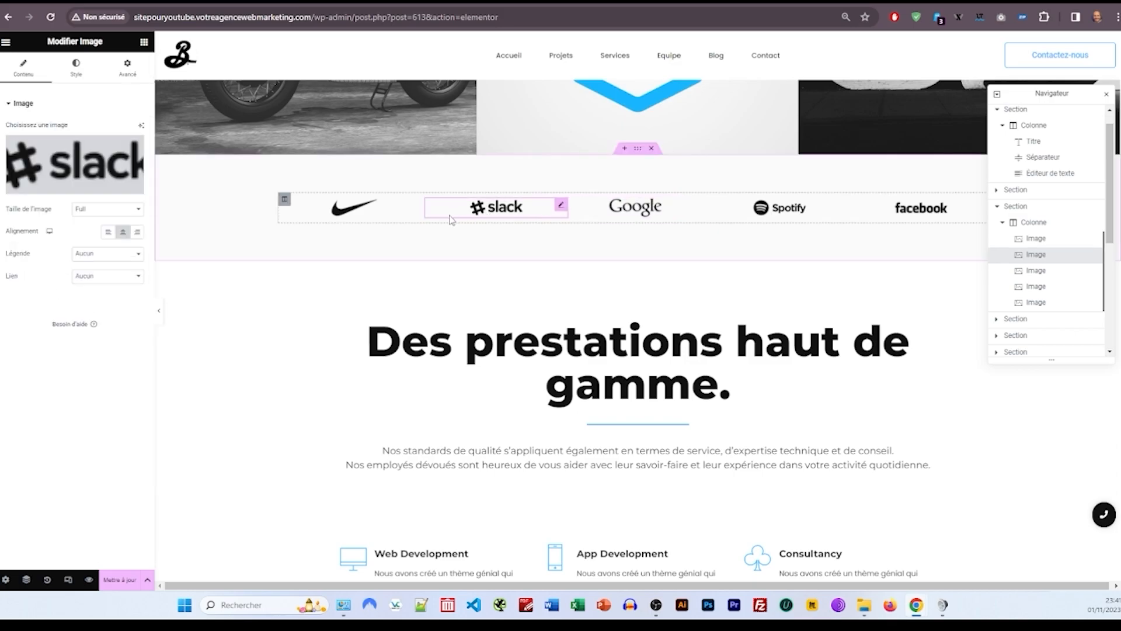
pyautogui.click(127, 69)
pyautogui.click(47, 405)
pyautogui.click(65, 250)
pyautogui.click(70, 331)
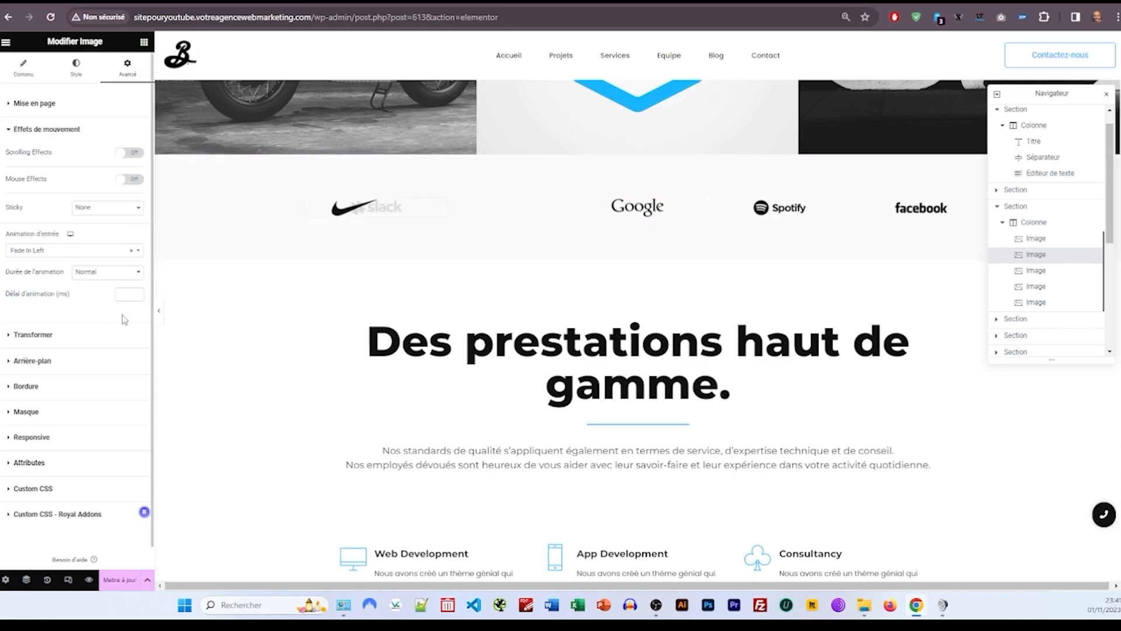
pyautogui.click(349, 209)
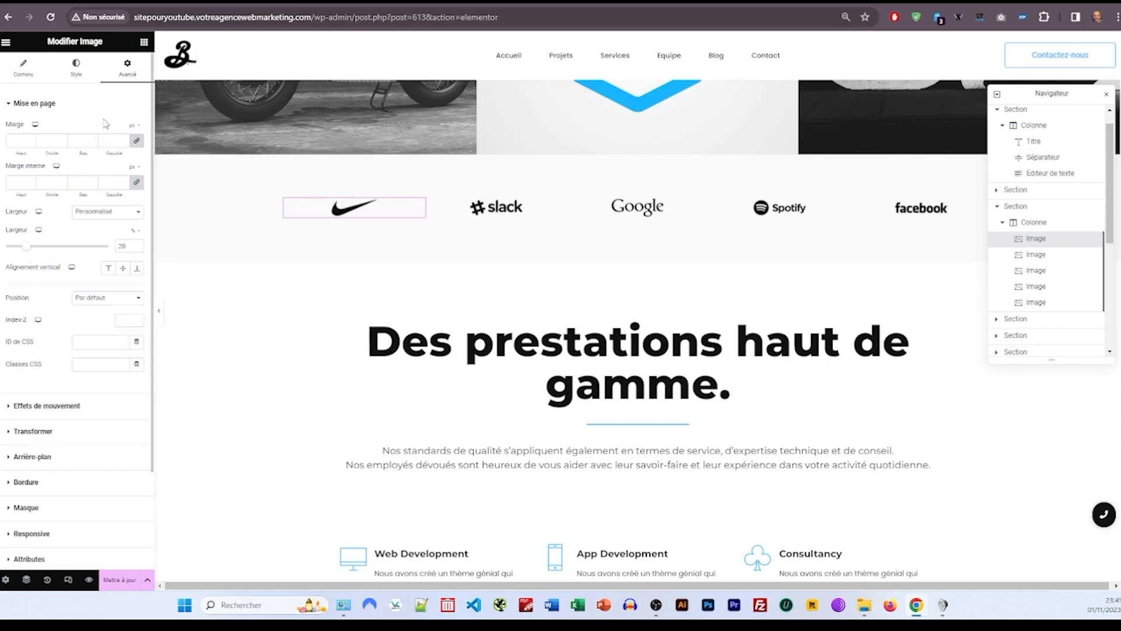
pyautogui.click(51, 404)
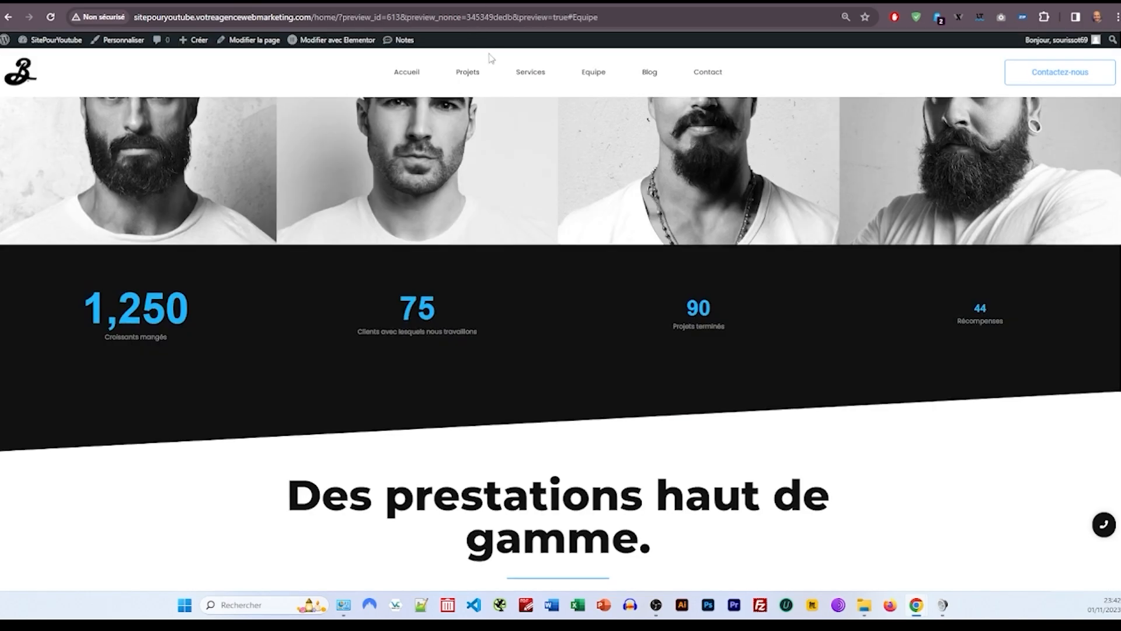
# Step: Review the page preview from the client logos through services and team to the contact section to check the entrance animations
pyautogui.scroll(-8, 381, 196)
pyautogui.scroll(-12, 440, 236)
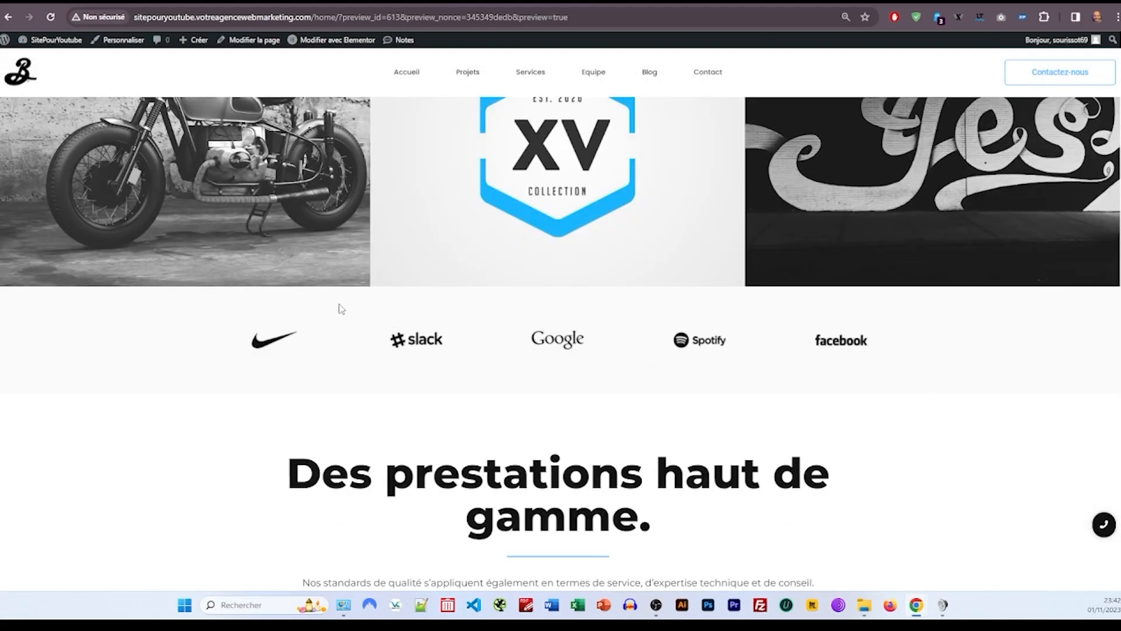
pyautogui.scroll(-5, 413, 260)
pyautogui.scroll(-2, 365, 226)
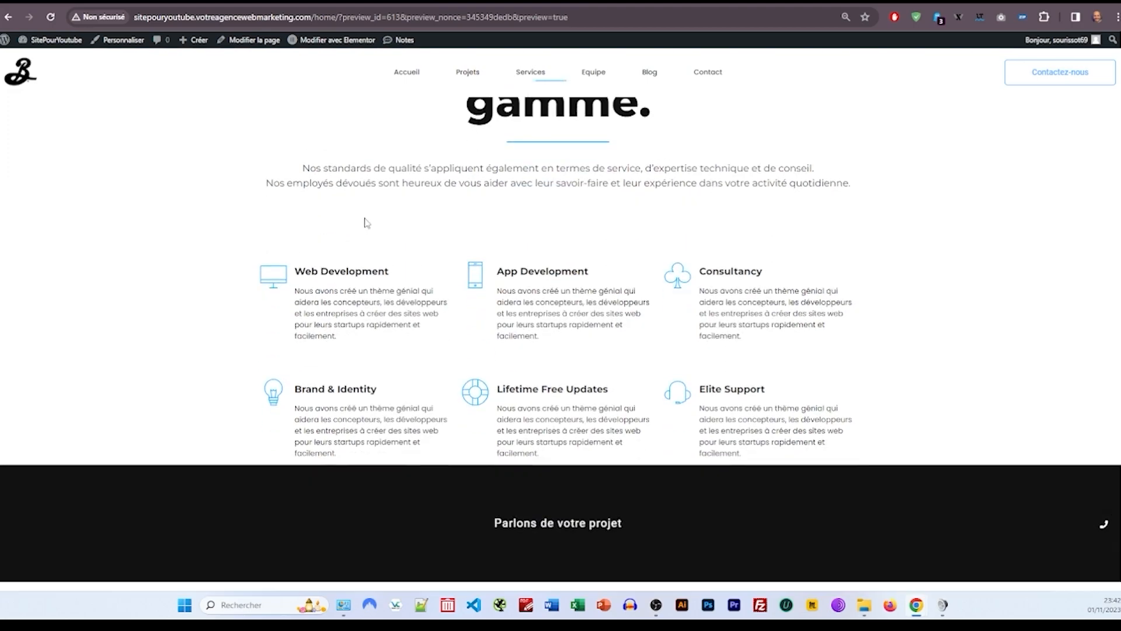
pyautogui.scroll(3, 420, 175)
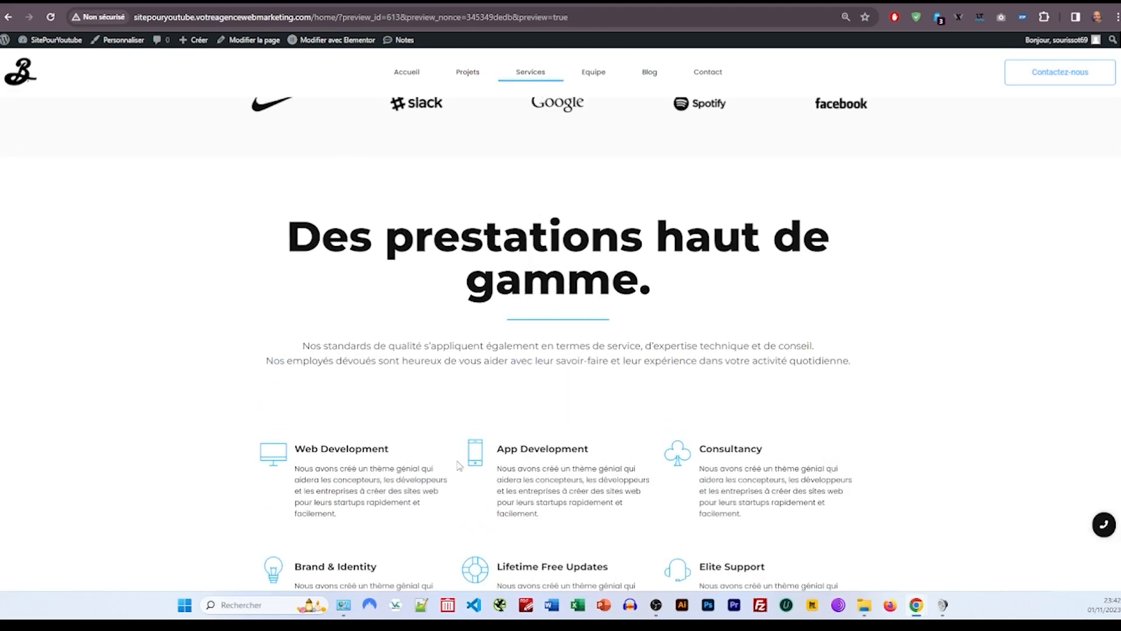
pyautogui.scroll(-15, 670, 449)
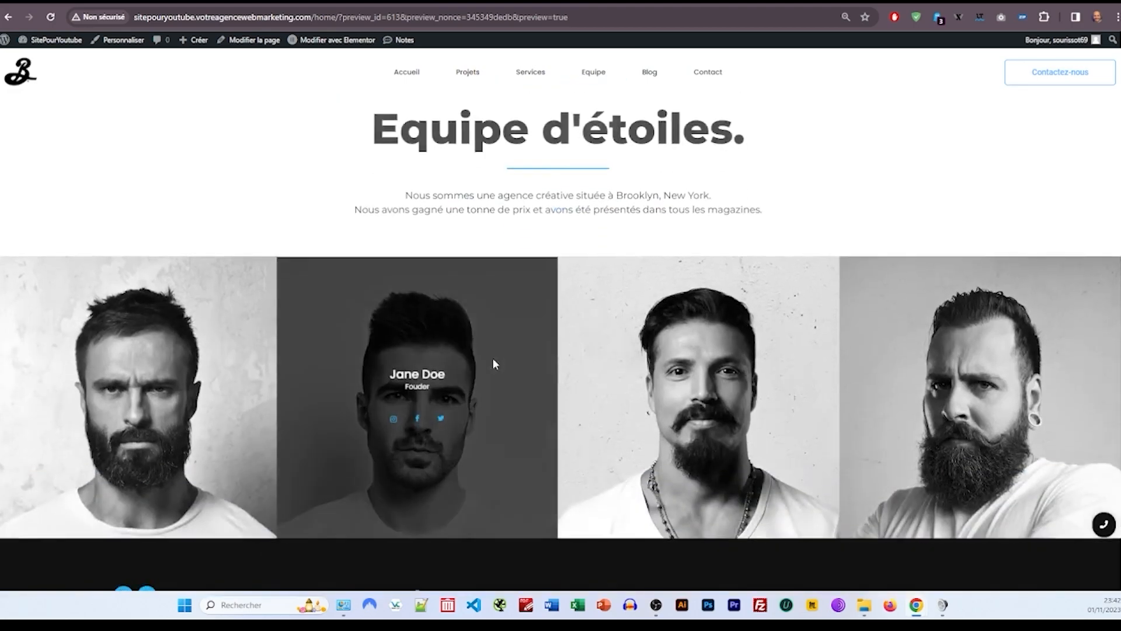
pyautogui.scroll(-15, 471, 388)
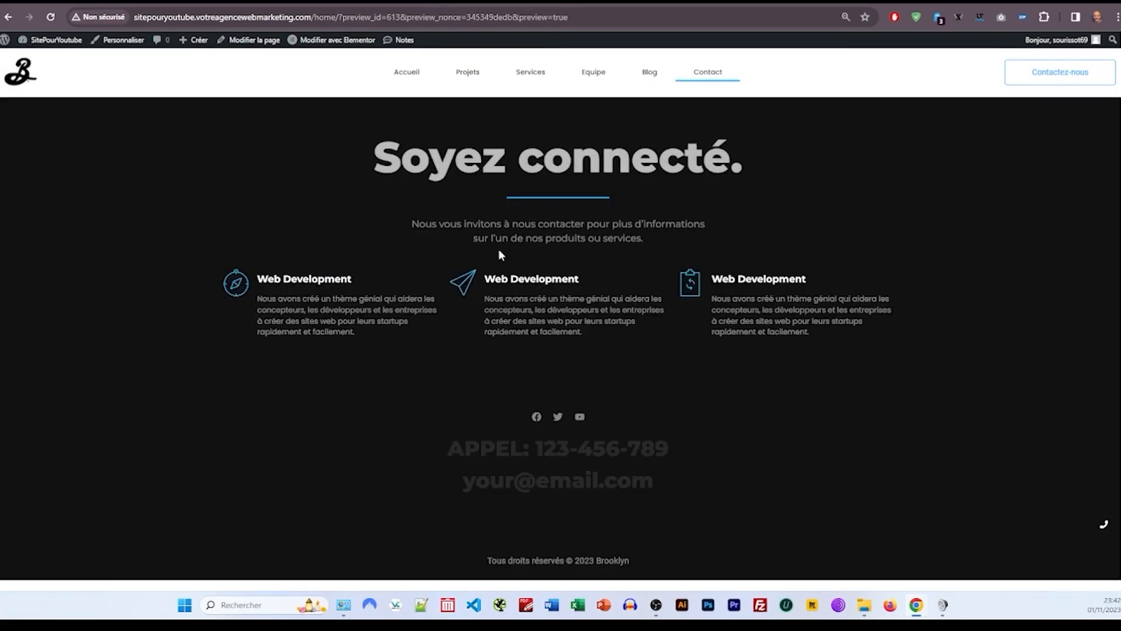
# Step: Open the Elementor Header #597 template for editing from the Theme Builder and switch on responsive mode
pyautogui.click(327, 3)
pyautogui.click(276, 2)
pyautogui.click(229, 2)
pyautogui.click(166, 2)
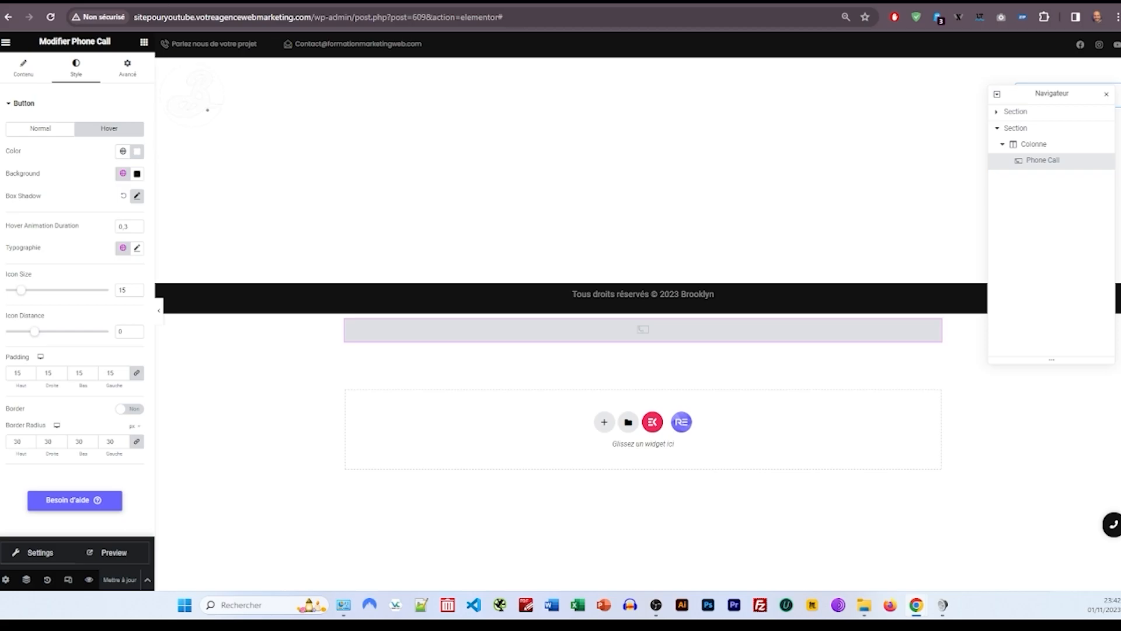
pyautogui.click(120, 3)
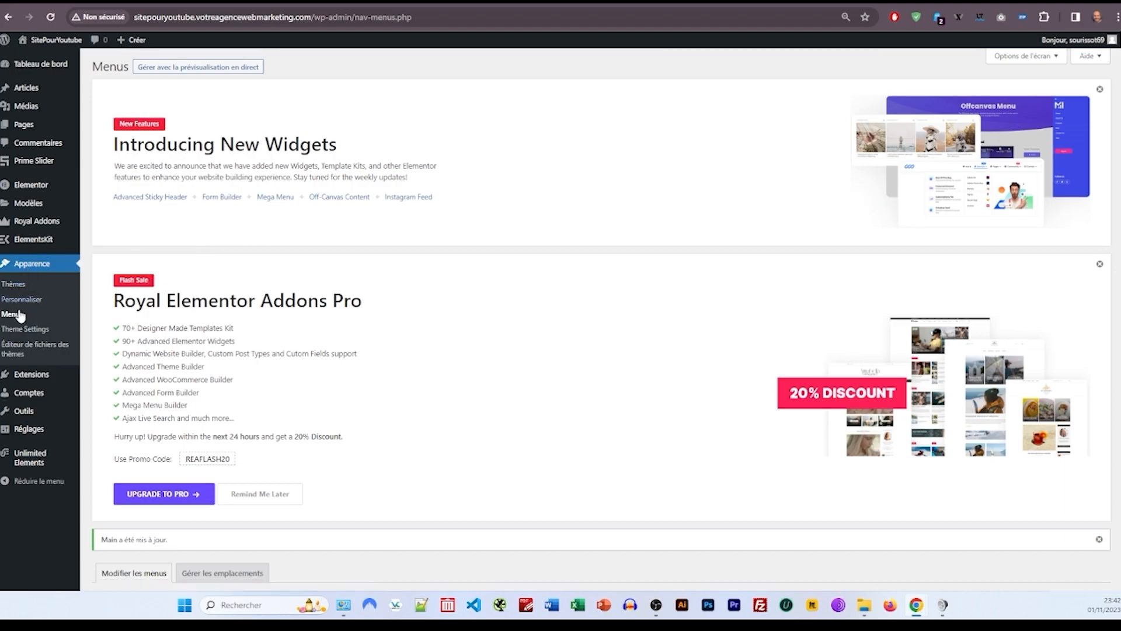
pyautogui.moveTo(40, 244)
pyautogui.moveTo(35, 207)
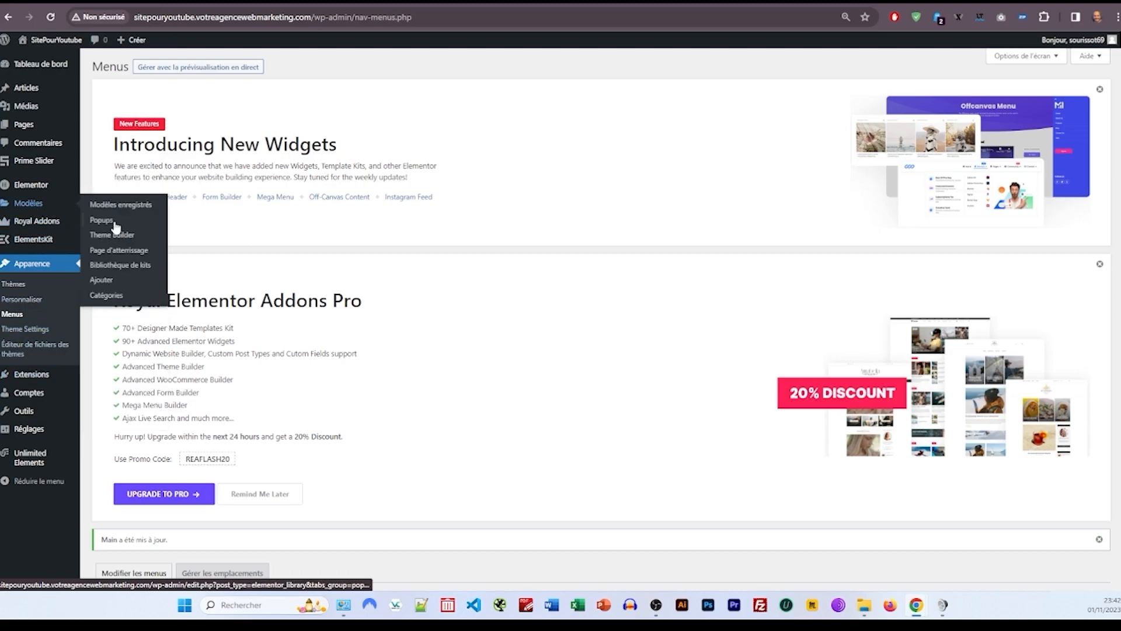
pyautogui.click(120, 234)
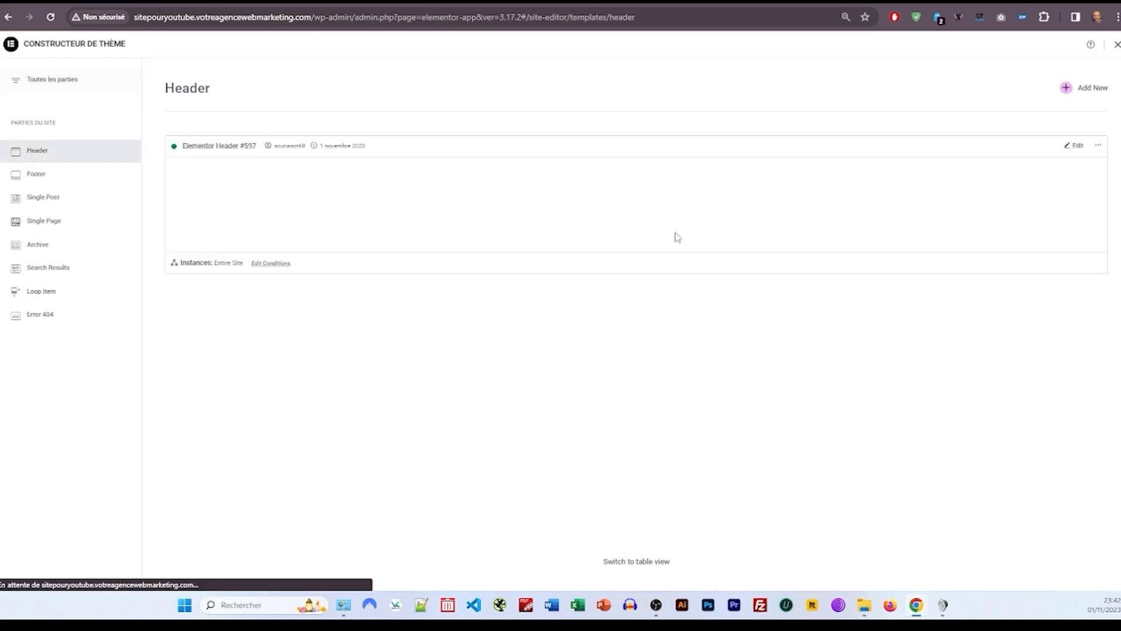
pyautogui.click(488, 218)
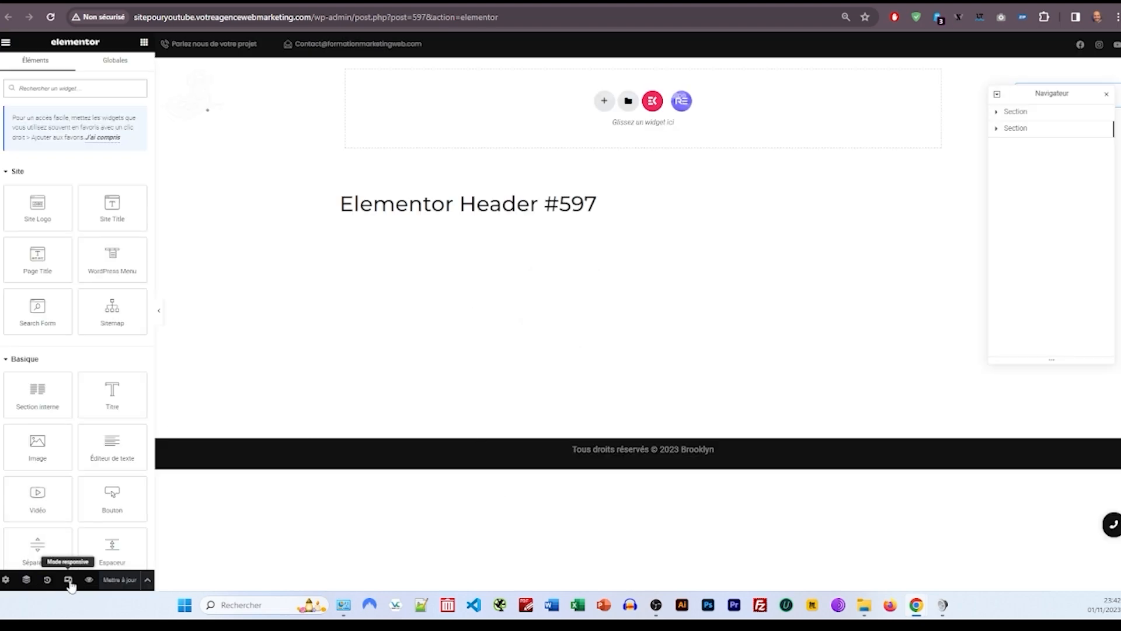
pyautogui.click(70, 583)
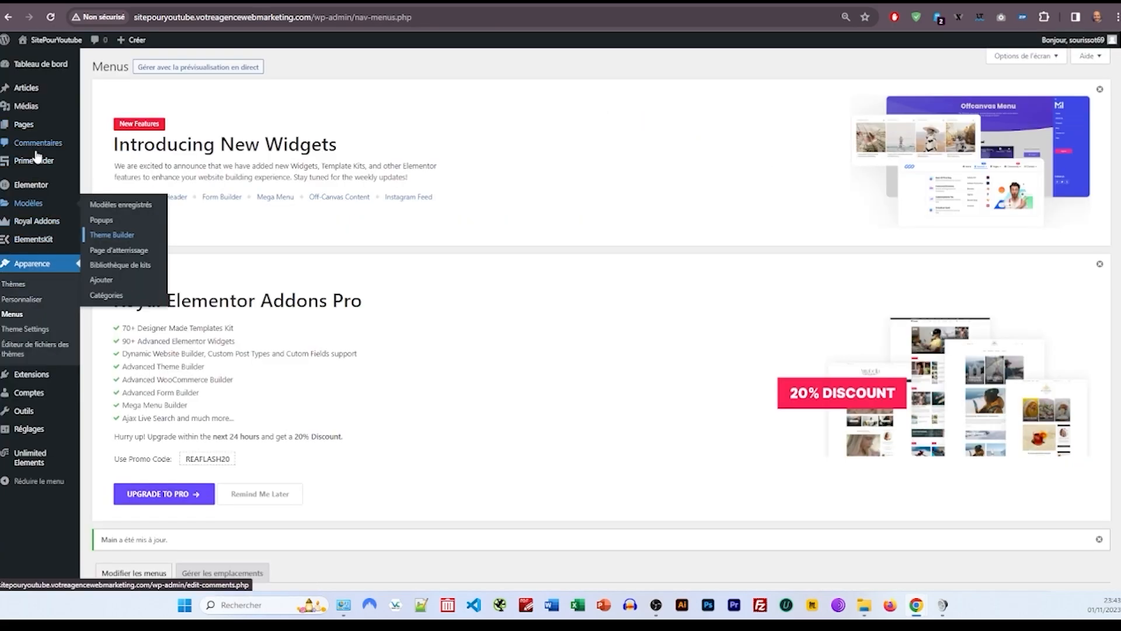
# Step: Open the features section of Elementor's settings in the WordPress admin
pyautogui.moveTo(38, 190)
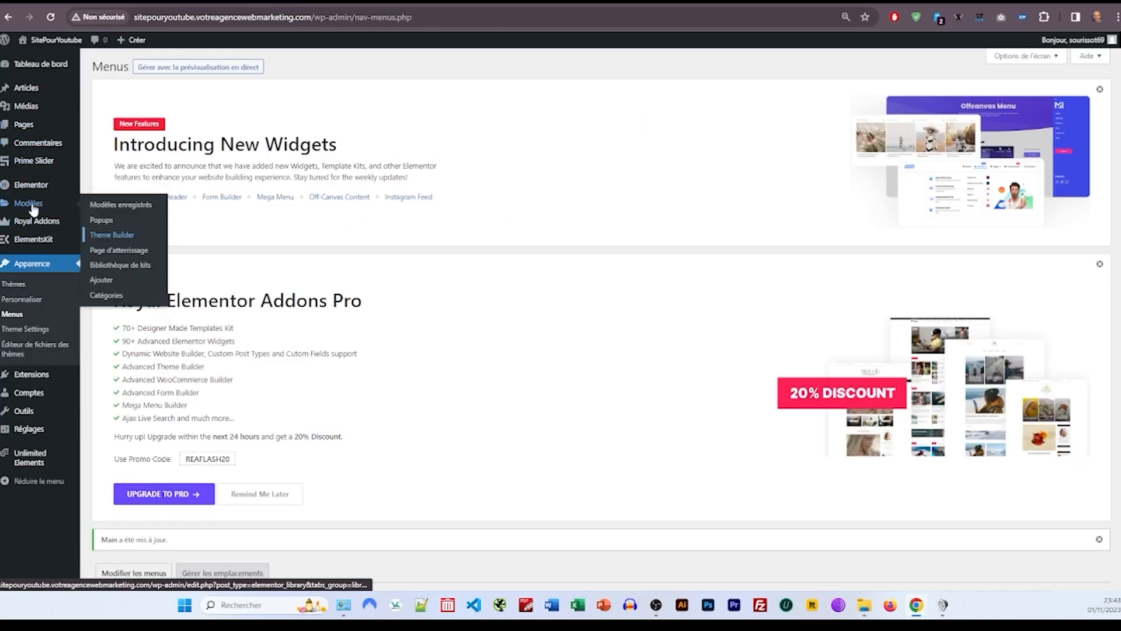
pyautogui.click(98, 274)
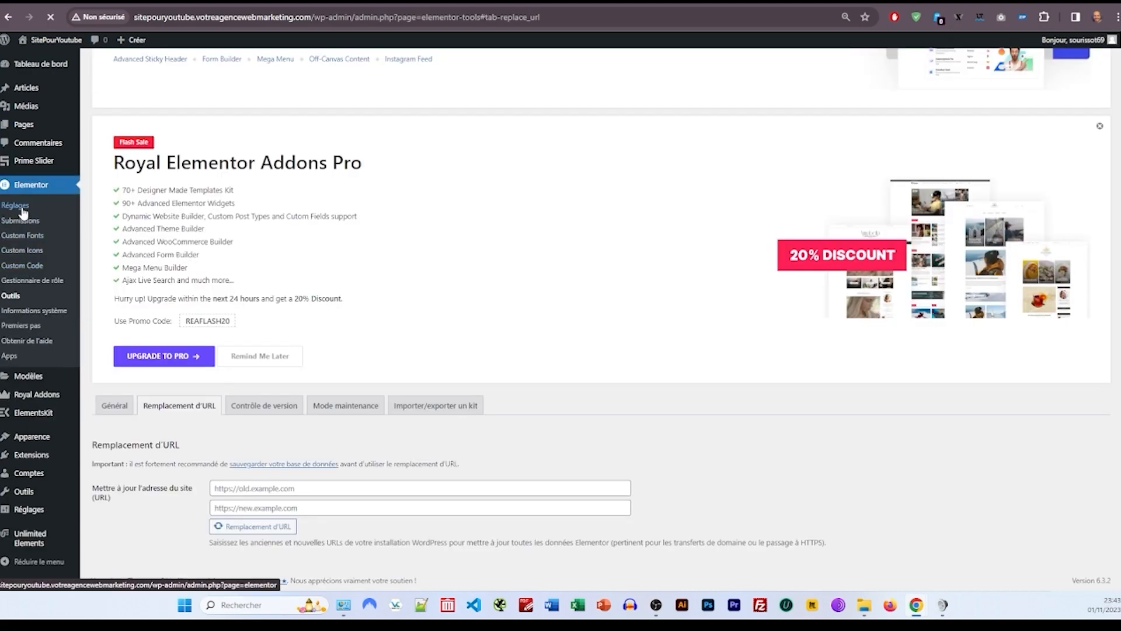
pyautogui.click(17, 205)
pyautogui.scroll(-6, 358, 374)
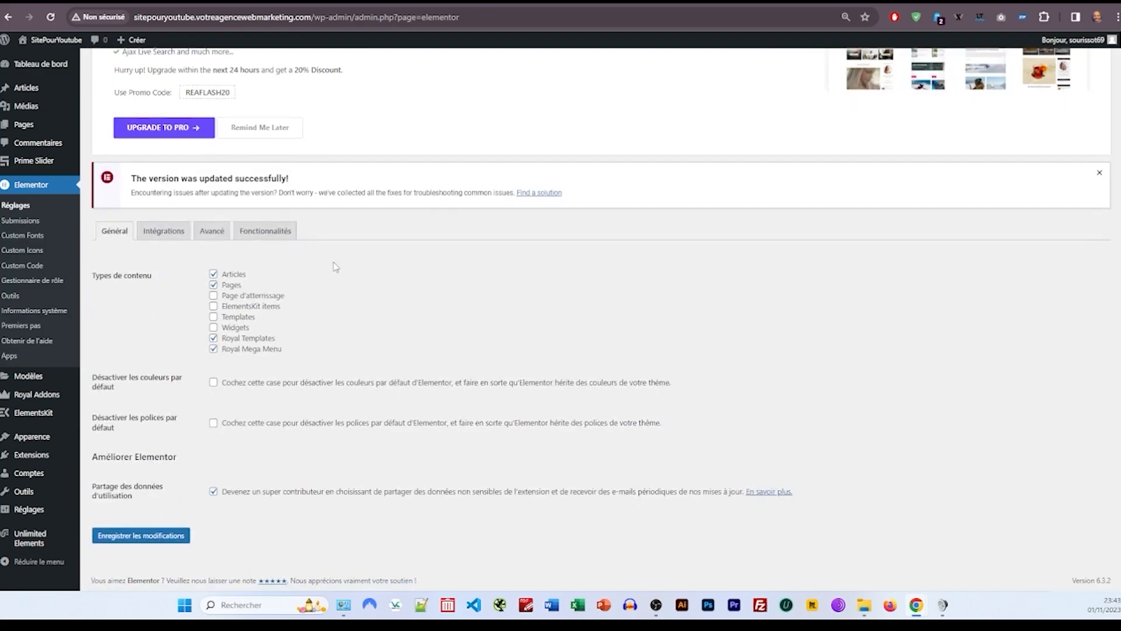
pyautogui.click(280, 231)
# Step: Set the stable feature "Points d'arrêt personnalisés supplémentaires" to Actif and save the changes
pyautogui.scroll(-4, 217, 260)
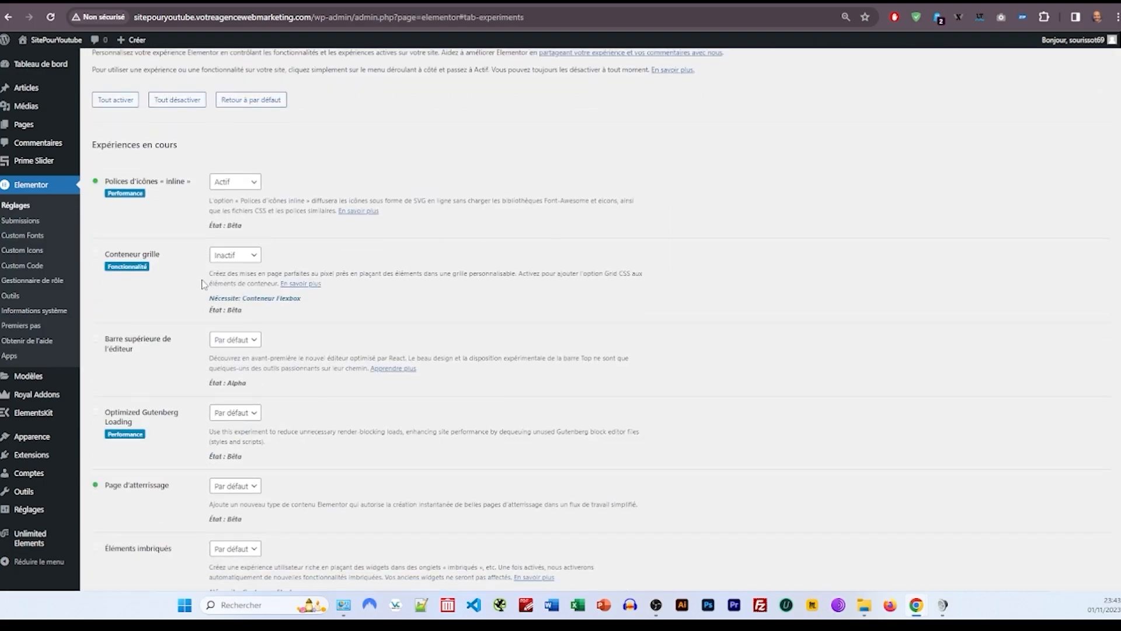
pyautogui.scroll(-15, 203, 283)
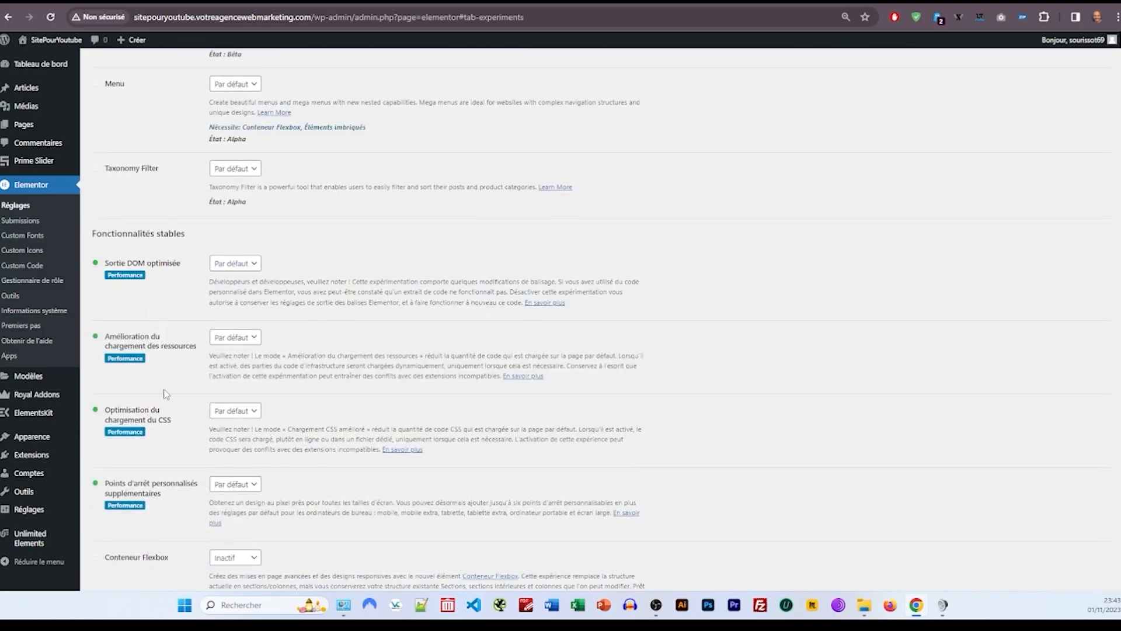
pyautogui.scroll(-2, 166, 389)
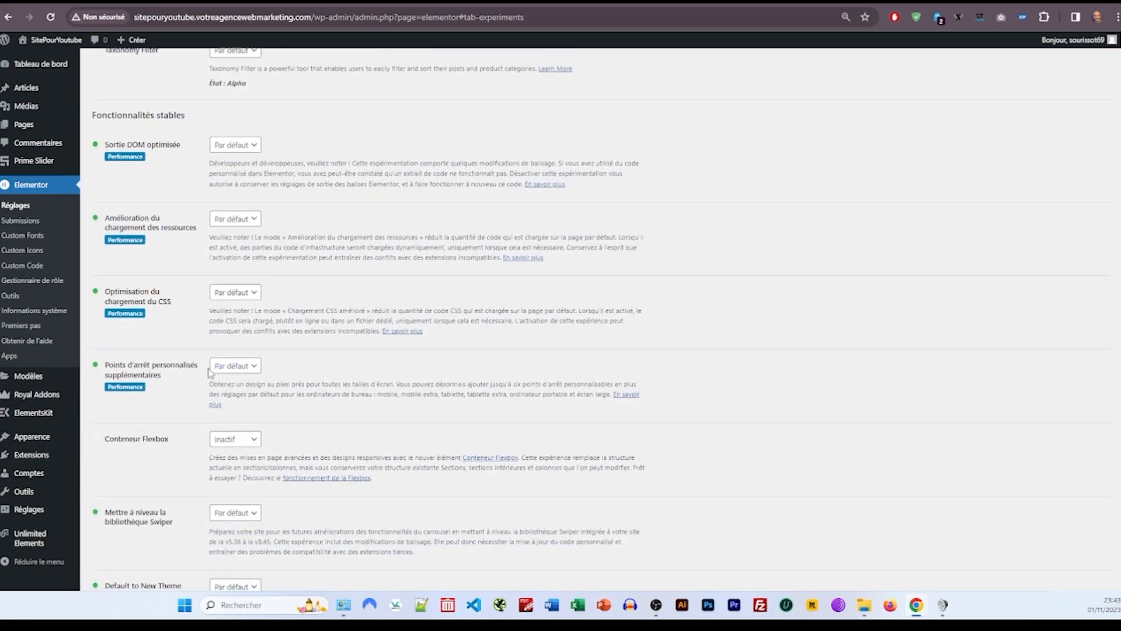
pyautogui.click(235, 365)
pyautogui.click(230, 393)
pyautogui.scroll(-7, 227, 403)
pyautogui.click(150, 538)
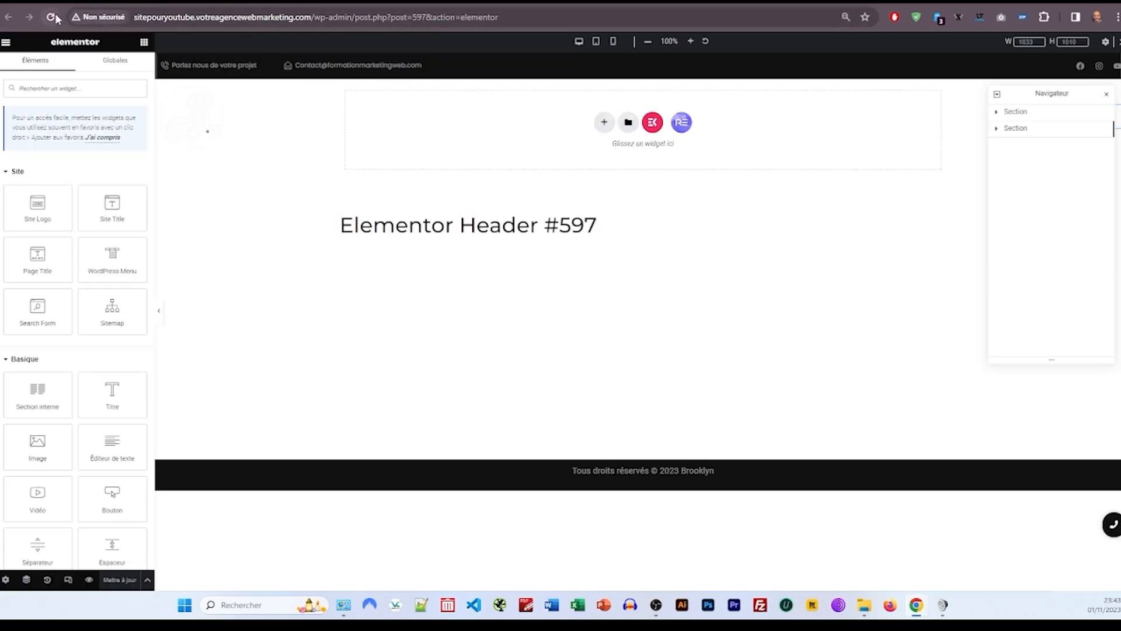
# Step: Reload the header template editor and switch responsive mode back on
pyautogui.click(52, 16)
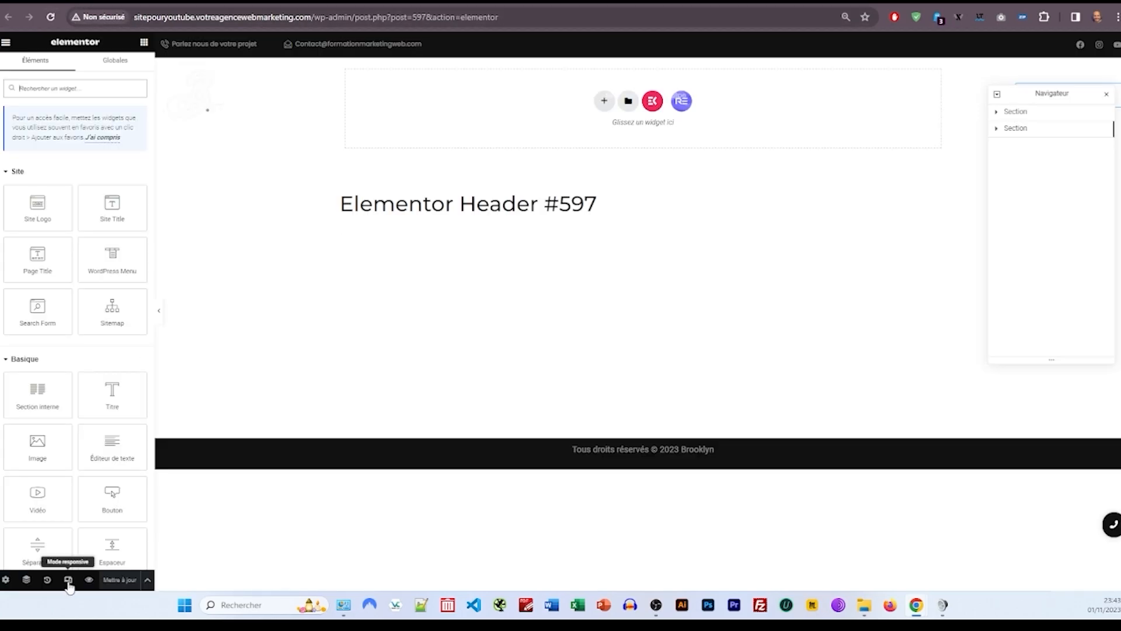
pyautogui.click(69, 581)
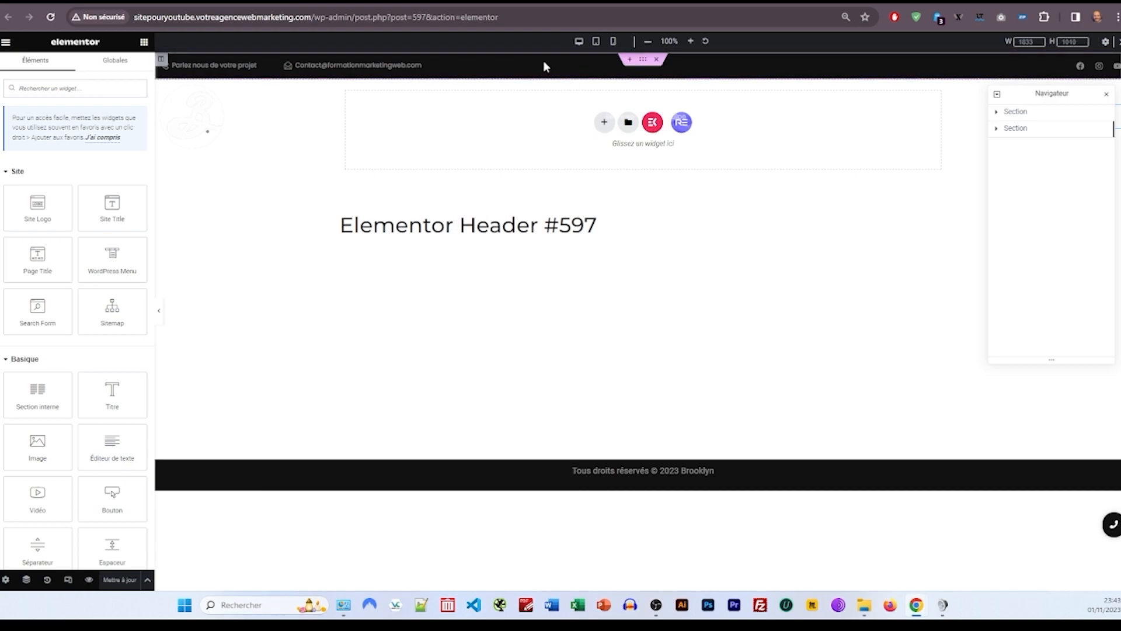
# Step: Add the active breakpoints Tablette en mode paysage, Écran large and Portable in the site settings, then save and reload the editor
pyautogui.click(1106, 42)
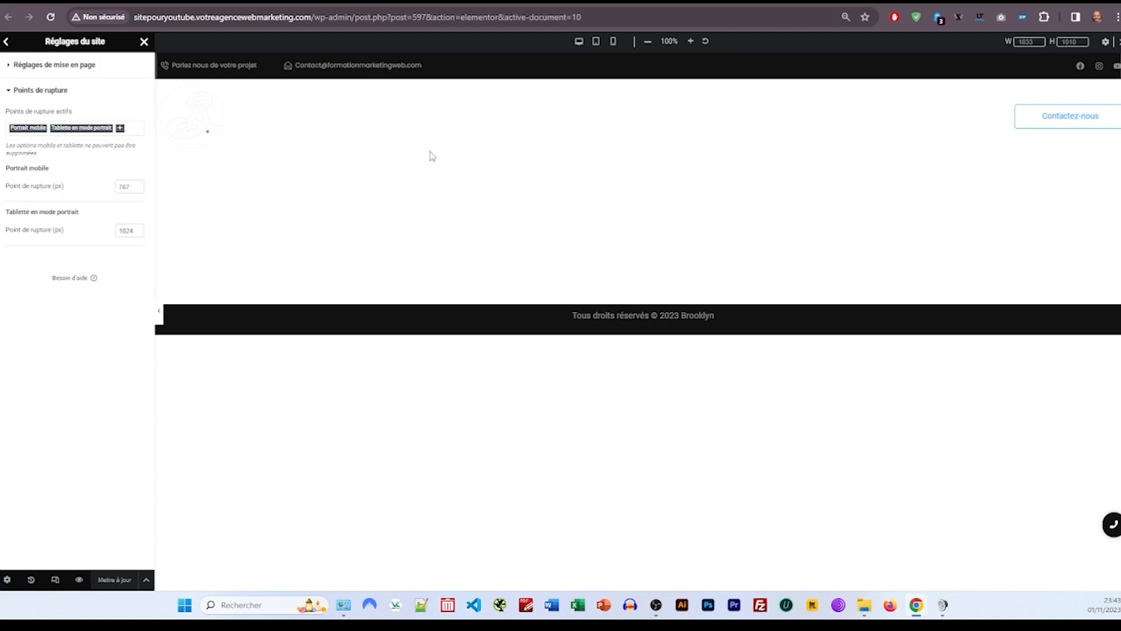
pyautogui.click(127, 129)
pyautogui.click(90, 190)
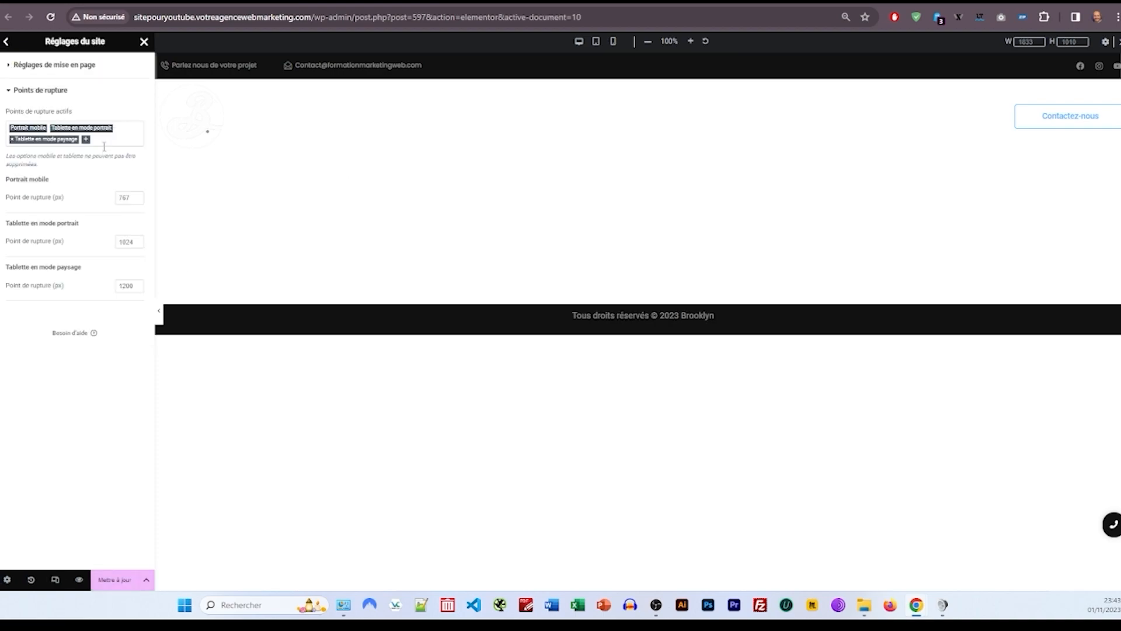
pyautogui.click(103, 143)
pyautogui.click(26, 216)
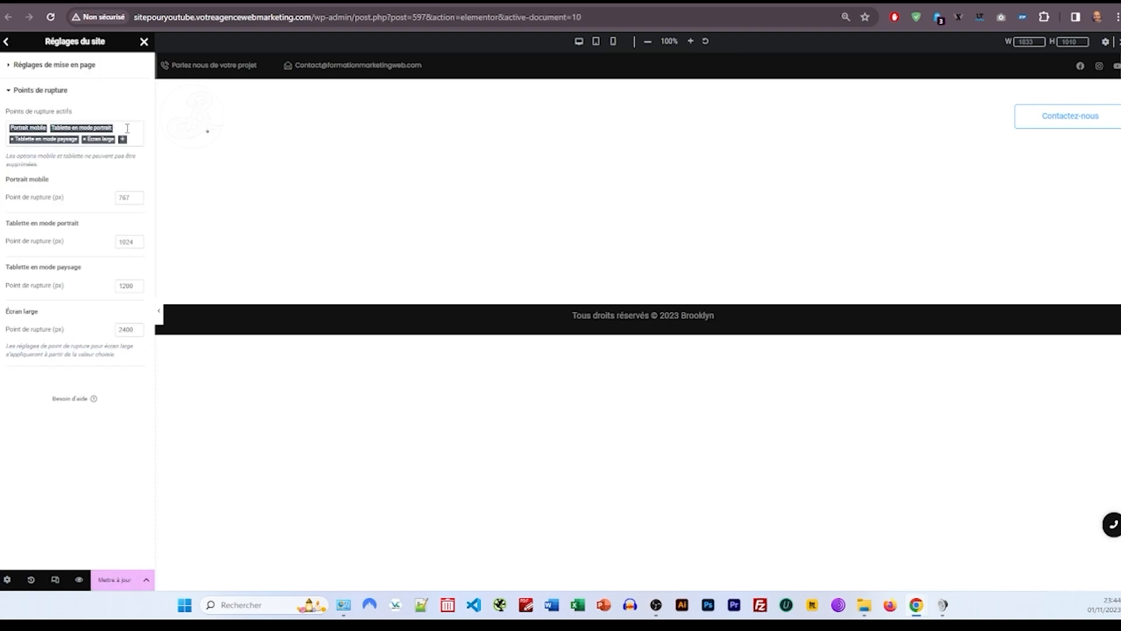
pyautogui.click(128, 126)
pyautogui.click(60, 206)
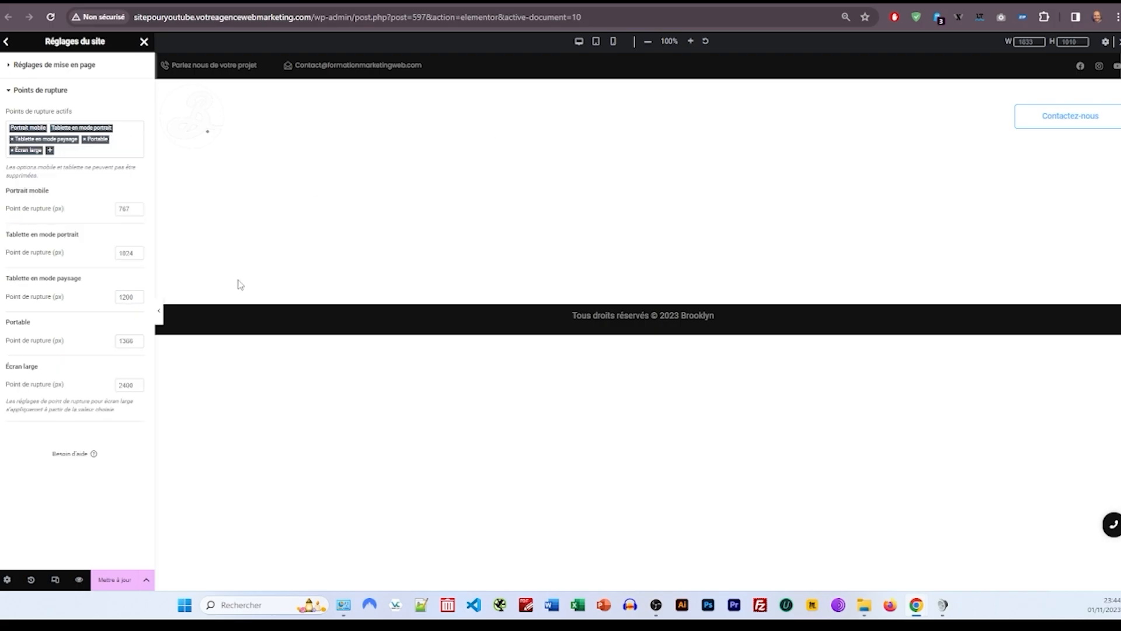
pyautogui.click(114, 583)
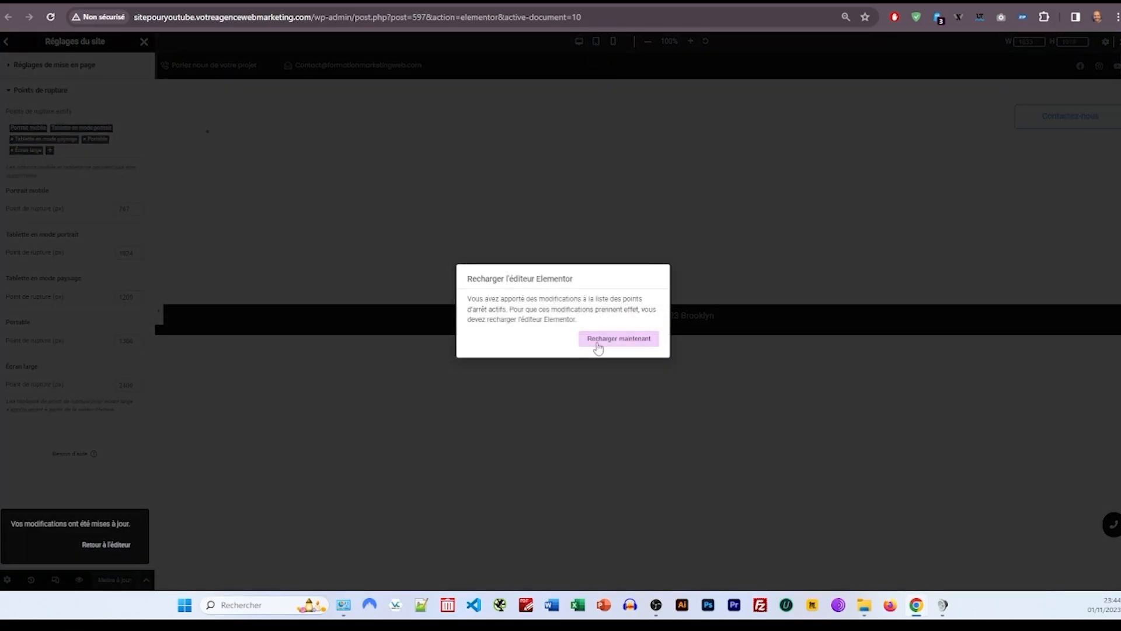
pyautogui.click(597, 344)
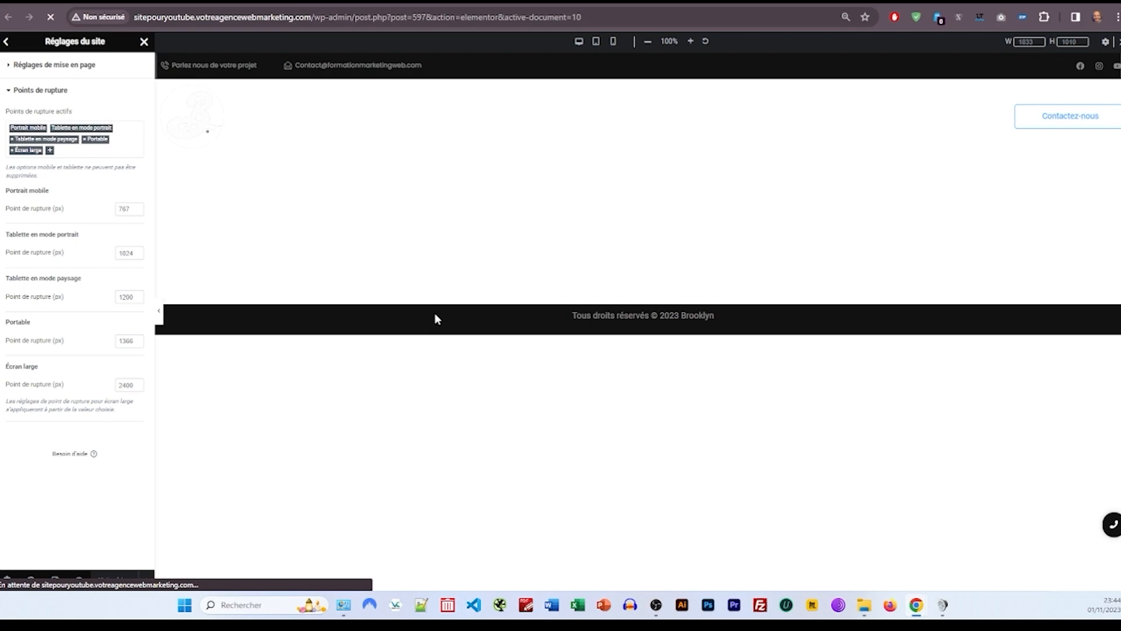
# Step: Close the site settings and switch the header preview to Portrait mobile
pyautogui.click(639, 41)
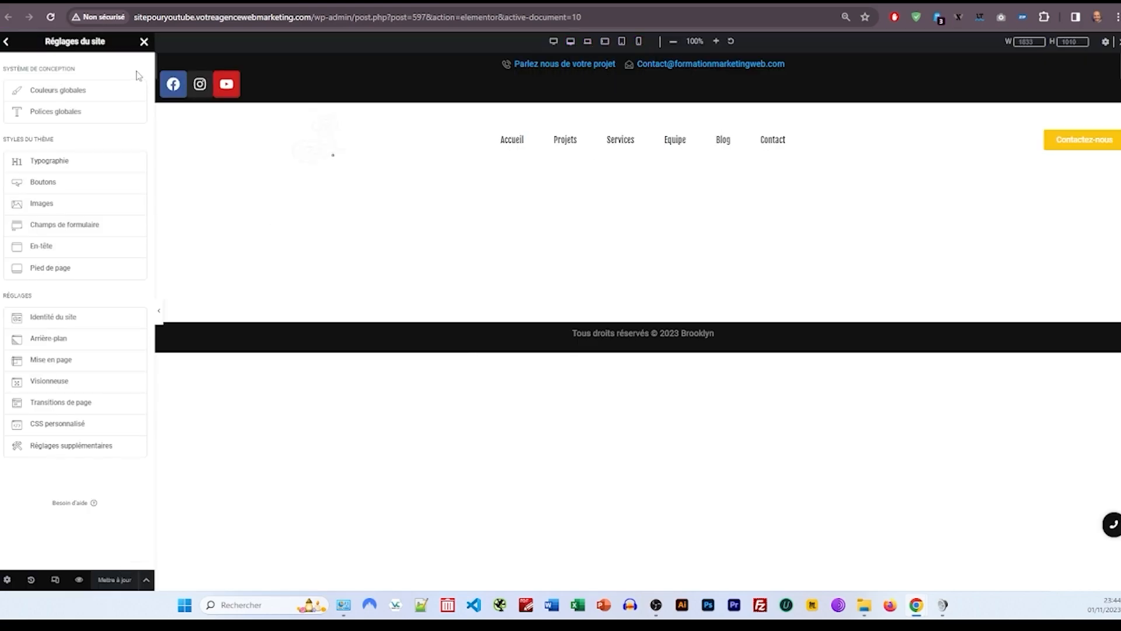
pyautogui.click(144, 41)
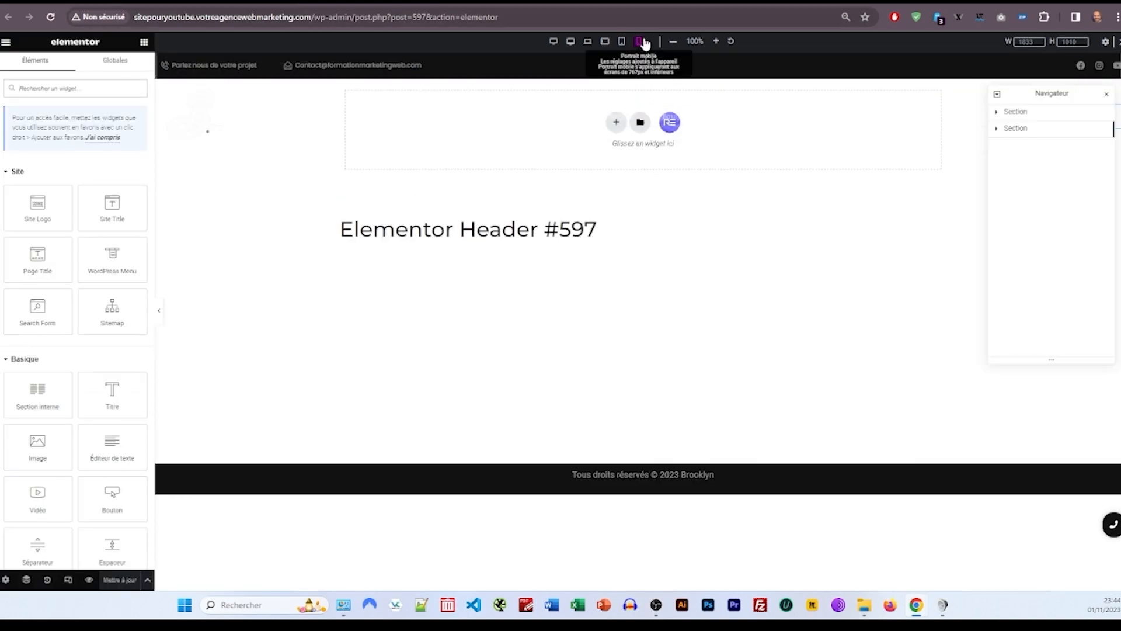
pyautogui.click(638, 40)
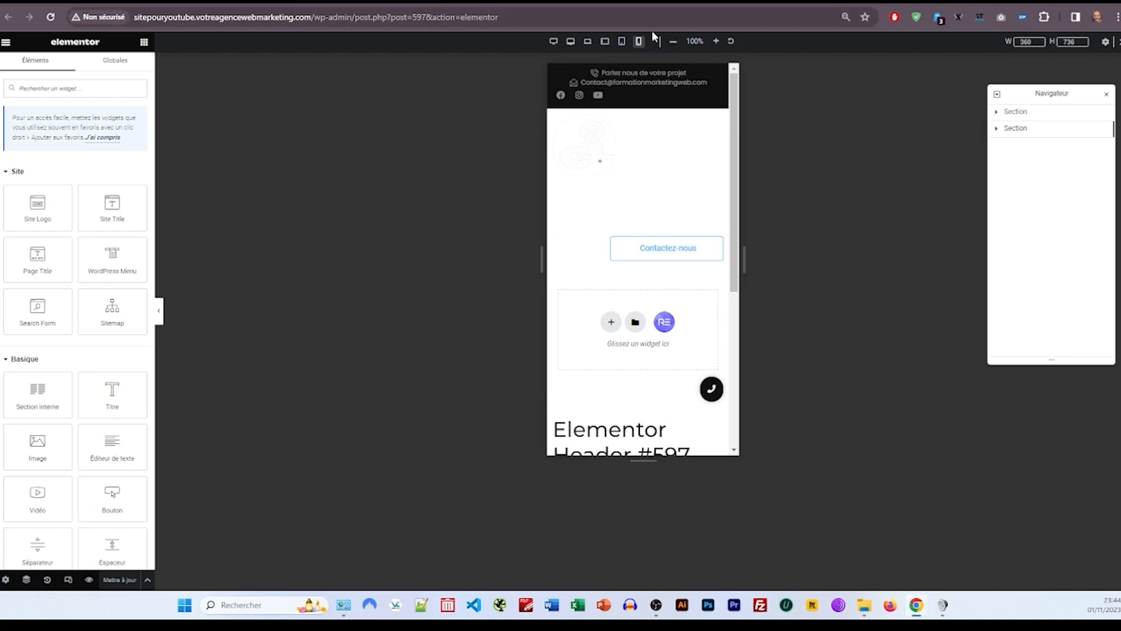
# Step: Set the horizontal alignment of the black top bar's column to Centré for Portrait mobile
pyautogui.click(602, 77)
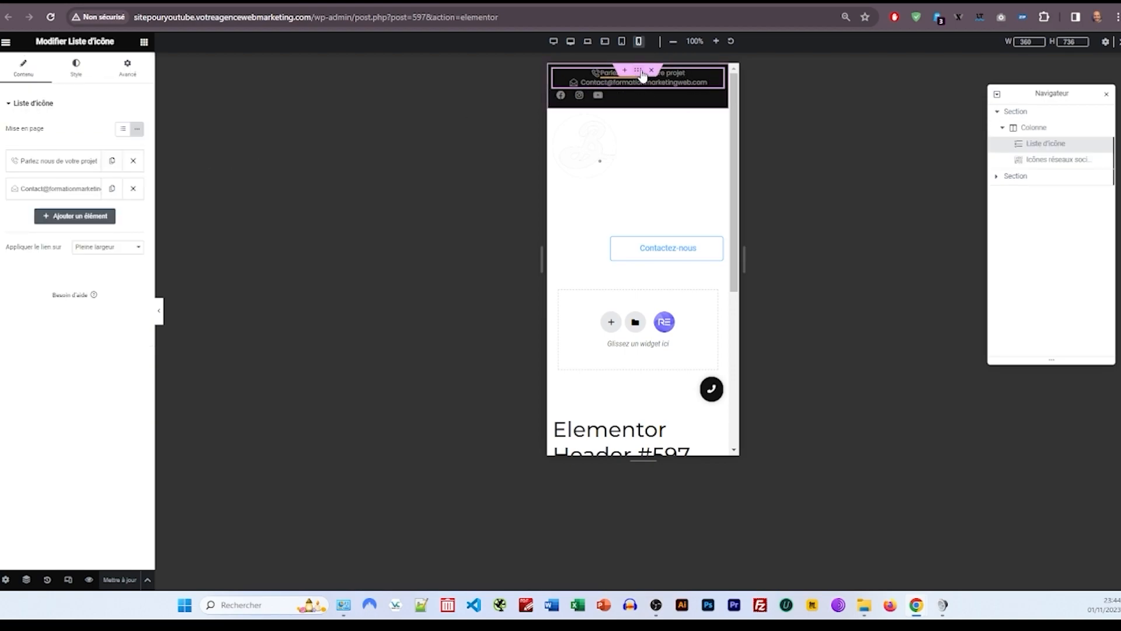
pyautogui.click(77, 67)
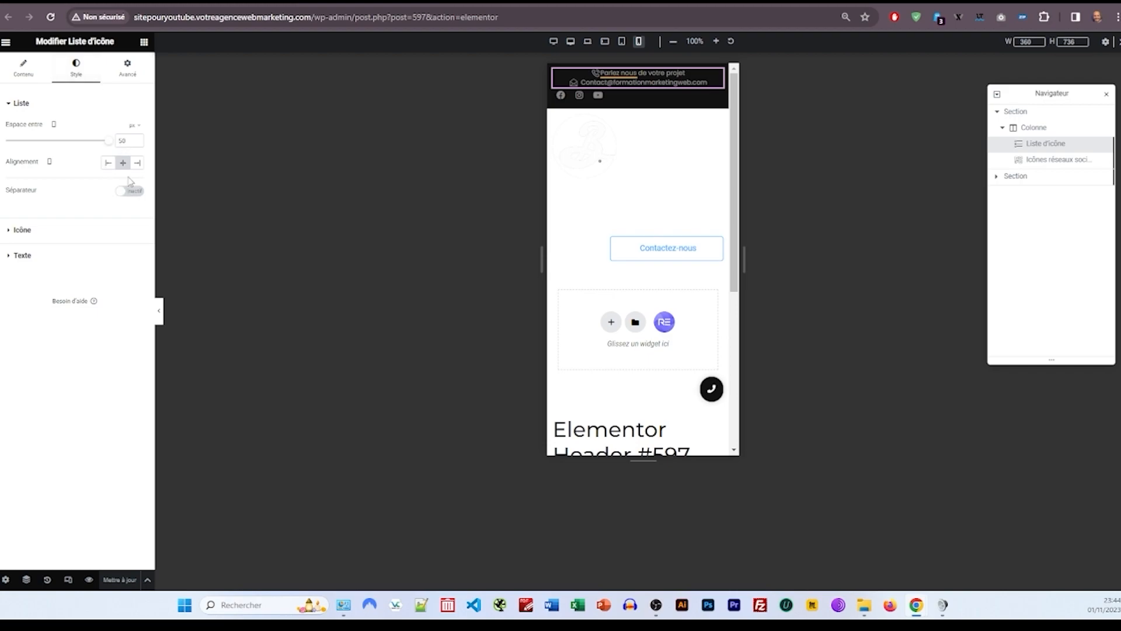
pyautogui.click(579, 95)
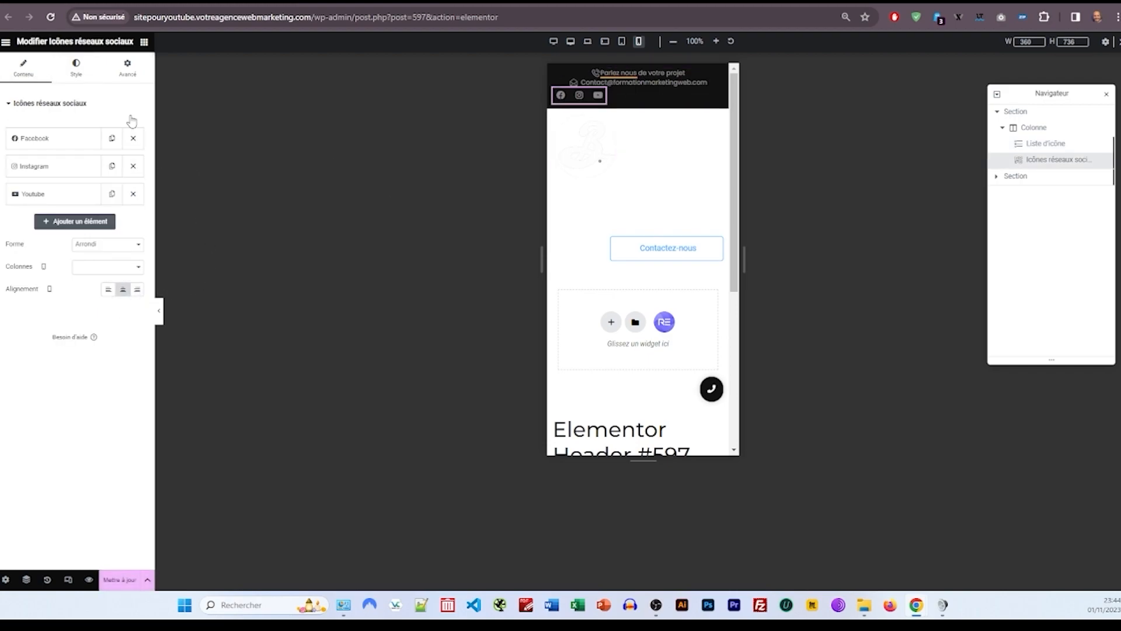
pyautogui.click(76, 68)
pyautogui.click(561, 82)
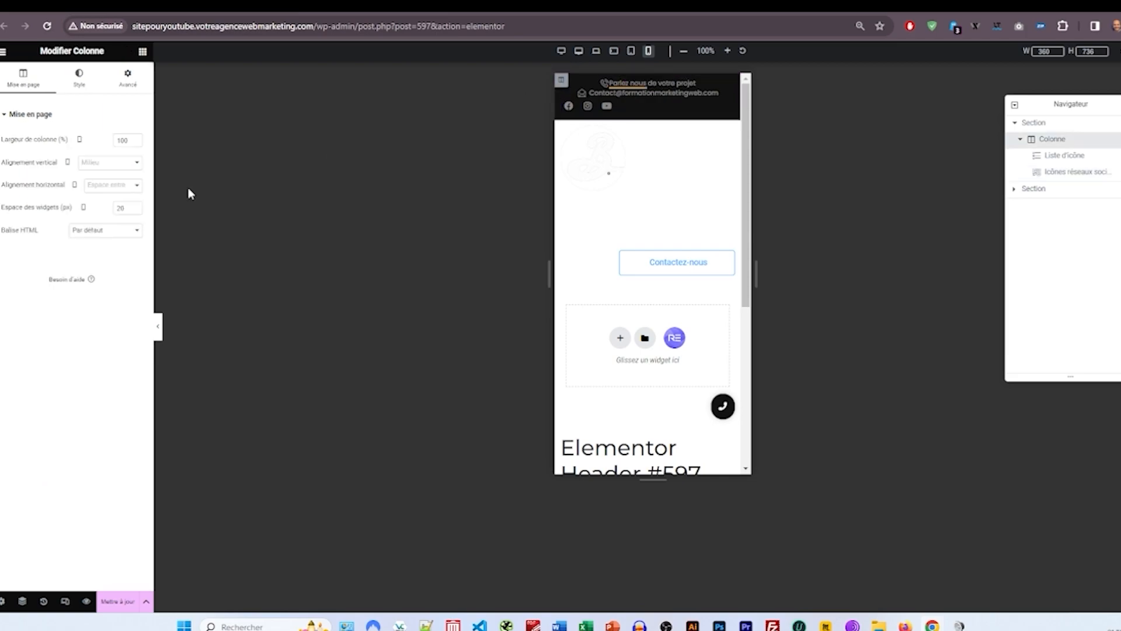
pyautogui.click(96, 185)
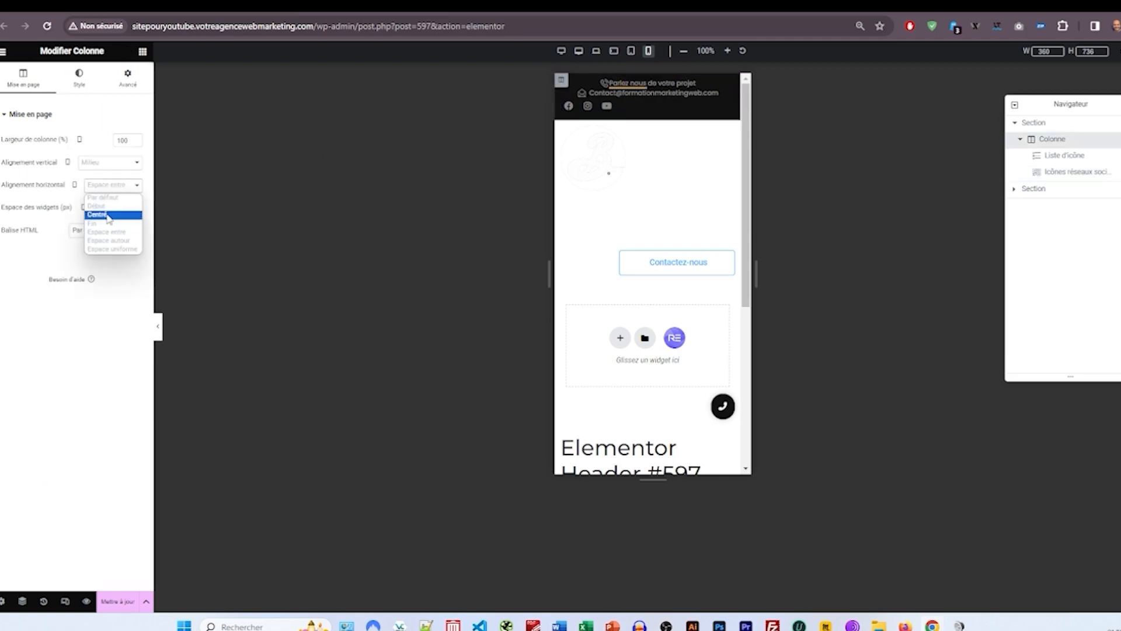
pyautogui.click(107, 216)
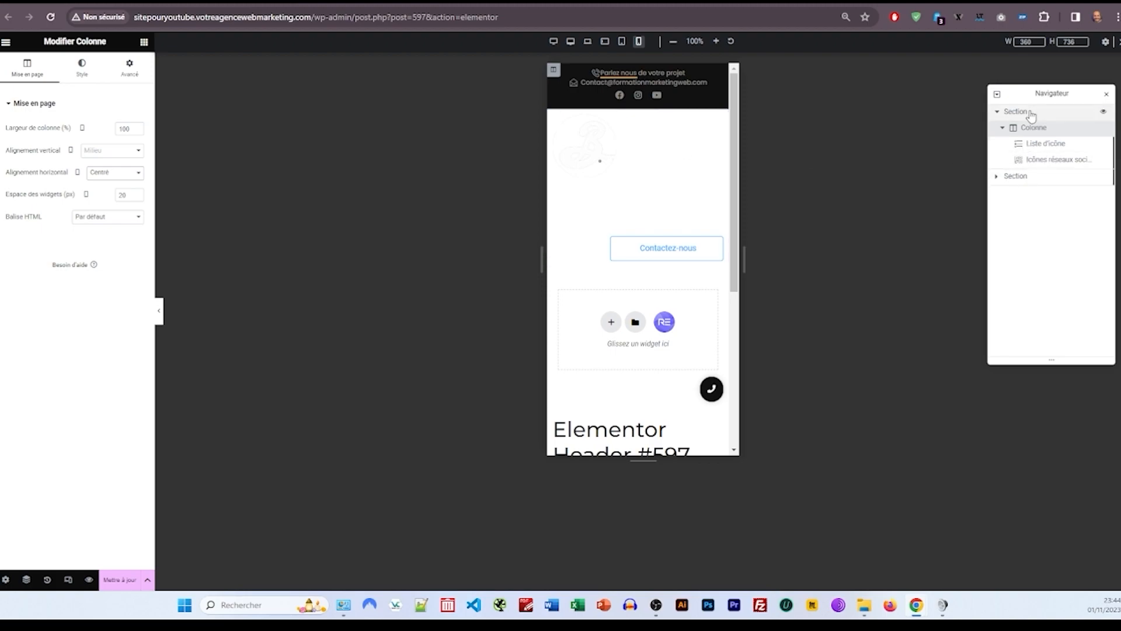
# Step: Open the responsive visibility settings of the main header section containing the logo and Contactez-nous button
pyautogui.click(1018, 178)
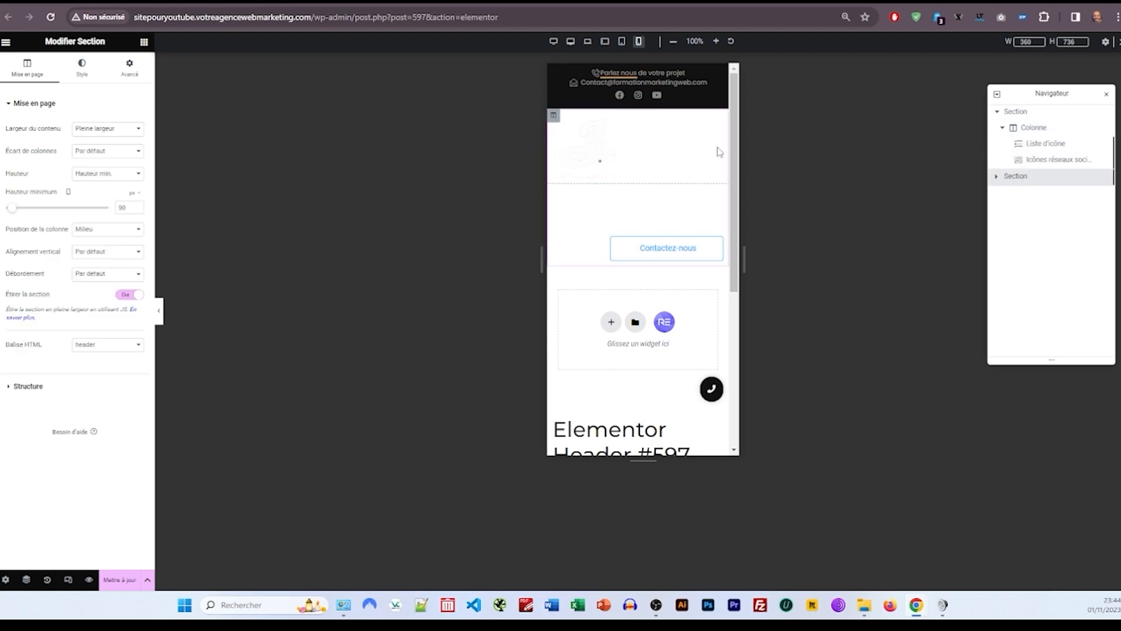
pyautogui.click(126, 67)
pyautogui.click(63, 278)
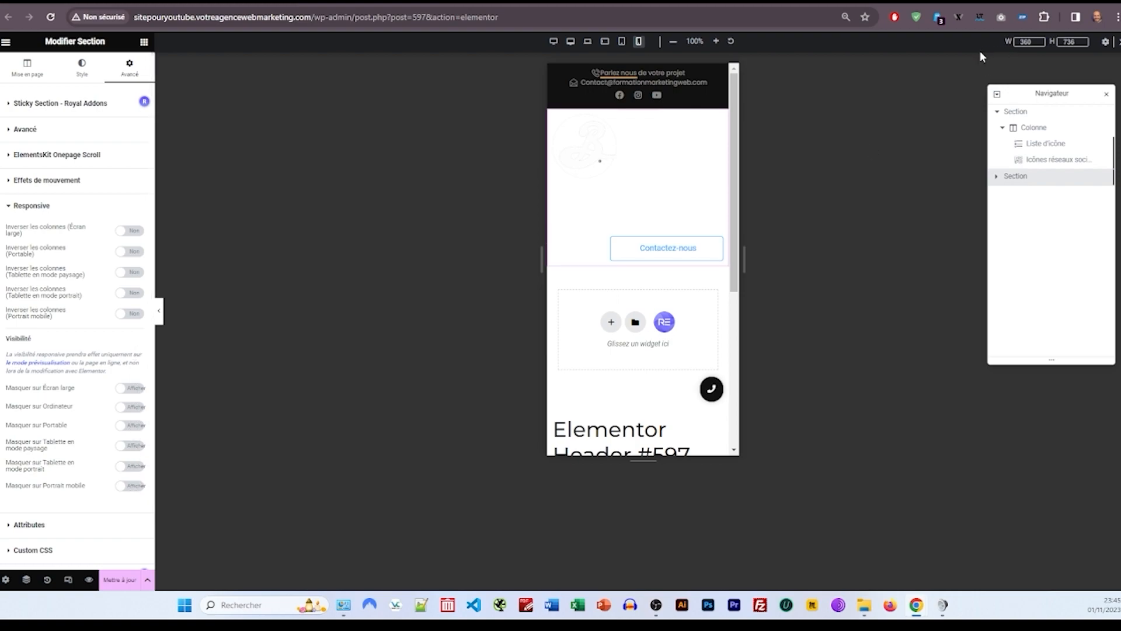
# Step: Try hiding the main header section on Écran large, Ordinateur, Portable and Tablette en mode paysage
pyautogui.click(134, 389)
pyautogui.click(135, 407)
pyautogui.click(134, 426)
pyautogui.click(133, 447)
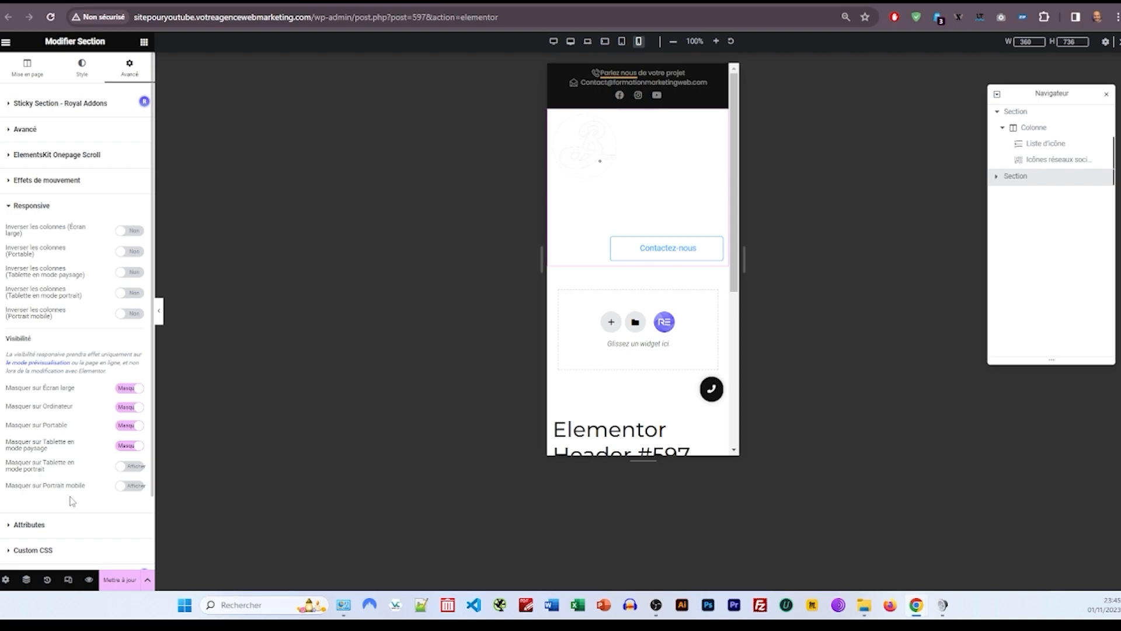
pyautogui.click(120, 579)
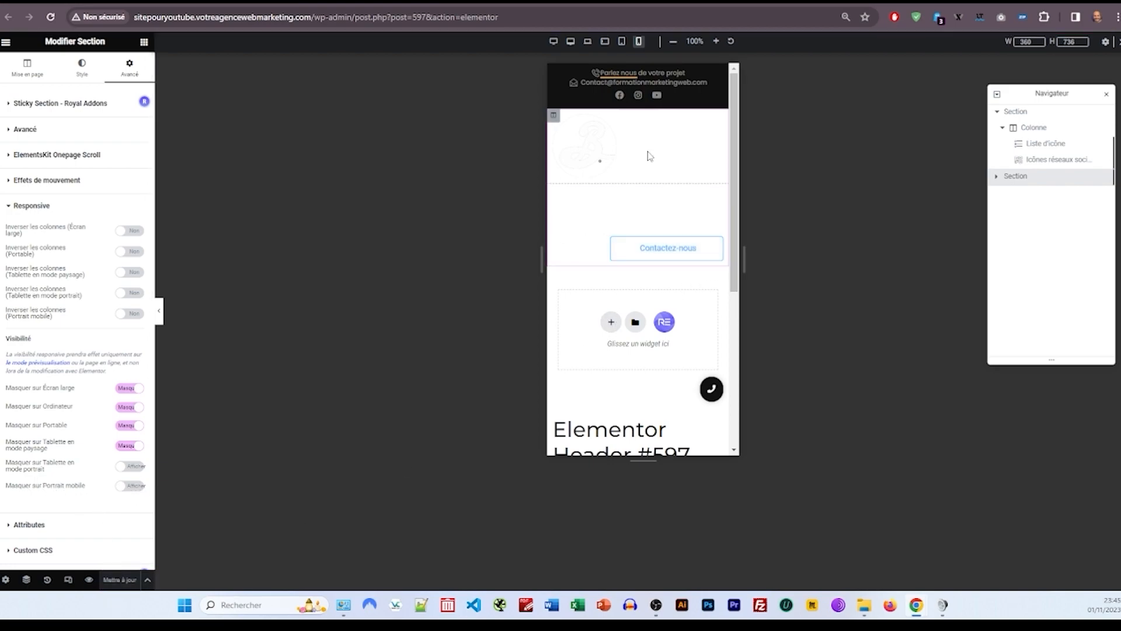
pyautogui.click(126, 446)
pyautogui.click(127, 425)
pyautogui.click(128, 407)
pyautogui.click(127, 388)
# Step: Hide the main header section on Tablette en mode portrait and Portrait mobile, update the template, and hide the section in the editor
pyautogui.click(132, 486)
pyautogui.click(131, 468)
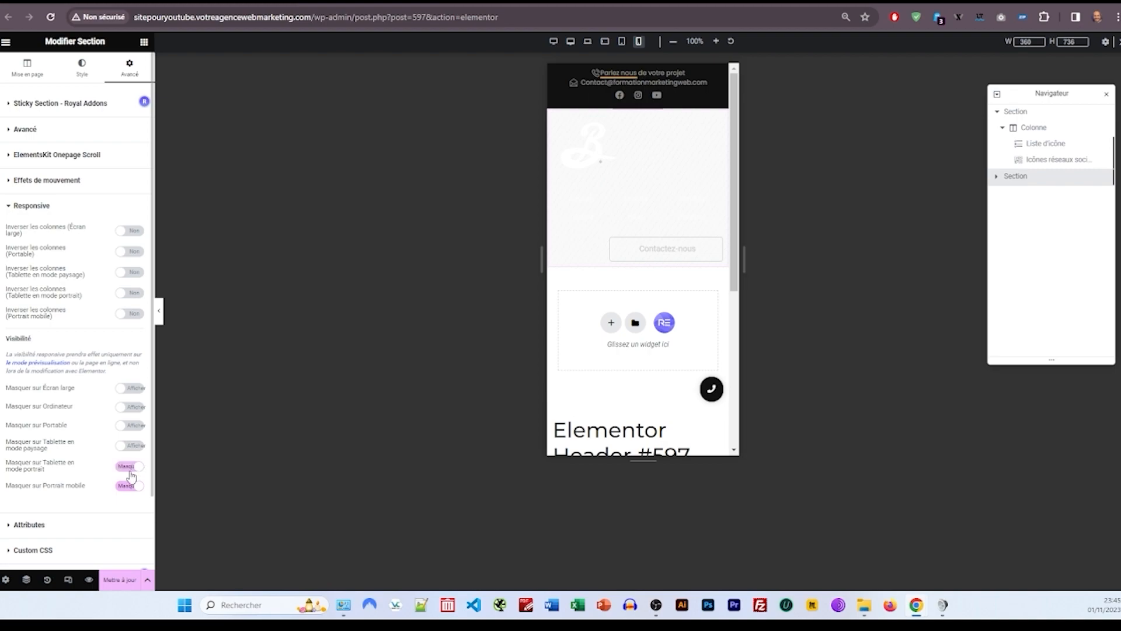
pyautogui.click(128, 583)
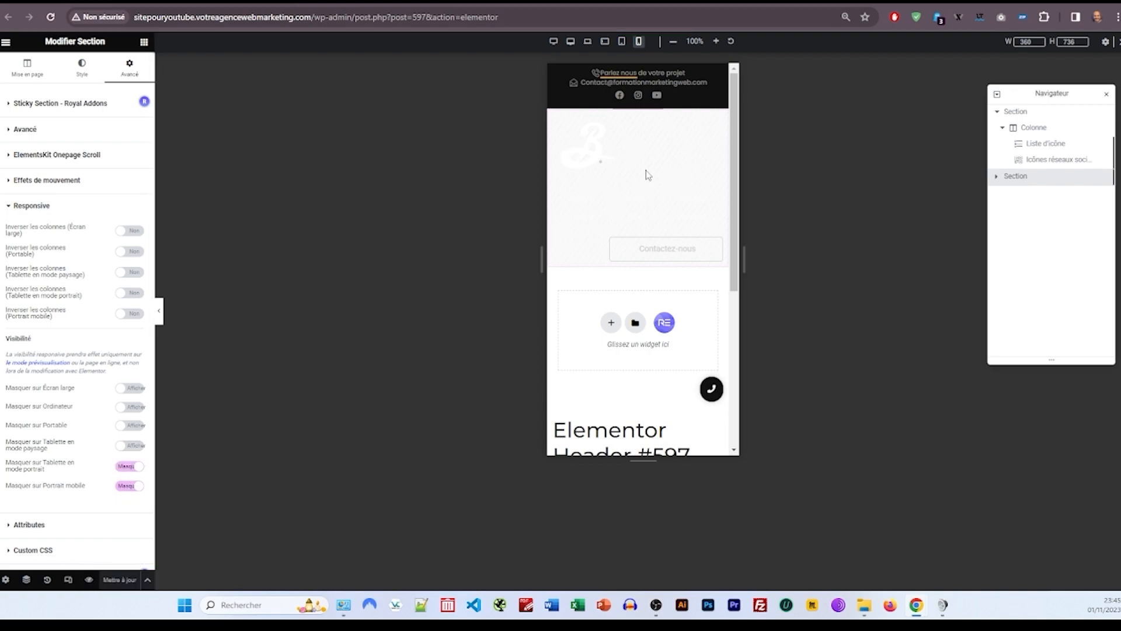
pyautogui.click(1103, 178)
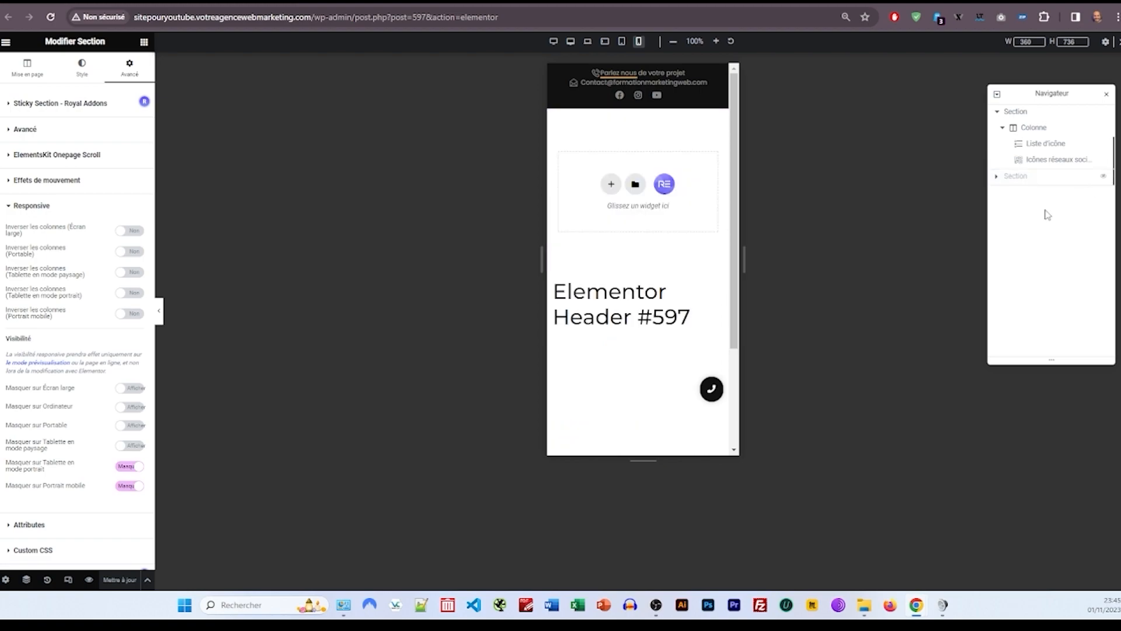
# Step: Add a new section with two equal columns below the header and set each column's mobile width to 50%
pyautogui.click(611, 186)
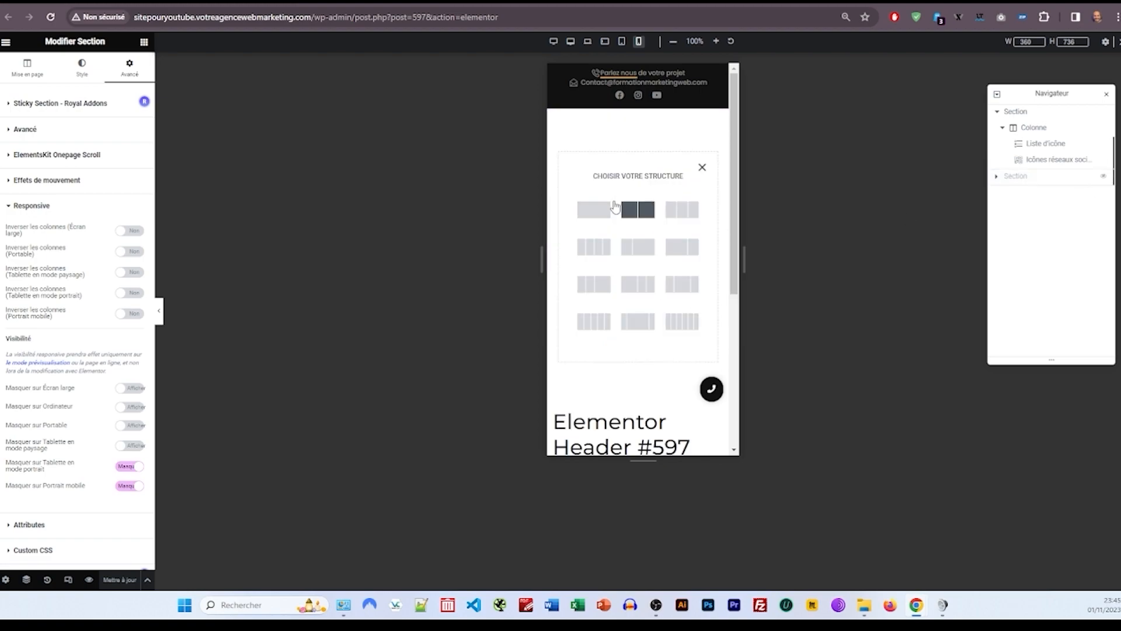
pyautogui.click(638, 208)
pyautogui.click(554, 116)
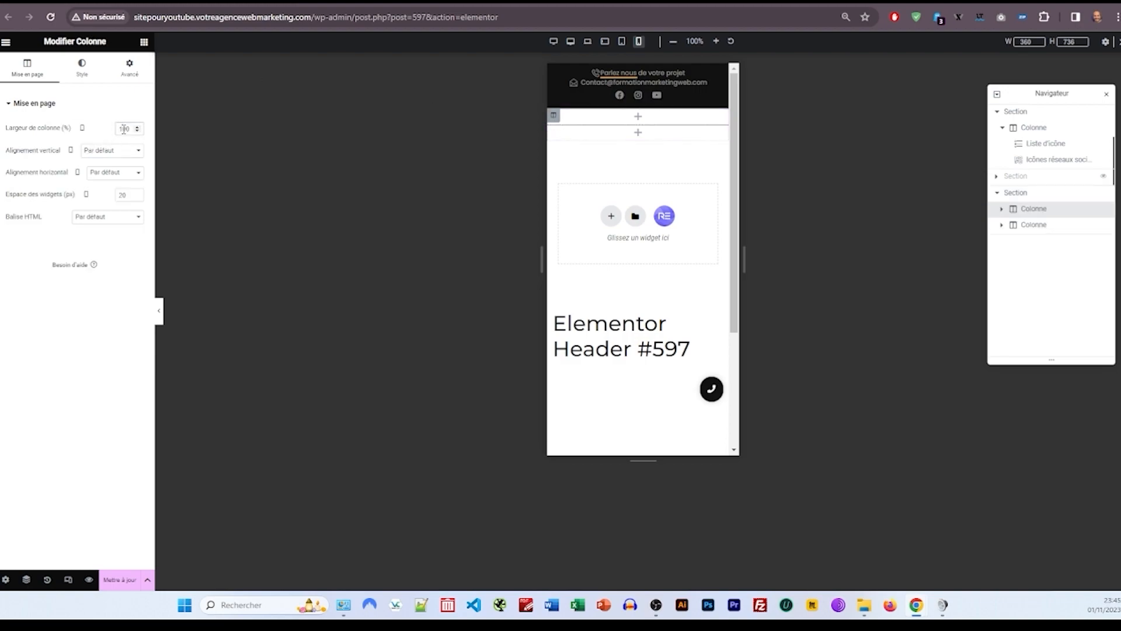
pyautogui.write('50')
pyautogui.click(554, 131)
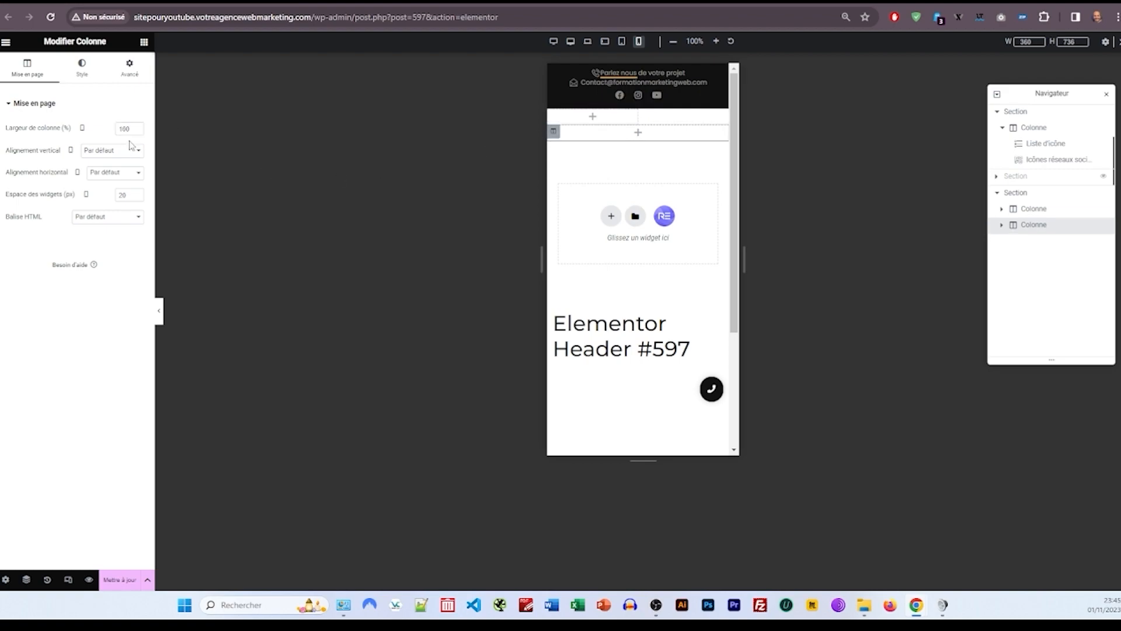
pyautogui.write('50')
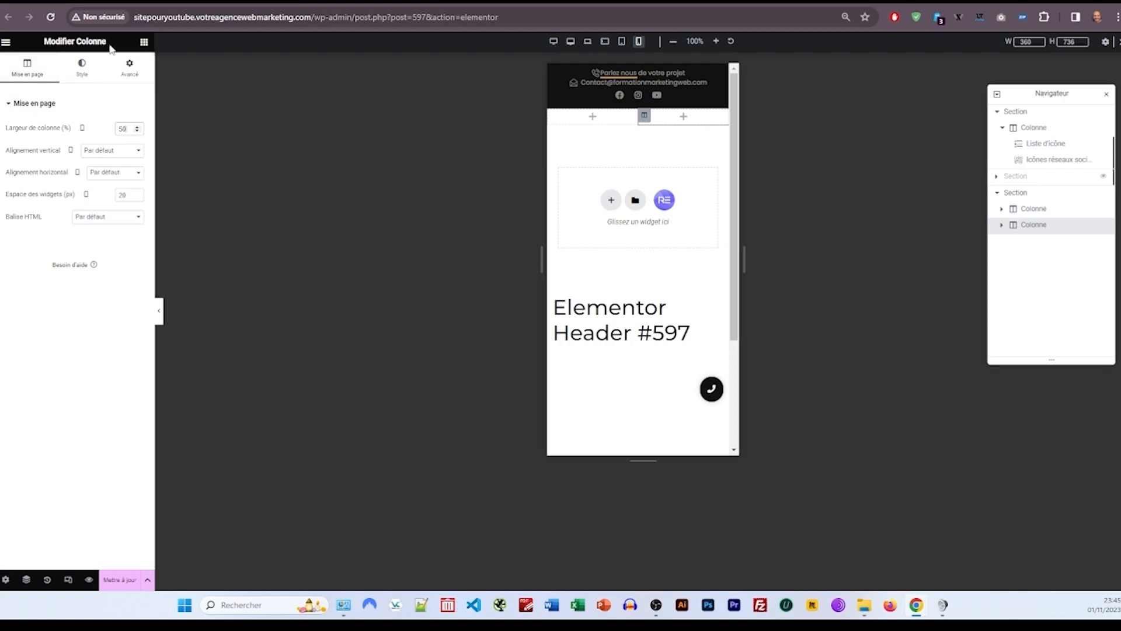
pyautogui.click(143, 42)
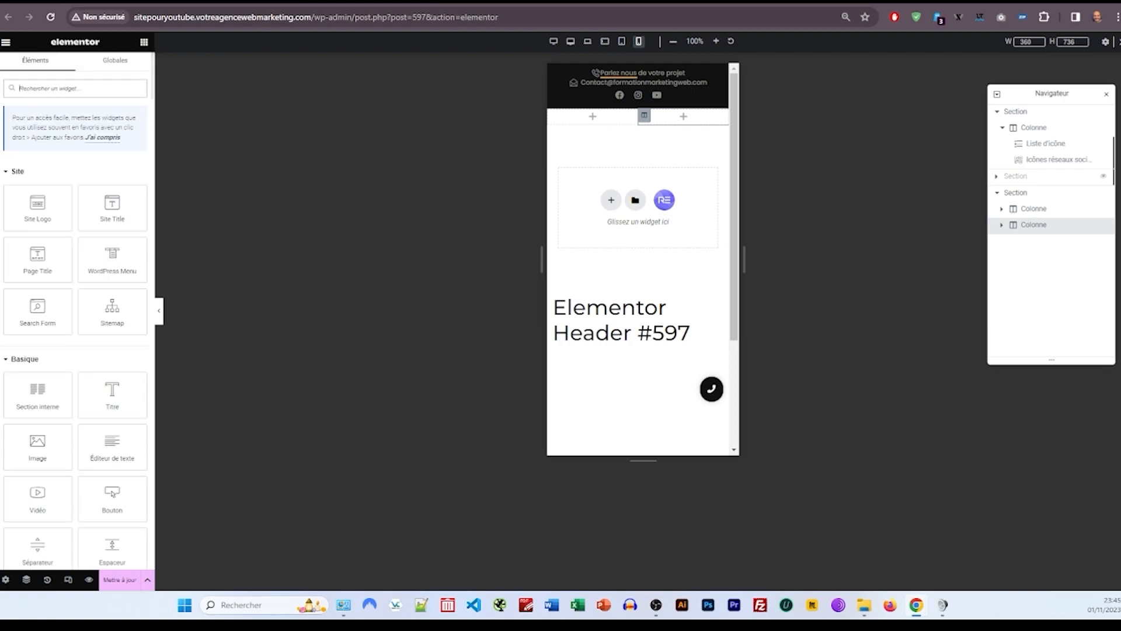
pyautogui.moveTo(37, 445); pyautogui.dragTo(585, 126)
pyautogui.click(75, 169)
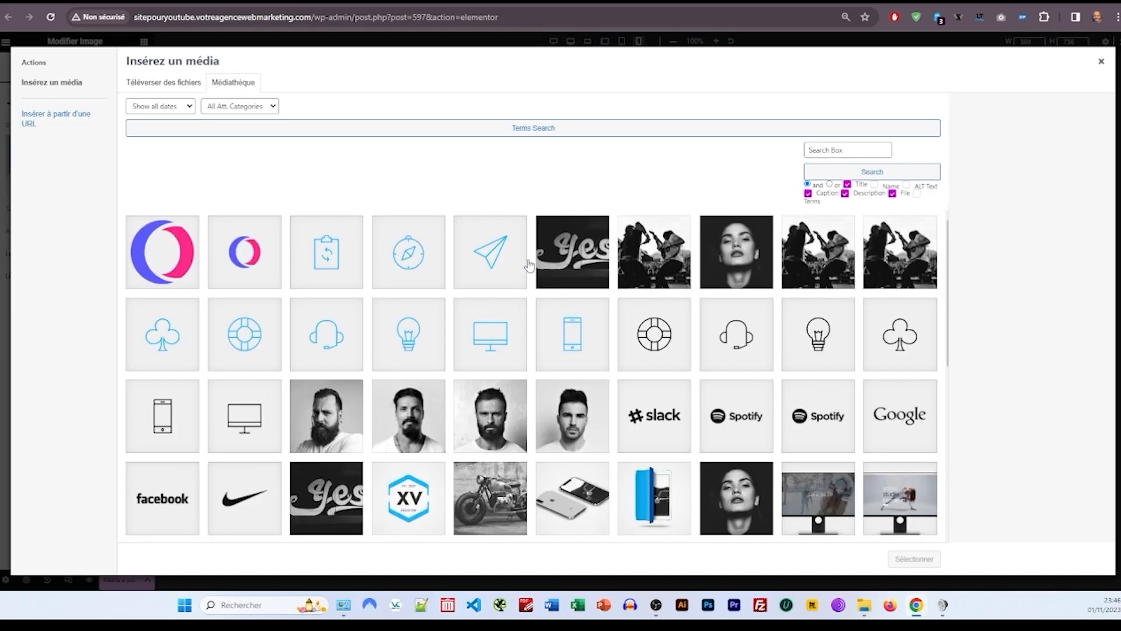
pyautogui.scroll(-10, 508, 324)
pyautogui.click(528, 528)
pyautogui.click(665, 367)
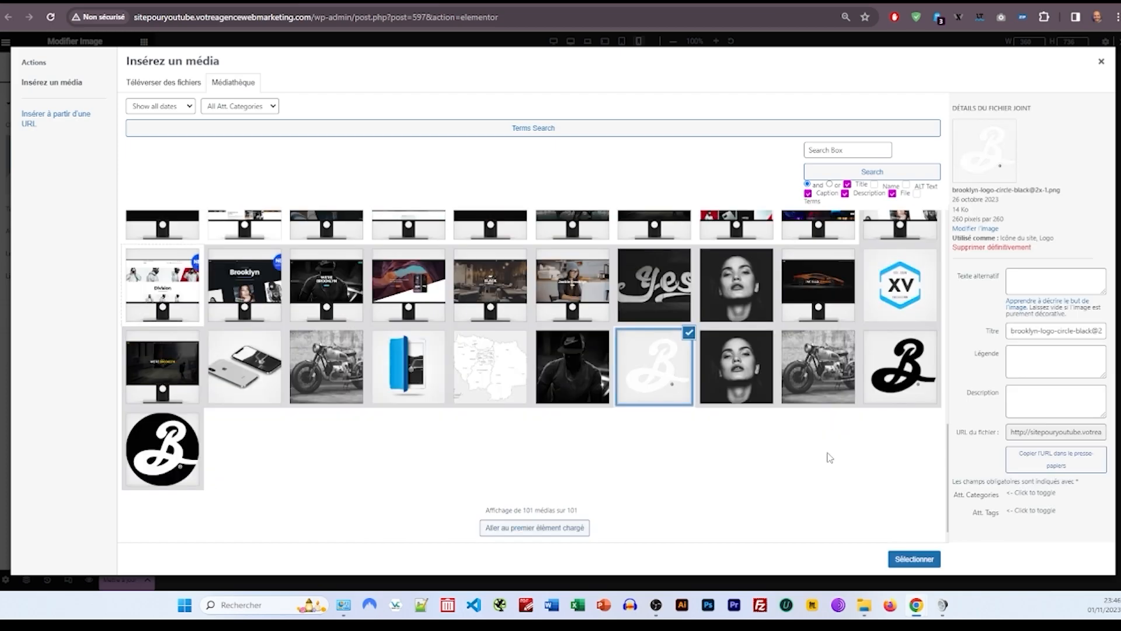
pyautogui.click(914, 559)
pyautogui.click(116, 213)
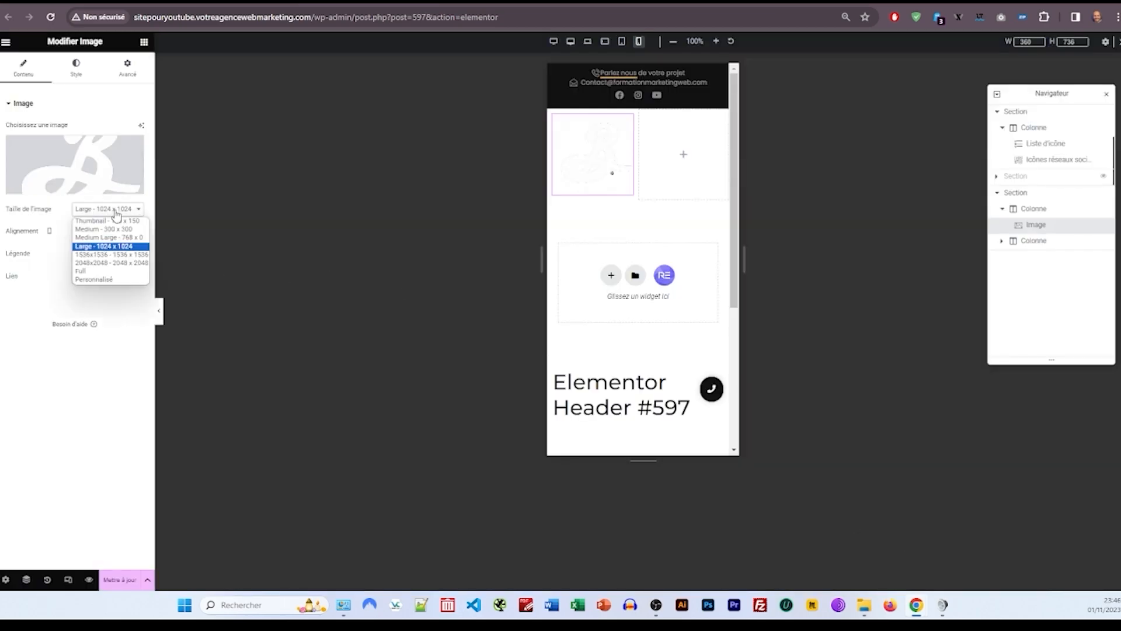
pyautogui.click(99, 267)
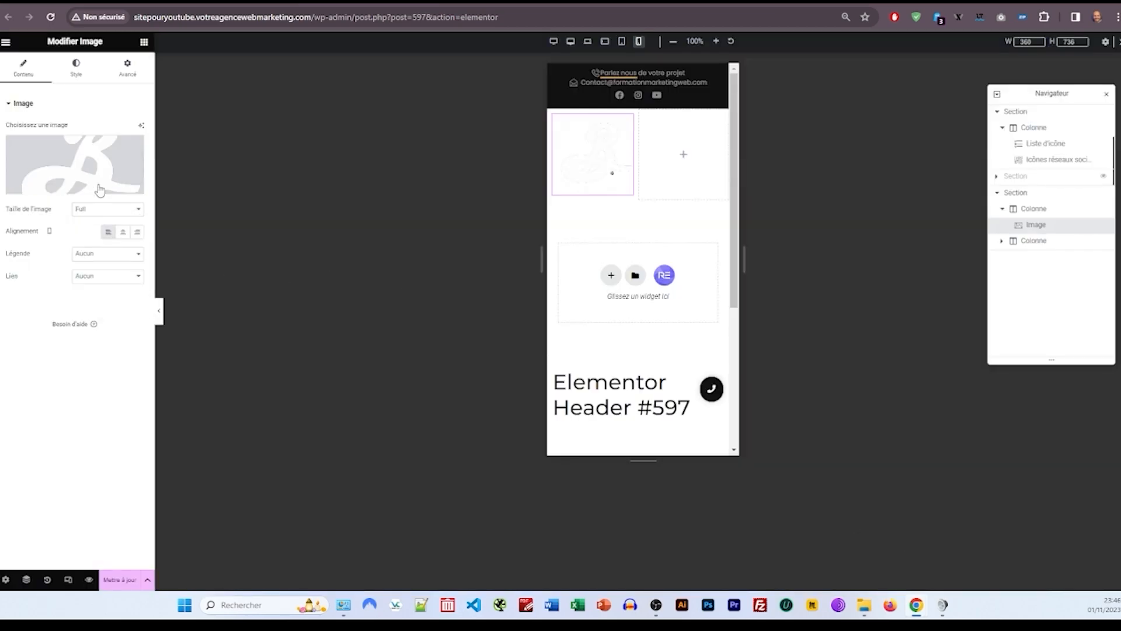
# Step: Reduce the mobile logo image's width to about 41% and return to the widget list
pyautogui.click(76, 67)
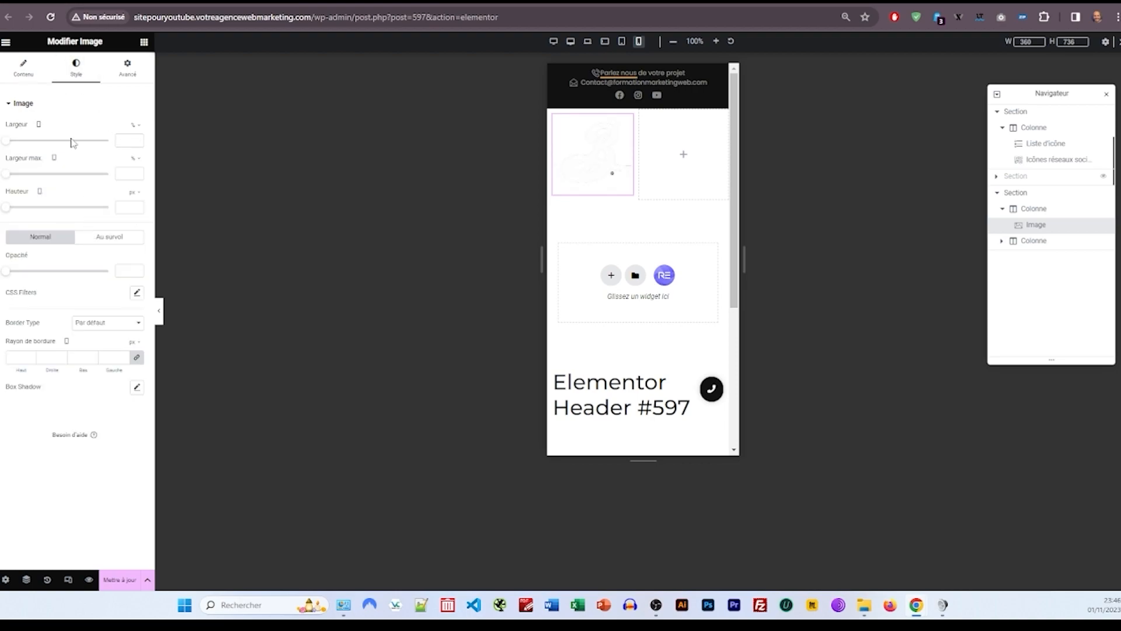
pyautogui.moveTo(7, 142); pyautogui.dragTo(49, 142)
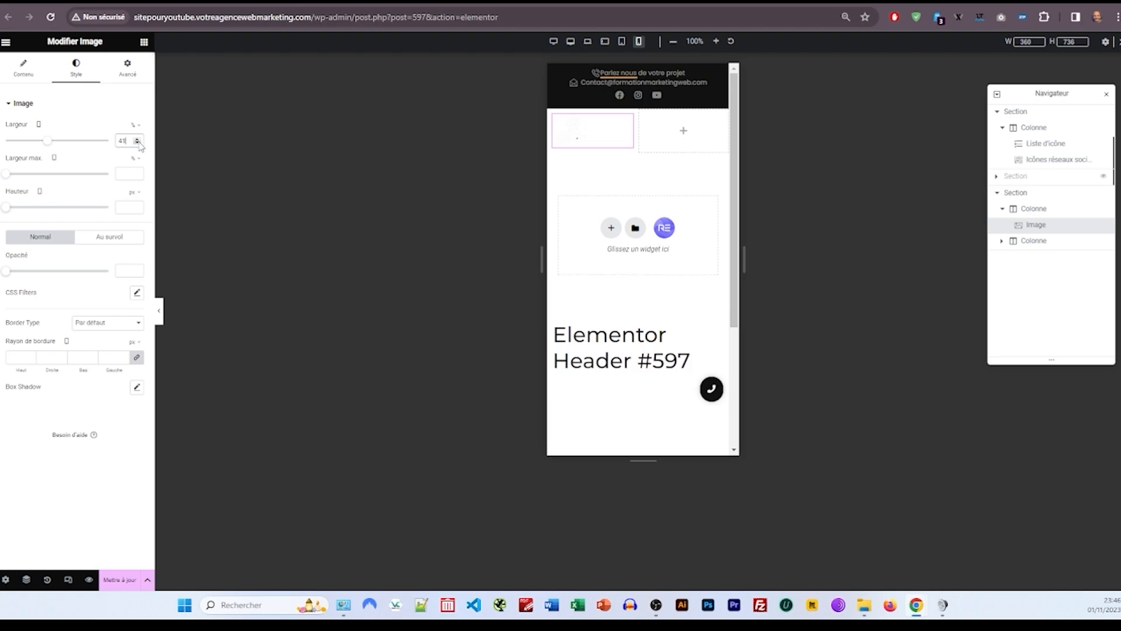
pyautogui.click(130, 71)
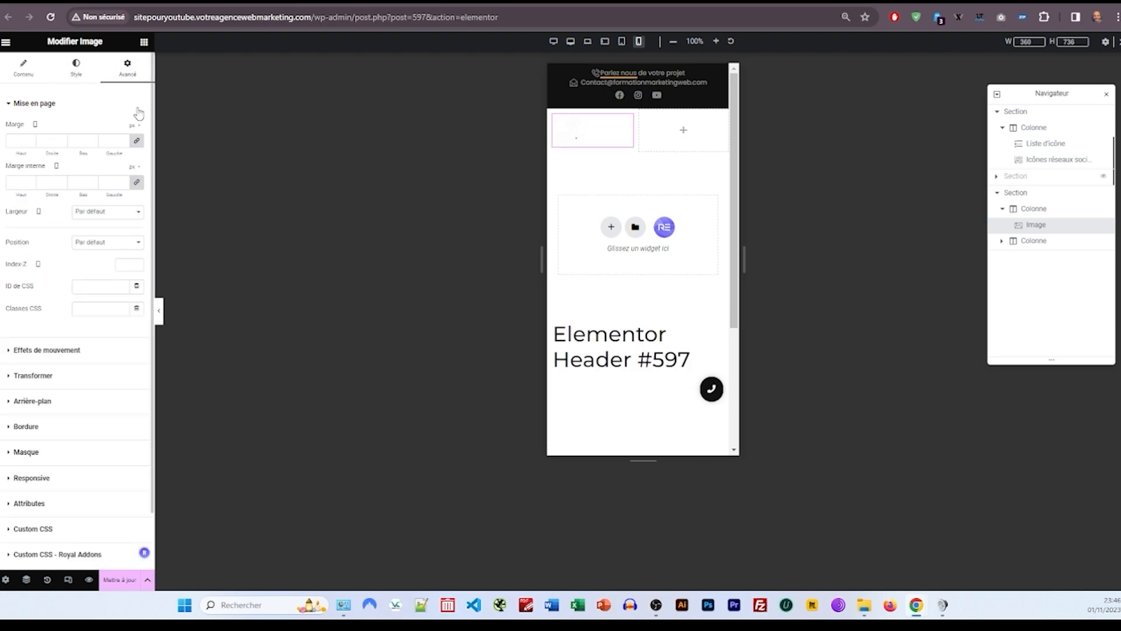
pyautogui.click(143, 42)
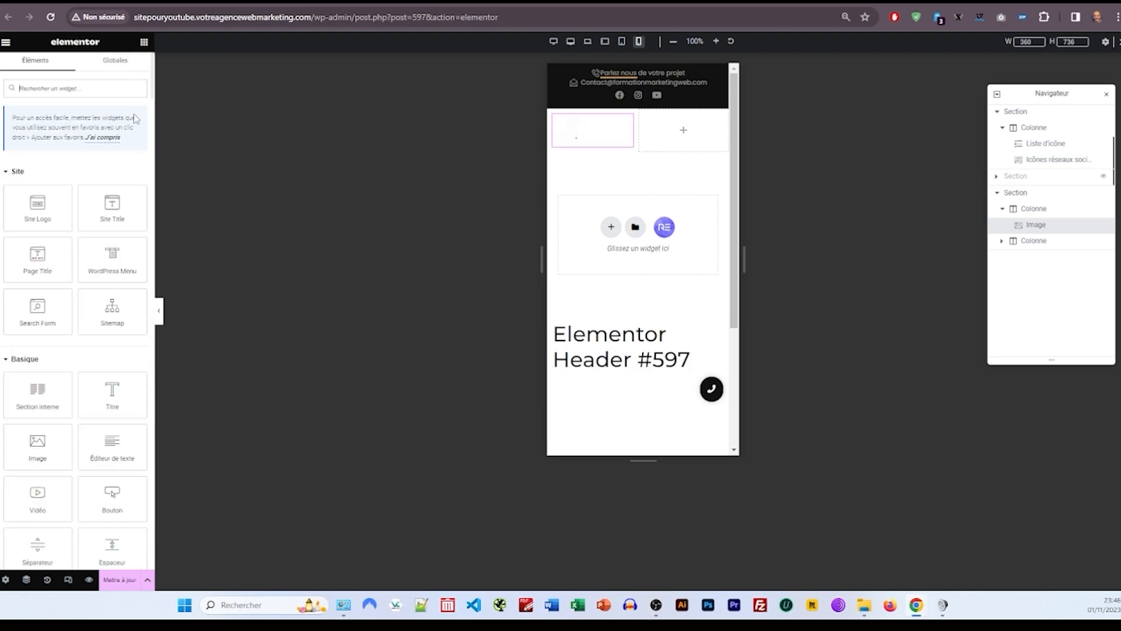
# Step: Search the widget list for "menu" to find a suitable mobile menu widget
pyautogui.click(91, 91)
pyautogui.write('men')
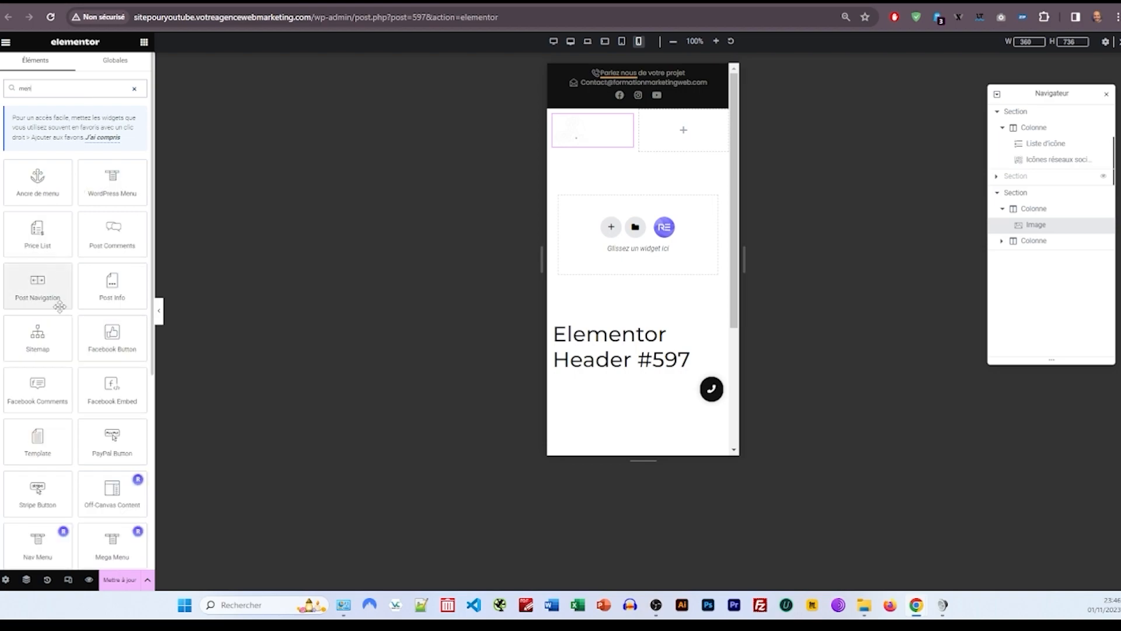
pyautogui.write('u')
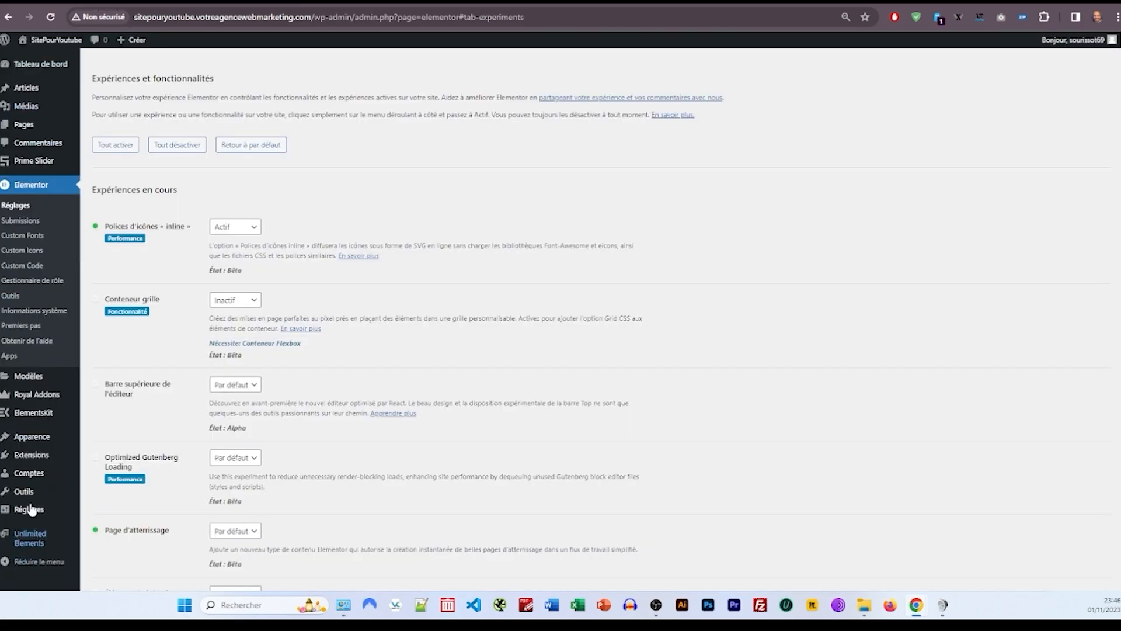
# Step: Switch to the WordPress dashboard and install the Fullscreen Menu widget from the Unlimited Elements widget catalogue
pyautogui.moveTo(31, 508)
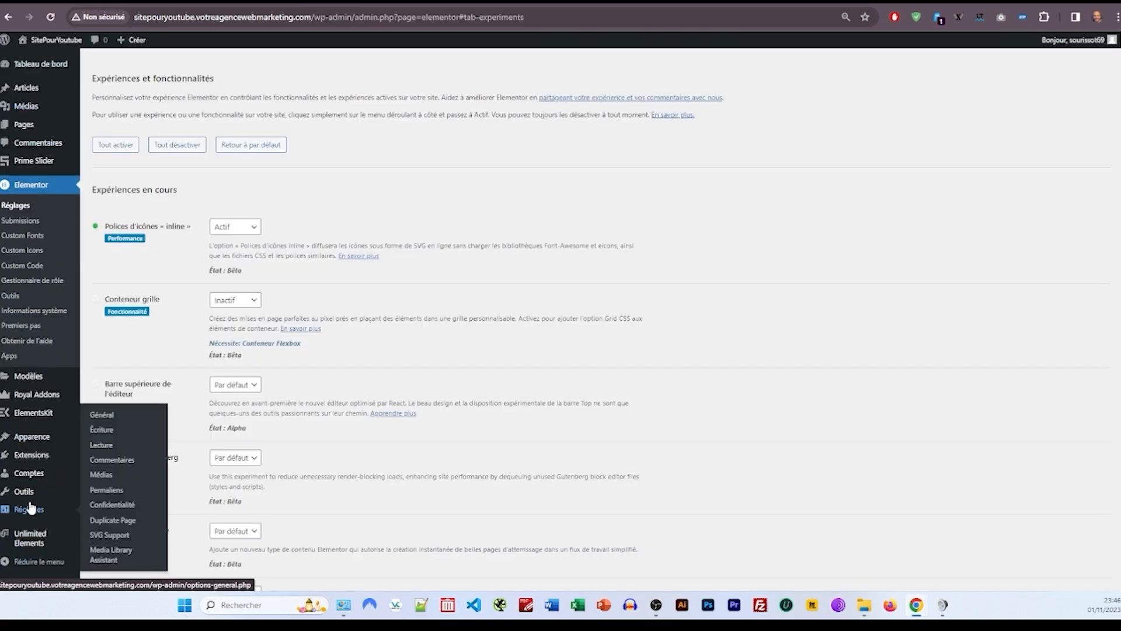
pyautogui.click(29, 543)
pyautogui.scroll(-7, 237, 192)
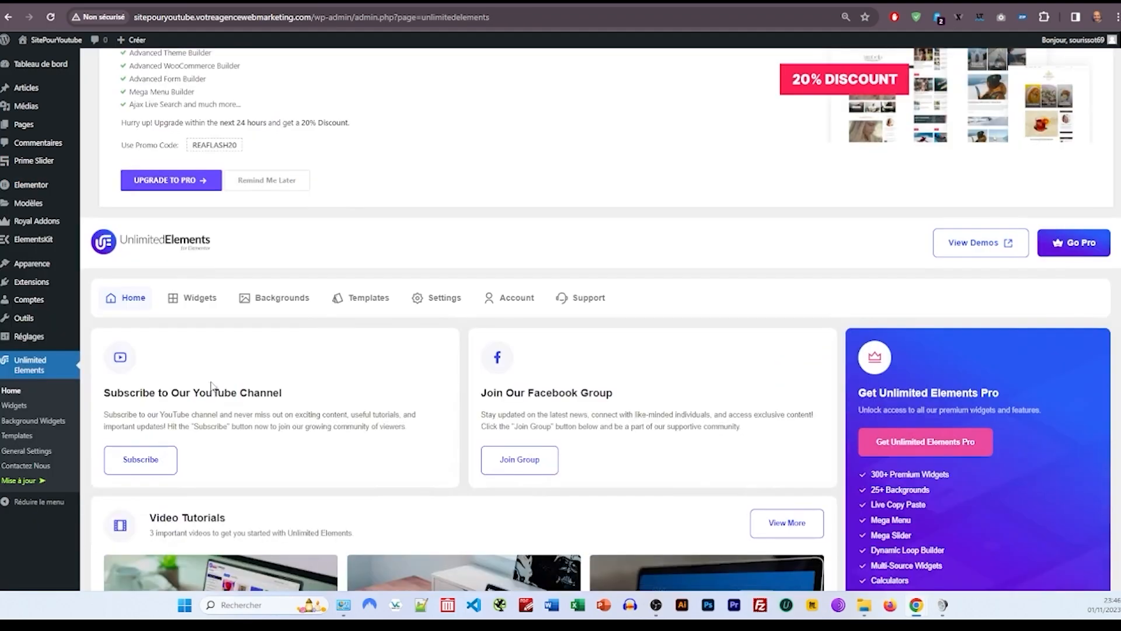
pyautogui.click(14, 405)
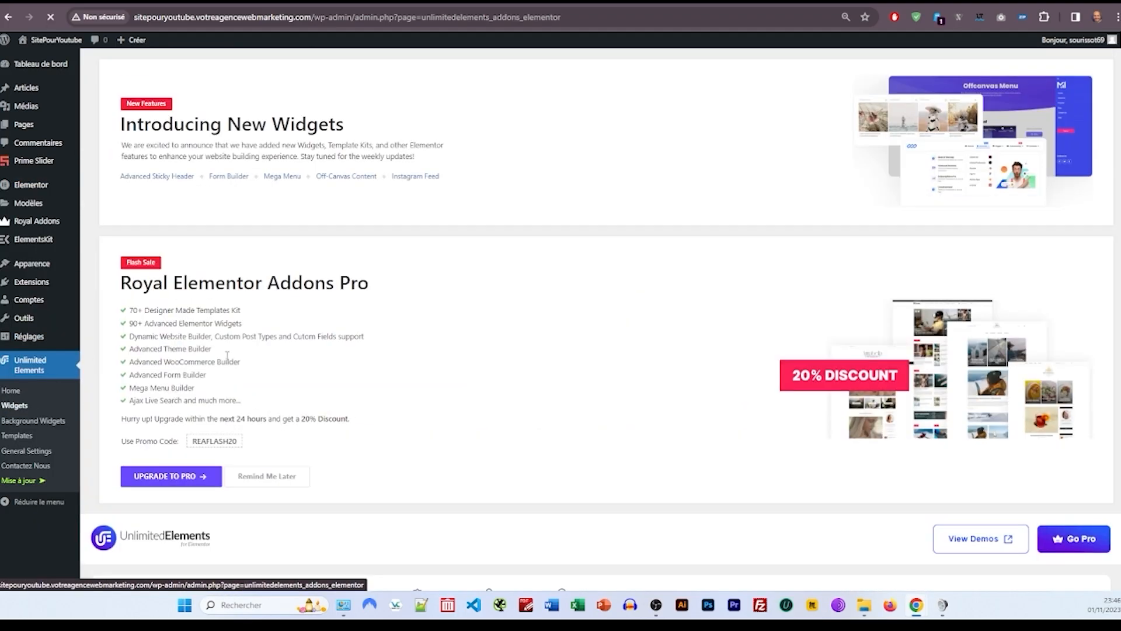
pyautogui.scroll(-7, 218, 362)
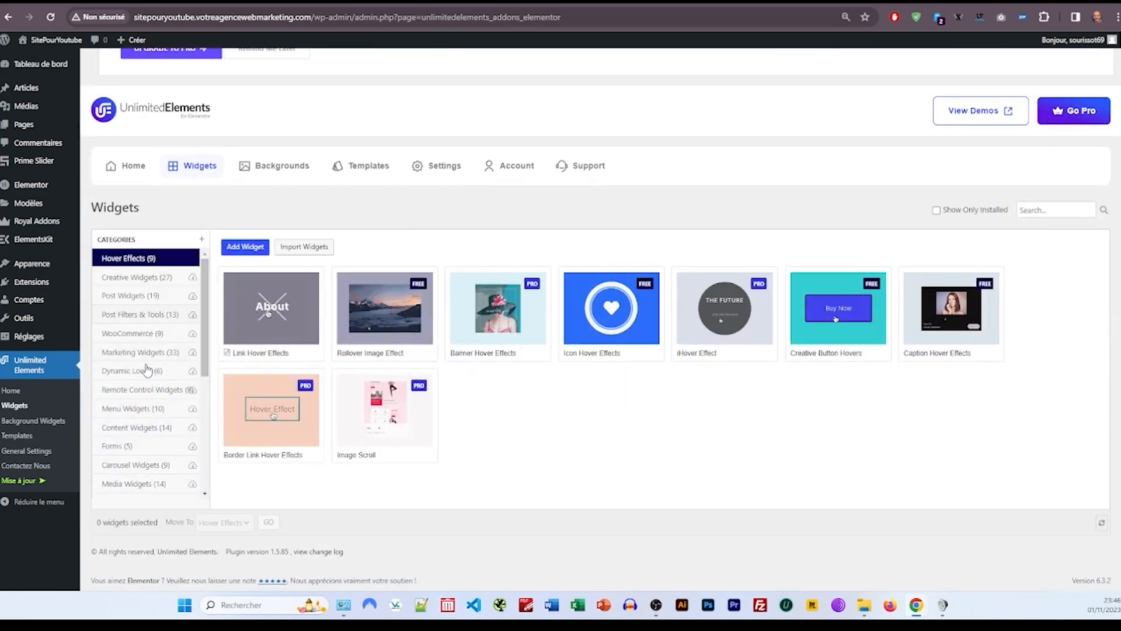
pyautogui.click(143, 350)
pyautogui.moveTo(534, 417)
pyautogui.moveTo(709, 366)
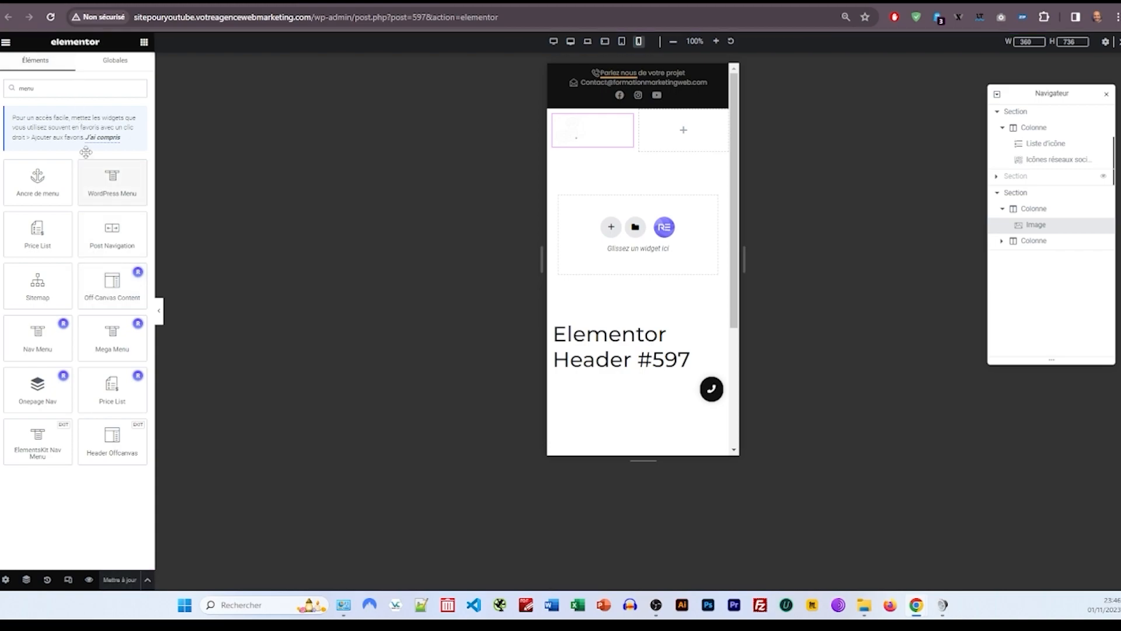
# Step: Reload the Elementor header template editor and switch its preview to the 360 px mobile view
pyautogui.click(51, 18)
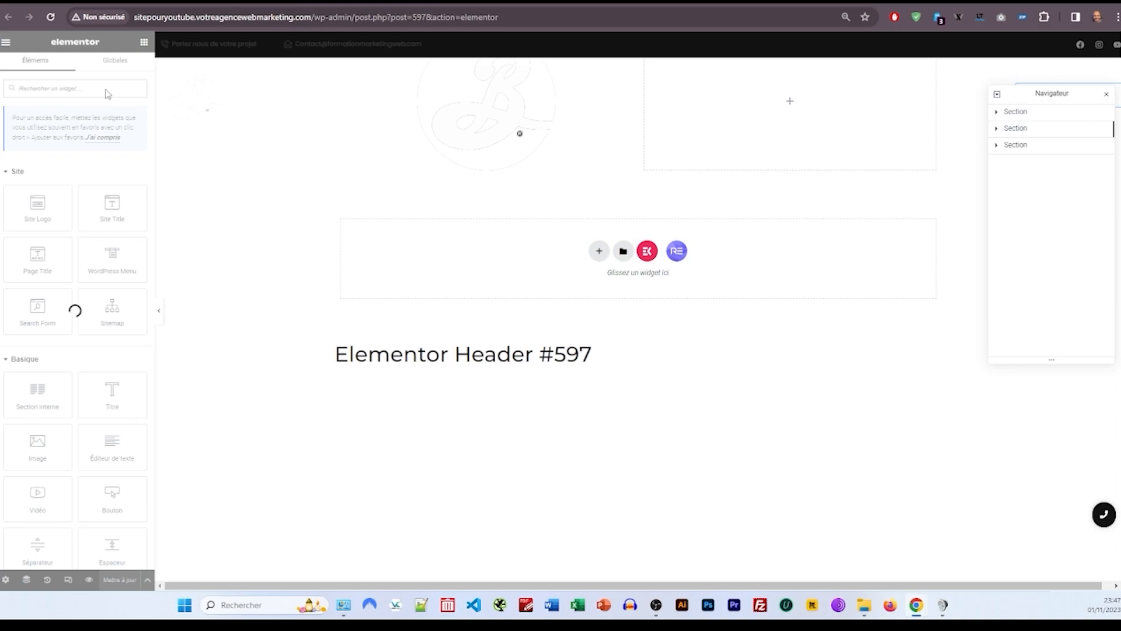
pyautogui.click(68, 579)
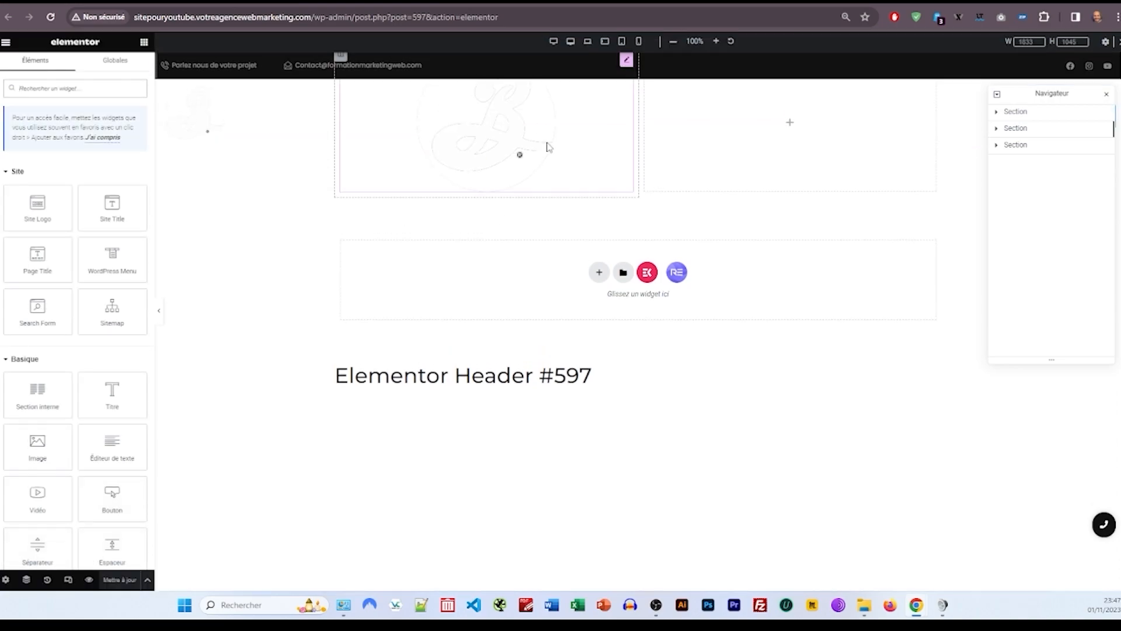
pyautogui.click(638, 41)
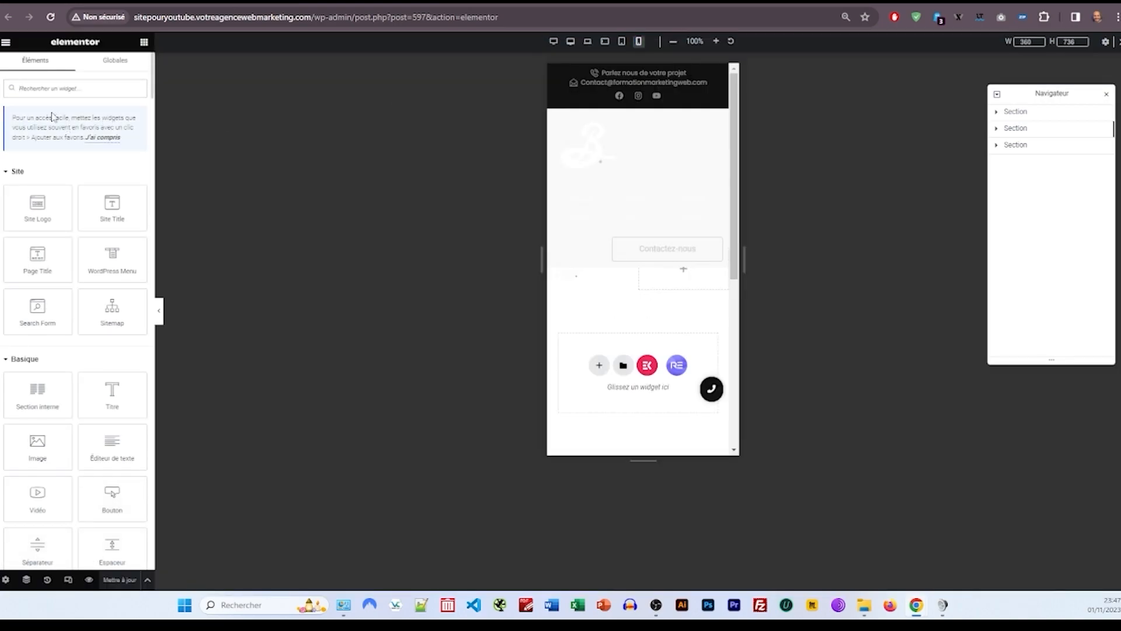
# Step: Place the Fullscreen Menu widget in the mobile section's second column and hide the main header section in the editor
pyautogui.click(70, 90)
pyautogui.write('menu')
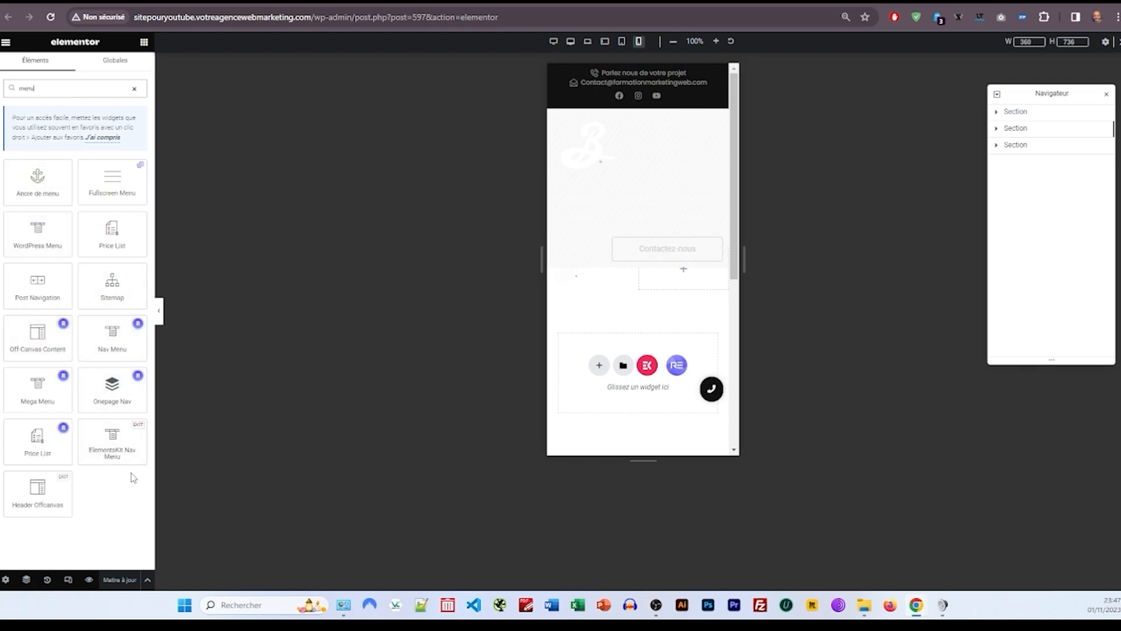
pyautogui.moveTo(137, 158)
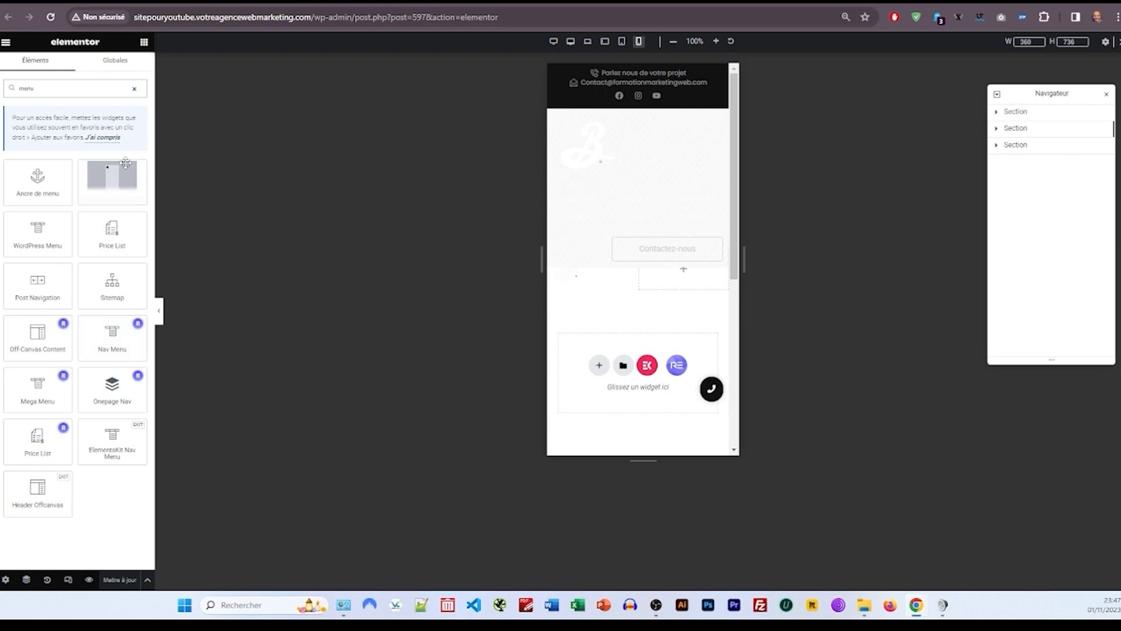
pyautogui.moveTo(111, 177); pyautogui.dragTo(687, 284)
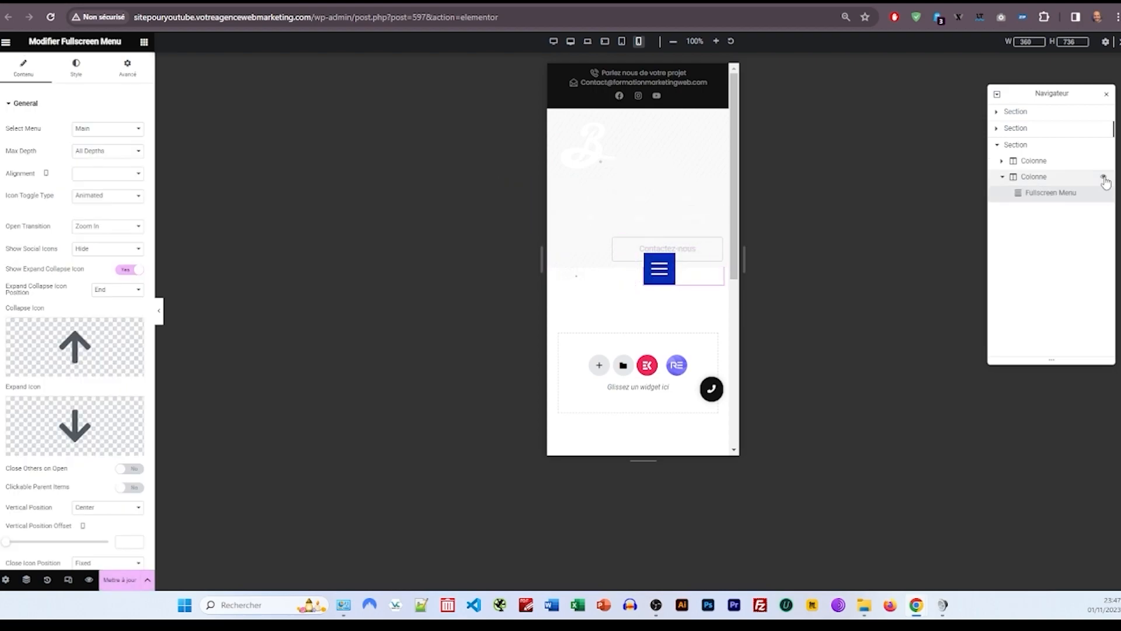
pyautogui.click(1104, 129)
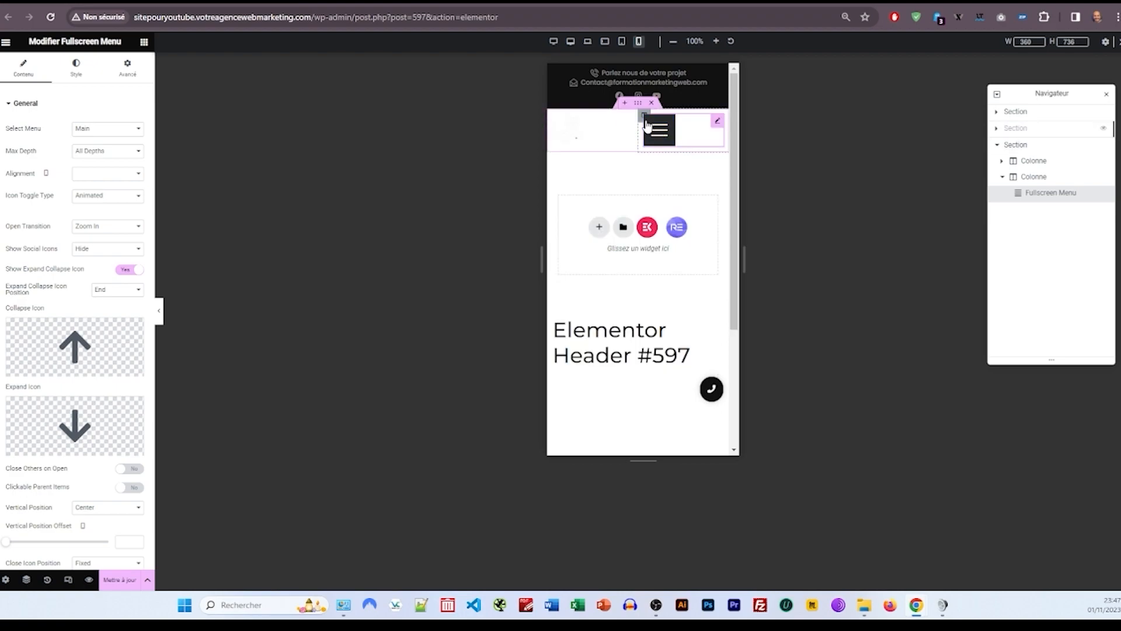
# Step: Give the mobile header section a classic background in the global Texte color #111111
pyautogui.click(638, 105)
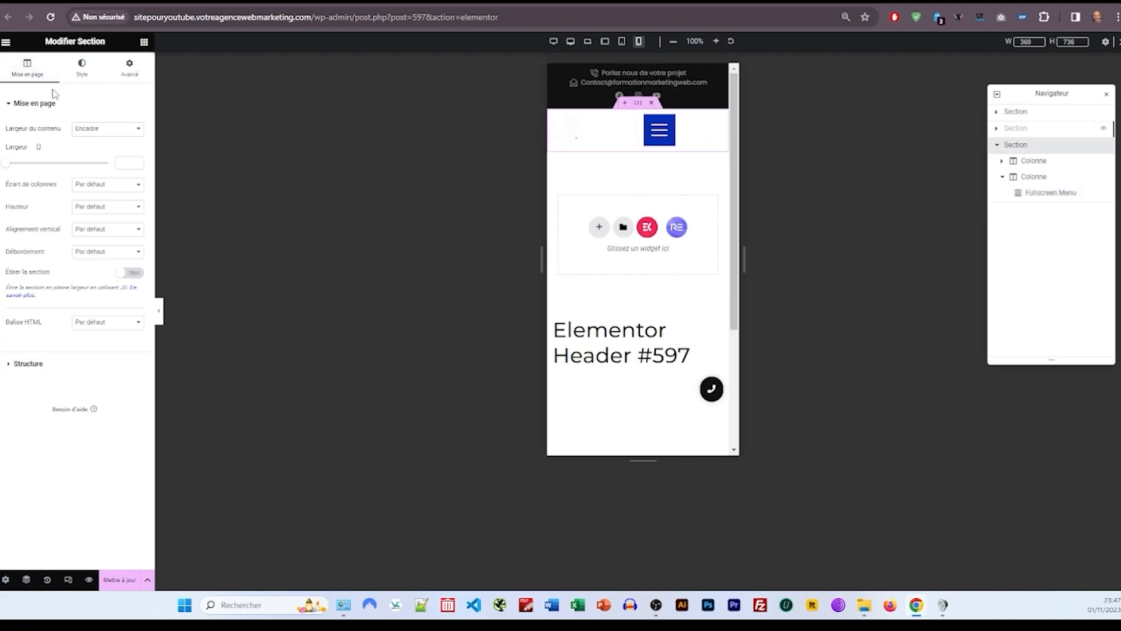
pyautogui.click(82, 68)
pyautogui.click(128, 75)
pyautogui.click(81, 66)
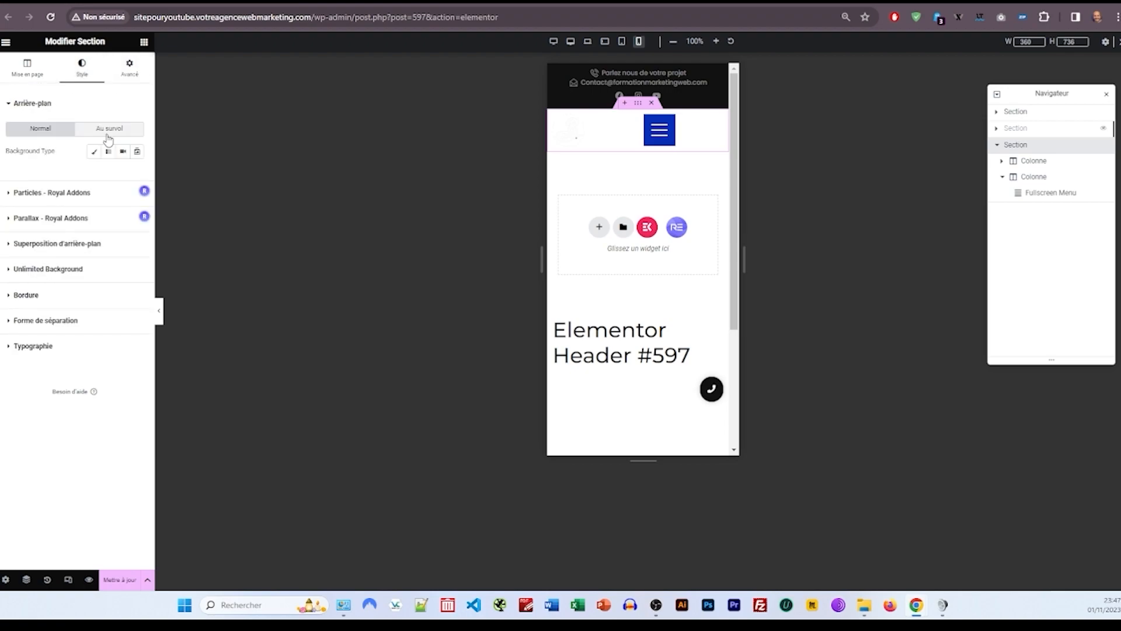
pyautogui.click(94, 153)
pyautogui.click(123, 174)
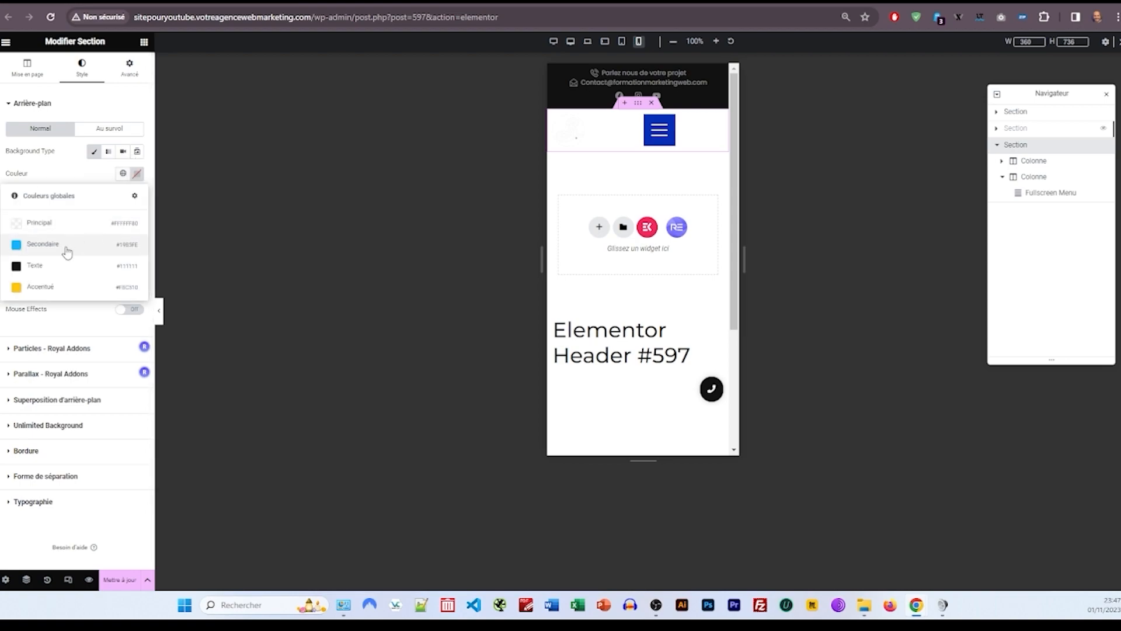
pyautogui.click(60, 268)
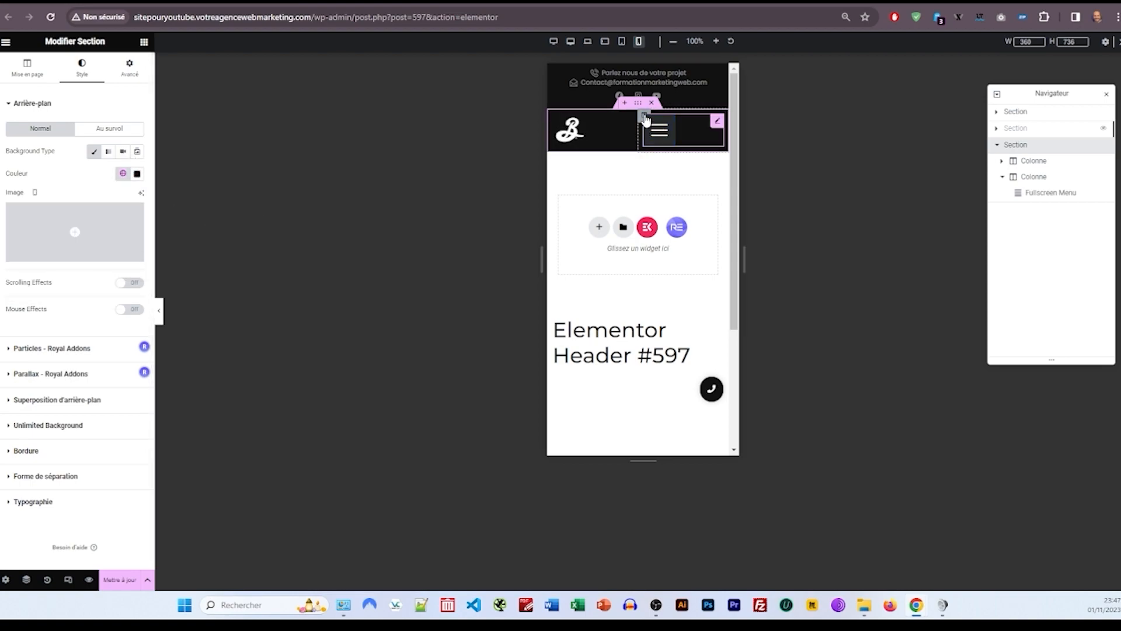
# Step: Set the Fullscreen Menu widget's alignment to End
pyautogui.click(646, 120)
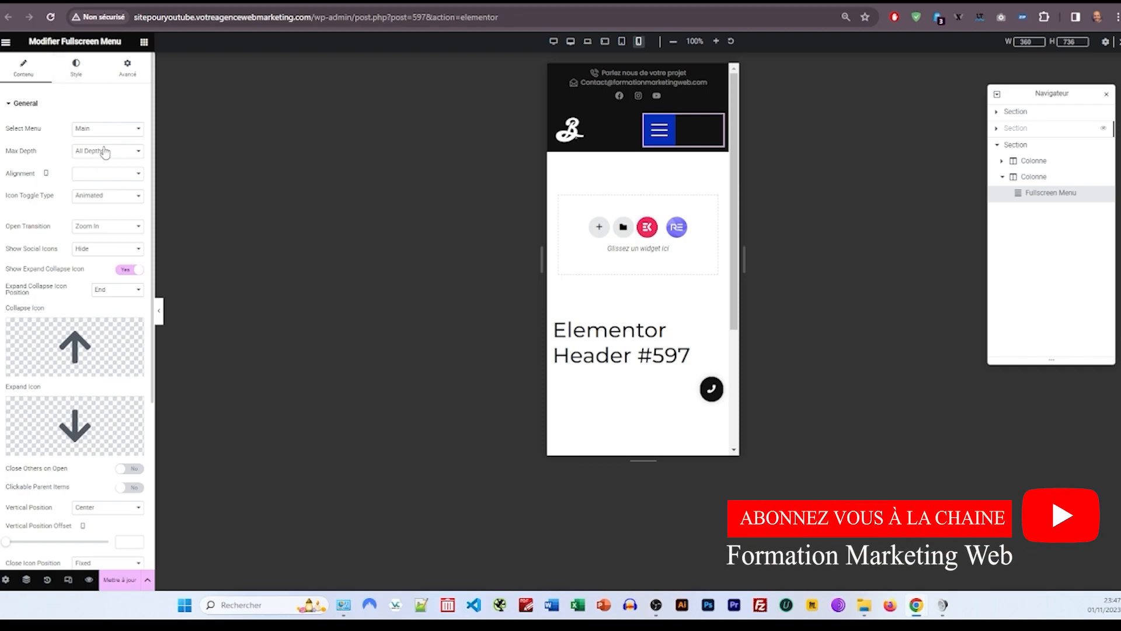
pyautogui.click(98, 175)
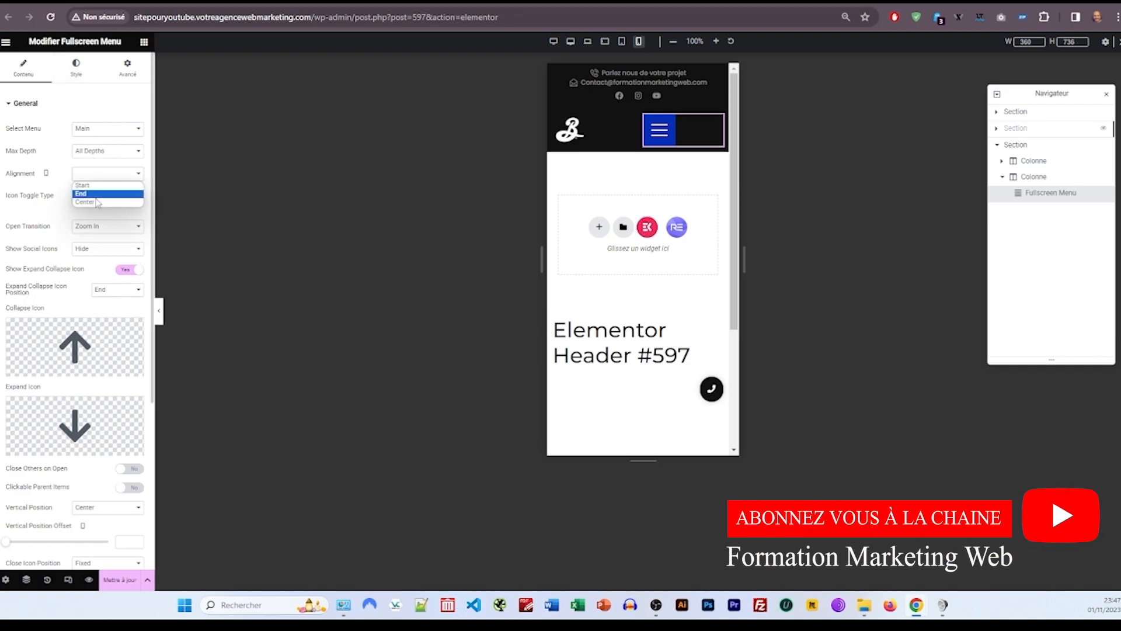
pyautogui.click(96, 194)
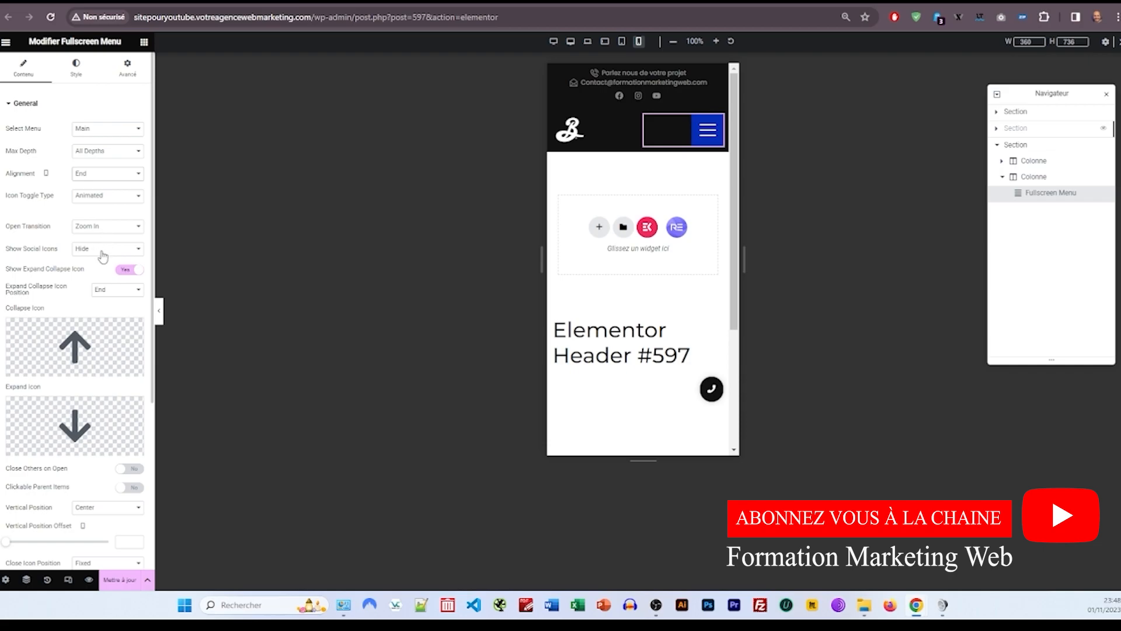
# Step: Set the Fullscreen Menu's close icon position to Top and turn off Disable Page Scroll When Menu Opened
pyautogui.scroll(-4, 110, 273)
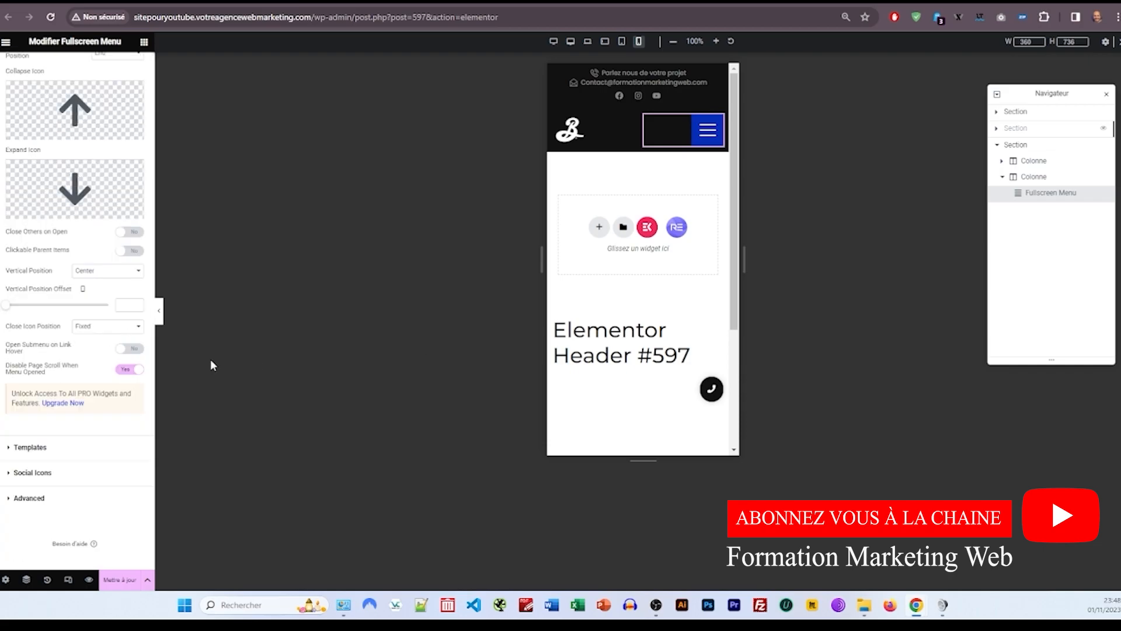
pyautogui.click(95, 331)
pyautogui.click(97, 340)
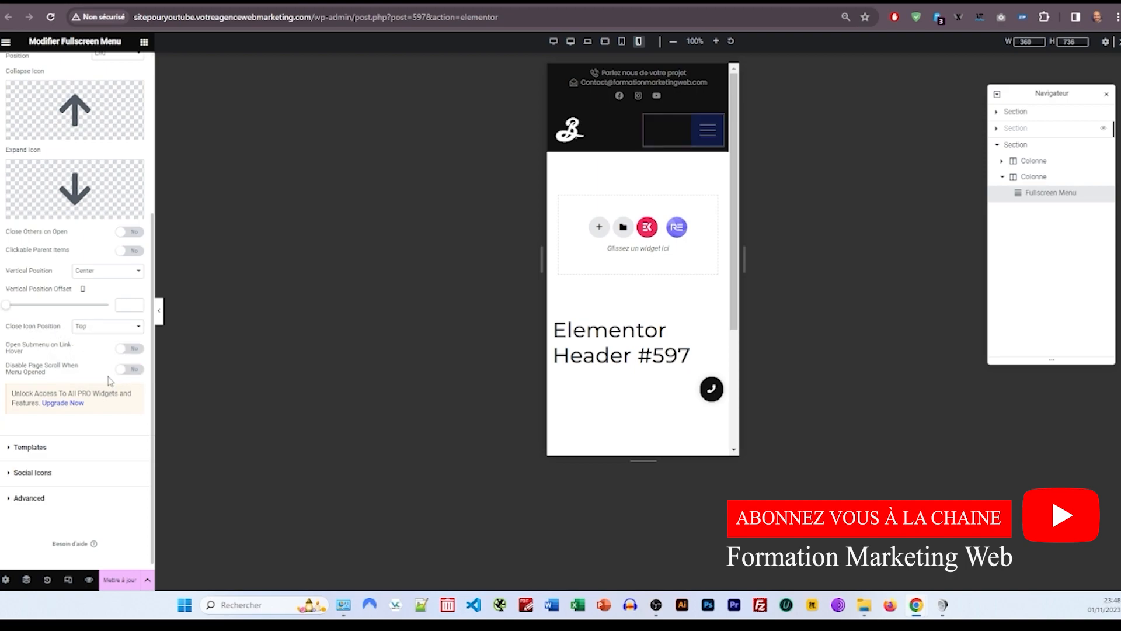
pyautogui.click(50, 449)
# Step: Make the hamburger's normal background color fully transparent
pyautogui.click(75, 67)
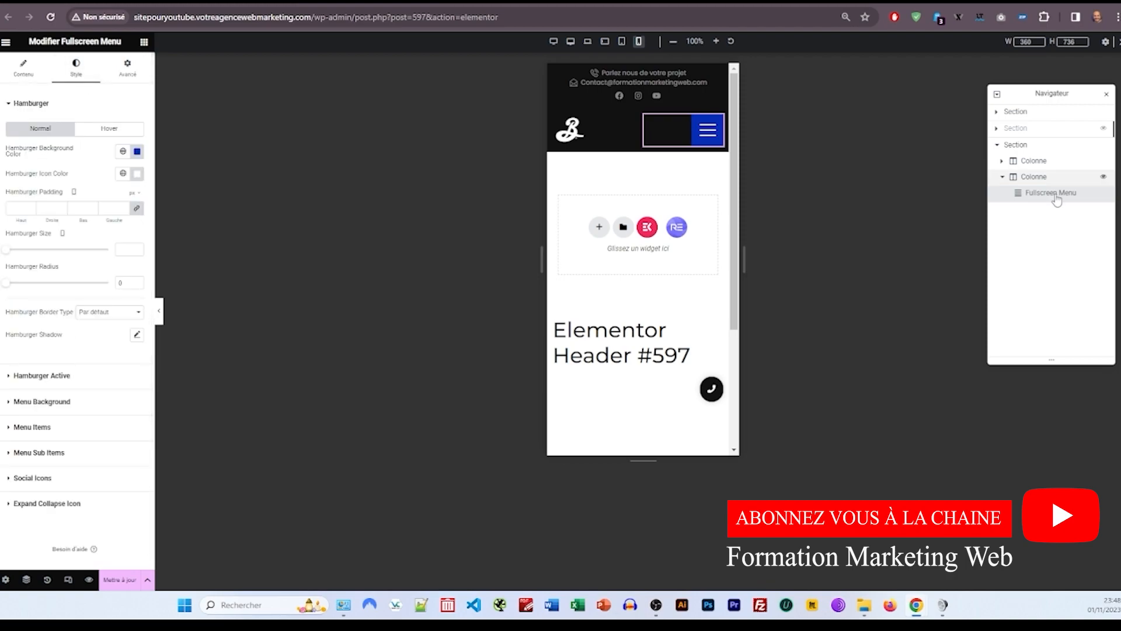
pyautogui.click(137, 152)
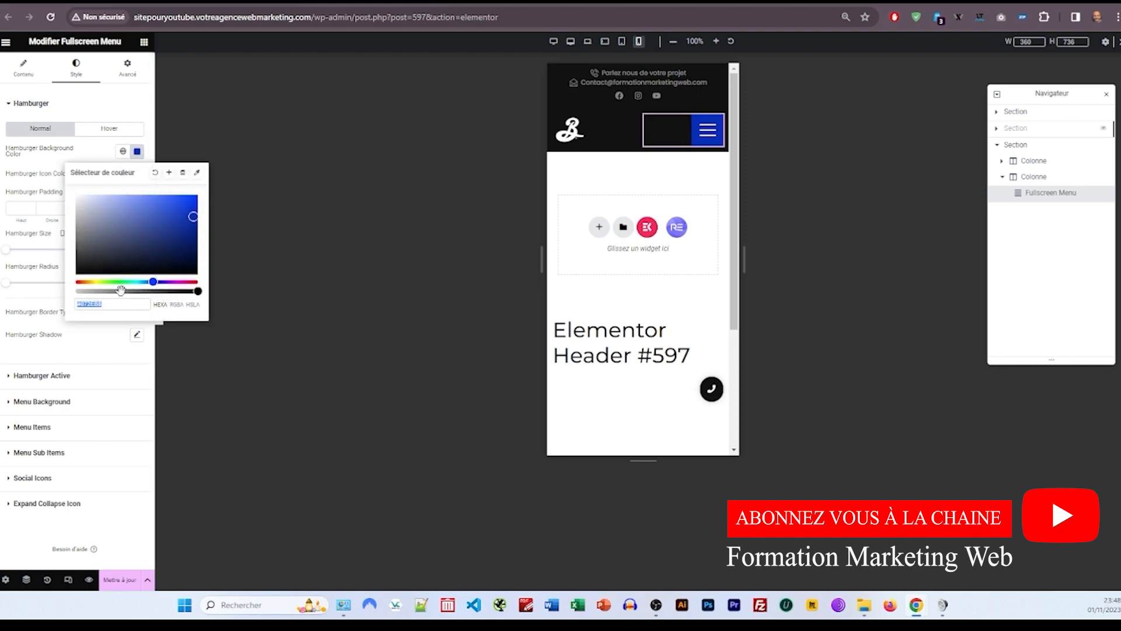
pyautogui.moveTo(120, 290); pyautogui.dragTo(14, 281)
pyautogui.click(82, 159)
pyautogui.click(122, 173)
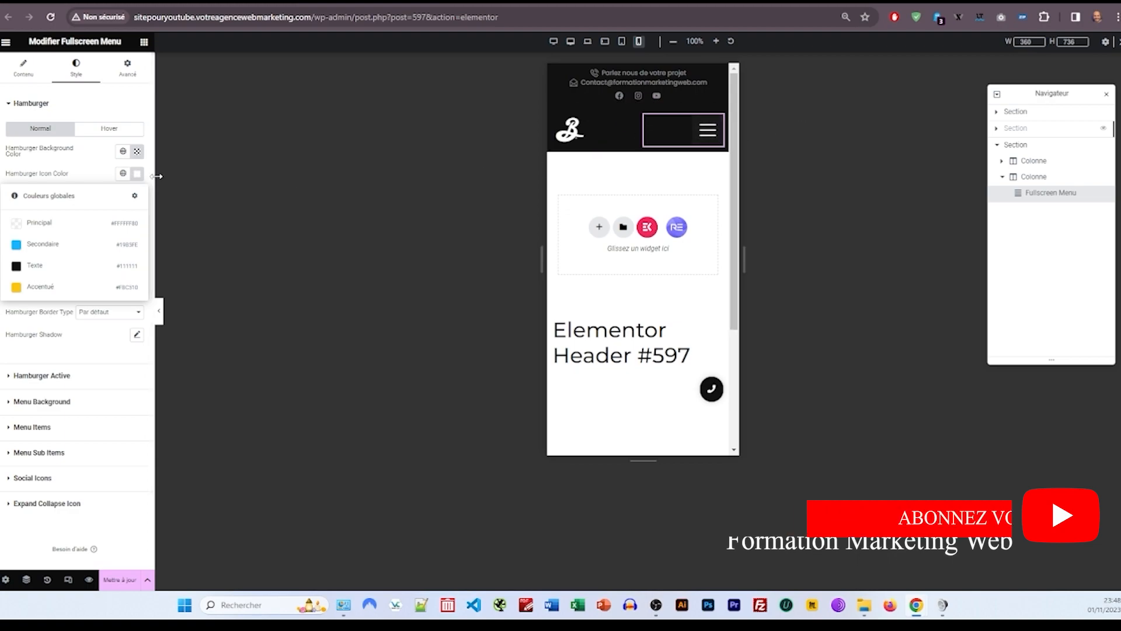
# Step: Make the hamburger's hover background fully transparent (#2A2A2A00) and give its hover icon a light grey color
pyautogui.click(108, 129)
pyautogui.click(137, 157)
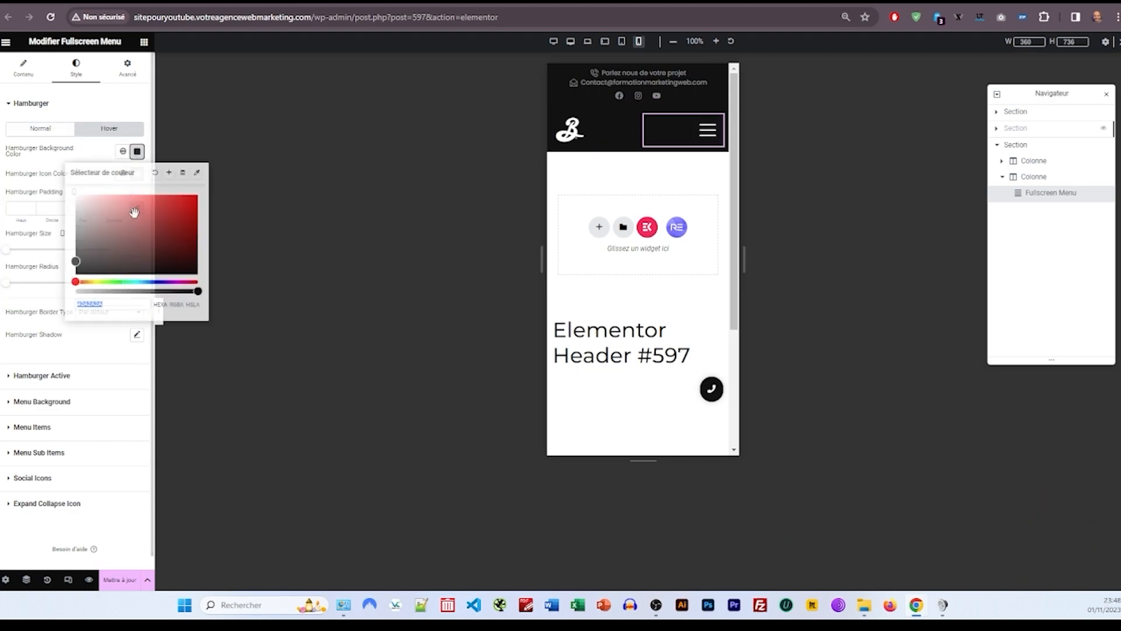
pyautogui.moveTo(119, 291); pyautogui.dragTo(67, 290)
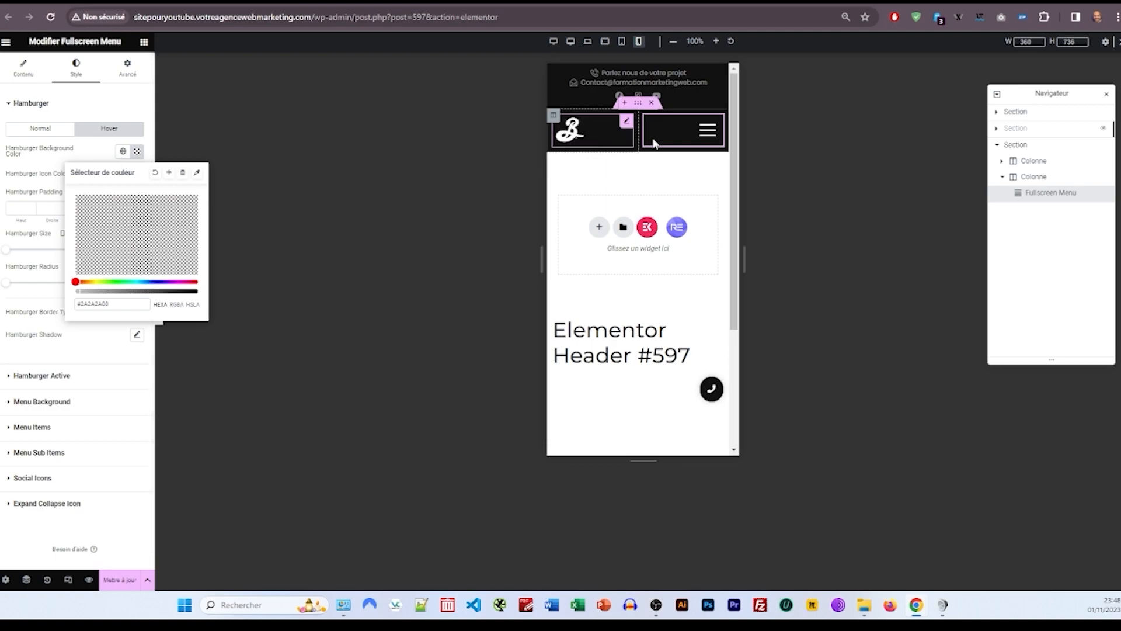
pyautogui.click(98, 158)
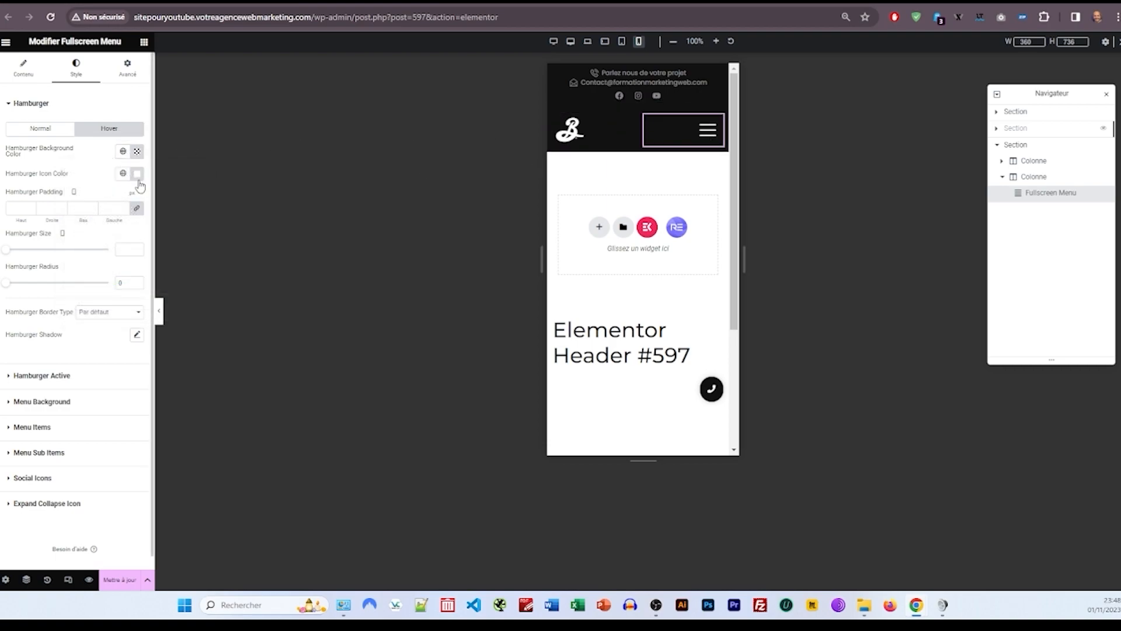
pyautogui.click(137, 174)
pyautogui.click(85, 234)
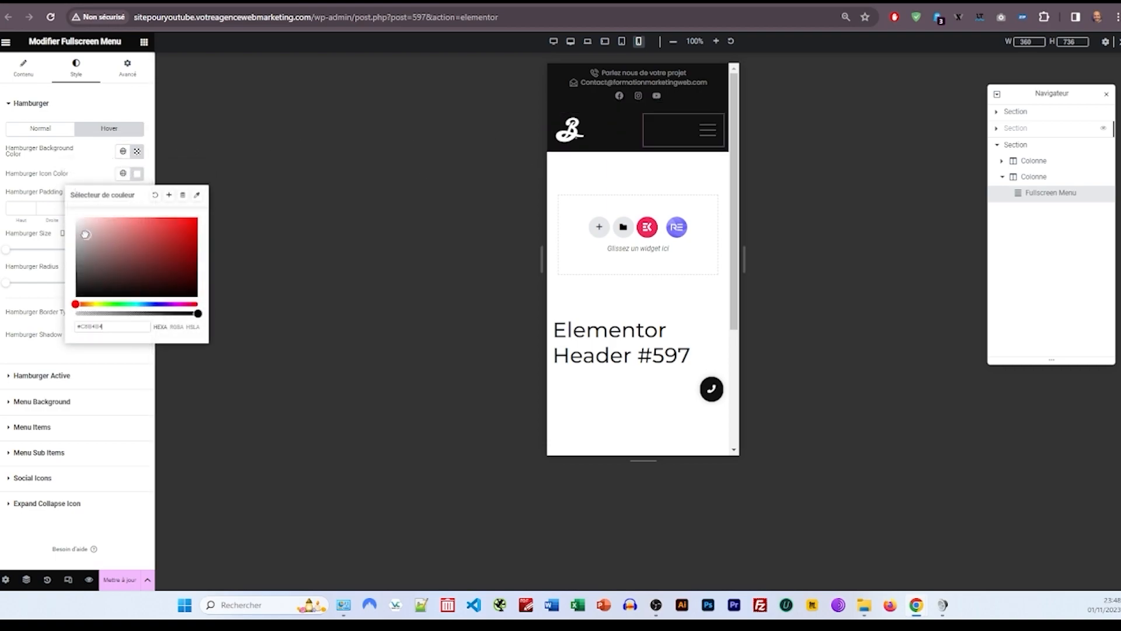
pyautogui.click(707, 142)
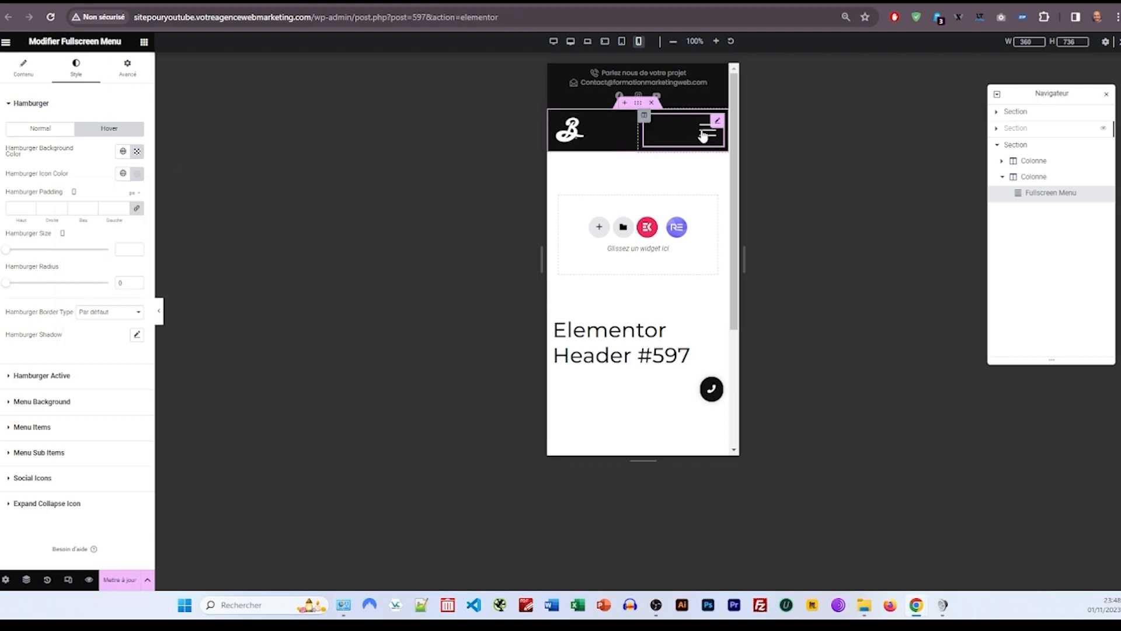
# Step: Preview the fullscreen menu, give its menu items a different font family with larger text, and reopen it to check
pyautogui.click(706, 140)
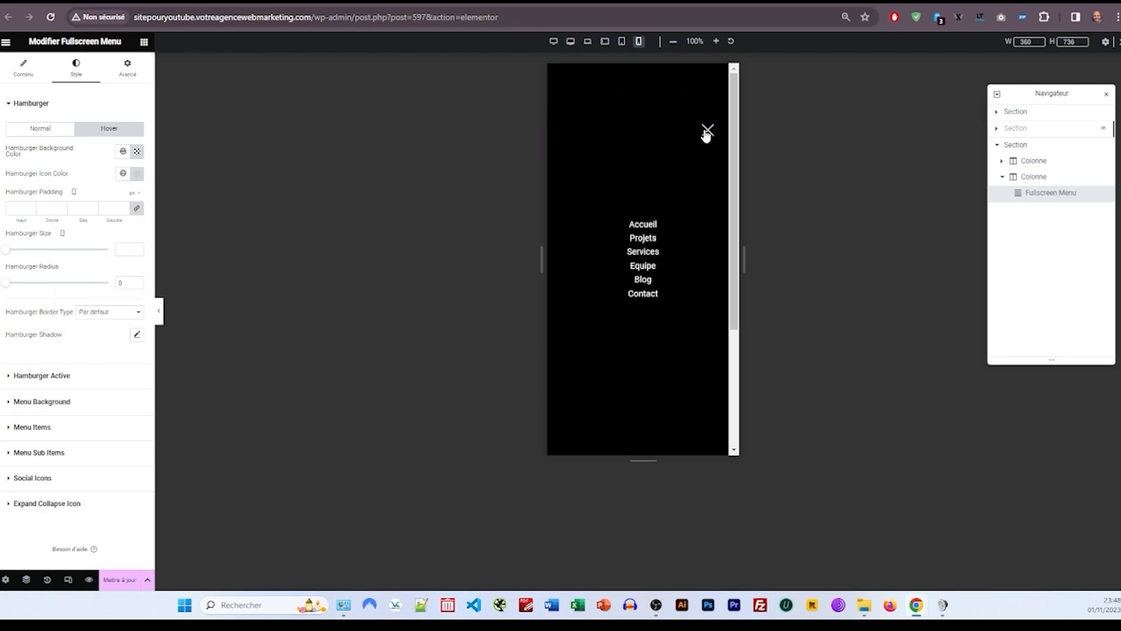
pyautogui.click(707, 131)
pyautogui.click(48, 433)
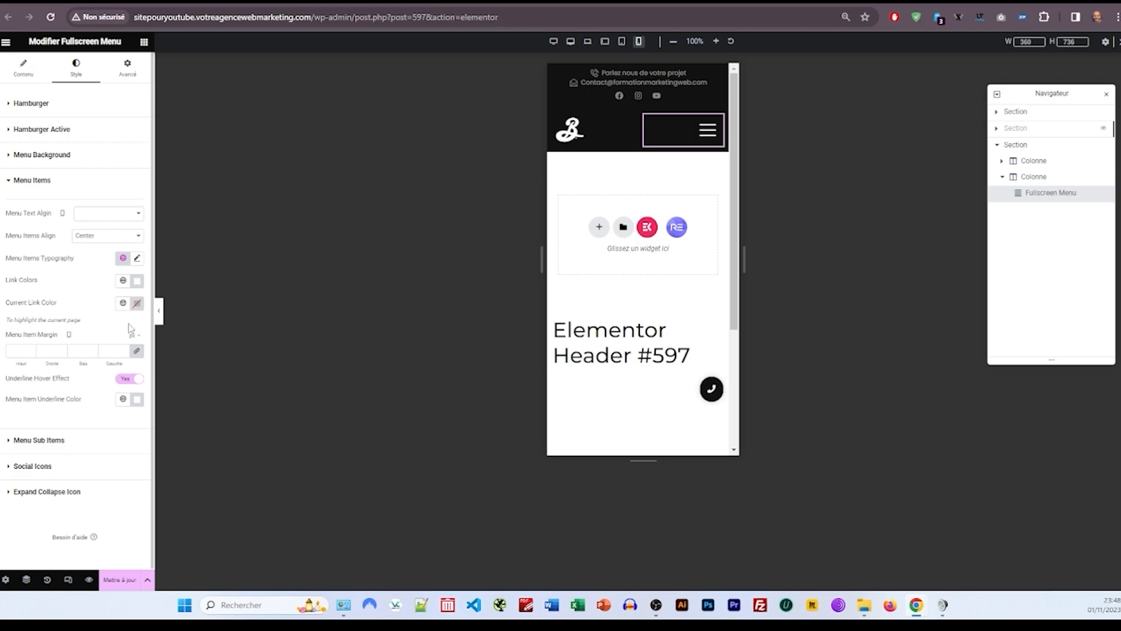
pyautogui.click(137, 258)
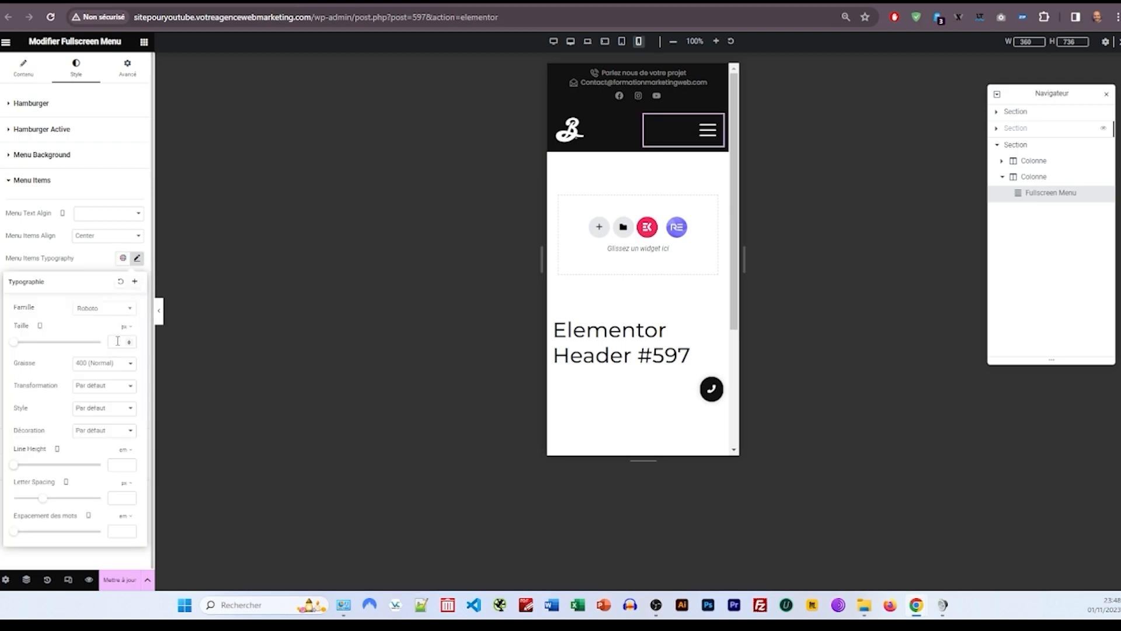
pyautogui.click(97, 311)
pyautogui.click(707, 130)
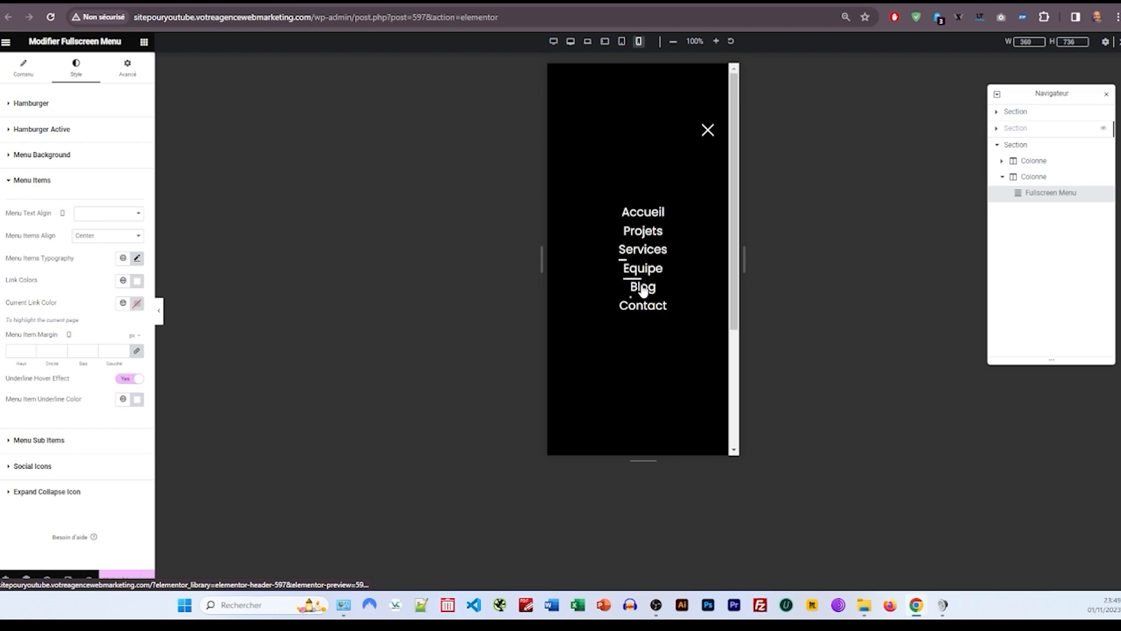
# Step: Close the fullscreen menu preview and make the mobile header section with the logo and hamburger sticky at Top
pyautogui.click(707, 130)
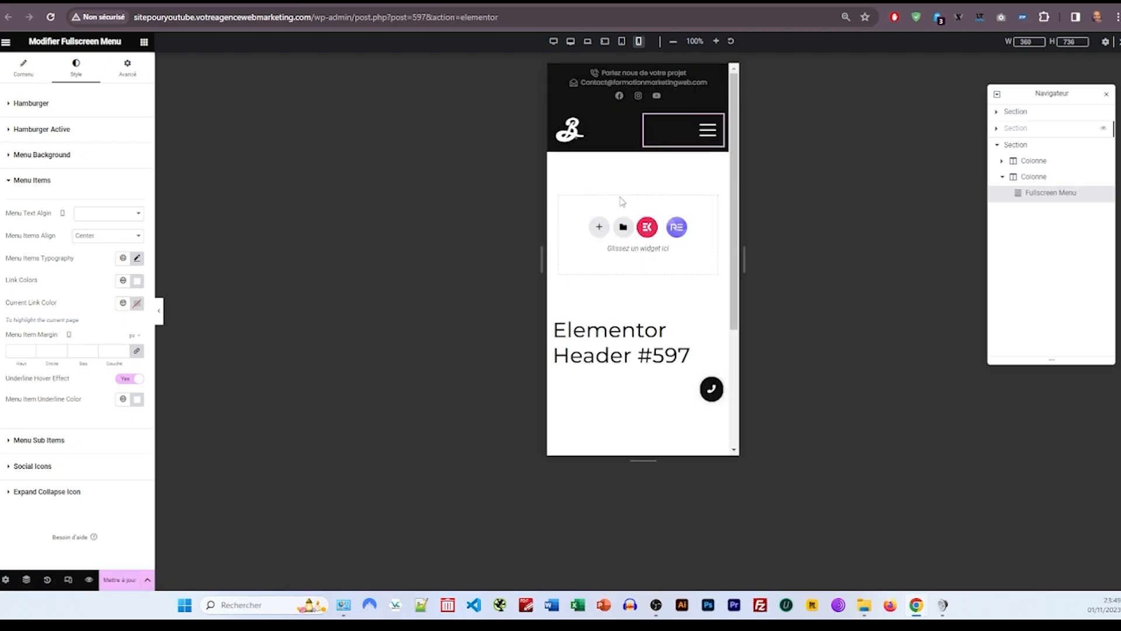
pyautogui.click(638, 103)
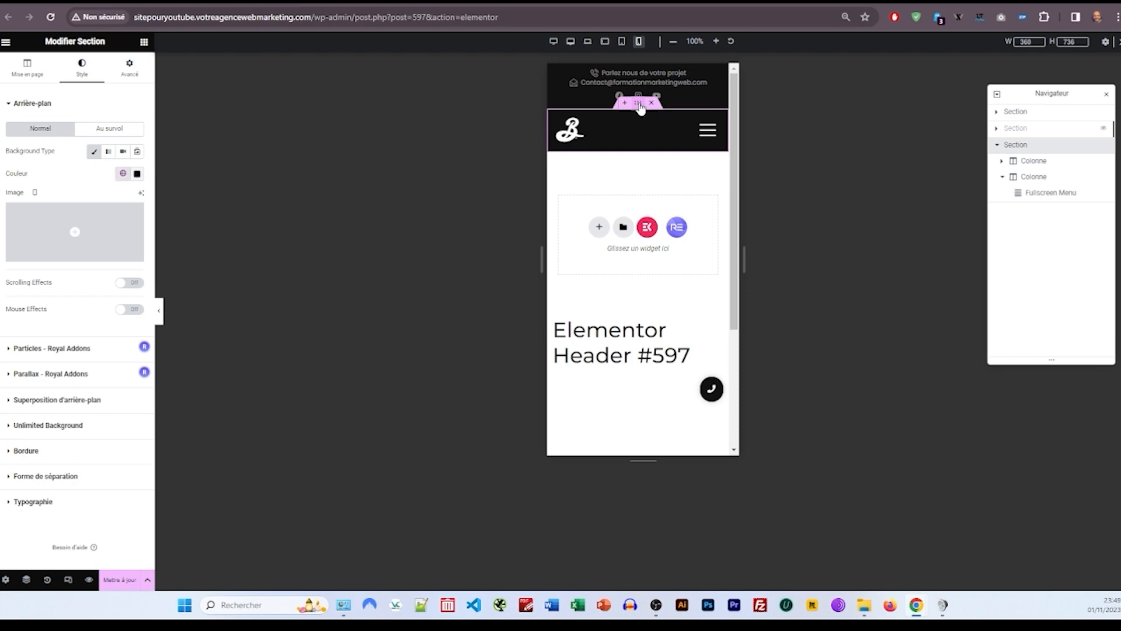
pyautogui.click(129, 67)
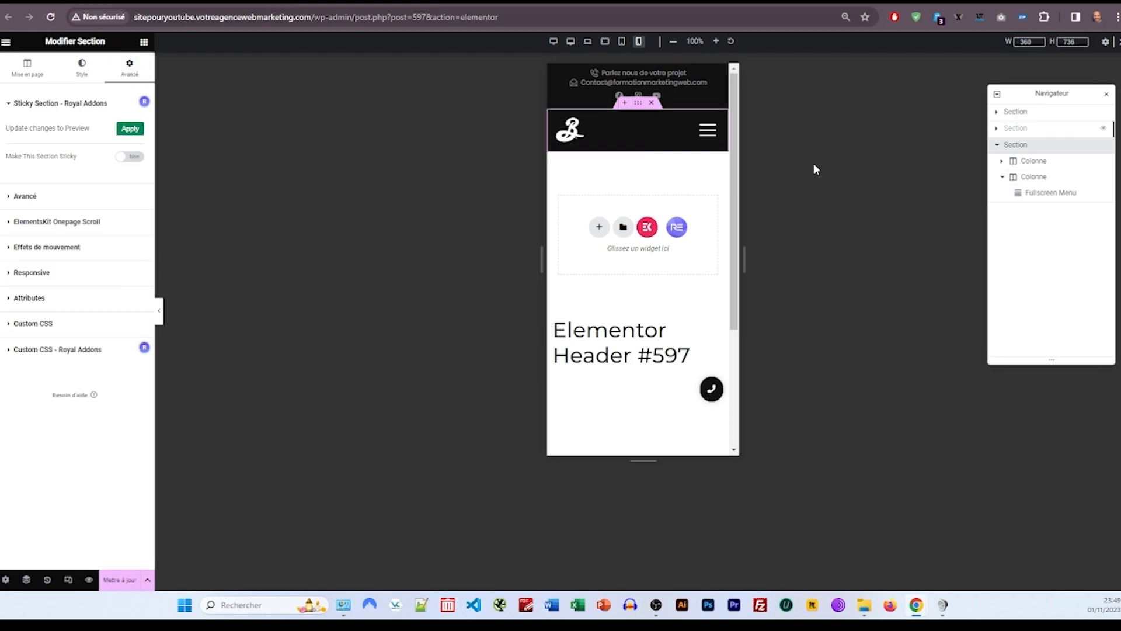
pyautogui.click(63, 247)
pyautogui.click(108, 232)
pyautogui.click(99, 251)
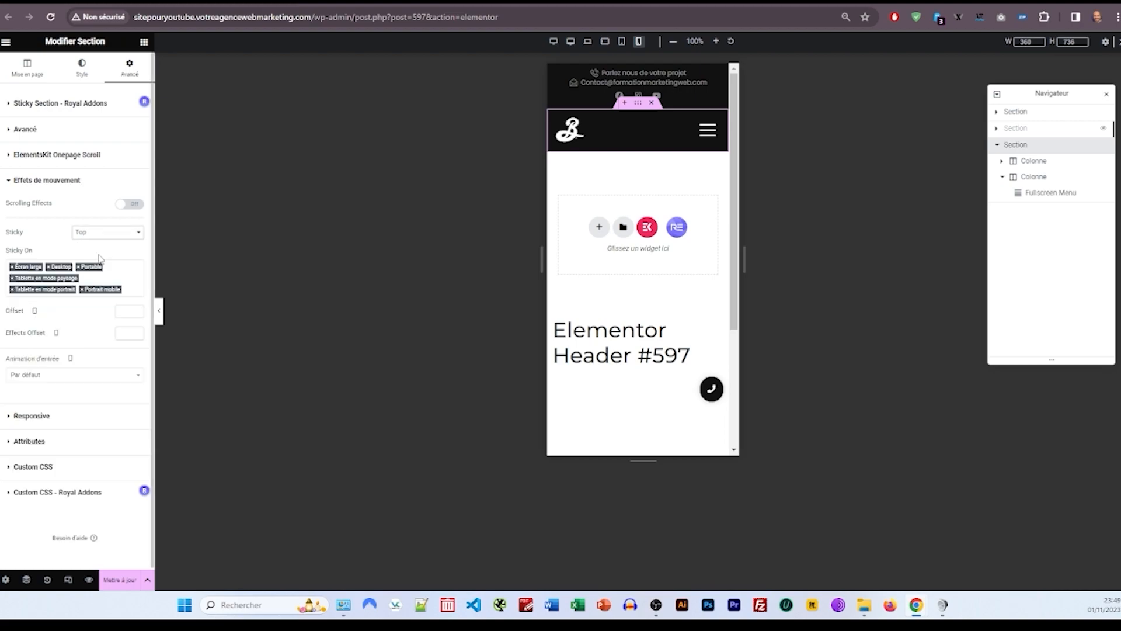
# Step: Limit the mobile header section's sticky effect to Portrait mobile only and update the header template
pyautogui.click(11, 267)
pyautogui.click(11, 267)
pyautogui.click(11, 267)
pyautogui.click(11, 268)
pyautogui.click(11, 267)
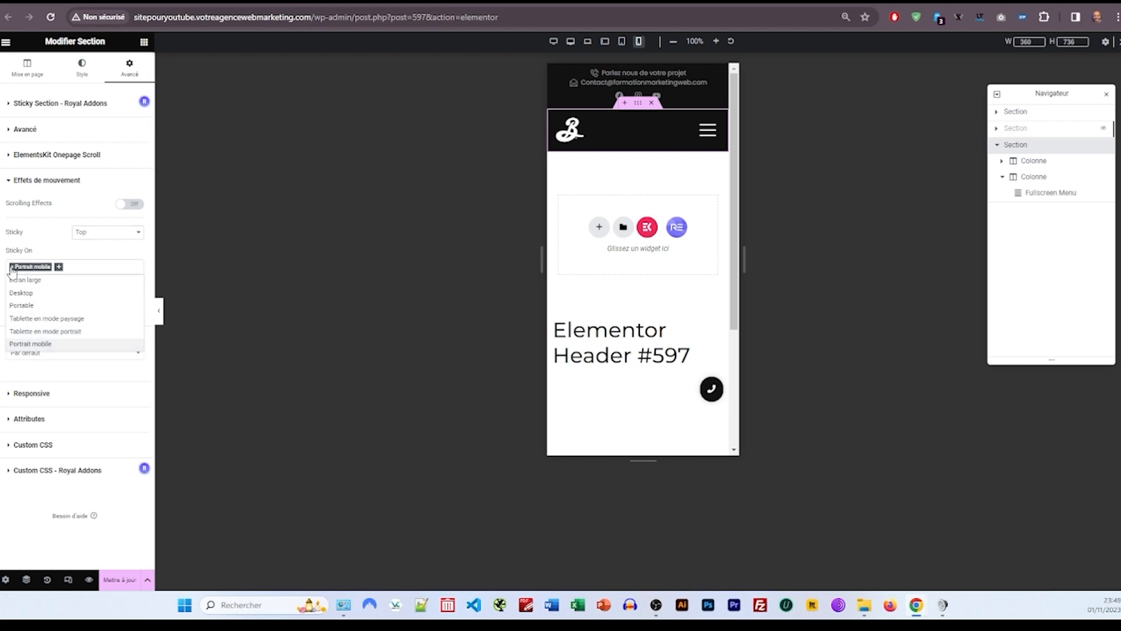
pyautogui.click(49, 250)
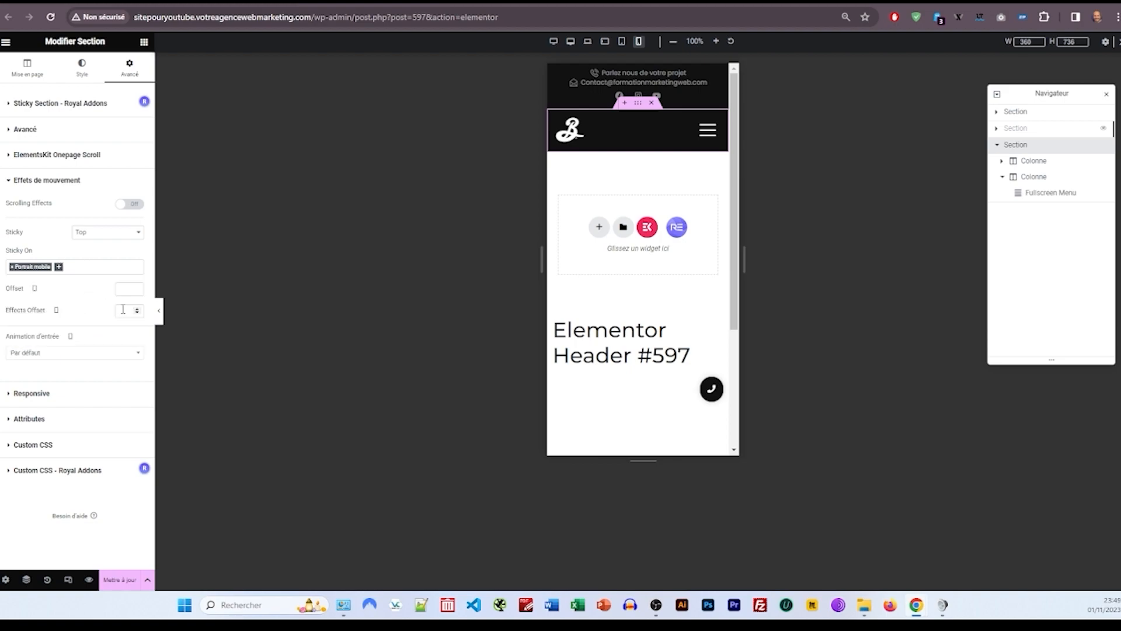
pyautogui.click(117, 575)
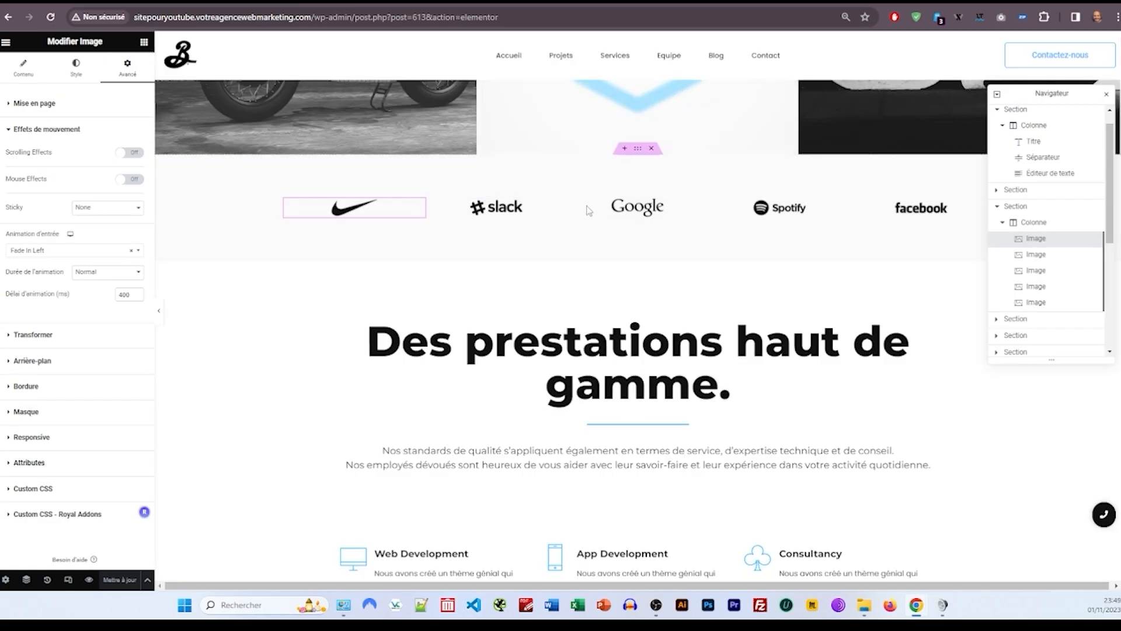
# Step: Switch the home page editor to the Portrait mobile preview and look over the page from the header down
pyautogui.scroll(6, 177, 379)
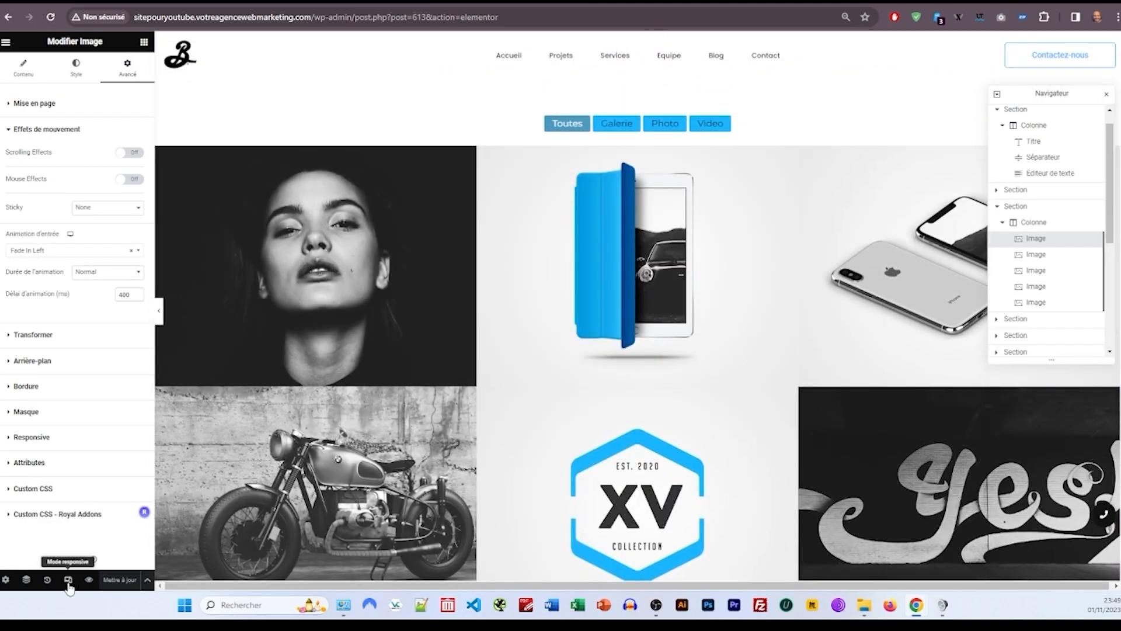
pyautogui.click(69, 579)
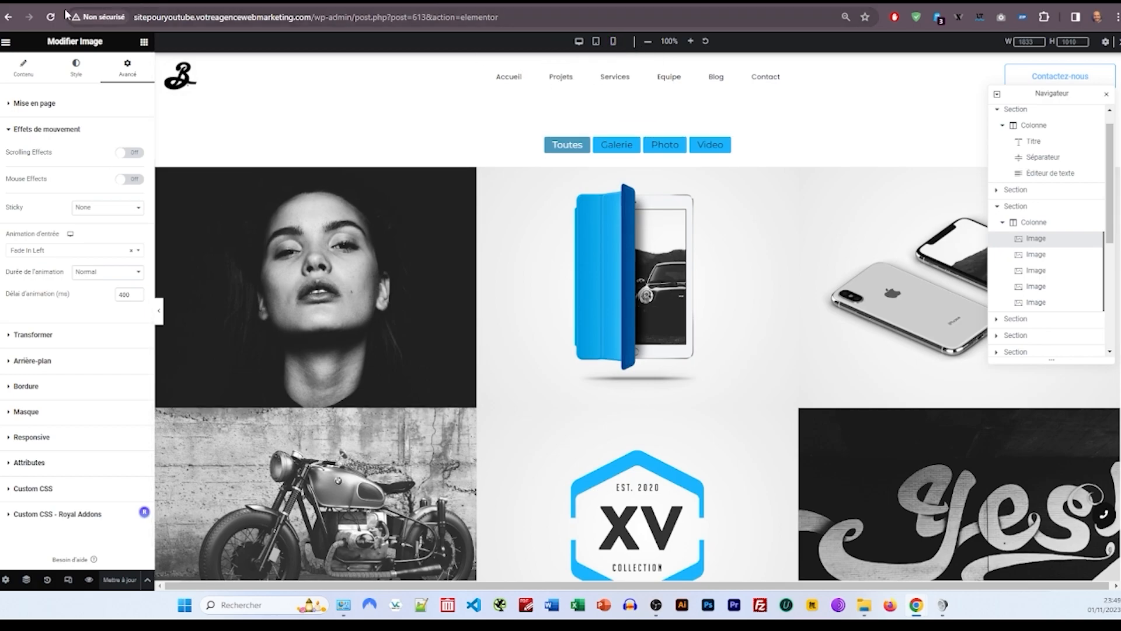
pyautogui.click(613, 40)
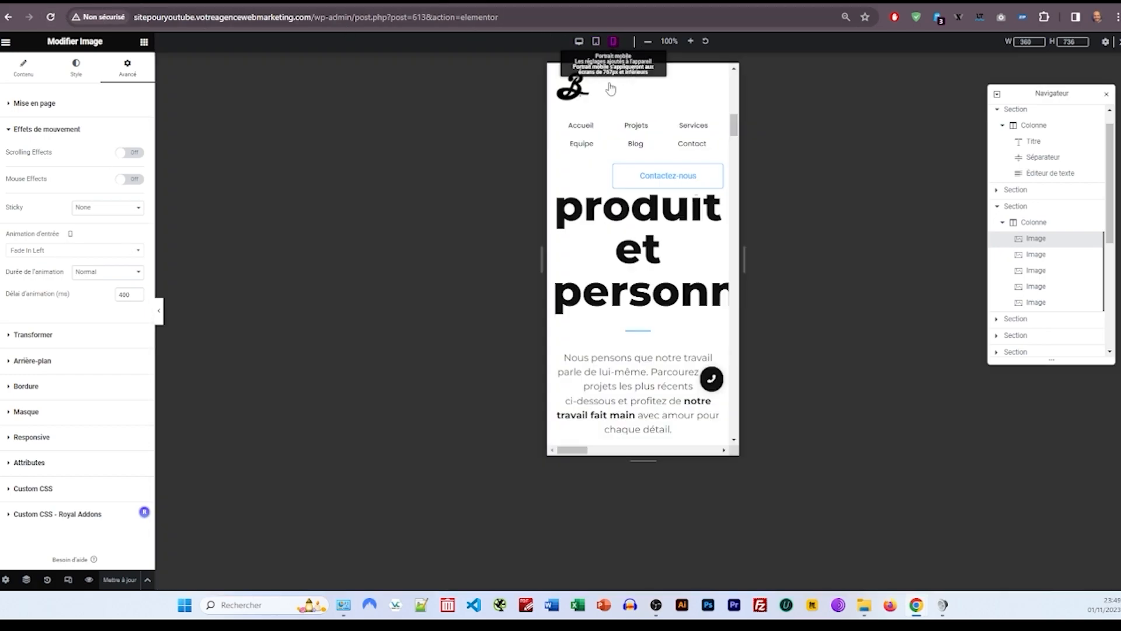
pyautogui.scroll(-10, 715, 209)
pyautogui.scroll(15, 671, 148)
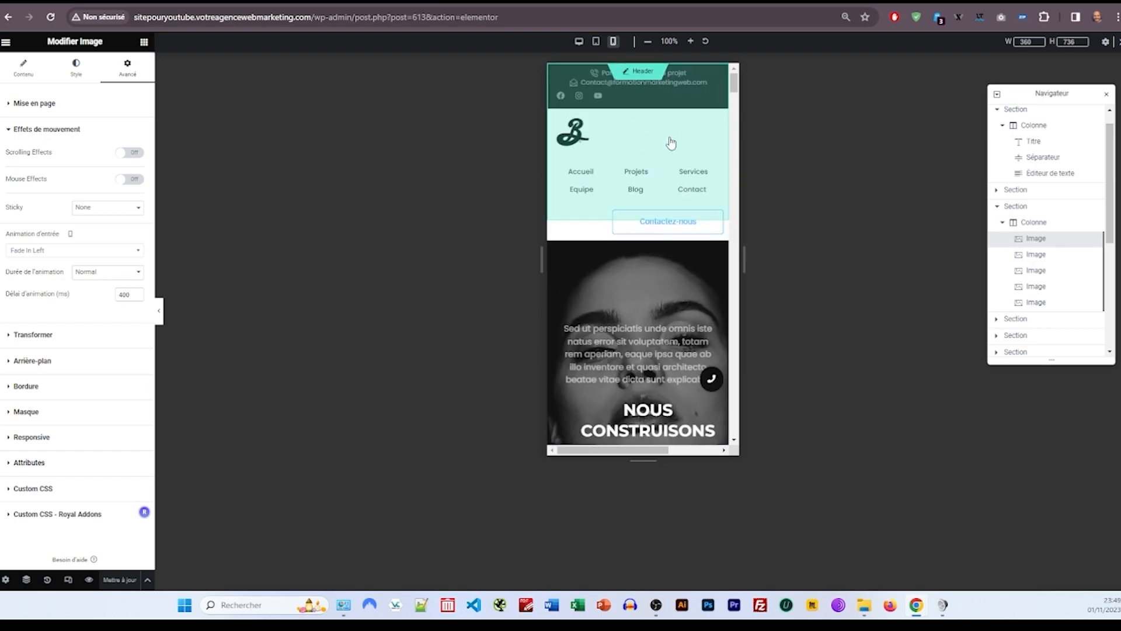
# Step: Set the mobile padding of the "Une agence Web axée sur Vision, produit et personnes." section to 0 on all sides
pyautogui.scroll(-7, 659, 155)
pyautogui.click(636, 260)
pyautogui.click(119, 74)
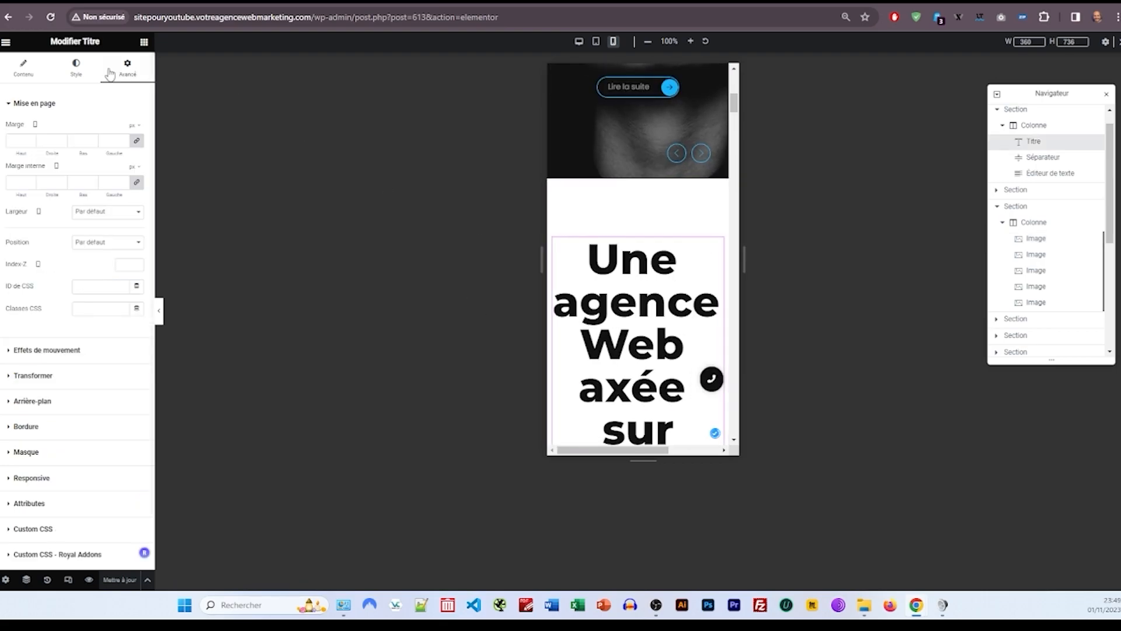
pyautogui.click(638, 172)
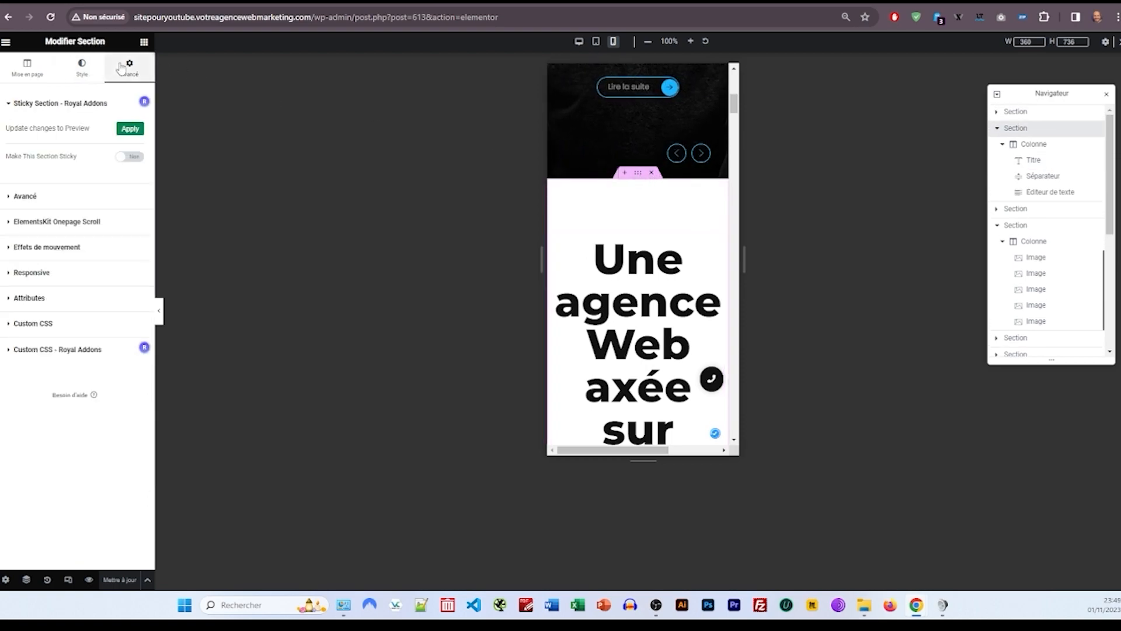
pyautogui.click(65, 215)
pyautogui.click(85, 126)
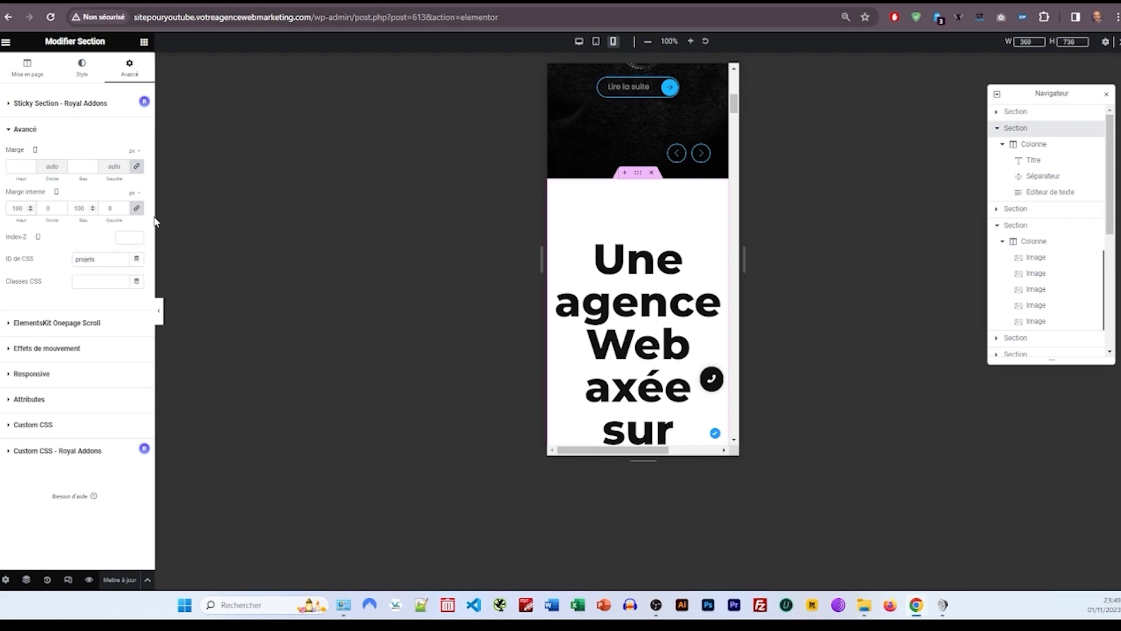
pyautogui.click(138, 209)
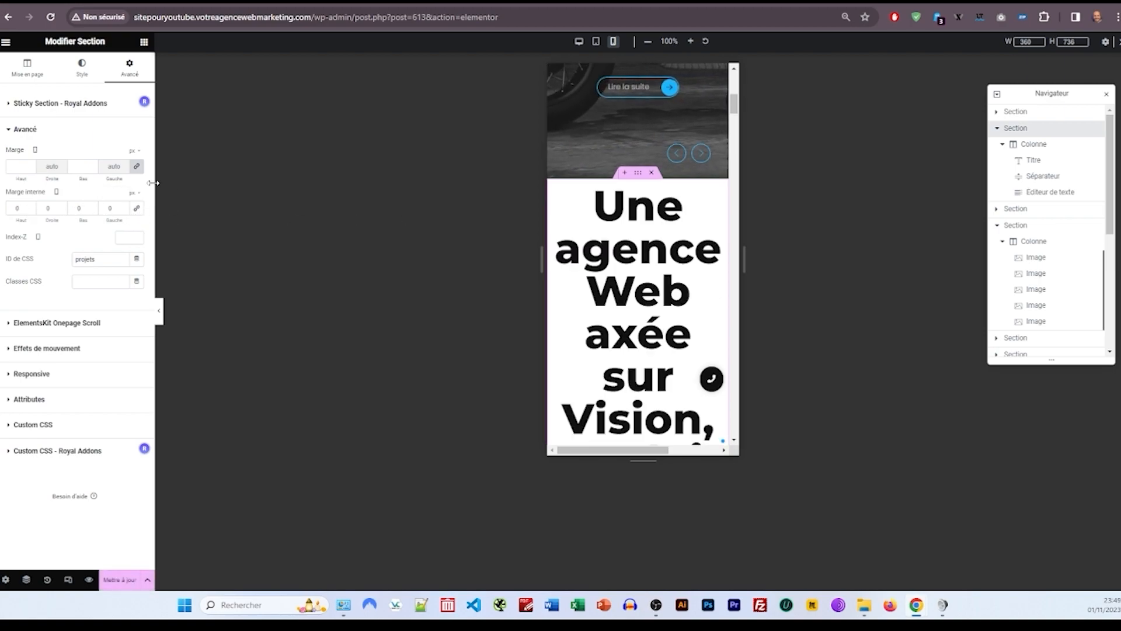
# Step: Set the mobile font size of the "Une agence Web axée sur Vision, produit et personnes." heading to 35 px
pyautogui.click(604, 206)
pyautogui.click(80, 73)
pyautogui.click(137, 151)
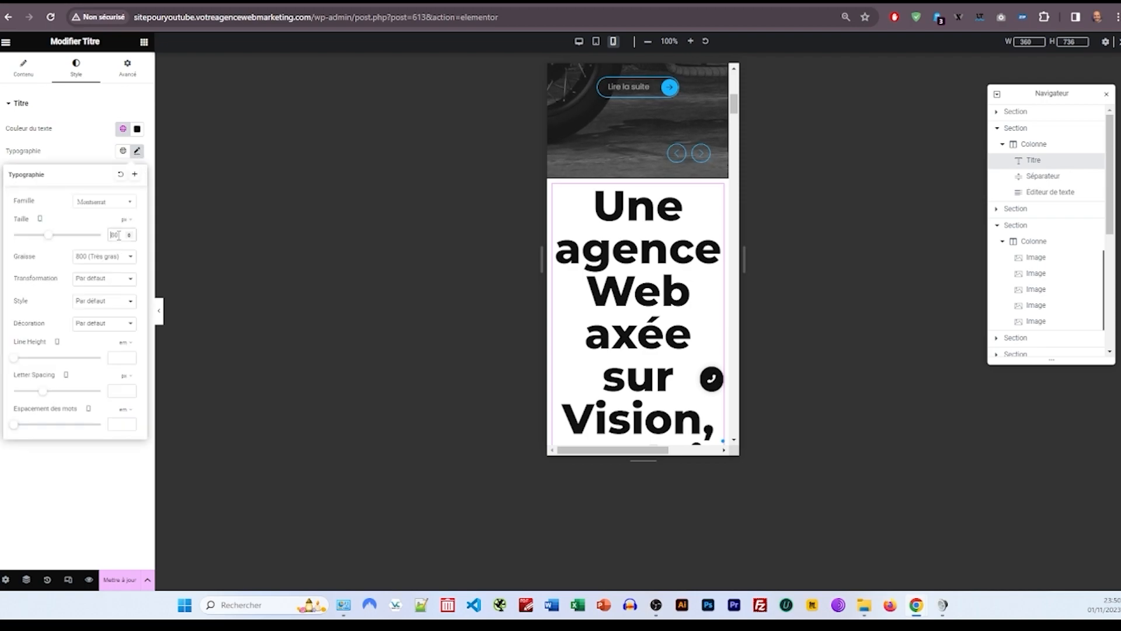
pyautogui.write('40')
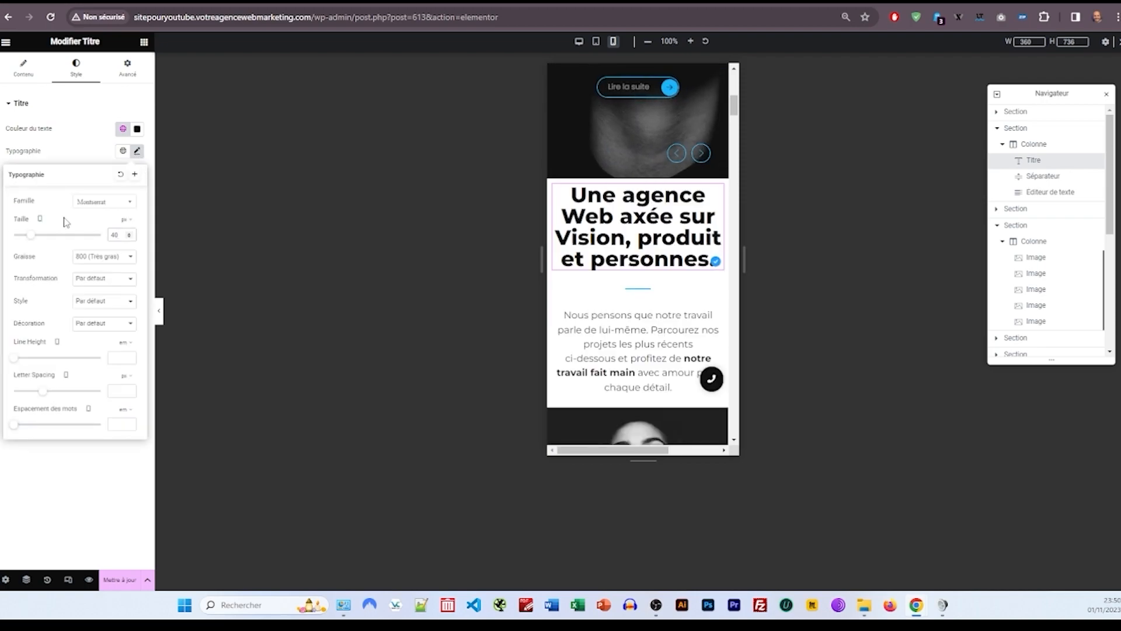
pyautogui.click(129, 238)
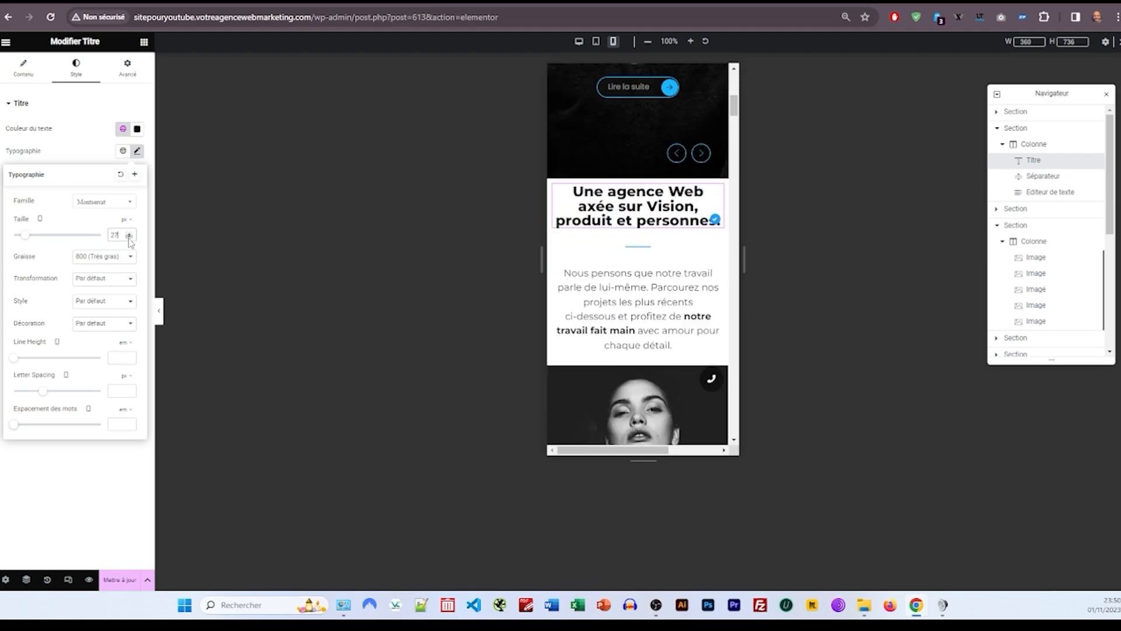
pyautogui.rightClick(646, 205)
pyautogui.moveTo(124, 234); pyautogui.dragTo(96, 229)
pyautogui.write('35')
# Step: Copy the resized heading and paste its style onto the "Des prestations haut de gamme." heading below the client logos
pyautogui.rightClick(614, 225)
pyautogui.click(656, 273)
pyautogui.scroll(-6, 664, 274)
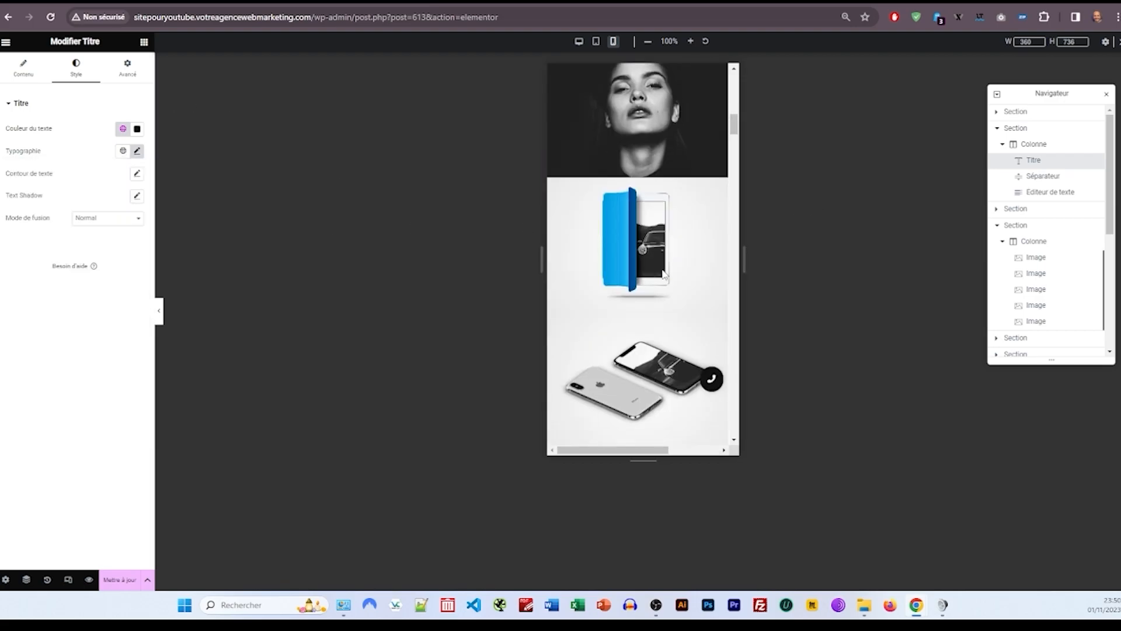
pyautogui.scroll(-10, 663, 274)
pyautogui.rightClick(618, 318)
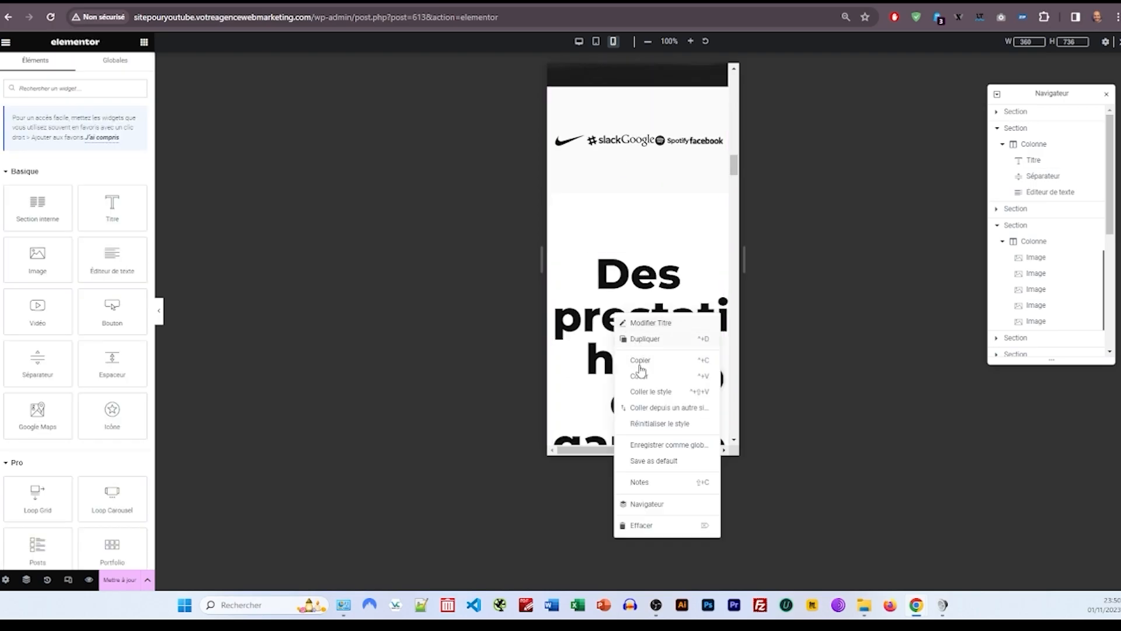
pyautogui.click(650, 391)
# Step: Paste the copied heading style onto the next two oversized section headings below the services list
pyautogui.scroll(-6, 642, 308)
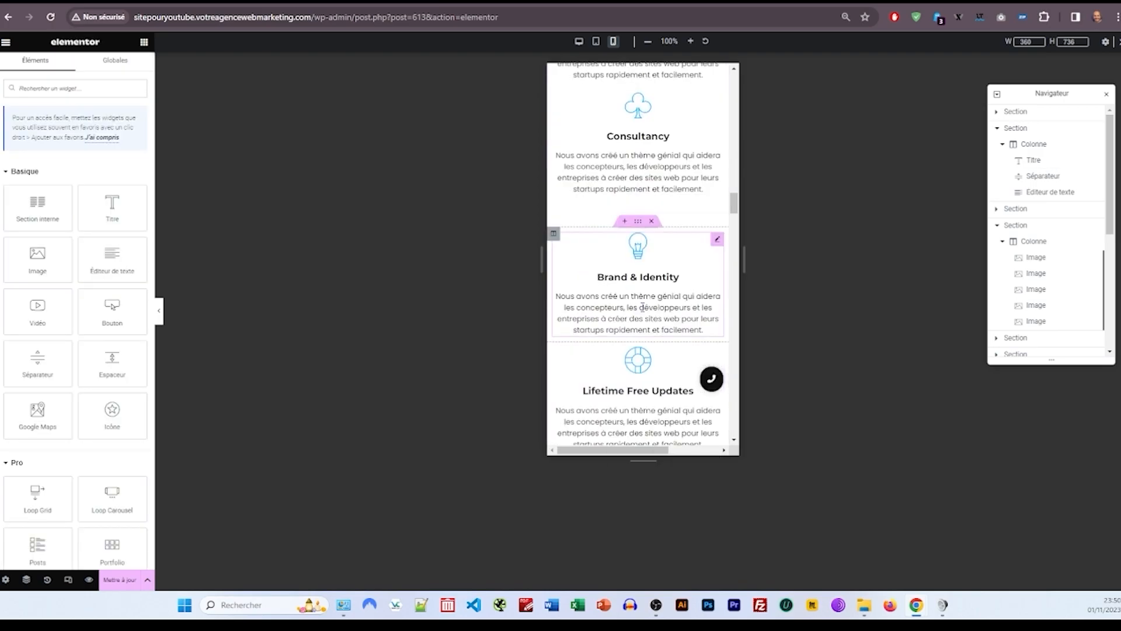
pyautogui.scroll(-7, 643, 308)
pyautogui.rightClick(620, 348)
pyautogui.click(665, 428)
pyautogui.scroll(-20, 637, 327)
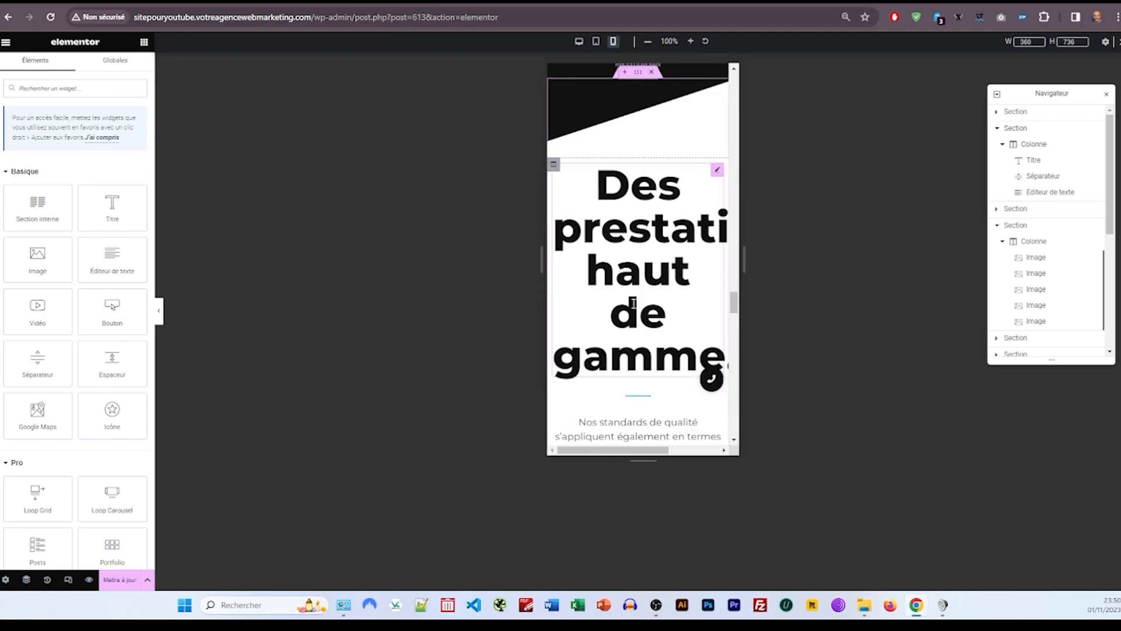
pyautogui.rightClick(632, 264)
pyautogui.click(672, 346)
# Step: Apply the copied style to the "Soyez connecté." heading and set its text color to white (#FFFFFF)
pyautogui.scroll(-15, 660, 340)
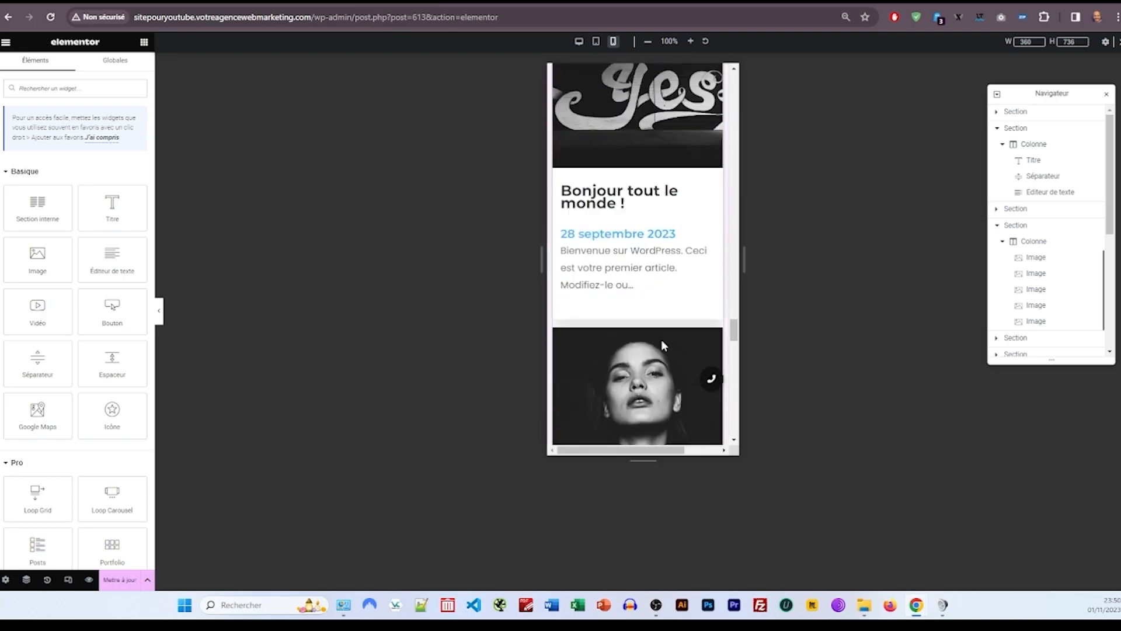
pyautogui.scroll(-5, 660, 341)
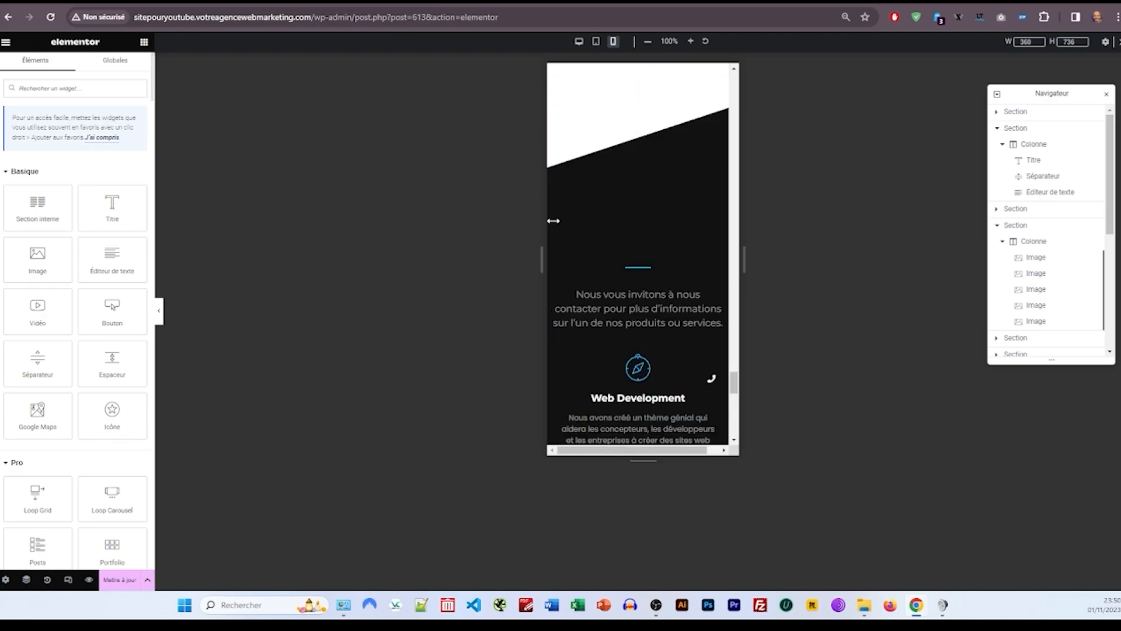
pyautogui.click(634, 240)
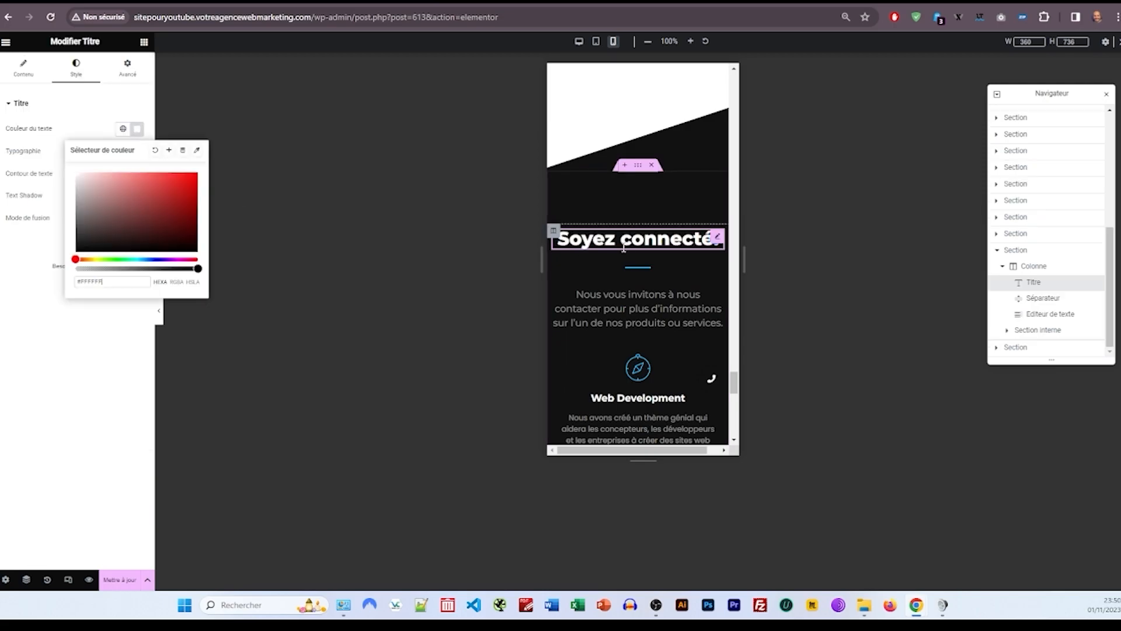
# Step: Set the mobile font size of the phone number heading under the social icons to 30 px
pyautogui.scroll(-8, 621, 295)
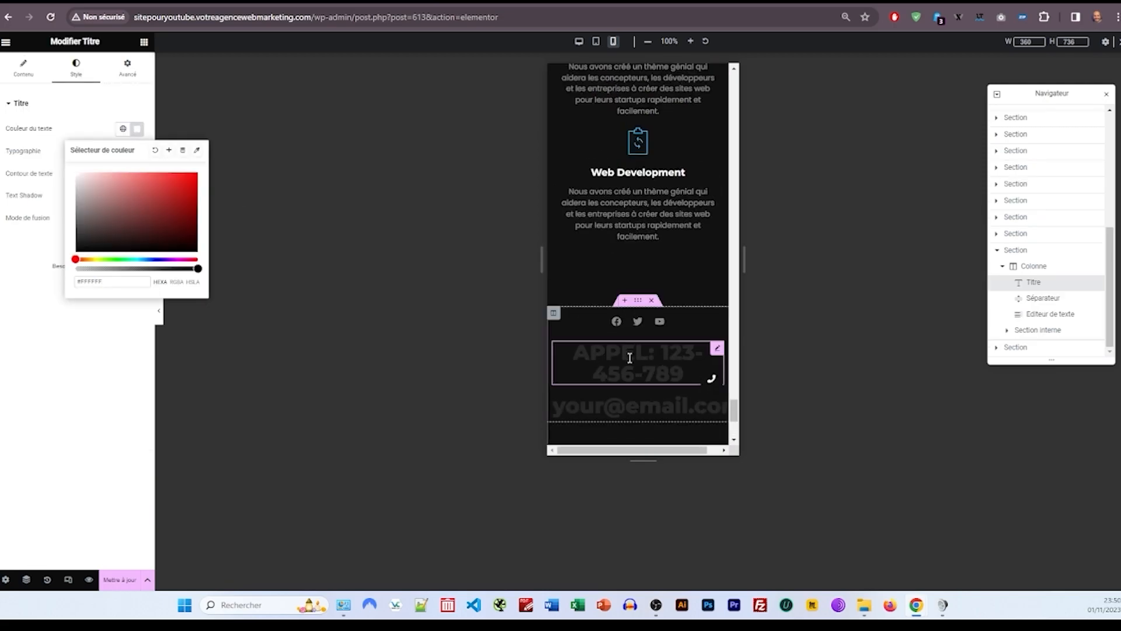
pyautogui.click(629, 355)
pyautogui.click(136, 151)
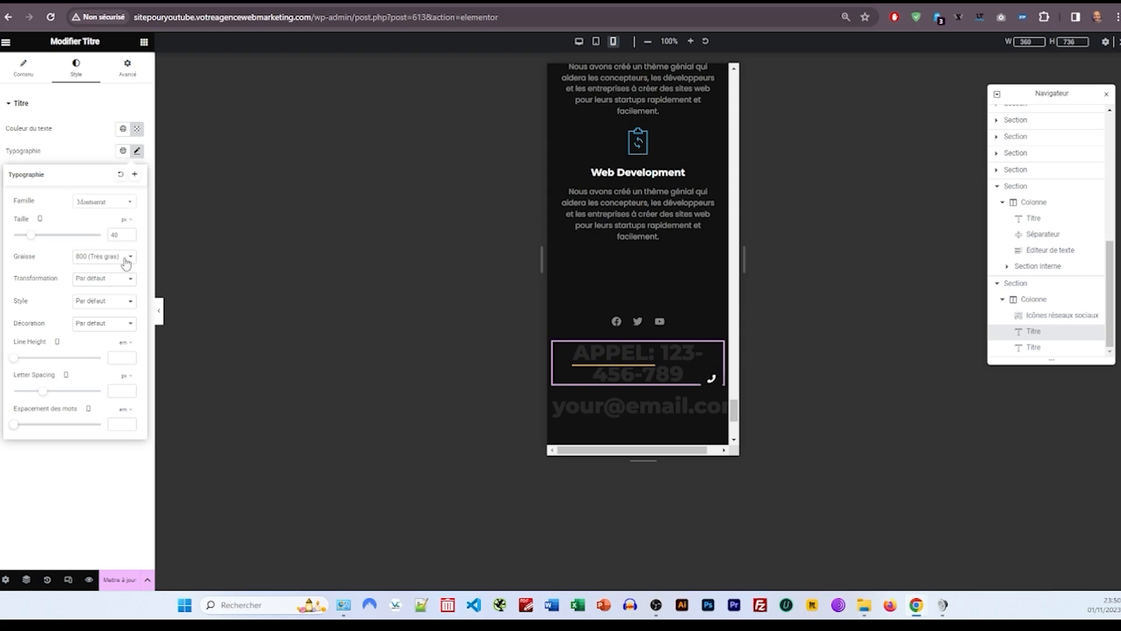
pyautogui.write('30')
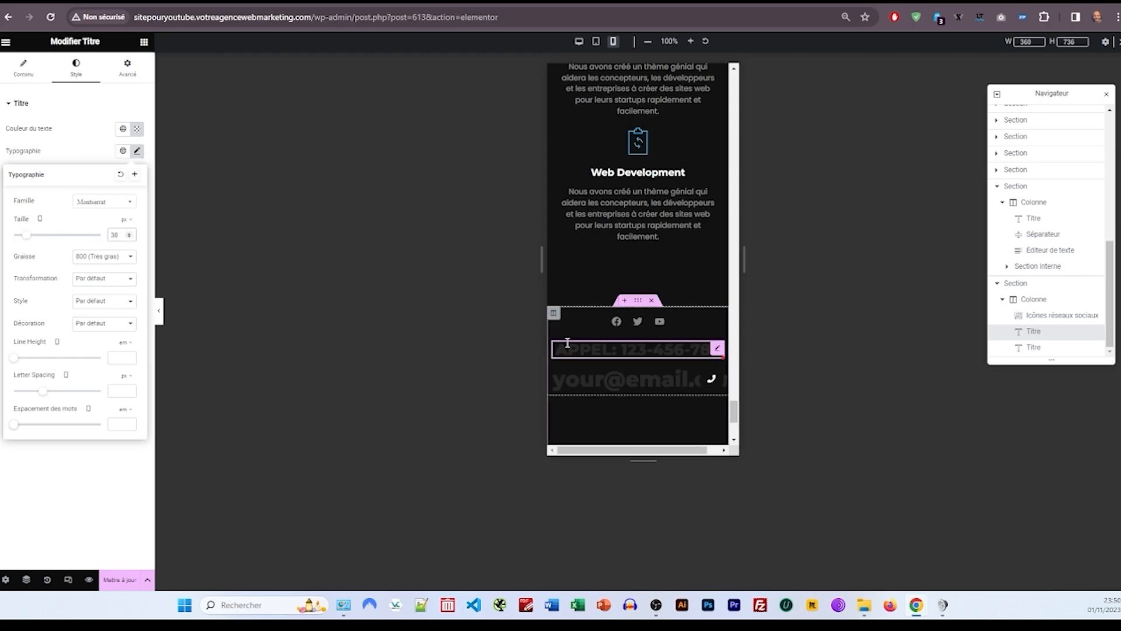
# Step: Copy the phone number heading and paste its style onto the email heading below it
pyautogui.rightClick(567, 342)
pyautogui.click(597, 390)
pyautogui.rightClick(610, 380)
pyautogui.click(650, 446)
# Step: Open the style settings of the "Soyez connecté." section and collapse every section in the navigator
pyautogui.scroll(5, 642, 263)
pyautogui.scroll(-3, 651, 286)
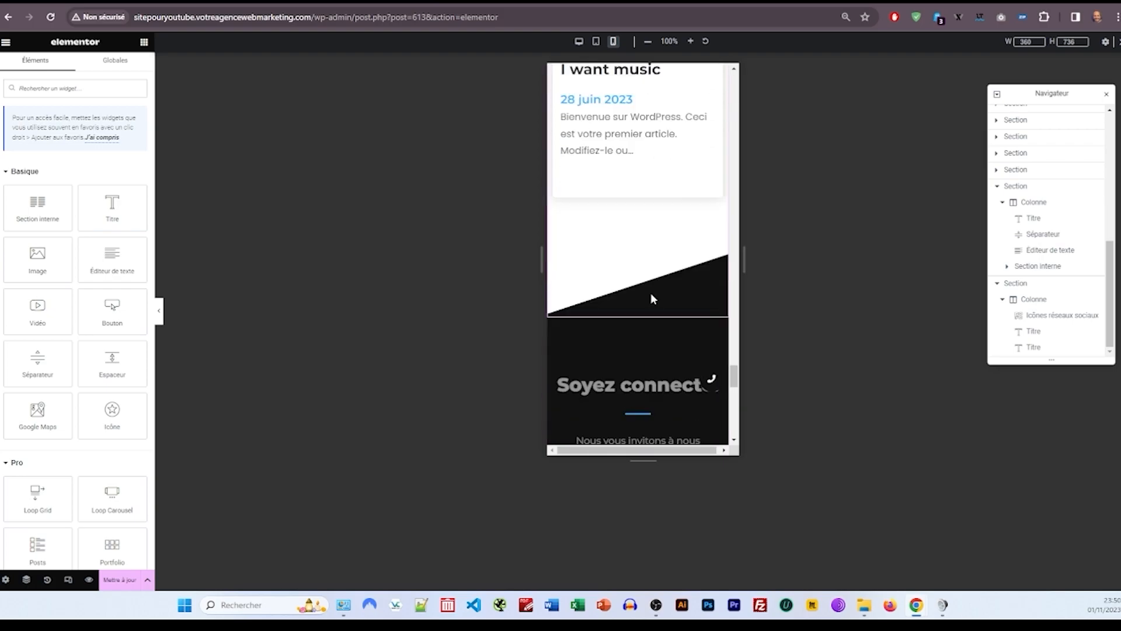
pyautogui.click(643, 247)
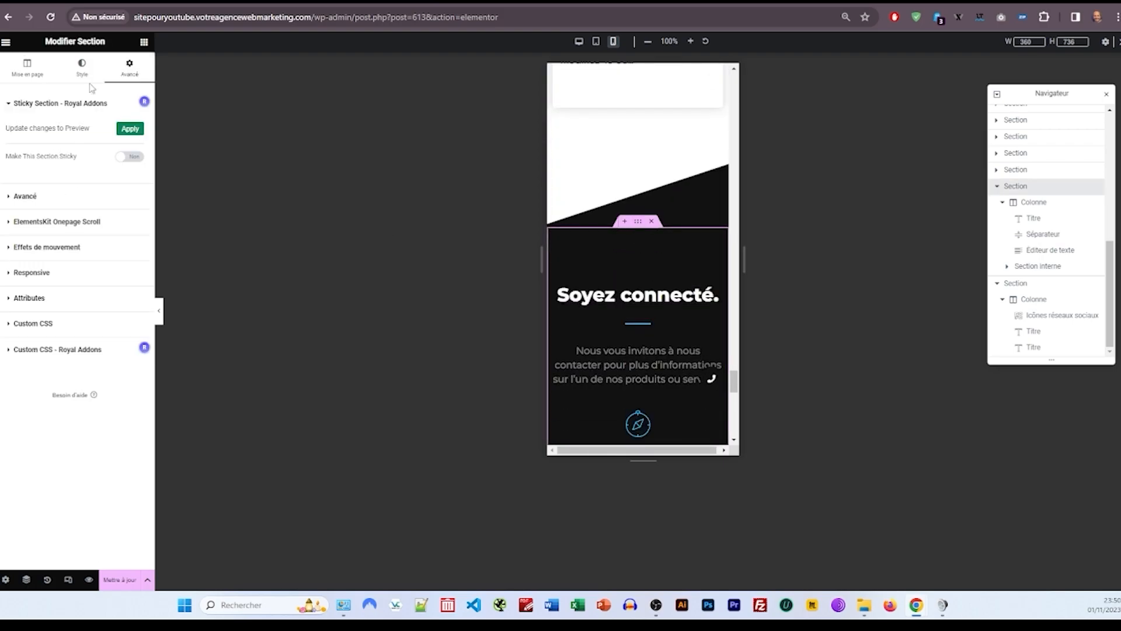
pyautogui.click(81, 65)
pyautogui.click(998, 94)
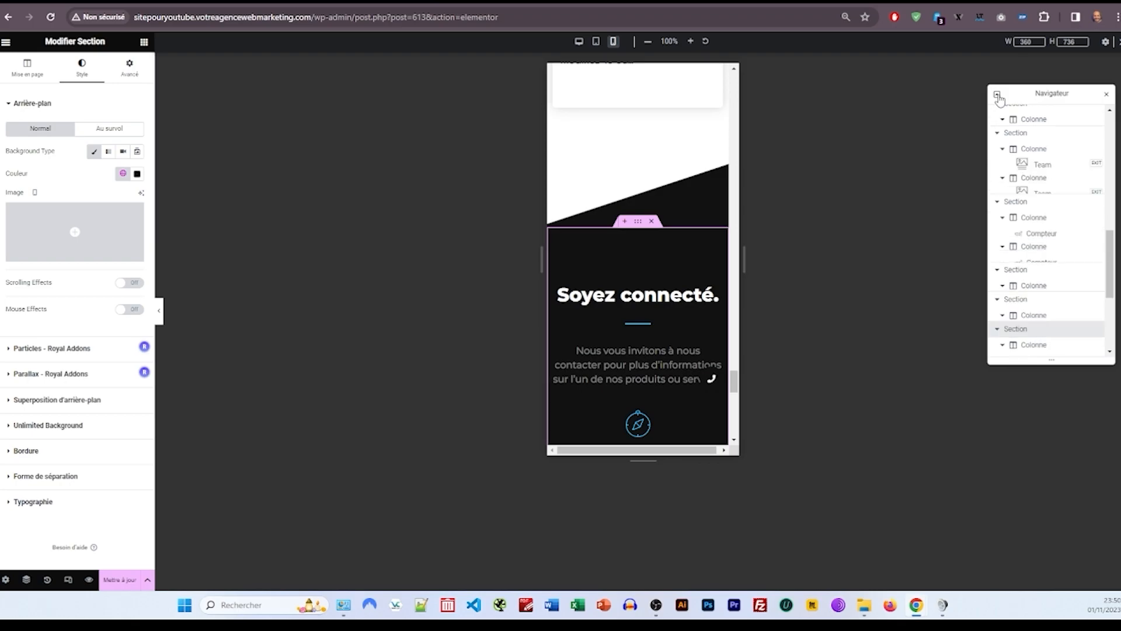
pyautogui.click(997, 94)
# Step: Check the advanced spacing settings of the home and projets sections and the layout settings of the sections below them
pyautogui.click(1045, 112)
pyautogui.click(89, 76)
pyautogui.click(129, 67)
pyautogui.click(78, 197)
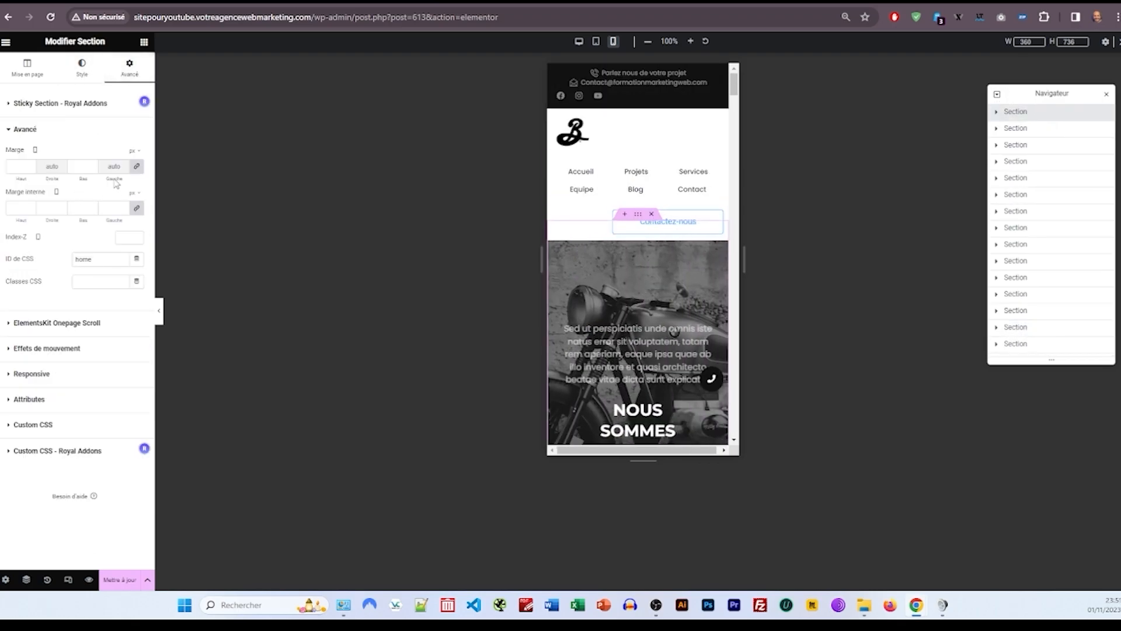
pyautogui.click(1038, 128)
pyautogui.click(79, 196)
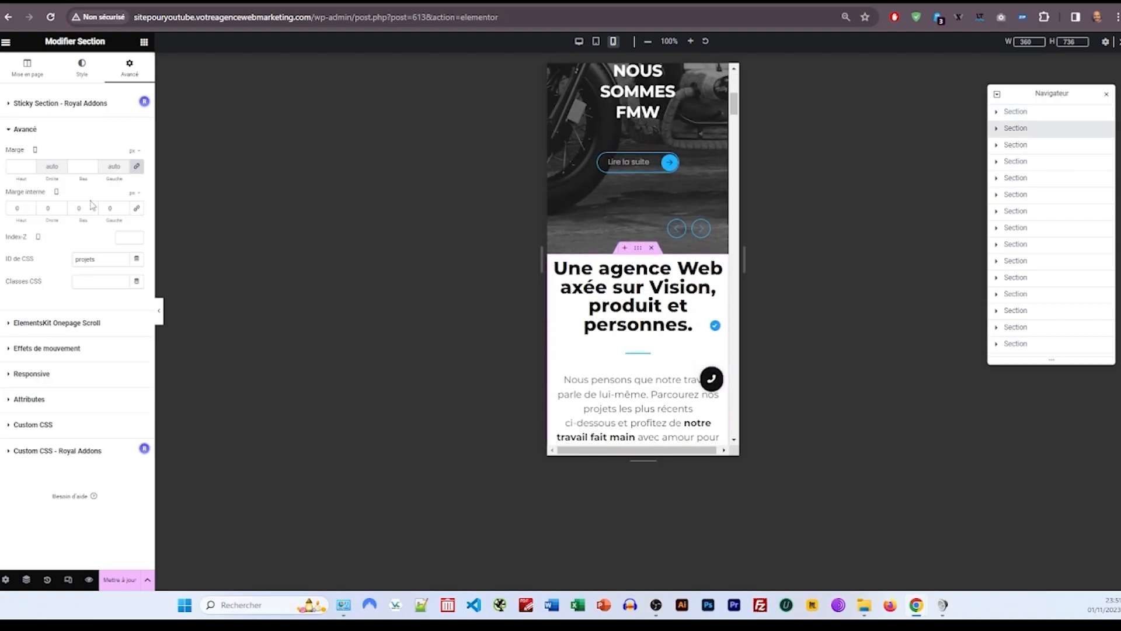
pyautogui.click(1034, 145)
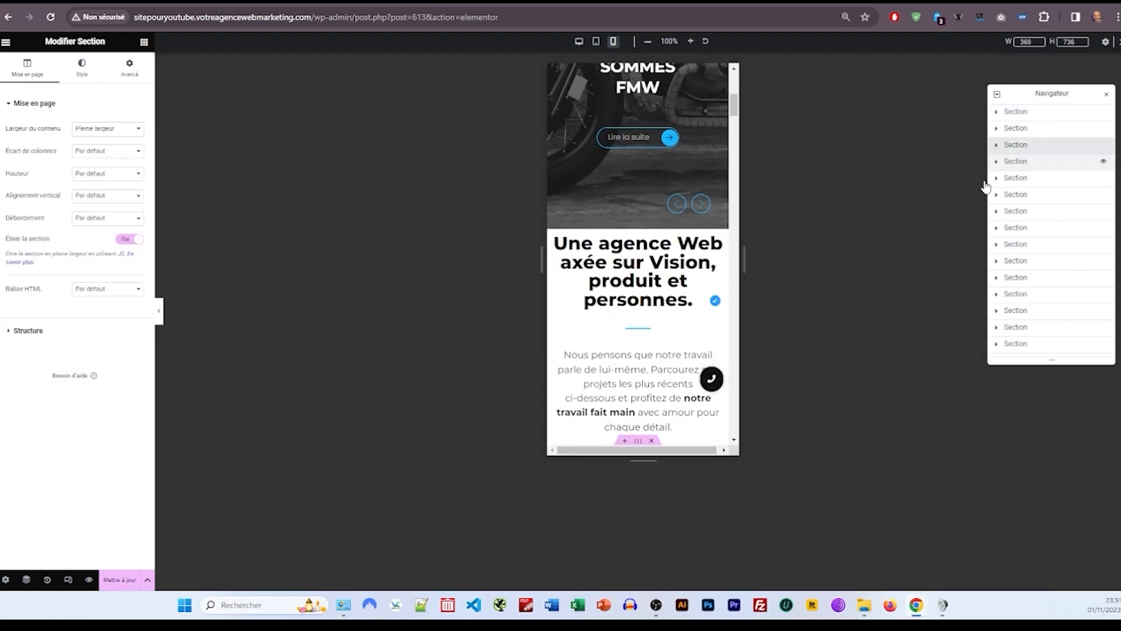
pyautogui.click(1058, 163)
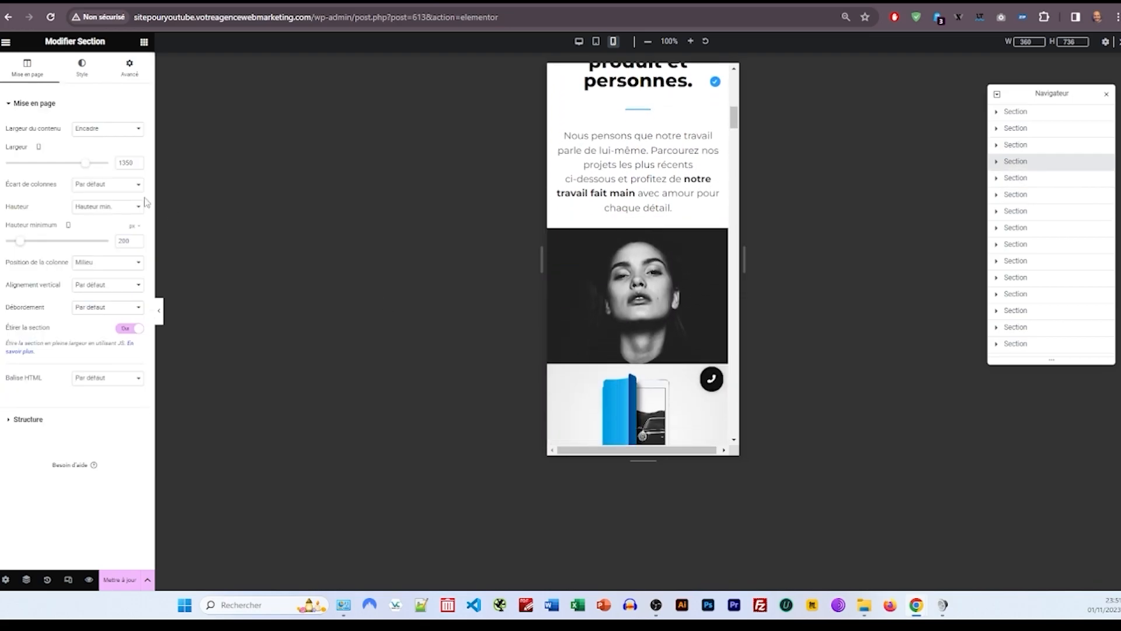
pyautogui.scroll(-3, 664, 296)
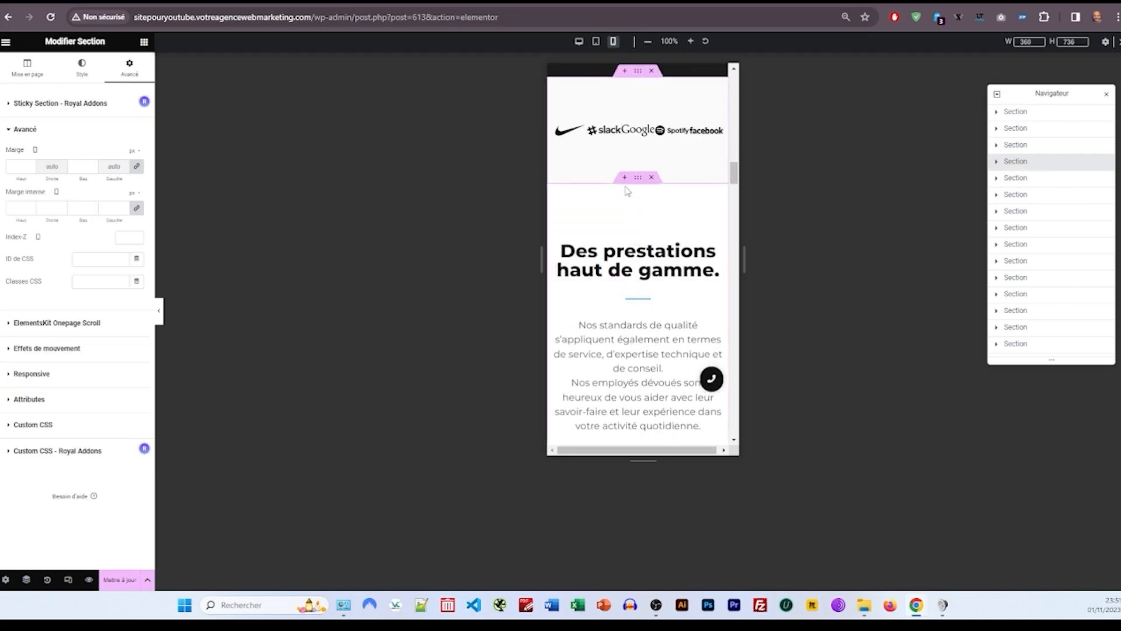
# Step: Set the mobile top inner padding of the "Des prestations haut de gamme." services section to 50 px
pyautogui.click(579, 182)
pyautogui.click(130, 129)
pyautogui.click(41, 196)
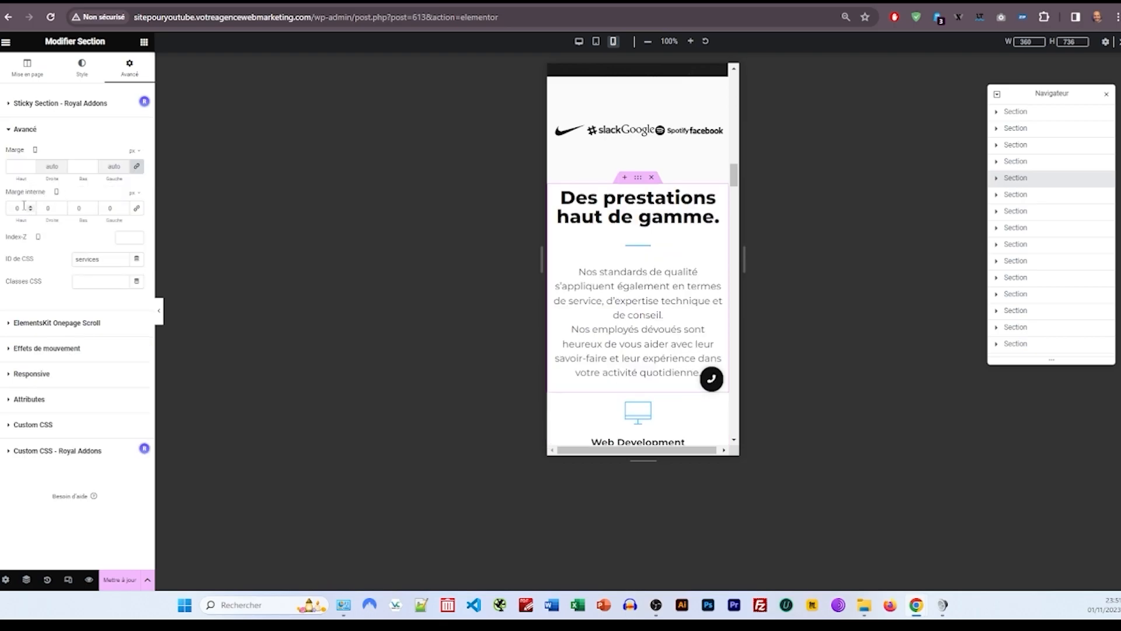
pyautogui.write('50')
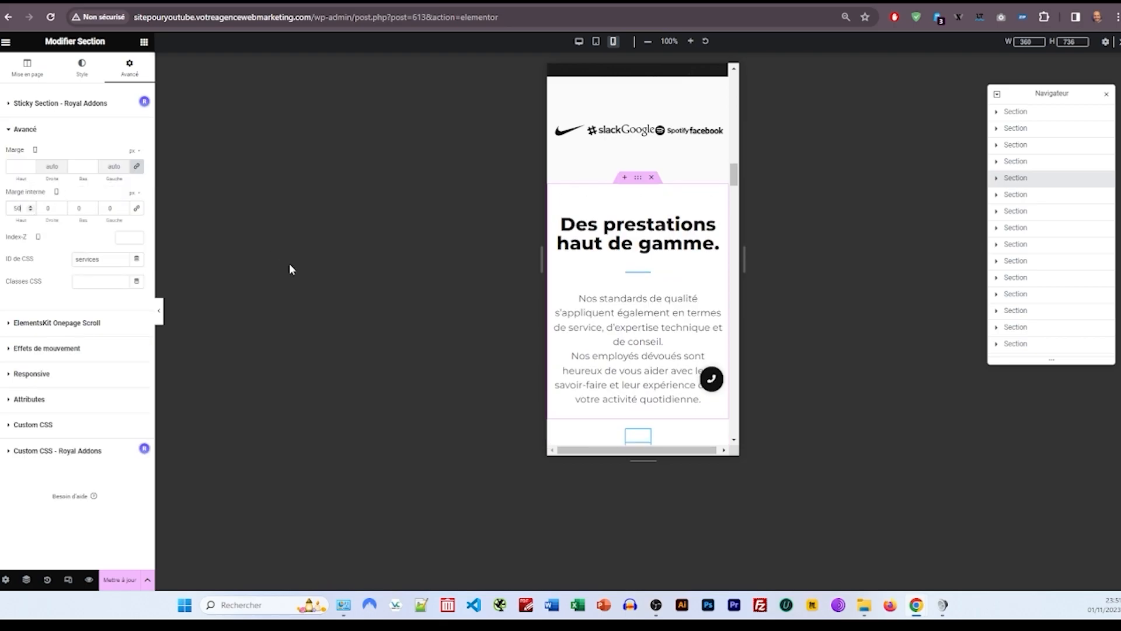
# Step: Check the advanced spacing settings of the section that starts with "Brand & Identity"
pyautogui.scroll(-5, 648, 236)
pyautogui.scroll(-1, 648, 244)
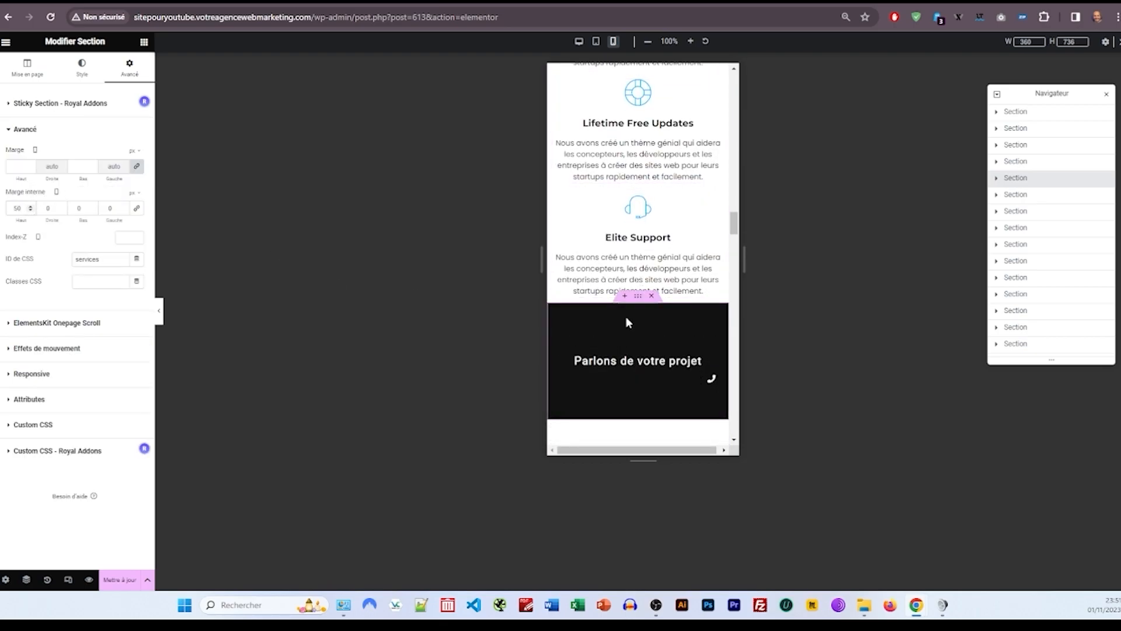
pyautogui.scroll(4, 625, 324)
pyautogui.click(638, 190)
pyautogui.click(130, 67)
pyautogui.click(81, 197)
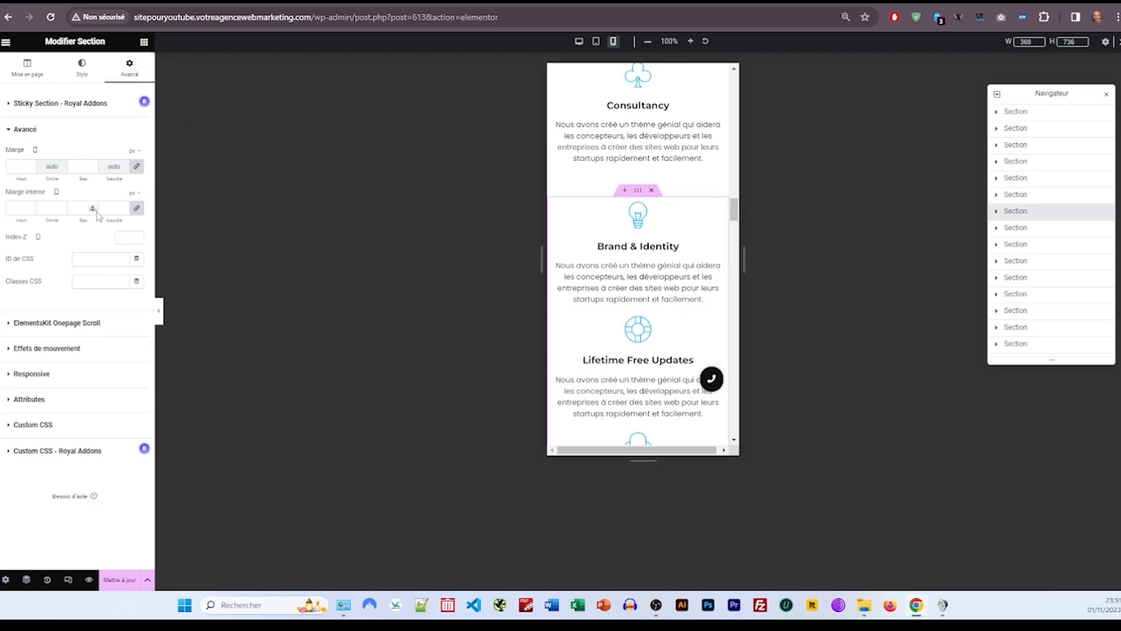
# Step: Set the mobile top and bottom inner padding of the "Equipe d'étoiles." section to 50 px
pyautogui.scroll(-10, 603, 367)
pyautogui.click(636, 147)
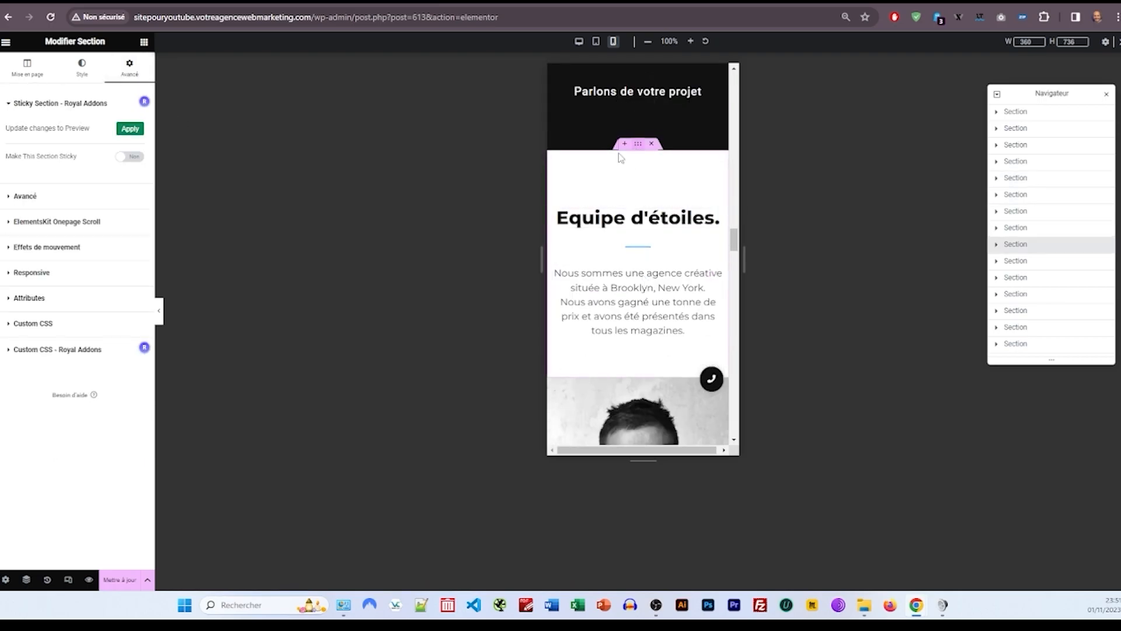
pyautogui.click(135, 73)
# Step: Set the mobile inner padding of the blog section below the counters to 130 px at the top and 50 px at the bottom
pyautogui.scroll(-15, 629, 293)
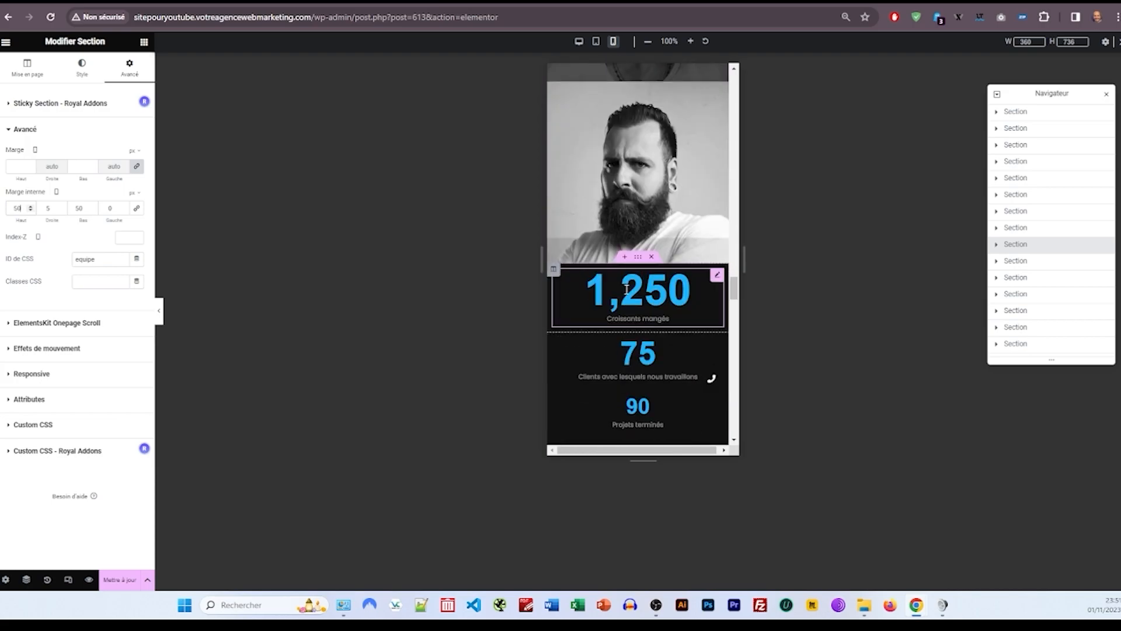
pyautogui.click(638, 233)
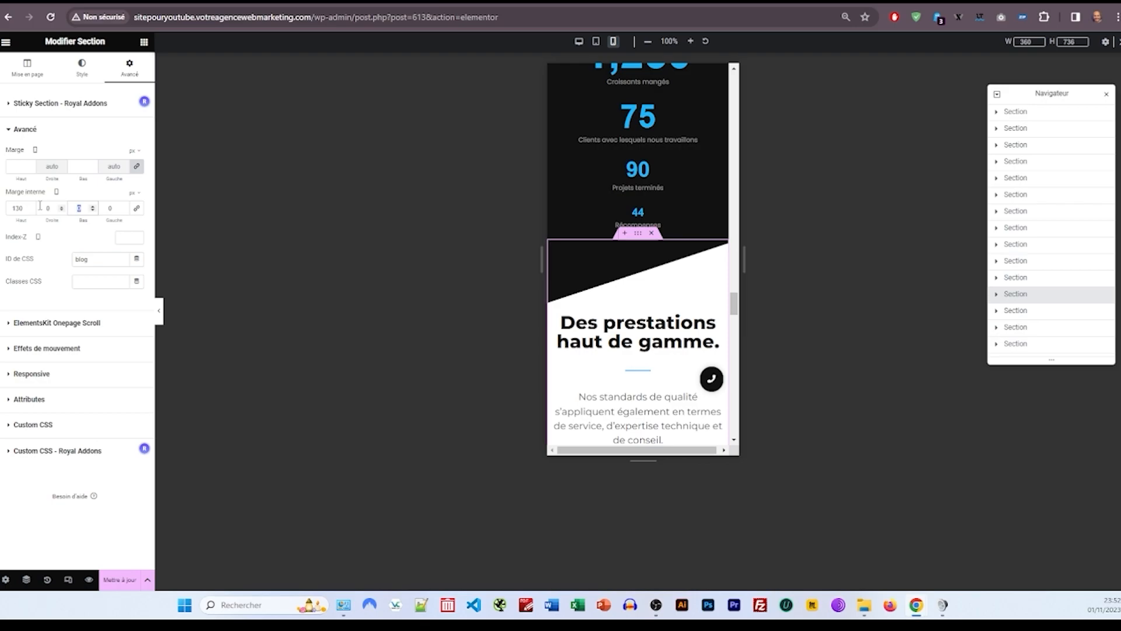
pyautogui.scroll(-10, 577, 285)
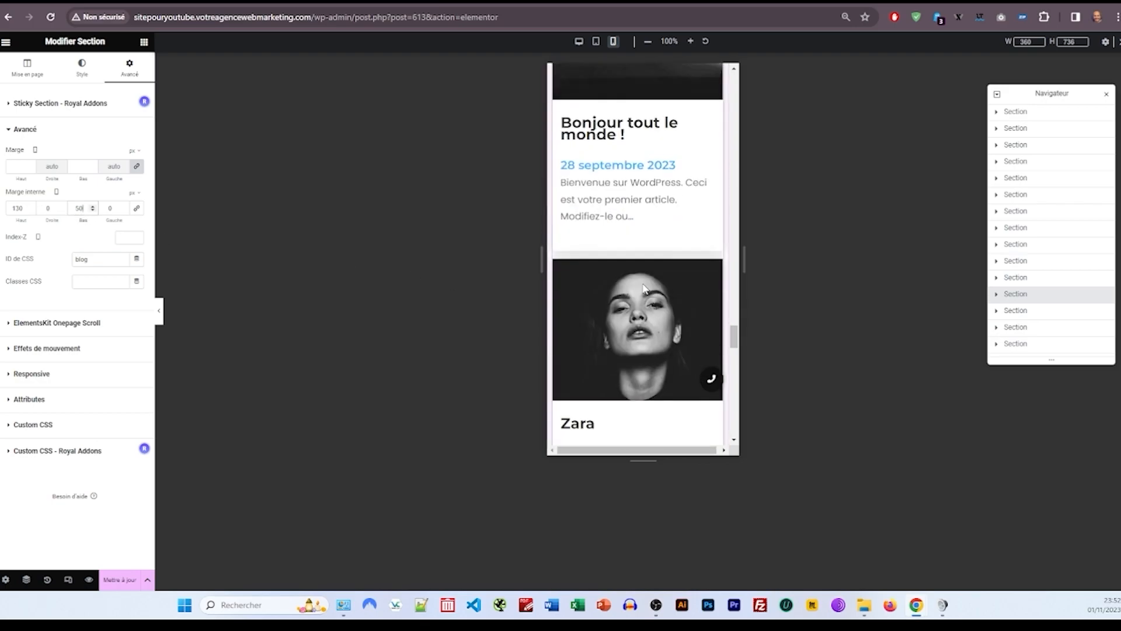
pyautogui.scroll(5, 642, 258)
pyautogui.scroll(-12, 642, 263)
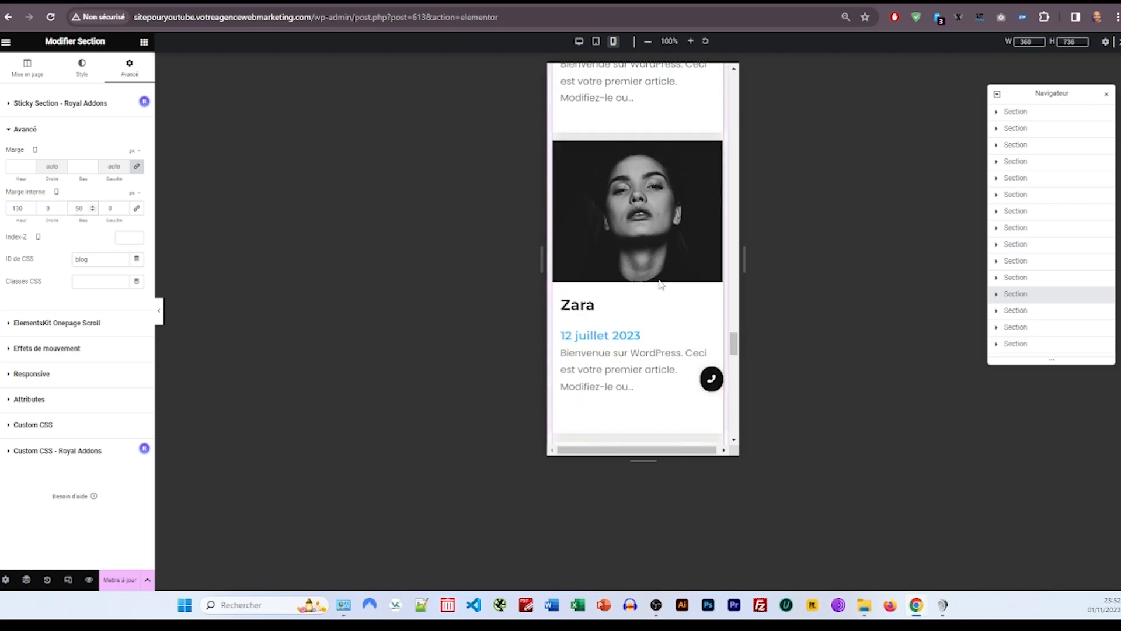
# Step: Set the mobile top and bottom inner padding of the "Soyez connecté." contact section to 50 px
pyautogui.scroll(-3, 658, 277)
pyautogui.scroll(3, 655, 233)
pyautogui.click(636, 329)
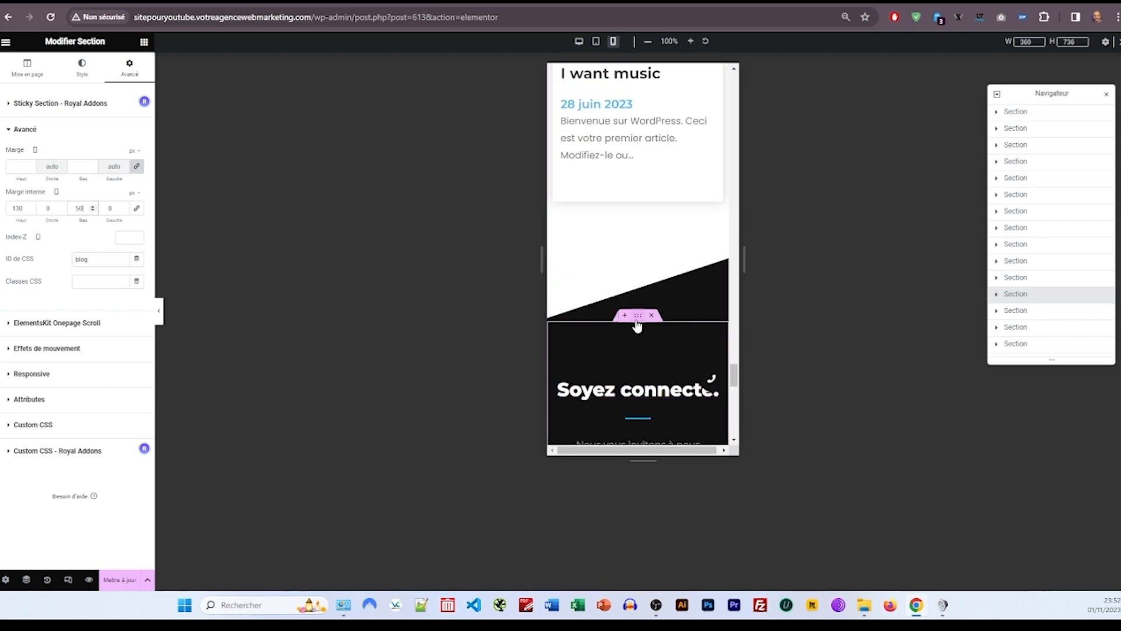
pyautogui.doubleClick(27, 209)
pyautogui.write('50')
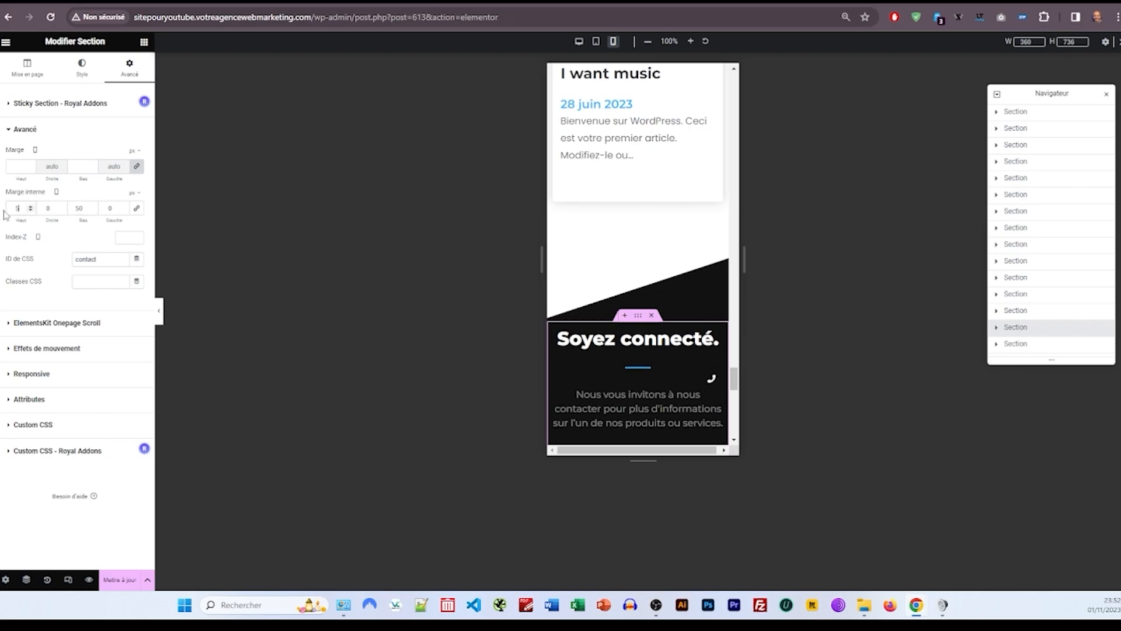
# Step: Review the mobile page from the contact section up to the header without the editing panel, and reload the editor
pyautogui.scroll(-7, 578, 323)
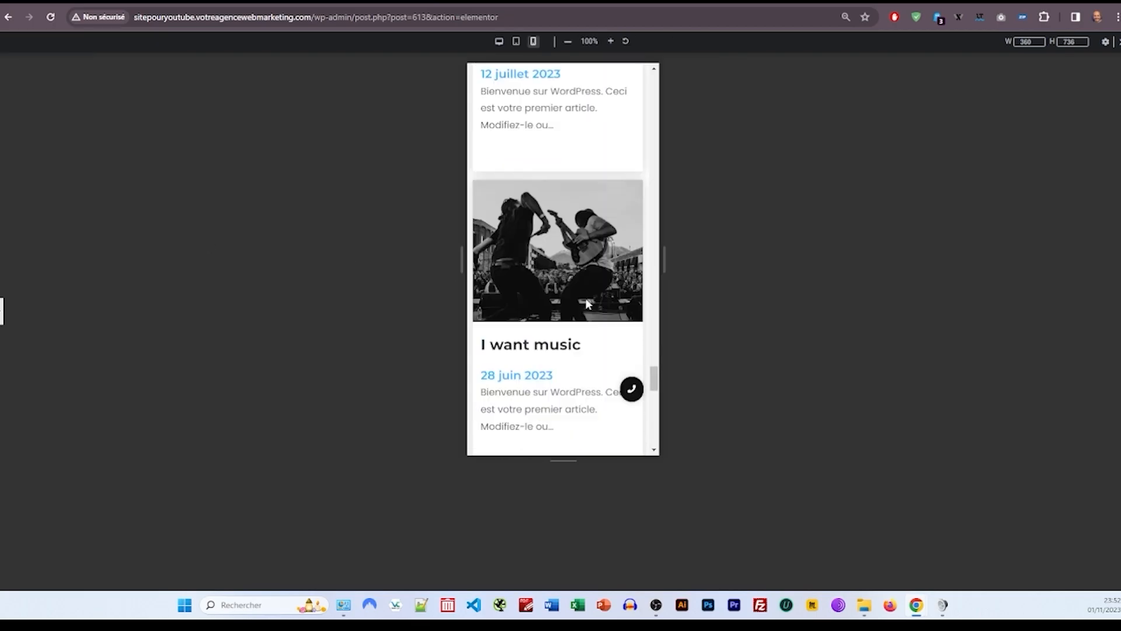
pyautogui.scroll(10, 579, 343)
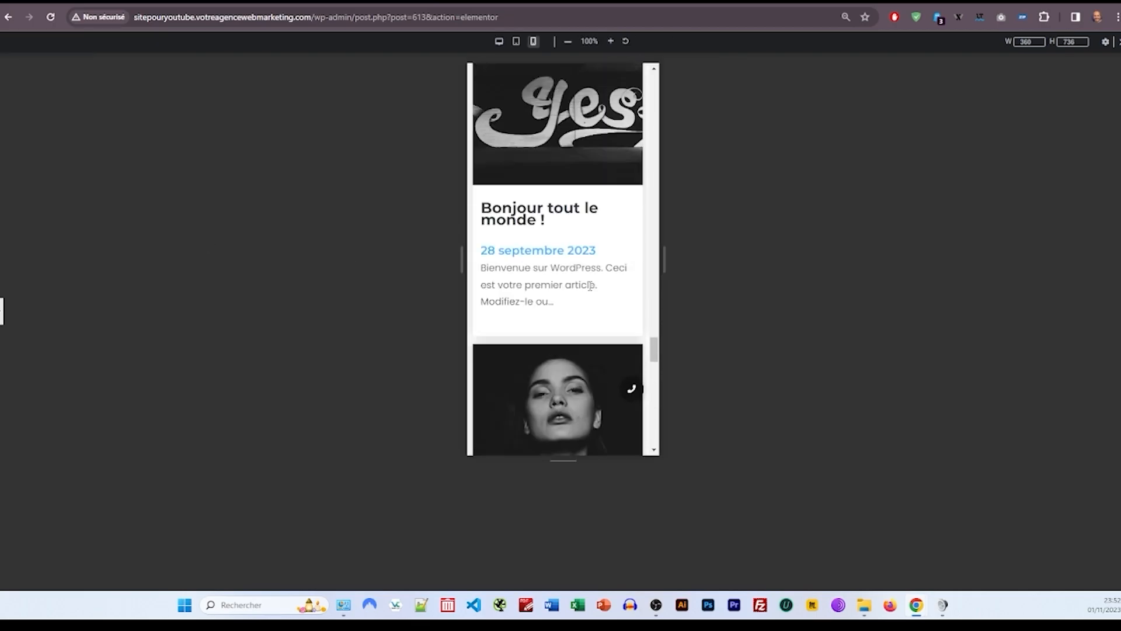
pyautogui.scroll(15, 595, 248)
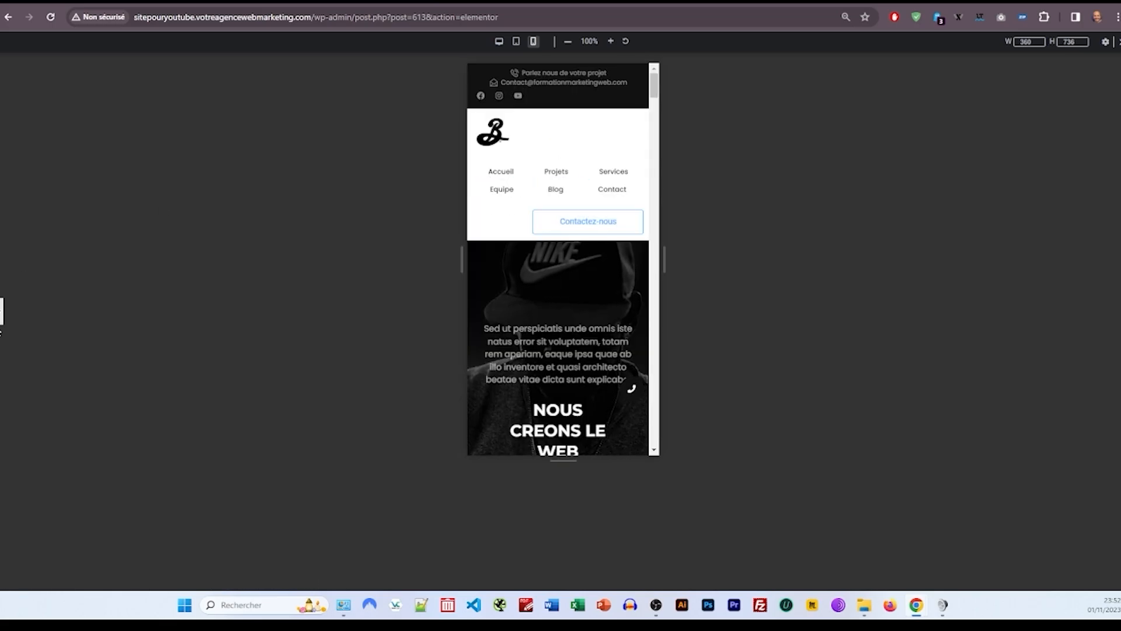
pyautogui.click(2, 311)
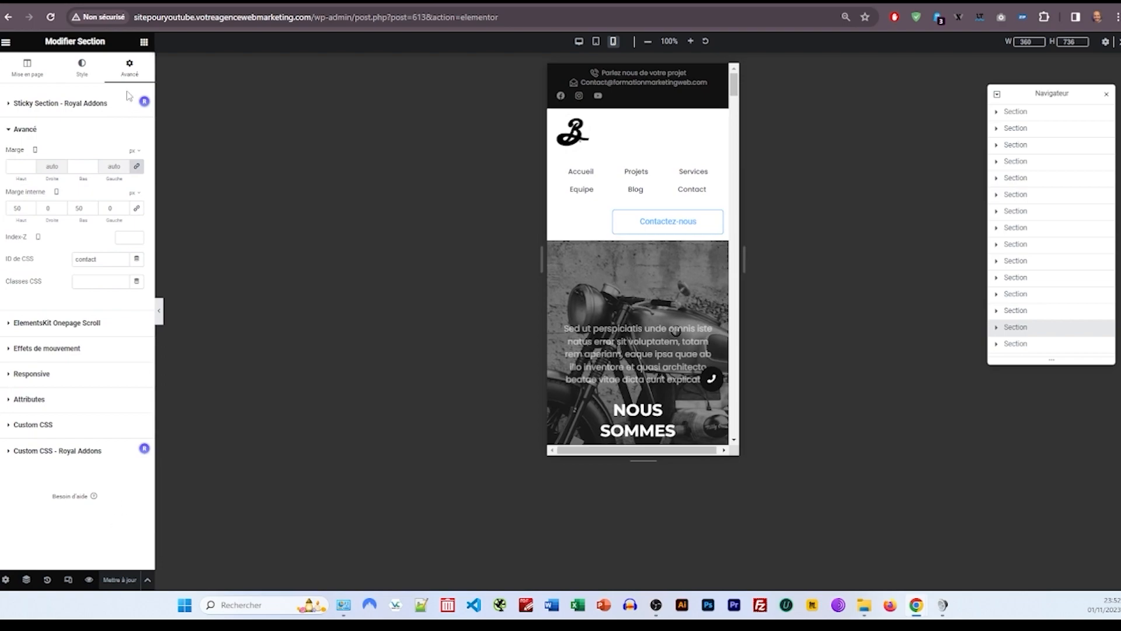
pyautogui.click(50, 17)
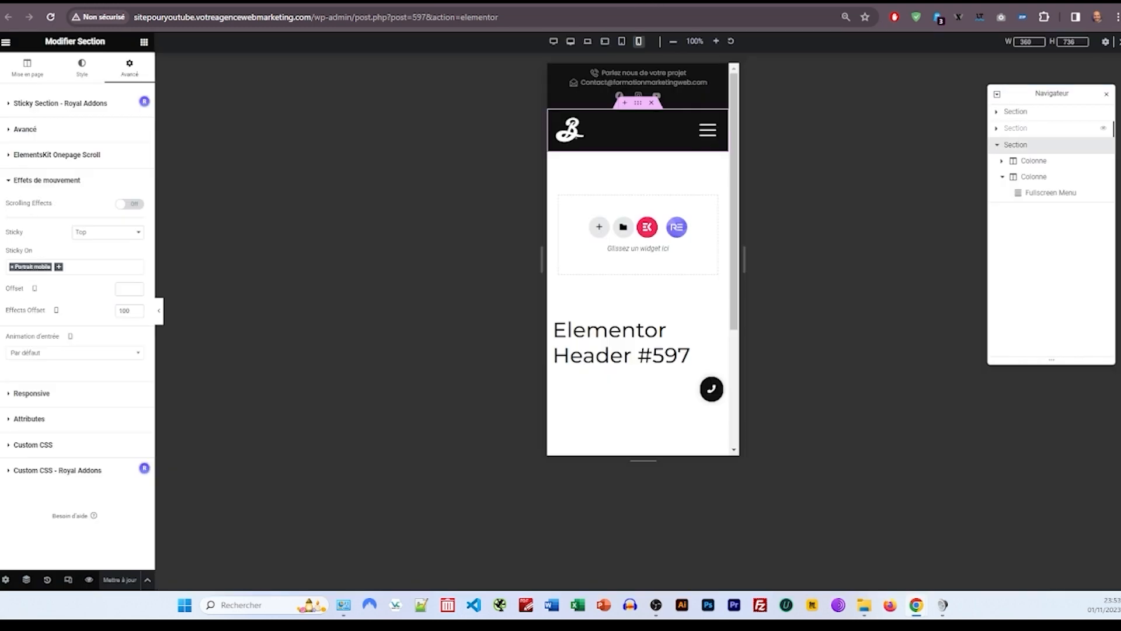
# Step: Hide the header template's hamburger-menu section on wide screen, desktop, laptop and both tablet modes, and update the template
pyautogui.click(71, 394)
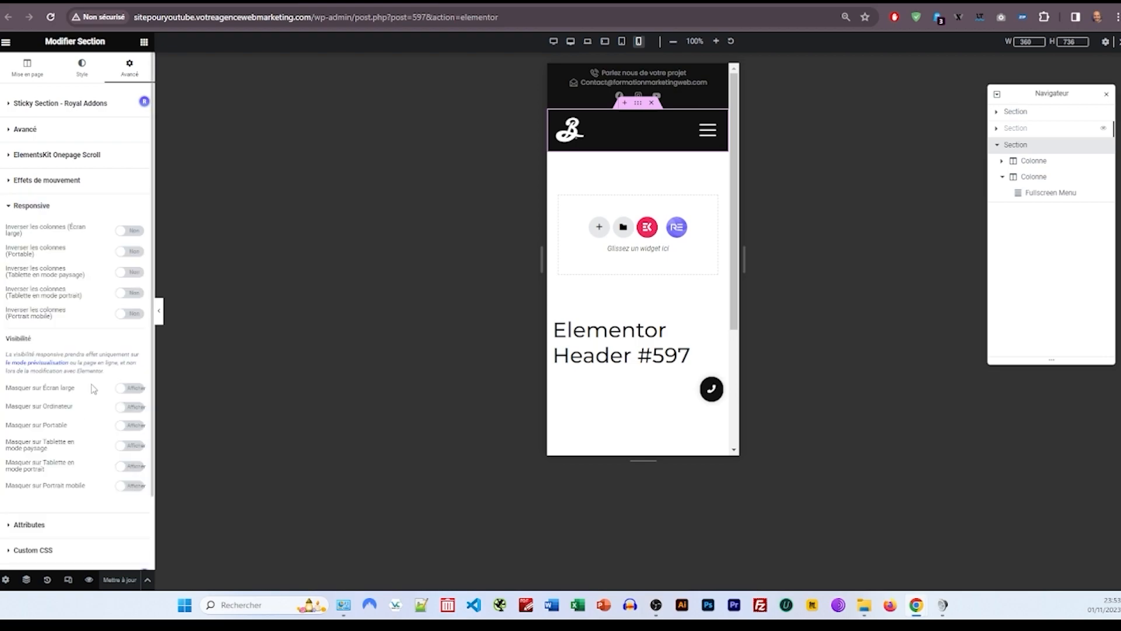
pyautogui.click(132, 467)
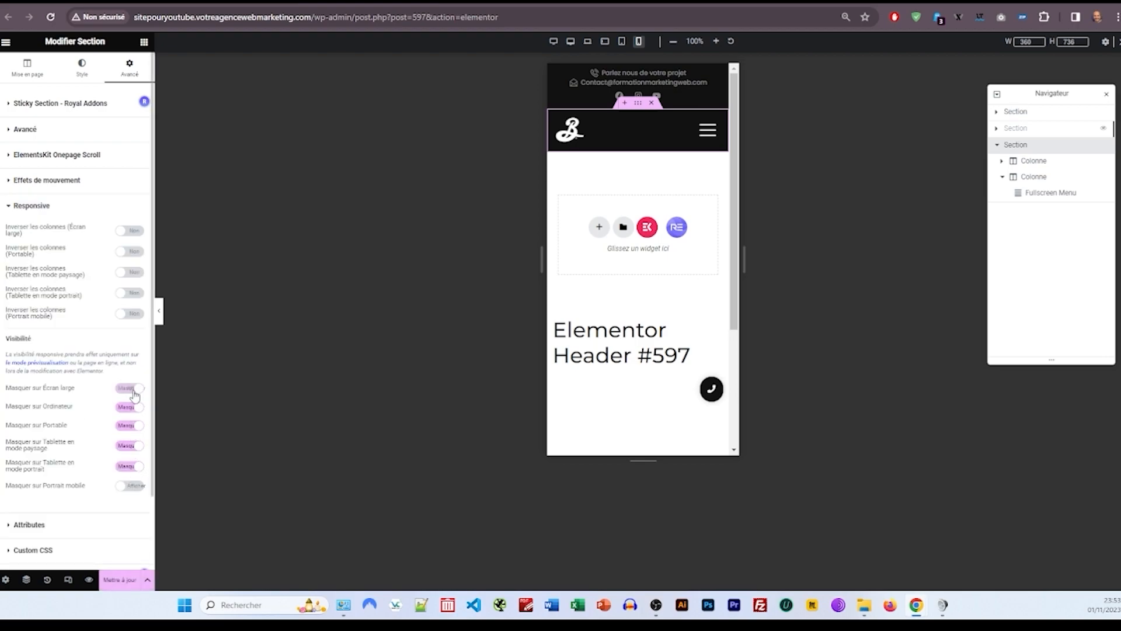
pyautogui.click(134, 572)
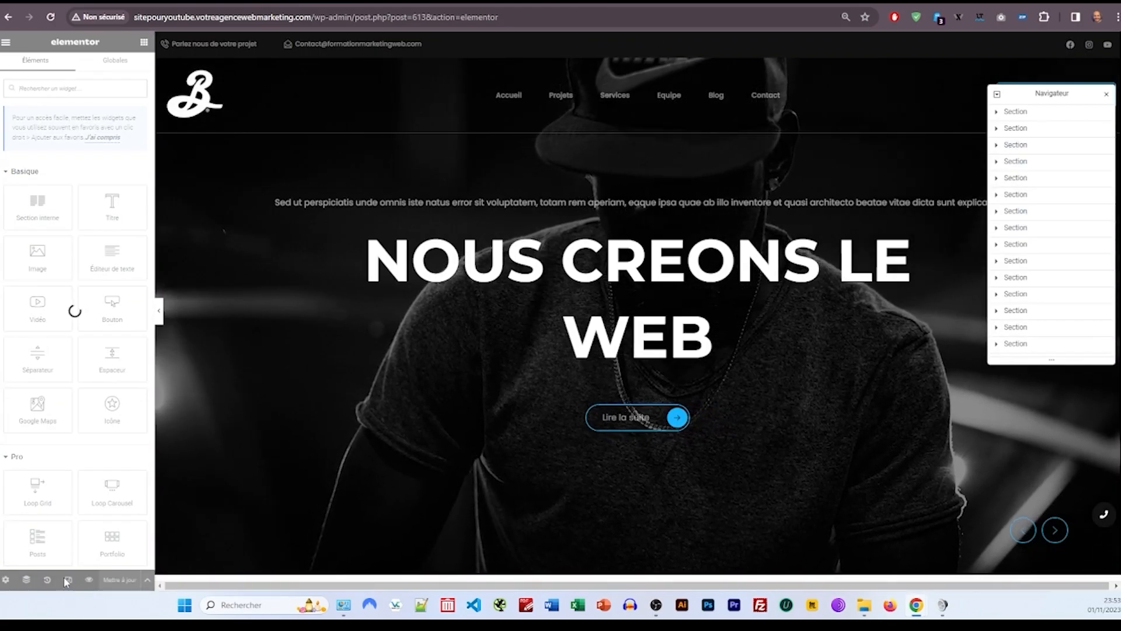
# Step: Preview the home page in portrait mobile mode, checking the sticky header, the hero slides and the sections down to the logos
pyautogui.click(68, 580)
pyautogui.click(159, 311)
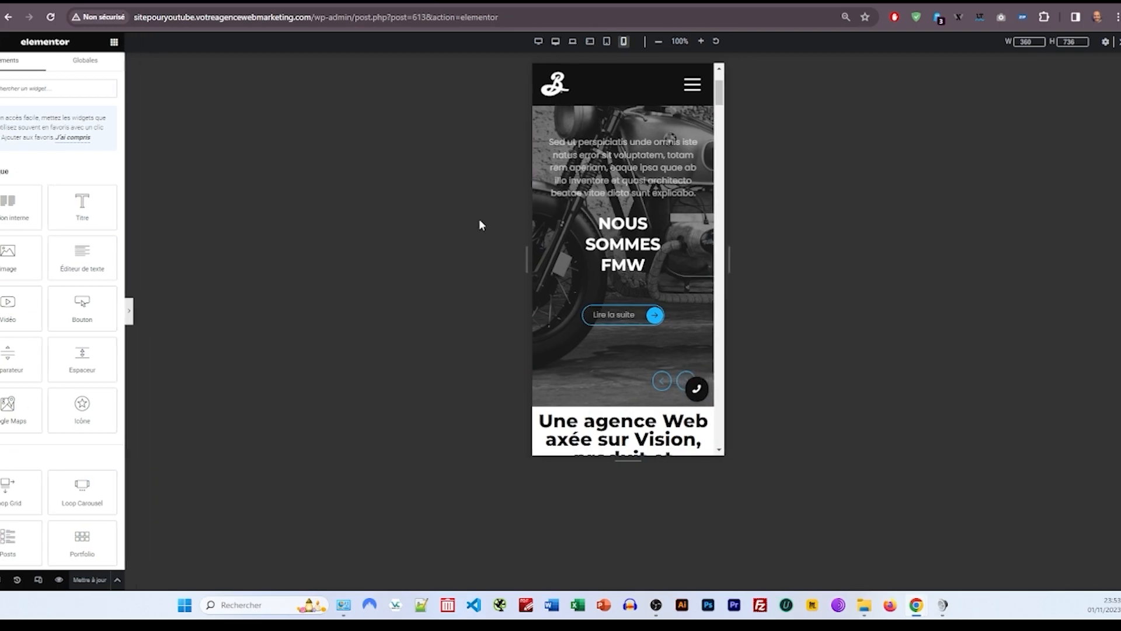
pyautogui.scroll(-2, 576, 236)
pyautogui.scroll(2, 584, 262)
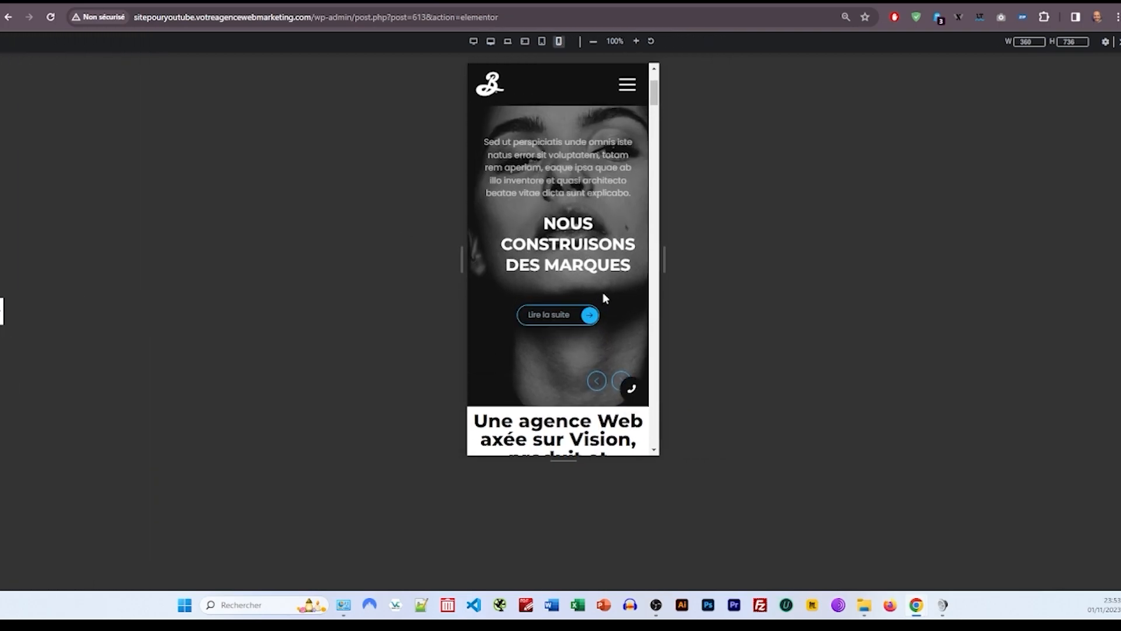
pyautogui.click(619, 379)
pyautogui.click(619, 380)
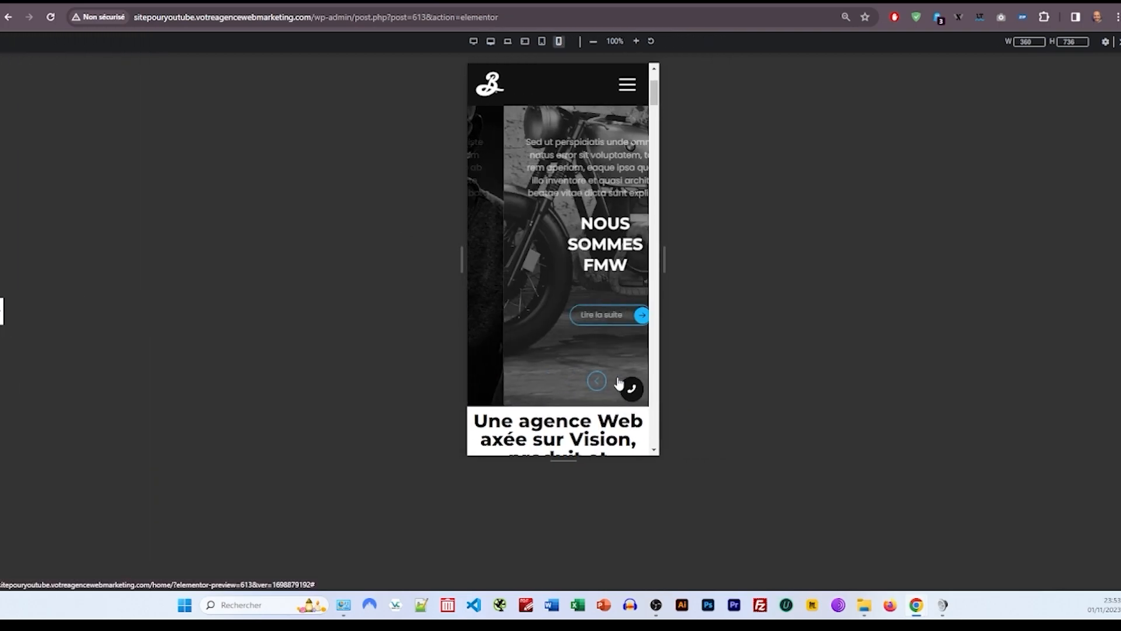
pyautogui.scroll(-10, 526, 260)
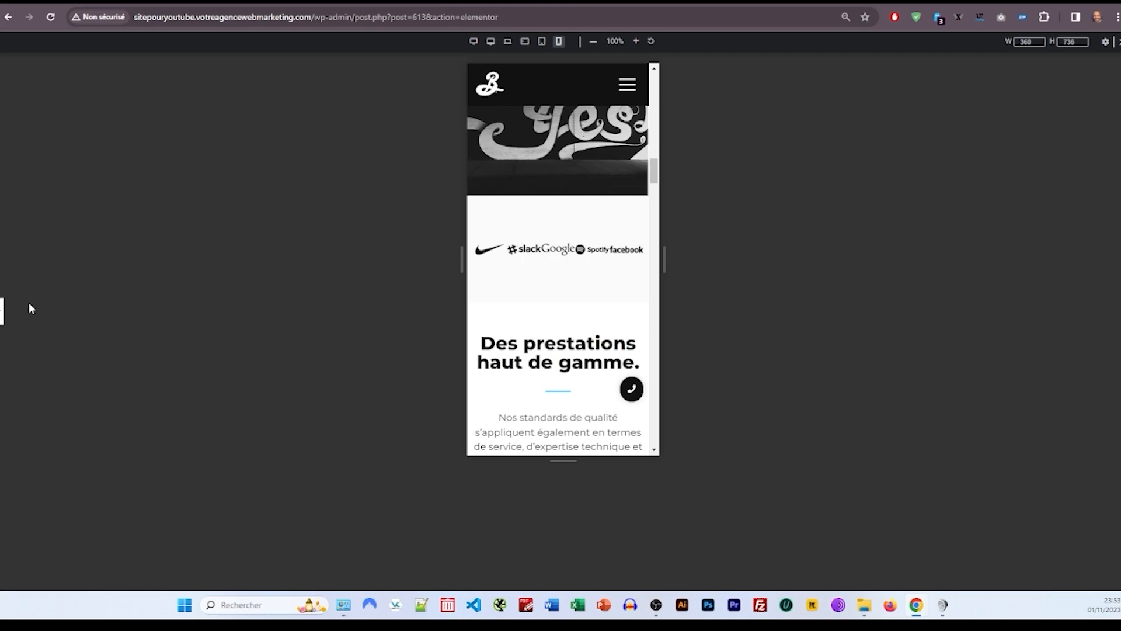
pyautogui.click(2, 310)
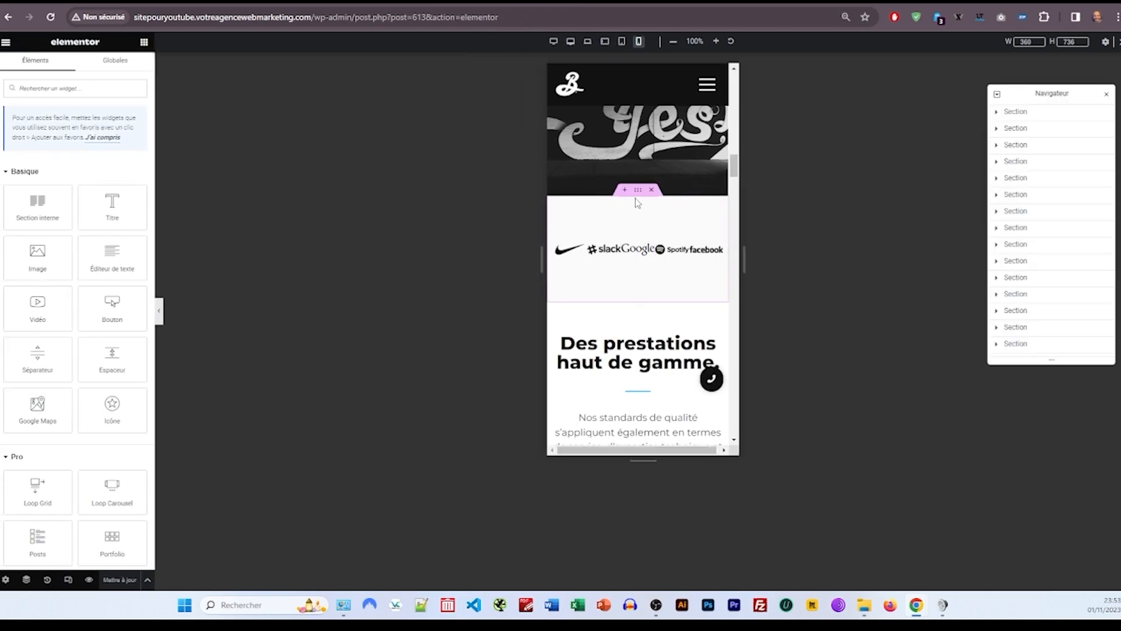
# Step: Set the Nike logo's mobile width to full width (100%) and its bottom margin to 20 px
pyautogui.click(584, 246)
pyautogui.click(127, 67)
pyautogui.click(107, 211)
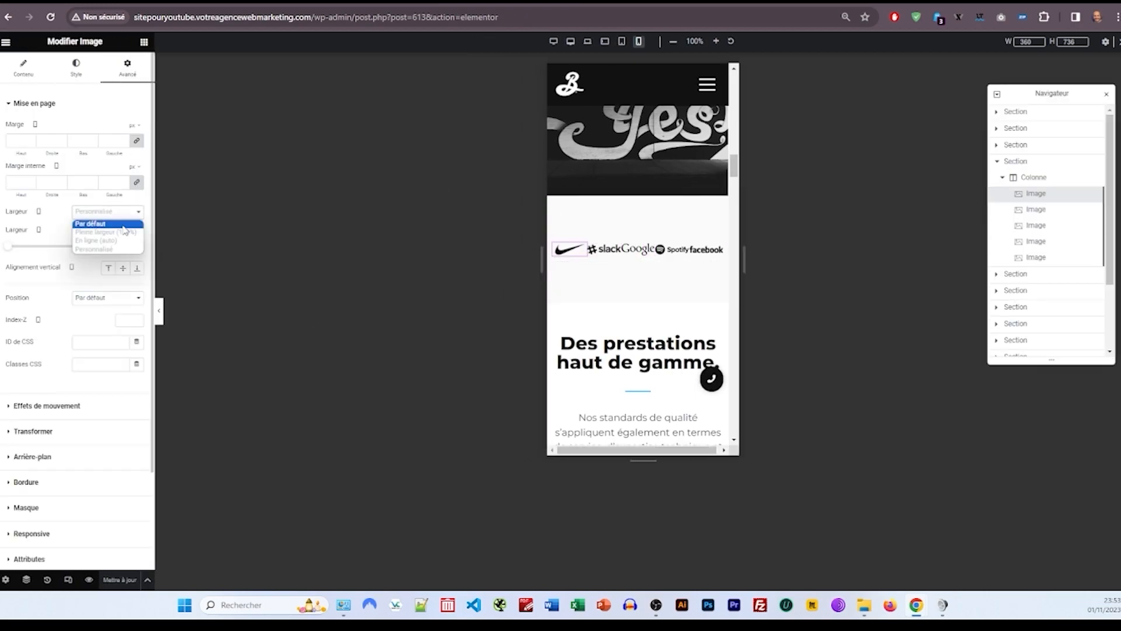
pyautogui.click(105, 224)
pyautogui.click(122, 234)
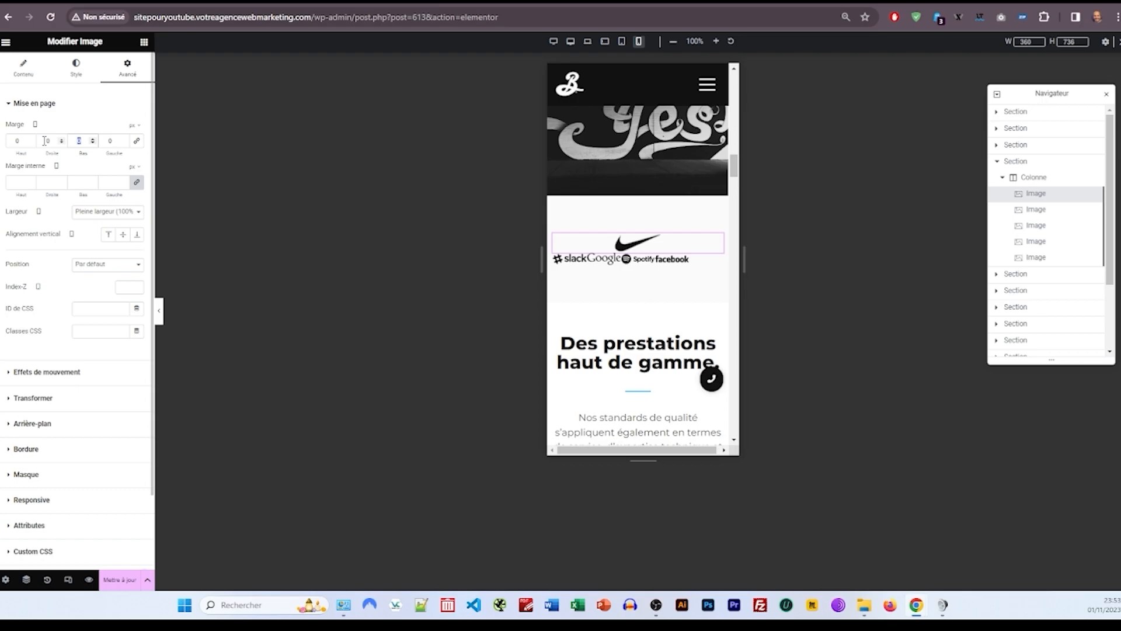
pyautogui.write('0')
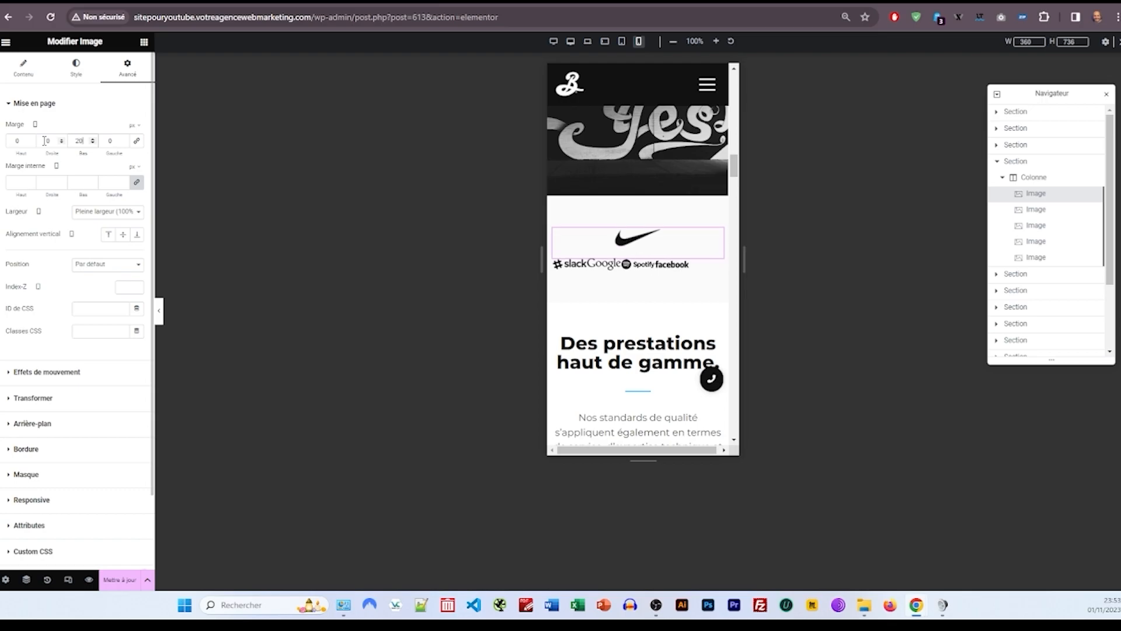
# Step: Copy the Nike logo and paste its style onto the Slack logo
pyautogui.rightClick(611, 238)
pyautogui.click(638, 283)
pyautogui.rightClick(574, 268)
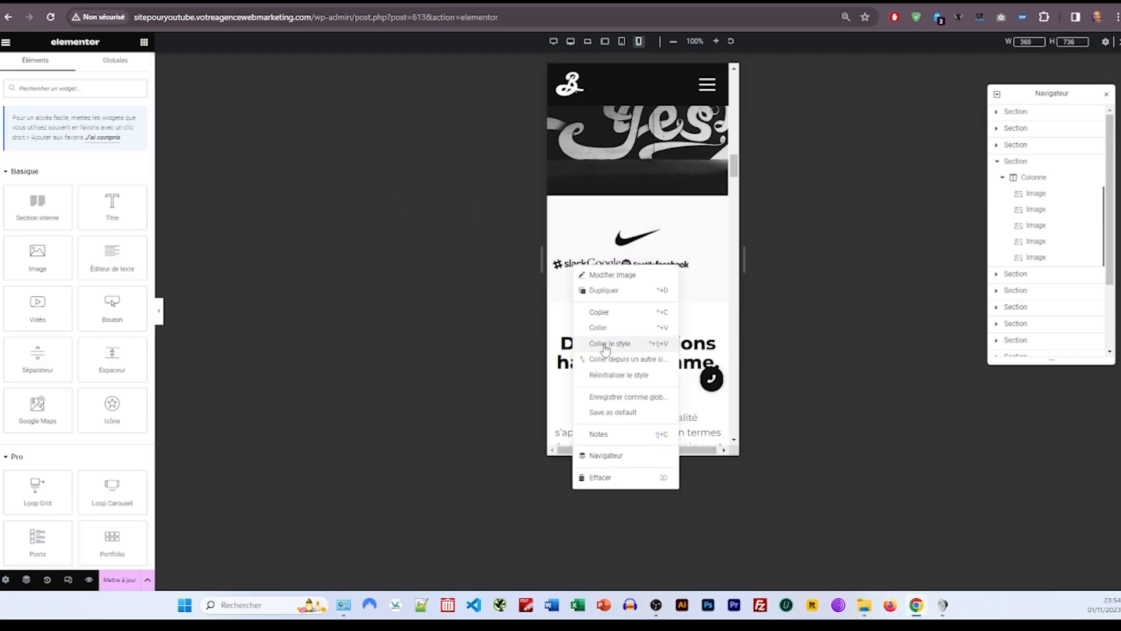
pyautogui.click(608, 339)
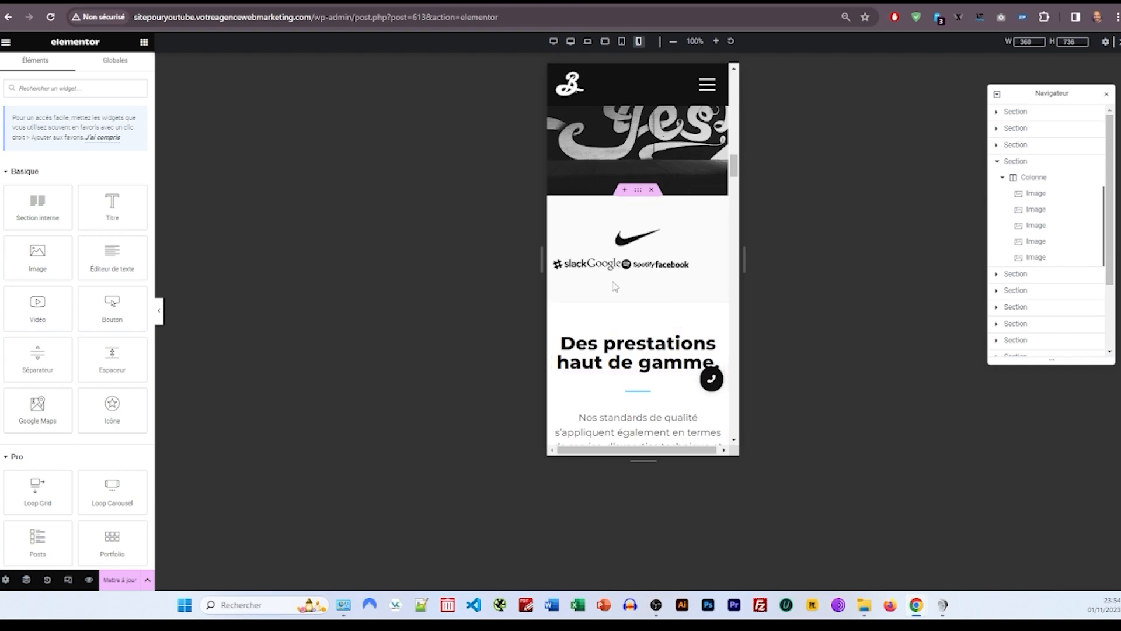
pyautogui.rightClick(562, 267)
pyautogui.click(606, 339)
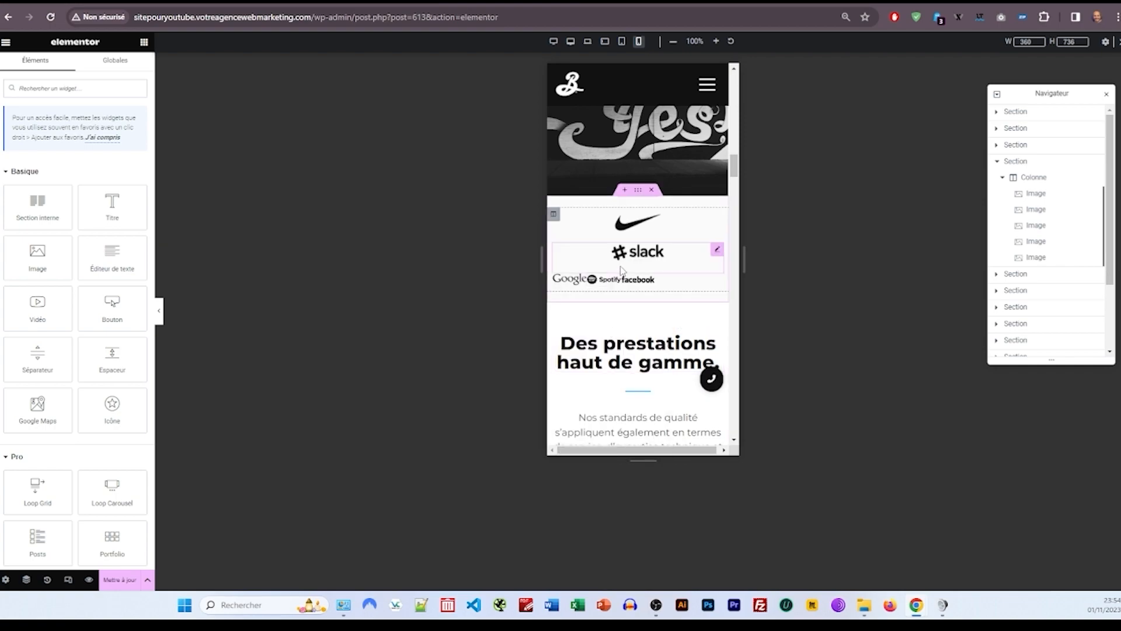
# Step: Paste the copied logo style onto the Google, Spotify and facebook logos
pyautogui.rightClick(581, 282)
pyautogui.click(610, 352)
pyautogui.rightClick(598, 303)
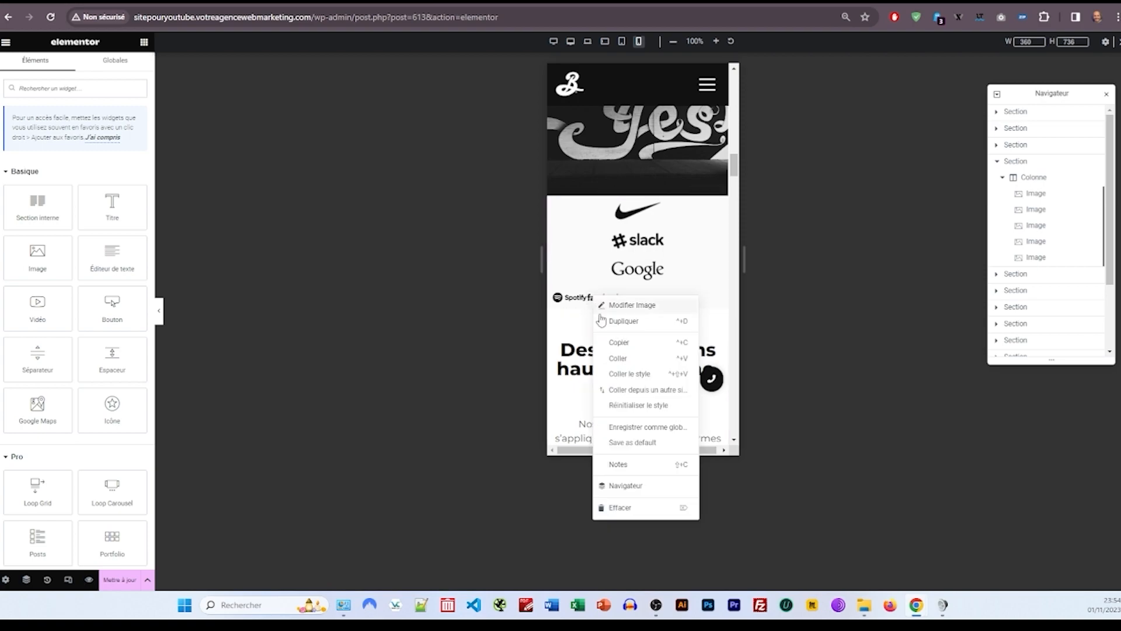
pyautogui.click(614, 372)
pyautogui.rightClick(574, 296)
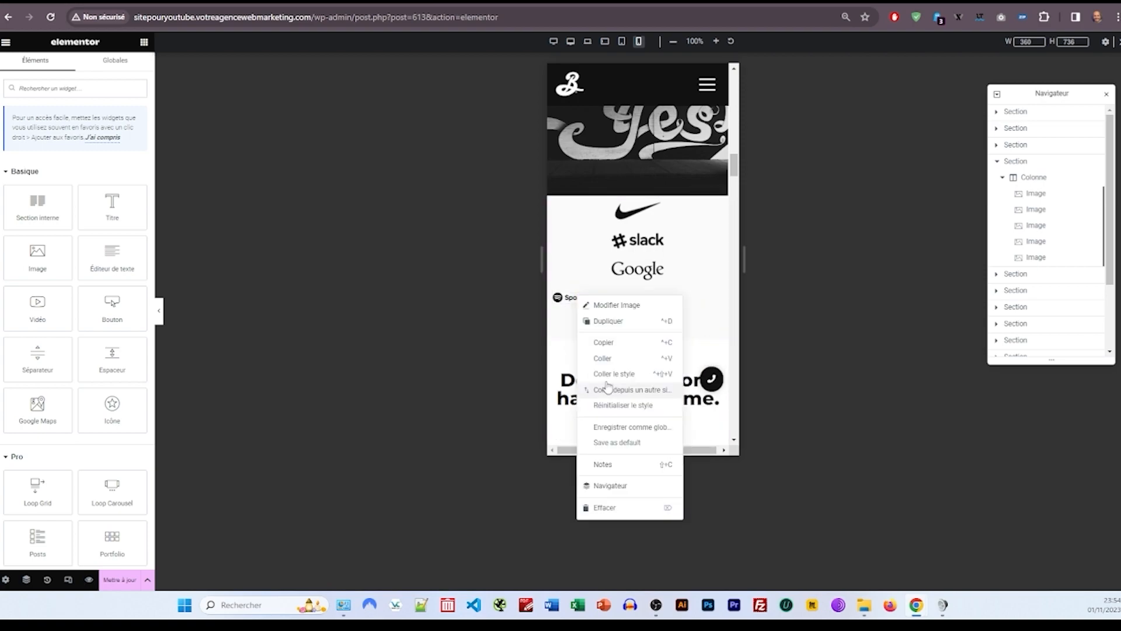
pyautogui.click(606, 373)
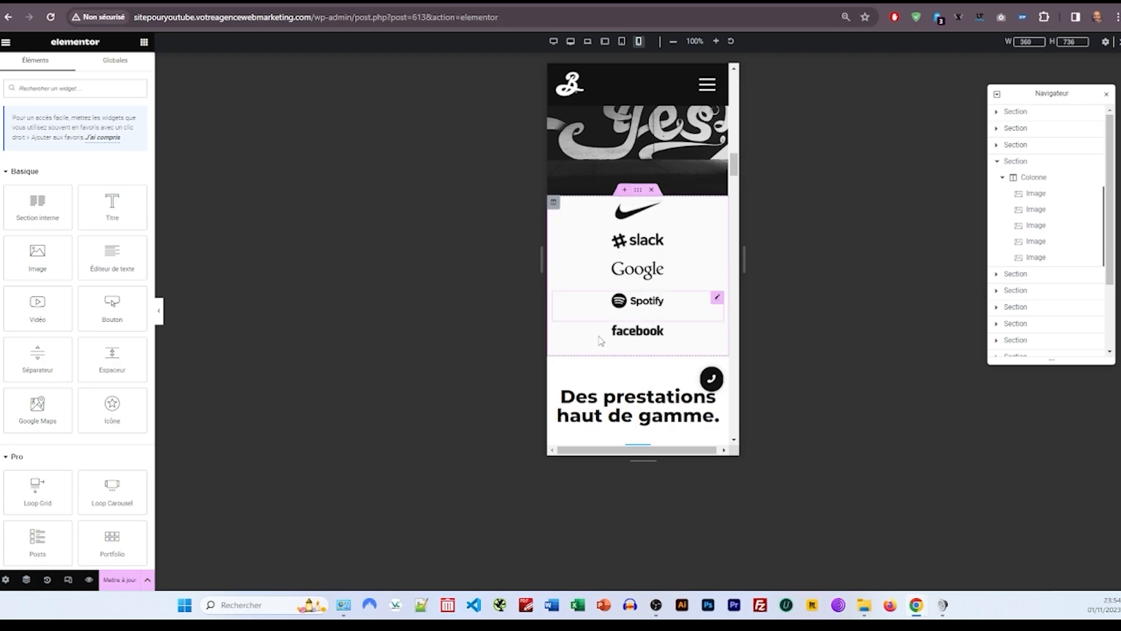
# Step: Review the mobile home page from the logos to the service blocks, close the full-screen menu, and check back up to the hero
pyautogui.scroll(-8, 646, 275)
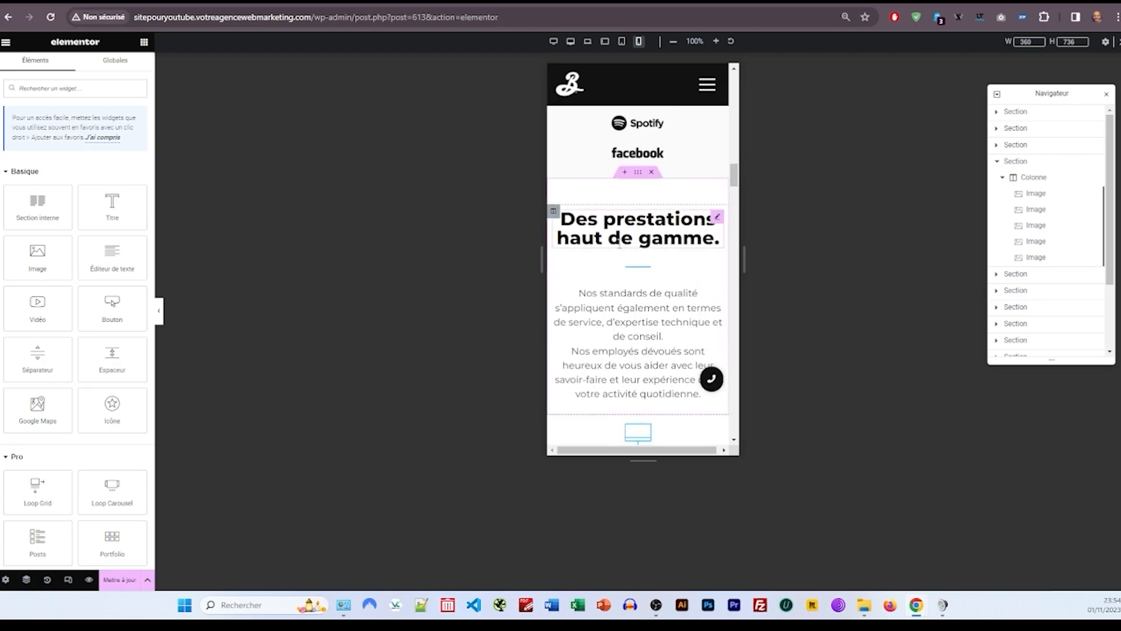
pyautogui.scroll(-4, 629, 268)
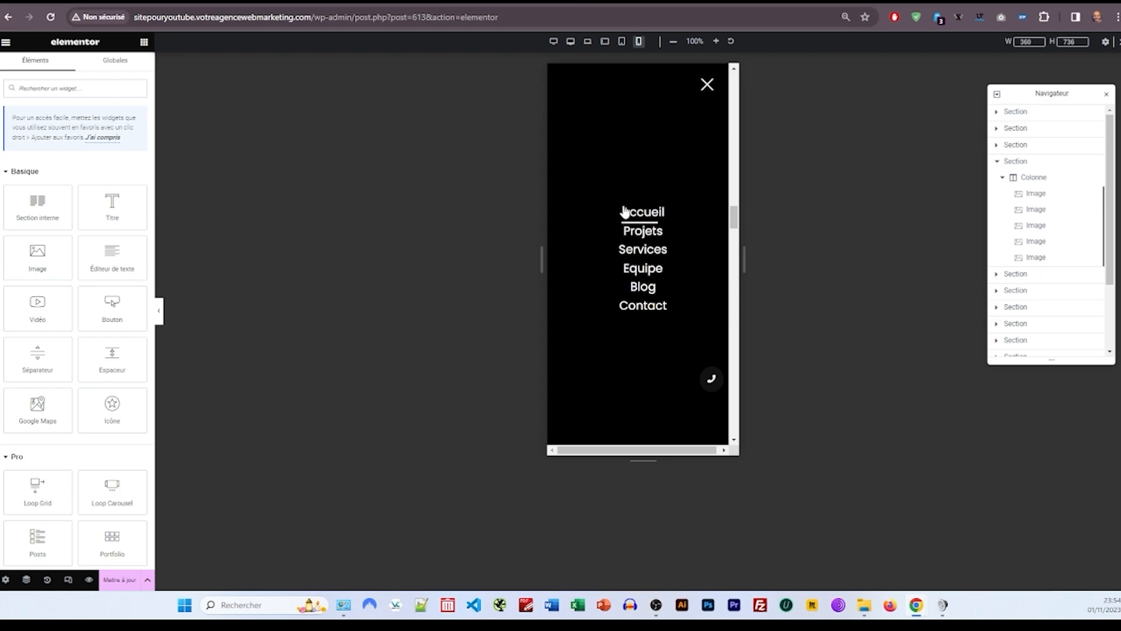
pyautogui.click(707, 85)
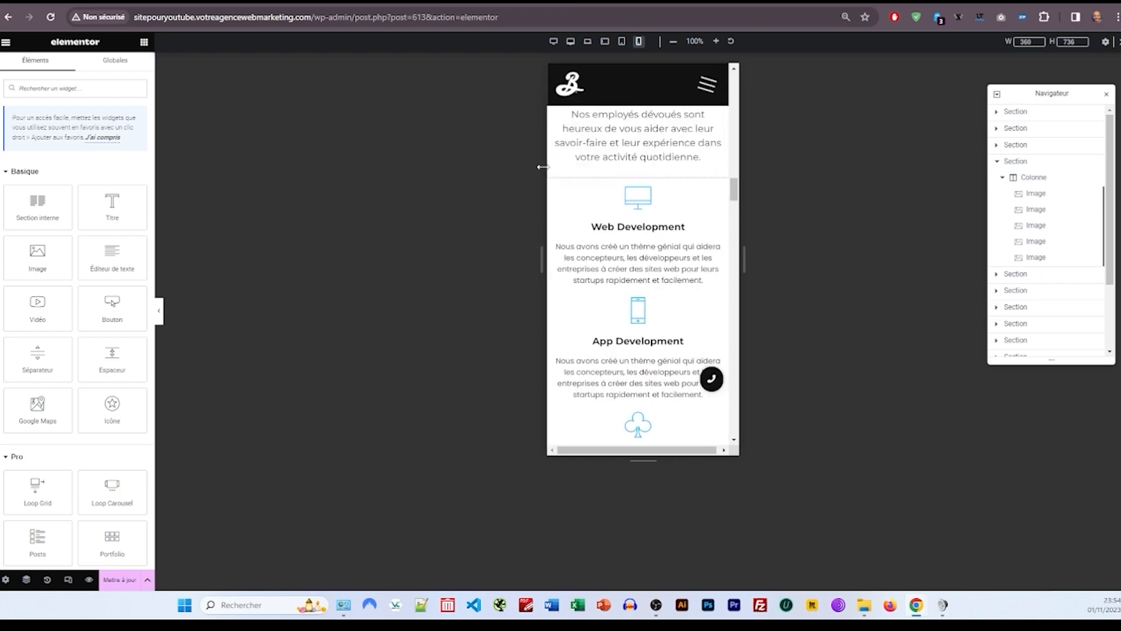
pyautogui.scroll(1, 607, 238)
pyautogui.scroll(15, 607, 237)
pyautogui.scroll(3, 601, 188)
pyautogui.scroll(-5, 600, 187)
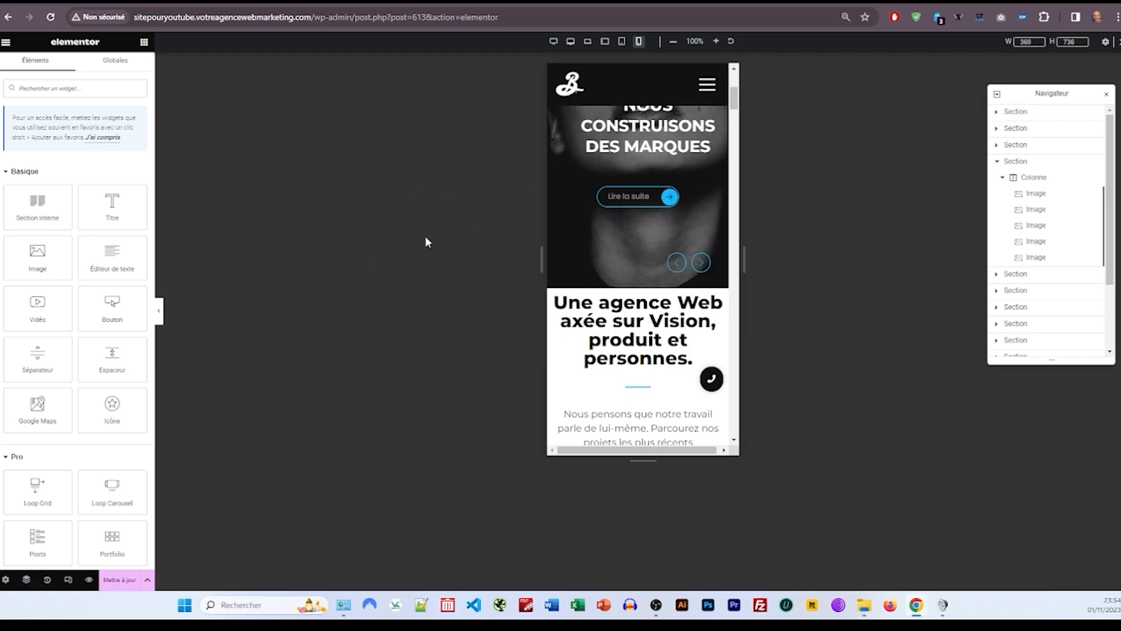
# Step: Preview the home page in wide screen and desktop modes, and close the Navigator
pyautogui.click(553, 44)
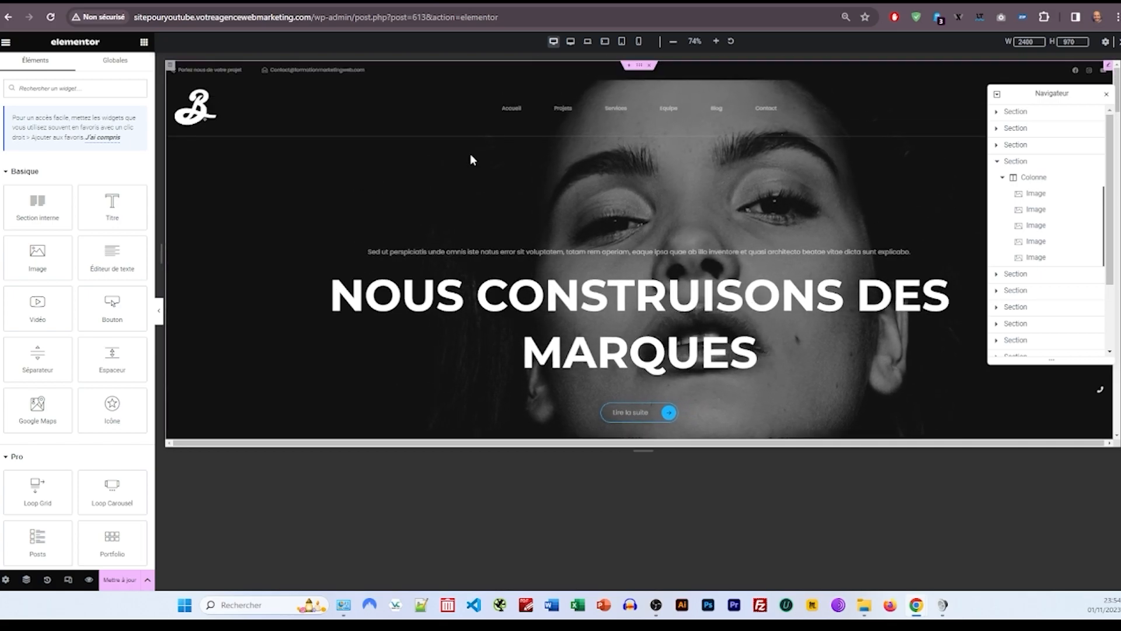
pyautogui.click(570, 42)
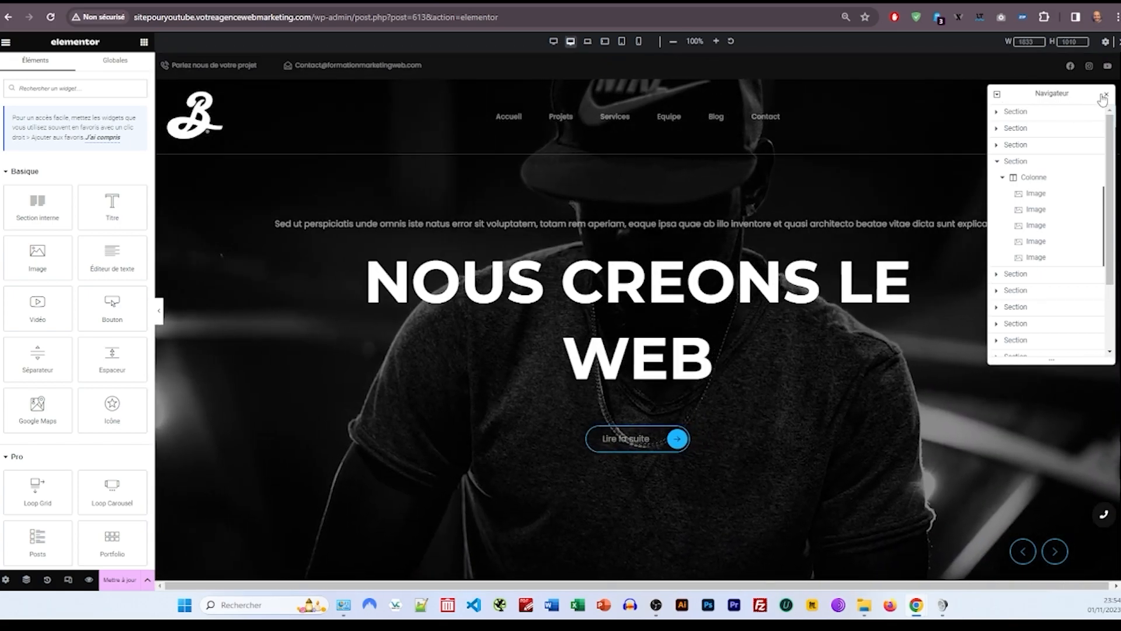
pyautogui.click(1105, 96)
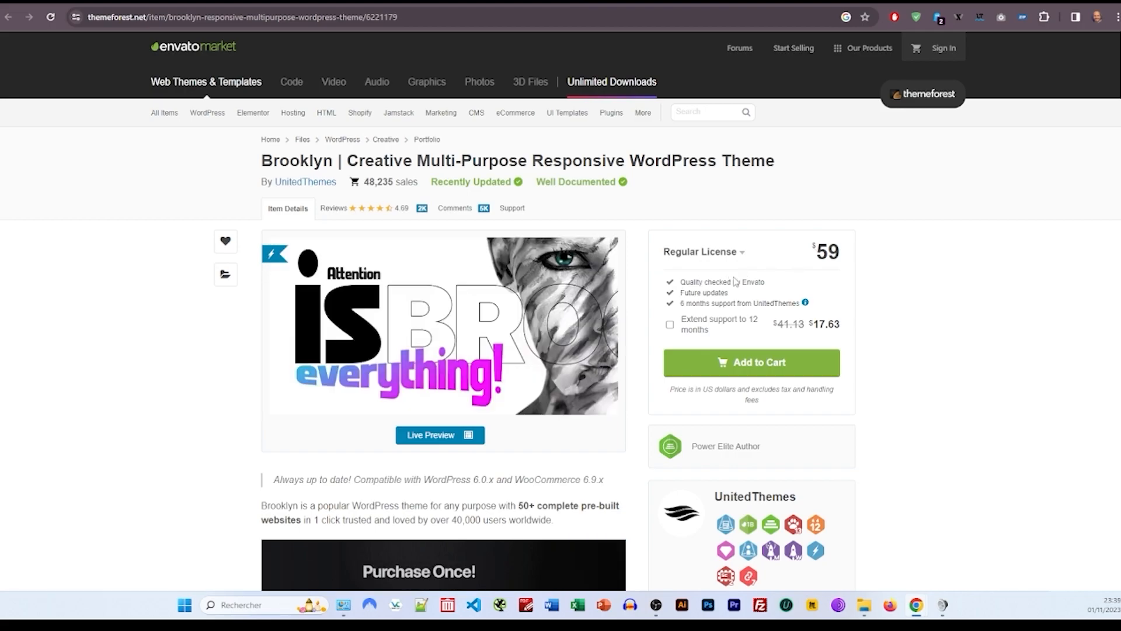
# Step: Open the Brooklyn theme's live preview on ThemeForest and open the #42 Brooklyn Agency demo
pyautogui.click(421, 436)
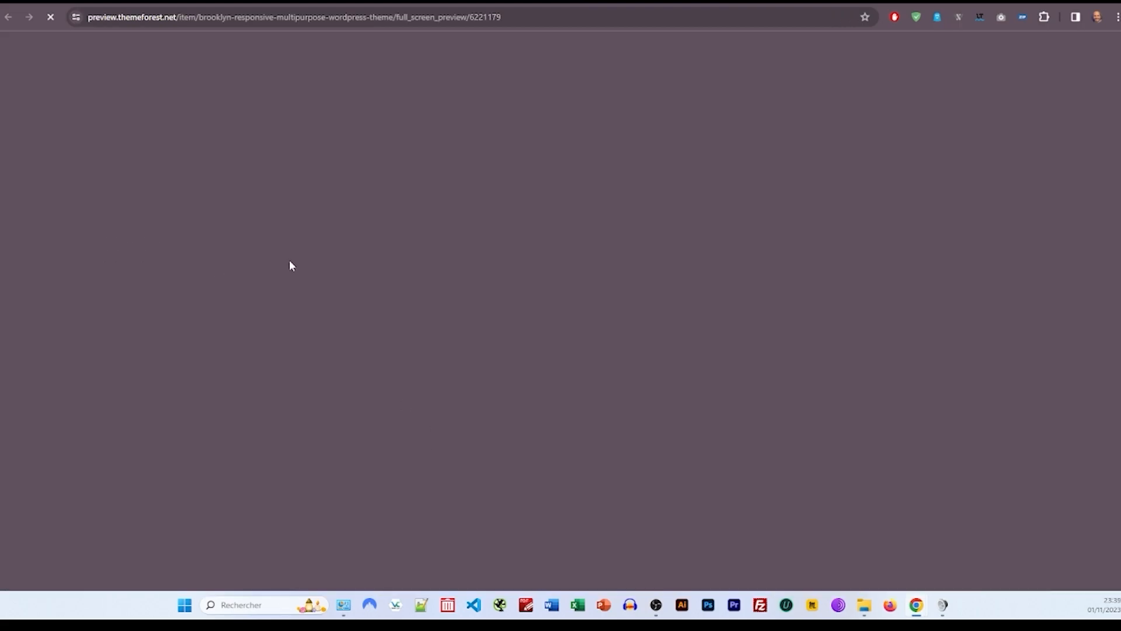
pyautogui.scroll(-15, 412, 295)
pyautogui.scroll(-15, 412, 297)
pyautogui.scroll(-4, 395, 365)
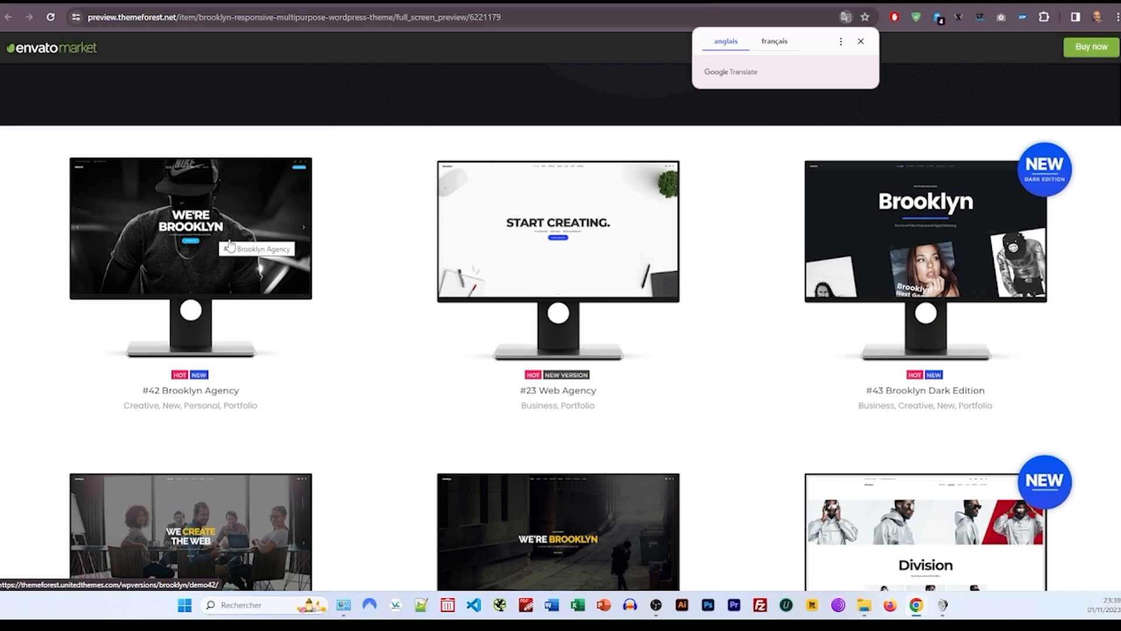
pyautogui.click(146, 259)
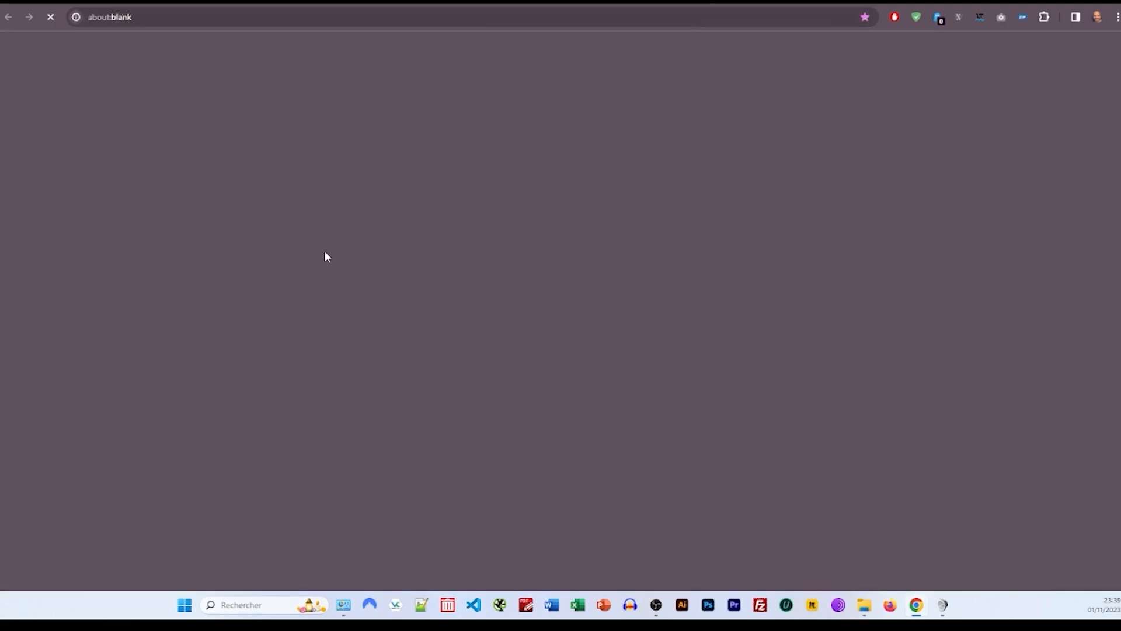